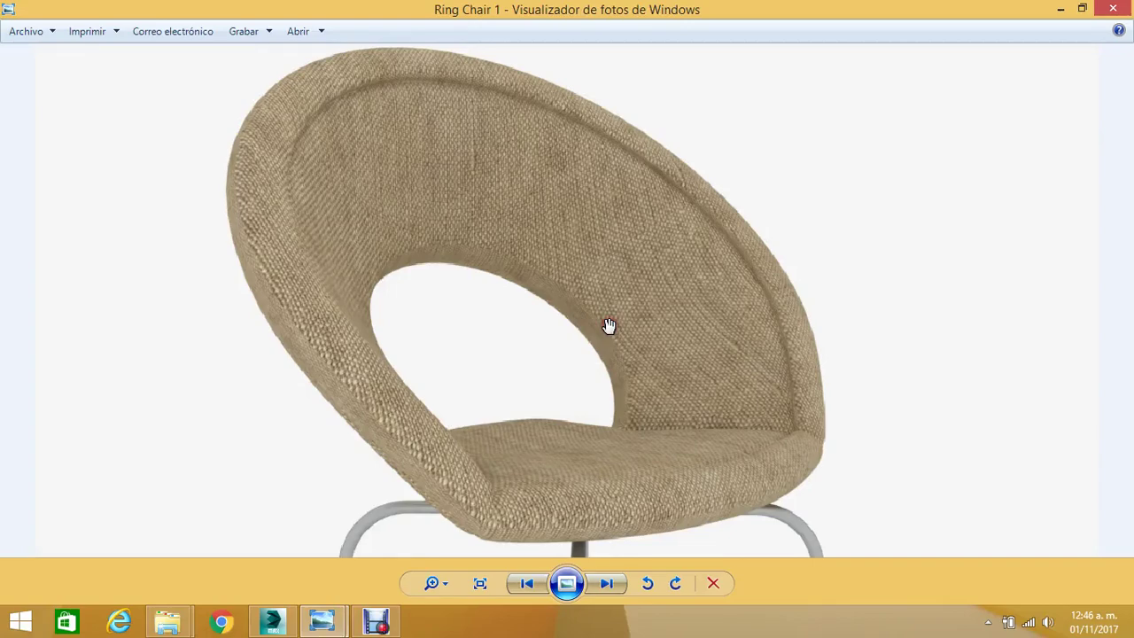
- Zoom and pan the Ring Chair 1 photo to see the whole chair, including its metal legs
{"action": "left_click", "coordinate": [588, 292]}
{"action": "scroll", "coordinate": [562, 285], "scroll_direction": "down", "scroll_amount": 2}
{"action": "scroll", "coordinate": [562, 286], "scroll_direction": "down", "scroll_amount": 2}
{"action": "scroll", "coordinate": [562, 286], "scroll_direction": "up", "scroll_amount": 1}
{"action": "left_click_drag", "start_coordinate": [561, 311], "coordinate": [532, 205]}
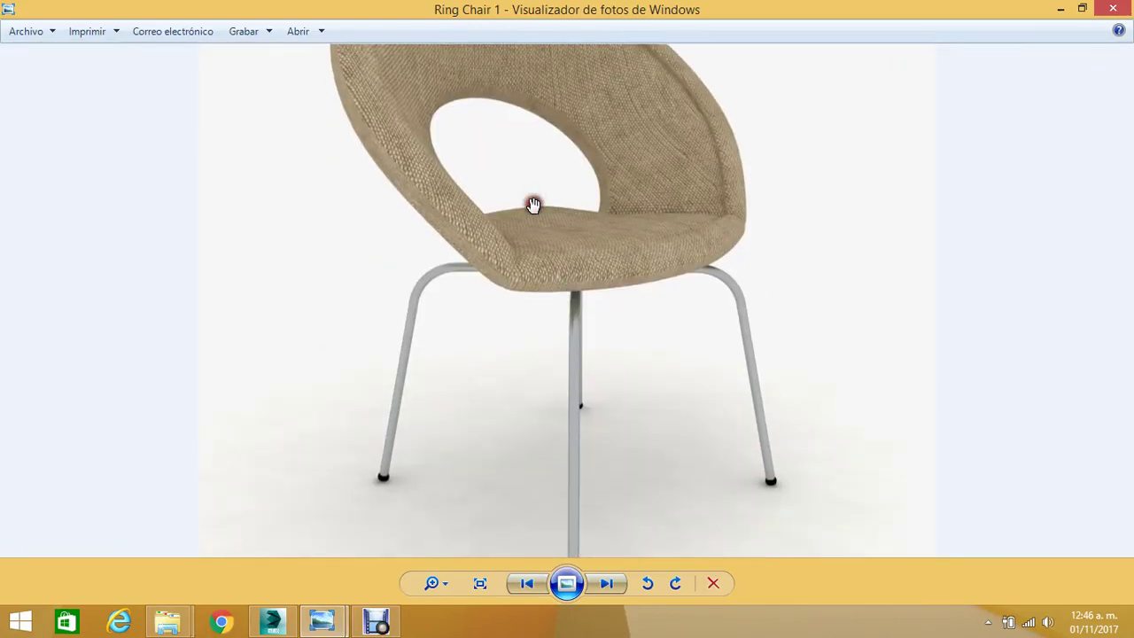
{"action": "scroll", "coordinate": [533, 204], "scroll_direction": "down", "scroll_amount": 2}
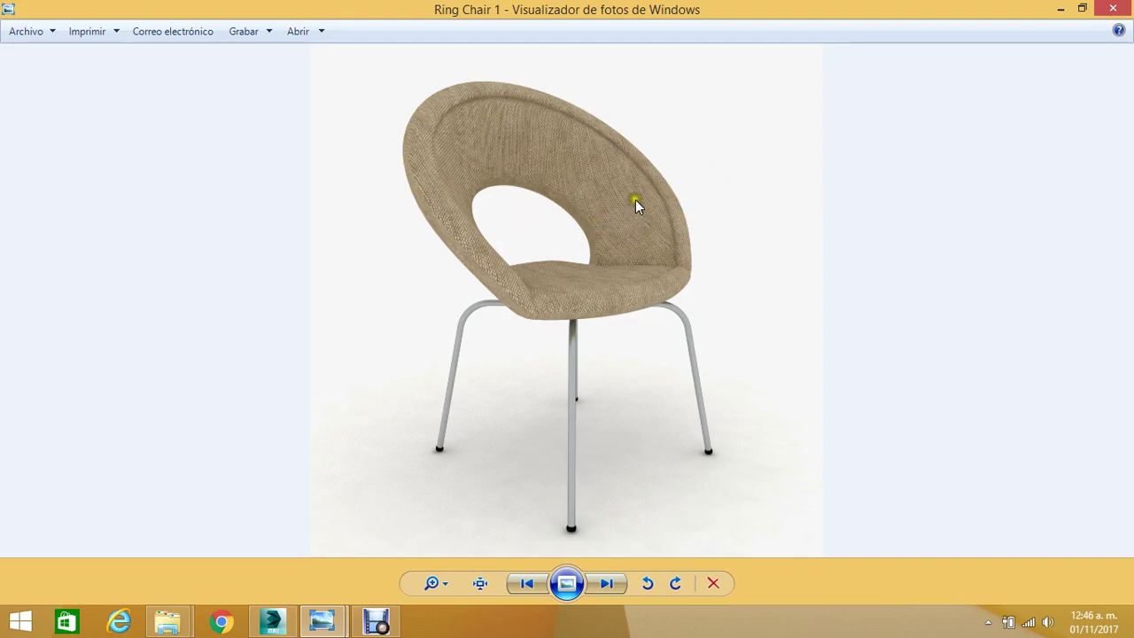
- Bring 3ds Max forward, switch to Front view, and confirm home grid spacing is 1.0cm
{"action": "left_click", "coordinate": [272, 622]}
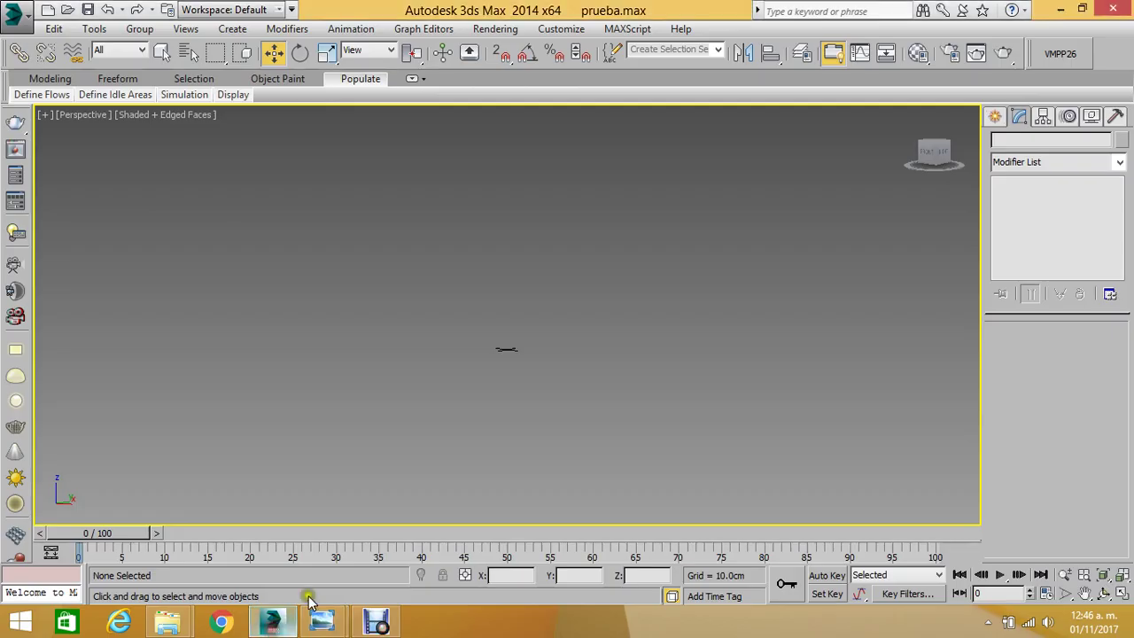
{"action": "key", "text": "f"}
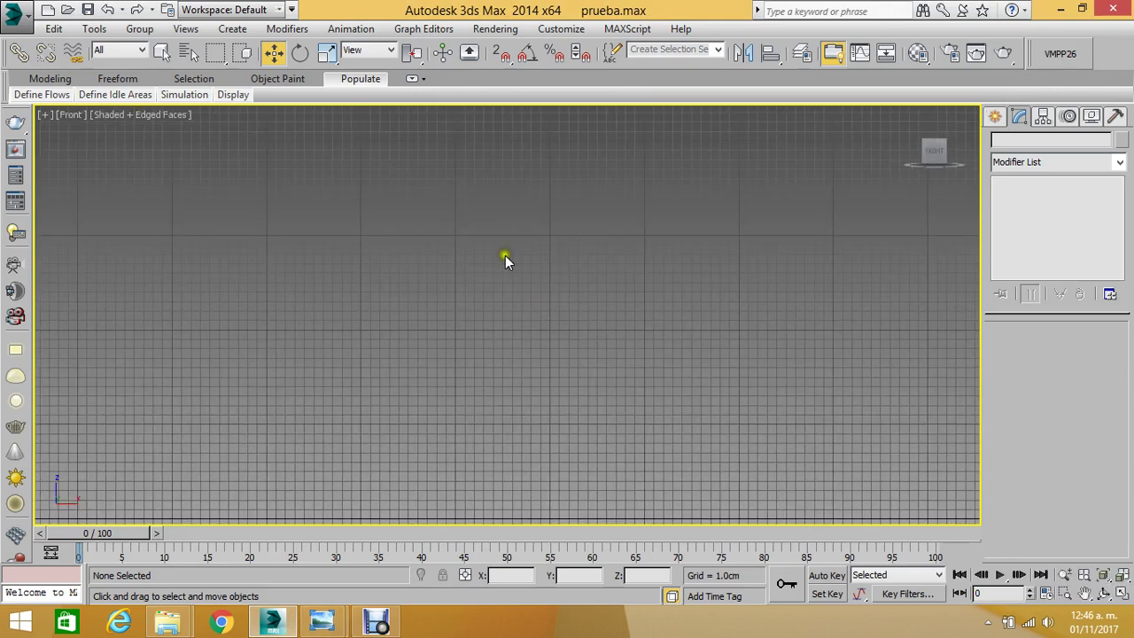
{"action": "right_click", "coordinate": [499, 58]}
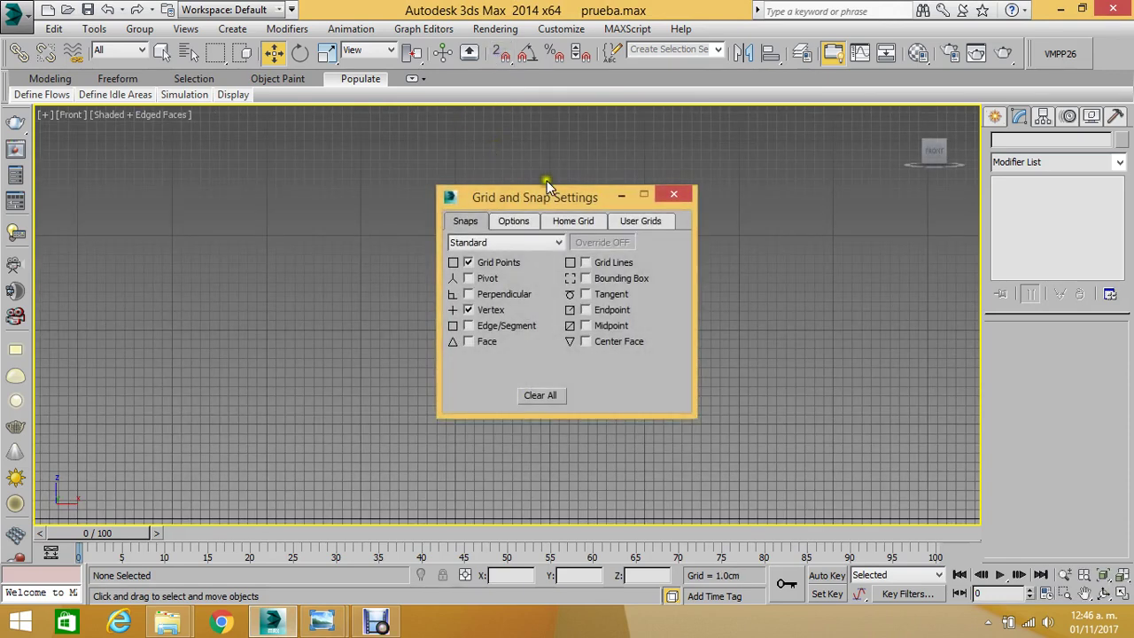
{"action": "left_click_drag", "start_coordinate": [546, 181], "coordinate": [457, 166]}
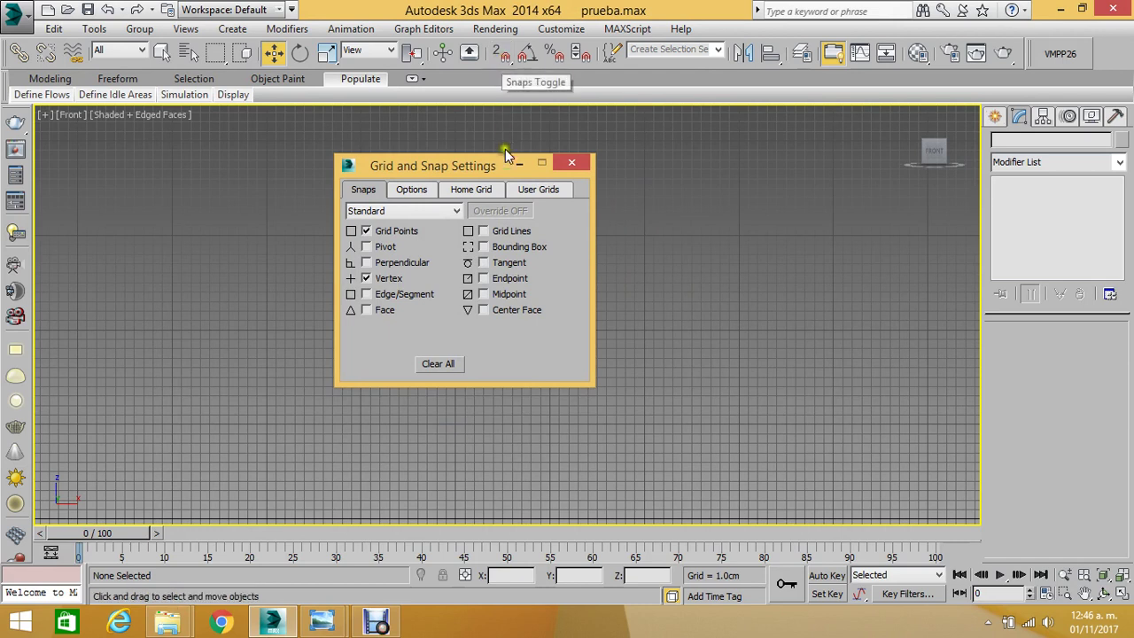
{"action": "left_click", "coordinate": [476, 189]}
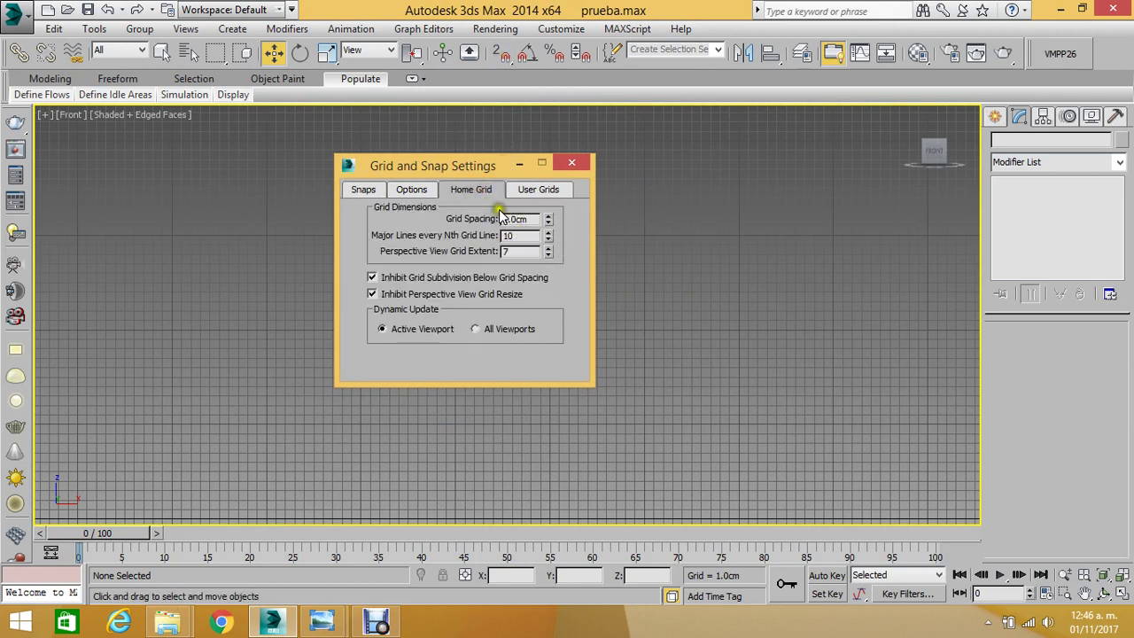
{"action": "left_click", "coordinate": [574, 162]}
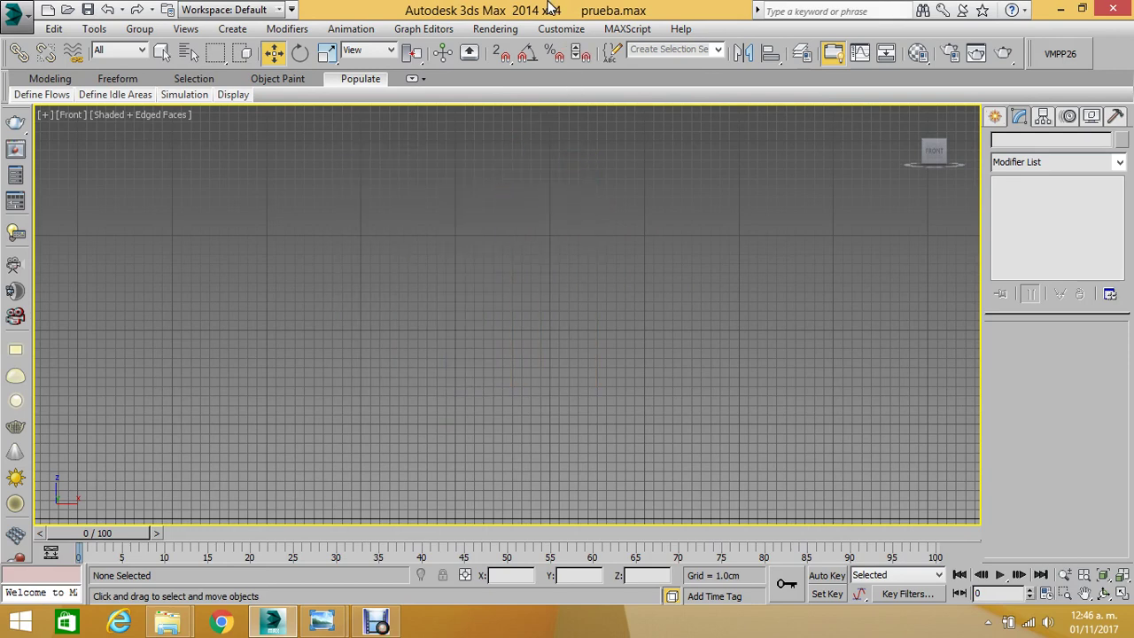
- Confirm system and display units are centimeters in Units Setup
{"action": "left_click", "coordinate": [561, 29]}
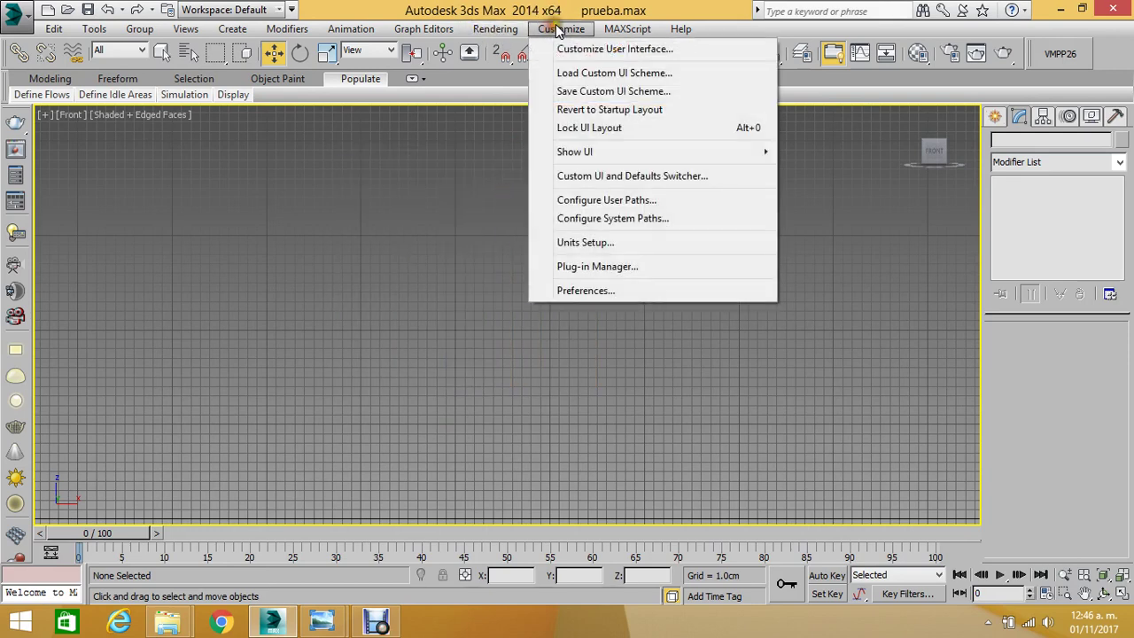
{"action": "left_click", "coordinate": [584, 242]}
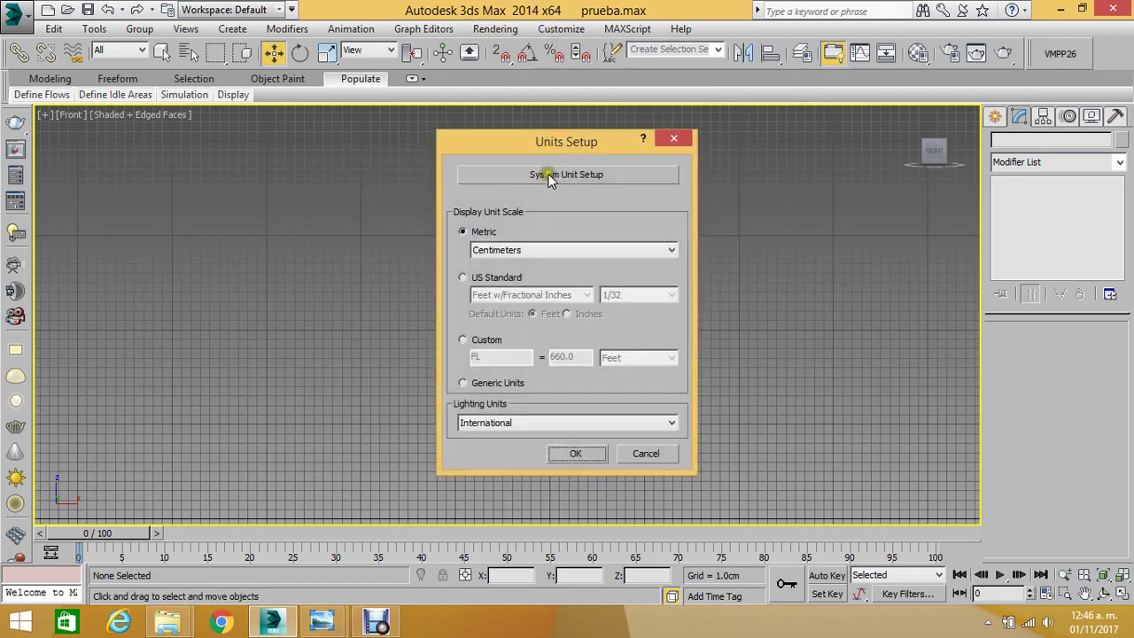
{"action": "left_click", "coordinate": [545, 173]}
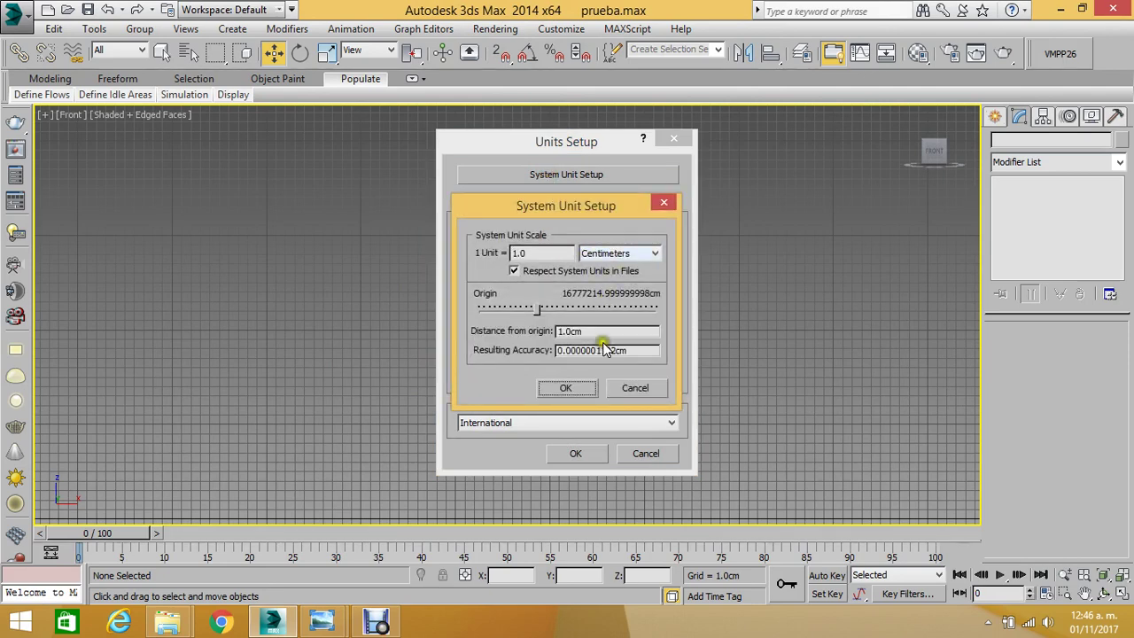
{"action": "left_click", "coordinate": [569, 388]}
{"action": "left_click", "coordinate": [576, 451]}
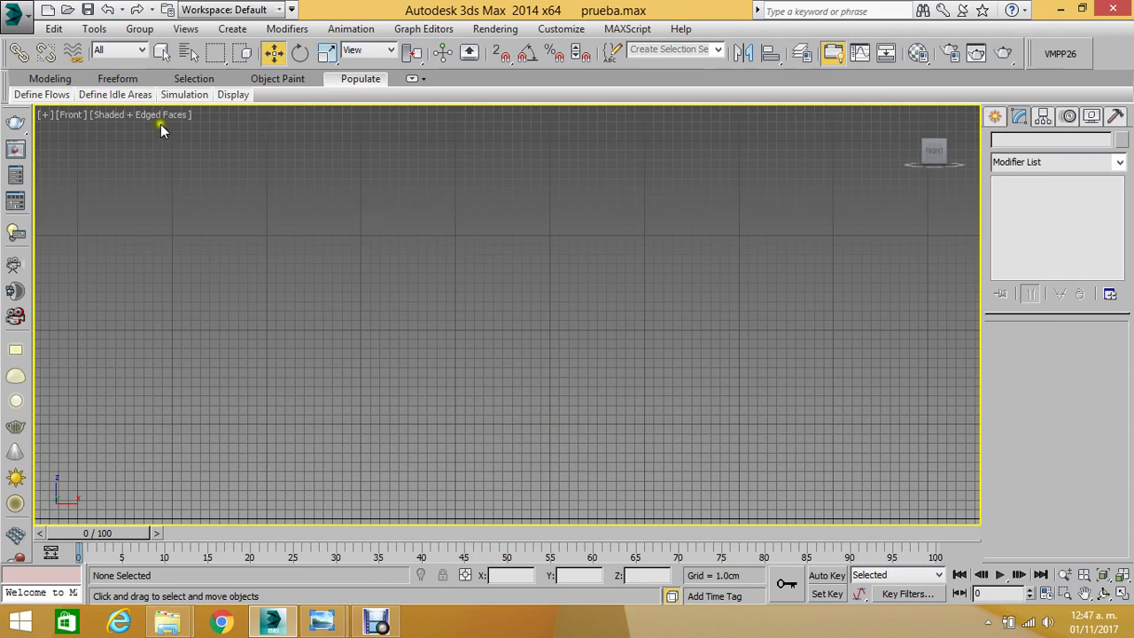
- Zoom and pan the Front viewport to frame the origin
{"action": "scroll", "coordinate": [392, 249], "scroll_direction": "down", "scroll_amount": 2}
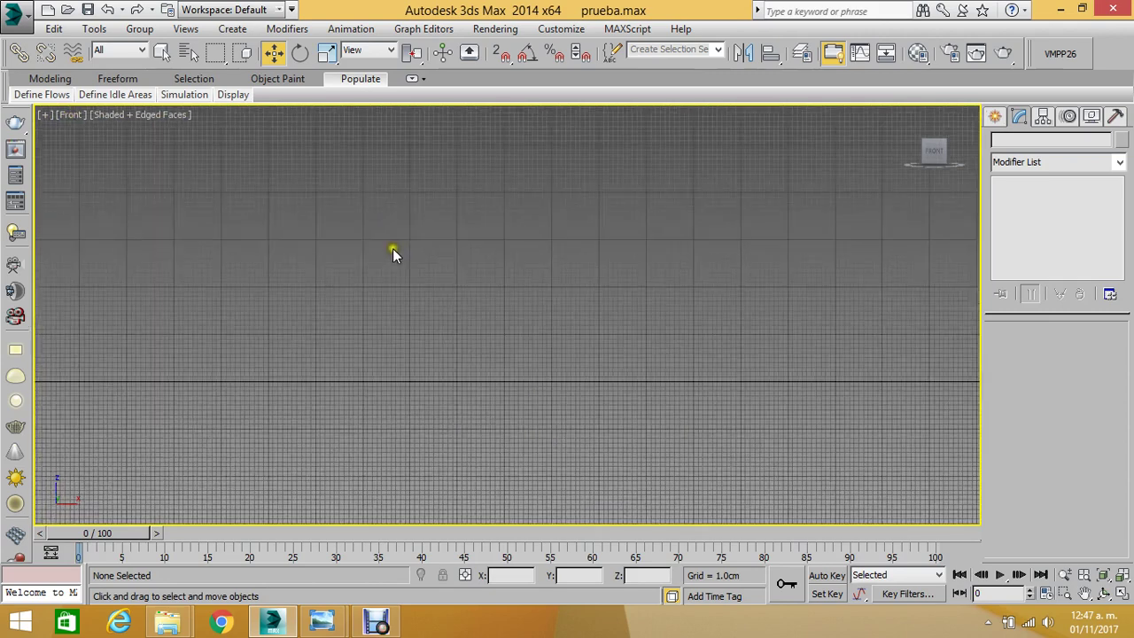
{"action": "scroll", "coordinate": [393, 248], "scroll_direction": "down", "scroll_amount": 1}
{"action": "scroll", "coordinate": [304, 254], "scroll_direction": "down", "scroll_amount": 1}
{"action": "scroll", "coordinate": [304, 254], "scroll_direction": "up", "scroll_amount": 2}
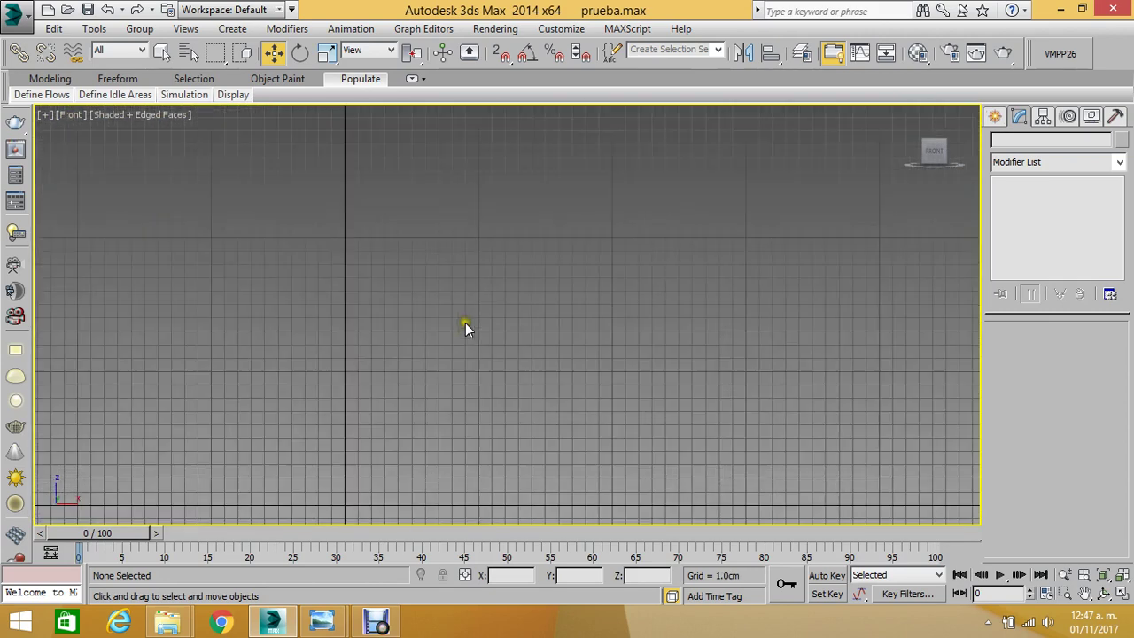
{"action": "scroll", "coordinate": [466, 324], "scroll_direction": "up", "scroll_amount": 2}
{"action": "mouse_move", "coordinate": [428, 316]}
{"action": "middle_mouse_down"}
{"action": "mouse_move", "coordinate": [527, 315]}
{"action": "mouse_move", "coordinate": [537, 292]}
{"action": "middle_mouse_up"}
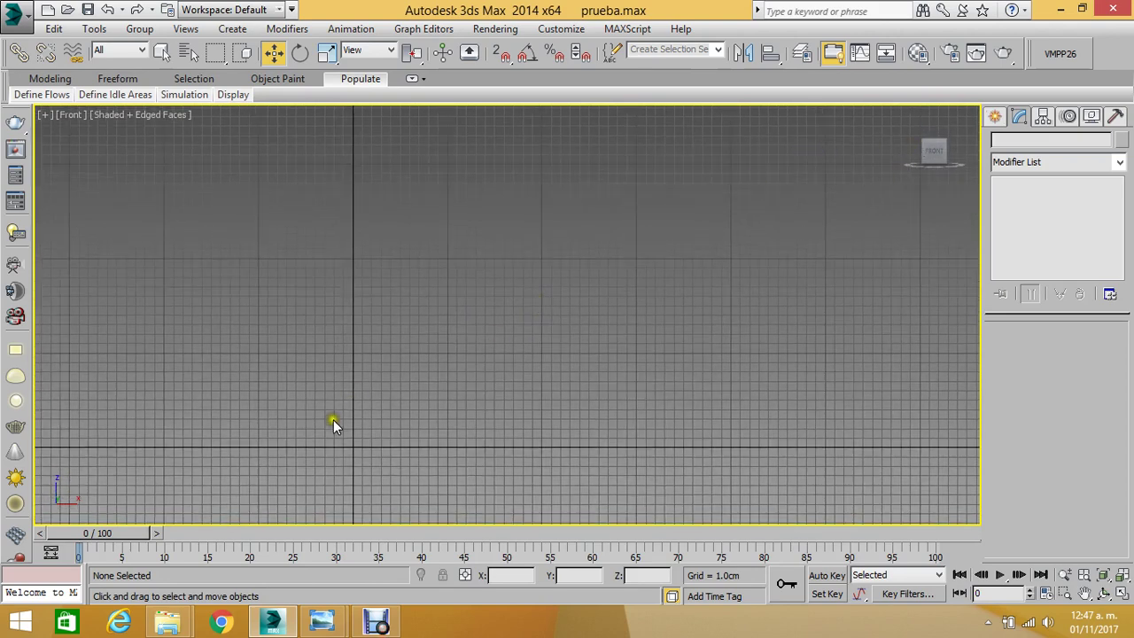
{"action": "mouse_move", "coordinate": [333, 420]}
{"action": "middle_mouse_down"}
{"action": "mouse_move", "coordinate": [380, 481]}
{"action": "mouse_move", "coordinate": [347, 457]}
{"action": "mouse_move", "coordinate": [350, 386]}
{"action": "middle_mouse_up"}
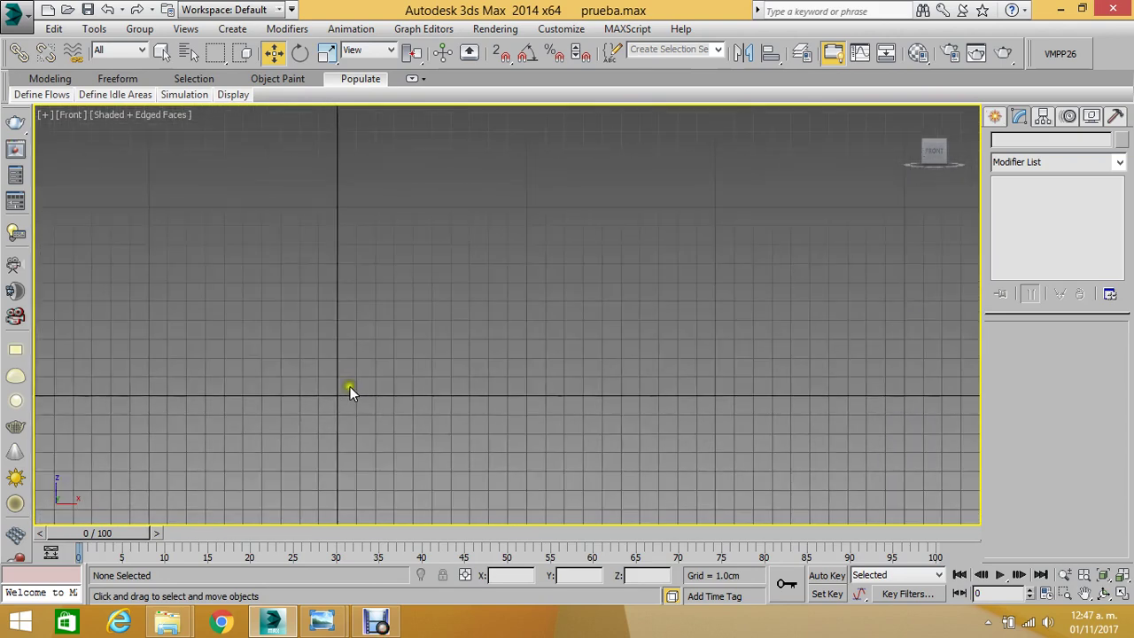
{"action": "scroll", "coordinate": [429, 309], "scroll_direction": "down", "scroll_amount": 1}
{"action": "scroll", "coordinate": [398, 346], "scroll_direction": "down", "scroll_amount": 2}
{"action": "scroll", "coordinate": [414, 304], "scroll_direction": "down", "scroll_amount": 1}
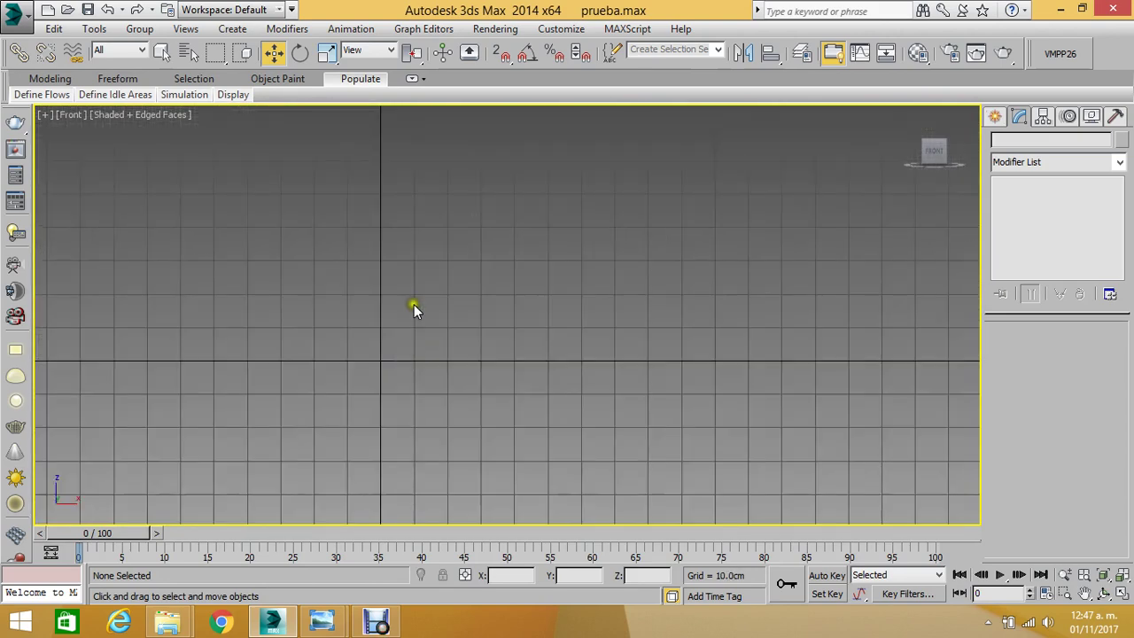
{"action": "middle_click_drag", "start_coordinate": [430, 296], "coordinate": [367, 380]}
{"action": "scroll", "coordinate": [383, 365], "scroll_direction": "up", "scroll_amount": 2}
- Activate Line spline creation and bring up Grid and Snap Settings with Grid Points snapping
{"action": "left_click", "coordinate": [995, 116]}
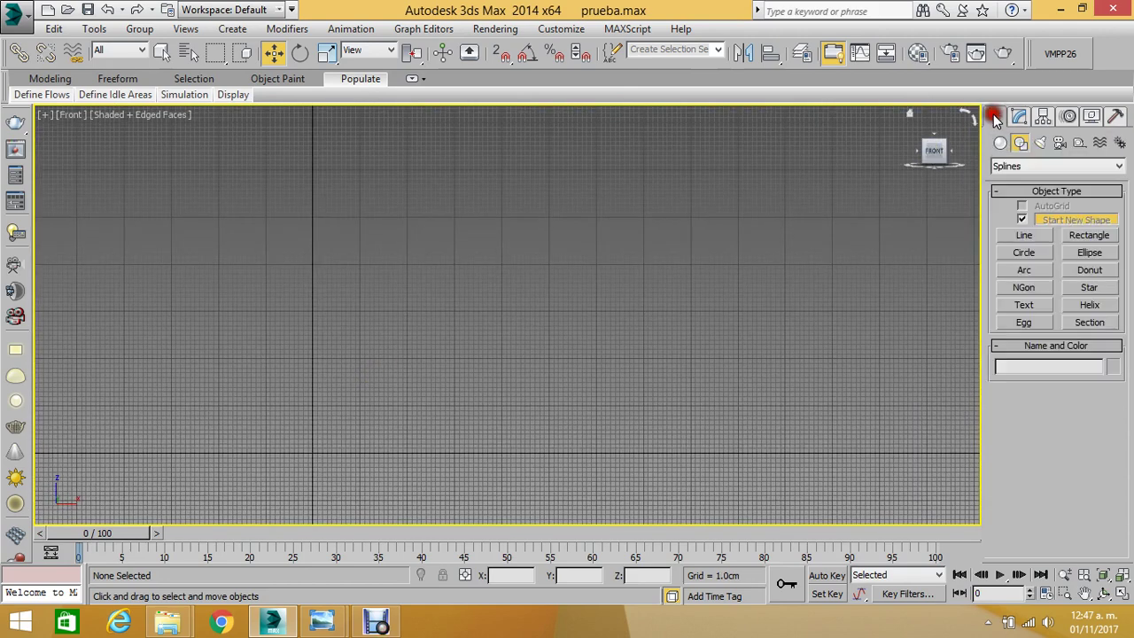
{"action": "left_click", "coordinate": [1019, 237]}
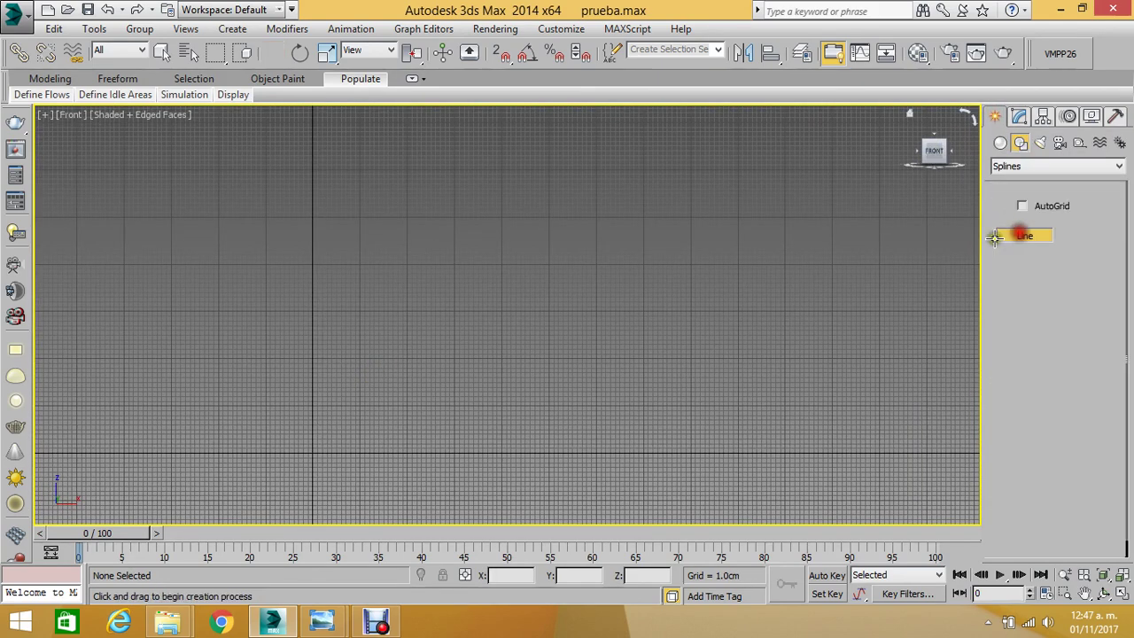
{"action": "right_click", "coordinate": [505, 60]}
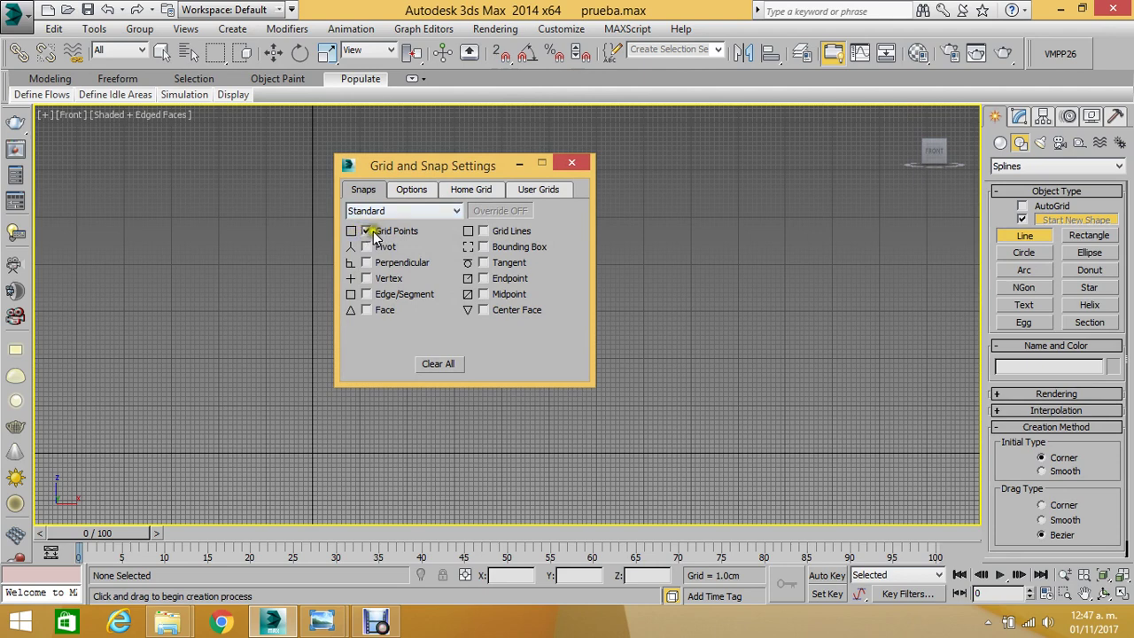
- Draw a snapped diagonal line from 50 cm above the origin down to the horizontal axis
{"action": "left_click", "coordinate": [570, 166]}
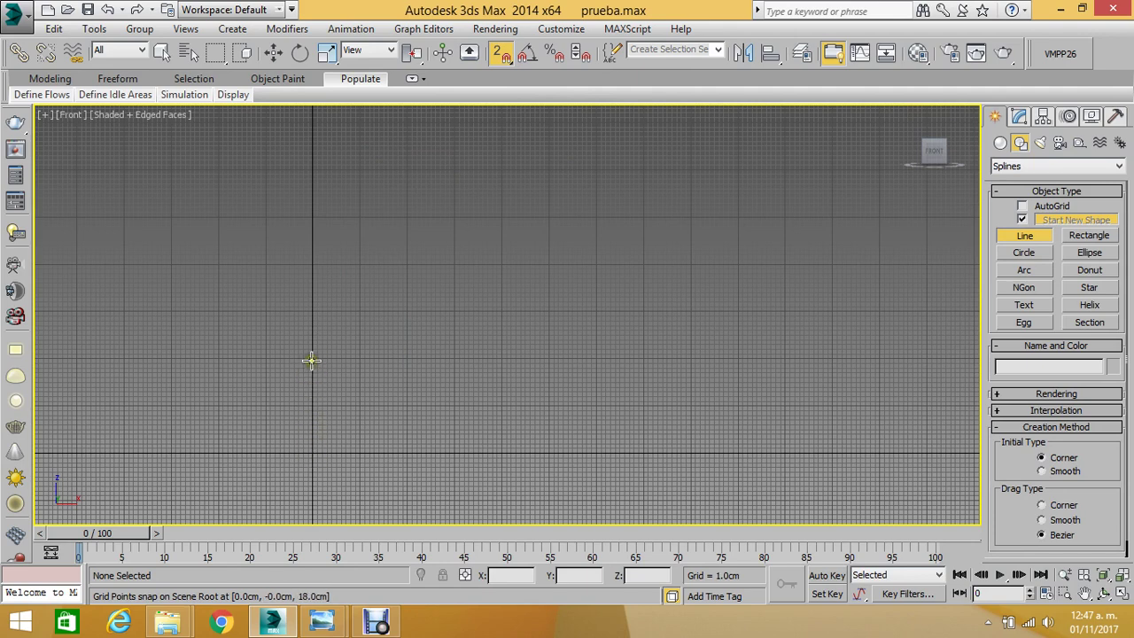
{"action": "left_click", "coordinate": [312, 217]}
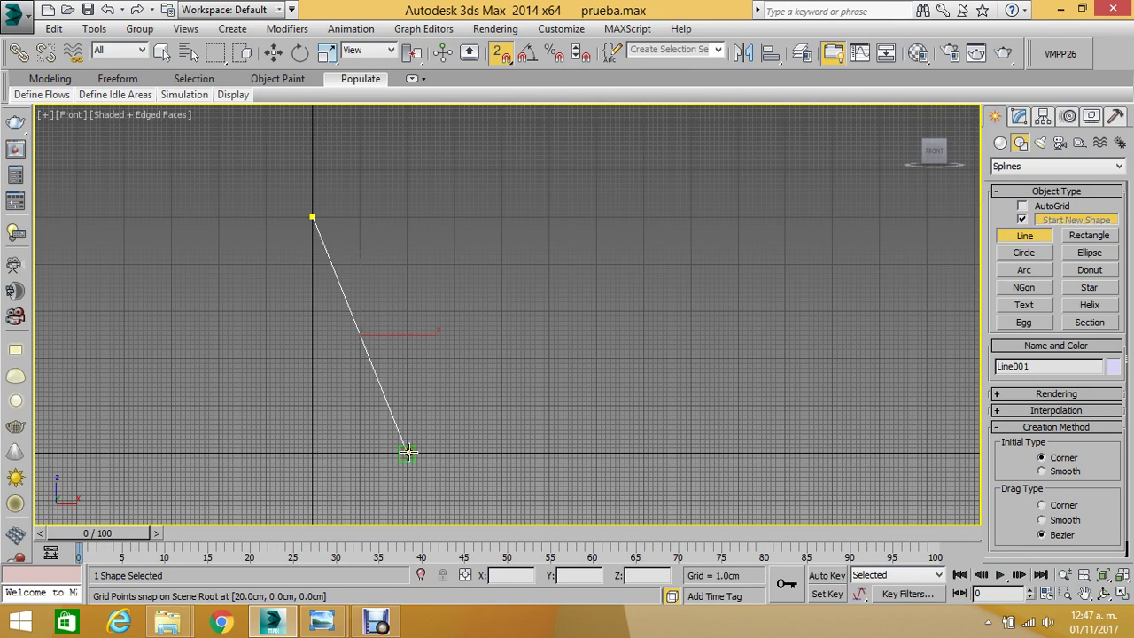
{"action": "left_click", "coordinate": [549, 452]}
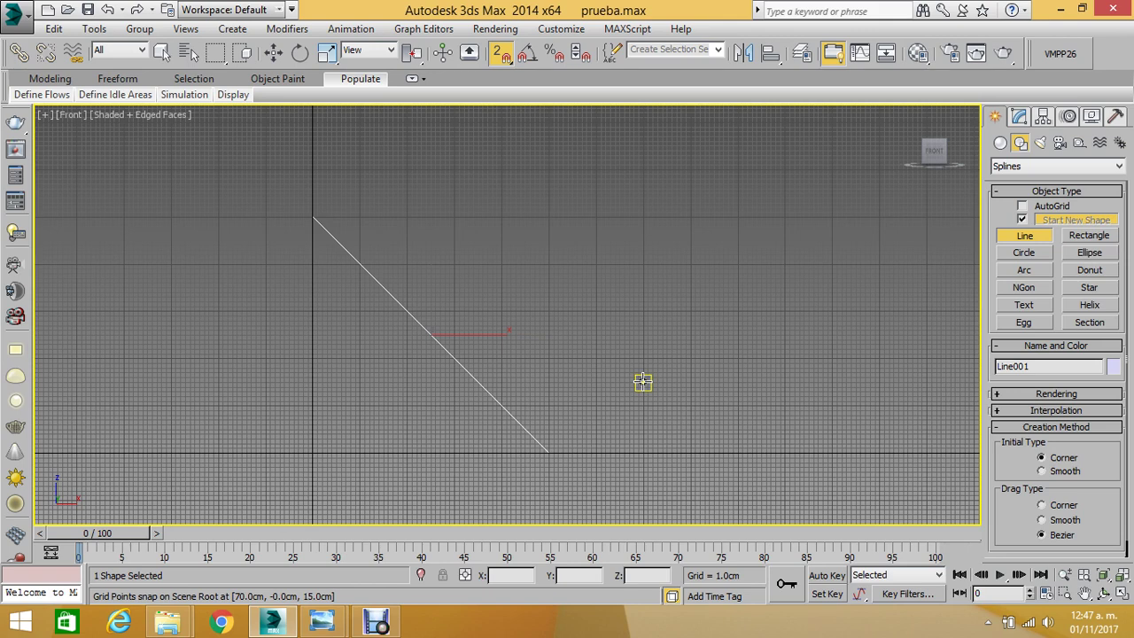
- Orbit to inspect Line001 from another angle, then return to Front view
{"action": "left_click", "coordinate": [1103, 593]}
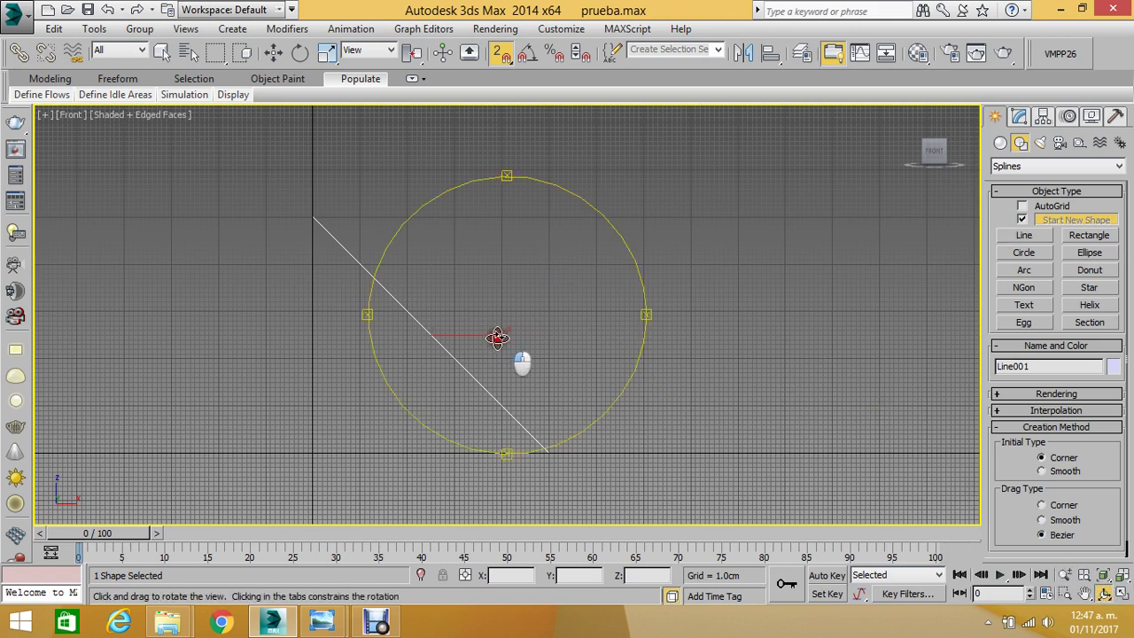
{"action": "left_click_drag", "start_coordinate": [497, 336], "coordinate": [497, 331]}
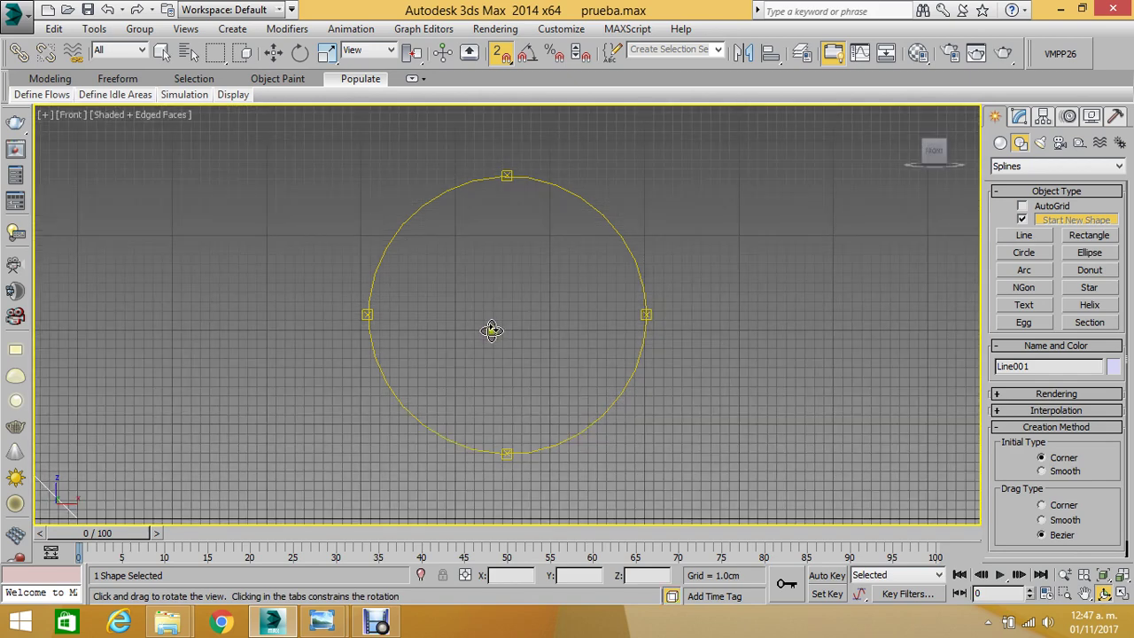
{"action": "key", "text": "shift+z"}
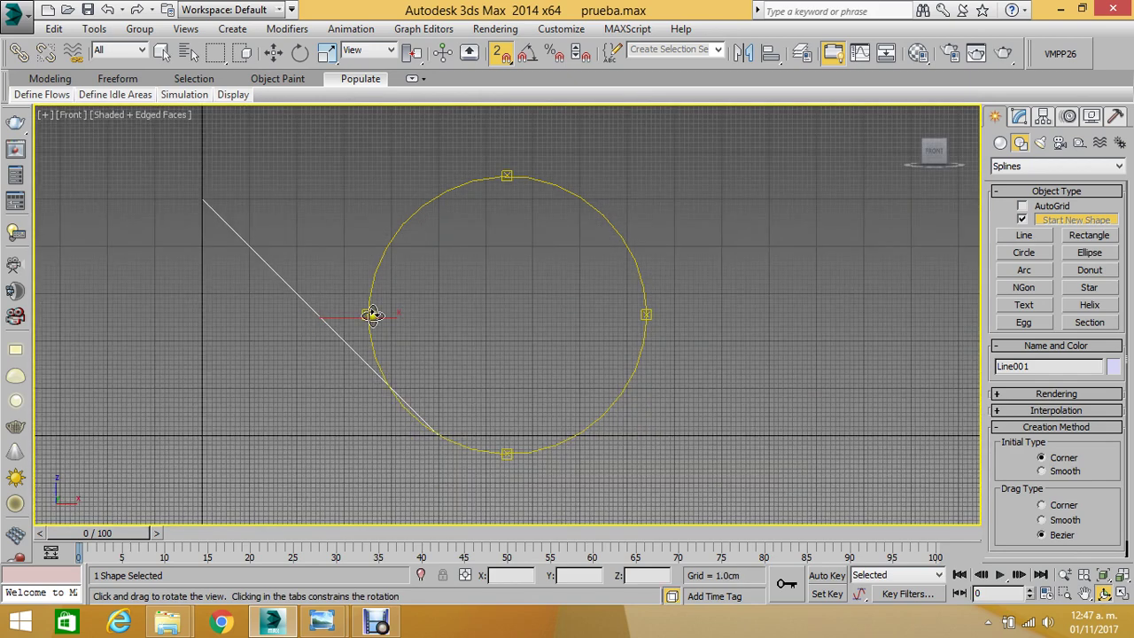
{"action": "left_click_drag", "start_coordinate": [372, 314], "coordinate": [555, 256]}
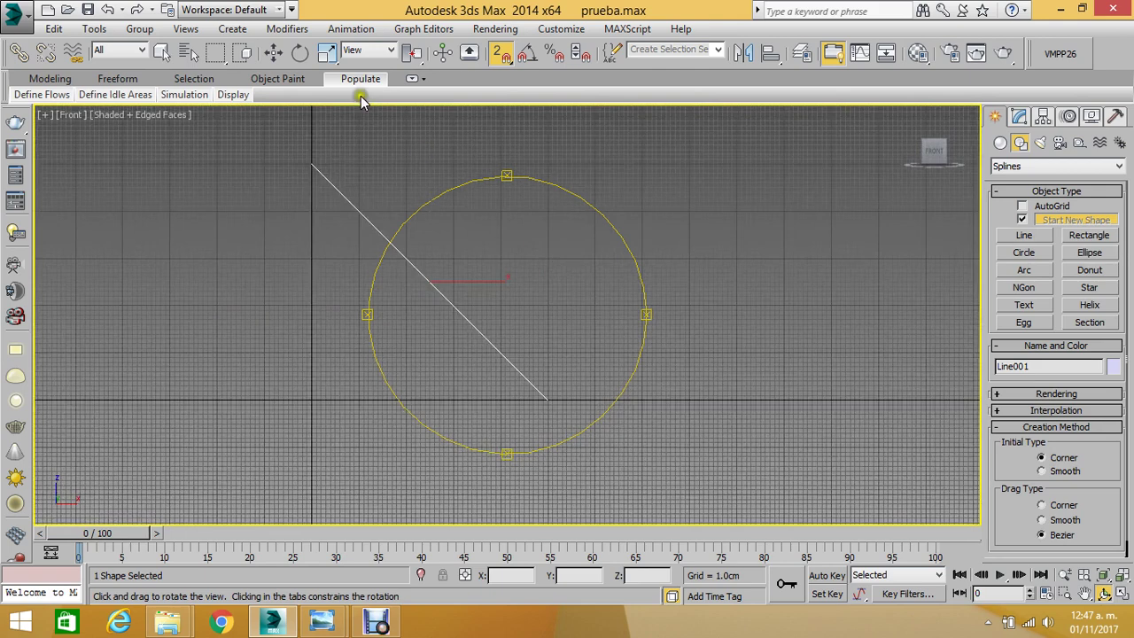
{"action": "left_click", "coordinate": [273, 52]}
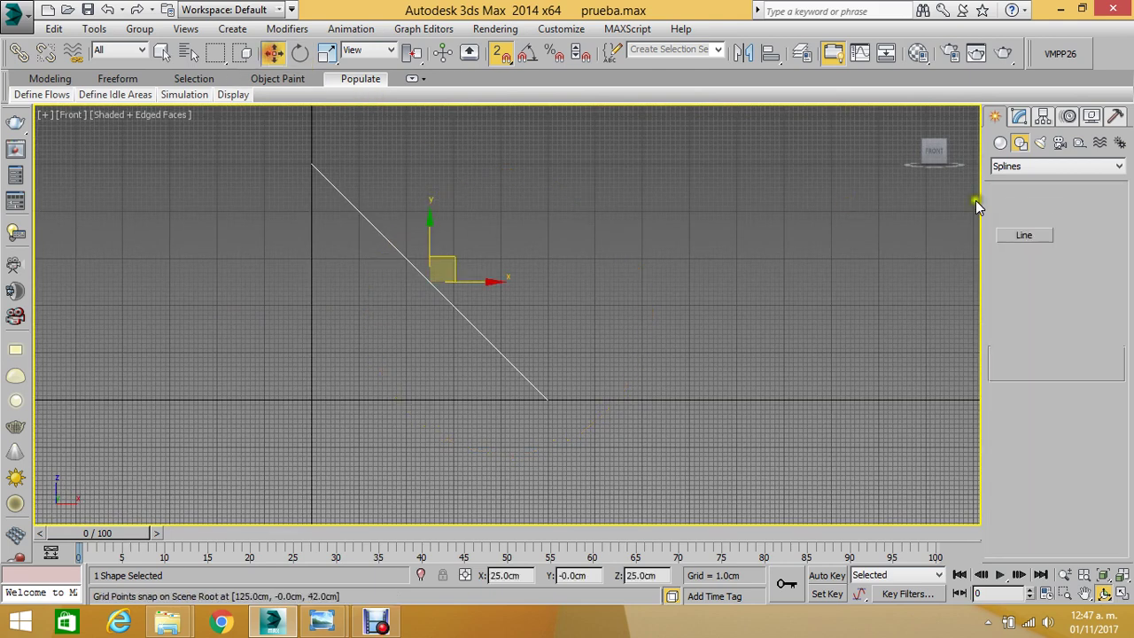
- Apply a Lathe modifier to Line001, spinning it 360° with 16 segments
{"action": "left_click", "coordinate": [1019, 118]}
{"action": "left_click", "coordinate": [1035, 162]}
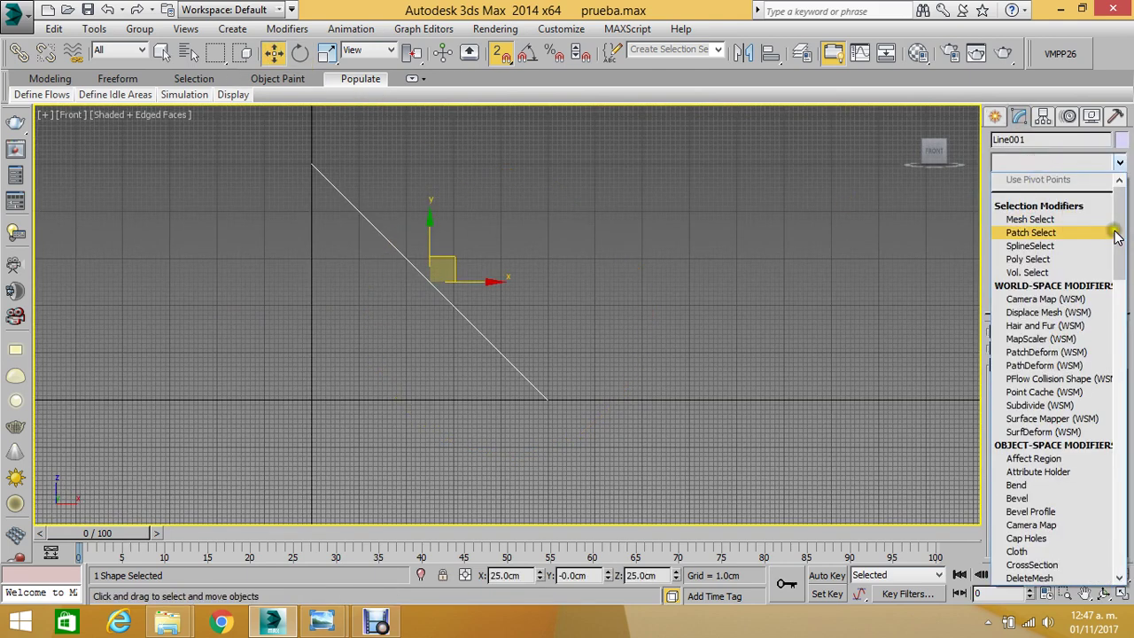
{"action": "mouse_move", "coordinate": [1115, 236]}
{"action": "left_mouse_down"}
{"action": "mouse_move", "coordinate": [1113, 463]}
{"action": "mouse_move", "coordinate": [1127, 443]}
{"action": "mouse_move", "coordinate": [1125, 351]}
{"action": "left_mouse_up"}
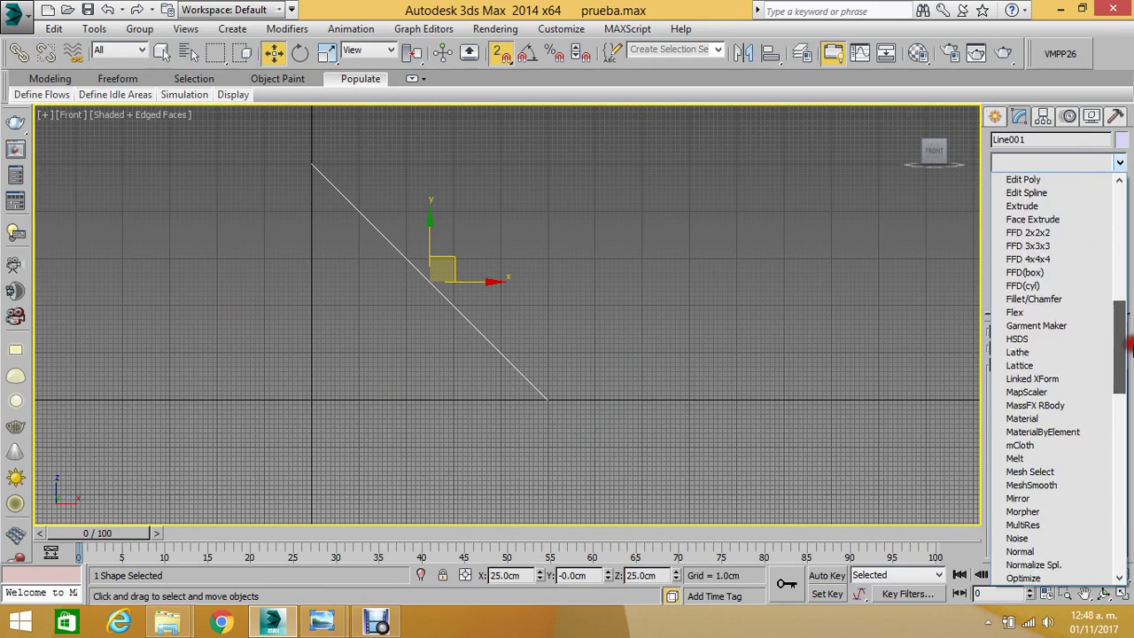
{"action": "left_click", "coordinate": [1037, 354]}
- With snaps off, move the Lathe axis right along X to widen the funnel
{"action": "left_click", "coordinate": [1018, 184]}
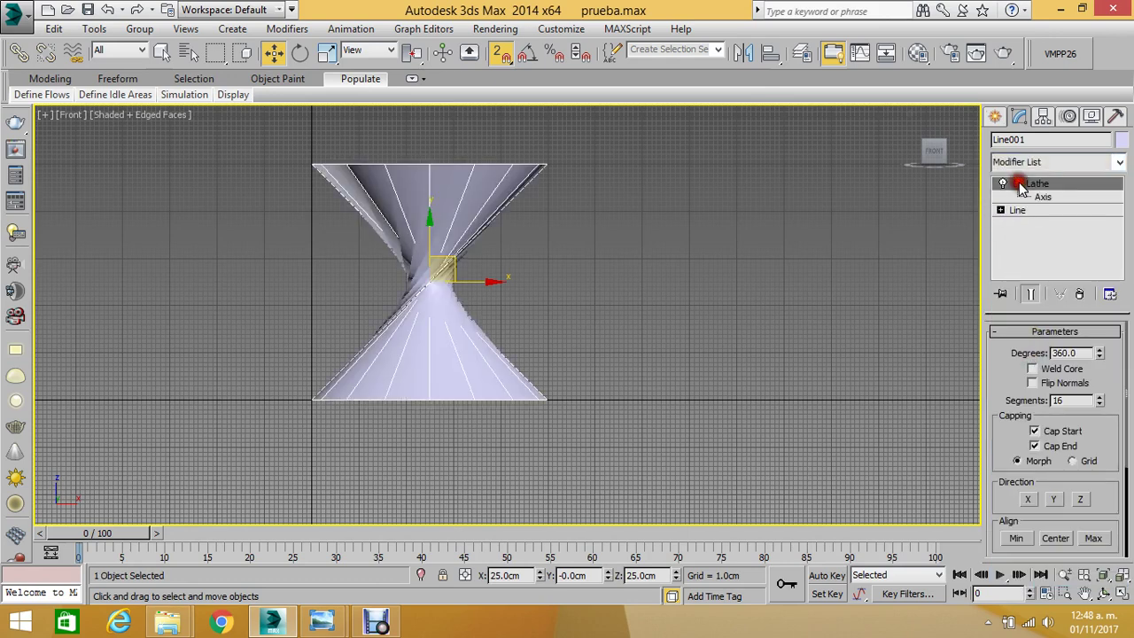
{"action": "left_click", "coordinate": [1035, 197]}
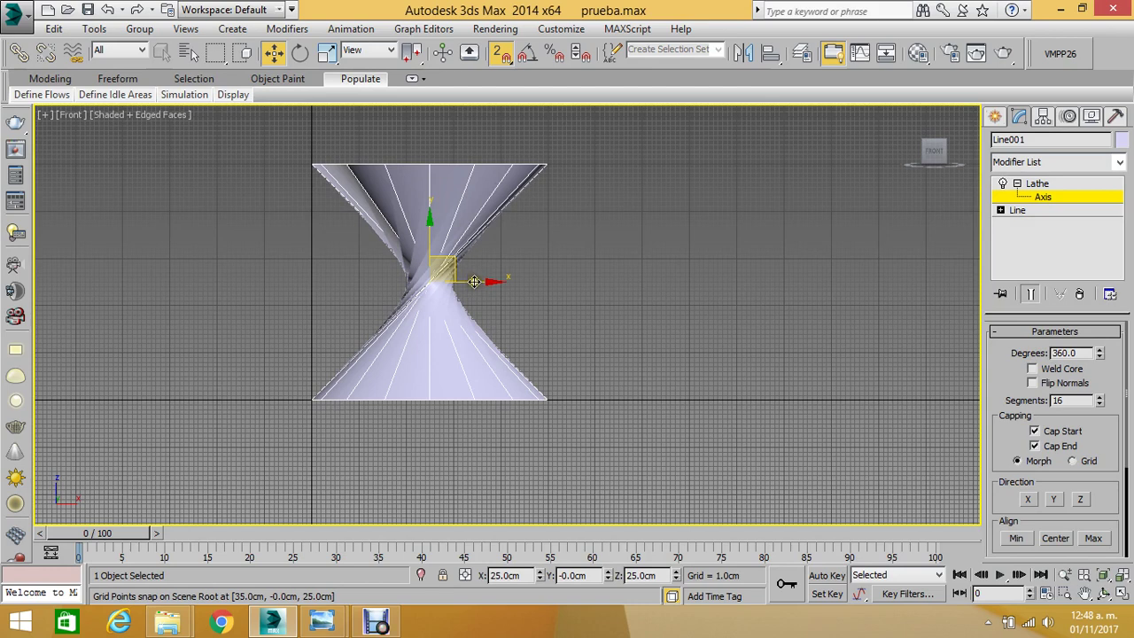
{"action": "left_click", "coordinate": [499, 54]}
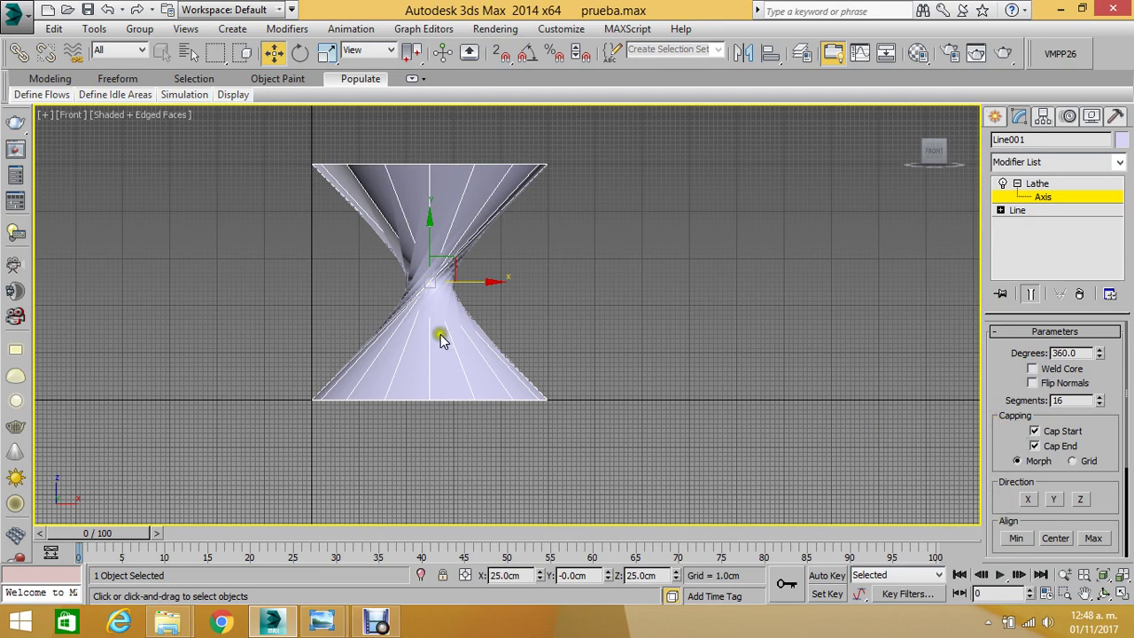
{"action": "mouse_move", "coordinate": [481, 280]}
{"action": "left_mouse_down"}
{"action": "mouse_move", "coordinate": [656, 269]}
{"action": "mouse_move", "coordinate": [583, 271]}
{"action": "mouse_move", "coordinate": [689, 283]}
{"action": "left_mouse_up"}
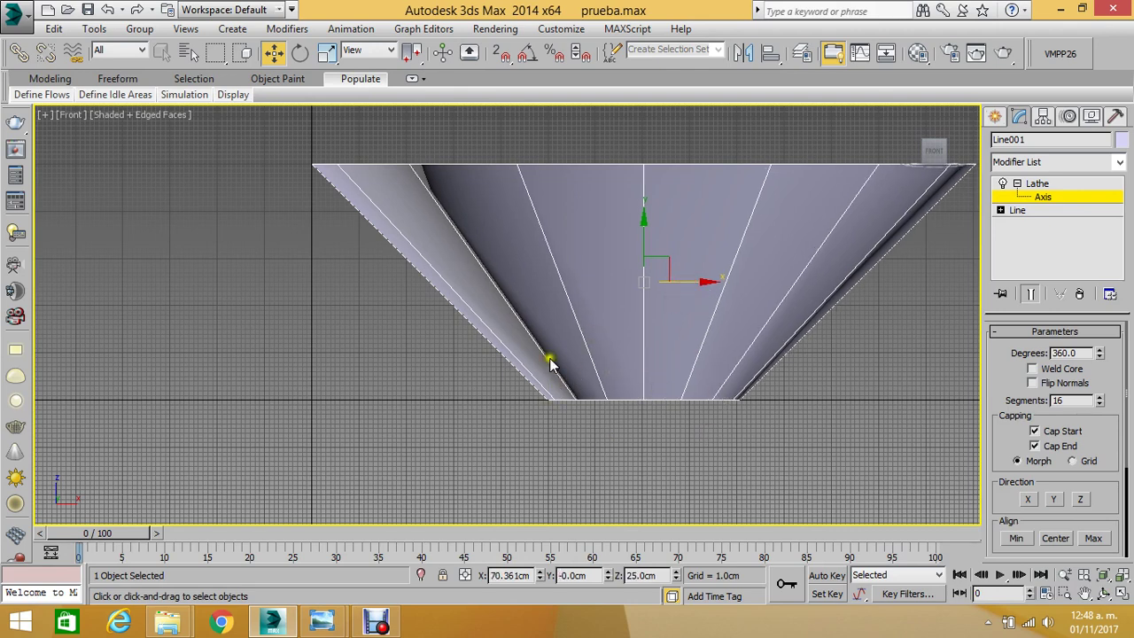
{"action": "middle_click_drag", "start_coordinate": [615, 329], "coordinate": [393, 240]}
{"action": "scroll", "coordinate": [408, 240], "scroll_direction": "down", "scroll_amount": 3}
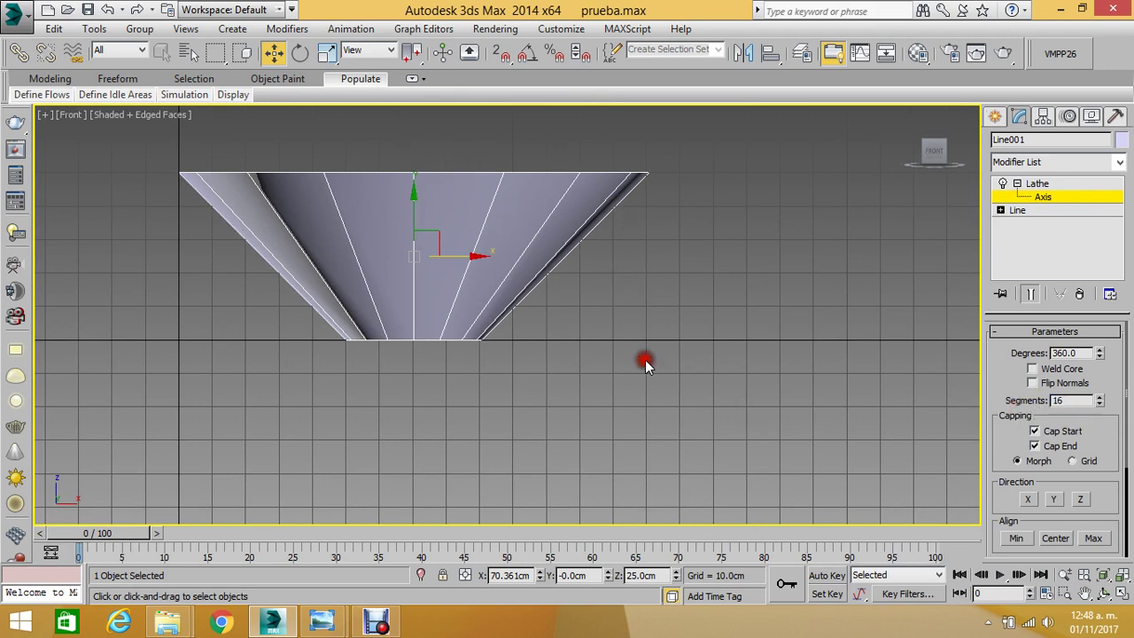
{"action": "scroll", "coordinate": [431, 221], "scroll_direction": "up", "scroll_amount": 2}
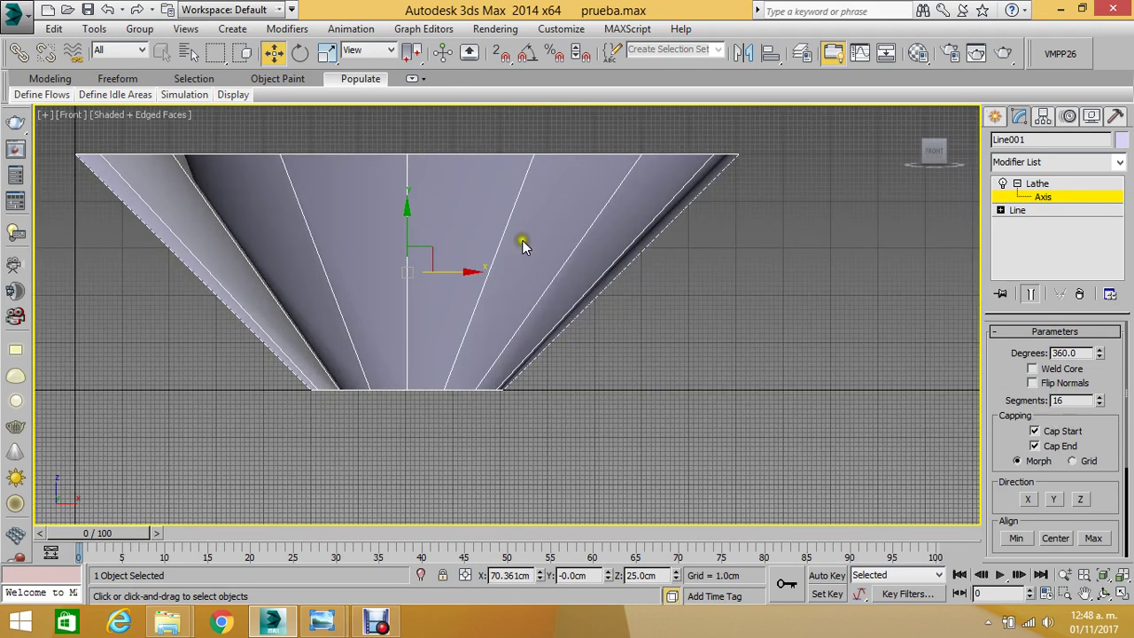
- Exit Axis sub-object, rotate the funnel about -44°, and raise it slightly
{"action": "left_click", "coordinate": [300, 52]}
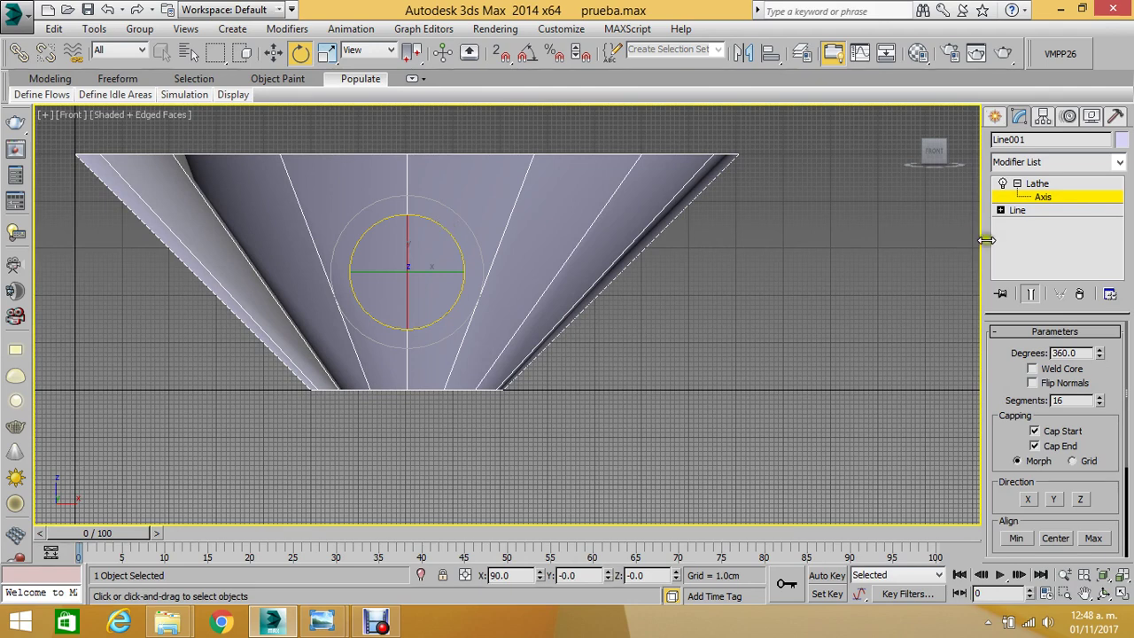
{"action": "left_click", "coordinate": [1037, 198]}
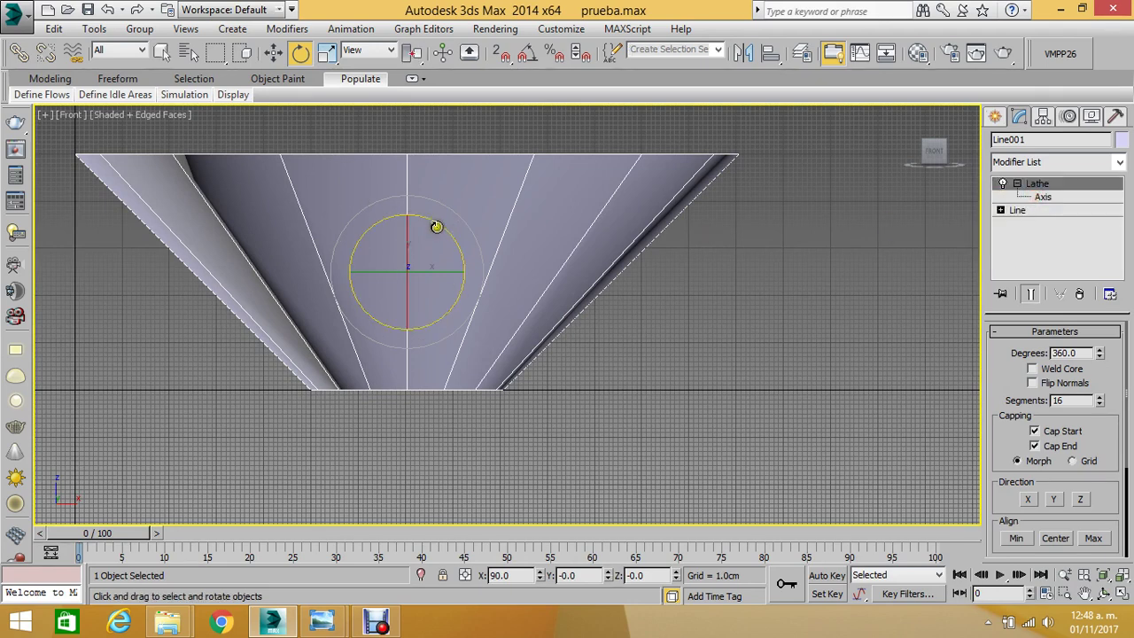
{"action": "left_click_drag", "start_coordinate": [436, 227], "coordinate": [511, 241]}
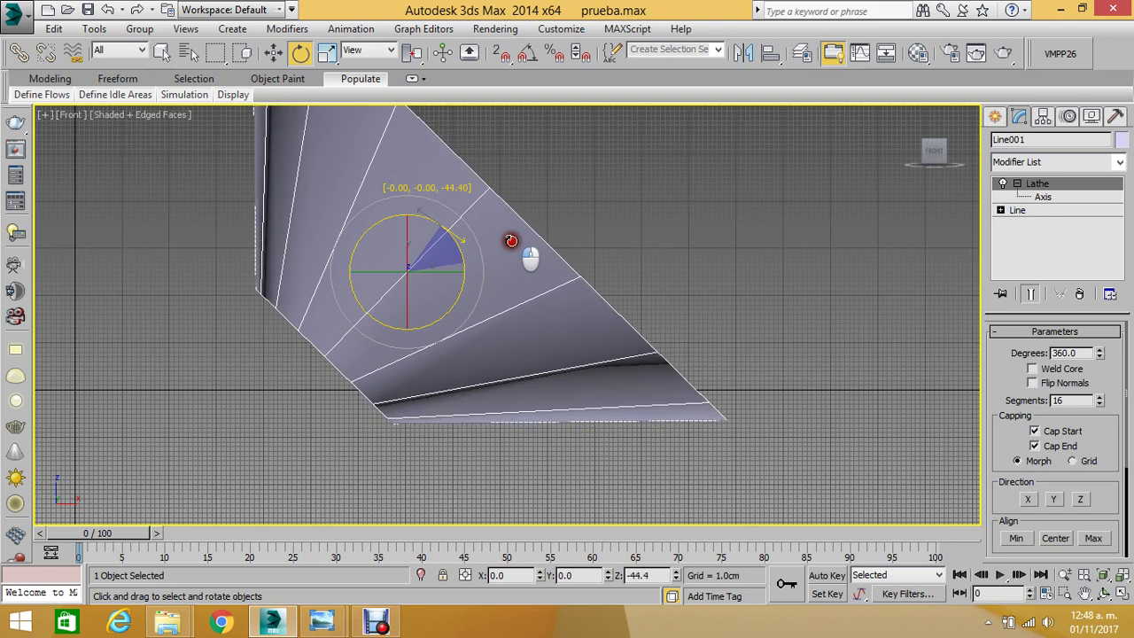
{"action": "left_click", "coordinate": [273, 52]}
{"action": "left_click_drag", "start_coordinate": [407, 230], "coordinate": [443, 198]}
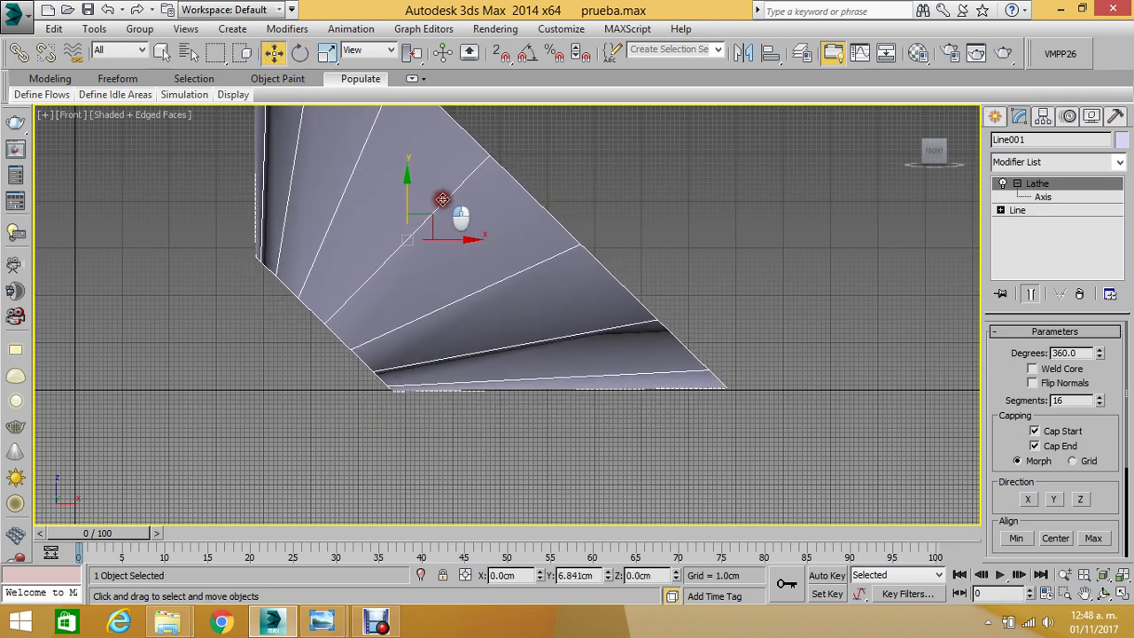
- Reframe the view and fine-tune the funnel's tilt
{"action": "scroll", "coordinate": [438, 336], "scroll_direction": "up", "scroll_amount": 3}
{"action": "mouse_move", "coordinate": [350, 289]}
{"action": "middle_mouse_down"}
{"action": "mouse_move", "coordinate": [381, 243]}
{"action": "mouse_move", "coordinate": [359, 192]}
{"action": "middle_mouse_up"}
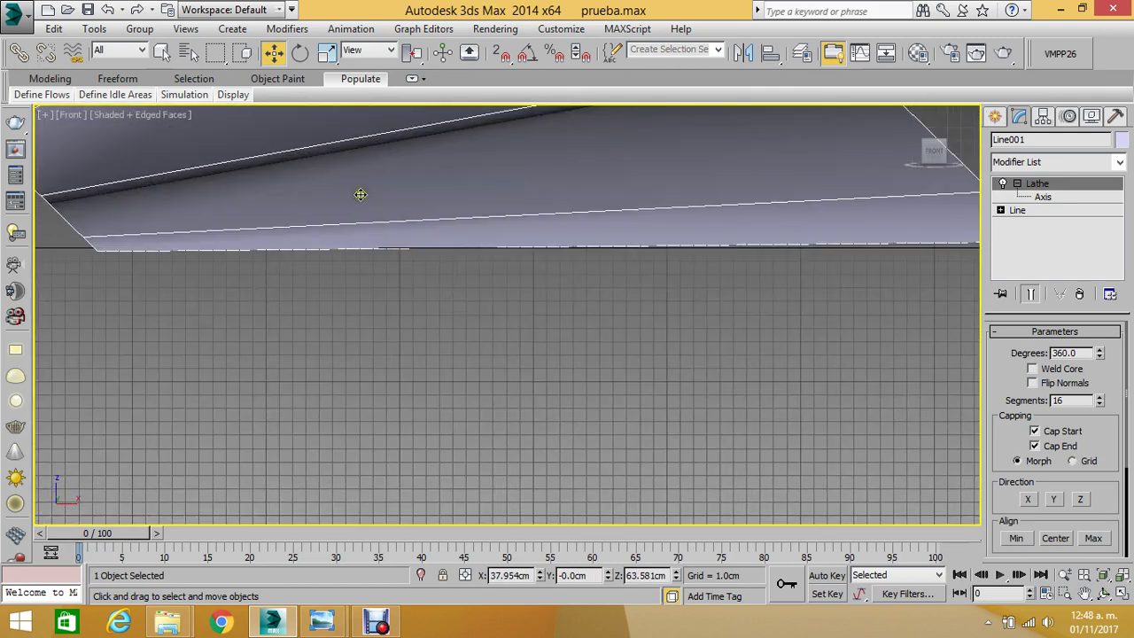
{"action": "left_click_drag", "start_coordinate": [412, 51], "coordinate": [415, 121]}
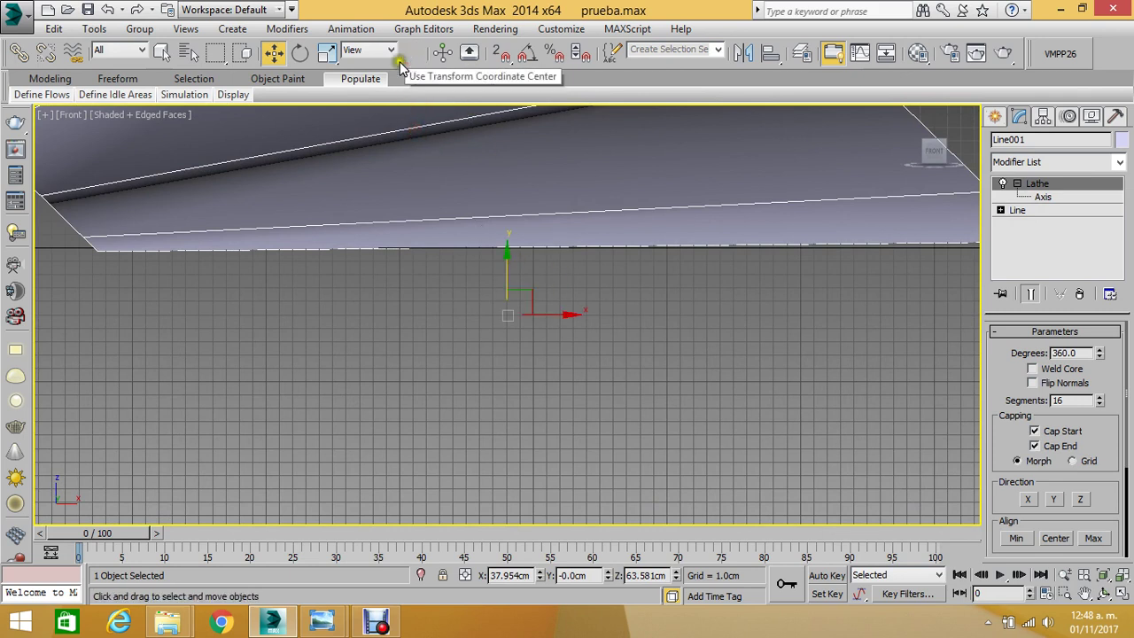
{"action": "left_click", "coordinate": [300, 52]}
{"action": "left_click_drag", "start_coordinate": [411, 53], "coordinate": [415, 120]}
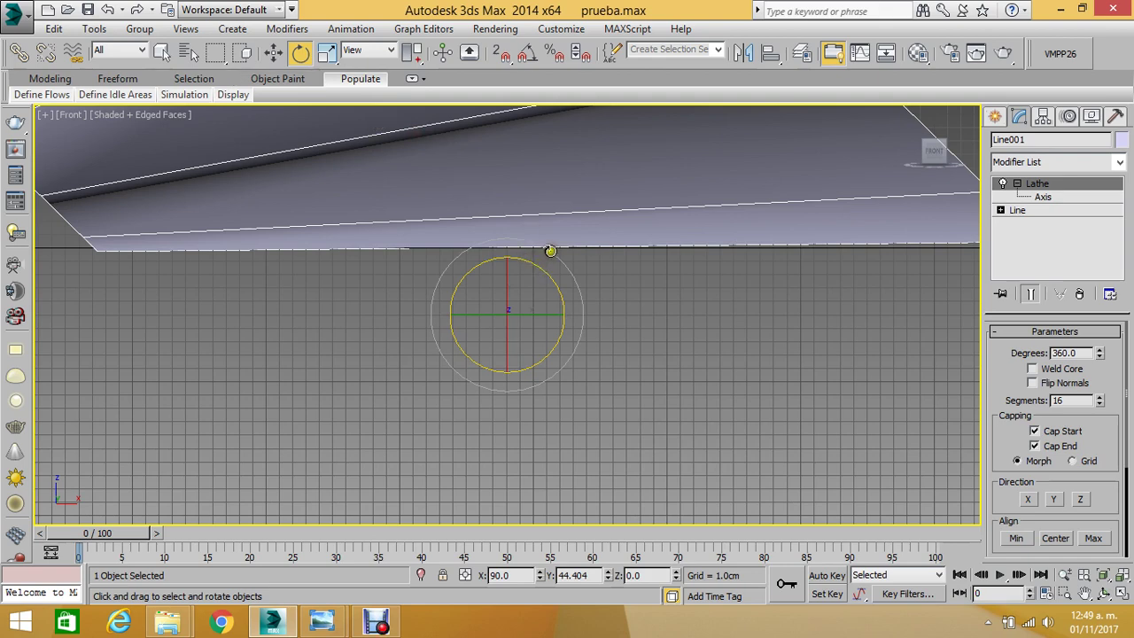
{"action": "mouse_move", "coordinate": [551, 252]}
{"action": "left_mouse_down"}
{"action": "mouse_move", "coordinate": [531, 231]}
{"action": "mouse_move", "coordinate": [574, 250]}
{"action": "left_mouse_up"}
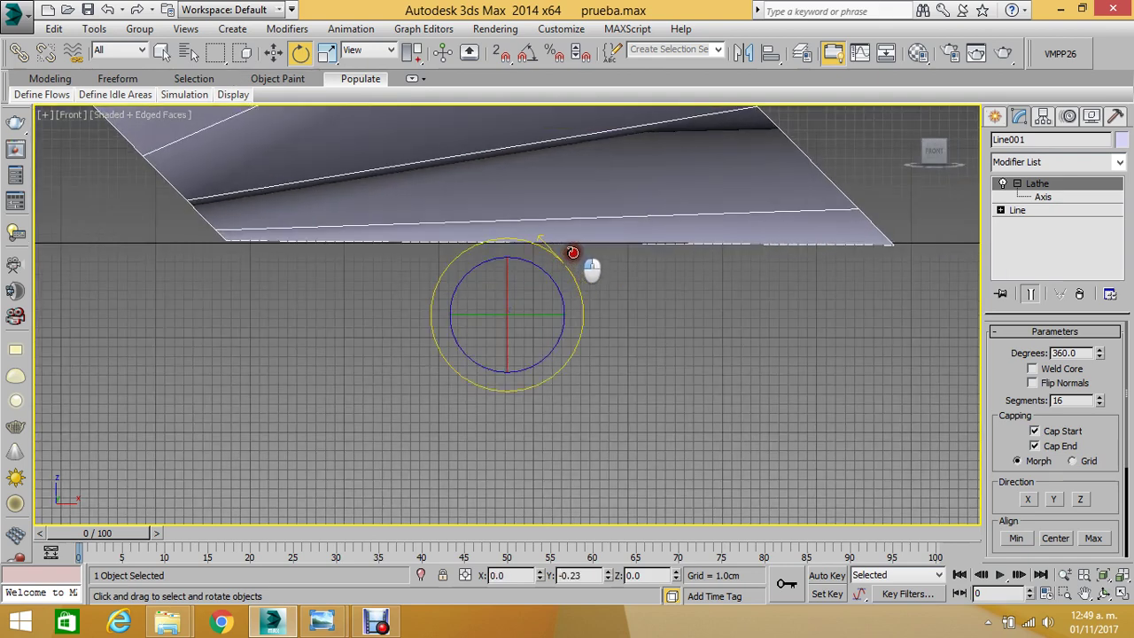
{"action": "left_click", "coordinate": [275, 54]}
{"action": "scroll", "coordinate": [452, 222], "scroll_direction": "down", "scroll_amount": 2}
{"action": "scroll", "coordinate": [471, 239], "scroll_direction": "down", "scroll_amount": 2}
{"action": "scroll", "coordinate": [472, 240], "scroll_direction": "down", "scroll_amount": 2}
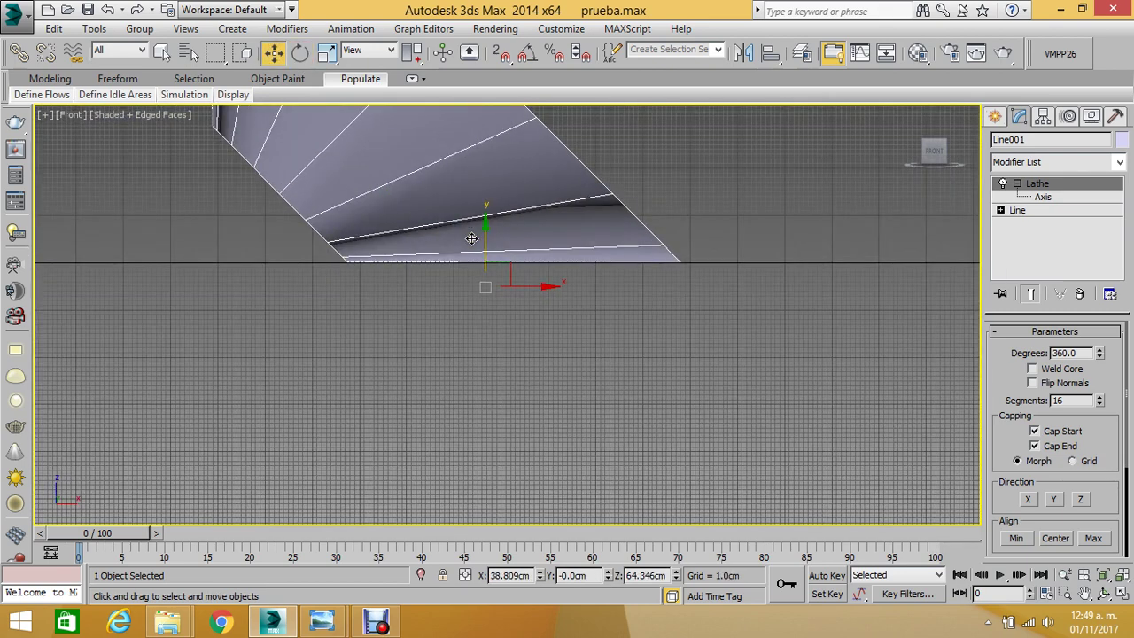
- Switch to Perspective, orbit to look down into the funnel, and select it
{"action": "key", "text": "p"}
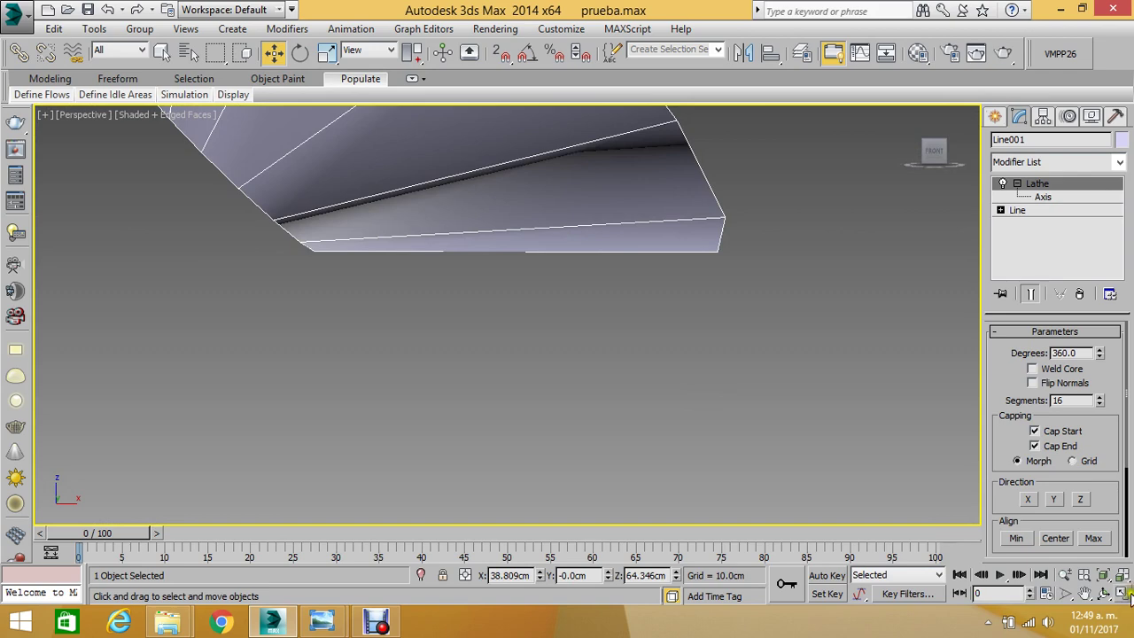
{"action": "left_click", "coordinate": [1103, 594]}
{"action": "mouse_move", "coordinate": [592, 345]}
{"action": "left_mouse_down"}
{"action": "mouse_move", "coordinate": [473, 332]}
{"action": "mouse_move", "coordinate": [485, 330]}
{"action": "mouse_move", "coordinate": [475, 286]}
{"action": "mouse_move", "coordinate": [486, 342]}
{"action": "mouse_move", "coordinate": [530, 398]}
{"action": "mouse_move", "coordinate": [506, 342]}
{"action": "mouse_move", "coordinate": [520, 355]}
{"action": "mouse_move", "coordinate": [469, 329]}
{"action": "mouse_move", "coordinate": [489, 375]}
{"action": "left_mouse_up"}
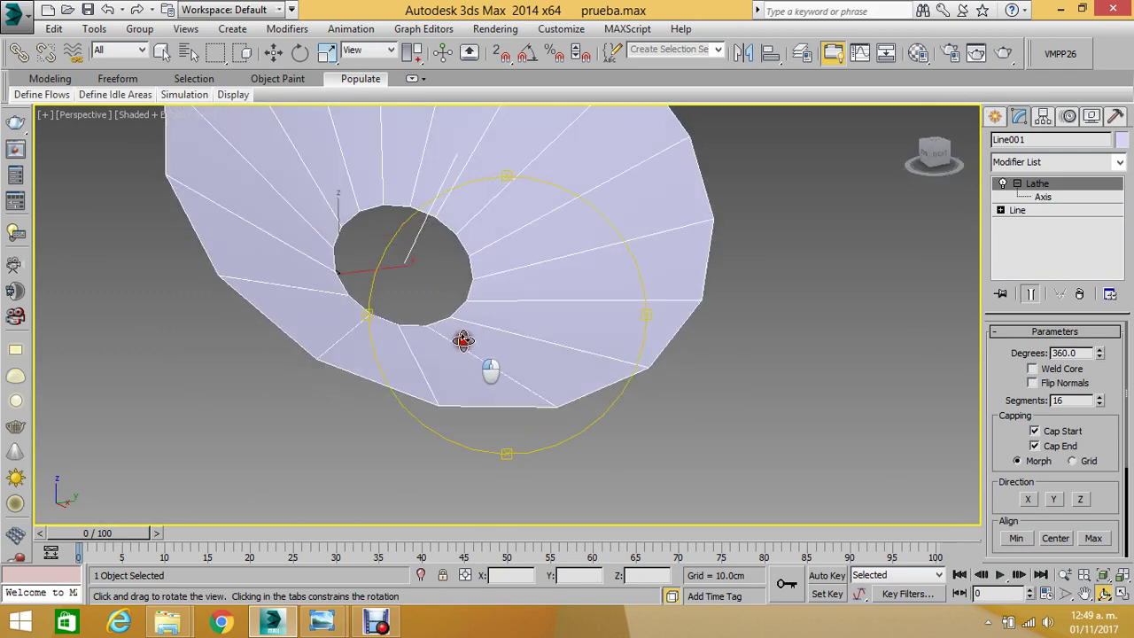
{"action": "left_click", "coordinate": [273, 52]}
{"action": "left_click", "coordinate": [769, 211]}
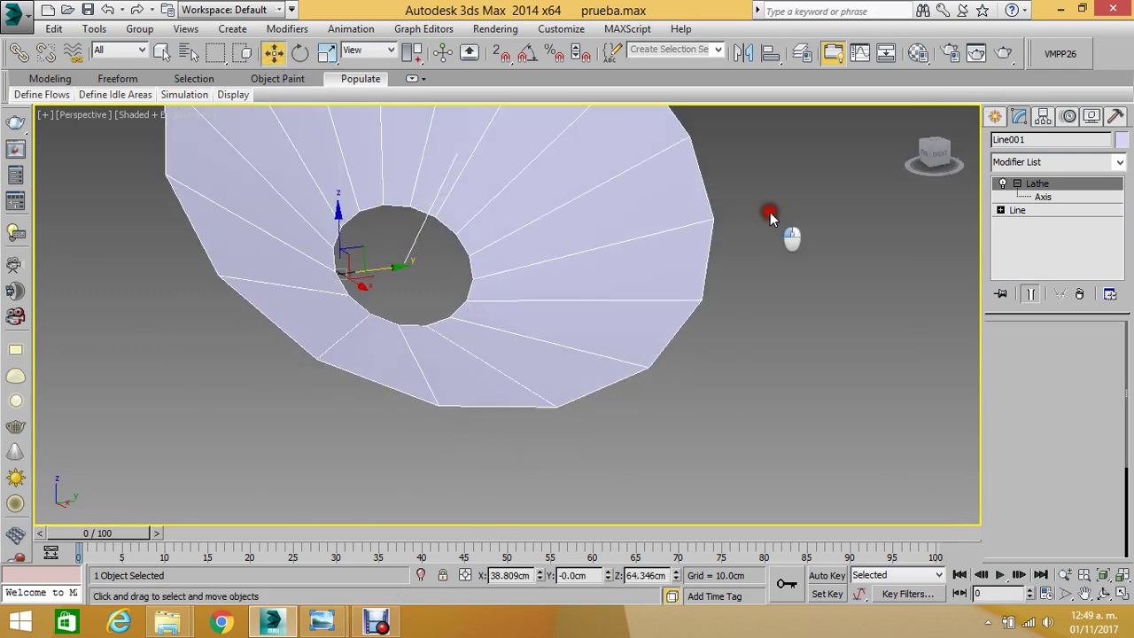
{"action": "left_click", "coordinate": [690, 201]}
- Set the funnel's object color to green
{"action": "left_click", "coordinate": [1122, 140]}
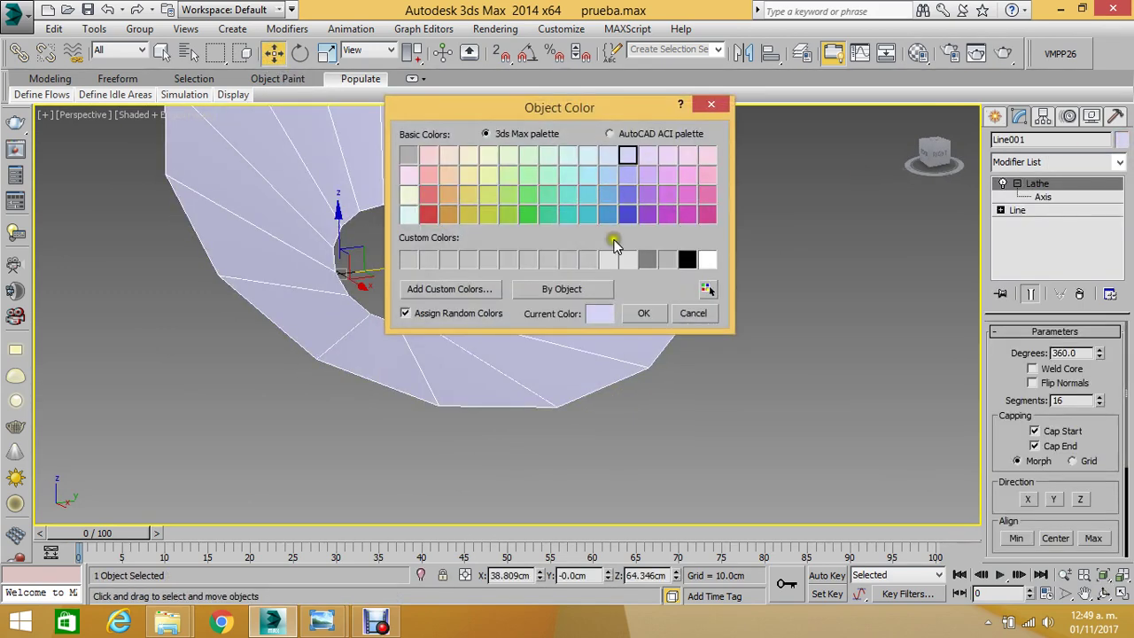
{"action": "left_click", "coordinate": [530, 214]}
{"action": "left_click", "coordinate": [643, 313]}
{"action": "left_click", "coordinate": [769, 300]}
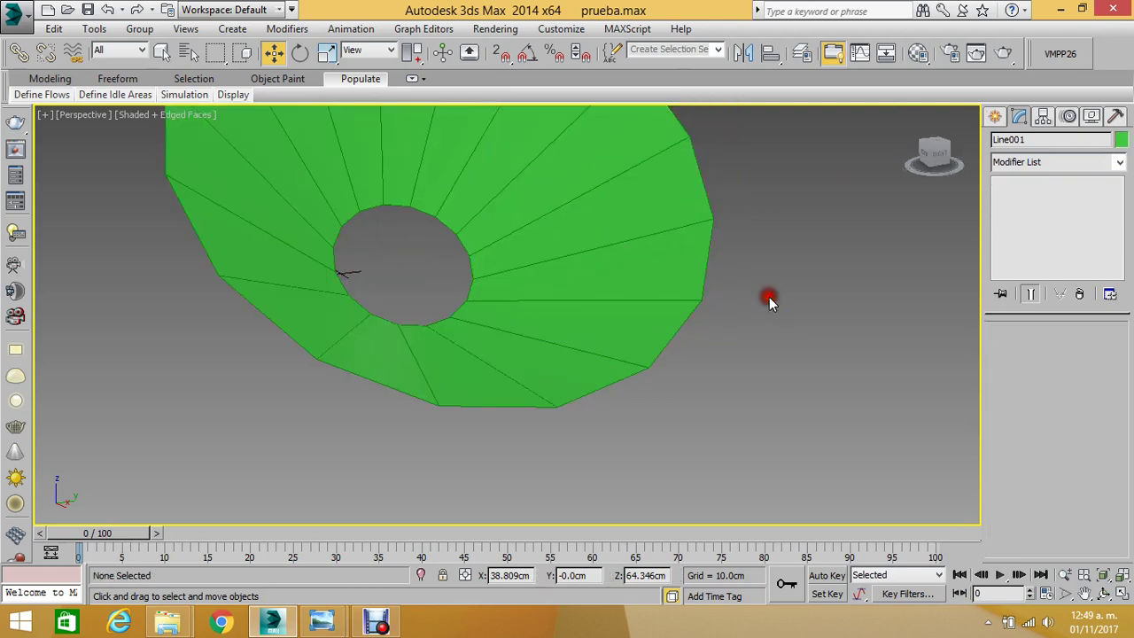
{"action": "scroll", "coordinate": [537, 314], "scroll_direction": "down", "scroll_amount": 4}
{"action": "scroll", "coordinate": [534, 279], "scroll_direction": "up", "scroll_amount": 5}
{"action": "middle_click_drag", "start_coordinate": [533, 297], "coordinate": [526, 395]}
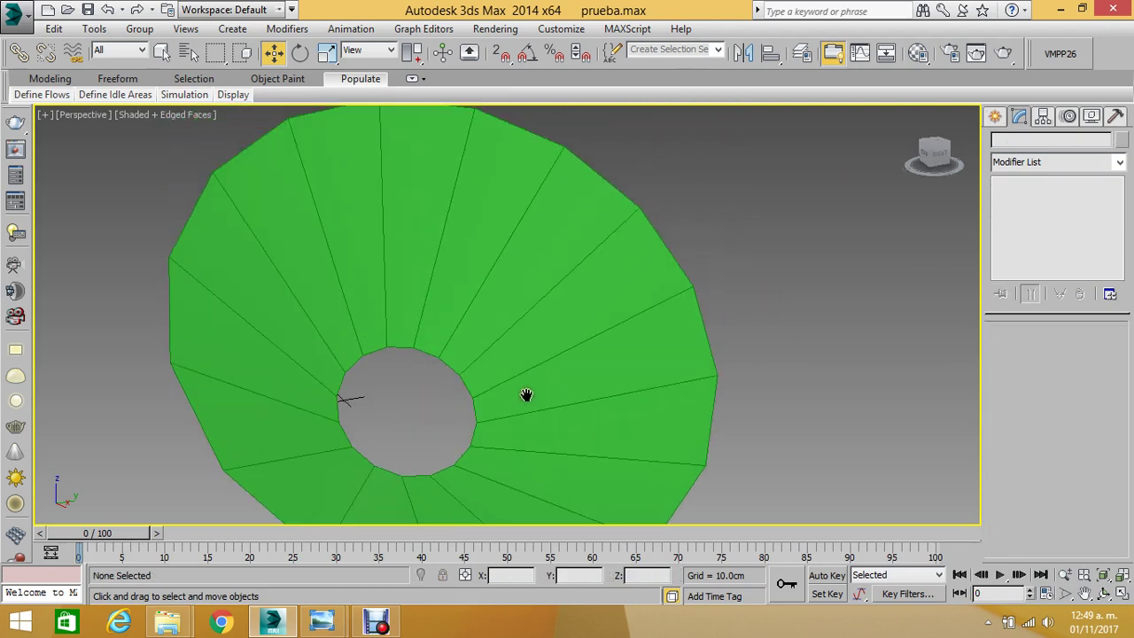
{"action": "scroll", "coordinate": [493, 331], "scroll_direction": "down", "scroll_amount": 3}
{"action": "scroll", "coordinate": [479, 280], "scroll_direction": "up", "scroll_amount": 1}
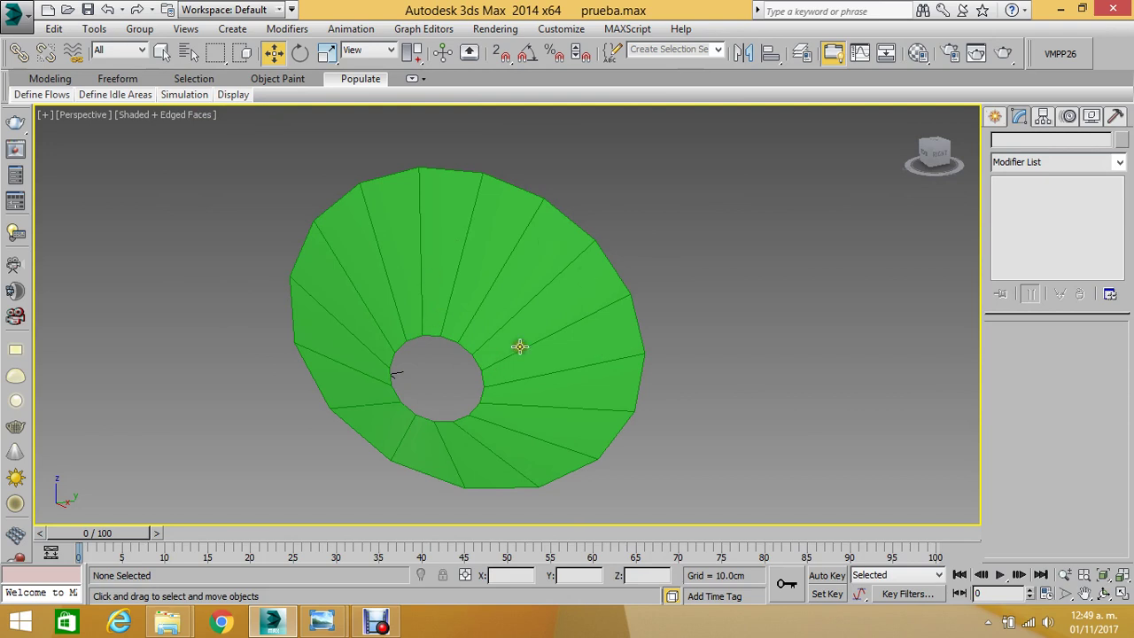
- Turn Edged Faces off and back on, then reselect the green funnel
{"action": "left_click", "coordinate": [133, 115]}
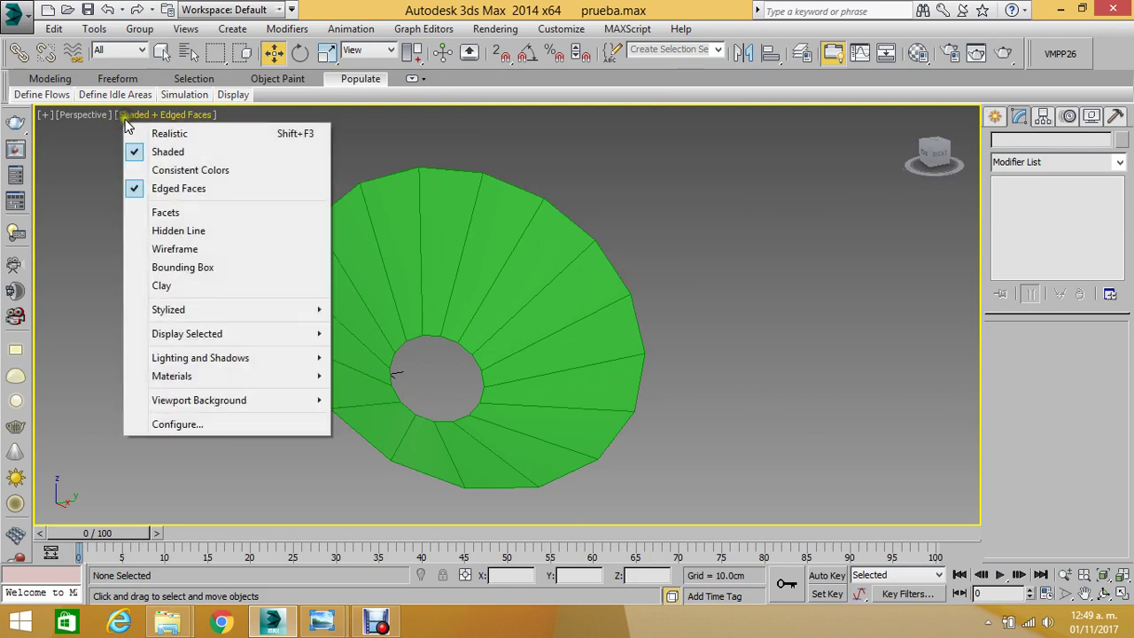
{"action": "left_click", "coordinate": [170, 195]}
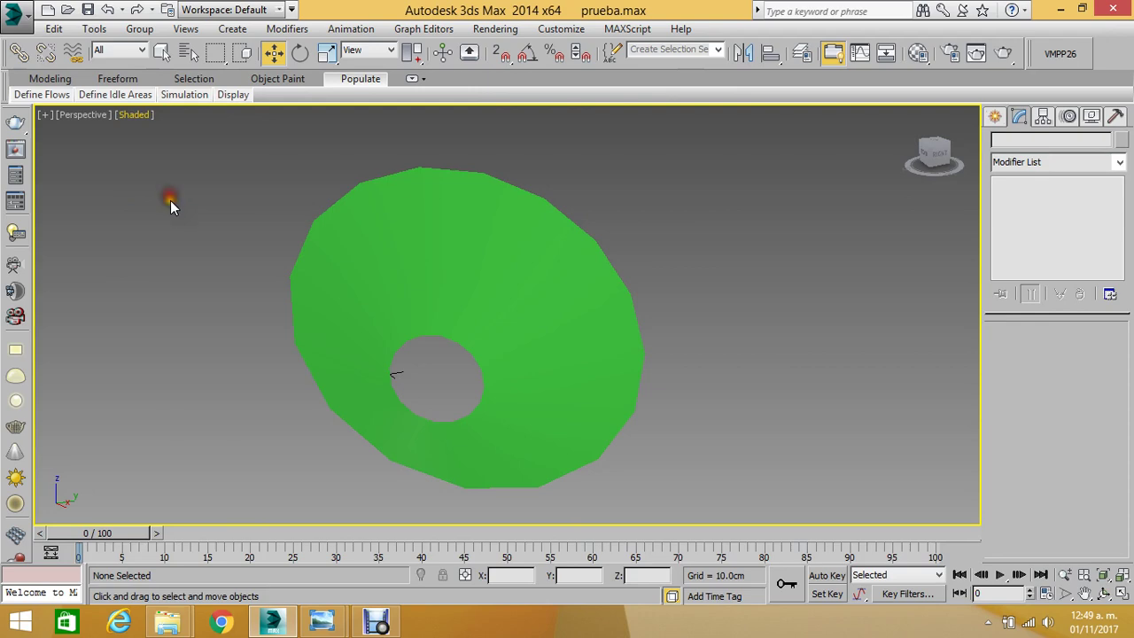
{"action": "left_click", "coordinate": [126, 116]}
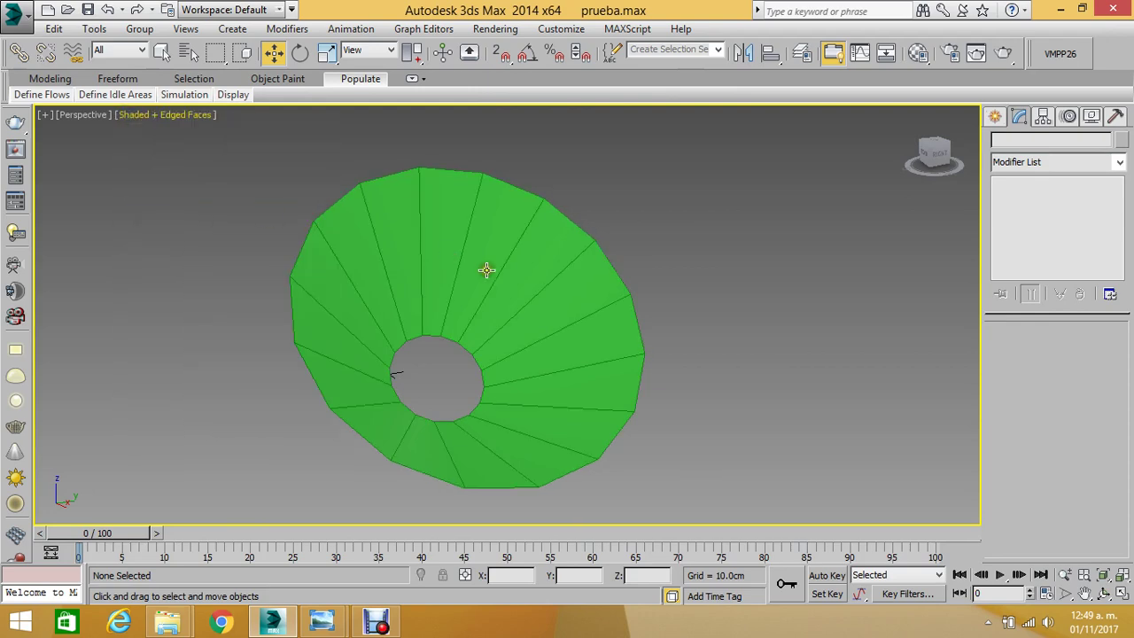
{"action": "left_click", "coordinate": [486, 271]}
{"action": "scroll", "coordinate": [522, 417], "scroll_direction": "up", "scroll_amount": 3}
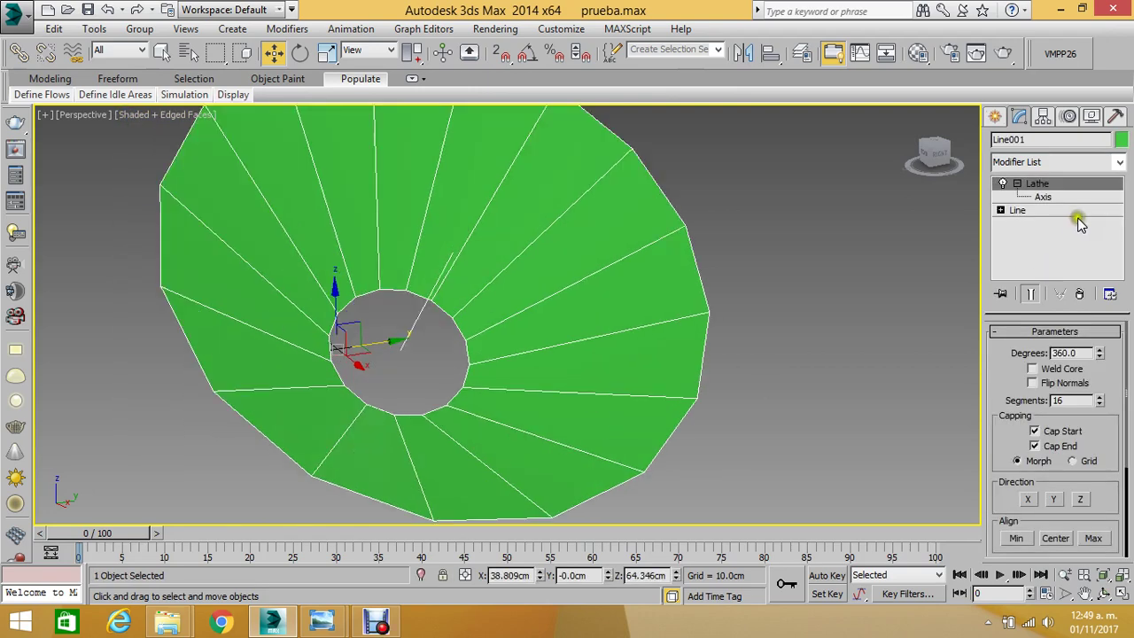
- Convert the lathed shell Line001 to an Editable Poly
{"action": "left_click", "coordinate": [730, 237]}
{"action": "left_click", "coordinate": [631, 223]}
{"action": "right_click", "coordinate": [625, 215]}
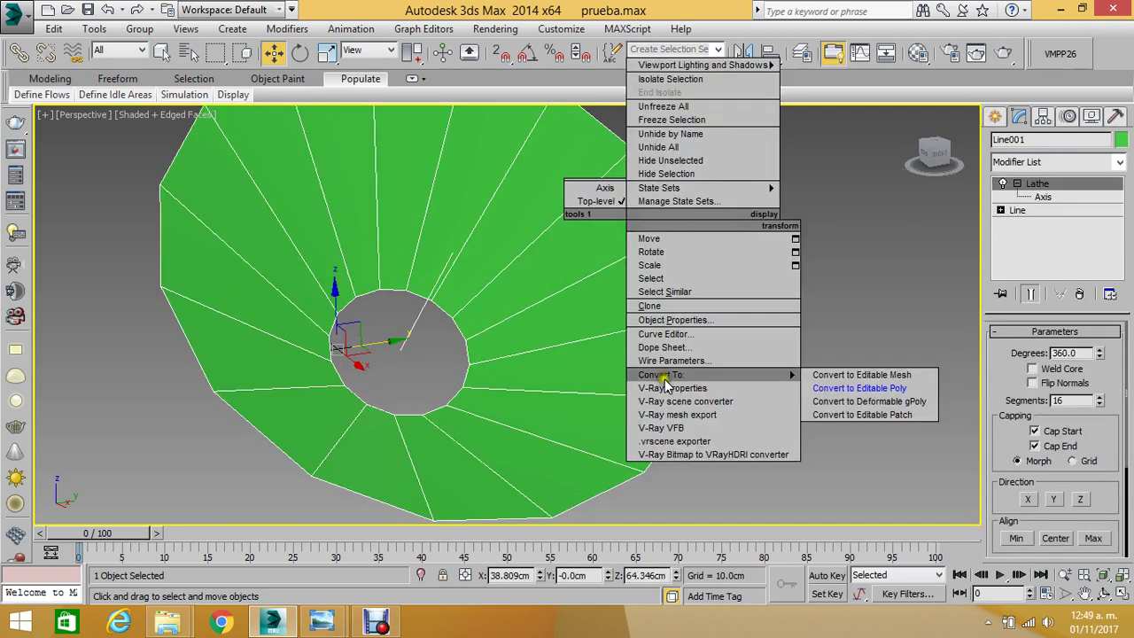
{"action": "mouse_move", "coordinate": [674, 375]}
{"action": "left_click", "coordinate": [848, 382]}
{"action": "left_click", "coordinate": [796, 353]}
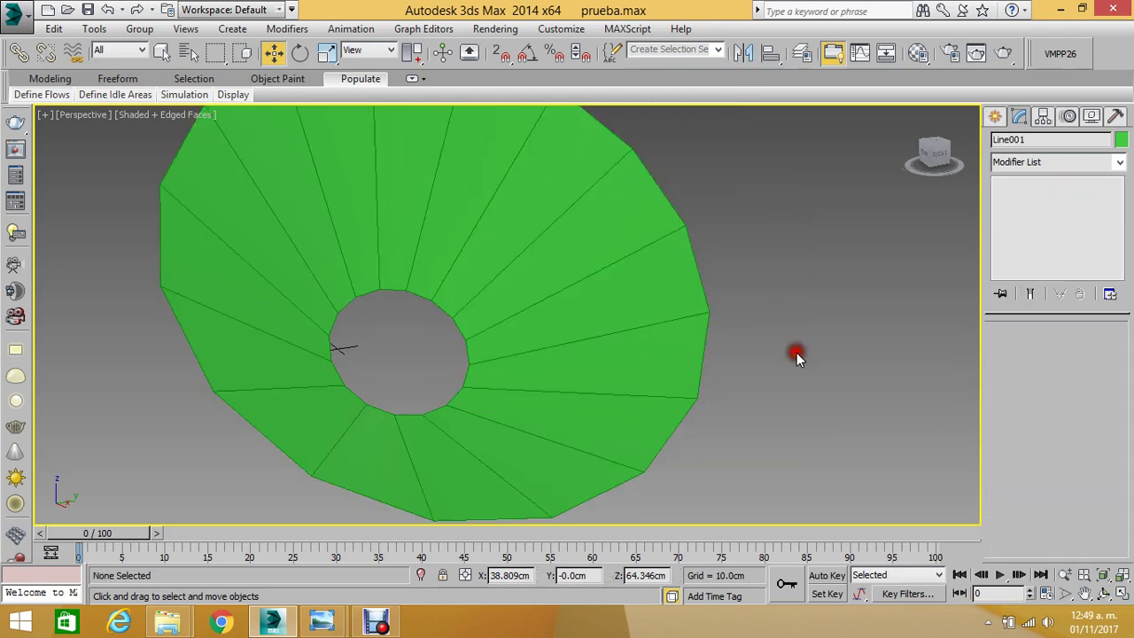
{"action": "left_click", "coordinate": [585, 321]}
{"action": "scroll", "coordinate": [587, 319], "scroll_direction": "down", "scroll_amount": 3}
- Enter Polygon level and zoom in on the shell's bottom edge in Front view
{"action": "left_click", "coordinate": [1071, 351]}
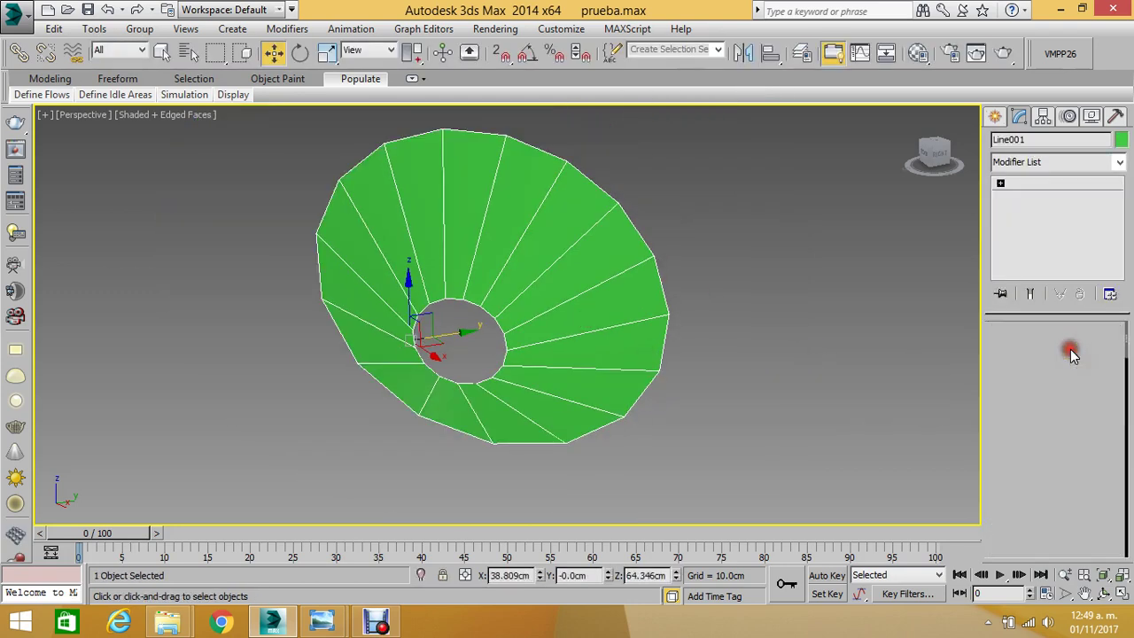
{"action": "left_click", "coordinate": [562, 416]}
{"action": "scroll", "coordinate": [542, 407], "scroll_direction": "up", "scroll_amount": 2}
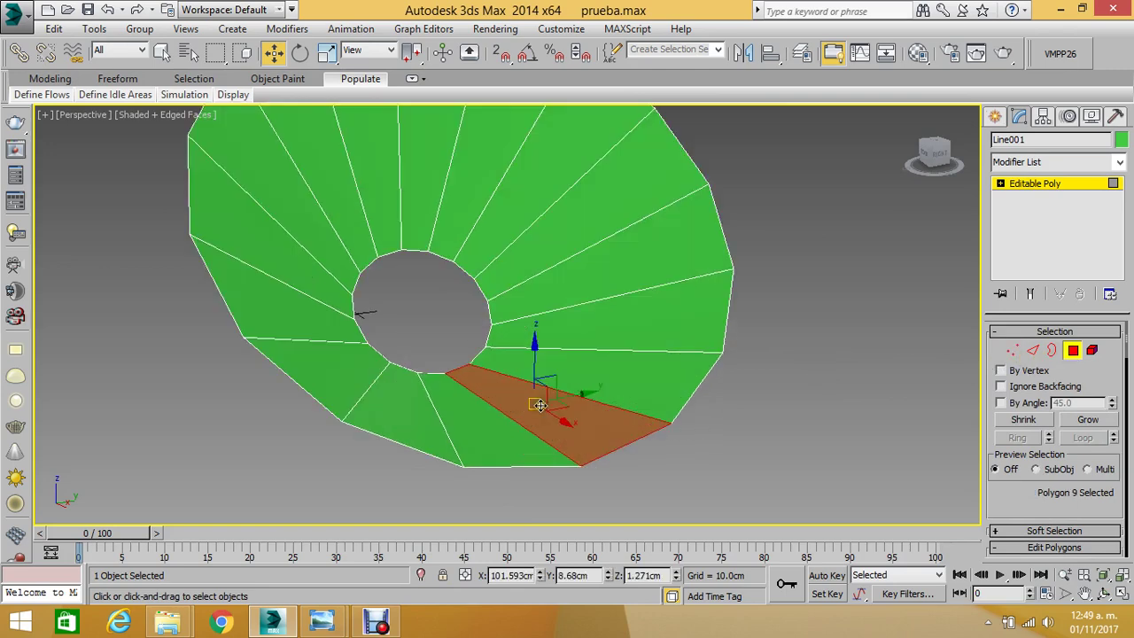
{"action": "scroll", "coordinate": [656, 383], "scroll_direction": "down", "scroll_amount": 3}
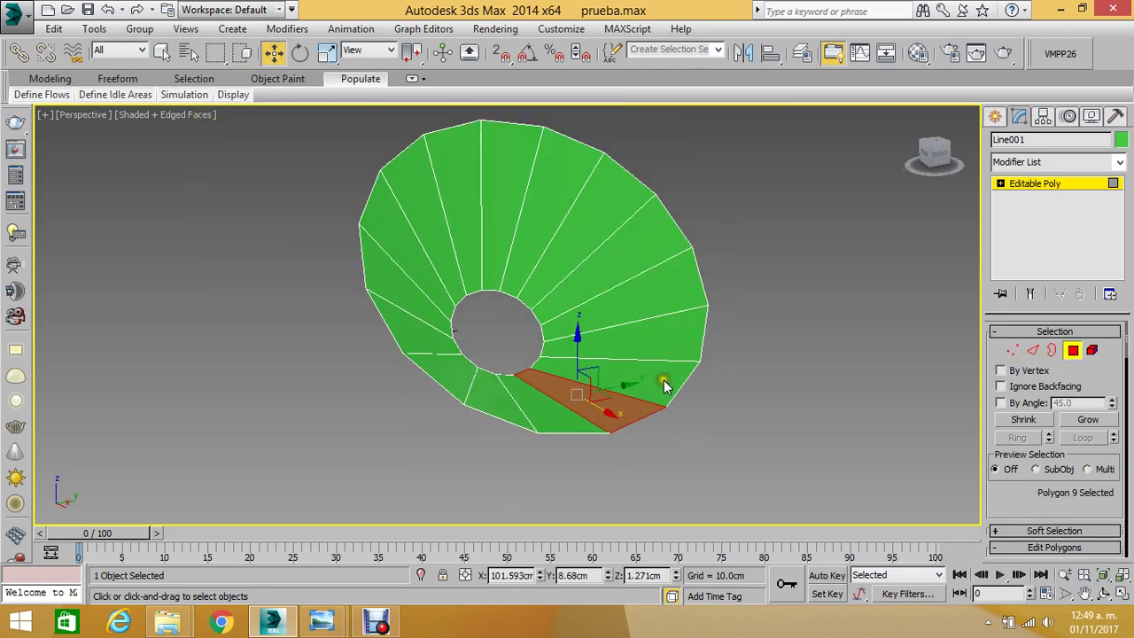
{"action": "left_click", "coordinate": [740, 399]}
{"action": "left_click", "coordinate": [1101, 595]}
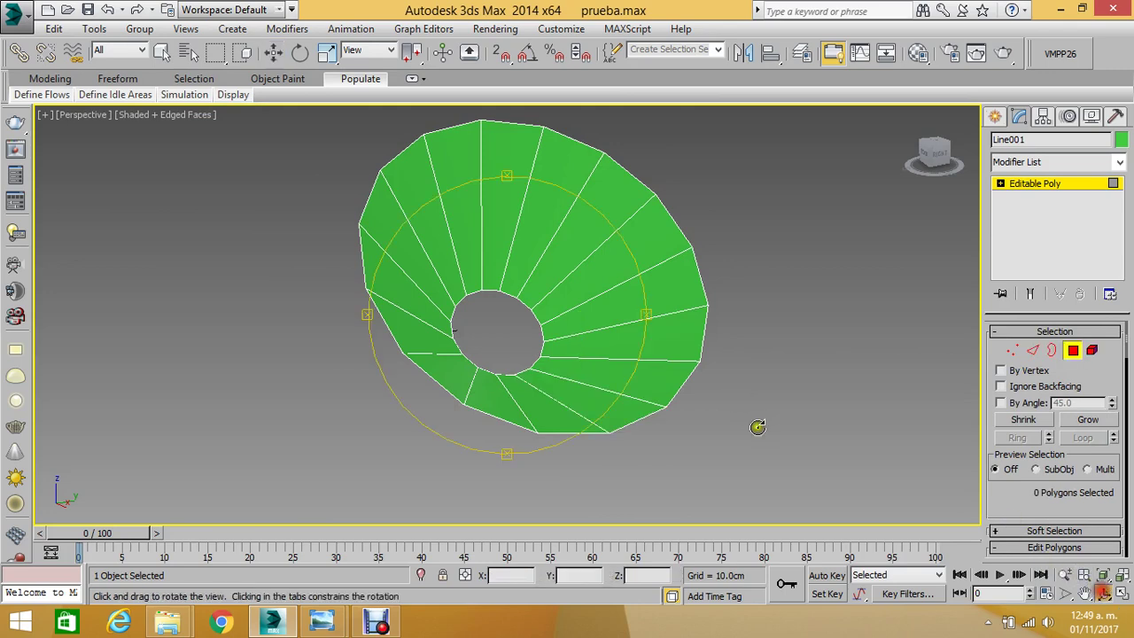
{"action": "left_click_drag", "start_coordinate": [471, 349], "coordinate": [559, 309]}
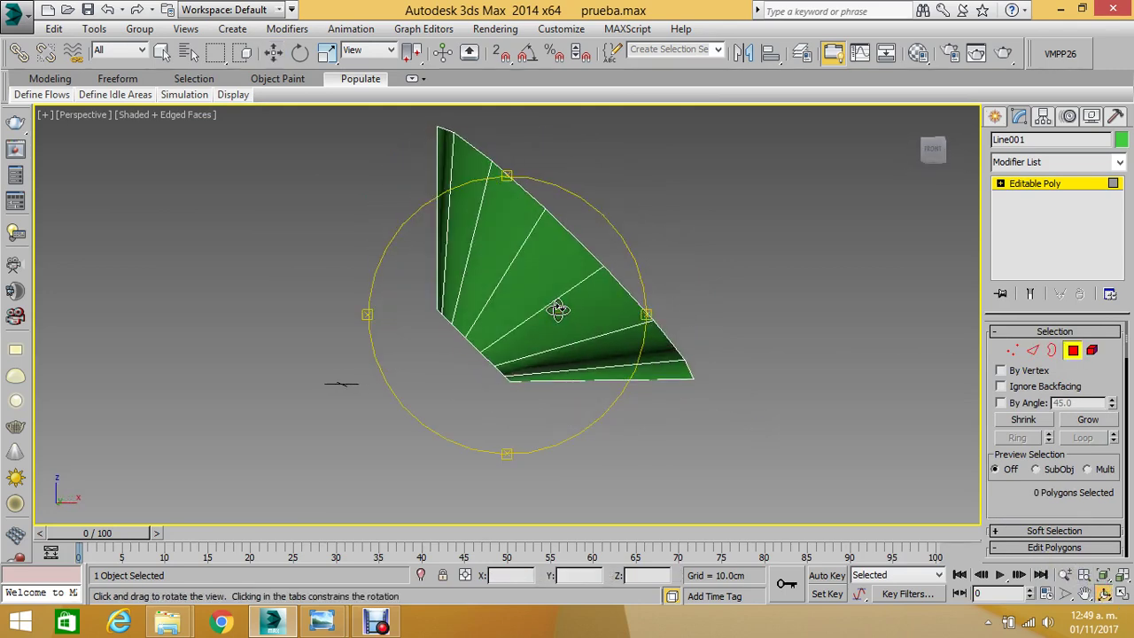
{"action": "key", "text": "l"}
{"action": "key", "text": "f"}
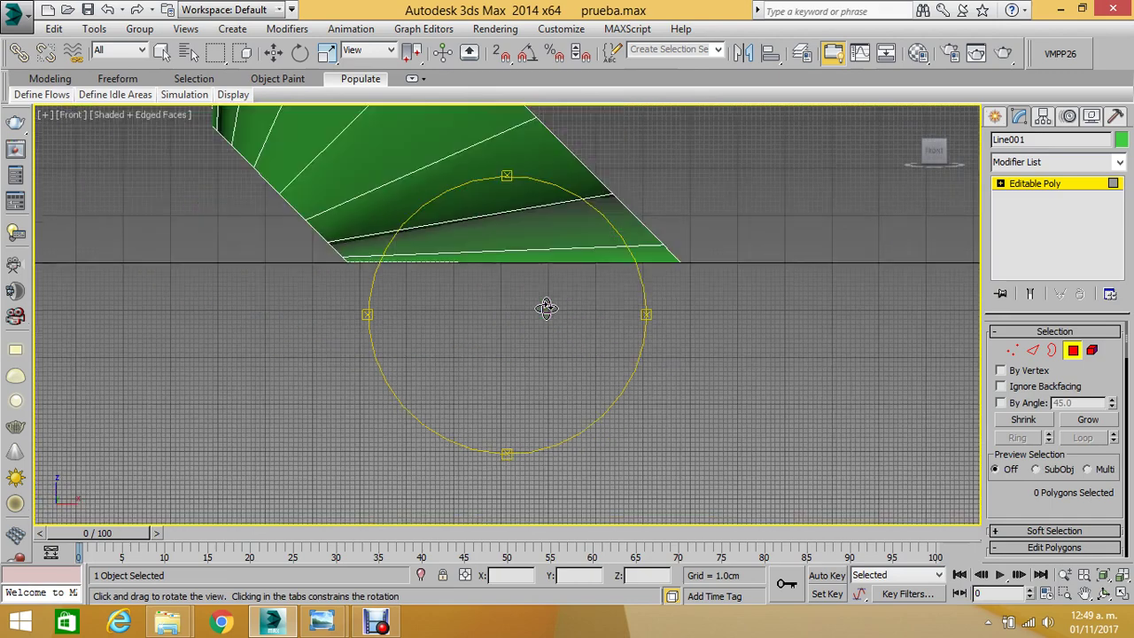
{"action": "scroll", "coordinate": [628, 272], "scroll_direction": "up", "scroll_amount": 3}
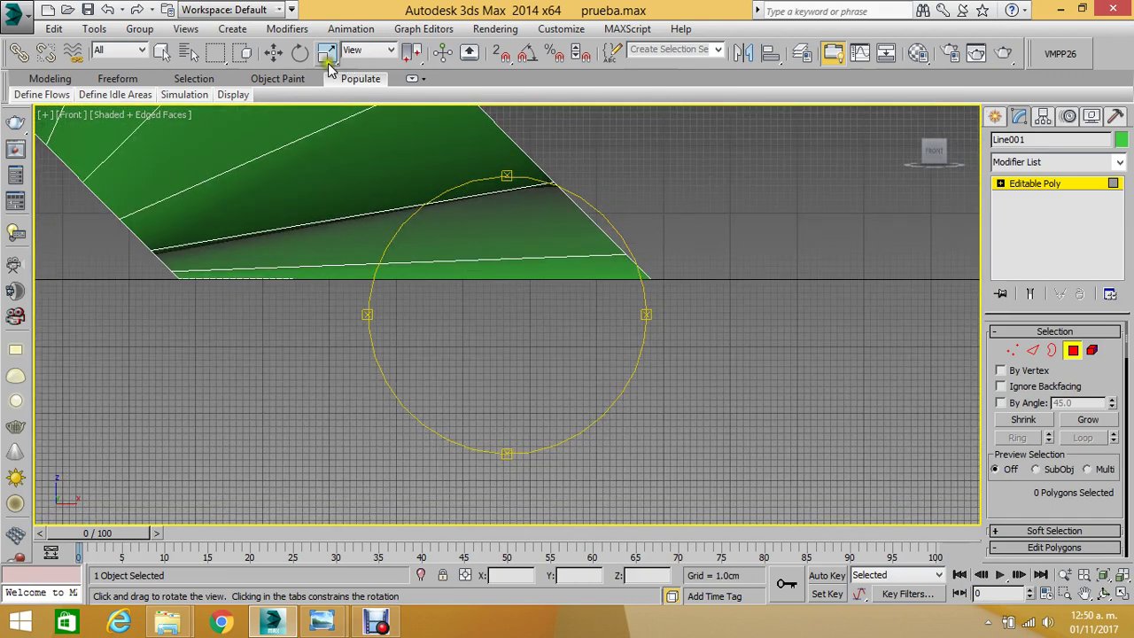
{"action": "left_click", "coordinate": [273, 52]}
- Box-select the bottom row of four polygons and inspect the selection from several angles
{"action": "left_click_drag", "start_coordinate": [610, 319], "coordinate": [546, 253]}
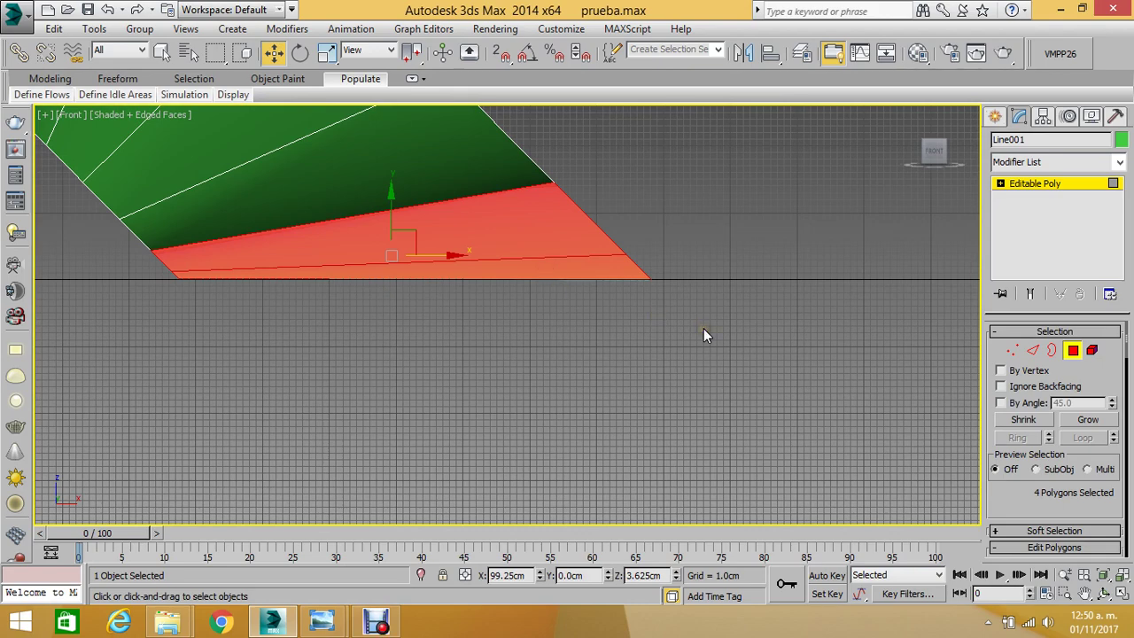
{"action": "left_click", "coordinate": [1104, 594]}
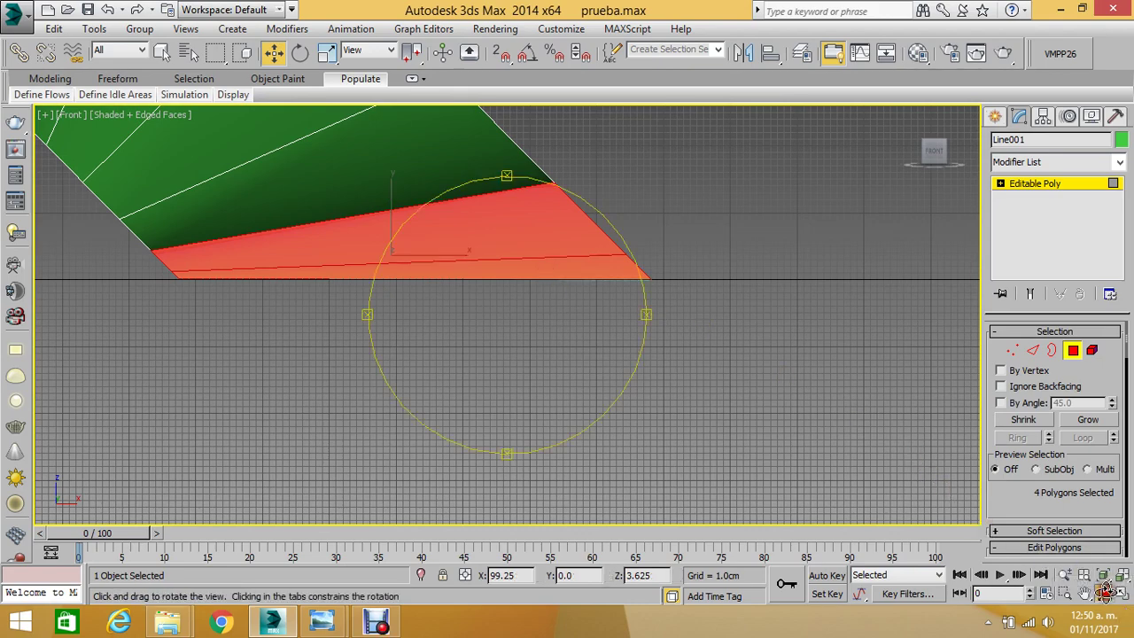
{"action": "left_click_drag", "start_coordinate": [626, 332], "coordinate": [510, 364]}
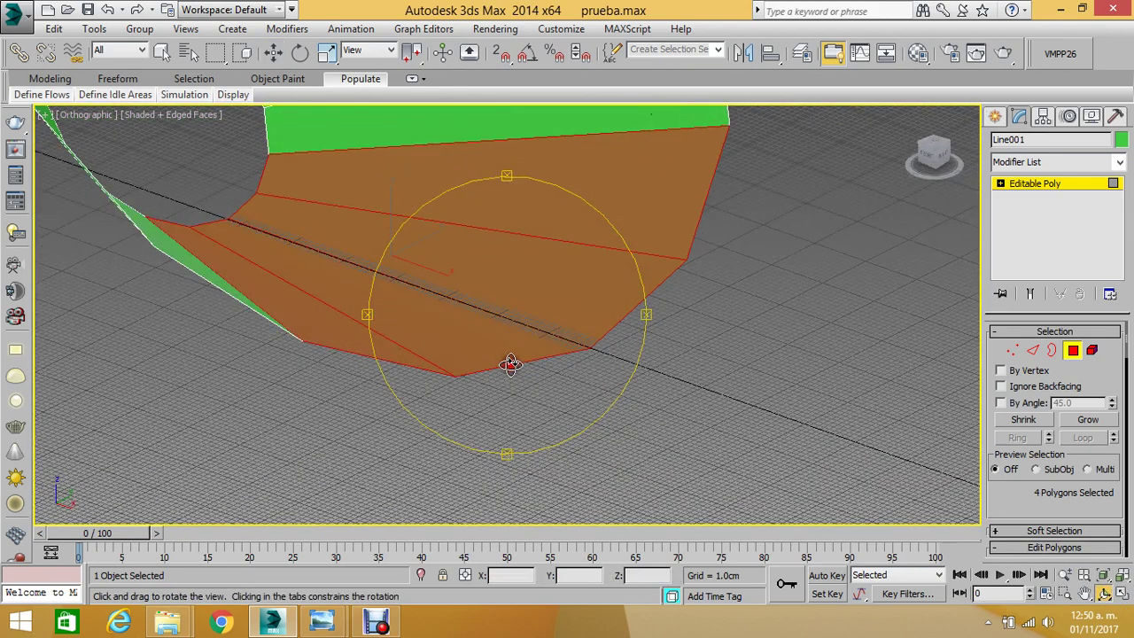
{"action": "key", "text": "p"}
{"action": "mouse_move", "coordinate": [519, 279]}
{"action": "left_mouse_down"}
{"action": "mouse_move", "coordinate": [506, 284]}
{"action": "mouse_move", "coordinate": [510, 313]}
{"action": "mouse_move", "coordinate": [458, 316]}
{"action": "mouse_move", "coordinate": [491, 322]}
{"action": "mouse_move", "coordinate": [539, 293]}
{"action": "mouse_move", "coordinate": [532, 282]}
{"action": "left_mouse_up"}
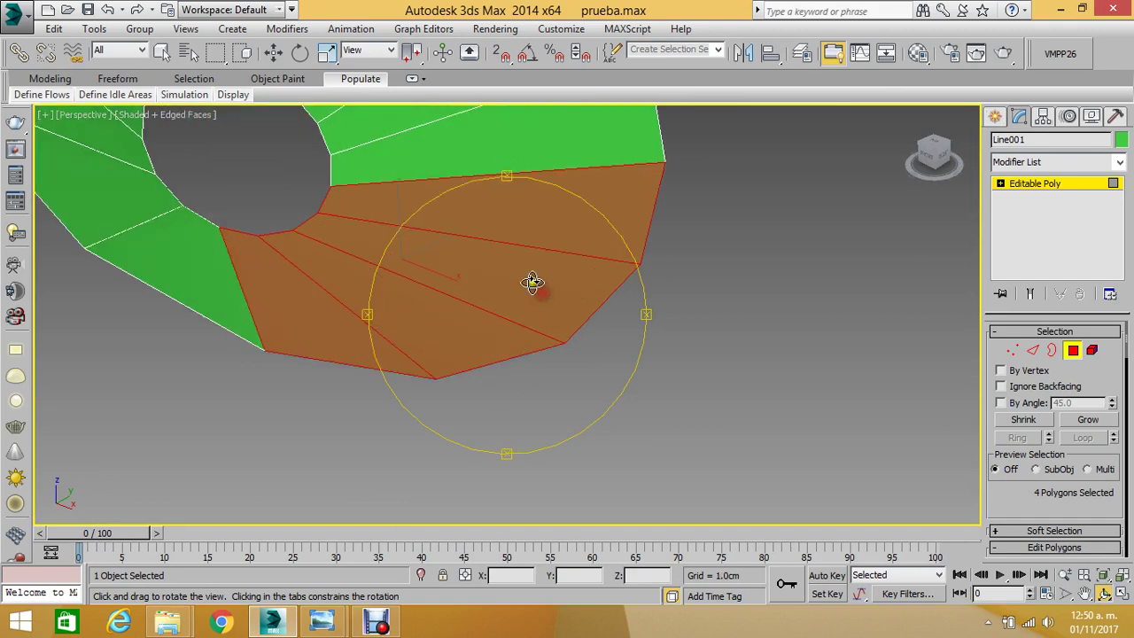
{"action": "key", "text": "f"}
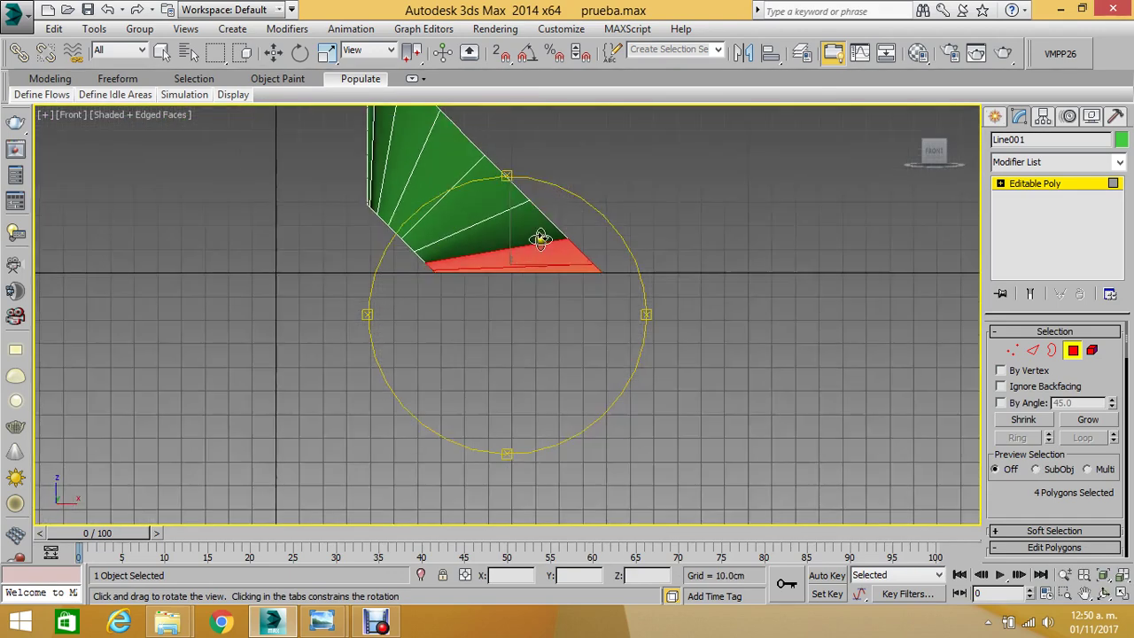
{"action": "left_click", "coordinate": [274, 53]}
{"action": "left_click", "coordinate": [747, 293]}
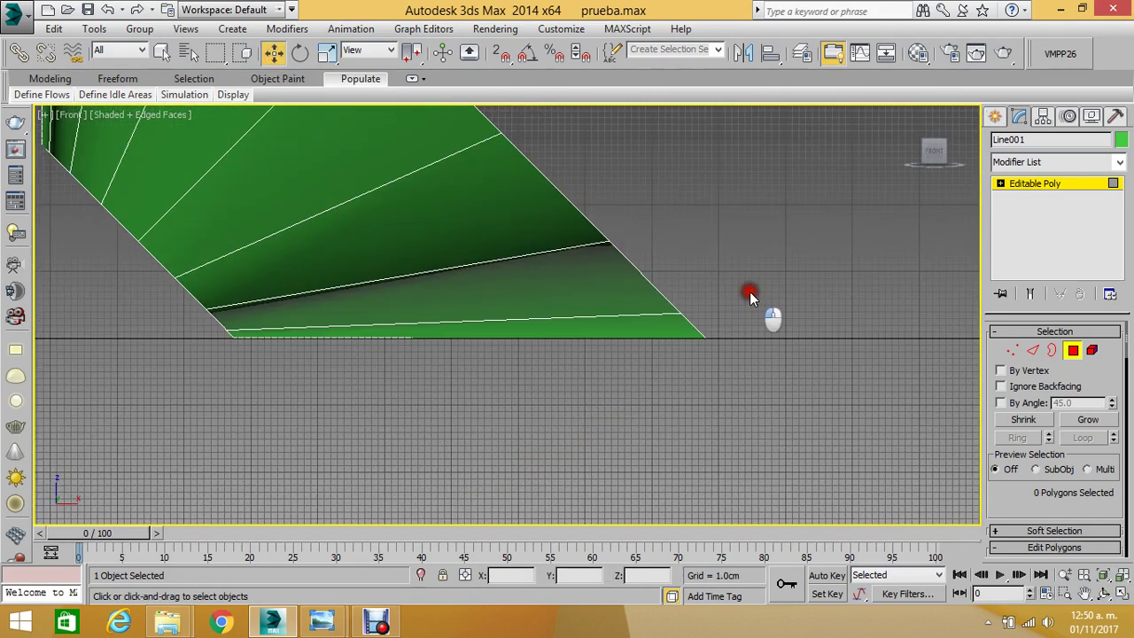
{"action": "key", "text": "ctrl+z"}
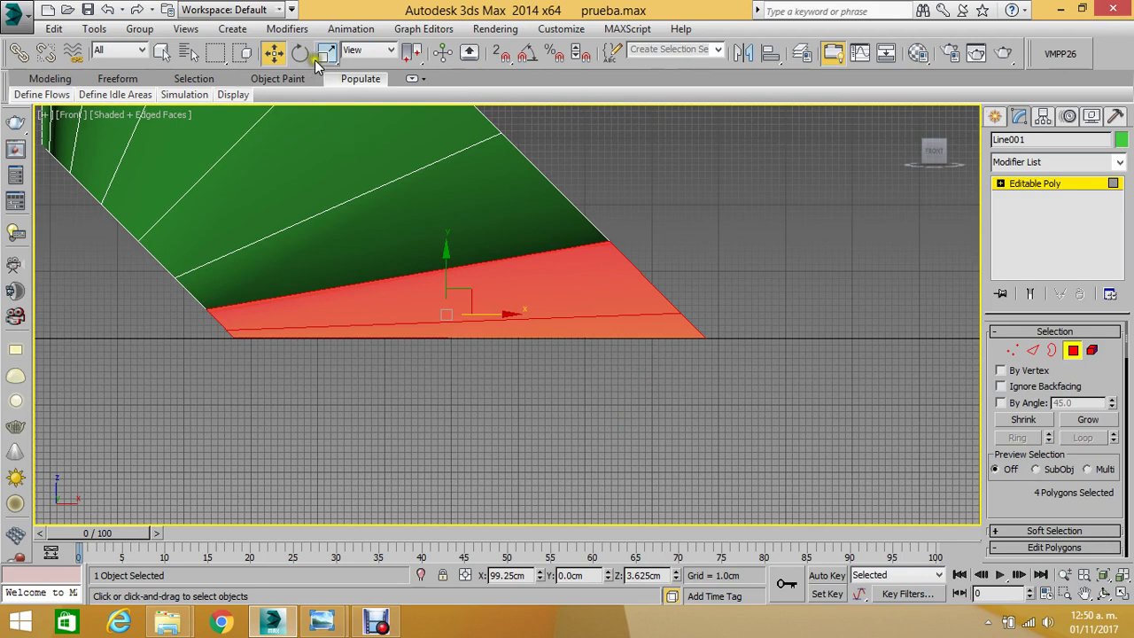
- Uniform-scale the selected polygons down on Y into a flat base, then exit Polygon level
{"action": "left_click", "coordinate": [327, 55]}
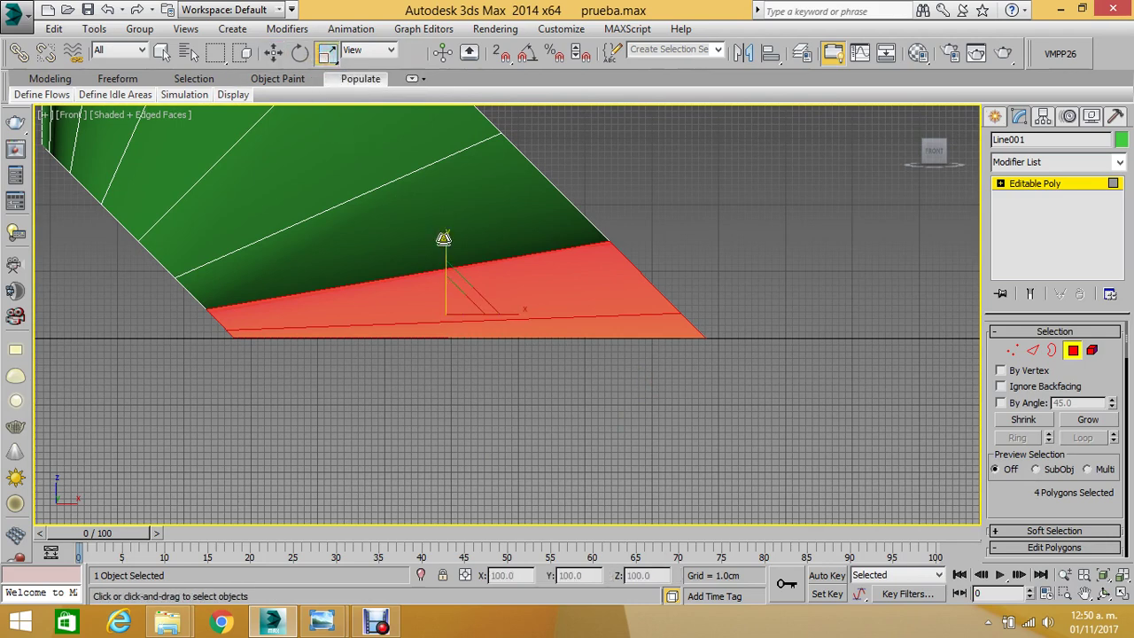
{"action": "mouse_move", "coordinate": [443, 240]}
{"action": "left_mouse_down"}
{"action": "mouse_move", "coordinate": [468, 455]}
{"action": "mouse_move", "coordinate": [458, 506]}
{"action": "left_mouse_up"}
{"action": "right_click", "coordinate": [459, 508]}
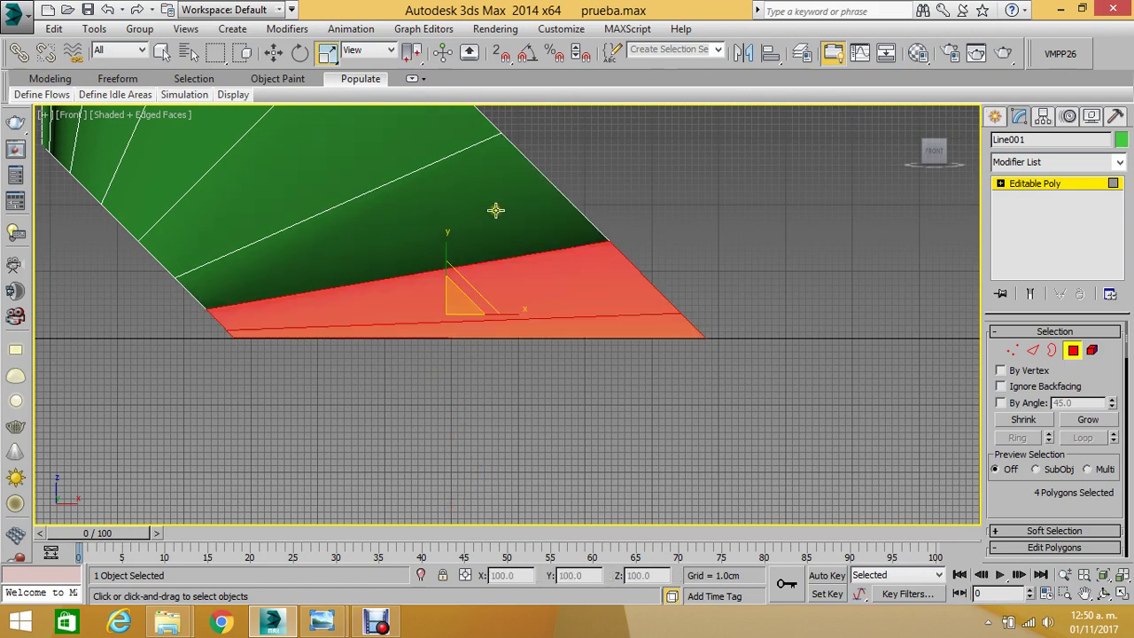
{"action": "left_click", "coordinate": [327, 53]}
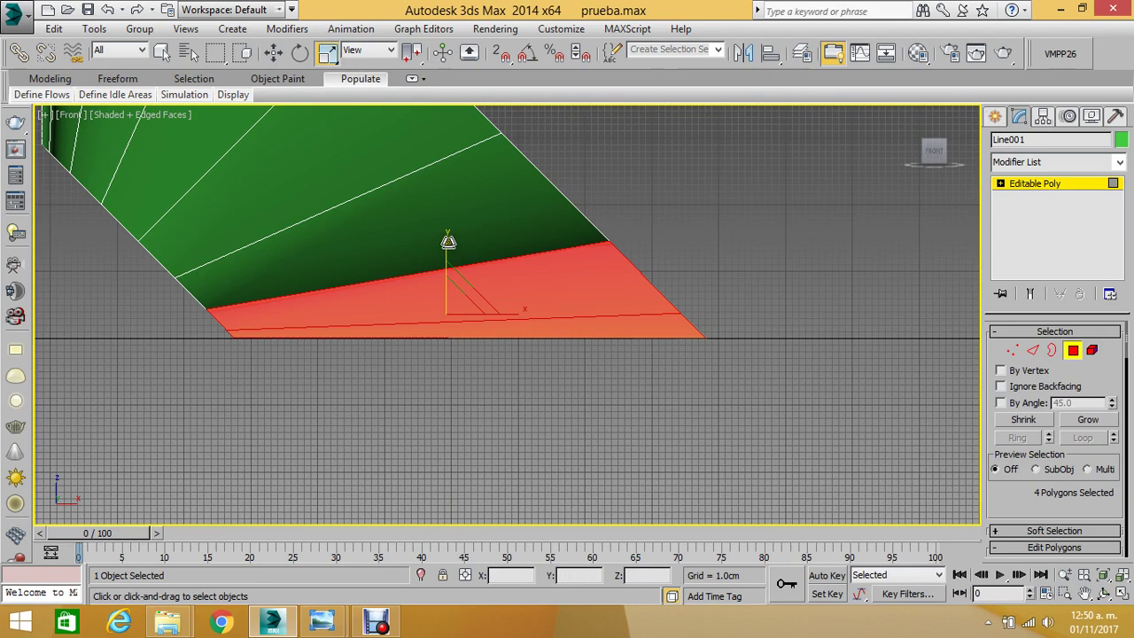
{"action": "mouse_move", "coordinate": [449, 241]}
{"action": "left_mouse_down"}
{"action": "mouse_move", "coordinate": [499, 576]}
{"action": "mouse_move", "coordinate": [487, 35]}
{"action": "mouse_move", "coordinate": [495, 114]}
{"action": "left_mouse_up"}
{"action": "mouse_move", "coordinate": [450, 242]}
{"action": "left_mouse_down"}
{"action": "mouse_move", "coordinate": [445, 315]}
{"action": "mouse_move", "coordinate": [370, 11]}
{"action": "mouse_move", "coordinate": [262, 7]}
{"action": "left_mouse_up"}
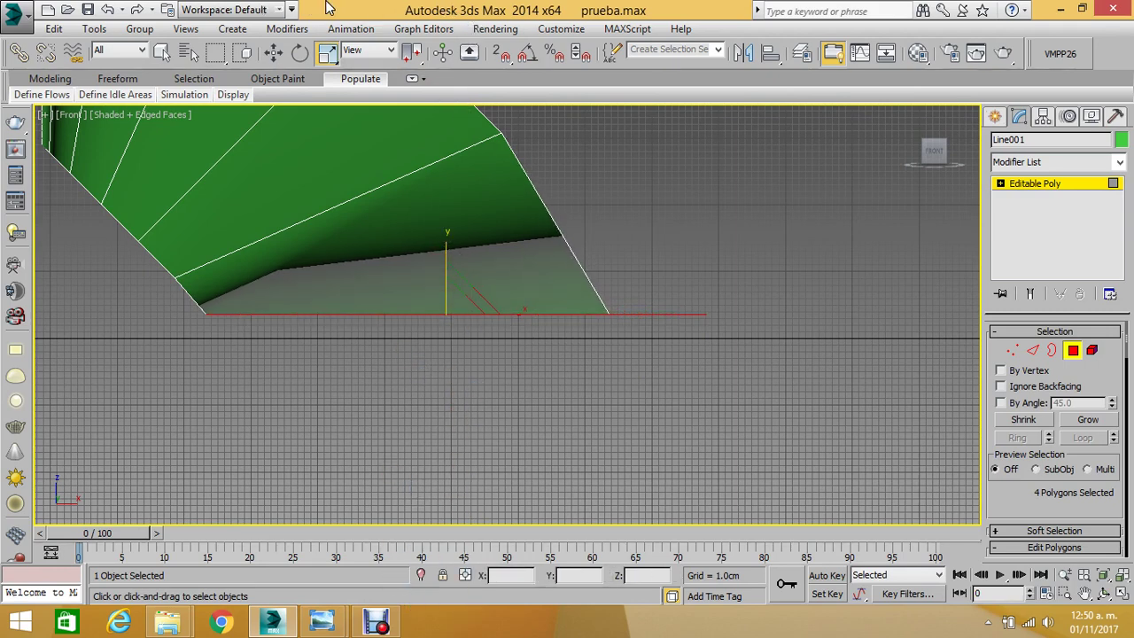
{"action": "middle_click_drag", "start_coordinate": [452, 266], "coordinate": [474, 278]}
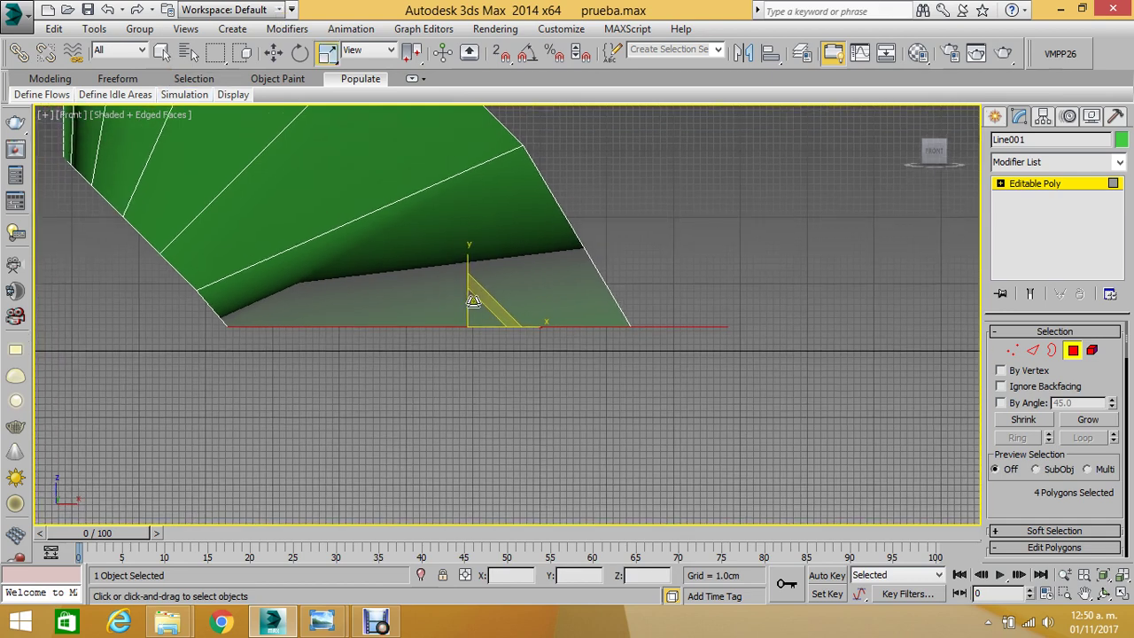
{"action": "left_click", "coordinate": [274, 55]}
{"action": "left_click", "coordinate": [1064, 183]}
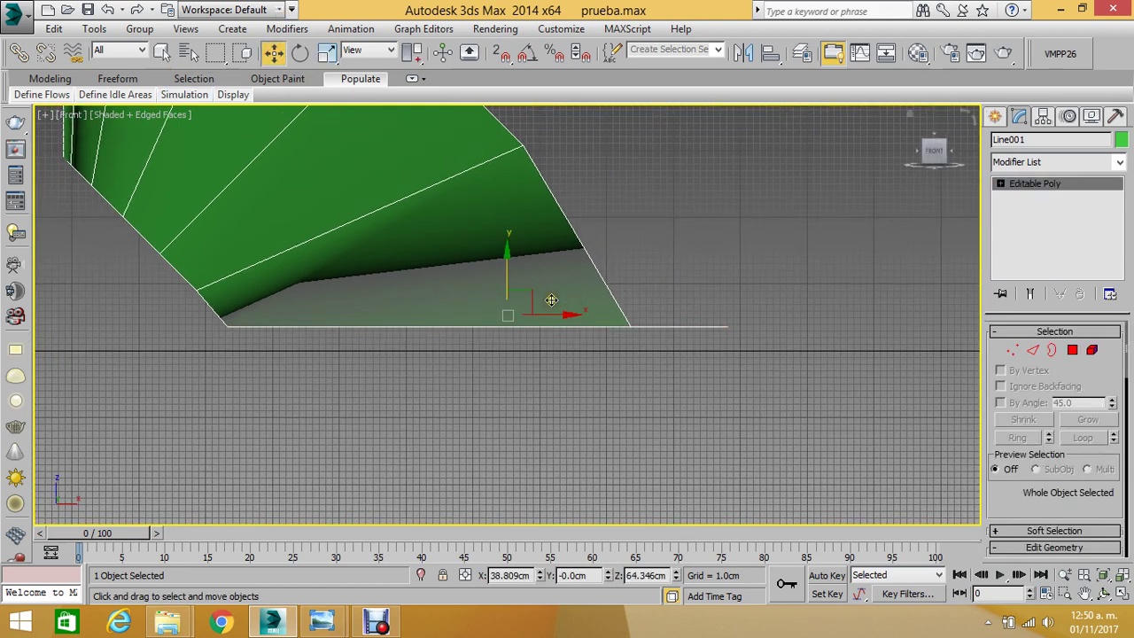
- Lower the shell to Z 60.745cm, check the base in Perspective, then zoom into Top view
{"action": "left_click_drag", "start_coordinate": [503, 267], "coordinate": [524, 290]}
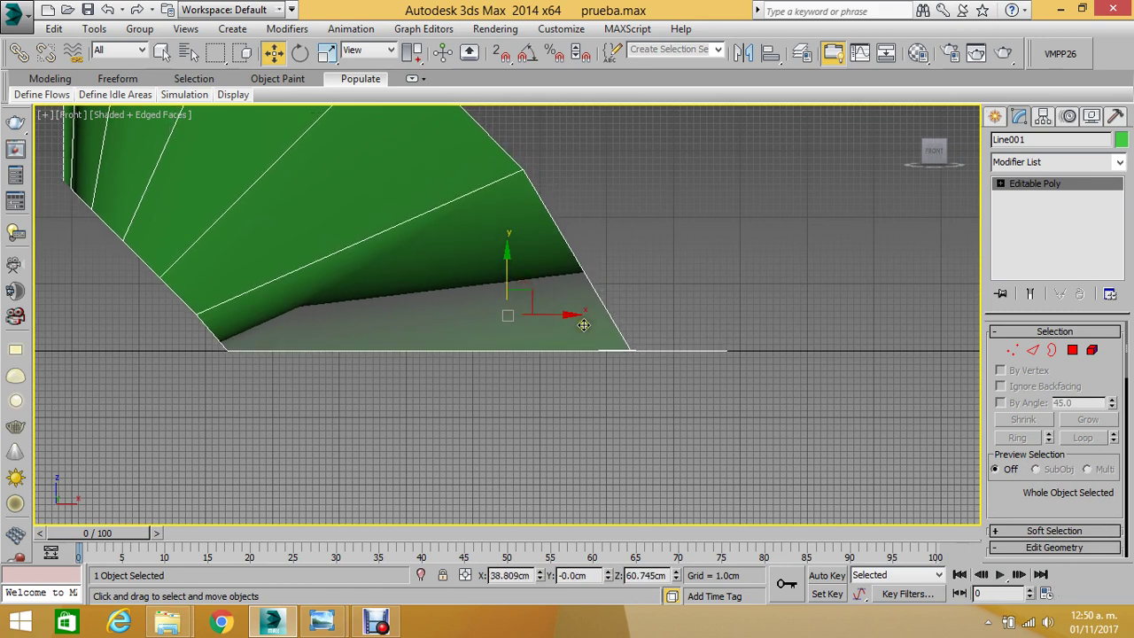
{"action": "key", "text": "p"}
{"action": "left_click", "coordinate": [1104, 593]}
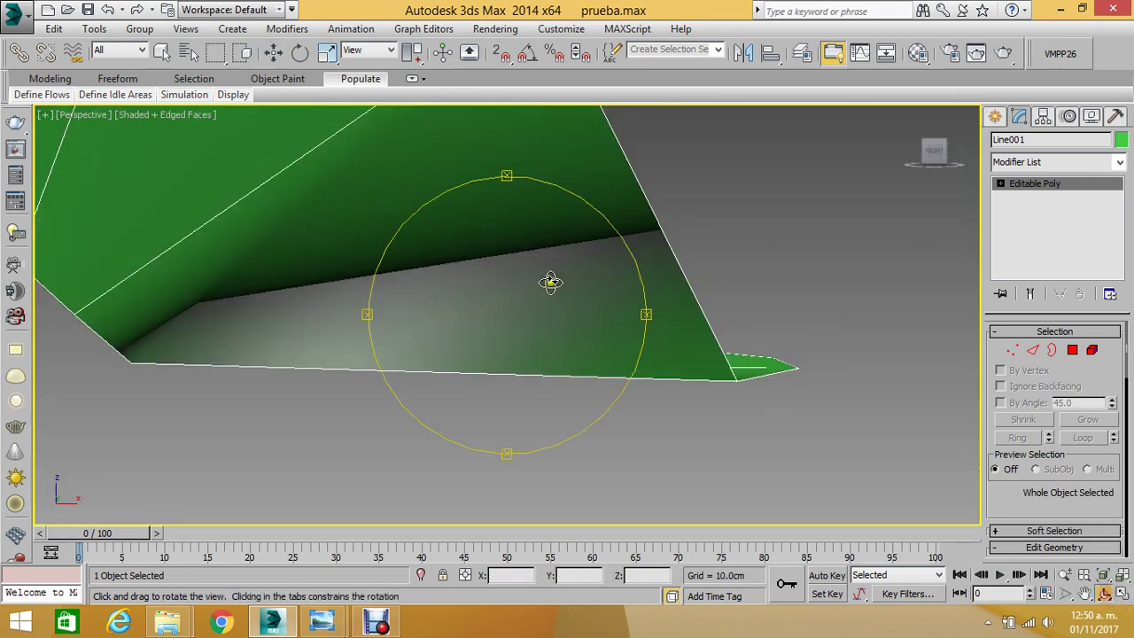
{"action": "mouse_move", "coordinate": [552, 278]}
{"action": "left_mouse_down"}
{"action": "mouse_move", "coordinate": [511, 319]}
{"action": "mouse_move", "coordinate": [457, 294]}
{"action": "mouse_move", "coordinate": [443, 329]}
{"action": "mouse_move", "coordinate": [357, 345]}
{"action": "mouse_move", "coordinate": [392, 319]}
{"action": "mouse_move", "coordinate": [507, 318]}
{"action": "mouse_move", "coordinate": [458, 332]}
{"action": "left_mouse_up"}
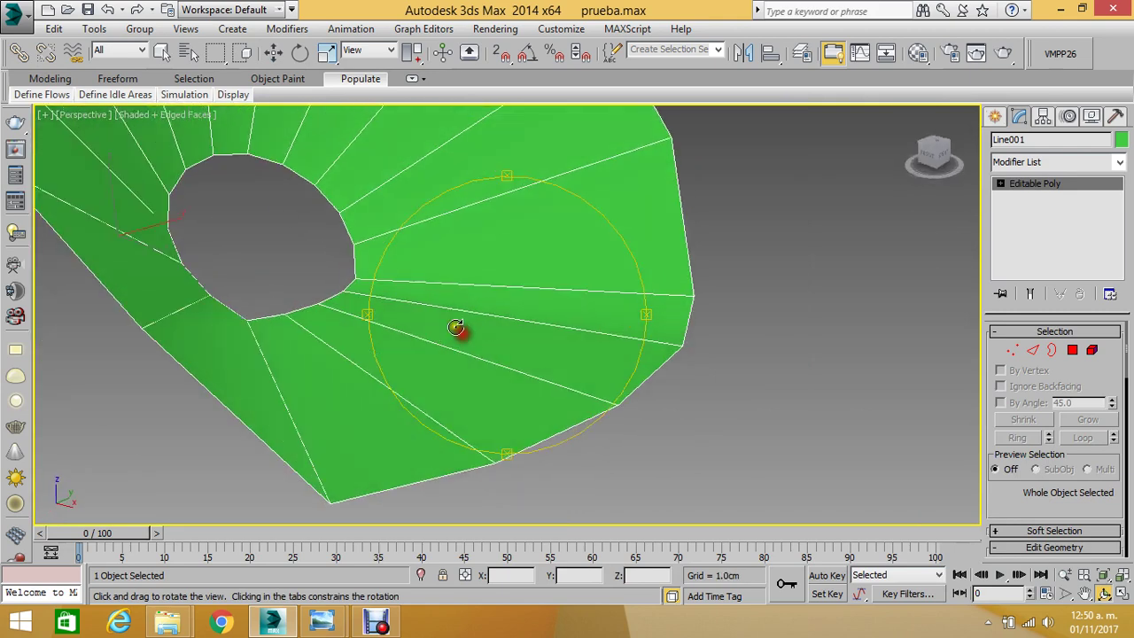
{"action": "left_click", "coordinate": [273, 57]}
{"action": "key", "text": "f"}
{"action": "key", "text": "t"}
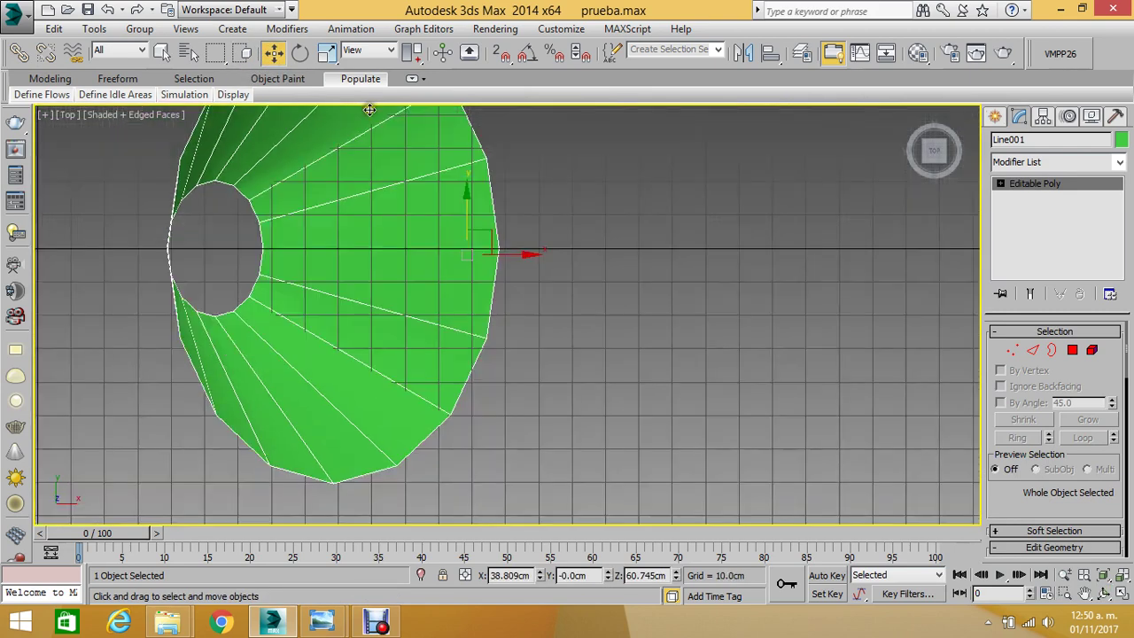
{"action": "scroll", "coordinate": [438, 217], "scroll_direction": "up", "scroll_amount": 2}
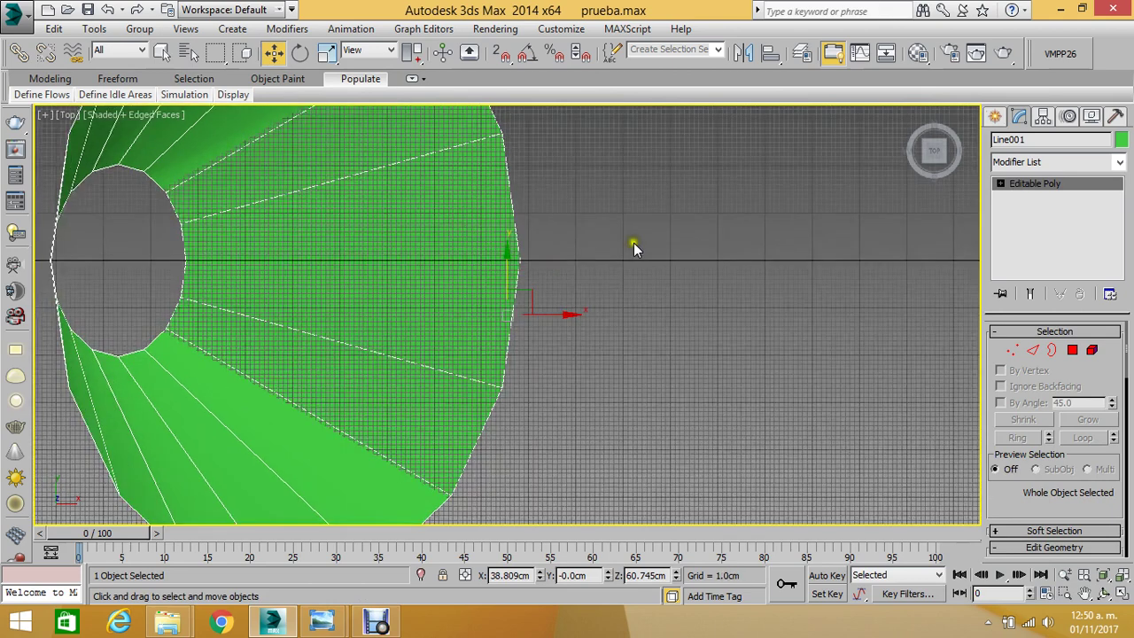
- In Vertex mode, shift individual vertices on the opening's right edge left toward a straight line
{"action": "left_click", "coordinate": [1001, 183]}
{"action": "left_click", "coordinate": [1031, 197]}
{"action": "left_click", "coordinate": [585, 240]}
{"action": "left_click_drag", "start_coordinate": [585, 239], "coordinate": [492, 264]}
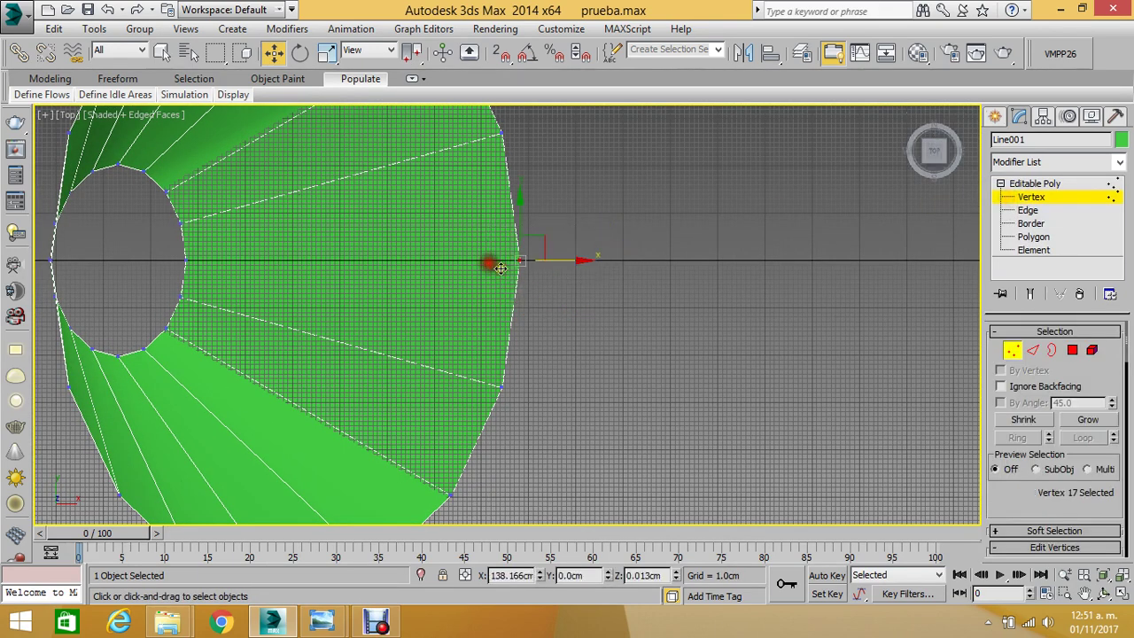
{"action": "left_click_drag", "start_coordinate": [560, 263], "coordinate": [541, 265]}
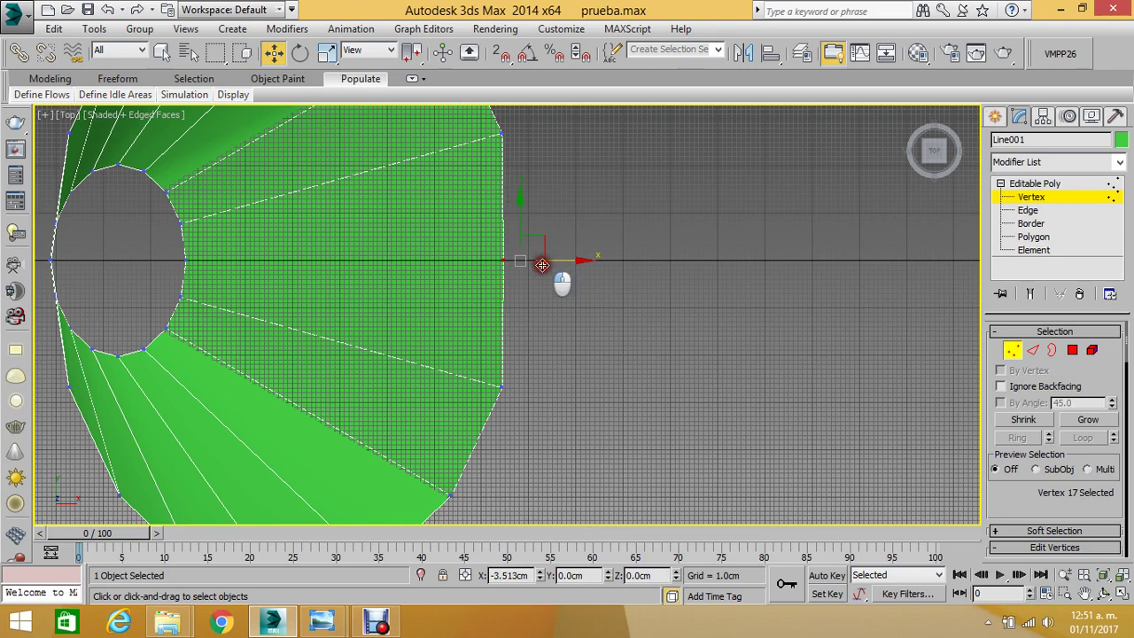
{"action": "left_click_drag", "start_coordinate": [542, 265], "coordinate": [535, 267]}
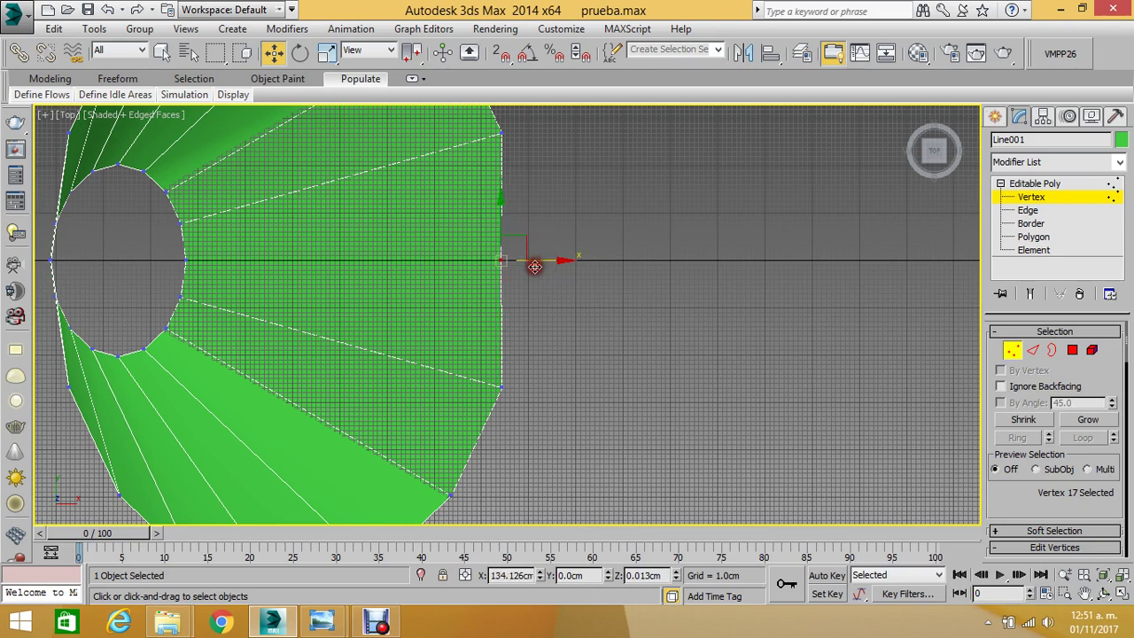
{"action": "left_click", "coordinate": [184, 262]}
{"action": "scroll", "coordinate": [157, 262], "scroll_direction": "up", "scroll_amount": 3}
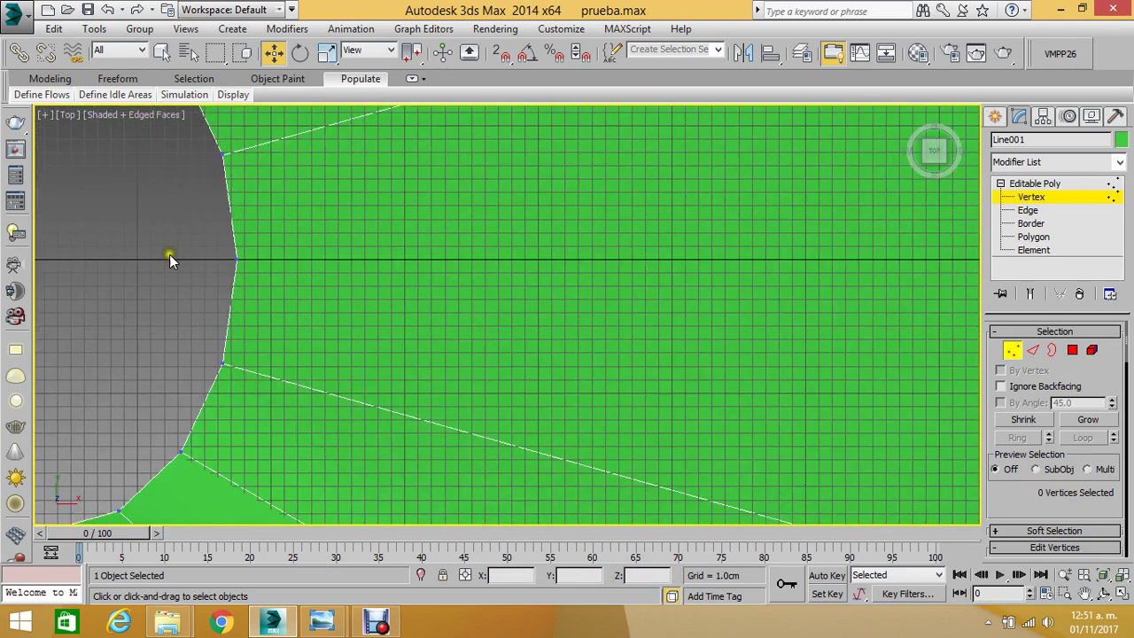
{"action": "left_click_drag", "start_coordinate": [274, 263], "coordinate": [261, 273]}
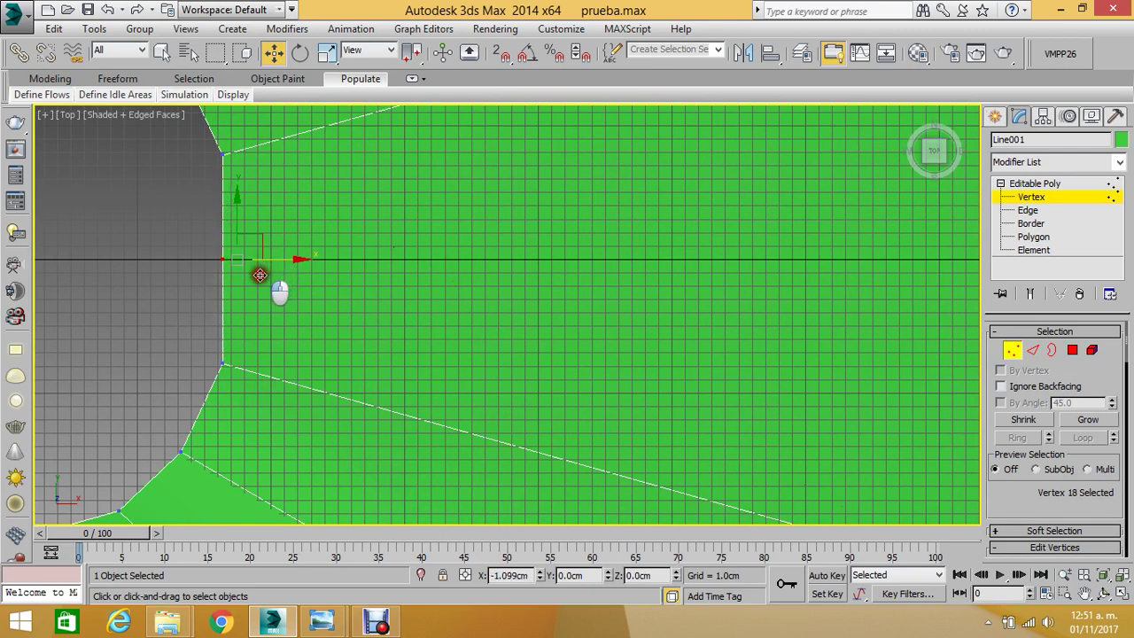
{"action": "left_click", "coordinate": [190, 228]}
{"action": "scroll", "coordinate": [189, 171], "scroll_direction": "down", "scroll_amount": 2}
- Move the three right-side vertices about 3 cm left along X into one vertical line
{"action": "left_click_drag", "start_coordinate": [191, 146], "coordinate": [259, 299]}
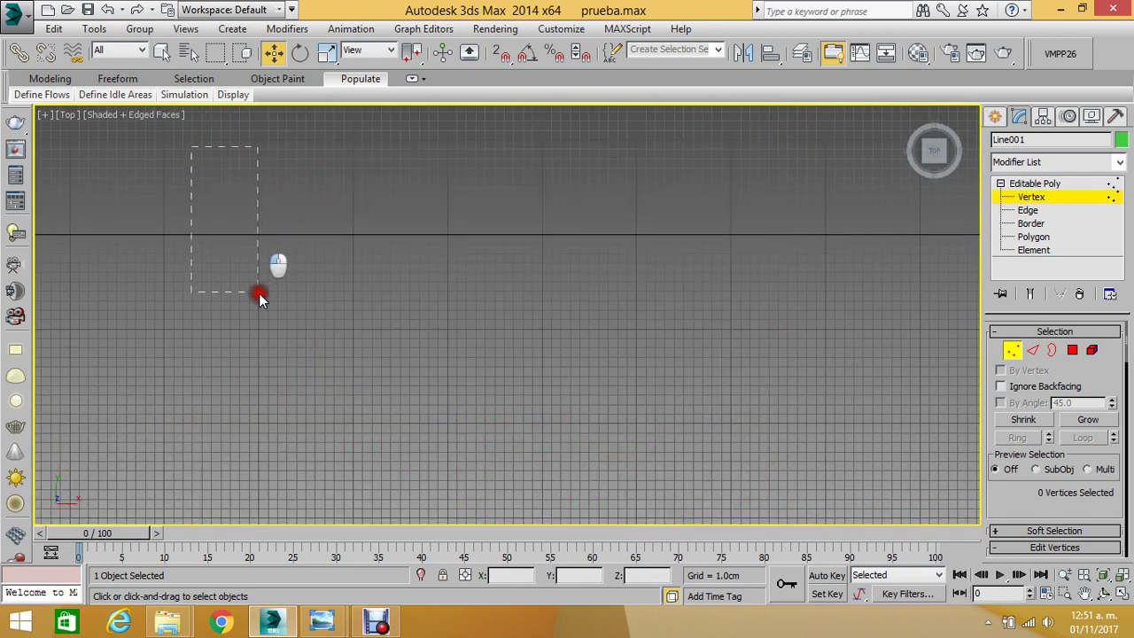
{"action": "scroll", "coordinate": [260, 324], "scroll_direction": "down", "scroll_amount": 2}
{"action": "scroll", "coordinate": [292, 266], "scroll_direction": "down", "scroll_amount": 2}
{"action": "scroll", "coordinate": [248, 257], "scroll_direction": "up", "scroll_amount": 3}
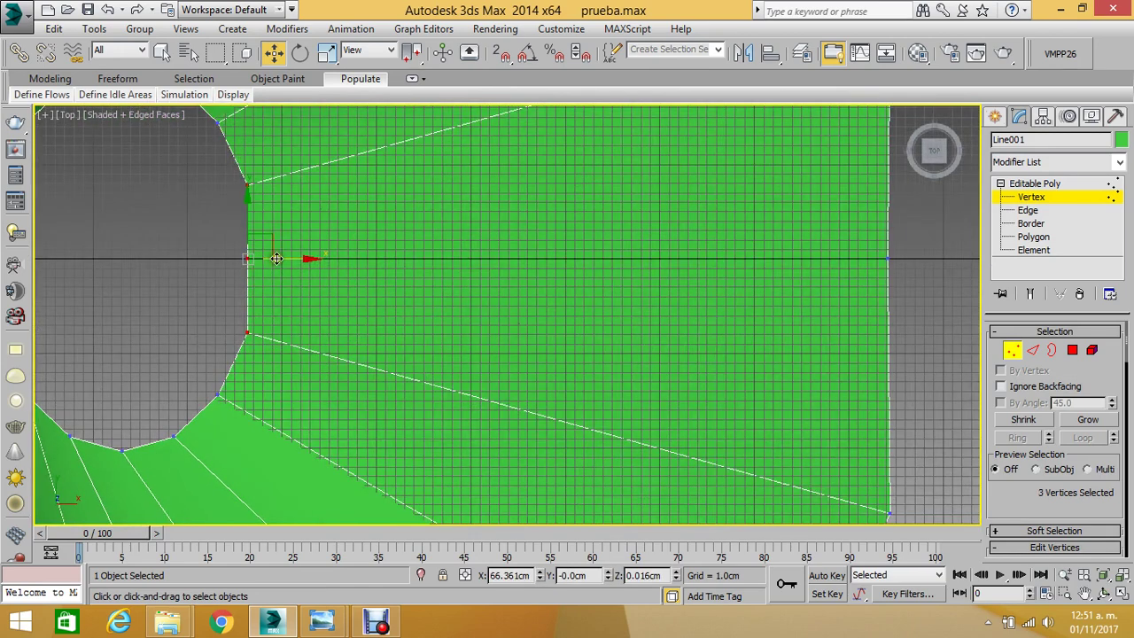
{"action": "left_click_drag", "start_coordinate": [277, 258], "coordinate": [248, 279]}
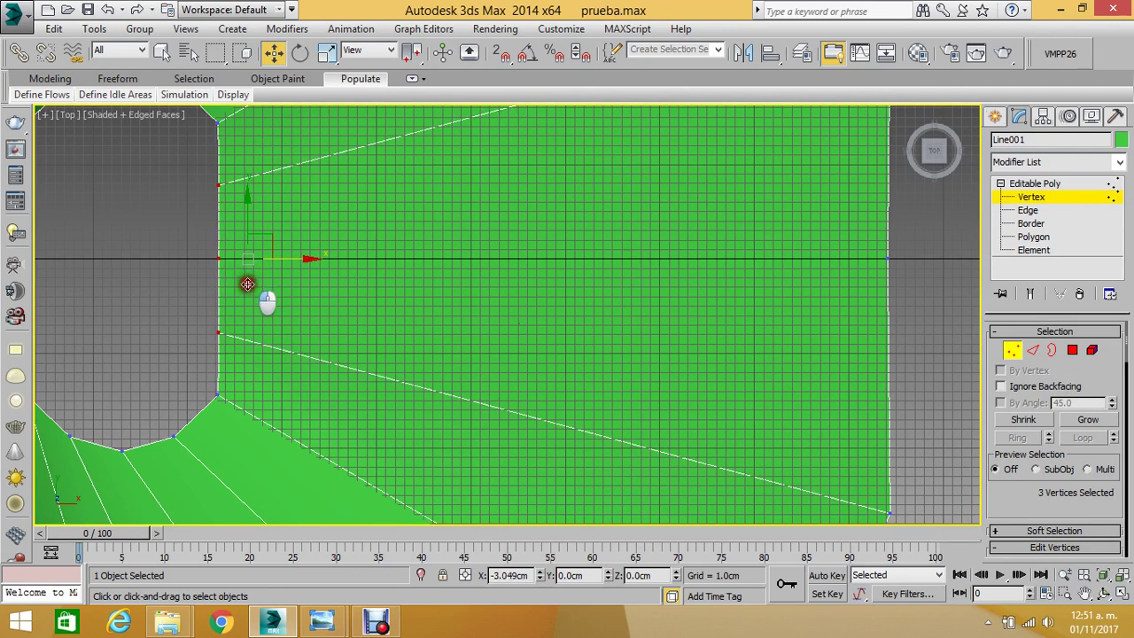
{"action": "left_click", "coordinate": [248, 282]}
{"action": "scroll", "coordinate": [209, 225], "scroll_direction": "down", "scroll_amount": 3}
{"action": "scroll", "coordinate": [287, 203], "scroll_direction": "up", "scroll_amount": 4}
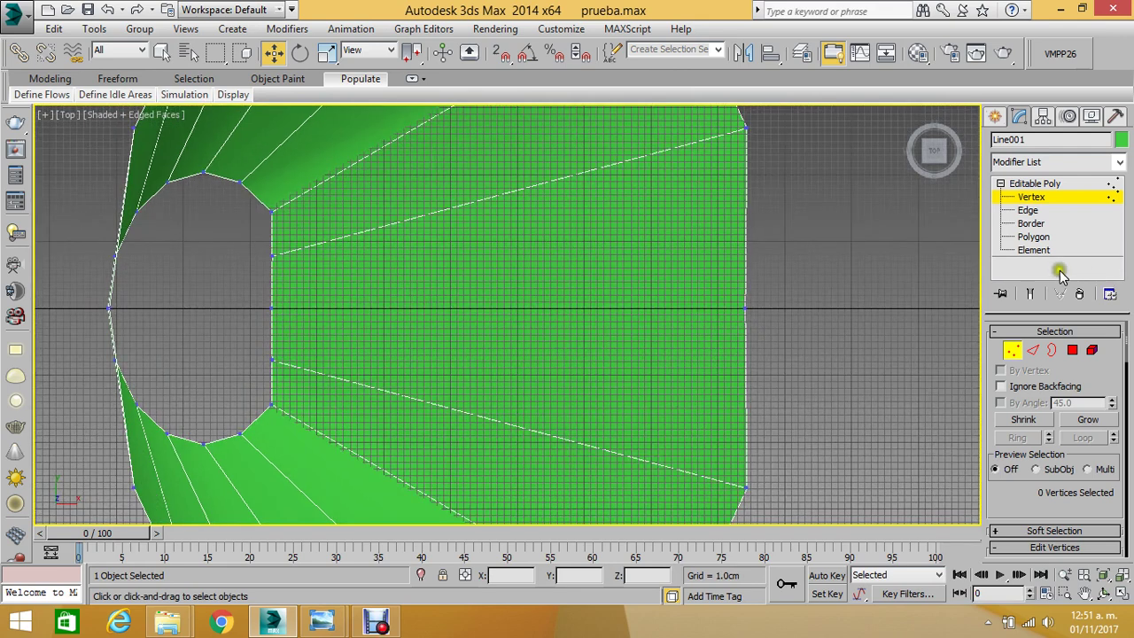
{"action": "left_click", "coordinate": [1028, 211]}
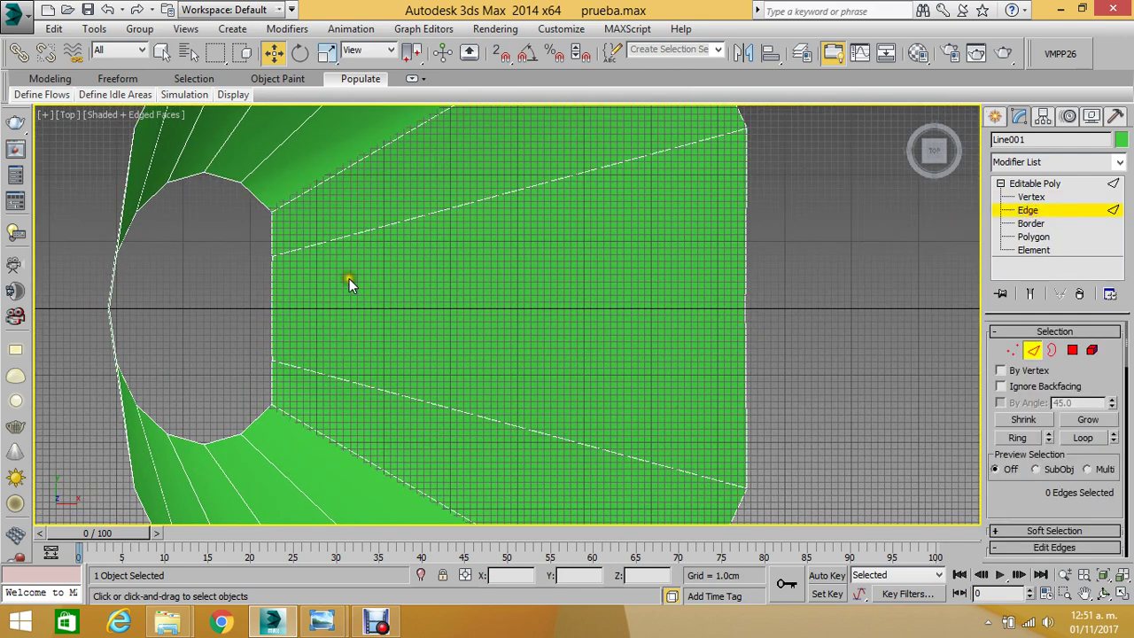
- Select the four edges on the opening's straight side and Shift-drag them left to extrude a strip
{"action": "left_click", "coordinate": [272, 235]}
{"action": "left_click", "coordinate": [272, 285], "text": "ctrl"}
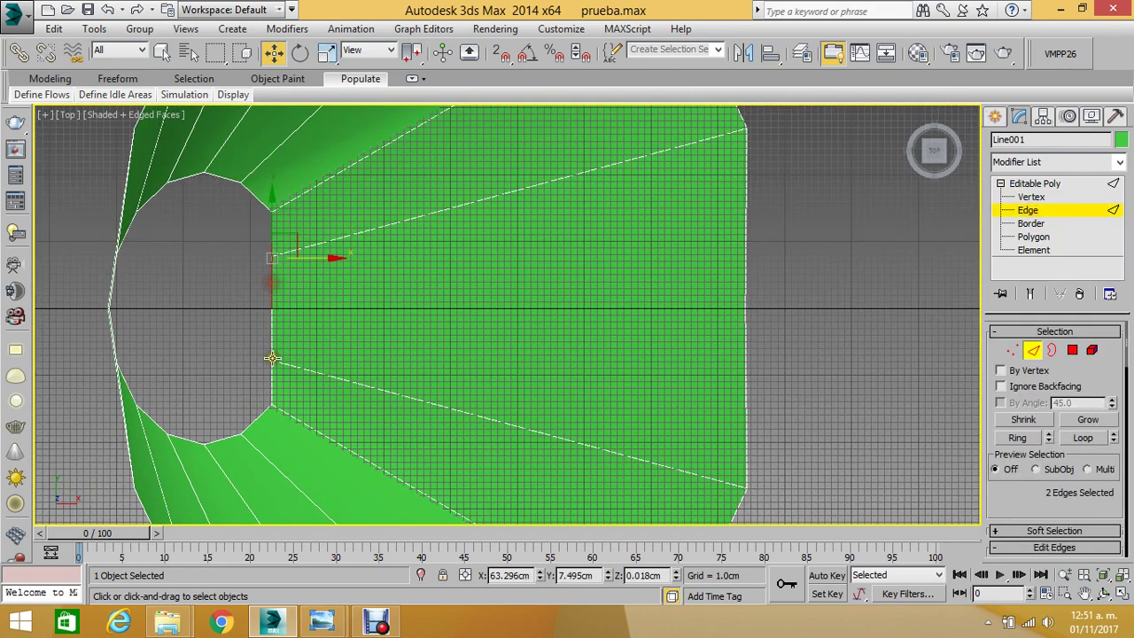
{"action": "left_click", "coordinate": [271, 337], "text": "ctrl"}
{"action": "left_click", "coordinate": [269, 377], "text": "ctrl"}
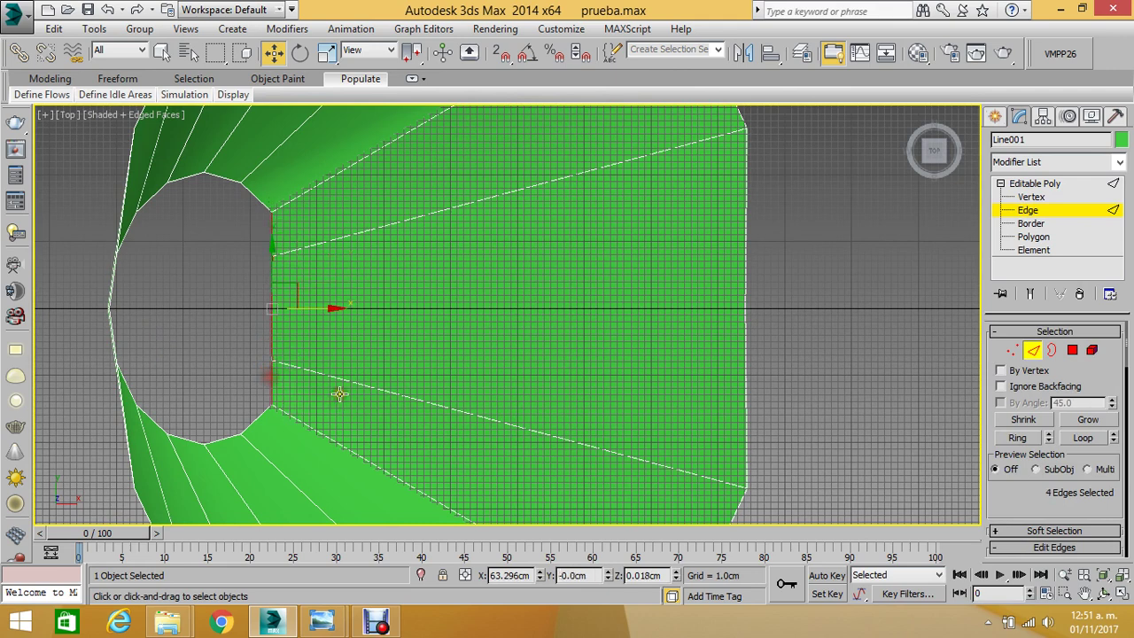
{"action": "left_click_drag", "start_coordinate": [320, 310], "coordinate": [258, 320], "text": "shift"}
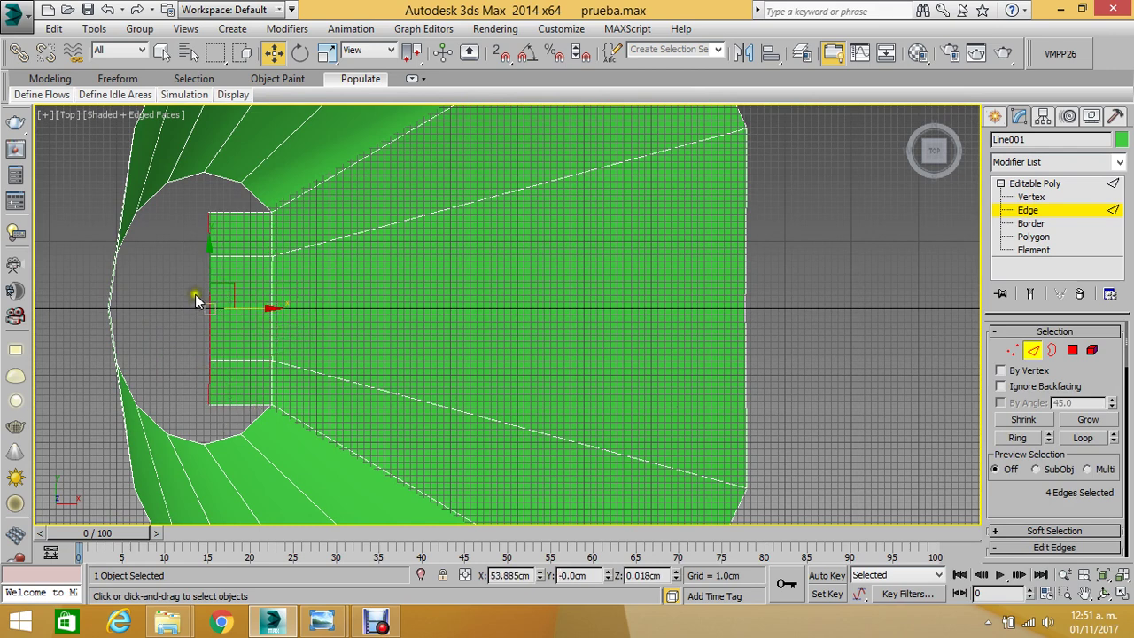
- Slide the new strip's two outer edges further left into the hole
{"action": "left_click", "coordinate": [195, 290]}
{"action": "left_click", "coordinate": [209, 281]}
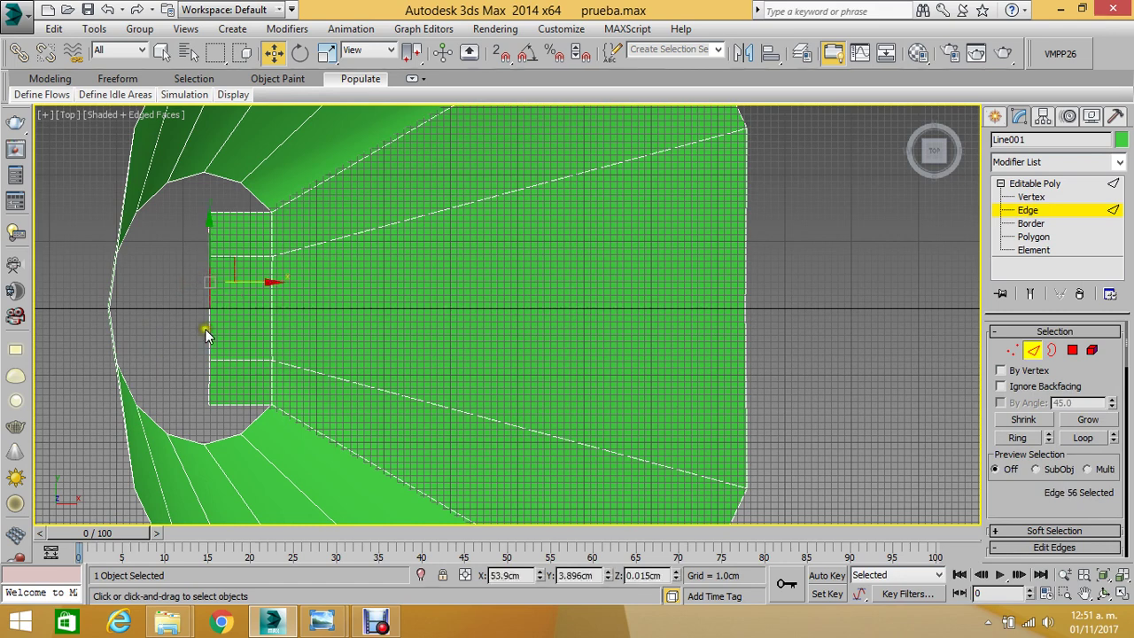
{"action": "left_click", "coordinate": [207, 328], "text": "ctrl"}
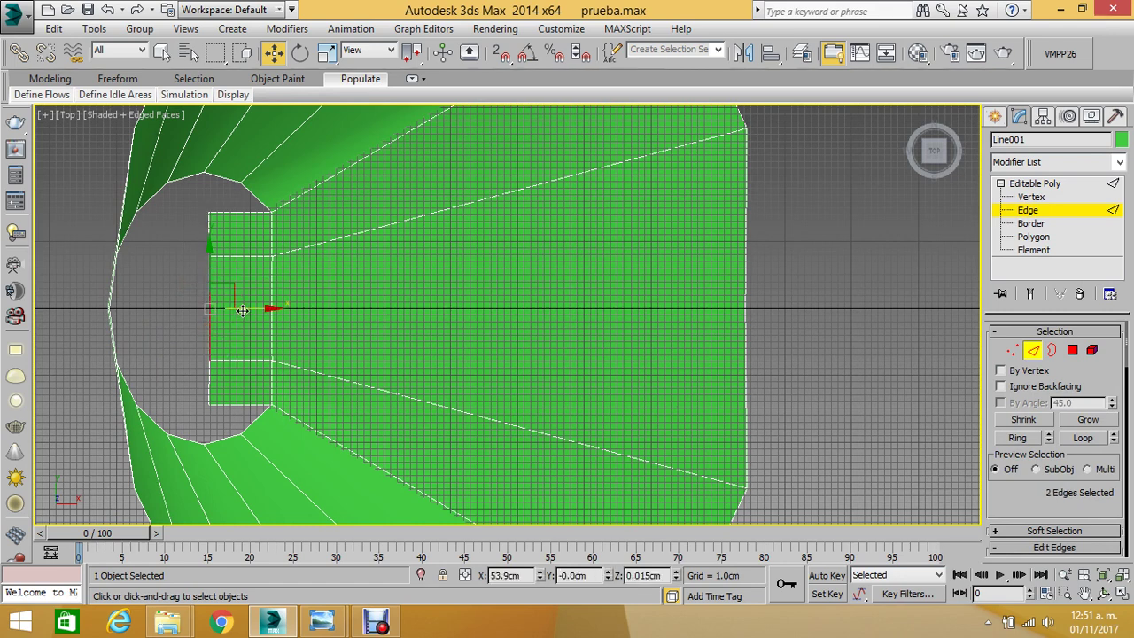
{"action": "left_click_drag", "start_coordinate": [242, 309], "coordinate": [198, 316]}
- Clear the edge selection in the top view
{"action": "scroll", "coordinate": [260, 325], "scroll_direction": "down", "scroll_amount": 5}
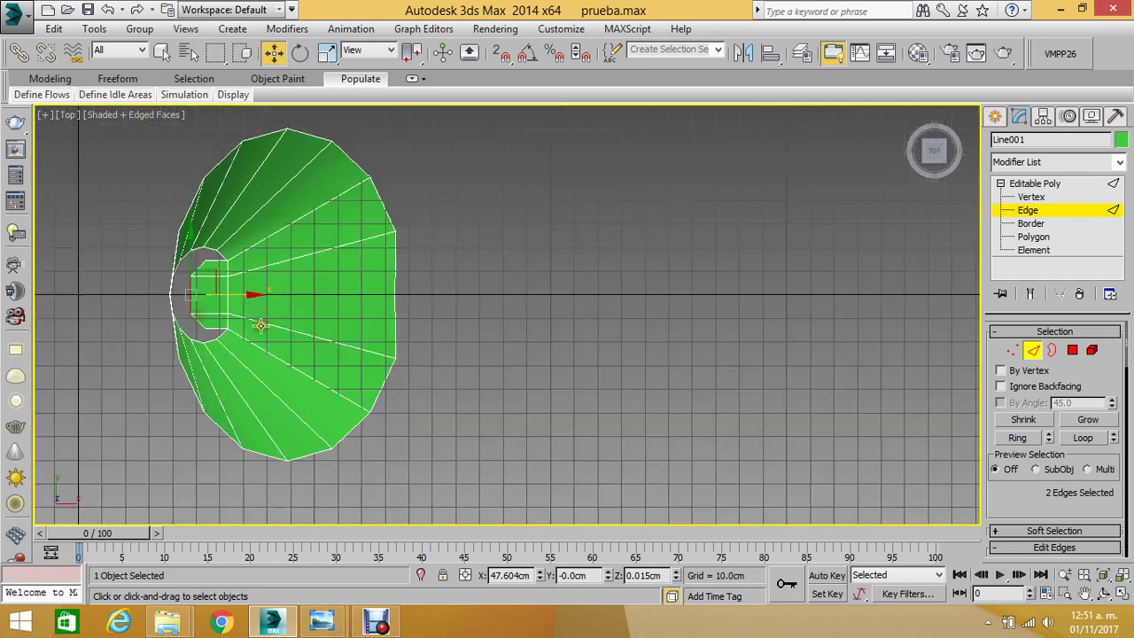
{"action": "left_click", "coordinate": [519, 316]}
{"action": "scroll", "coordinate": [214, 287], "scroll_direction": "up", "scroll_amount": 4}
{"action": "scroll", "coordinate": [276, 292], "scroll_direction": "up", "scroll_amount": 2}
{"action": "scroll", "coordinate": [301, 297], "scroll_direction": "down", "scroll_amount": 6}
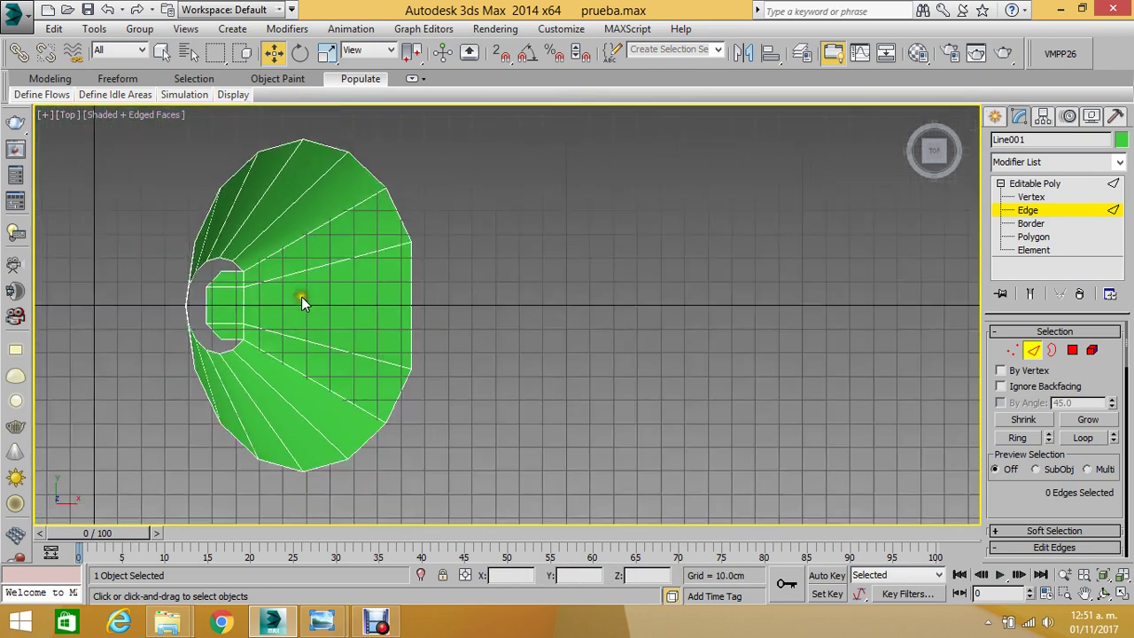
{"action": "scroll", "coordinate": [302, 297], "scroll_direction": "up", "scroll_amount": 3}
- Switch to Perspective with P, orbit to an angled view of the shell, and deselect it
{"action": "key", "text": "p"}
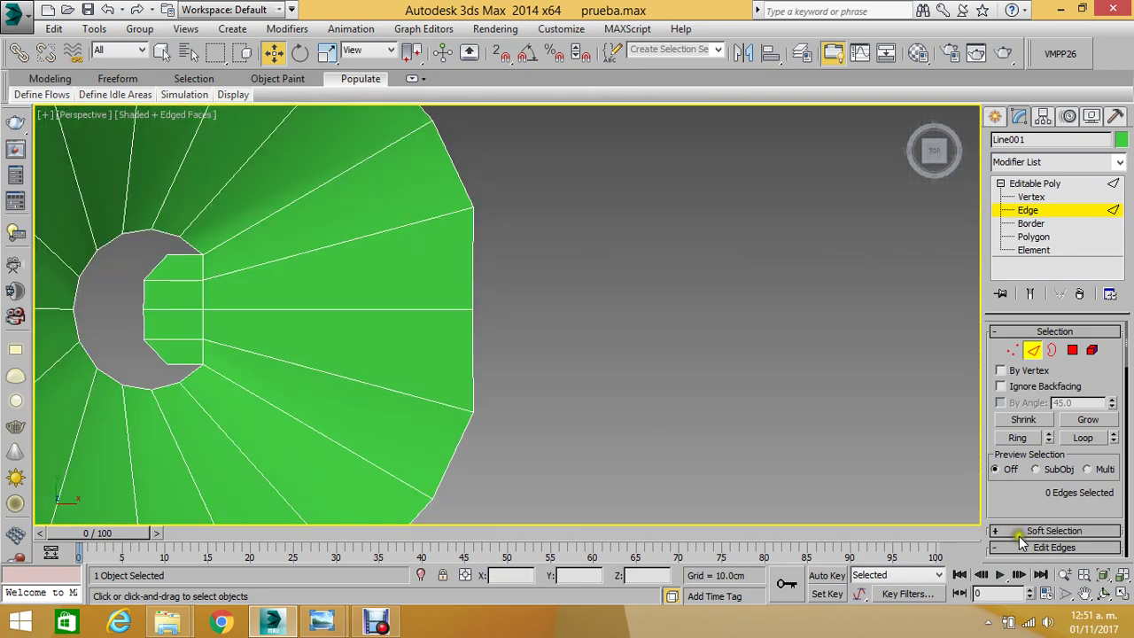
{"action": "left_click", "coordinate": [1106, 599]}
{"action": "mouse_move", "coordinate": [512, 319]}
{"action": "left_mouse_down"}
{"action": "mouse_move", "coordinate": [436, 318]}
{"action": "mouse_move", "coordinate": [377, 266]}
{"action": "mouse_move", "coordinate": [316, 261]}
{"action": "mouse_move", "coordinate": [220, 299]}
{"action": "mouse_move", "coordinate": [372, 338]}
{"action": "mouse_move", "coordinate": [532, 350]}
{"action": "mouse_move", "coordinate": [471, 347]}
{"action": "mouse_move", "coordinate": [405, 325]}
{"action": "mouse_move", "coordinate": [414, 307]}
{"action": "mouse_move", "coordinate": [335, 194]}
{"action": "left_mouse_up"}
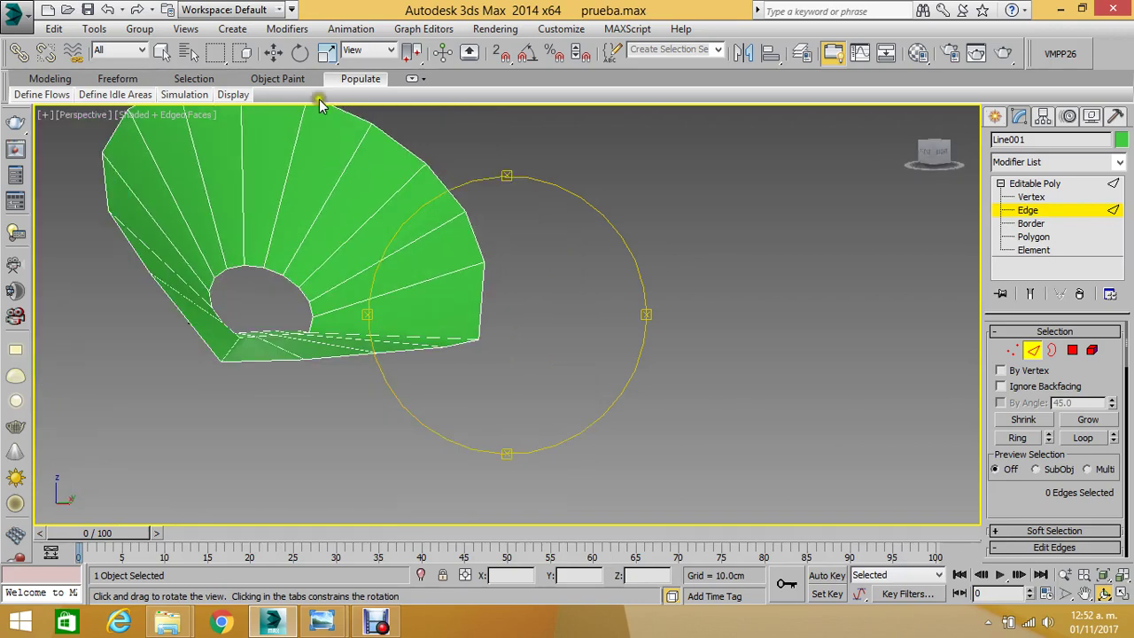
{"action": "left_click", "coordinate": [273, 52]}
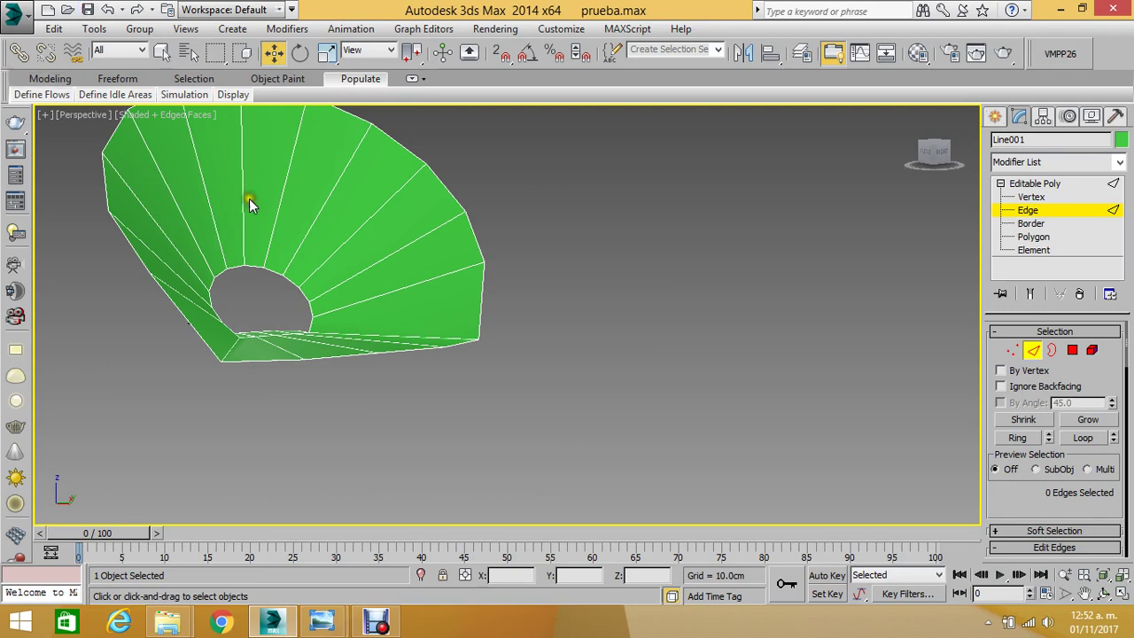
{"action": "scroll", "coordinate": [413, 314], "scroll_direction": "up", "scroll_amount": 2}
{"action": "scroll", "coordinate": [425, 301], "scroll_direction": "down", "scroll_amount": 5}
{"action": "scroll", "coordinate": [442, 284], "scroll_direction": "up", "scroll_amount": 2}
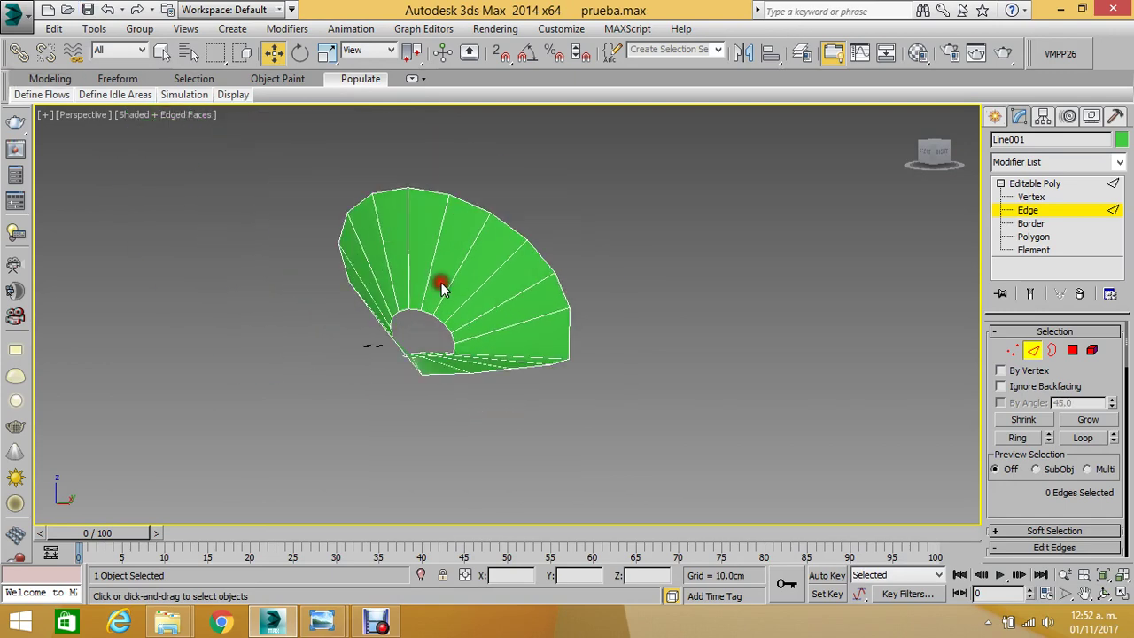
{"action": "left_click", "coordinate": [749, 256]}
- Shift-drag the shell left and confirm Clone Options to create the copy Line002
{"action": "left_click", "coordinate": [531, 286]}
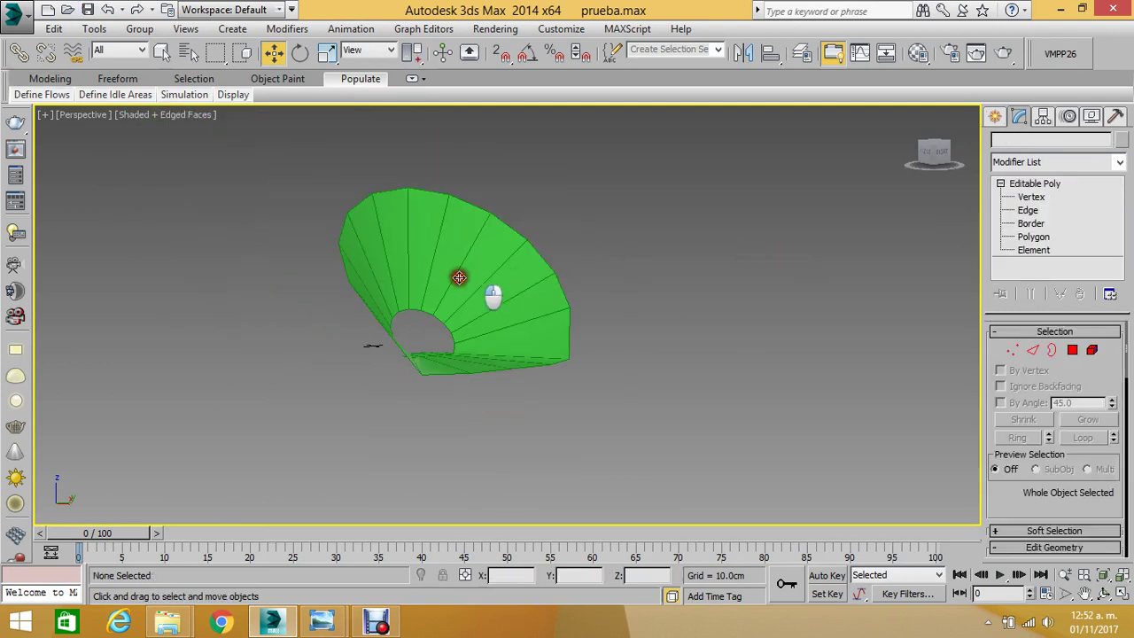
{"action": "scroll", "coordinate": [443, 284], "scroll_direction": "up", "scroll_amount": 3}
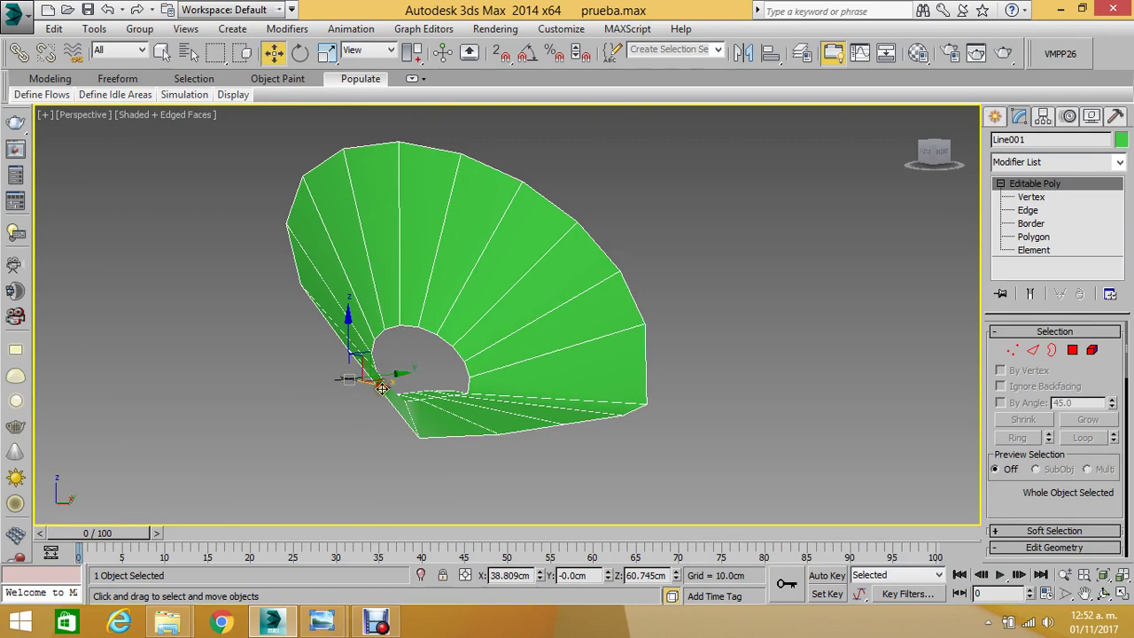
{"action": "left_click_drag", "start_coordinate": [381, 387], "coordinate": [94, 273], "text": "shift"}
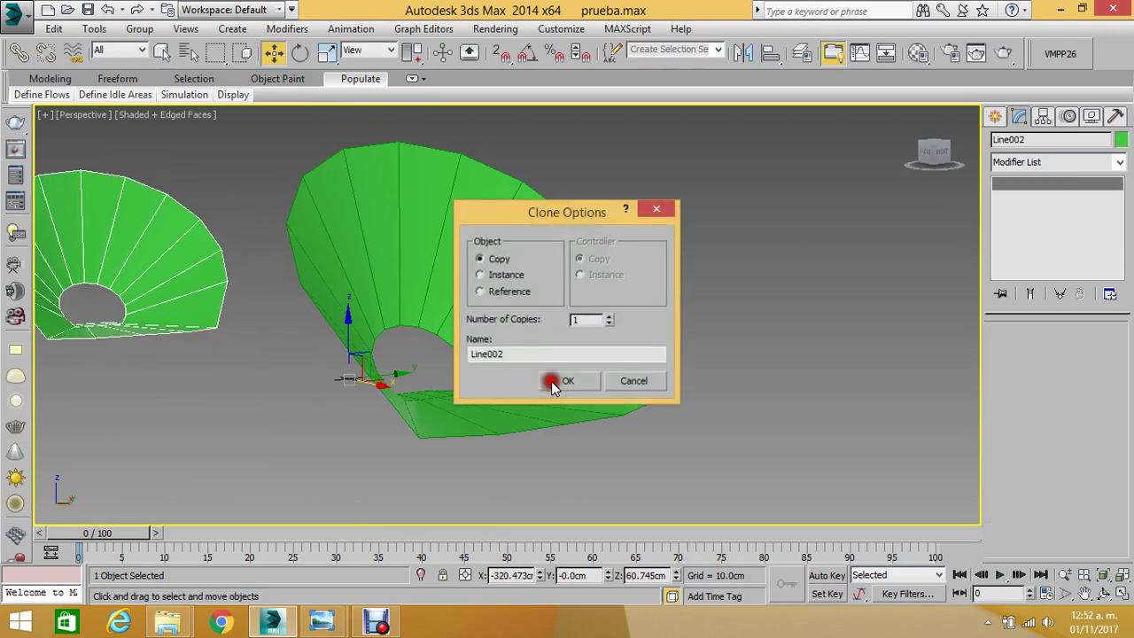
{"action": "left_click", "coordinate": [551, 381]}
- Hide the copy with Display panel's Hide Selected, then select the original Line001
{"action": "left_click", "coordinate": [279, 366]}
{"action": "left_click", "coordinate": [203, 293]}
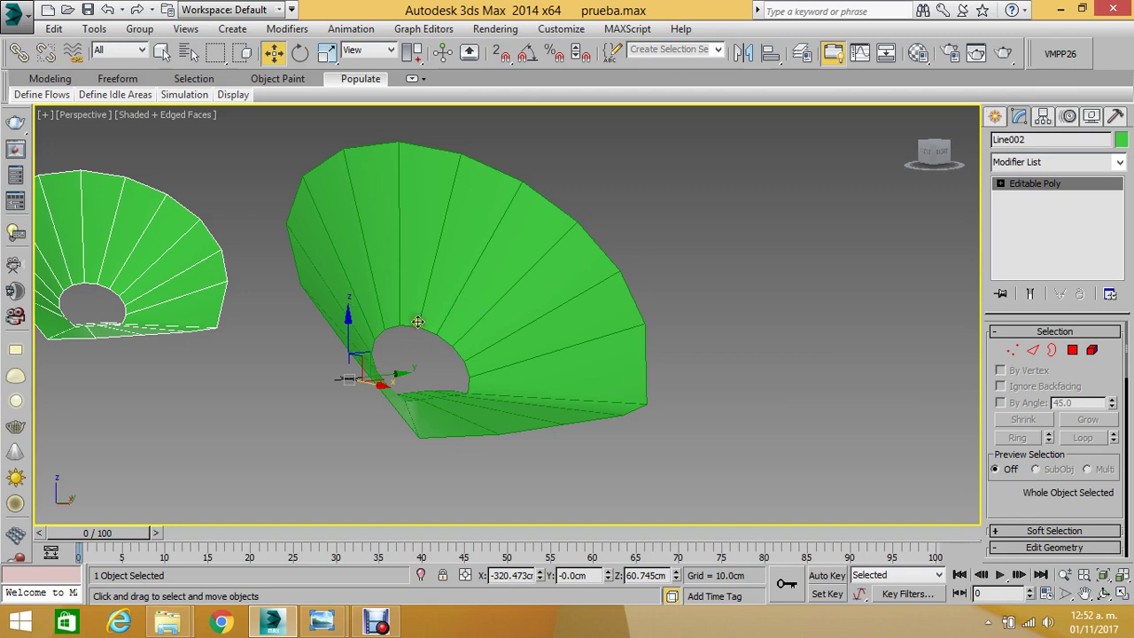
{"action": "middle_click_drag", "start_coordinate": [417, 322], "coordinate": [294, 333], "text": "alt"}
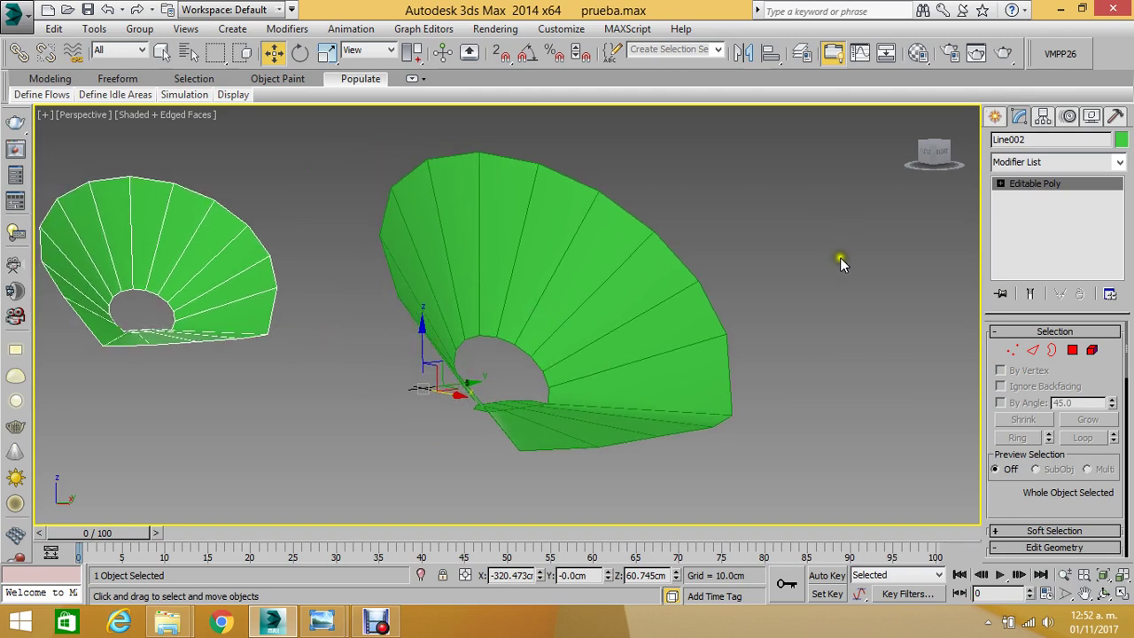
{"action": "left_click", "coordinate": [1093, 118]}
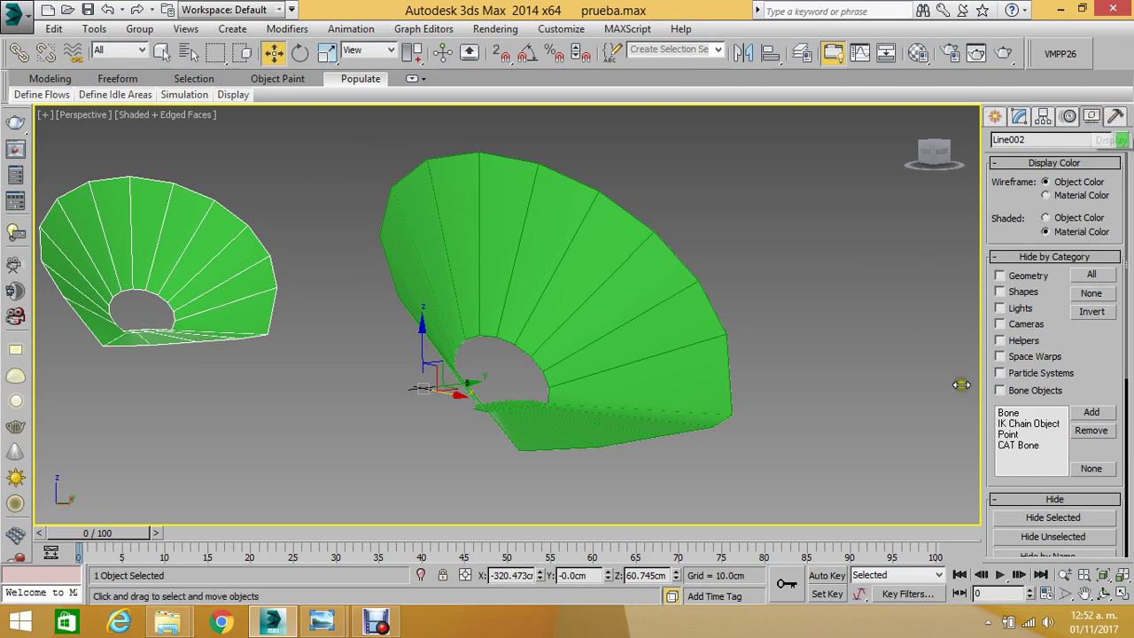
{"action": "left_click", "coordinate": [1047, 521]}
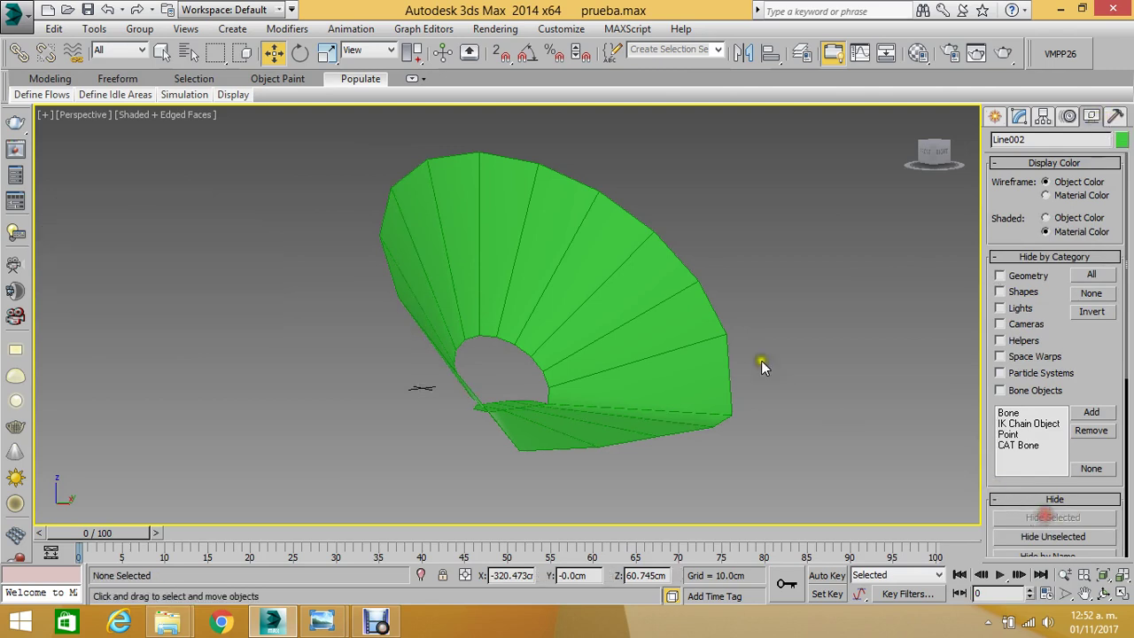
{"action": "left_click", "coordinate": [718, 301]}
{"action": "scroll", "coordinate": [538, 239], "scroll_direction": "up", "scroll_amount": 2}
{"action": "scroll", "coordinate": [562, 329], "scroll_direction": "up", "scroll_amount": 2}
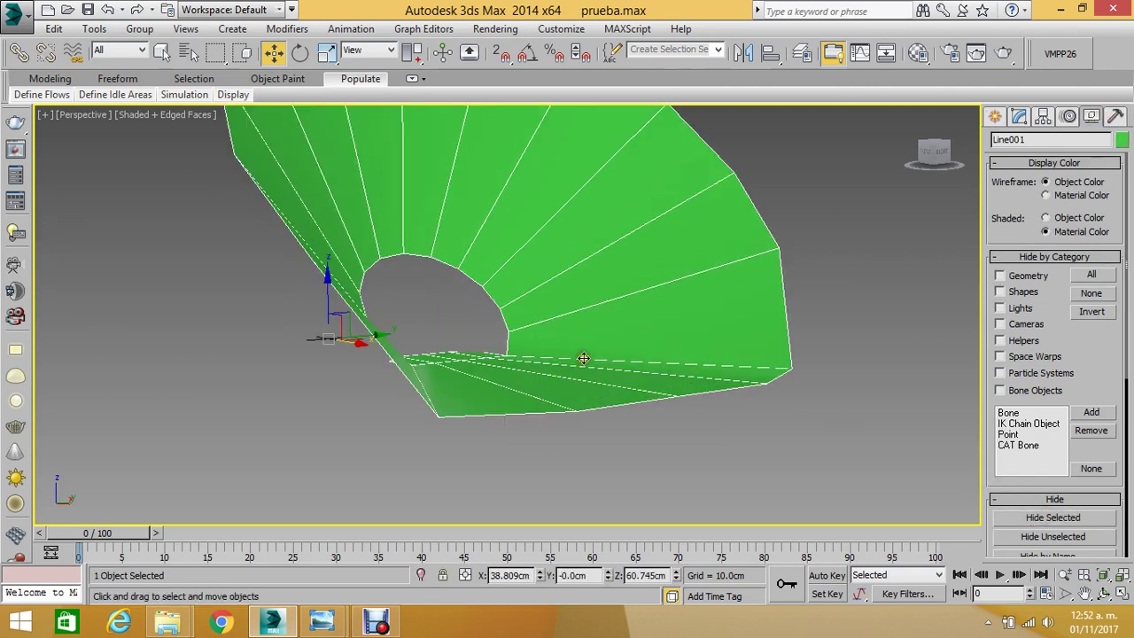
{"action": "scroll", "coordinate": [532, 346], "scroll_direction": "up", "scroll_amount": 2}
{"action": "scroll", "coordinate": [499, 354], "scroll_direction": "down", "scroll_amount": 6}
{"action": "left_click", "coordinate": [1019, 117]}
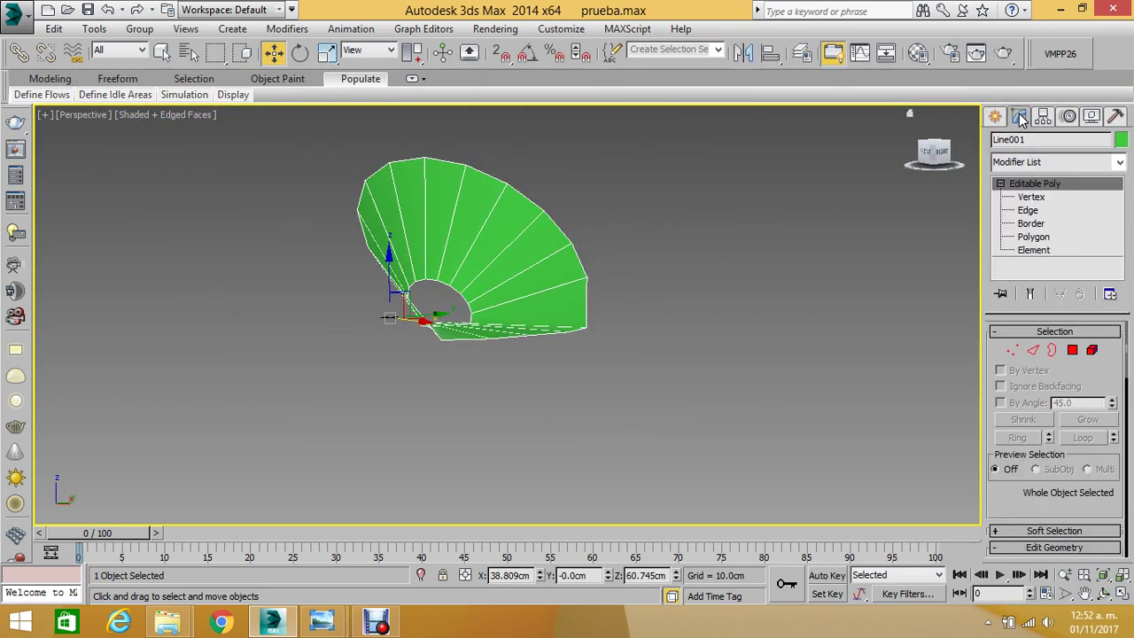
{"action": "left_click", "coordinate": [1035, 163]}
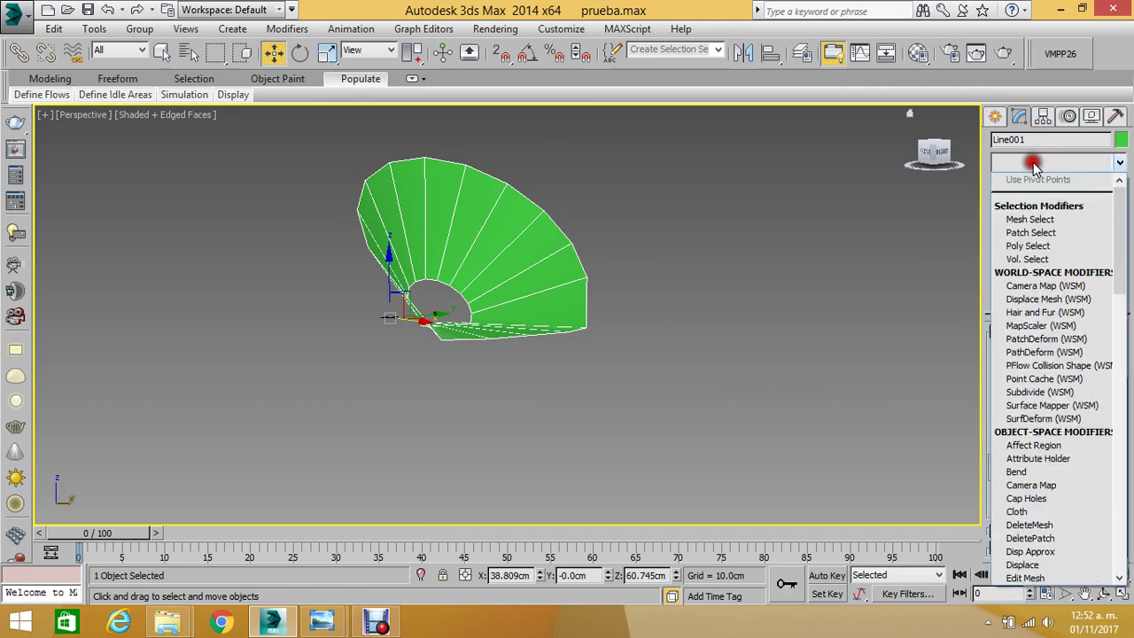
{"action": "left_click_drag", "start_coordinate": [1118, 266], "coordinate": [1118, 476]}
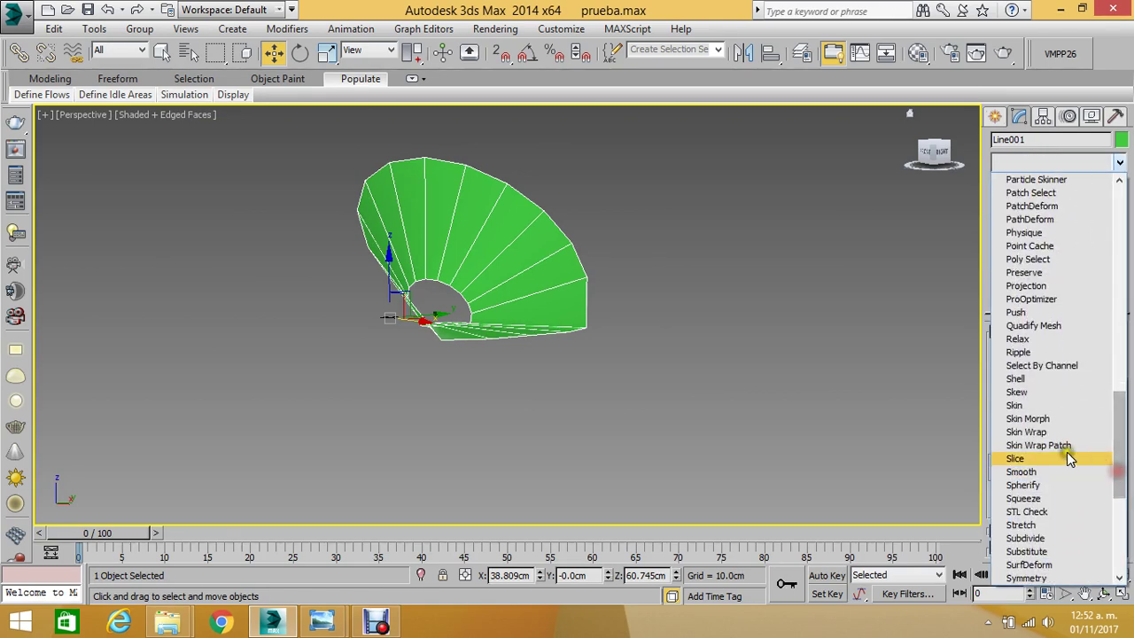
{"action": "left_click", "coordinate": [1037, 381]}
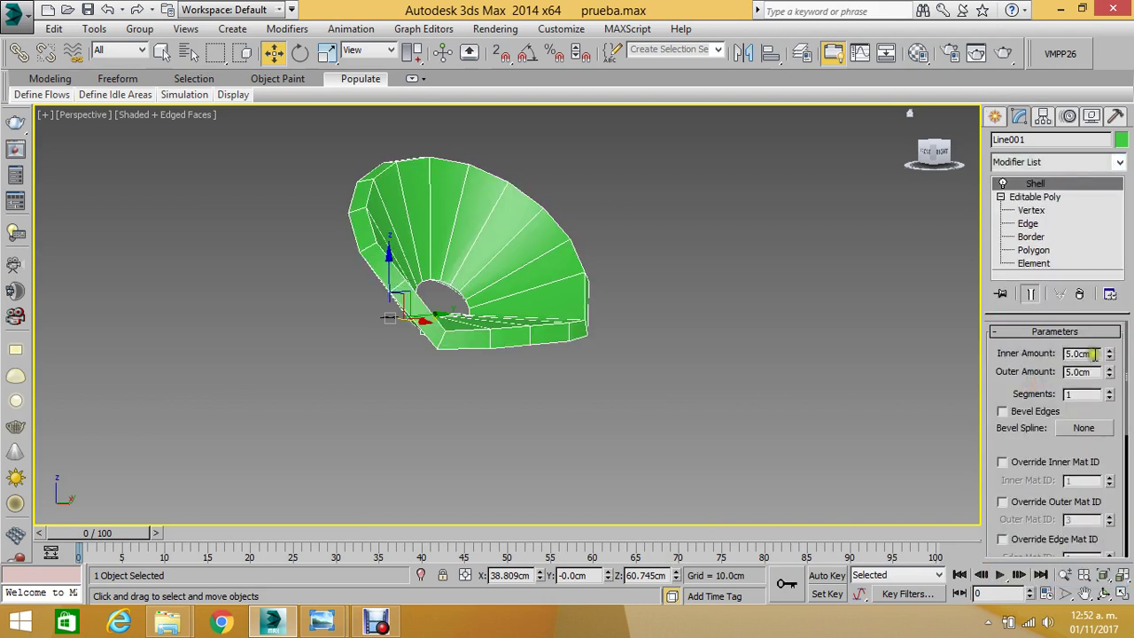
{"action": "double_click", "coordinate": [1096, 353]}
{"action": "left_click", "coordinate": [775, 384]}
{"action": "scroll", "coordinate": [498, 271], "scroll_direction": "up", "scroll_amount": 3}
{"action": "scroll", "coordinate": [498, 271], "scroll_direction": "up", "scroll_amount": 2}
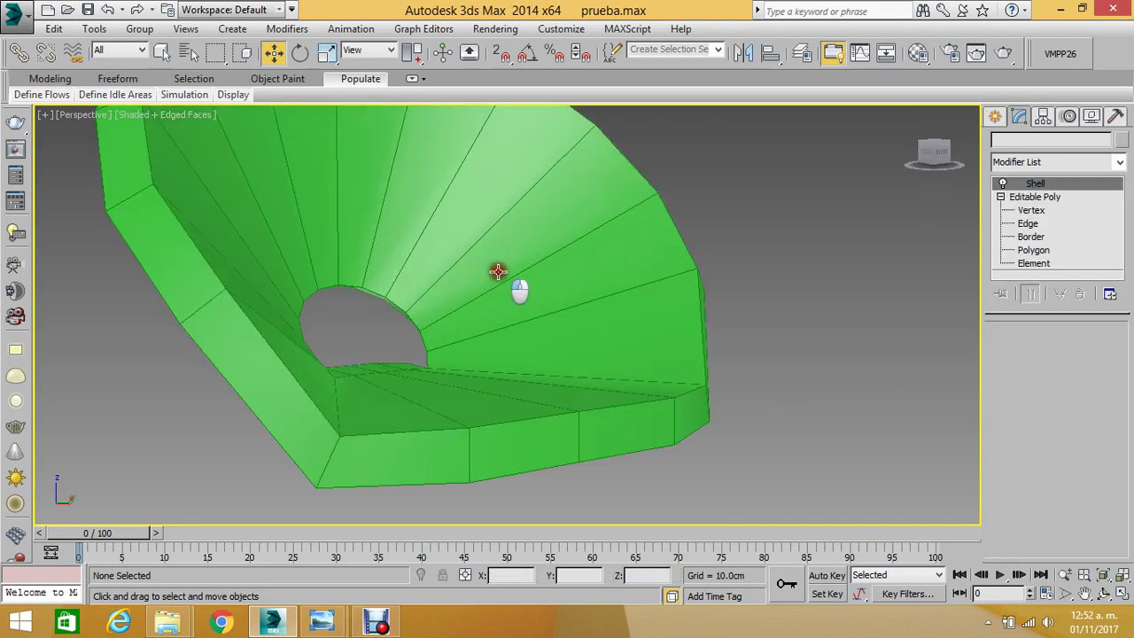
{"action": "left_click", "coordinate": [498, 271]}
{"action": "scroll", "coordinate": [498, 271], "scroll_direction": "down", "scroll_amount": 3}
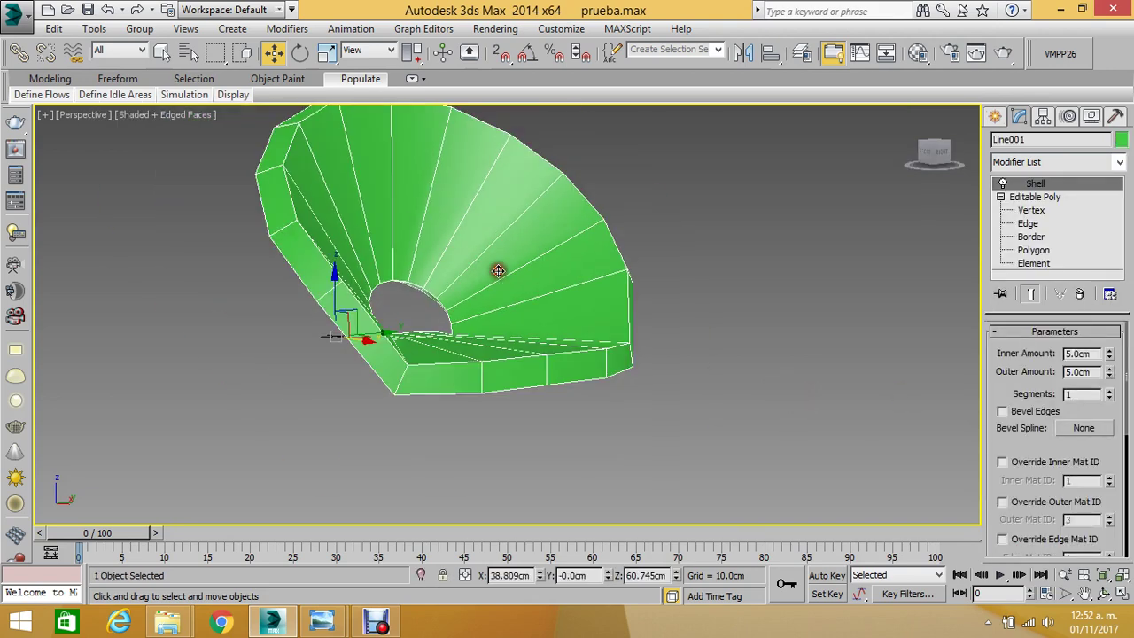
{"action": "left_click", "coordinate": [1104, 593]}
{"action": "left_click_drag", "start_coordinate": [523, 264], "coordinate": [495, 307]}
{"action": "mouse_move", "coordinate": [374, 279]}
{"action": "left_mouse_down"}
{"action": "mouse_move", "coordinate": [398, 256]}
{"action": "mouse_move", "coordinate": [555, 256]}
{"action": "mouse_move", "coordinate": [741, 304]}
{"action": "mouse_move", "coordinate": [835, 300]}
{"action": "mouse_move", "coordinate": [473, 354]}
{"action": "mouse_move", "coordinate": [434, 372]}
{"action": "mouse_move", "coordinate": [380, 336]}
{"action": "mouse_move", "coordinate": [558, 278]}
{"action": "mouse_move", "coordinate": [499, 293]}
{"action": "mouse_move", "coordinate": [485, 285]}
{"action": "mouse_move", "coordinate": [464, 329]}
{"action": "mouse_move", "coordinate": [502, 304]}
{"action": "mouse_move", "coordinate": [386, 329]}
{"action": "mouse_move", "coordinate": [418, 367]}
{"action": "mouse_move", "coordinate": [400, 352]}
{"action": "mouse_move", "coordinate": [413, 340]}
{"action": "mouse_move", "coordinate": [396, 341]}
{"action": "mouse_move", "coordinate": [398, 351]}
{"action": "mouse_move", "coordinate": [395, 335]}
{"action": "left_mouse_up"}
{"action": "mouse_move", "coordinate": [507, 345]}
{"action": "left_mouse_down"}
{"action": "mouse_move", "coordinate": [381, 363]}
{"action": "mouse_move", "coordinate": [289, 346]}
{"action": "mouse_move", "coordinate": [451, 327]}
{"action": "mouse_move", "coordinate": [506, 349]}
{"action": "mouse_move", "coordinate": [392, 352]}
{"action": "left_mouse_up"}
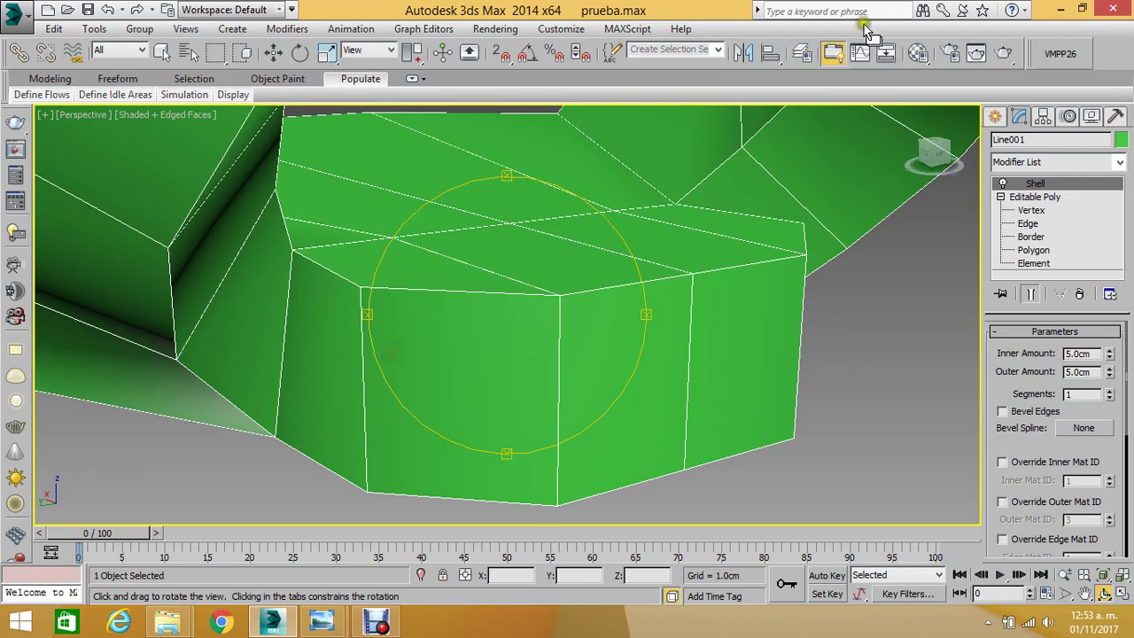
{"action": "left_click", "coordinate": [273, 52]}
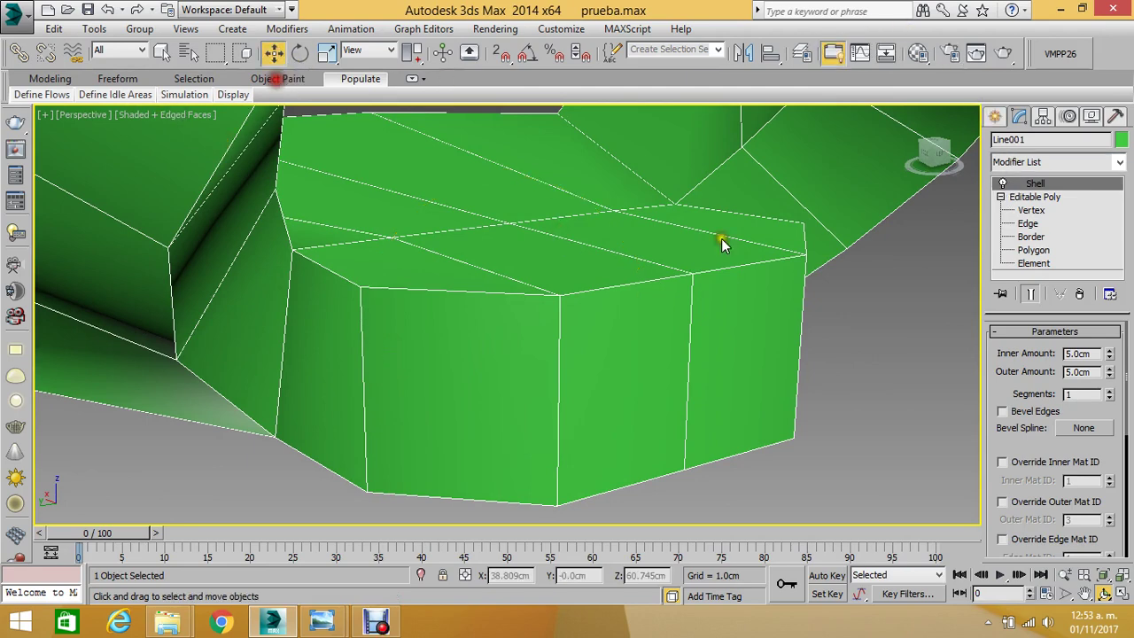
{"action": "scroll", "coordinate": [646, 253], "scroll_direction": "down", "scroll_amount": 3}
{"action": "scroll", "coordinate": [619, 255], "scroll_direction": "down", "scroll_amount": 2}
{"action": "left_click", "coordinate": [619, 255]}
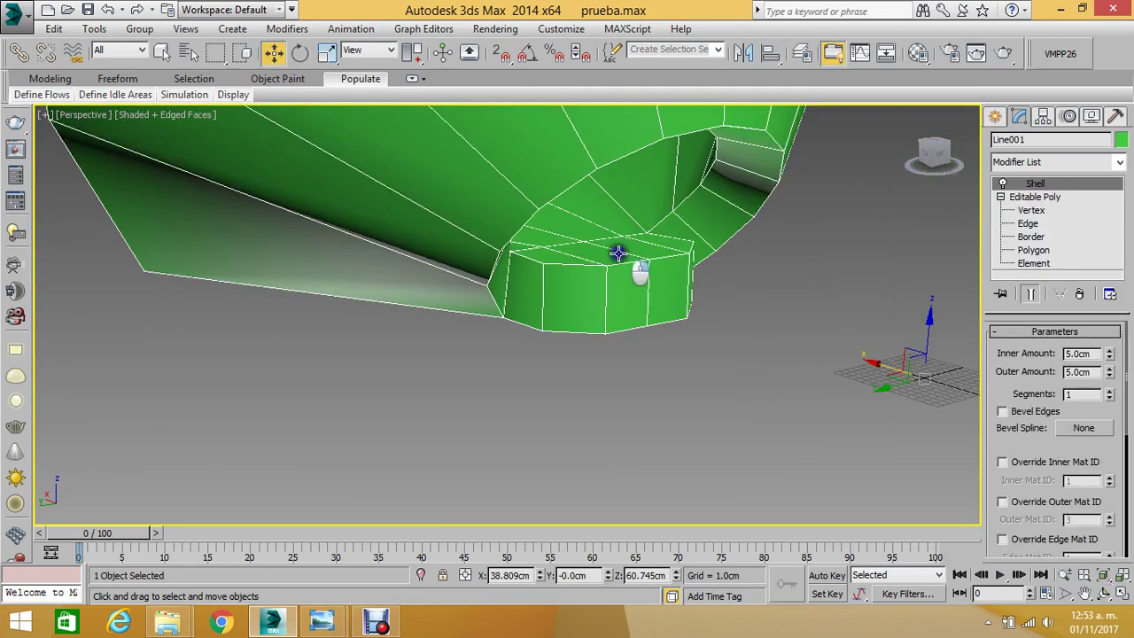
- Convert the shell to Editable Poly through the right-click Convert To menu
{"action": "right_click", "coordinate": [615, 253]}
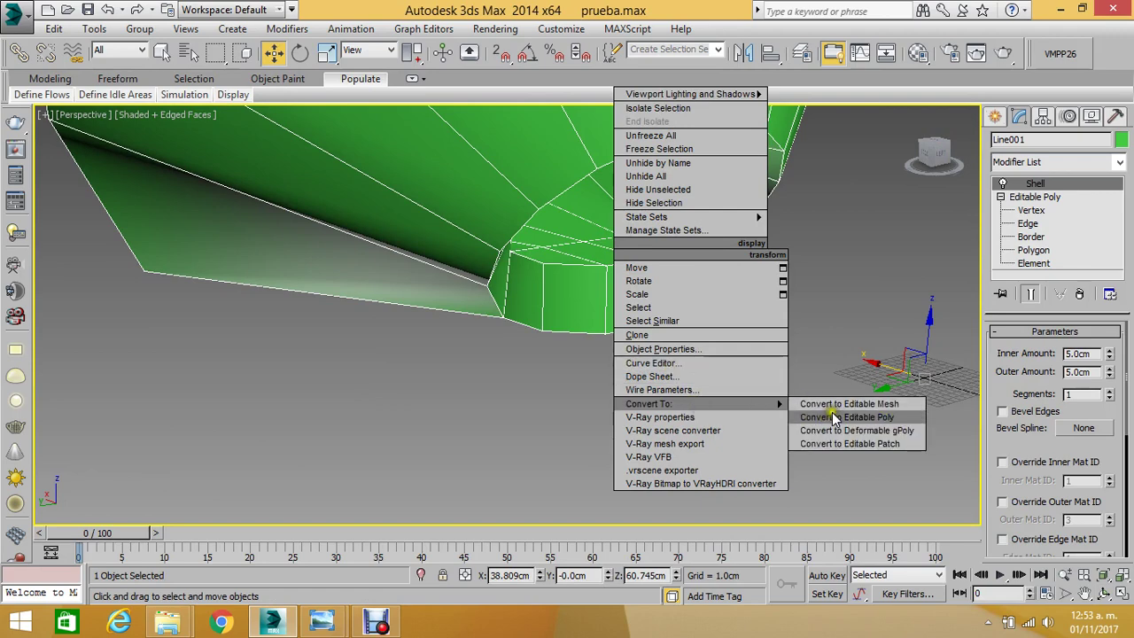
{"action": "left_click", "coordinate": [838, 417]}
{"action": "left_click", "coordinate": [687, 346]}
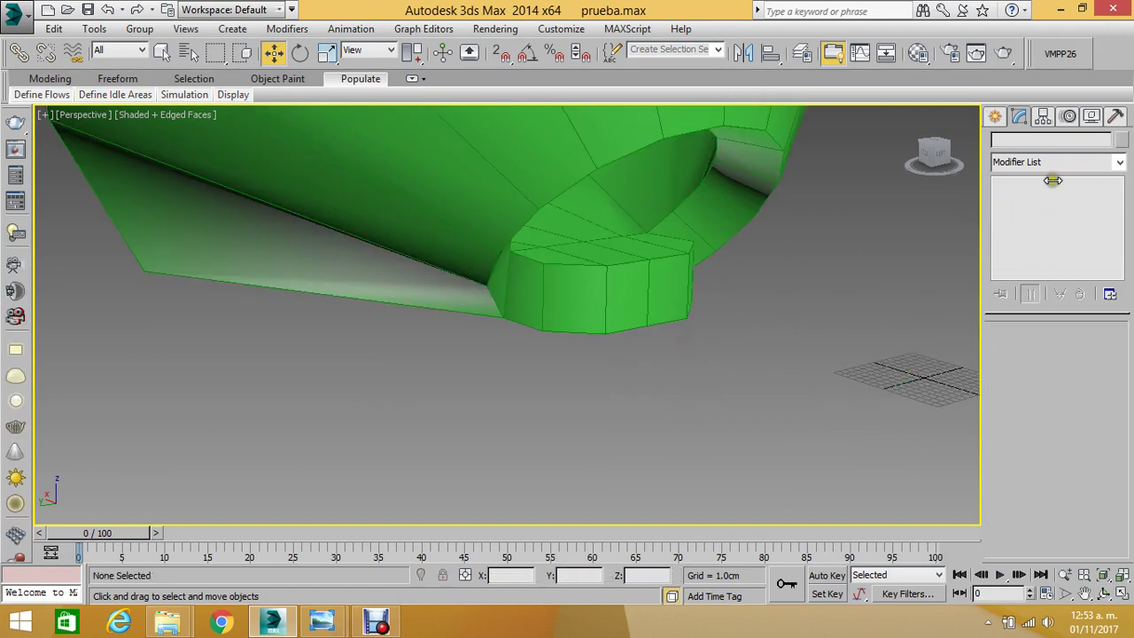
{"action": "left_click", "coordinate": [647, 273]}
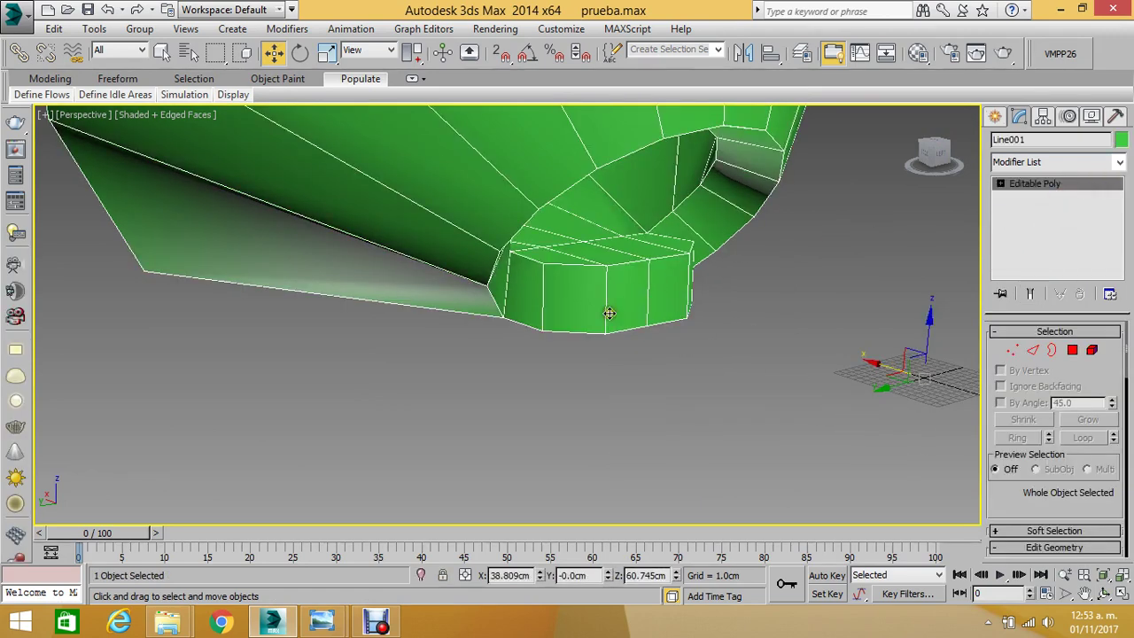
{"action": "scroll", "coordinate": [576, 316], "scroll_direction": "up", "scroll_amount": 2}
{"action": "scroll", "coordinate": [505, 301], "scroll_direction": "up", "scroll_amount": 2}
{"action": "scroll", "coordinate": [443, 279], "scroll_direction": "up", "scroll_amount": 3}
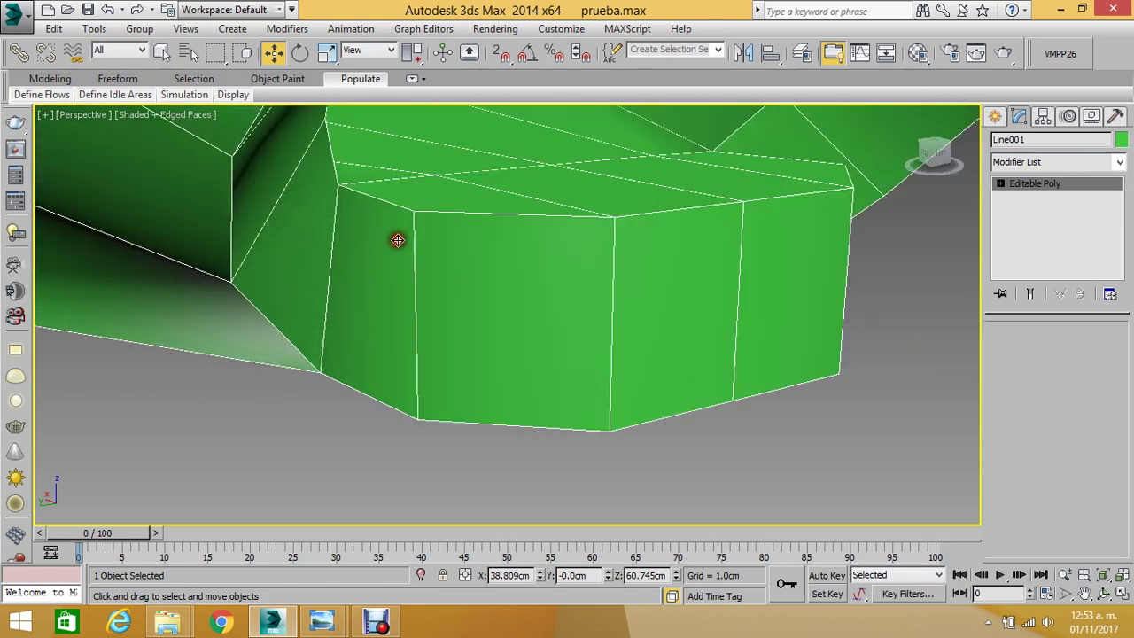
- In Vertex mode, Target Weld the two extra corner vertices onto their neighbours
{"action": "left_click", "coordinate": [1002, 183]}
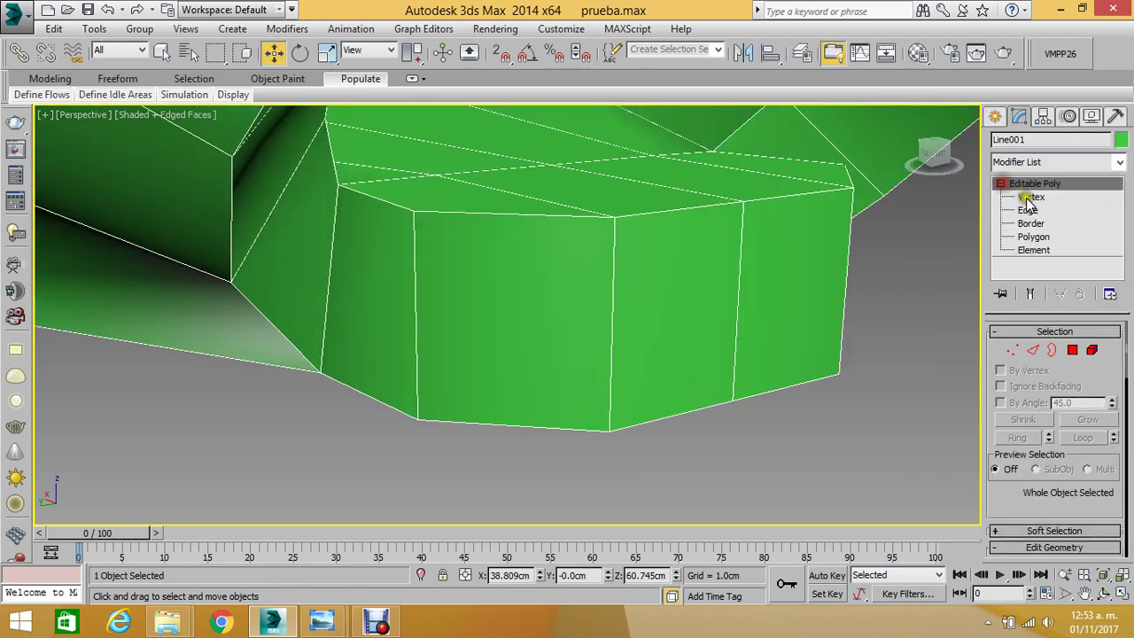
{"action": "left_click", "coordinate": [1031, 197]}
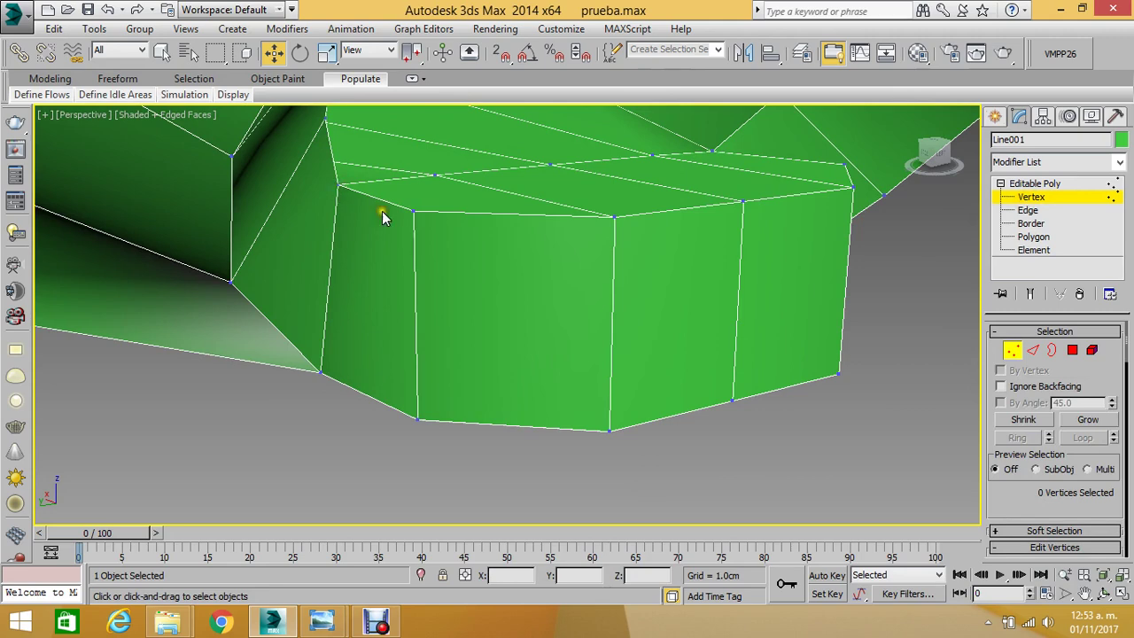
{"action": "left_click", "coordinate": [414, 210]}
{"action": "right_click", "coordinate": [409, 232]}
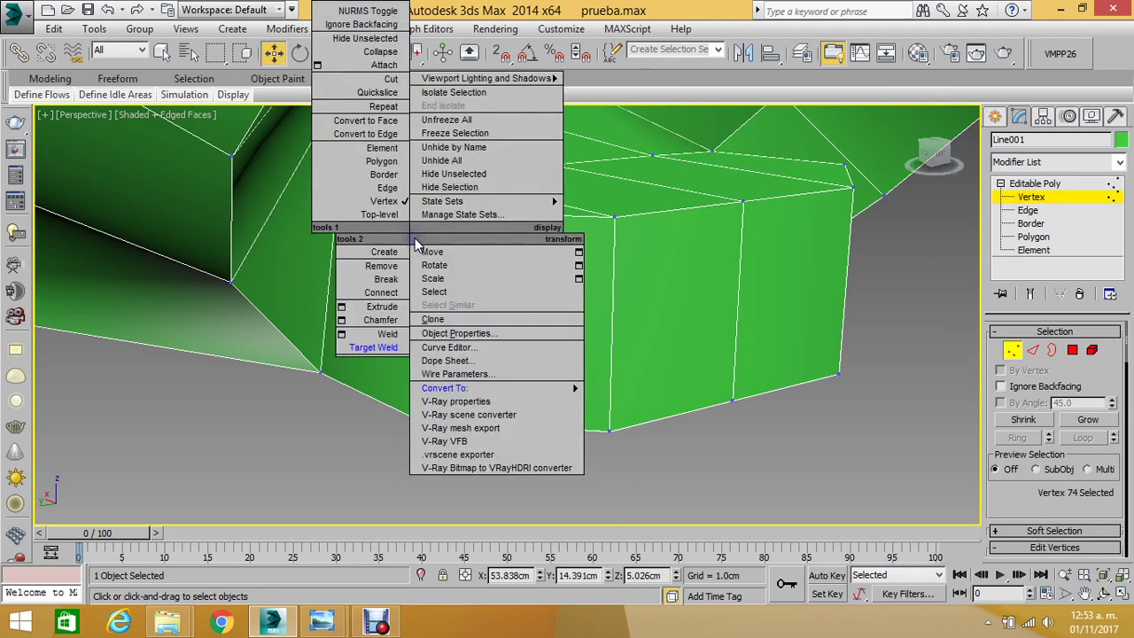
{"action": "left_click", "coordinate": [375, 349]}
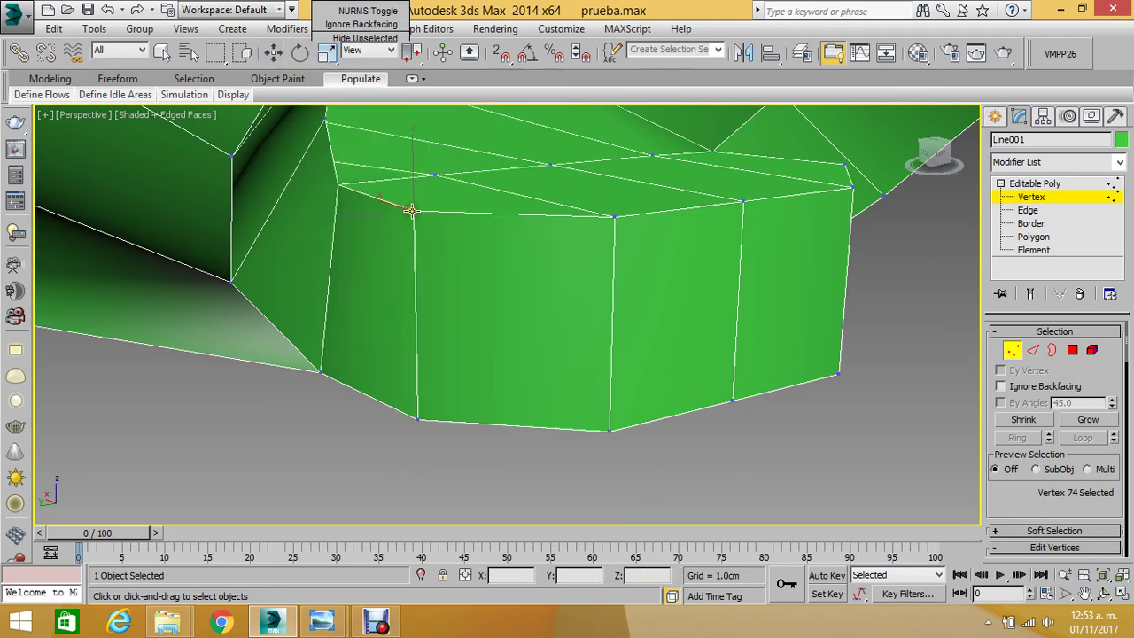
{"action": "left_click", "coordinate": [340, 188]}
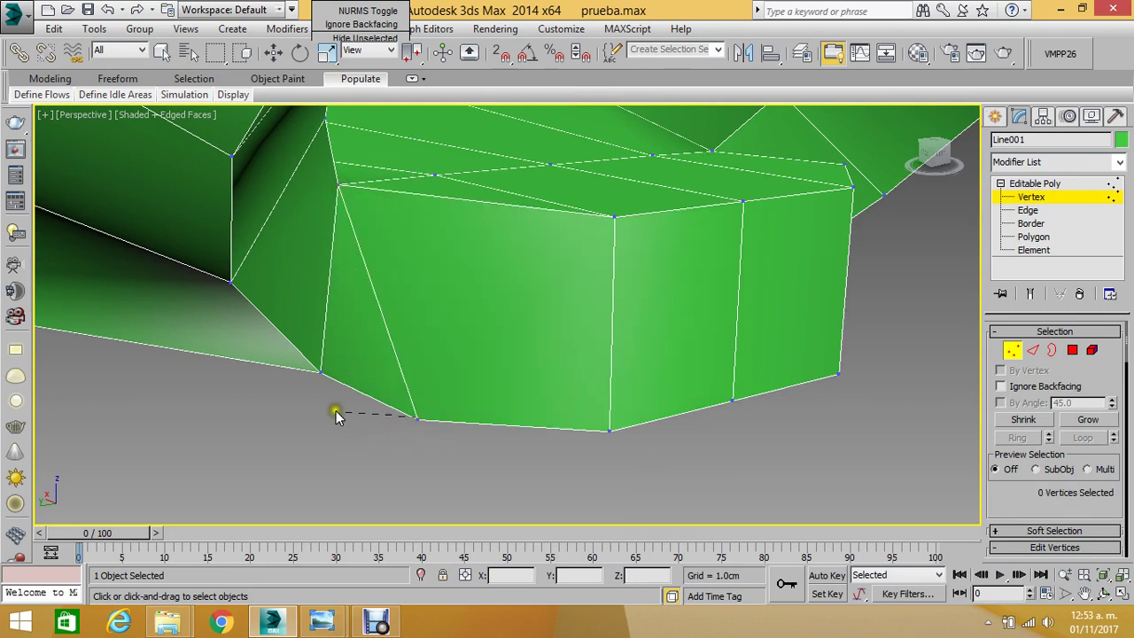
{"action": "left_click", "coordinate": [322, 374]}
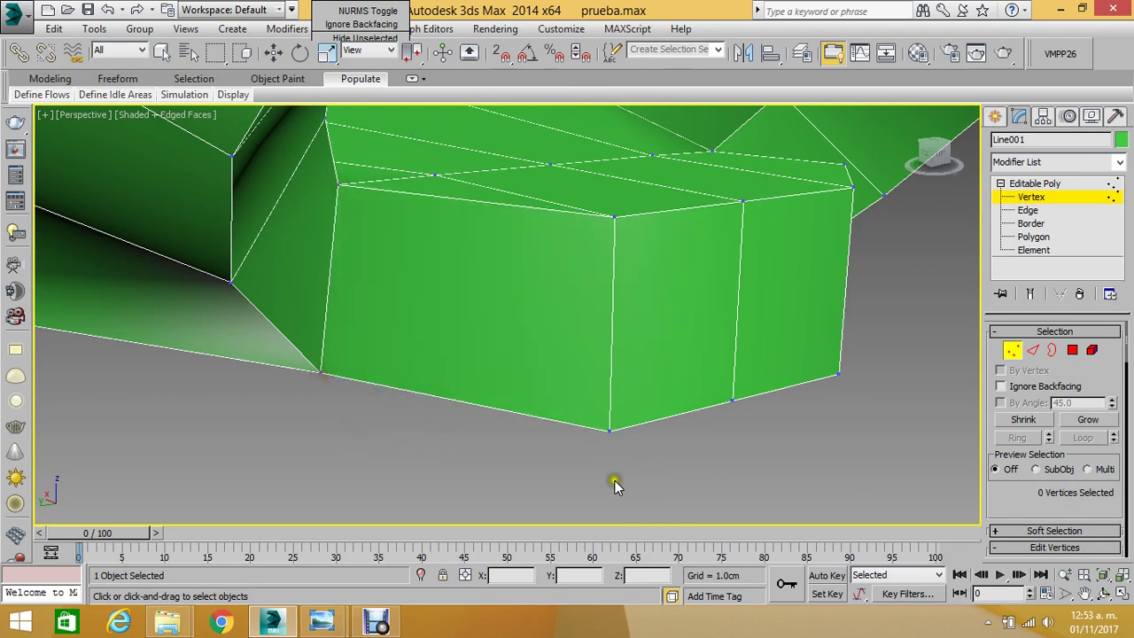
- Orbit to the block's other side and Target Weld two more extra vertices onto adjacent corners
{"action": "left_click", "coordinate": [1103, 594]}
{"action": "mouse_move", "coordinate": [552, 299]}
{"action": "left_mouse_down"}
{"action": "mouse_move", "coordinate": [476, 298]}
{"action": "mouse_move", "coordinate": [493, 309]}
{"action": "mouse_move", "coordinate": [526, 246]}
{"action": "mouse_move", "coordinate": [521, 267]}
{"action": "mouse_move", "coordinate": [548, 265]}
{"action": "left_mouse_up"}
{"action": "scroll", "coordinate": [521, 267], "scroll_direction": "up", "scroll_amount": 3}
{"action": "scroll", "coordinate": [577, 258], "scroll_direction": "down", "scroll_amount": 2}
{"action": "left_click", "coordinate": [273, 53]}
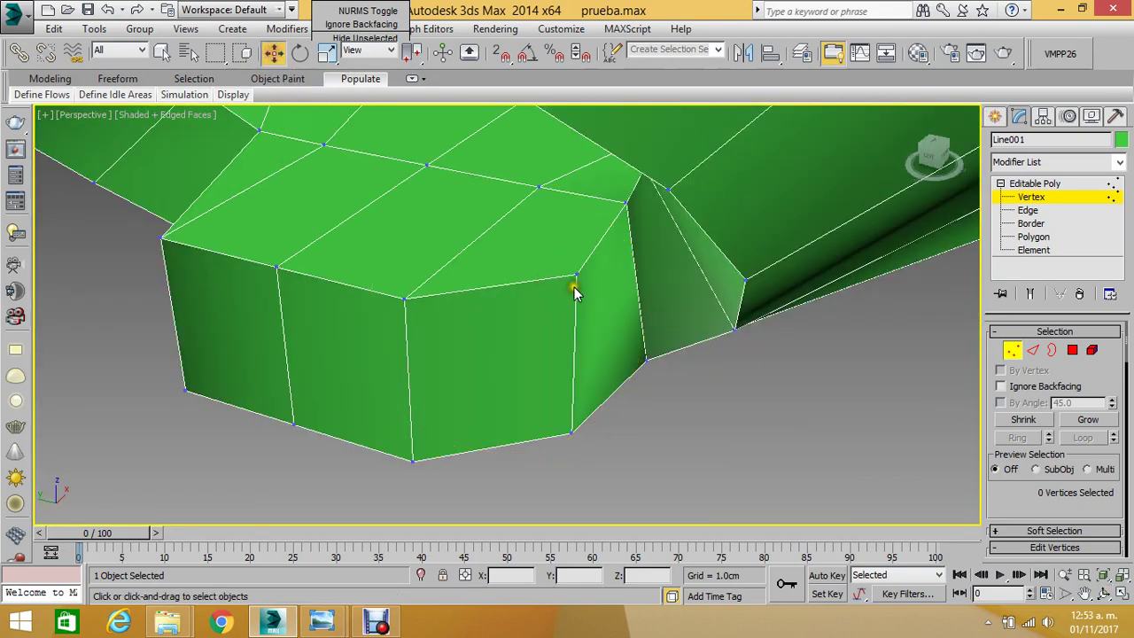
{"action": "left_click", "coordinate": [576, 277]}
{"action": "right_click", "coordinate": [577, 273]}
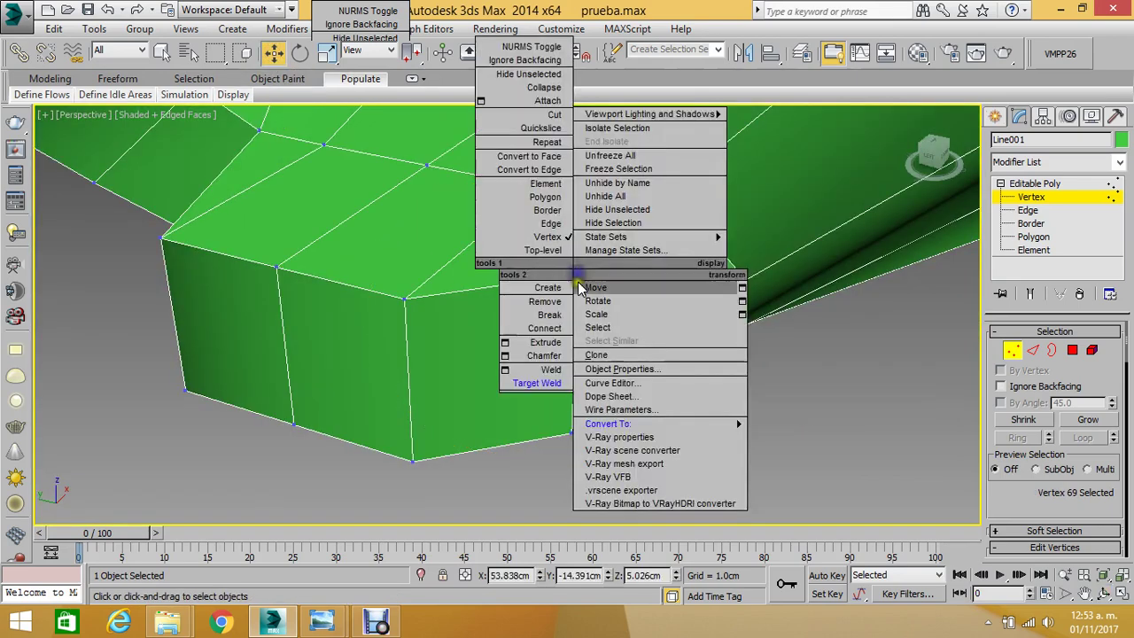
{"action": "left_click", "coordinate": [543, 383]}
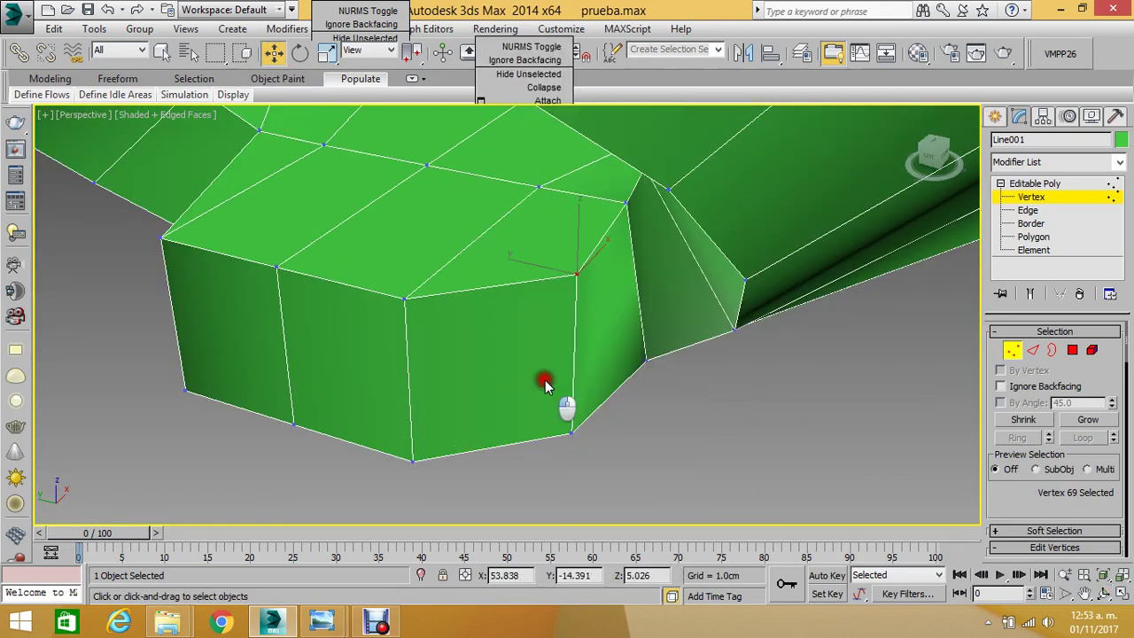
{"action": "left_click", "coordinate": [626, 203]}
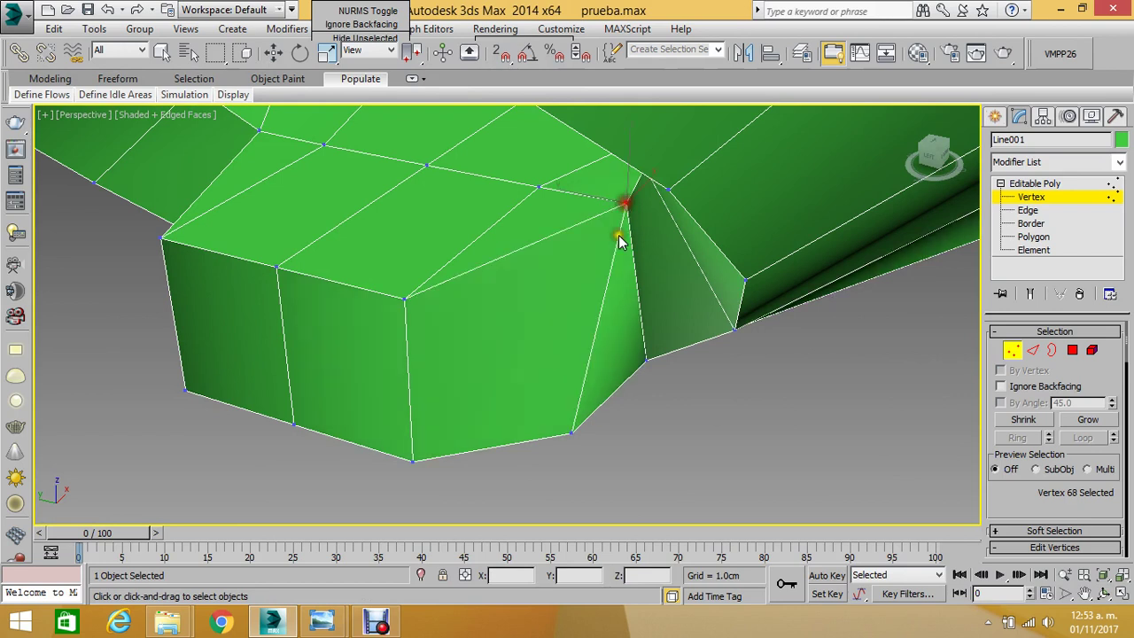
{"action": "left_click", "coordinate": [571, 432]}
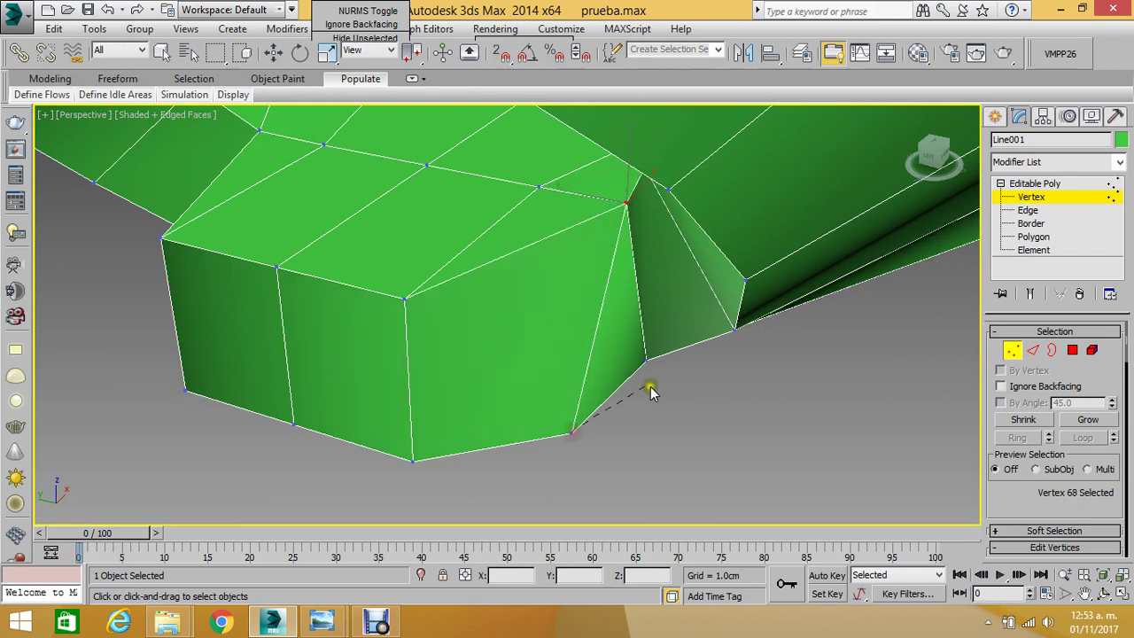
{"action": "left_click", "coordinate": [648, 362]}
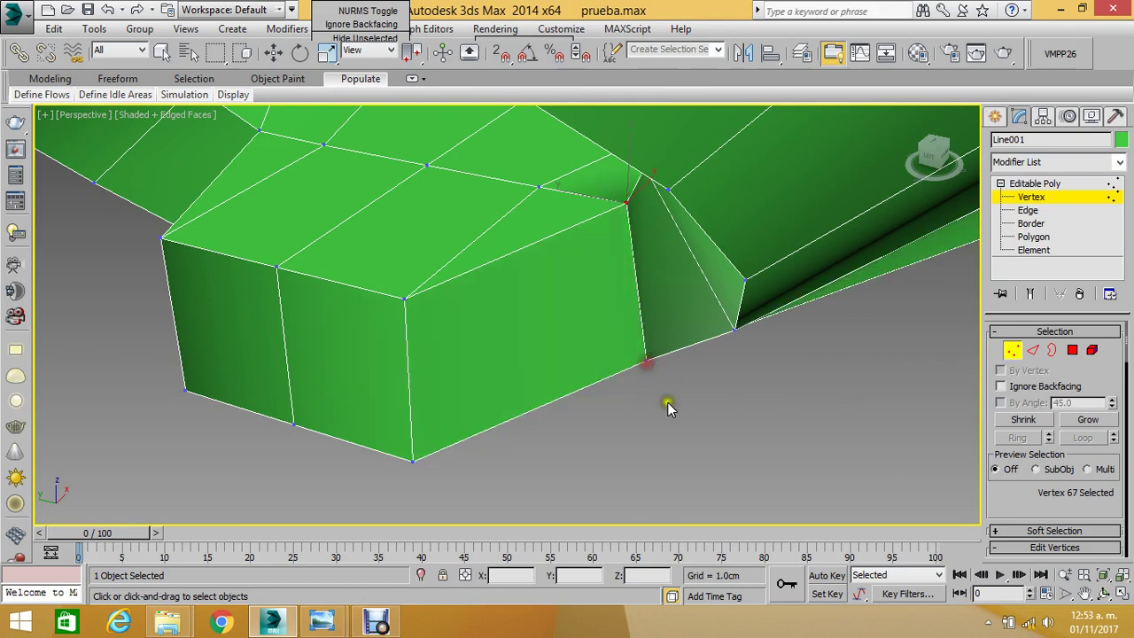
- Exit Vertex level and orbit to inspect the block from below, reselecting the shell
{"action": "left_click", "coordinate": [1028, 183]}
{"action": "left_click", "coordinate": [785, 379]}
{"action": "middle_click_drag", "start_coordinate": [785, 379], "coordinate": [588, 269], "text": "alt"}
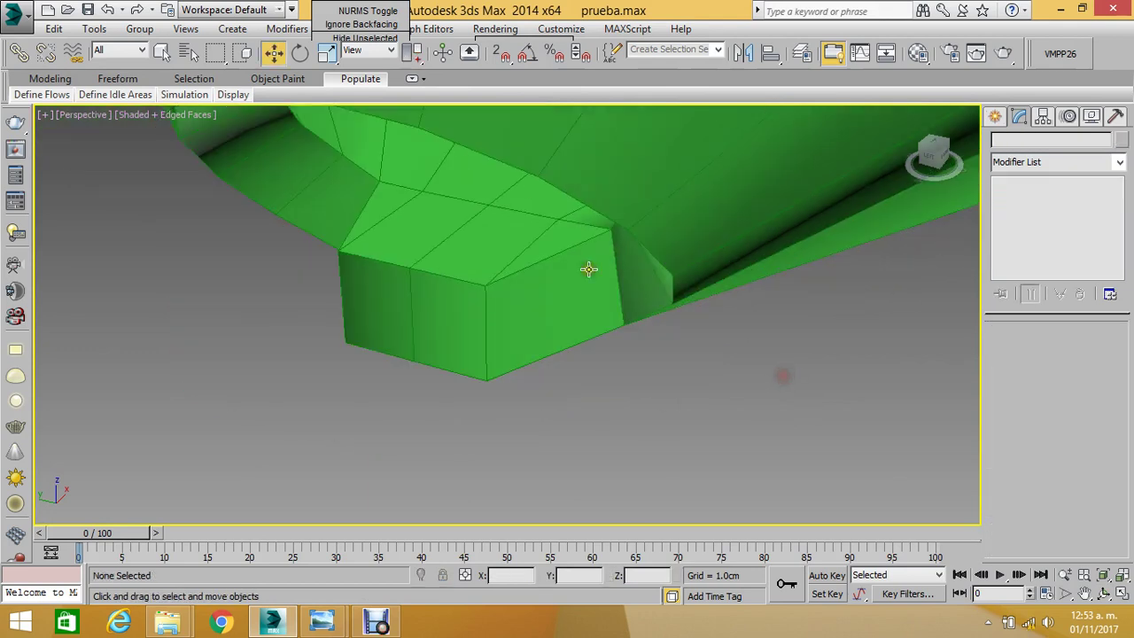
{"action": "left_click", "coordinate": [580, 288]}
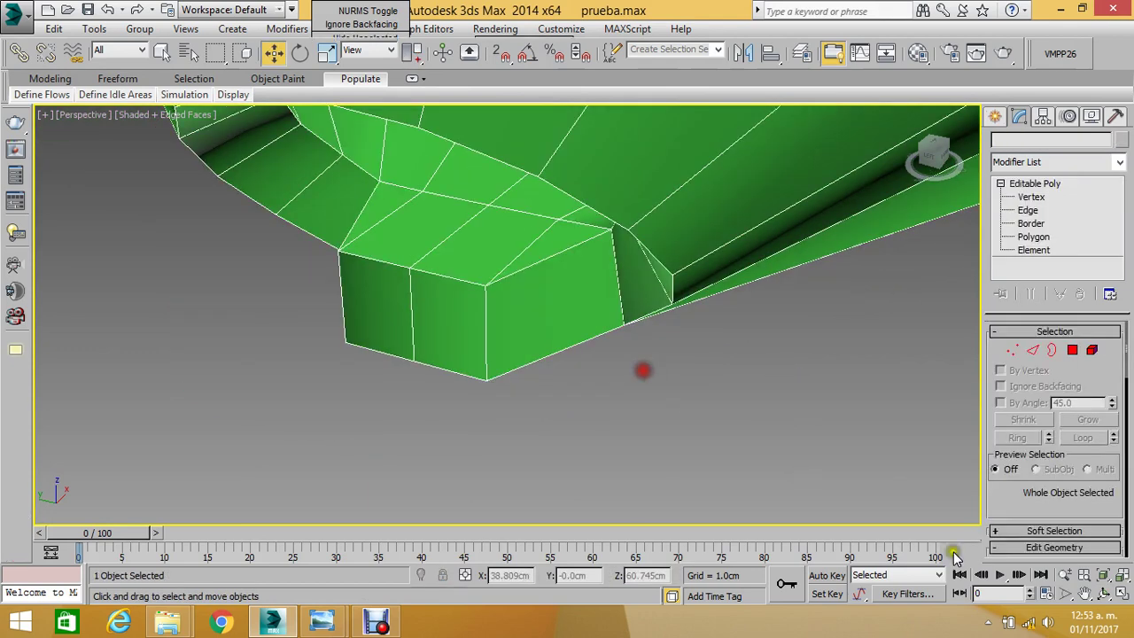
{"action": "left_click", "coordinate": [1104, 593]}
{"action": "mouse_move", "coordinate": [611, 309]}
{"action": "left_mouse_down"}
{"action": "mouse_move", "coordinate": [592, 296]}
{"action": "mouse_move", "coordinate": [665, 269]}
{"action": "mouse_move", "coordinate": [628, 245]}
{"action": "mouse_move", "coordinate": [575, 242]}
{"action": "left_mouse_up"}
{"action": "scroll", "coordinate": [575, 242], "scroll_direction": "up", "scroll_amount": 2}
{"action": "scroll", "coordinate": [506, 235], "scroll_direction": "up", "scroll_amount": 2}
{"action": "scroll", "coordinate": [587, 265], "scroll_direction": "up", "scroll_amount": 3}
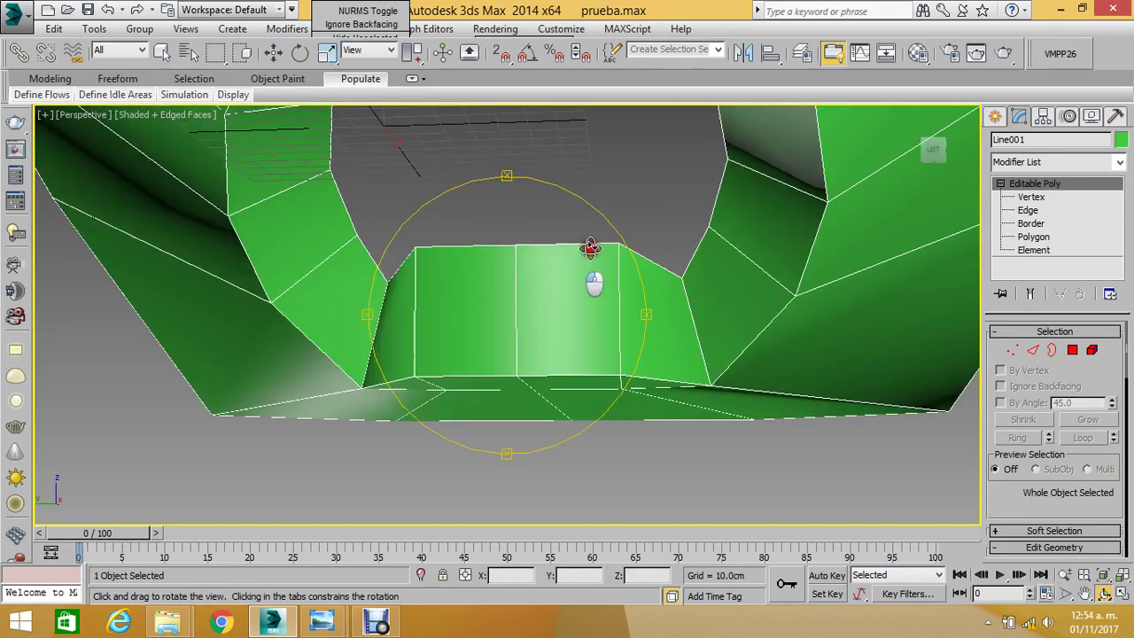
{"action": "scroll", "coordinate": [590, 272], "scroll_direction": "up", "scroll_amount": 3}
{"action": "scroll", "coordinate": [590, 272], "scroll_direction": "down", "scroll_amount": 5}
{"action": "left_click_drag", "start_coordinate": [588, 283], "coordinate": [603, 286]}
{"action": "scroll", "coordinate": [612, 255], "scroll_direction": "up", "scroll_amount": 4}
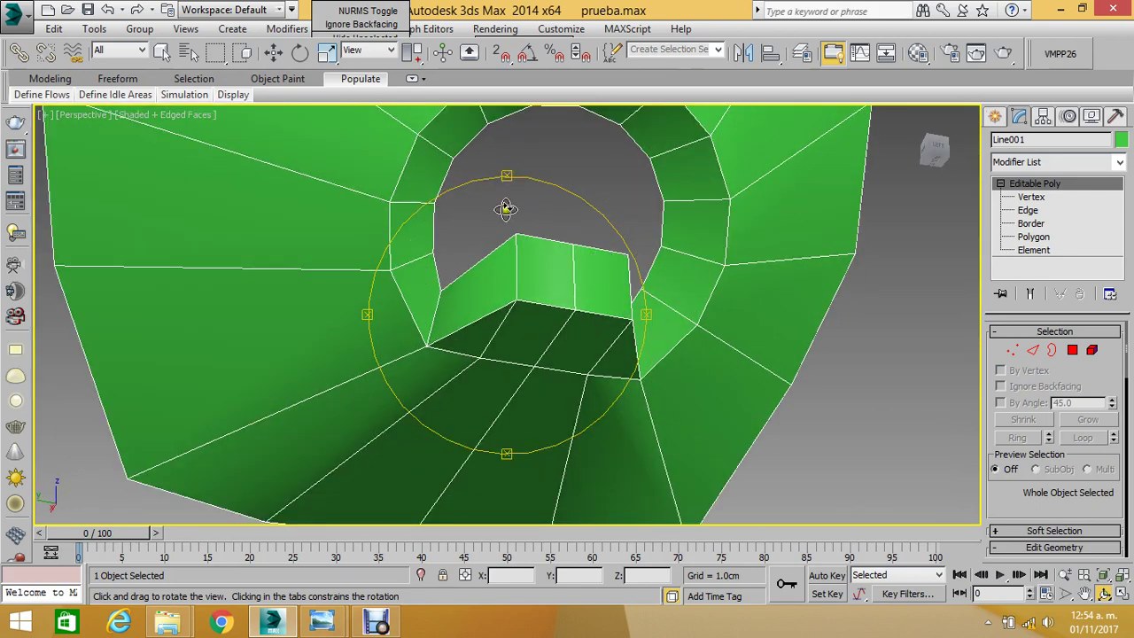
{"action": "mouse_move", "coordinate": [506, 208]}
{"action": "left_mouse_down"}
{"action": "mouse_move", "coordinate": [506, 253]}
{"action": "mouse_move", "coordinate": [434, 323]}
{"action": "left_mouse_up"}
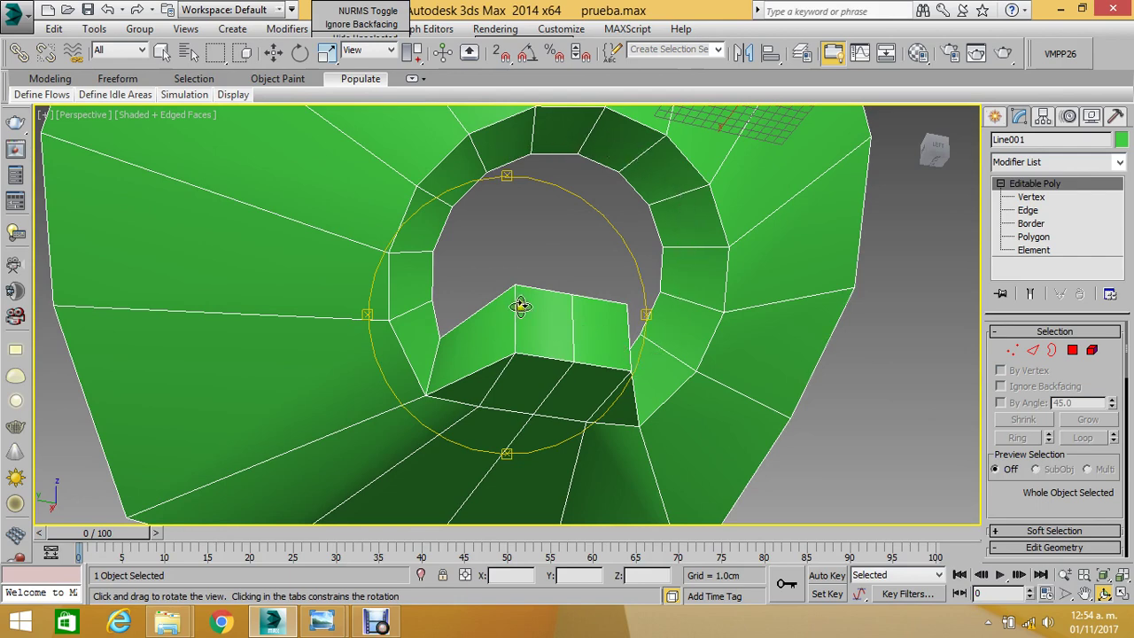
{"action": "mouse_move", "coordinate": [521, 306]}
{"action": "left_mouse_down"}
{"action": "mouse_move", "coordinate": [552, 236]}
{"action": "mouse_move", "coordinate": [632, 272]}
{"action": "mouse_move", "coordinate": [729, 342]}
{"action": "mouse_move", "coordinate": [789, 324]}
{"action": "mouse_move", "coordinate": [573, 316]}
{"action": "mouse_move", "coordinate": [597, 304]}
{"action": "left_mouse_up"}
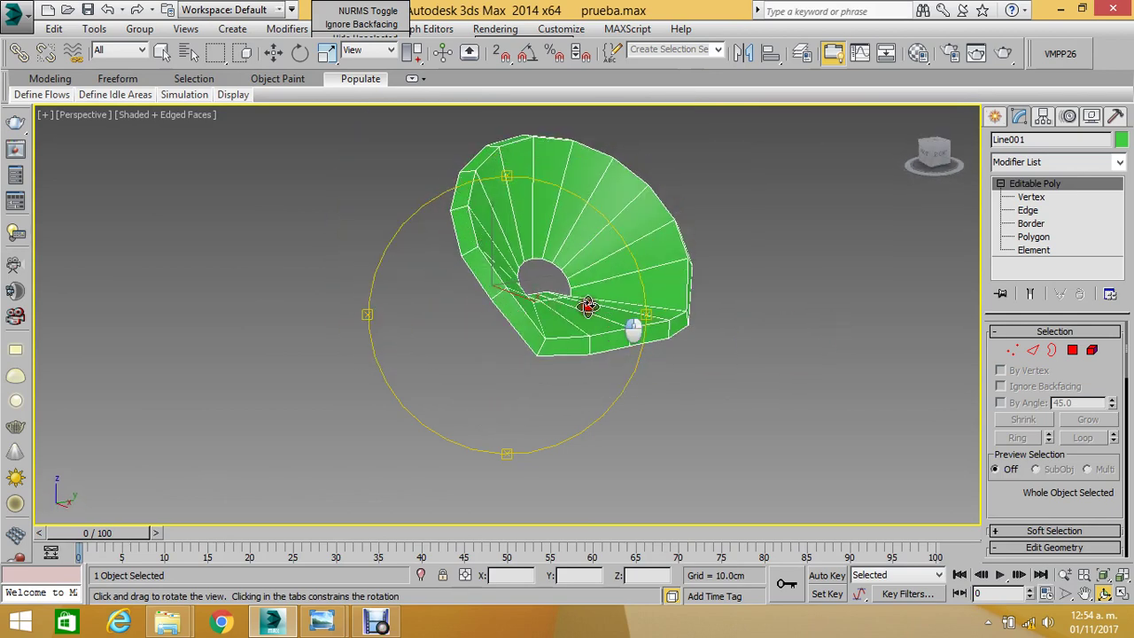
{"action": "left_click_drag", "start_coordinate": [590, 306], "coordinate": [473, 310]}
{"action": "scroll", "coordinate": [473, 278], "scroll_direction": "up", "scroll_amount": 3}
{"action": "scroll", "coordinate": [590, 259], "scroll_direction": "up", "scroll_amount": 3}
{"action": "mouse_move", "coordinate": [589, 260]}
{"action": "left_mouse_down"}
{"action": "mouse_move", "coordinate": [688, 268]}
{"action": "mouse_move", "coordinate": [671, 266]}
{"action": "left_mouse_up"}
{"action": "left_click", "coordinate": [273, 51]}
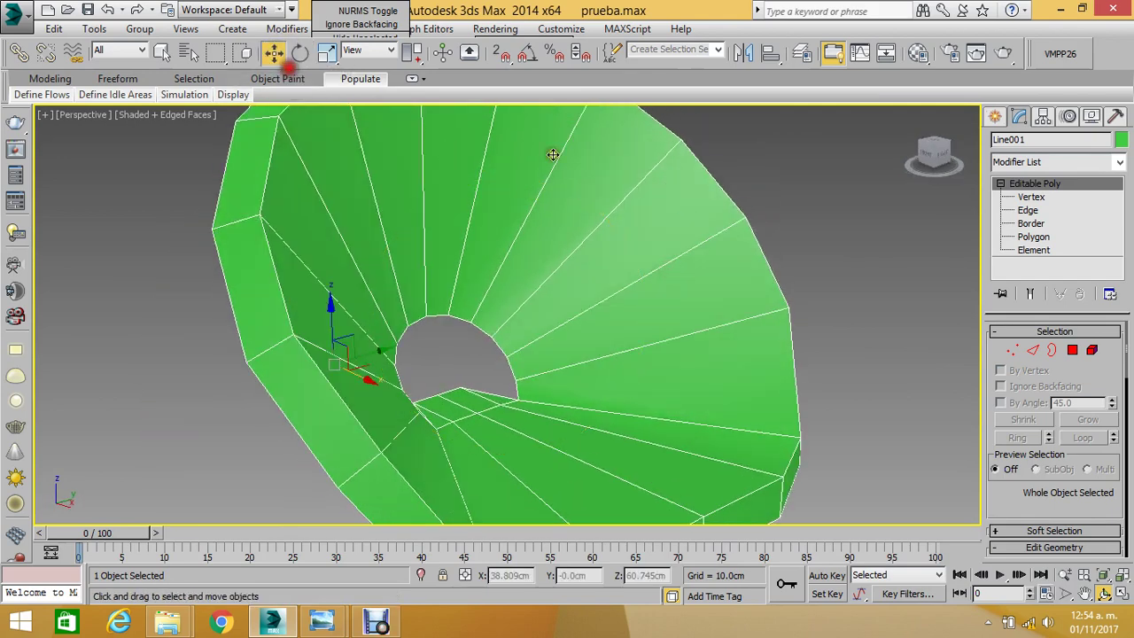
- In Edge mode, select one radial edge and expand it to its full ring
{"action": "left_click", "coordinate": [1023, 210]}
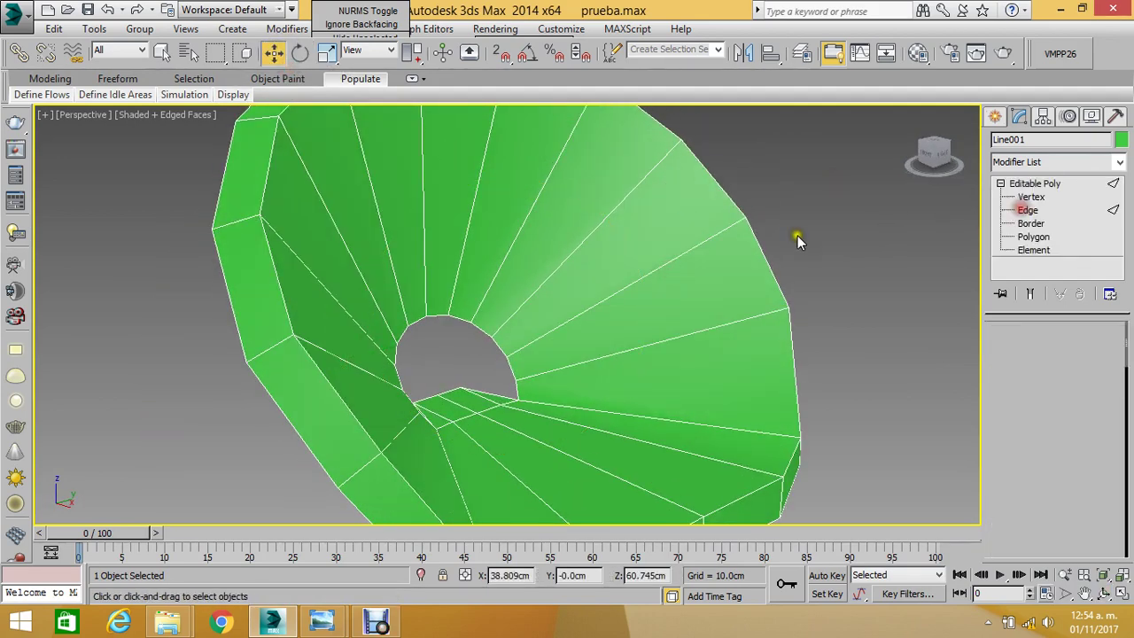
{"action": "left_click", "coordinate": [695, 244]}
{"action": "scroll", "coordinate": [587, 235], "scroll_direction": "down", "scroll_amount": 4}
{"action": "scroll", "coordinate": [612, 239], "scroll_direction": "up", "scroll_amount": 2}
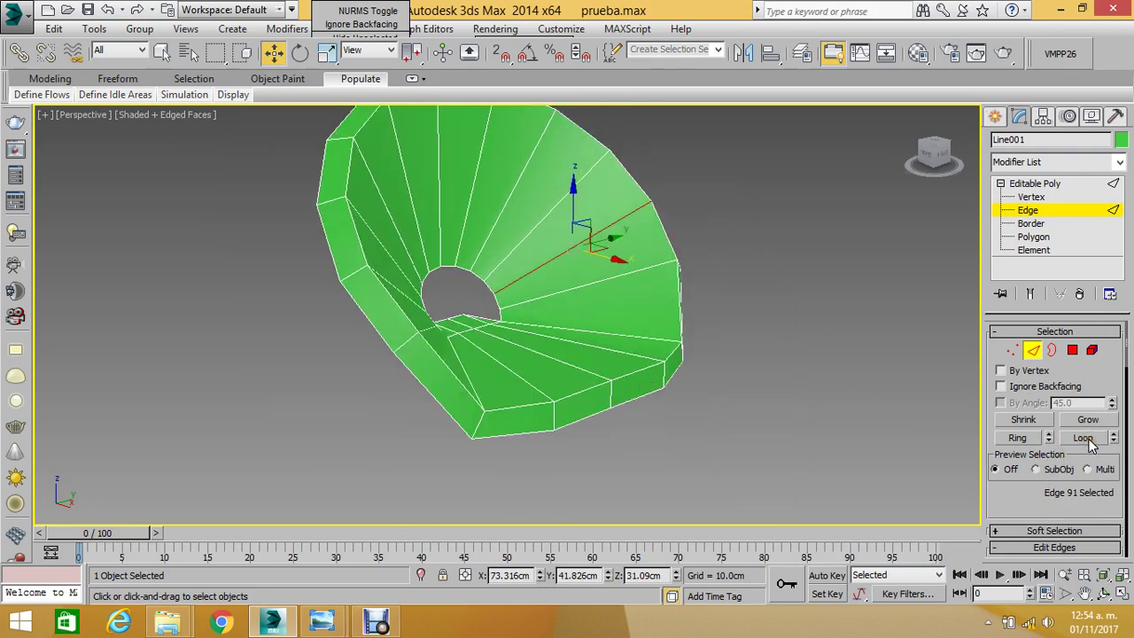
{"action": "left_click", "coordinate": [1084, 438]}
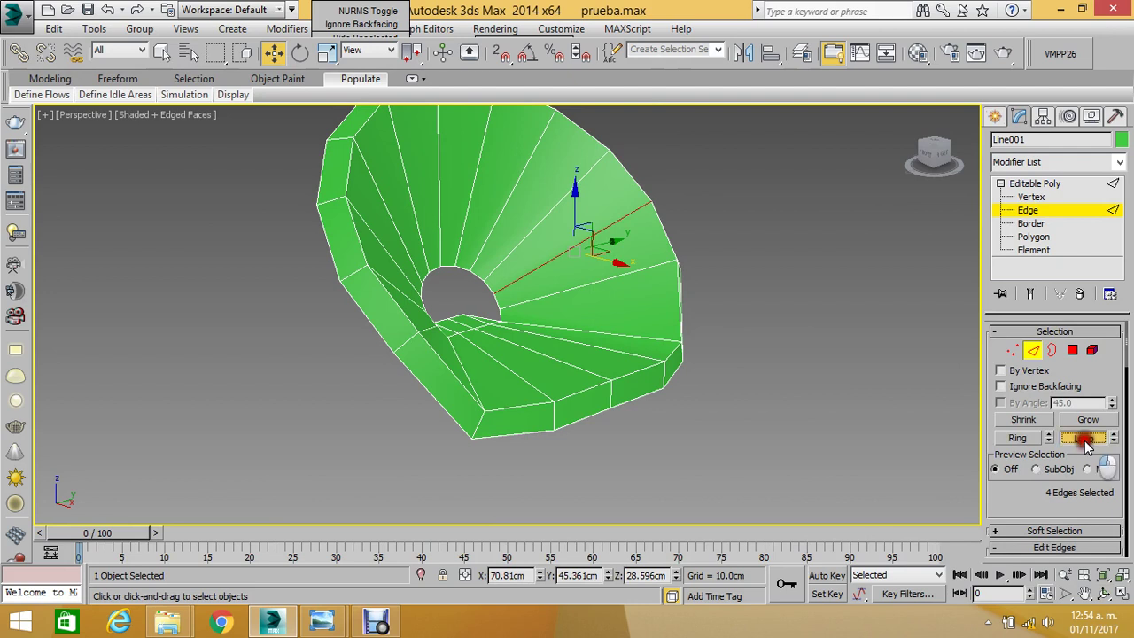
{"action": "left_click", "coordinate": [875, 393]}
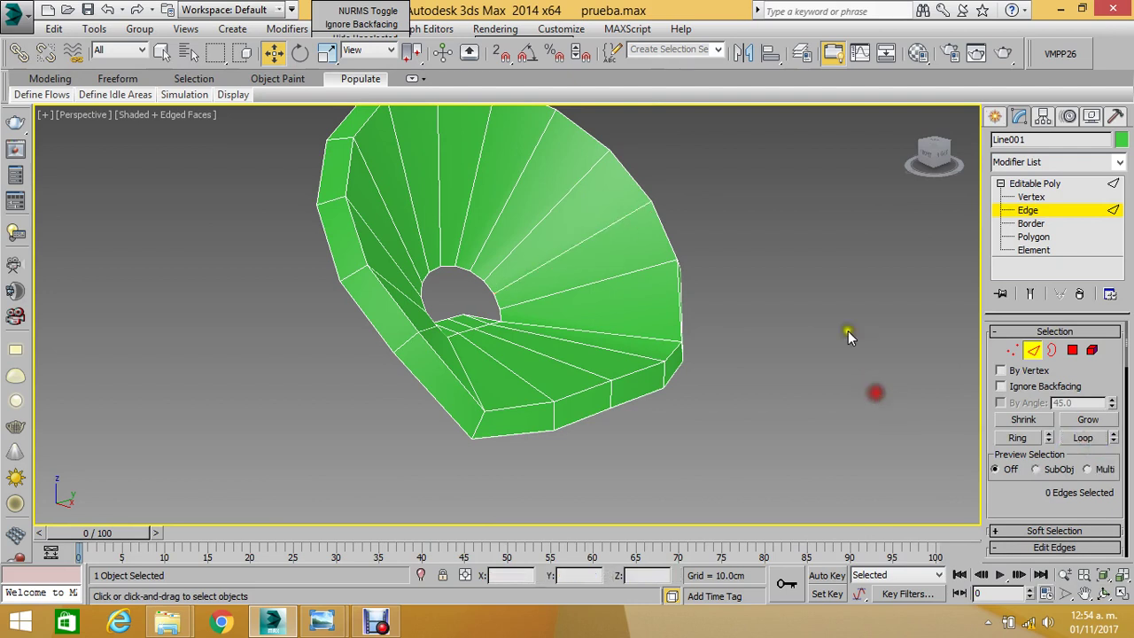
{"action": "left_click", "coordinate": [593, 244]}
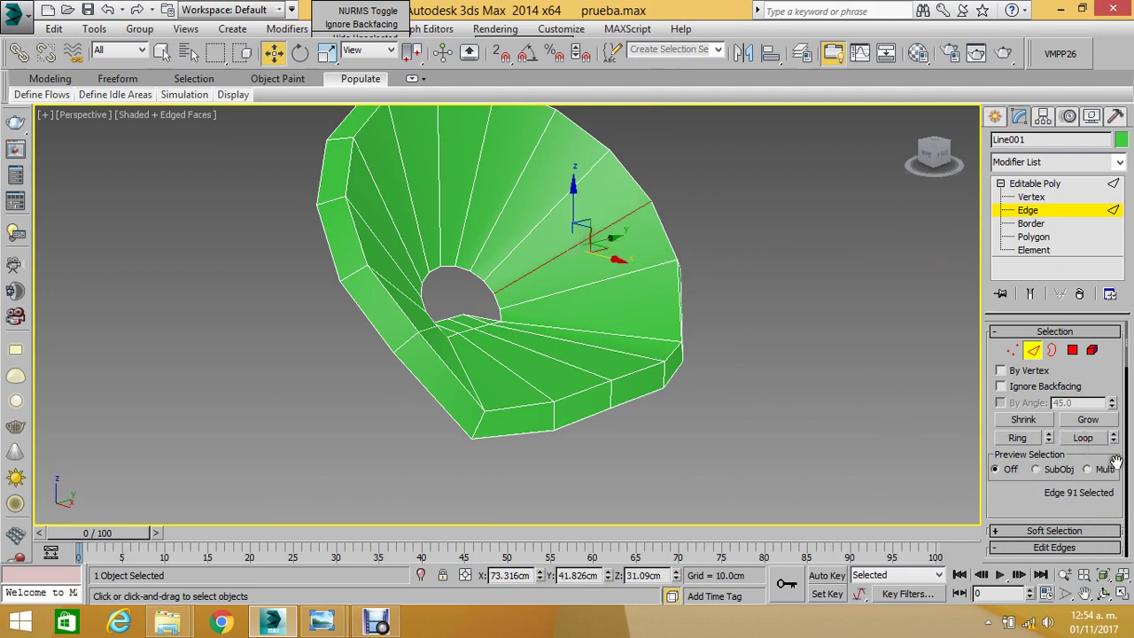
{"action": "left_click", "coordinate": [1019, 438]}
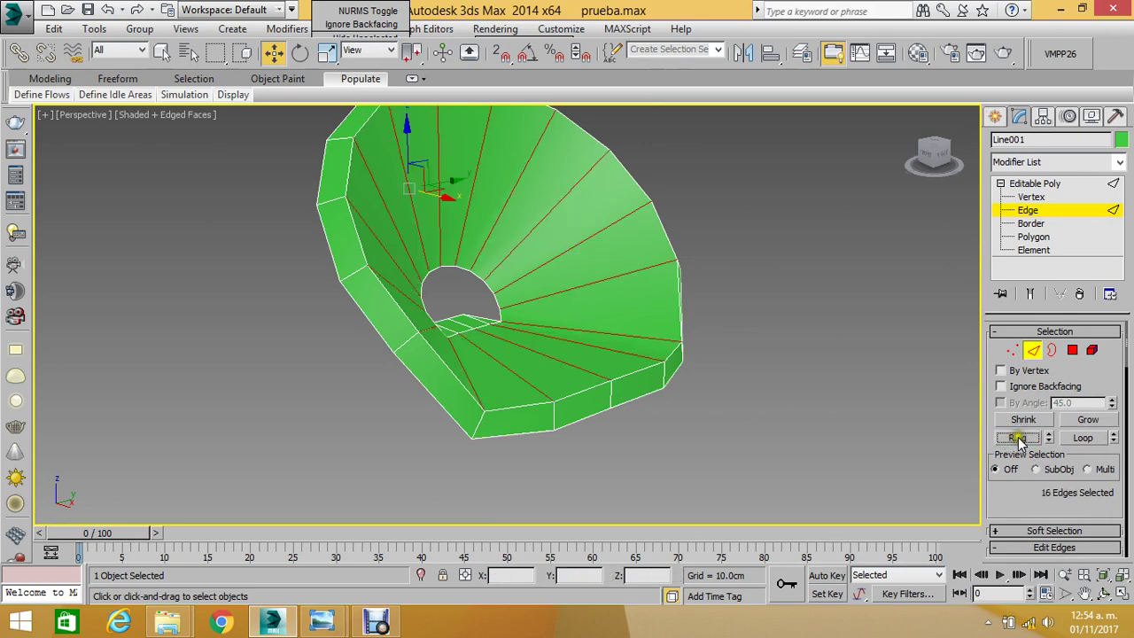
- Connect the ring with 2 segments and Pinch 70 to add two new edge loops
{"action": "middle_click_drag", "start_coordinate": [689, 334], "coordinate": [606, 339]}
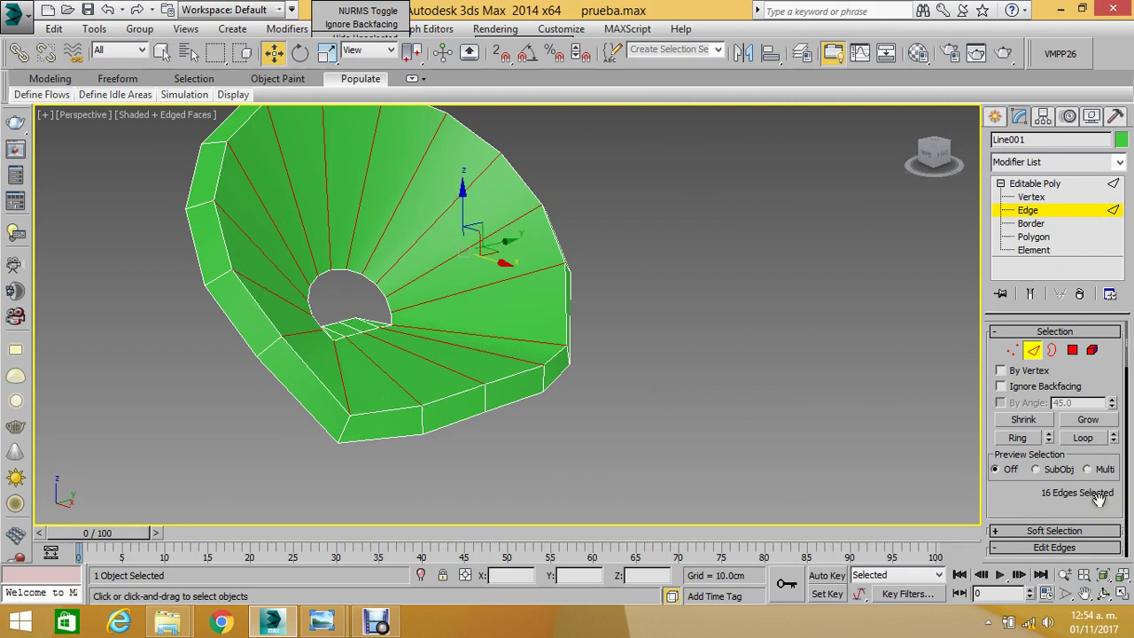
{"action": "left_click_drag", "start_coordinate": [1018, 512], "coordinate": [1007, 354]}
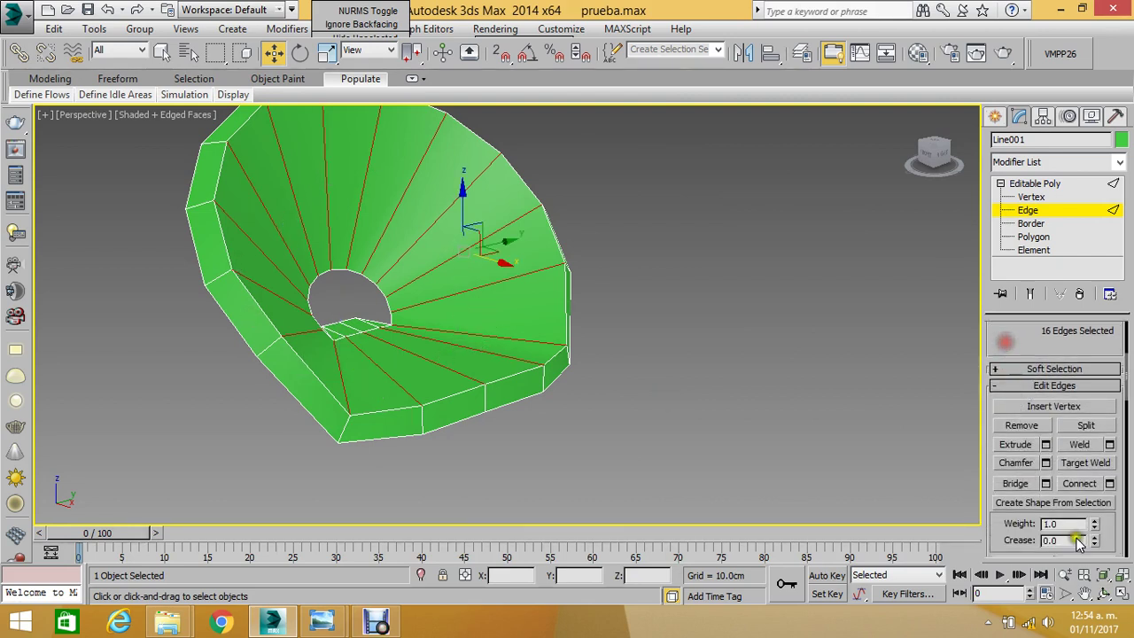
{"action": "left_click", "coordinate": [1111, 485]}
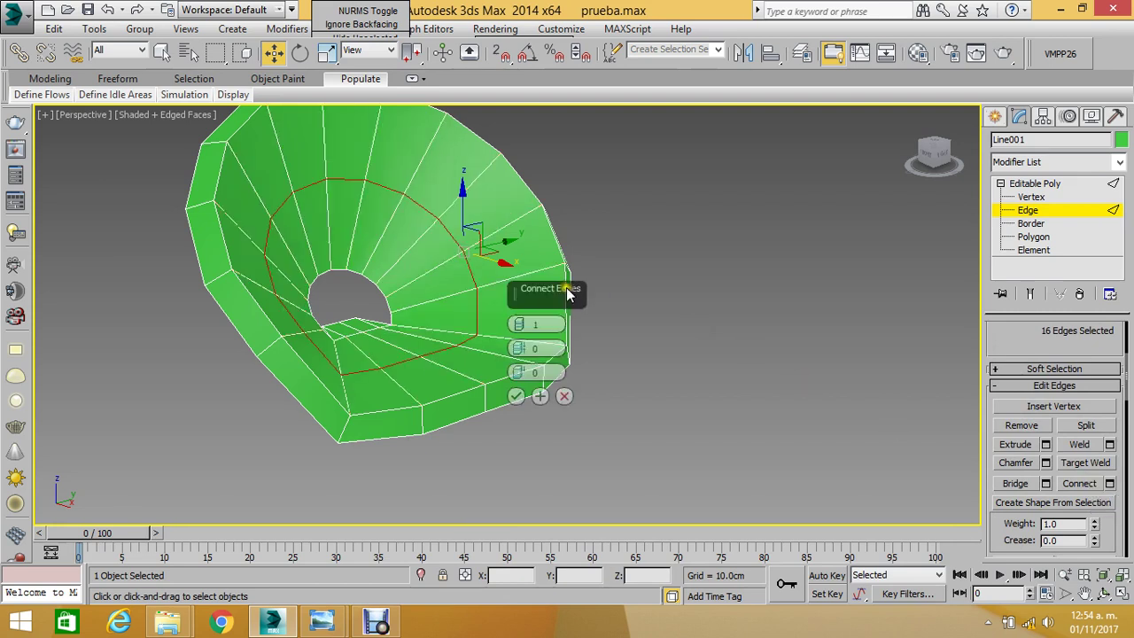
{"action": "left_click_drag", "start_coordinate": [567, 294], "coordinate": [755, 199]}
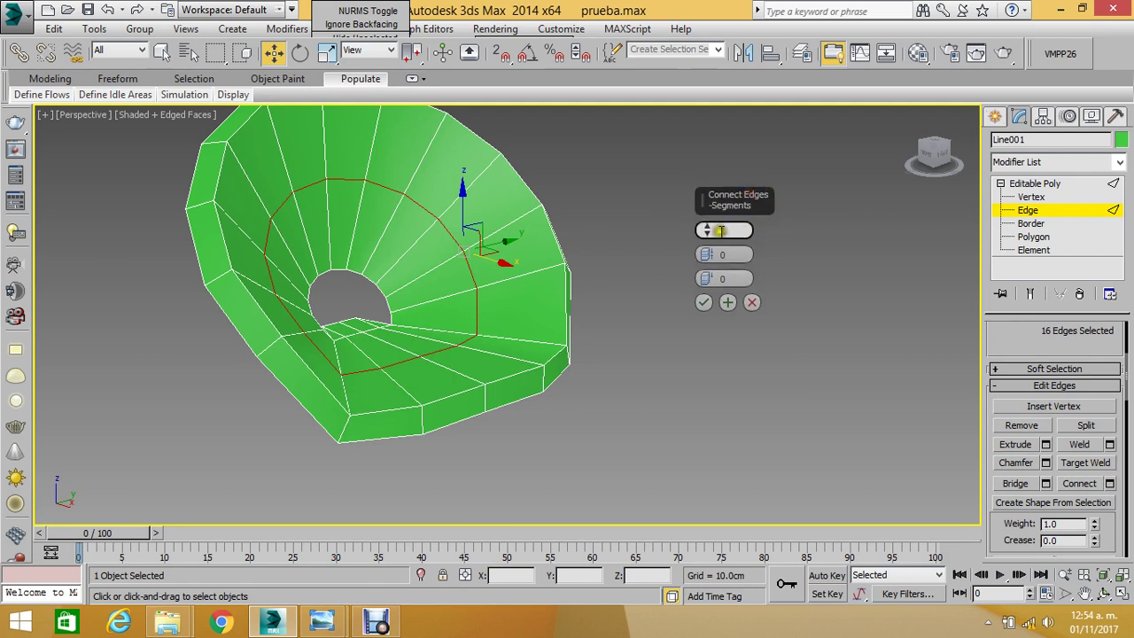
{"action": "left_click", "coordinate": [708, 229]}
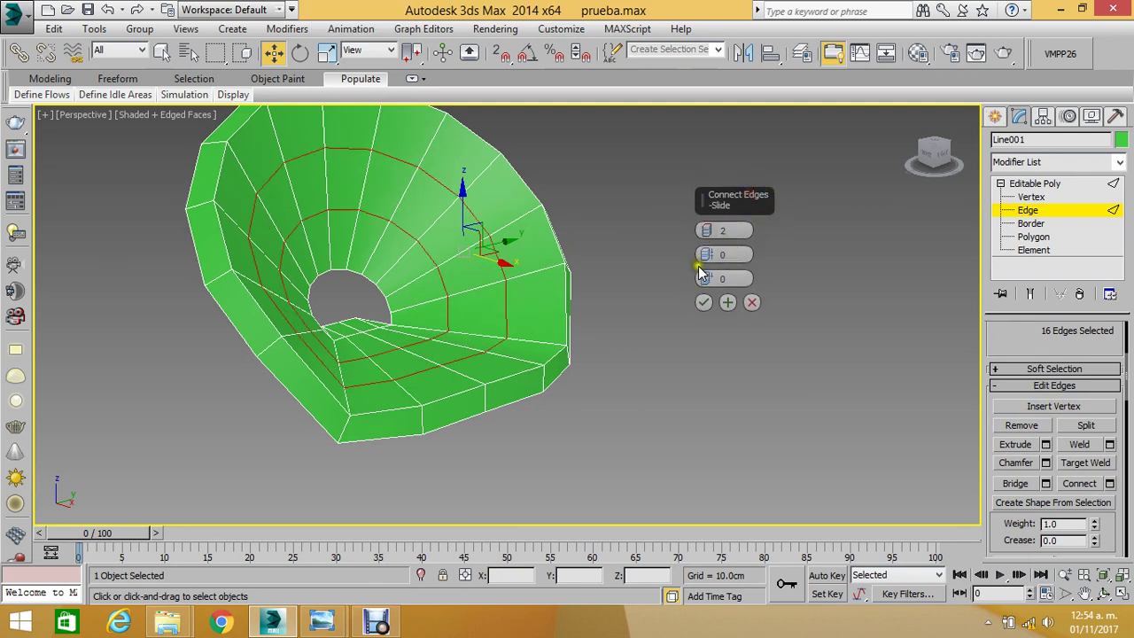
{"action": "mouse_move", "coordinate": [709, 255]}
{"action": "left_mouse_down"}
{"action": "mouse_move", "coordinate": [736, 43]}
{"action": "mouse_move", "coordinate": [724, 14]}
{"action": "mouse_move", "coordinate": [725, 35]}
{"action": "left_mouse_up"}
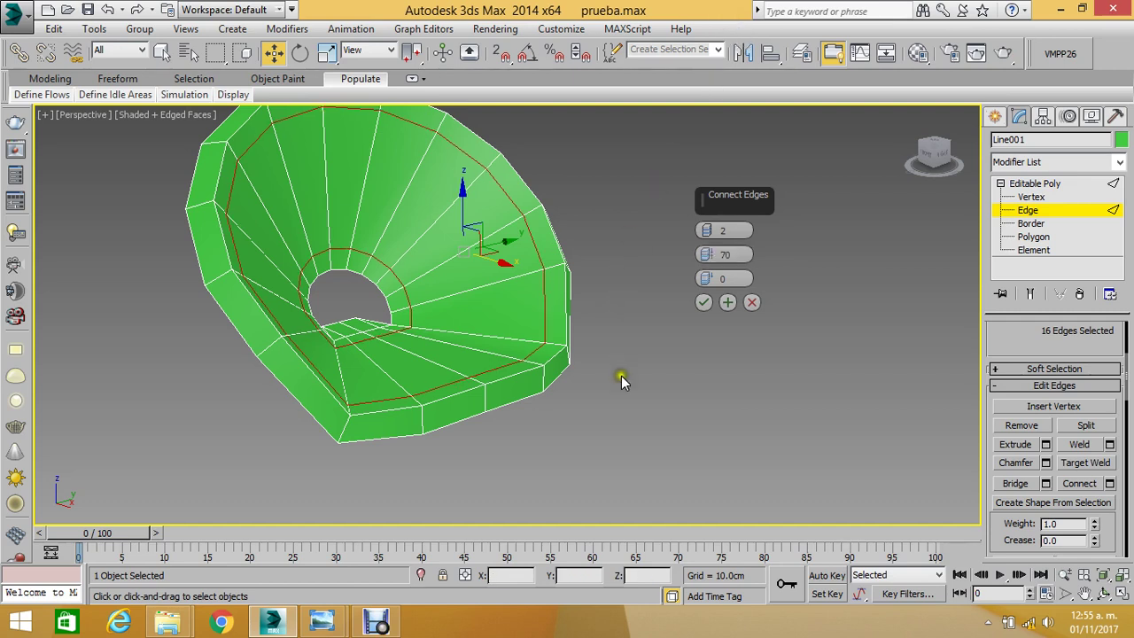
{"action": "left_click", "coordinate": [703, 304]}
- Deselect the edges and orbit to see the shell's outer sloping wall in profile
{"action": "left_click", "coordinate": [671, 398]}
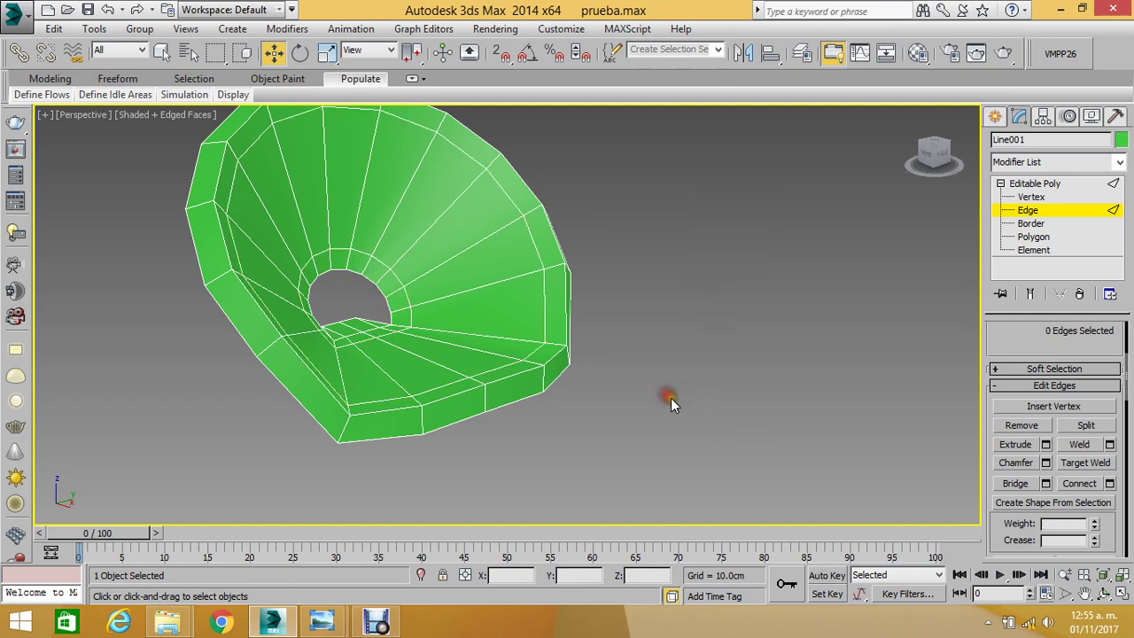
{"action": "left_click", "coordinate": [1103, 593]}
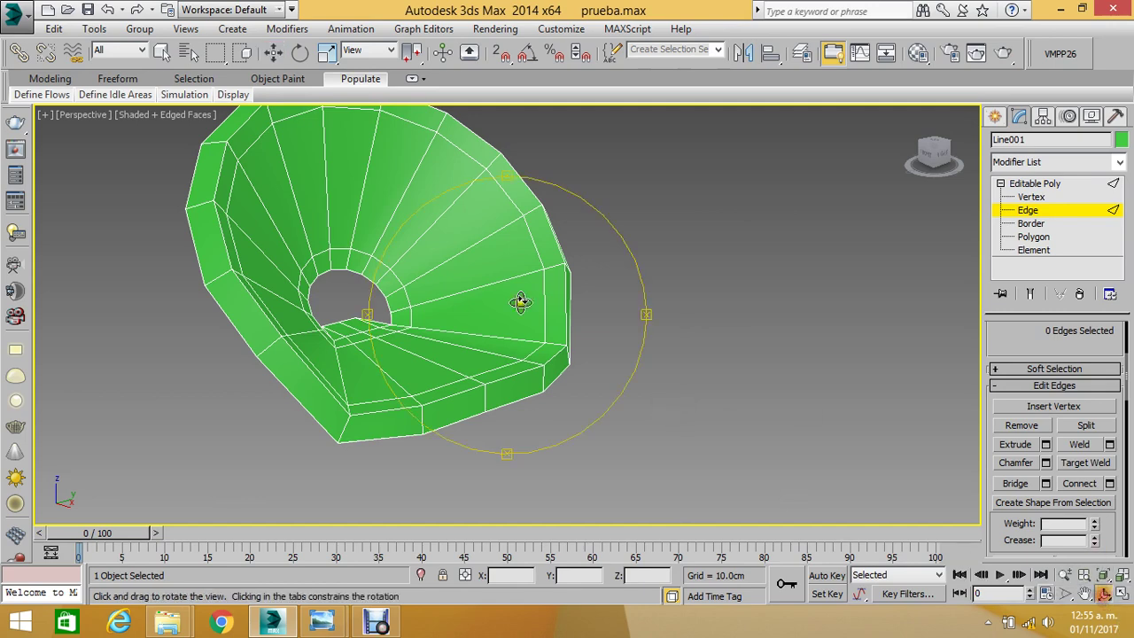
{"action": "mouse_move", "coordinate": [519, 301]}
{"action": "left_mouse_down"}
{"action": "mouse_move", "coordinate": [371, 257]}
{"action": "mouse_move", "coordinate": [419, 262]}
{"action": "left_mouse_up"}
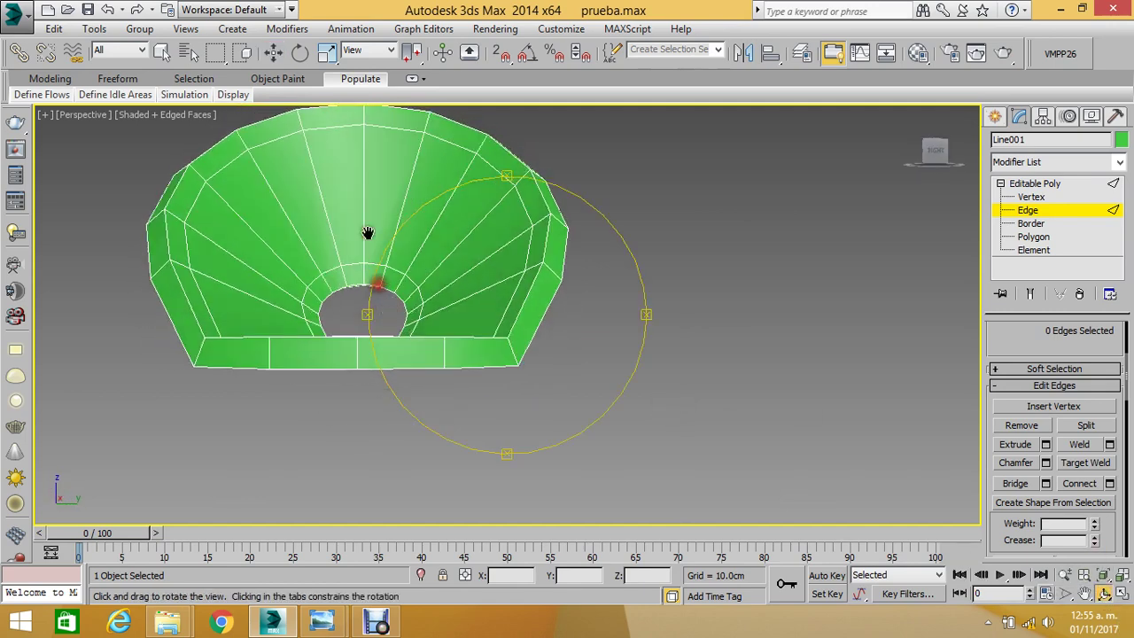
{"action": "mouse_move", "coordinate": [395, 224]}
{"action": "left_mouse_down"}
{"action": "mouse_move", "coordinate": [550, 254]}
{"action": "mouse_move", "coordinate": [747, 265]}
{"action": "mouse_move", "coordinate": [698, 305]}
{"action": "mouse_move", "coordinate": [650, 271]}
{"action": "left_mouse_up"}
{"action": "left_click", "coordinate": [273, 52]}
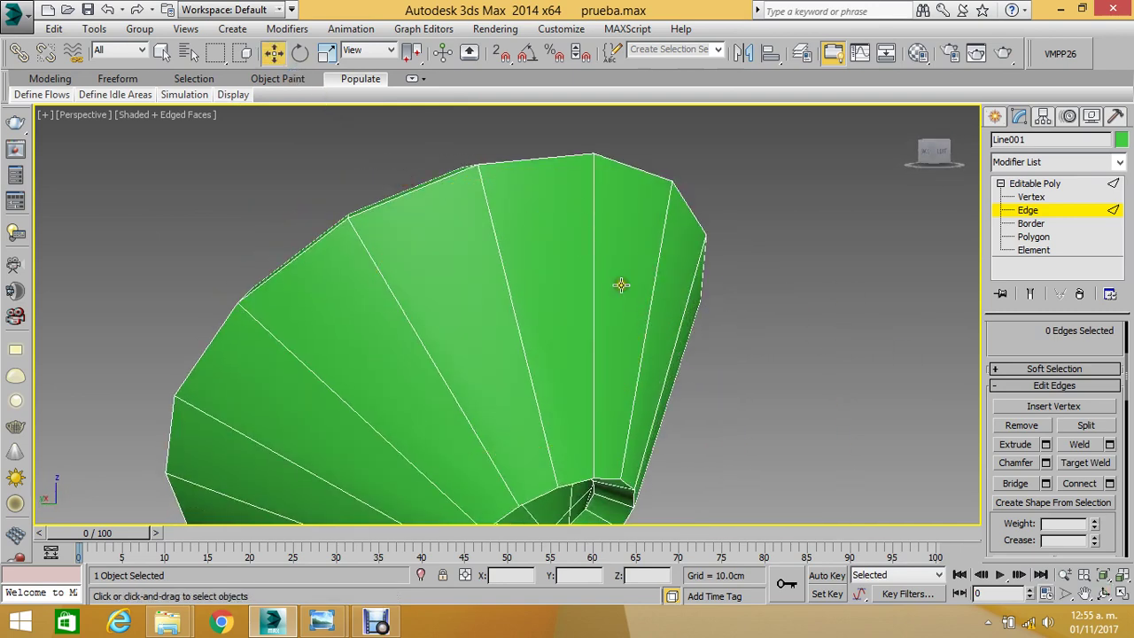
- Ring an outer-wall edge and Connect it with 2 segments, Pinch 70, Slide 0
{"action": "left_click", "coordinate": [594, 277]}
{"action": "scroll", "coordinate": [815, 301], "scroll_direction": "down", "scroll_amount": 2}
{"action": "scroll", "coordinate": [804, 273], "scroll_direction": "down", "scroll_amount": 2}
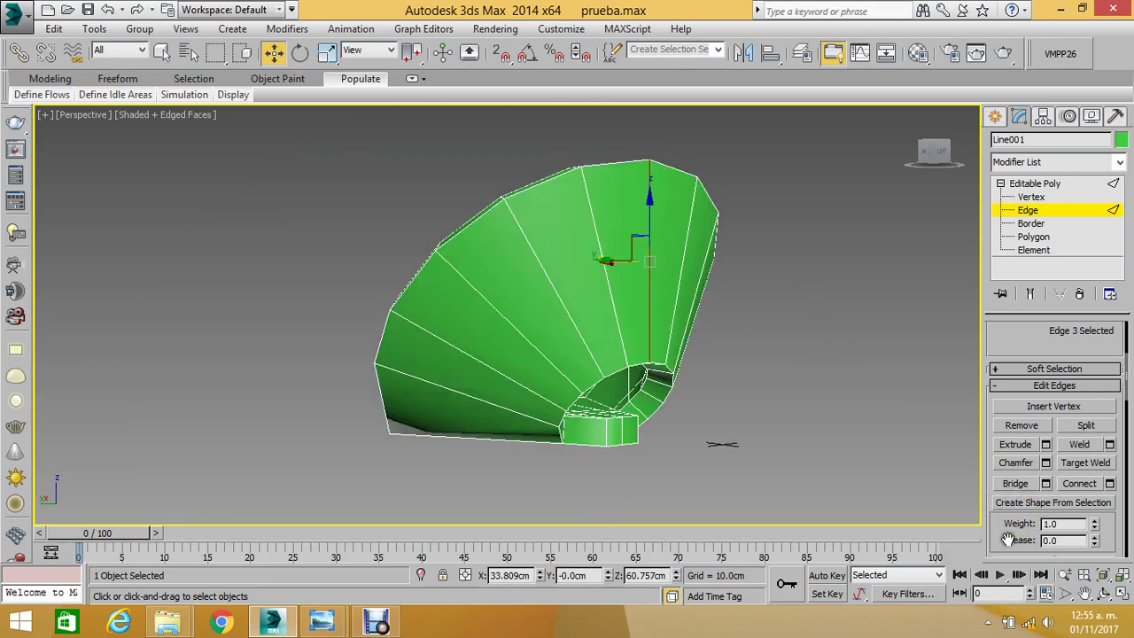
{"action": "mouse_move", "coordinate": [1007, 539]}
{"action": "left_mouse_down"}
{"action": "mouse_move", "coordinate": [998, 494]}
{"action": "mouse_move", "coordinate": [1013, 539]}
{"action": "mouse_move", "coordinate": [999, 602]}
{"action": "left_mouse_up"}
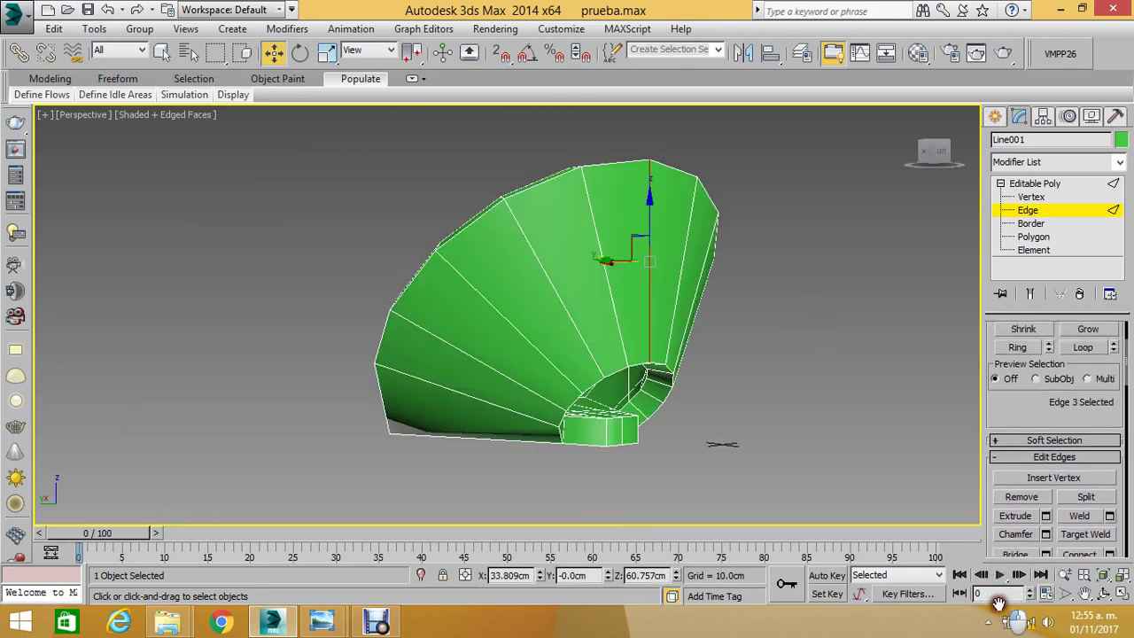
{"action": "left_click", "coordinate": [1015, 347]}
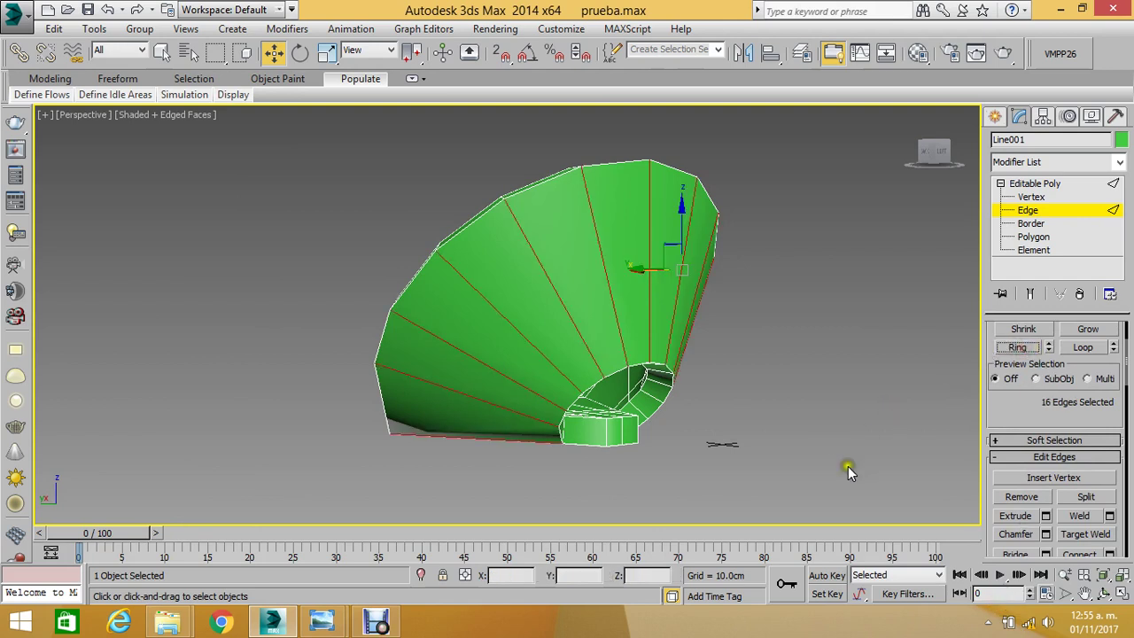
{"action": "left_click_drag", "start_coordinate": [985, 474], "coordinate": [985, 340]}
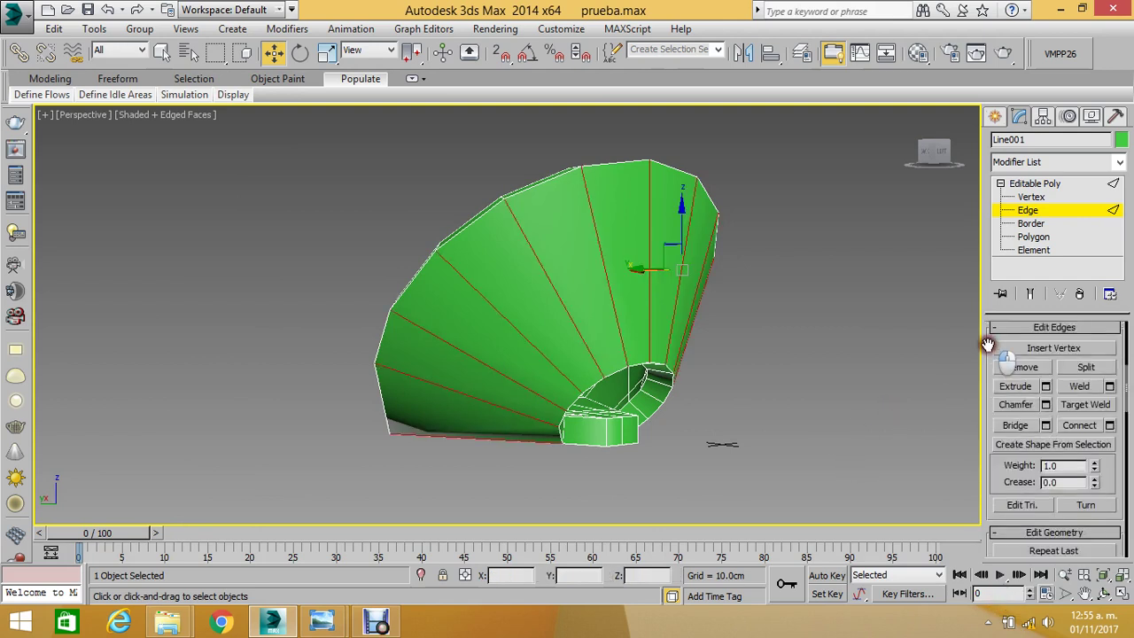
{"action": "left_click", "coordinate": [1111, 425]}
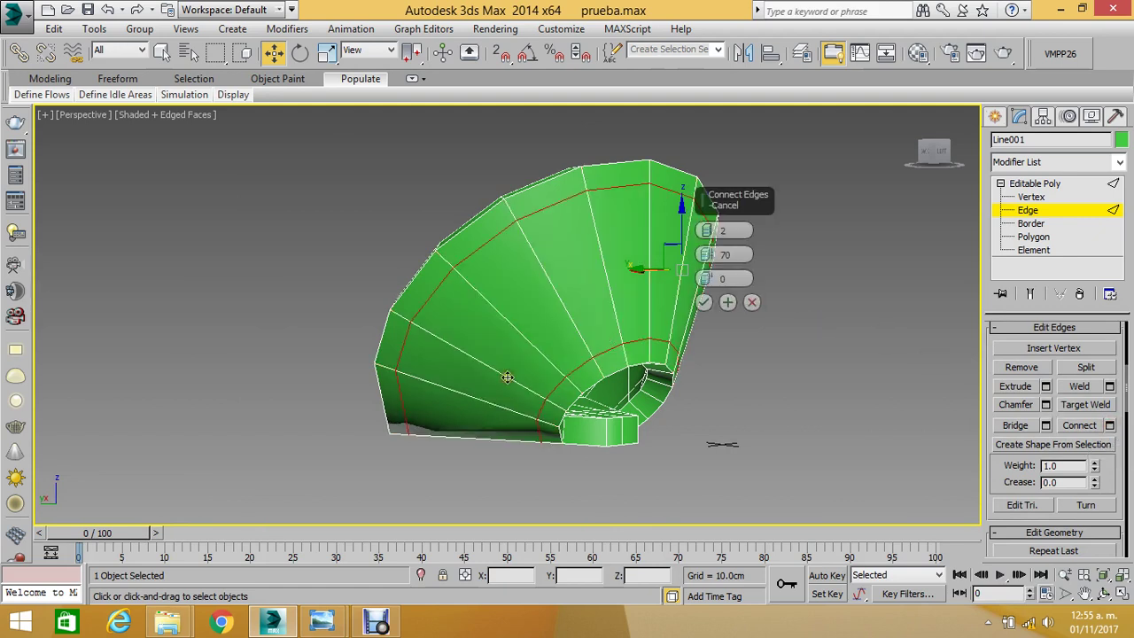
{"action": "left_click", "coordinate": [705, 303]}
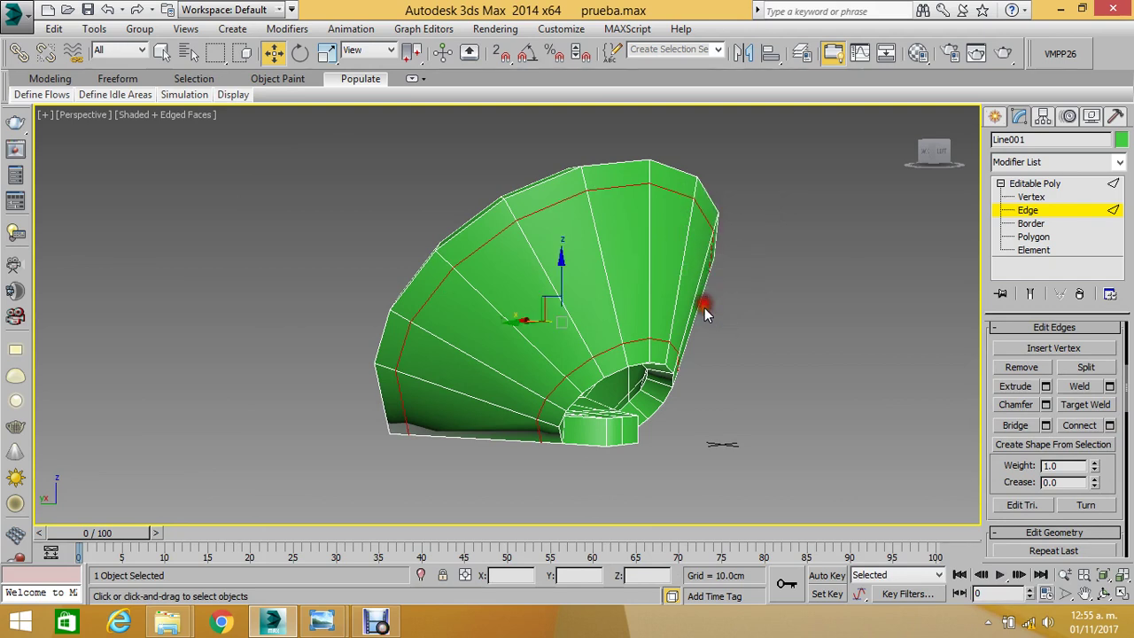
- Deselect the edges and orbit around the shell to review the new loops
{"action": "left_click", "coordinate": [753, 327]}
{"action": "left_click", "coordinate": [1104, 594]}
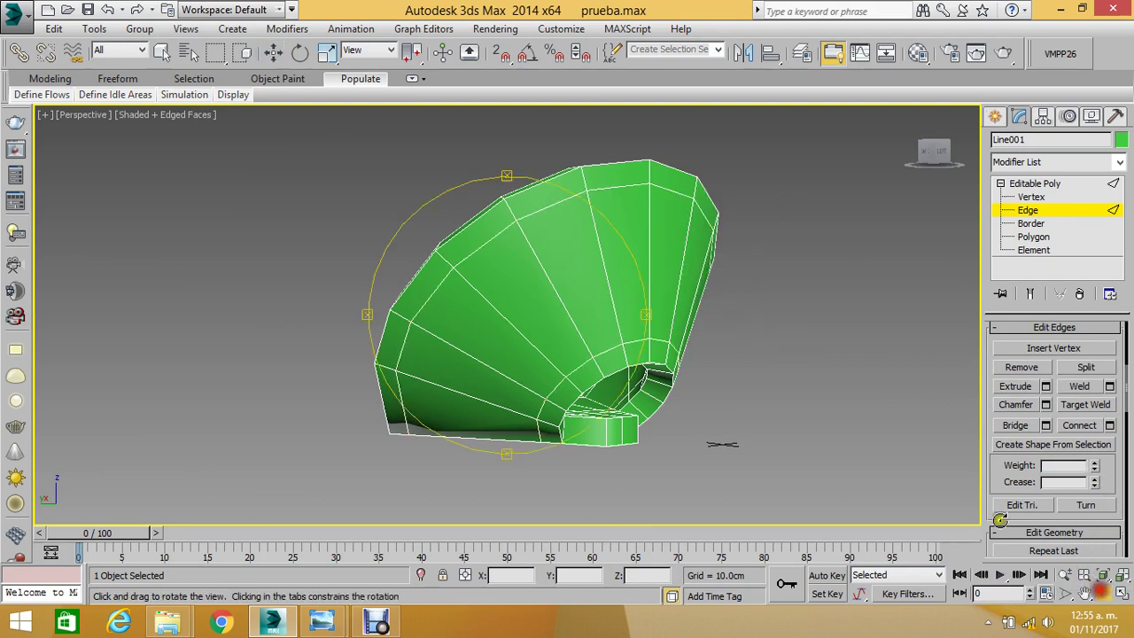
{"action": "mouse_move", "coordinate": [538, 332]}
{"action": "left_mouse_down"}
{"action": "mouse_move", "coordinate": [506, 324]}
{"action": "mouse_move", "coordinate": [561, 286]}
{"action": "mouse_move", "coordinate": [689, 284]}
{"action": "mouse_move", "coordinate": [778, 318]}
{"action": "mouse_move", "coordinate": [715, 328]}
{"action": "mouse_move", "coordinate": [633, 267]}
{"action": "mouse_move", "coordinate": [679, 264]}
{"action": "mouse_move", "coordinate": [711, 292]}
{"action": "mouse_move", "coordinate": [631, 295]}
{"action": "mouse_move", "coordinate": [679, 296]}
{"action": "mouse_move", "coordinate": [651, 274]}
{"action": "mouse_move", "coordinate": [640, 228]}
{"action": "left_mouse_up"}
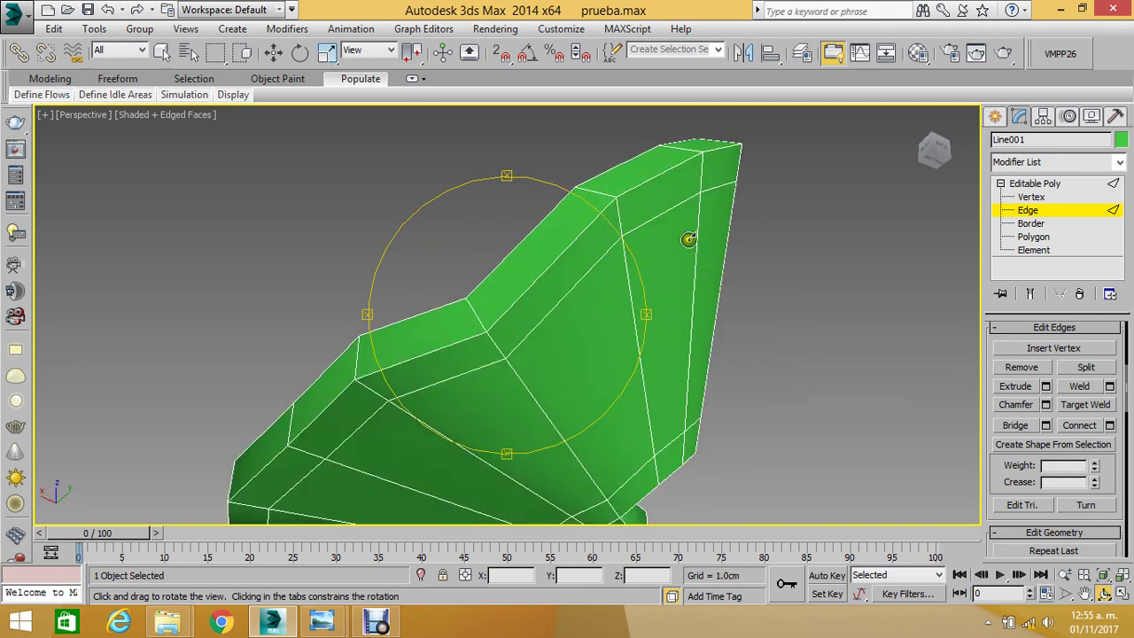
- Select an edge on the top ridge and extend it to its full 16-edge loop
{"action": "left_click", "coordinate": [273, 52]}
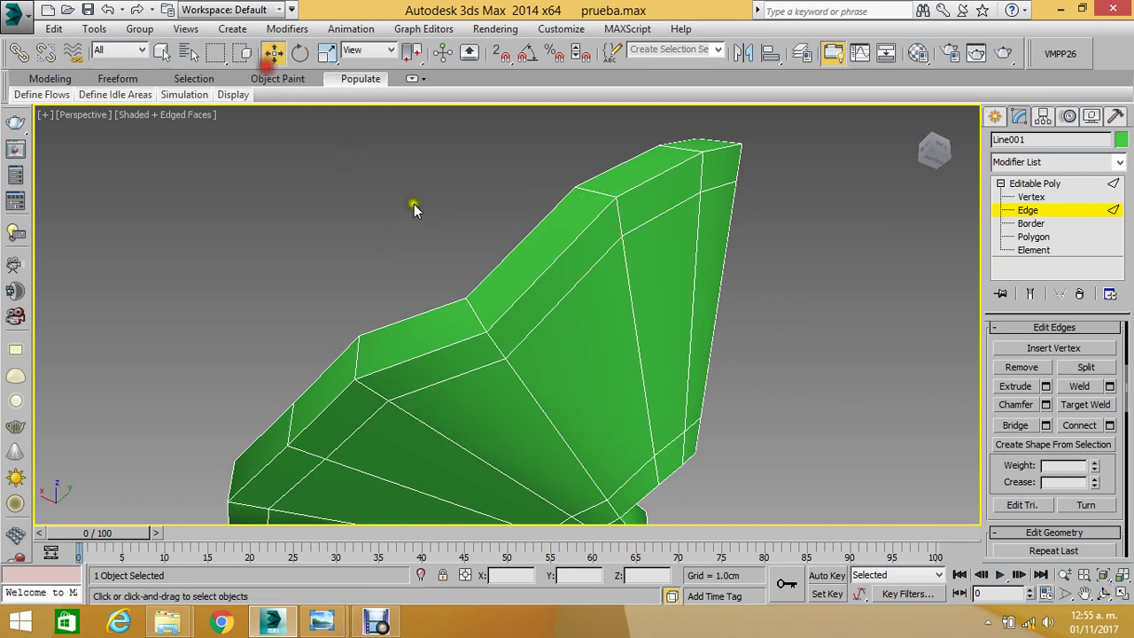
{"action": "left_click", "coordinate": [567, 250]}
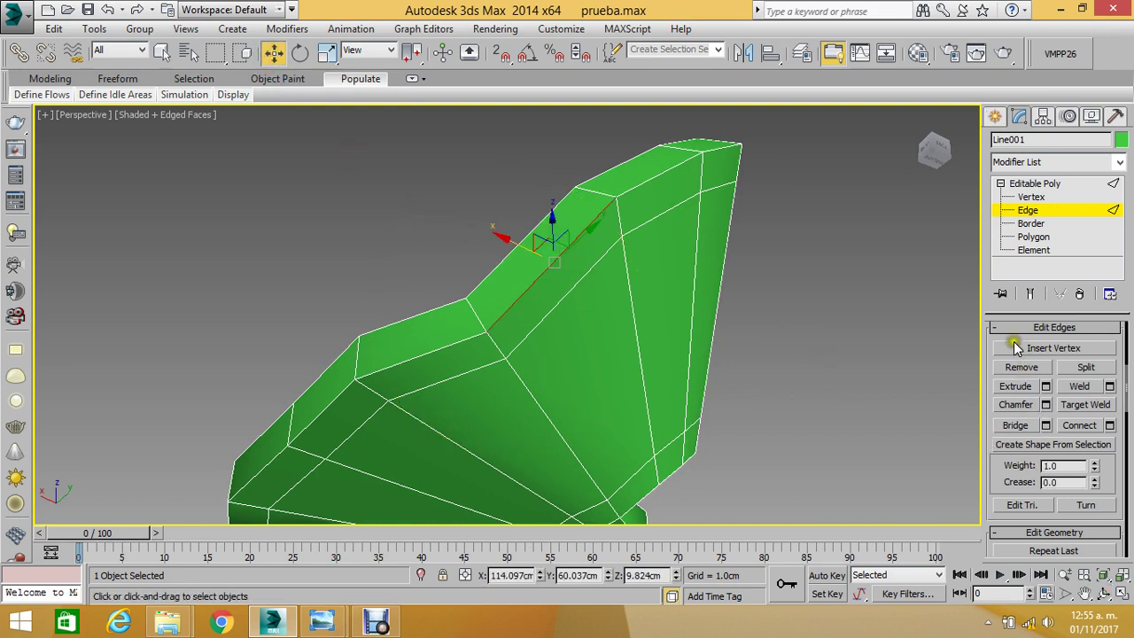
{"action": "left_click_drag", "start_coordinate": [1008, 341], "coordinate": [1009, 509]}
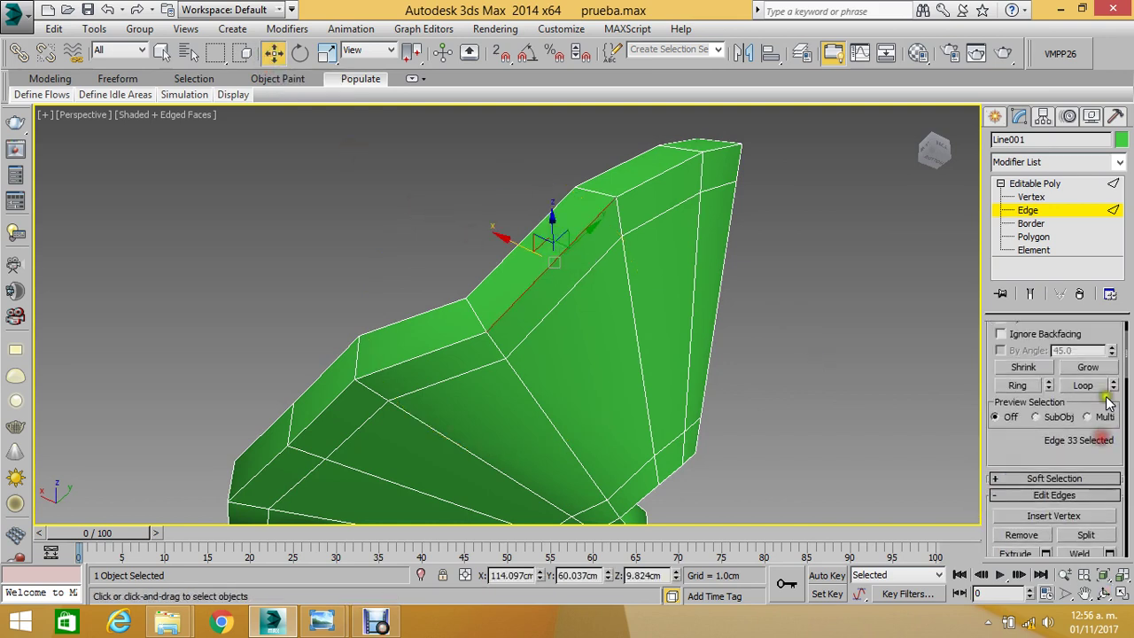
{"action": "left_click", "coordinate": [1093, 387]}
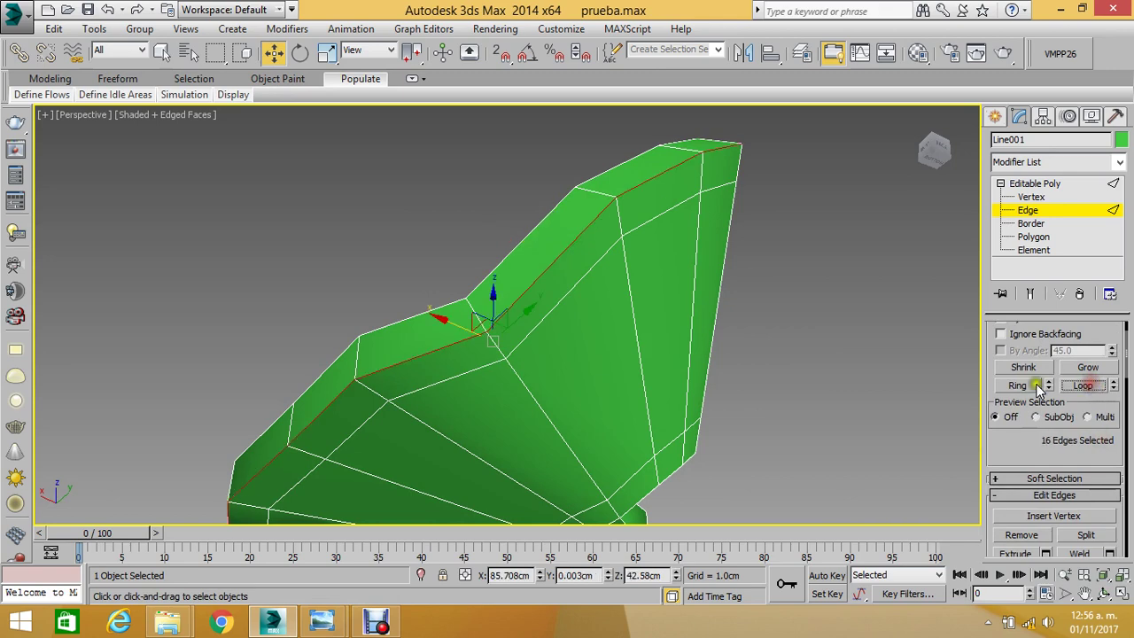
- Orbit to a clear view and Remove the selected 16 rim edges in Edit Edges
{"action": "left_click", "coordinate": [1107, 594]}
{"action": "left_click", "coordinate": [1104, 593]}
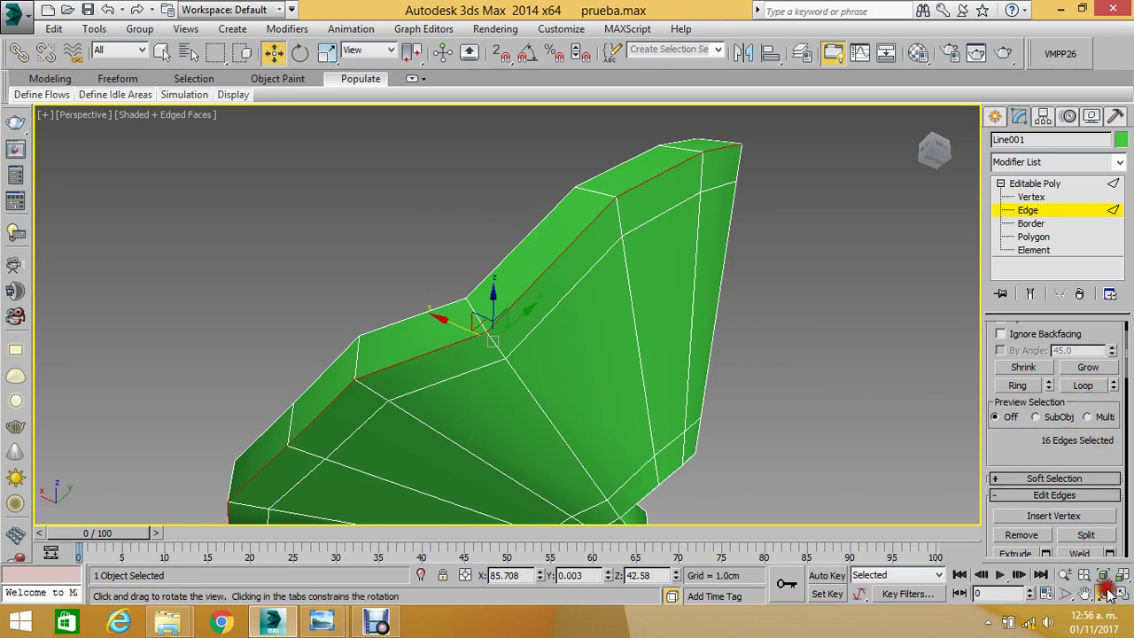
{"action": "mouse_move", "coordinate": [548, 254]}
{"action": "left_mouse_down"}
{"action": "mouse_move", "coordinate": [432, 337]}
{"action": "mouse_move", "coordinate": [331, 381]}
{"action": "mouse_move", "coordinate": [218, 337]}
{"action": "mouse_move", "coordinate": [136, 280]}
{"action": "left_mouse_up"}
{"action": "mouse_move", "coordinate": [408, 319]}
{"action": "left_mouse_down"}
{"action": "mouse_move", "coordinate": [446, 340]}
{"action": "mouse_move", "coordinate": [426, 339]}
{"action": "mouse_move", "coordinate": [410, 323]}
{"action": "mouse_move", "coordinate": [456, 313]}
{"action": "mouse_move", "coordinate": [544, 336]}
{"action": "mouse_move", "coordinate": [530, 374]}
{"action": "left_mouse_up"}
{"action": "scroll", "coordinate": [455, 313], "scroll_direction": "down", "scroll_amount": 5}
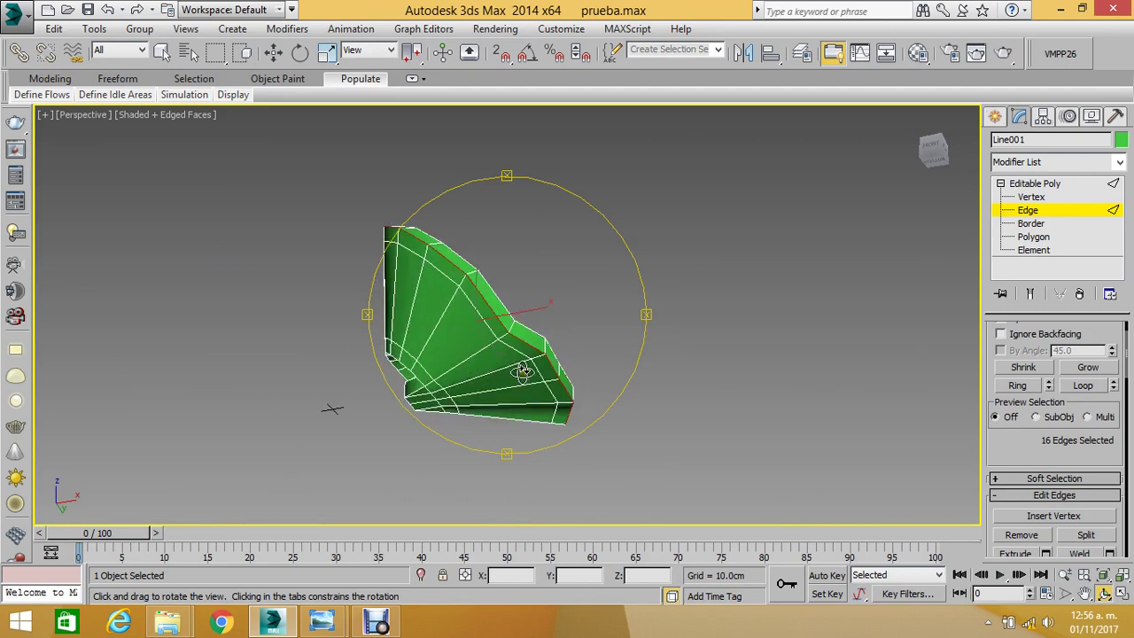
{"action": "scroll", "coordinate": [533, 380], "scroll_direction": "up", "scroll_amount": 5}
{"action": "left_click_drag", "start_coordinate": [1018, 446], "coordinate": [1018, 364]}
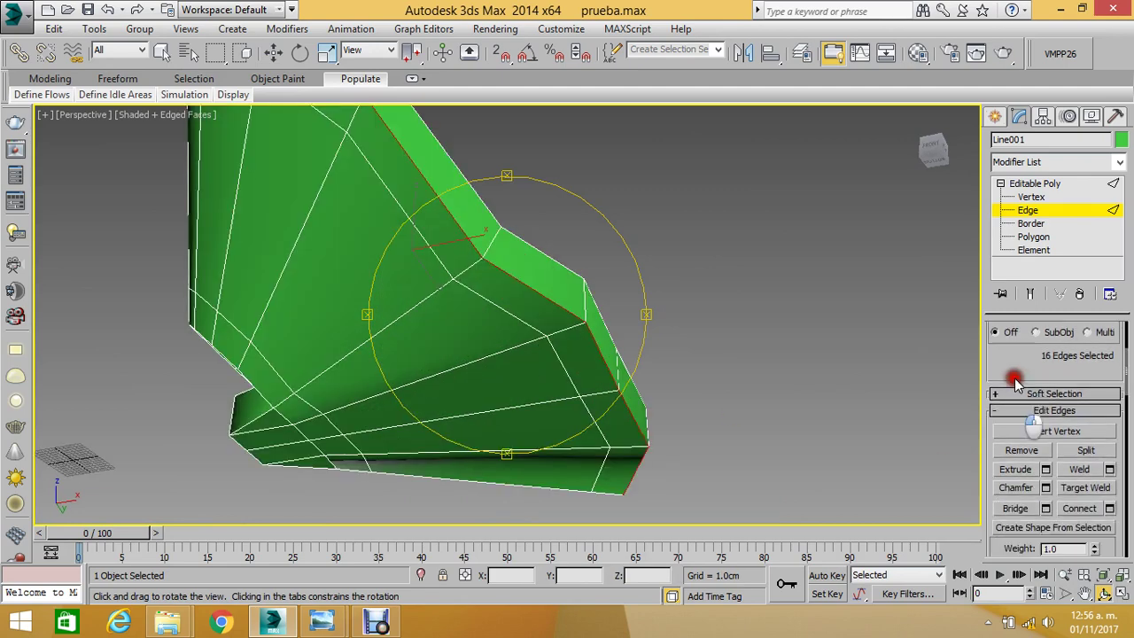
{"action": "left_click", "coordinate": [1022, 451]}
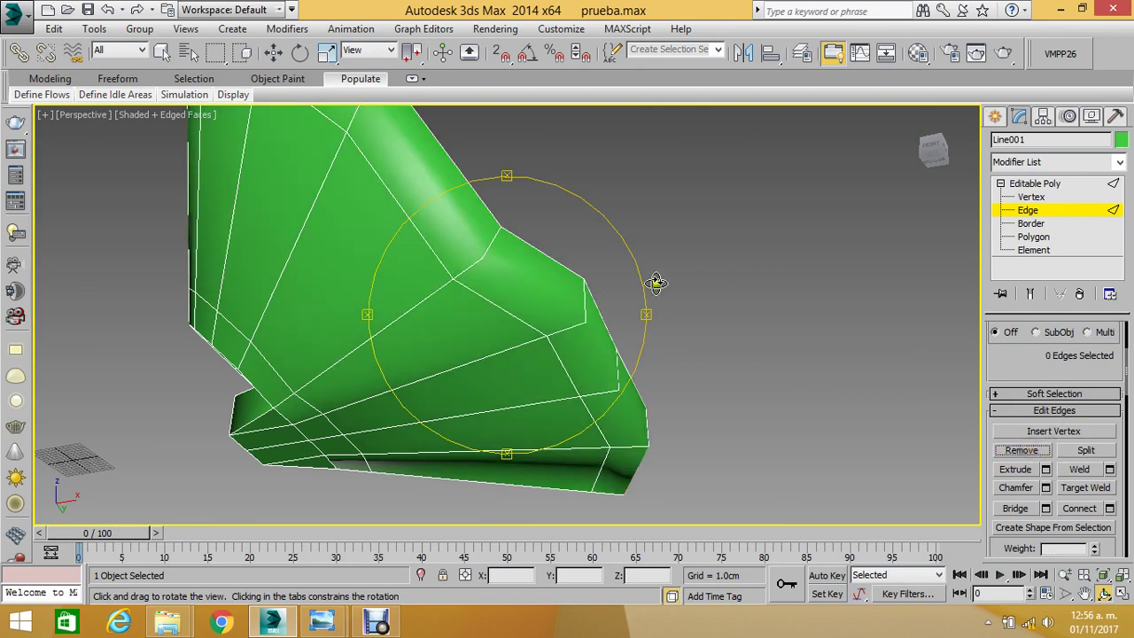
{"action": "mouse_move", "coordinate": [526, 257]}
{"action": "middle_mouse_down", "text": "alt"}
{"action": "mouse_move", "coordinate": [452, 209]}
{"action": "mouse_move", "coordinate": [458, 243]}
{"action": "mouse_move", "coordinate": [398, 265]}
{"action": "mouse_move", "coordinate": [405, 207]}
{"action": "mouse_move", "coordinate": [476, 339]}
{"action": "mouse_move", "coordinate": [469, 261]}
{"action": "mouse_move", "coordinate": [443, 274]}
{"action": "mouse_move", "coordinate": [405, 248]}
{"action": "mouse_move", "coordinate": [469, 214]}
{"action": "middle_mouse_up", "text": "alt"}
- Clear the inner-rim edge selection and switch the shell to Vertex sub-object level
{"action": "scroll", "coordinate": [468, 213], "scroll_direction": "up", "scroll_amount": 2}
{"action": "scroll", "coordinate": [473, 195], "scroll_direction": "up", "scroll_amount": 2}
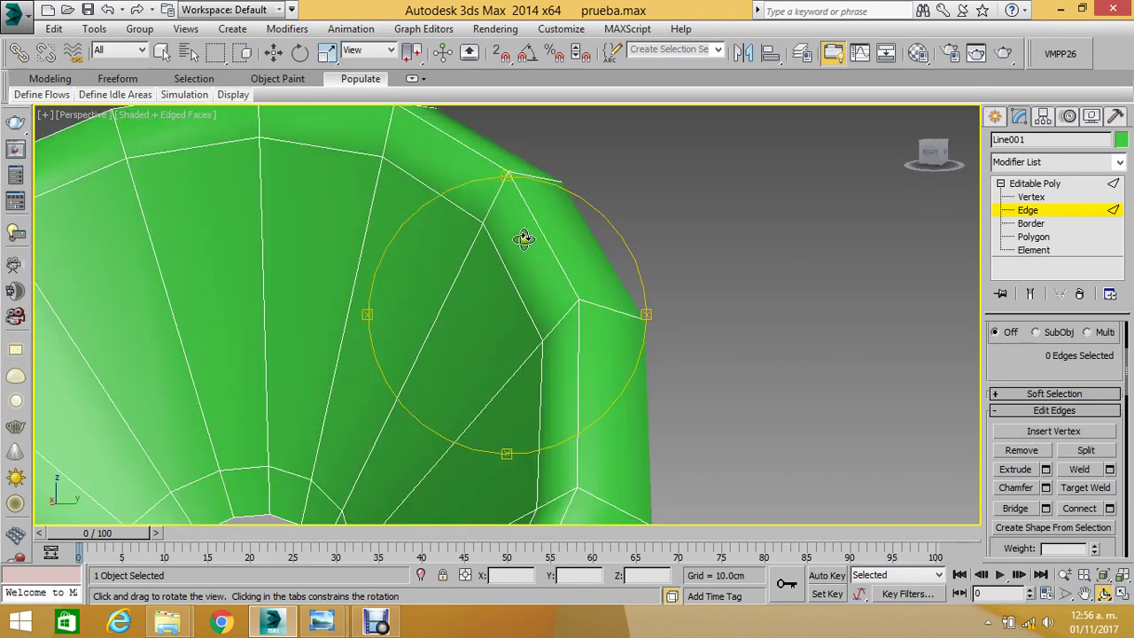
{"action": "scroll", "coordinate": [522, 236], "scroll_direction": "up", "scroll_amount": 2}
{"action": "scroll", "coordinate": [491, 246], "scroll_direction": "up", "scroll_amount": 1}
{"action": "left_click", "coordinate": [273, 53]}
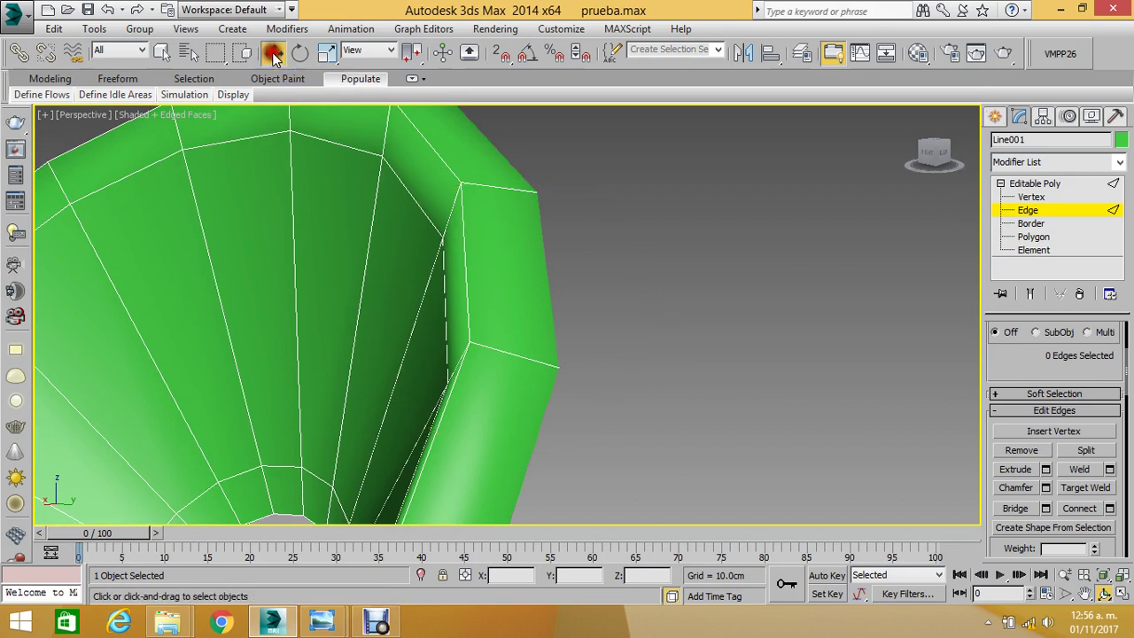
{"action": "left_click", "coordinate": [464, 226]}
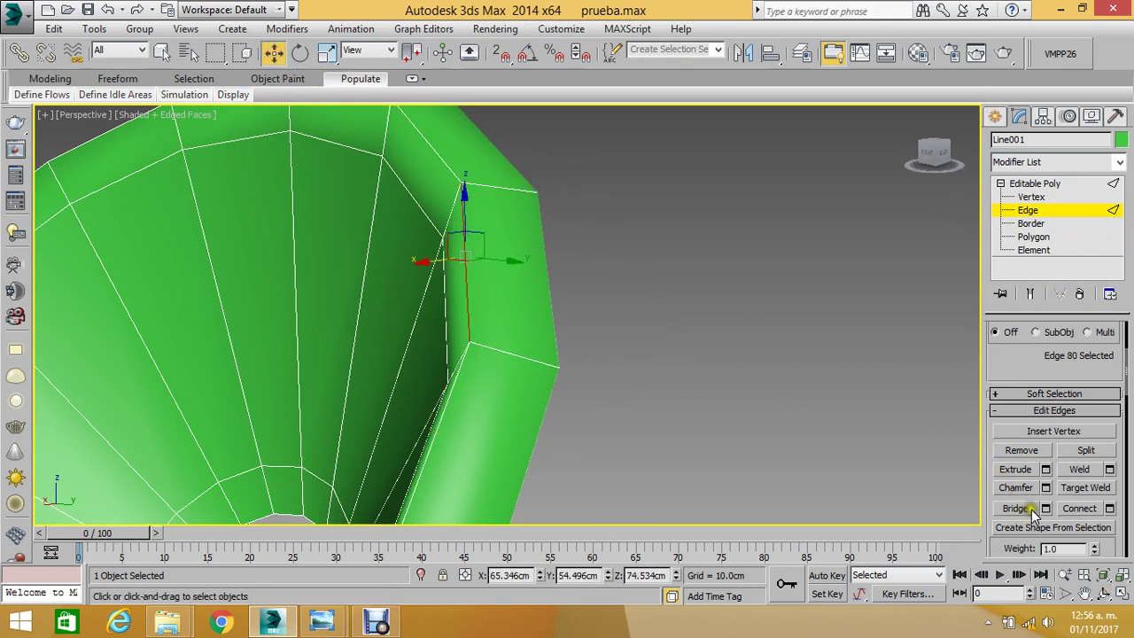
{"action": "left_click_drag", "start_coordinate": [1007, 358], "coordinate": [1011, 340]}
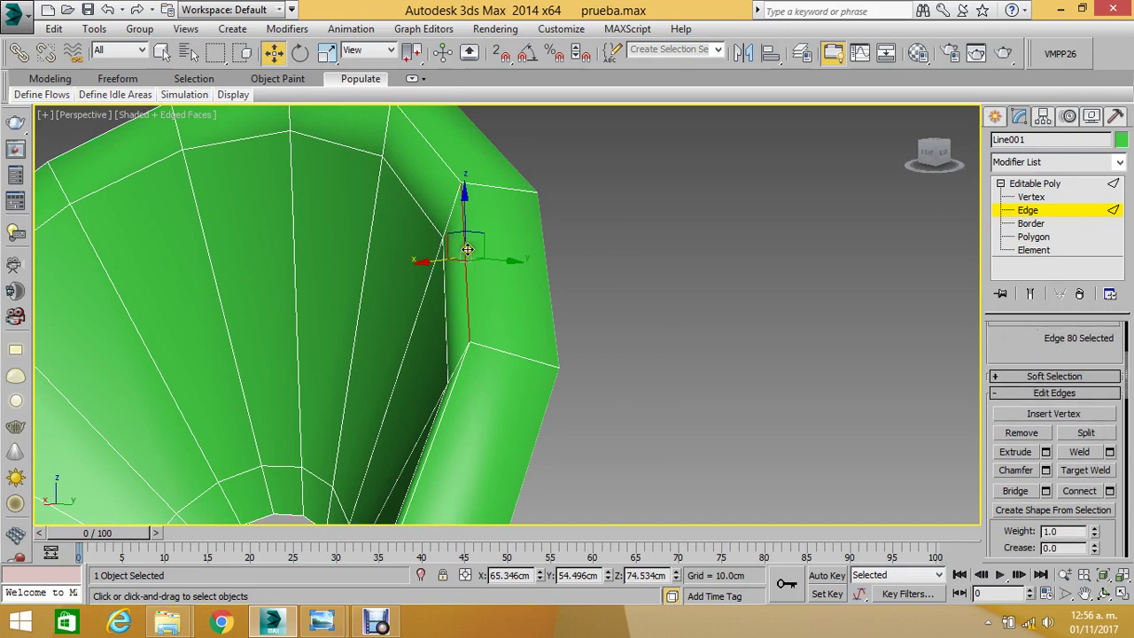
{"action": "left_click", "coordinate": [611, 215]}
{"action": "scroll", "coordinate": [611, 215], "scroll_direction": "down", "scroll_amount": 2}
{"action": "scroll", "coordinate": [612, 215], "scroll_direction": "up", "scroll_amount": 2}
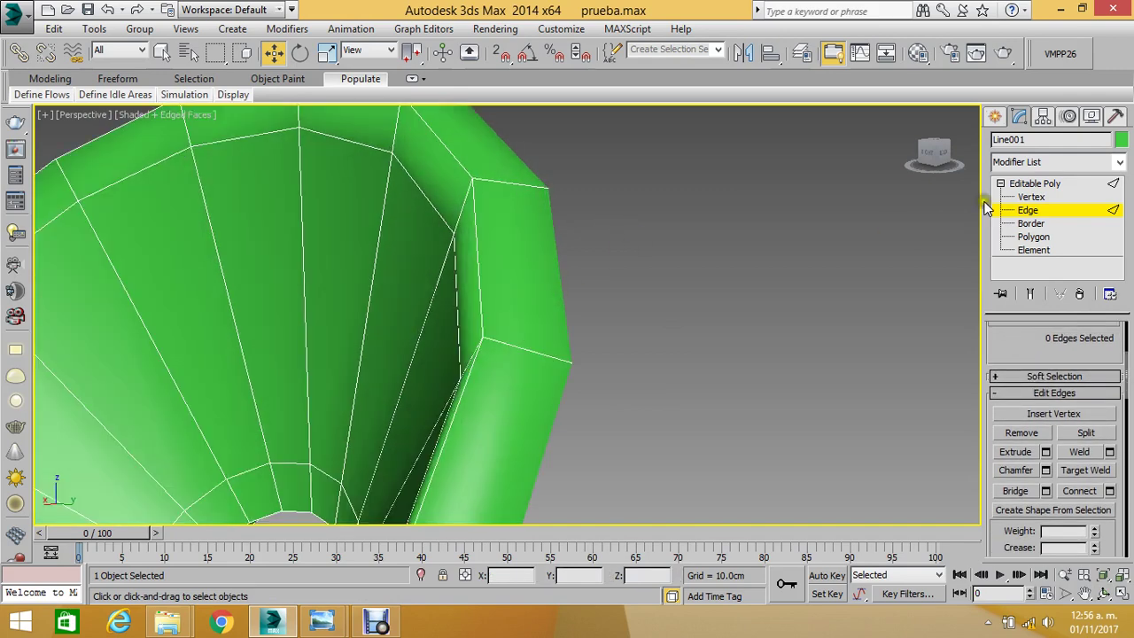
{"action": "left_click", "coordinate": [1028, 197]}
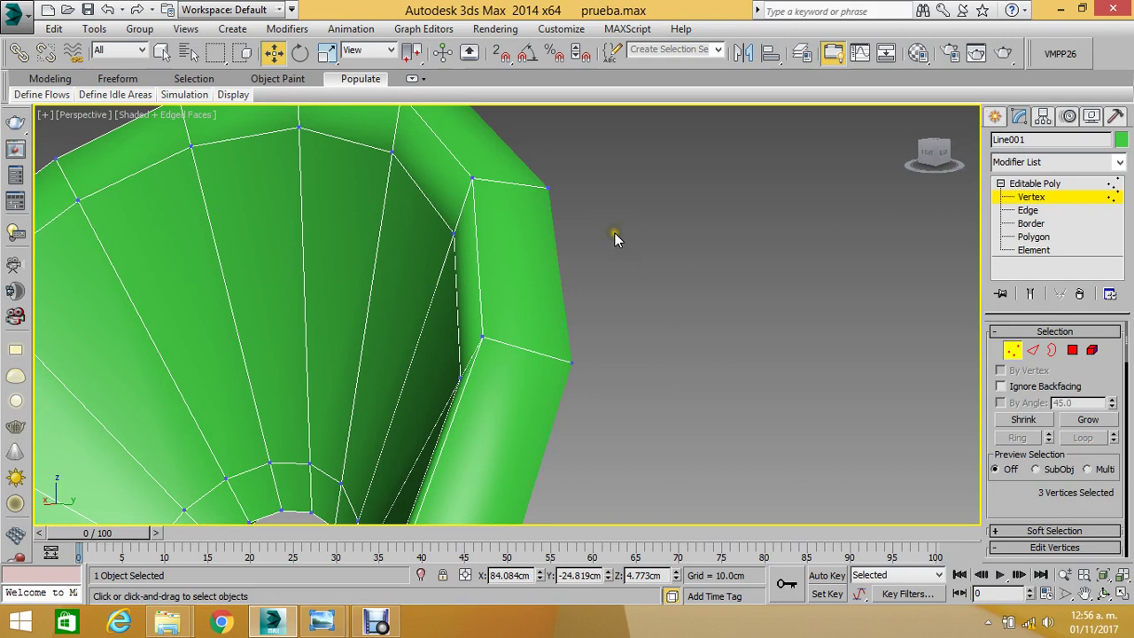
- Orbit to the shell's outer side and select two stray vertices on its upper edge
{"action": "left_click", "coordinate": [1095, 592]}
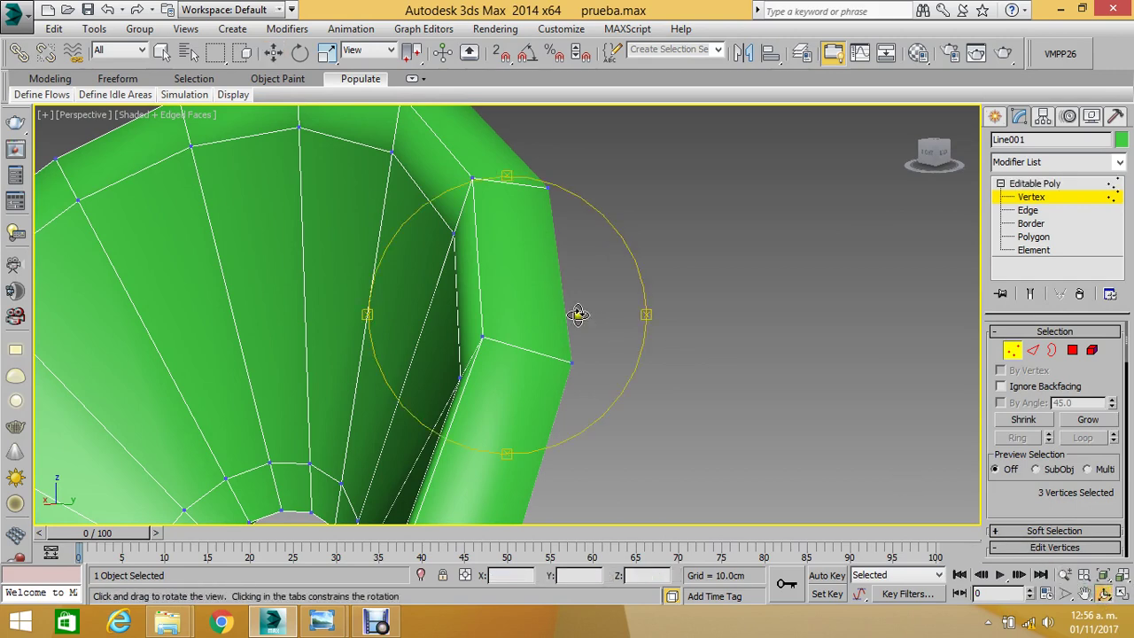
{"action": "mouse_move", "coordinate": [577, 314]}
{"action": "left_mouse_down"}
{"action": "mouse_move", "coordinate": [550, 257]}
{"action": "mouse_move", "coordinate": [582, 304]}
{"action": "left_mouse_up"}
{"action": "scroll", "coordinate": [473, 278], "scroll_direction": "up", "scroll_amount": 3}
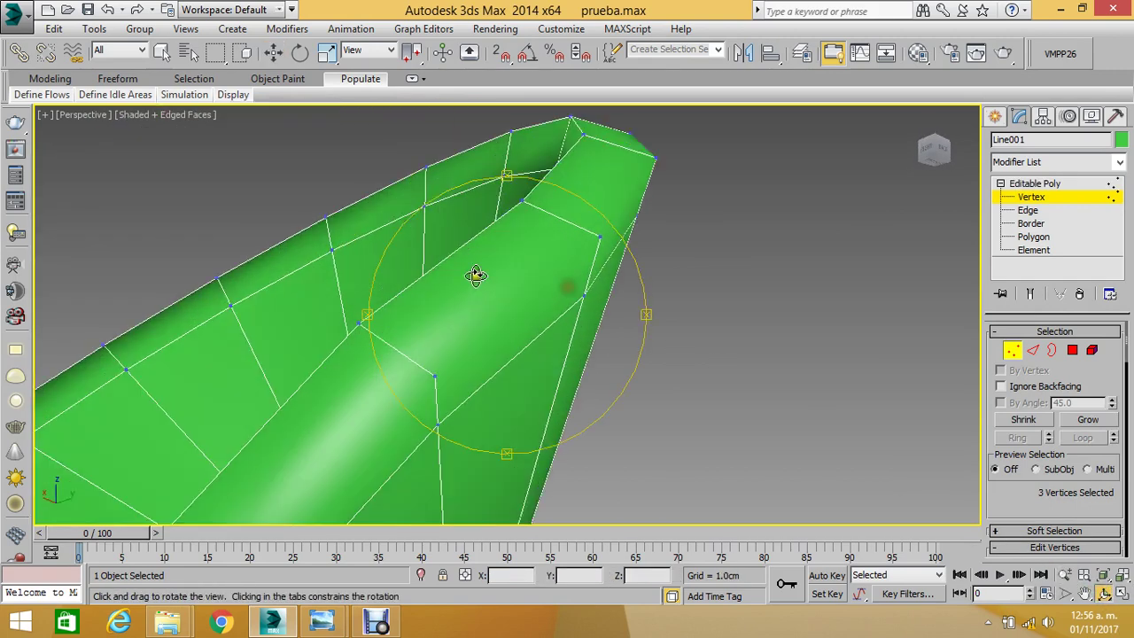
{"action": "scroll", "coordinate": [469, 297], "scroll_direction": "up", "scroll_amount": 2}
{"action": "scroll", "coordinate": [470, 285], "scroll_direction": "up", "scroll_amount": 2}
{"action": "scroll", "coordinate": [470, 285], "scroll_direction": "down", "scroll_amount": 4}
{"action": "scroll", "coordinate": [469, 286], "scroll_direction": "up", "scroll_amount": 3}
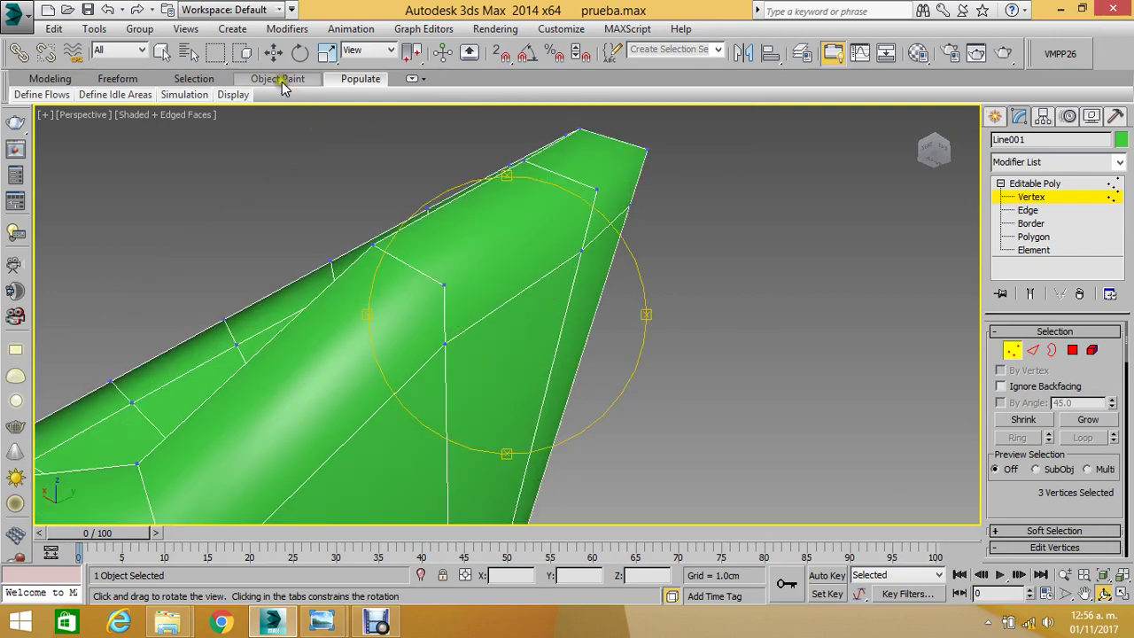
{"action": "left_click", "coordinate": [273, 52]}
{"action": "left_click", "coordinate": [447, 288]}
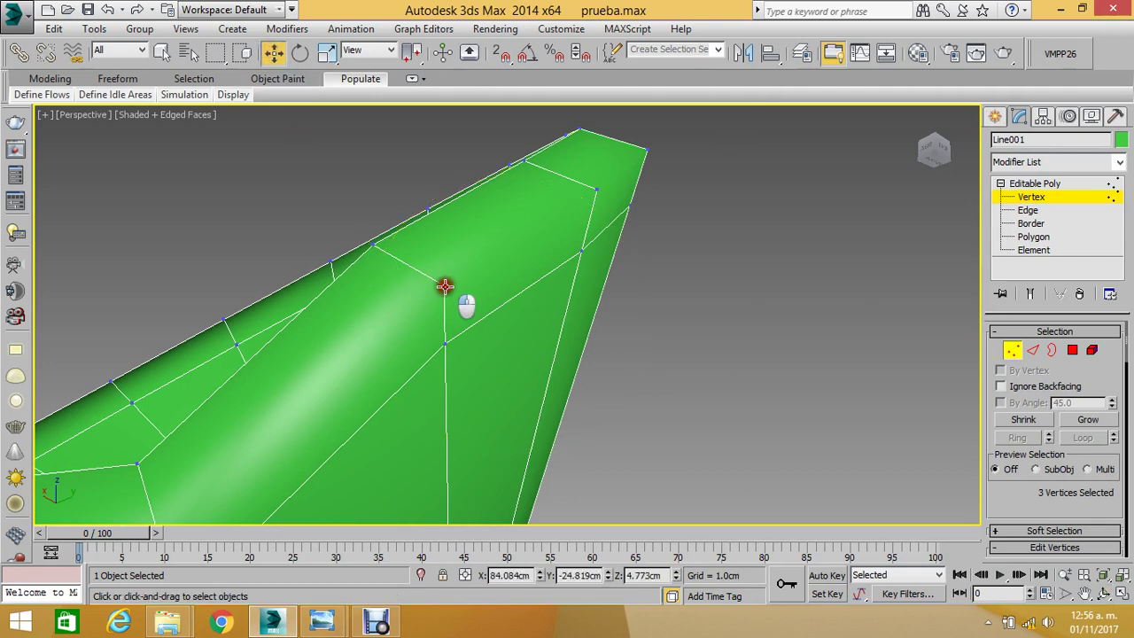
{"action": "left_click", "coordinate": [598, 187], "text": "ctrl"}
- Add three more stray vertices to the selection, viewing the whole shell
{"action": "scroll", "coordinate": [646, 223], "scroll_direction": "down", "scroll_amount": 3}
{"action": "middle_click_drag", "start_coordinate": [646, 223], "coordinate": [489, 319], "text": "alt"}
{"action": "scroll", "coordinate": [497, 332], "scroll_direction": "up", "scroll_amount": 2}
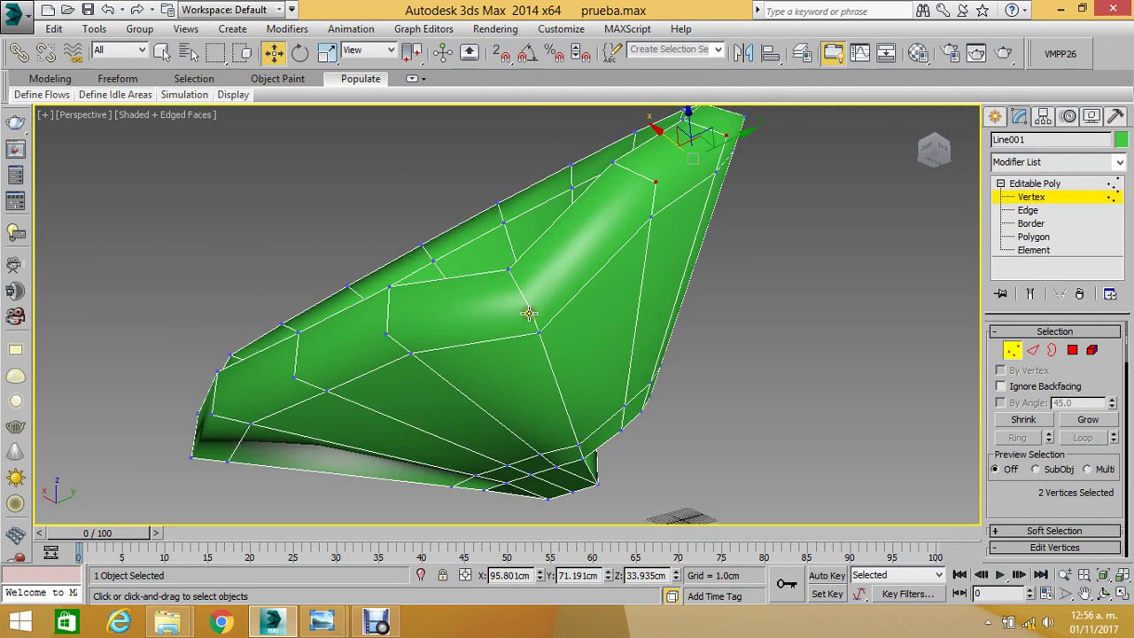
{"action": "left_click", "coordinate": [529, 311], "text": "ctrl"}
{"action": "left_click", "coordinate": [387, 334], "text": "ctrl"}
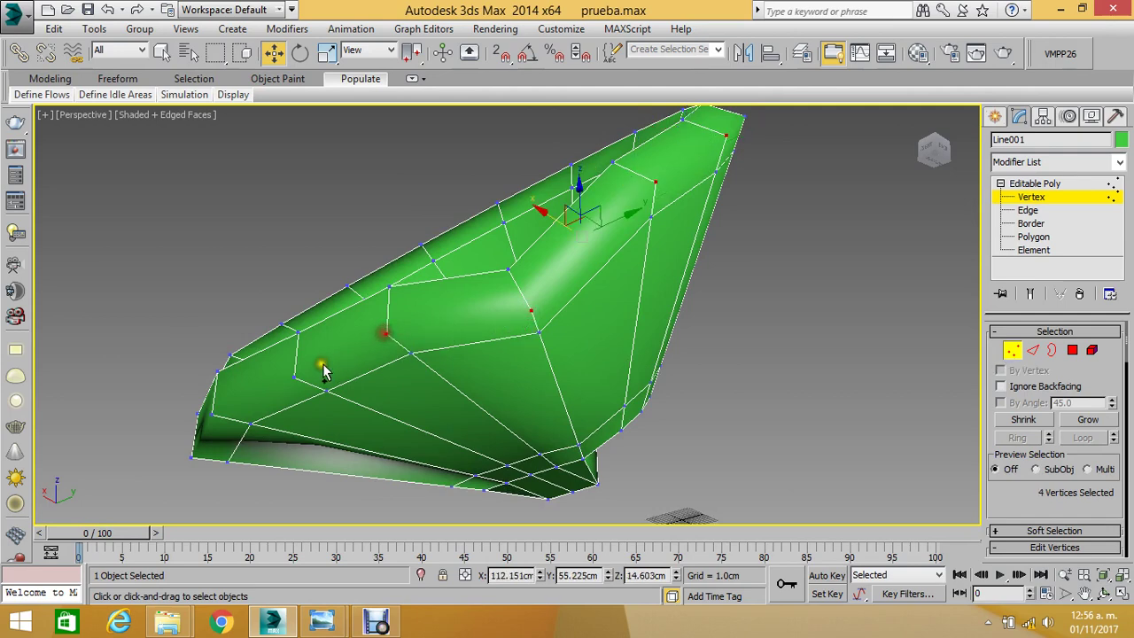
{"action": "left_click", "coordinate": [293, 377], "text": "ctrl"}
{"action": "middle_click_drag", "start_coordinate": [680, 295], "coordinate": [815, 326], "text": "alt"}
- Look under the shell and add bottom-edge vertices to the selection
{"action": "left_click", "coordinate": [1105, 593]}
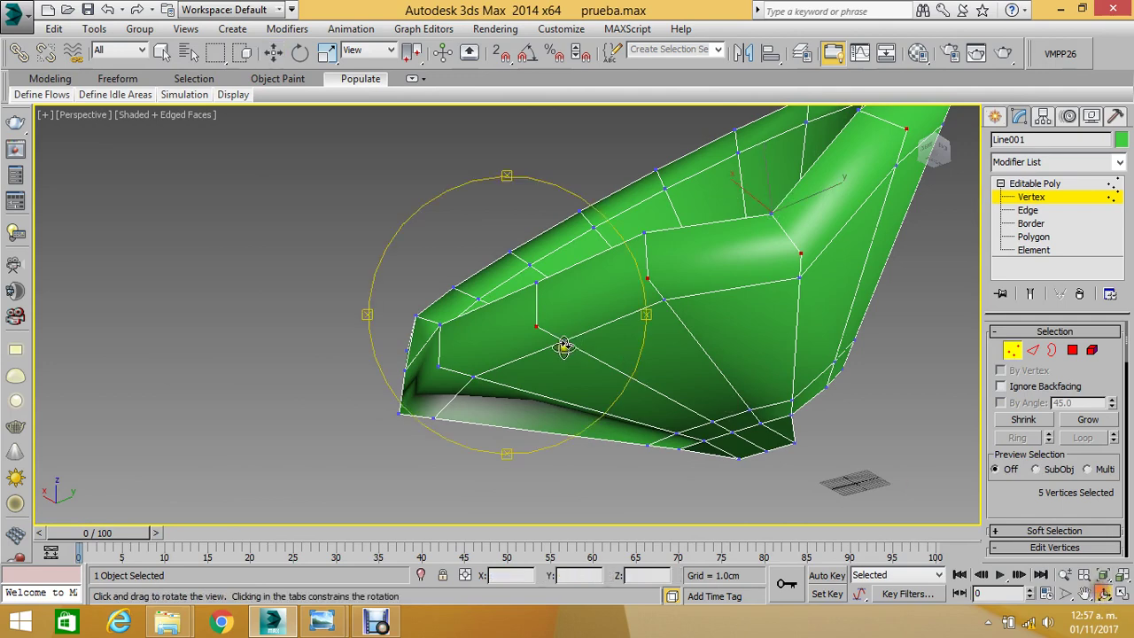
{"action": "mouse_move", "coordinate": [561, 342]}
{"action": "left_mouse_down"}
{"action": "mouse_move", "coordinate": [676, 331]}
{"action": "mouse_move", "coordinate": [710, 367]}
{"action": "mouse_move", "coordinate": [701, 380]}
{"action": "left_mouse_up"}
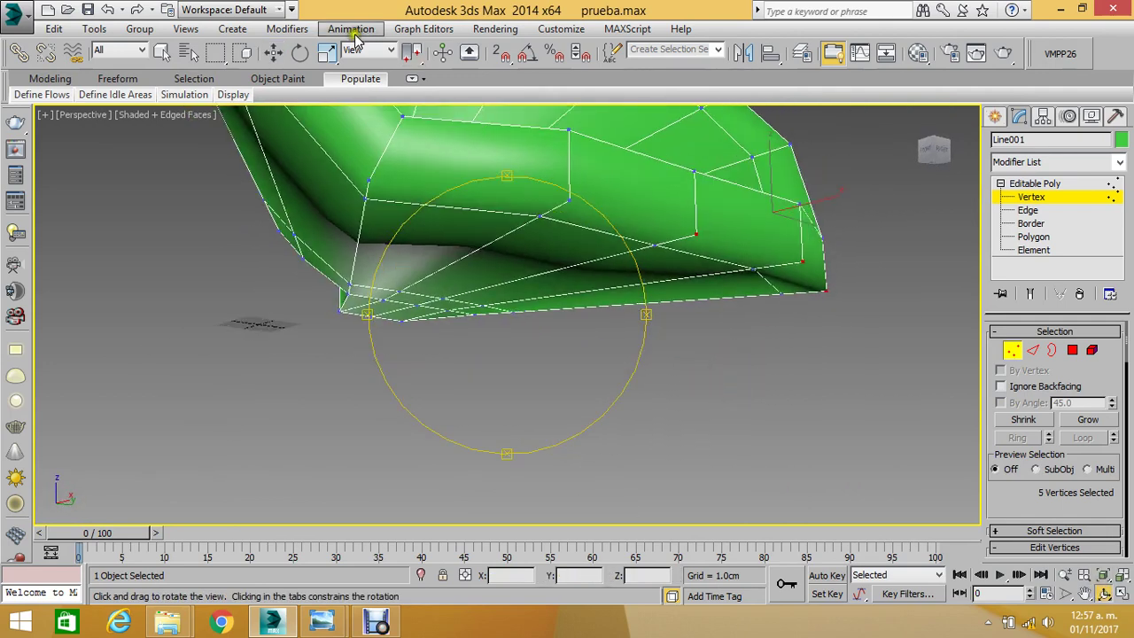
{"action": "left_click", "coordinate": [274, 52]}
{"action": "left_click", "coordinate": [568, 201], "text": "ctrl"}
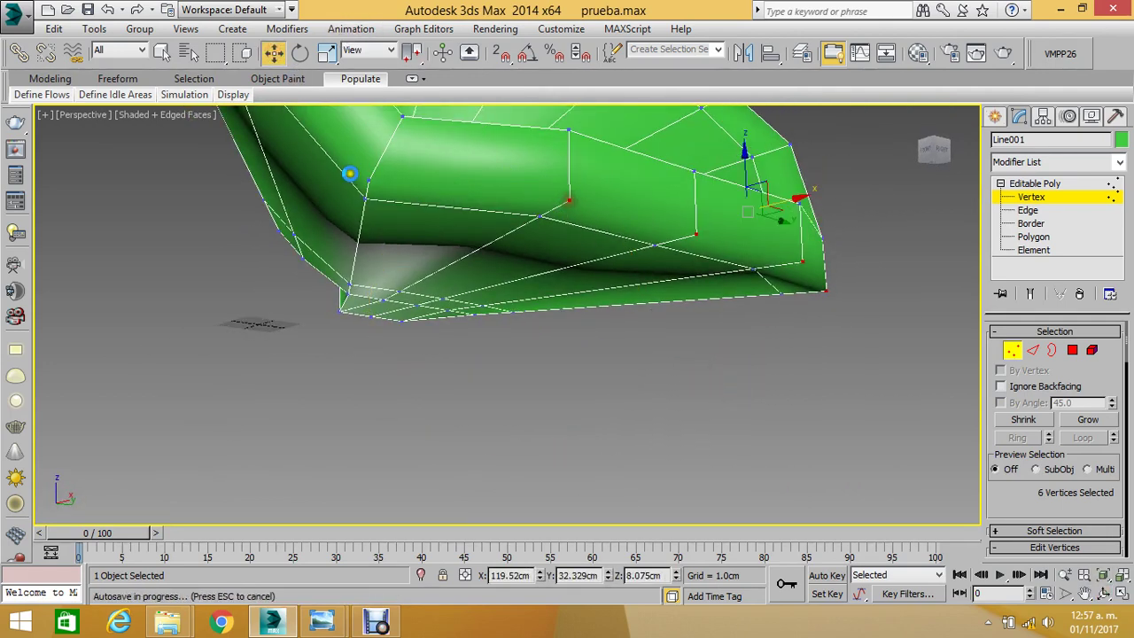
{"action": "left_click", "coordinate": [368, 181], "text": "ctrl"}
{"action": "mouse_move", "coordinate": [367, 182]}
{"action": "middle_mouse_down", "text": "alt"}
{"action": "mouse_move", "coordinate": [454, 256]}
{"action": "mouse_move", "coordinate": [367, 142]}
{"action": "middle_mouse_up", "text": "alt"}
{"action": "scroll", "coordinate": [377, 159], "scroll_direction": "up", "scroll_amount": 5}
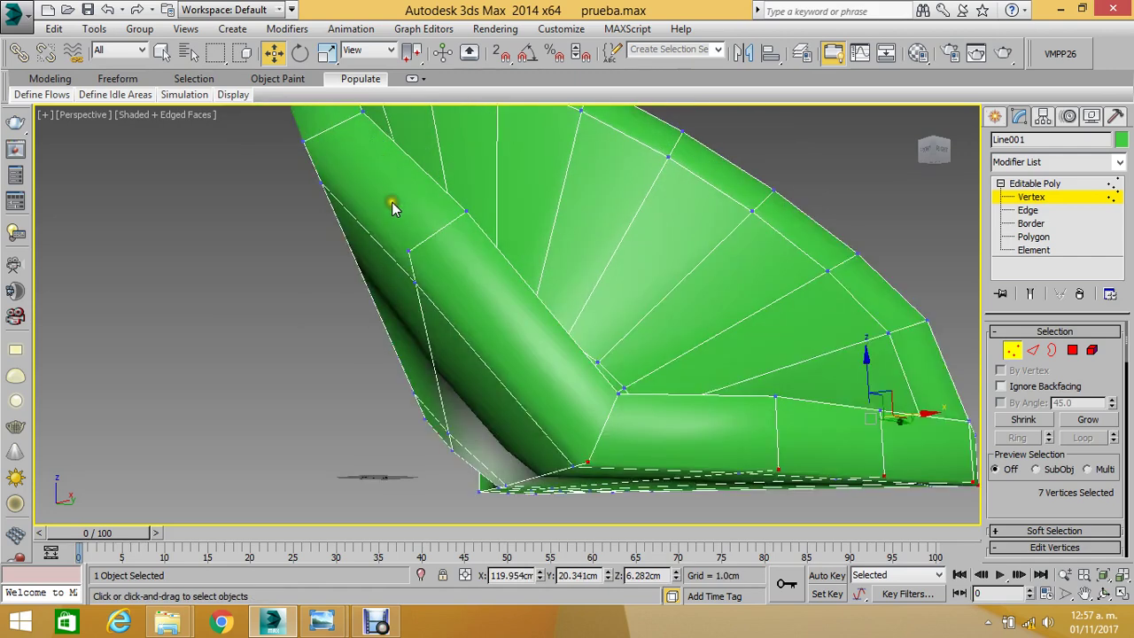
{"action": "left_click", "coordinate": [411, 253], "text": "ctrl"}
- Add two more rim vertices to the vertex selection
{"action": "scroll", "coordinate": [446, 299], "scroll_direction": "down", "scroll_amount": 5}
{"action": "scroll", "coordinate": [397, 245], "scroll_direction": "up", "scroll_amount": 8}
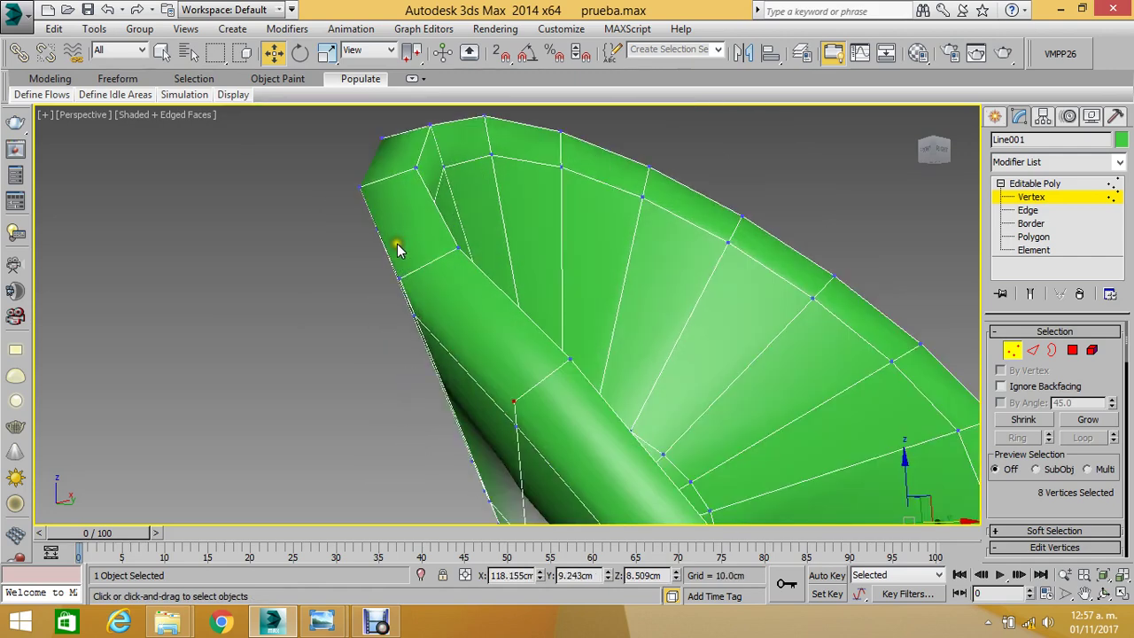
{"action": "left_click", "coordinate": [402, 335], "text": "ctrl"}
{"action": "scroll", "coordinate": [373, 323], "scroll_direction": "down", "scroll_amount": 4}
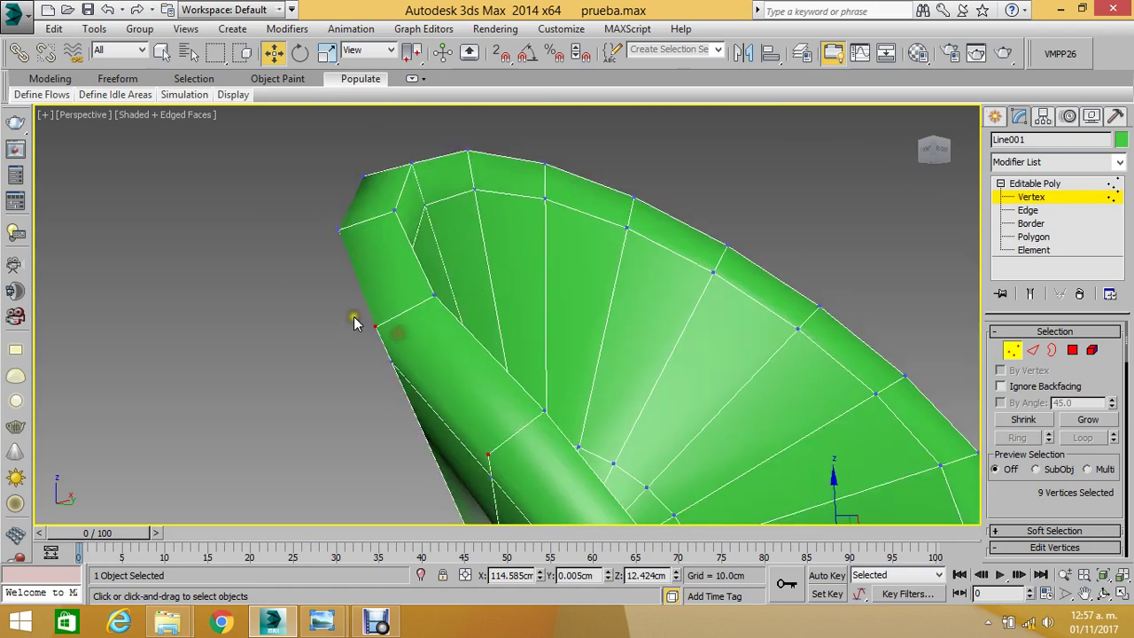
{"action": "scroll", "coordinate": [358, 316], "scroll_direction": "down", "scroll_amount": 1}
{"action": "scroll", "coordinate": [381, 319], "scroll_direction": "up", "scroll_amount": 5}
{"action": "left_click", "coordinate": [405, 312], "text": "ctrl"}
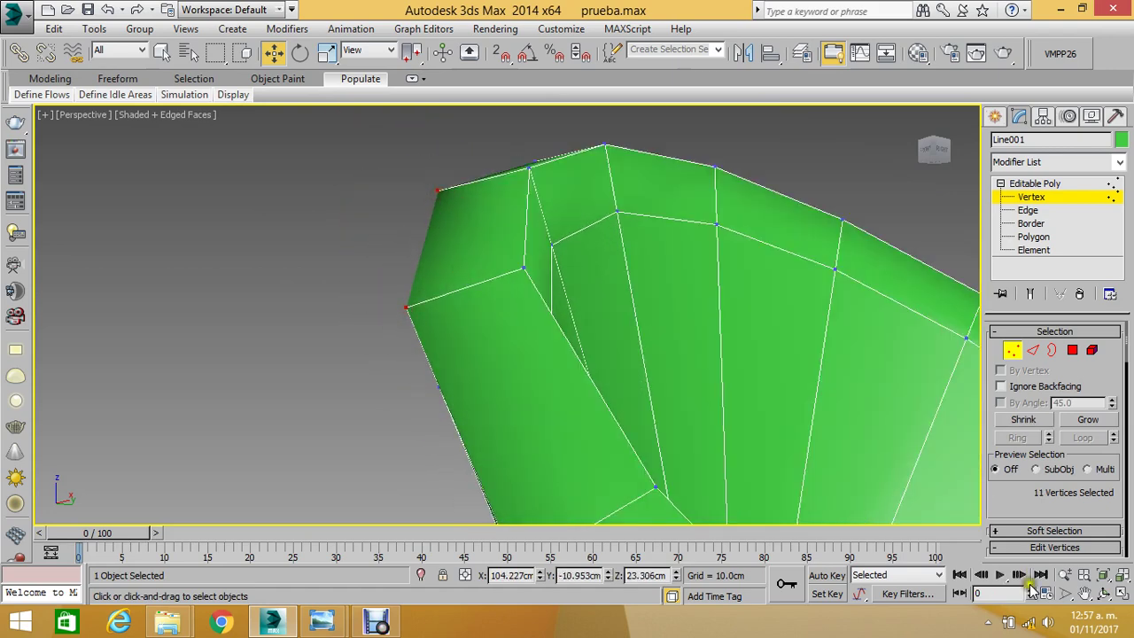
- From another side of the shell, add four more vertices, including two rim vertices
{"action": "left_click", "coordinate": [1103, 593]}
{"action": "mouse_move", "coordinate": [596, 291]}
{"action": "left_mouse_down"}
{"action": "mouse_move", "coordinate": [552, 298]}
{"action": "mouse_move", "coordinate": [596, 310]}
{"action": "mouse_move", "coordinate": [587, 304]}
{"action": "mouse_move", "coordinate": [633, 385]}
{"action": "mouse_move", "coordinate": [339, 413]}
{"action": "left_mouse_up"}
{"action": "left_click", "coordinate": [273, 53]}
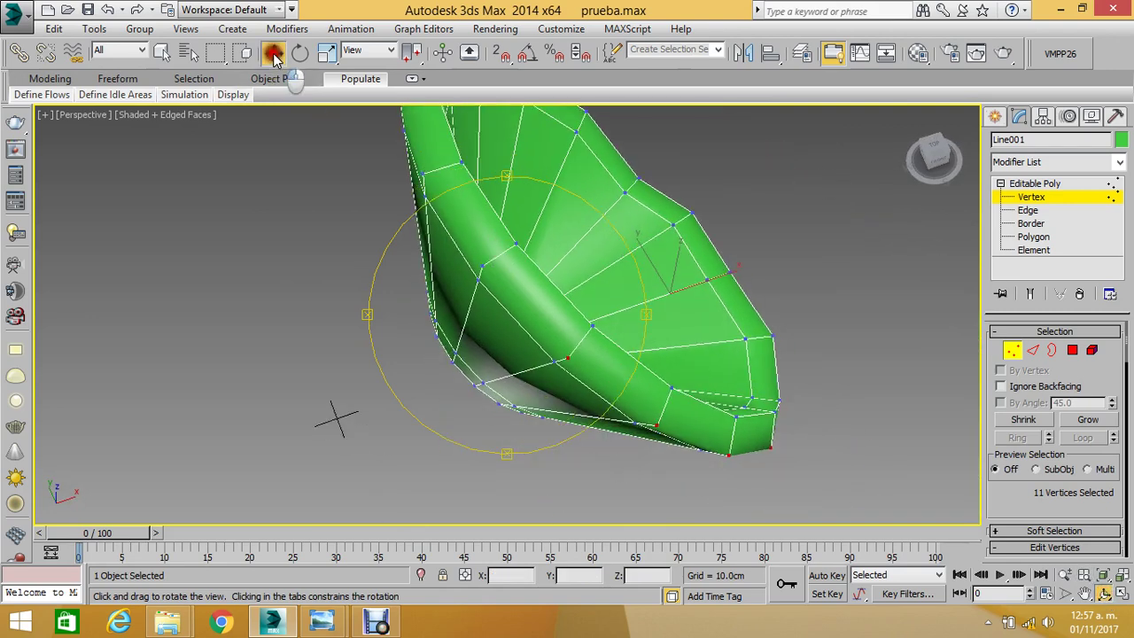
{"action": "left_click", "coordinate": [421, 173], "text": "ctrl"}
{"action": "left_click", "coordinate": [470, 264], "text": "ctrl"}
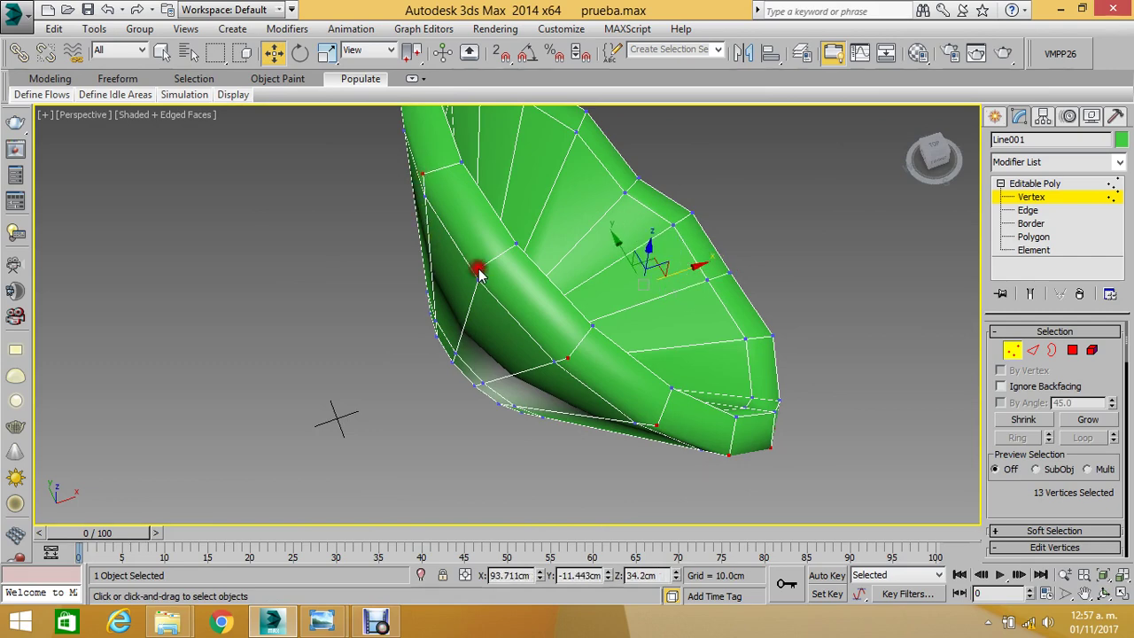
{"action": "scroll", "coordinate": [471, 264], "scroll_direction": "down", "scroll_amount": 3}
{"action": "scroll", "coordinate": [422, 185], "scroll_direction": "up", "scroll_amount": 4}
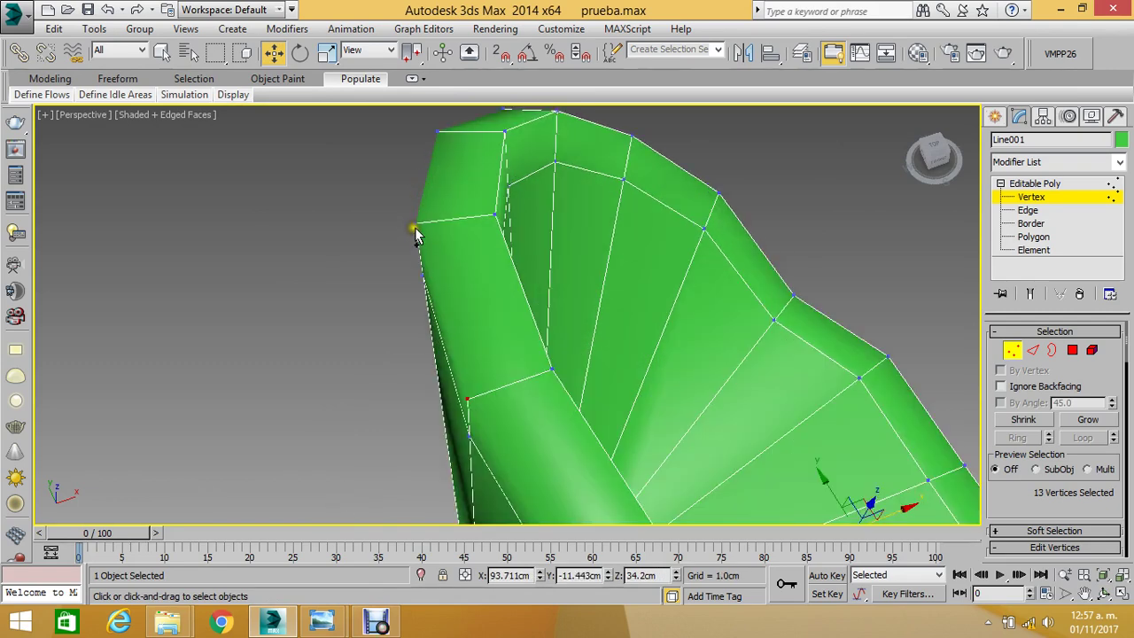
{"action": "left_click", "coordinate": [416, 223], "text": "ctrl"}
{"action": "left_click", "coordinate": [440, 134], "text": "ctrl"}
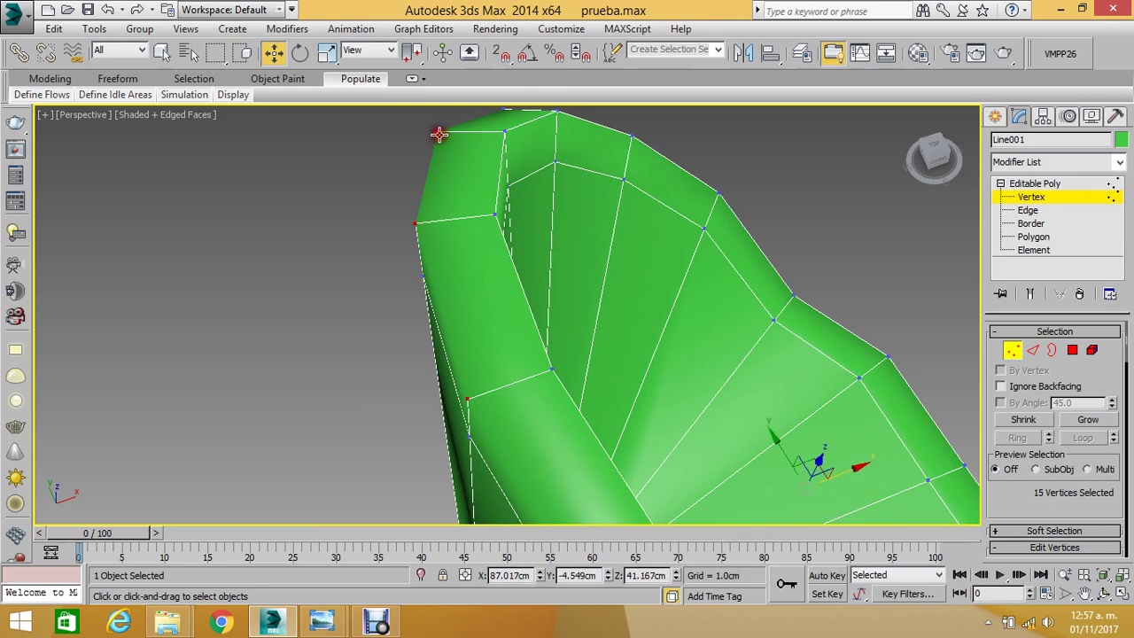
{"action": "scroll", "coordinate": [445, 188], "scroll_direction": "down", "scroll_amount": 4}
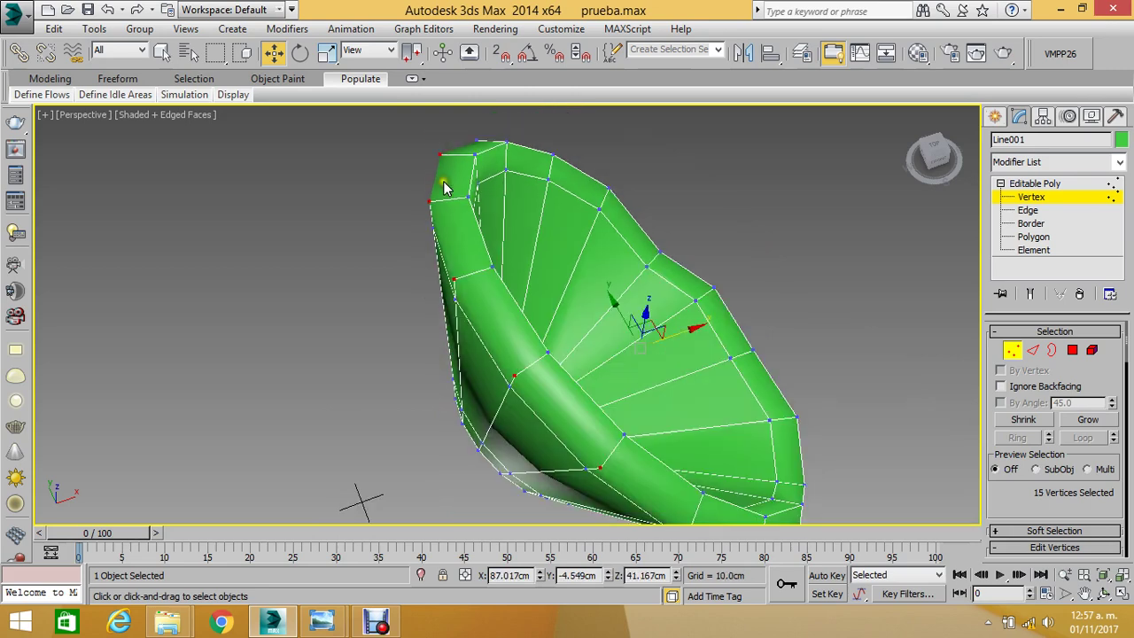
- Add the last stray vertex from the side view, then Remove all 16 selected vertices
{"action": "left_click", "coordinate": [1104, 593]}
{"action": "mouse_move", "coordinate": [552, 303]}
{"action": "left_mouse_down"}
{"action": "mouse_move", "coordinate": [529, 253]}
{"action": "mouse_move", "coordinate": [375, 235]}
{"action": "mouse_move", "coordinate": [327, 169]}
{"action": "left_mouse_up"}
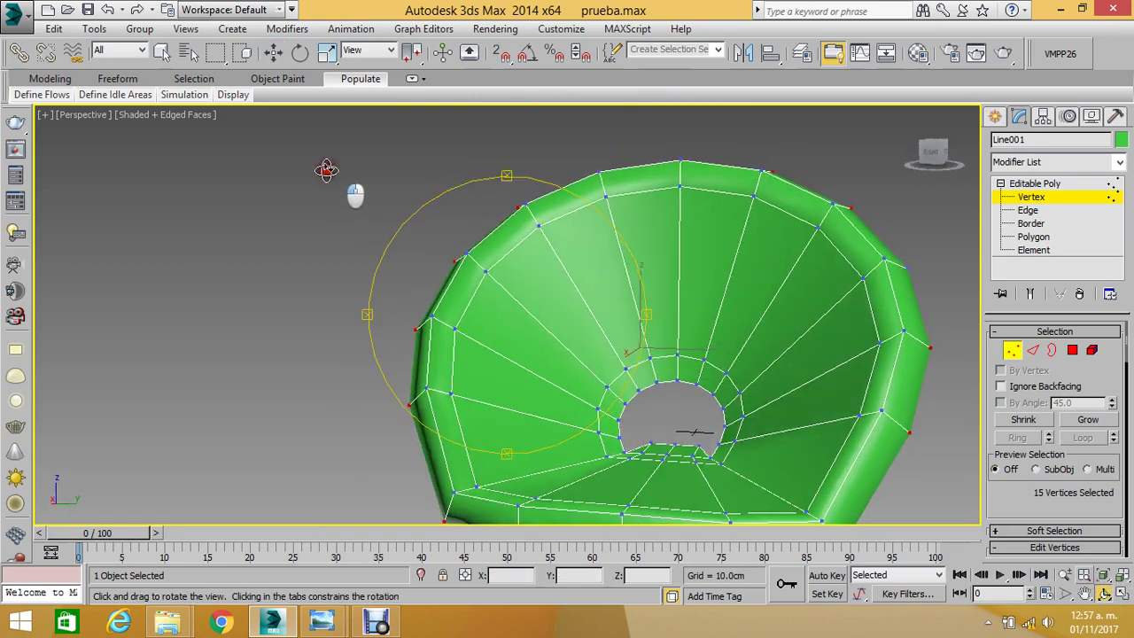
{"action": "mouse_move", "coordinate": [615, 248]}
{"action": "left_mouse_down"}
{"action": "mouse_move", "coordinate": [514, 232]}
{"action": "mouse_move", "coordinate": [489, 240]}
{"action": "left_mouse_up"}
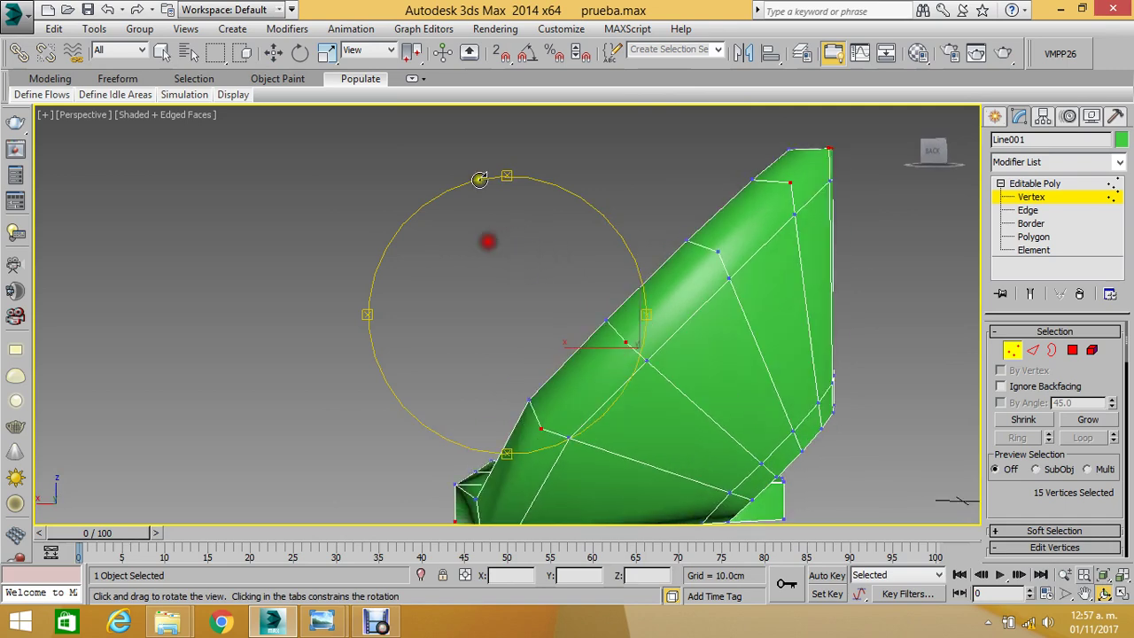
{"action": "left_click", "coordinate": [273, 52]}
{"action": "left_click", "coordinate": [718, 251], "text": "ctrl"}
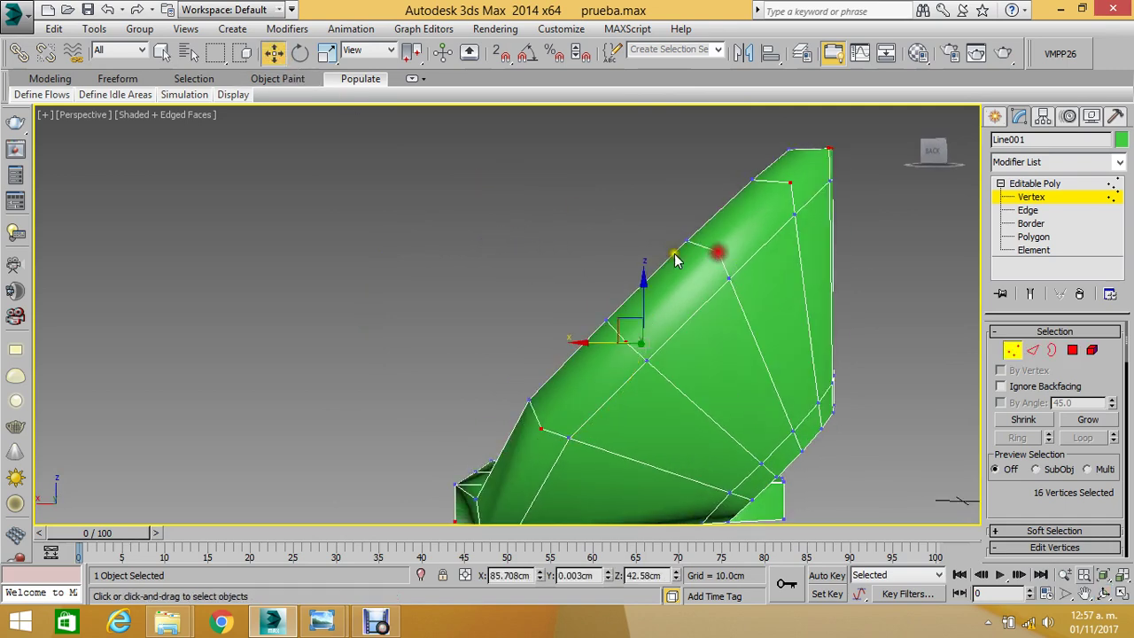
{"action": "scroll", "coordinate": [569, 224], "scroll_direction": "down", "scroll_amount": 2}
{"action": "scroll", "coordinate": [1021, 491], "scroll_direction": "down", "scroll_amount": 3}
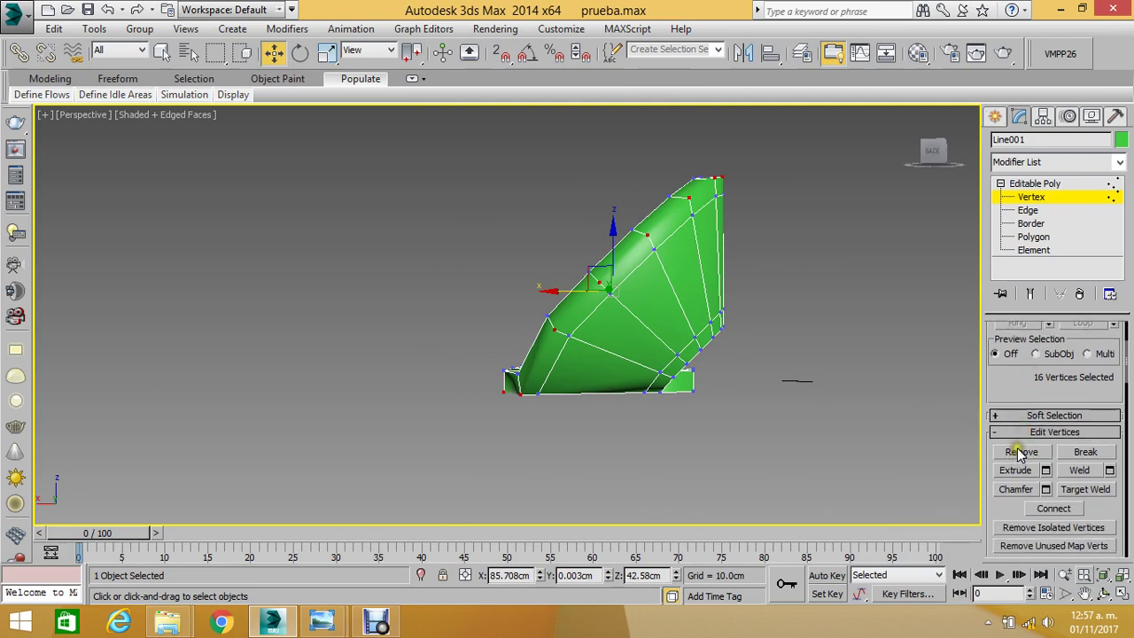
{"action": "left_click", "coordinate": [1017, 453]}
- Select a rim edge at Edge level, extend it with Loop, and Remove that outer-rim edge loop
{"action": "left_click", "coordinate": [1103, 594]}
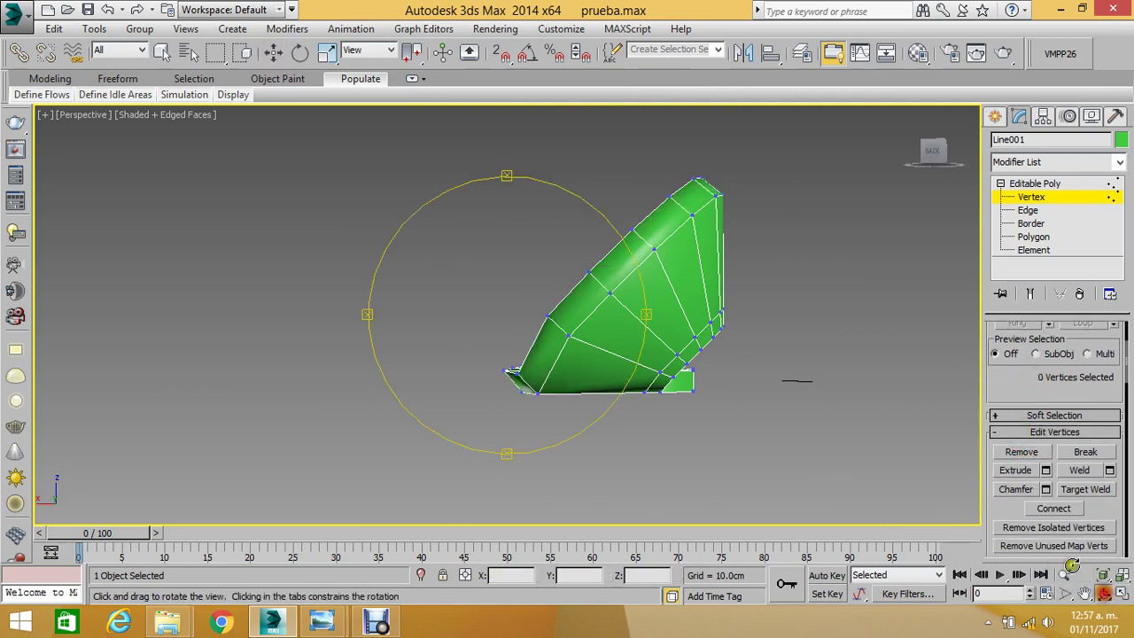
{"action": "mouse_move", "coordinate": [634, 318]}
{"action": "left_mouse_down"}
{"action": "mouse_move", "coordinate": [540, 296]}
{"action": "mouse_move", "coordinate": [722, 309]}
{"action": "mouse_move", "coordinate": [685, 389]}
{"action": "left_mouse_up"}
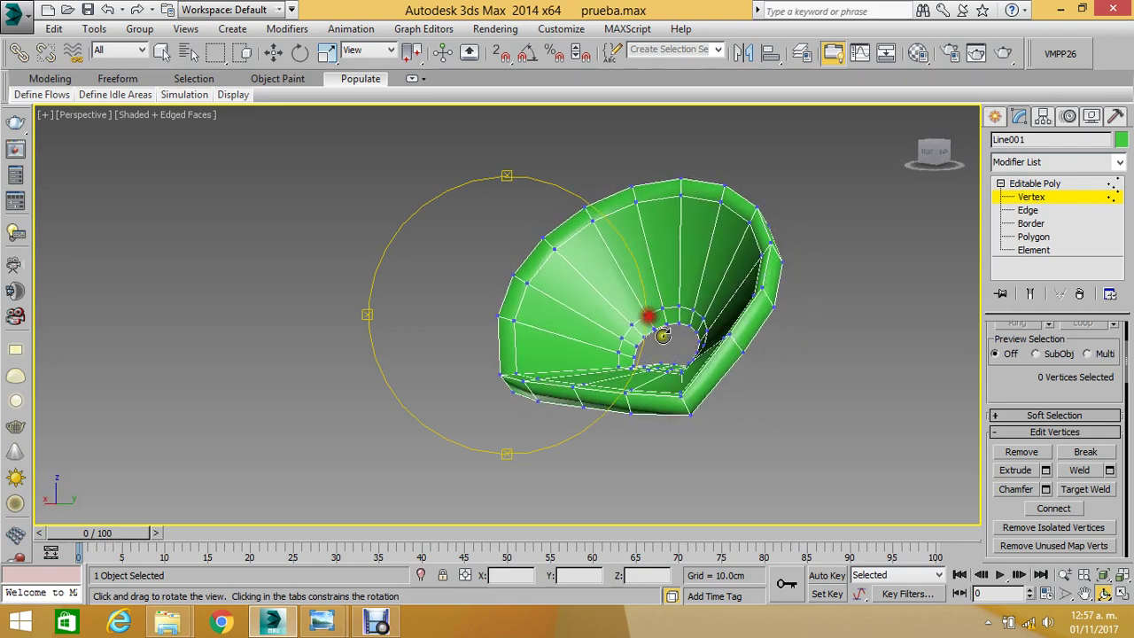
{"action": "scroll", "coordinate": [735, 343], "scroll_direction": "up", "scroll_amount": 5}
{"action": "left_click_drag", "start_coordinate": [680, 314], "coordinate": [608, 315]}
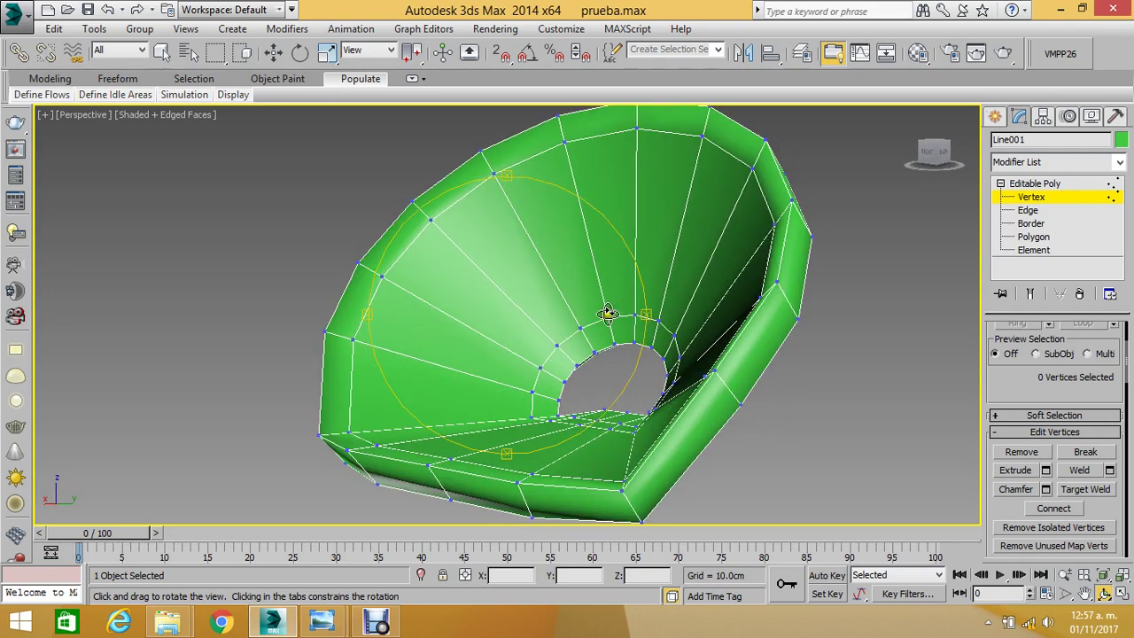
{"action": "left_click", "coordinate": [273, 52]}
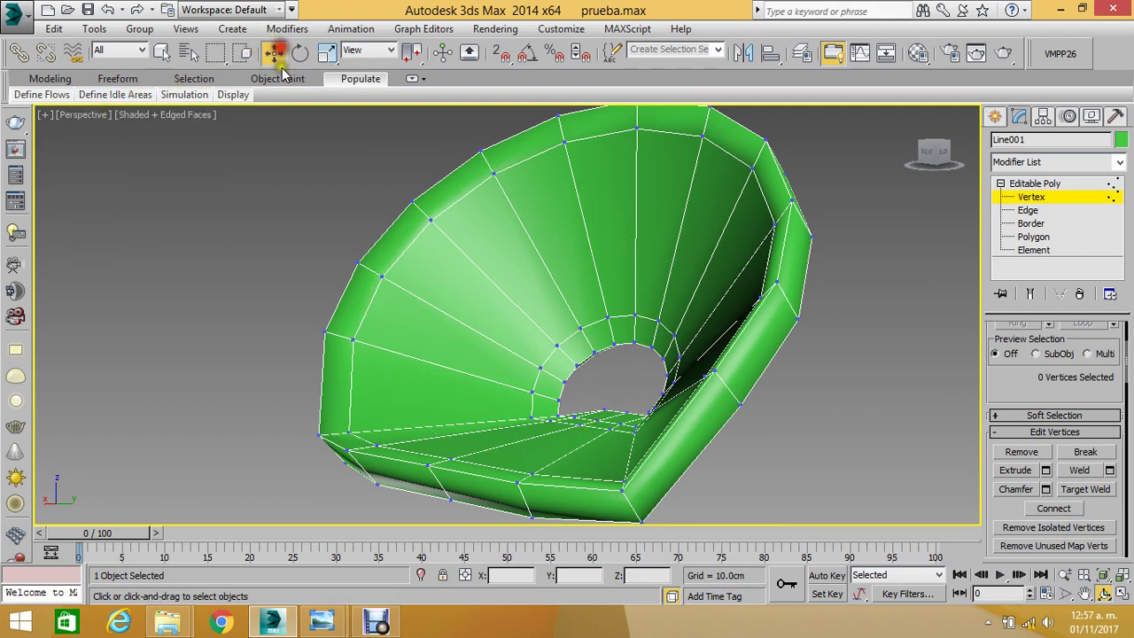
{"action": "key", "text": "2"}
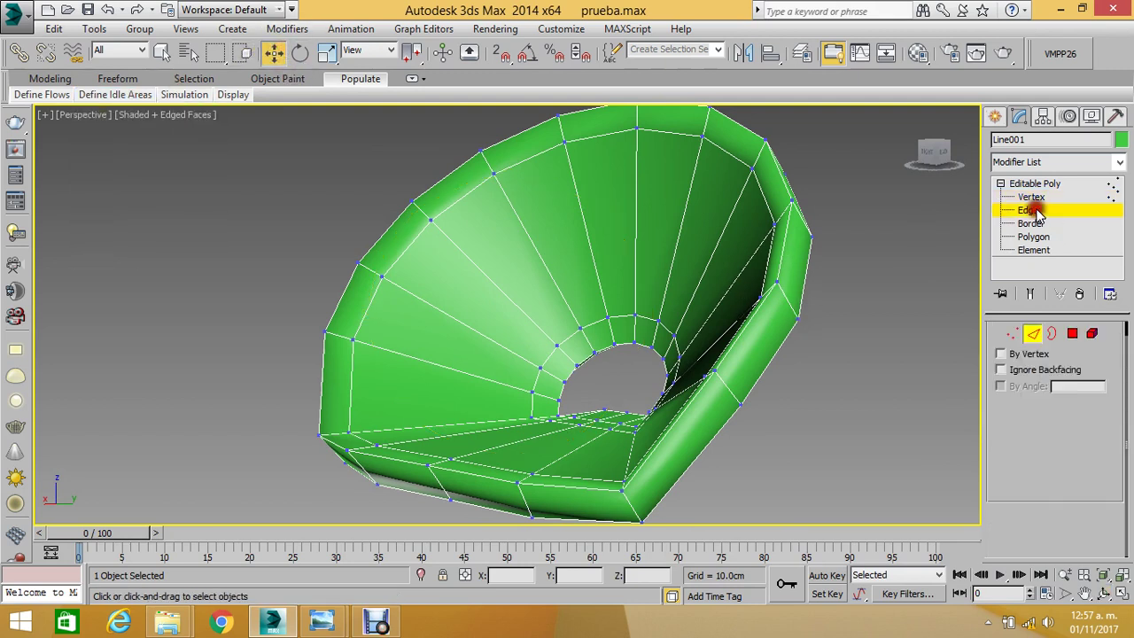
{"action": "key", "text": "2"}
{"action": "key", "text": "2"}
{"action": "left_click", "coordinate": [785, 240]}
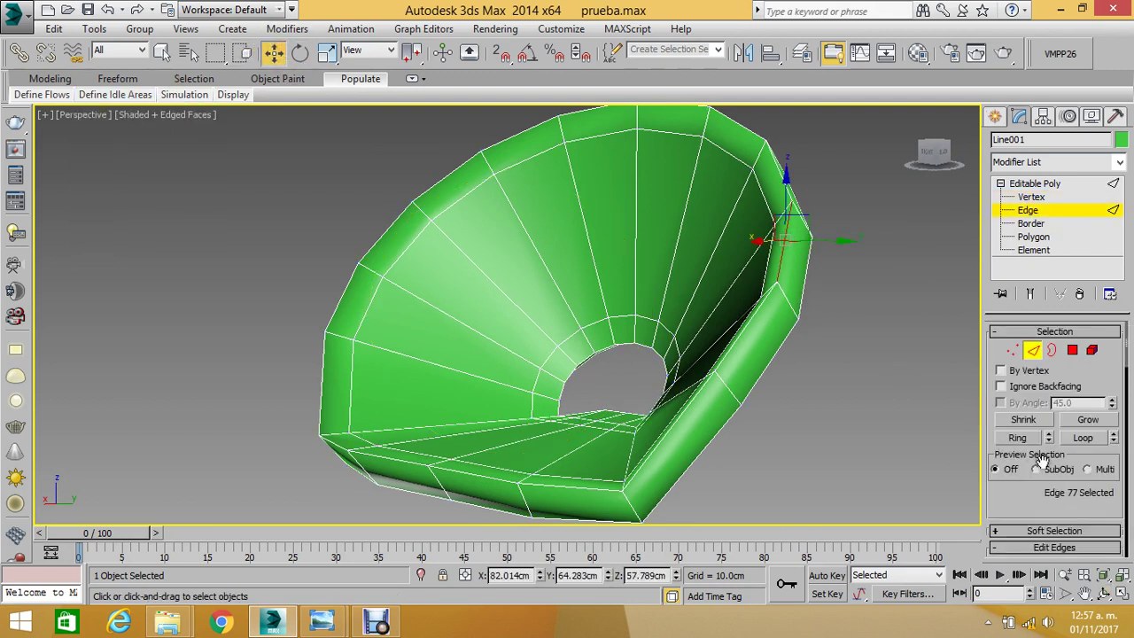
{"action": "left_click", "coordinate": [1087, 438]}
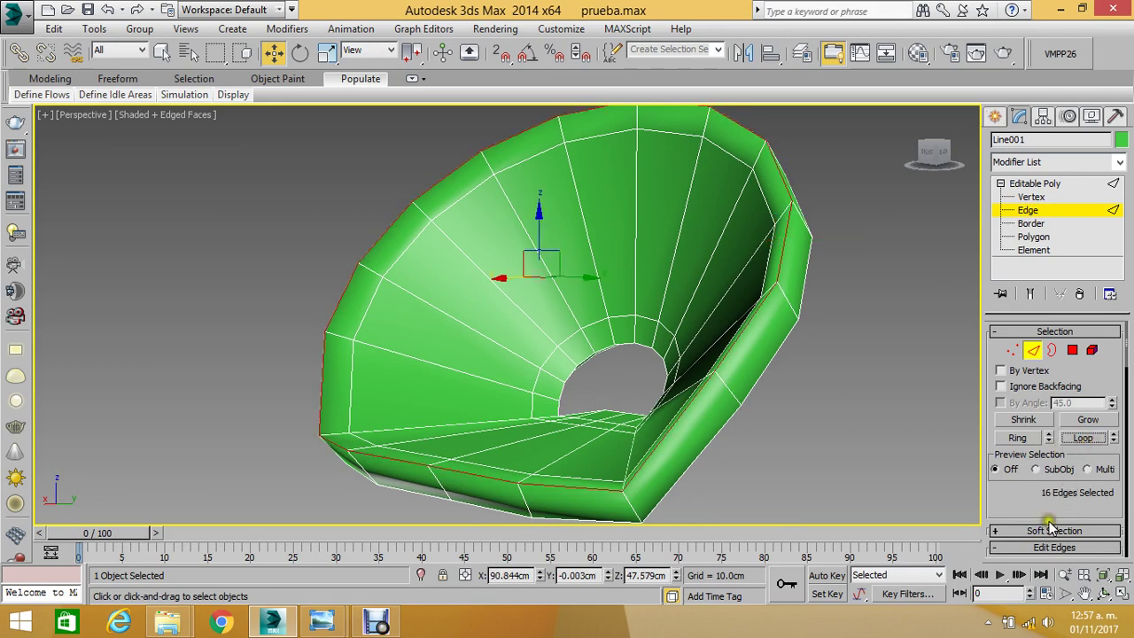
{"action": "scroll", "coordinate": [1028, 513], "scroll_direction": "down", "scroll_amount": 3}
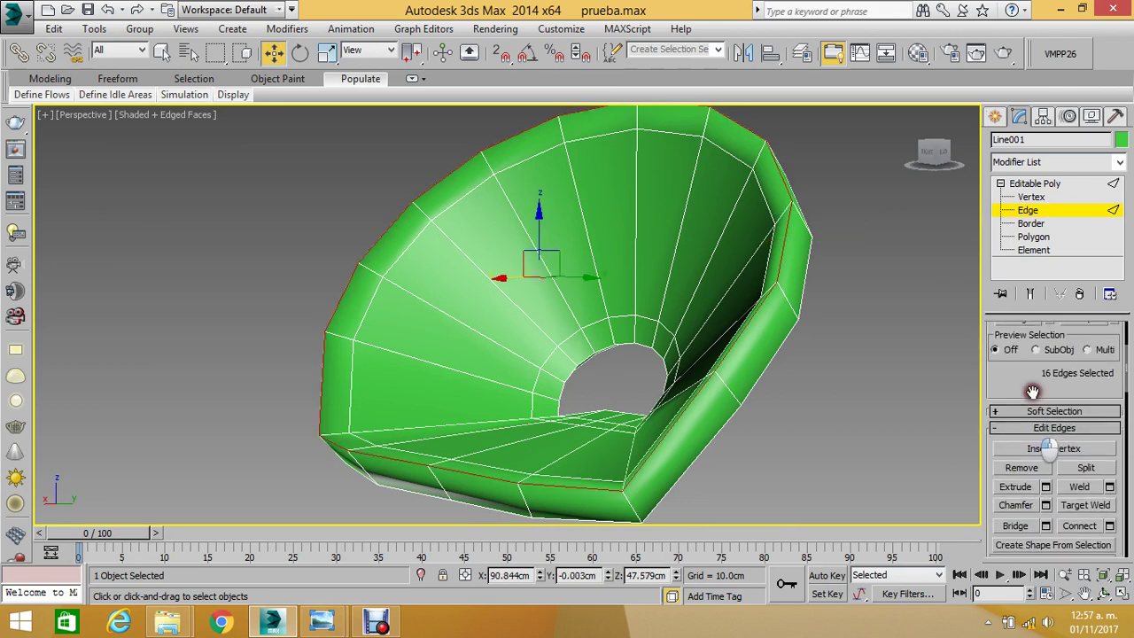
{"action": "left_click", "coordinate": [1019, 468]}
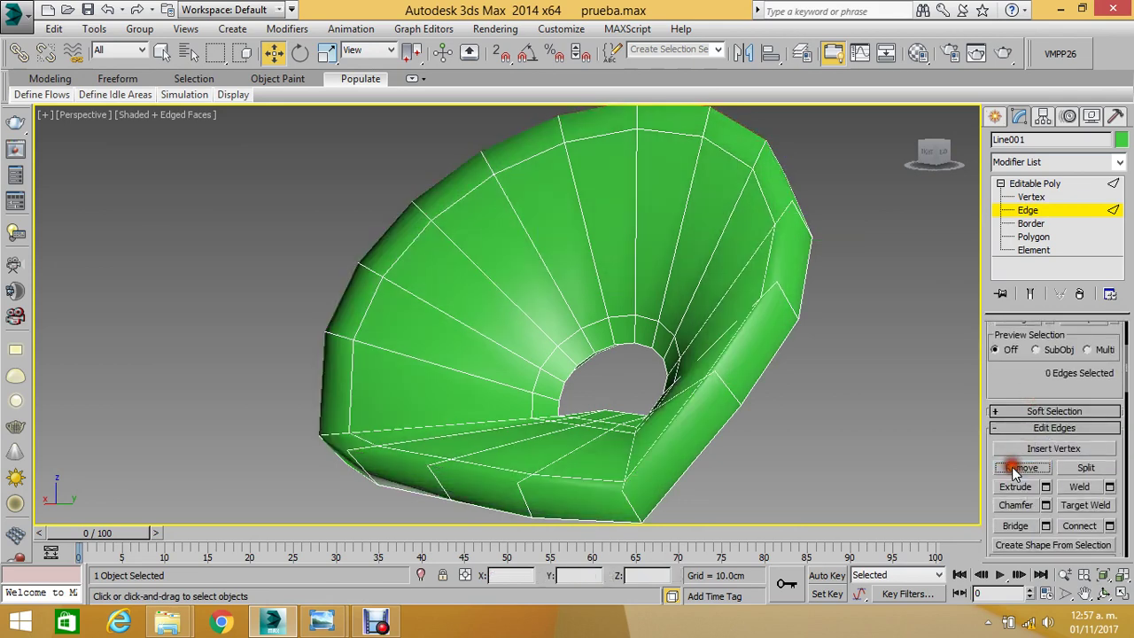
{"action": "left_click", "coordinate": [1031, 197]}
- Select seven leftover vertices along the front and lower rim of the shell
{"action": "left_click", "coordinate": [778, 283]}
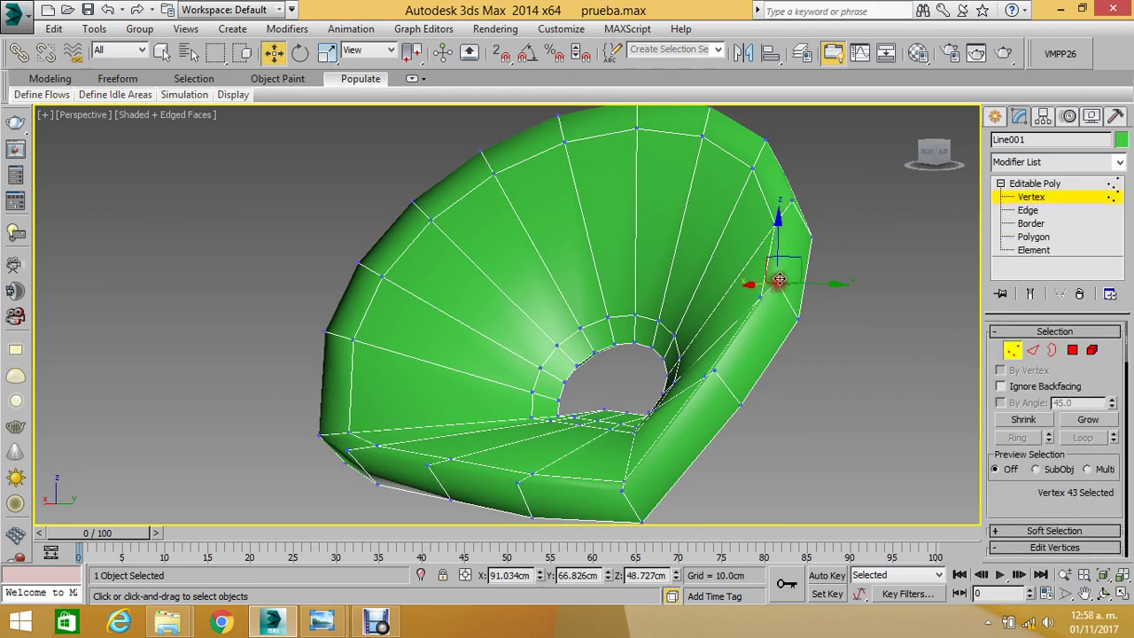
{"action": "left_click", "coordinate": [791, 202], "text": "ctrl"}
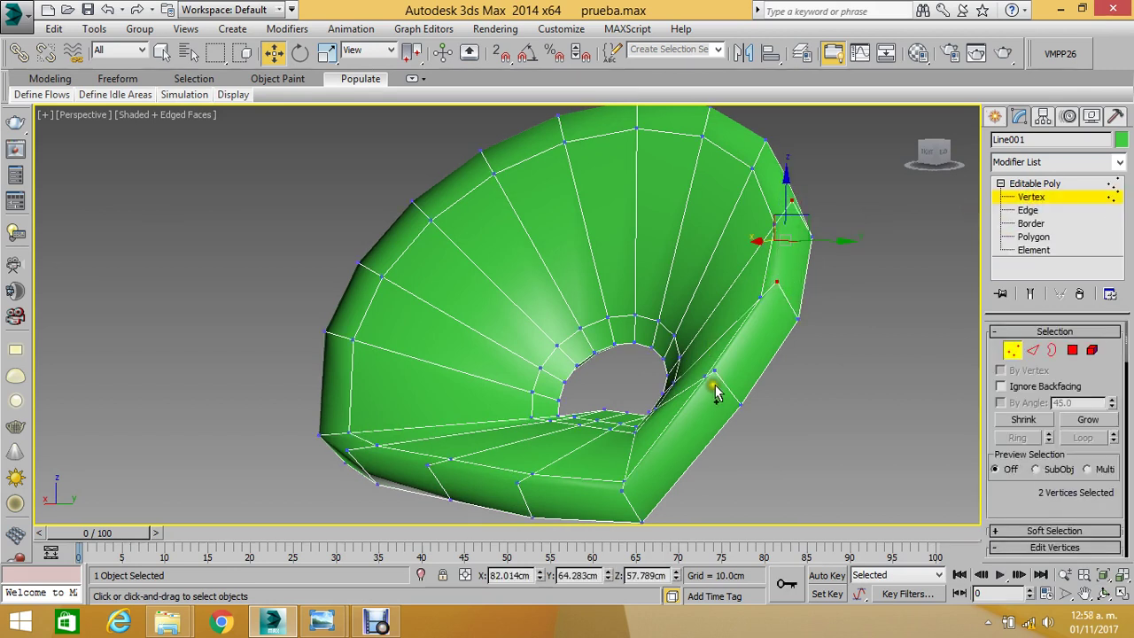
{"action": "left_click", "coordinate": [714, 374], "text": "ctrl"}
{"action": "left_click", "coordinate": [625, 492], "text": "ctrl"}
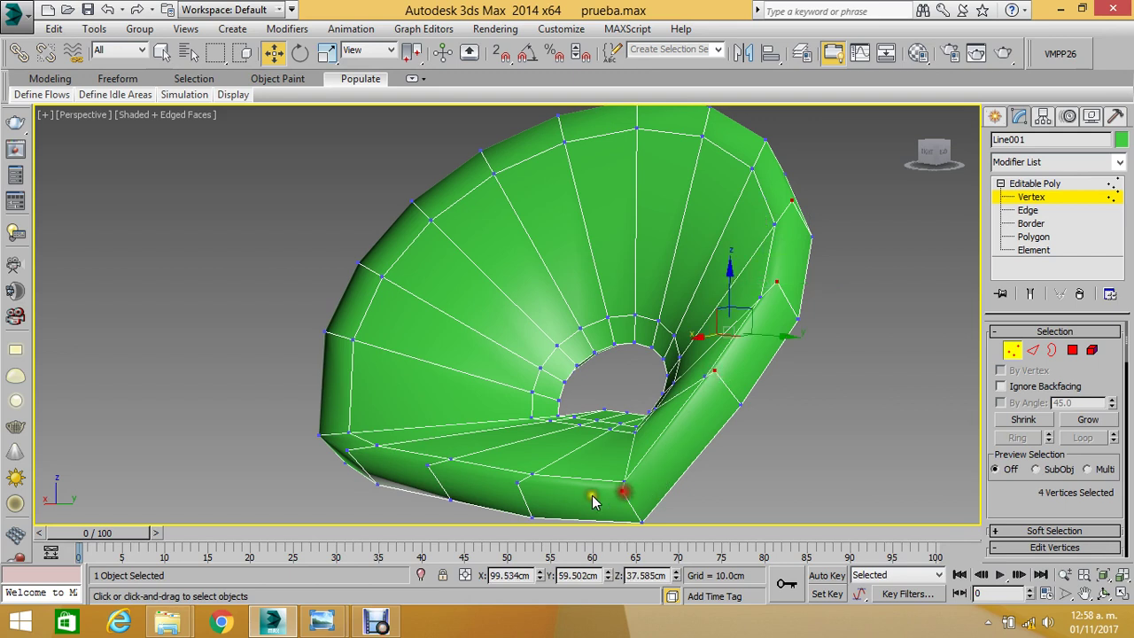
{"action": "left_click", "coordinate": [518, 484], "text": "ctrl"}
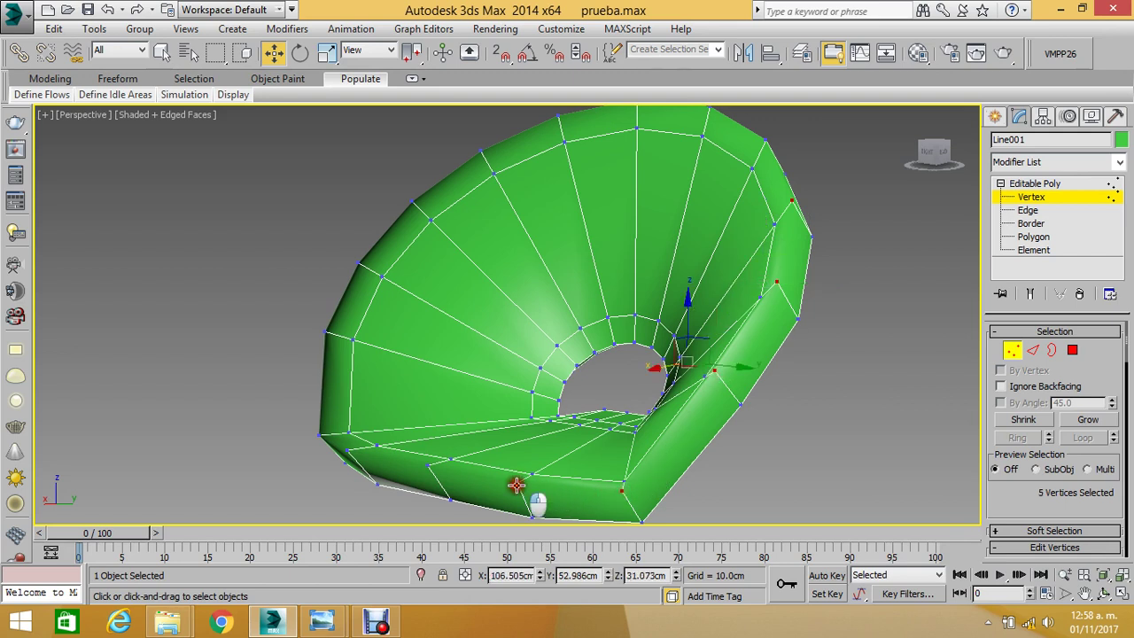
{"action": "left_click", "coordinate": [427, 466], "text": "ctrl"}
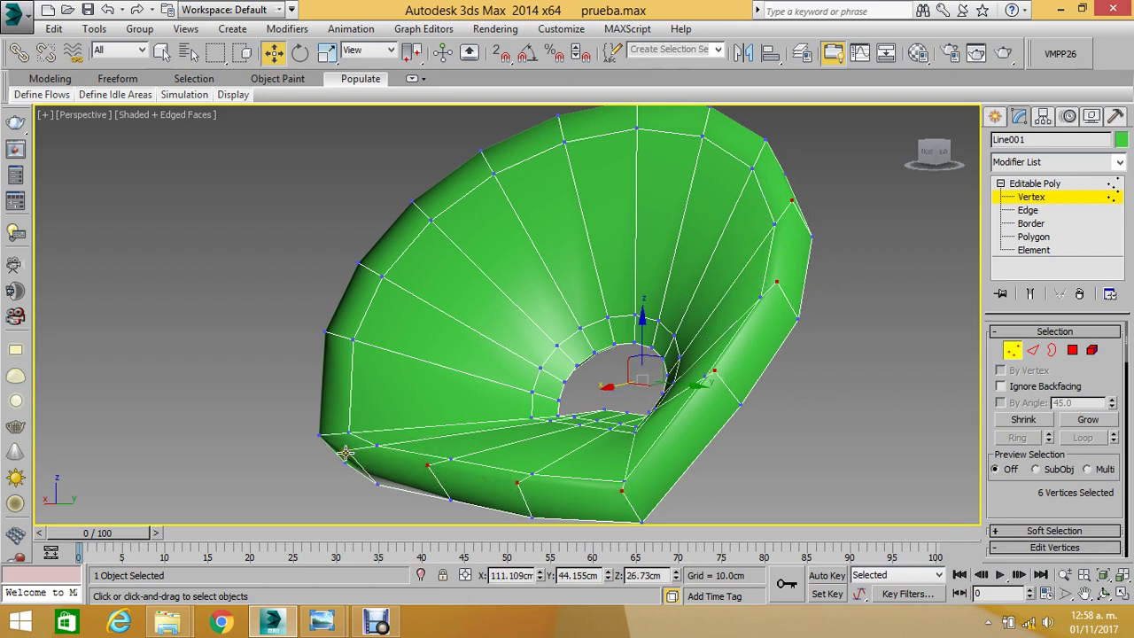
{"action": "left_click", "coordinate": [346, 453], "text": "ctrl"}
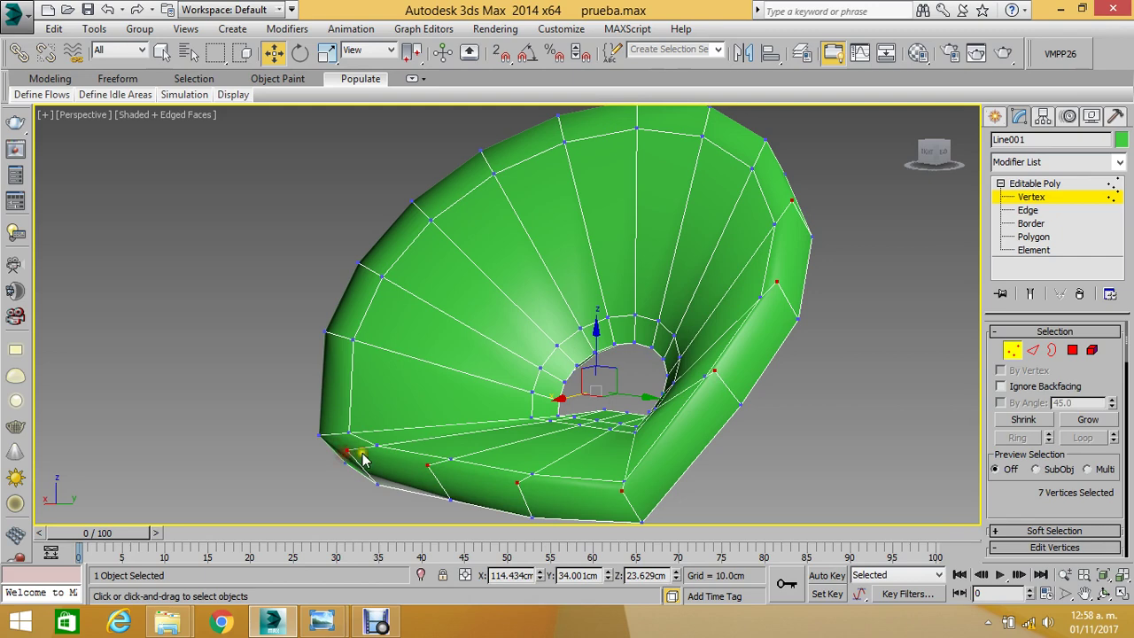
- From the shell's other side, add four upper-left and lower rim vertices to the selection
{"action": "left_click", "coordinate": [1103, 593]}
{"action": "mouse_move", "coordinate": [555, 309]}
{"action": "left_mouse_down"}
{"action": "mouse_move", "coordinate": [619, 306]}
{"action": "mouse_move", "coordinate": [596, 300]}
{"action": "left_mouse_up"}
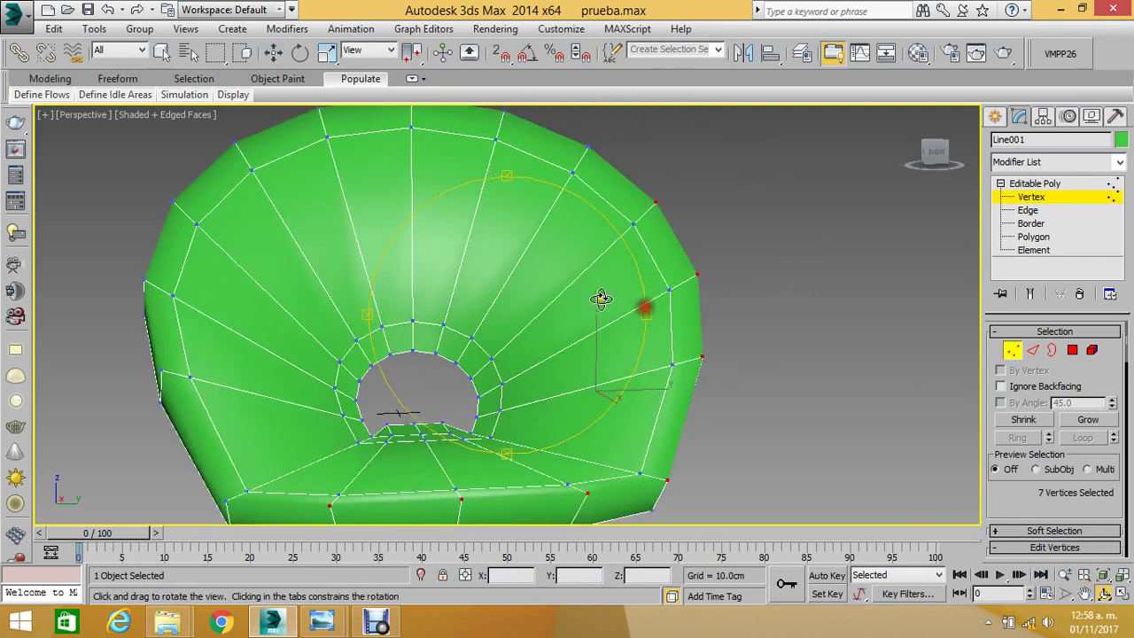
{"action": "mouse_move", "coordinate": [447, 293]}
{"action": "left_mouse_down"}
{"action": "mouse_move", "coordinate": [499, 269]}
{"action": "mouse_move", "coordinate": [542, 287]}
{"action": "mouse_move", "coordinate": [532, 271]}
{"action": "left_mouse_up"}
{"action": "left_click", "coordinate": [272, 53]}
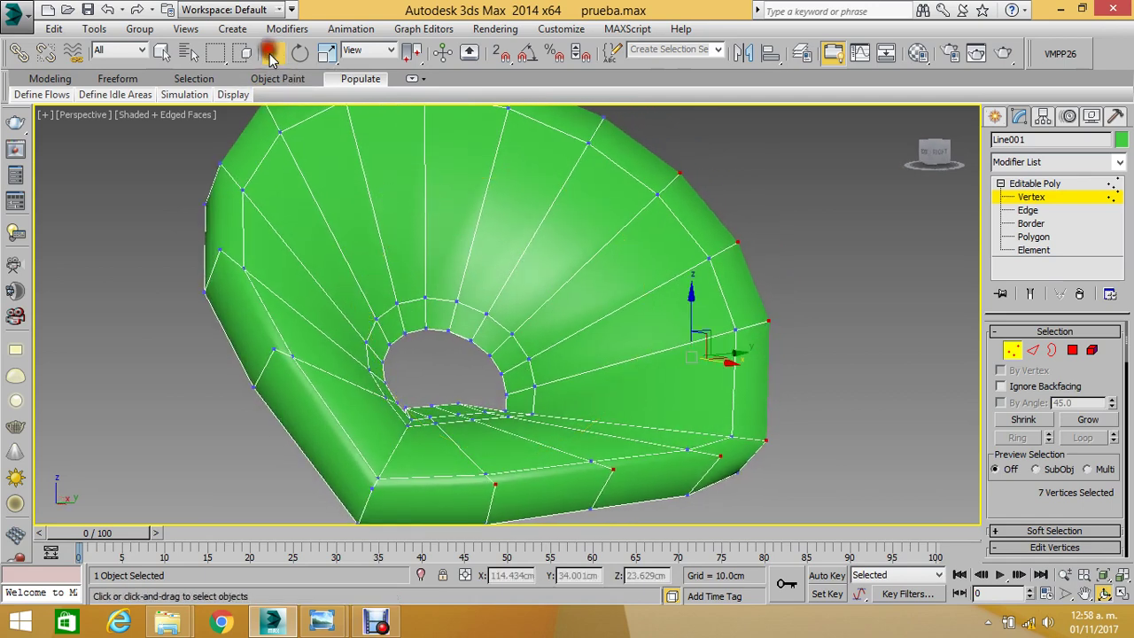
{"action": "left_click", "coordinate": [220, 164], "text": "ctrl"}
{"action": "left_click", "coordinate": [219, 251], "text": "ctrl"}
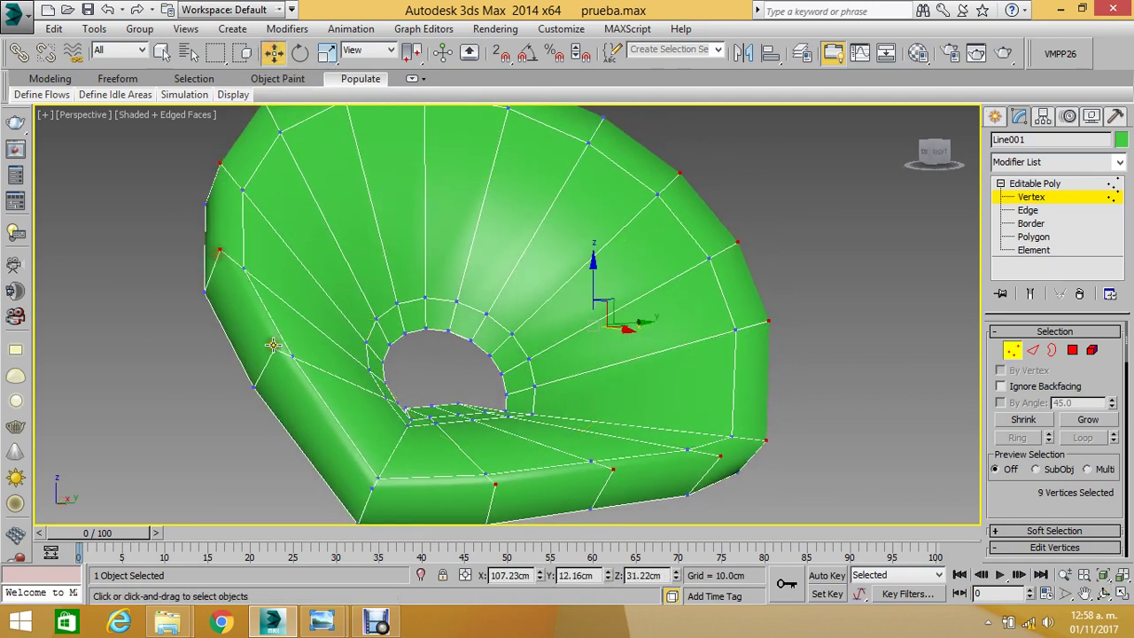
{"action": "left_click", "coordinate": [274, 351], "text": "ctrl"}
{"action": "left_click", "coordinate": [371, 491], "text": "ctrl"}
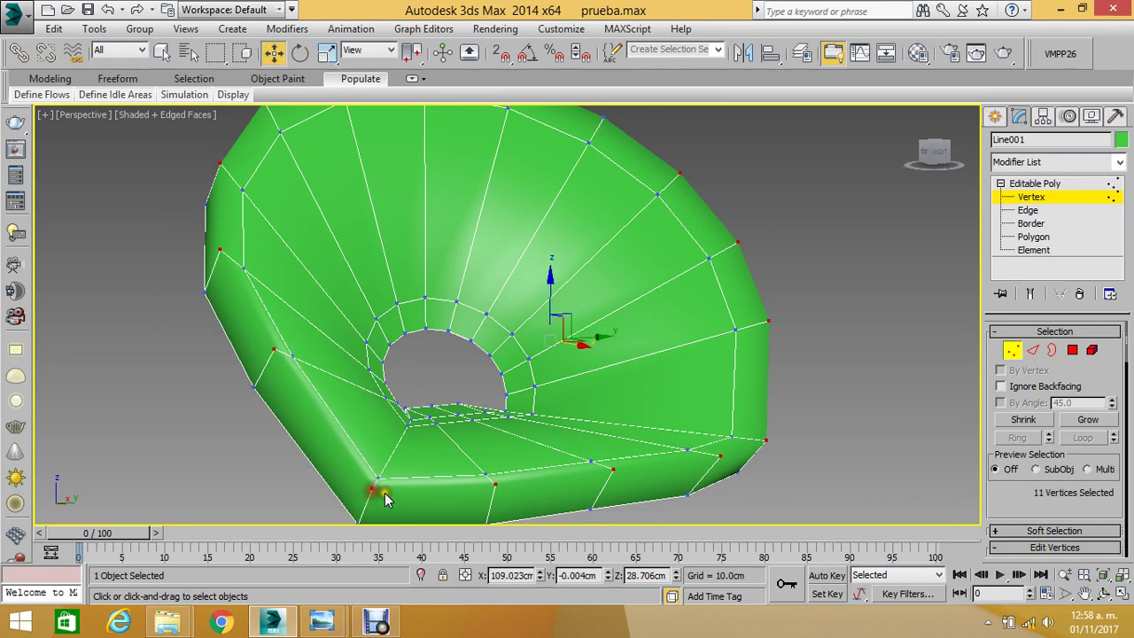
{"action": "scroll", "coordinate": [359, 288], "scroll_direction": "down", "scroll_amount": 2}
{"action": "scroll", "coordinate": [299, 283], "scroll_direction": "up", "scroll_amount": 3}
{"action": "scroll", "coordinate": [302, 341], "scroll_direction": "up", "scroll_amount": 3}
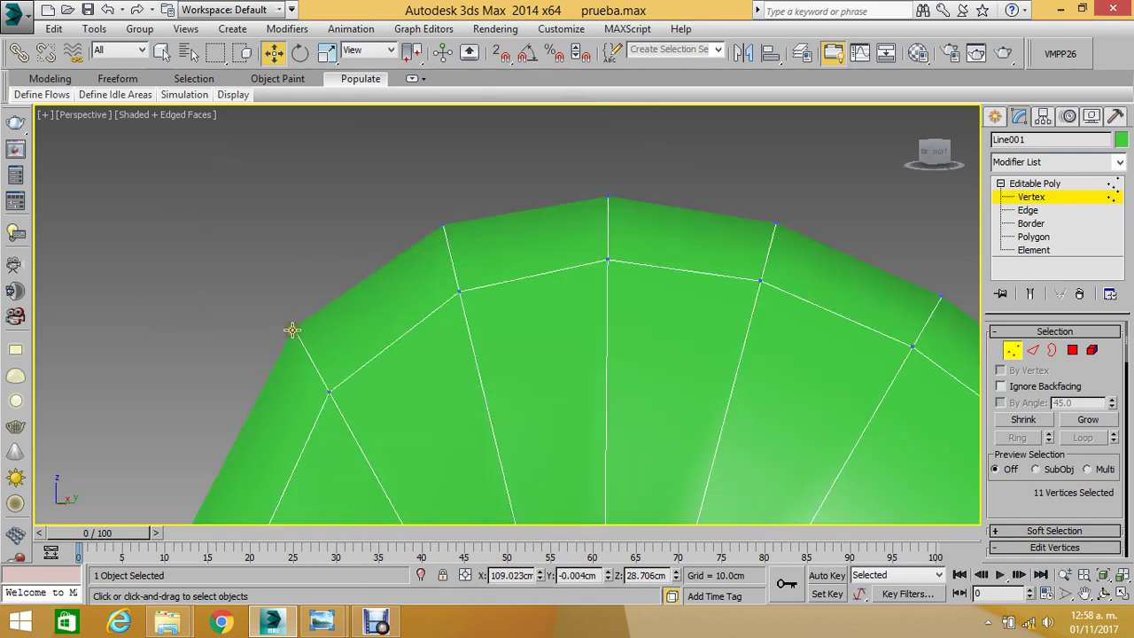
- Add the remaining top and right-side rim vertices to the selection
{"action": "left_click", "coordinate": [443, 227], "text": "ctrl"}
{"action": "left_click", "coordinate": [607, 200], "text": "ctrl"}
{"action": "scroll", "coordinate": [607, 198], "scroll_direction": "down", "scroll_amount": 2}
{"action": "scroll", "coordinate": [927, 302], "scroll_direction": "up", "scroll_amount": 3}
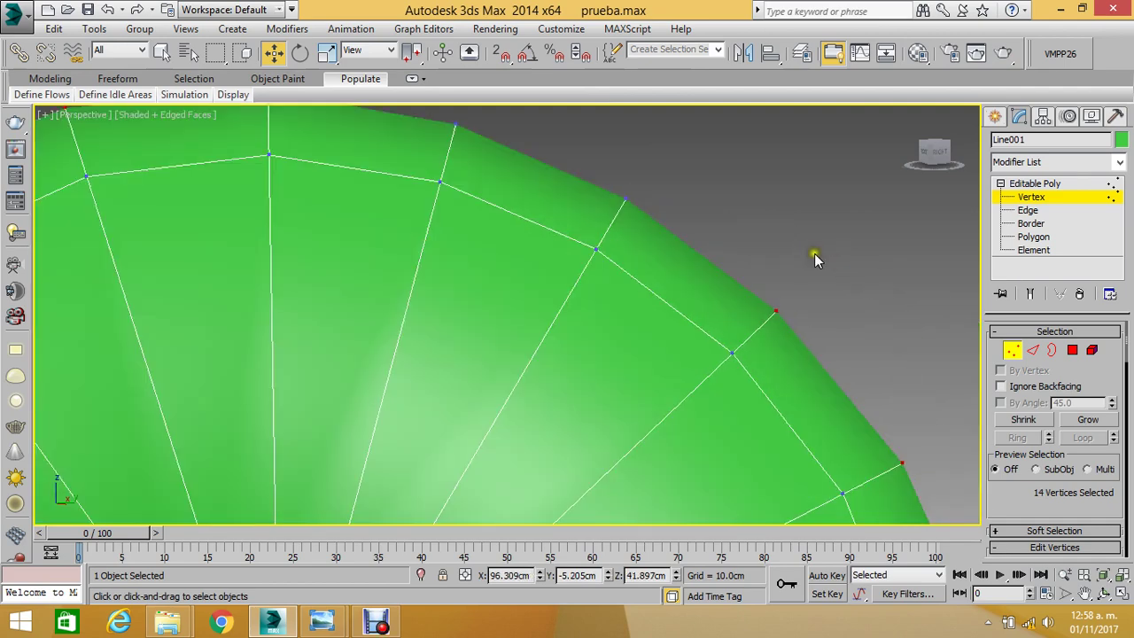
{"action": "left_click", "coordinate": [624, 201], "text": "ctrl"}
{"action": "left_click", "coordinate": [456, 122], "text": "ctrl"}
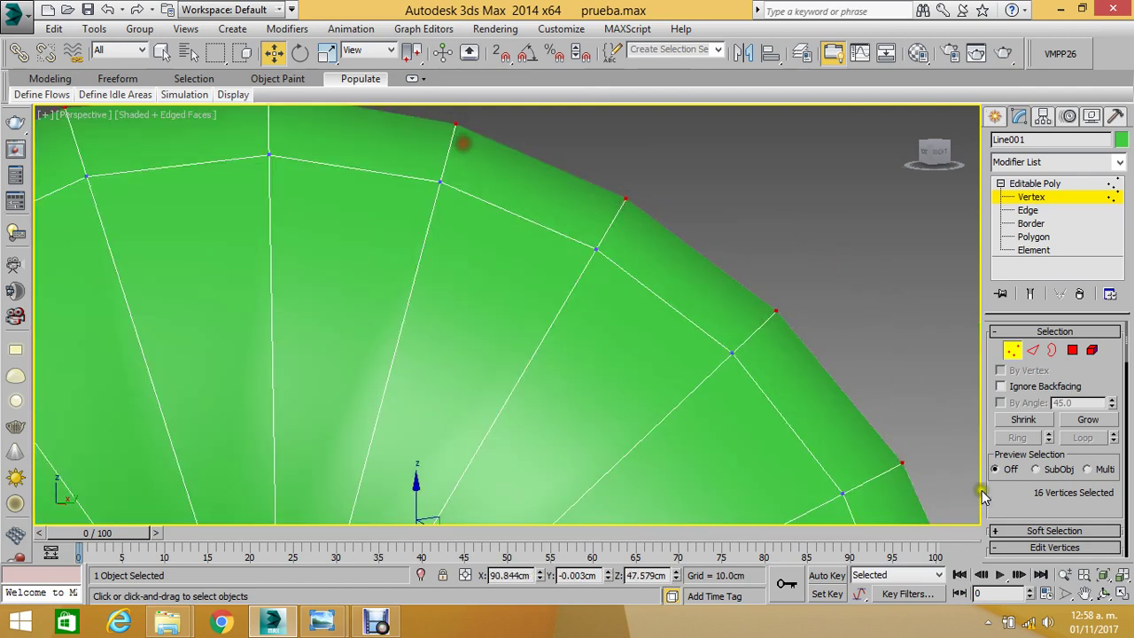
- Check the whole shell, Remove the 16 selected rim vertices, and exit Vertex level
{"action": "left_click", "coordinate": [1103, 593]}
{"action": "mouse_move", "coordinate": [516, 264]}
{"action": "left_mouse_down"}
{"action": "mouse_move", "coordinate": [461, 263]}
{"action": "mouse_move", "coordinate": [446, 339]}
{"action": "mouse_move", "coordinate": [393, 374]}
{"action": "mouse_move", "coordinate": [468, 316]}
{"action": "left_mouse_up"}
{"action": "scroll", "coordinate": [461, 263], "scroll_direction": "down", "scroll_amount": 5}
{"action": "scroll", "coordinate": [468, 316], "scroll_direction": "up", "scroll_amount": 3}
{"action": "mouse_move", "coordinate": [488, 354]}
{"action": "left_mouse_down"}
{"action": "mouse_move", "coordinate": [570, 342]}
{"action": "mouse_move", "coordinate": [529, 337]}
{"action": "left_mouse_up"}
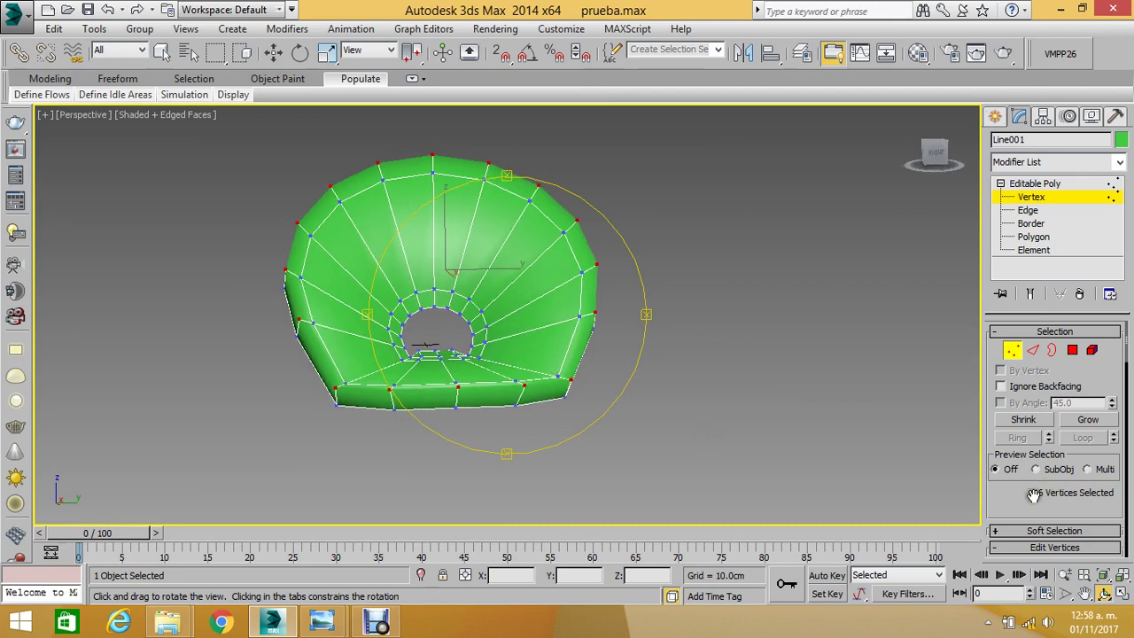
{"action": "left_click_drag", "start_coordinate": [1024, 506], "coordinate": [1022, 401]}
{"action": "left_click", "coordinate": [1022, 464]}
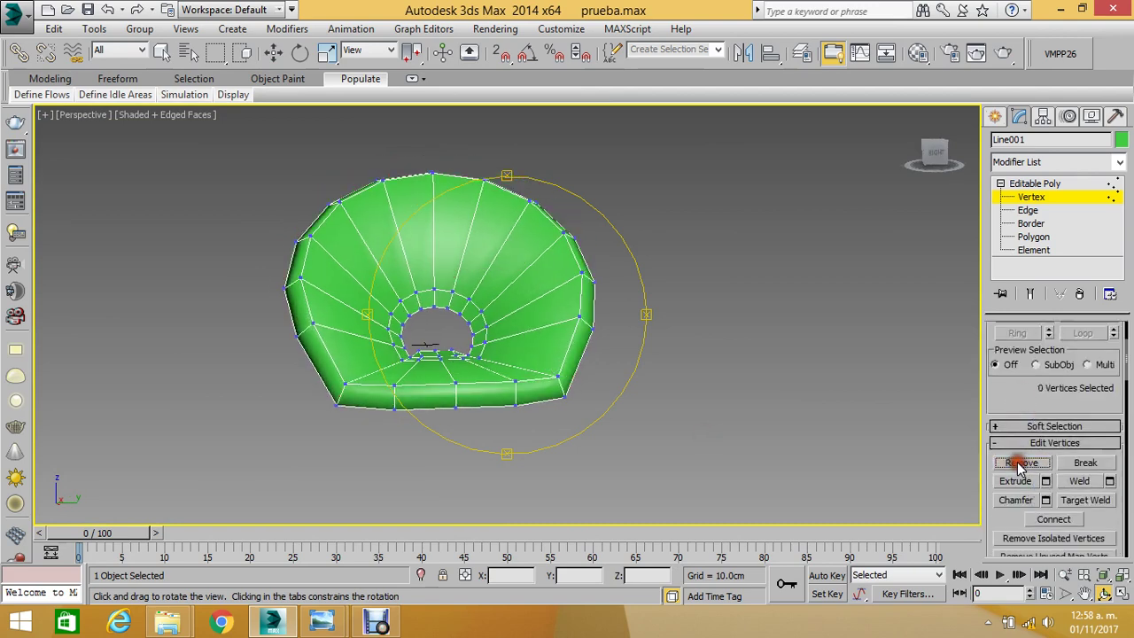
{"action": "left_click", "coordinate": [1033, 197]}
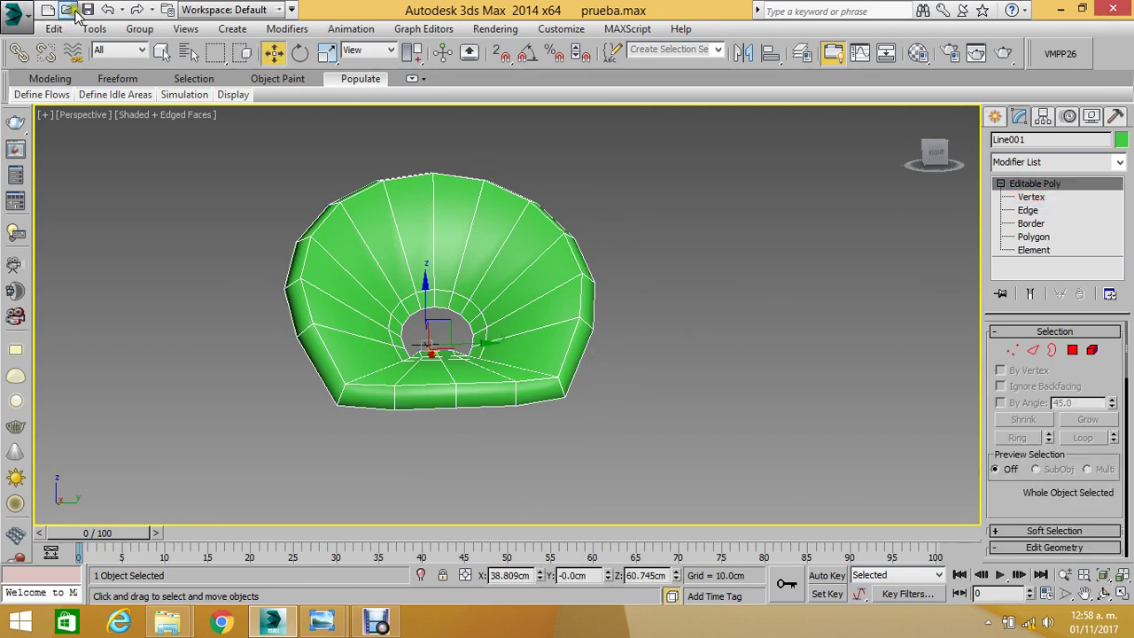
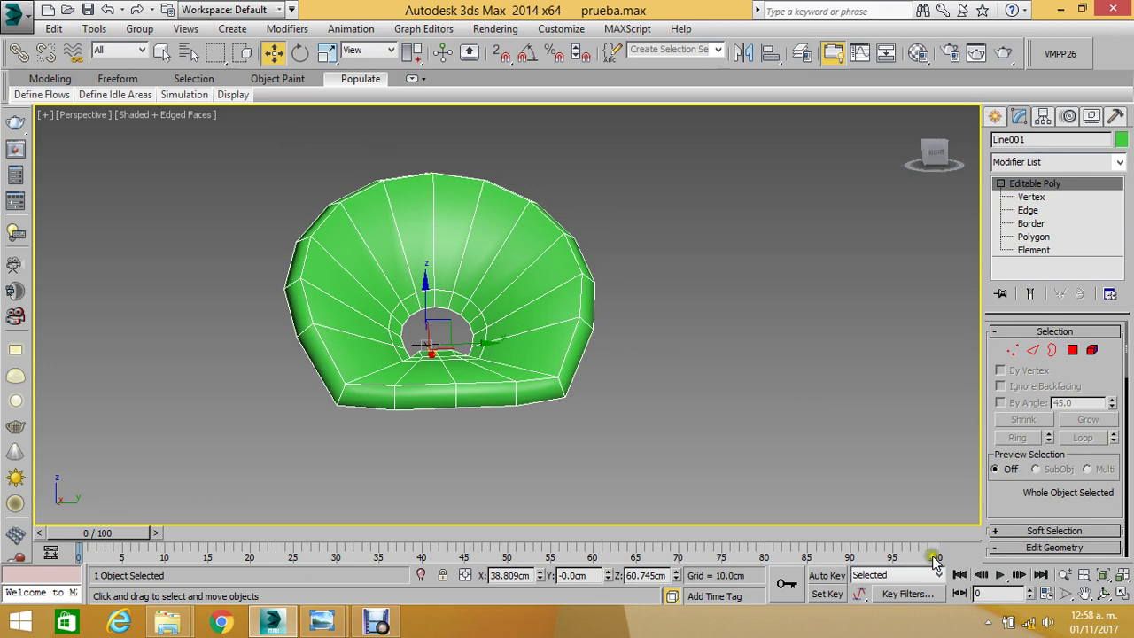
- Orbit to the hole, then select and remove the edge loop ringing it
{"action": "left_click", "coordinate": [1103, 592]}
{"action": "mouse_move", "coordinate": [576, 266]}
{"action": "left_mouse_down"}
{"action": "mouse_move", "coordinate": [319, 212]}
{"action": "mouse_move", "coordinate": [468, 335]}
{"action": "mouse_move", "coordinate": [497, 320]}
{"action": "left_mouse_up"}
{"action": "scroll", "coordinate": [450, 321], "scroll_direction": "up", "scroll_amount": 3}
{"action": "scroll", "coordinate": [474, 304], "scroll_direction": "down", "scroll_amount": 2}
{"action": "scroll", "coordinate": [500, 266], "scroll_direction": "up", "scroll_amount": 3}
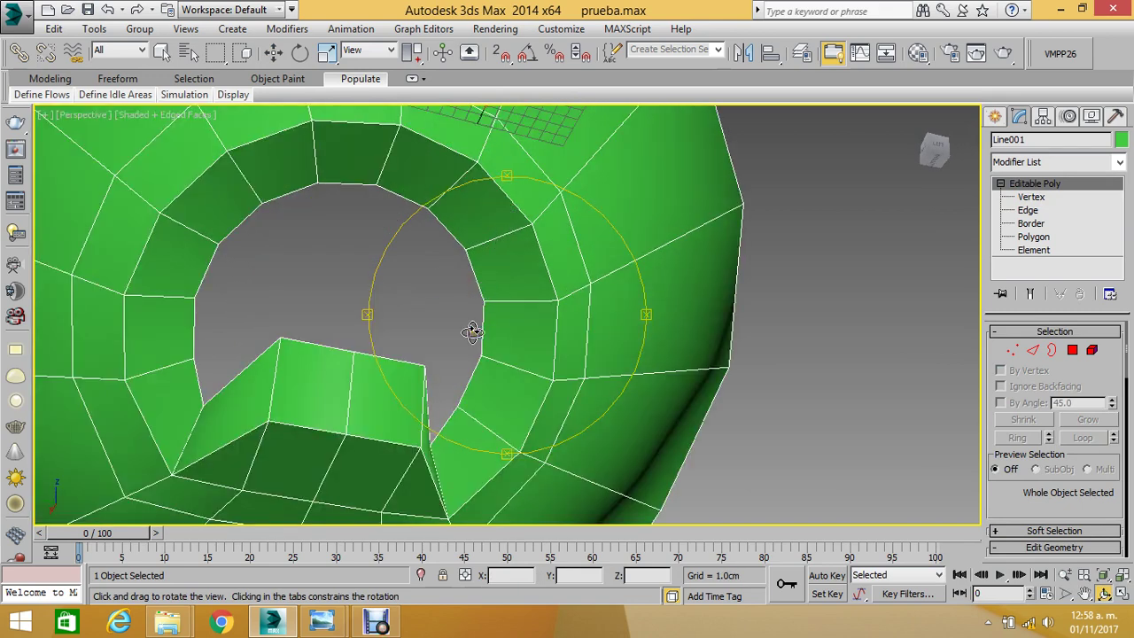
{"action": "left_click", "coordinate": [273, 53]}
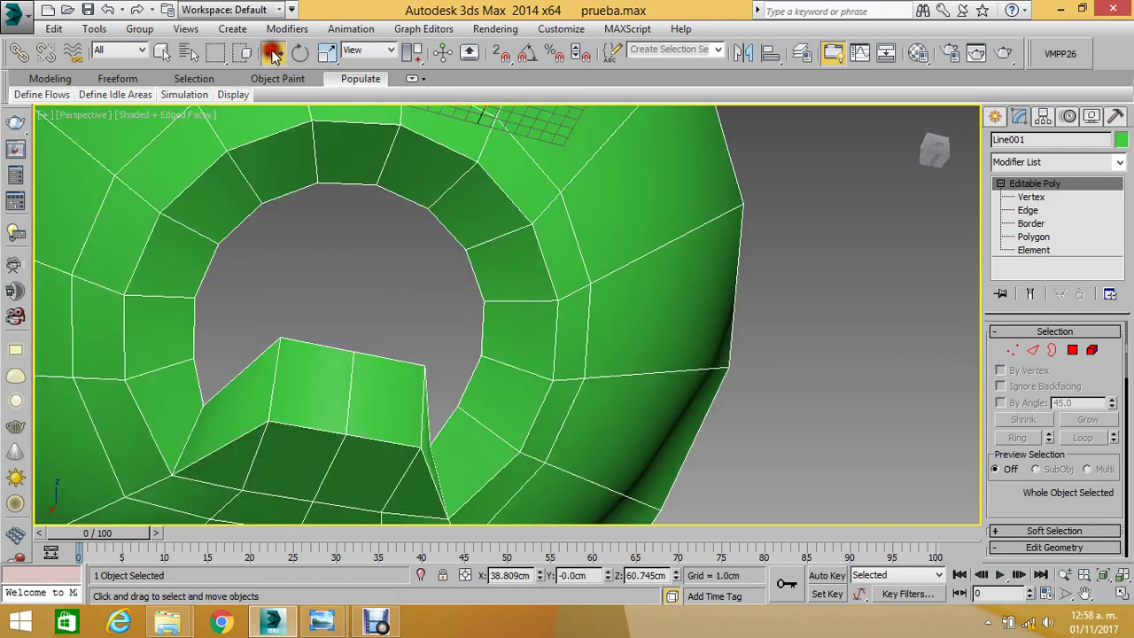
{"action": "left_click", "coordinate": [1031, 210]}
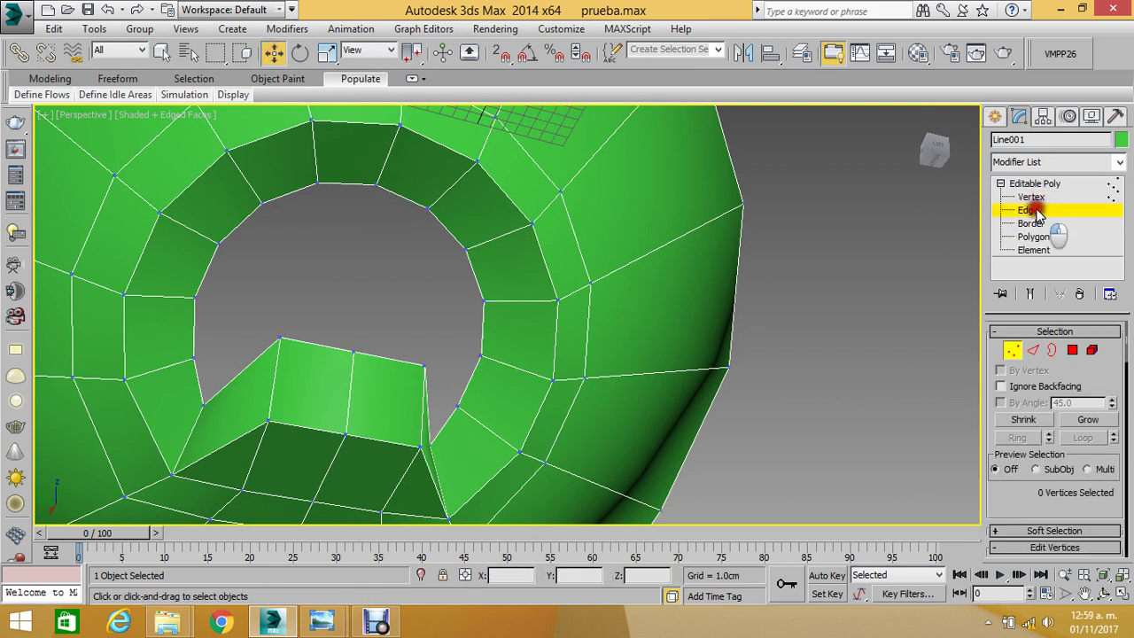
{"action": "left_click", "coordinate": [489, 477]}
{"action": "left_click", "coordinate": [1090, 439]}
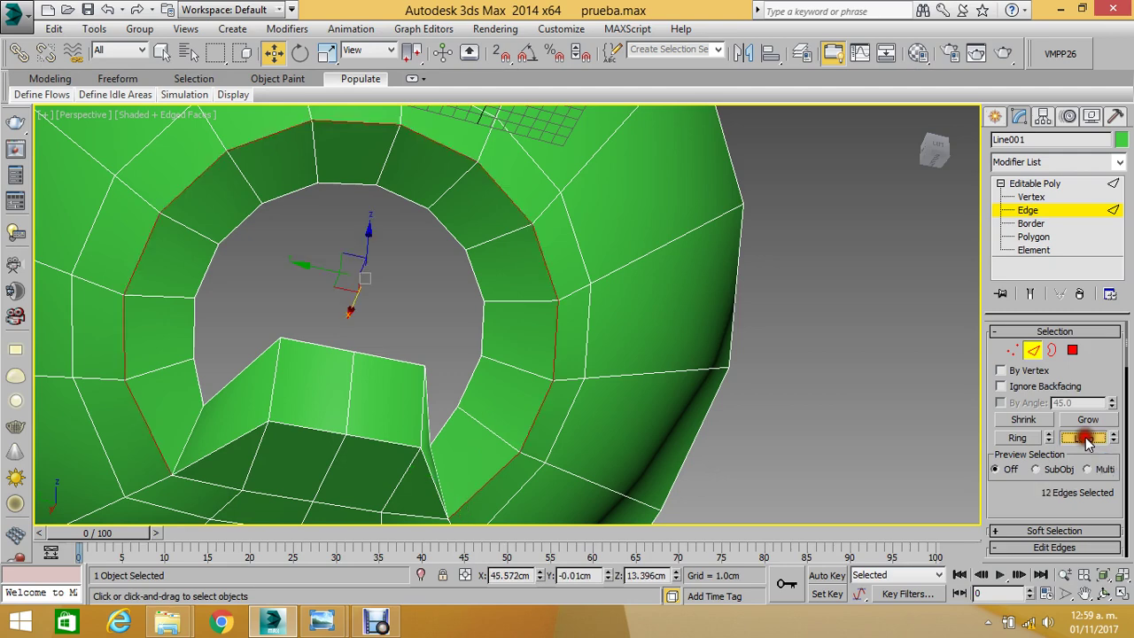
{"action": "scroll", "coordinate": [1023, 476], "scroll_direction": "down", "scroll_amount": 3}
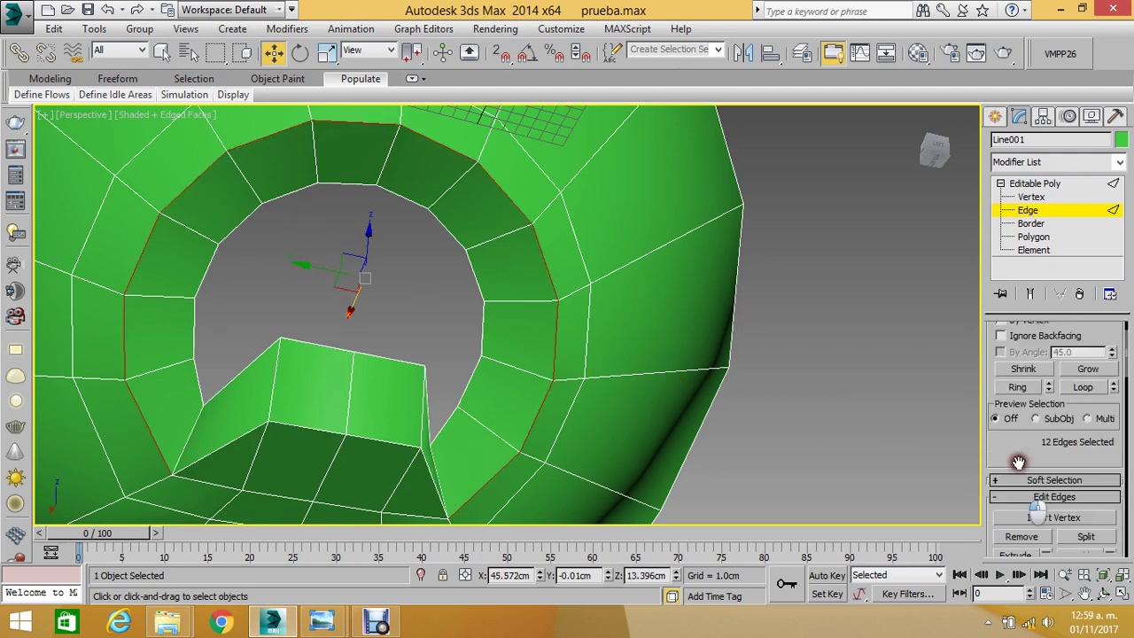
{"action": "scroll", "coordinate": [1023, 477], "scroll_direction": "down", "scroll_amount": 3}
{"action": "left_click", "coordinate": [1019, 469]}
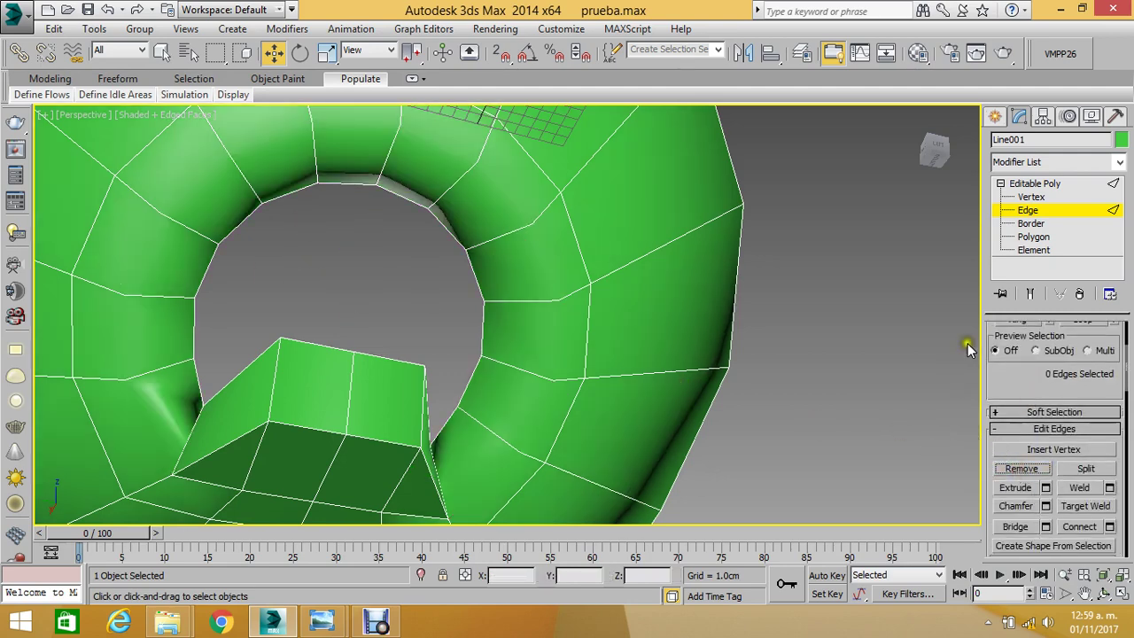
- Select the eleven leftover vertices around the hole and remove them
{"action": "left_click", "coordinate": [1056, 183]}
{"action": "key", "text": "1"}
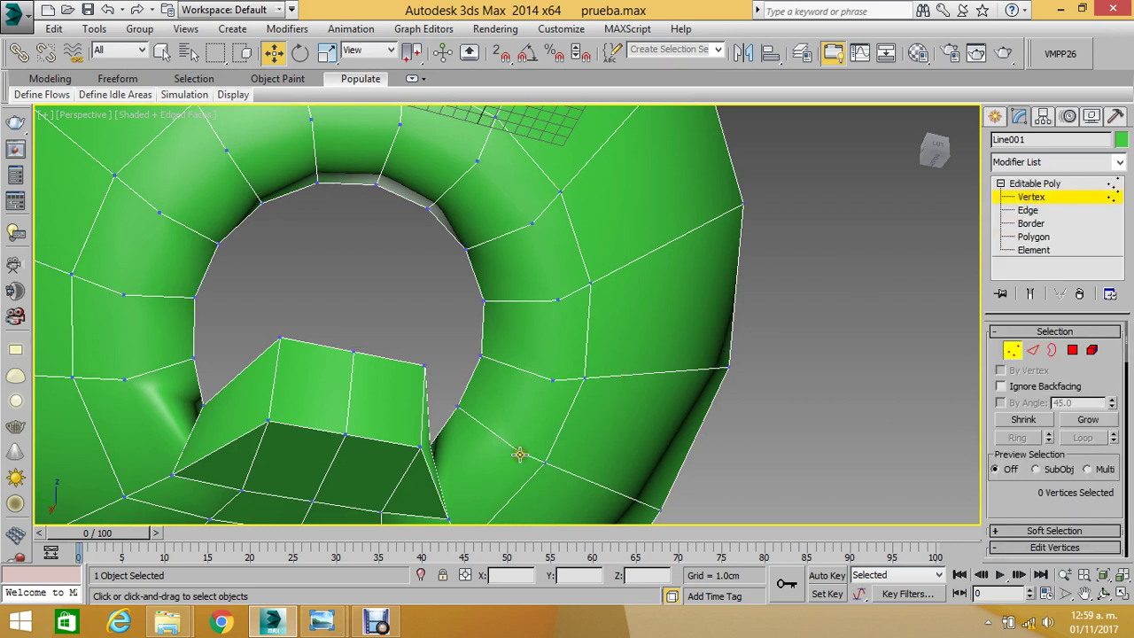
{"action": "left_click", "coordinate": [519, 455]}
{"action": "left_click", "coordinate": [549, 380], "text": "ctrl"}
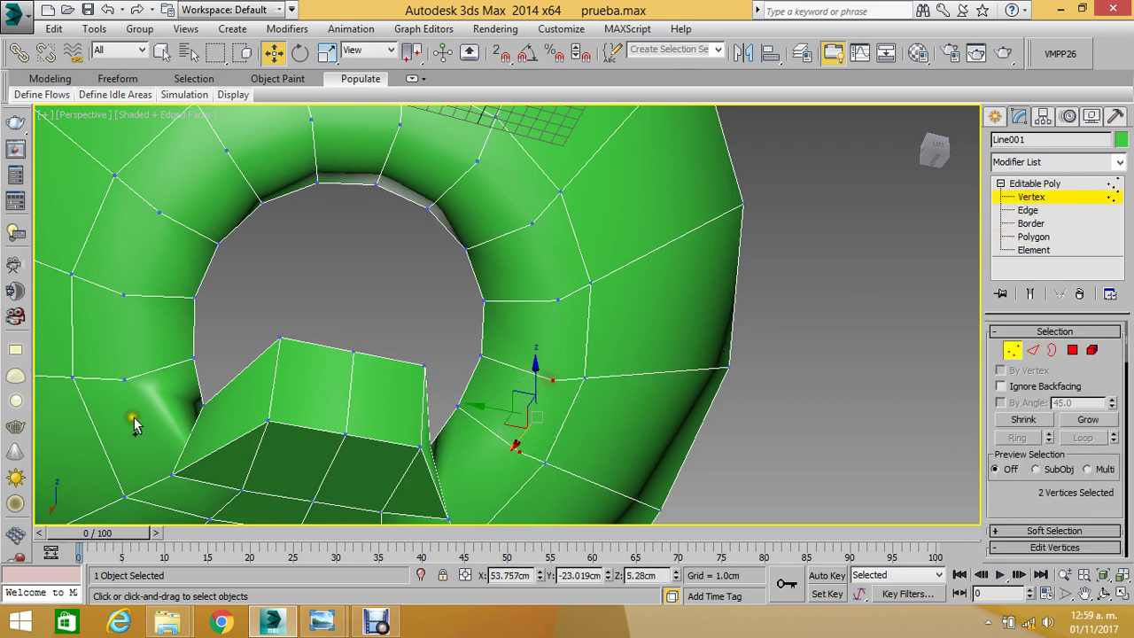
{"action": "left_click", "coordinate": [122, 383], "text": "ctrl"}
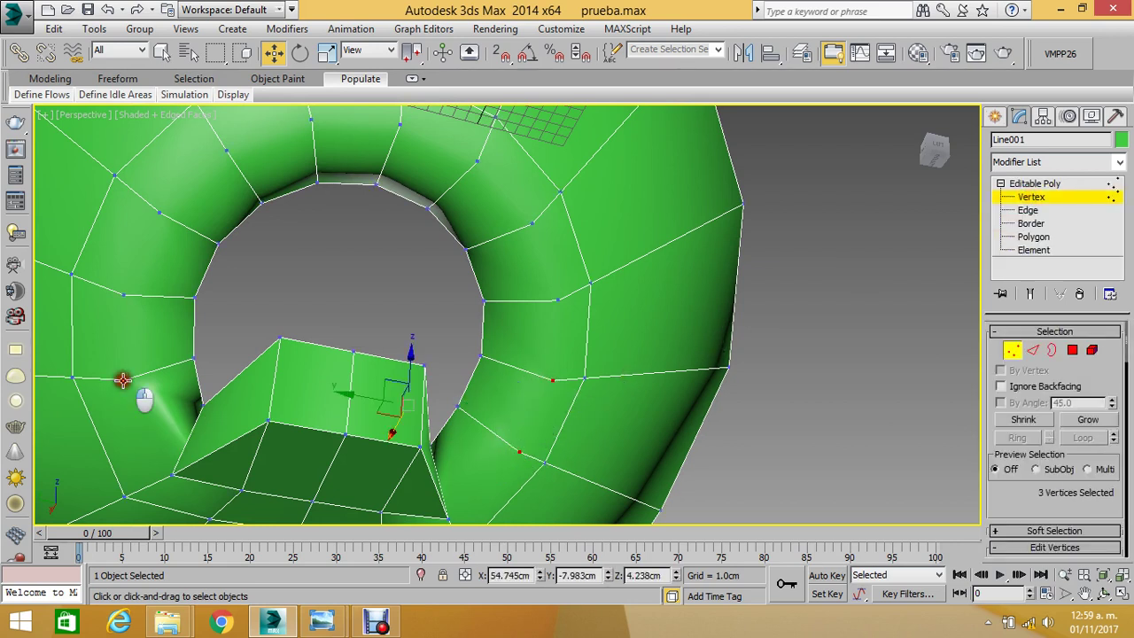
{"action": "left_click", "coordinate": [124, 297], "text": "ctrl"}
{"action": "left_click", "coordinate": [156, 214], "text": "ctrl"}
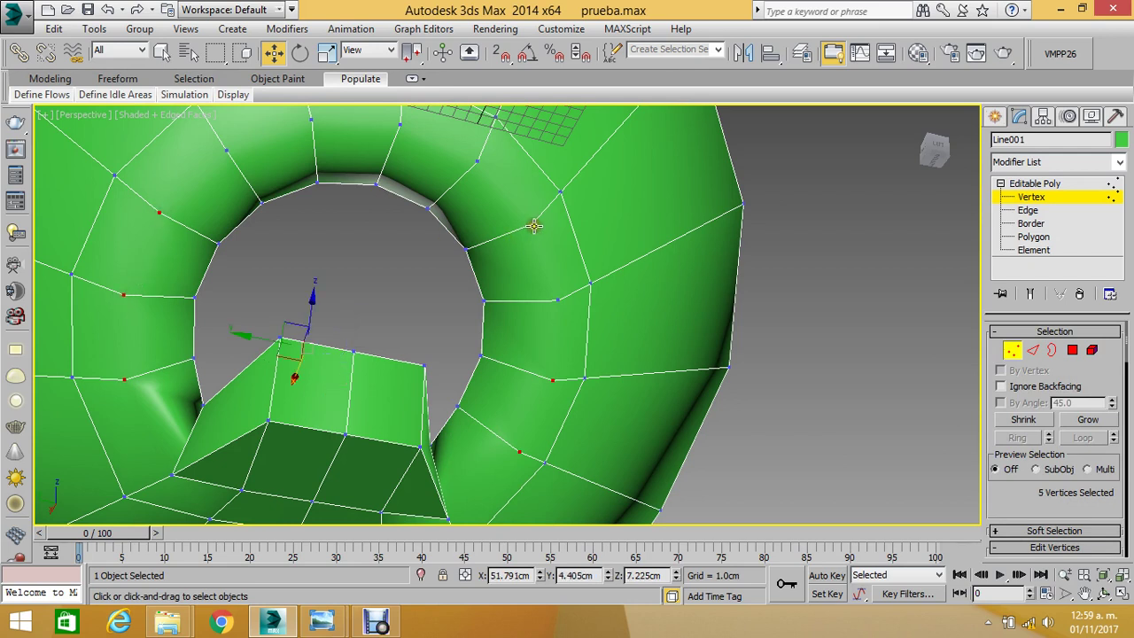
{"action": "left_click", "coordinate": [531, 224], "text": "ctrl"}
{"action": "left_click", "coordinate": [558, 299], "text": "ctrl"}
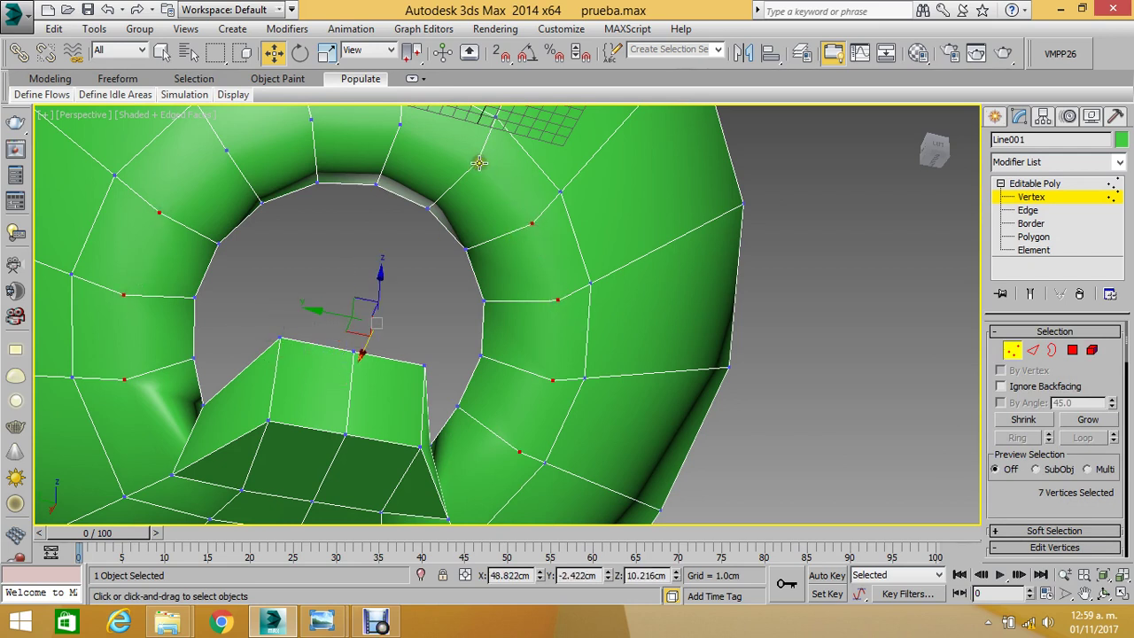
{"action": "left_click", "coordinate": [479, 162], "text": "ctrl"}
{"action": "left_click", "coordinate": [400, 124], "text": "ctrl"}
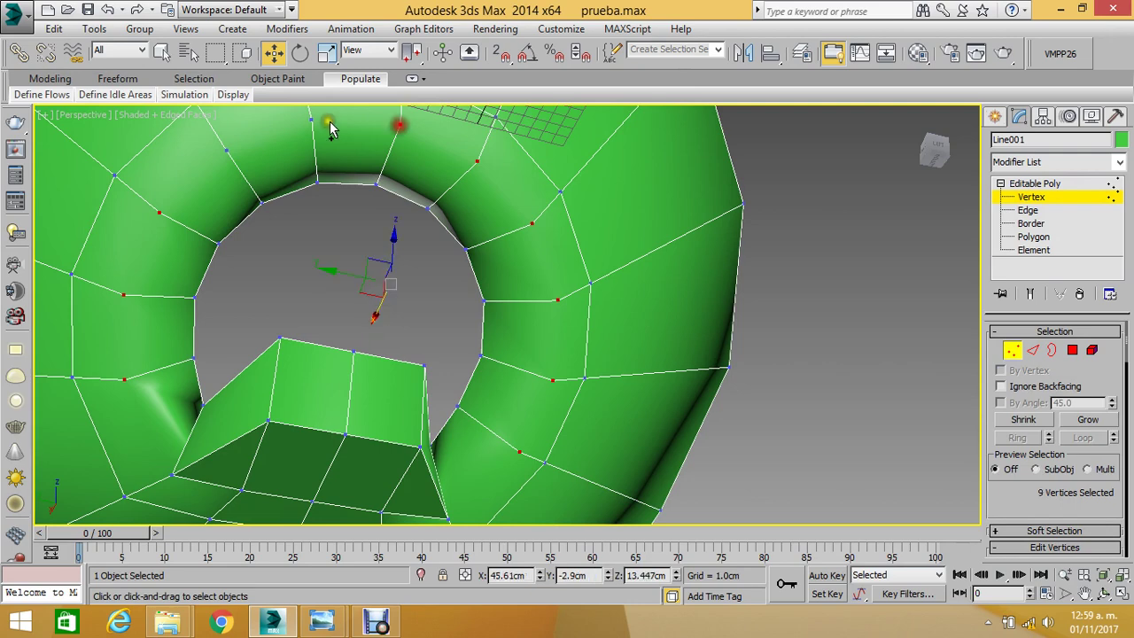
{"action": "left_click", "coordinate": [310, 118], "text": "ctrl"}
{"action": "left_click", "coordinate": [226, 152], "text": "ctrl"}
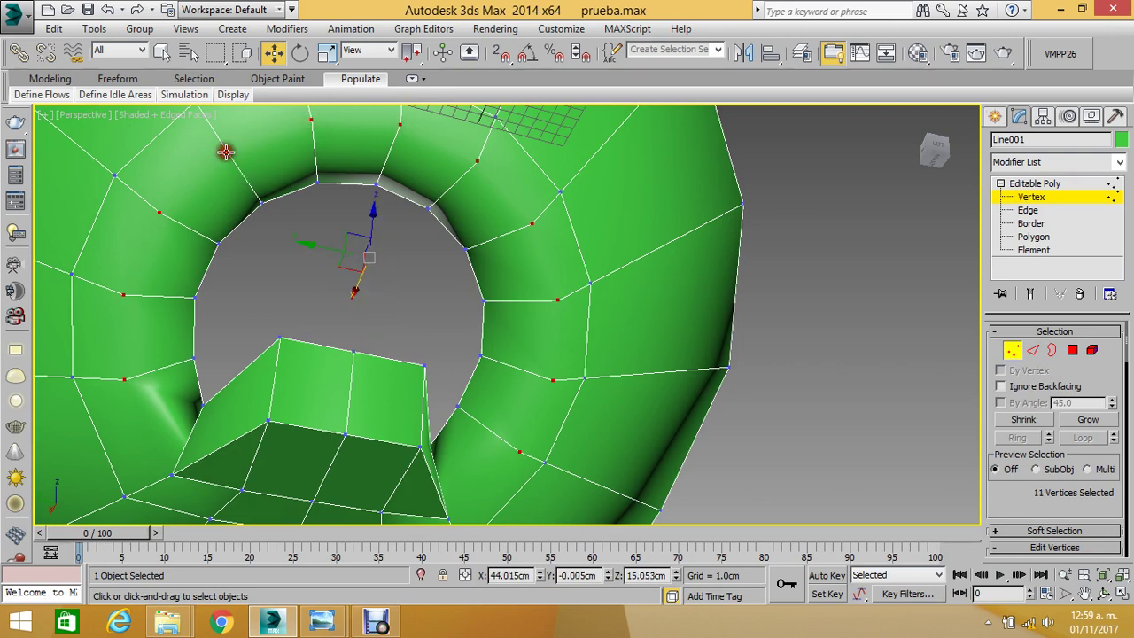
{"action": "left_click_drag", "start_coordinate": [1017, 504], "coordinate": [1019, 370]}
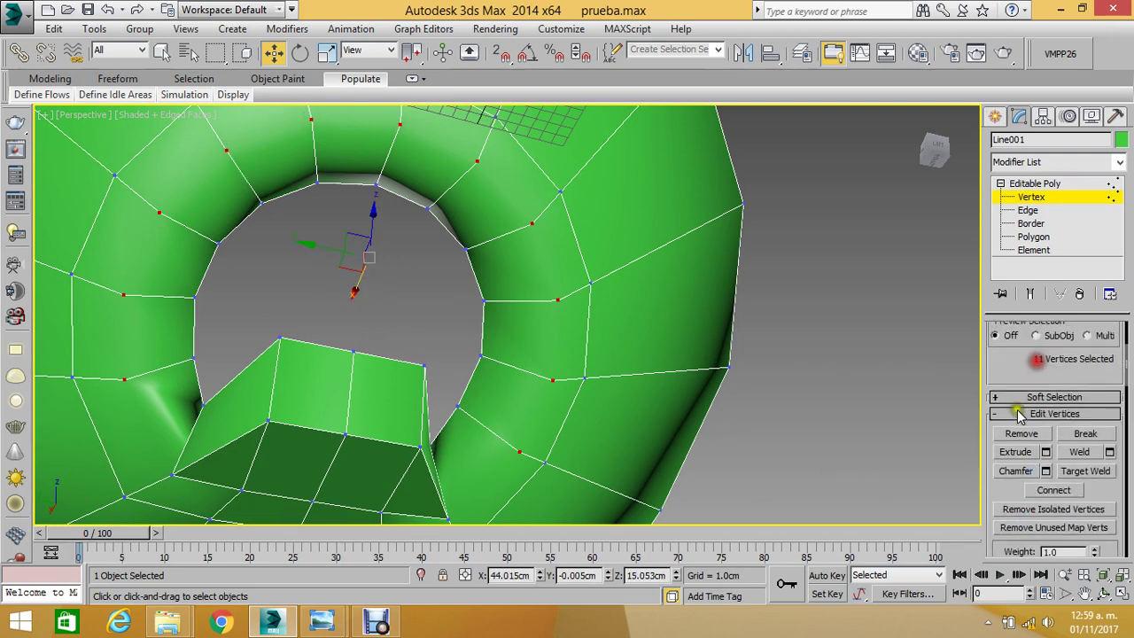
{"action": "left_click", "coordinate": [1020, 434]}
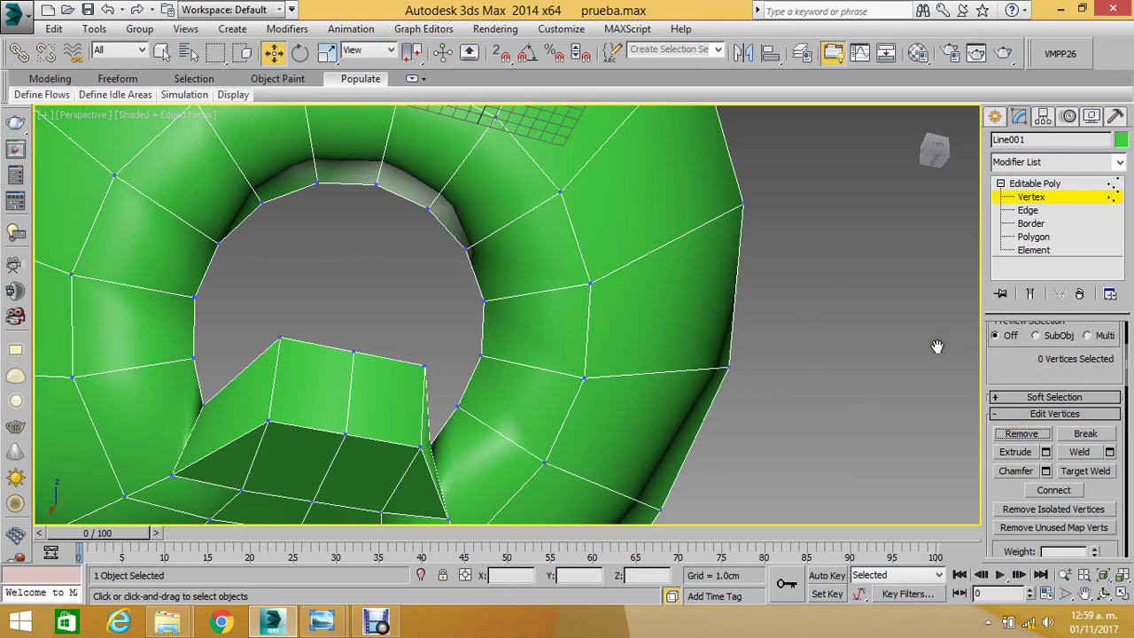
- Orbit inside the opening, then select and remove the next edge loop around its rim
{"action": "left_click", "coordinate": [1103, 592]}
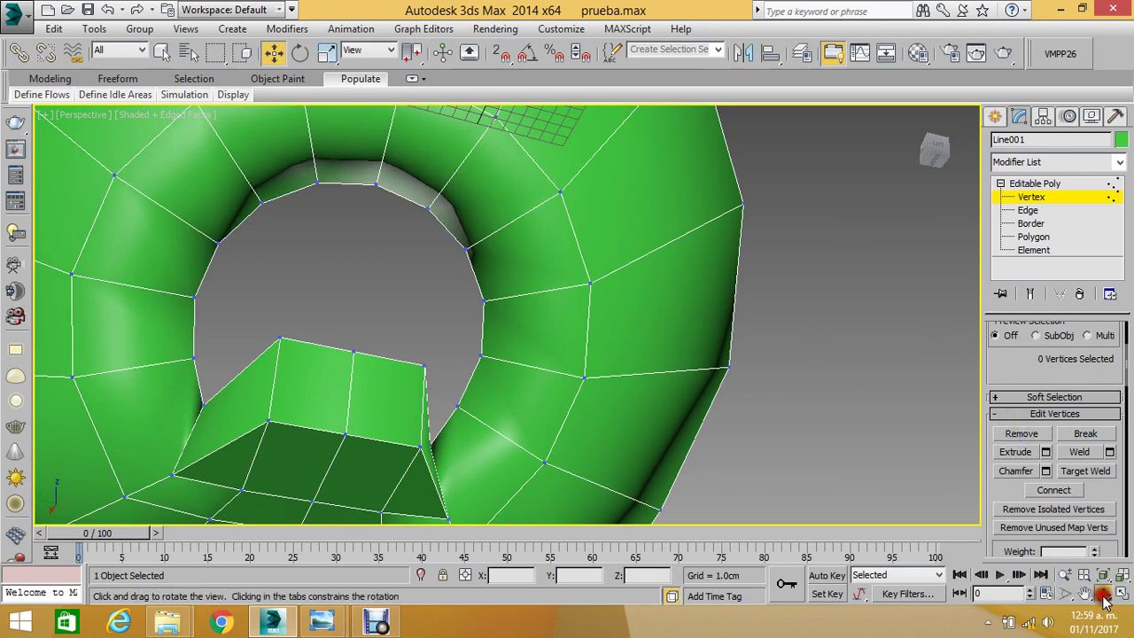
{"action": "mouse_move", "coordinate": [741, 383]}
{"action": "left_mouse_down"}
{"action": "mouse_move", "coordinate": [590, 317]}
{"action": "mouse_move", "coordinate": [385, 322]}
{"action": "mouse_move", "coordinate": [293, 352]}
{"action": "mouse_move", "coordinate": [313, 381]}
{"action": "left_mouse_up"}
{"action": "scroll", "coordinate": [313, 381], "scroll_direction": "up", "scroll_amount": 2}
{"action": "scroll", "coordinate": [316, 376], "scroll_direction": "up", "scroll_amount": 3}
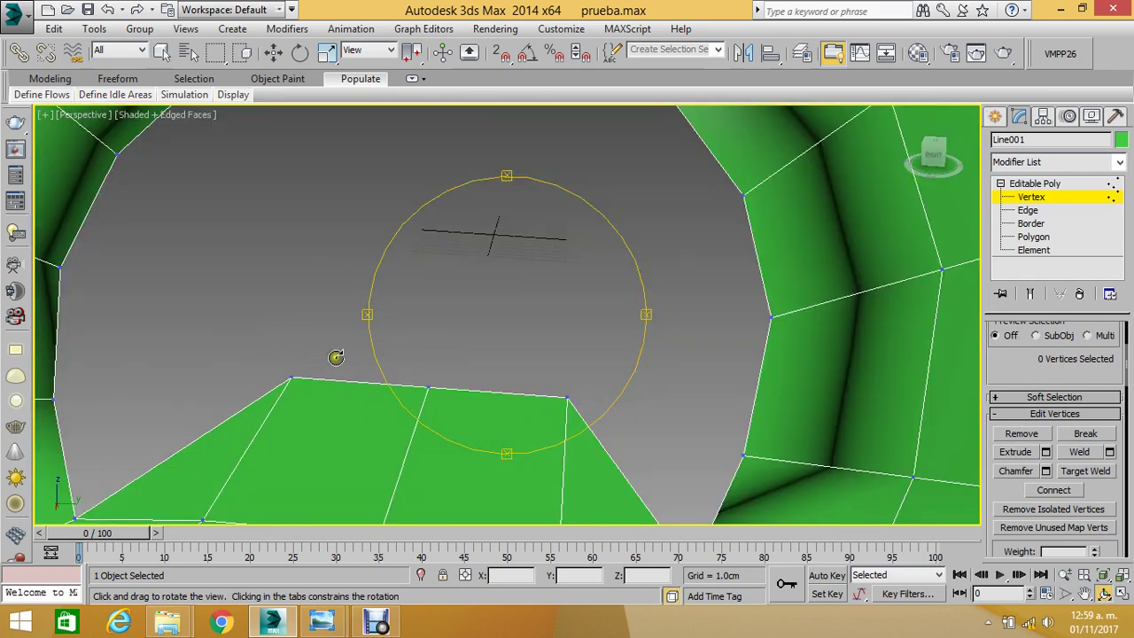
{"action": "scroll", "coordinate": [391, 328], "scroll_direction": "down", "scroll_amount": 2}
{"action": "scroll", "coordinate": [362, 326], "scroll_direction": "up", "scroll_amount": 2}
{"action": "scroll", "coordinate": [412, 306], "scroll_direction": "down", "scroll_amount": 2}
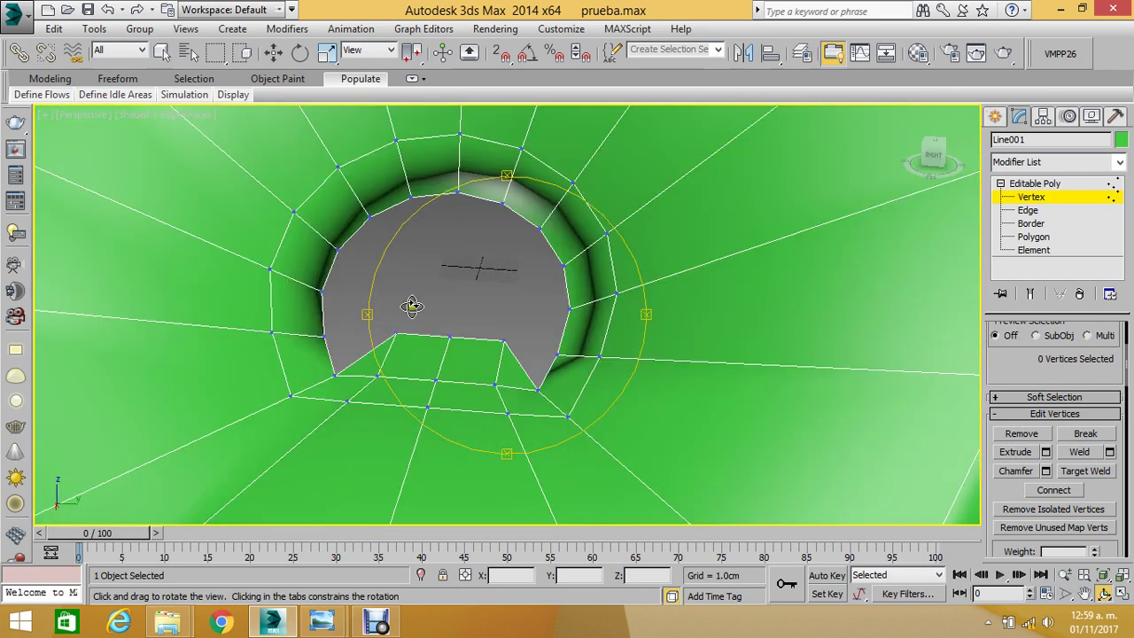
{"action": "left_click", "coordinate": [1028, 210]}
{"action": "left_click", "coordinate": [551, 371]}
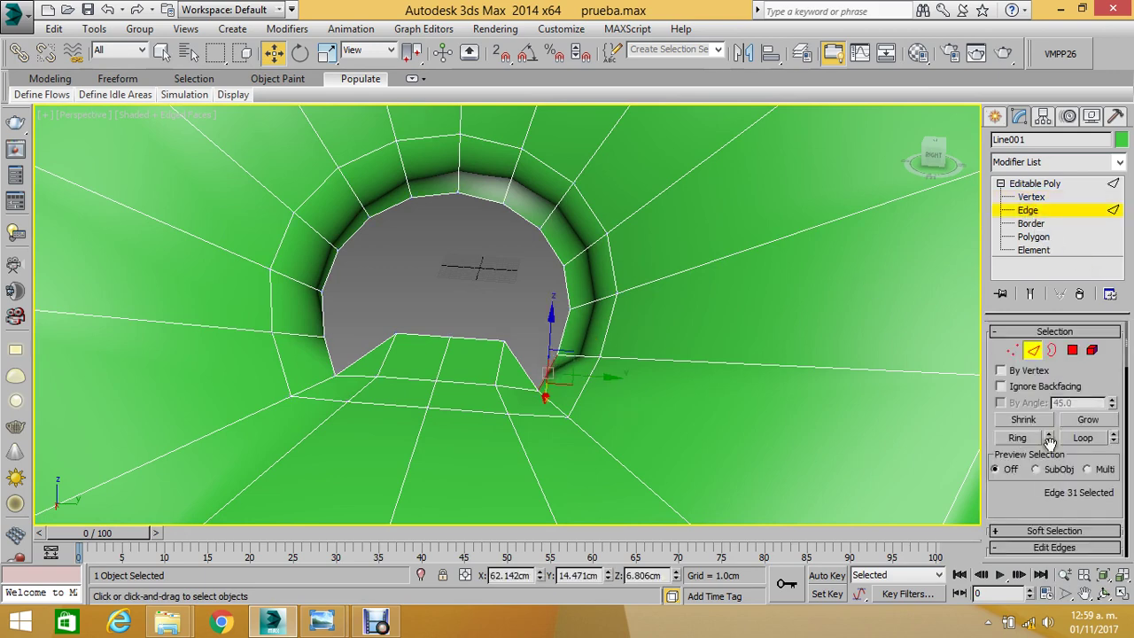
{"action": "left_click", "coordinate": [1096, 439]}
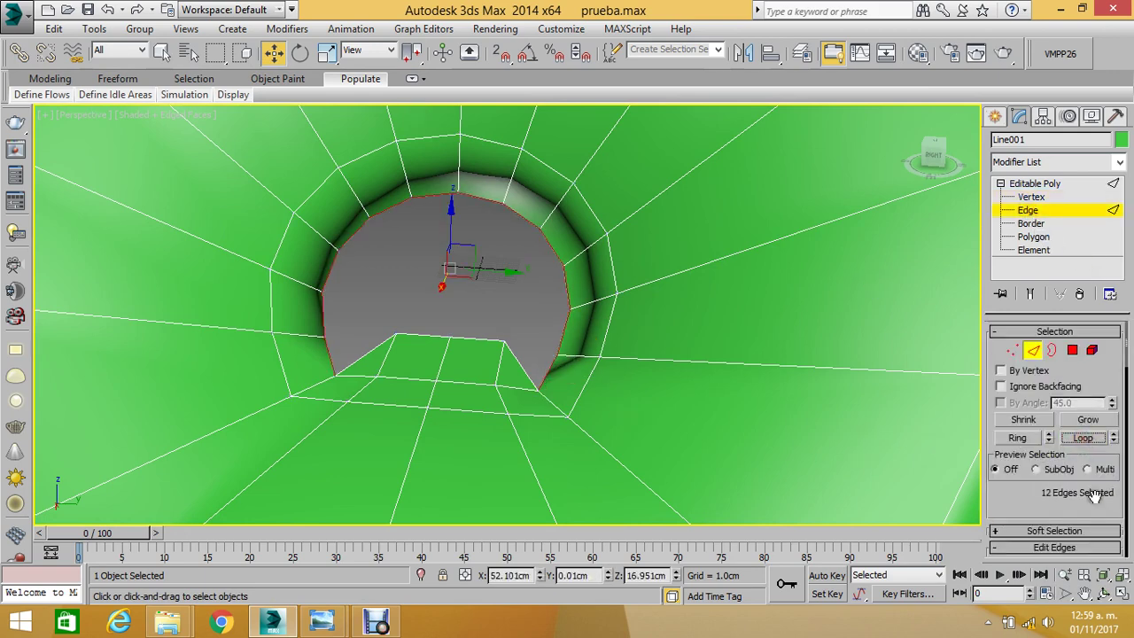
{"action": "left_click_drag", "start_coordinate": [1095, 494], "coordinate": [1081, 351]}
{"action": "left_click", "coordinate": [1028, 443]}
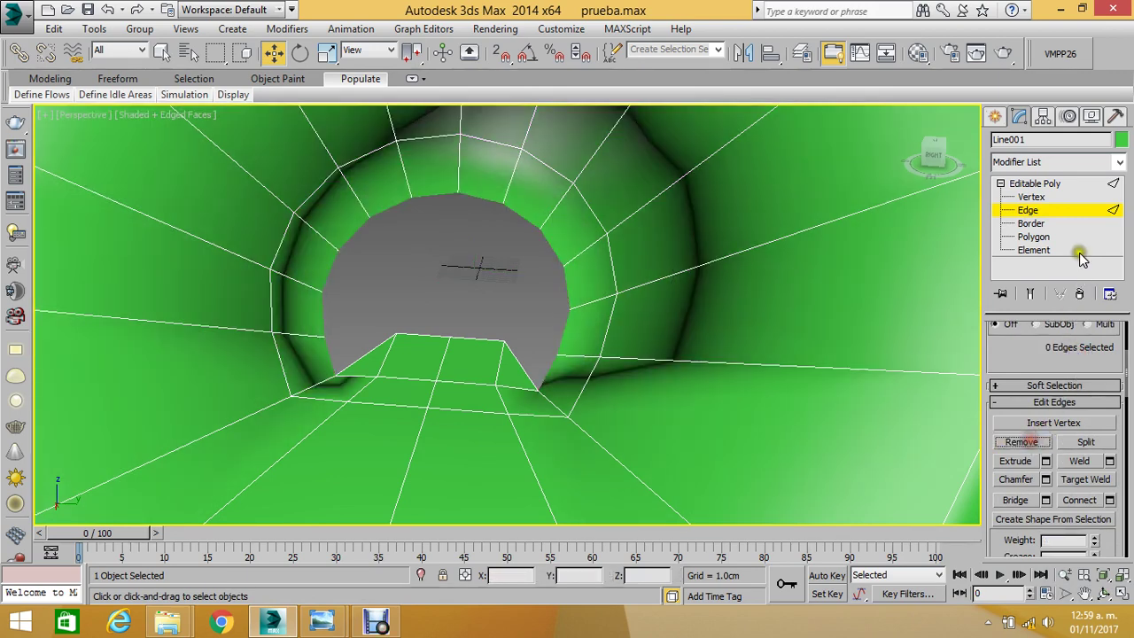
- Remove the eleven leftover rim vertices, then exit sub-object level
{"action": "left_click", "coordinate": [1031, 197]}
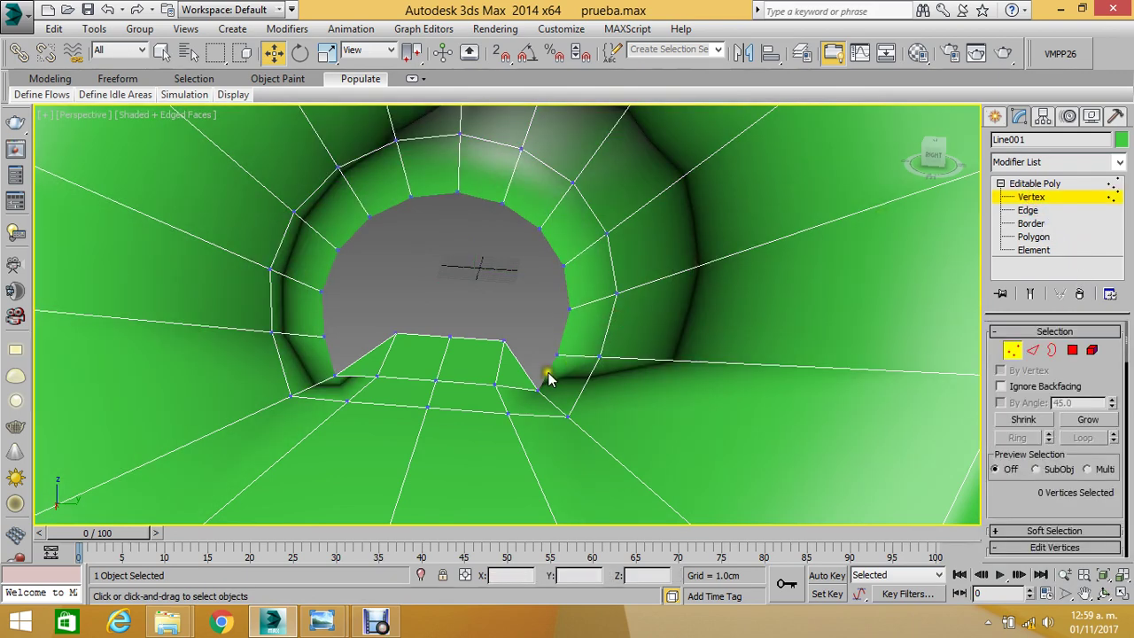
{"action": "left_click", "coordinate": [552, 357]}
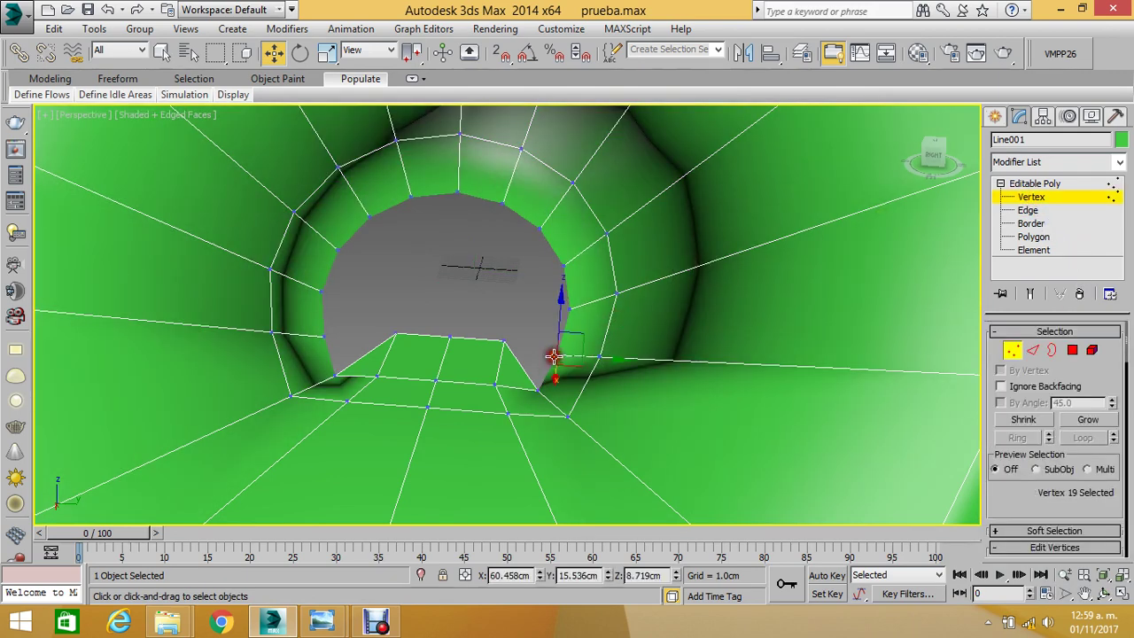
{"action": "left_click", "coordinate": [322, 334], "text": "ctrl"}
{"action": "left_click", "coordinate": [322, 292], "text": "ctrl"}
{"action": "left_click", "coordinate": [338, 253], "text": "ctrl"}
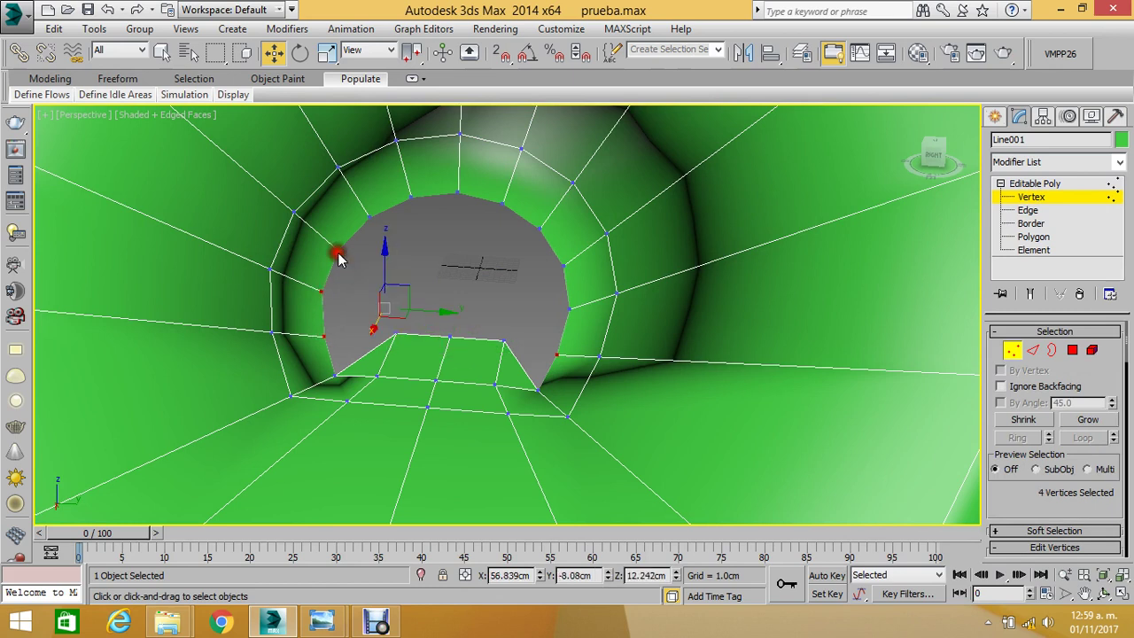
{"action": "left_click", "coordinate": [373, 213], "text": "ctrl"}
{"action": "left_click", "coordinate": [411, 197], "text": "ctrl"}
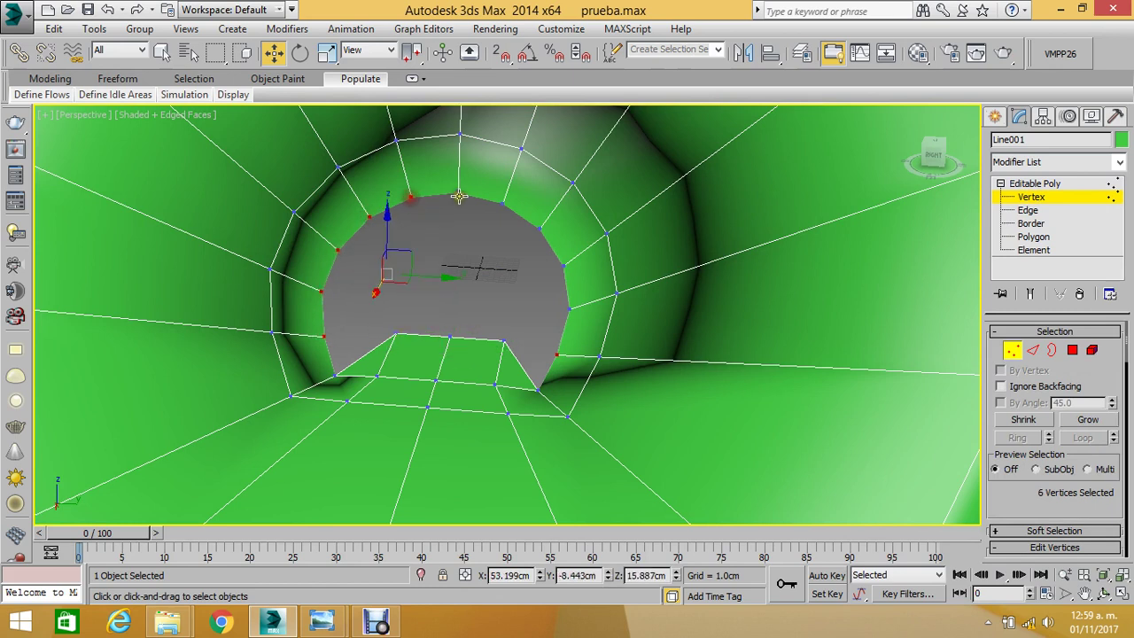
{"action": "left_click", "coordinate": [457, 193], "text": "ctrl"}
{"action": "left_click", "coordinate": [501, 205], "text": "ctrl"}
{"action": "left_click", "coordinate": [539, 229], "text": "ctrl"}
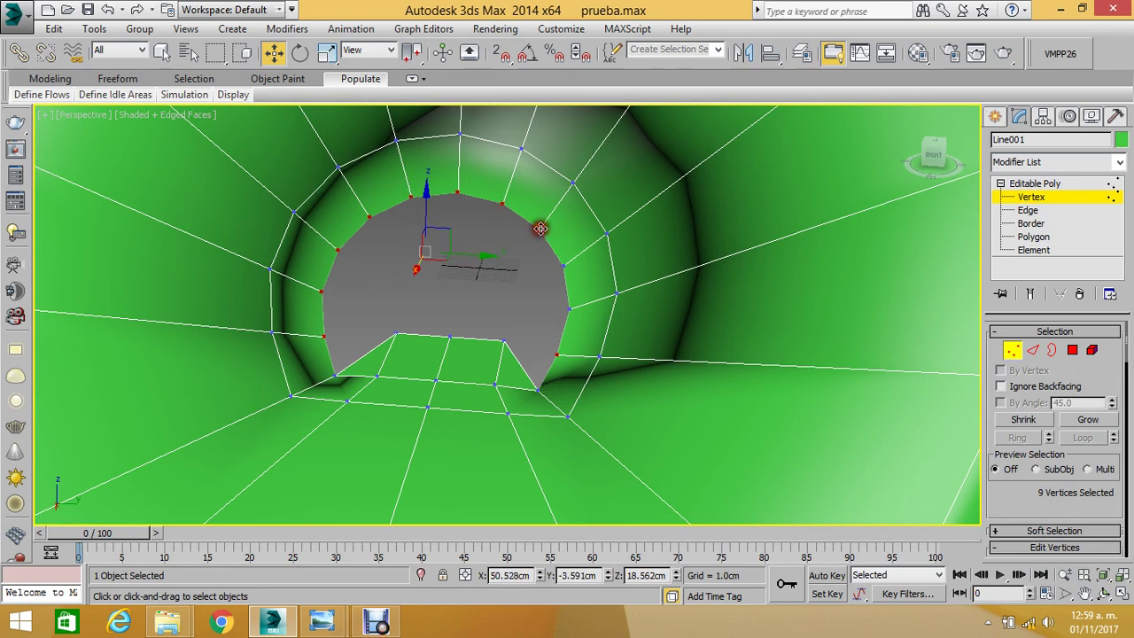
{"action": "left_click", "coordinate": [560, 266], "text": "ctrl"}
{"action": "left_click", "coordinate": [567, 314], "text": "ctrl"}
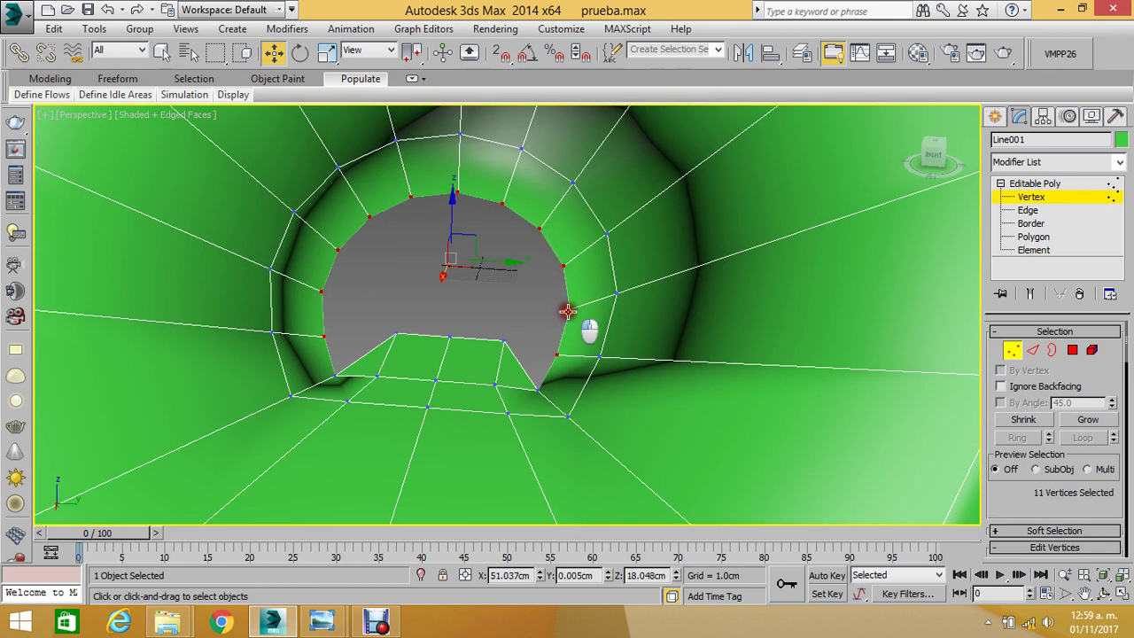
{"action": "left_click_drag", "start_coordinate": [997, 503], "coordinate": [1006, 425]}
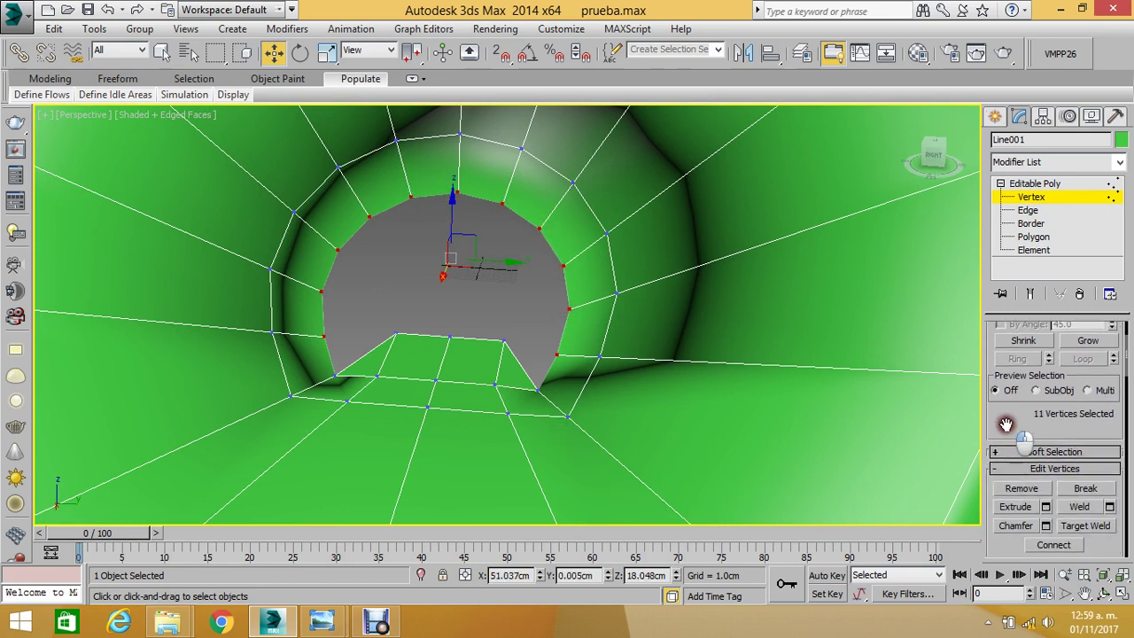
{"action": "left_click", "coordinate": [1019, 488]}
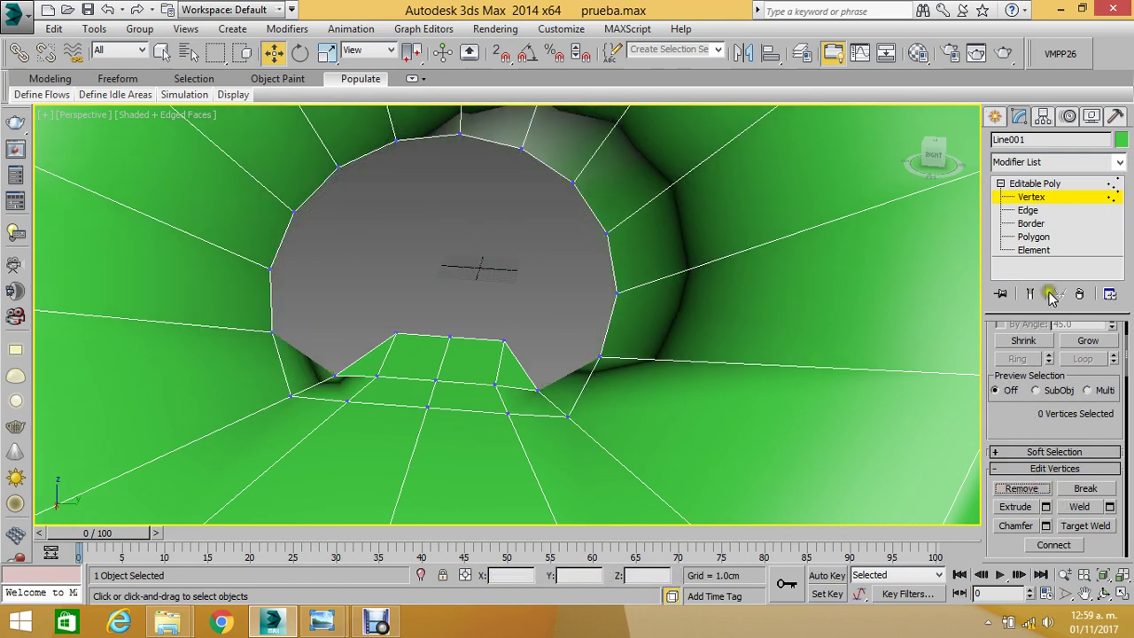
{"action": "left_click", "coordinate": [1068, 202]}
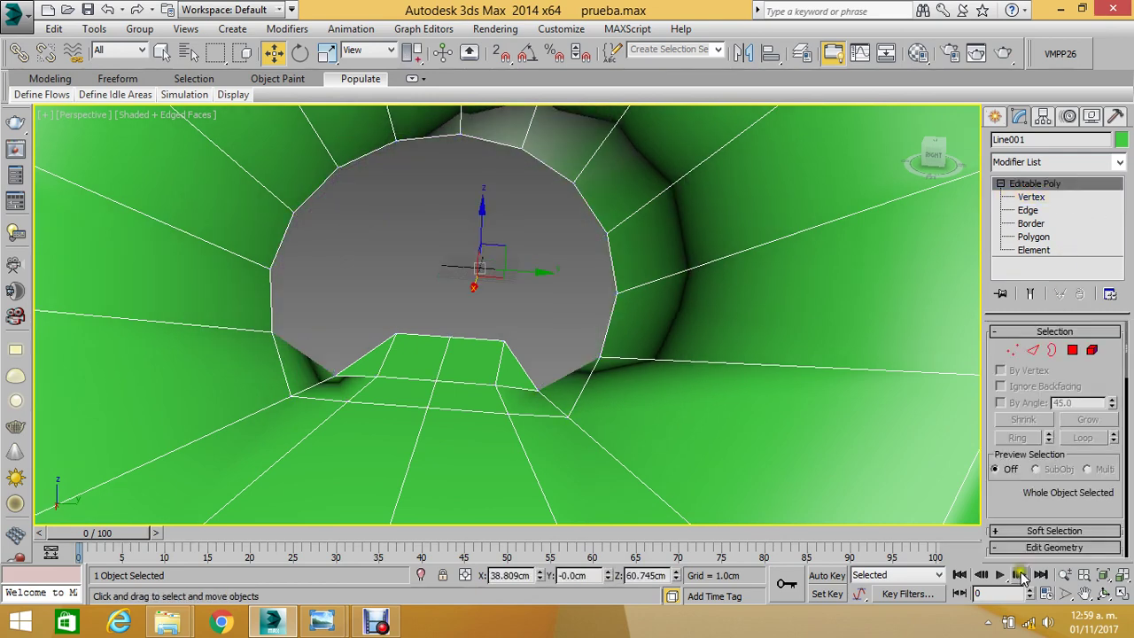
- Orbit and zoom out to view the whole green shell with its widened hole
{"action": "left_click", "coordinate": [1104, 593]}
{"action": "mouse_move", "coordinate": [569, 306]}
{"action": "left_mouse_down"}
{"action": "mouse_move", "coordinate": [302, 284]}
{"action": "mouse_move", "coordinate": [279, 246]}
{"action": "mouse_move", "coordinate": [279, 213]}
{"action": "mouse_move", "coordinate": [222, 236]}
{"action": "mouse_move", "coordinate": [223, 268]}
{"action": "mouse_move", "coordinate": [283, 304]}
{"action": "mouse_move", "coordinate": [337, 269]}
{"action": "mouse_move", "coordinate": [411, 306]}
{"action": "mouse_move", "coordinate": [464, 304]}
{"action": "mouse_move", "coordinate": [519, 248]}
{"action": "mouse_move", "coordinate": [506, 304]}
{"action": "mouse_move", "coordinate": [435, 317]}
{"action": "left_mouse_up"}
{"action": "scroll", "coordinate": [498, 340], "scroll_direction": "up", "scroll_amount": 3}
{"action": "mouse_move", "coordinate": [497, 339]}
{"action": "left_mouse_down"}
{"action": "mouse_move", "coordinate": [476, 392]}
{"action": "mouse_move", "coordinate": [423, 375]}
{"action": "mouse_move", "coordinate": [534, 375]}
{"action": "mouse_move", "coordinate": [604, 331]}
{"action": "mouse_move", "coordinate": [765, 286]}
{"action": "mouse_move", "coordinate": [848, 304]}
{"action": "mouse_move", "coordinate": [481, 304]}
{"action": "mouse_move", "coordinate": [107, 118]}
{"action": "left_mouse_up"}
{"action": "scroll", "coordinate": [422, 375], "scroll_direction": "down", "scroll_amount": 3}
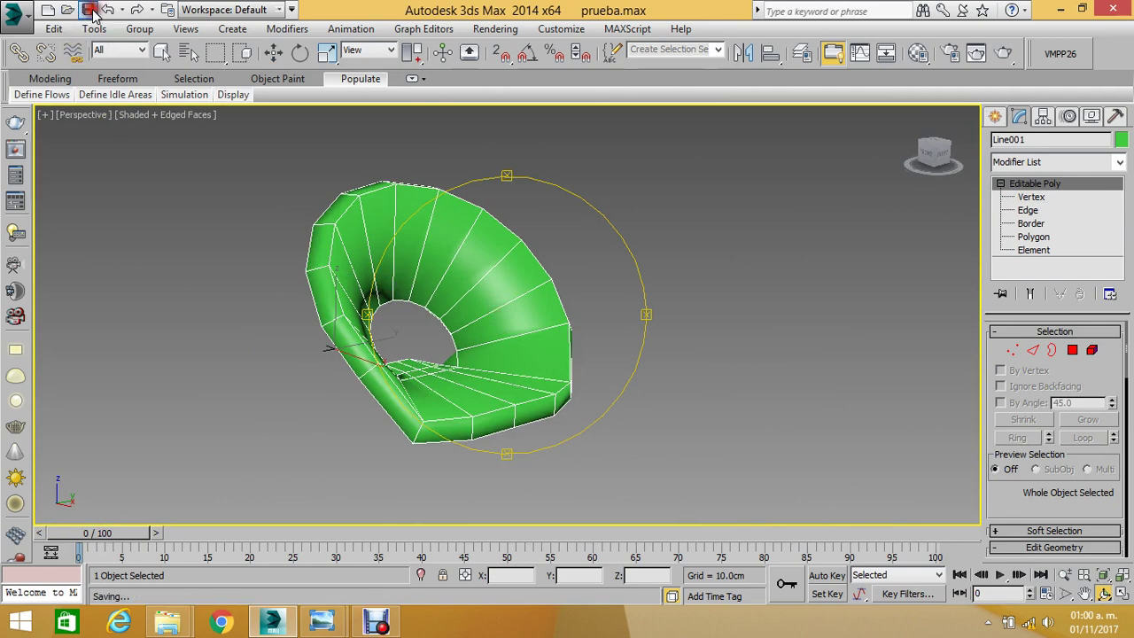
- Add a TurboSmooth modifier to the green shell
{"action": "left_click", "coordinate": [1023, 162]}
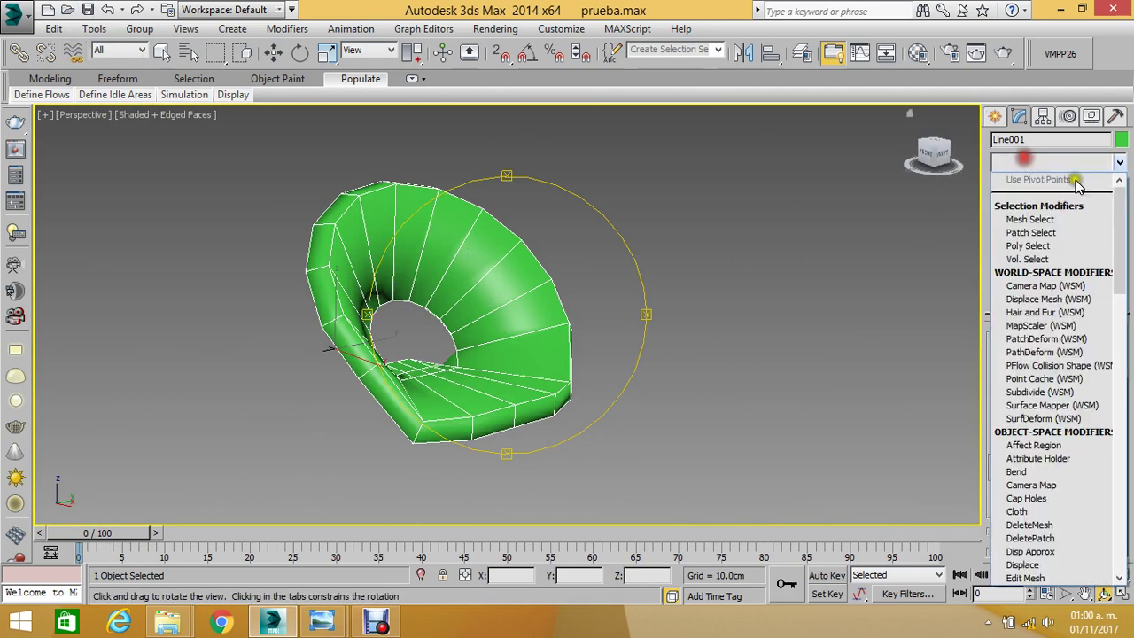
{"action": "left_click", "coordinate": [1024, 160]}
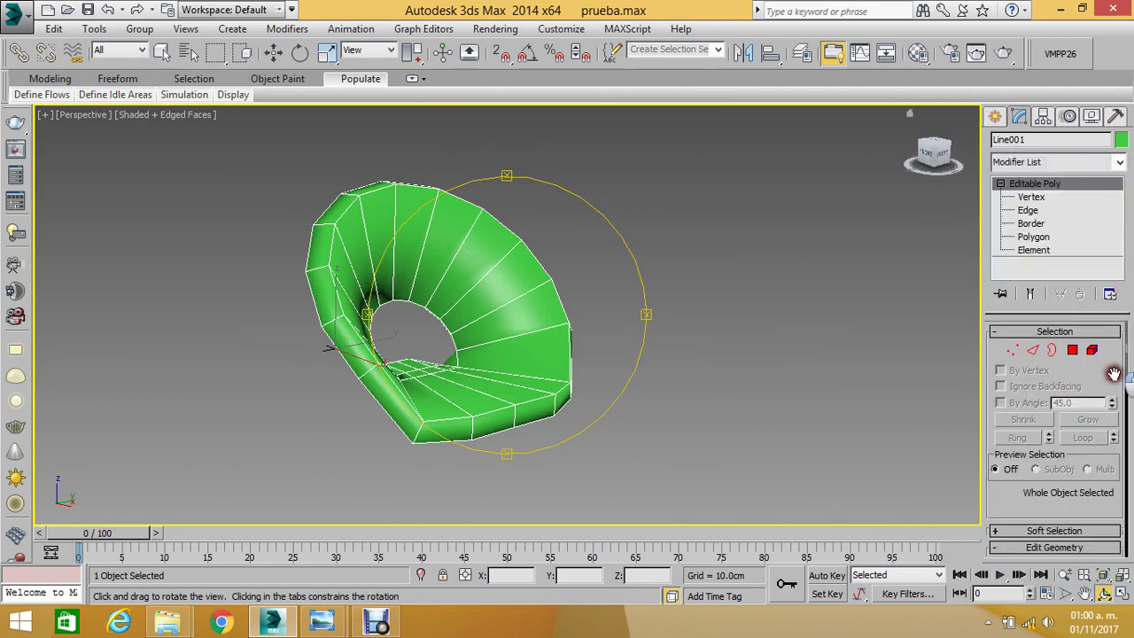
{"action": "left_click", "coordinate": [1097, 162]}
{"action": "left_click_drag", "start_coordinate": [1119, 177], "coordinate": [1118, 432]}
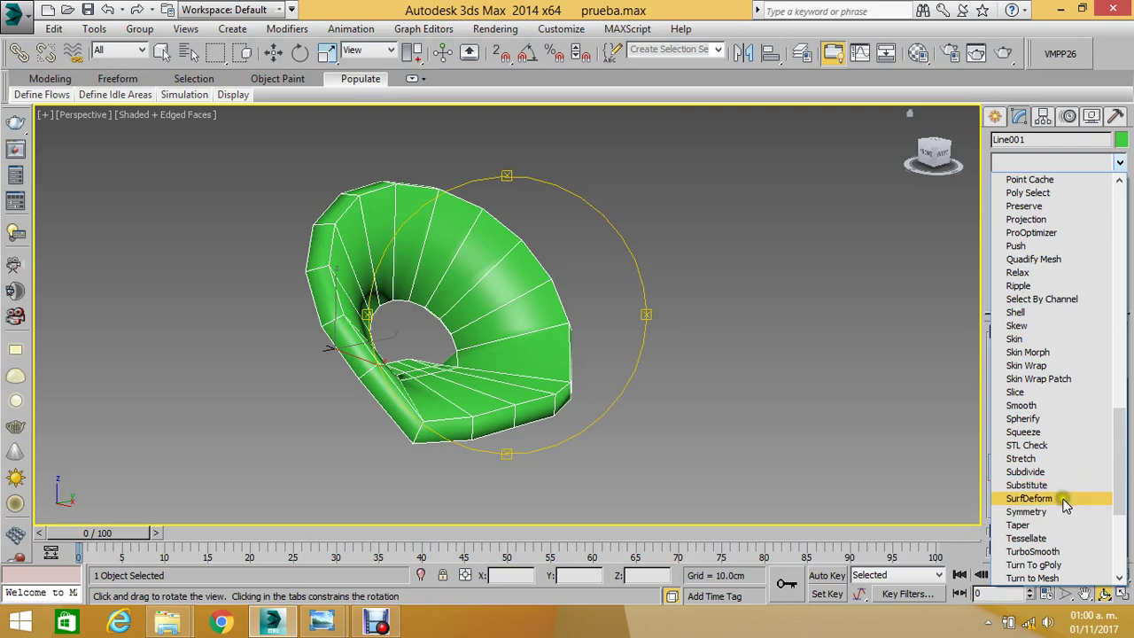
{"action": "left_click", "coordinate": [1032, 551]}
- Try TurboSmooth iterations up to 4, then settle on 3
{"action": "mouse_move", "coordinate": [584, 301]}
{"action": "left_mouse_down"}
{"action": "mouse_move", "coordinate": [499, 246]}
{"action": "mouse_move", "coordinate": [417, 236]}
{"action": "mouse_move", "coordinate": [435, 203]}
{"action": "mouse_move", "coordinate": [529, 222]}
{"action": "mouse_move", "coordinate": [529, 266]}
{"action": "mouse_move", "coordinate": [505, 311]}
{"action": "mouse_move", "coordinate": [527, 316]}
{"action": "left_mouse_up"}
{"action": "scroll", "coordinate": [505, 311], "scroll_direction": "up", "scroll_amount": 3}
{"action": "left_click", "coordinate": [1111, 356]}
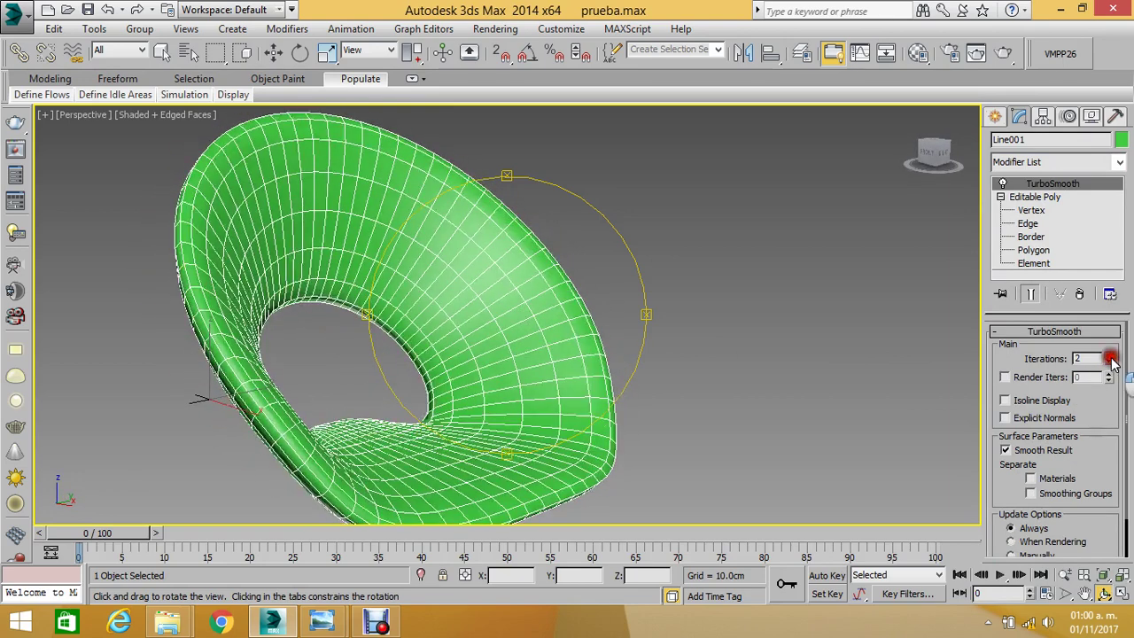
{"action": "left_click", "coordinate": [1110, 356]}
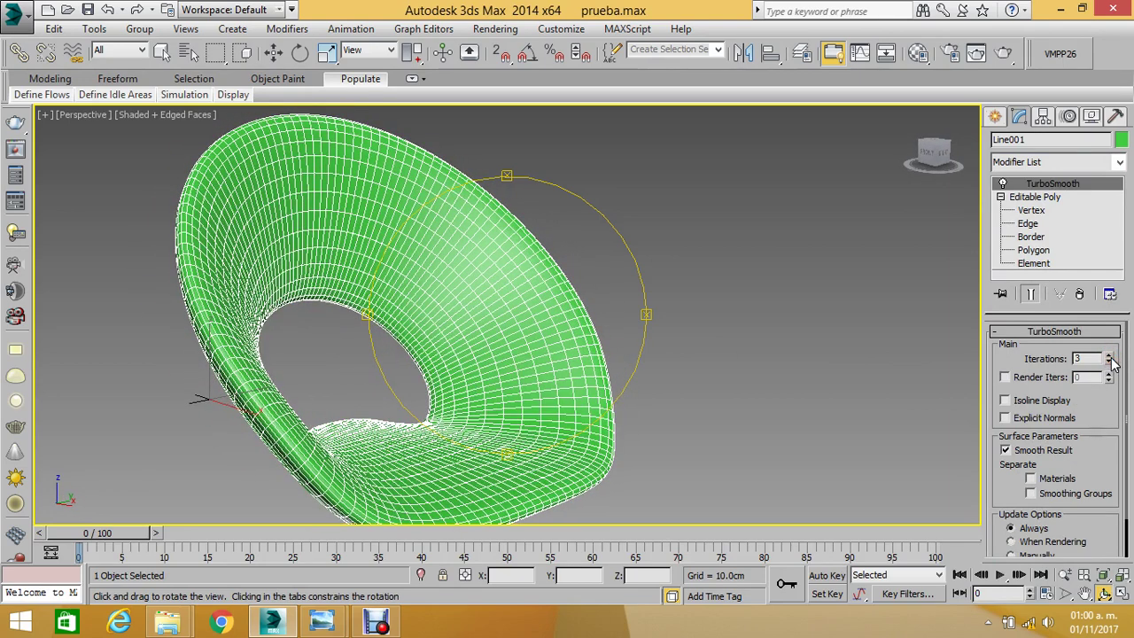
{"action": "left_click", "coordinate": [1110, 356]}
{"action": "mouse_move", "coordinate": [626, 303]}
{"action": "left_mouse_down"}
{"action": "mouse_move", "coordinate": [588, 192]}
{"action": "mouse_move", "coordinate": [603, 178]}
{"action": "mouse_move", "coordinate": [883, 365]}
{"action": "left_mouse_up"}
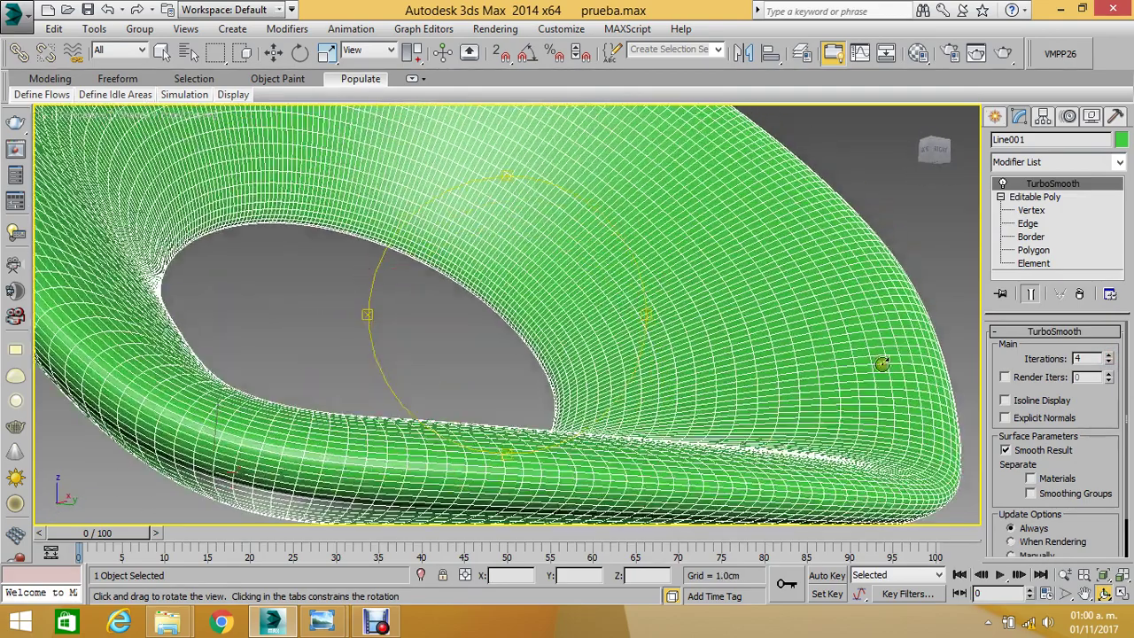
{"action": "left_click", "coordinate": [1110, 363]}
- Orbit and zoom around the smoothed shell to inspect it from several angles
{"action": "scroll", "coordinate": [543, 284], "scroll_direction": "down", "scroll_amount": 2}
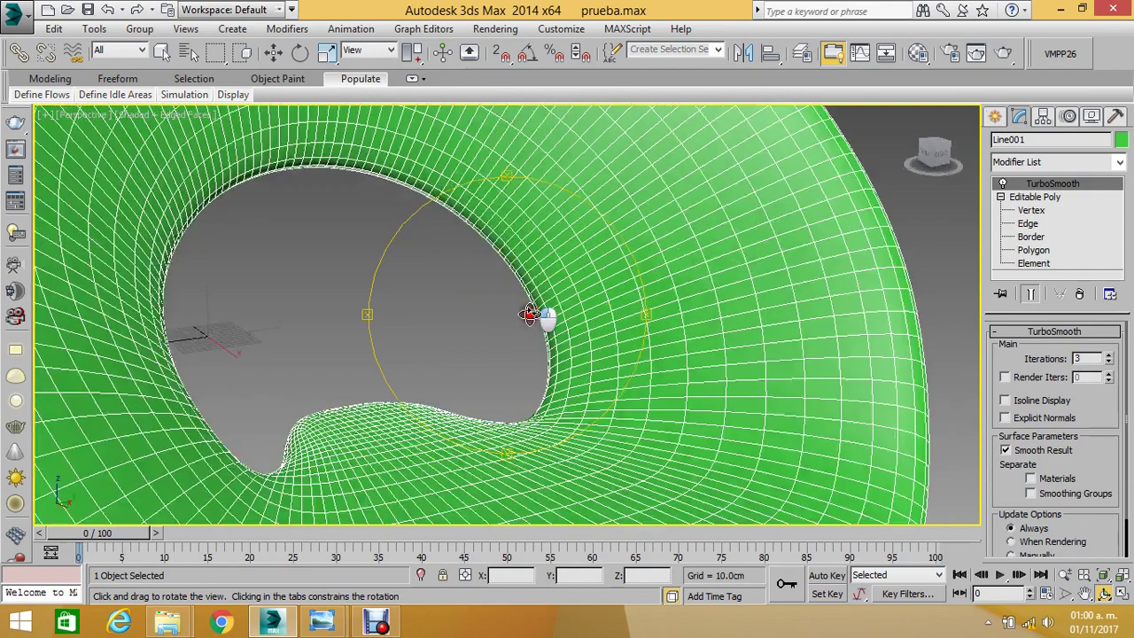
{"action": "scroll", "coordinate": [534, 308], "scroll_direction": "down", "scroll_amount": 5}
{"action": "mouse_move", "coordinate": [537, 298]}
{"action": "left_mouse_down"}
{"action": "mouse_move", "coordinate": [411, 287]}
{"action": "mouse_move", "coordinate": [518, 226]}
{"action": "left_mouse_up"}
{"action": "scroll", "coordinate": [410, 286], "scroll_direction": "up", "scroll_amount": 5}
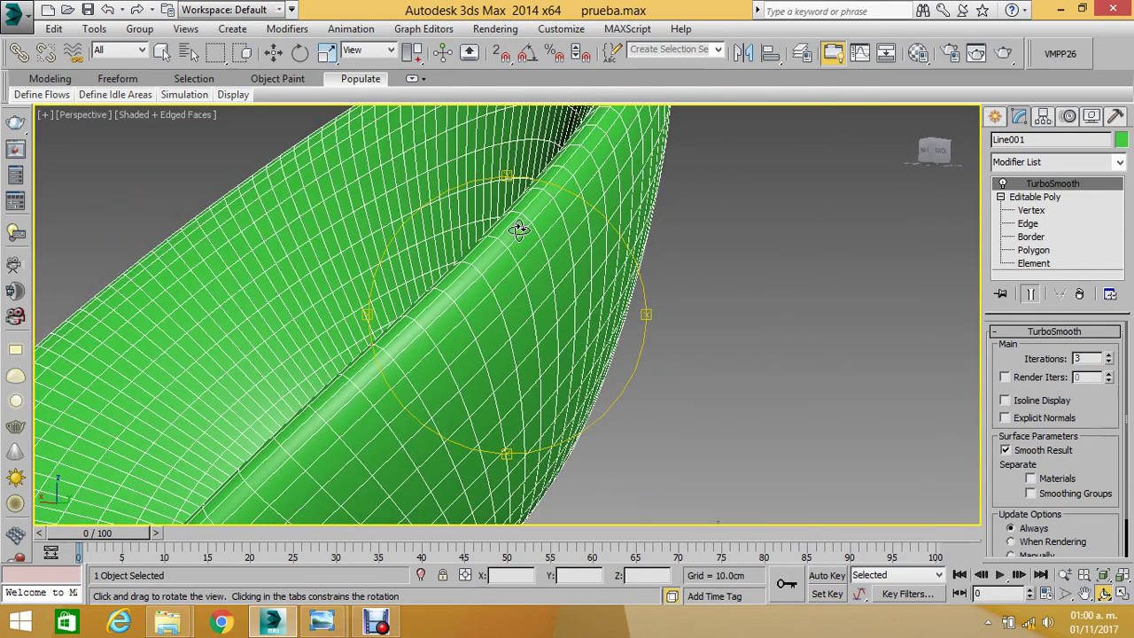
{"action": "scroll", "coordinate": [520, 233], "scroll_direction": "down", "scroll_amount": 5}
{"action": "mouse_move", "coordinate": [656, 416]}
{"action": "left_mouse_down"}
{"action": "mouse_move", "coordinate": [679, 284]}
{"action": "mouse_move", "coordinate": [711, 321]}
{"action": "mouse_move", "coordinate": [582, 311]}
{"action": "mouse_move", "coordinate": [580, 286]}
{"action": "mouse_move", "coordinate": [527, 249]}
{"action": "mouse_move", "coordinate": [661, 342]}
{"action": "mouse_move", "coordinate": [426, 288]}
{"action": "mouse_move", "coordinate": [544, 311]}
{"action": "mouse_move", "coordinate": [583, 384]}
{"action": "mouse_move", "coordinate": [569, 380]}
{"action": "mouse_move", "coordinate": [544, 413]}
{"action": "mouse_move", "coordinate": [575, 329]}
{"action": "mouse_move", "coordinate": [610, 324]}
{"action": "mouse_move", "coordinate": [582, 355]}
{"action": "mouse_move", "coordinate": [572, 291]}
{"action": "left_mouse_up"}
{"action": "scroll", "coordinate": [642, 310], "scroll_direction": "up", "scroll_amount": 5}
{"action": "scroll", "coordinate": [468, 301], "scroll_direction": "down", "scroll_amount": 3}
{"action": "scroll", "coordinate": [456, 270], "scroll_direction": "down", "scroll_amount": 5}
{"action": "scroll", "coordinate": [577, 359], "scroll_direction": "down", "scroll_amount": 2}
{"action": "scroll", "coordinate": [577, 367], "scroll_direction": "up", "scroll_amount": 2}
{"action": "scroll", "coordinate": [574, 369], "scroll_direction": "up", "scroll_amount": 4}
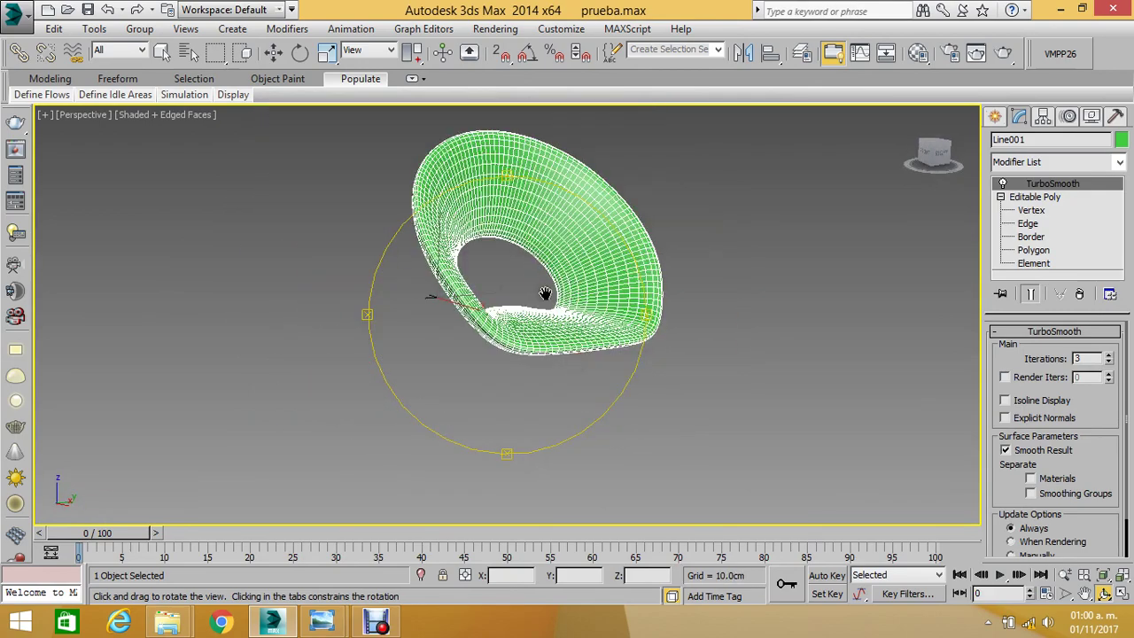
{"action": "scroll", "coordinate": [545, 294], "scroll_direction": "up", "scroll_amount": 3}
{"action": "scroll", "coordinate": [545, 293], "scroll_direction": "up", "scroll_amount": 4}
{"action": "left_click", "coordinate": [273, 53]}
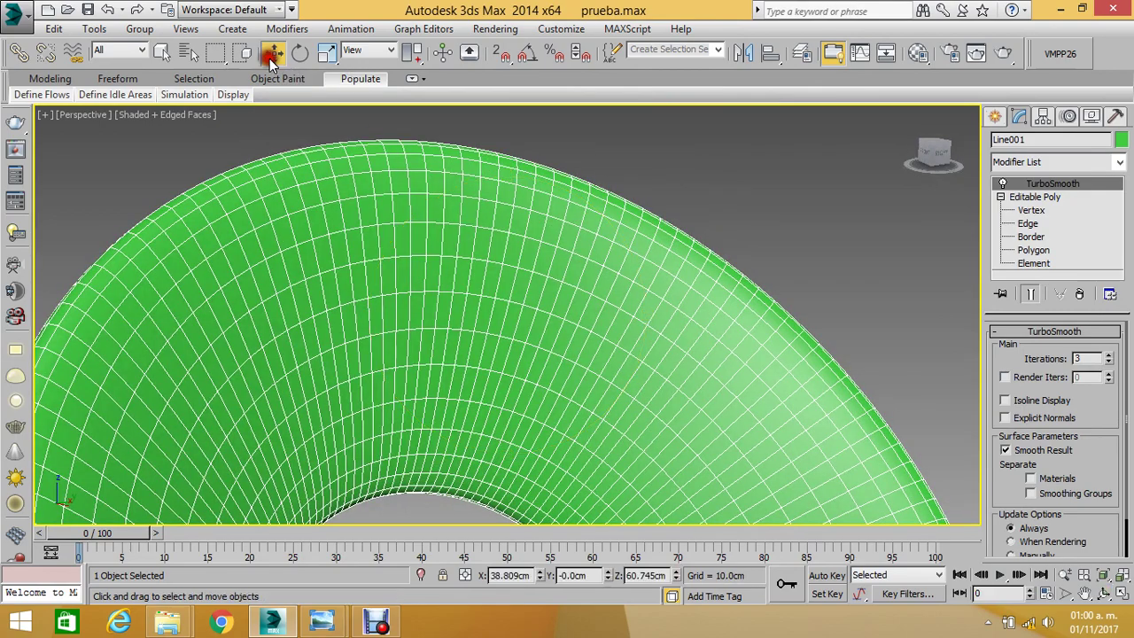
- Shift-drag an independent Copy of the shell out to the left, then select the copy
{"action": "left_click", "coordinate": [591, 167]}
{"action": "scroll", "coordinate": [591, 167], "scroll_direction": "down", "scroll_amount": 5}
{"action": "left_click", "coordinate": [653, 263]}
{"action": "right_click", "coordinate": [661, 262]}
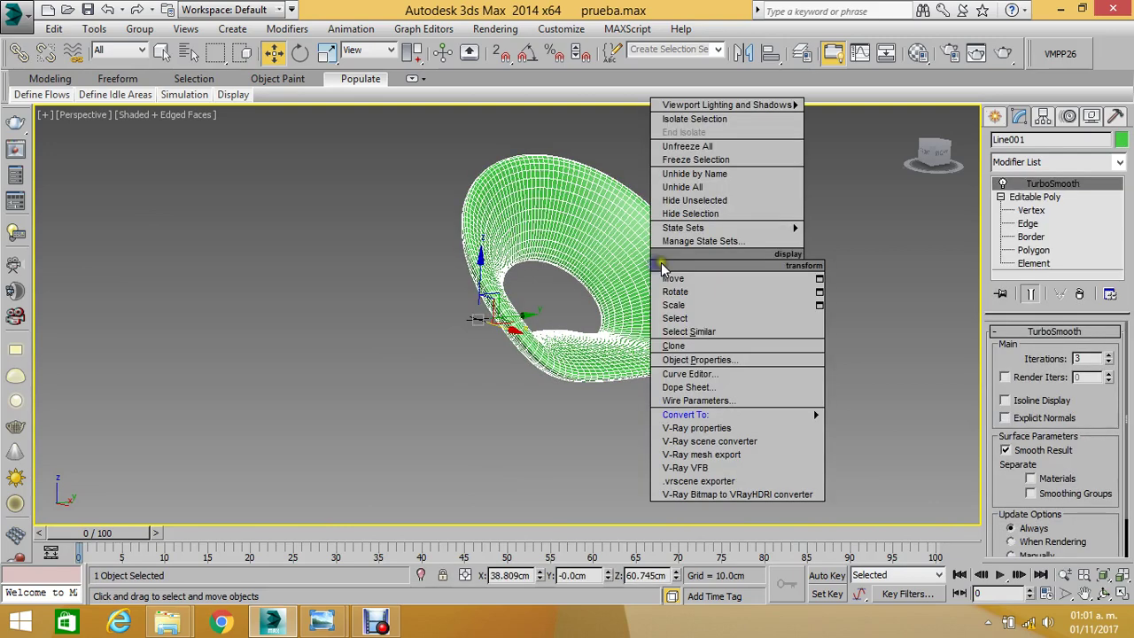
{"action": "left_click", "coordinate": [470, 379]}
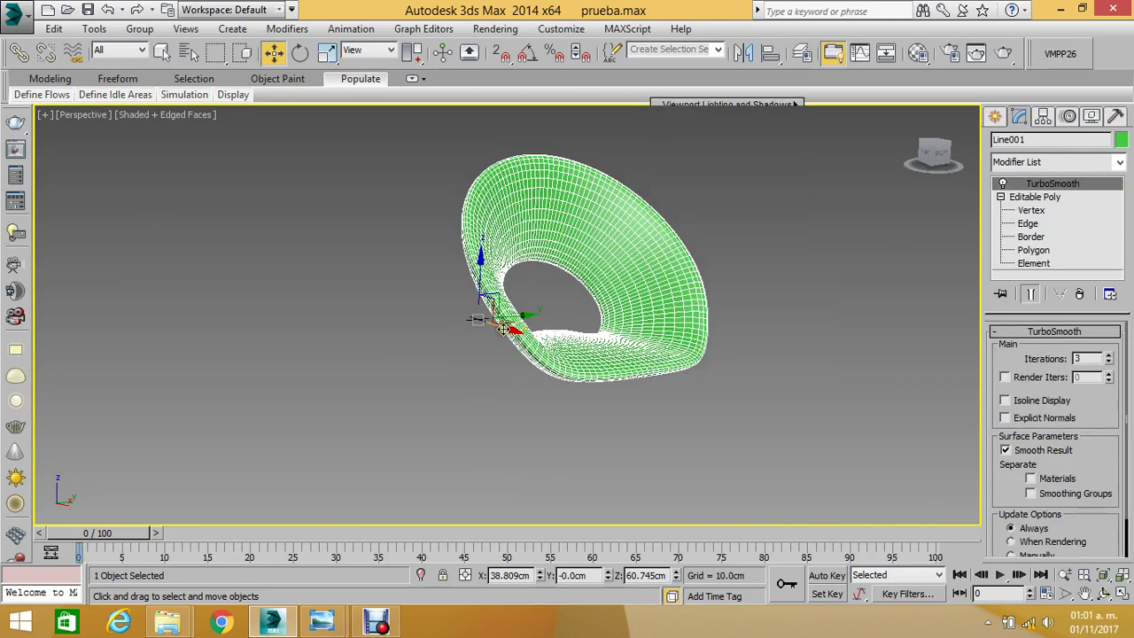
{"action": "left_click_drag", "start_coordinate": [503, 328], "coordinate": [306, 255], "text": "shift"}
{"action": "left_click", "coordinate": [577, 381]}
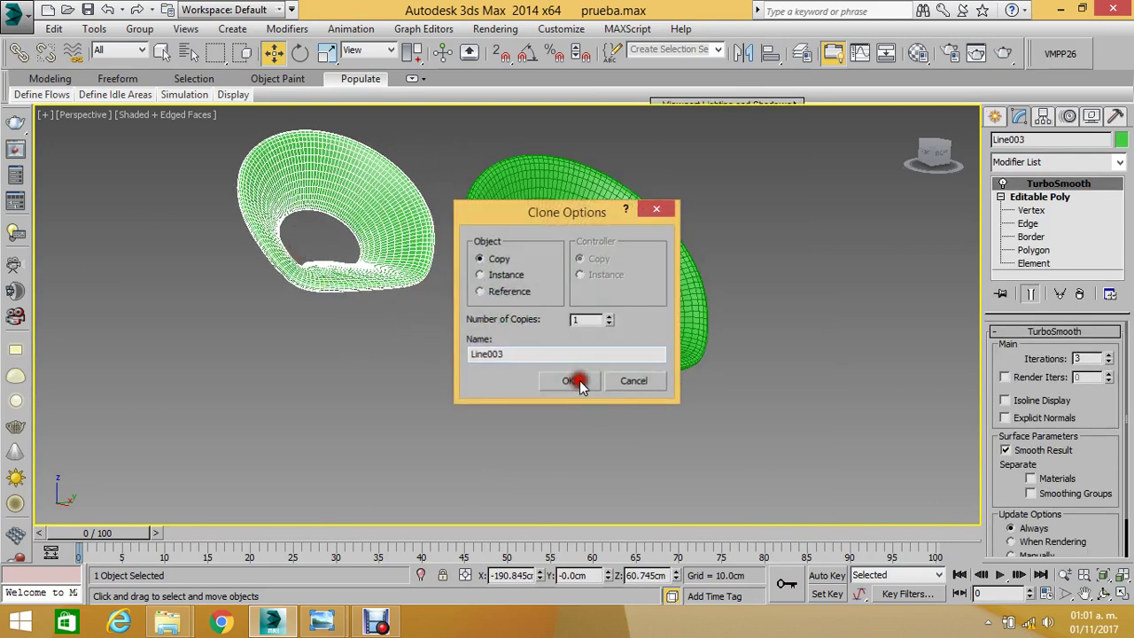
{"action": "left_click", "coordinate": [386, 373]}
{"action": "left_click", "coordinate": [422, 239]}
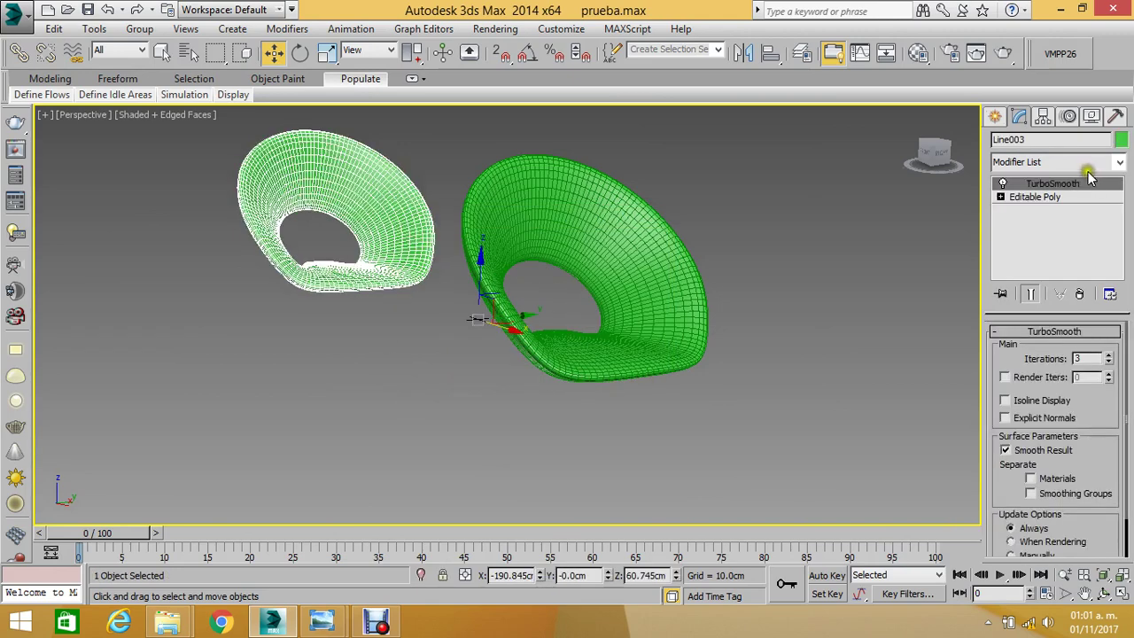
{"action": "left_click", "coordinate": [1092, 116]}
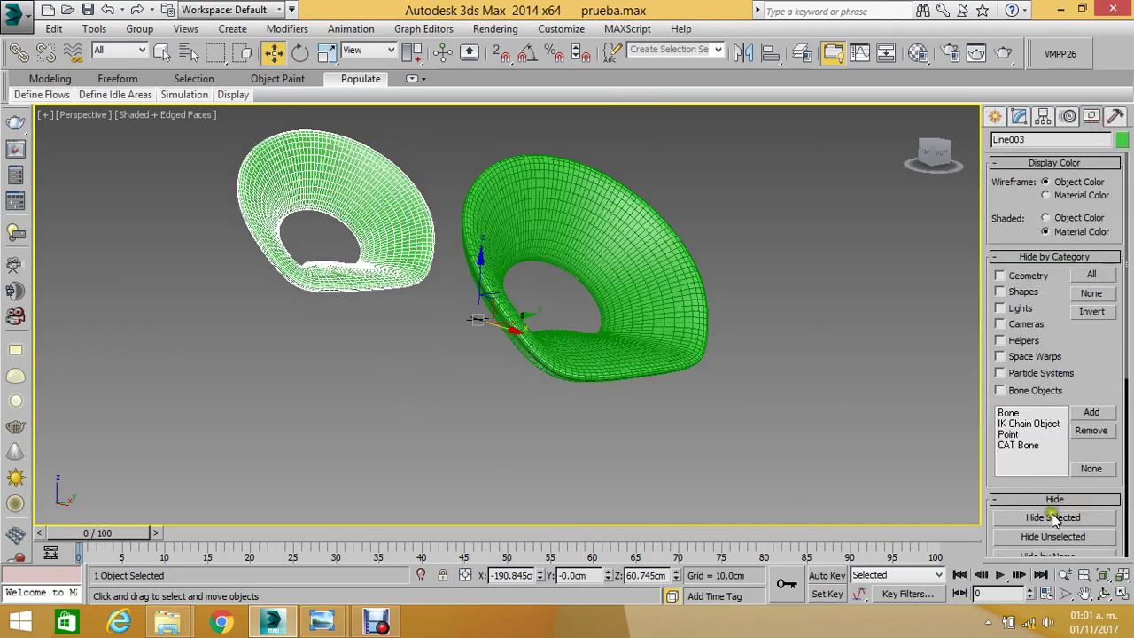
- Hide the copied shell and select the original Line001 shell
{"action": "left_click", "coordinate": [1055, 518]}
{"action": "left_click", "coordinate": [671, 319]}
{"action": "scroll", "coordinate": [716, 291], "scroll_direction": "up", "scroll_amount": 3}
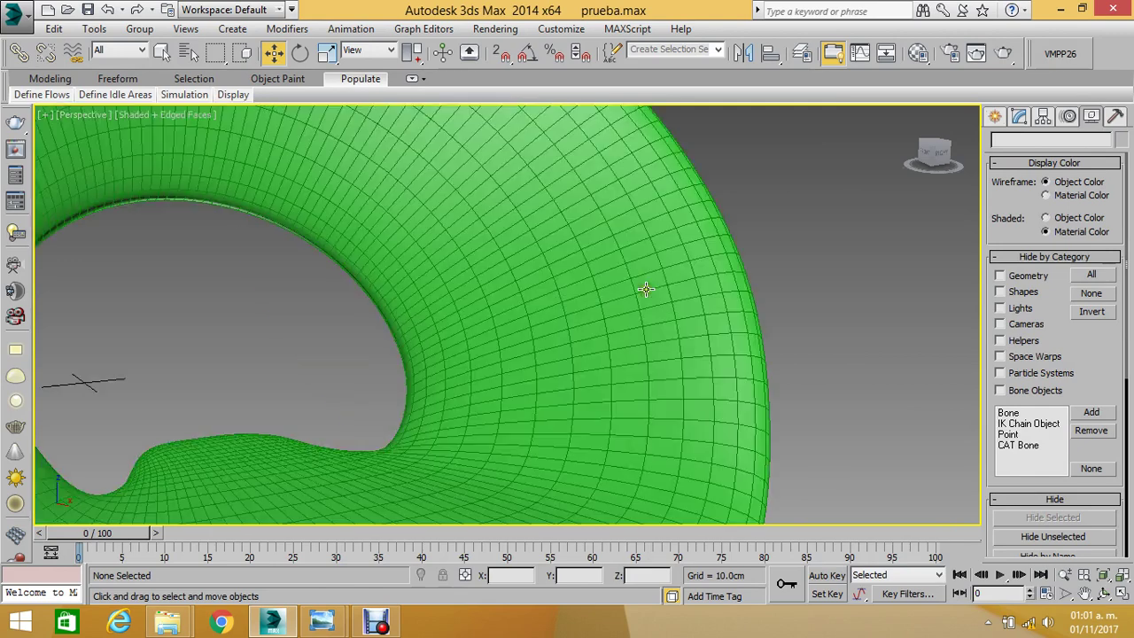
{"action": "scroll", "coordinate": [646, 289], "scroll_direction": "up", "scroll_amount": 2}
{"action": "scroll", "coordinate": [646, 289], "scroll_direction": "down", "scroll_amount": 5}
- Convert Line001 to an Editable Poly and enter Polygon sub-object mode
{"action": "right_click", "coordinate": [652, 288]}
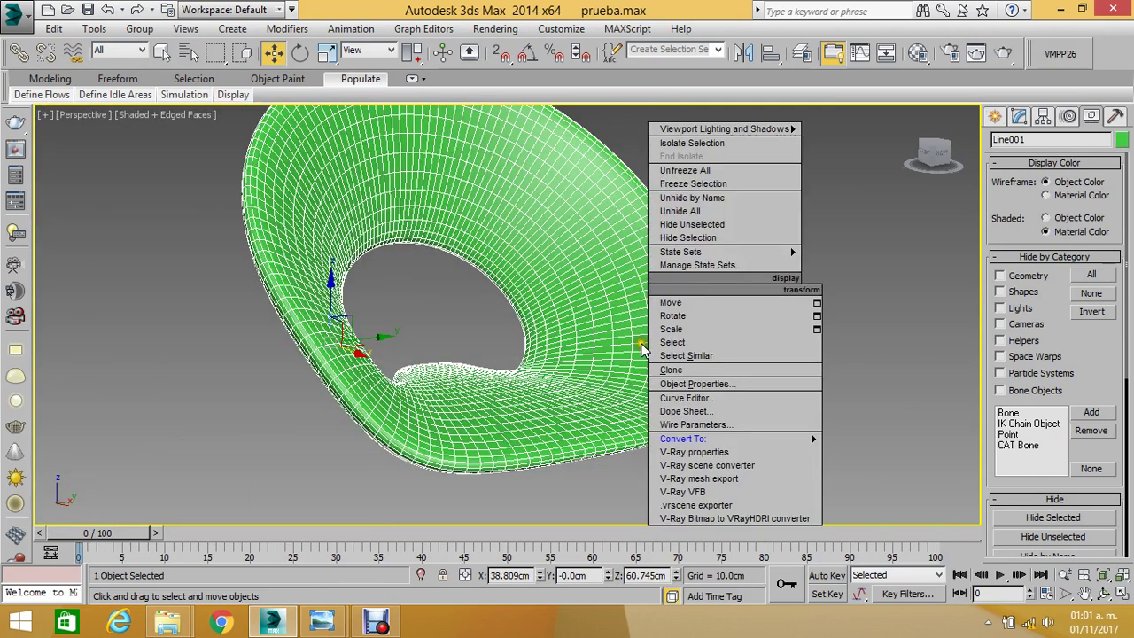
{"action": "mouse_move", "coordinate": [700, 439]}
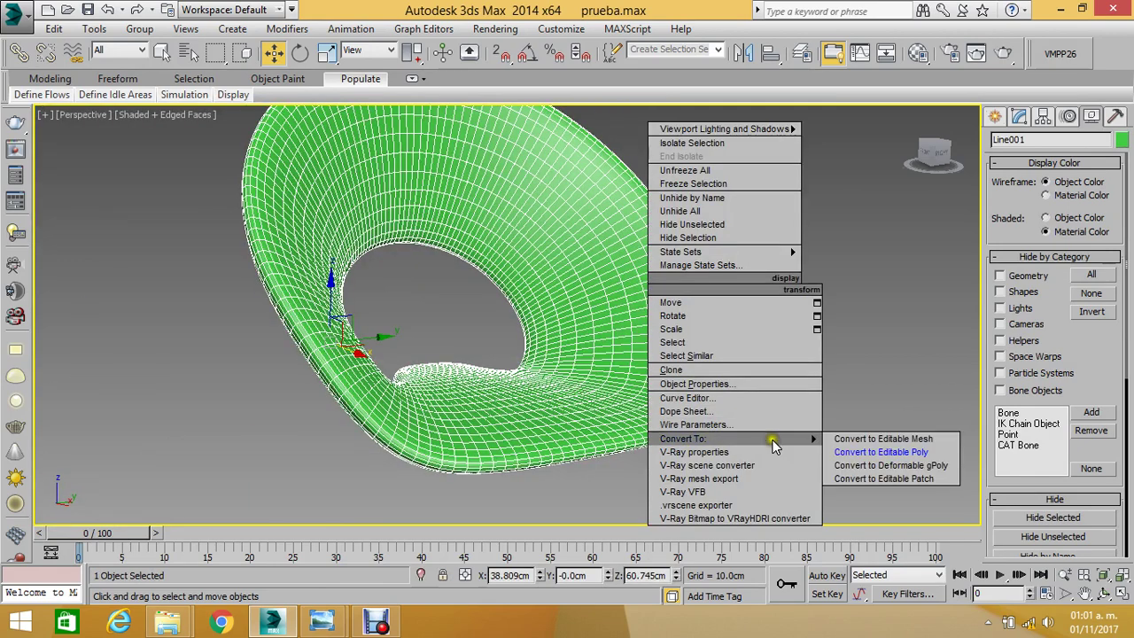
{"action": "left_click", "coordinate": [873, 452]}
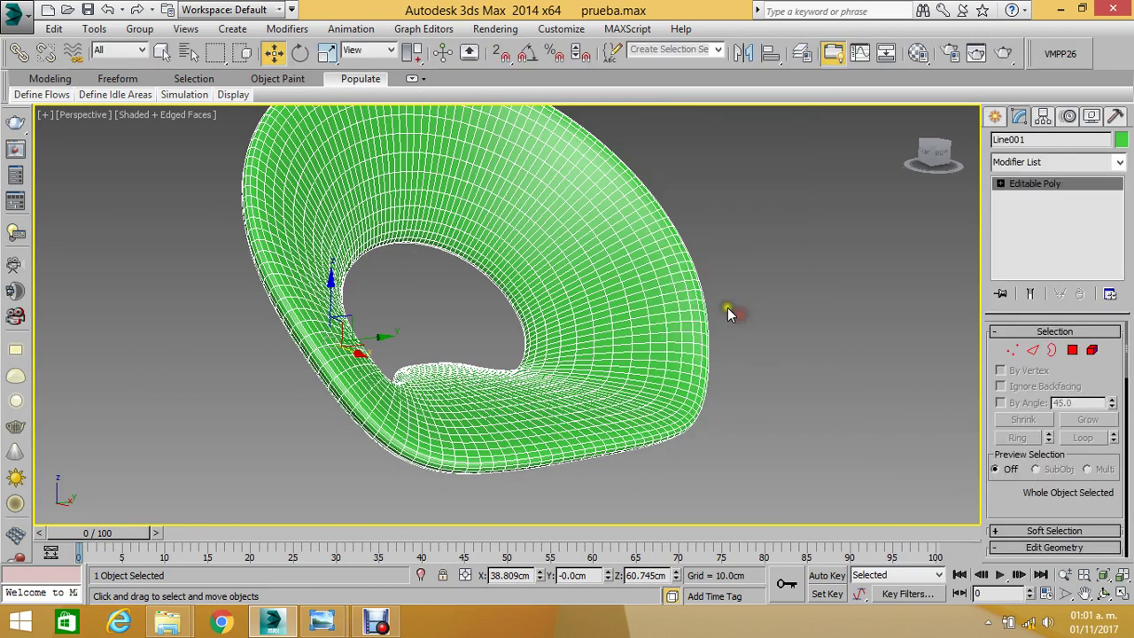
{"action": "scroll", "coordinate": [727, 308], "scroll_direction": "up", "scroll_amount": 1}
{"action": "scroll", "coordinate": [717, 303], "scroll_direction": "up", "scroll_amount": 4}
{"action": "scroll", "coordinate": [695, 294], "scroll_direction": "down", "scroll_amount": 5}
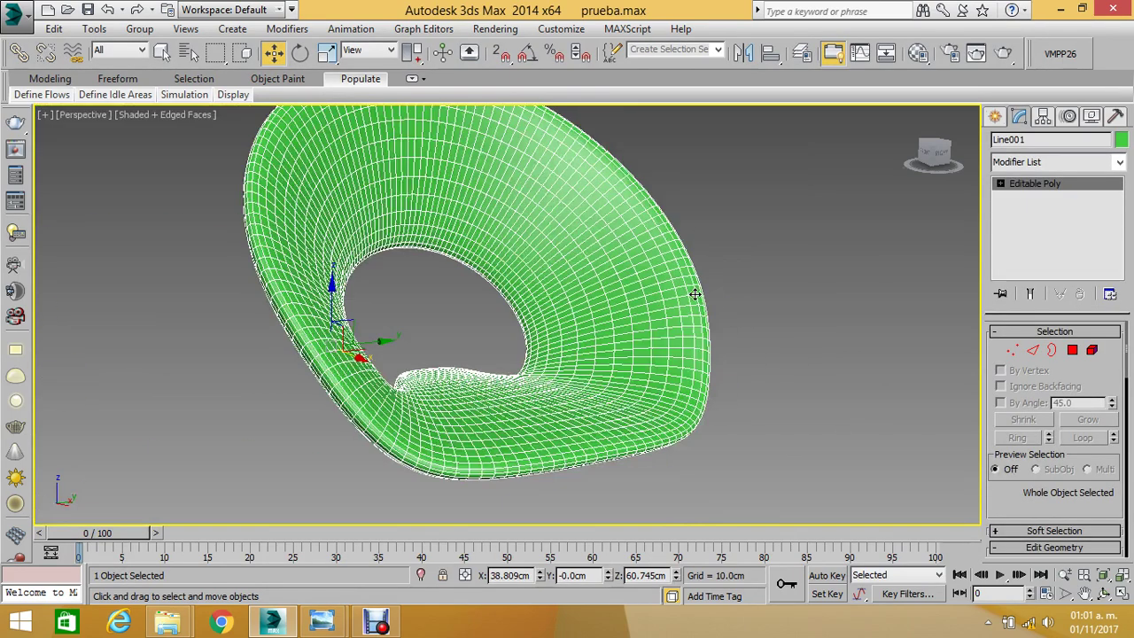
{"action": "scroll", "coordinate": [682, 304], "scroll_direction": "up", "scroll_amount": 5}
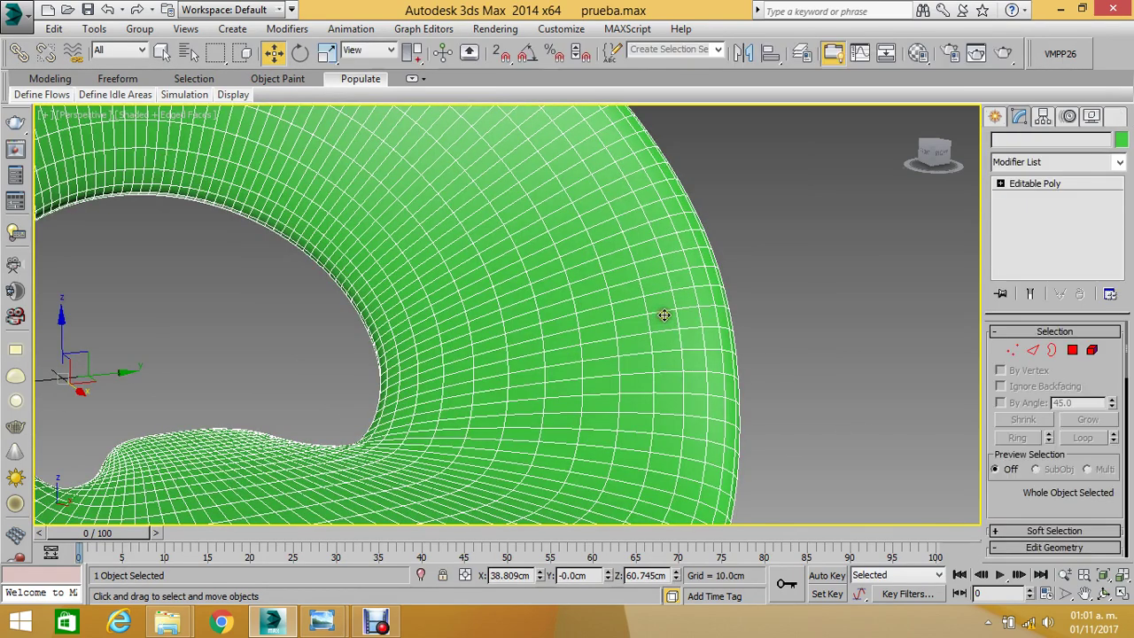
{"action": "left_click", "coordinate": [1074, 352]}
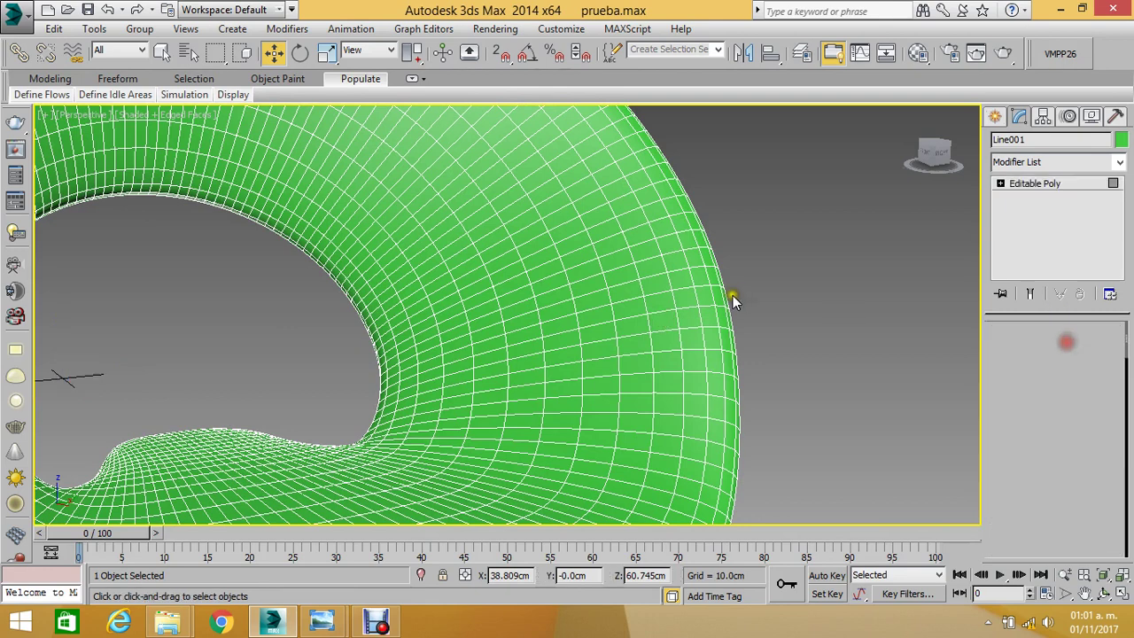
- Select a polygon on the shell and orbit for a better view of the hole
{"action": "left_click", "coordinate": [666, 316]}
{"action": "scroll", "coordinate": [666, 305], "scroll_direction": "down", "scroll_amount": 5}
{"action": "scroll", "coordinate": [667, 349], "scroll_direction": "up", "scroll_amount": 4}
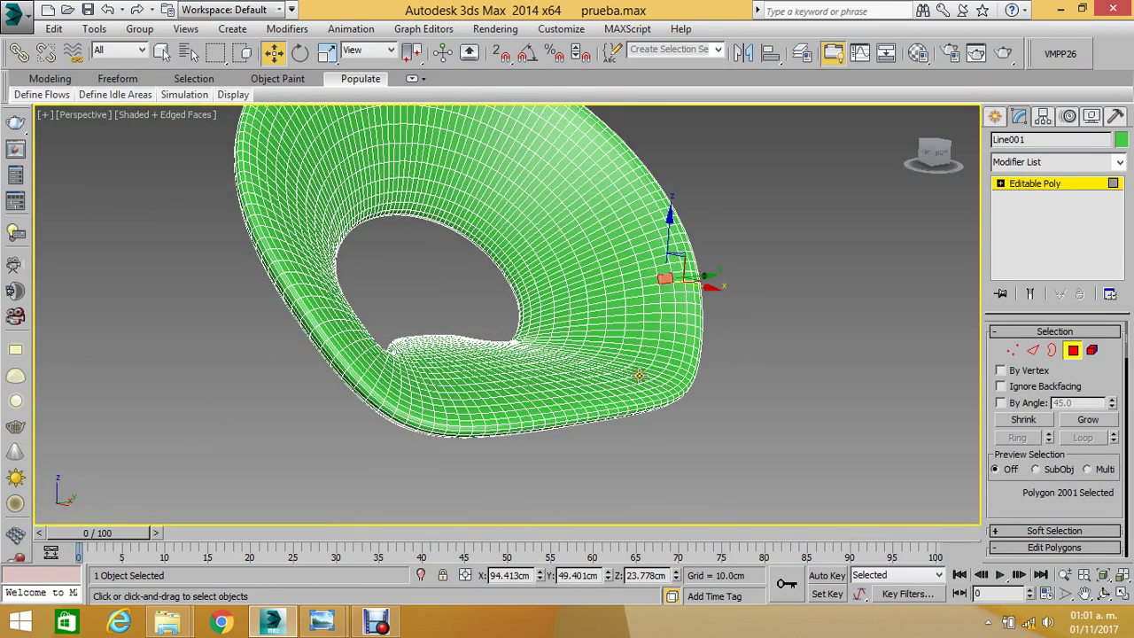
{"action": "scroll", "coordinate": [638, 376], "scroll_direction": "up", "scroll_amount": 3}
{"action": "left_click", "coordinate": [1104, 594]}
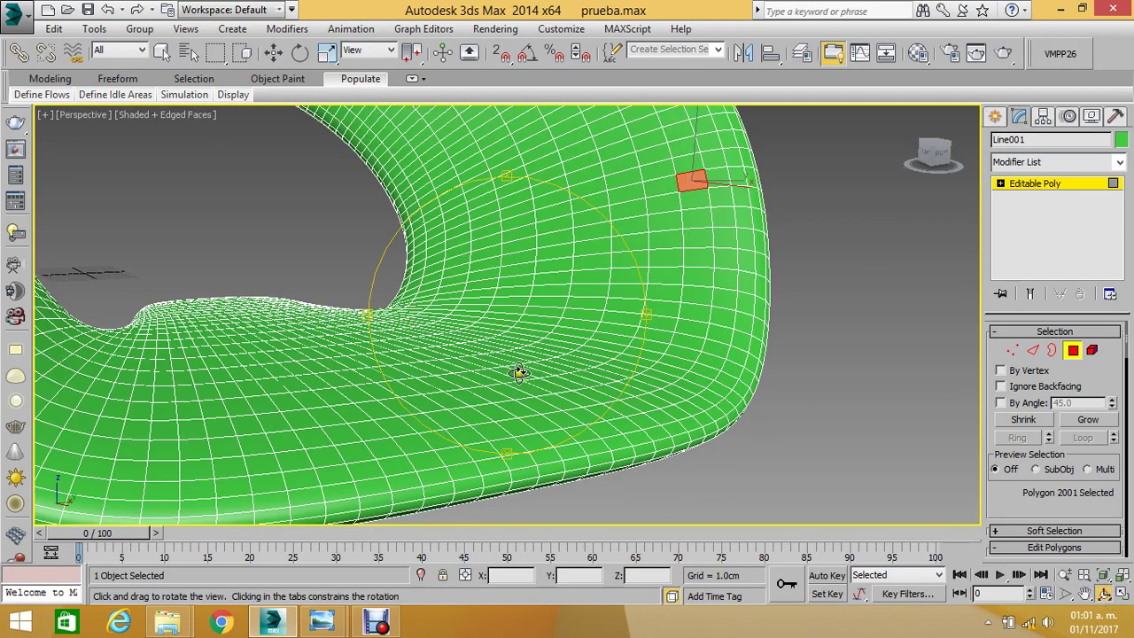
{"action": "mouse_move", "coordinate": [521, 373]}
{"action": "left_mouse_down"}
{"action": "mouse_move", "coordinate": [544, 400]}
{"action": "mouse_move", "coordinate": [509, 443]}
{"action": "mouse_move", "coordinate": [468, 309]}
{"action": "left_mouse_up"}
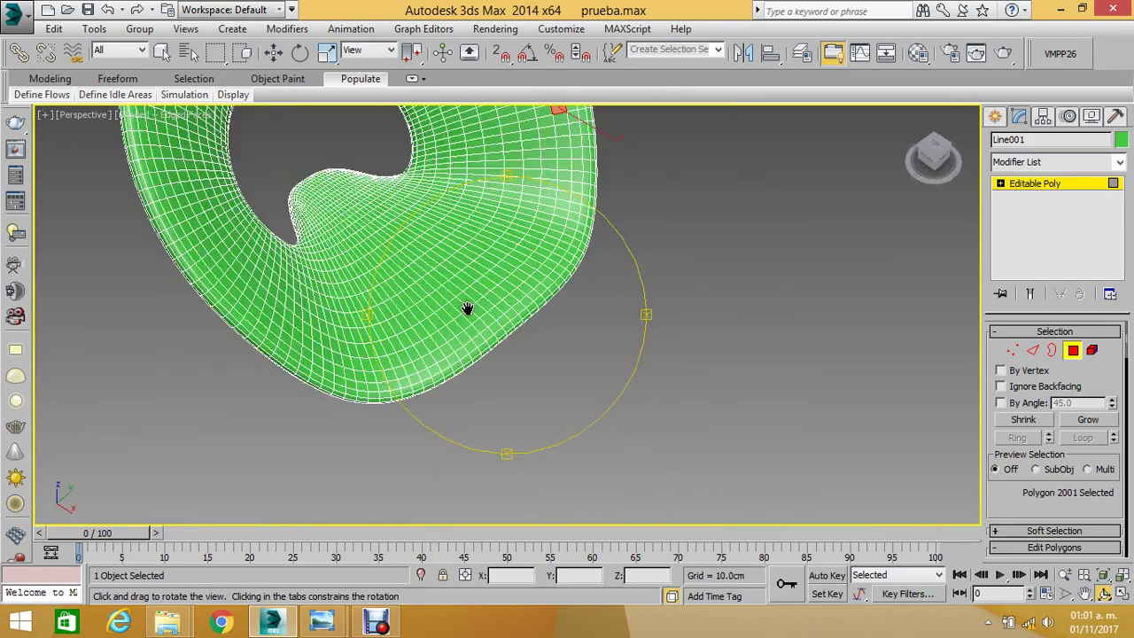
{"action": "scroll", "coordinate": [410, 329], "scroll_direction": "up", "scroll_amount": 2}
{"action": "scroll", "coordinate": [410, 329], "scroll_direction": "up", "scroll_amount": 1}
{"action": "scroll", "coordinate": [417, 336], "scroll_direction": "down", "scroll_amount": 3}
{"action": "scroll", "coordinate": [425, 345], "scroll_direction": "up", "scroll_amount": 1}
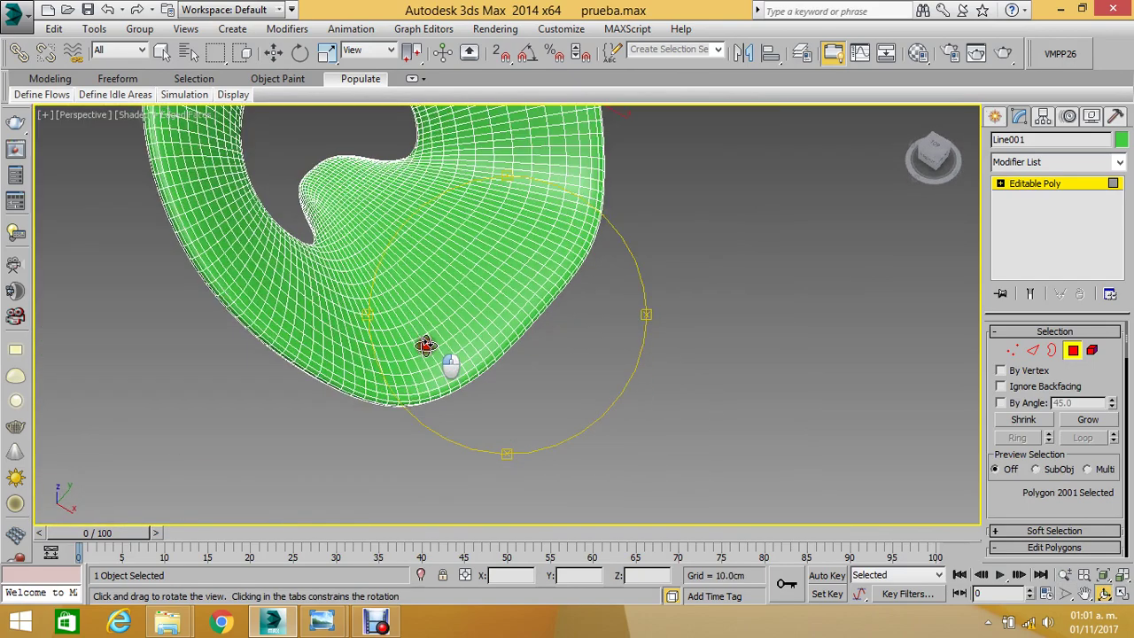
{"action": "scroll", "coordinate": [425, 346], "scroll_direction": "up", "scroll_amount": 2}
{"action": "left_click_drag", "start_coordinate": [399, 326], "coordinate": [393, 331]}
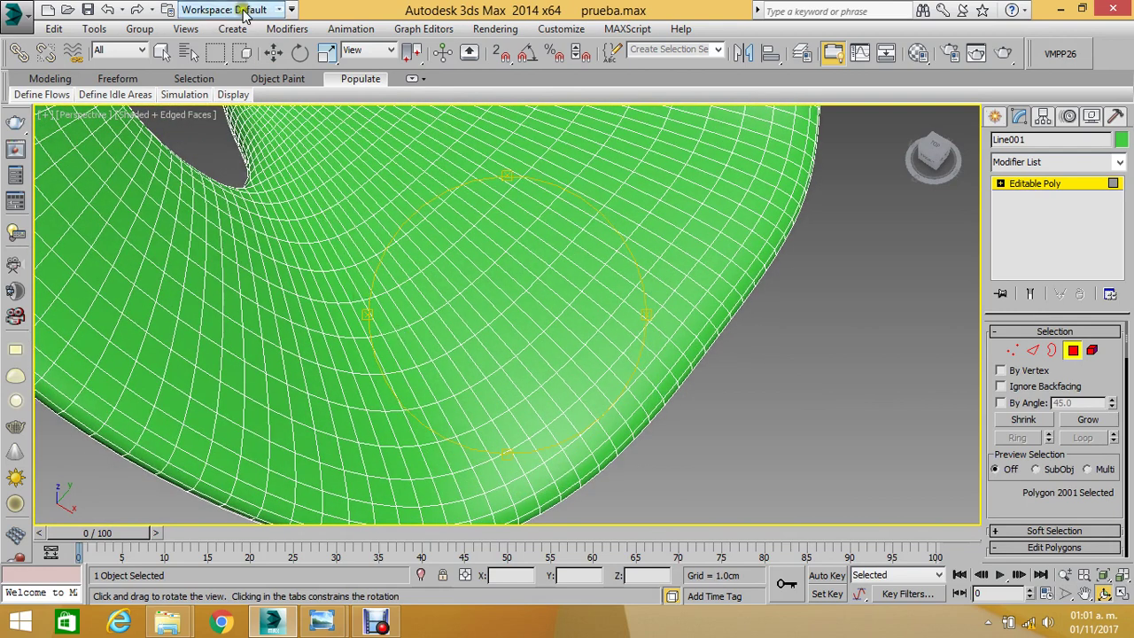
- Select a single polygon on the upper rim of the hole
{"action": "left_click", "coordinate": [273, 53]}
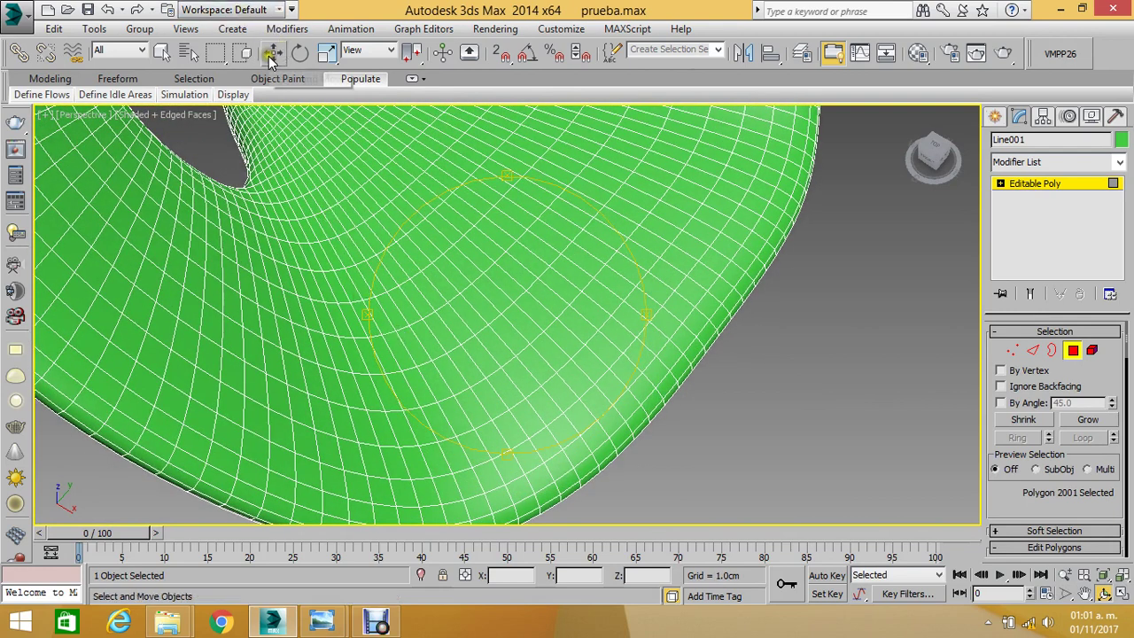
{"action": "left_click", "coordinate": [251, 205]}
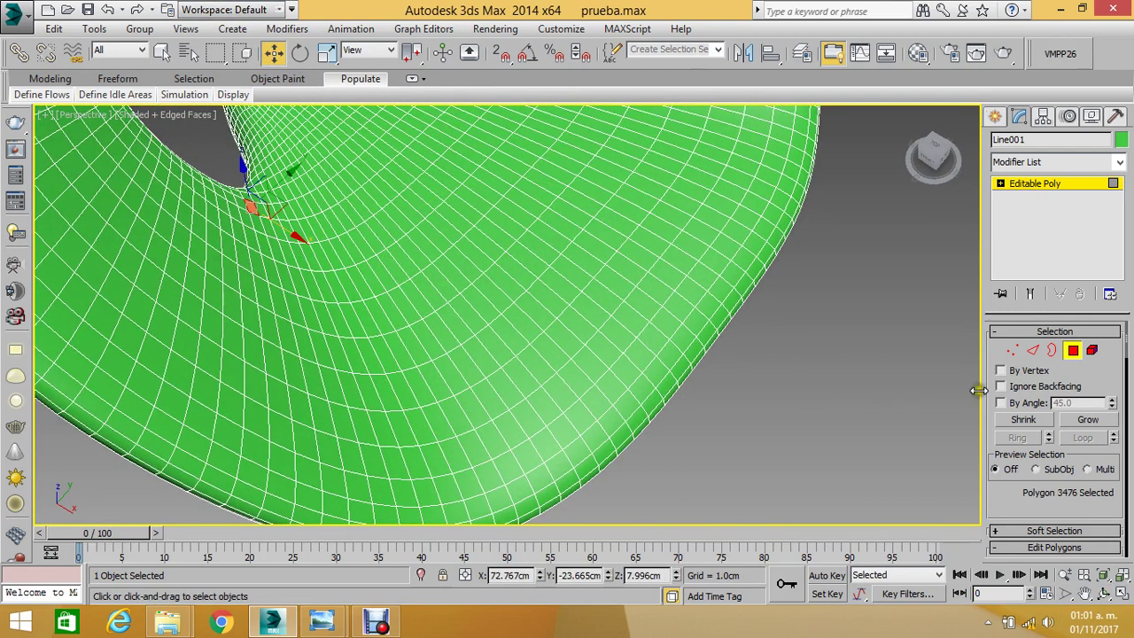
{"action": "mouse_move", "coordinate": [1005, 505]}
{"action": "left_mouse_down"}
{"action": "mouse_move", "coordinate": [992, 362]}
{"action": "mouse_move", "coordinate": [993, 470]}
{"action": "left_mouse_up"}
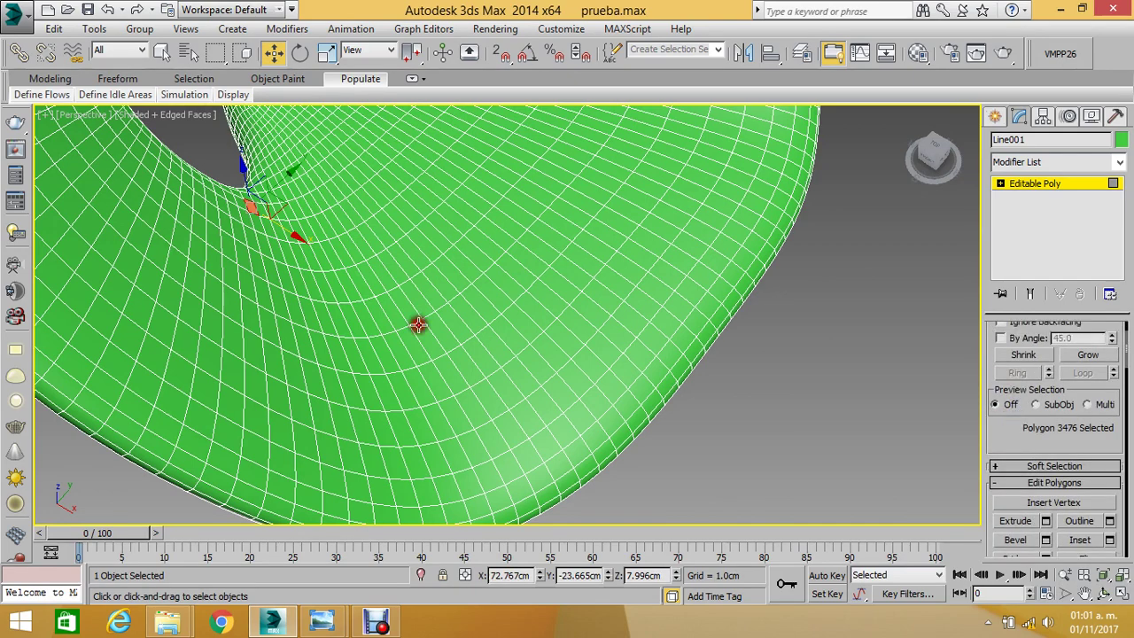
{"action": "middle_click_drag", "start_coordinate": [264, 203], "coordinate": [256, 195], "text": "alt"}
{"action": "scroll", "coordinate": [281, 245], "scroll_direction": "down", "scroll_amount": 5}
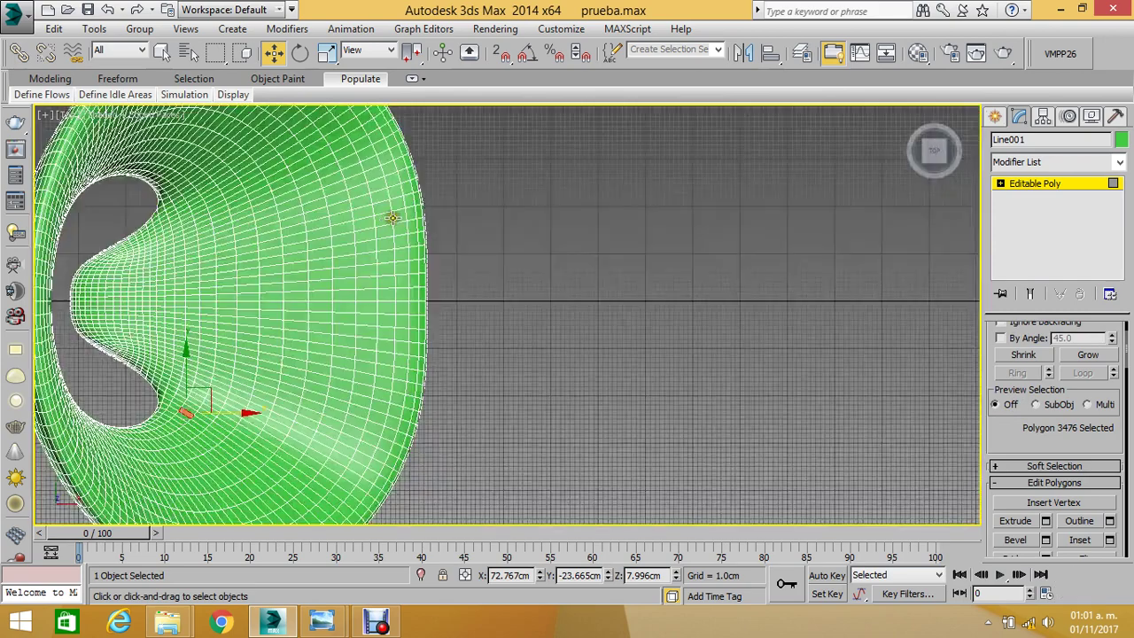
{"action": "scroll", "coordinate": [281, 239], "scroll_direction": "down", "scroll_amount": 3}
{"action": "scroll", "coordinate": [281, 222], "scroll_direction": "up", "scroll_amount": 5}
{"action": "scroll", "coordinate": [281, 211], "scroll_direction": "up", "scroll_amount": 3}
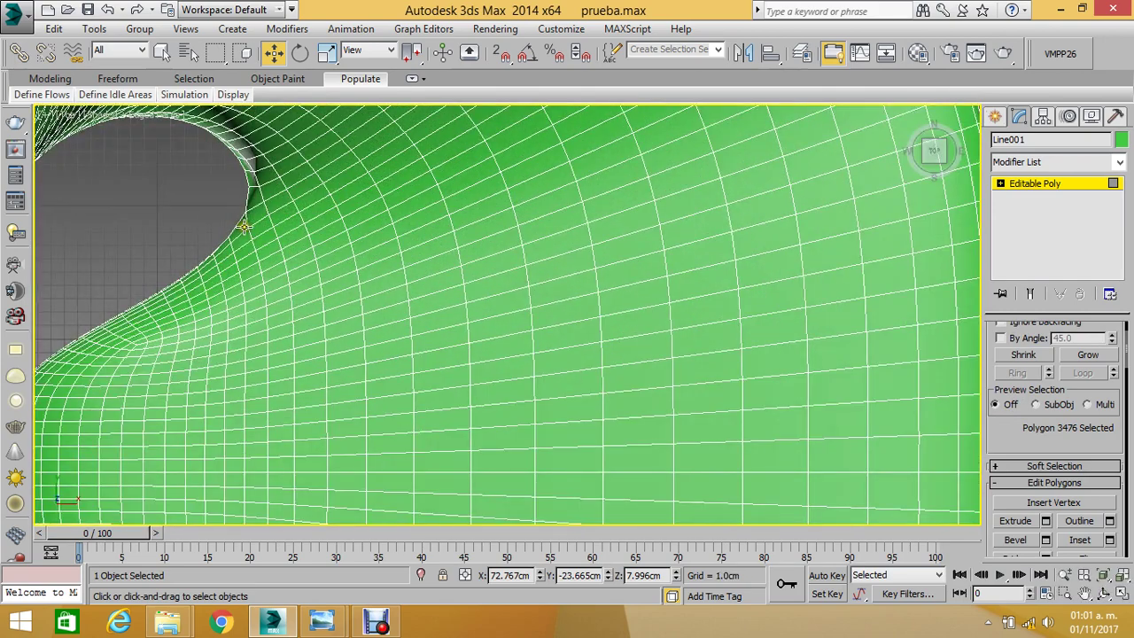
{"action": "left_click", "coordinate": [252, 181]}
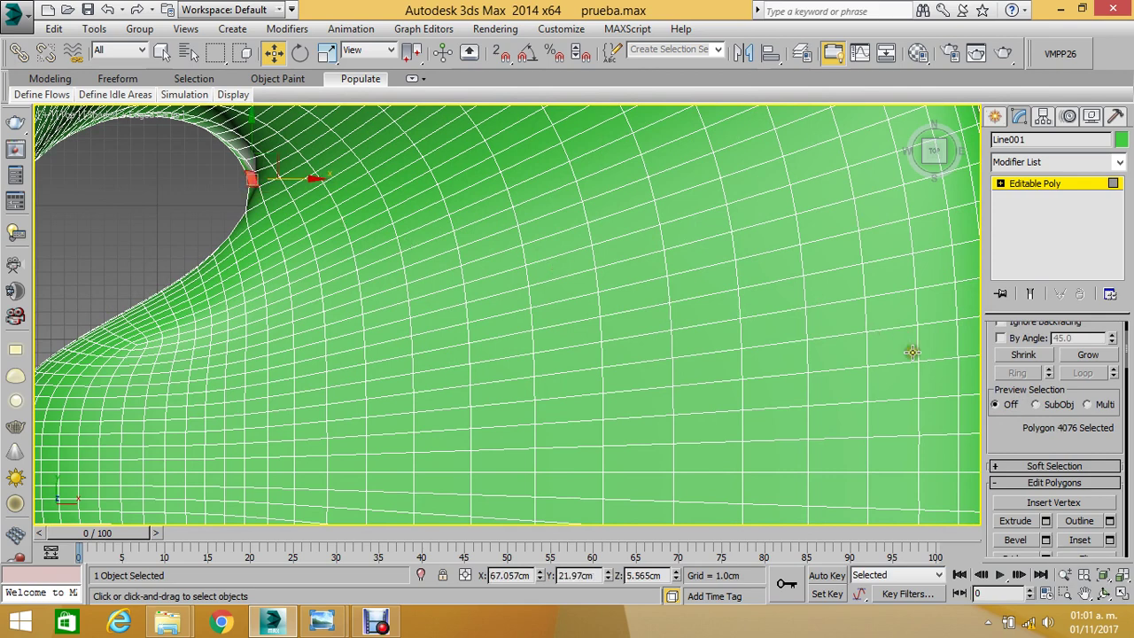
{"action": "mouse_move", "coordinate": [1009, 430]}
{"action": "left_mouse_down"}
{"action": "mouse_move", "coordinate": [996, 403]}
{"action": "mouse_move", "coordinate": [1011, 367]}
{"action": "mouse_move", "coordinate": [996, 365]}
{"action": "mouse_move", "coordinate": [1007, 494]}
{"action": "left_mouse_up"}
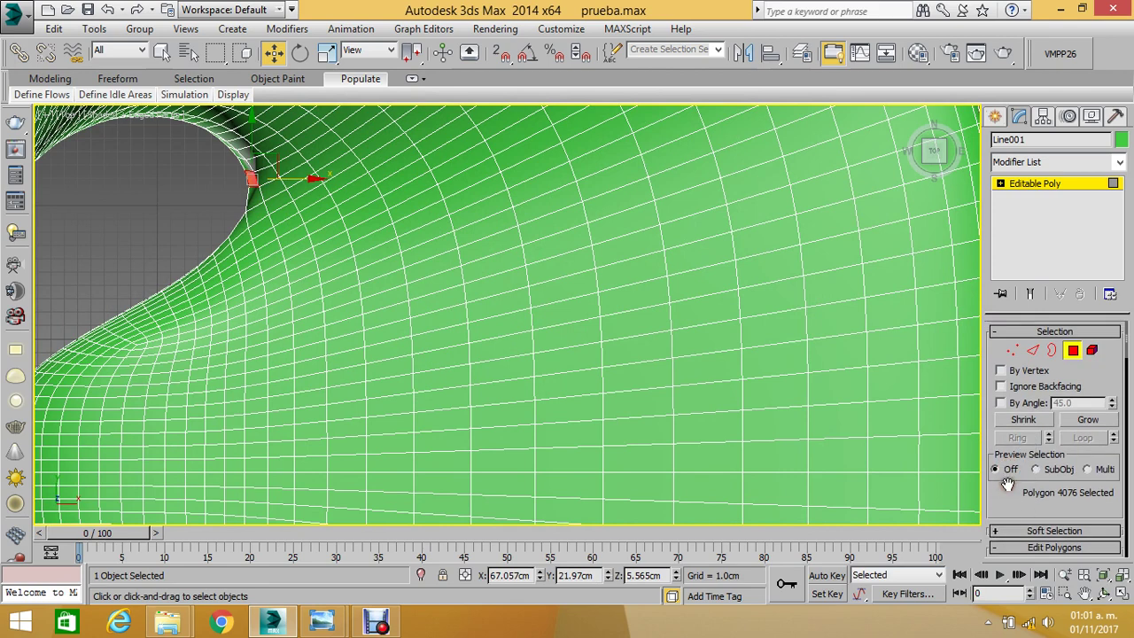
- Ring-select a polygon strip running outward from the hole's upper rim
{"action": "left_click", "coordinate": [285, 197], "text": "shift"}
{"action": "scroll", "coordinate": [280, 204], "scroll_direction": "down", "scroll_amount": 3}
{"action": "scroll", "coordinate": [280, 204], "scroll_direction": "down", "scroll_amount": 3}
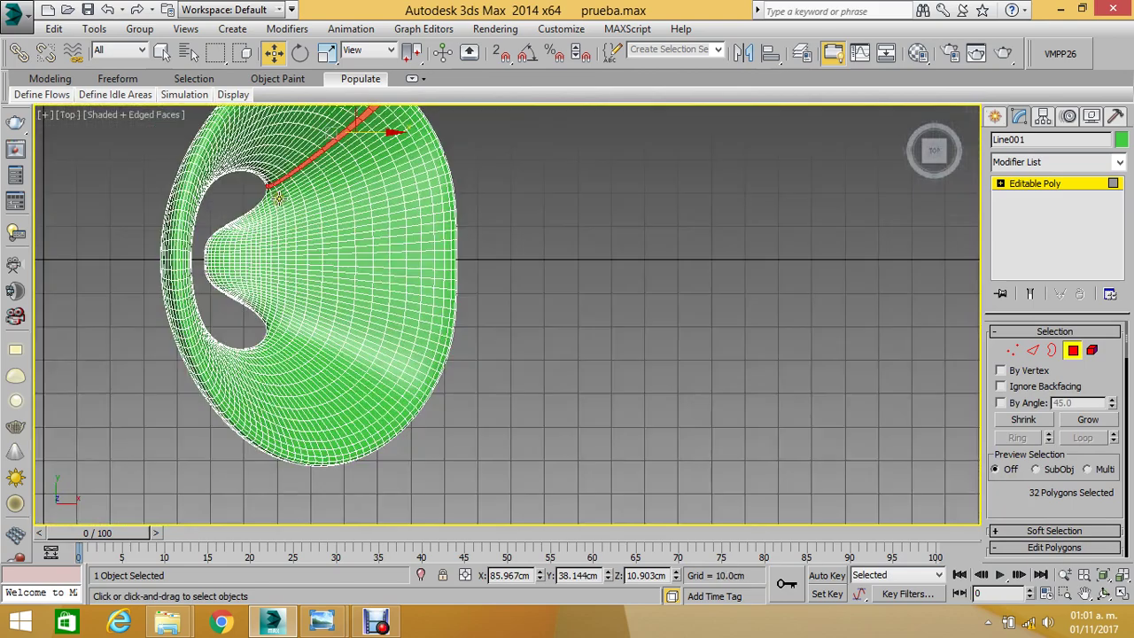
{"action": "scroll", "coordinate": [280, 204], "scroll_direction": "down", "scroll_amount": 2}
{"action": "scroll", "coordinate": [279, 291], "scroll_direction": "up", "scroll_amount": 2}
{"action": "scroll", "coordinate": [268, 304], "scroll_direction": "up", "scroll_amount": 2}
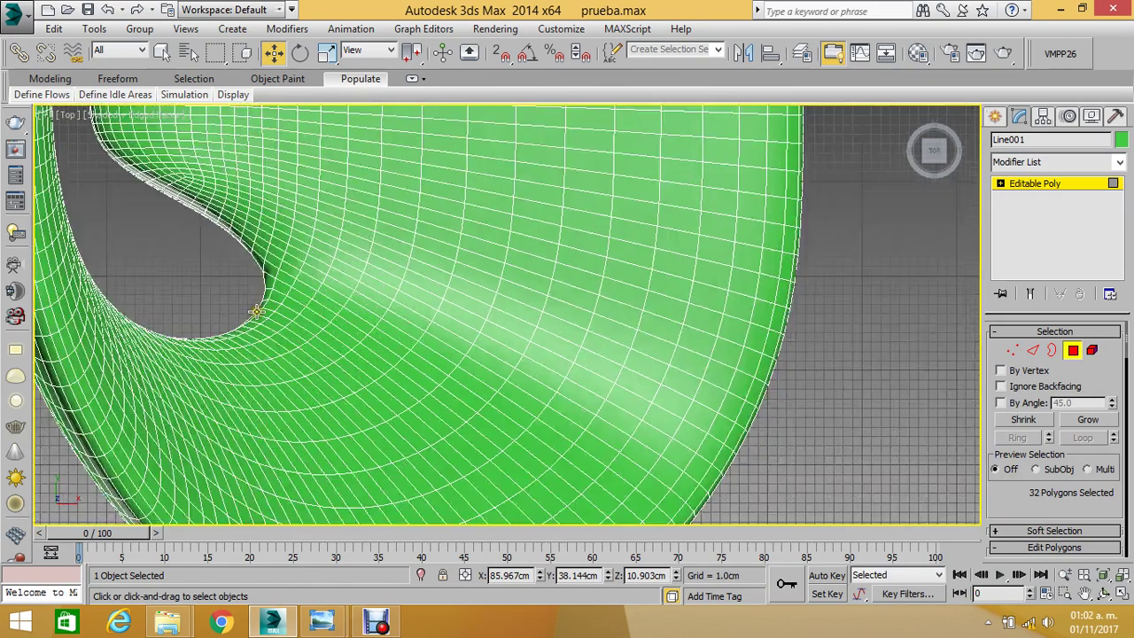
{"action": "scroll", "coordinate": [268, 304], "scroll_direction": "down", "scroll_amount": 1}
{"action": "scroll", "coordinate": [268, 304], "scroll_direction": "up", "scroll_amount": 1}
{"action": "scroll", "coordinate": [269, 304], "scroll_direction": "up", "scroll_amount": 2}
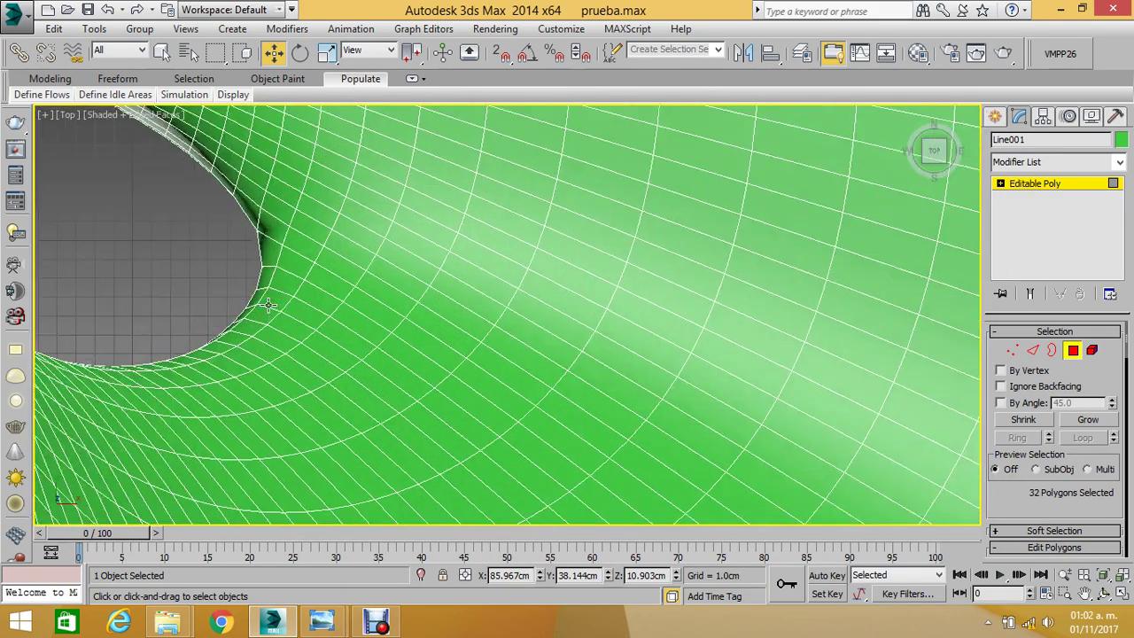
{"action": "scroll", "coordinate": [268, 299], "scroll_direction": "down", "scroll_amount": 2}
{"action": "scroll", "coordinate": [268, 299], "scroll_direction": "down", "scroll_amount": 1}
{"action": "scroll", "coordinate": [274, 266], "scroll_direction": "down", "scroll_amount": 1}
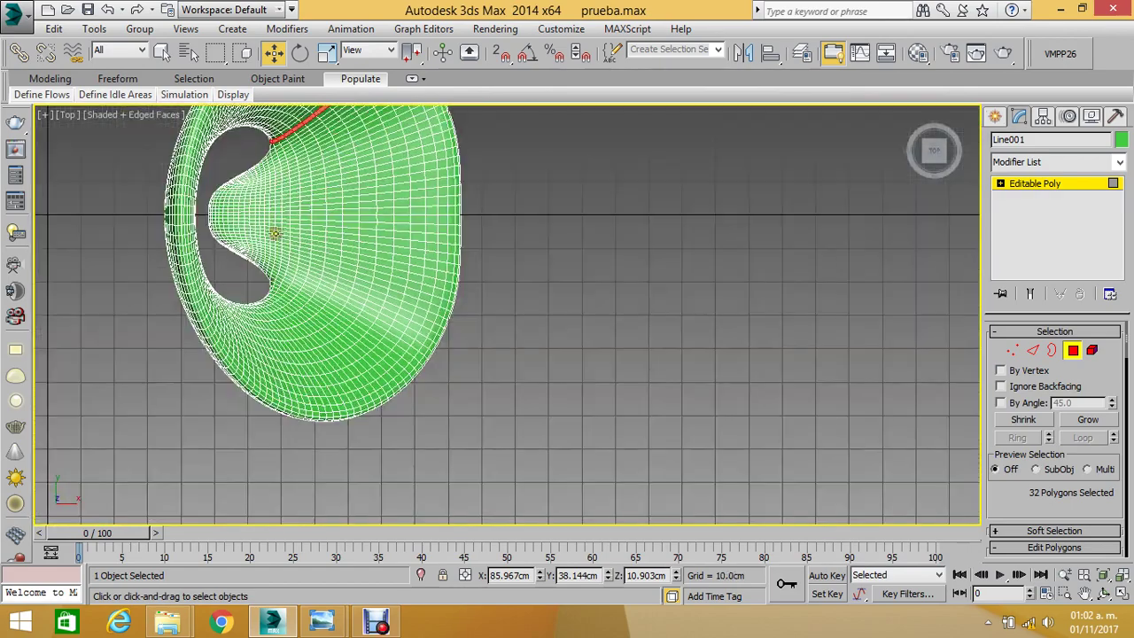
{"action": "scroll", "coordinate": [263, 144], "scroll_direction": "up", "scroll_amount": 2}
{"action": "scroll", "coordinate": [266, 156], "scroll_direction": "down", "scroll_amount": 2}
{"action": "scroll", "coordinate": [280, 252], "scroll_direction": "up", "scroll_amount": 1}
{"action": "scroll", "coordinate": [279, 309], "scroll_direction": "up", "scroll_amount": 3}
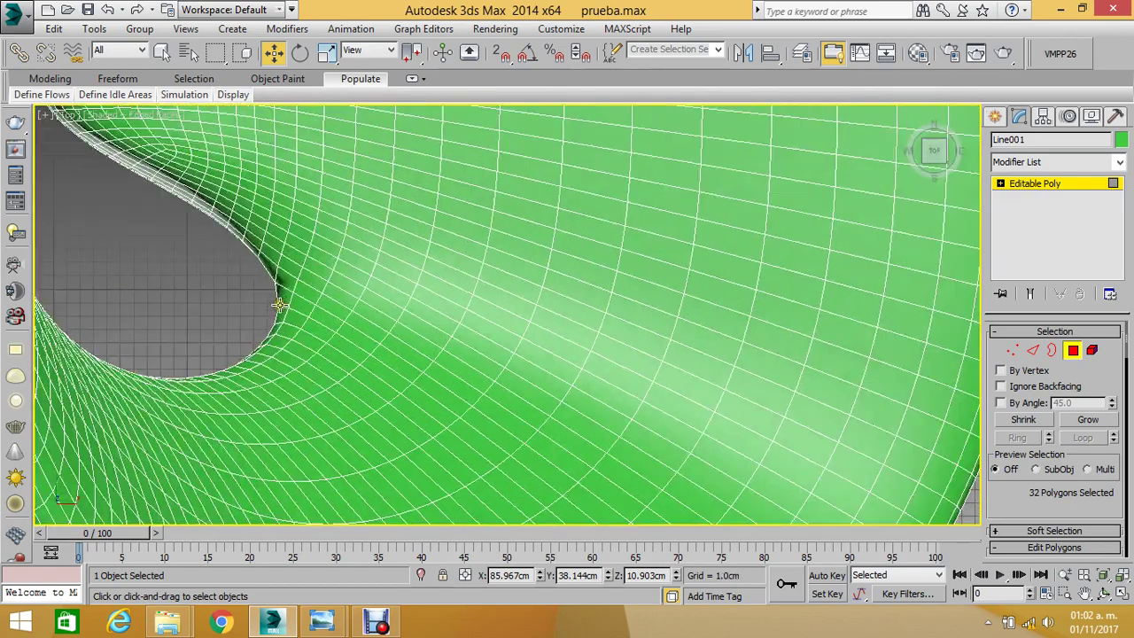
{"action": "scroll", "coordinate": [279, 321], "scroll_direction": "up", "scroll_amount": 2}
- Add a lower-rim polygon and extend it into a second strip
{"action": "left_click", "coordinate": [287, 325], "text": "ctrl"}
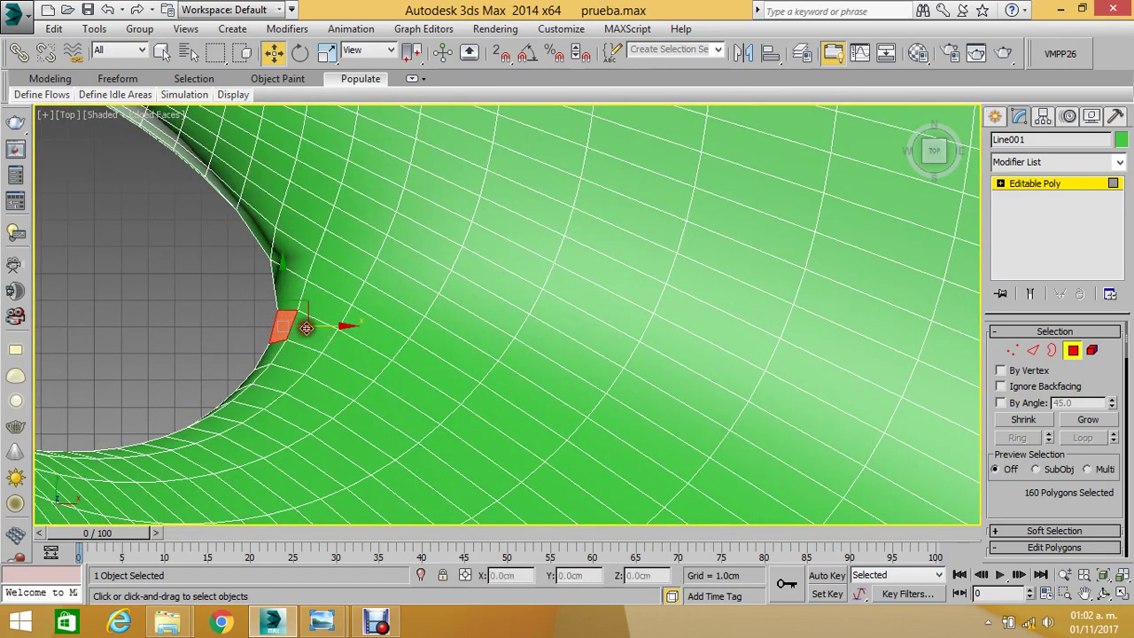
{"action": "left_click", "coordinate": [306, 328], "text": "shift"}
{"action": "scroll", "coordinate": [306, 327], "scroll_direction": "down", "scroll_amount": 2}
{"action": "scroll", "coordinate": [310, 301], "scroll_direction": "down", "scroll_amount": 2}
{"action": "scroll", "coordinate": [325, 236], "scroll_direction": "down", "scroll_amount": 1}
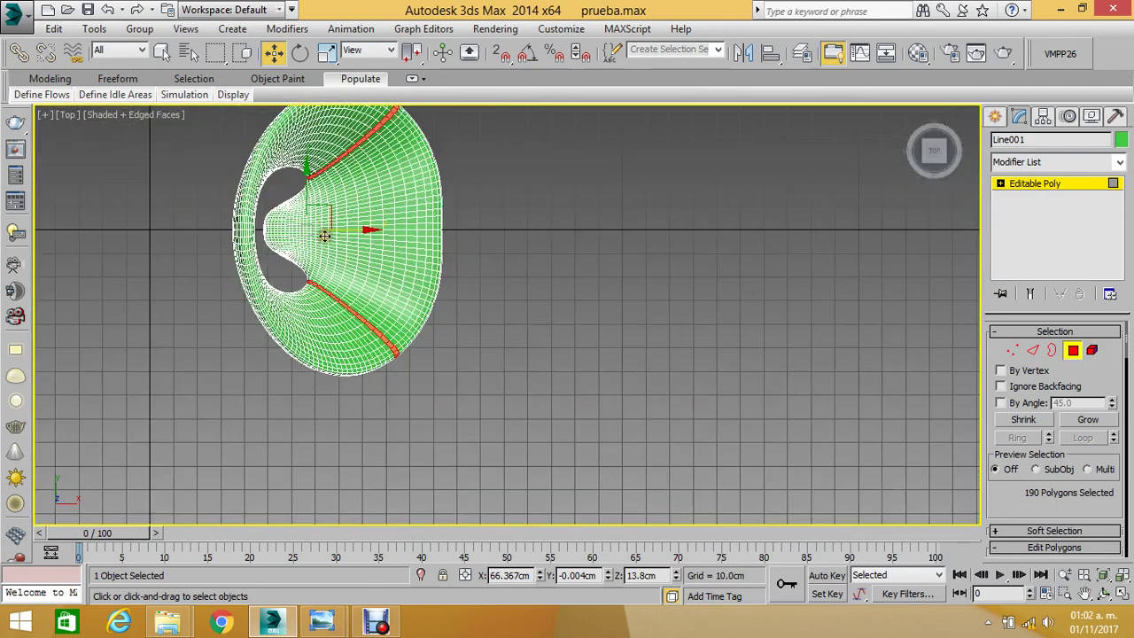
{"action": "scroll", "coordinate": [325, 236], "scroll_direction": "up", "scroll_amount": 3}
{"action": "scroll", "coordinate": [416, 229], "scroll_direction": "down", "scroll_amount": 1}
{"action": "scroll", "coordinate": [413, 229], "scroll_direction": "up", "scroll_amount": 1}
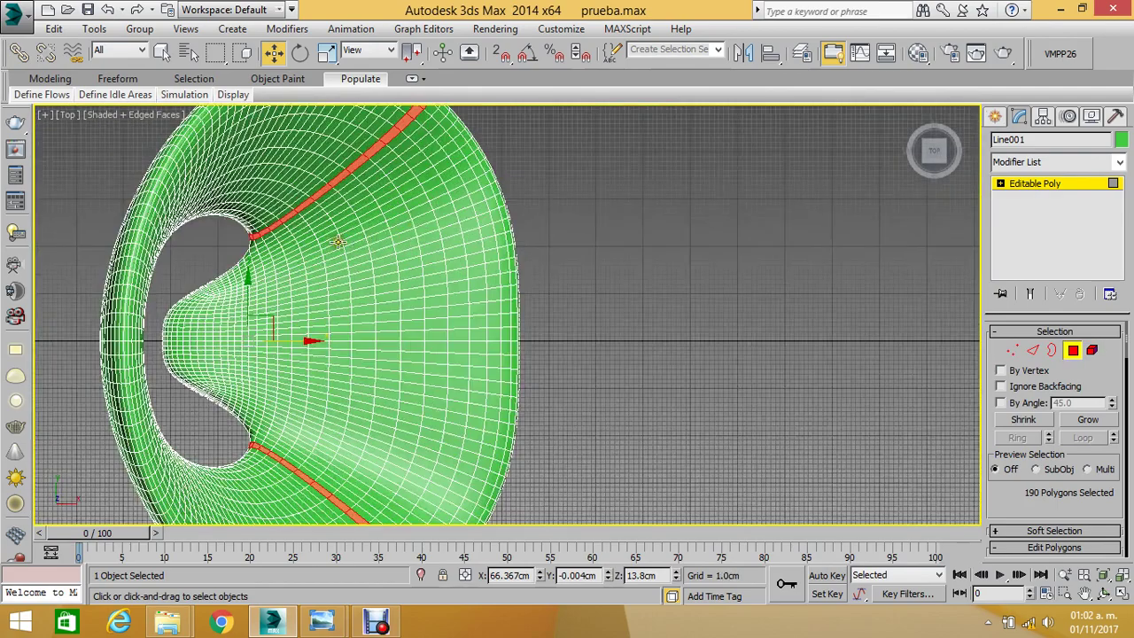
{"action": "scroll", "coordinate": [338, 243], "scroll_direction": "up", "scroll_amount": 1}
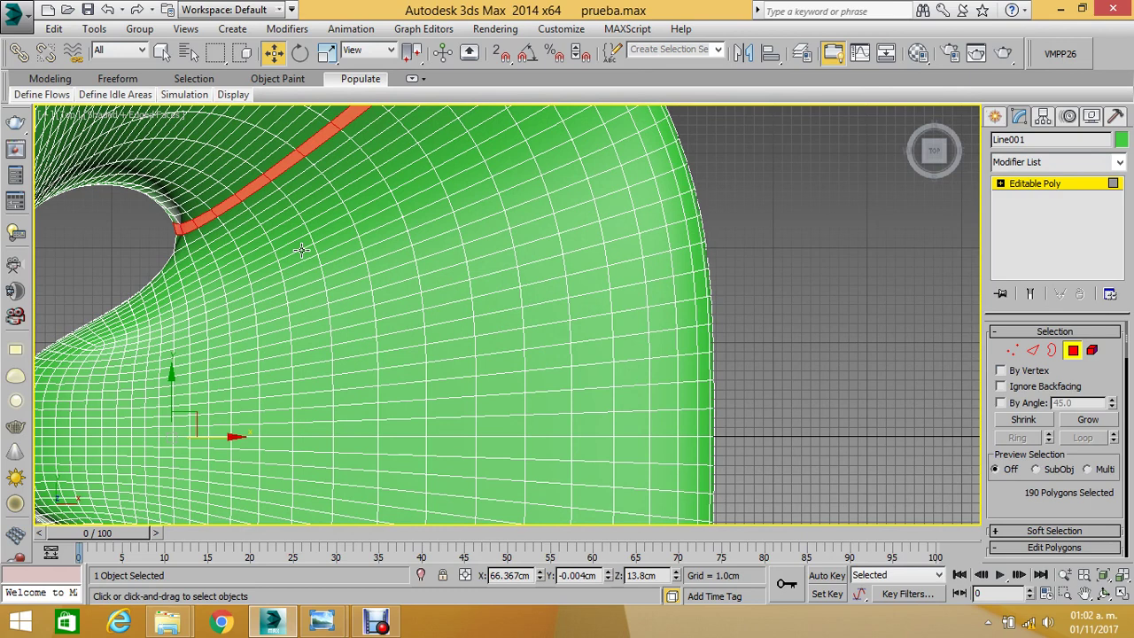
- Start over with one upper-rim polygon and ring it into a strip
{"action": "left_click", "coordinate": [151, 255]}
{"action": "left_click", "coordinate": [179, 241]}
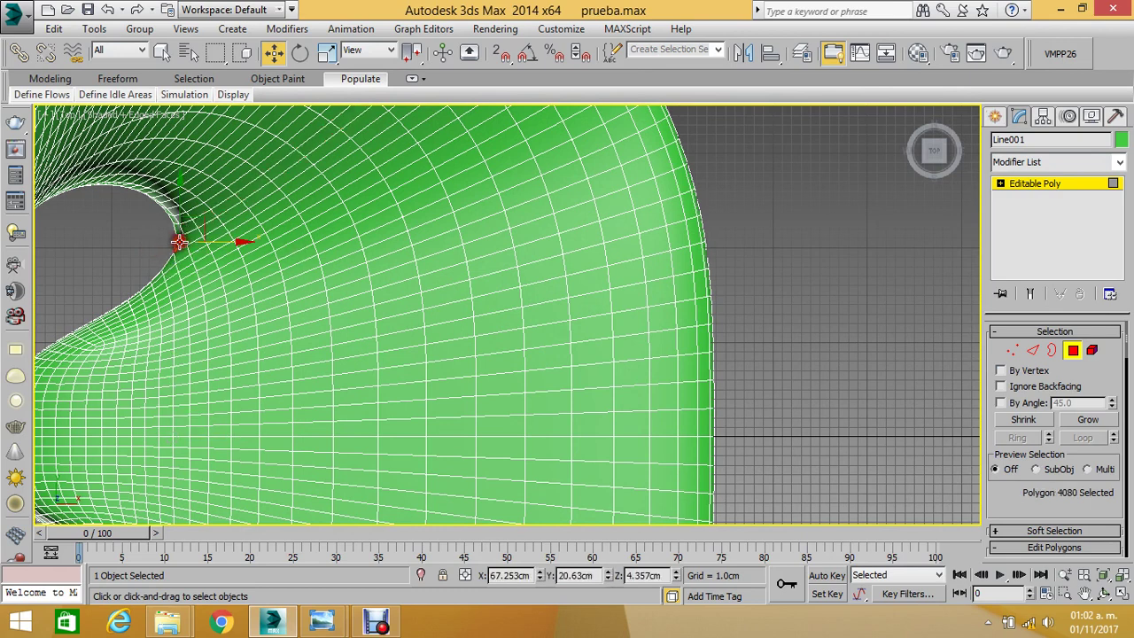
{"action": "scroll", "coordinate": [190, 242], "scroll_direction": "up", "scroll_amount": 1}
{"action": "scroll", "coordinate": [187, 239], "scroll_direction": "down", "scroll_amount": 1}
{"action": "scroll", "coordinate": [184, 238], "scroll_direction": "up", "scroll_amount": 1}
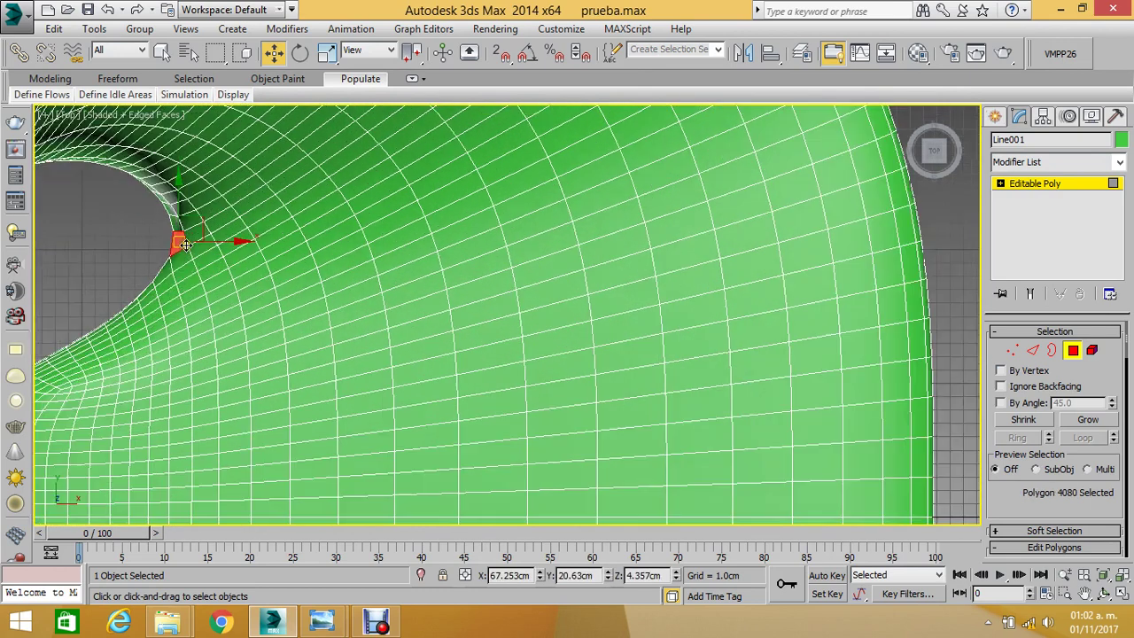
{"action": "scroll", "coordinate": [180, 237], "scroll_direction": "up", "scroll_amount": 1}
{"action": "left_click", "coordinate": [197, 233], "text": "shift"}
{"action": "scroll", "coordinate": [196, 233], "scroll_direction": "down", "scroll_amount": 1}
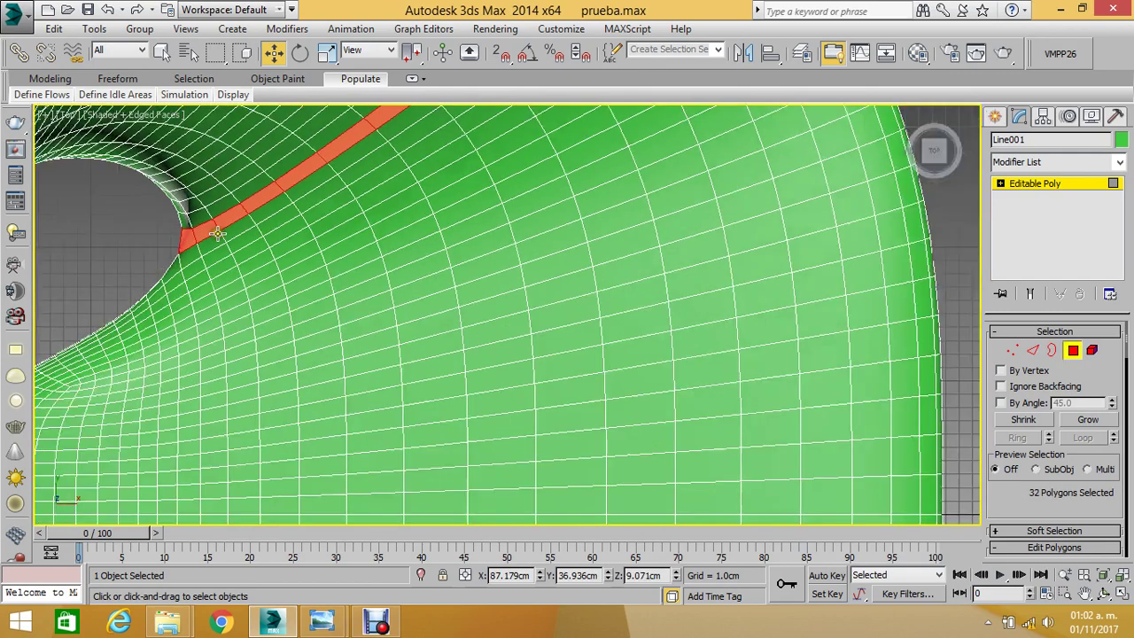
{"action": "scroll", "coordinate": [213, 233], "scroll_direction": "down", "scroll_amount": 1}
{"action": "scroll", "coordinate": [190, 448], "scroll_direction": "up", "scroll_amount": 1}
{"action": "scroll", "coordinate": [198, 450], "scroll_direction": "up", "scroll_amount": 2}
{"action": "scroll", "coordinate": [217, 398], "scroll_direction": "up", "scroll_amount": 1}
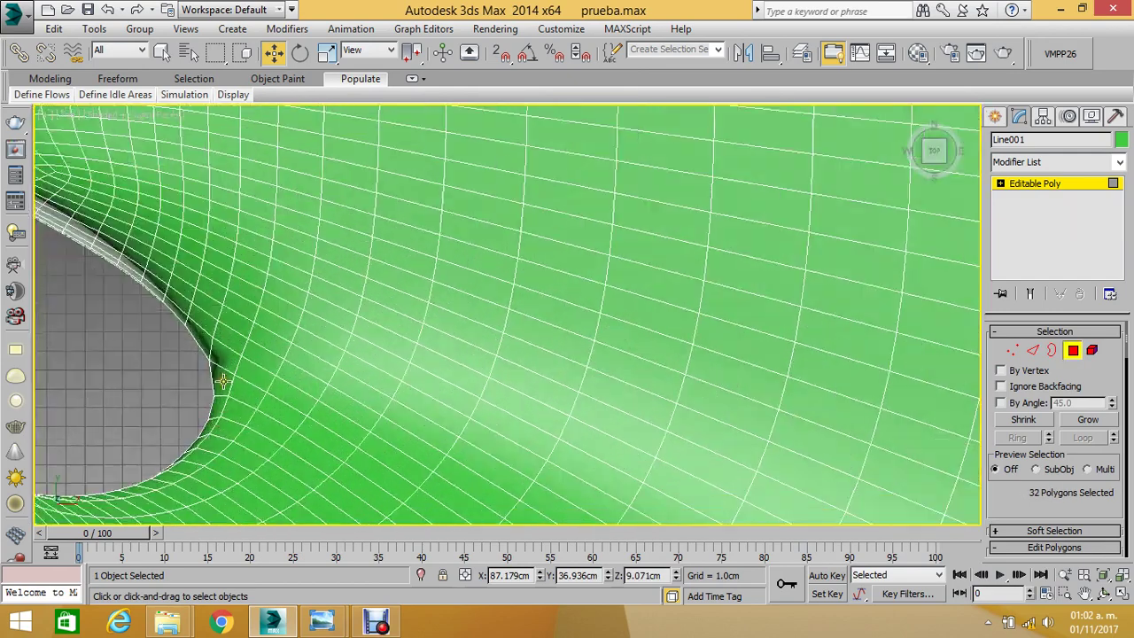
- Add a lower-rim strip, bringing the selection to 64 polygons
{"action": "left_click", "coordinate": [223, 379], "text": "ctrl"}
{"action": "left_click", "coordinate": [232, 386], "text": "shift"}
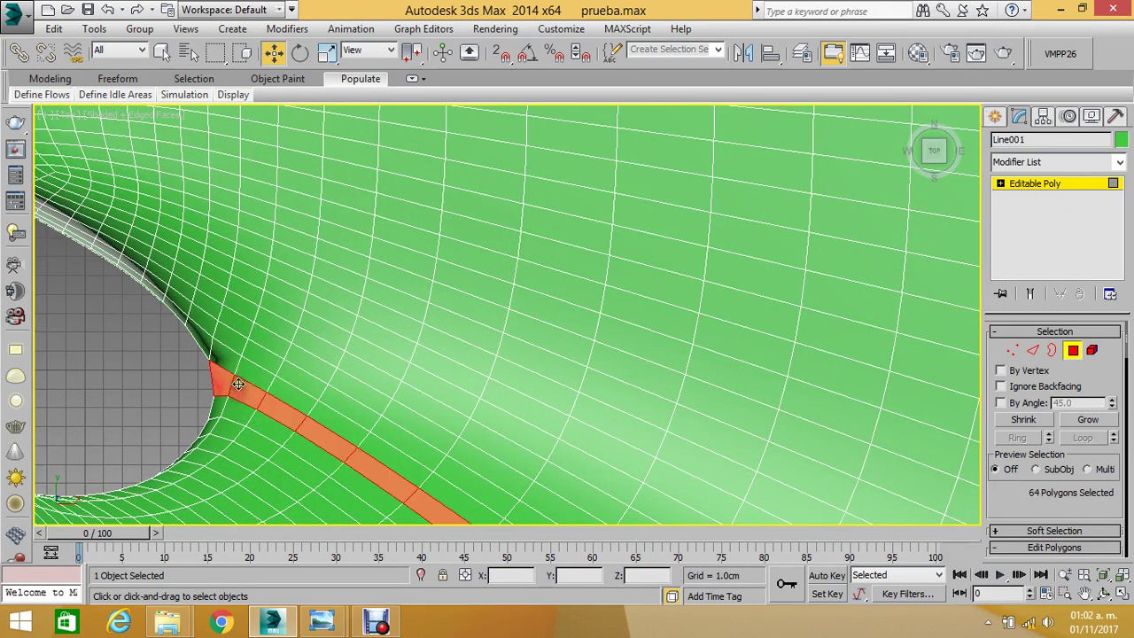
{"action": "scroll", "coordinate": [236, 384], "scroll_direction": "down", "scroll_amount": 3}
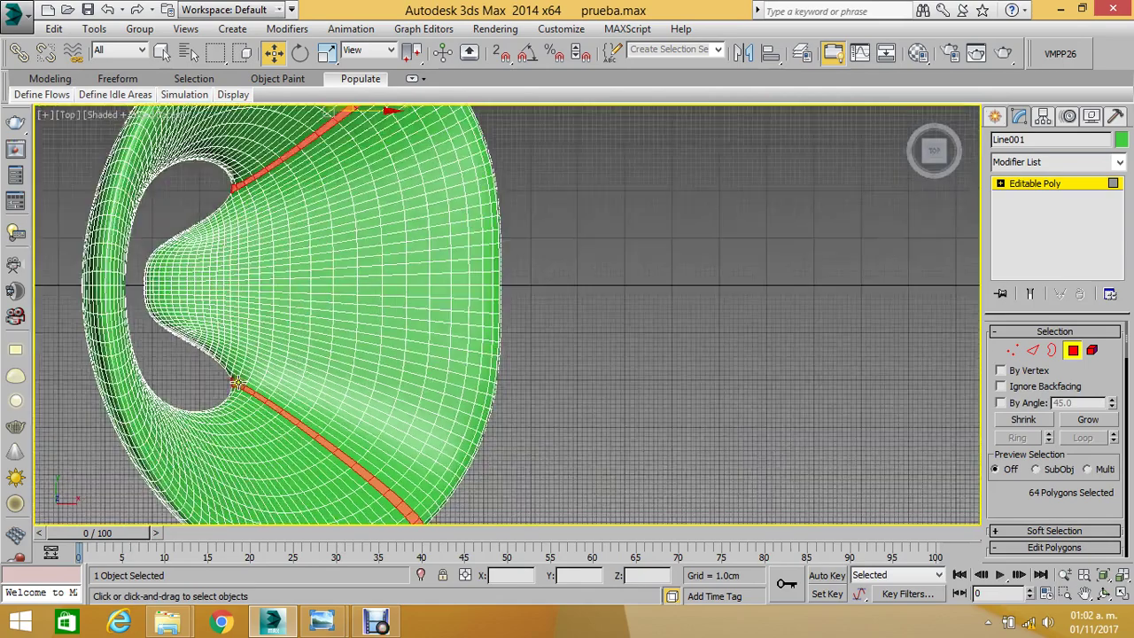
{"action": "left_click", "coordinate": [1103, 593]}
{"action": "mouse_move", "coordinate": [583, 367]}
{"action": "left_mouse_down"}
{"action": "mouse_move", "coordinate": [541, 293]}
{"action": "mouse_move", "coordinate": [414, 275]}
{"action": "mouse_move", "coordinate": [481, 256]}
{"action": "mouse_move", "coordinate": [669, 246]}
{"action": "left_mouse_up"}
{"action": "key", "text": "p"}
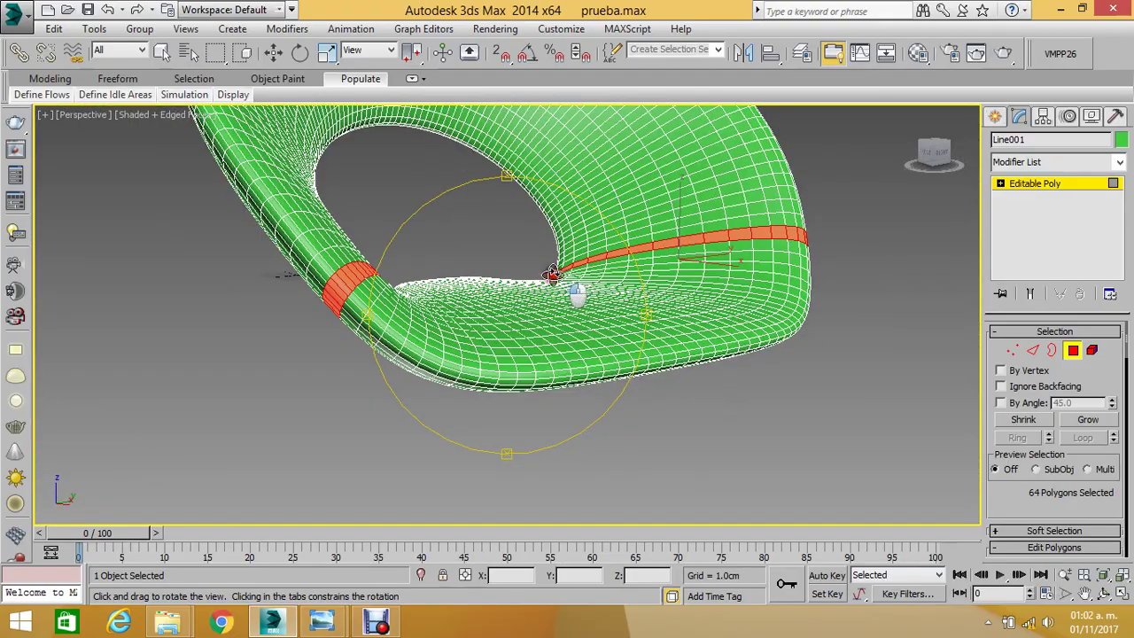
{"action": "mouse_move", "coordinate": [547, 274]}
{"action": "left_mouse_down"}
{"action": "mouse_move", "coordinate": [521, 356]}
{"action": "mouse_move", "coordinate": [603, 381]}
{"action": "mouse_move", "coordinate": [734, 359]}
{"action": "mouse_move", "coordinate": [774, 292]}
{"action": "mouse_move", "coordinate": [762, 256]}
{"action": "mouse_move", "coordinate": [739, 248]}
{"action": "mouse_move", "coordinate": [545, 319]}
{"action": "mouse_move", "coordinate": [548, 343]}
{"action": "left_mouse_up"}
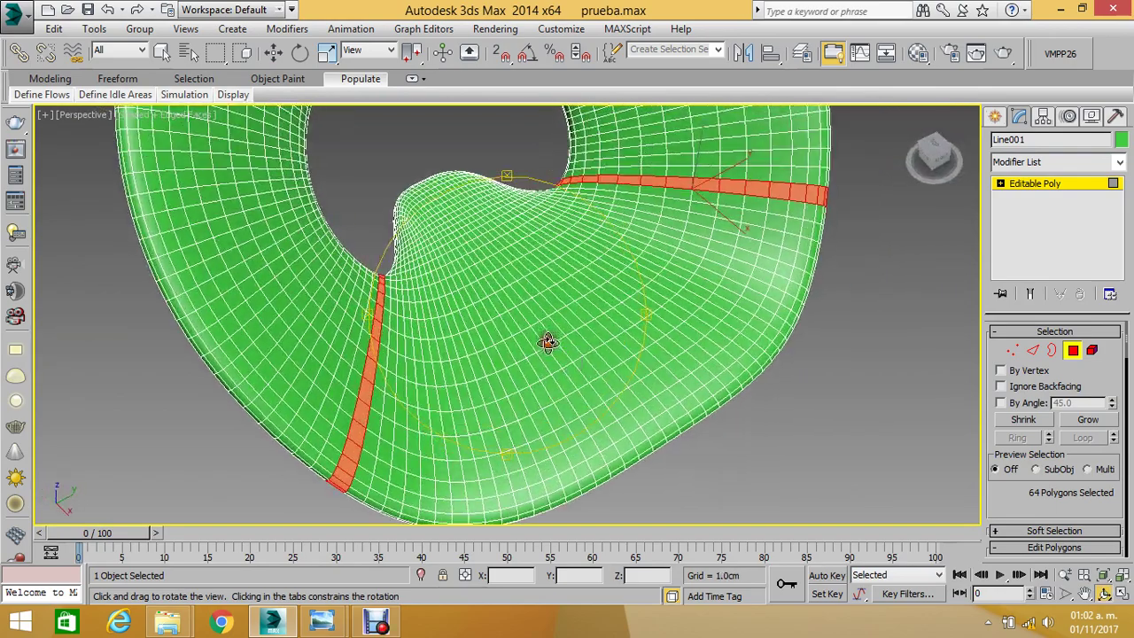
{"action": "key", "text": "f"}
{"action": "key", "text": "l"}
{"action": "key", "text": "k"}
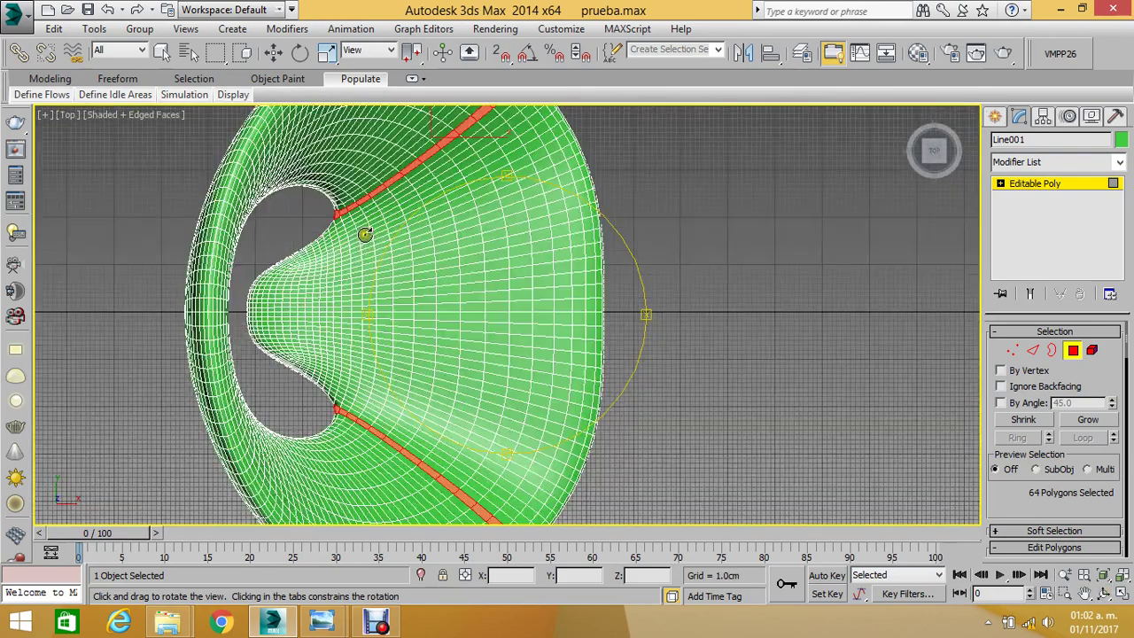
{"action": "key", "text": "t"}
{"action": "left_click", "coordinate": [273, 53]}
{"action": "left_click", "coordinate": [250, 213]}
{"action": "scroll", "coordinate": [254, 215], "scroll_direction": "up", "scroll_amount": 2}
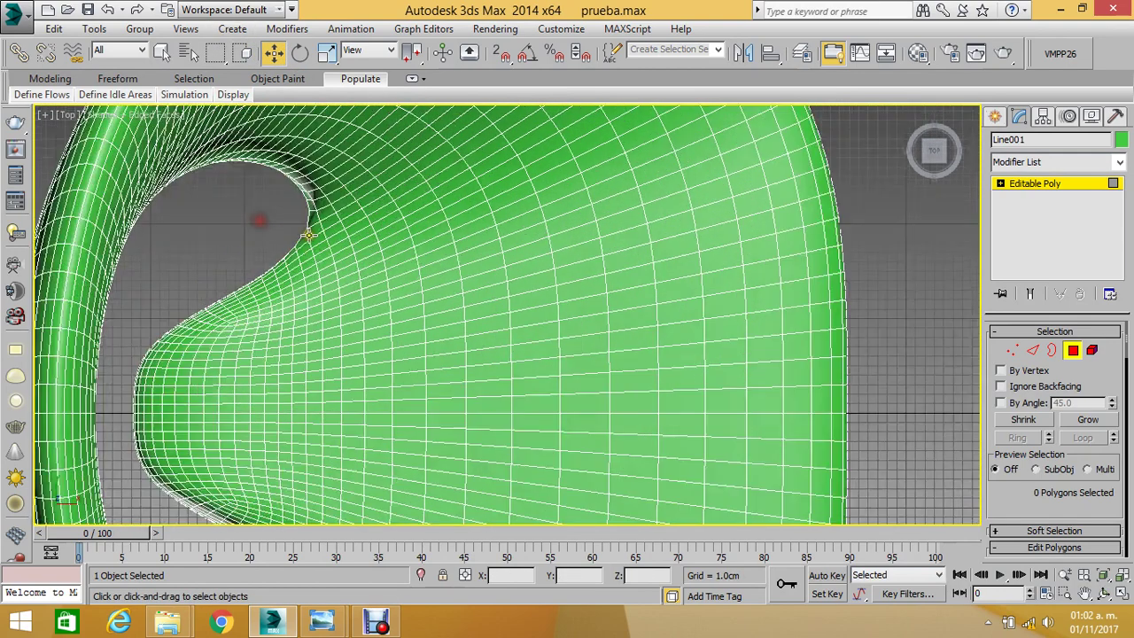
{"action": "scroll", "coordinate": [283, 248], "scroll_direction": "up", "scroll_amount": 2}
{"action": "left_click", "coordinate": [299, 250]}
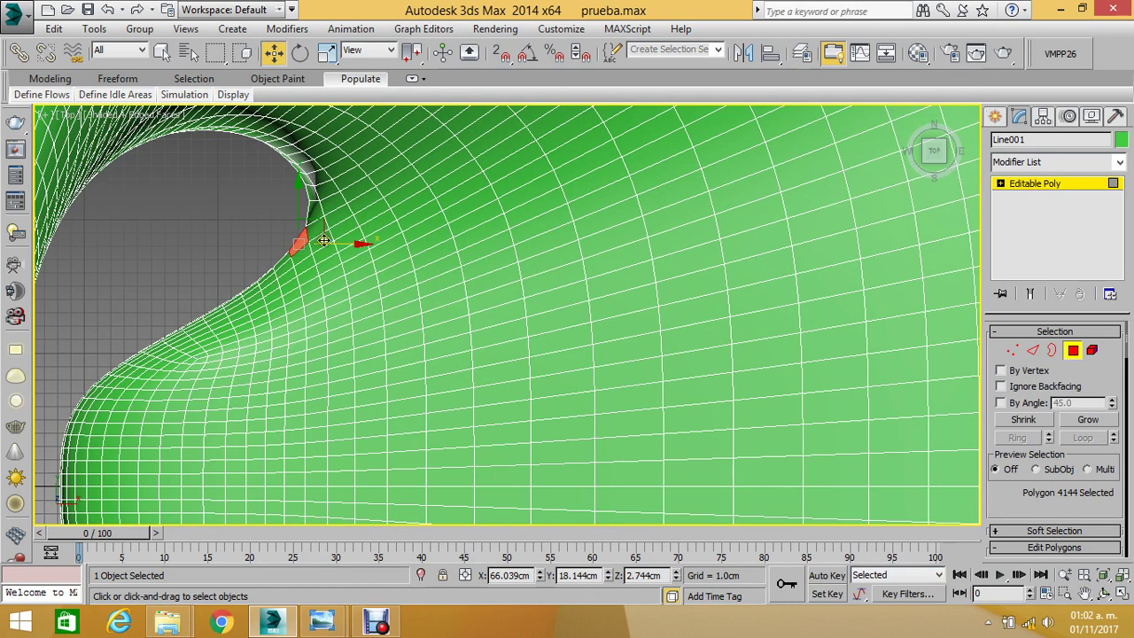
{"action": "left_click", "coordinate": [321, 229], "text": "shift"}
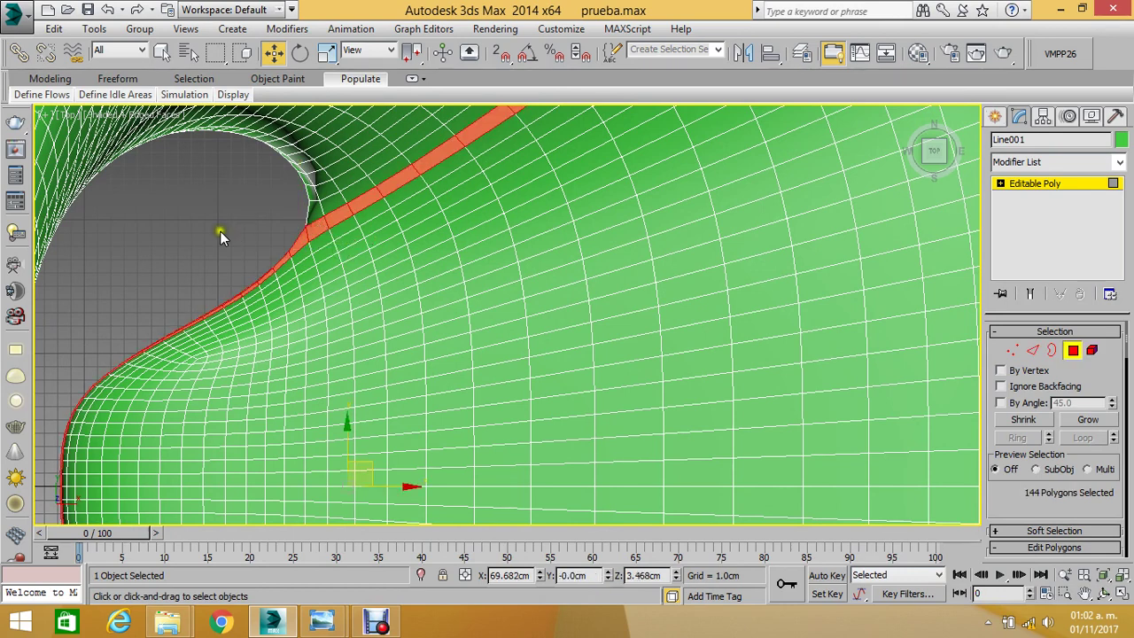
{"action": "key", "text": "ctrl+z"}
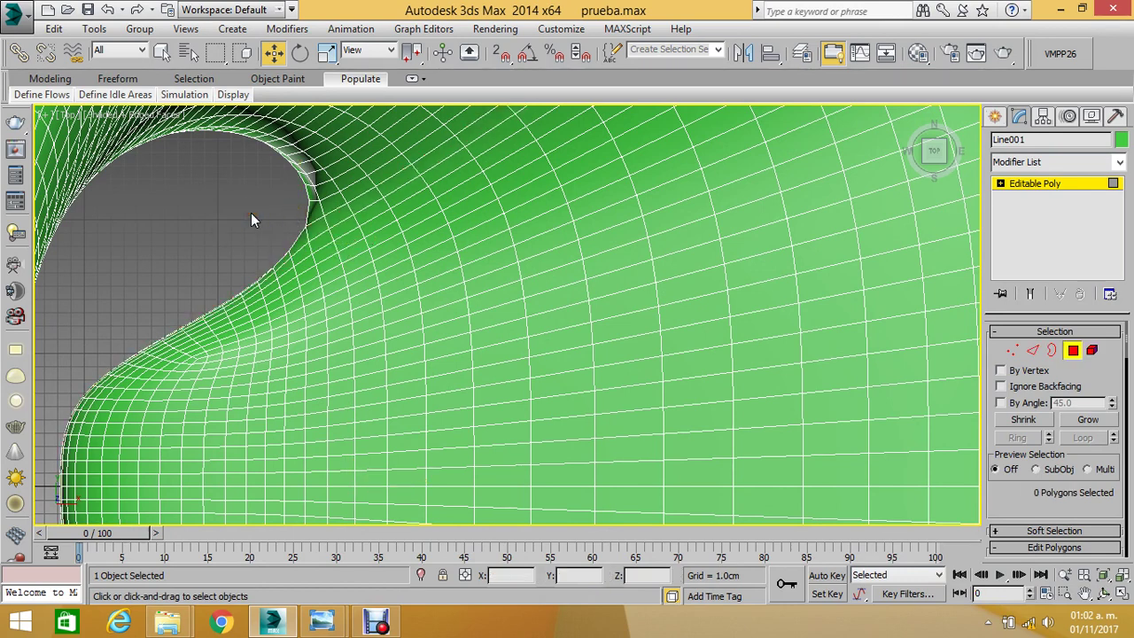
{"action": "key", "text": "ctrl+y"}
{"action": "key", "text": "ctrl+z"}
{"action": "key", "text": "ctrl+y"}
{"action": "key", "text": "alt+r"}
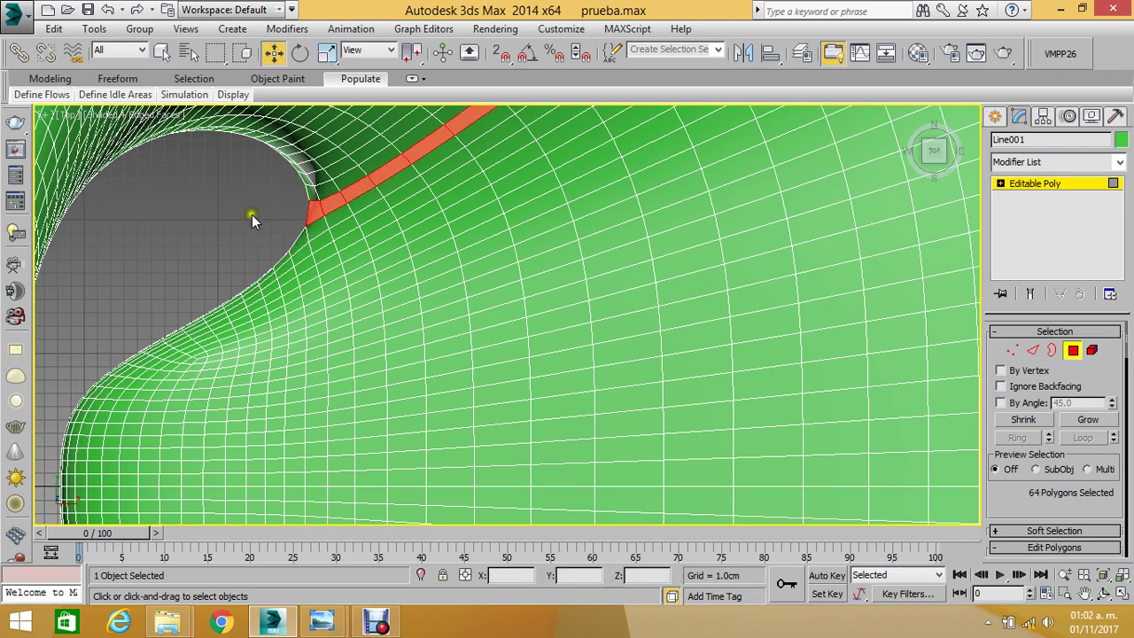
{"action": "scroll", "coordinate": [251, 217], "scroll_direction": "down", "scroll_amount": 3}
{"action": "scroll", "coordinate": [252, 217], "scroll_direction": "down", "scroll_amount": 2}
{"action": "scroll", "coordinate": [273, 420], "scroll_direction": "up", "scroll_amount": 3}
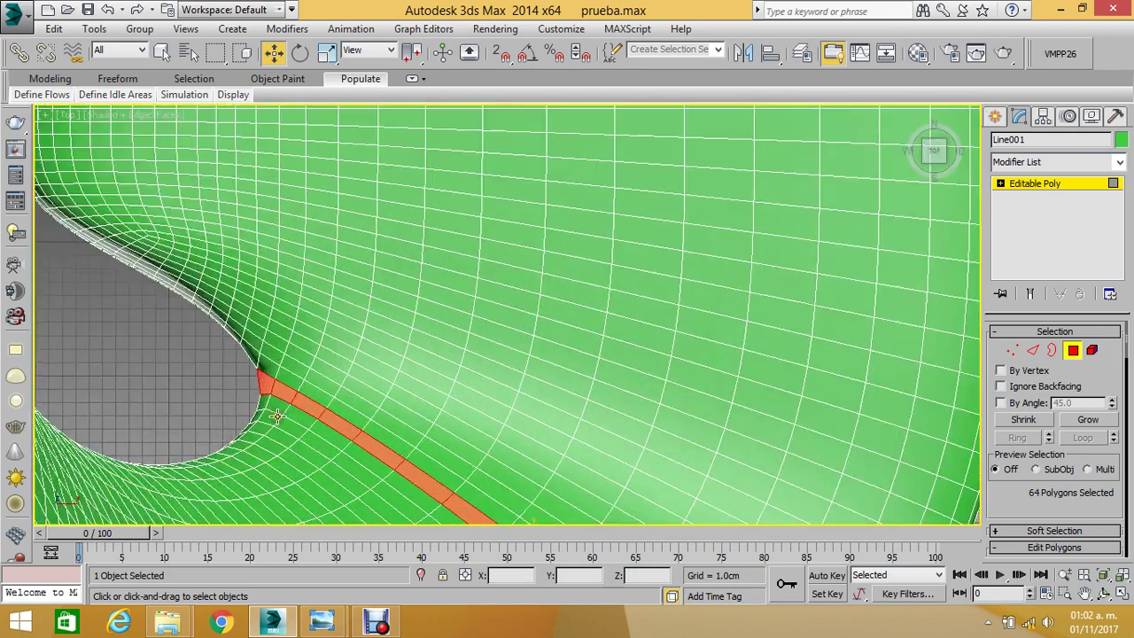
{"action": "key", "text": "p"}
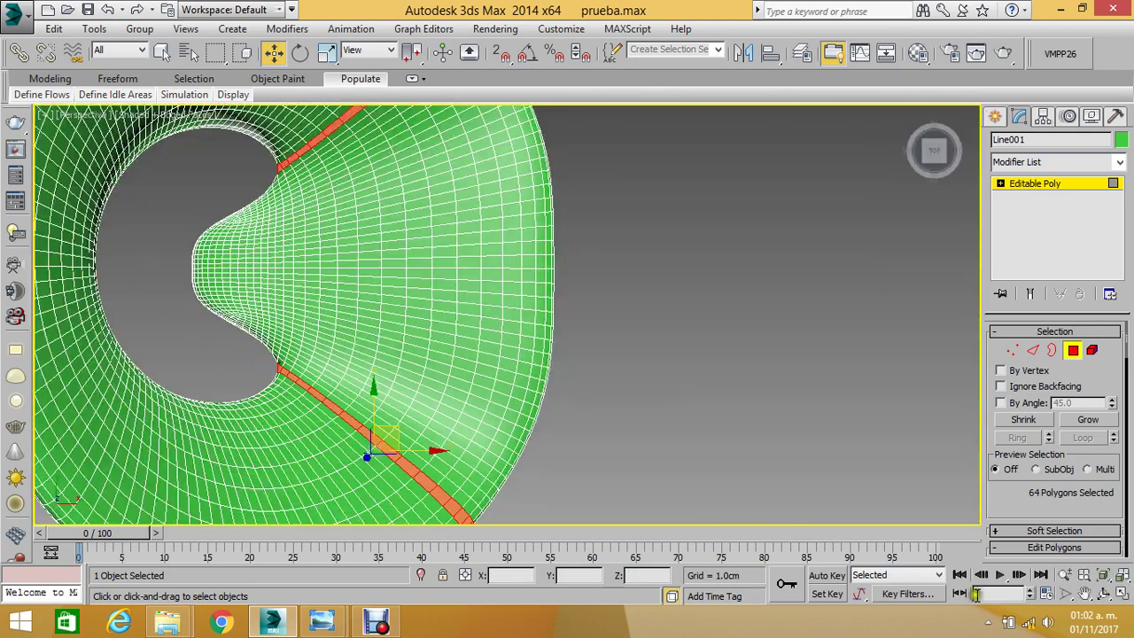
{"action": "left_click", "coordinate": [1103, 596]}
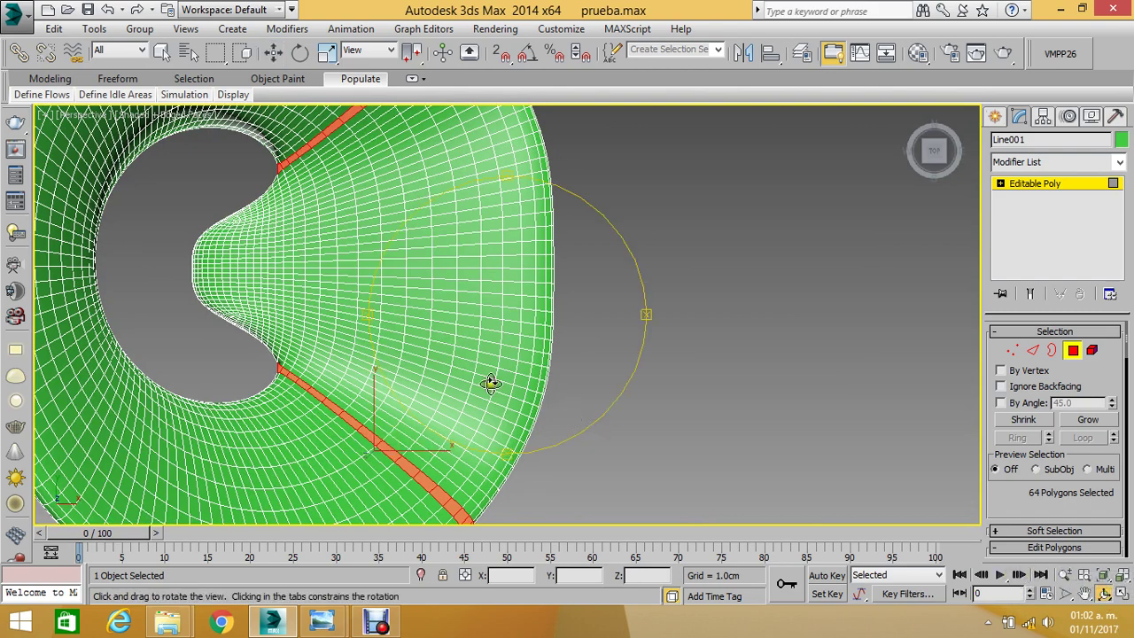
{"action": "mouse_move", "coordinate": [491, 385]}
{"action": "left_mouse_down"}
{"action": "mouse_move", "coordinate": [496, 359]}
{"action": "mouse_move", "coordinate": [381, 376]}
{"action": "mouse_move", "coordinate": [403, 383]}
{"action": "left_mouse_up"}
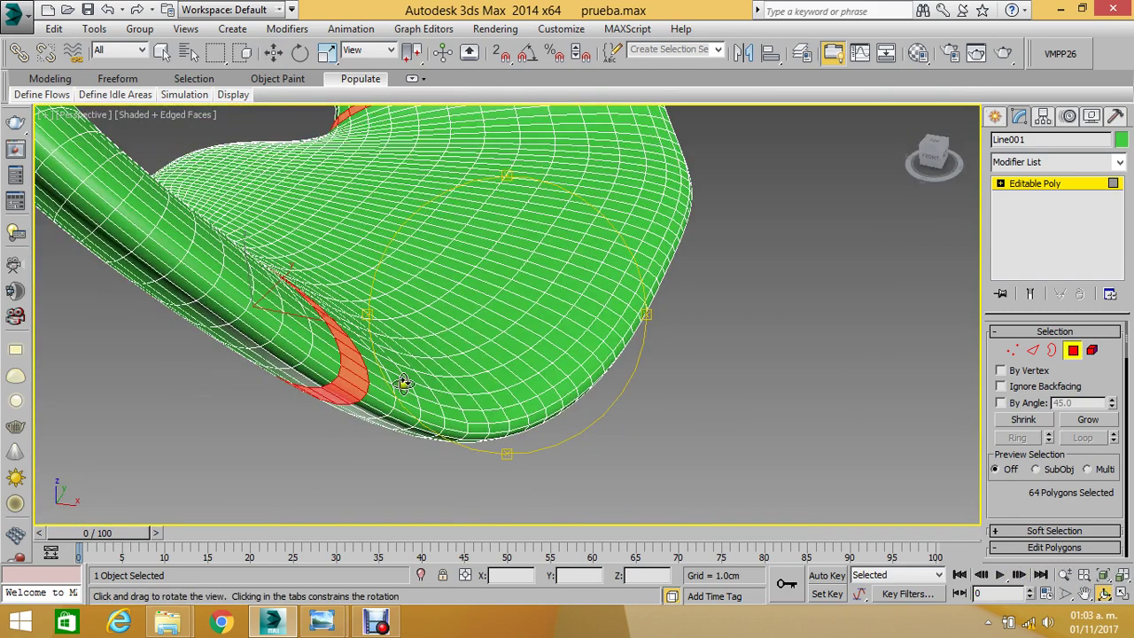
{"action": "mouse_move", "coordinate": [996, 504]}
{"action": "left_mouse_down"}
{"action": "mouse_move", "coordinate": [999, 355]}
{"action": "mouse_move", "coordinate": [1037, 320]}
{"action": "left_mouse_up"}
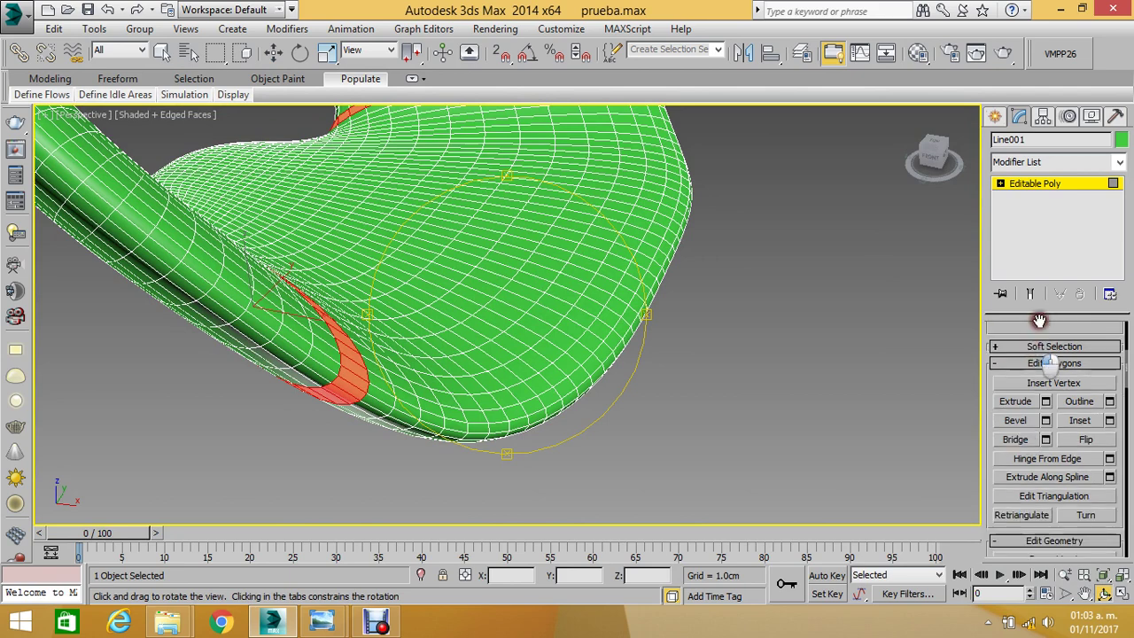
- Extrude the strips inward with a negative height along Local Normal
{"action": "left_click", "coordinate": [1046, 401]}
{"action": "left_click", "coordinate": [760, 255]}
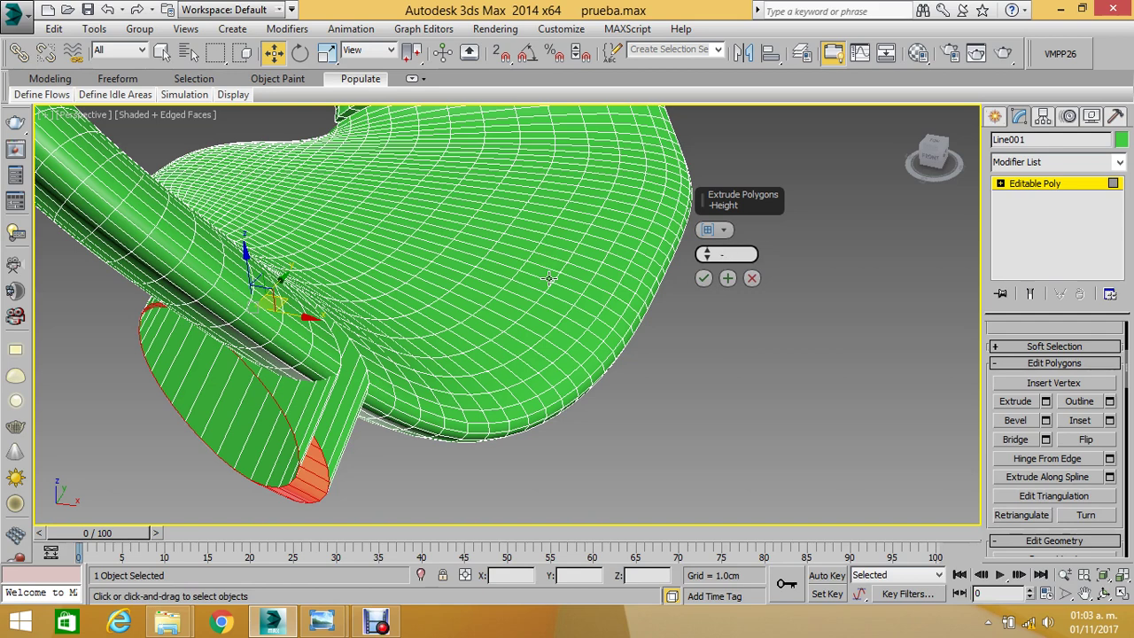
{"action": "type", "text": "1"}
{"action": "key", "text": "Return"}
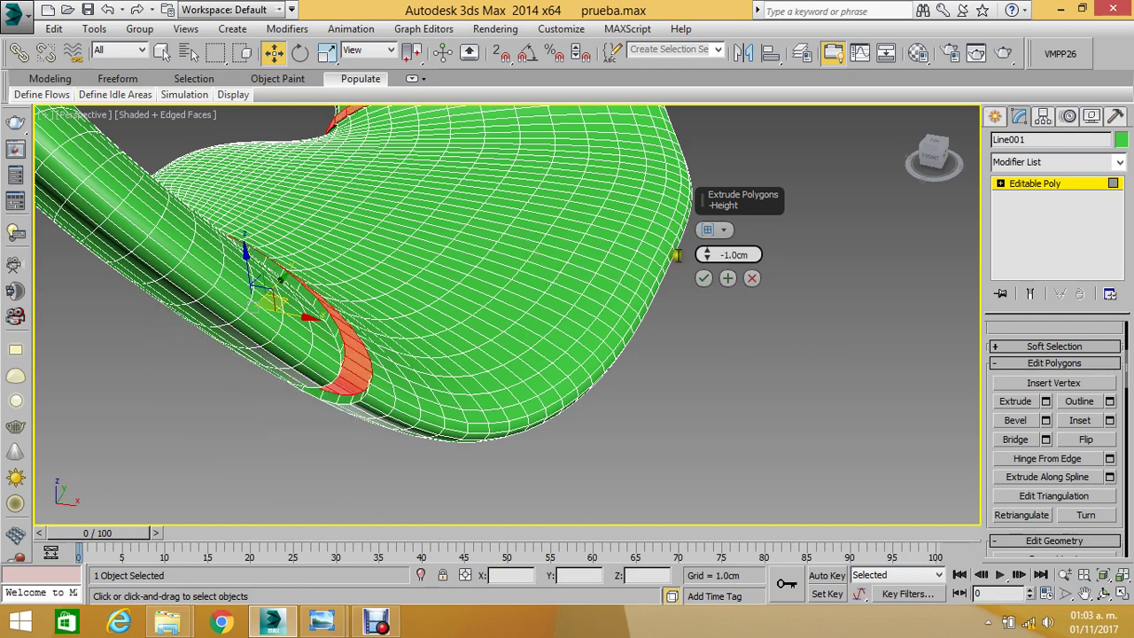
{"action": "left_click", "coordinate": [724, 231]}
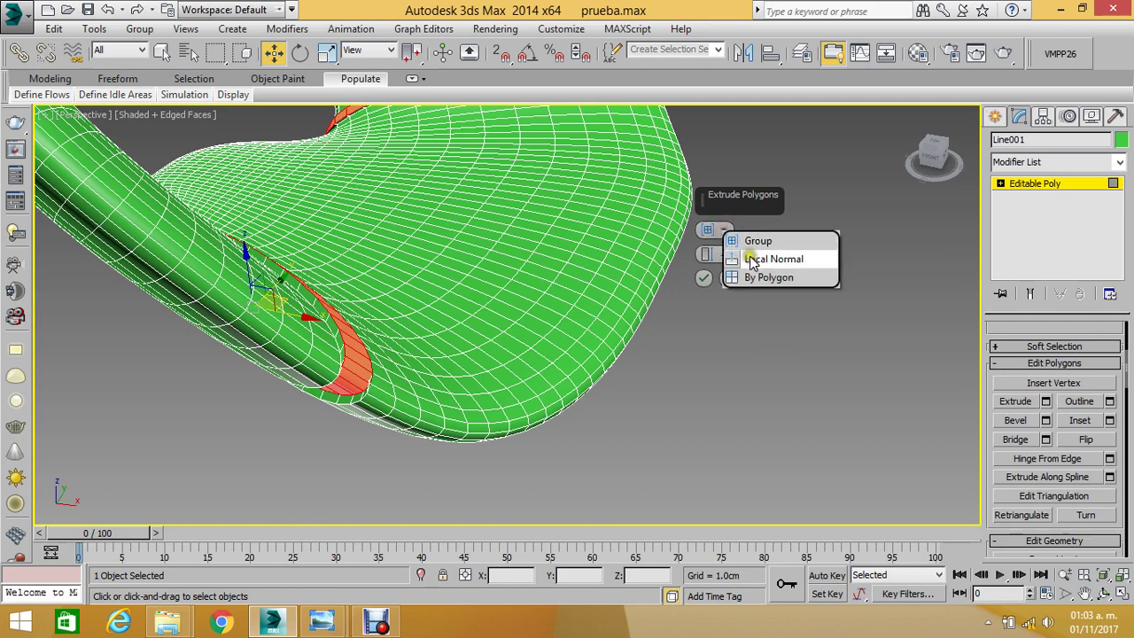
{"action": "left_click", "coordinate": [752, 257]}
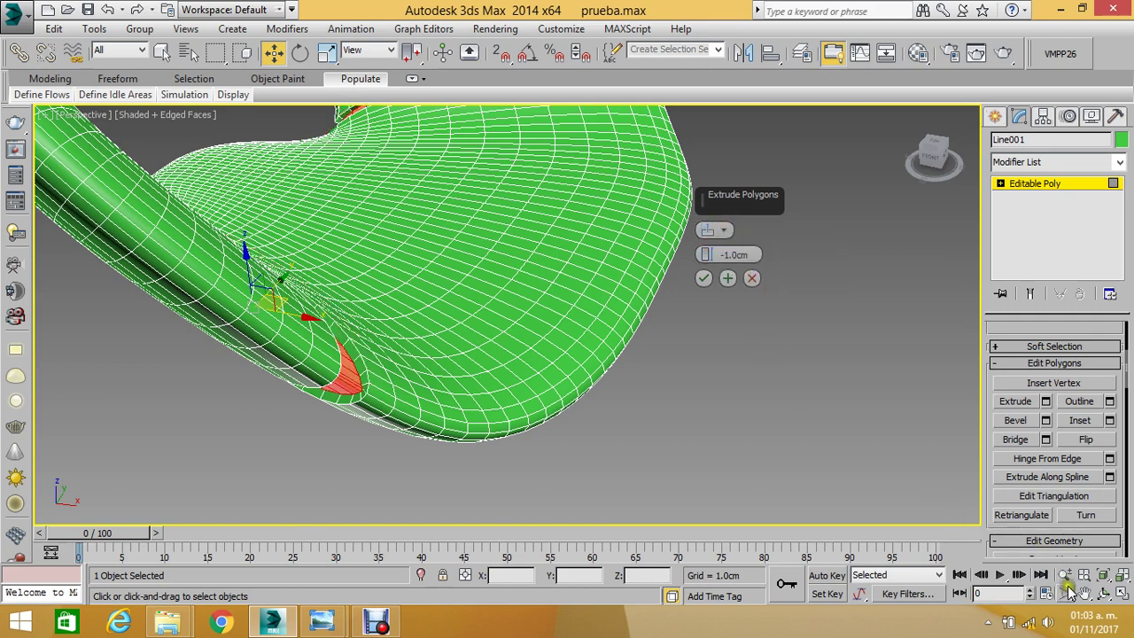
{"action": "left_click", "coordinate": [1104, 594]}
{"action": "mouse_move", "coordinate": [546, 316]}
{"action": "left_mouse_down"}
{"action": "mouse_move", "coordinate": [452, 319]}
{"action": "mouse_move", "coordinate": [443, 304]}
{"action": "left_mouse_up"}
- Try -0.5cm, then settle on a -1.0cm extrusion height and commit it
{"action": "left_click", "coordinate": [734, 255]}
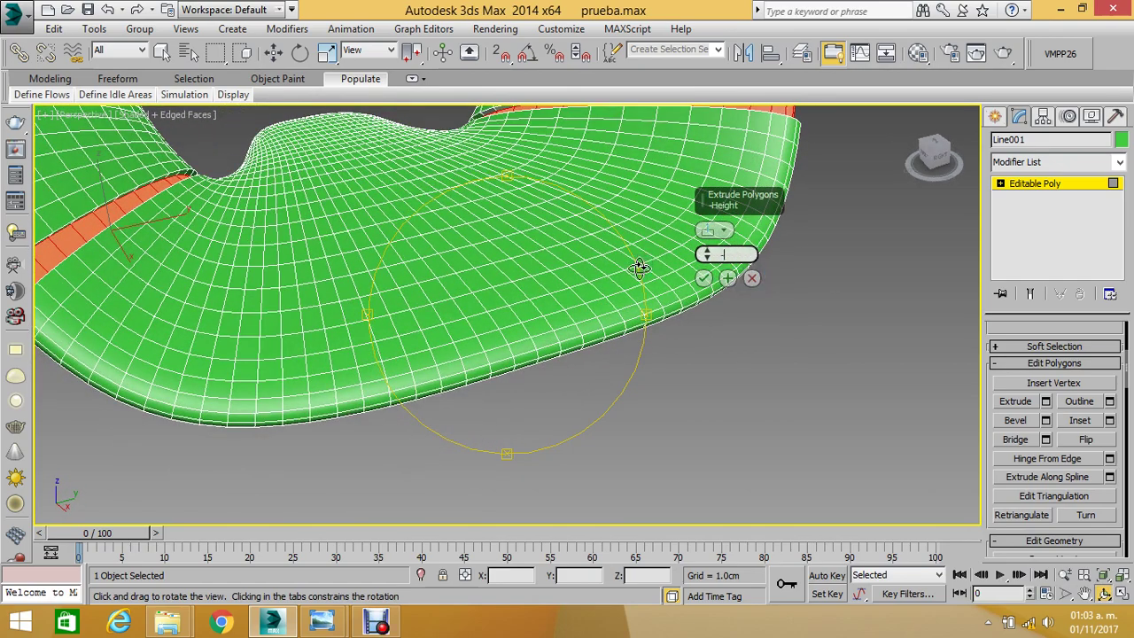
{"action": "type", "text": "-0.5"}
{"action": "key", "text": "Return"}
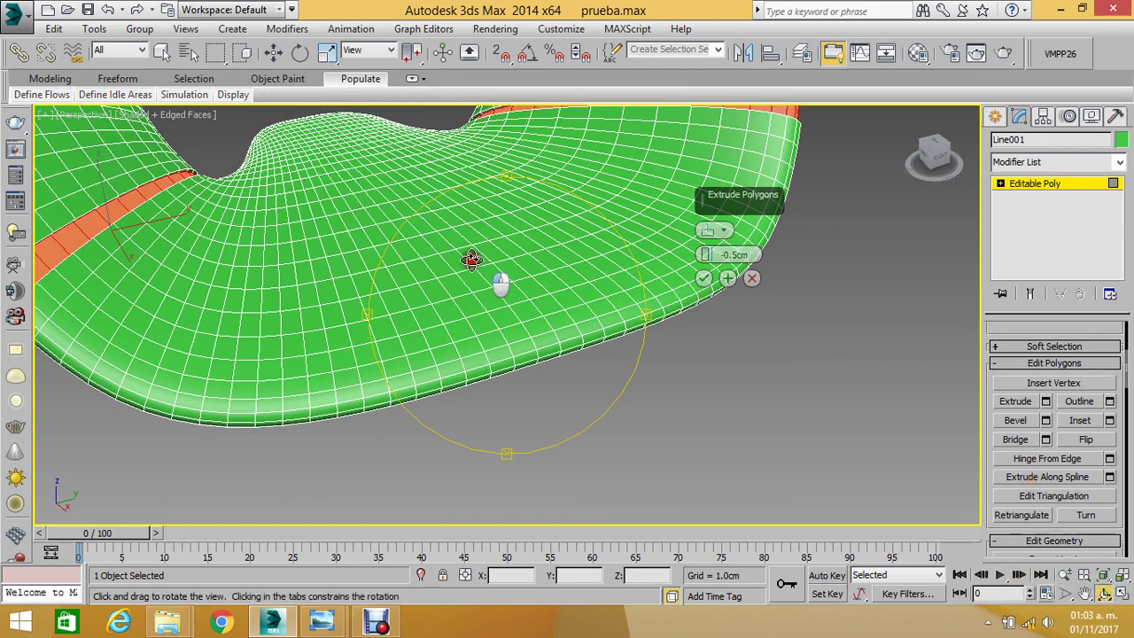
{"action": "left_click_drag", "start_coordinate": [506, 284], "coordinate": [496, 257]}
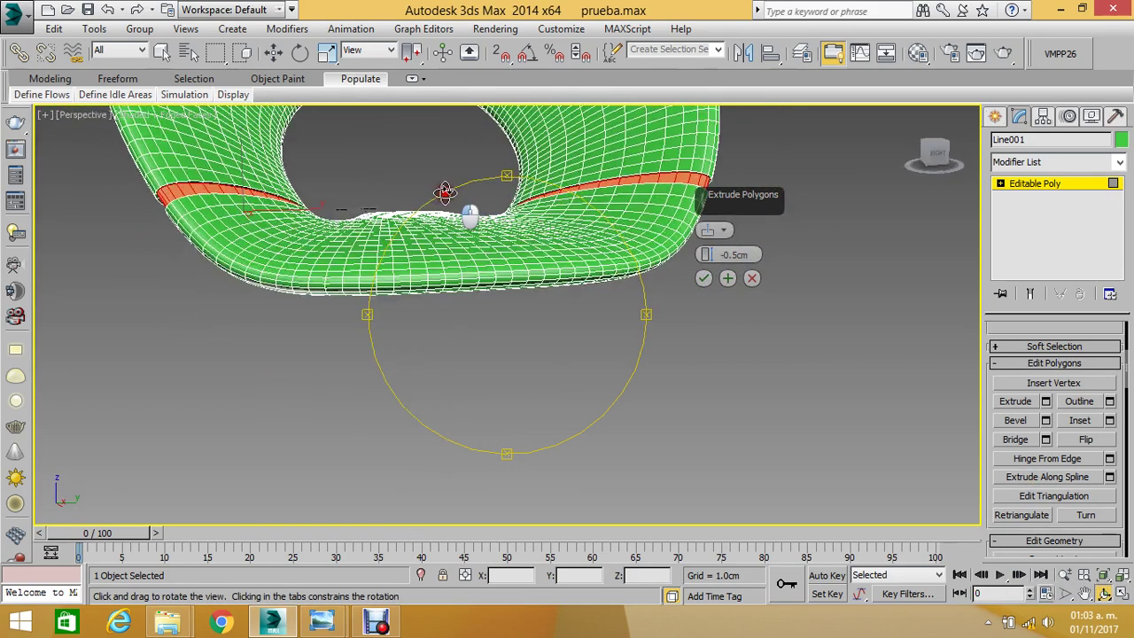
{"action": "left_click", "coordinate": [733, 254]}
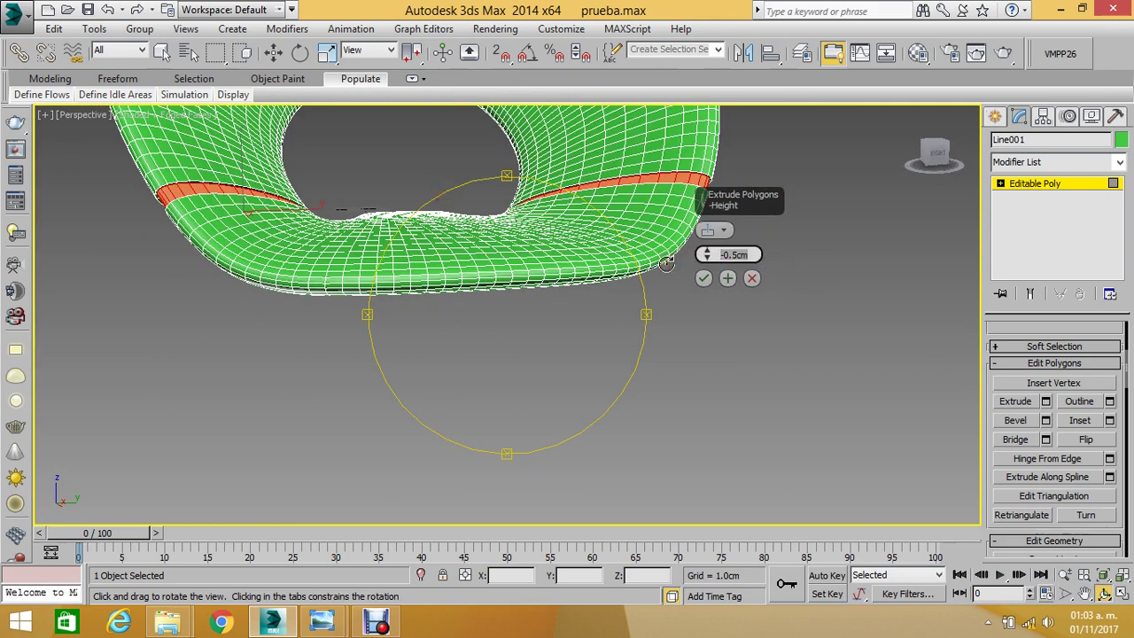
{"action": "type", "text": "-1"}
{"action": "key", "text": "Return"}
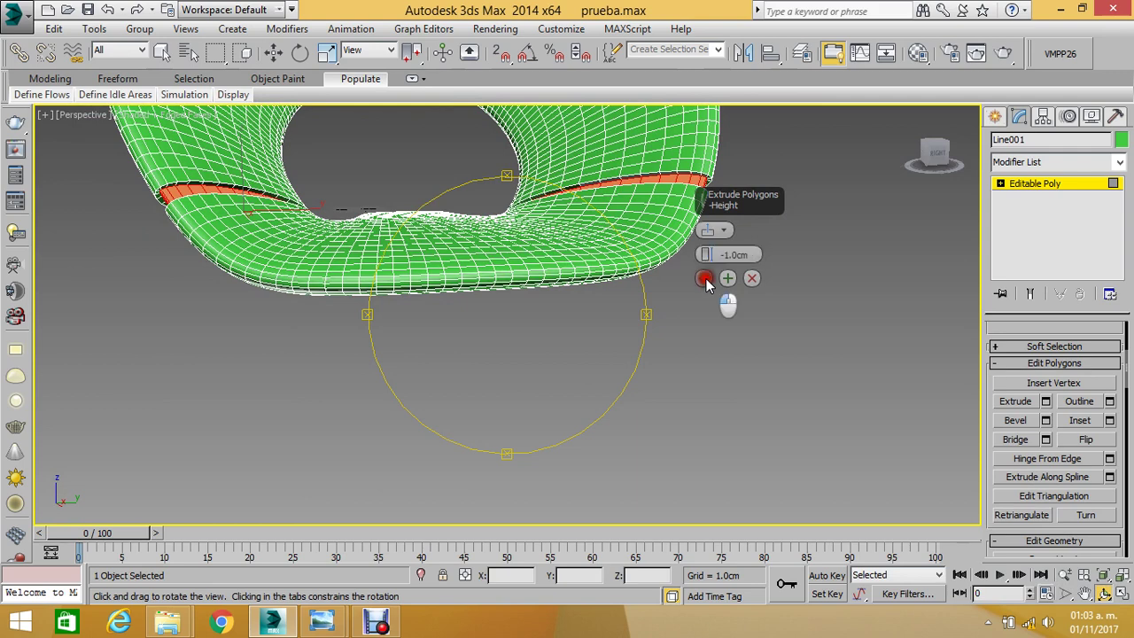
{"action": "left_click", "coordinate": [704, 278]}
{"action": "left_click_drag", "start_coordinate": [683, 301], "coordinate": [812, 282]}
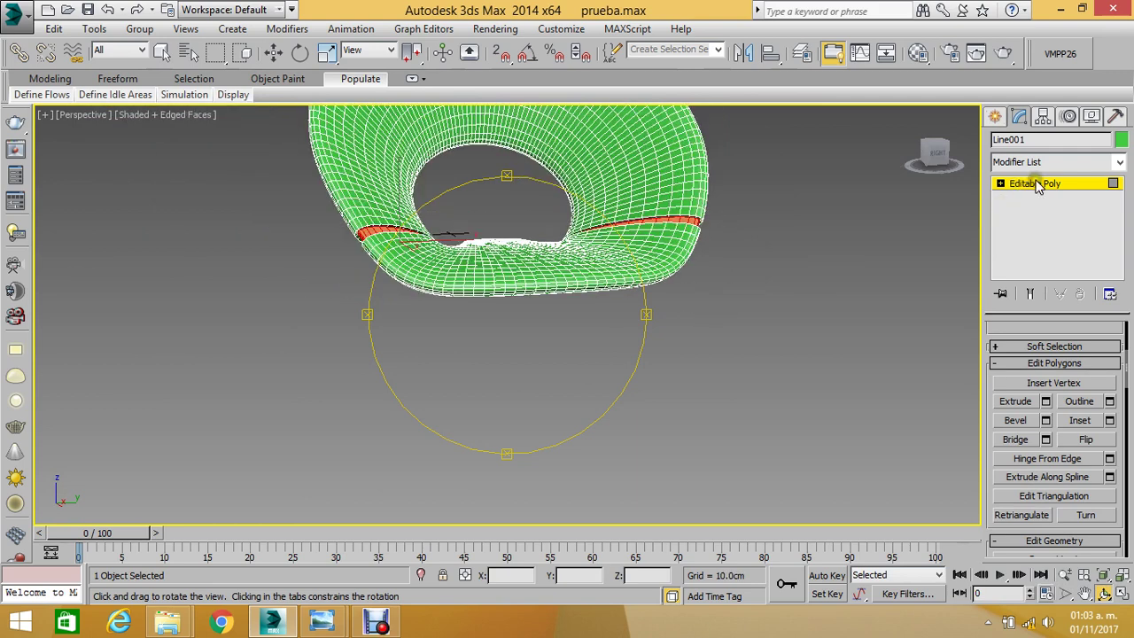
- Deselect, orbit to see the whole shell, and reselect the green chair shell
{"action": "left_click", "coordinate": [790, 251]}
{"action": "scroll", "coordinate": [634, 296], "scroll_direction": "up", "scroll_amount": 3}
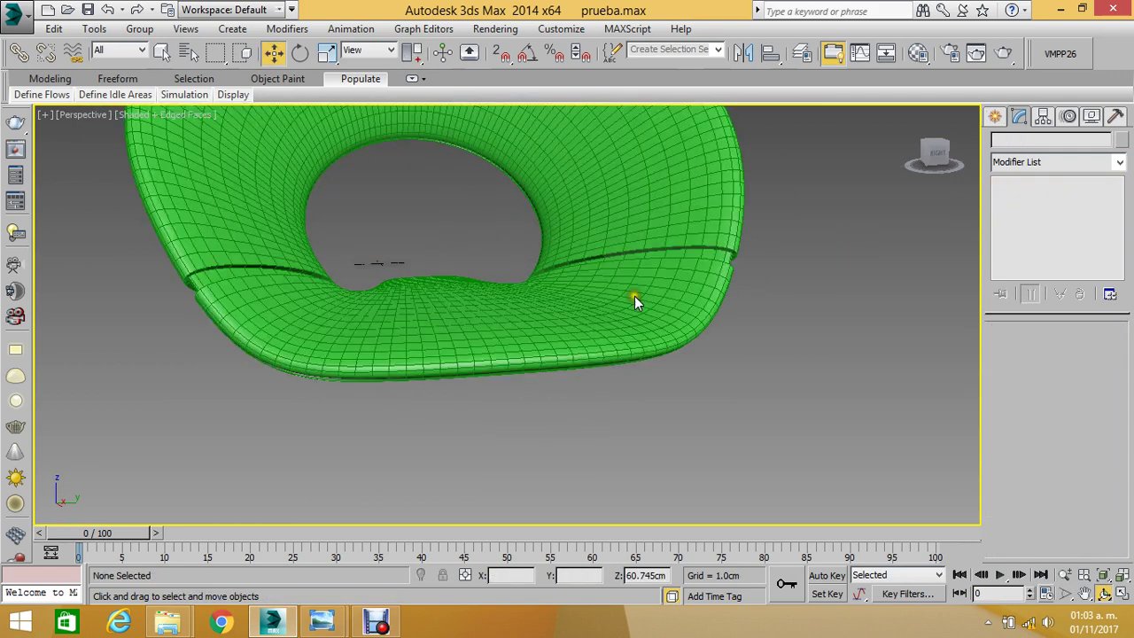
{"action": "left_click", "coordinate": [1104, 593]}
{"action": "mouse_move", "coordinate": [537, 307]}
{"action": "left_mouse_down"}
{"action": "mouse_move", "coordinate": [599, 373]}
{"action": "mouse_move", "coordinate": [506, 345]}
{"action": "mouse_move", "coordinate": [520, 355]}
{"action": "mouse_move", "coordinate": [577, 331]}
{"action": "mouse_move", "coordinate": [537, 268]}
{"action": "mouse_move", "coordinate": [527, 372]}
{"action": "left_mouse_up"}
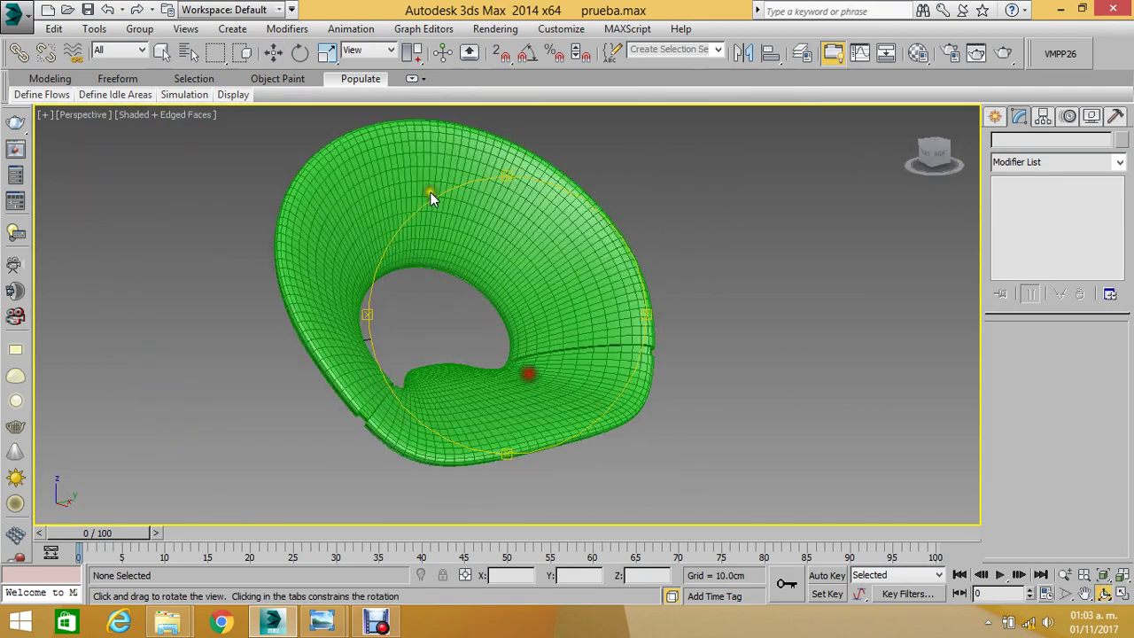
{"action": "left_click", "coordinate": [277, 55]}
{"action": "left_click", "coordinate": [555, 236]}
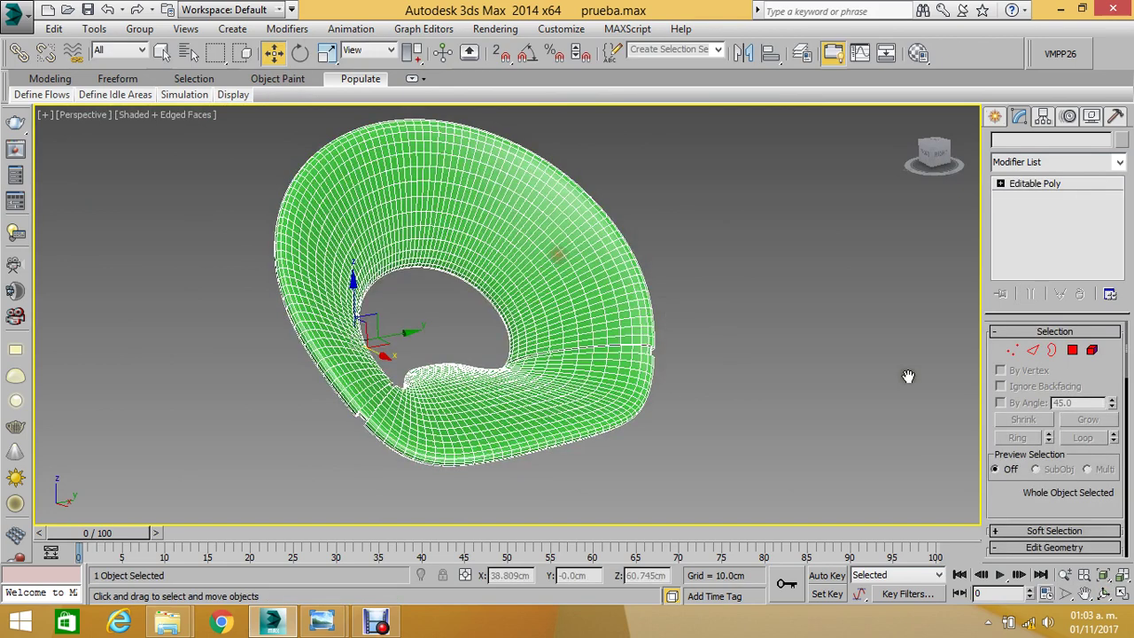
- Select a 132-polygon loop around the seat in Polygon mode
{"action": "left_click", "coordinate": [1072, 351]}
{"action": "scroll", "coordinate": [624, 353], "scroll_direction": "up", "scroll_amount": 3}
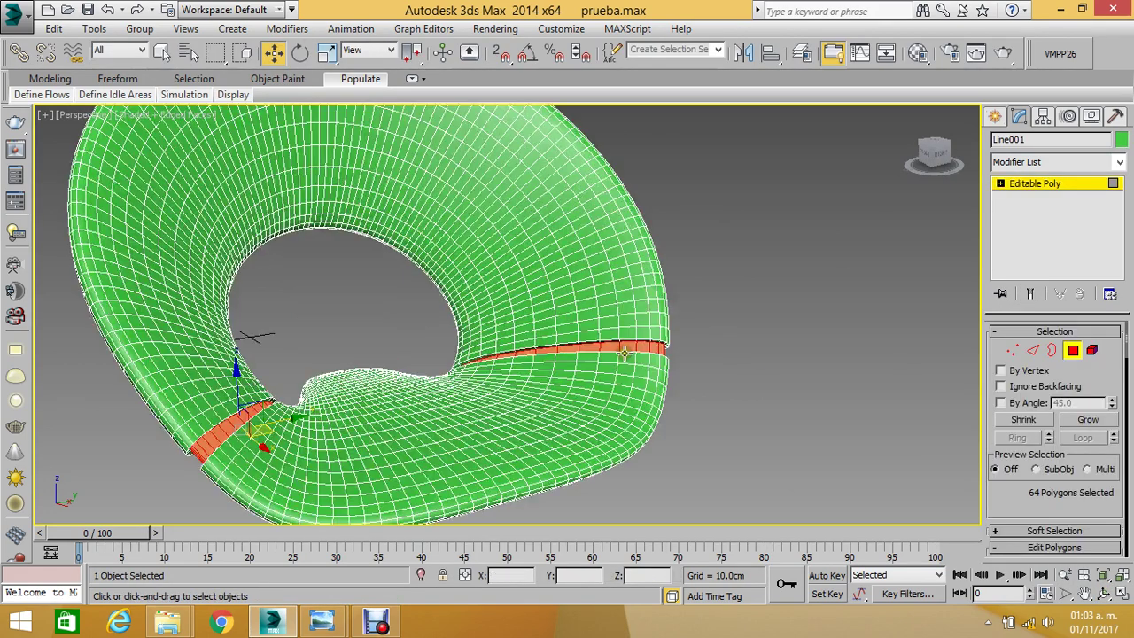
{"action": "left_click", "coordinate": [628, 335]}
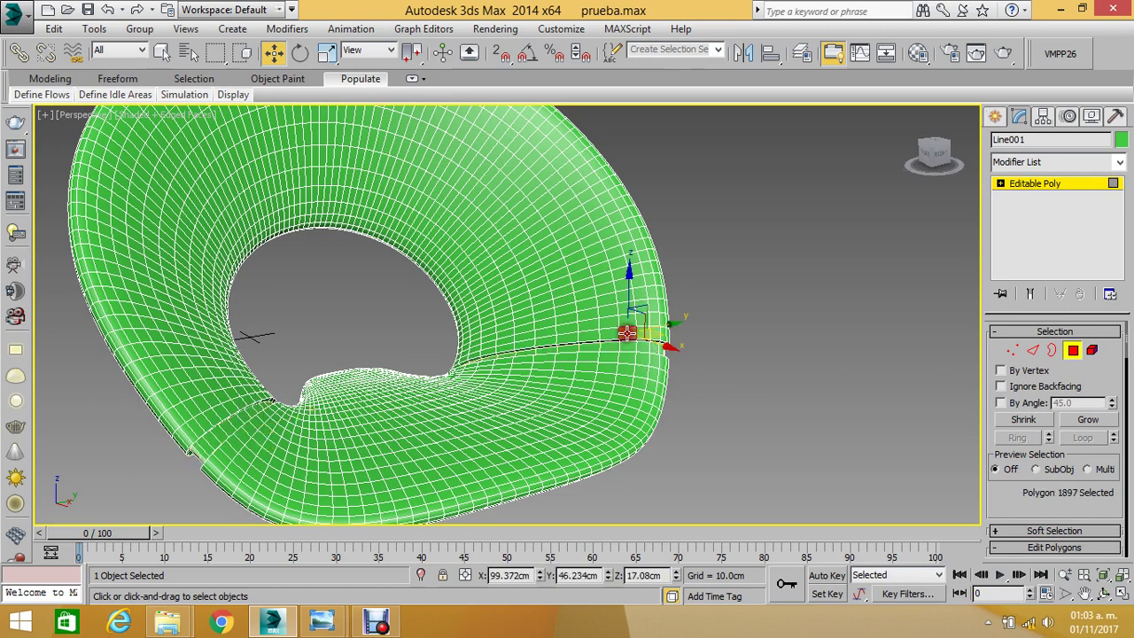
{"action": "left_click", "coordinate": [630, 346], "text": "shift"}
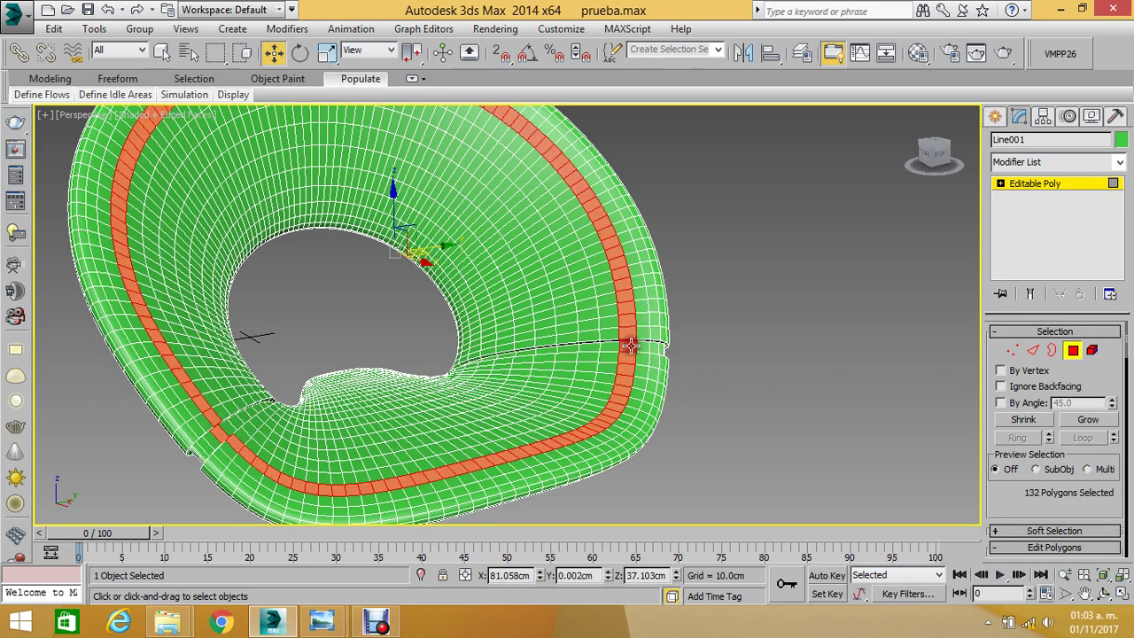
{"action": "mouse_move", "coordinate": [635, 345]}
{"action": "middle_mouse_down", "text": "alt"}
{"action": "mouse_move", "coordinate": [577, 197]}
{"action": "mouse_move", "coordinate": [461, 142]}
{"action": "middle_mouse_up", "text": "alt"}
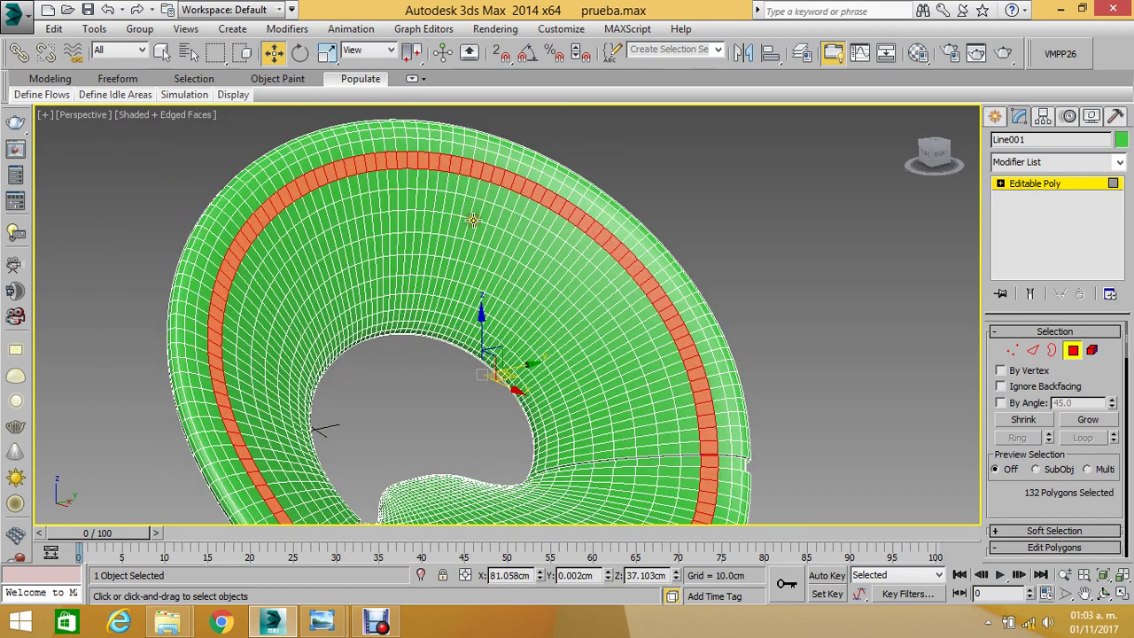
{"action": "left_click_drag", "start_coordinate": [1005, 511], "coordinate": [1005, 370]}
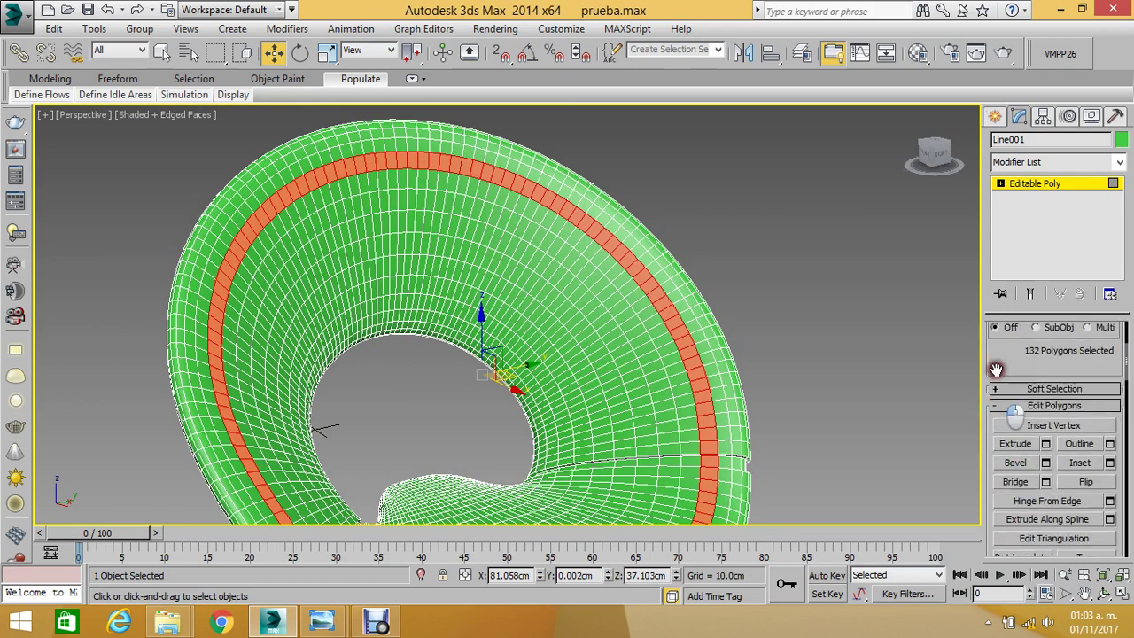
- Extrude the loop inward by -1.0cm, then clear the selection
{"action": "left_click", "coordinate": [1048, 444]}
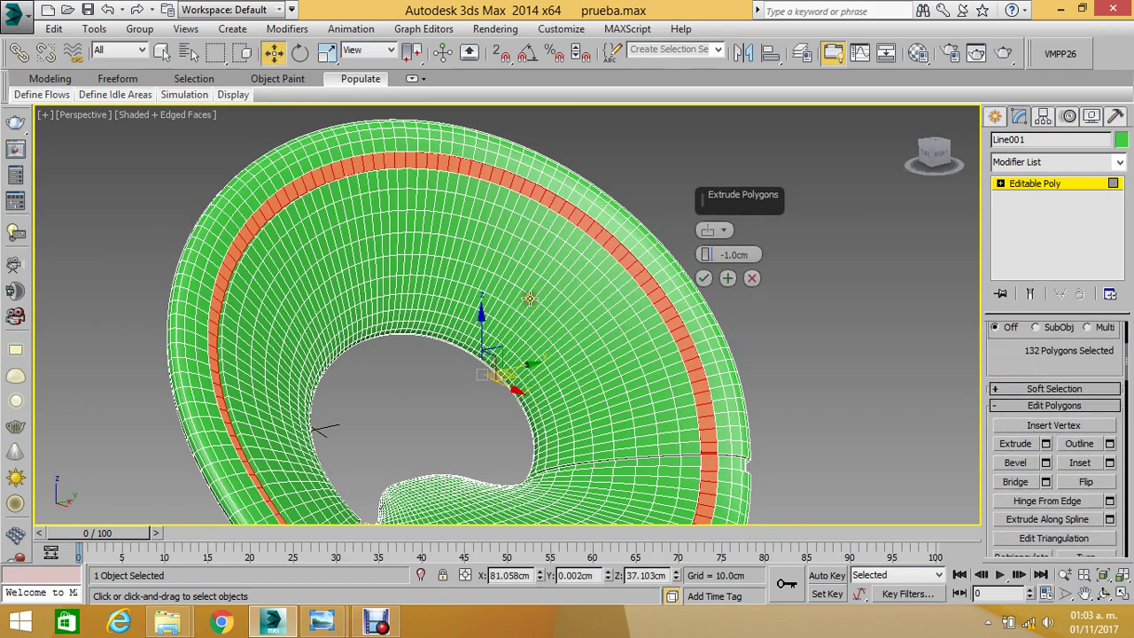
{"action": "scroll", "coordinate": [528, 284], "scroll_direction": "up", "scroll_amount": 2}
{"action": "scroll", "coordinate": [522, 257], "scroll_direction": "up", "scroll_amount": 2}
{"action": "scroll", "coordinate": [516, 230], "scroll_direction": "up", "scroll_amount": 2}
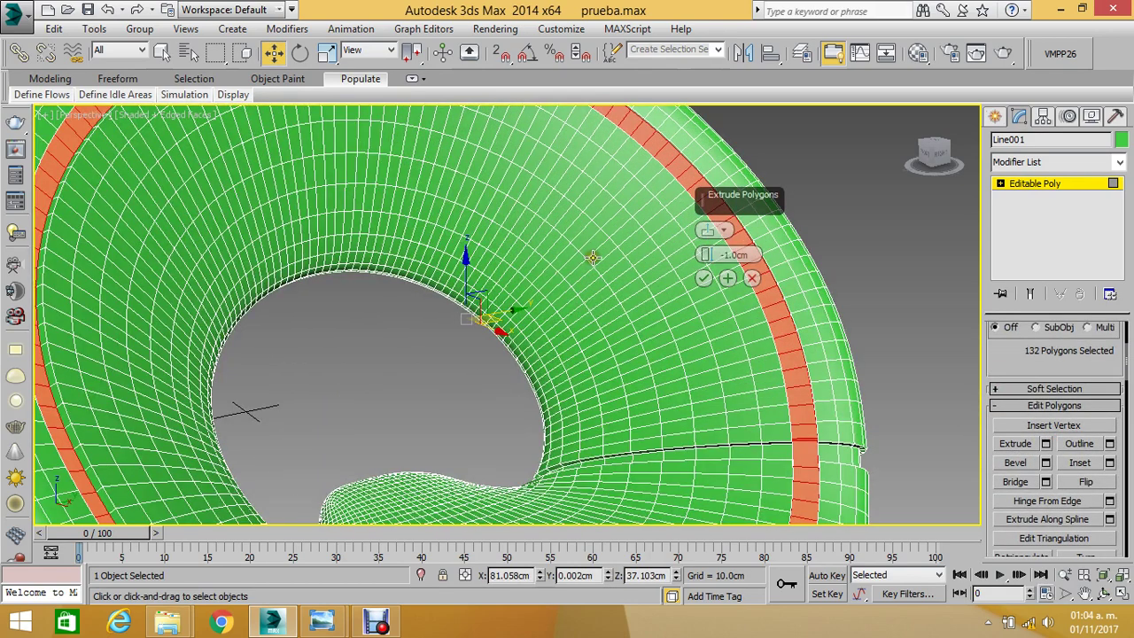
{"action": "left_click", "coordinate": [705, 281]}
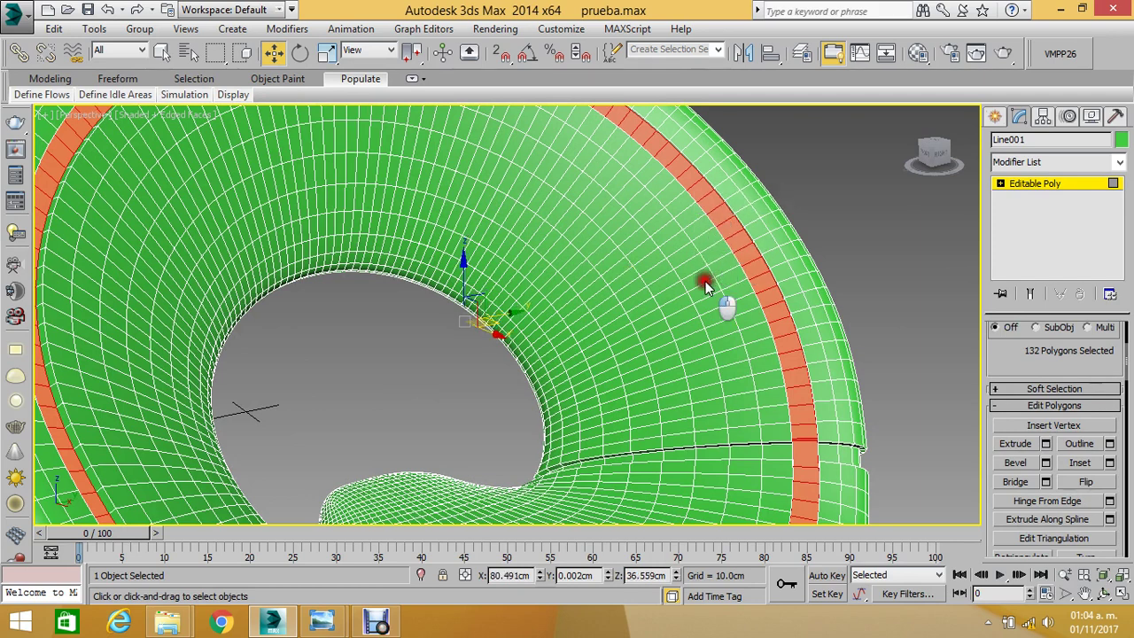
{"action": "left_click", "coordinate": [839, 286]}
{"action": "scroll", "coordinate": [813, 247], "scroll_direction": "down", "scroll_amount": 5}
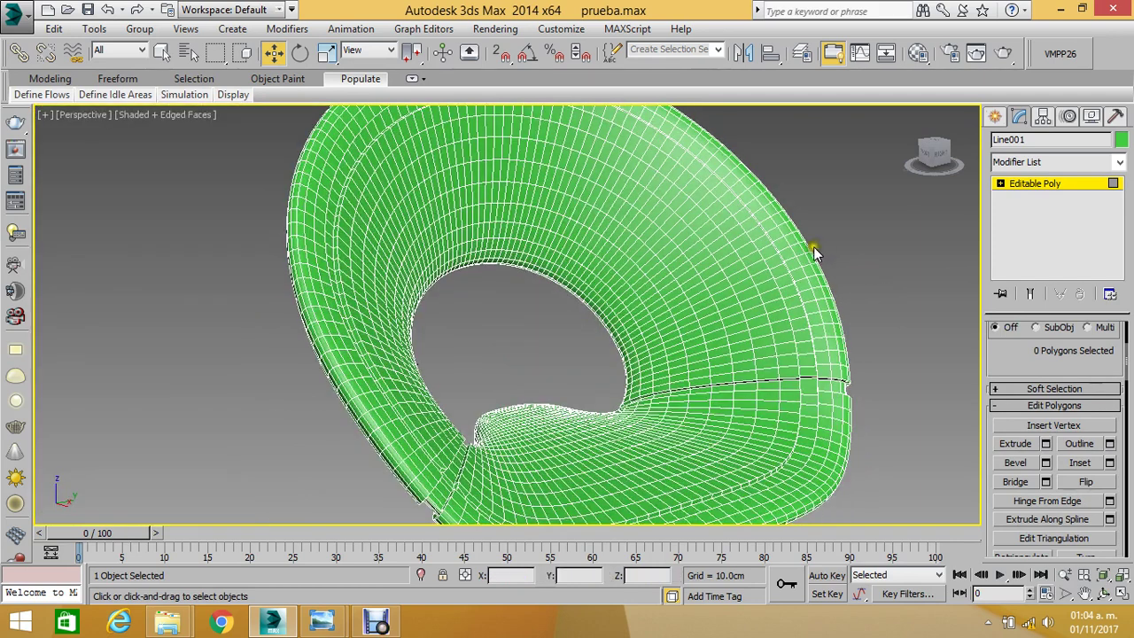
- Loop-select polygons on the shell's side and extrude them inward
{"action": "left_click", "coordinate": [1099, 592]}
{"action": "mouse_move", "coordinate": [582, 274]}
{"action": "left_mouse_down"}
{"action": "mouse_move", "coordinate": [568, 293]}
{"action": "mouse_move", "coordinate": [591, 241]}
{"action": "mouse_move", "coordinate": [626, 230]}
{"action": "left_mouse_up"}
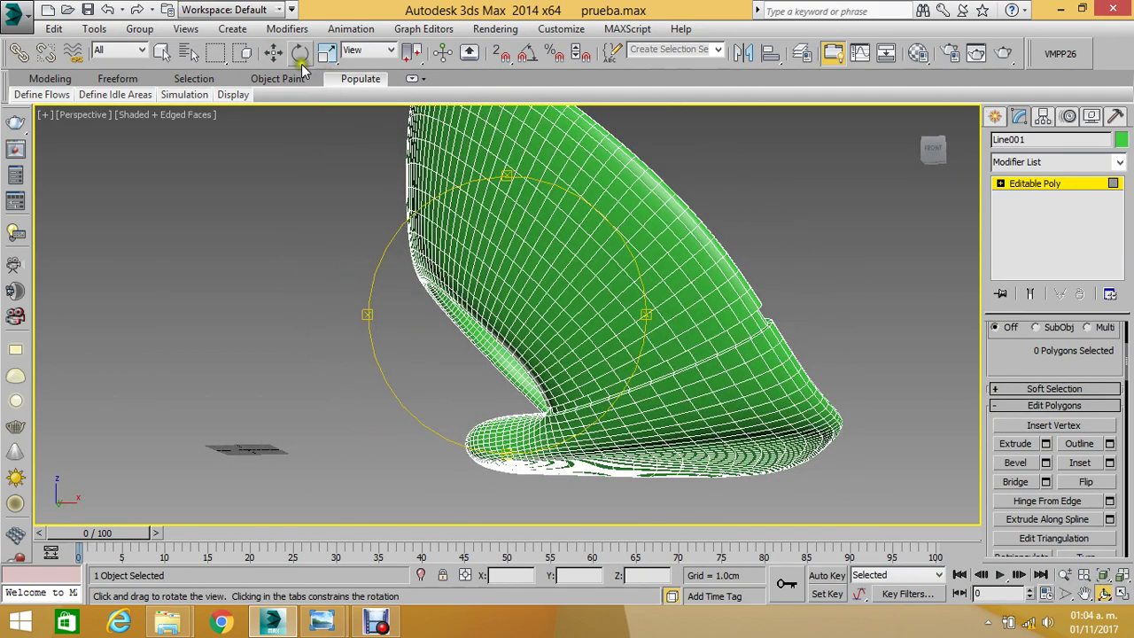
{"action": "left_click", "coordinate": [270, 53]}
{"action": "left_click", "coordinate": [631, 209]}
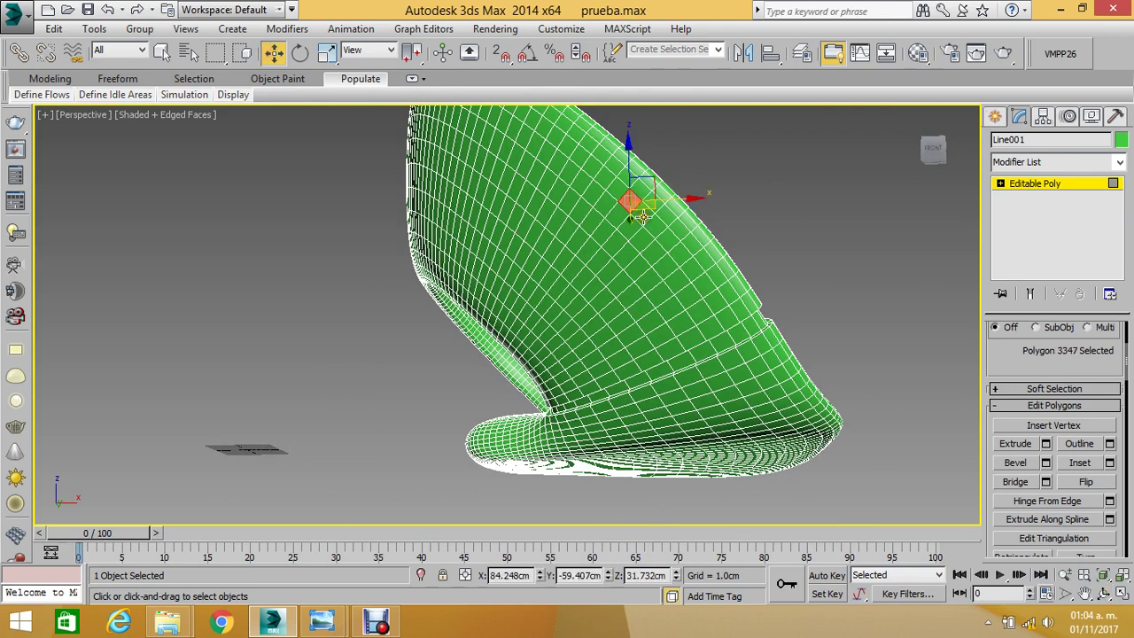
{"action": "left_click", "coordinate": [642, 218], "text": "shift"}
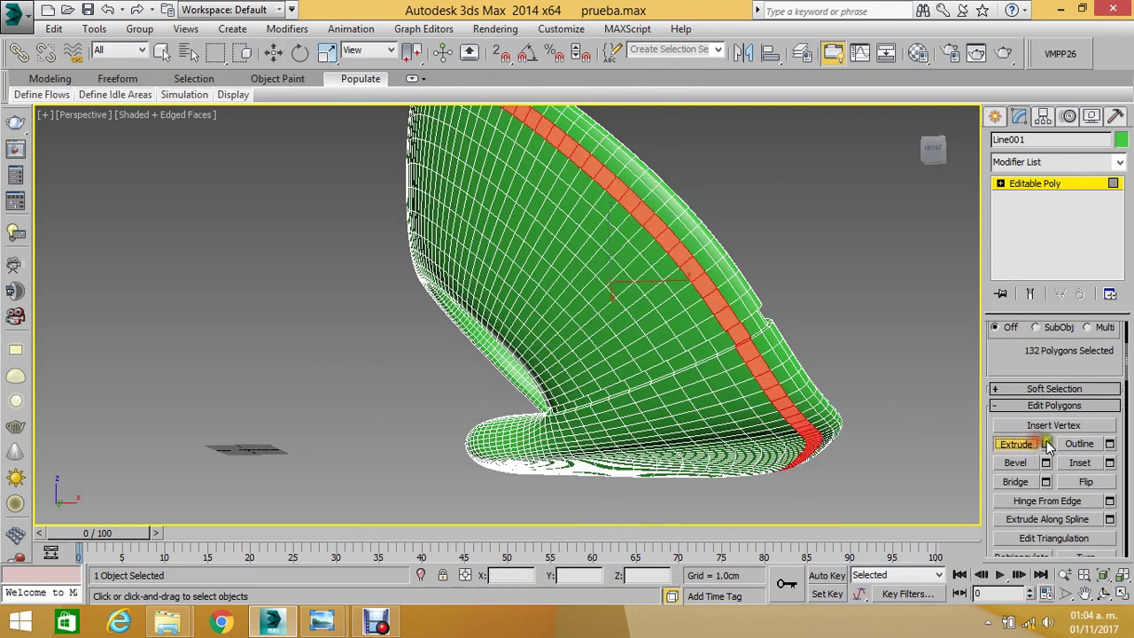
{"action": "left_click", "coordinate": [1046, 444]}
{"action": "left_click", "coordinate": [727, 280]}
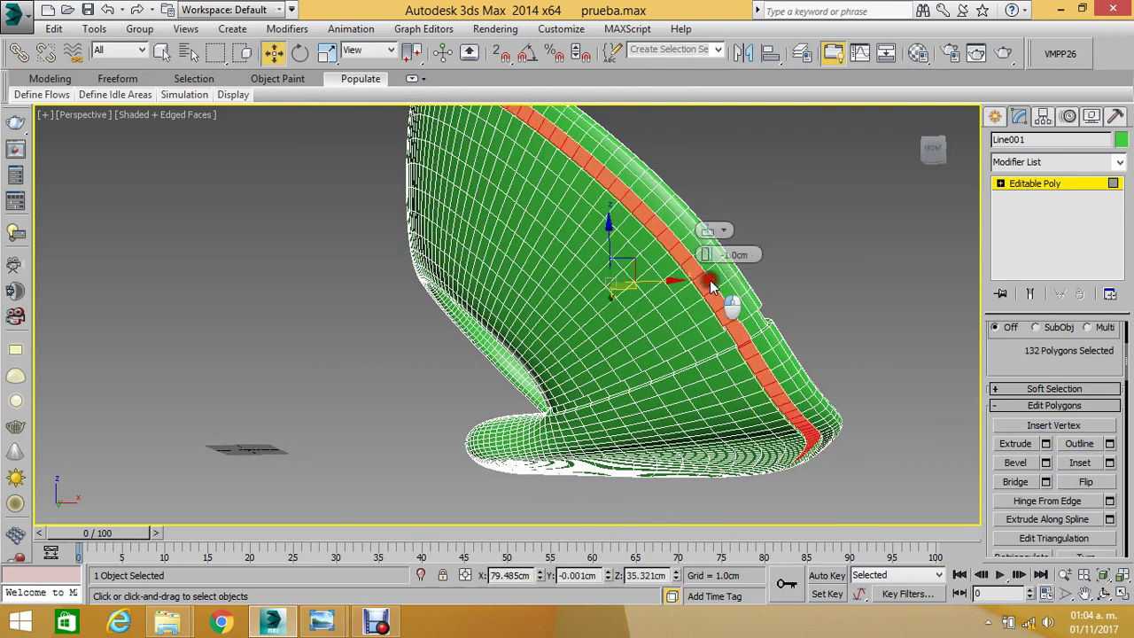
{"action": "left_click", "coordinate": [806, 244]}
{"action": "scroll", "coordinate": [807, 244], "scroll_direction": "down", "scroll_amount": 3}
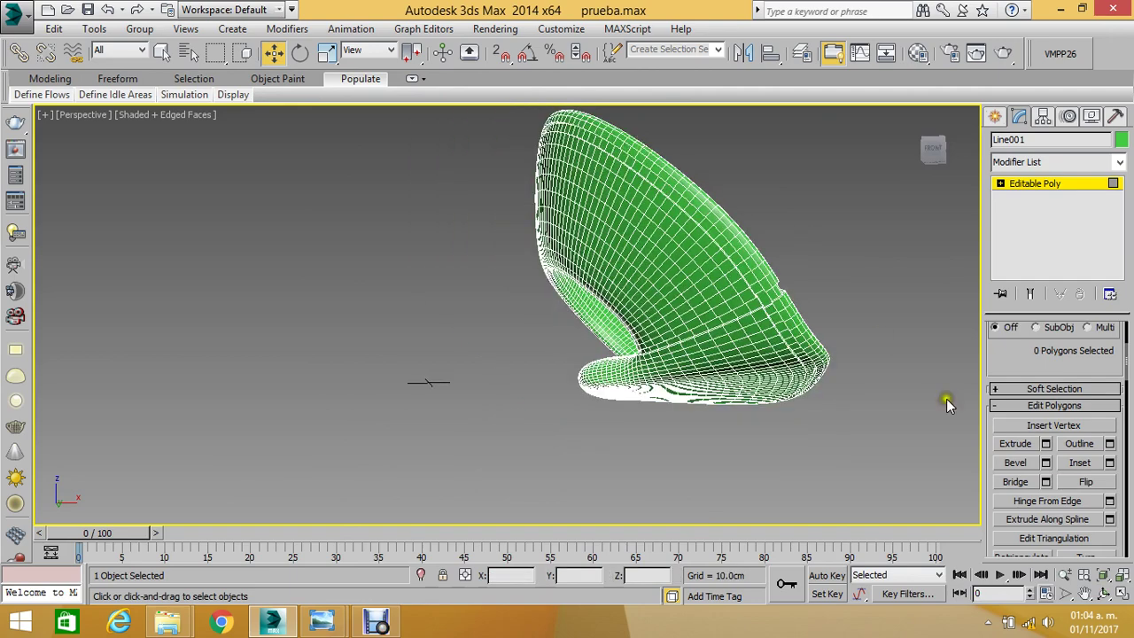
- Orbit to check, then undo back to the 132-polygon loop selection
{"action": "left_click", "coordinate": [1102, 593]}
{"action": "mouse_move", "coordinate": [546, 292]}
{"action": "left_mouse_down"}
{"action": "mouse_move", "coordinate": [455, 325]}
{"action": "mouse_move", "coordinate": [384, 309]}
{"action": "mouse_move", "coordinate": [413, 299]}
{"action": "mouse_move", "coordinate": [502, 305]}
{"action": "mouse_move", "coordinate": [481, 337]}
{"action": "mouse_move", "coordinate": [443, 339]}
{"action": "mouse_move", "coordinate": [534, 328]}
{"action": "mouse_move", "coordinate": [455, 320]}
{"action": "left_mouse_up"}
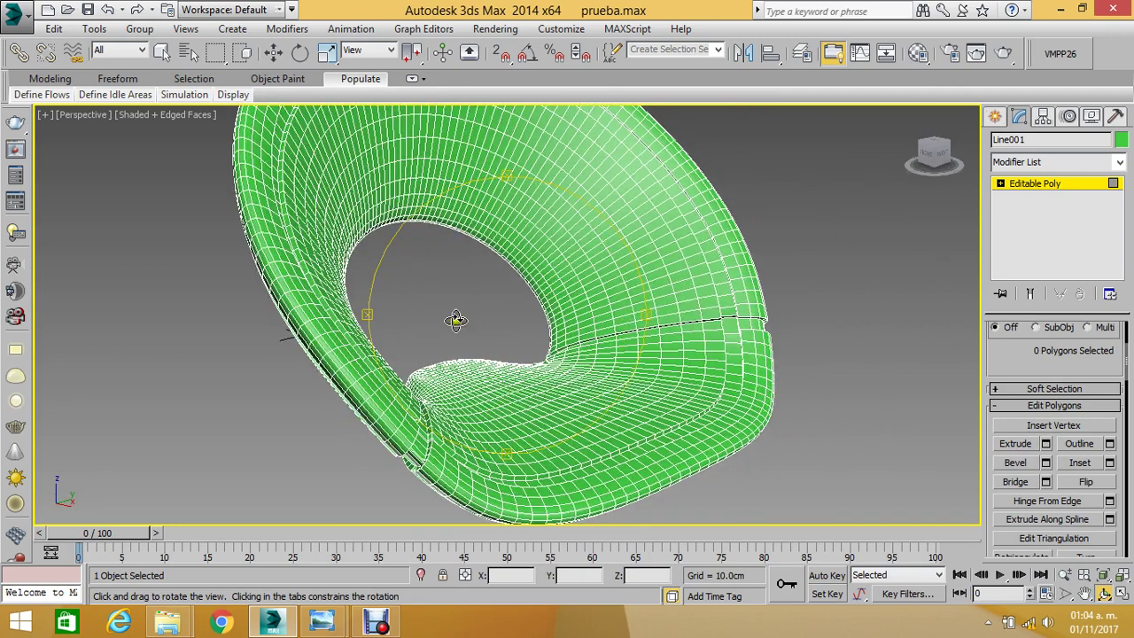
{"action": "key", "text": "ctrl+z"}
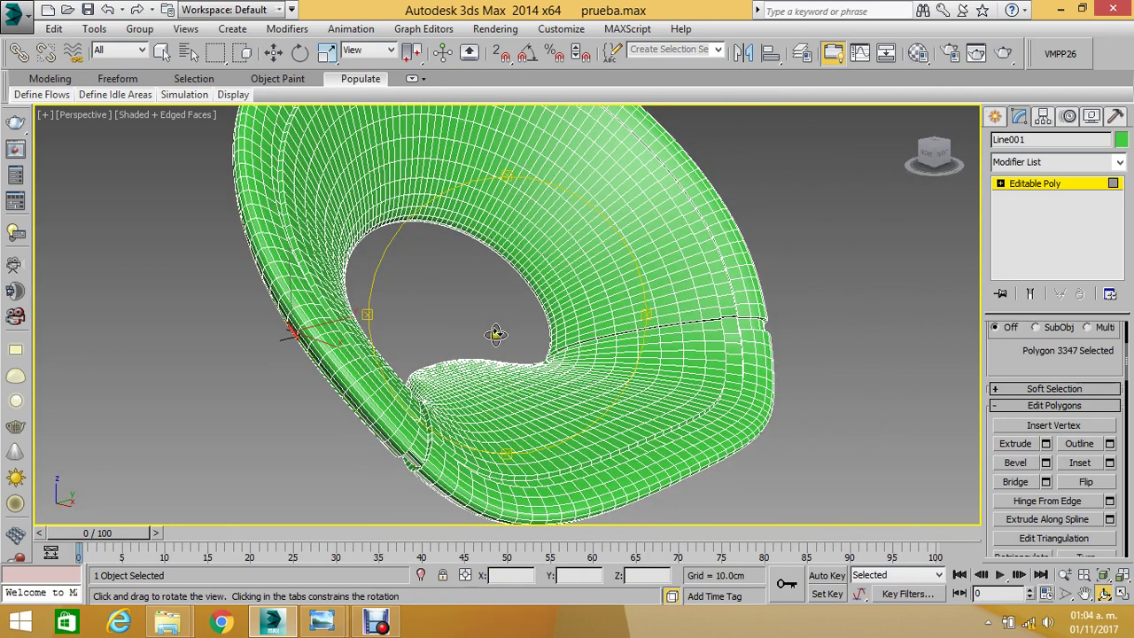
{"action": "key", "text": "ctrl+z"}
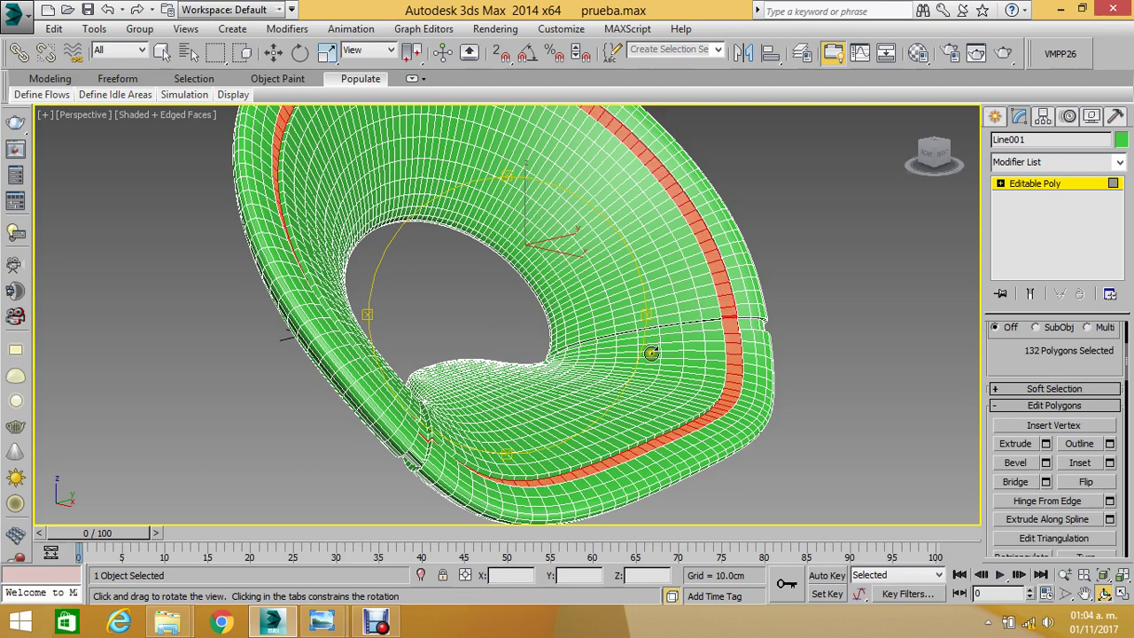
{"action": "key", "text": "ctrl+z"}
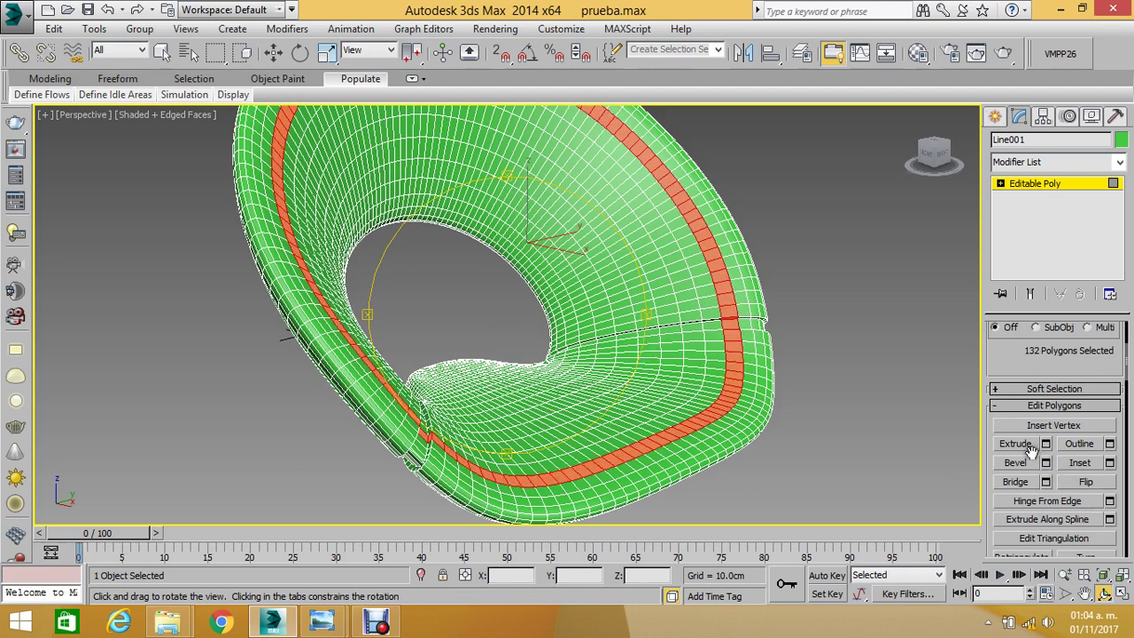
- Extrude the selected loop inward by -2.0cm
{"action": "left_click", "coordinate": [1033, 447]}
{"action": "left_click", "coordinate": [1046, 445]}
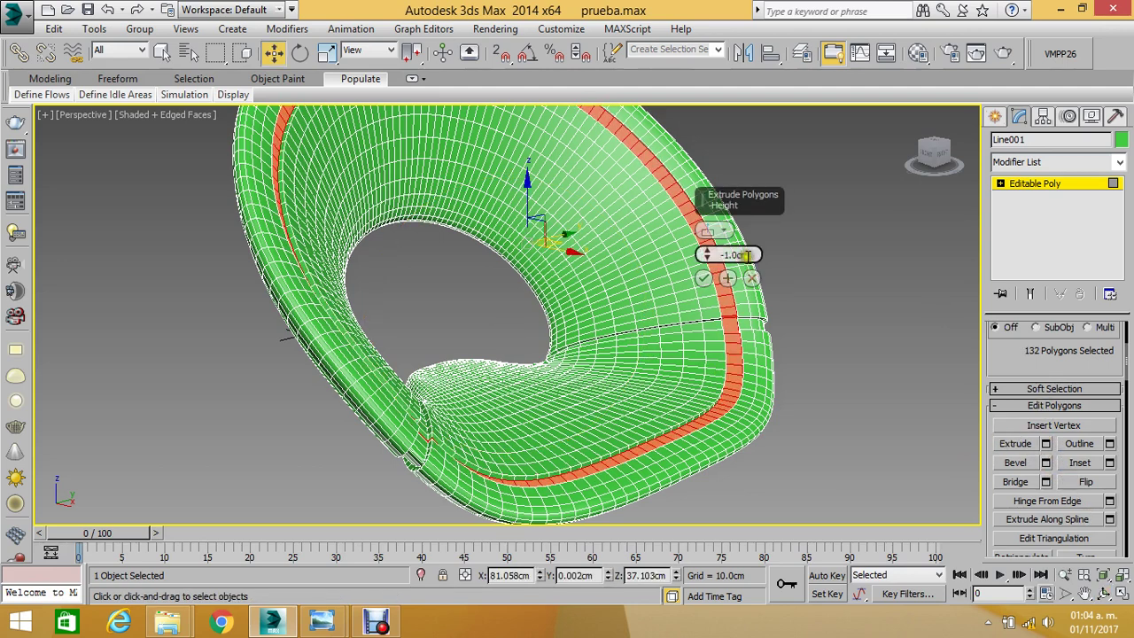
{"action": "type", "text": "-2"}
{"action": "key", "text": "Return"}
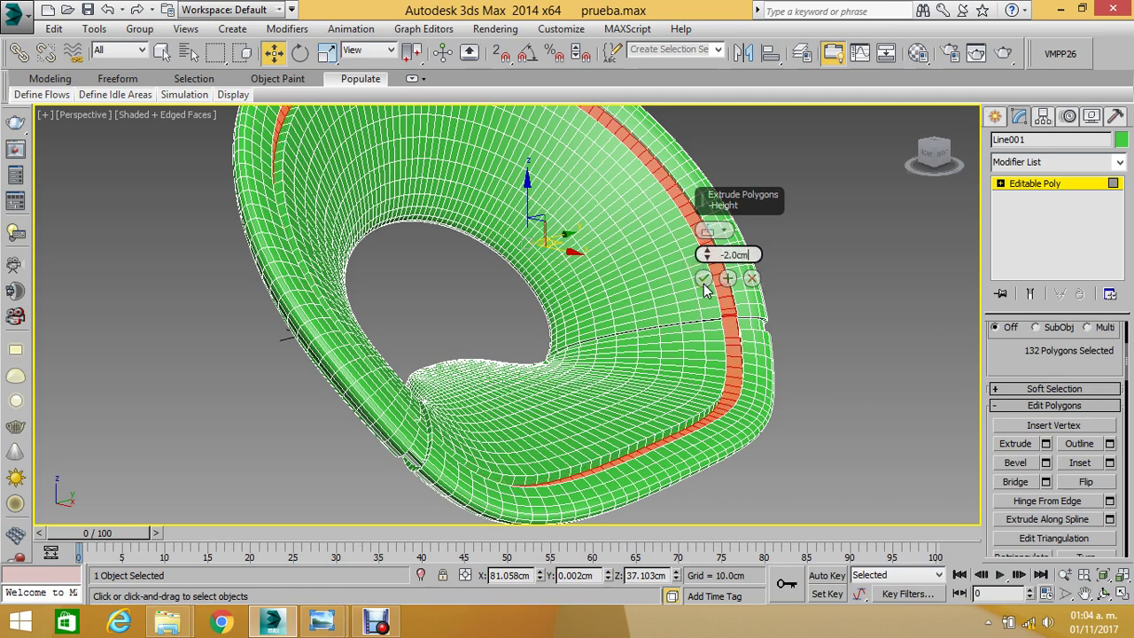
{"action": "left_click", "coordinate": [701, 279]}
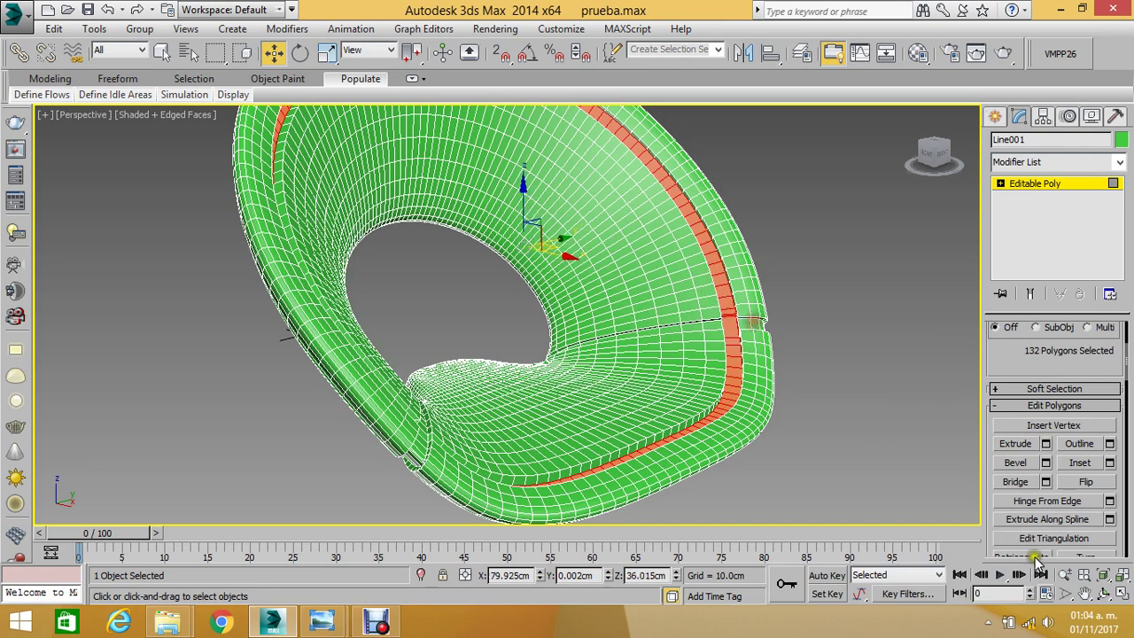
{"action": "key", "text": "ctrl+p"}
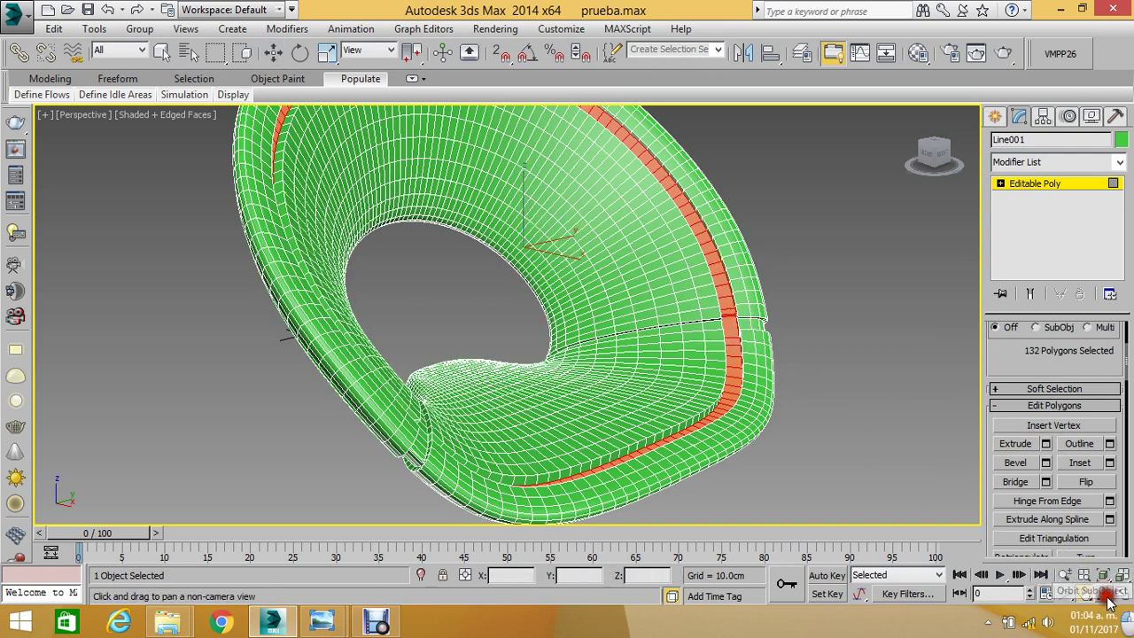
{"action": "left_click", "coordinate": [808, 410]}
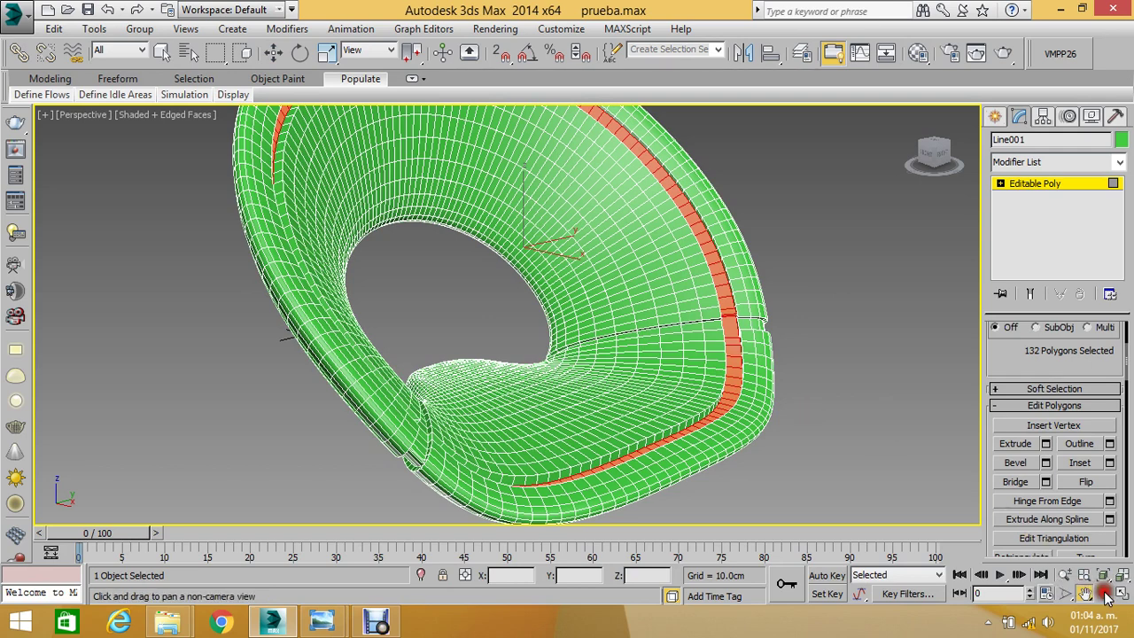
- Exit sub-object mode, reselect the chair shell, and orbit to a new angle
{"action": "left_click", "coordinate": [1028, 183]}
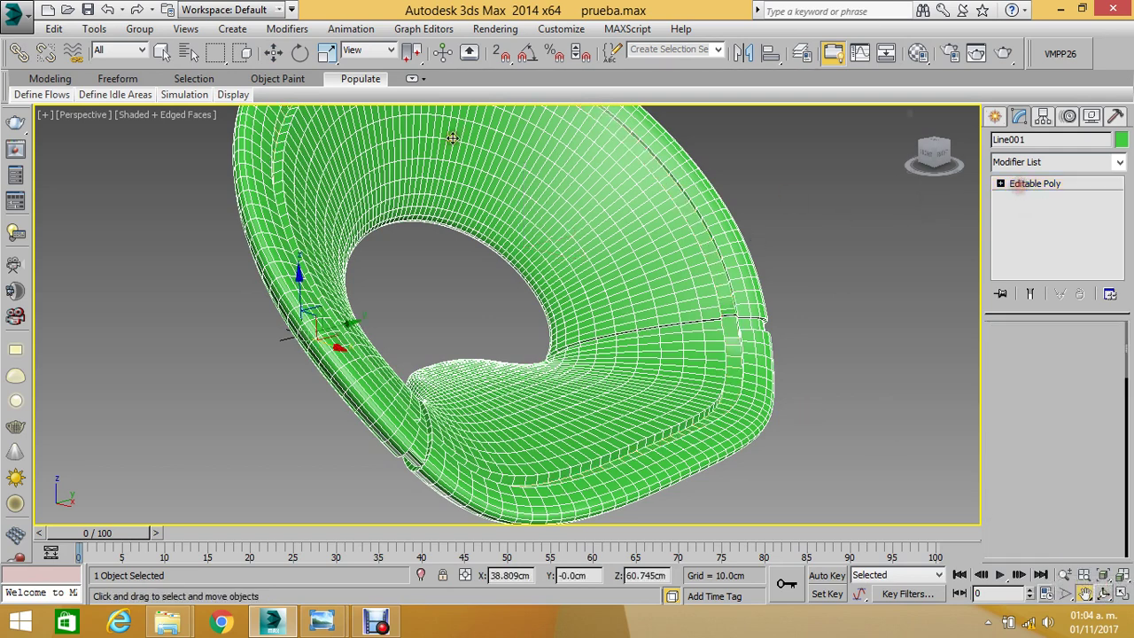
{"action": "left_click", "coordinate": [276, 54]}
{"action": "left_click", "coordinate": [750, 248]}
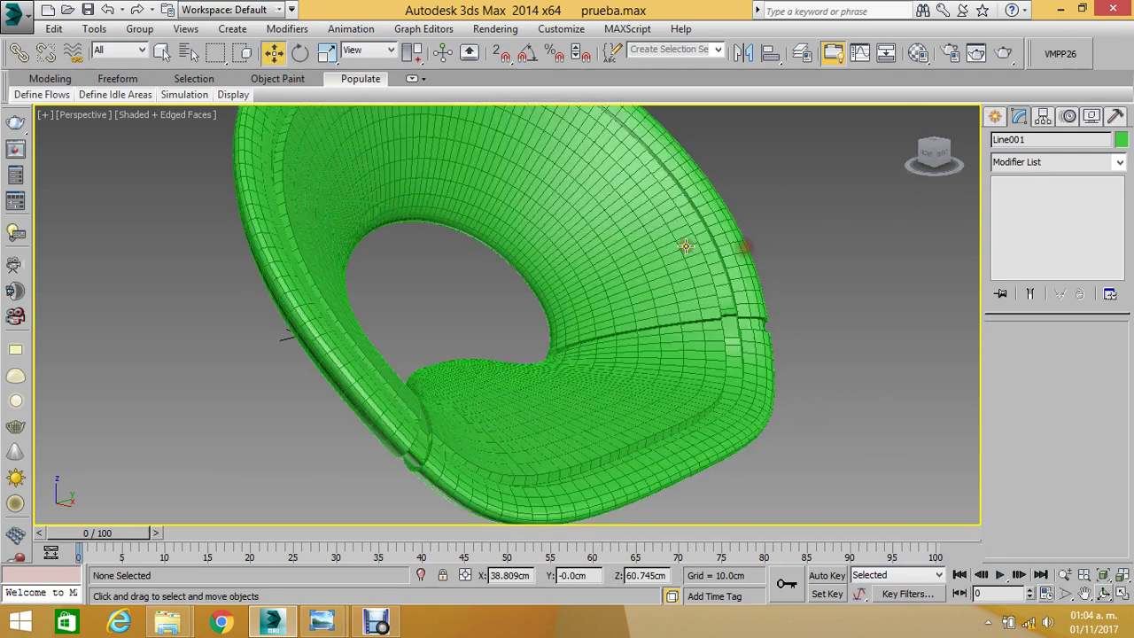
{"action": "left_click", "coordinate": [686, 246]}
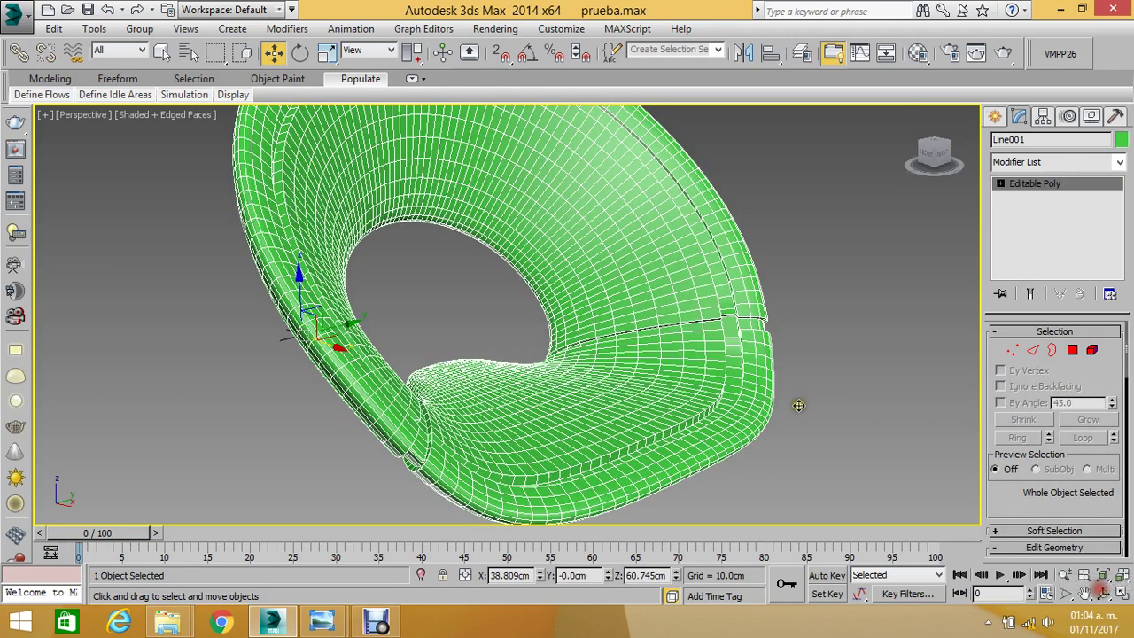
{"action": "left_click", "coordinate": [1104, 591]}
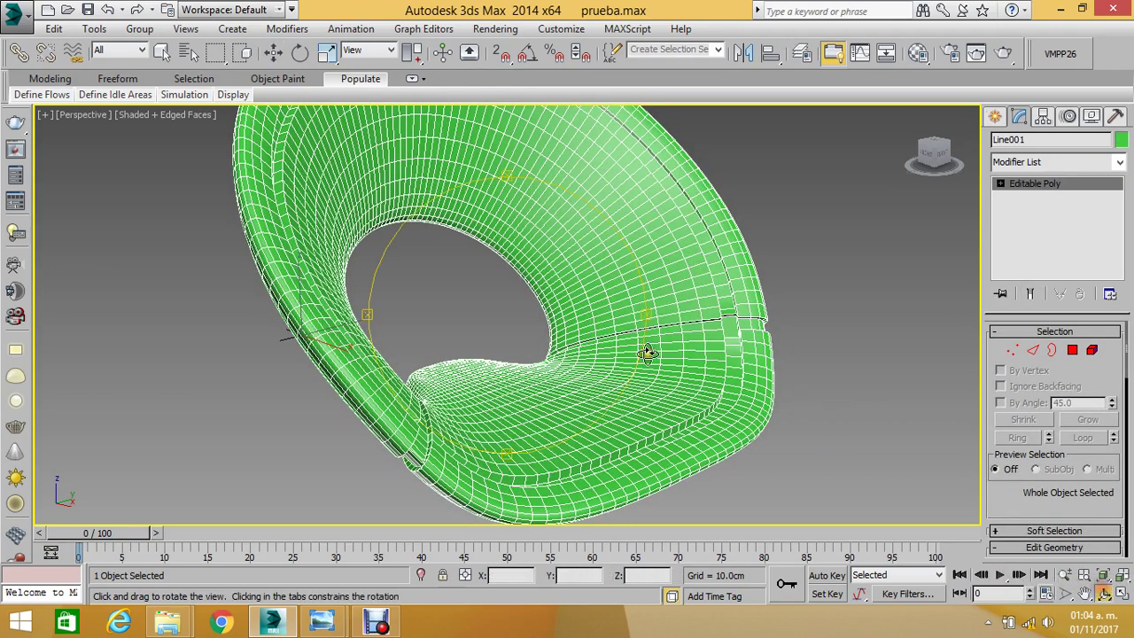
{"action": "left_click_drag", "start_coordinate": [503, 294], "coordinate": [602, 258]}
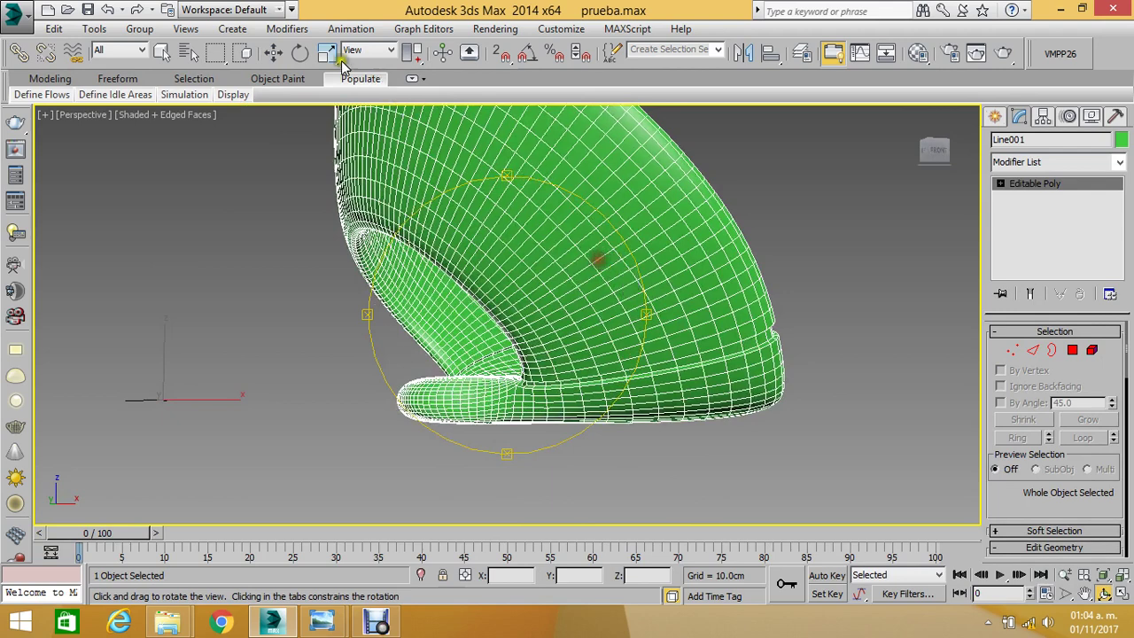
- Extrude the polygon loop along the chair's edge inward by -2.0cm
{"action": "left_click", "coordinate": [274, 52]}
{"action": "left_click", "coordinate": [1079, 350]}
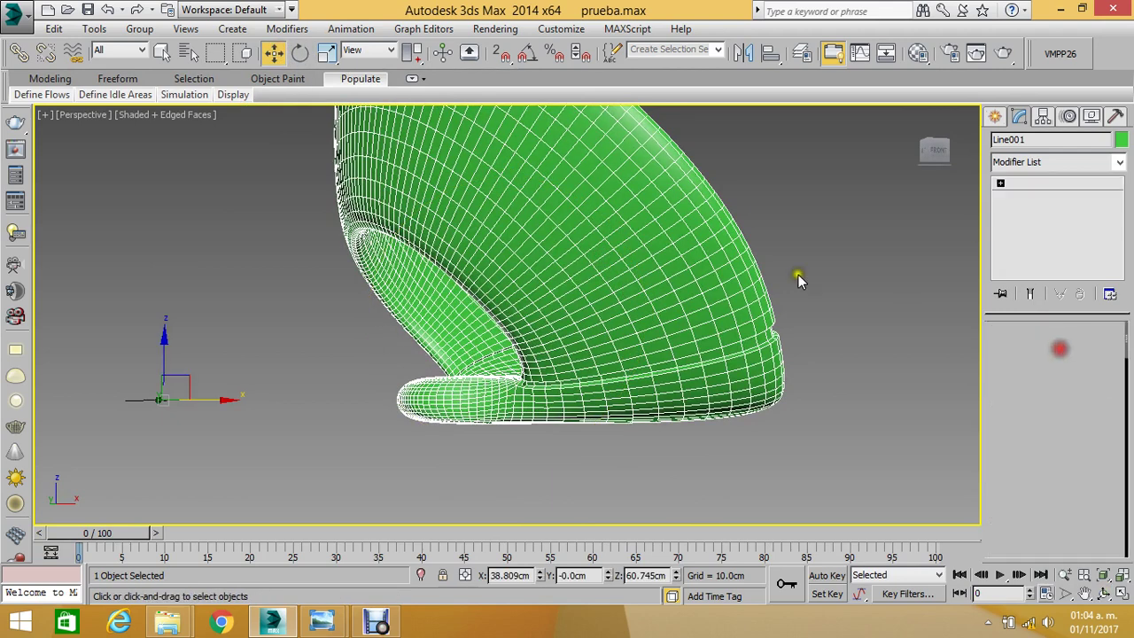
{"action": "left_click", "coordinate": [713, 252]}
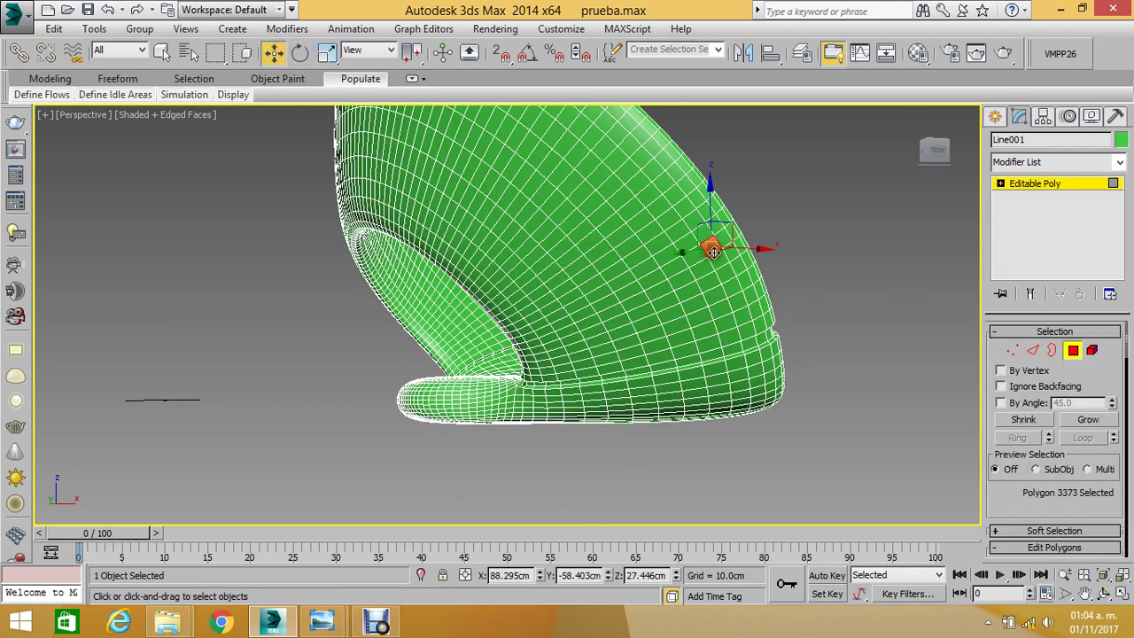
{"action": "left_click", "coordinate": [718, 258], "text": "shift"}
{"action": "left_click_drag", "start_coordinate": [991, 502], "coordinate": [1024, 390]}
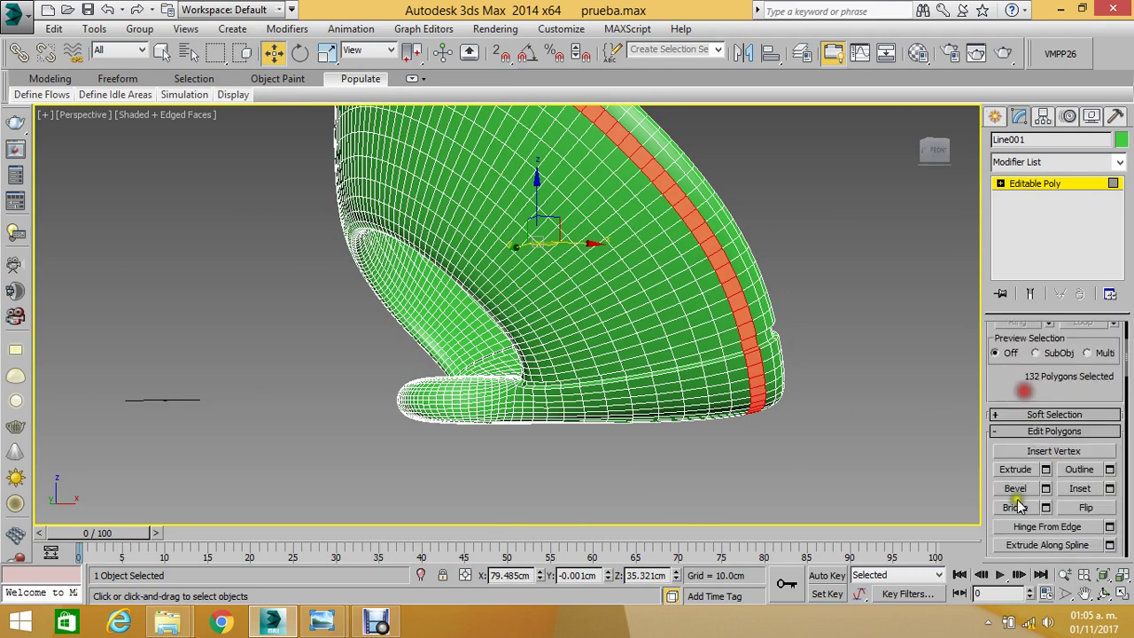
{"action": "left_click", "coordinate": [1046, 469]}
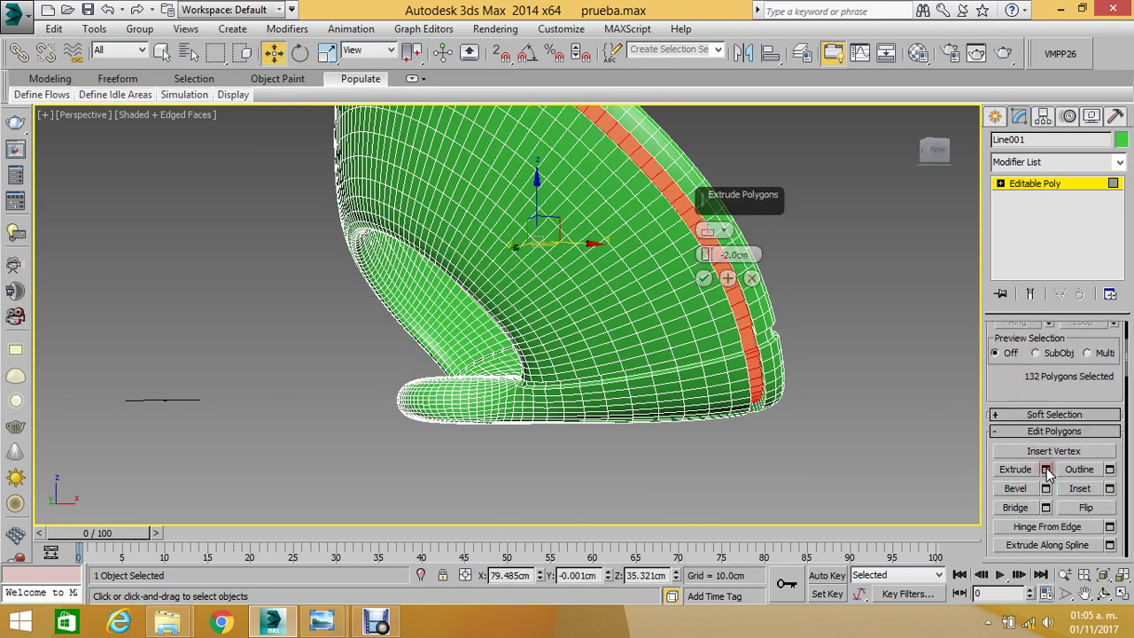
{"action": "left_click", "coordinate": [704, 278]}
{"action": "left_click", "coordinate": [860, 272]}
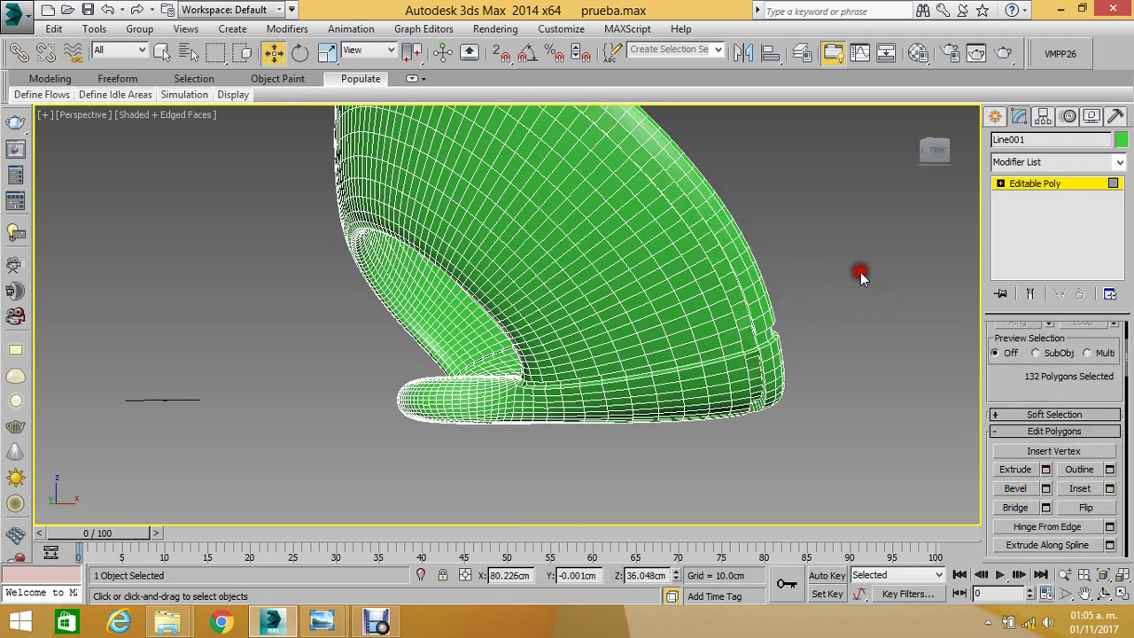
- Exit Polygon mode and orbit to inspect the chair's underside
{"action": "left_click", "coordinate": [1022, 186]}
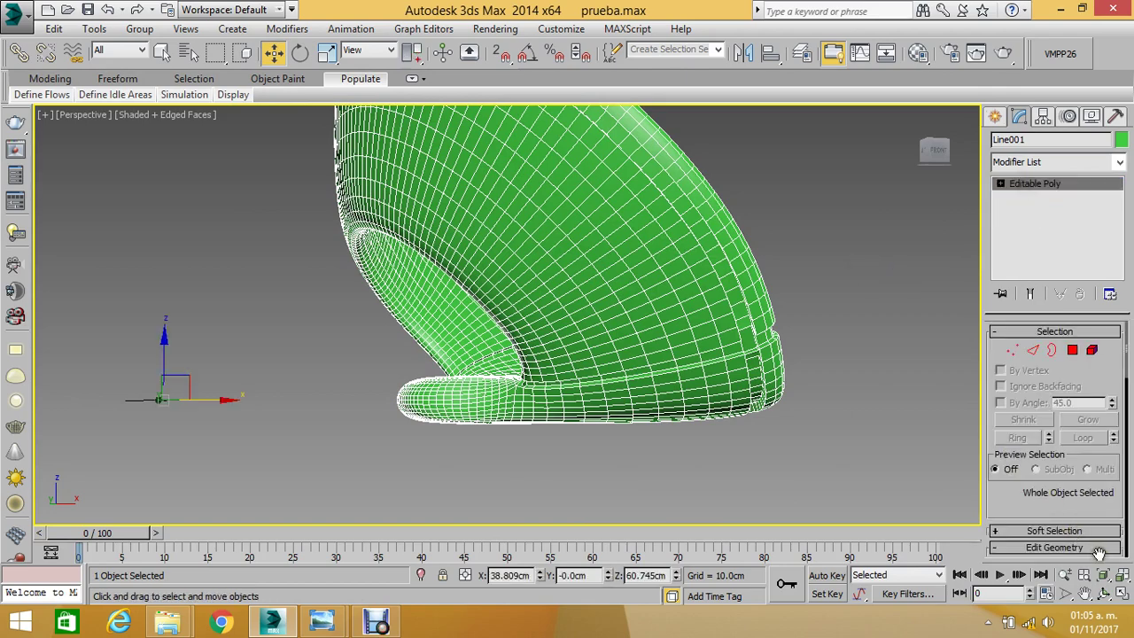
{"action": "left_click", "coordinate": [1104, 592]}
{"action": "mouse_move", "coordinate": [620, 329]}
{"action": "left_mouse_down"}
{"action": "mouse_move", "coordinate": [506, 337]}
{"action": "mouse_move", "coordinate": [468, 367]}
{"action": "mouse_move", "coordinate": [504, 337]}
{"action": "mouse_move", "coordinate": [502, 225]}
{"action": "mouse_move", "coordinate": [519, 309]}
{"action": "mouse_move", "coordinate": [491, 299]}
{"action": "mouse_move", "coordinate": [540, 329]}
{"action": "mouse_move", "coordinate": [580, 417]}
{"action": "left_mouse_up"}
{"action": "scroll", "coordinate": [528, 374], "scroll_direction": "up", "scroll_amount": 3}
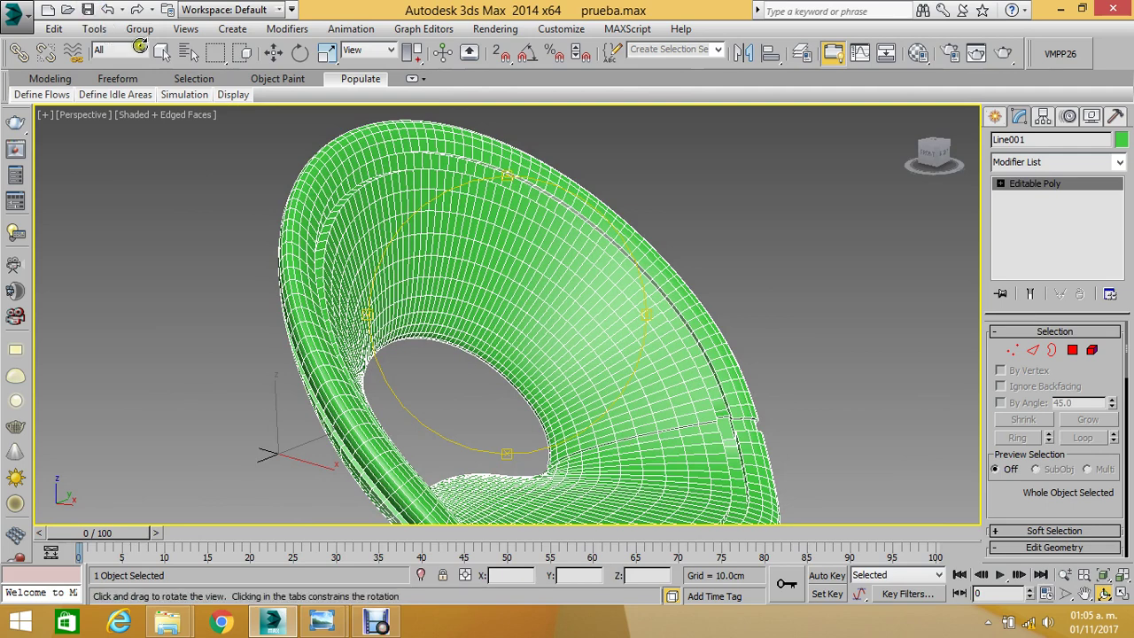
{"action": "left_click", "coordinate": [274, 52]}
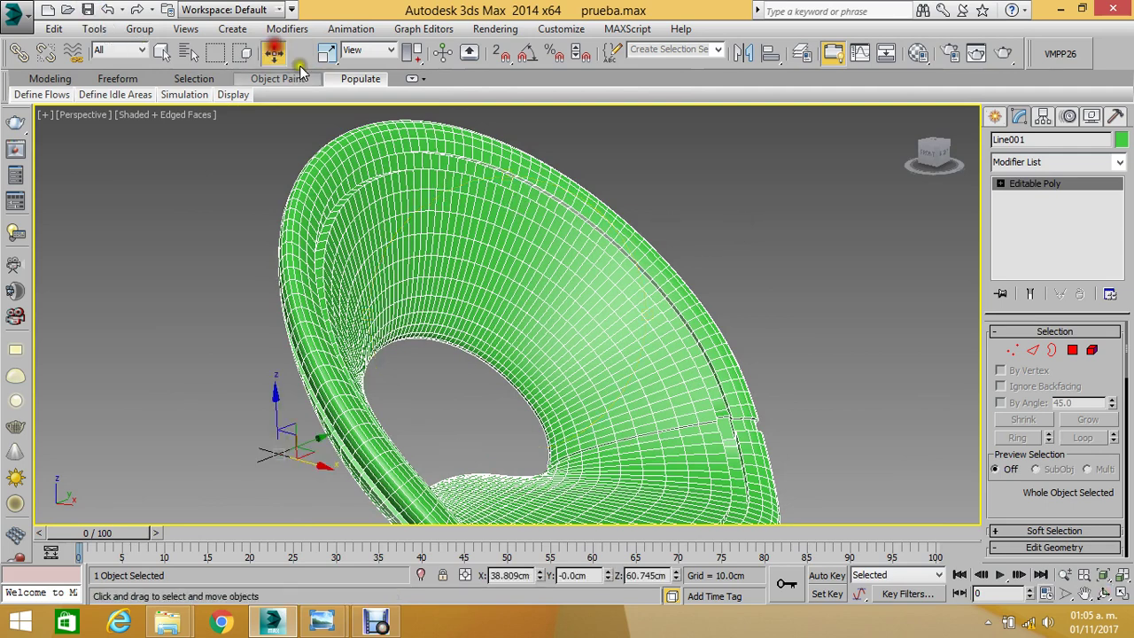
{"action": "left_click", "coordinate": [564, 214]}
- Add a TurboSmooth modifier to the shell and orbit to a front-on view
{"action": "left_click", "coordinate": [1090, 164]}
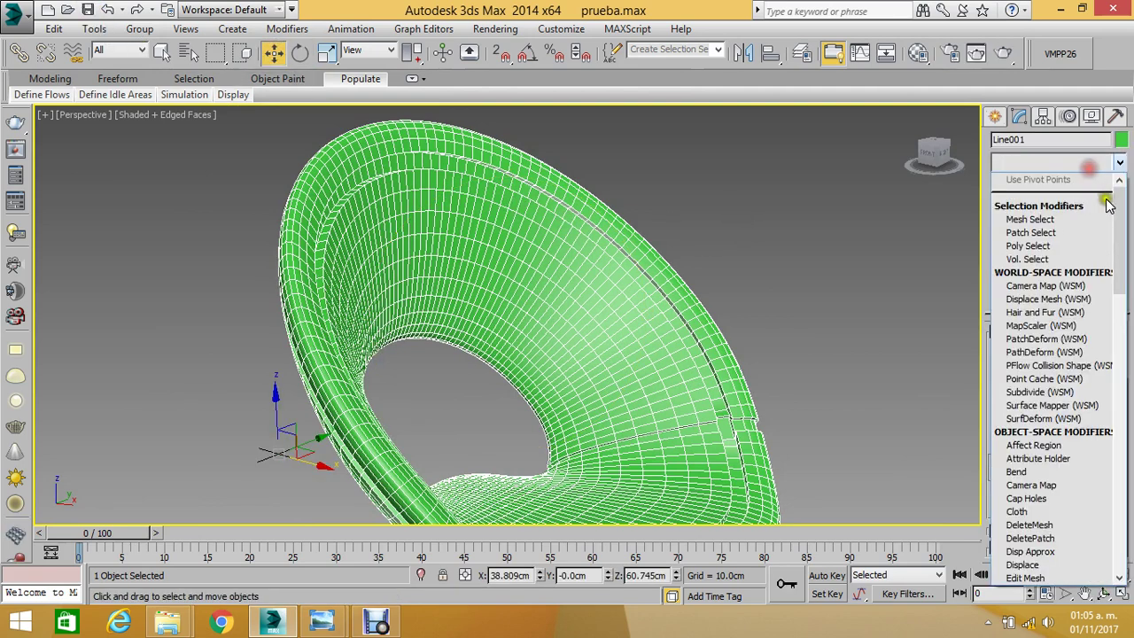
{"action": "left_click_drag", "start_coordinate": [1119, 218], "coordinate": [1120, 494]}
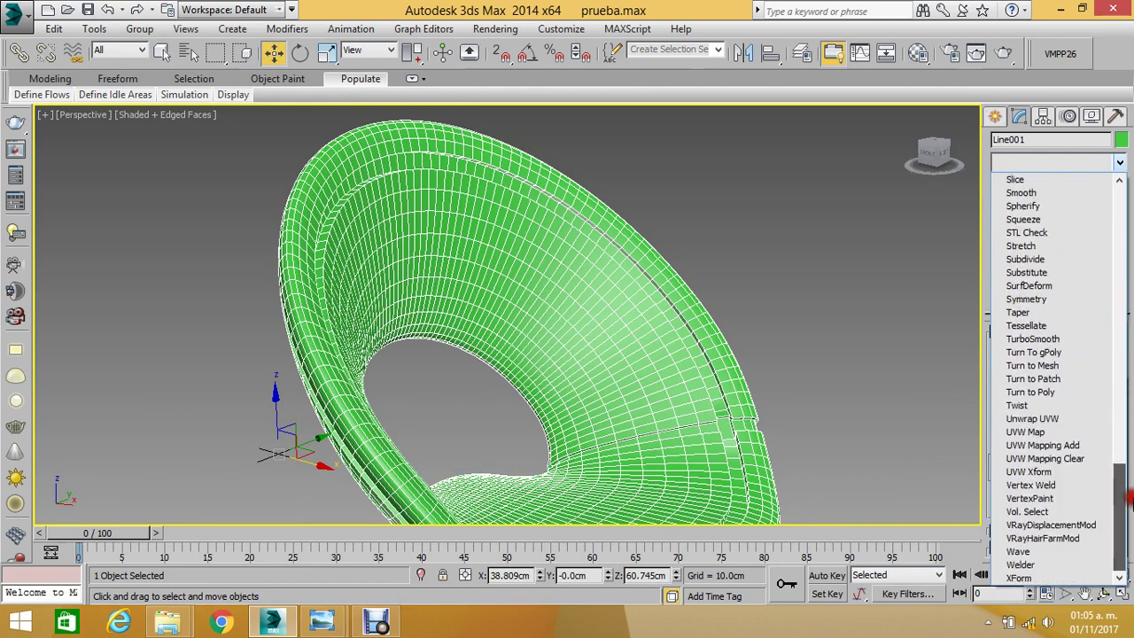
{"action": "left_click", "coordinate": [1045, 338]}
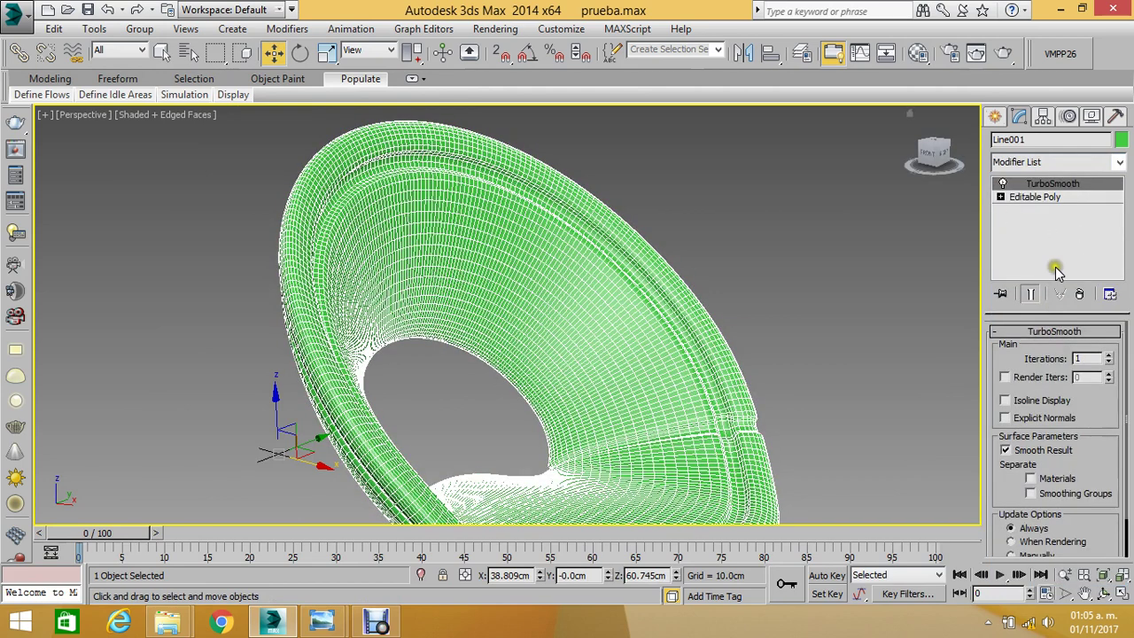
{"action": "left_click", "coordinate": [1106, 594]}
{"action": "mouse_move", "coordinate": [617, 345]}
{"action": "left_mouse_down"}
{"action": "mouse_move", "coordinate": [486, 274]}
{"action": "mouse_move", "coordinate": [509, 296]}
{"action": "mouse_move", "coordinate": [590, 245]}
{"action": "mouse_move", "coordinate": [590, 260]}
{"action": "mouse_move", "coordinate": [689, 322]}
{"action": "mouse_move", "coordinate": [671, 388]}
{"action": "mouse_move", "coordinate": [561, 397]}
{"action": "mouse_move", "coordinate": [537, 354]}
{"action": "mouse_move", "coordinate": [519, 359]}
{"action": "mouse_move", "coordinate": [519, 328]}
{"action": "mouse_move", "coordinate": [510, 345]}
{"action": "mouse_move", "coordinate": [577, 347]}
{"action": "mouse_move", "coordinate": [562, 342]}
{"action": "mouse_move", "coordinate": [593, 304]}
{"action": "left_mouse_up"}
{"action": "scroll", "coordinate": [562, 342], "scroll_direction": "down", "scroll_amount": 5}
{"action": "scroll", "coordinate": [581, 312], "scroll_direction": "up", "scroll_amount": 4}
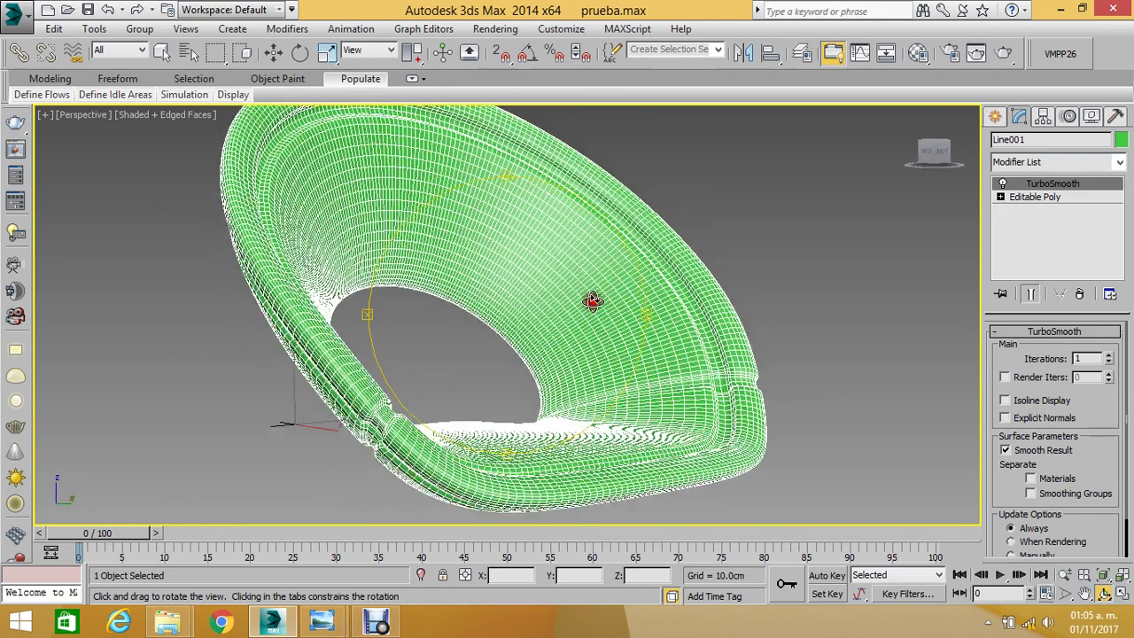
- Render the perspective view twice from different angles, closing each rendered frame
{"action": "left_click", "coordinate": [1013, 57]}
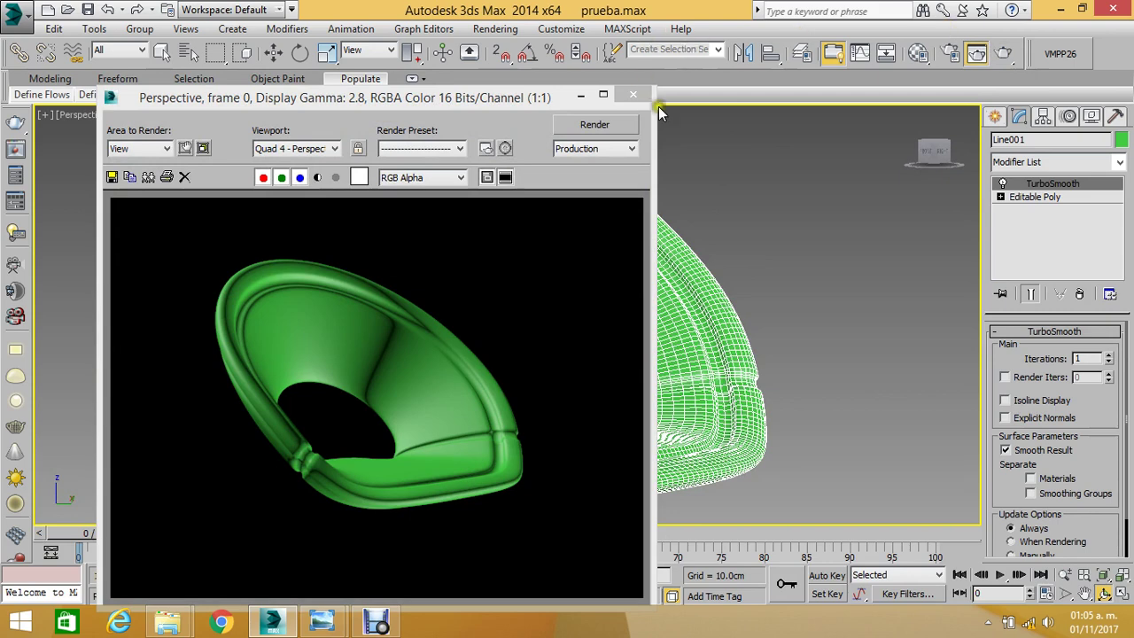
{"action": "left_click_drag", "start_coordinate": [511, 102], "coordinate": [686, 25]}
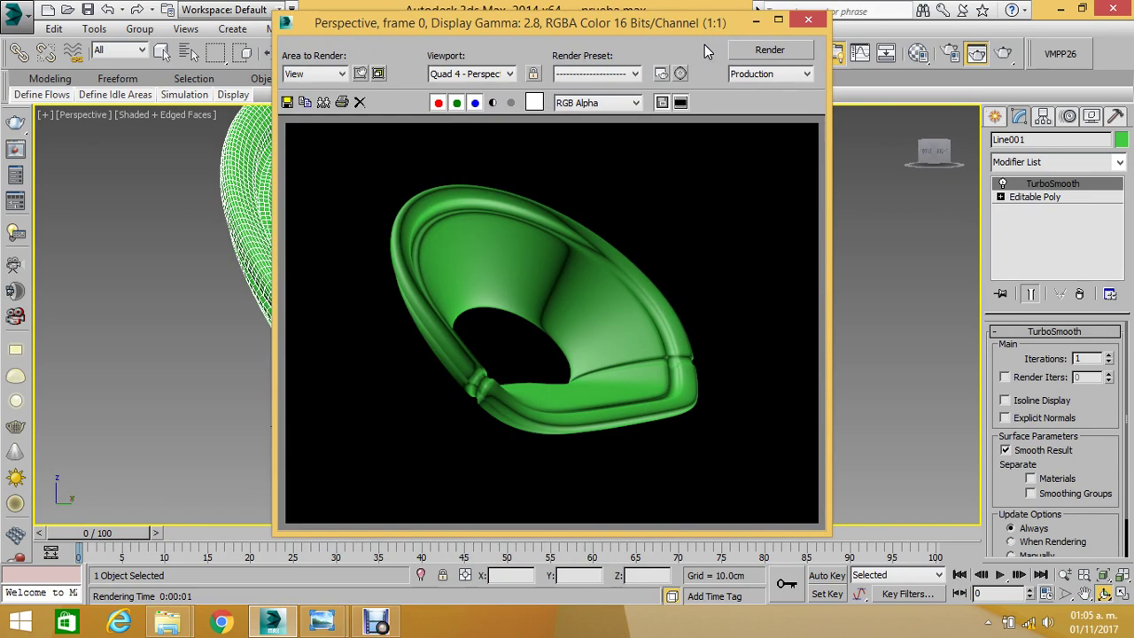
{"action": "left_click", "coordinate": [808, 19]}
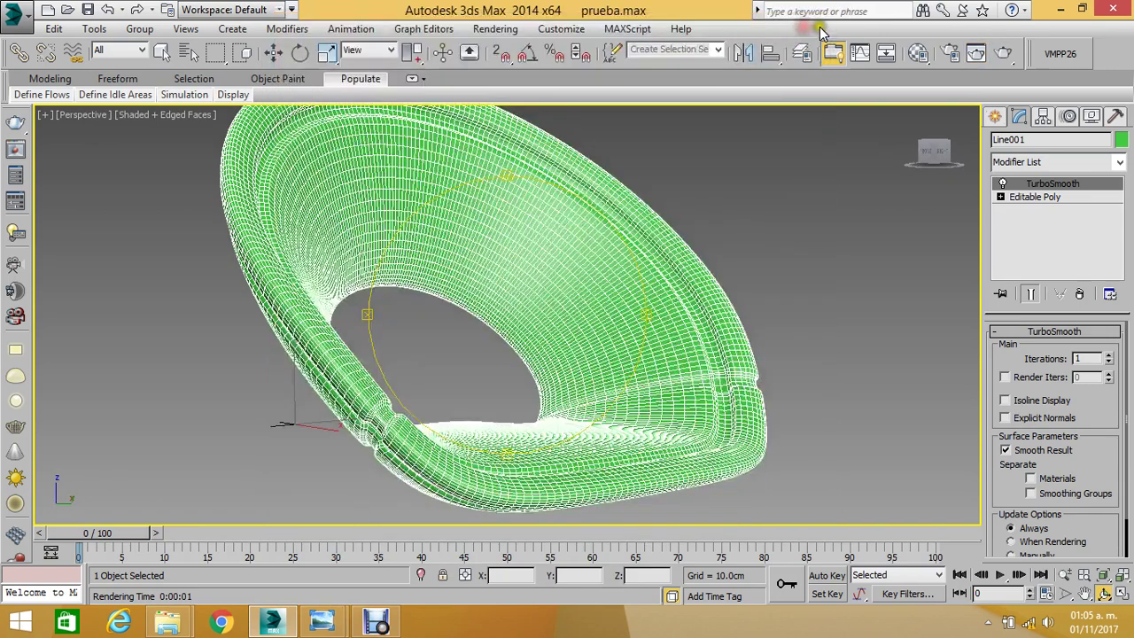
{"action": "mouse_move", "coordinate": [528, 282]}
{"action": "middle_mouse_down", "text": "alt"}
{"action": "mouse_move", "coordinate": [397, 317]}
{"action": "mouse_move", "coordinate": [463, 301]}
{"action": "mouse_move", "coordinate": [534, 322]}
{"action": "mouse_move", "coordinate": [511, 357]}
{"action": "mouse_move", "coordinate": [520, 370]}
{"action": "mouse_move", "coordinate": [529, 364]}
{"action": "middle_mouse_up", "text": "alt"}
{"action": "left_click", "coordinate": [1001, 54]}
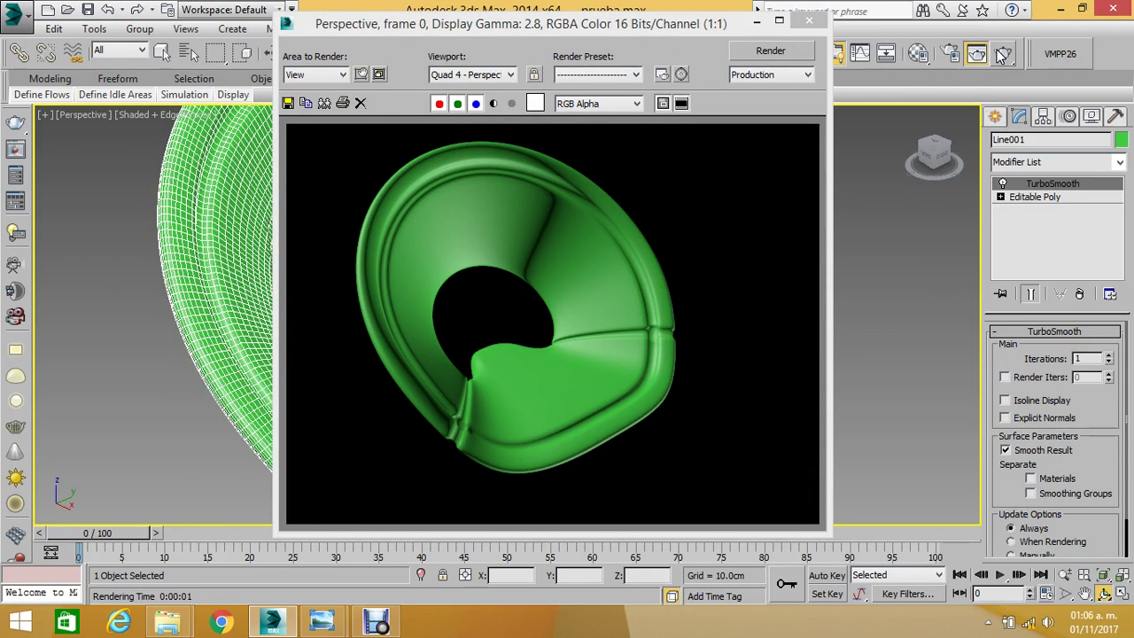
{"action": "left_click", "coordinate": [809, 27]}
{"action": "mouse_move", "coordinate": [479, 288]}
{"action": "middle_mouse_down", "text": "alt"}
{"action": "mouse_move", "coordinate": [527, 256]}
{"action": "mouse_move", "coordinate": [506, 304]}
{"action": "mouse_move", "coordinate": [461, 322]}
{"action": "mouse_move", "coordinate": [473, 274]}
{"action": "mouse_move", "coordinate": [620, 255]}
{"action": "mouse_move", "coordinate": [553, 259]}
{"action": "mouse_move", "coordinate": [569, 258]}
{"action": "middle_mouse_up", "text": "alt"}
{"action": "scroll", "coordinate": [570, 260], "scroll_direction": "up", "scroll_amount": 5}
{"action": "scroll", "coordinate": [553, 258], "scroll_direction": "down", "scroll_amount": 5}
- Undo the TurboSmooth and the last groove extrude on the green shell
{"action": "mouse_move", "coordinate": [585, 243]}
{"action": "left_mouse_down"}
{"action": "mouse_move", "coordinate": [481, 337]}
{"action": "mouse_move", "coordinate": [459, 281]}
{"action": "mouse_move", "coordinate": [528, 289]}
{"action": "left_mouse_up"}
{"action": "key", "text": "ctrl+z"}
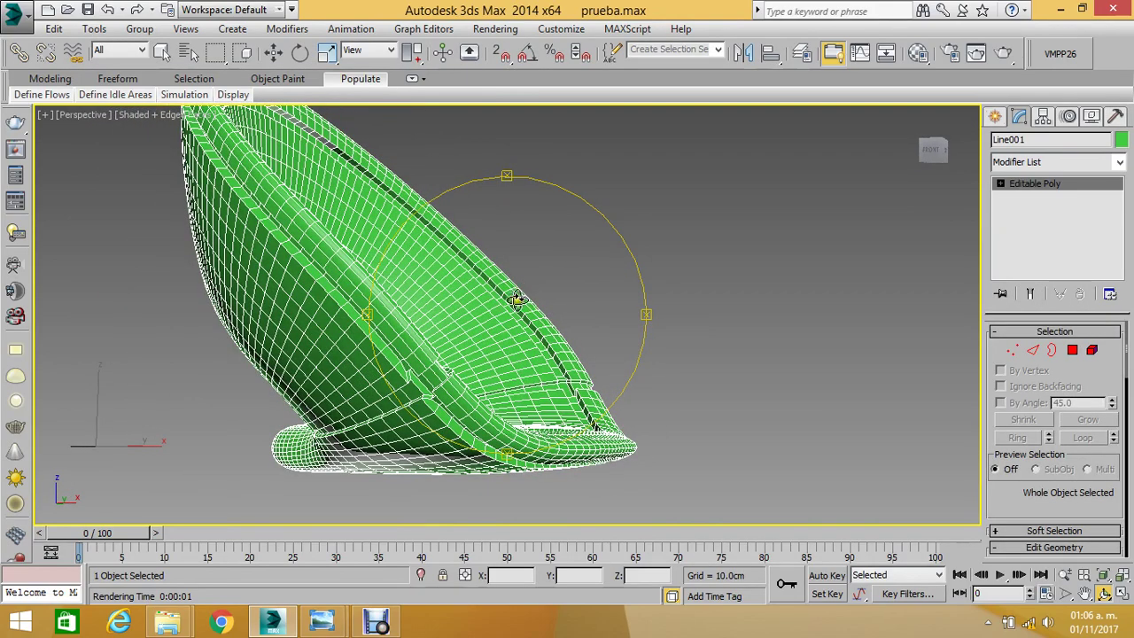
{"action": "key", "text": "ctrl+z"}
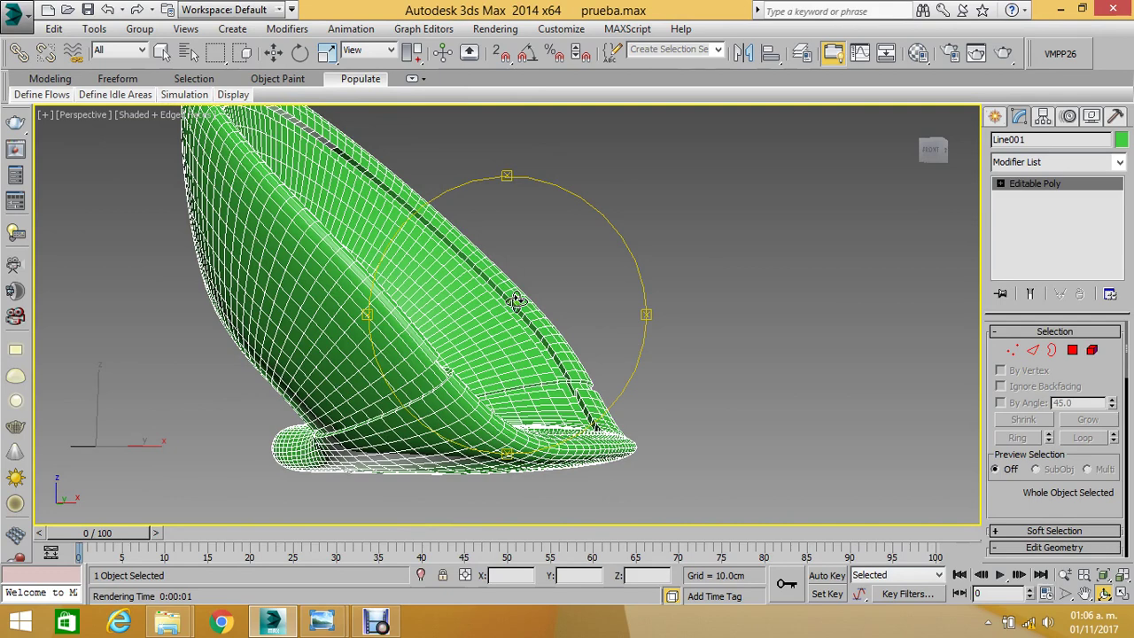
{"action": "key", "text": "ctrl+z"}
{"action": "key", "text": "ctrl+z"}
{"action": "key", "text": "ctrl+z"}
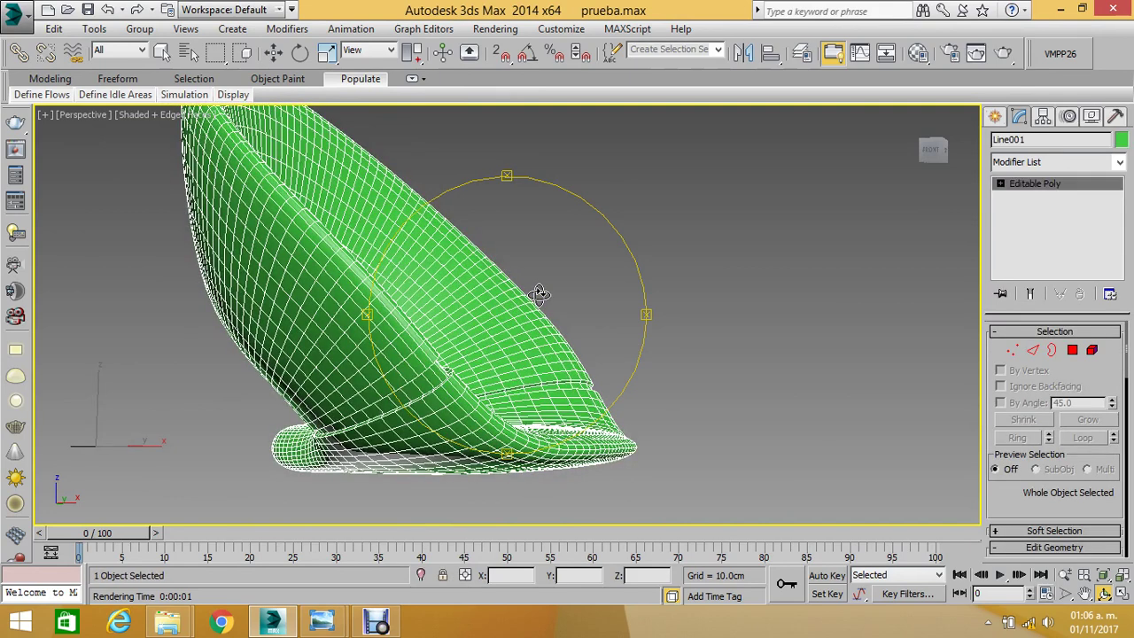
- Extrude the restored rim polygon loop inward by -1.0cm
{"action": "left_click", "coordinate": [1073, 351]}
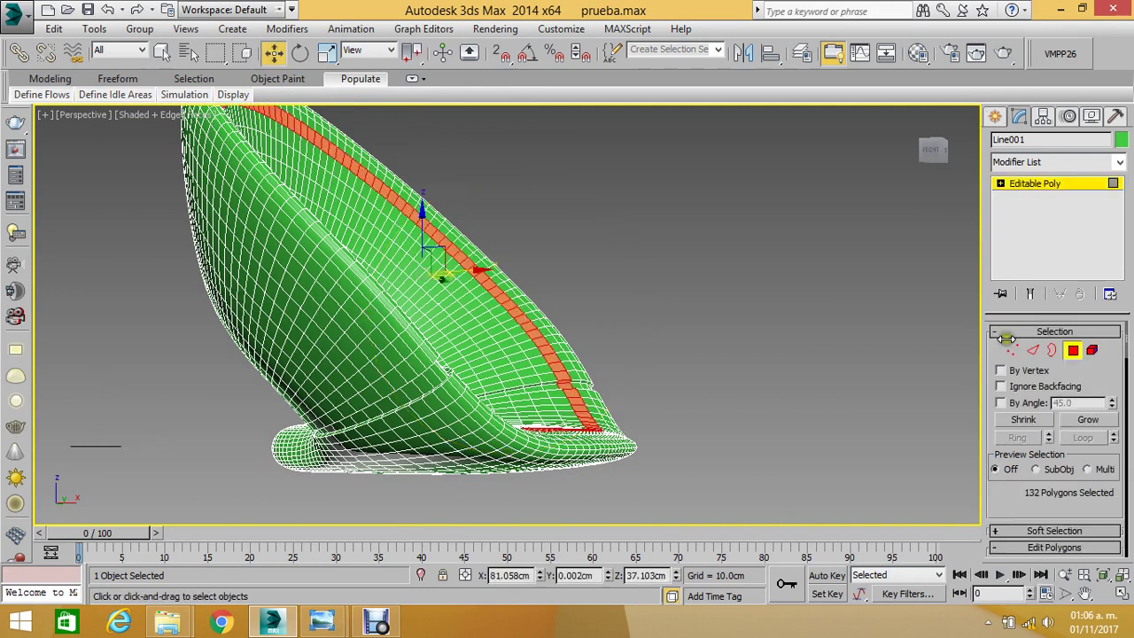
{"action": "scroll", "coordinate": [1033, 497], "scroll_direction": "down", "scroll_amount": 5}
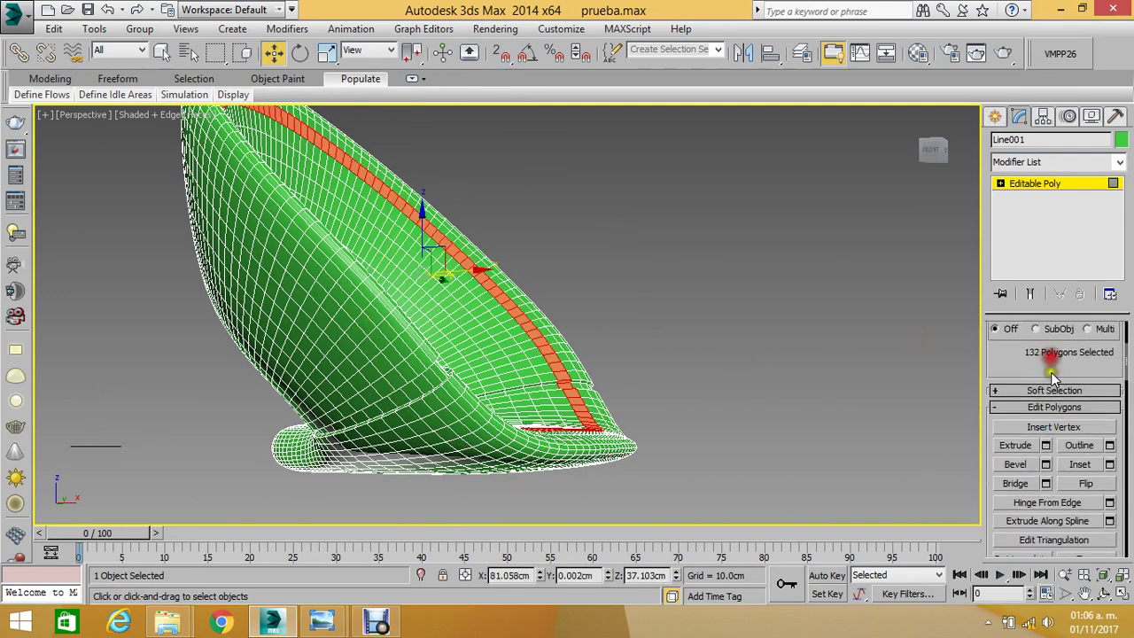
{"action": "left_click", "coordinate": [1043, 446]}
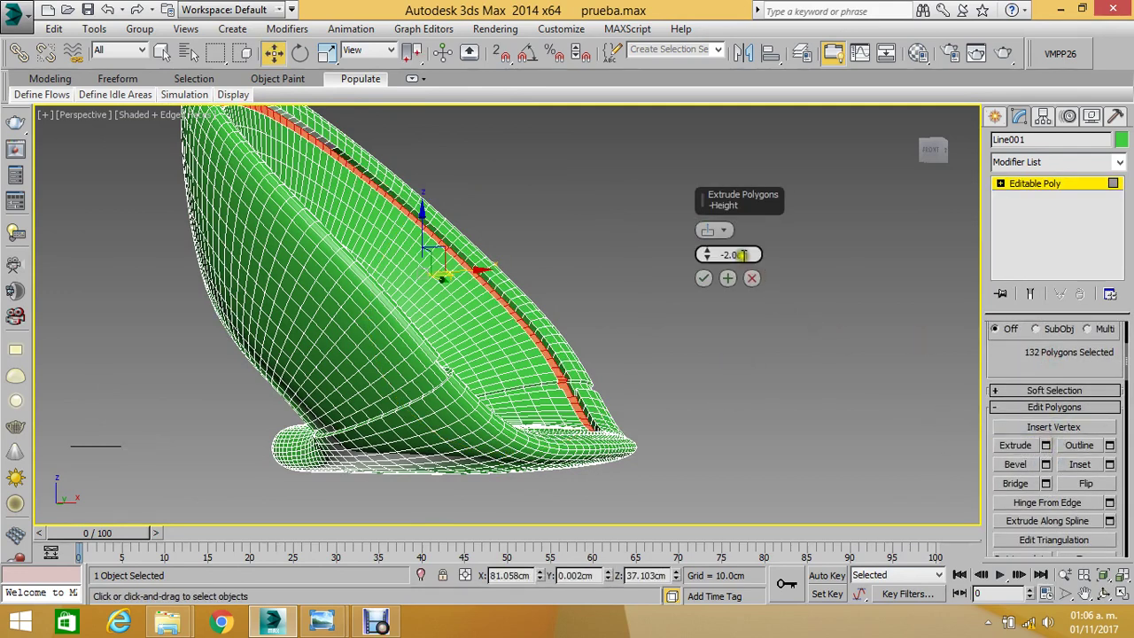
{"action": "type", "text": "-1"}
{"action": "key", "text": "Return"}
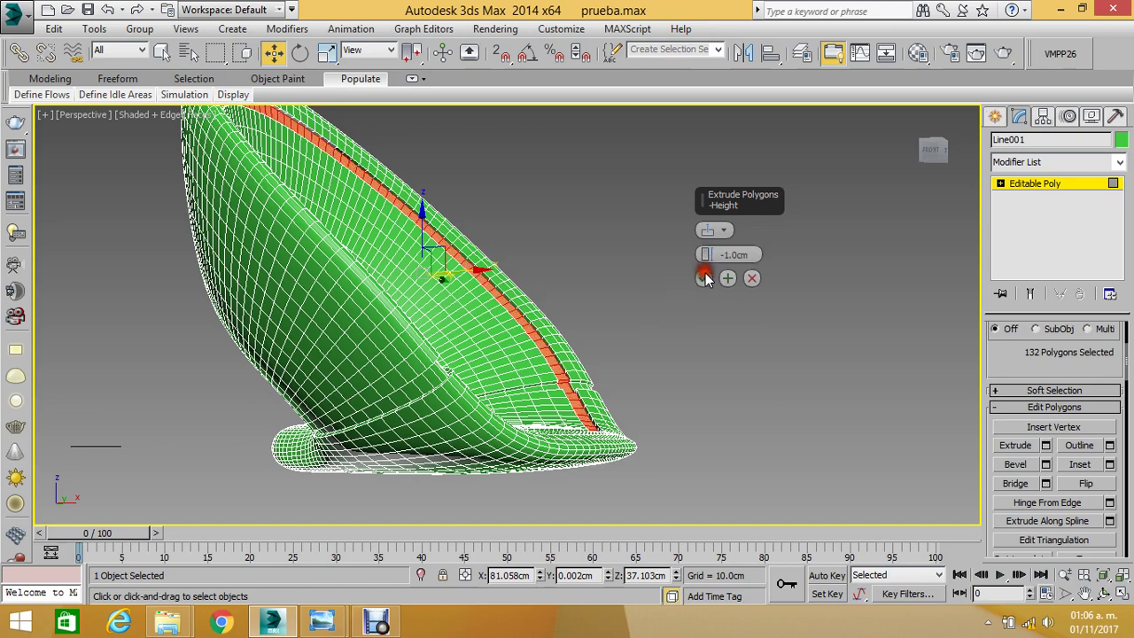
{"action": "left_click", "coordinate": [703, 278]}
{"action": "left_click", "coordinate": [616, 278]}
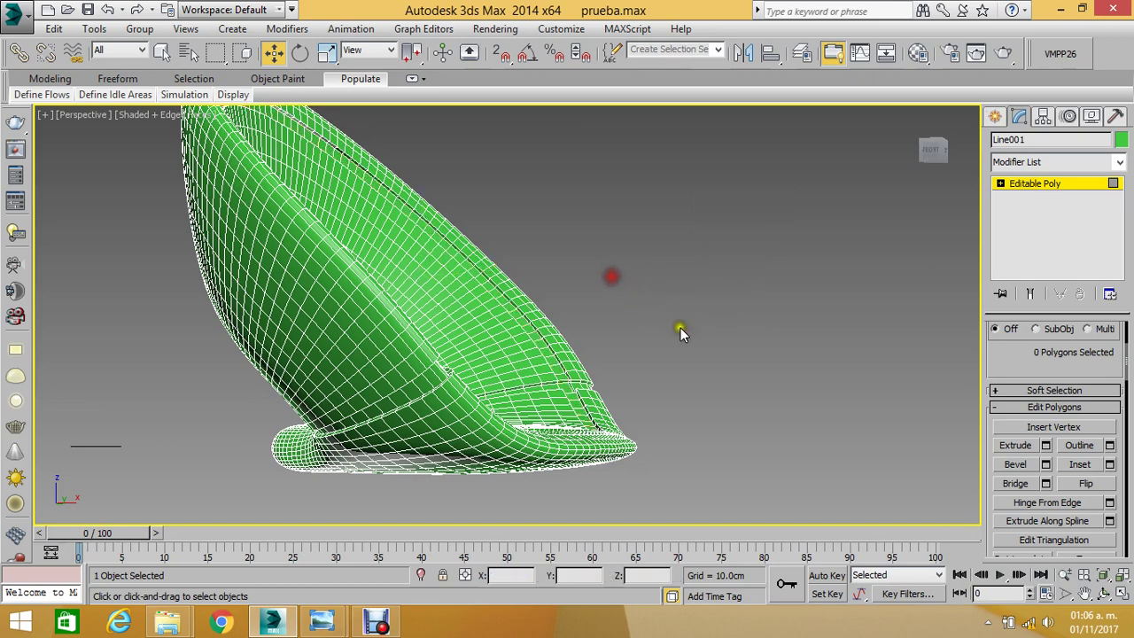
- Extrude a second polygon loop by -1.0cm, then exit Polygon level
{"action": "left_click", "coordinate": [364, 328]}
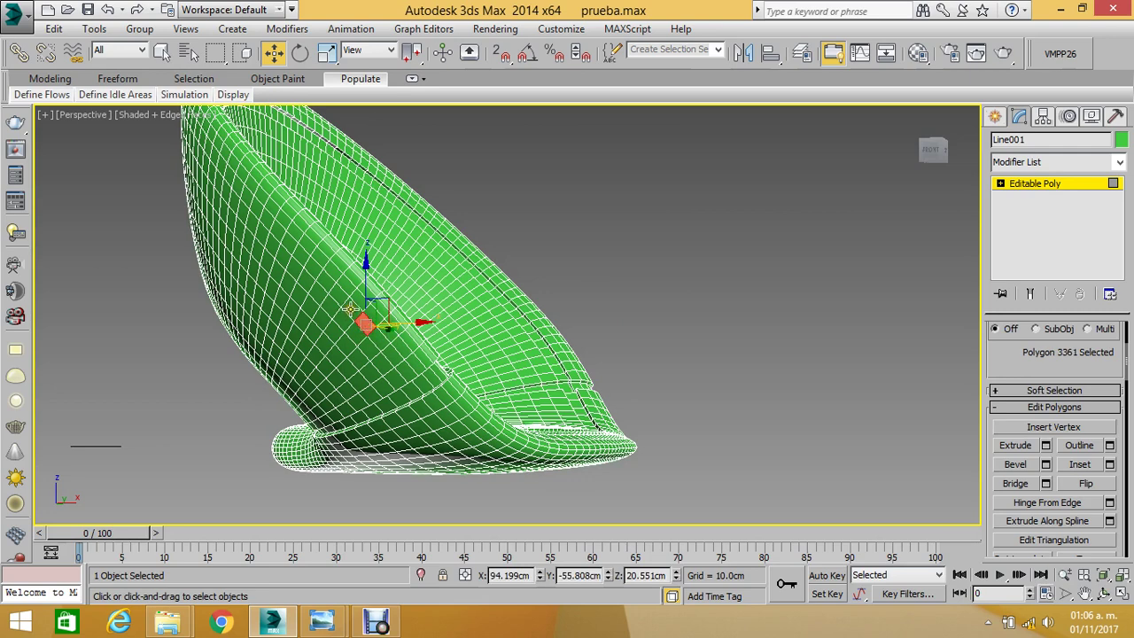
{"action": "left_click", "coordinate": [350, 310], "text": "shift"}
{"action": "left_click", "coordinate": [1016, 446]}
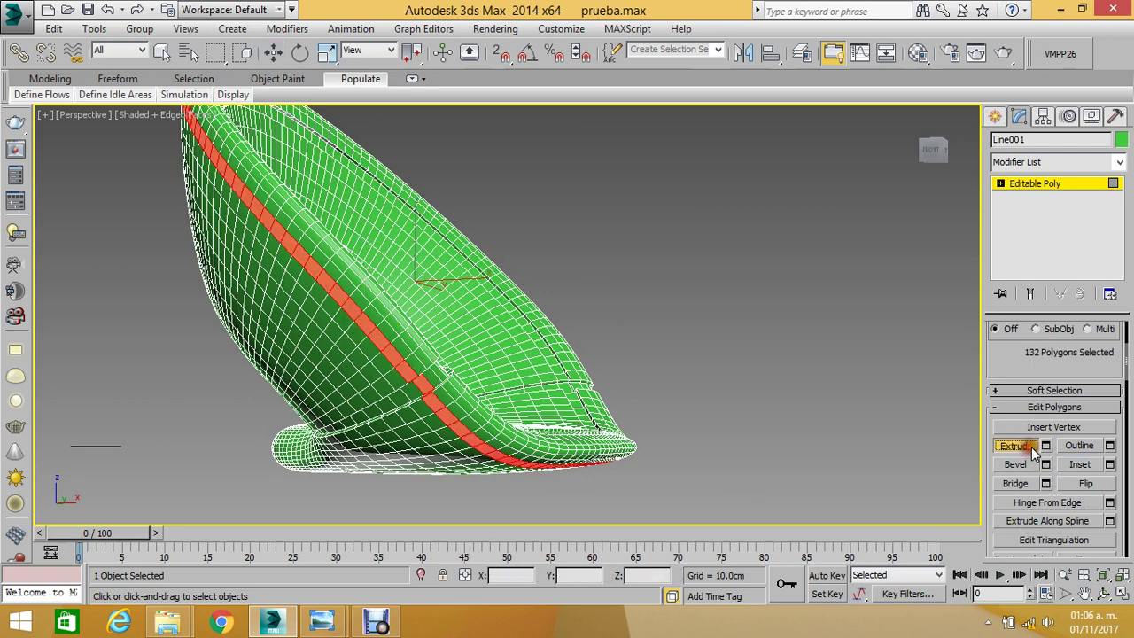
{"action": "left_click", "coordinate": [1045, 447]}
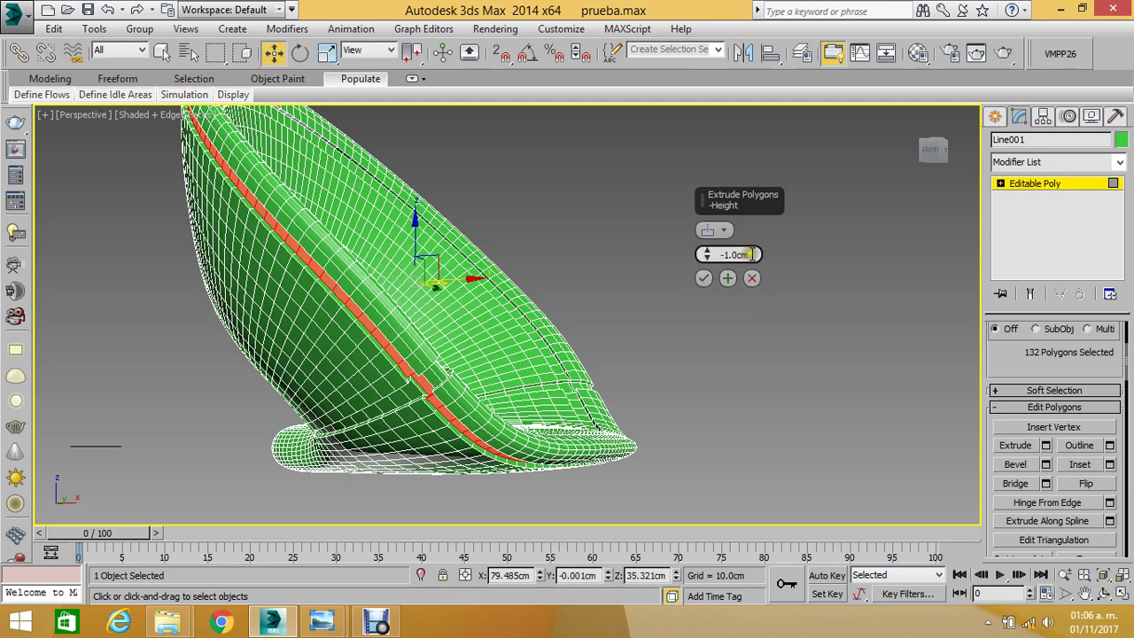
{"action": "left_click", "coordinate": [704, 279]}
{"action": "left_click", "coordinate": [700, 286]}
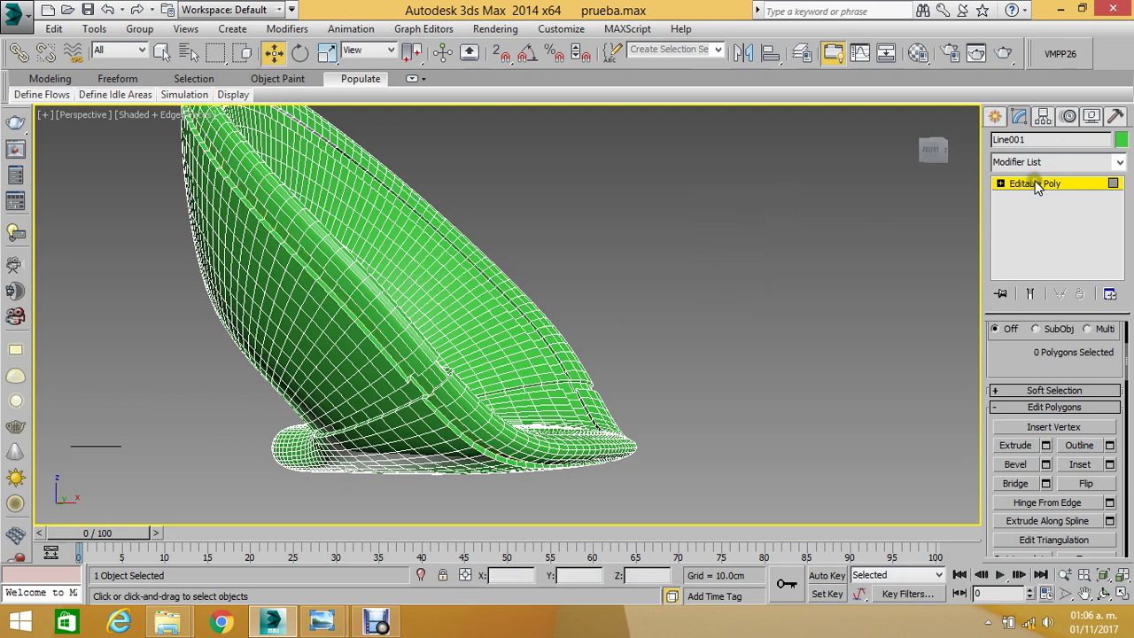
{"action": "left_click", "coordinate": [1068, 182]}
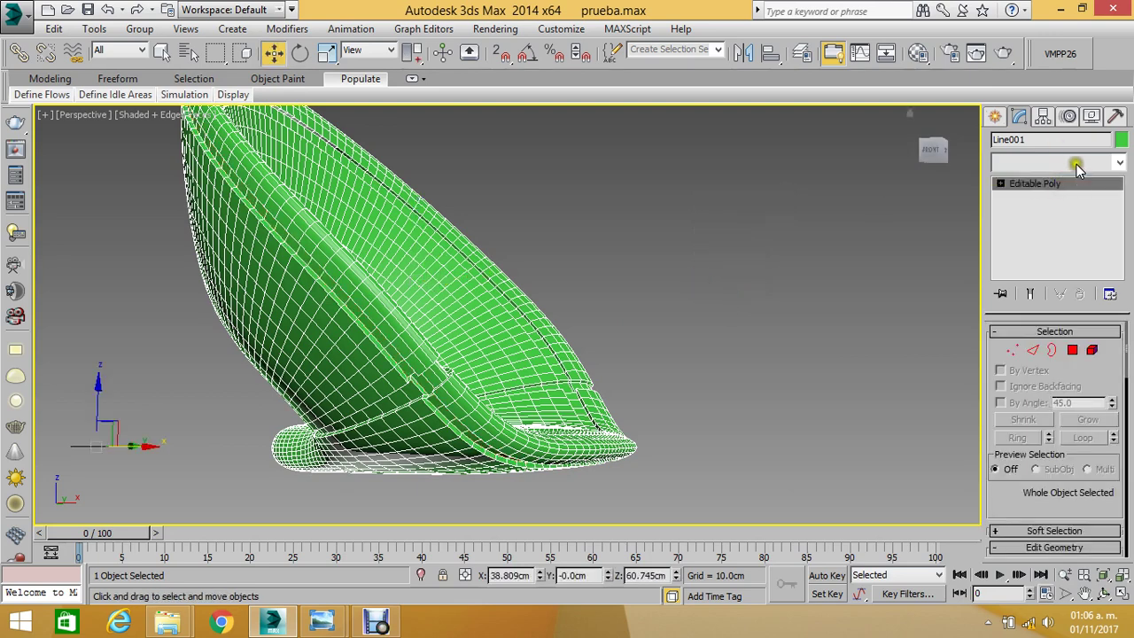
- Add a TurboSmooth modifier to the grooved Line001 shell
{"action": "left_click", "coordinate": [1076, 163]}
{"action": "left_click_drag", "start_coordinate": [1121, 230], "coordinate": [1126, 461]}
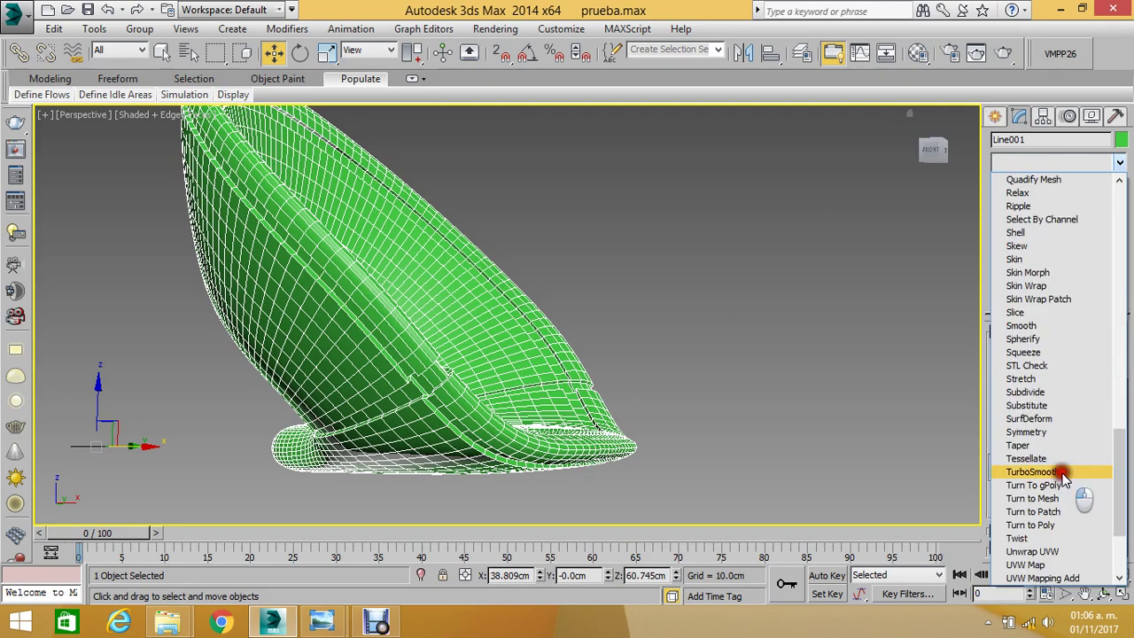
{"action": "left_click", "coordinate": [1059, 468]}
- Render the Perspective view of the smoothed shell and close the render window
{"action": "left_click", "coordinate": [1104, 593]}
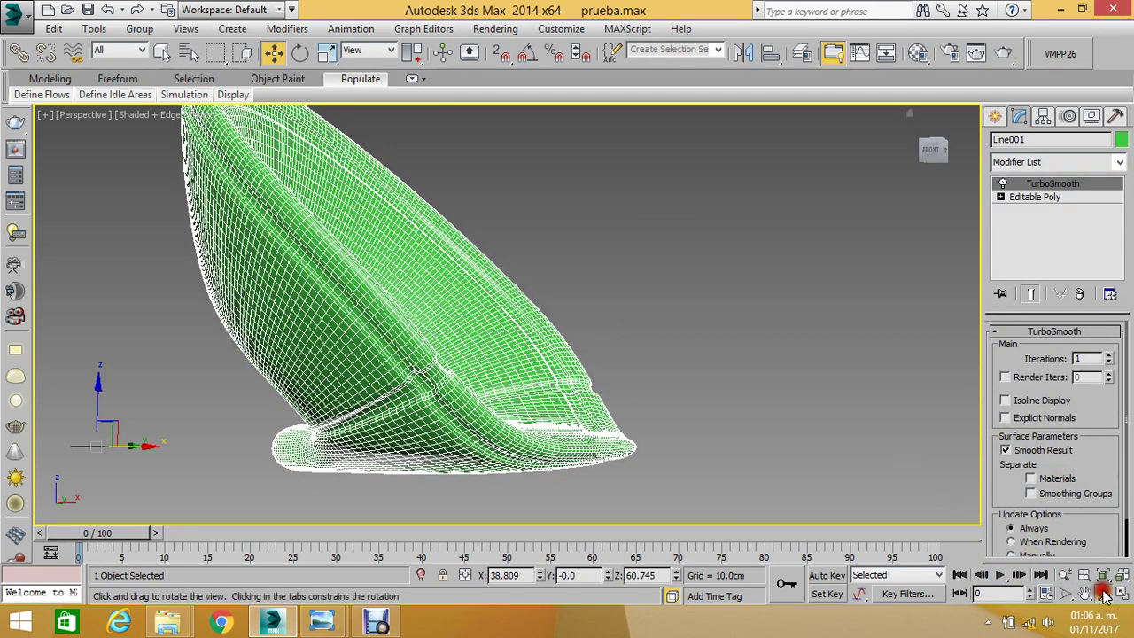
{"action": "mouse_move", "coordinate": [570, 317]}
{"action": "left_mouse_down"}
{"action": "mouse_move", "coordinate": [506, 373]}
{"action": "mouse_move", "coordinate": [465, 354]}
{"action": "mouse_move", "coordinate": [514, 321]}
{"action": "mouse_move", "coordinate": [531, 357]}
{"action": "mouse_move", "coordinate": [535, 317]}
{"action": "mouse_move", "coordinate": [505, 298]}
{"action": "left_mouse_up"}
{"action": "left_click", "coordinate": [1004, 53]}
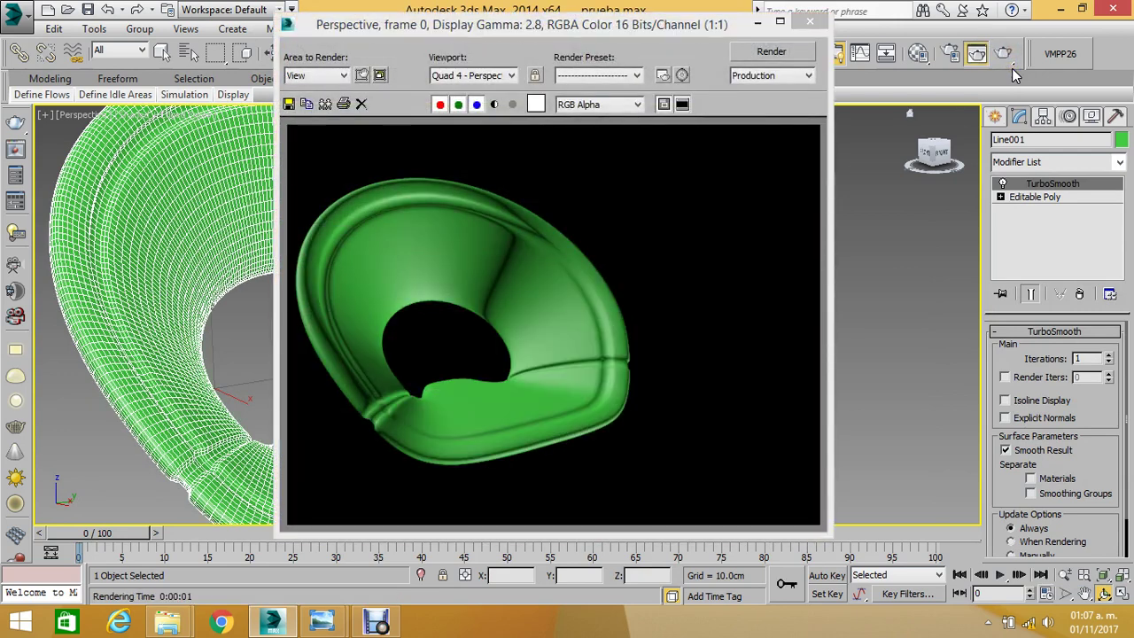
{"action": "left_click", "coordinate": [810, 21]}
{"action": "mouse_move", "coordinate": [667, 270]}
{"action": "left_mouse_down"}
{"action": "mouse_move", "coordinate": [646, 233]}
{"action": "mouse_move", "coordinate": [603, 253]}
{"action": "left_mouse_up"}
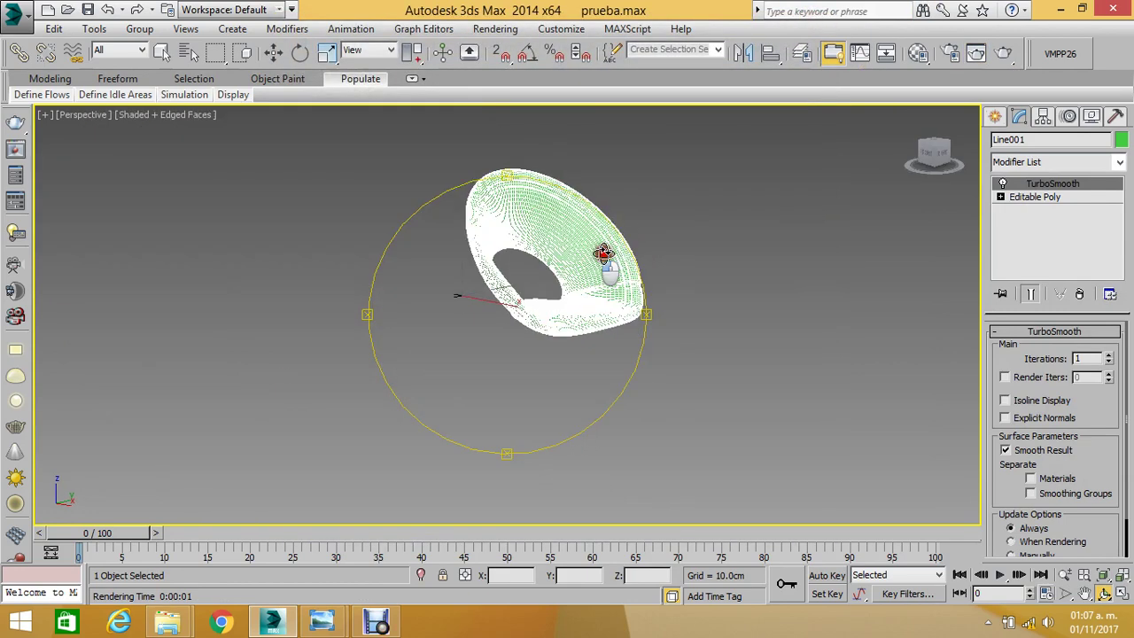
{"action": "scroll", "coordinate": [612, 243], "scroll_direction": "up", "scroll_amount": 5}
{"action": "scroll", "coordinate": [599, 248], "scroll_direction": "down", "scroll_amount": 5}
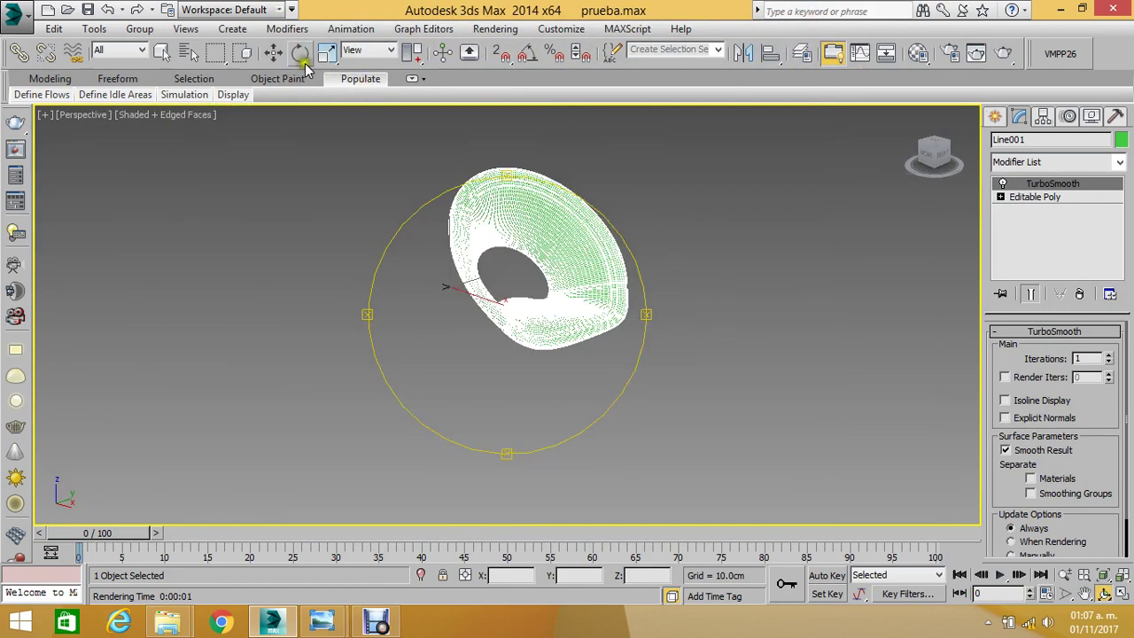
- Unhide all hidden shells from the Display panel
{"action": "left_click", "coordinate": [273, 52]}
{"action": "left_click", "coordinate": [1092, 116]}
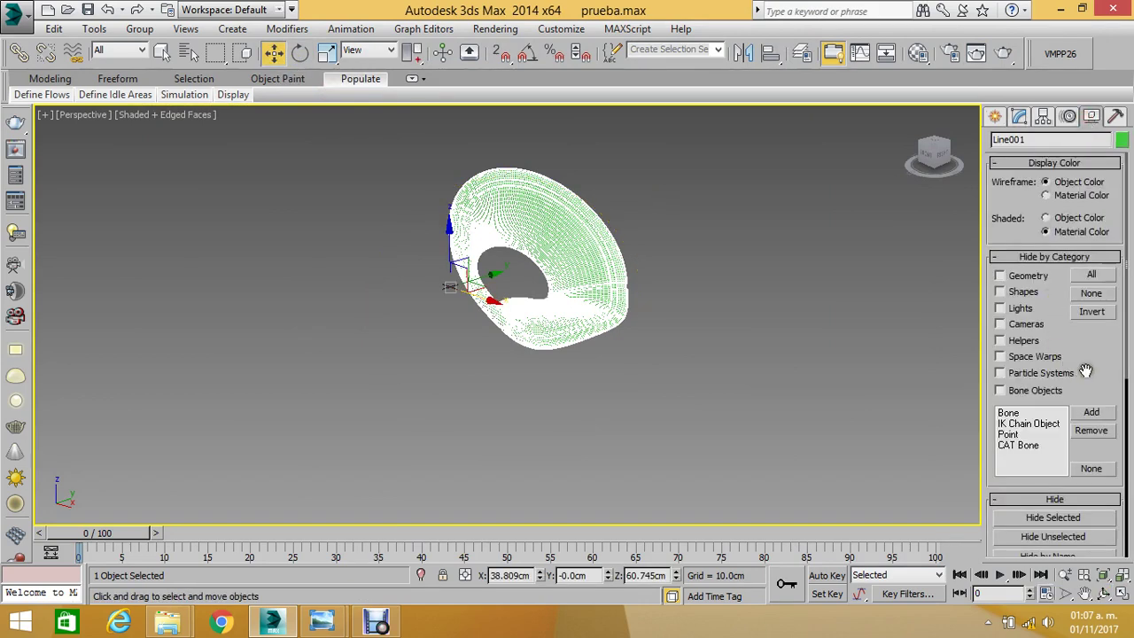
{"action": "left_click_drag", "start_coordinate": [1086, 370], "coordinate": [1089, 254]}
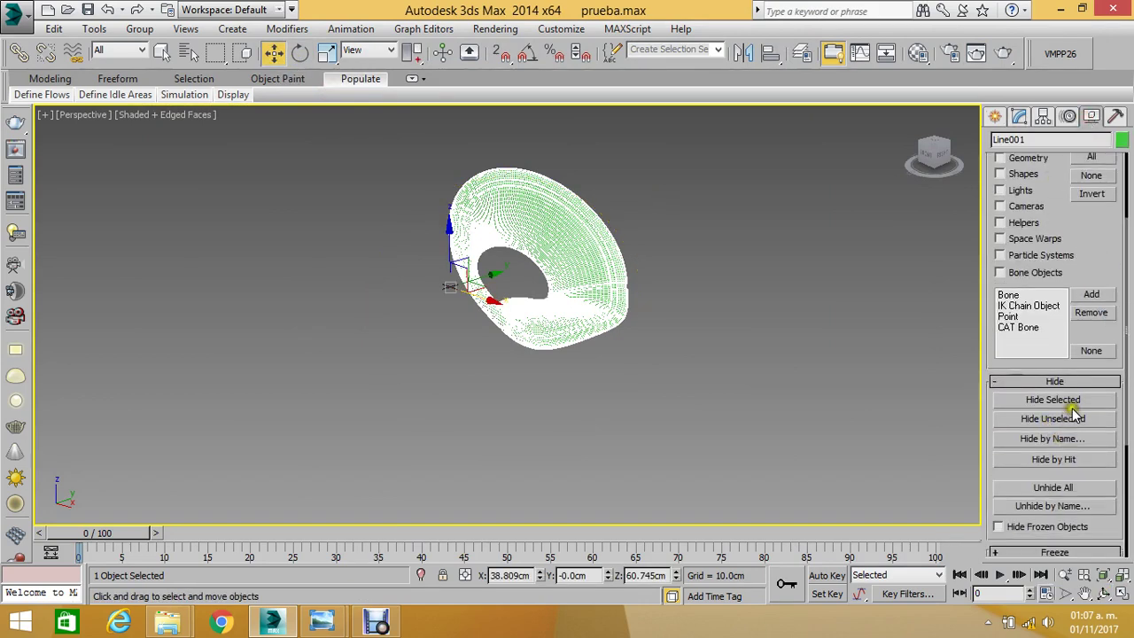
{"action": "left_click", "coordinate": [1063, 489]}
- Move the smooth Line003 shell beside the grooved Line001 shell
{"action": "left_click", "coordinate": [358, 237]}
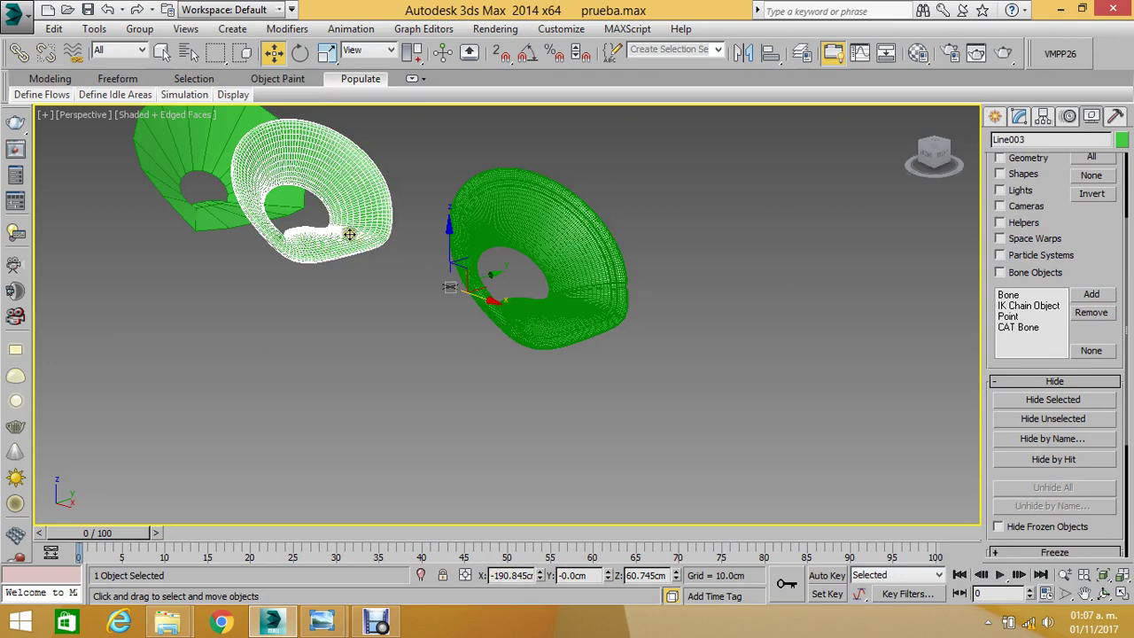
{"action": "left_click_drag", "start_coordinate": [478, 295], "coordinate": [785, 406]}
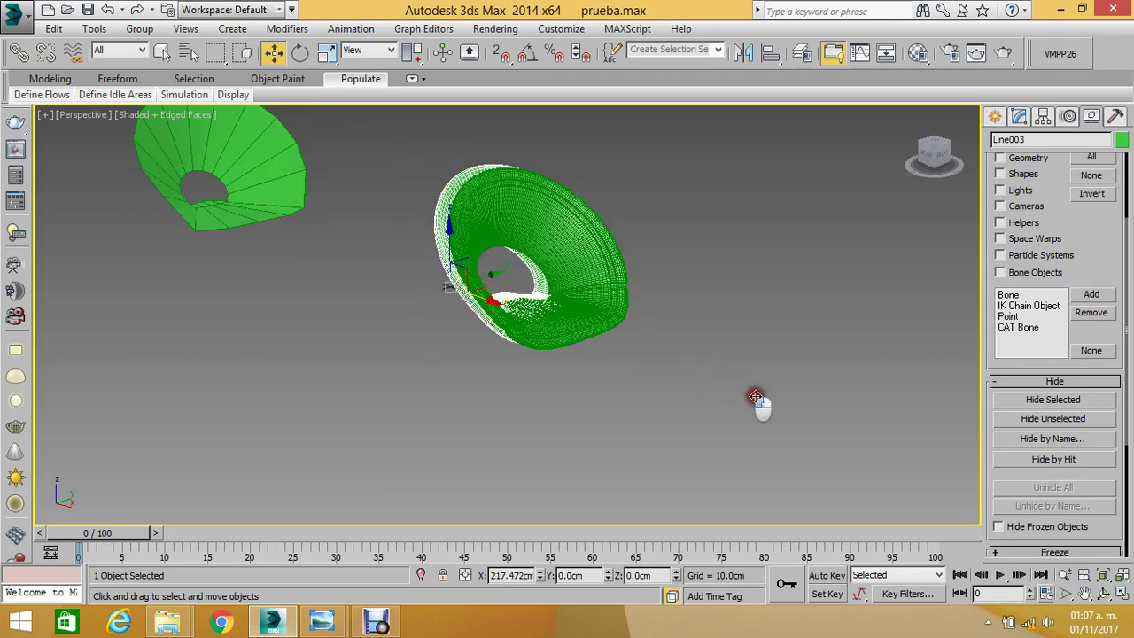
{"action": "left_click_drag", "start_coordinate": [486, 280], "coordinate": [312, 342]}
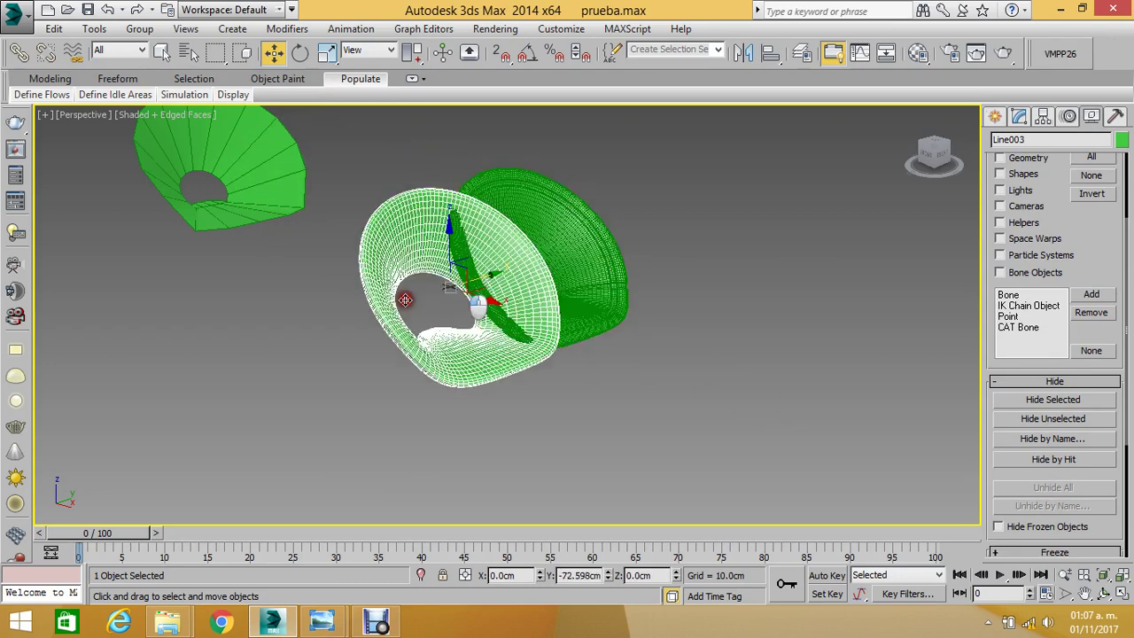
{"action": "left_click", "coordinate": [333, 142]}
- Hide the faceted fan-shaped shell
{"action": "left_click", "coordinate": [282, 166]}
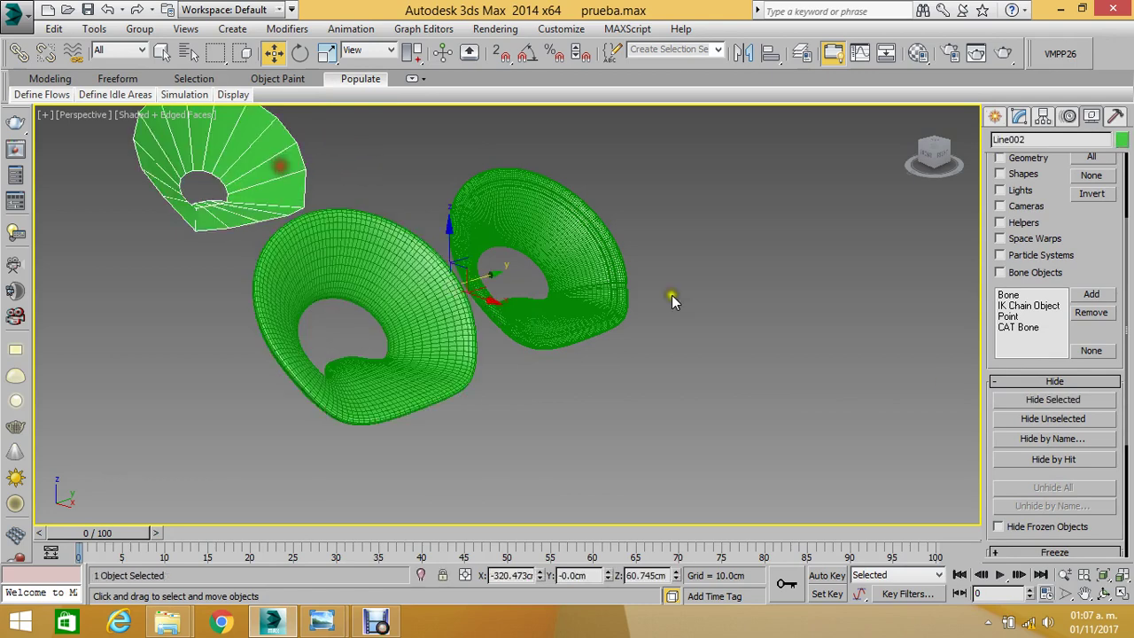
{"action": "left_click", "coordinate": [1066, 400]}
{"action": "middle_click_drag", "start_coordinate": [452, 326], "coordinate": [459, 317]}
- Raise the left shell's TurboSmooth iterations from 3 to 4
{"action": "scroll", "coordinate": [459, 318], "scroll_direction": "up", "scroll_amount": 5}
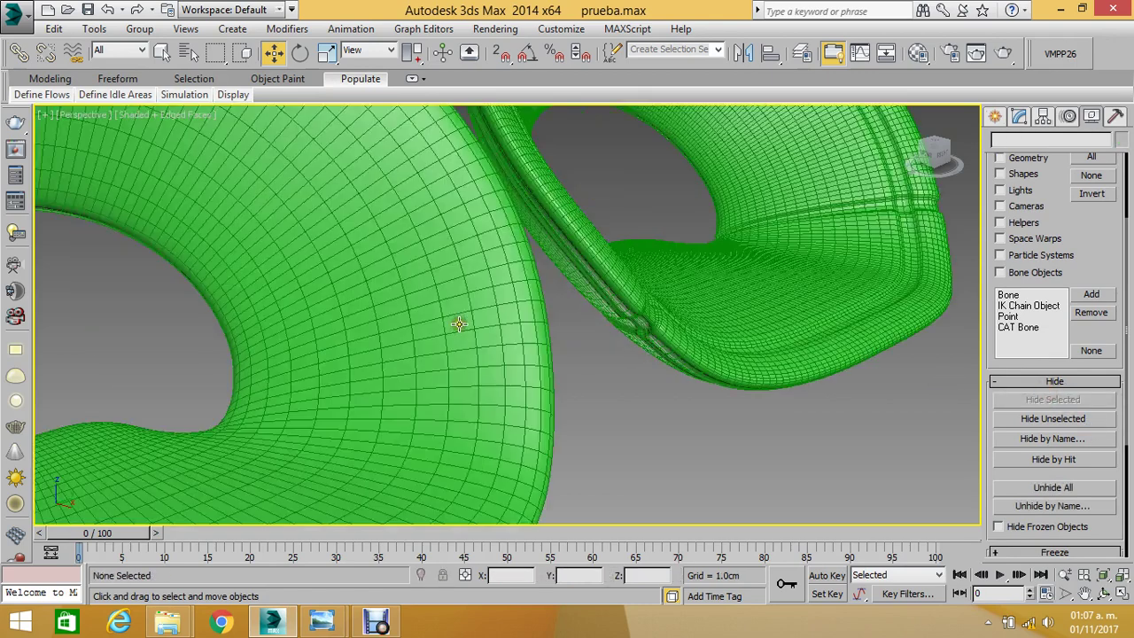
{"action": "left_click", "coordinate": [459, 321]}
{"action": "left_click", "coordinate": [1019, 118]}
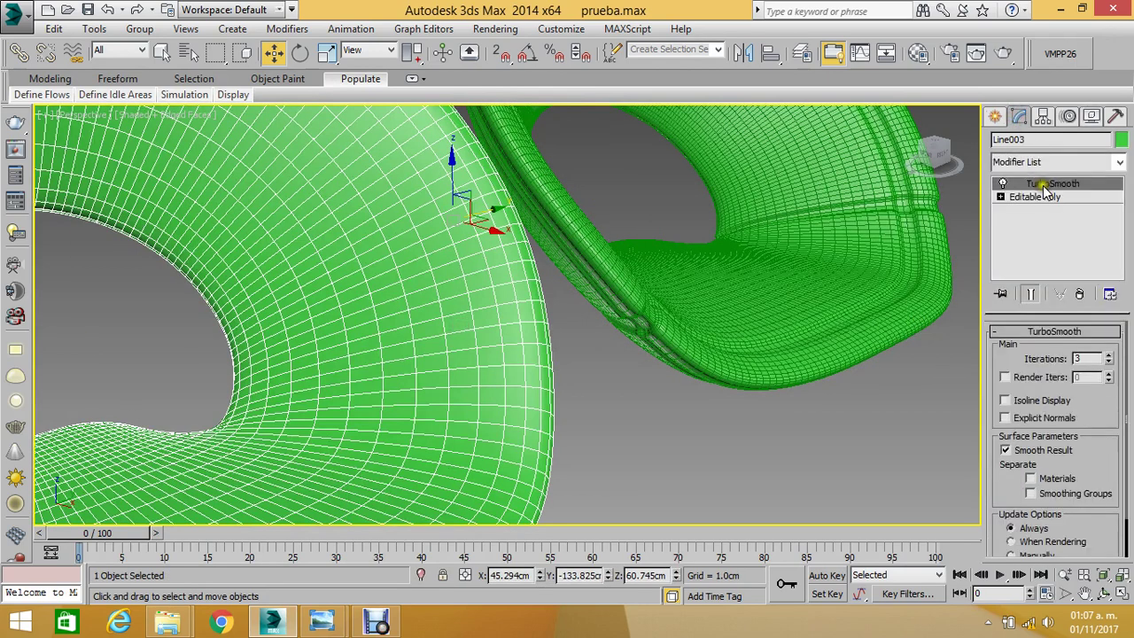
{"action": "left_click", "coordinate": [1109, 354]}
{"action": "scroll", "coordinate": [613, 283], "scroll_direction": "down", "scroll_amount": 2}
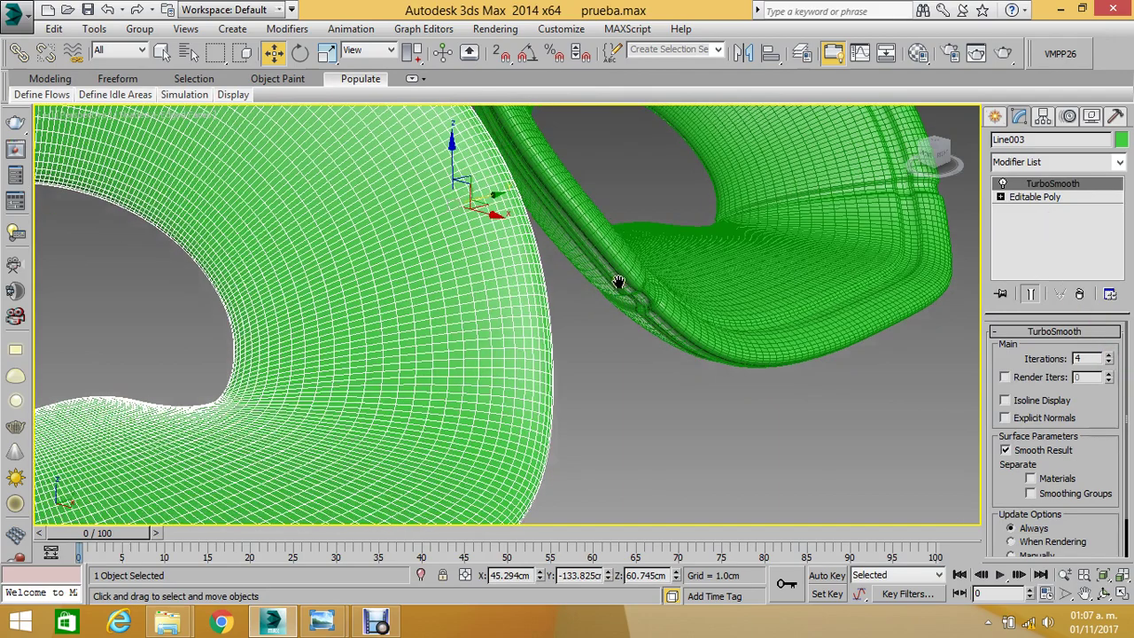
{"action": "scroll", "coordinate": [570, 273], "scroll_direction": "down", "scroll_amount": 3}
{"action": "scroll", "coordinate": [621, 245], "scroll_direction": "up", "scroll_amount": 5}
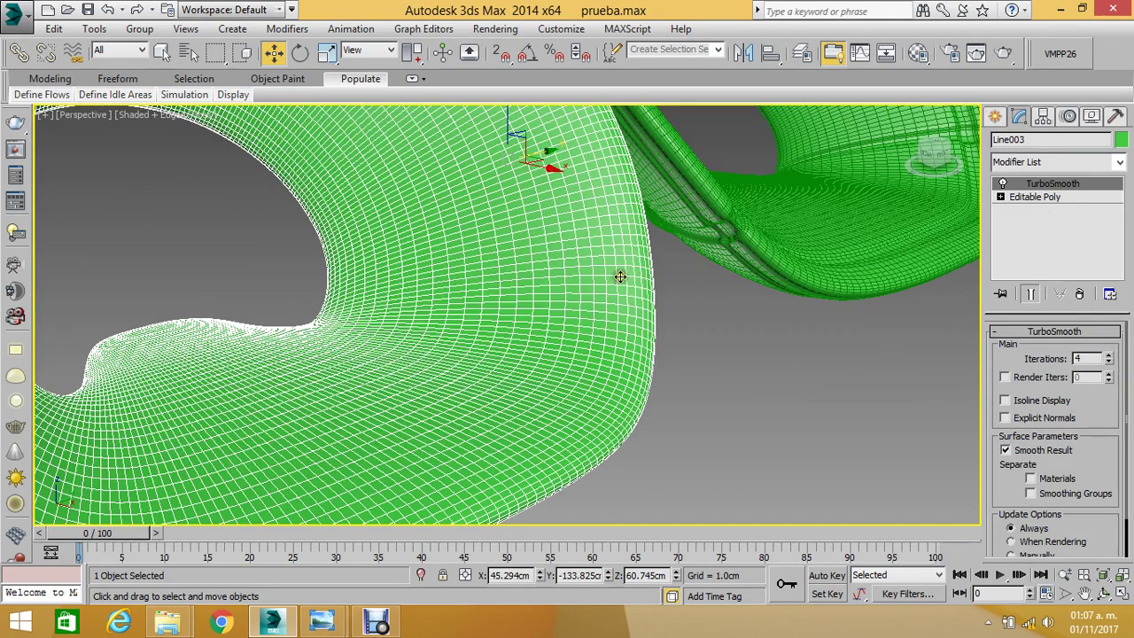
{"action": "scroll", "coordinate": [735, 322], "scroll_direction": "down", "scroll_amount": 4}
- Change the left shell's object colour to red
{"action": "left_click", "coordinate": [734, 319]}
{"action": "left_click", "coordinate": [681, 255]}
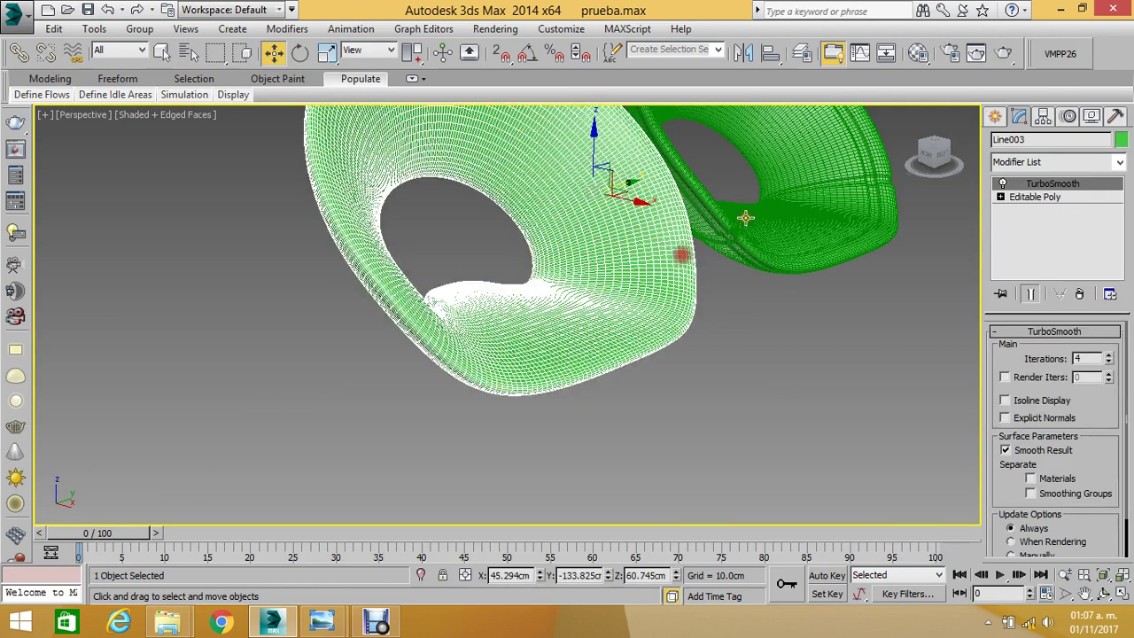
{"action": "left_click", "coordinate": [1122, 139]}
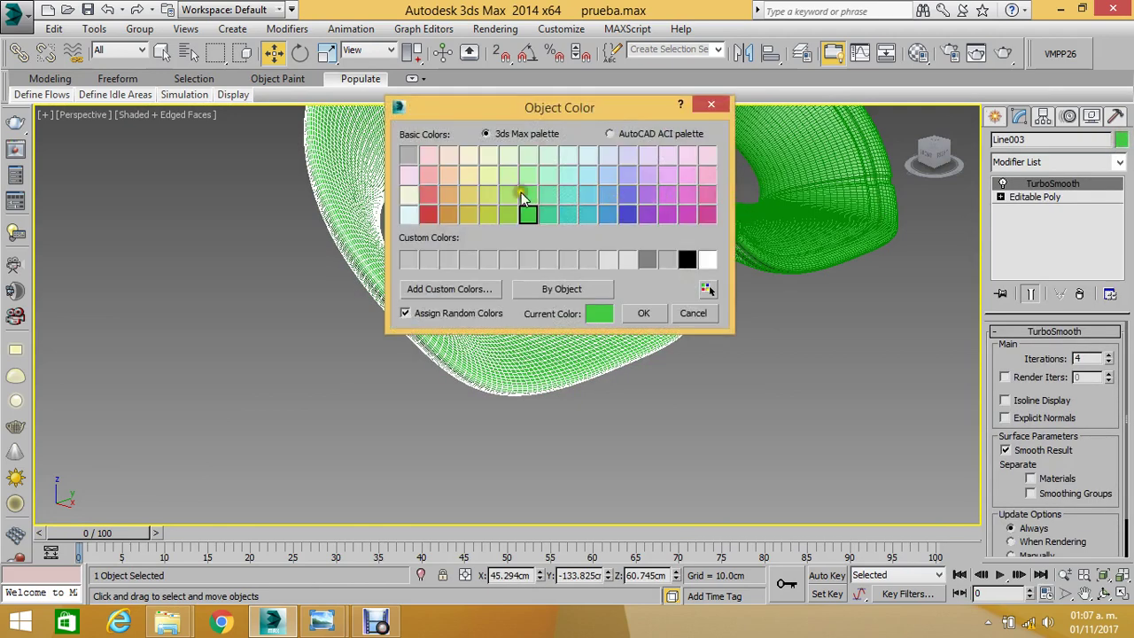
{"action": "left_click", "coordinate": [432, 217]}
{"action": "left_click", "coordinate": [644, 313]}
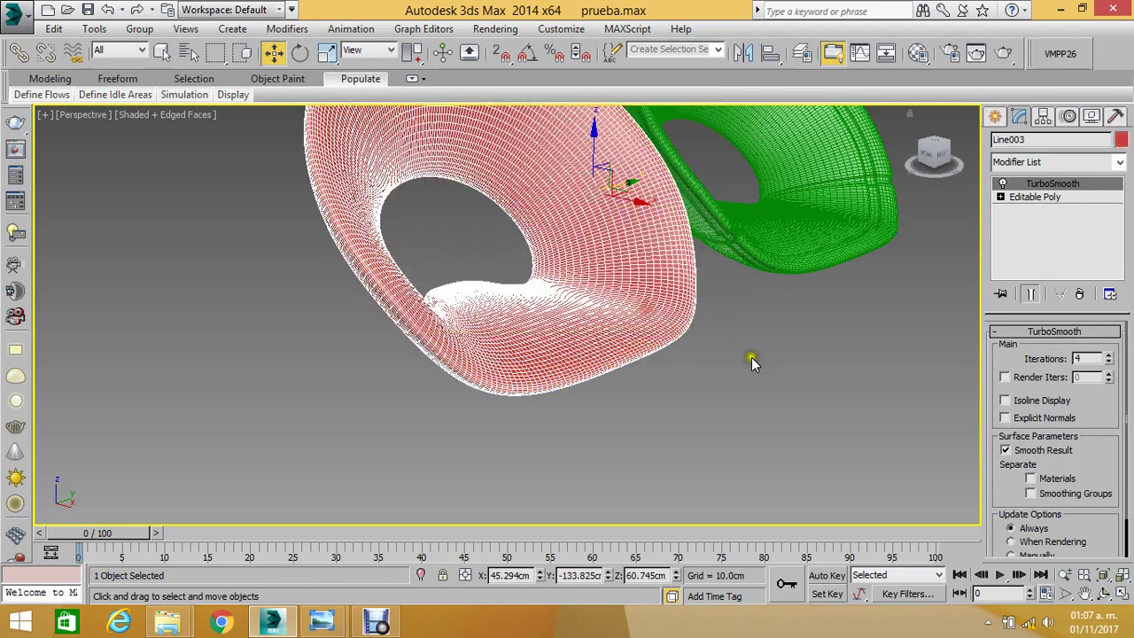
- Recolour the shell to yellow-green instead of red
{"action": "left_click", "coordinate": [744, 346]}
{"action": "middle_click_drag", "start_coordinate": [744, 345], "coordinate": [620, 284]}
{"action": "scroll", "coordinate": [594, 315], "scroll_direction": "up", "scroll_amount": 4}
{"action": "left_click", "coordinate": [554, 323]}
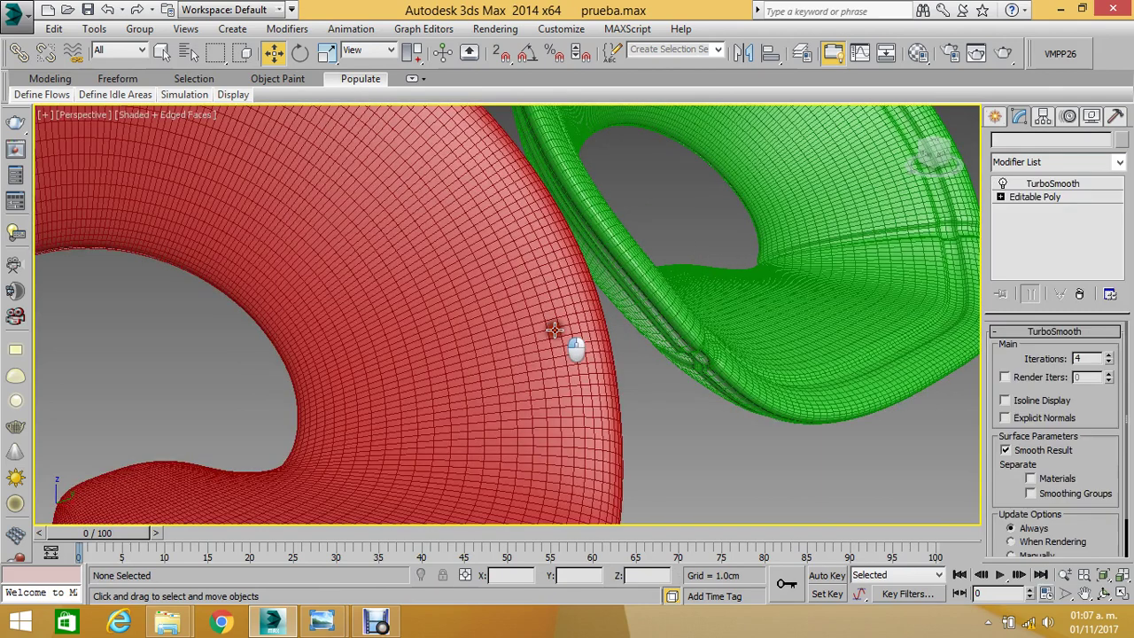
{"action": "left_click", "coordinate": [1118, 139]}
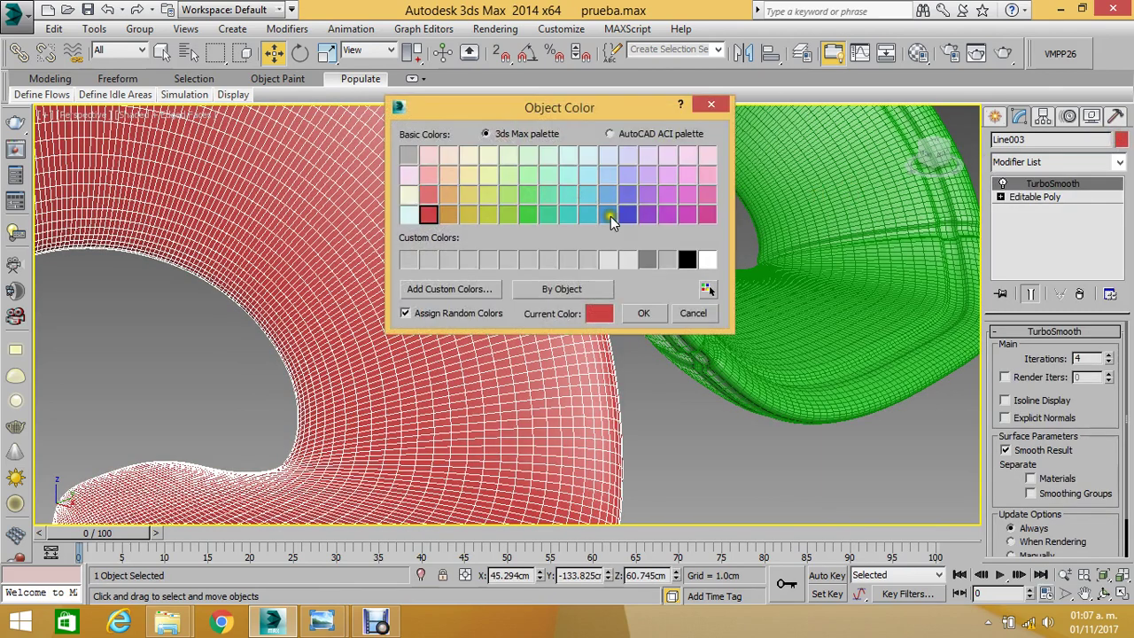
{"action": "left_click", "coordinate": [509, 215]}
{"action": "left_click", "coordinate": [489, 214]}
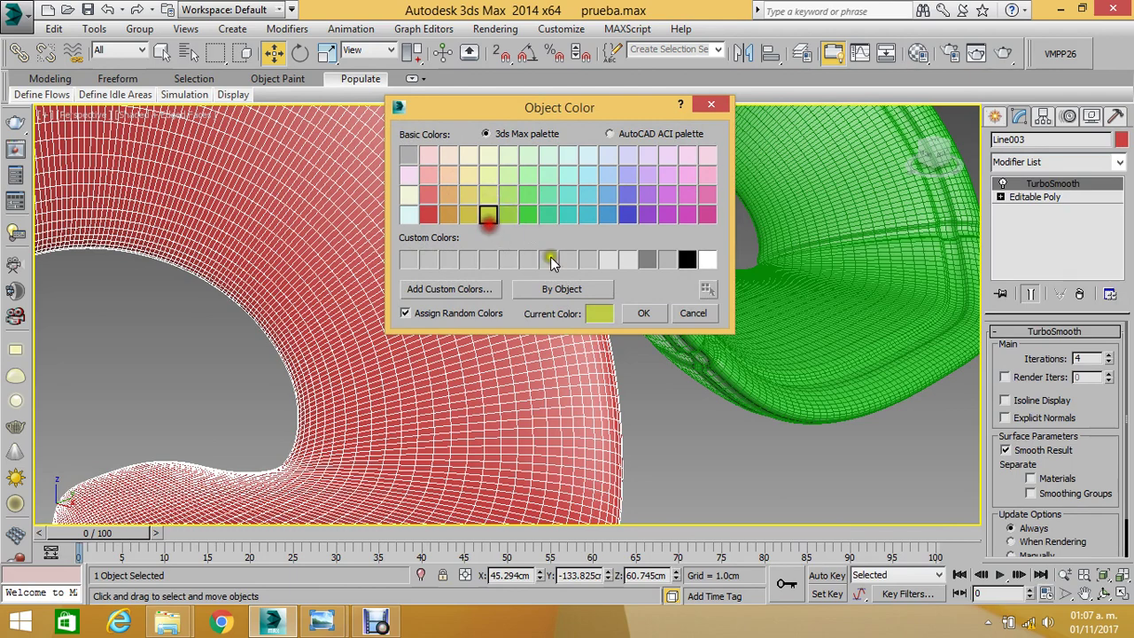
{"action": "left_click", "coordinate": [644, 312]}
{"action": "left_click", "coordinate": [664, 415]}
- Delete the yellow shell's TurboSmooth and enter Polygon sub-object mode
{"action": "key", "text": "z"}
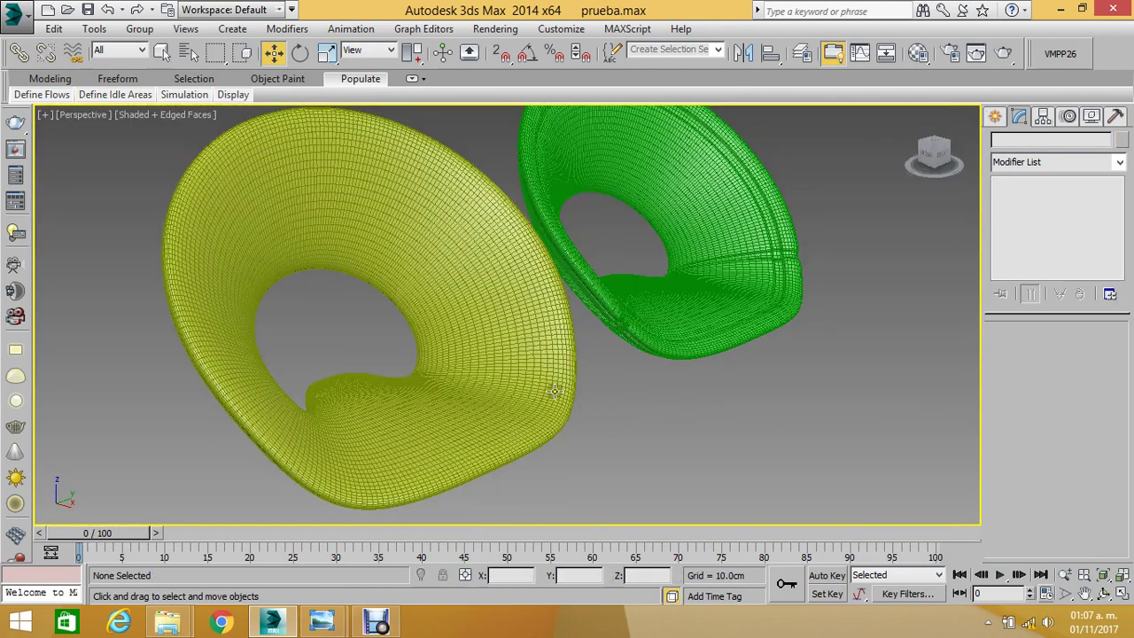
{"action": "key", "text": "shift+z"}
{"action": "left_click", "coordinate": [554, 400]}
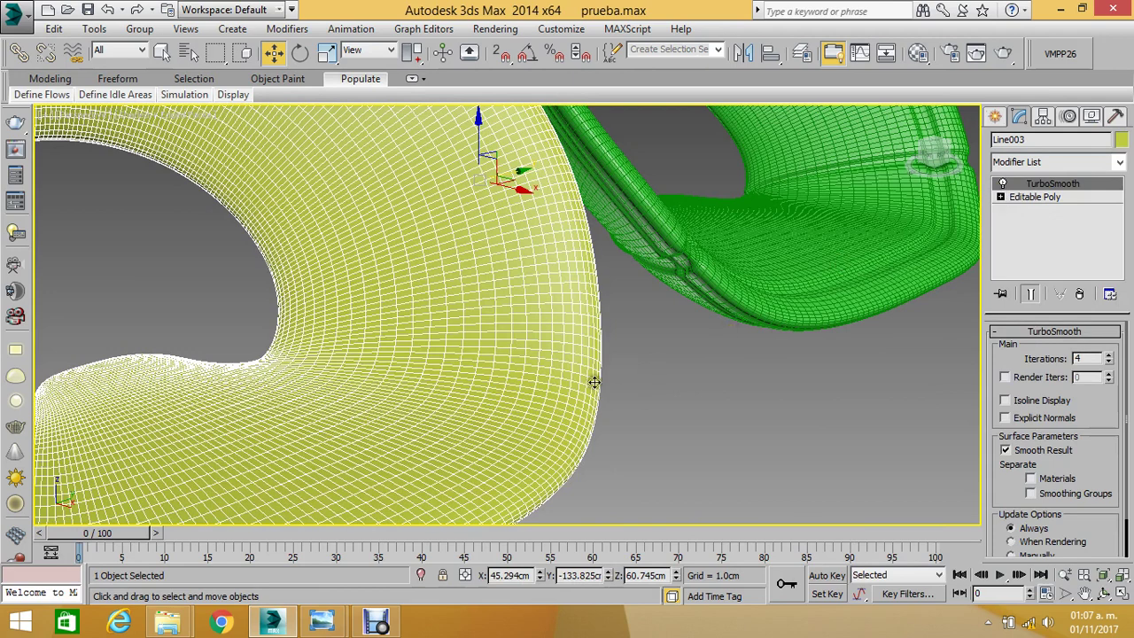
{"action": "key", "text": "Delete"}
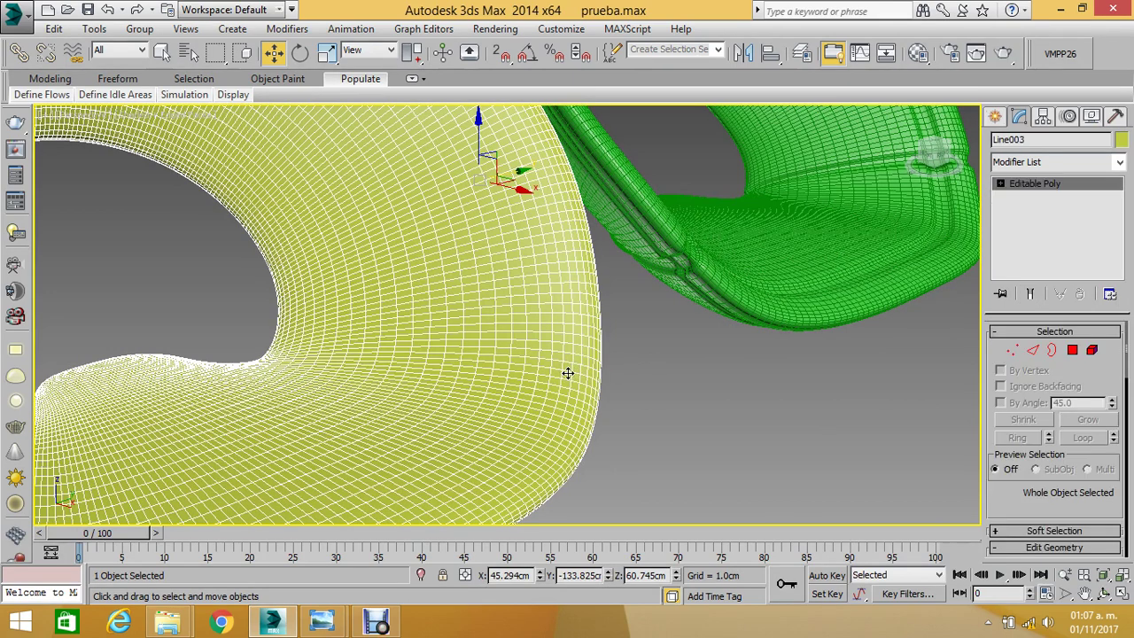
{"action": "right_click", "coordinate": [561, 365]}
{"action": "mouse_move", "coordinate": [603, 518]}
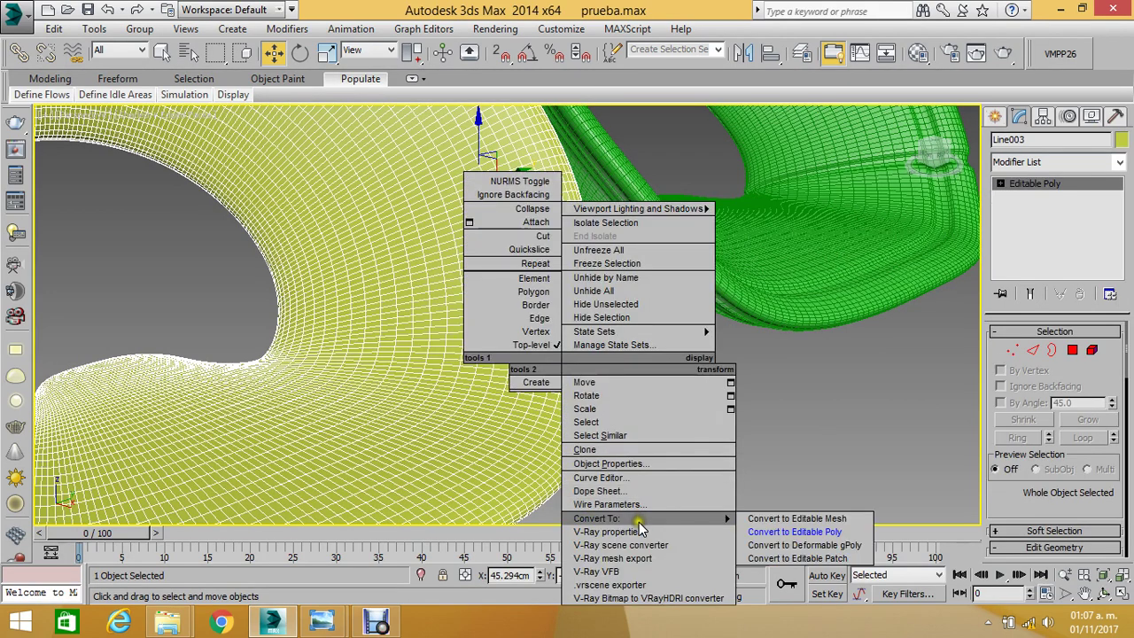
{"action": "left_click", "coordinate": [795, 532]}
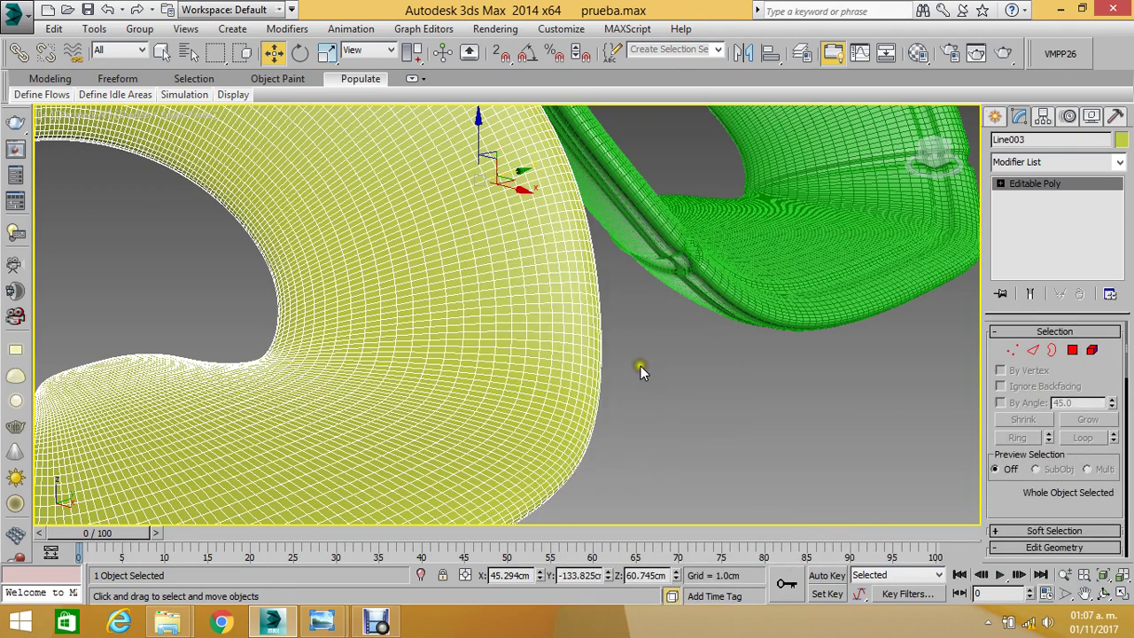
{"action": "mouse_move", "coordinate": [641, 366]}
{"action": "middle_mouse_down"}
{"action": "mouse_move", "coordinate": [671, 350]}
{"action": "mouse_move", "coordinate": [682, 321]}
{"action": "middle_mouse_up"}
{"action": "left_click", "coordinate": [1070, 350]}
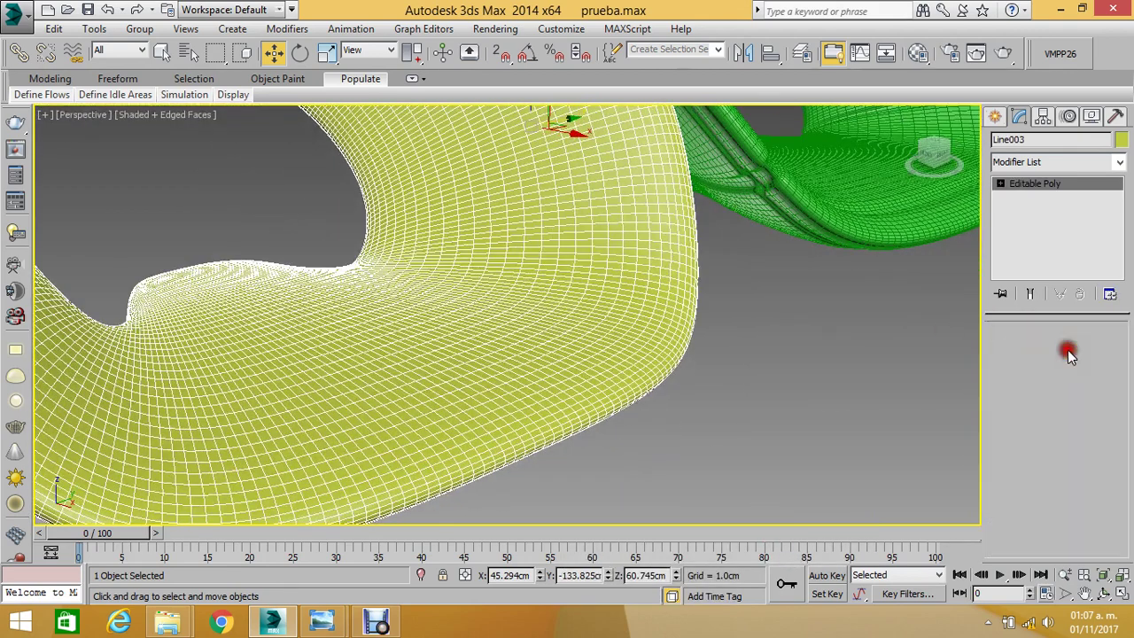
- Loop-select a 256-polygon ring on the yellow shell
{"action": "left_click", "coordinate": [642, 284]}
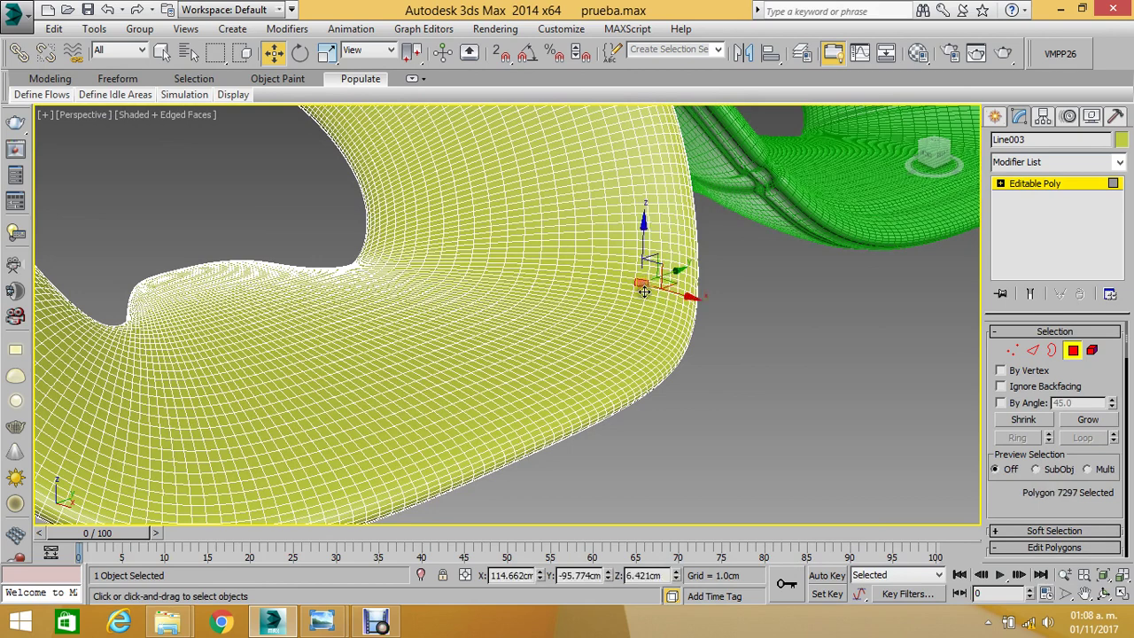
{"action": "left_click", "coordinate": [642, 291], "text": "shift"}
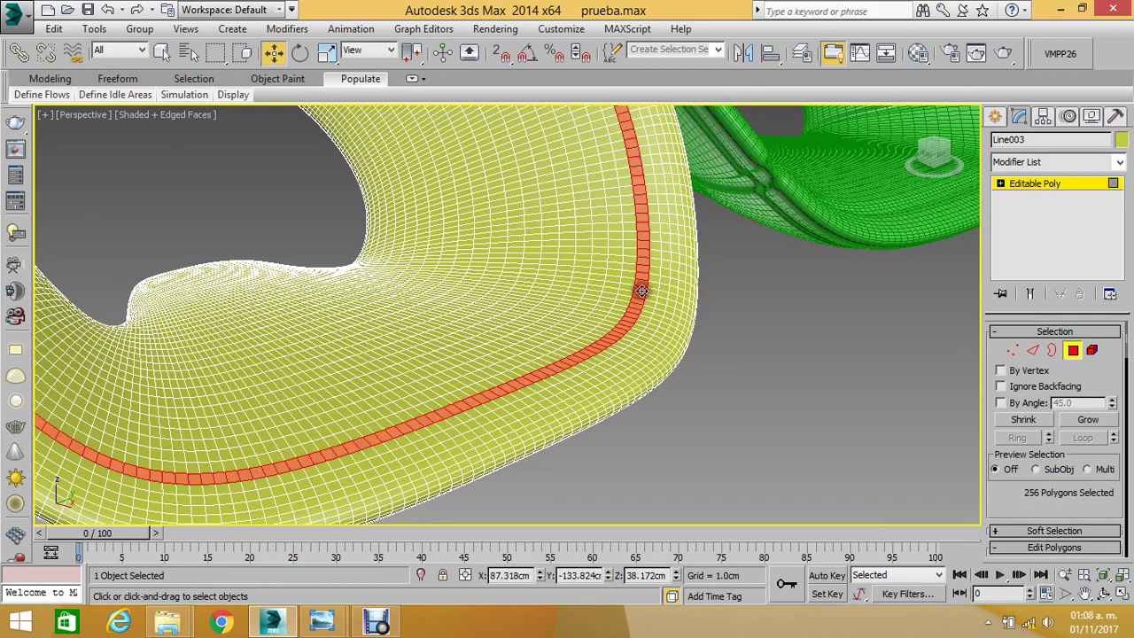
{"action": "scroll", "coordinate": [644, 290], "scroll_direction": "down", "scroll_amount": 5}
{"action": "mouse_move", "coordinate": [643, 290]}
{"action": "middle_mouse_down", "text": "alt"}
{"action": "mouse_move", "coordinate": [641, 329]}
{"action": "mouse_move", "coordinate": [625, 331]}
{"action": "middle_mouse_up", "text": "alt"}
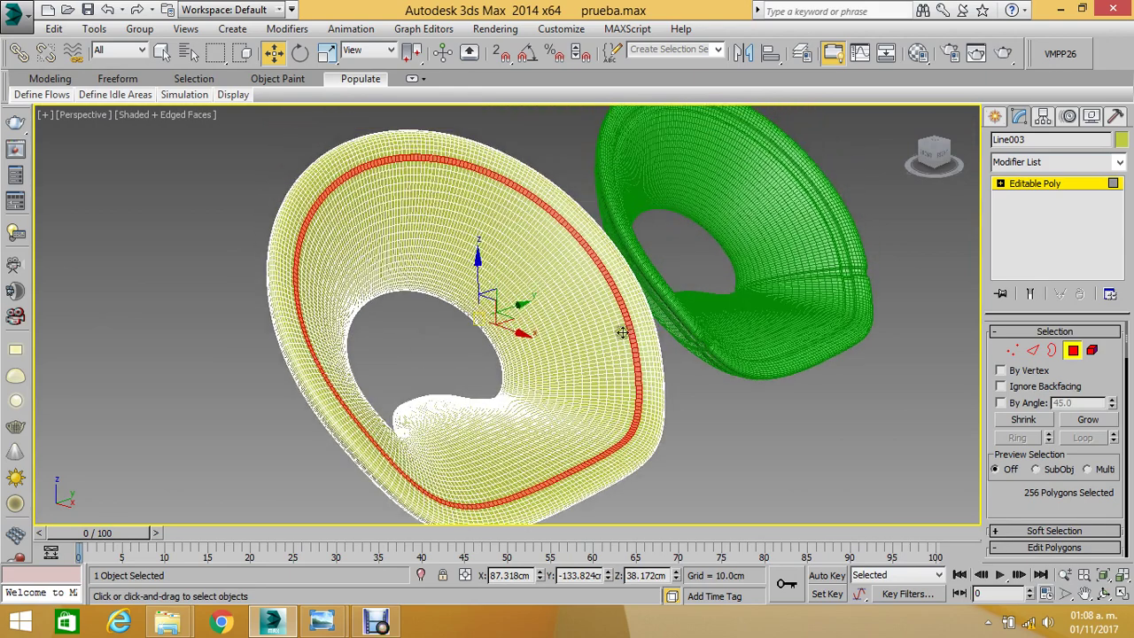
{"action": "scroll", "coordinate": [413, 157], "scroll_direction": "up", "scroll_amount": 5}
{"action": "left_click_drag", "start_coordinate": [1030, 479], "coordinate": [1015, 237]}
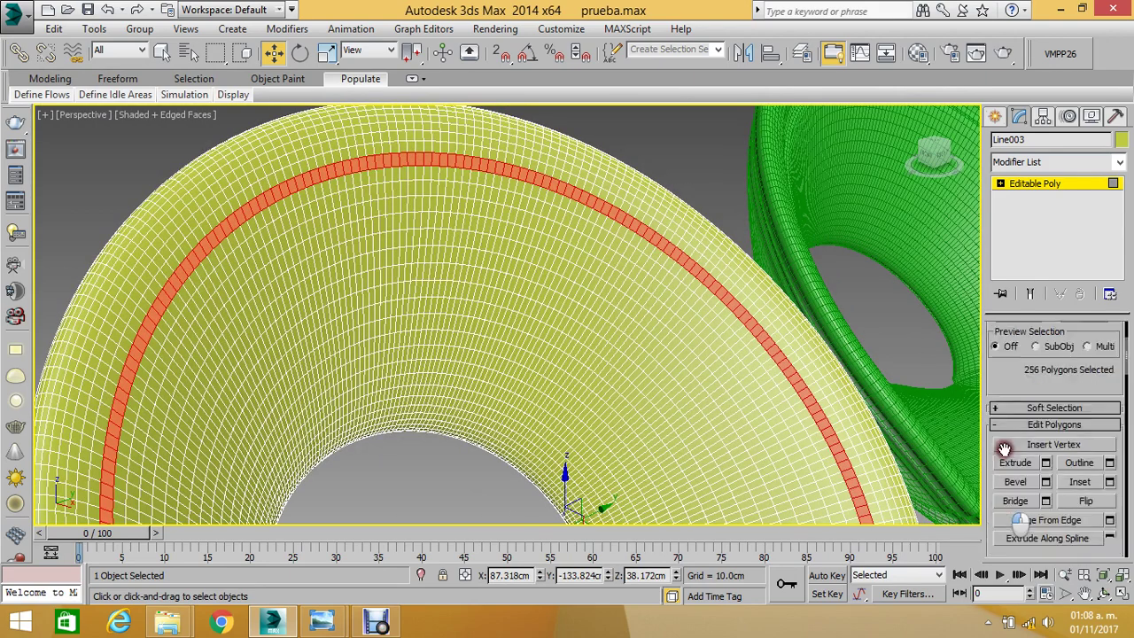
{"action": "scroll", "coordinate": [1017, 346], "scroll_direction": "up", "scroll_amount": 1}
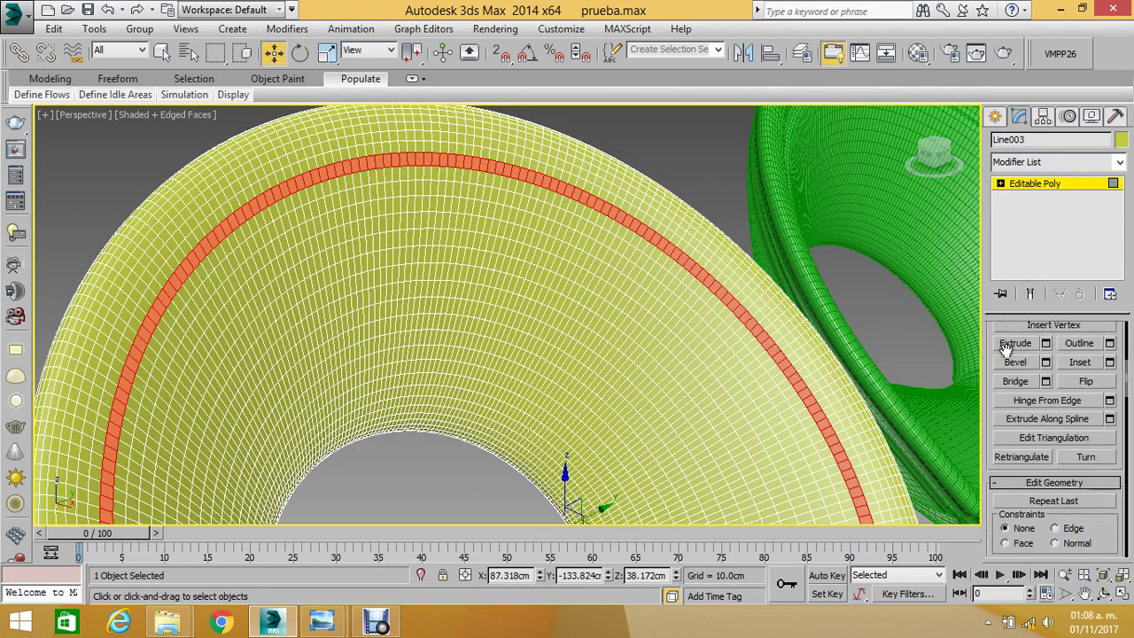
- Extrude the selected loop -1.0cm inward and clear the selection
{"action": "left_click", "coordinate": [1017, 344]}
{"action": "left_click", "coordinate": [1045, 344]}
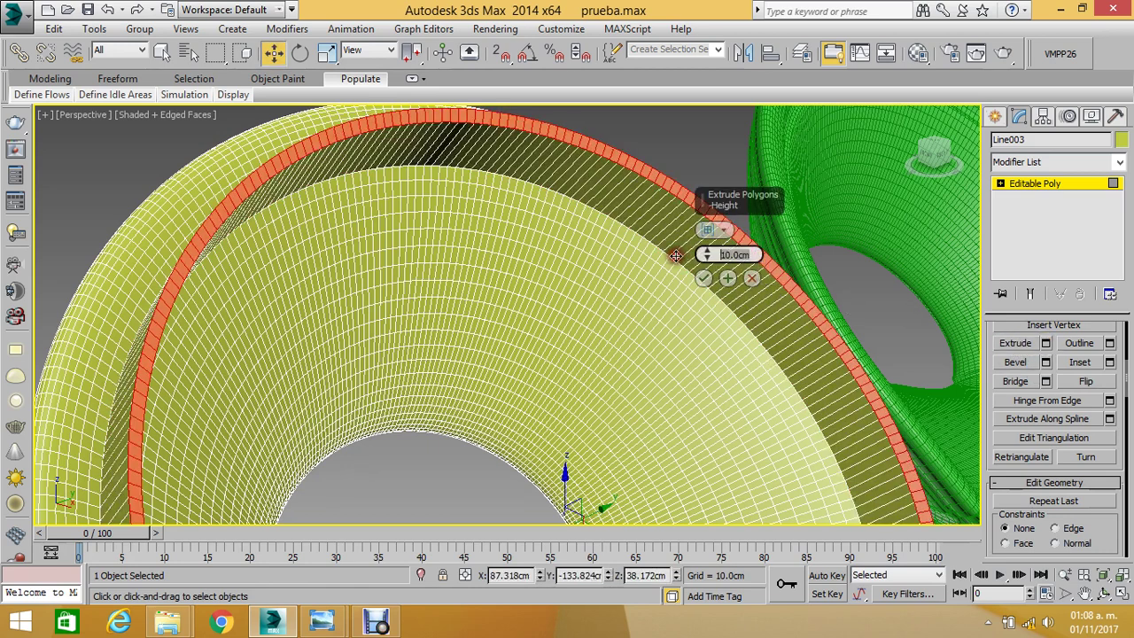
{"action": "type", "text": "-1"}
{"action": "key", "text": "Return"}
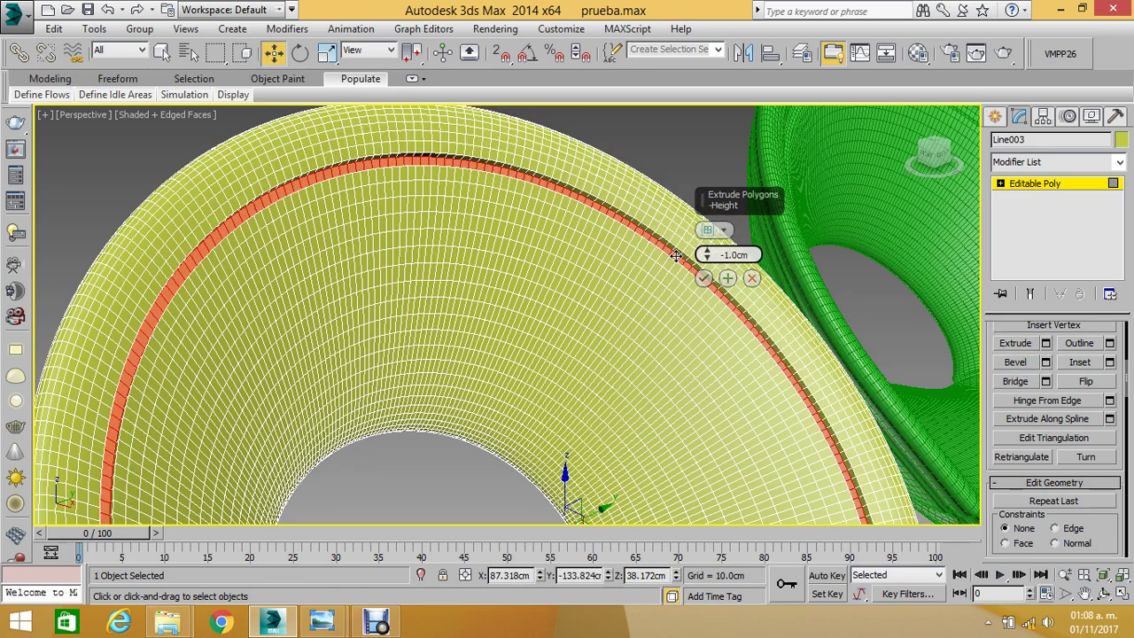
{"action": "left_click", "coordinate": [700, 282]}
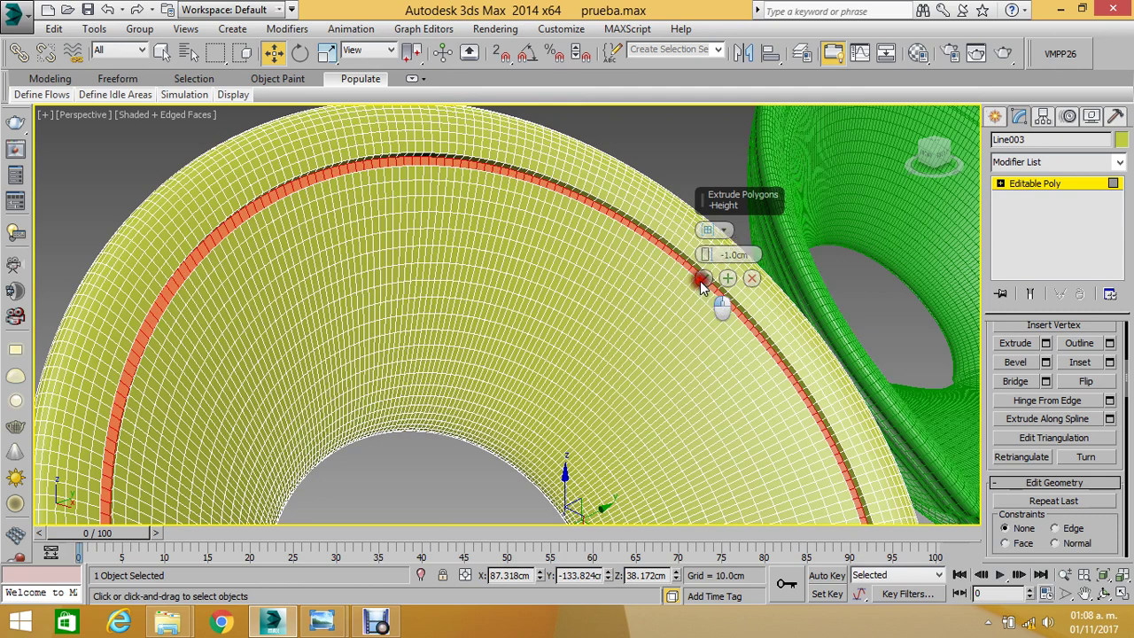
{"action": "left_click", "coordinate": [680, 169]}
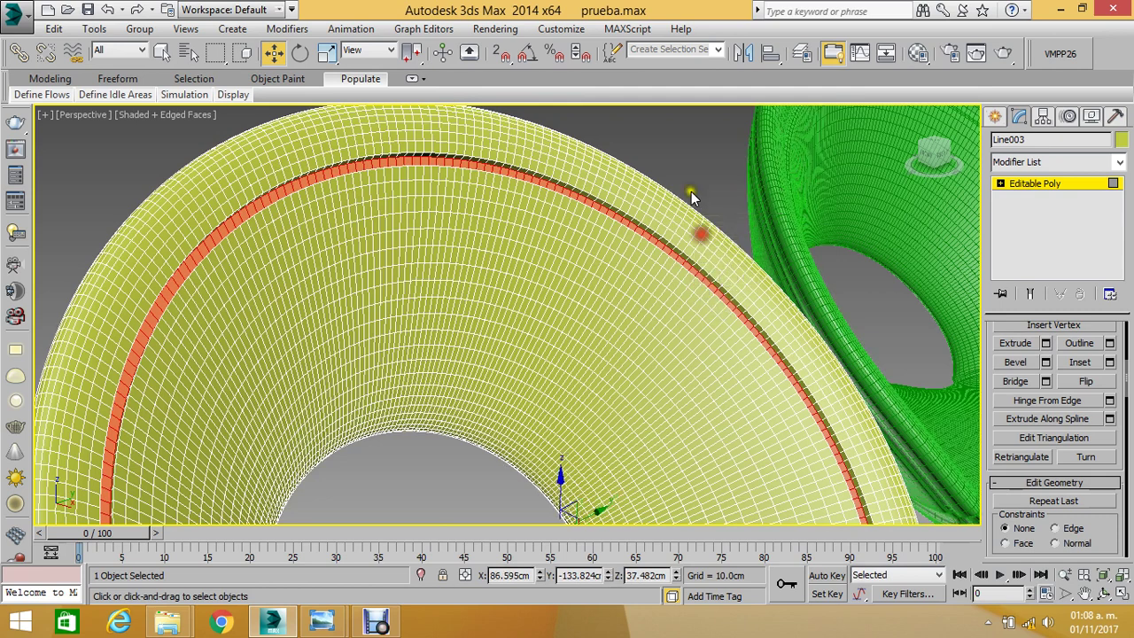
{"action": "scroll", "coordinate": [620, 161], "scroll_direction": "down", "scroll_amount": 5}
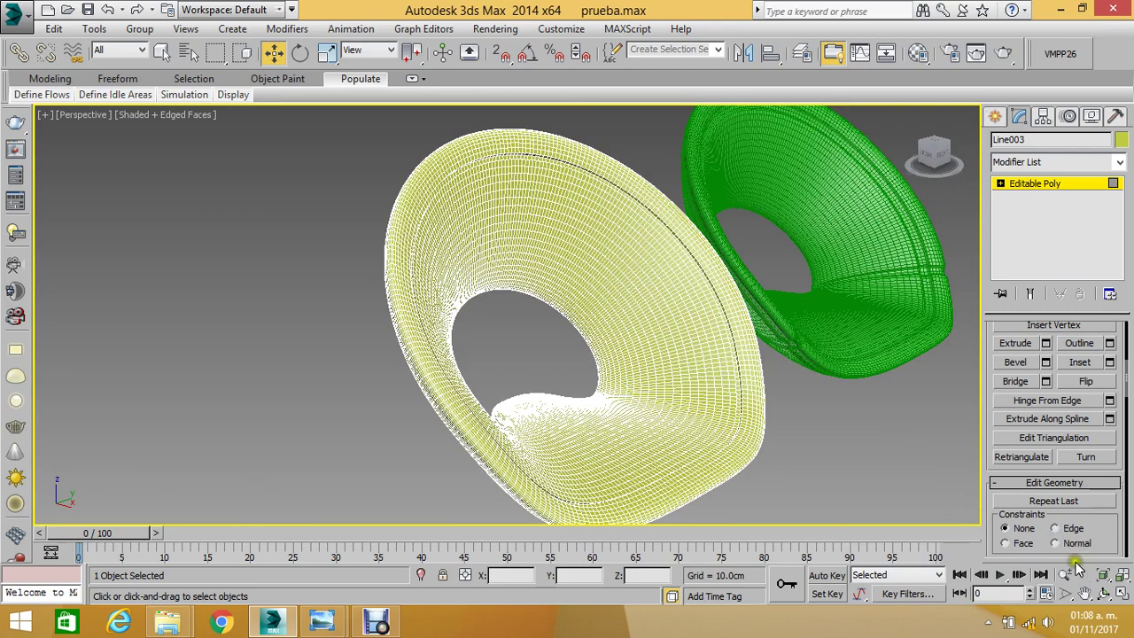
- Select a polygon loop near the yellow shell's rim
{"action": "left_click", "coordinate": [1103, 593]}
{"action": "mouse_move", "coordinate": [509, 245]}
{"action": "left_mouse_down"}
{"action": "mouse_move", "coordinate": [587, 240]}
{"action": "mouse_move", "coordinate": [656, 208]}
{"action": "mouse_move", "coordinate": [638, 203]}
{"action": "left_mouse_up"}
{"action": "scroll", "coordinate": [629, 185], "scroll_direction": "up", "scroll_amount": 5}
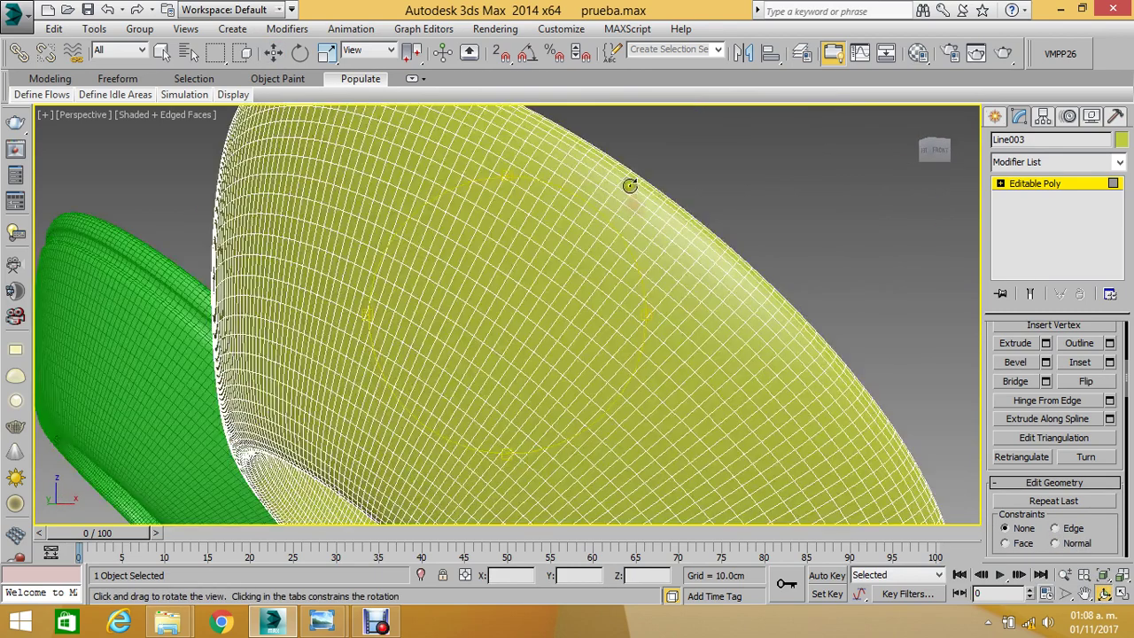
{"action": "left_click", "coordinate": [273, 55]}
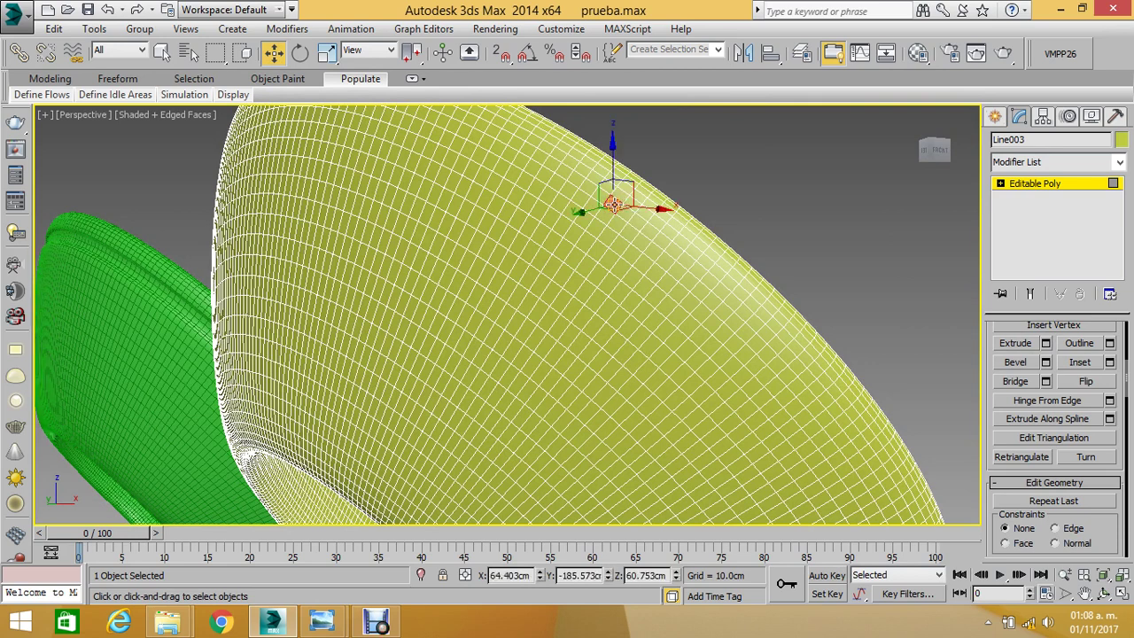
{"action": "left_click", "coordinate": [597, 197], "text": "shift"}
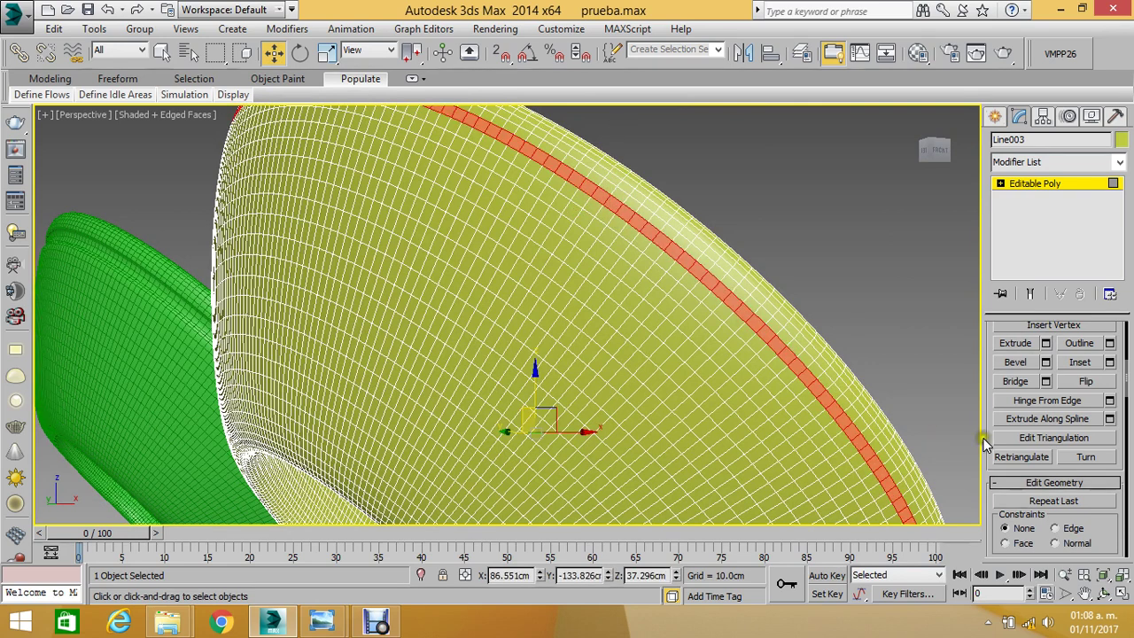
- Extrude the rim loop -1.0cm inward and leave polygon editing
{"action": "left_click", "coordinate": [1046, 343]}
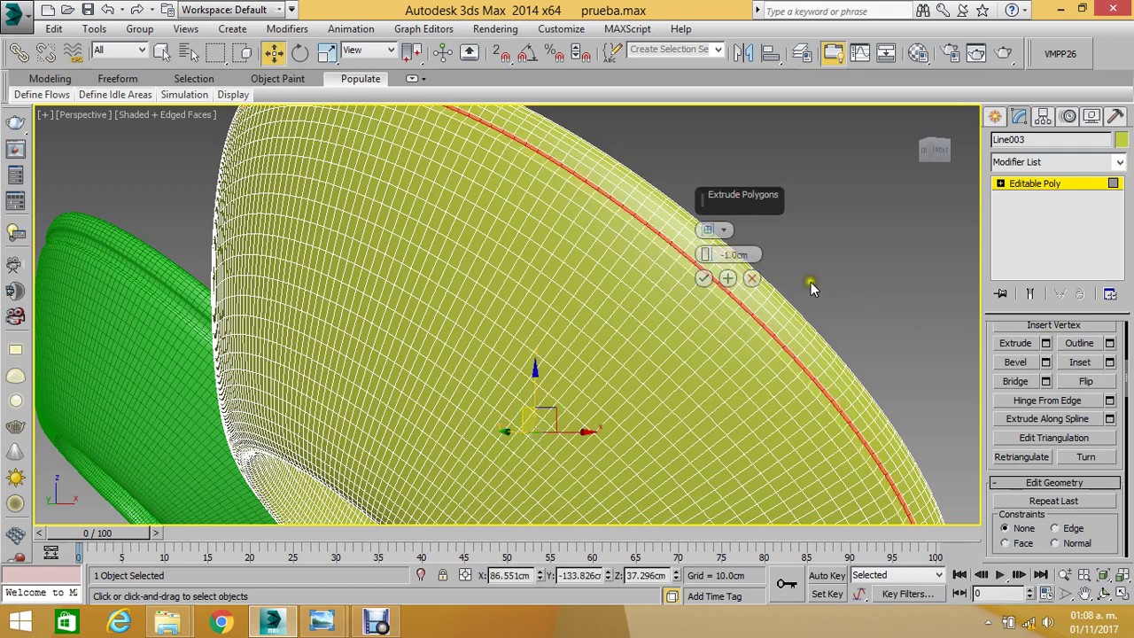
{"action": "left_click", "coordinate": [1105, 593]}
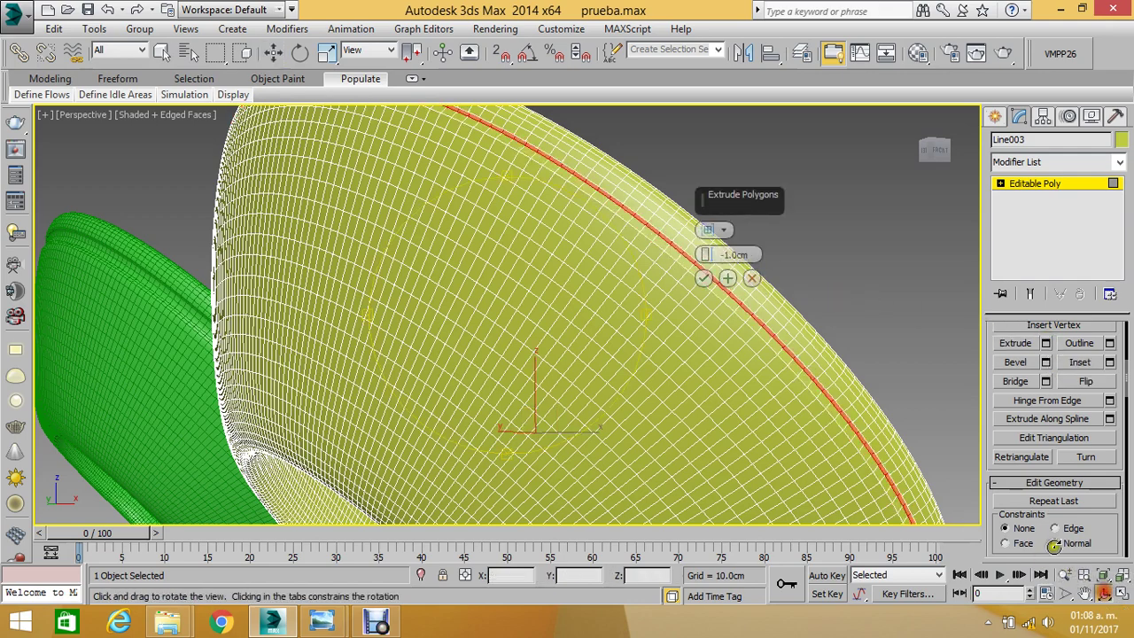
{"action": "mouse_move", "coordinate": [620, 291]}
{"action": "left_mouse_down"}
{"action": "mouse_move", "coordinate": [568, 292]}
{"action": "mouse_move", "coordinate": [580, 268]}
{"action": "left_mouse_up"}
{"action": "left_click", "coordinate": [704, 278]}
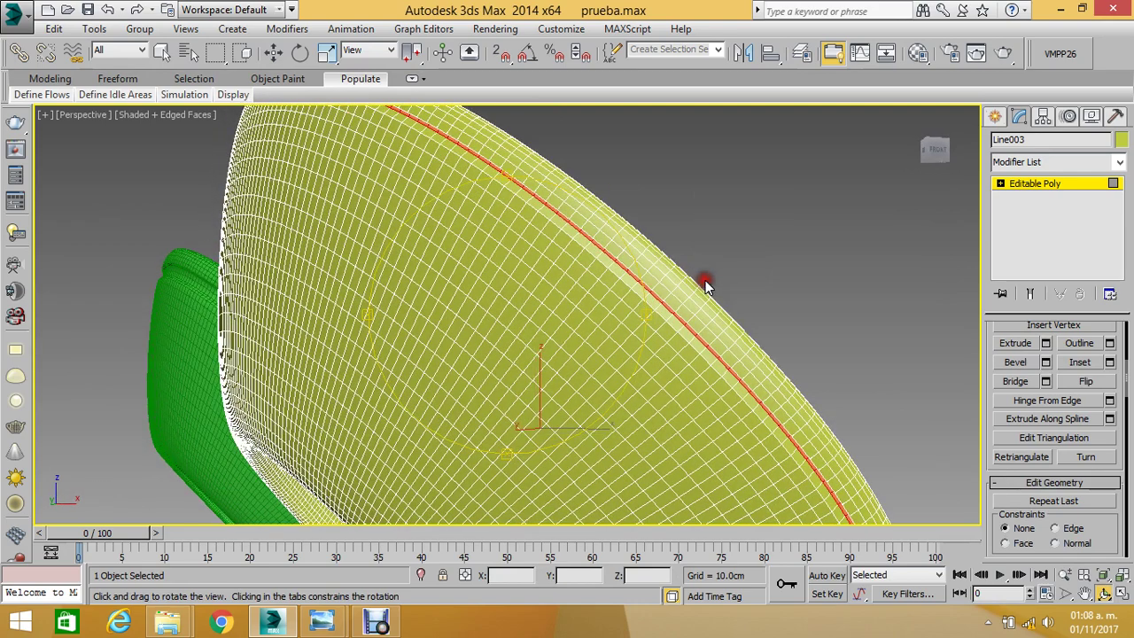
{"action": "left_click", "coordinate": [1026, 183]}
- In Top view, select the yellow shell in Polygon sub-object mode
{"action": "scroll", "coordinate": [864, 226], "scroll_direction": "down", "scroll_amount": 5}
{"action": "left_click", "coordinate": [748, 230]}
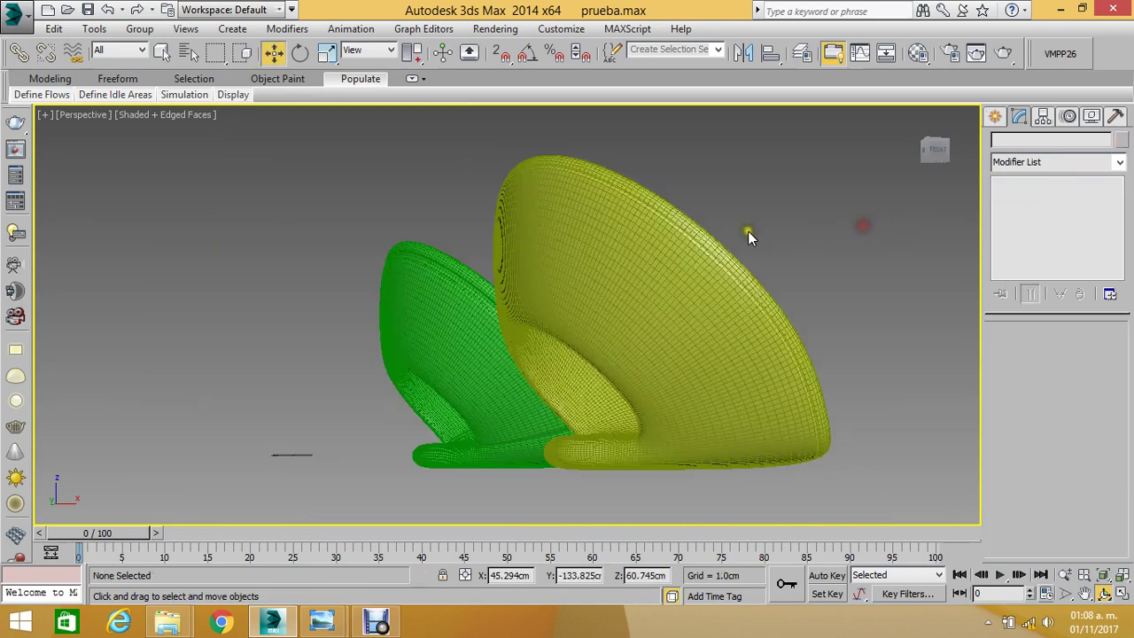
{"action": "key", "text": "t"}
{"action": "scroll", "coordinate": [669, 266], "scroll_direction": "down", "scroll_amount": 5}
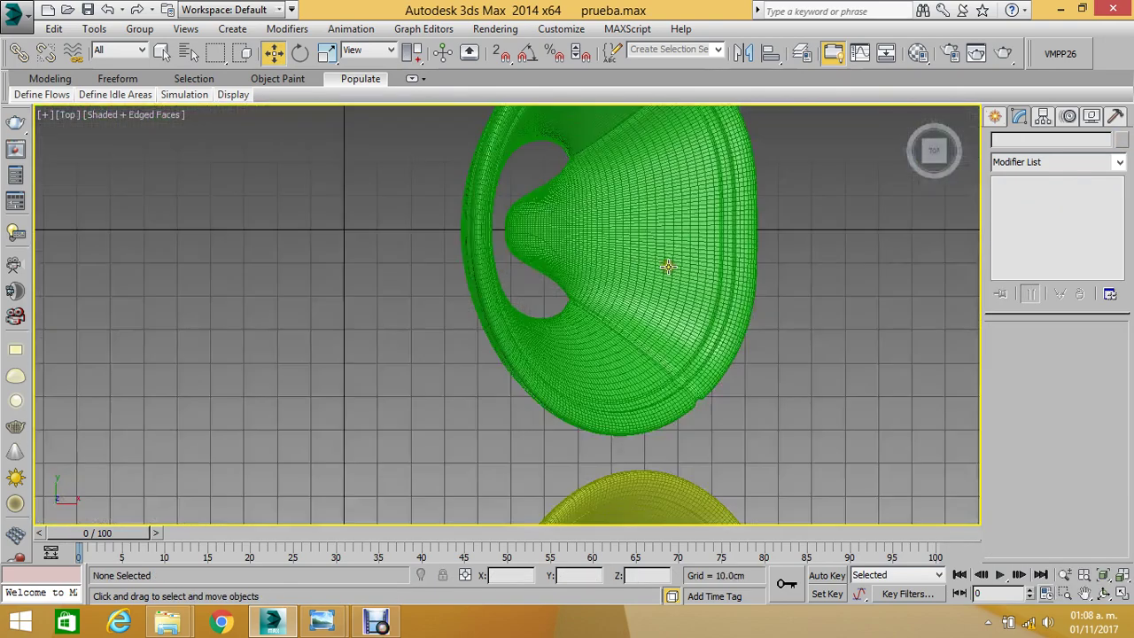
{"action": "scroll", "coordinate": [668, 264], "scroll_direction": "down", "scroll_amount": 2}
{"action": "scroll", "coordinate": [662, 457], "scroll_direction": "up", "scroll_amount": 4}
{"action": "scroll", "coordinate": [662, 457], "scroll_direction": "up", "scroll_amount": 1}
{"action": "scroll", "coordinate": [620, 418], "scroll_direction": "up", "scroll_amount": 3}
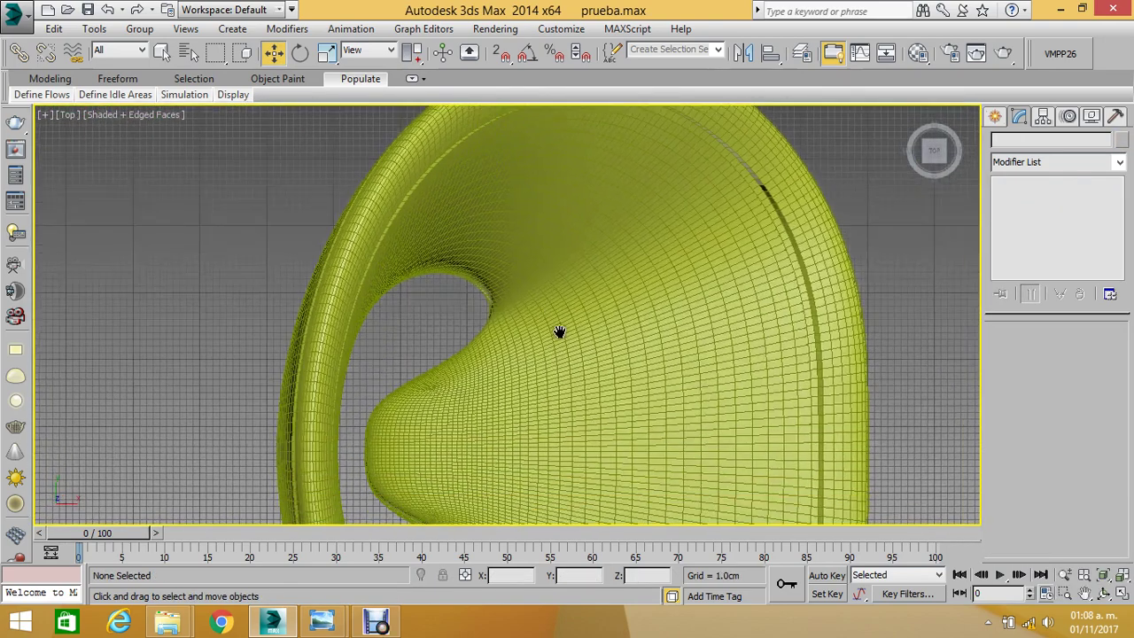
{"action": "scroll", "coordinate": [561, 329], "scroll_direction": "up", "scroll_amount": 3}
{"action": "scroll", "coordinate": [479, 281], "scroll_direction": "up", "scroll_amount": 1}
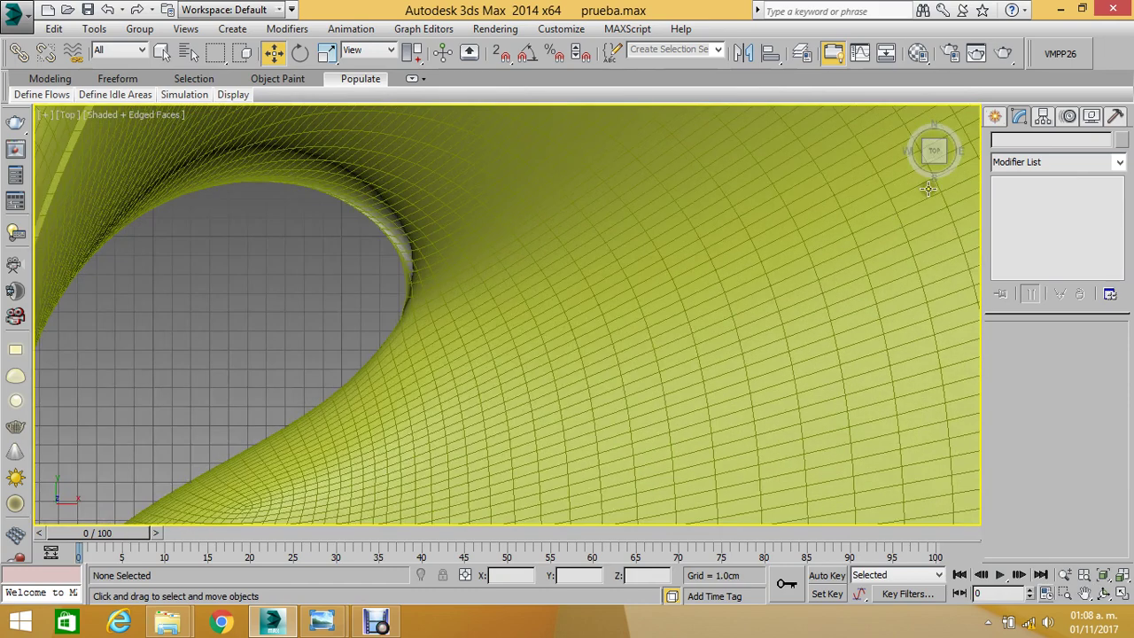
{"action": "left_click", "coordinate": [448, 300]}
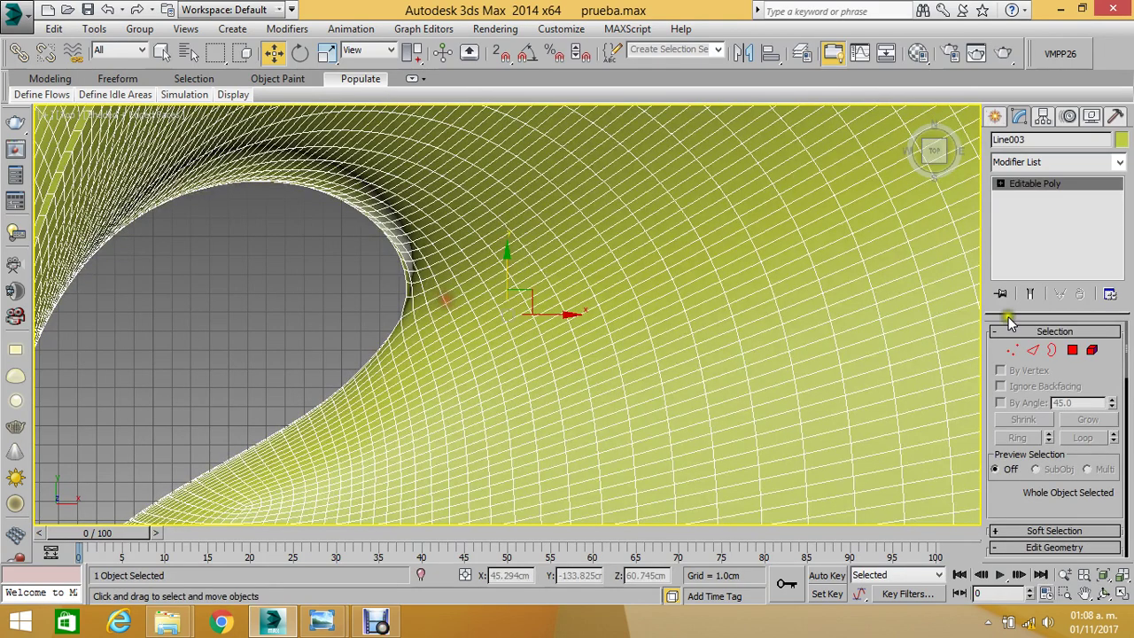
{"action": "left_click", "coordinate": [1074, 350]}
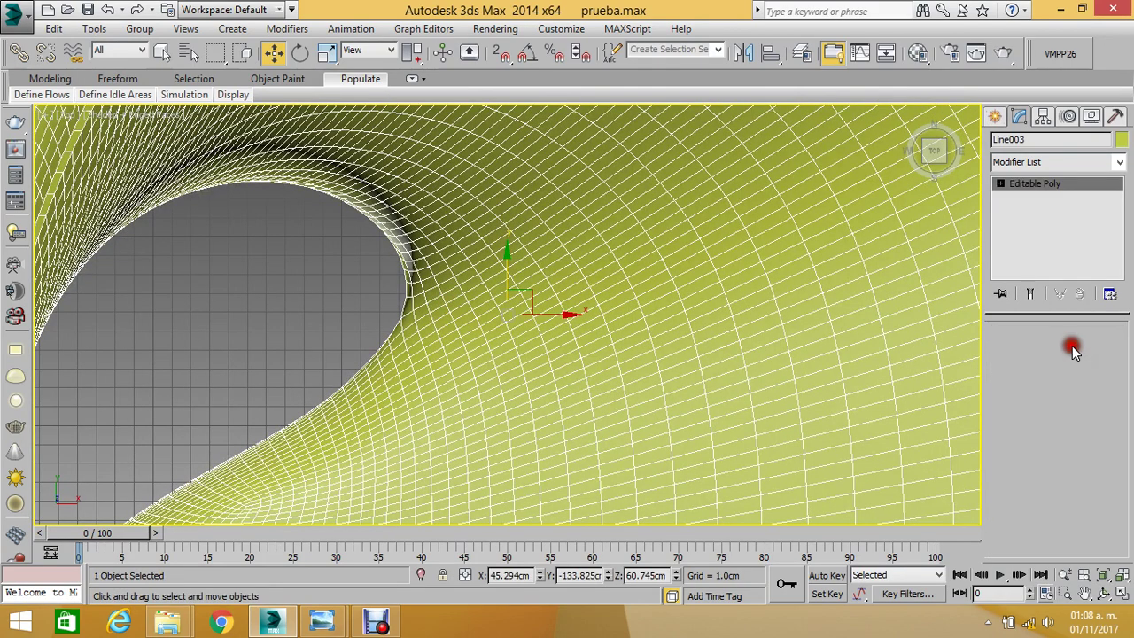
- Select polygon strips starting from the hole's upper and lower edges
{"action": "left_click", "coordinate": [408, 304]}
{"action": "scroll", "coordinate": [413, 303], "scroll_direction": "up", "scroll_amount": 1}
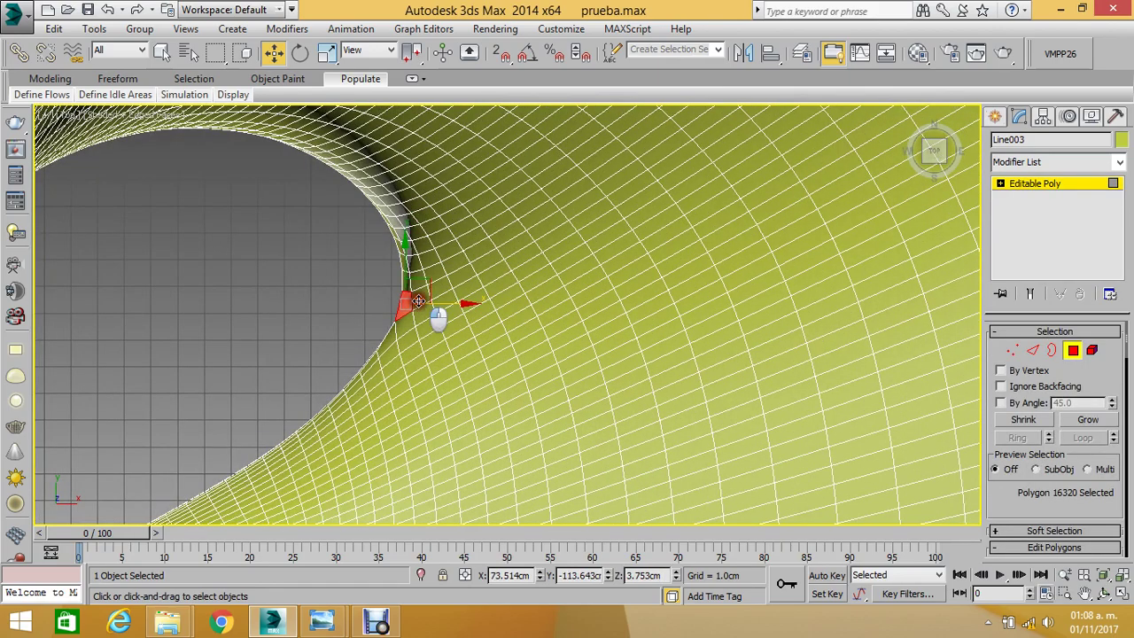
{"action": "left_click", "coordinate": [422, 300], "text": "shift"}
{"action": "scroll", "coordinate": [425, 288], "scroll_direction": "down", "scroll_amount": 2}
{"action": "scroll", "coordinate": [425, 288], "scroll_direction": "down", "scroll_amount": 2}
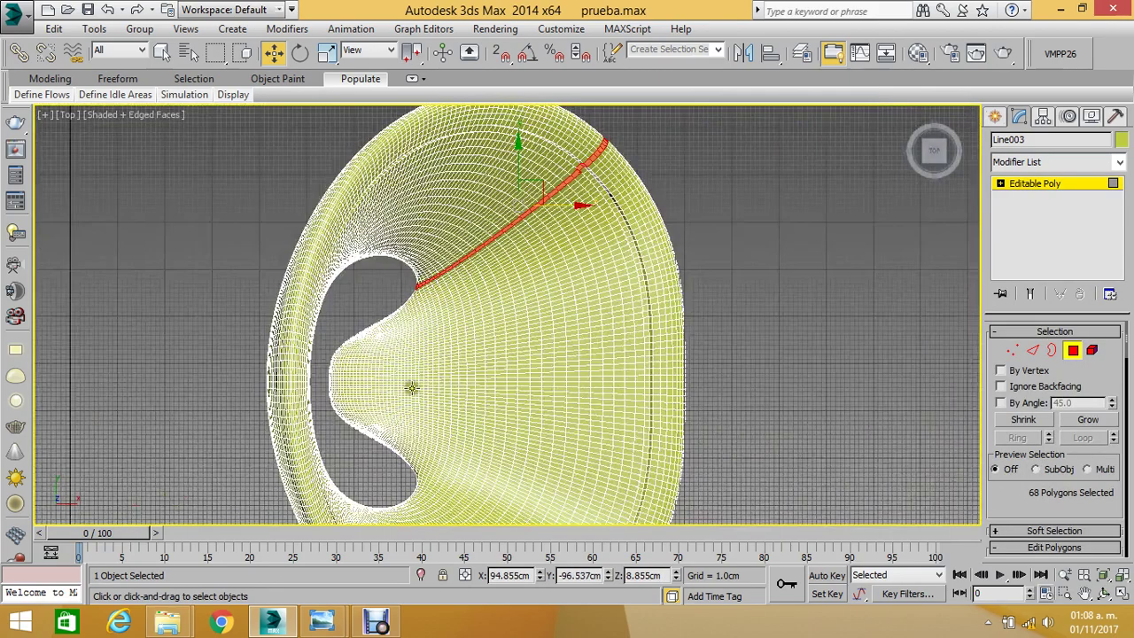
{"action": "scroll", "coordinate": [416, 486], "scroll_direction": "up", "scroll_amount": 4}
{"action": "scroll", "coordinate": [417, 486], "scroll_direction": "up", "scroll_amount": 2}
{"action": "scroll", "coordinate": [416, 486], "scroll_direction": "up", "scroll_amount": 1}
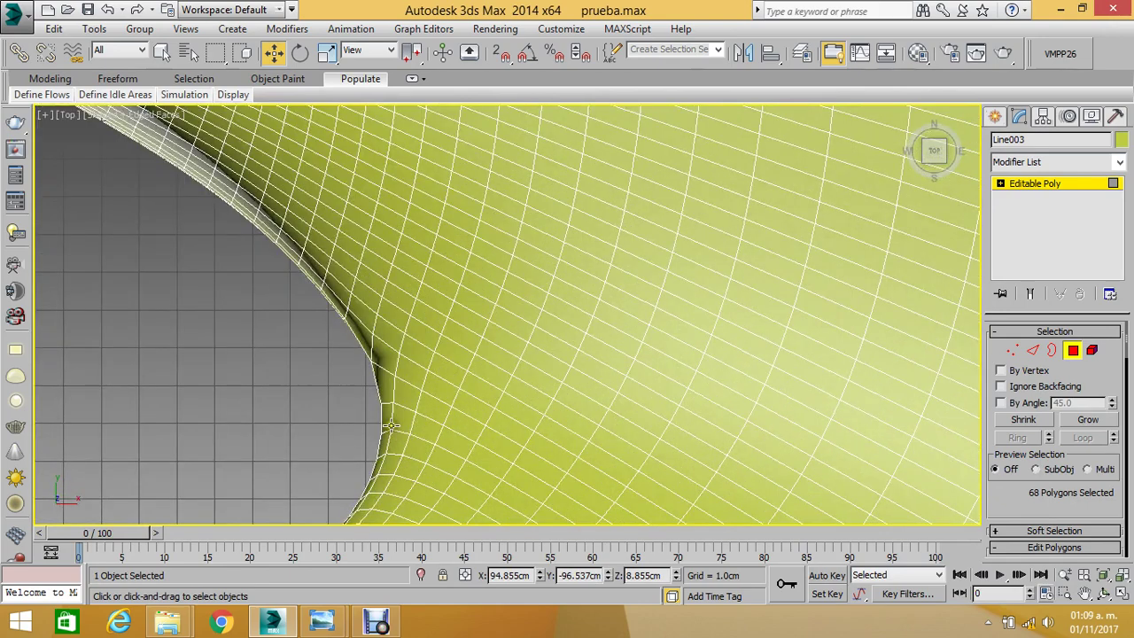
{"action": "left_click", "coordinate": [387, 420], "text": "ctrl"}
{"action": "left_click", "coordinate": [398, 418], "text": "shift"}
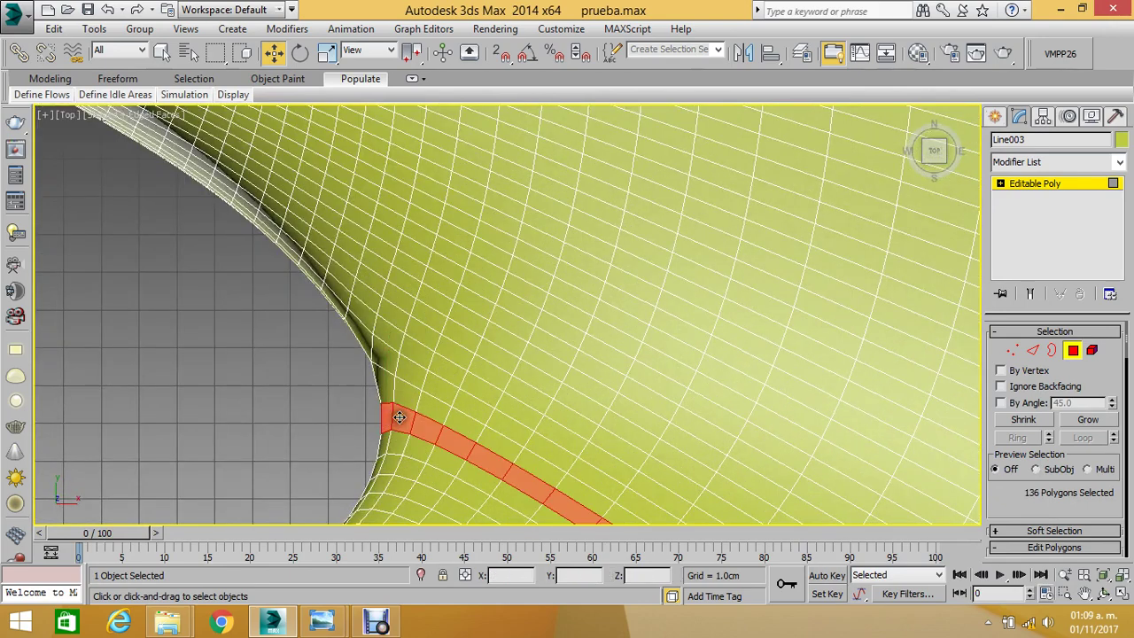
{"action": "scroll", "coordinate": [403, 412], "scroll_direction": "down", "scroll_amount": 1}
{"action": "scroll", "coordinate": [404, 409], "scroll_direction": "down", "scroll_amount": 1}
{"action": "scroll", "coordinate": [406, 406], "scroll_direction": "down", "scroll_amount": 2}
{"action": "scroll", "coordinate": [405, 403], "scroll_direction": "down", "scroll_amount": 1}
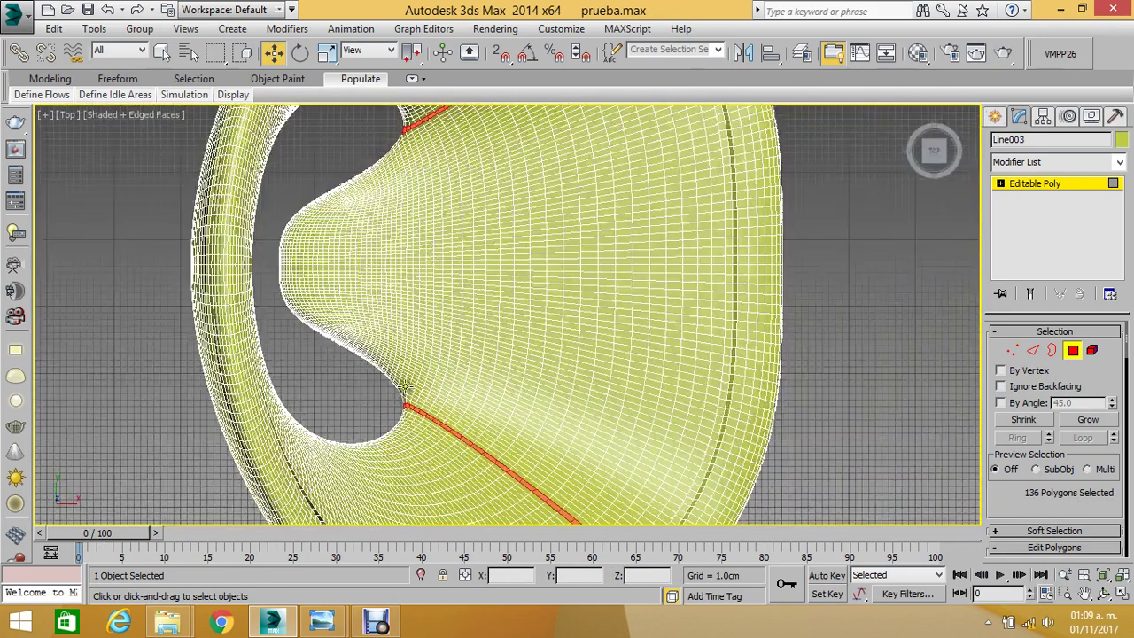
{"action": "scroll", "coordinate": [391, 301], "scroll_direction": "up", "scroll_amount": 2}
{"action": "scroll", "coordinate": [405, 182], "scroll_direction": "up", "scroll_amount": 2}
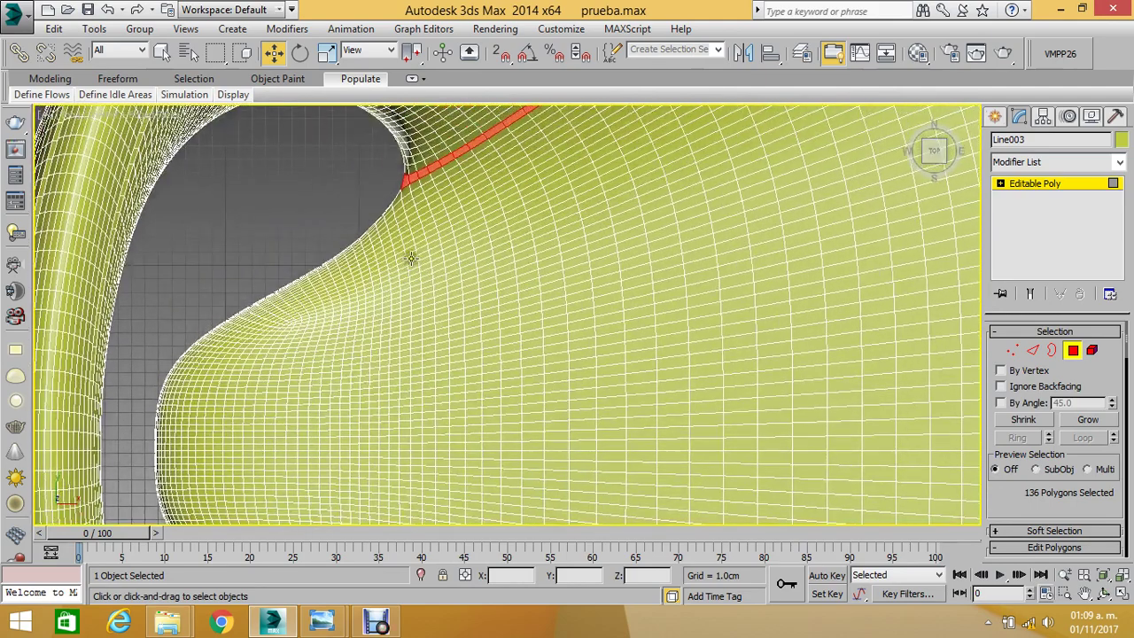
{"action": "scroll", "coordinate": [394, 170], "scroll_direction": "up", "scroll_amount": 1}
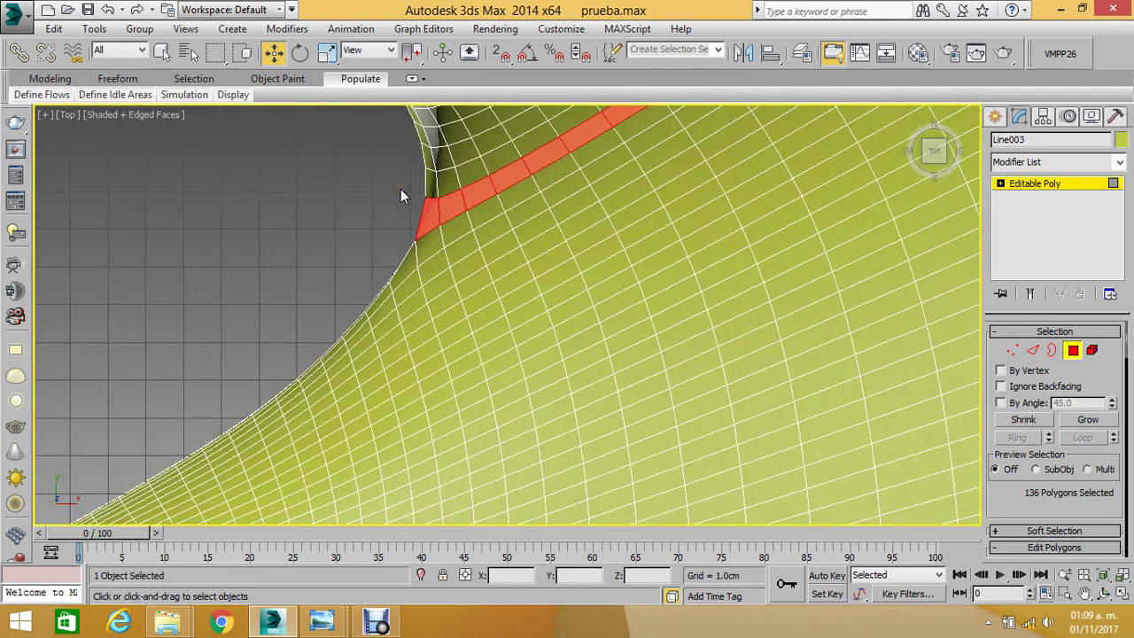
{"action": "scroll", "coordinate": [400, 191], "scroll_direction": "down", "scroll_amount": 1}
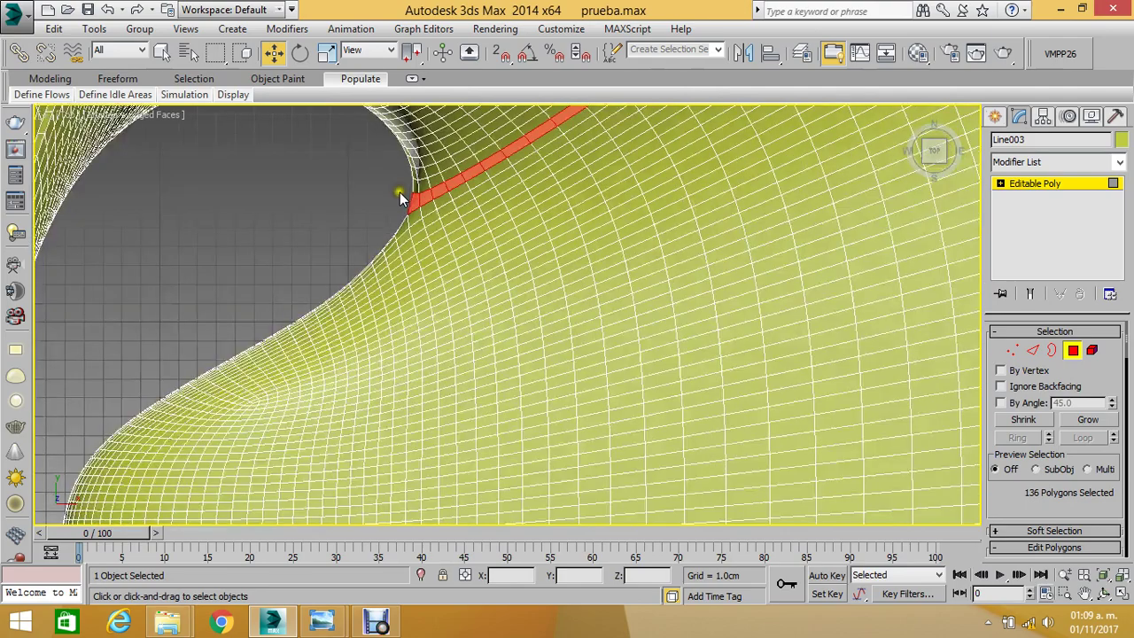
{"action": "scroll", "coordinate": [399, 193], "scroll_direction": "down", "scroll_amount": 1}
{"action": "scroll", "coordinate": [364, 334], "scroll_direction": "up", "scroll_amount": 1}
{"action": "scroll", "coordinate": [364, 334], "scroll_direction": "up", "scroll_amount": 2}
{"action": "scroll", "coordinate": [410, 350], "scroll_direction": "up", "scroll_amount": 1}
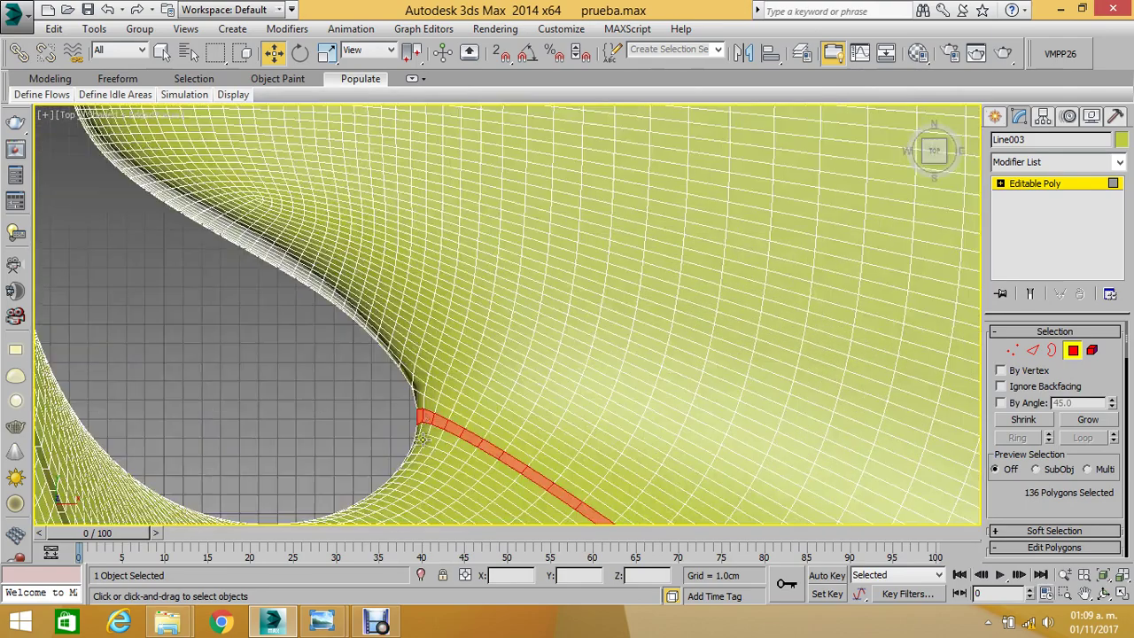
{"action": "scroll", "coordinate": [429, 434], "scroll_direction": "up", "scroll_amount": 1}
- Reselect the full 136-polygon loop running from the hole edge
{"action": "left_click", "coordinate": [437, 432]}
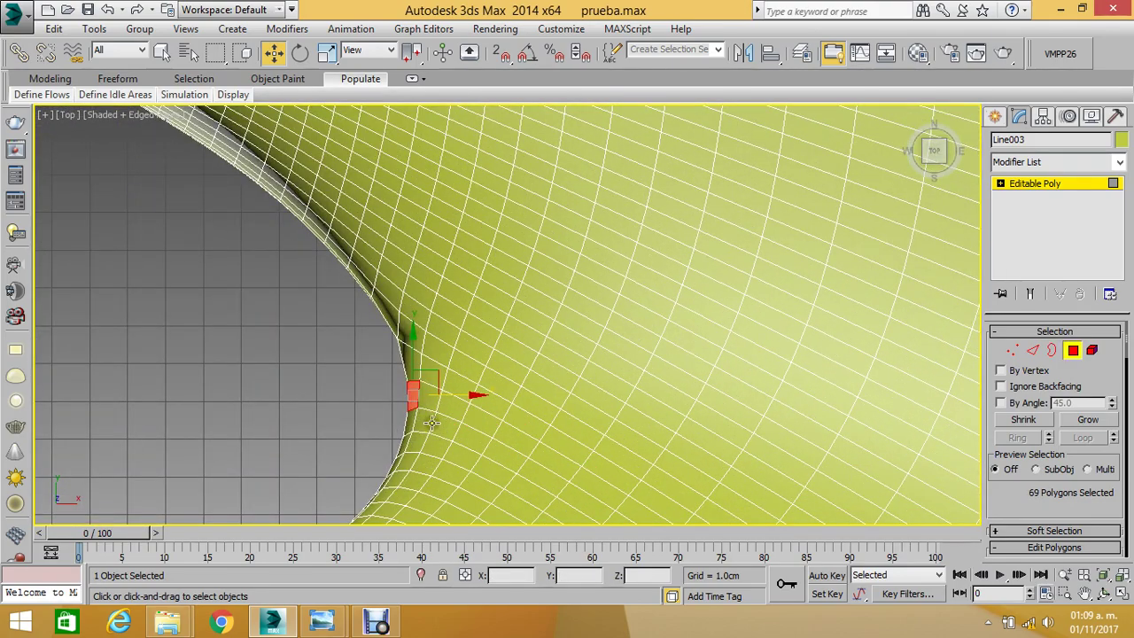
{"action": "left_click", "coordinate": [407, 373]}
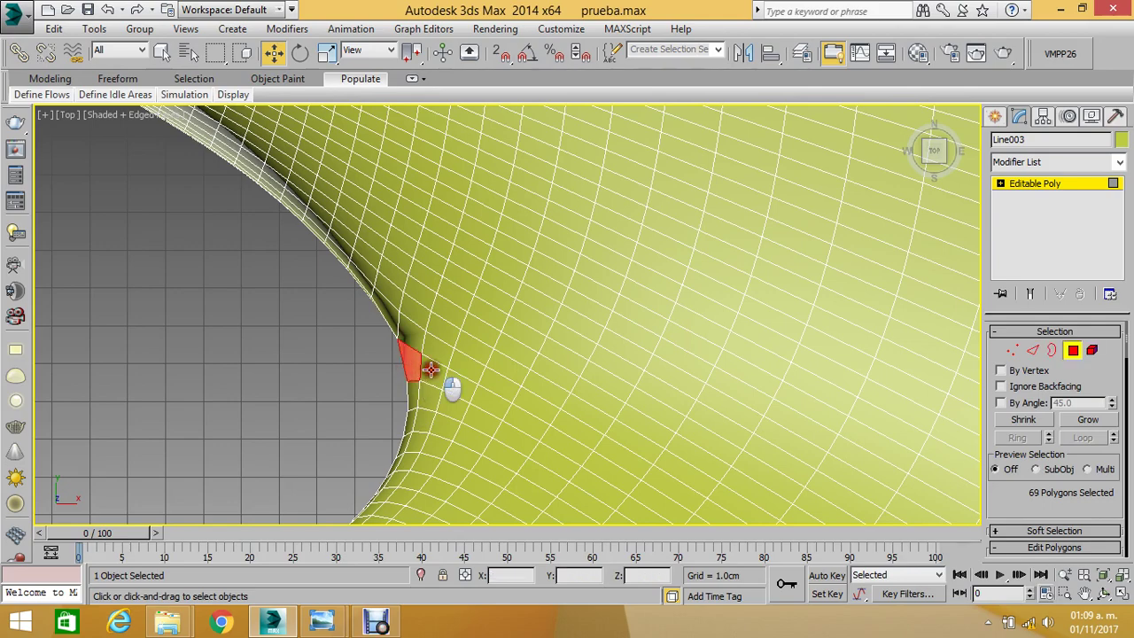
{"action": "left_click", "coordinate": [449, 383], "text": "shift"}
{"action": "scroll", "coordinate": [429, 370], "scroll_direction": "down", "scroll_amount": 1}
{"action": "scroll", "coordinate": [430, 371], "scroll_direction": "down", "scroll_amount": 2}
{"action": "scroll", "coordinate": [426, 370], "scroll_direction": "down", "scroll_amount": 2}
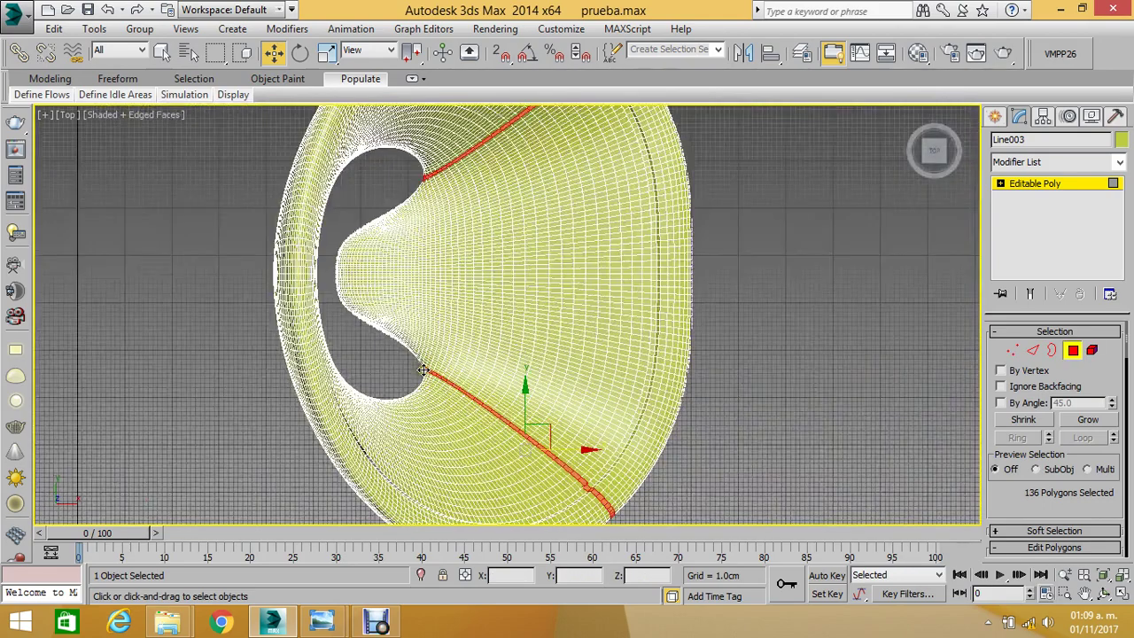
{"action": "scroll", "coordinate": [424, 370], "scroll_direction": "down", "scroll_amount": 1}
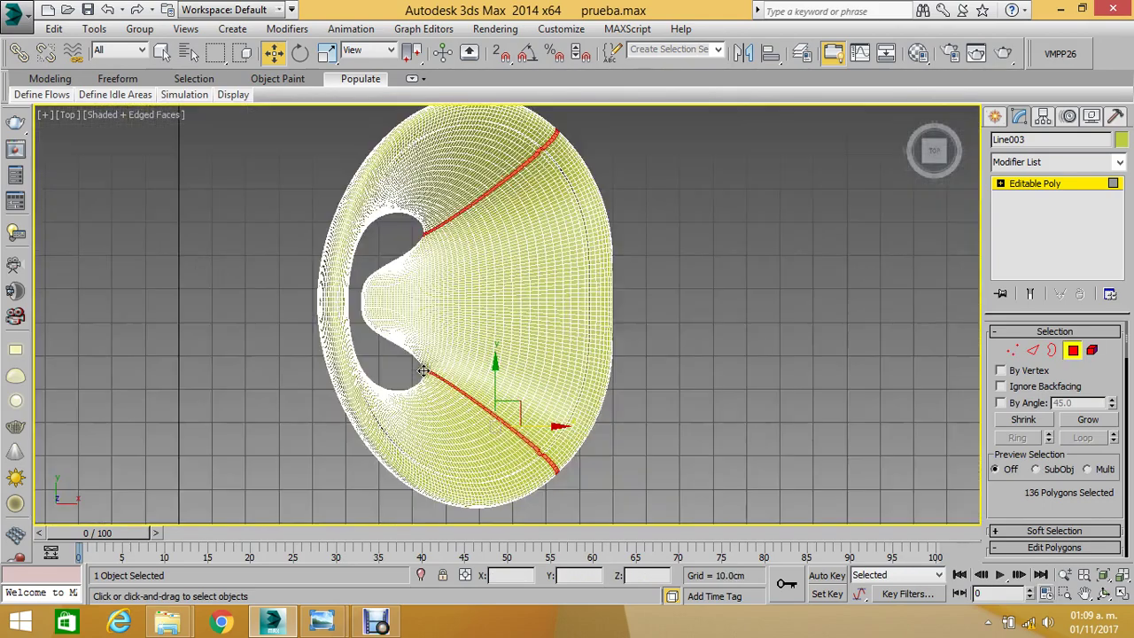
- Orbit into a Perspective view showing the selected polygon loop on the yellow shell
{"action": "left_click", "coordinate": [1104, 593]}
{"action": "left_click_drag", "start_coordinate": [549, 348], "coordinate": [512, 280]}
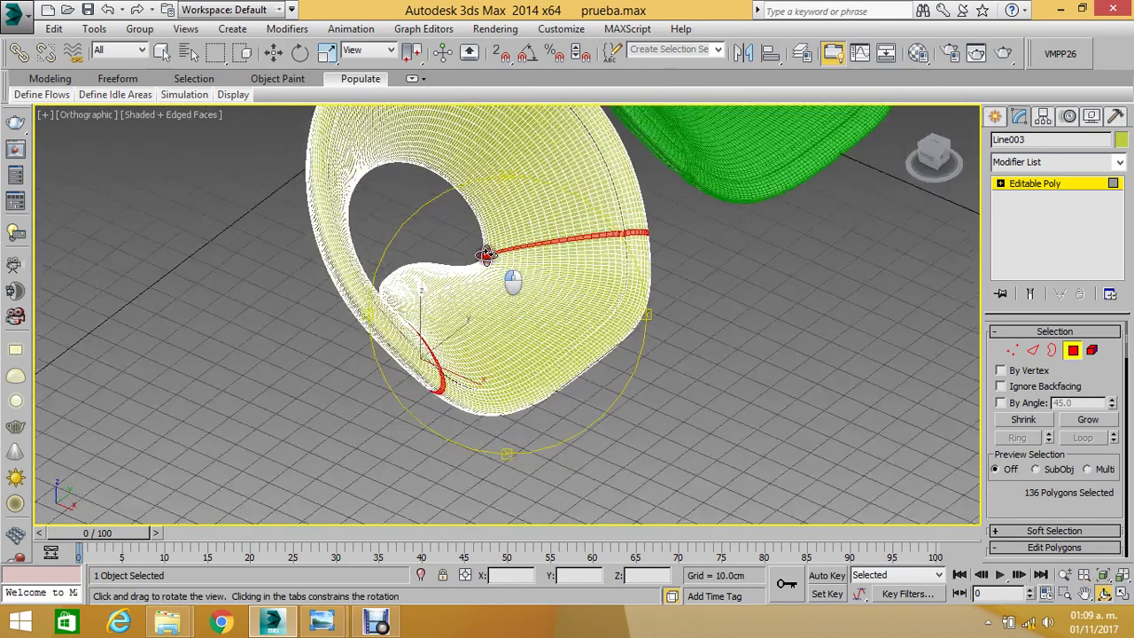
{"action": "key", "text": "p"}
{"action": "left_click_drag", "start_coordinate": [471, 240], "coordinate": [520, 281]}
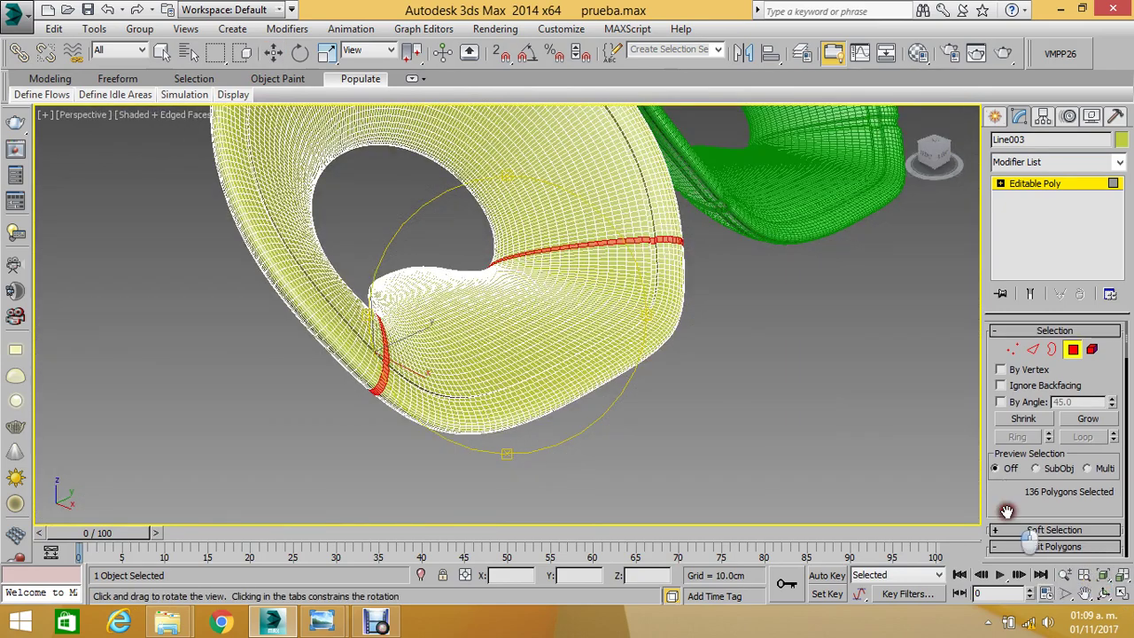
{"action": "scroll", "coordinate": [1010, 479], "scroll_direction": "down", "scroll_amount": 5}
- Start an Extrude on the selected polygons, initially at -2.0cm height
{"action": "left_click", "coordinate": [1018, 381]}
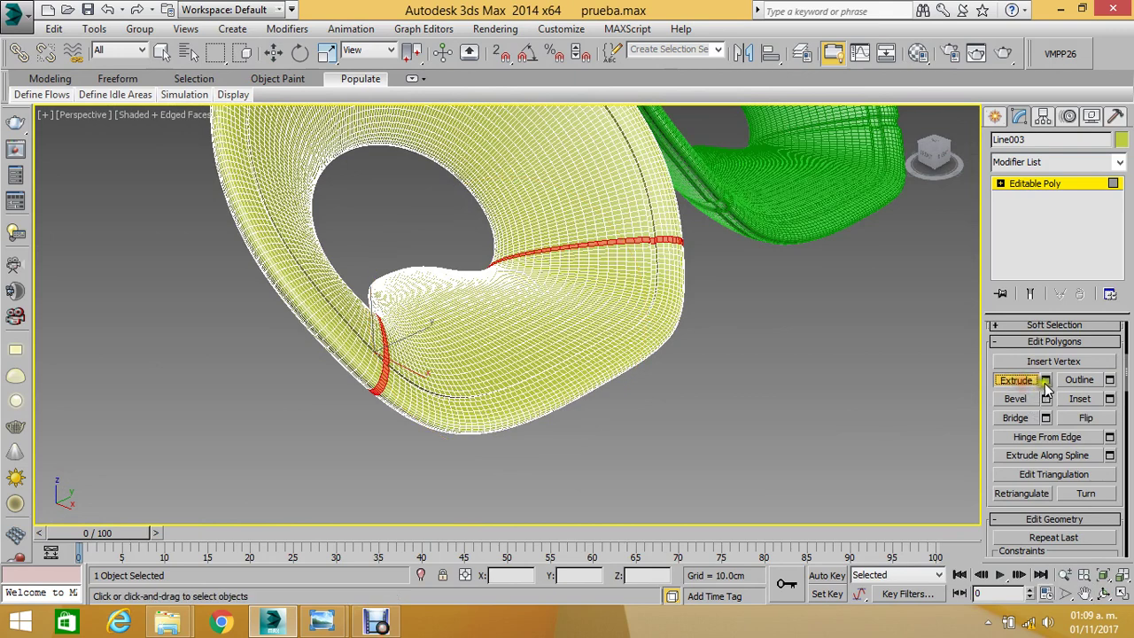
{"action": "left_click", "coordinate": [1046, 379]}
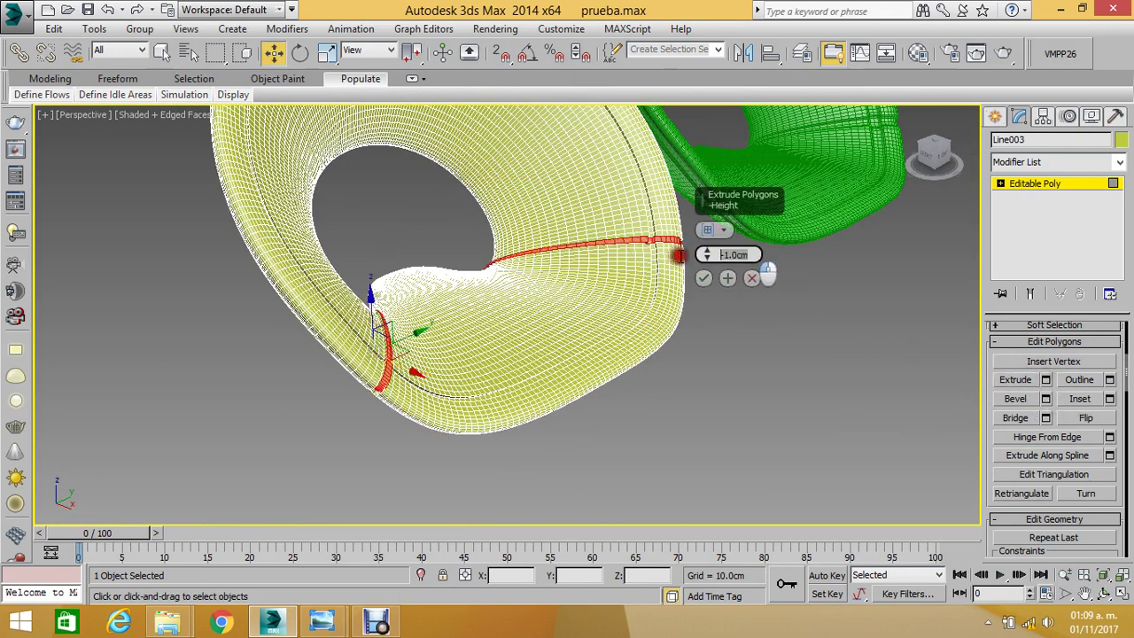
{"action": "type", "text": "-2"}
{"action": "key", "text": "Return"}
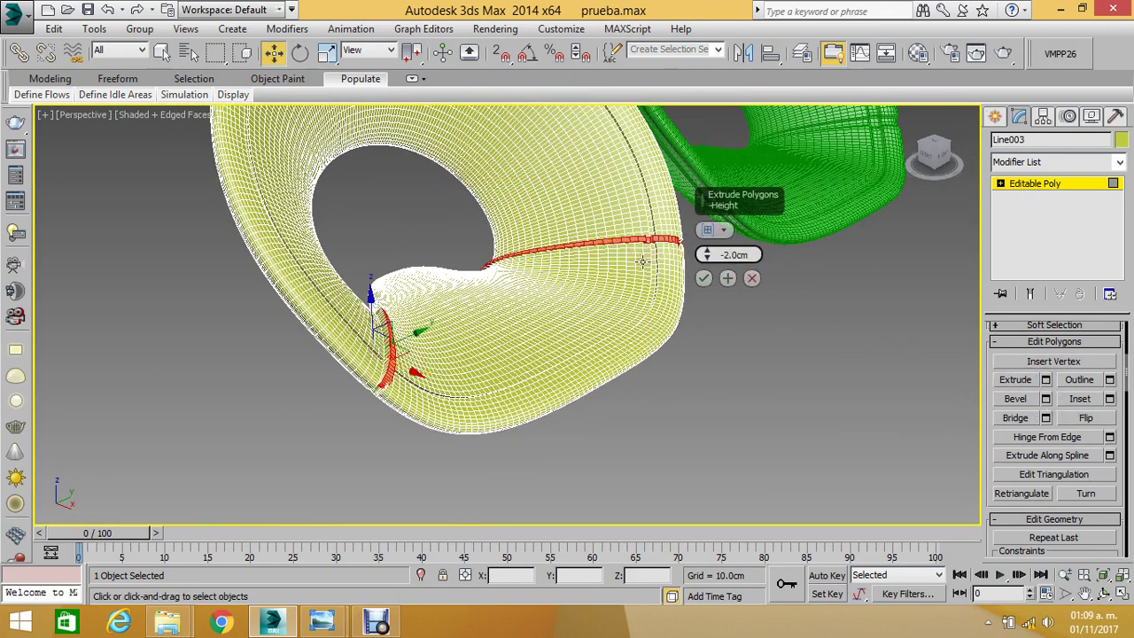
{"action": "scroll", "coordinate": [463, 209], "scroll_direction": "up", "scroll_amount": 1}
{"action": "scroll", "coordinate": [447, 344], "scroll_direction": "up", "scroll_amount": 3}
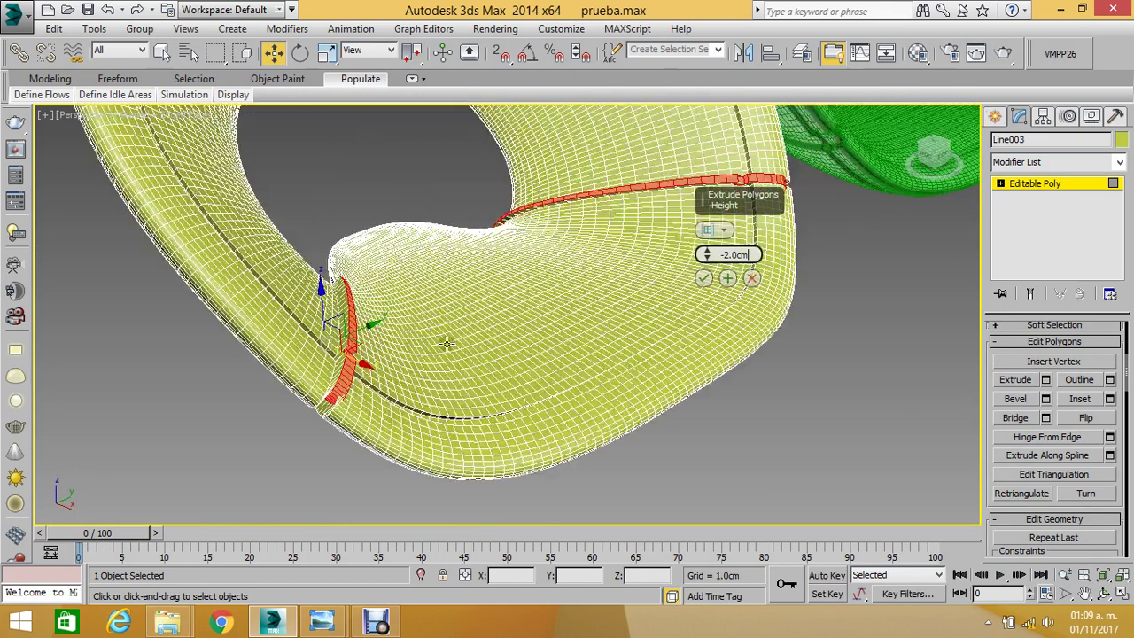
- Change the extrusion to Local Normal with height -1.0cm and confirm it
{"action": "left_click", "coordinate": [727, 233]}
{"action": "left_click", "coordinate": [753, 260]}
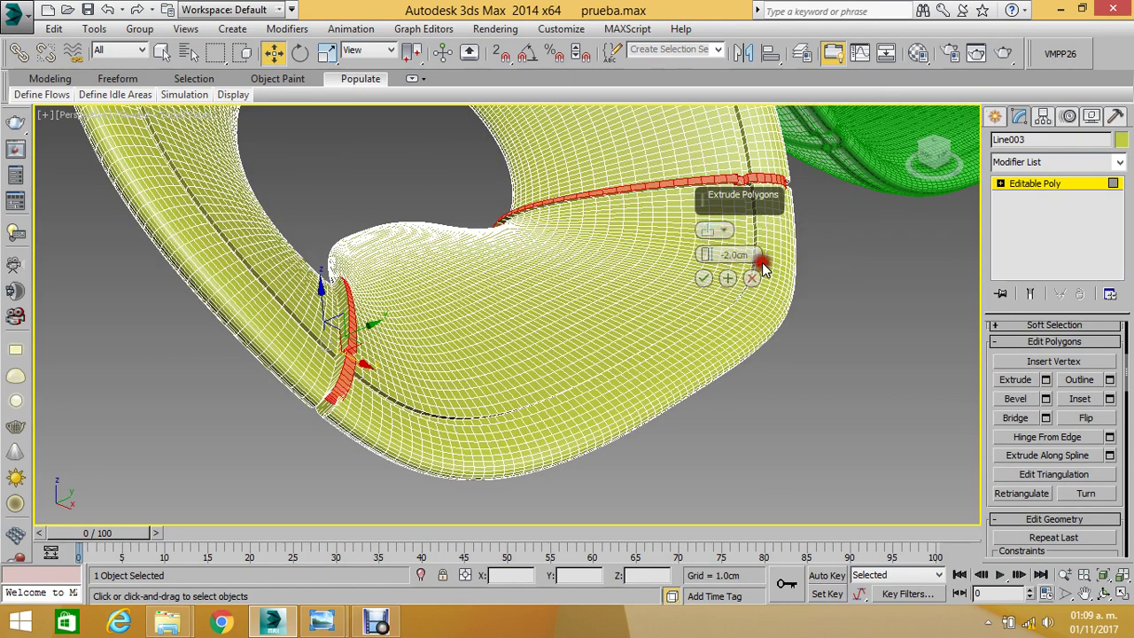
{"action": "scroll", "coordinate": [568, 306], "scroll_direction": "up", "scroll_amount": 2}
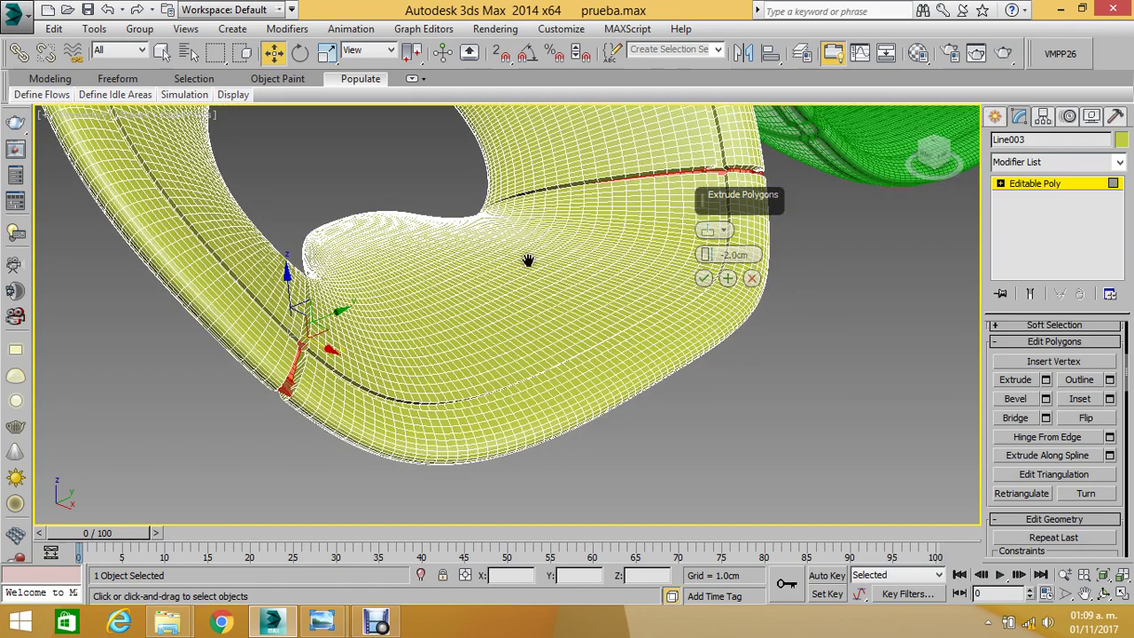
{"action": "scroll", "coordinate": [529, 258], "scroll_direction": "up", "scroll_amount": 2}
{"action": "scroll", "coordinate": [98, 467], "scroll_direction": "up", "scroll_amount": 1}
{"action": "scroll", "coordinate": [113, 457], "scroll_direction": "up", "scroll_amount": 2}
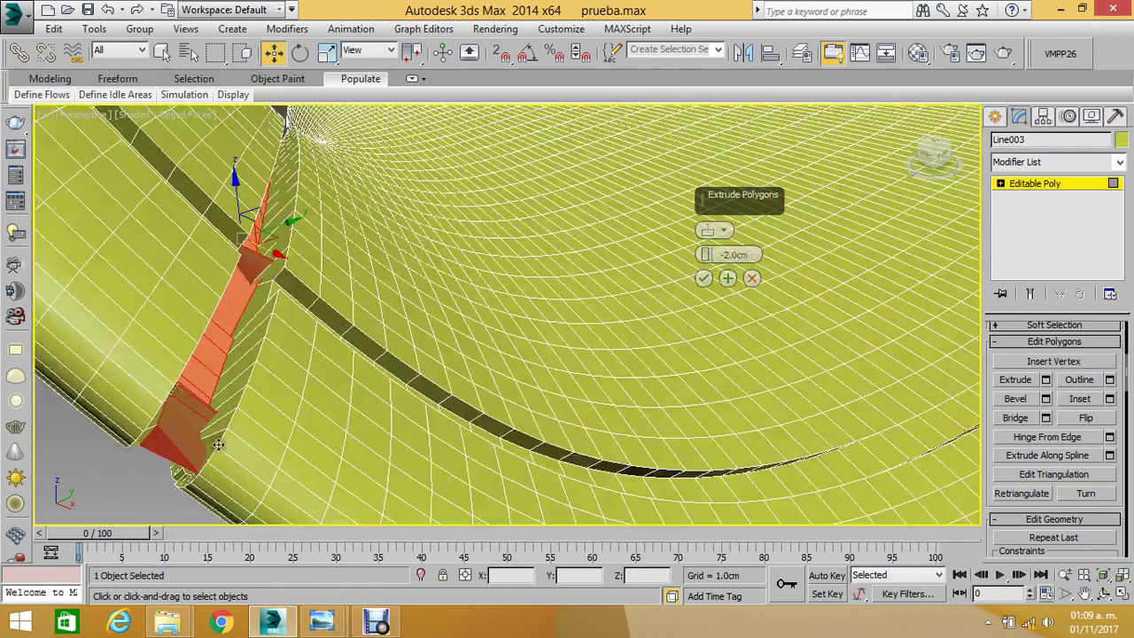
{"action": "left_click_drag", "start_coordinate": [761, 256], "coordinate": [583, 258]}
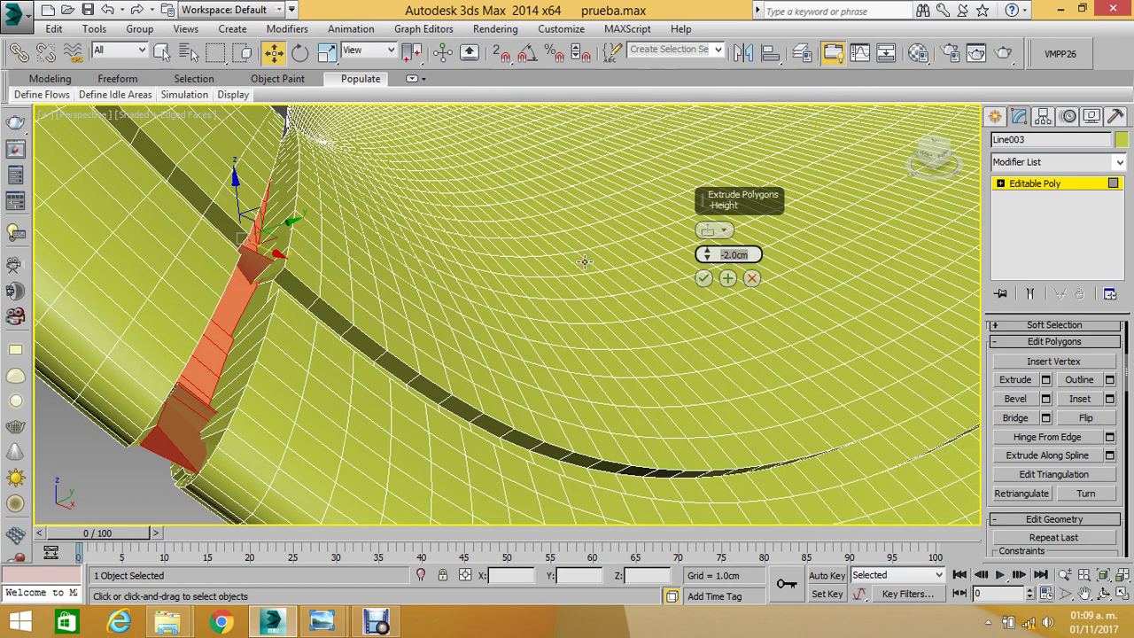
{"action": "type", "text": "-1"}
{"action": "key", "text": "Return"}
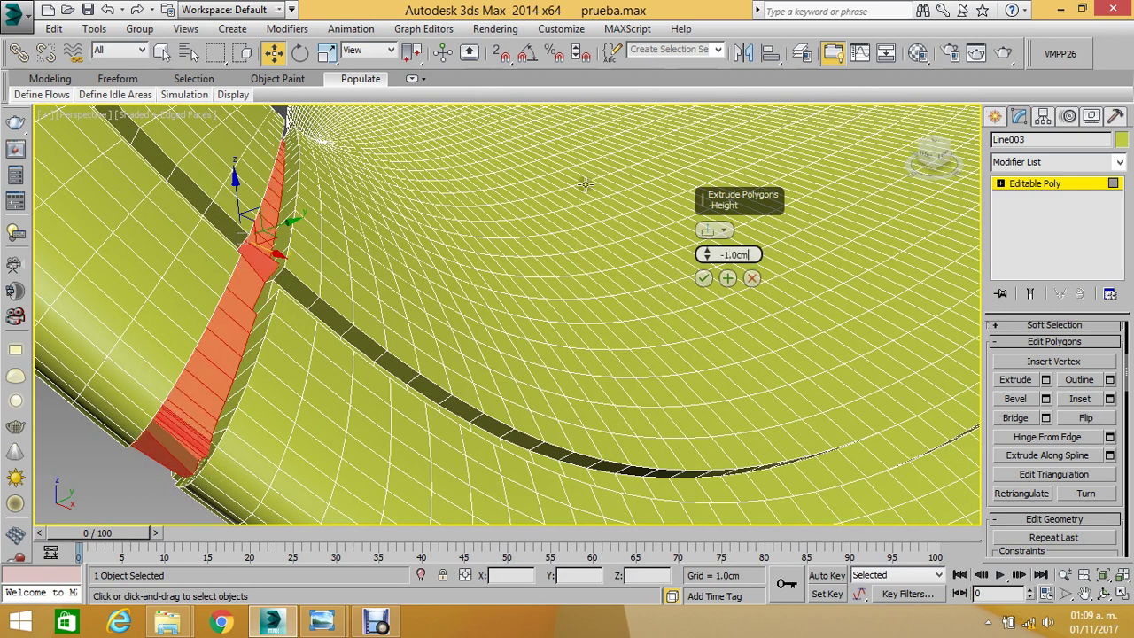
{"action": "left_click", "coordinate": [704, 279]}
{"action": "middle_click_drag", "start_coordinate": [676, 276], "coordinate": [653, 277]}
{"action": "scroll", "coordinate": [653, 278], "scroll_direction": "down", "scroll_amount": 5}
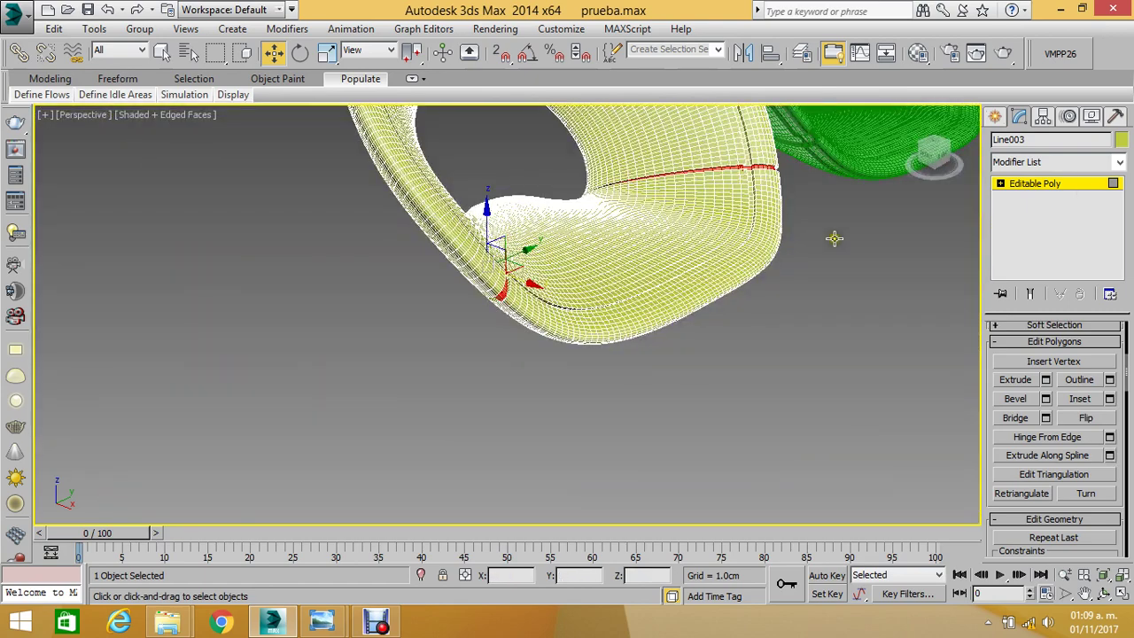
- Exit polygon editing and reselect the whole yellow shell
{"action": "left_click", "coordinate": [1054, 184]}
{"action": "left_click", "coordinate": [866, 261]}
{"action": "scroll", "coordinate": [715, 248], "scroll_direction": "up", "scroll_amount": 2}
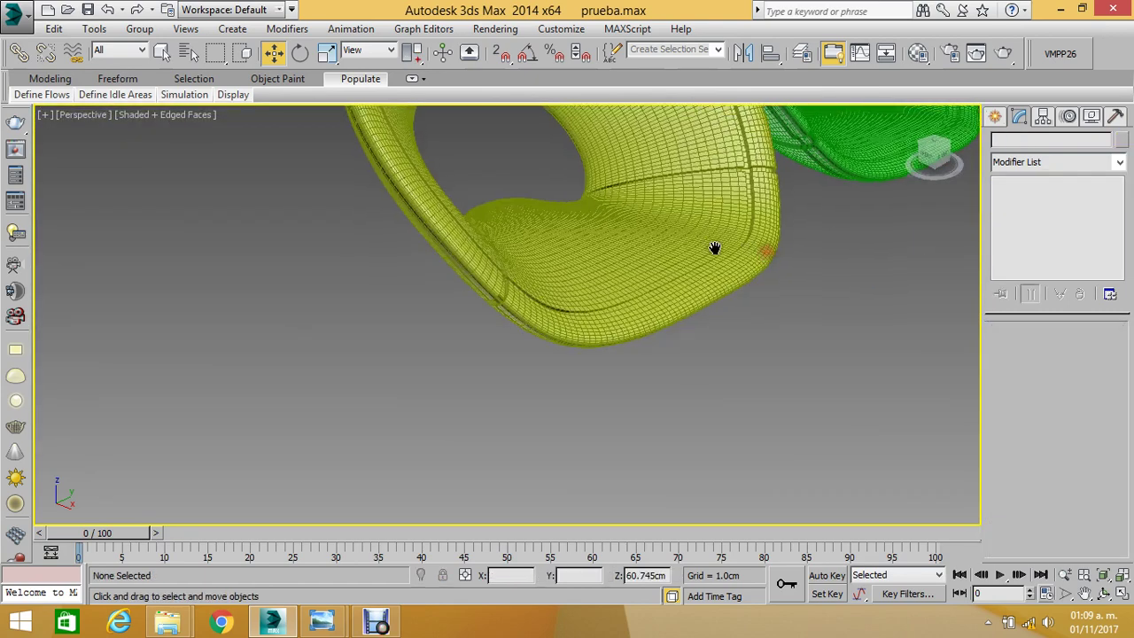
{"action": "mouse_move", "coordinate": [714, 248]}
{"action": "middle_mouse_down"}
{"action": "mouse_move", "coordinate": [574, 339]}
{"action": "mouse_move", "coordinate": [561, 245]}
{"action": "middle_mouse_up"}
{"action": "left_click", "coordinate": [560, 248]}
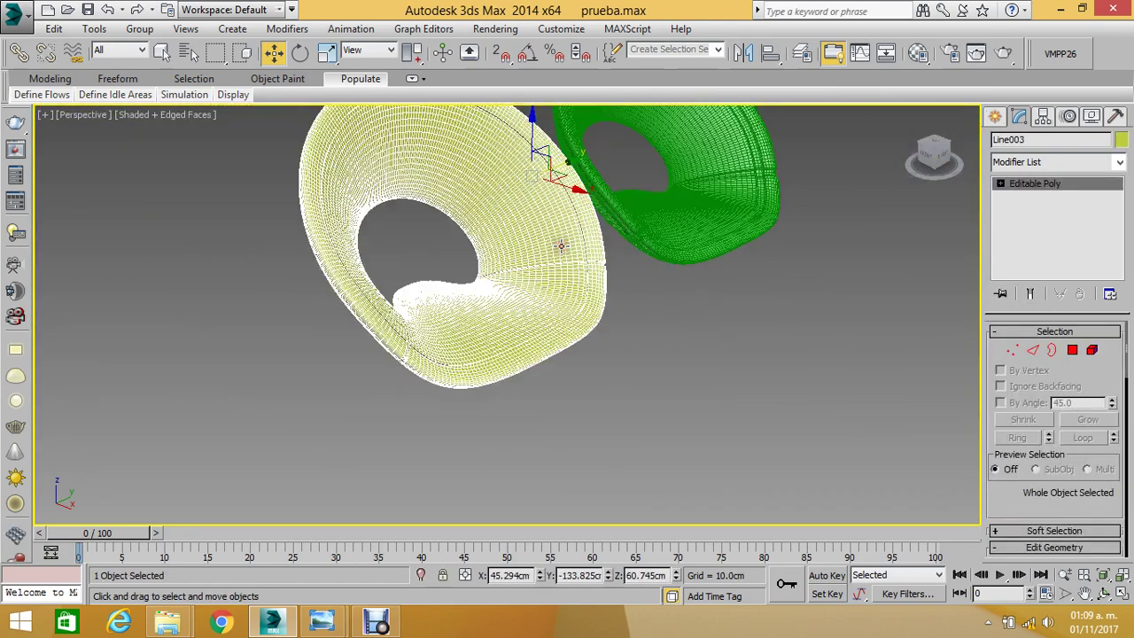
{"action": "scroll", "coordinate": [561, 246], "scroll_direction": "up", "scroll_amount": 3}
{"action": "scroll", "coordinate": [644, 294], "scroll_direction": "up", "scroll_amount": 2}
{"action": "scroll", "coordinate": [643, 294], "scroll_direction": "up", "scroll_amount": 2}
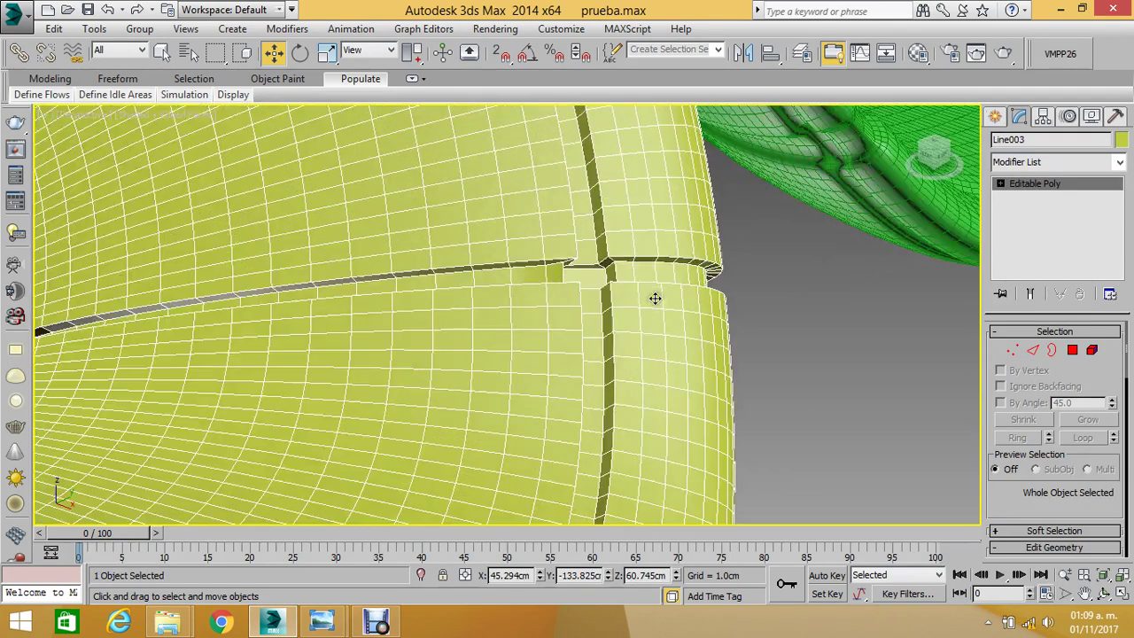
{"action": "scroll", "coordinate": [648, 299], "scroll_direction": "up", "scroll_amount": 1}
- Convert the yellow shell to Editable Poly and add a TurboSmooth modifier
{"action": "right_click", "coordinate": [547, 277]}
{"action": "mouse_move", "coordinate": [579, 422]}
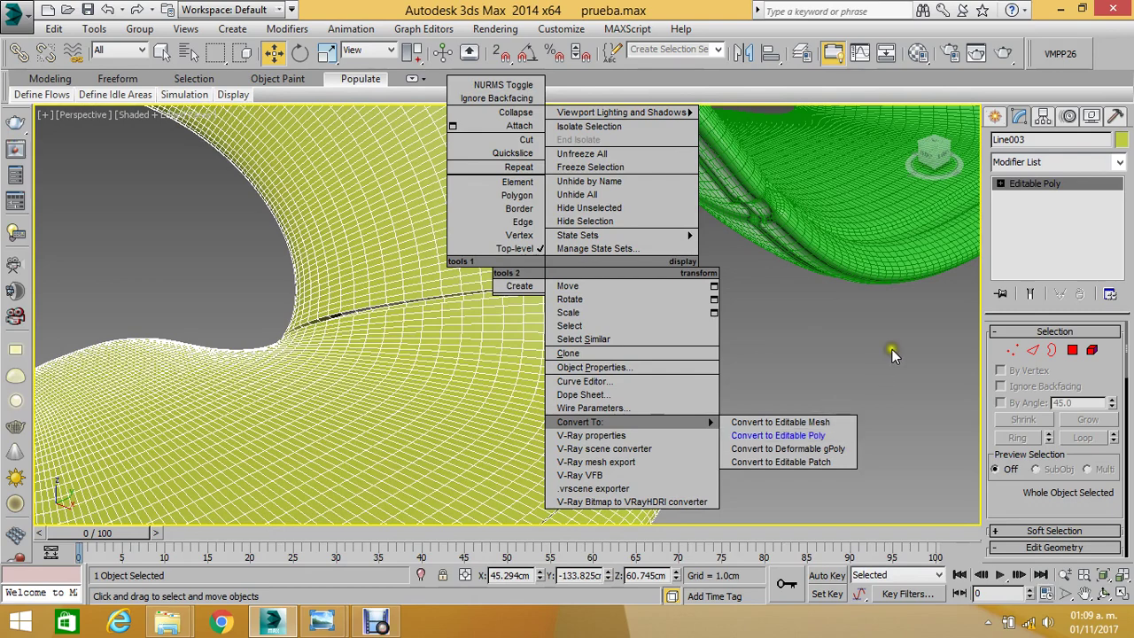
{"action": "left_click", "coordinate": [780, 436]}
{"action": "left_click", "coordinate": [1114, 162]}
{"action": "left_click_drag", "start_coordinate": [1114, 213], "coordinate": [1101, 499]}
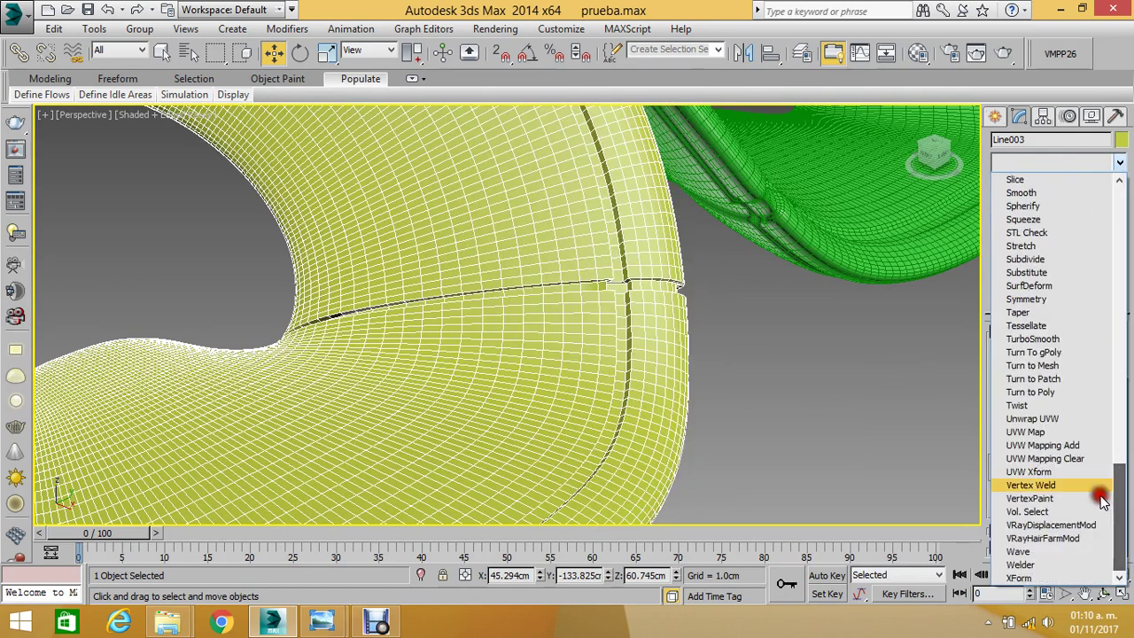
{"action": "left_click", "coordinate": [1035, 339]}
- Deselect the shell and orbit to frame both the yellow and green shells
{"action": "left_click", "coordinate": [730, 325]}
{"action": "scroll", "coordinate": [688, 299], "scroll_direction": "down", "scroll_amount": 5}
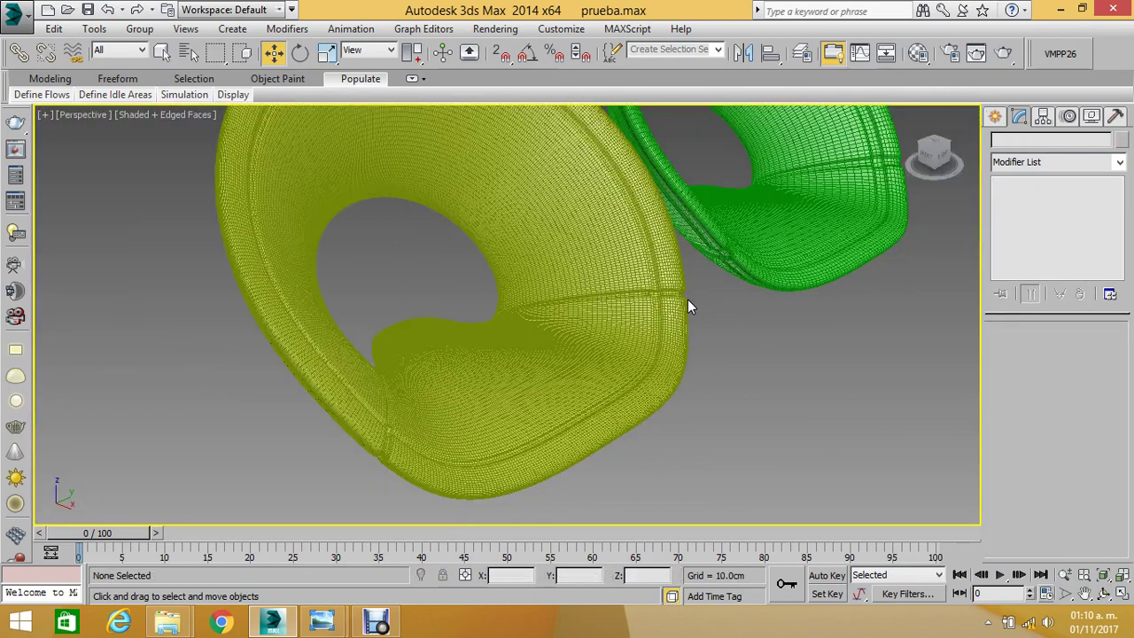
{"action": "mouse_move", "coordinate": [688, 301]}
{"action": "middle_mouse_down", "text": "alt"}
{"action": "mouse_move", "coordinate": [489, 346]}
{"action": "mouse_move", "coordinate": [519, 304]}
{"action": "middle_mouse_up", "text": "alt"}
{"action": "scroll", "coordinate": [550, 297], "scroll_direction": "up", "scroll_amount": 3}
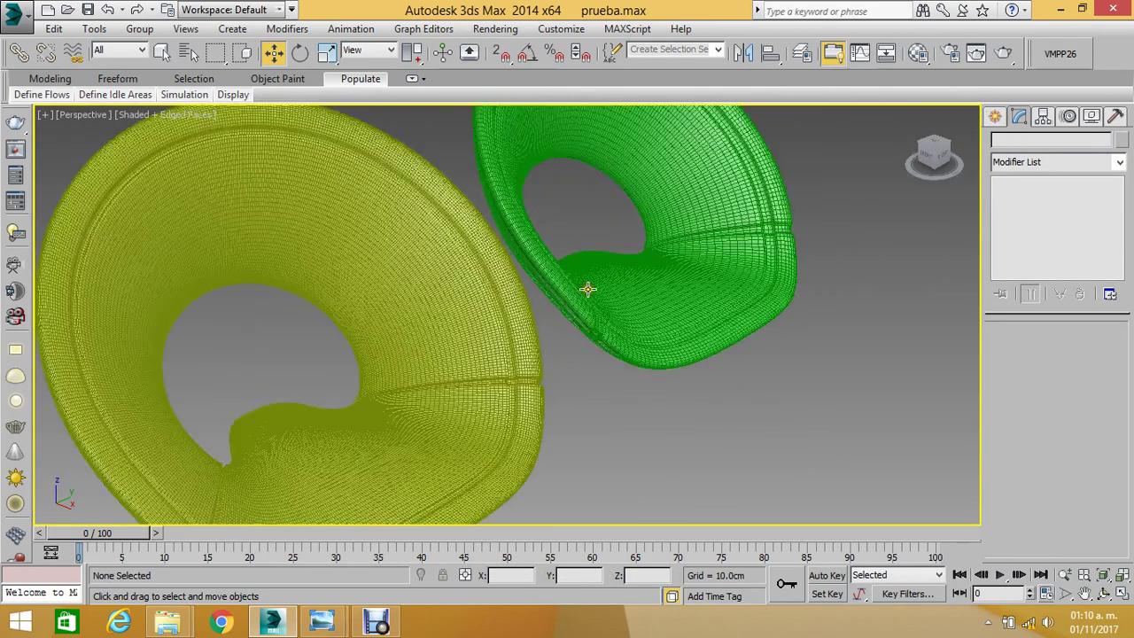
{"action": "scroll", "coordinate": [580, 301], "scroll_direction": "up", "scroll_amount": 2}
{"action": "scroll", "coordinate": [575, 319], "scroll_direction": "down", "scroll_amount": 5}
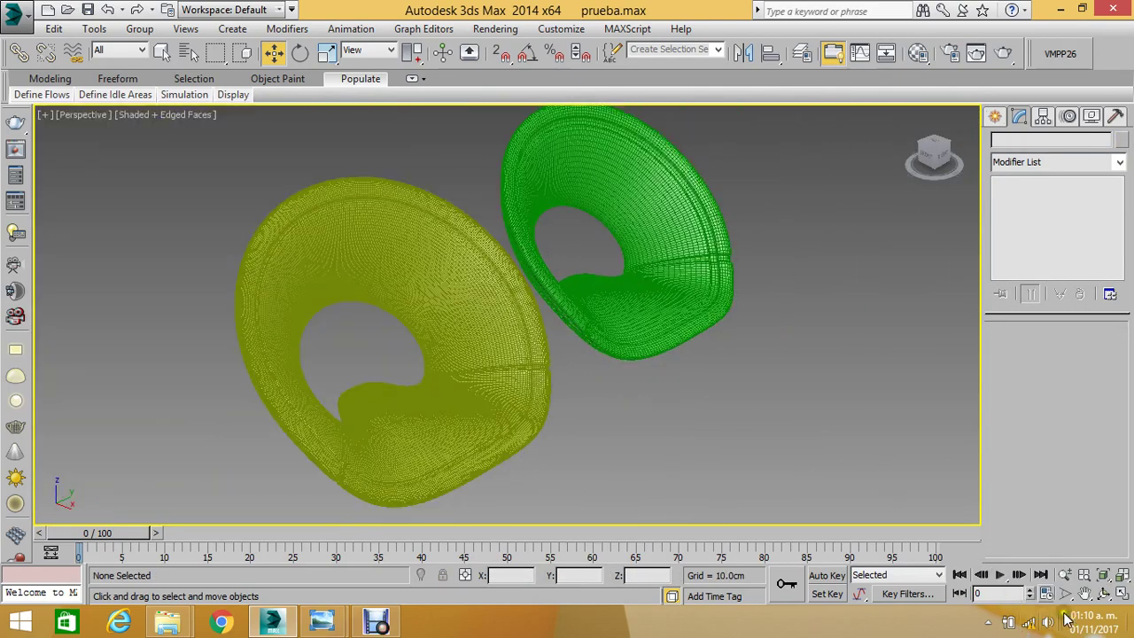
{"action": "left_click", "coordinate": [1104, 594]}
{"action": "mouse_move", "coordinate": [529, 316]}
{"action": "left_mouse_down"}
{"action": "mouse_move", "coordinate": [498, 310]}
{"action": "mouse_move", "coordinate": [523, 324]}
{"action": "left_mouse_up"}
- Render the perspective view of both smoothed shells, review it, and close the render
{"action": "left_click", "coordinate": [1006, 55]}
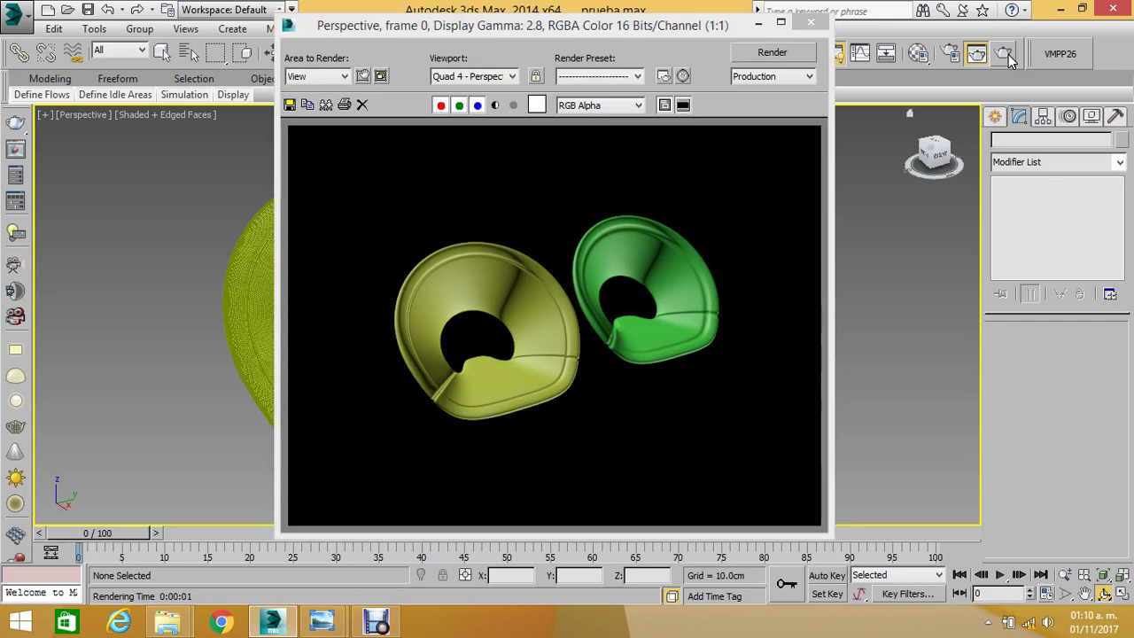
{"action": "left_click", "coordinate": [810, 21]}
{"action": "mouse_move", "coordinate": [582, 228]}
{"action": "left_mouse_down"}
{"action": "mouse_move", "coordinate": [485, 283]}
{"action": "mouse_move", "coordinate": [471, 260]}
{"action": "mouse_move", "coordinate": [537, 298]}
{"action": "mouse_move", "coordinate": [379, 180]}
{"action": "left_mouse_up"}
{"action": "left_click", "coordinate": [273, 52]}
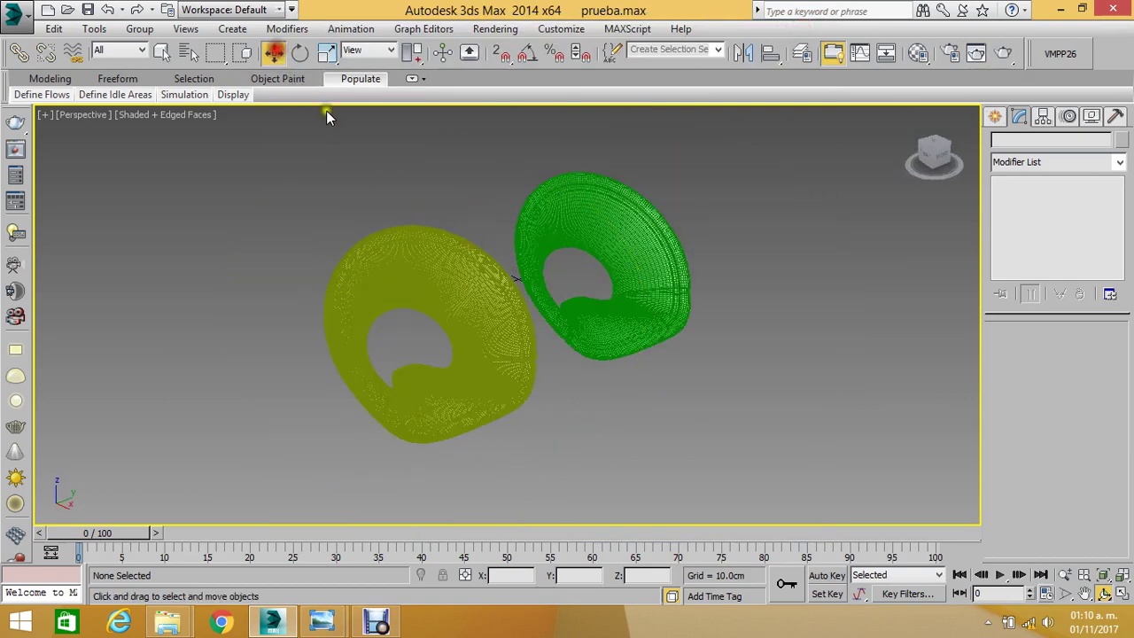
- Hide the yellow chair shell with Hide Selected
{"action": "left_click", "coordinate": [456, 276]}
{"action": "scroll", "coordinate": [457, 278], "scroll_direction": "up", "scroll_amount": 3}
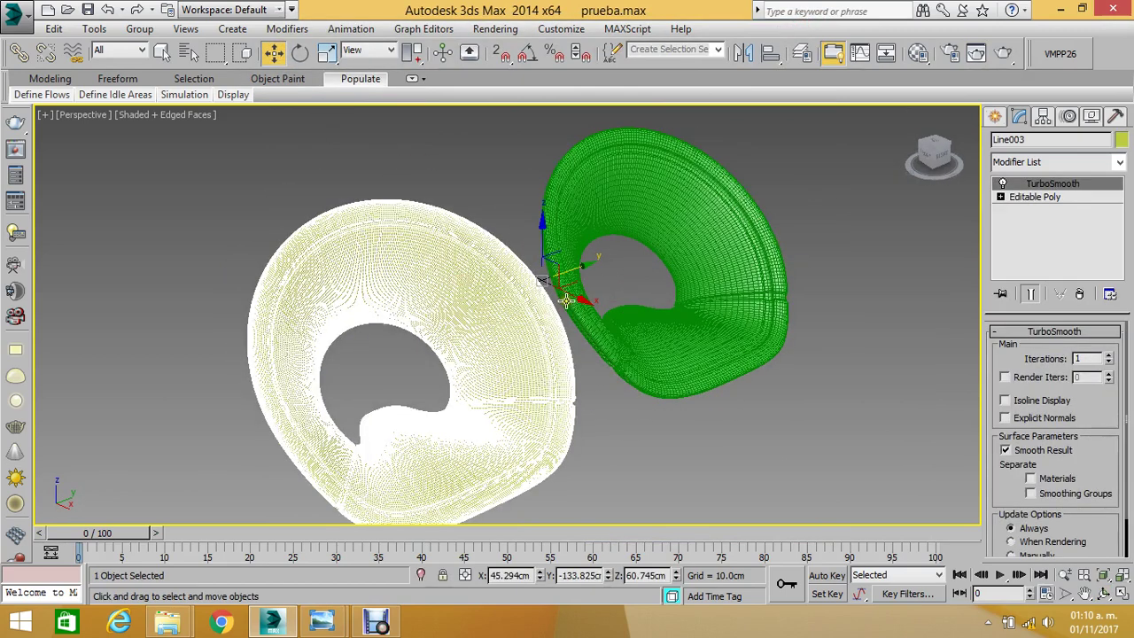
{"action": "left_click_drag", "start_coordinate": [566, 300], "coordinate": [446, 222]}
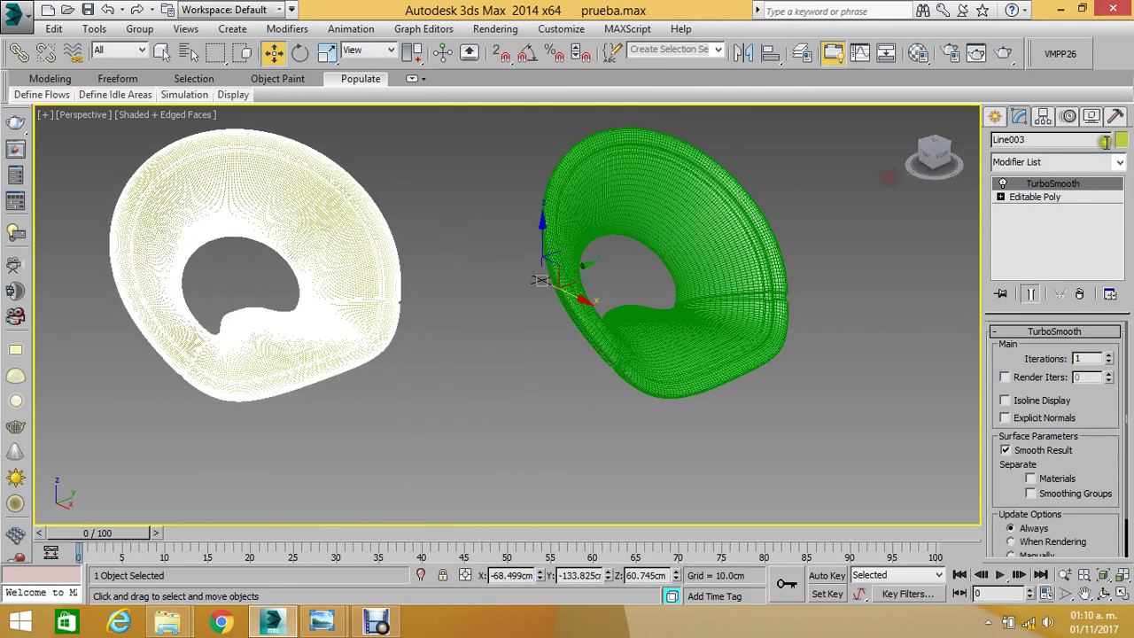
{"action": "left_click", "coordinate": [1091, 116]}
{"action": "left_click", "coordinate": [1054, 399]}
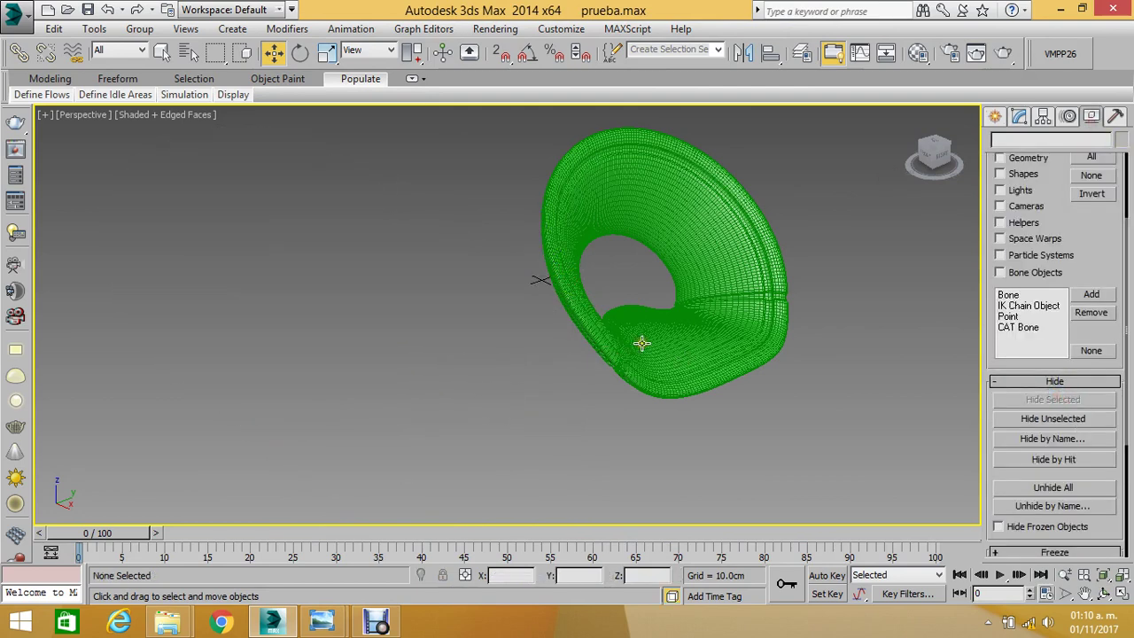
- In Front view, select the green shell and raise it above the ground
{"action": "key", "text": "f"}
{"action": "scroll", "coordinate": [519, 274], "scroll_direction": "down", "scroll_amount": 3}
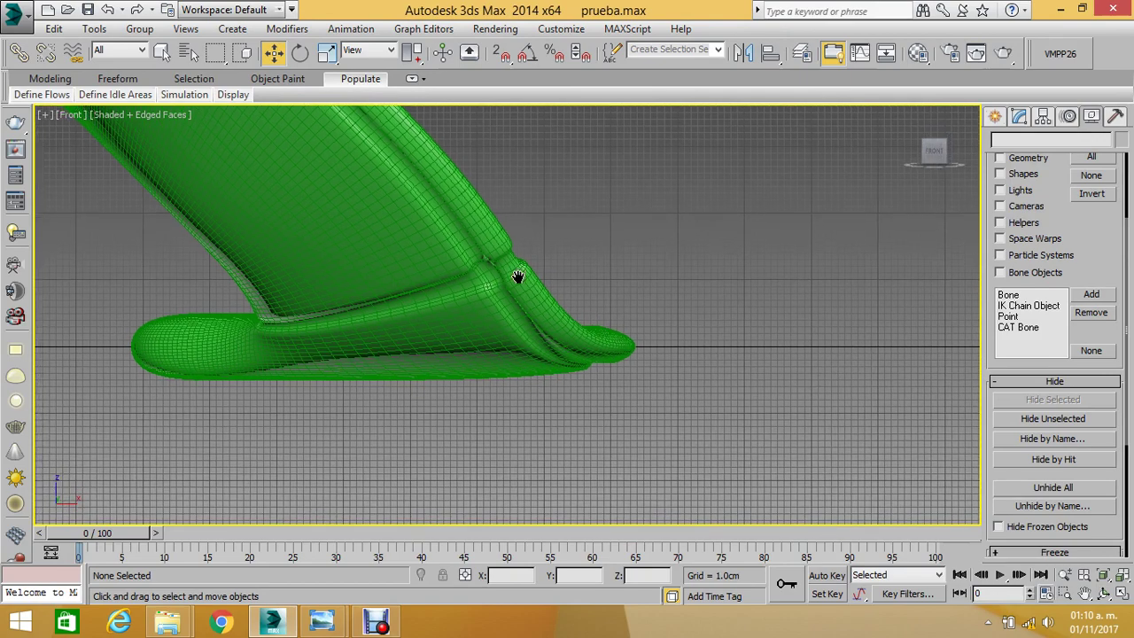
{"action": "scroll", "coordinate": [535, 246], "scroll_direction": "down", "scroll_amount": 3}
{"action": "scroll", "coordinate": [497, 228], "scroll_direction": "down", "scroll_amount": 2}
{"action": "left_click", "coordinate": [494, 225]}
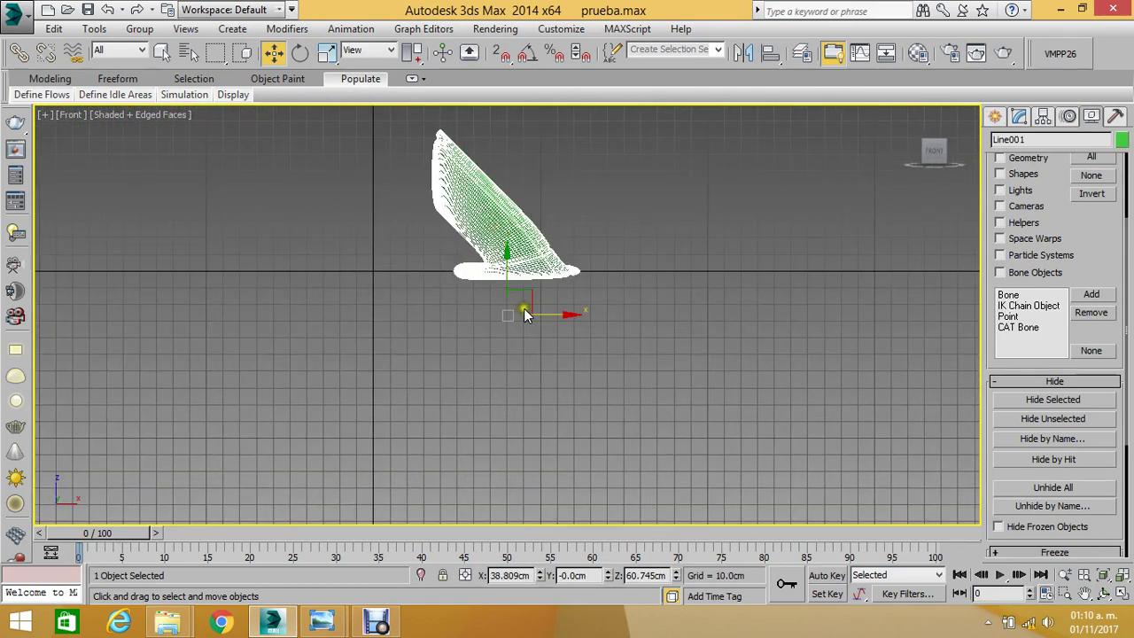
{"action": "middle_click_drag", "start_coordinate": [506, 286], "coordinate": [516, 327]}
{"action": "left_click_drag", "start_coordinate": [511, 280], "coordinate": [513, 271]}
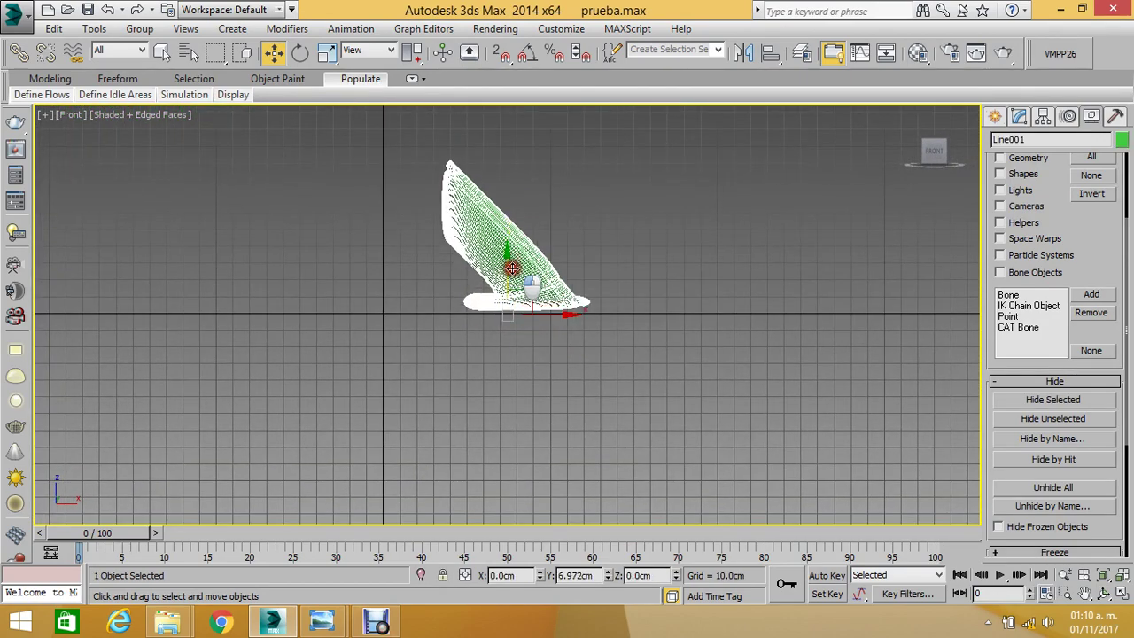
{"action": "scroll", "coordinate": [513, 271], "scroll_direction": "up", "scroll_amount": 2}
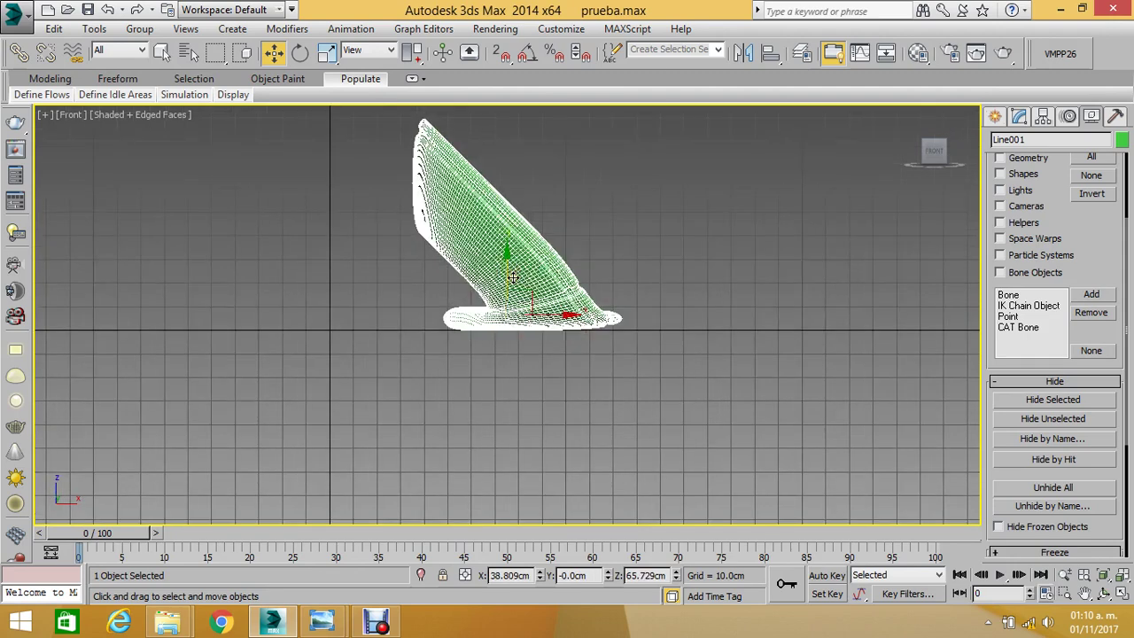
{"action": "scroll", "coordinate": [513, 272], "scroll_direction": "down", "scroll_amount": 2}
- In Left view, lift the green shell further to about Z 113cm
{"action": "key", "text": "l"}
{"action": "scroll", "coordinate": [516, 281], "scroll_direction": "down", "scroll_amount": 2}
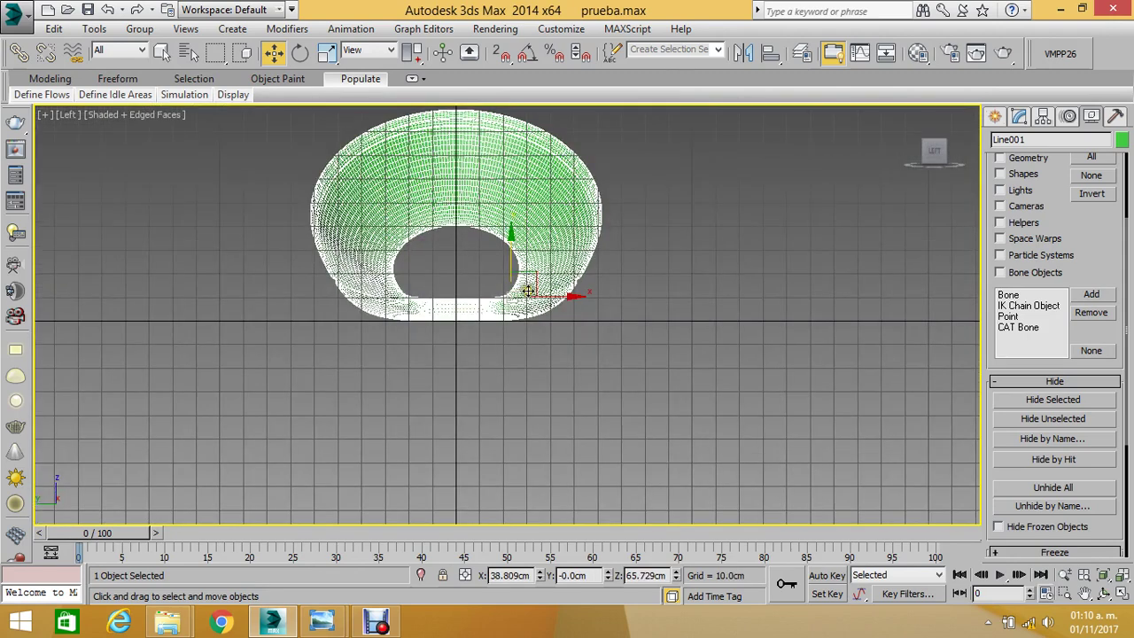
{"action": "left_click_drag", "start_coordinate": [407, 58], "coordinate": [413, 84]}
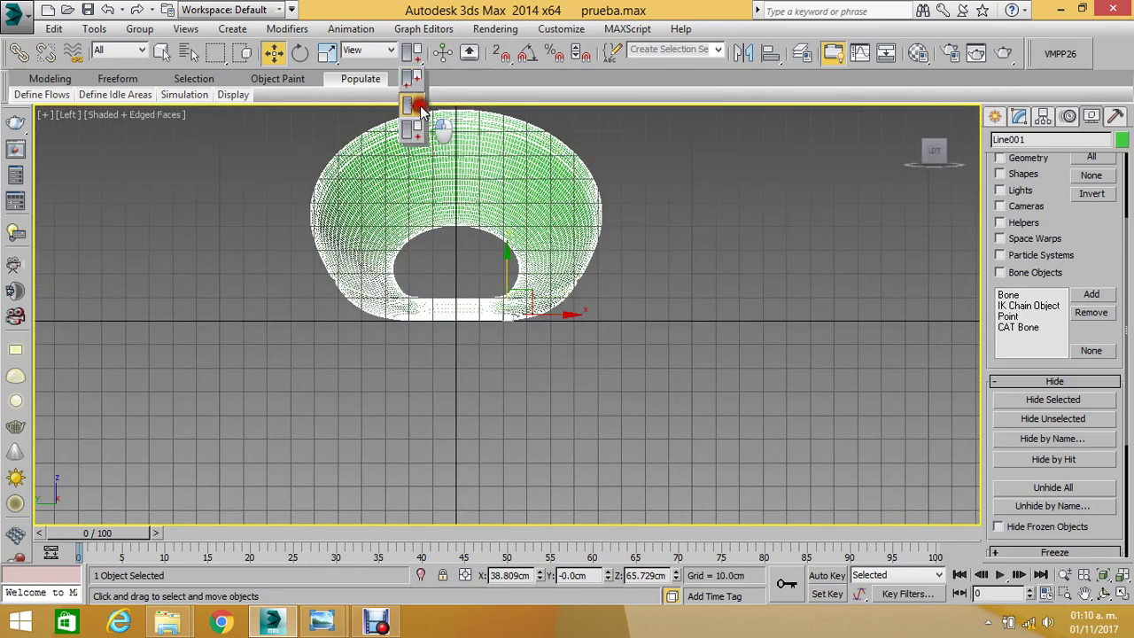
{"action": "left_click", "coordinate": [497, 373]}
{"action": "scroll", "coordinate": [448, 336], "scroll_direction": "up", "scroll_amount": 2}
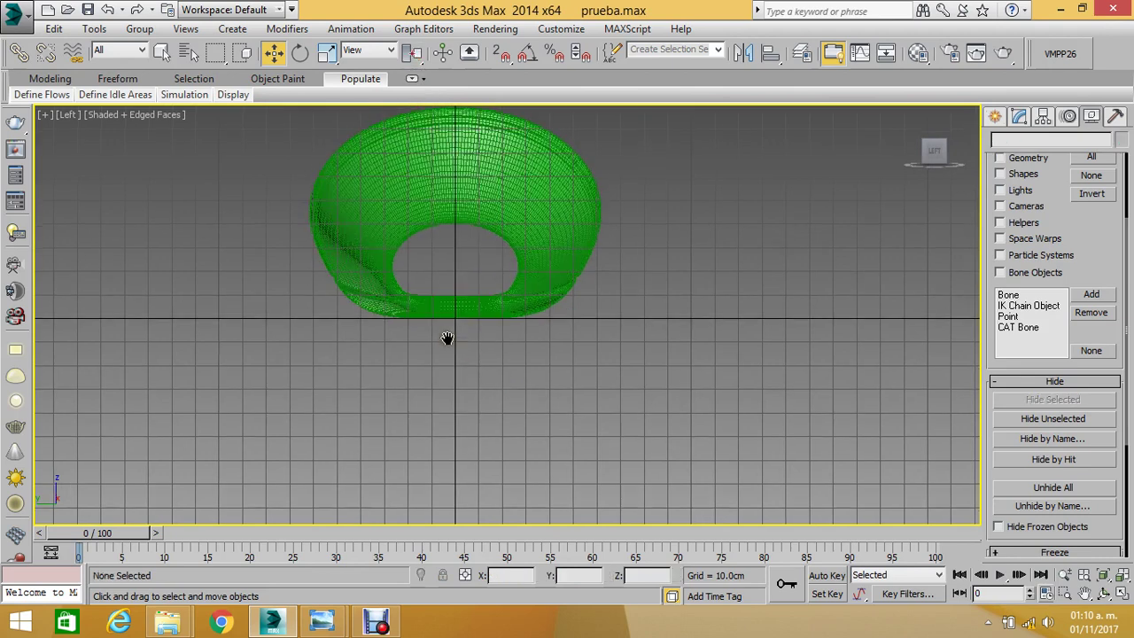
{"action": "scroll", "coordinate": [461, 324], "scroll_direction": "down", "scroll_amount": 4}
{"action": "scroll", "coordinate": [461, 284], "scroll_direction": "up", "scroll_amount": 2}
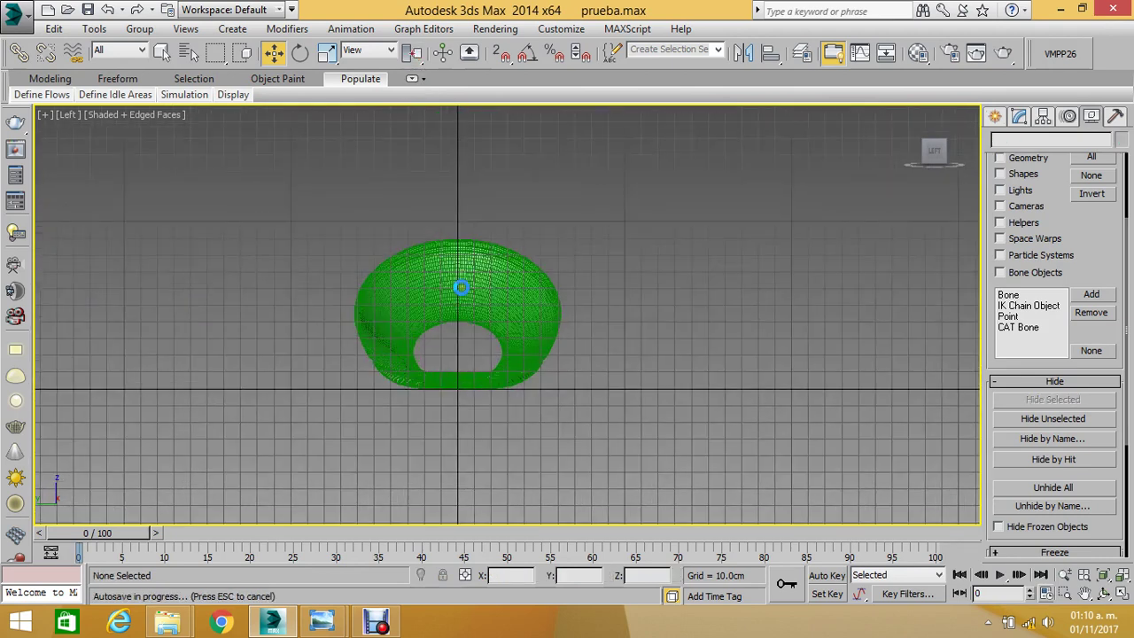
{"action": "left_click", "coordinate": [460, 284]}
{"action": "left_click_drag", "start_coordinate": [456, 289], "coordinate": [483, 210]}
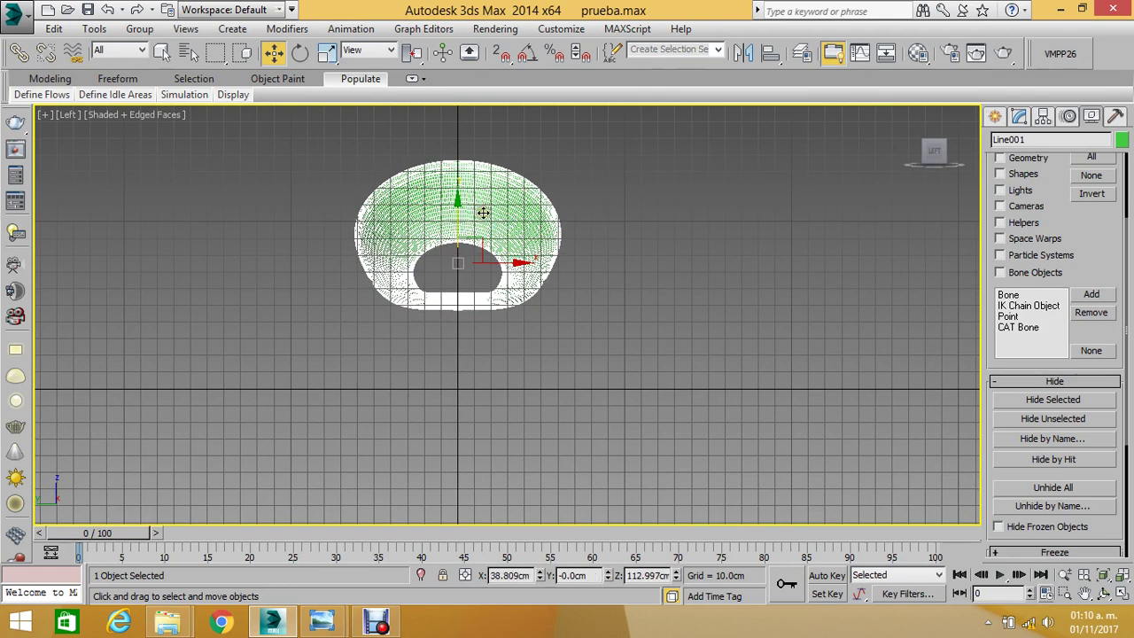
- Compare the shell against the Ring Chair reference photo
{"action": "scroll", "coordinate": [483, 212], "scroll_direction": "down", "scroll_amount": 3}
{"action": "scroll", "coordinate": [461, 282], "scroll_direction": "up", "scroll_amount": 4}
{"action": "scroll", "coordinate": [461, 281], "scroll_direction": "up", "scroll_amount": 1}
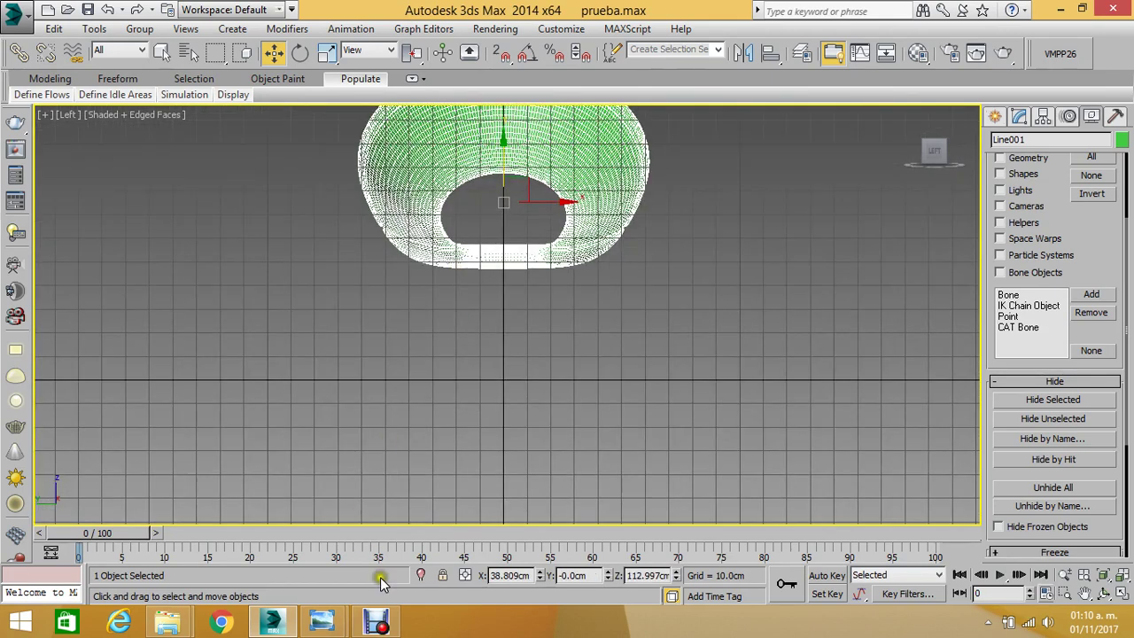
{"action": "mouse_move", "coordinate": [321, 623]}
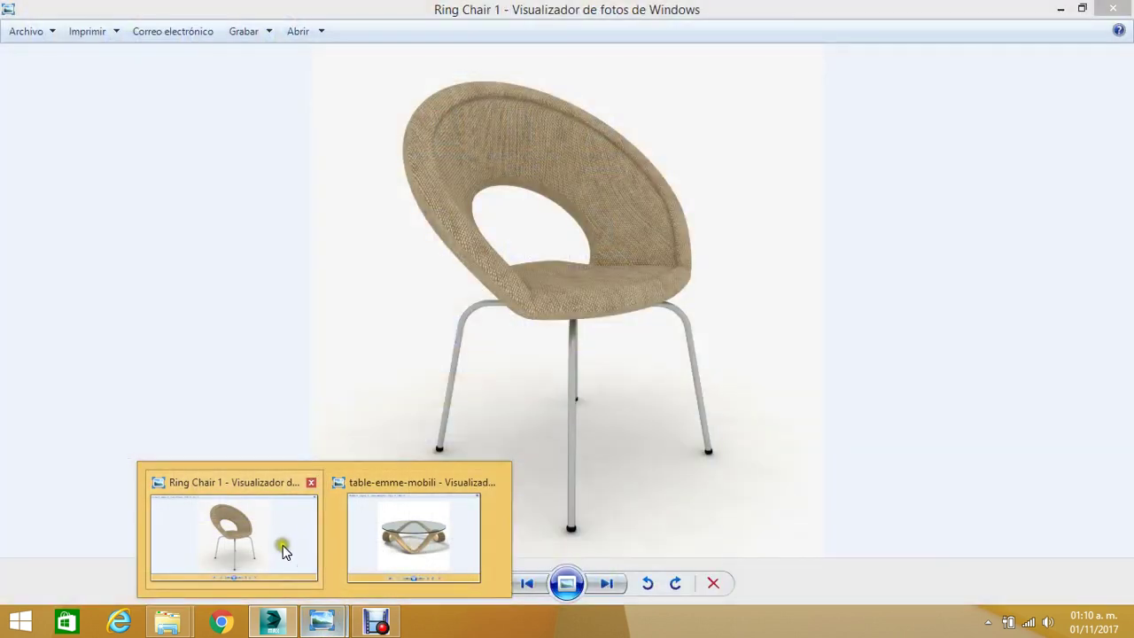
{"action": "left_click", "coordinate": [283, 545]}
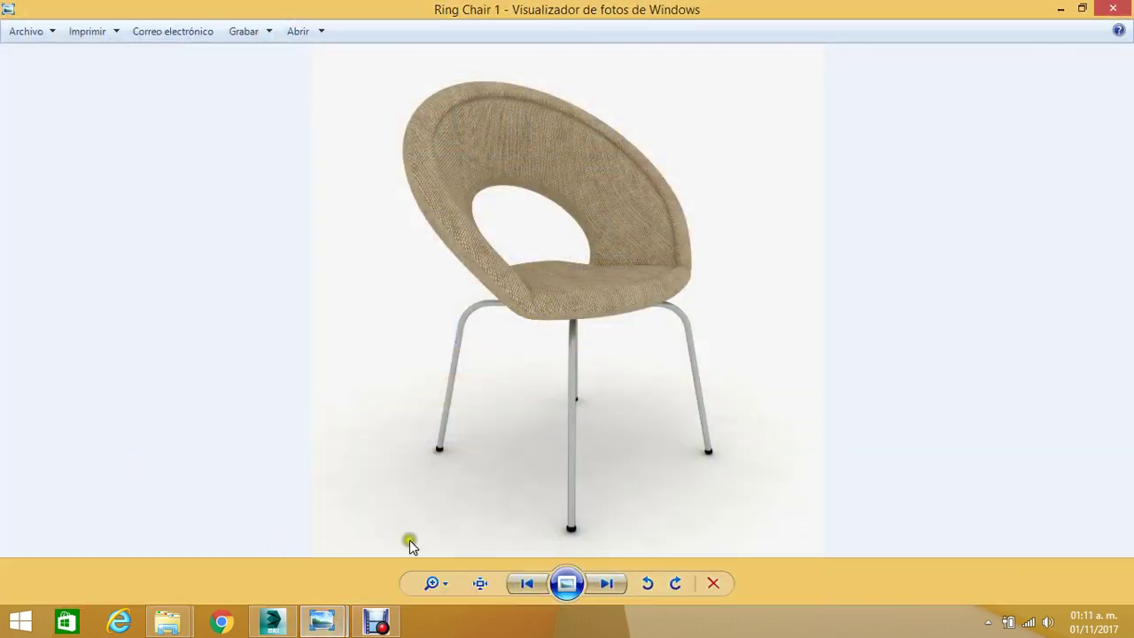
{"action": "left_click", "coordinate": [288, 620]}
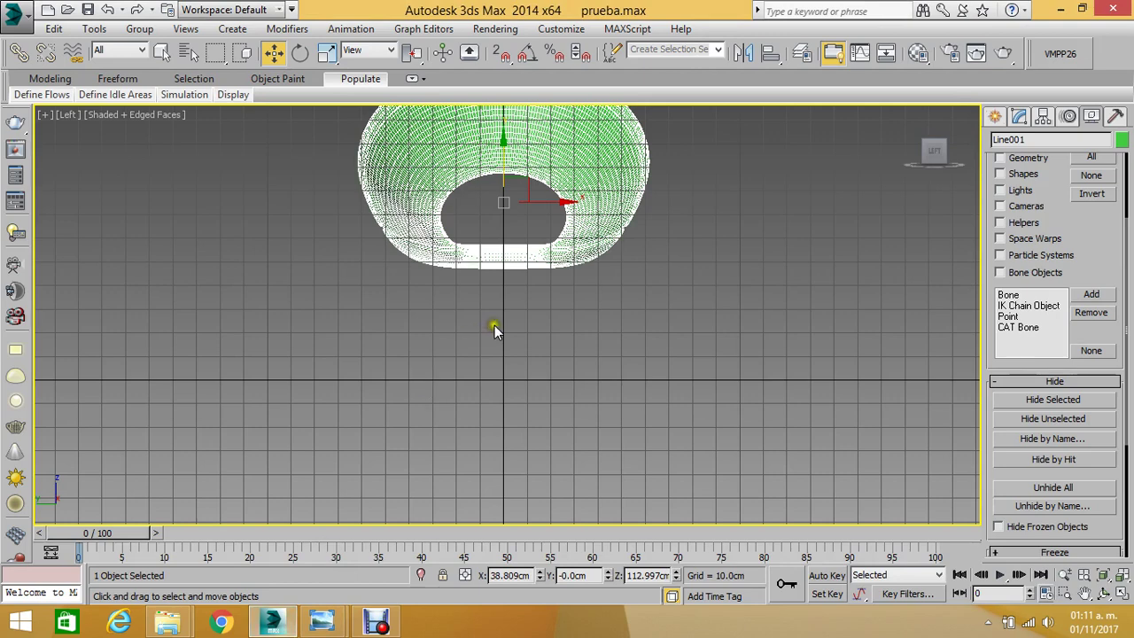
- Uniformly scale the green shell down to about 81%
{"action": "left_click", "coordinate": [994, 116]}
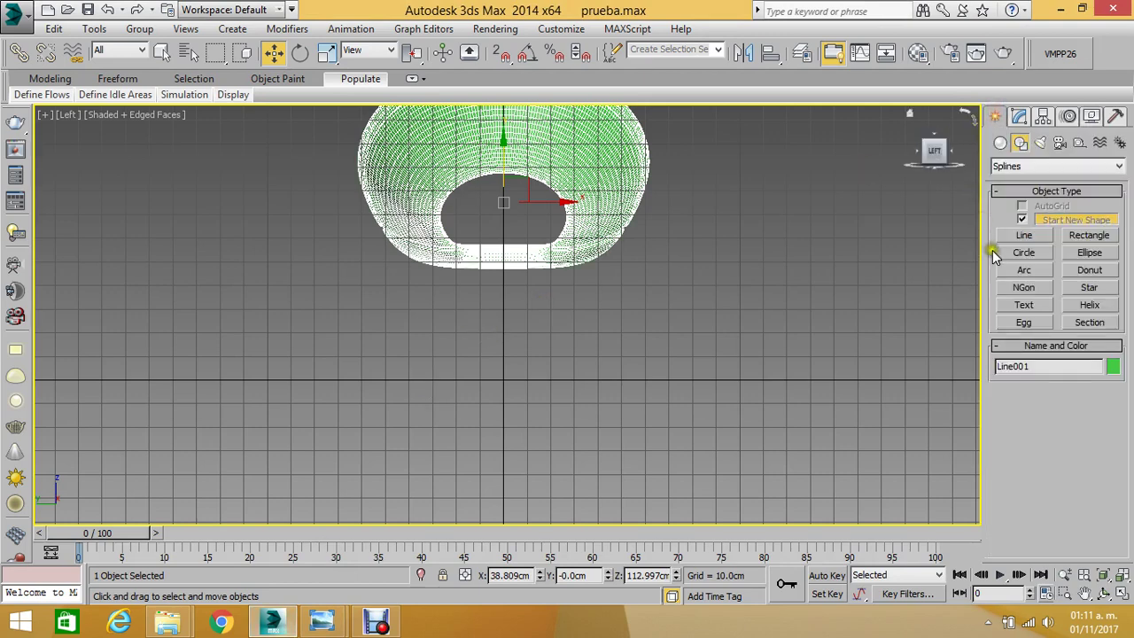
{"action": "middle_click_drag", "start_coordinate": [591, 158], "coordinate": [595, 202]}
{"action": "scroll", "coordinate": [595, 201], "scroll_direction": "down", "scroll_amount": 1}
{"action": "scroll", "coordinate": [596, 201], "scroll_direction": "down", "scroll_amount": 2}
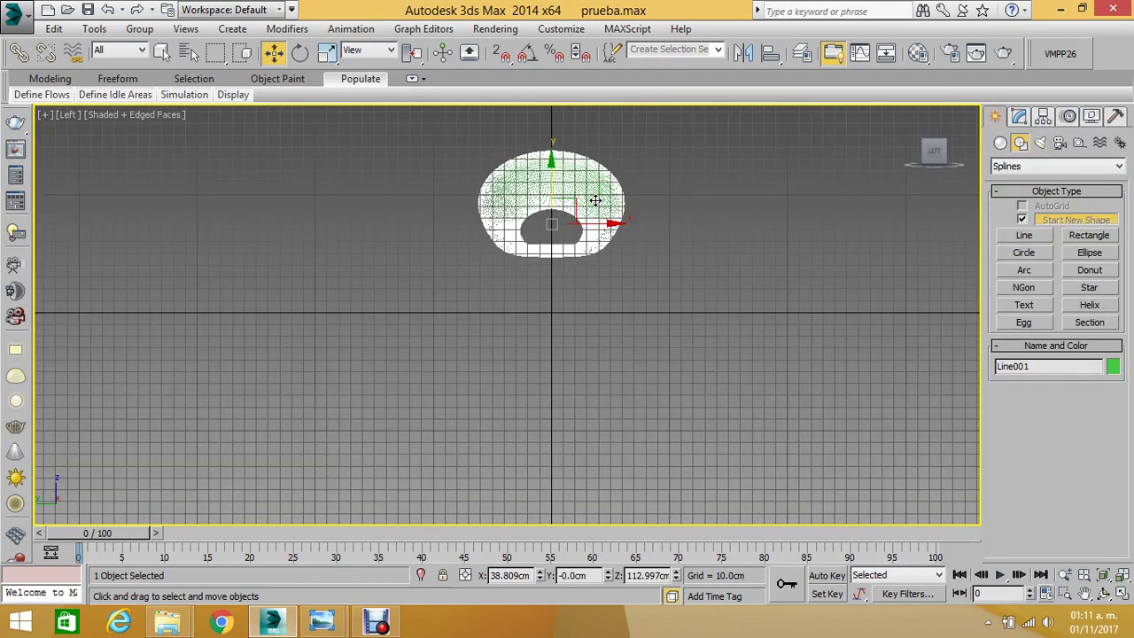
{"action": "scroll", "coordinate": [595, 205], "scroll_direction": "up", "scroll_amount": 2}
{"action": "left_click", "coordinate": [330, 54]}
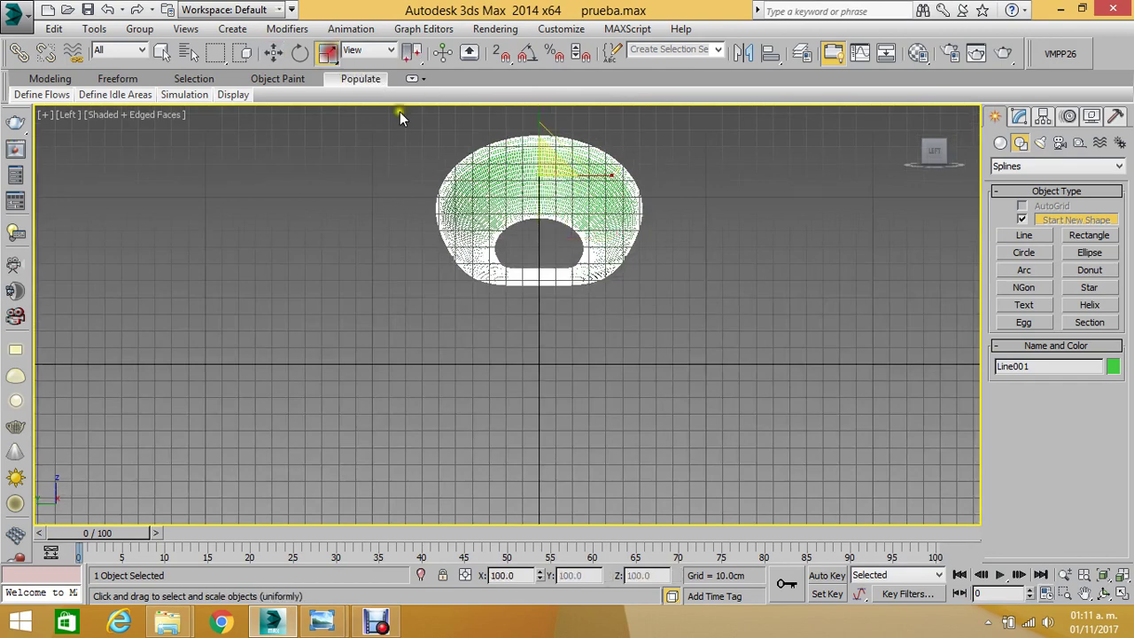
{"action": "left_click_drag", "start_coordinate": [566, 184], "coordinate": [565, 203]}
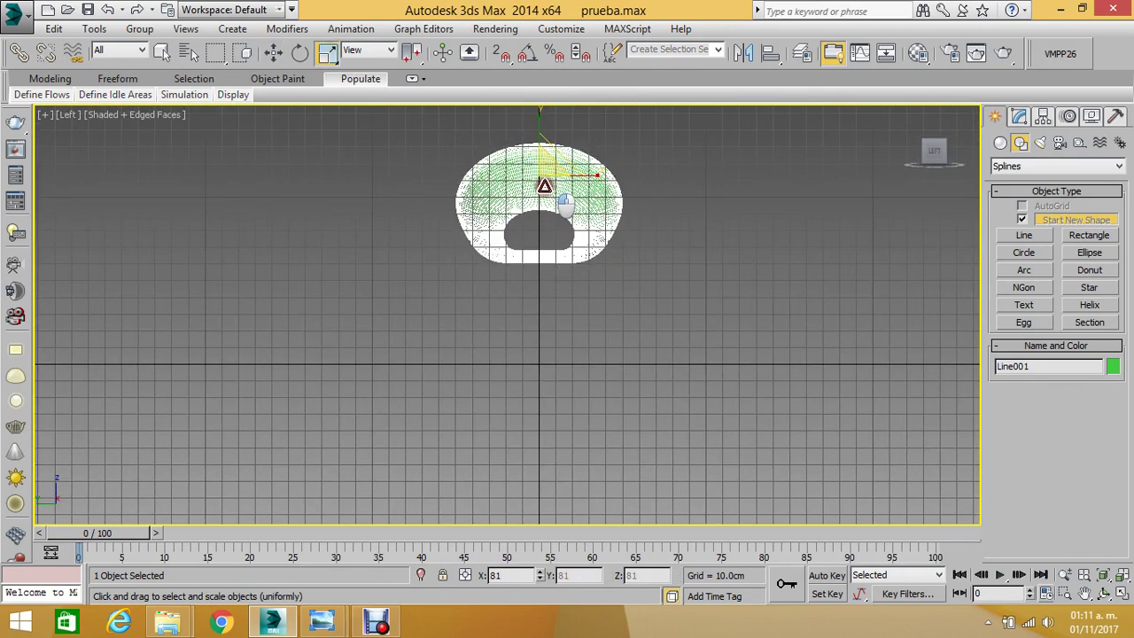
- Lower the shell to Z 99.979cm and start a grid-snapped Line spline
{"action": "left_click", "coordinate": [273, 52]}
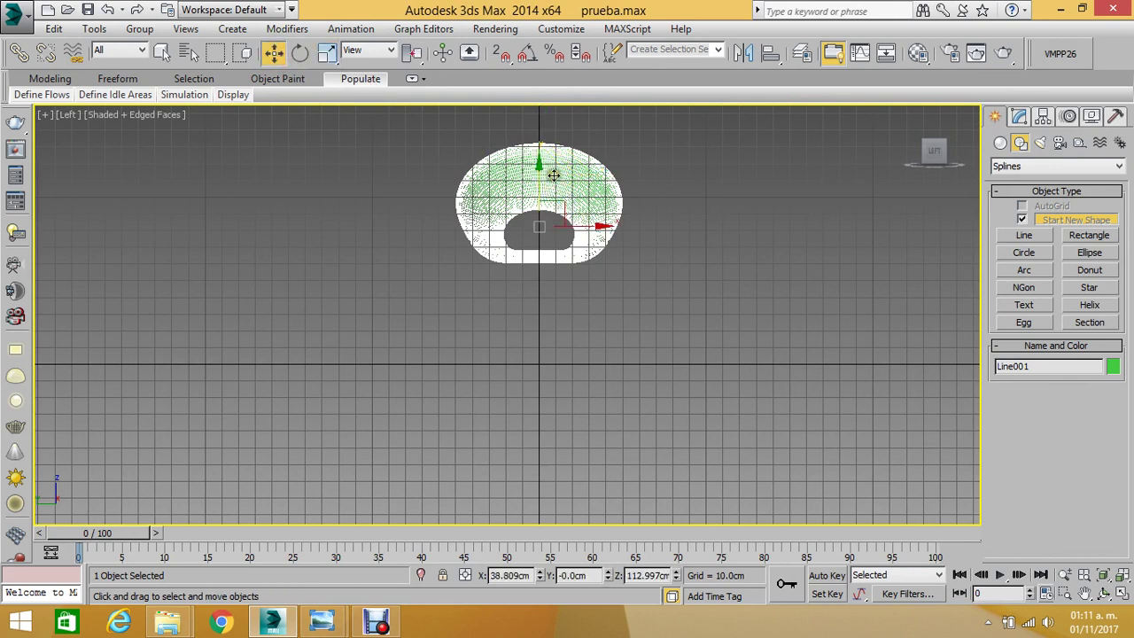
{"action": "mouse_move", "coordinate": [540, 174]}
{"action": "left_mouse_down"}
{"action": "mouse_move", "coordinate": [567, 212]}
{"action": "mouse_move", "coordinate": [594, 196]}
{"action": "left_mouse_up"}
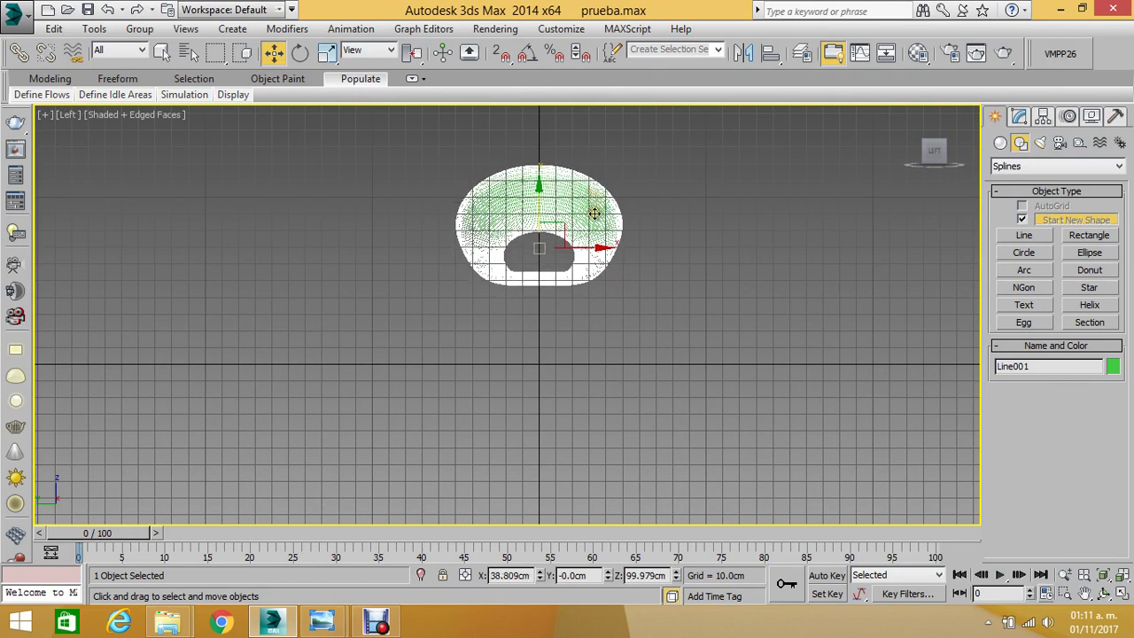
{"action": "scroll", "coordinate": [584, 296], "scroll_direction": "up", "scroll_amount": 2}
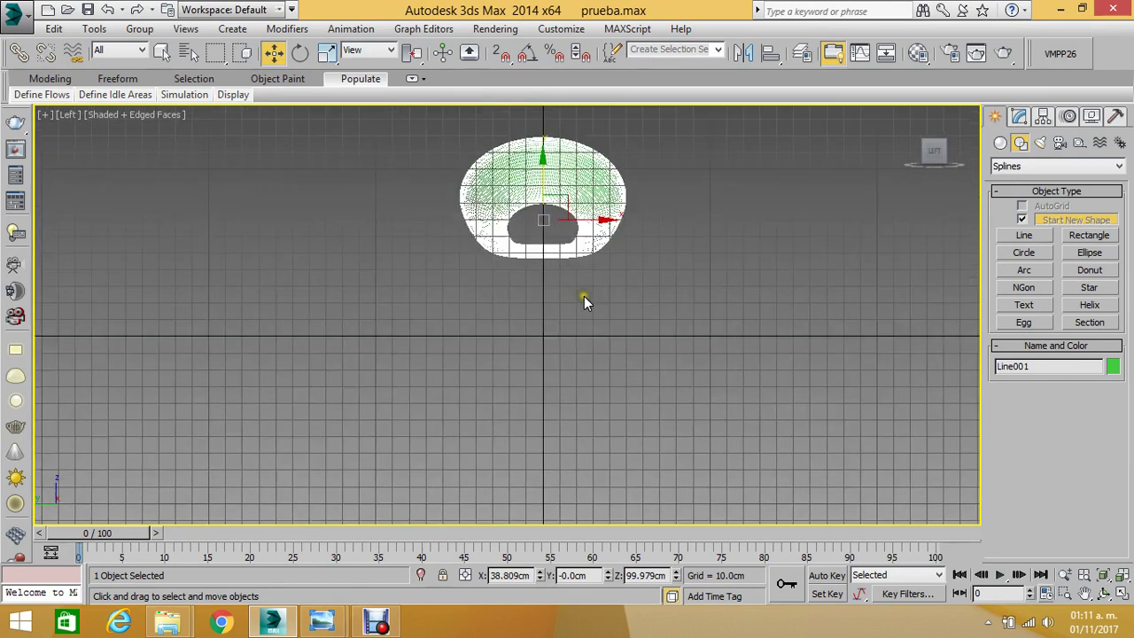
{"action": "scroll", "coordinate": [555, 257], "scroll_direction": "up", "scroll_amount": 3}
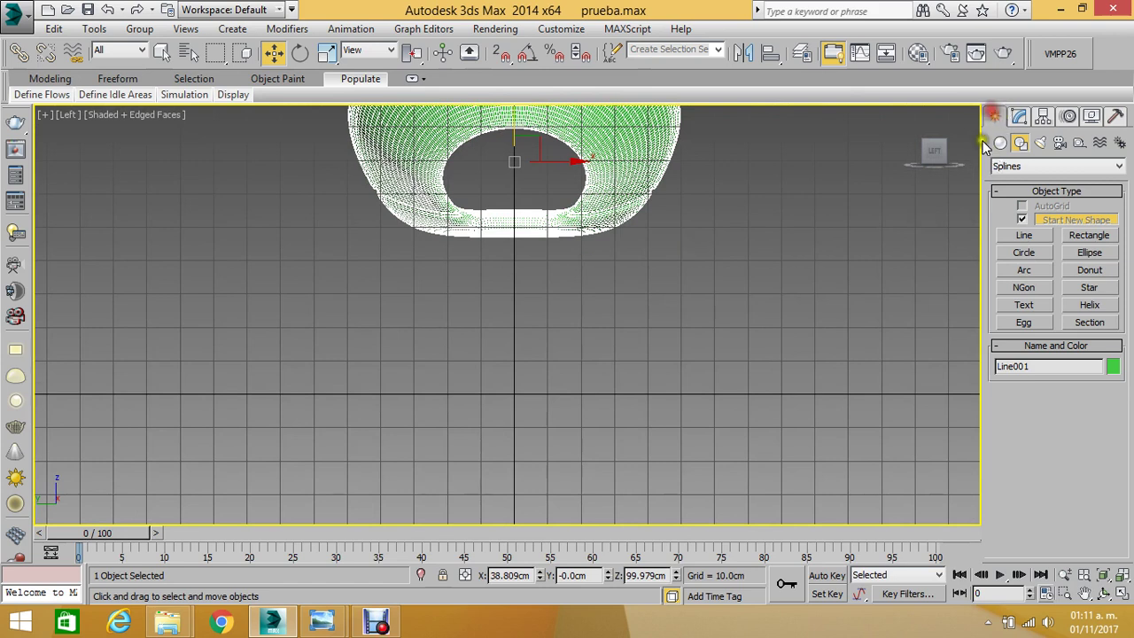
{"action": "left_click", "coordinate": [1026, 238]}
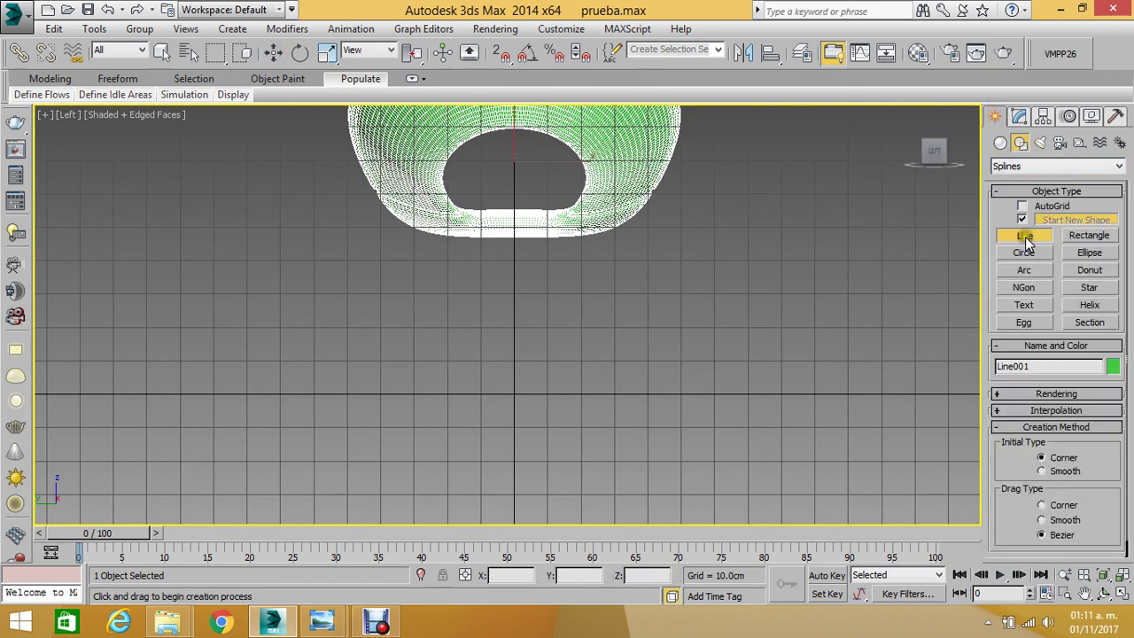
{"action": "left_click", "coordinate": [498, 53]}
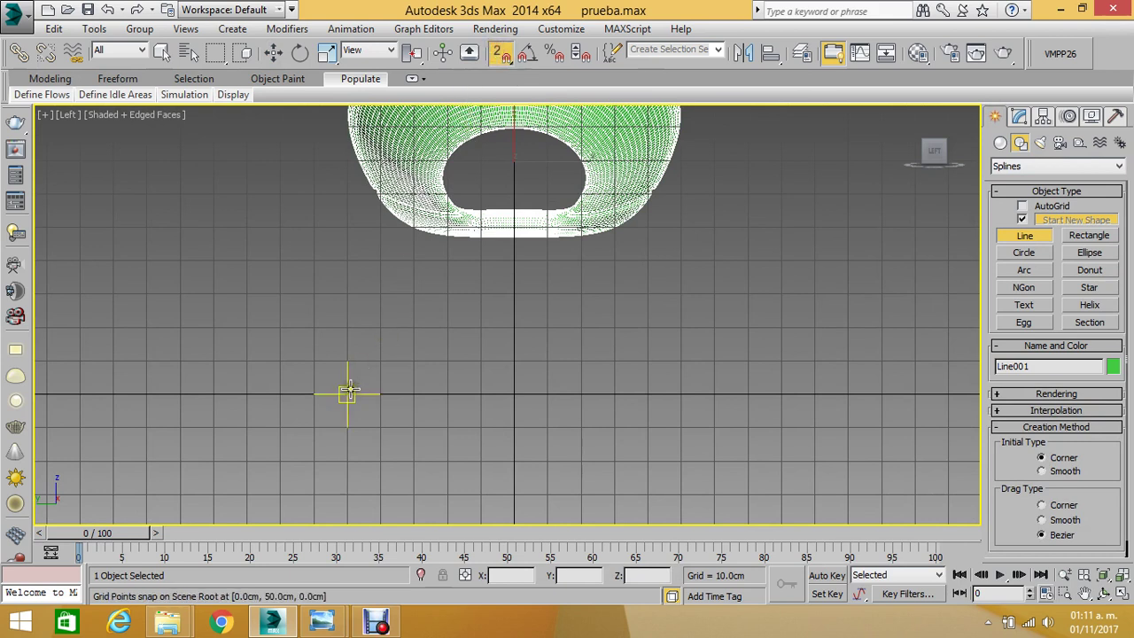
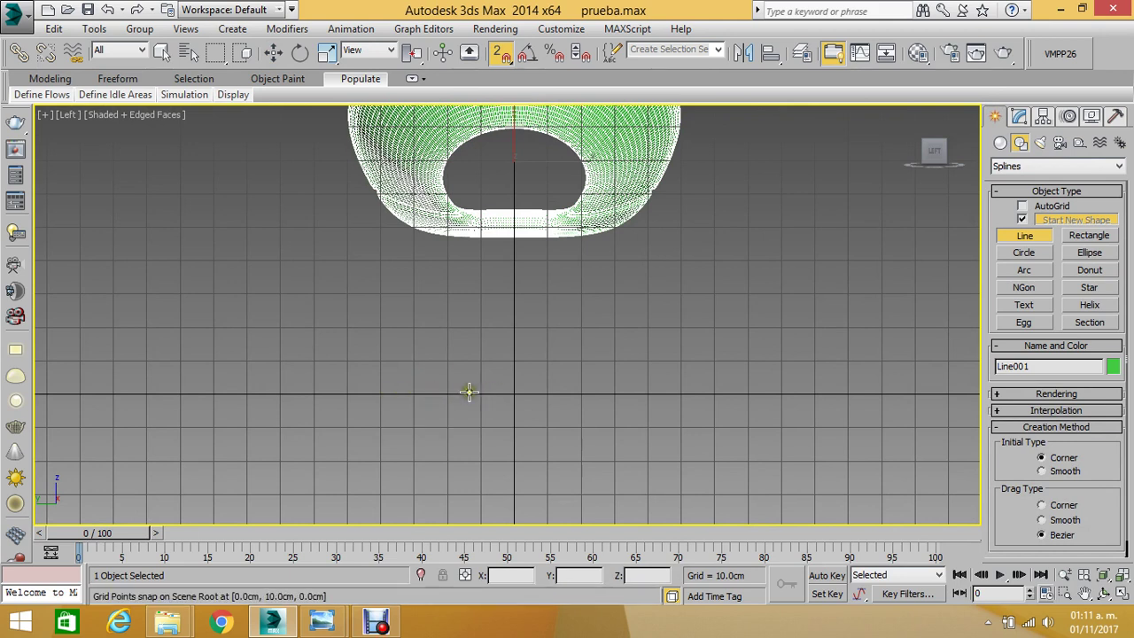
- Draw an open four-point trapezoid line, Line004, rising from the floor under the seat
{"action": "left_click", "coordinate": [381, 393]}
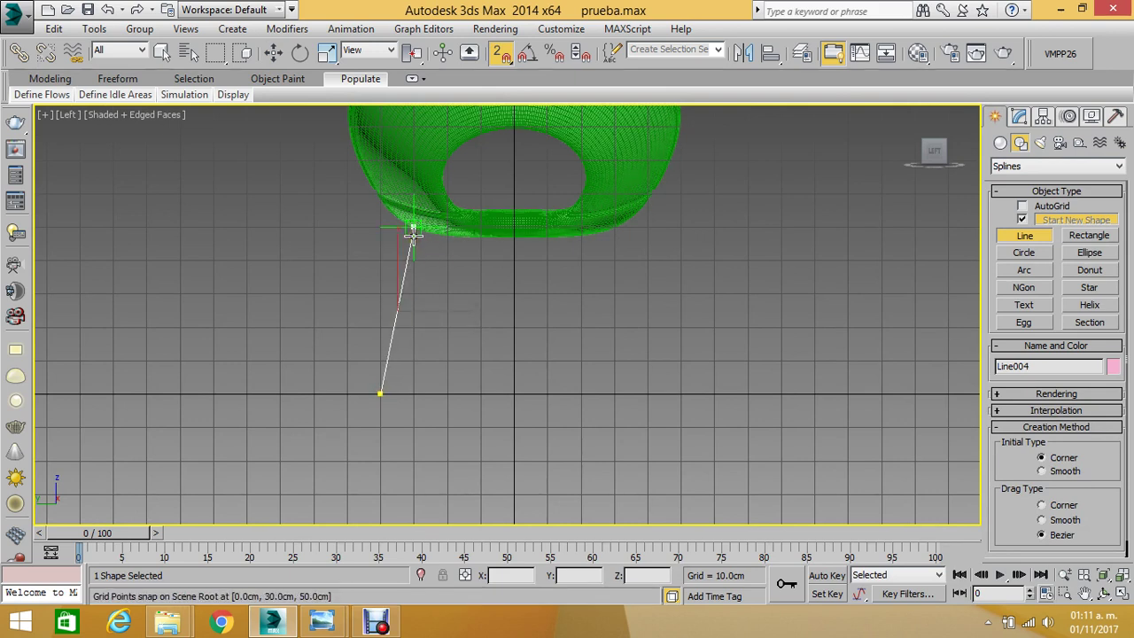
{"action": "left_click", "coordinate": [413, 228]}
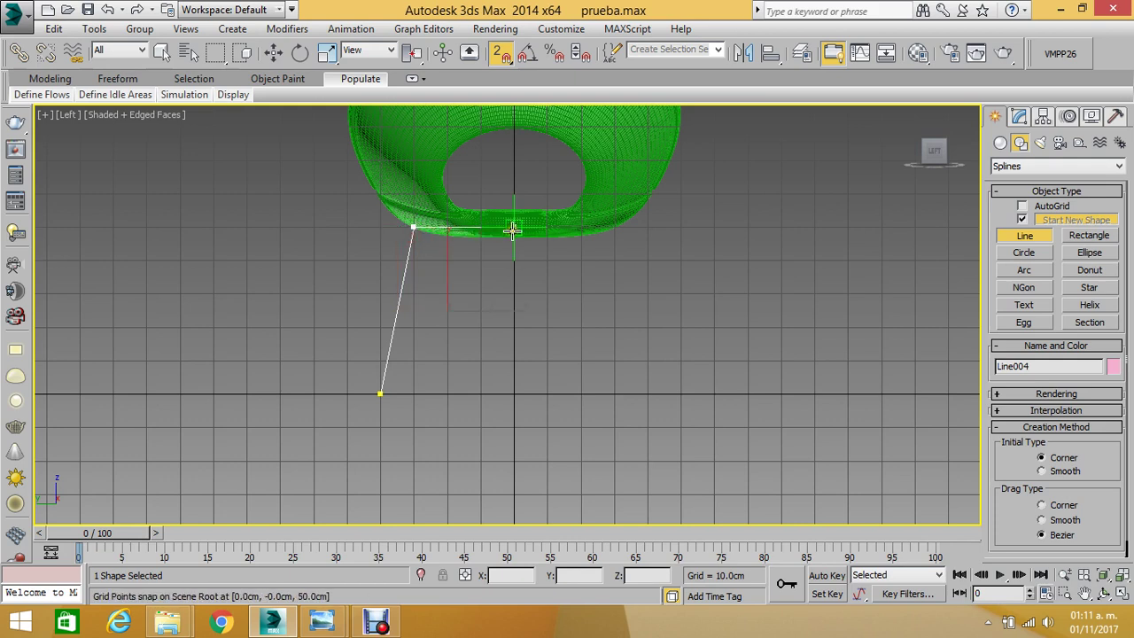
{"action": "left_click", "coordinate": [613, 227]}
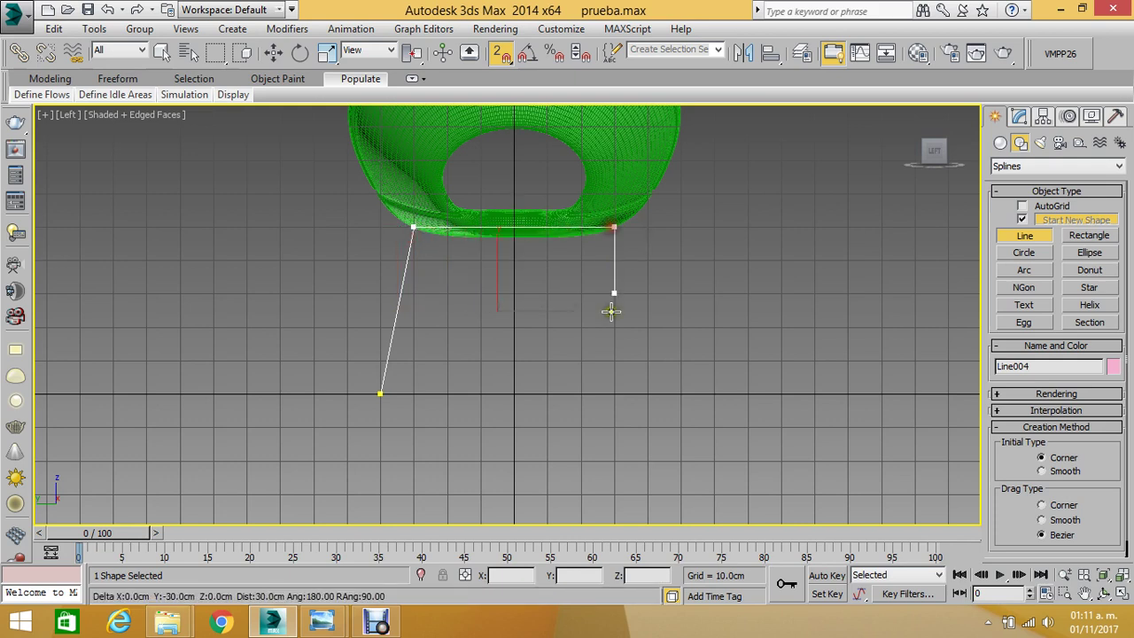
{"action": "left_click", "coordinate": [647, 395]}
{"action": "right_click", "coordinate": [780, 260]}
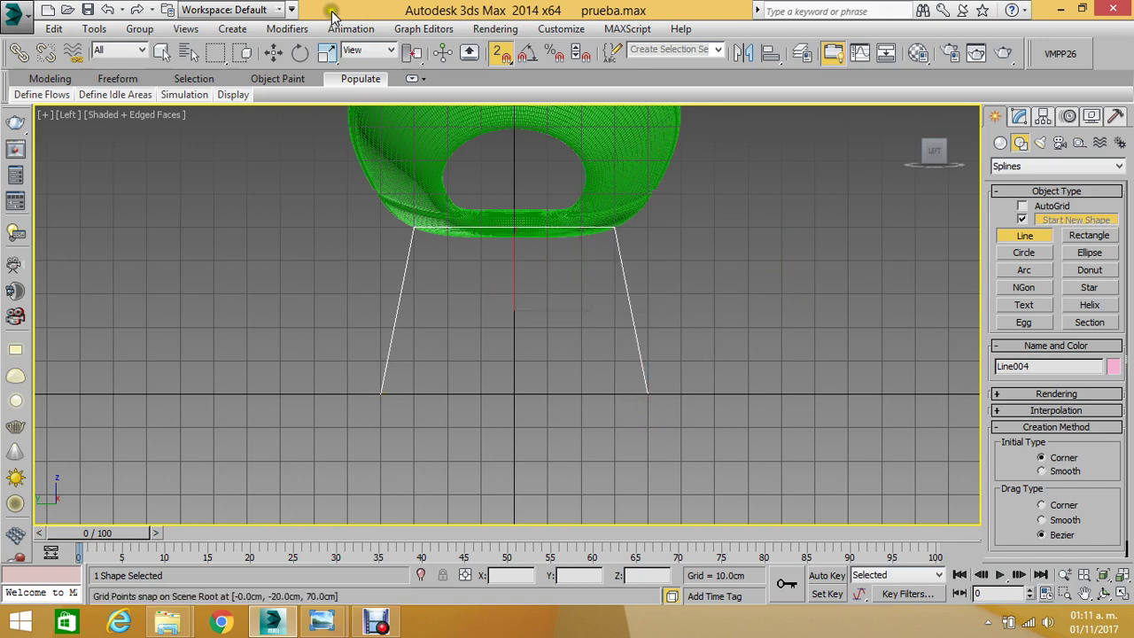
{"action": "left_click", "coordinate": [274, 55]}
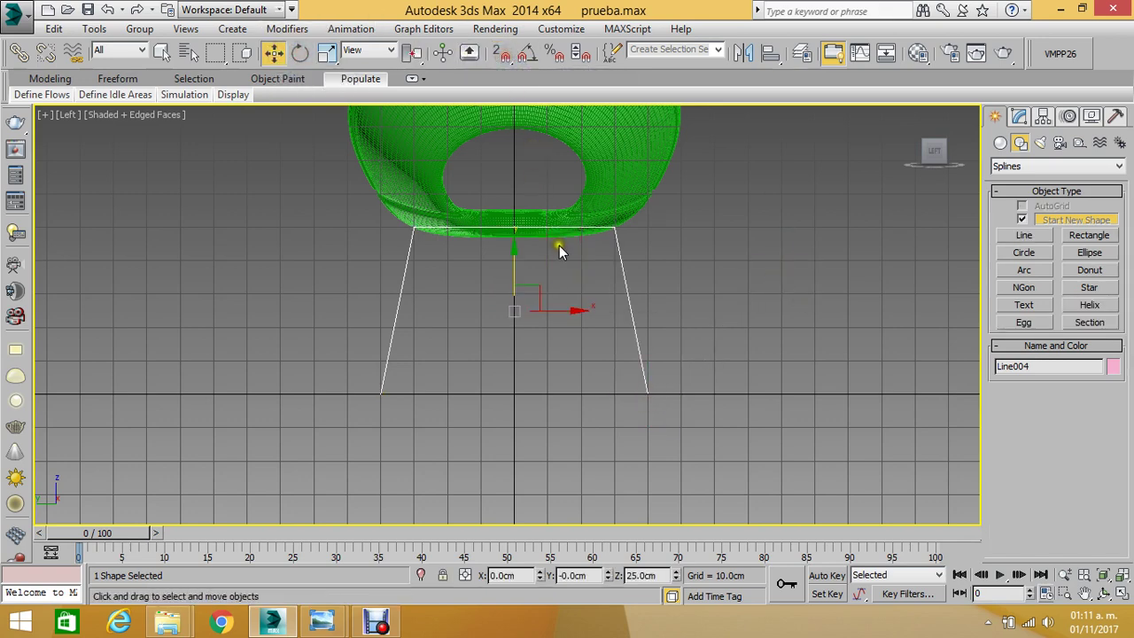
{"action": "middle_click_drag", "start_coordinate": [560, 250], "coordinate": [605, 222]}
- At Vertex level, lower the line's two top corners onto the seat's underside
{"action": "left_click", "coordinate": [1017, 119]}
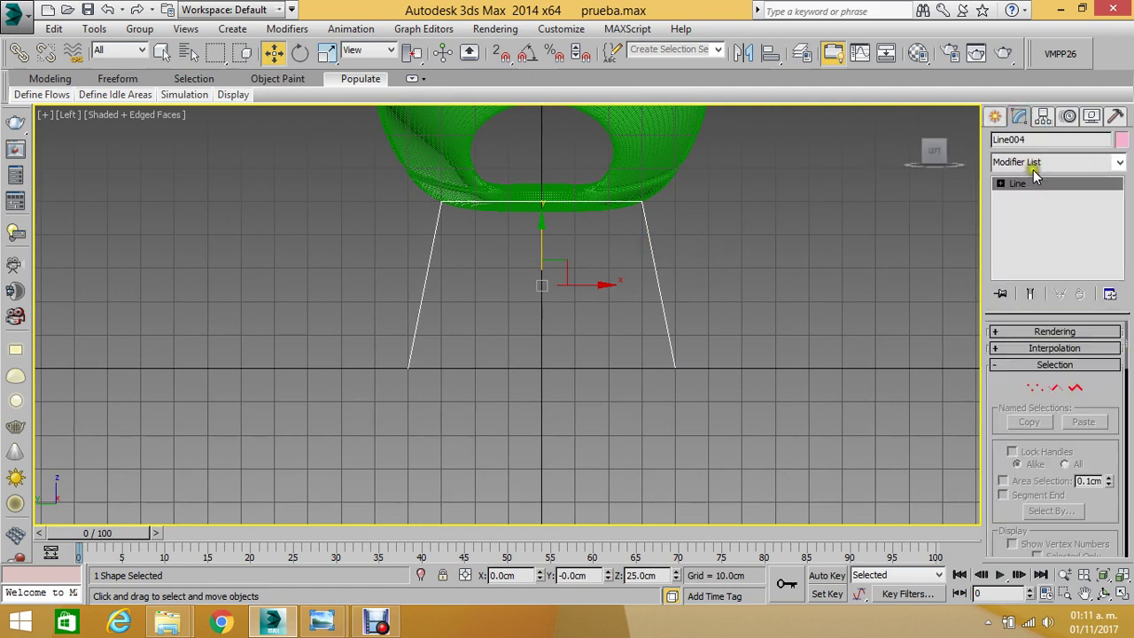
{"action": "left_click", "coordinate": [1002, 183]}
{"action": "left_click", "coordinate": [1035, 210]}
{"action": "left_click_drag", "start_coordinate": [306, 172], "coordinate": [895, 496]}
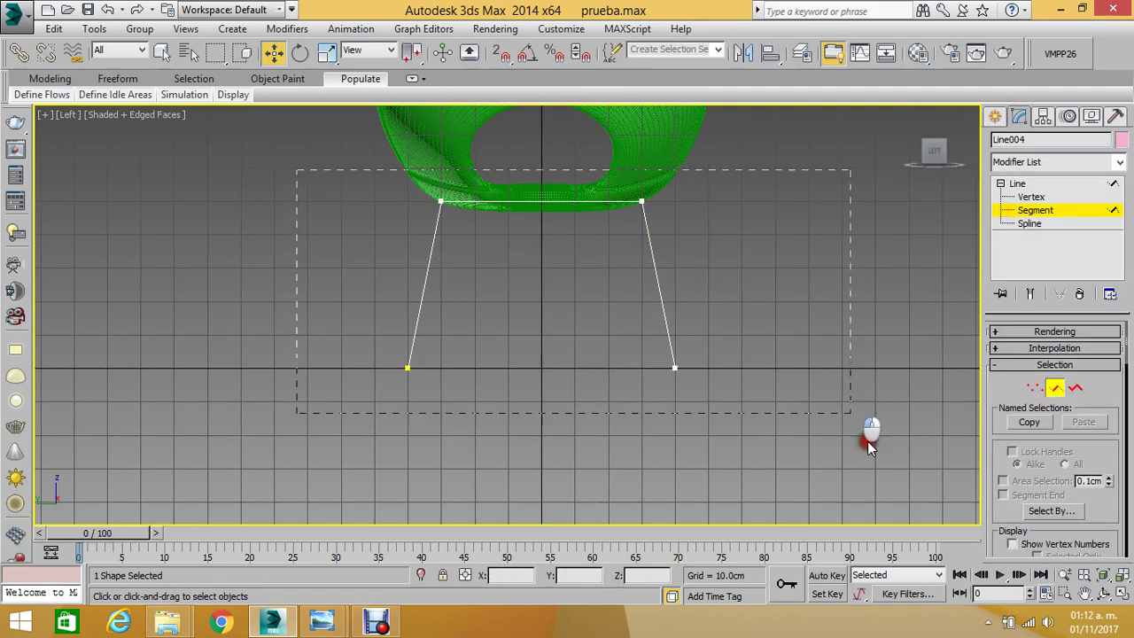
{"action": "right_click", "coordinate": [654, 268]}
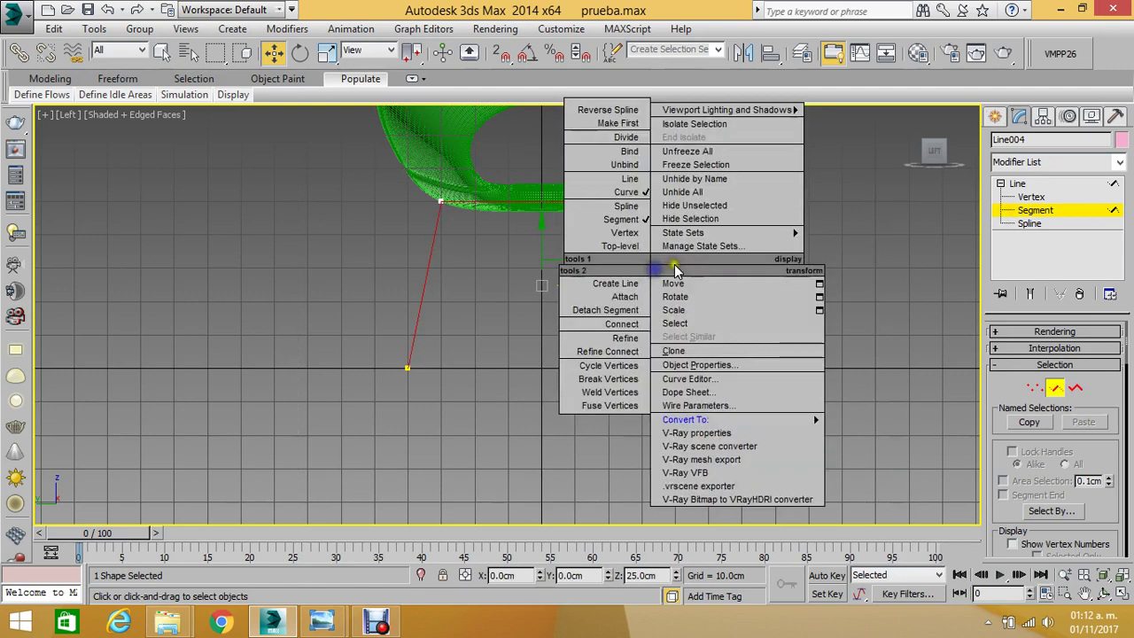
{"action": "left_click", "coordinate": [626, 188]}
{"action": "left_click", "coordinate": [1030, 196]}
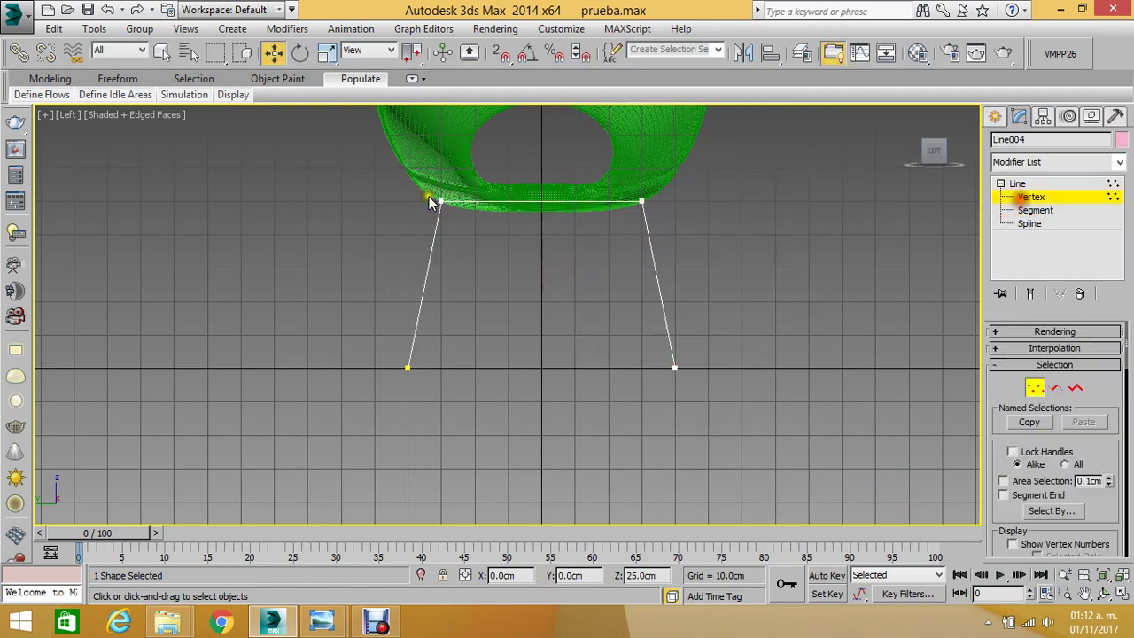
{"action": "left_click_drag", "start_coordinate": [367, 177], "coordinate": [800, 258]}
{"action": "scroll", "coordinate": [524, 183], "scroll_direction": "up", "scroll_amount": 3}
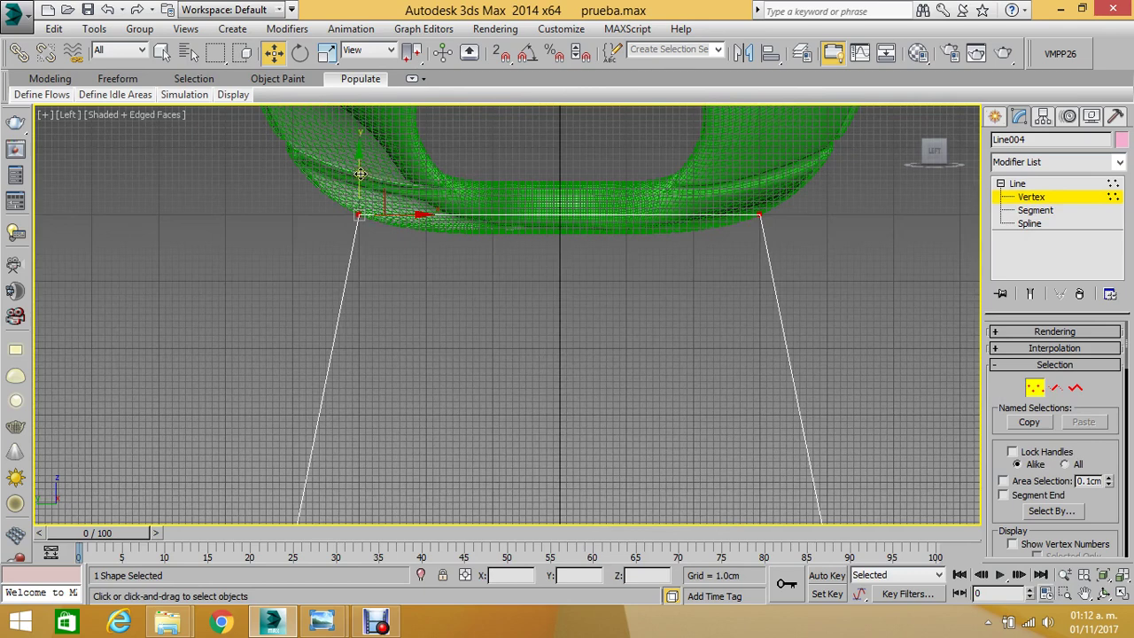
{"action": "left_click_drag", "start_coordinate": [361, 174], "coordinate": [367, 182]}
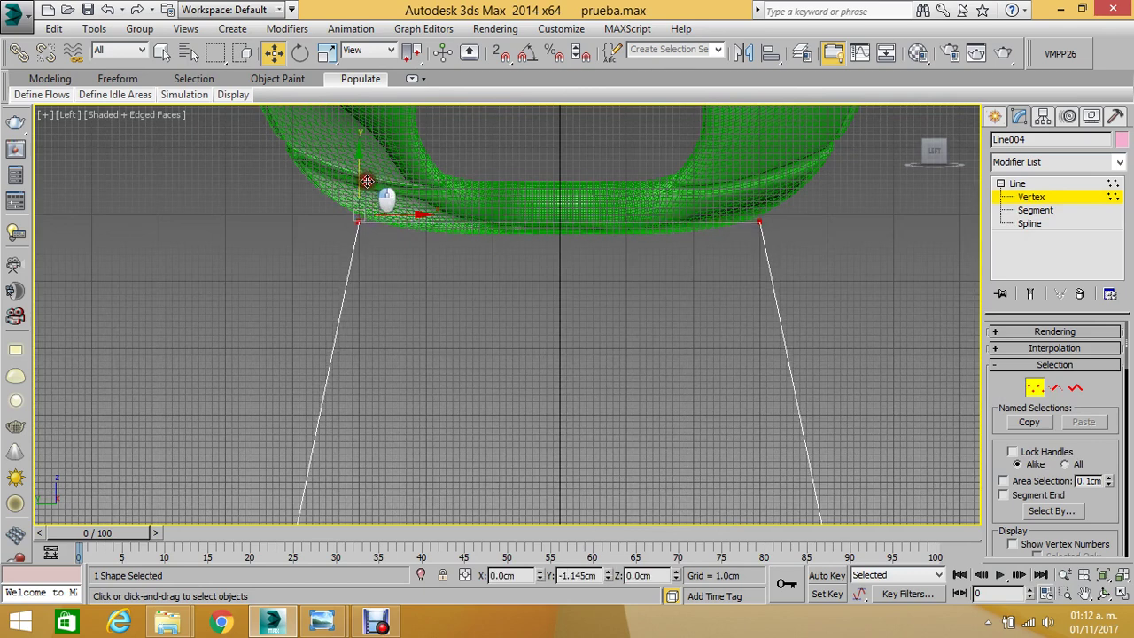
{"action": "left_click_drag", "start_coordinate": [370, 181], "coordinate": [370, 189]}
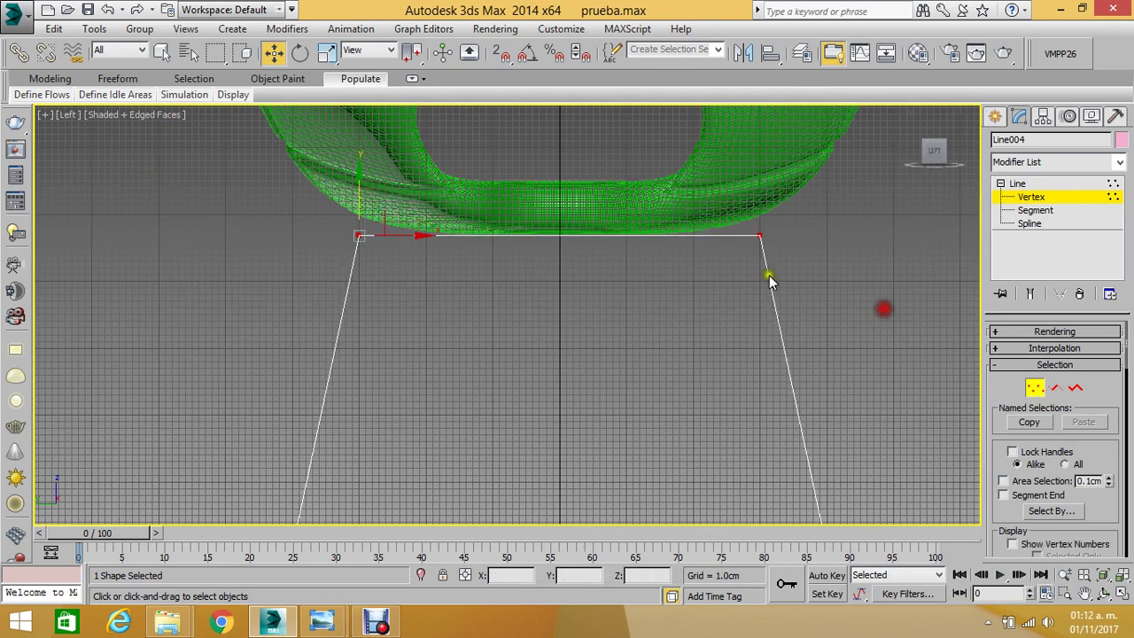
- Scale the two top corners closer together under the seat
{"action": "left_click", "coordinate": [327, 53]}
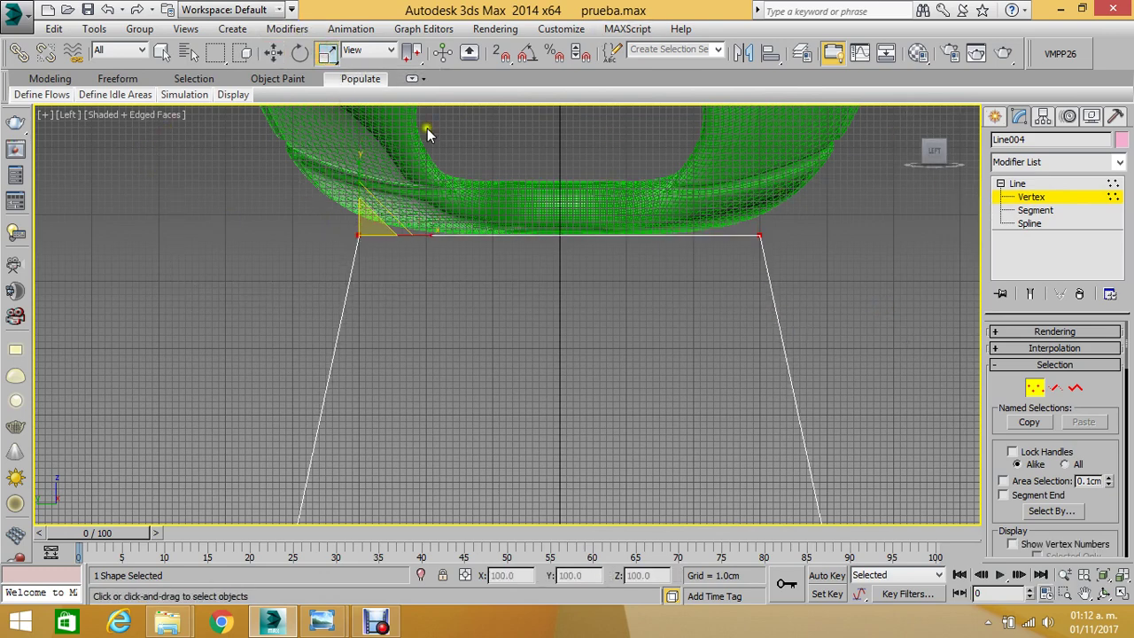
{"action": "left_click_drag", "start_coordinate": [422, 111], "coordinate": [582, 263]}
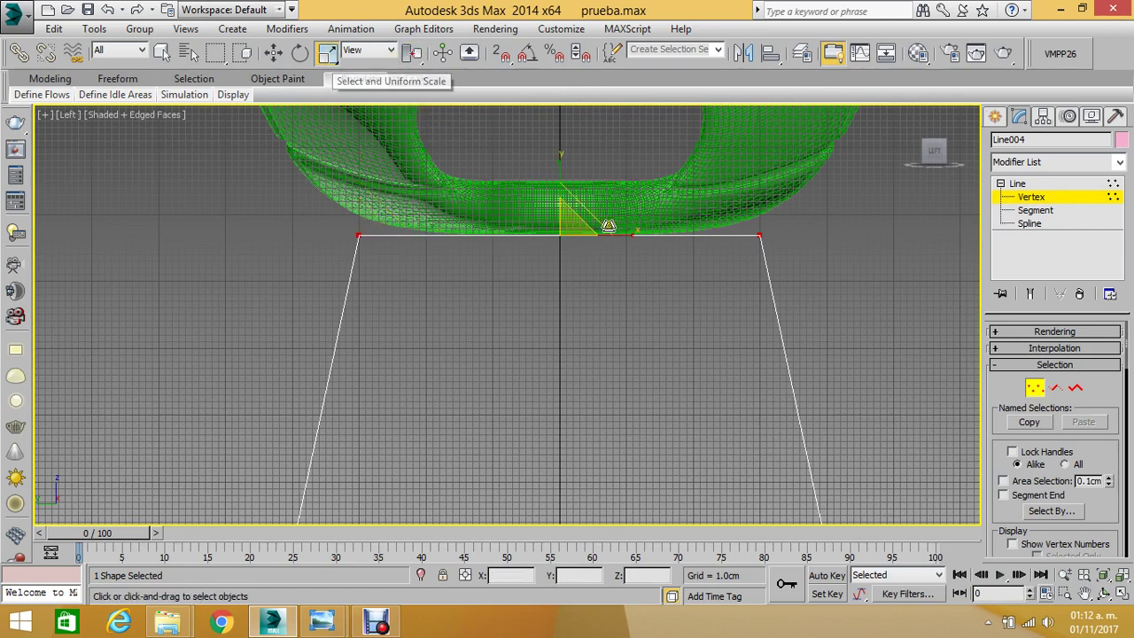
{"action": "left_click_drag", "start_coordinate": [622, 238], "coordinate": [583, 245]}
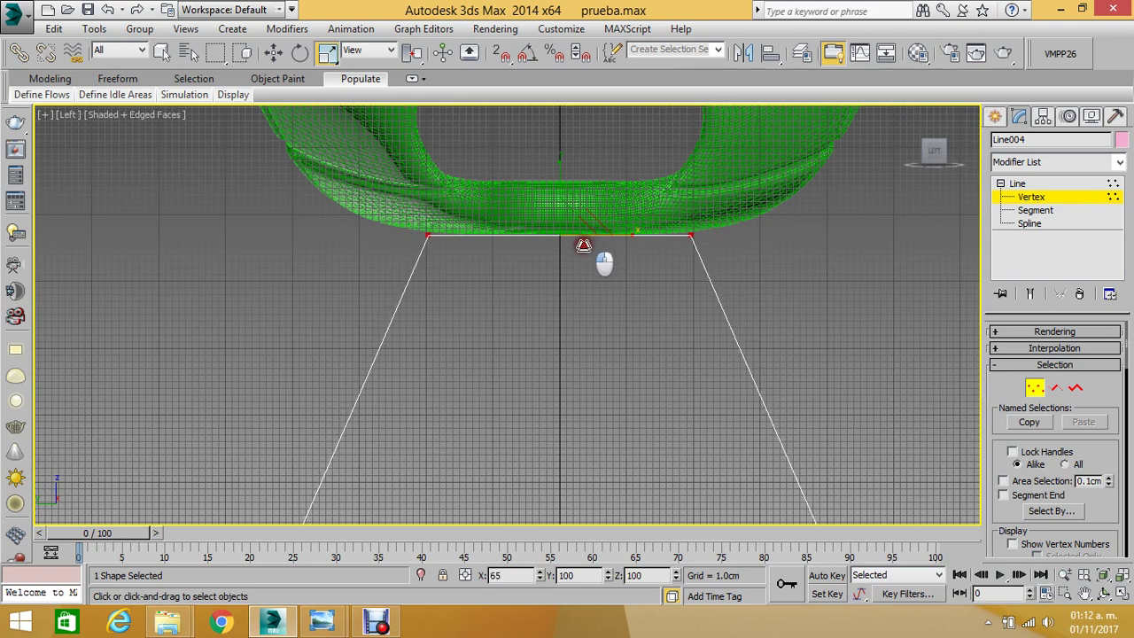
{"action": "scroll", "coordinate": [579, 242], "scroll_direction": "down", "scroll_amount": 4}
{"action": "middle_click_drag", "start_coordinate": [572, 278], "coordinate": [525, 192]}
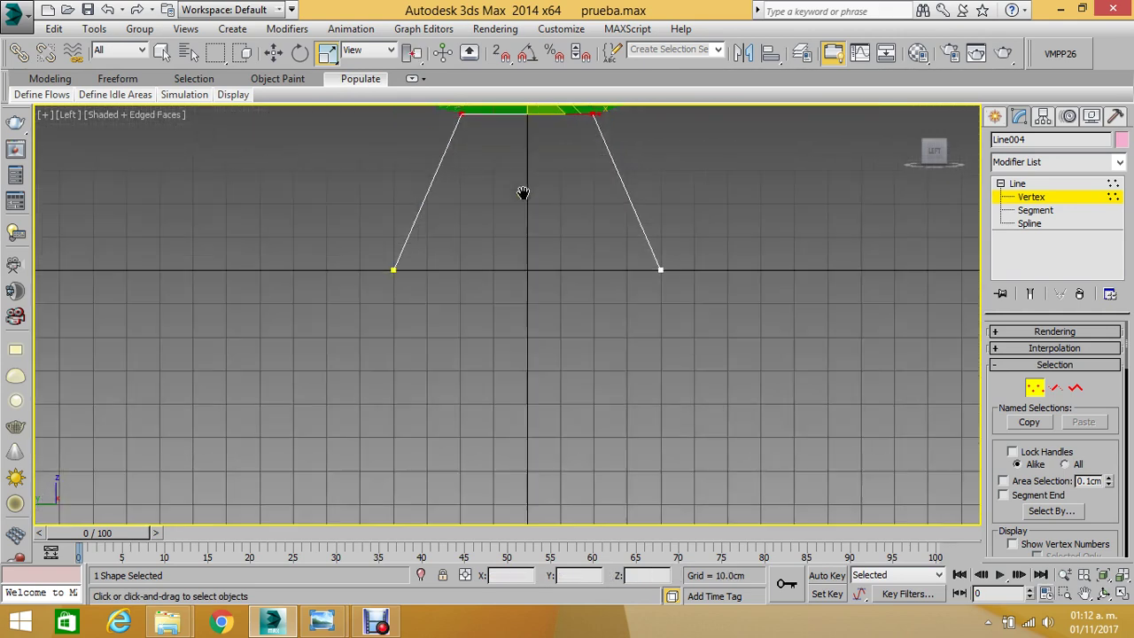
{"action": "scroll", "coordinate": [505, 208], "scroll_direction": "up", "scroll_amount": 3}
- Scale the two bottom corners farther apart to spread the feet
{"action": "left_click_drag", "start_coordinate": [324, 227], "coordinate": [754, 347]}
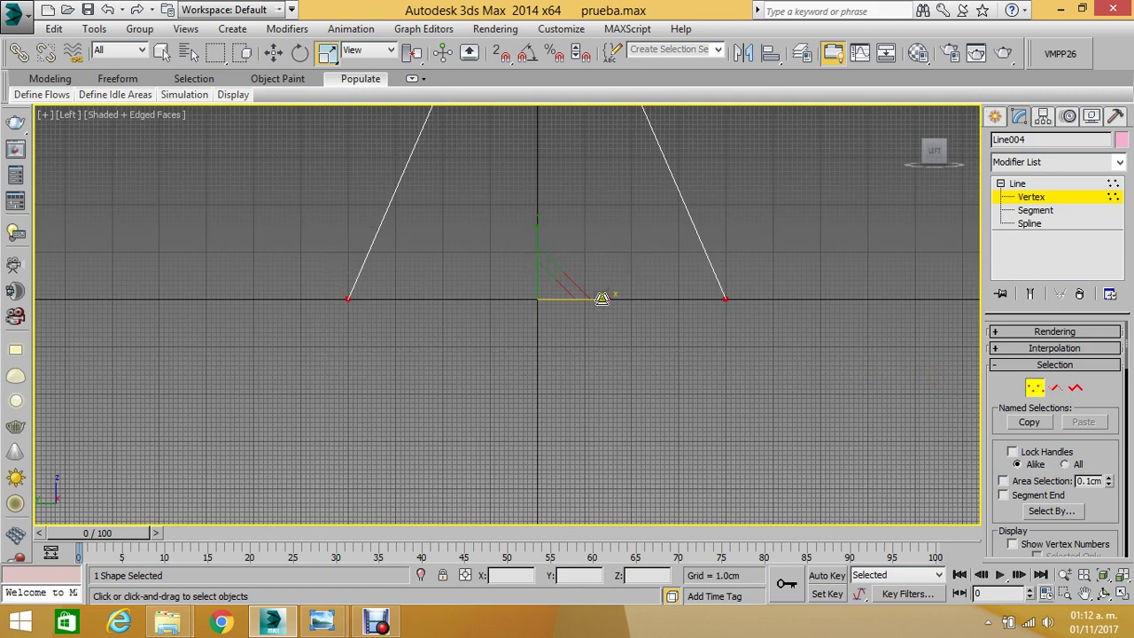
{"action": "left_click_drag", "start_coordinate": [603, 301], "coordinate": [578, 309]}
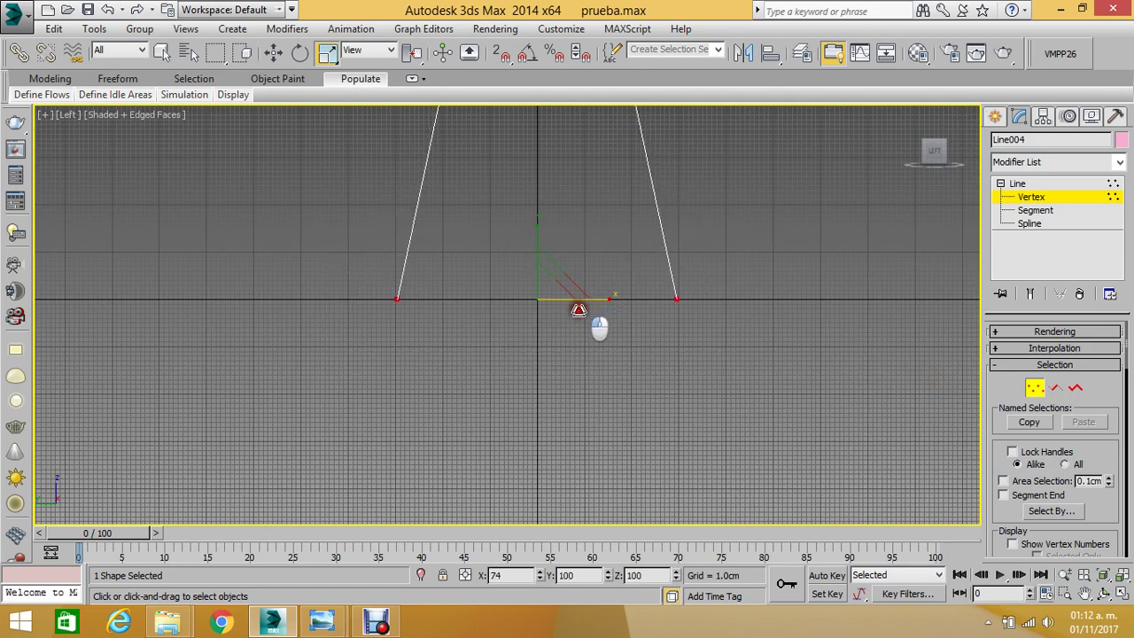
{"action": "scroll", "coordinate": [579, 314], "scroll_direction": "down", "scroll_amount": 2}
{"action": "scroll", "coordinate": [577, 293], "scroll_direction": "up", "scroll_amount": 1}
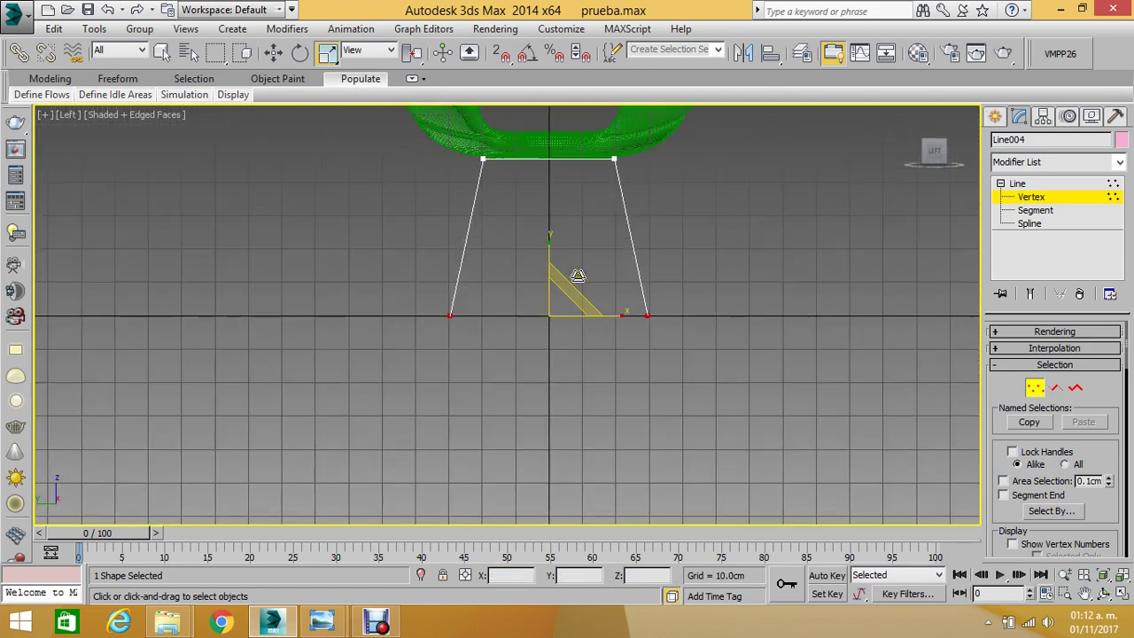
{"action": "scroll", "coordinate": [585, 310], "scroll_direction": "up", "scroll_amount": 1}
{"action": "left_click_drag", "start_coordinate": [600, 313], "coordinate": [608, 313]}
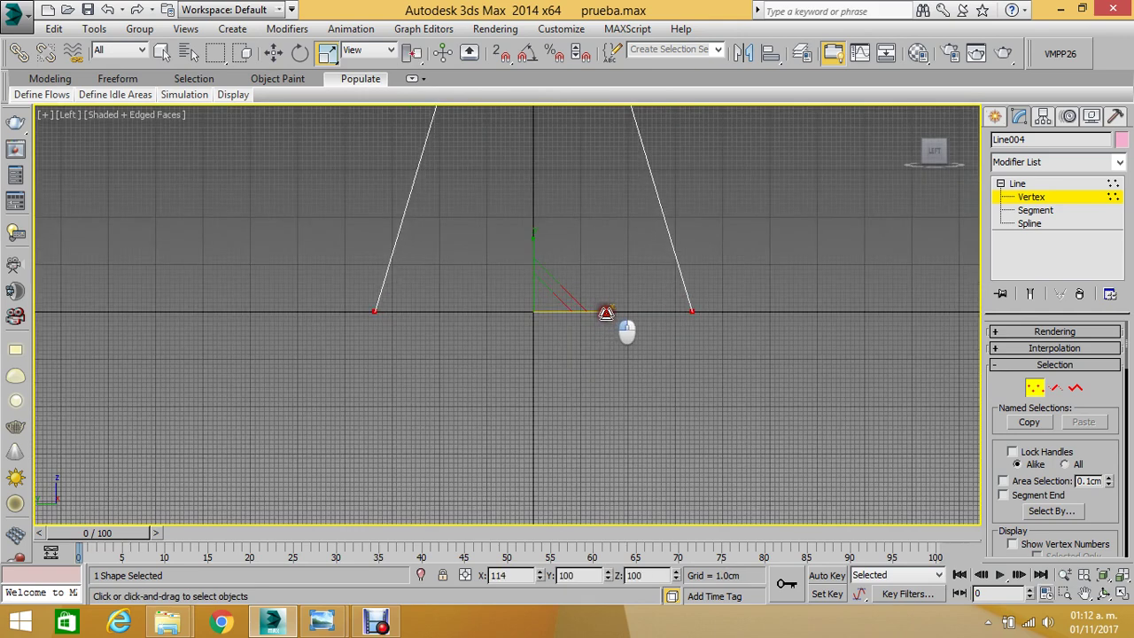
{"action": "scroll", "coordinate": [608, 314], "scroll_direction": "down", "scroll_amount": 2}
{"action": "scroll", "coordinate": [607, 210], "scroll_direction": "up", "scroll_amount": 2}
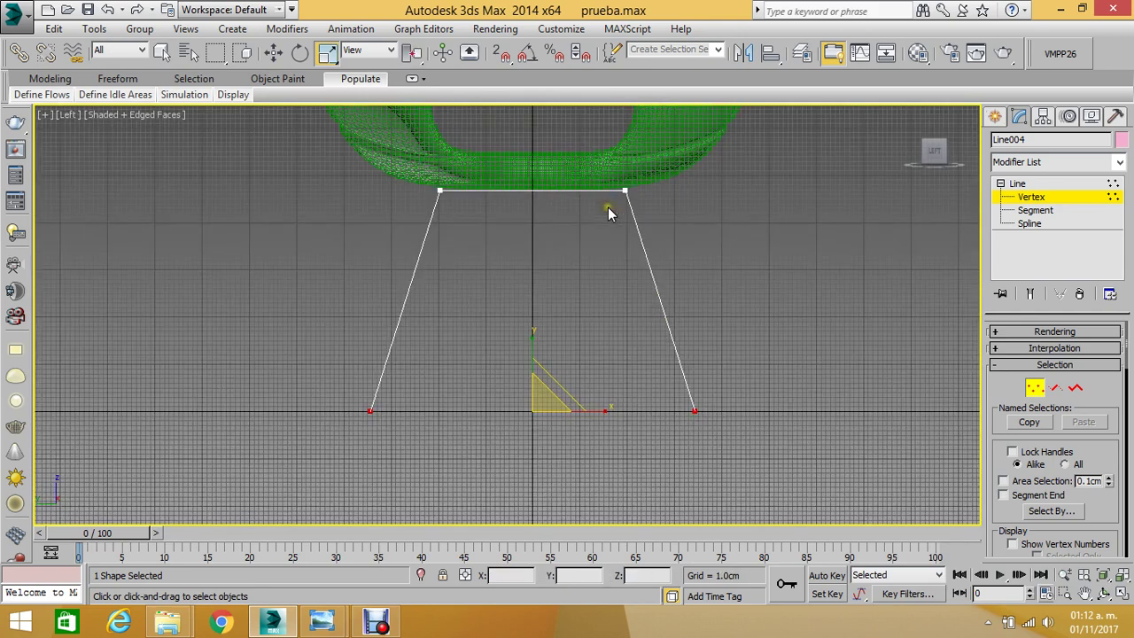
- Adjust the outline's segments and top-right corner vertex through the quad menu
{"action": "left_click", "coordinate": [1033, 210]}
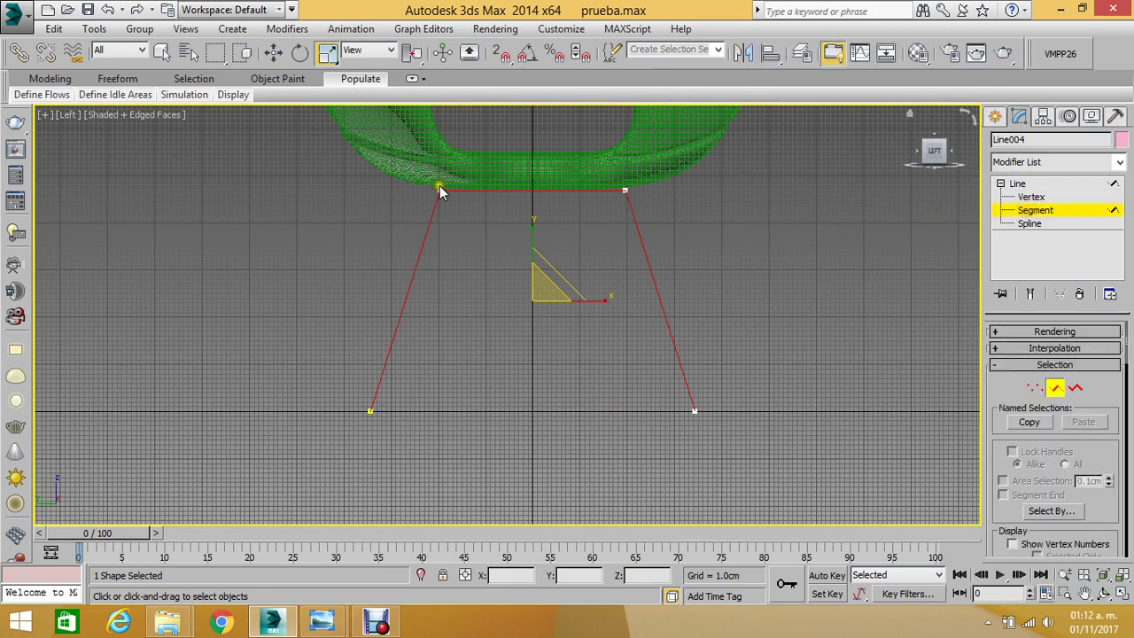
{"action": "left_click_drag", "start_coordinate": [276, 162], "coordinate": [893, 487]}
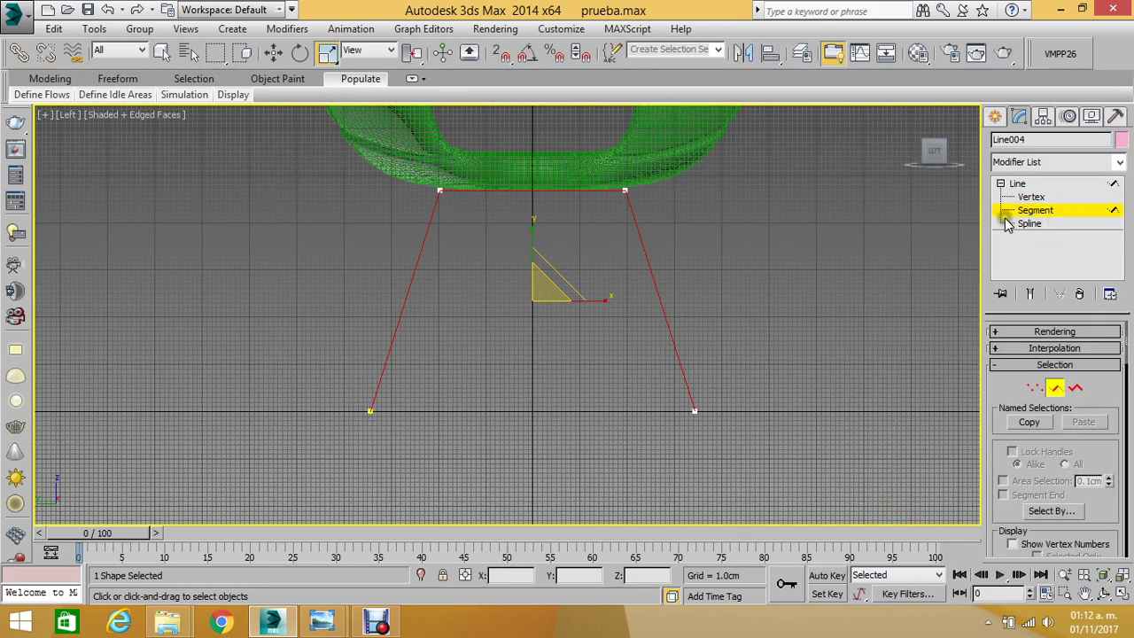
{"action": "left_click", "coordinate": [273, 52]}
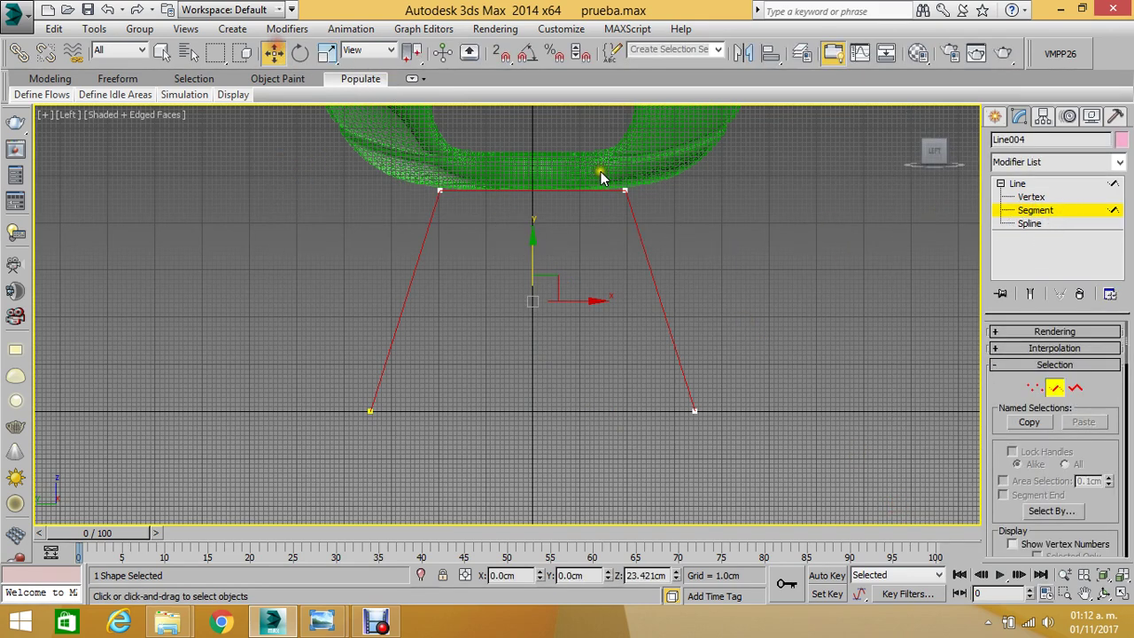
{"action": "right_click", "coordinate": [629, 210]}
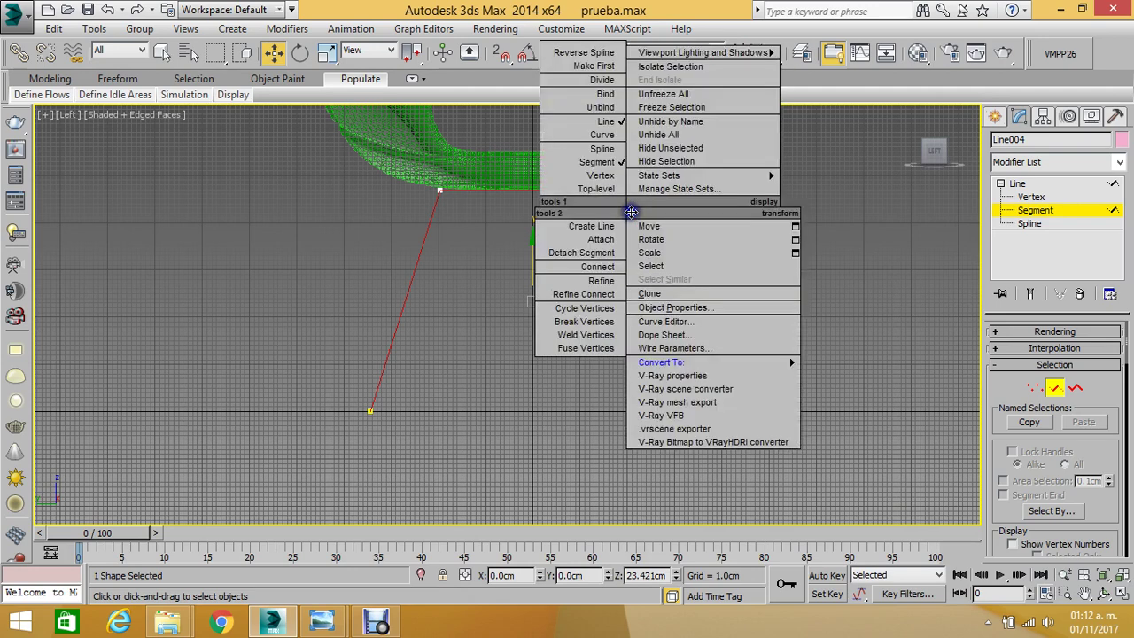
{"action": "left_click", "coordinate": [610, 129]}
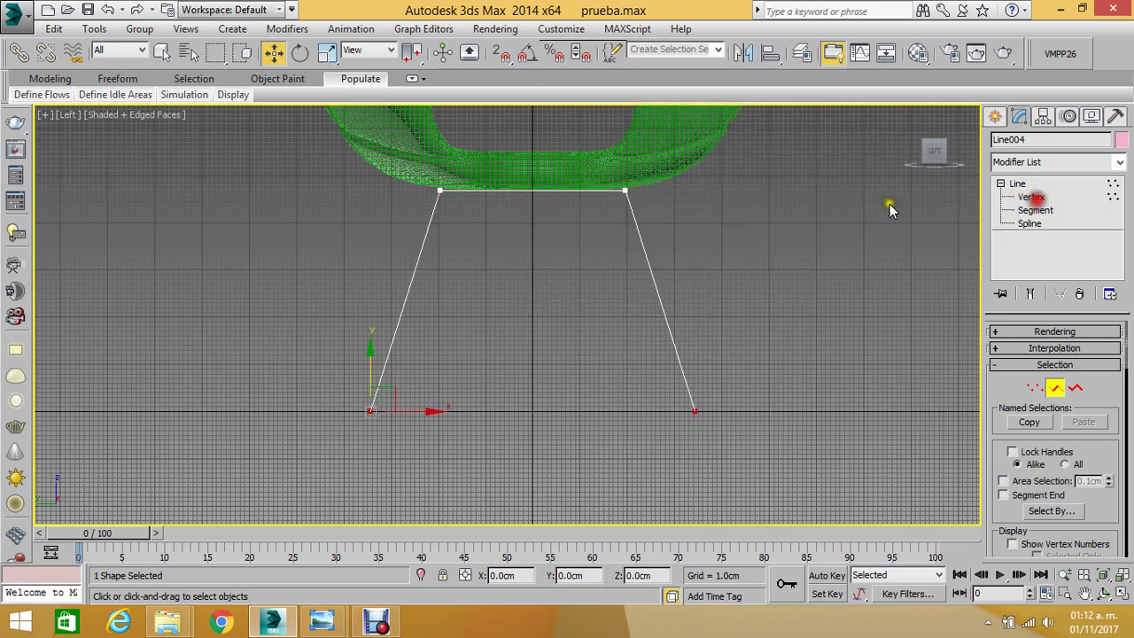
{"action": "key", "text": "1"}
{"action": "left_click", "coordinate": [625, 193]}
{"action": "right_click", "coordinate": [625, 195]}
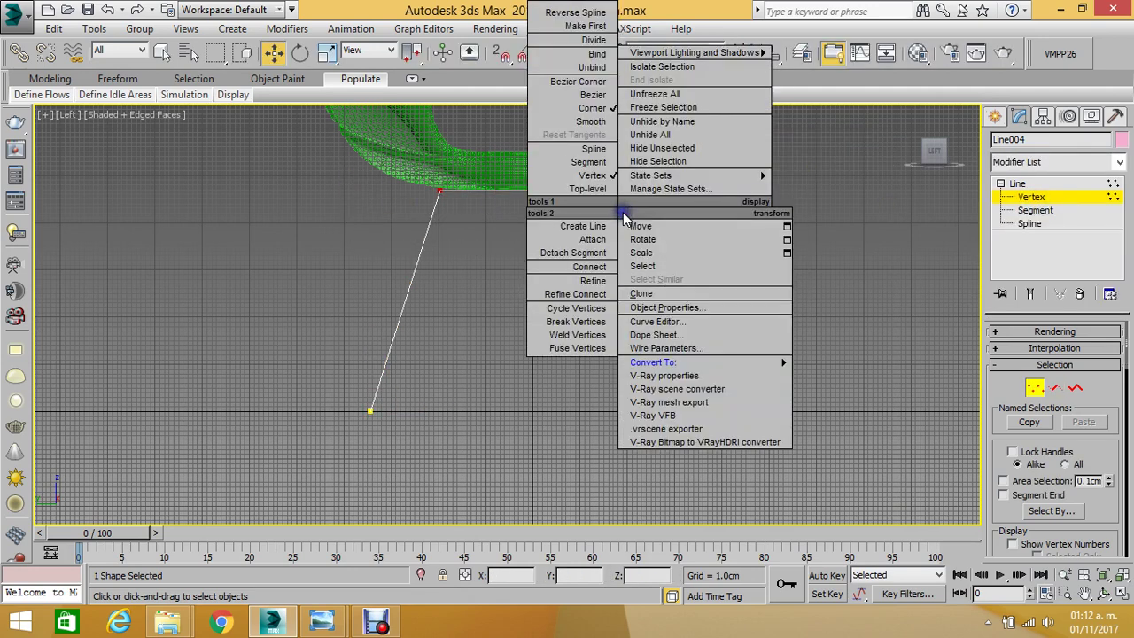
{"action": "left_click", "coordinate": [609, 92]}
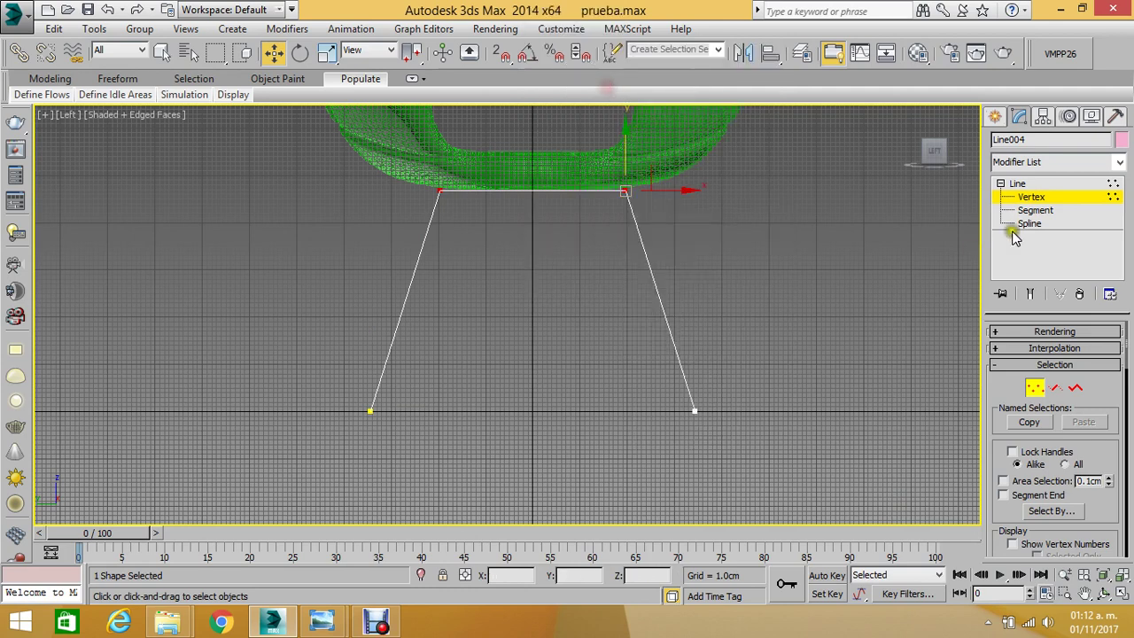
- Fillet both top corners of the leg outline to about 5.975 cm
{"action": "scroll", "coordinate": [1010, 434], "scroll_direction": "down", "scroll_amount": 5}
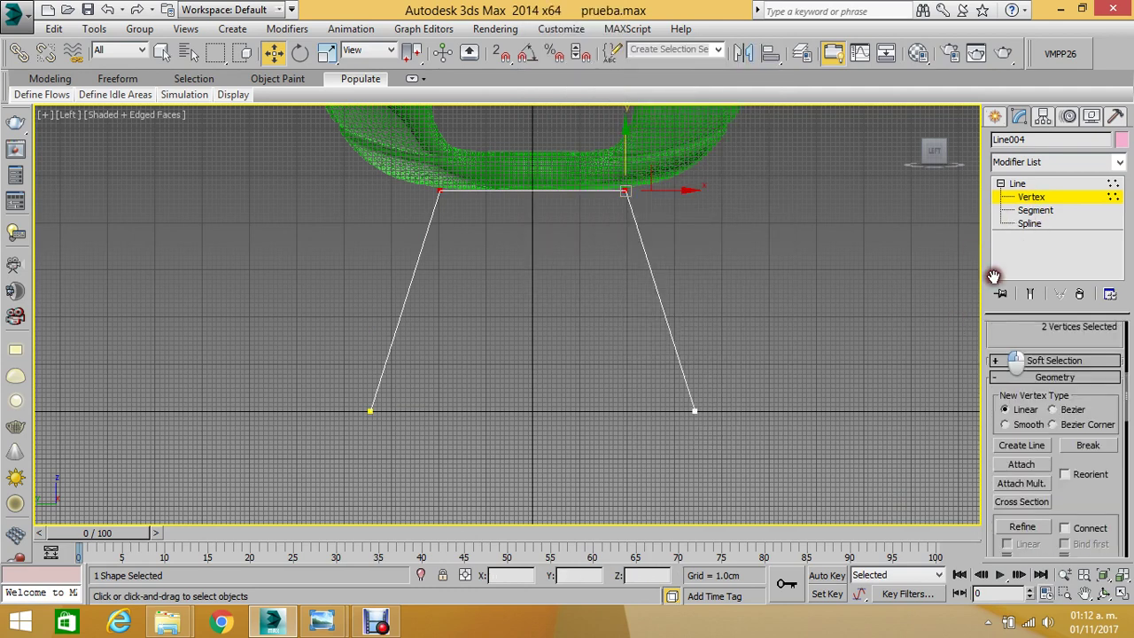
{"action": "left_click", "coordinate": [1004, 197]}
{"action": "left_click_drag", "start_coordinate": [1114, 427], "coordinate": [1115, 451]}
{"action": "scroll", "coordinate": [1114, 456], "scroll_direction": "down", "scroll_amount": 2}
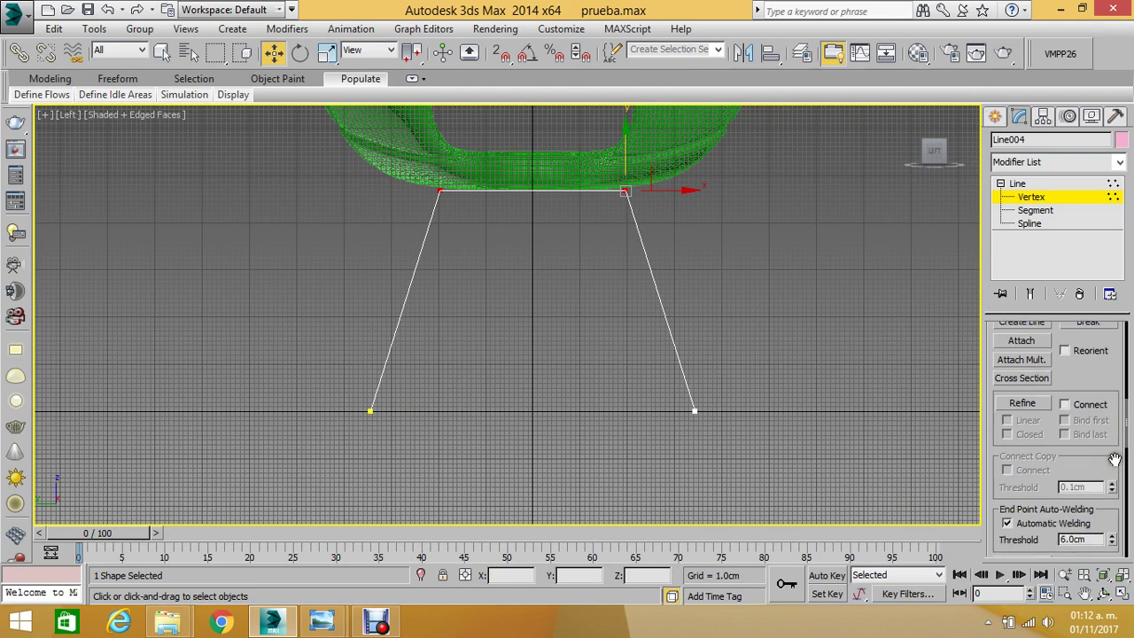
{"action": "scroll", "coordinate": [1115, 456], "scroll_direction": "down", "scroll_amount": 2}
{"action": "scroll", "coordinate": [1115, 457], "scroll_direction": "down", "scroll_amount": 2}
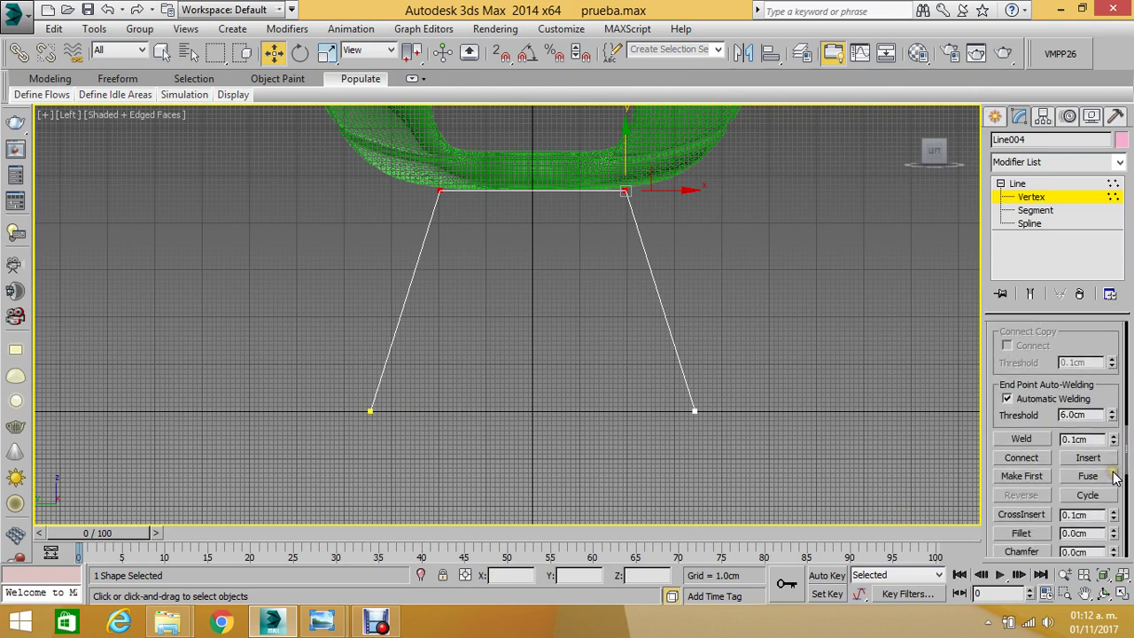
{"action": "scroll", "coordinate": [1115, 478], "scroll_direction": "down", "scroll_amount": 1}
{"action": "left_click", "coordinate": [1023, 508]}
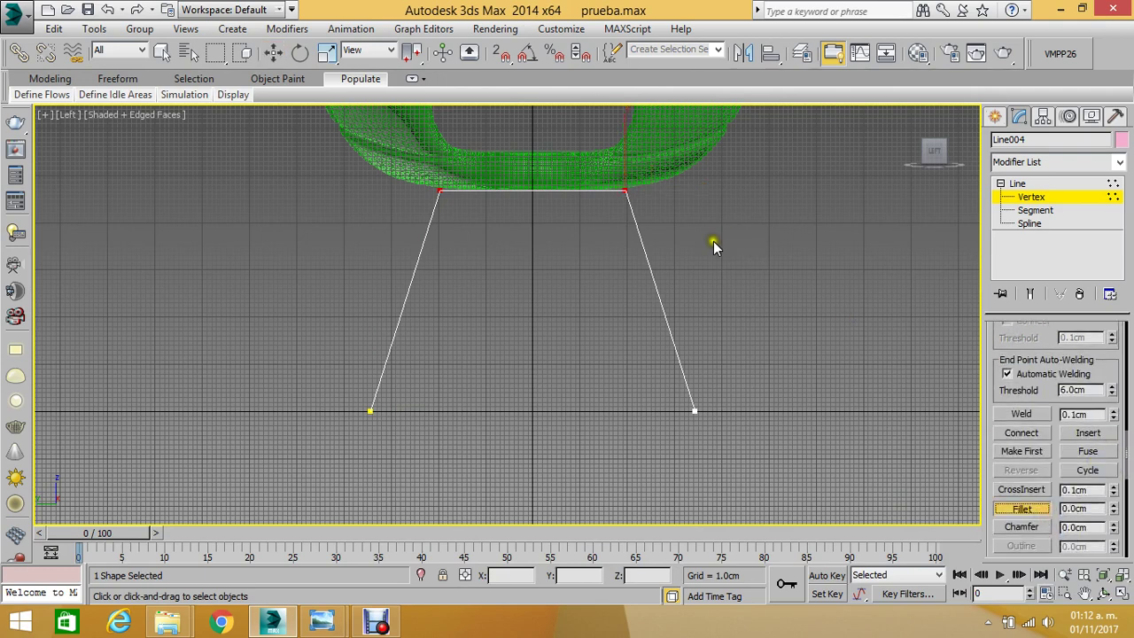
{"action": "left_click_drag", "start_coordinate": [627, 193], "coordinate": [647, 158]}
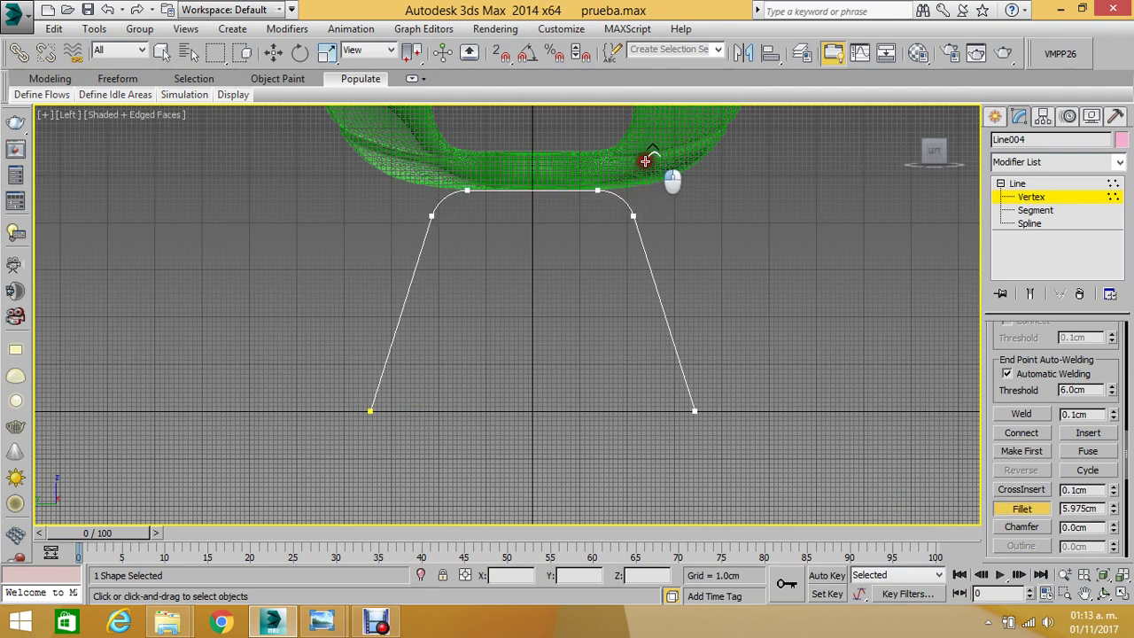
{"action": "left_click", "coordinate": [1016, 184]}
{"action": "left_click", "coordinate": [757, 282]}
- Set the leg outline's object colour to red
{"action": "left_click", "coordinate": [644, 246]}
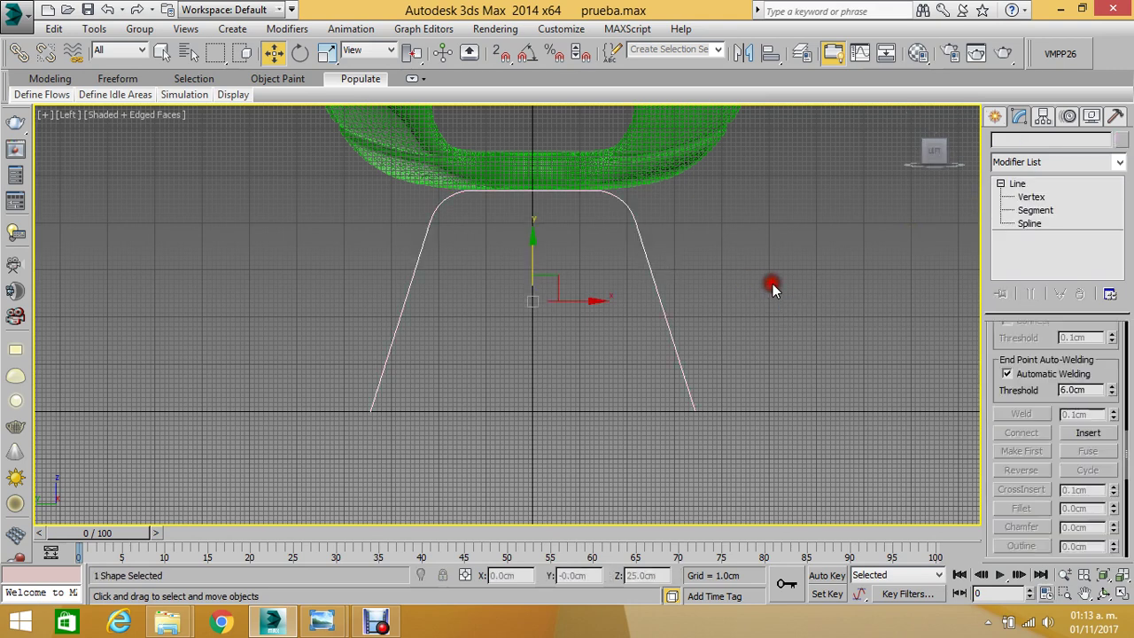
{"action": "left_click", "coordinate": [1121, 142]}
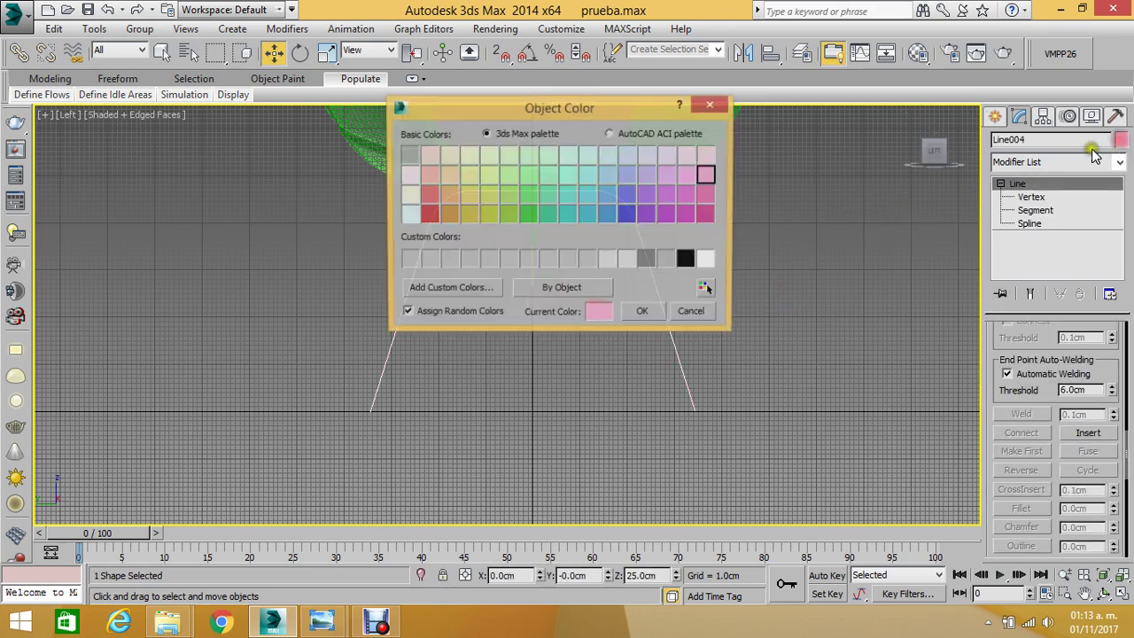
{"action": "left_click", "coordinate": [428, 214]}
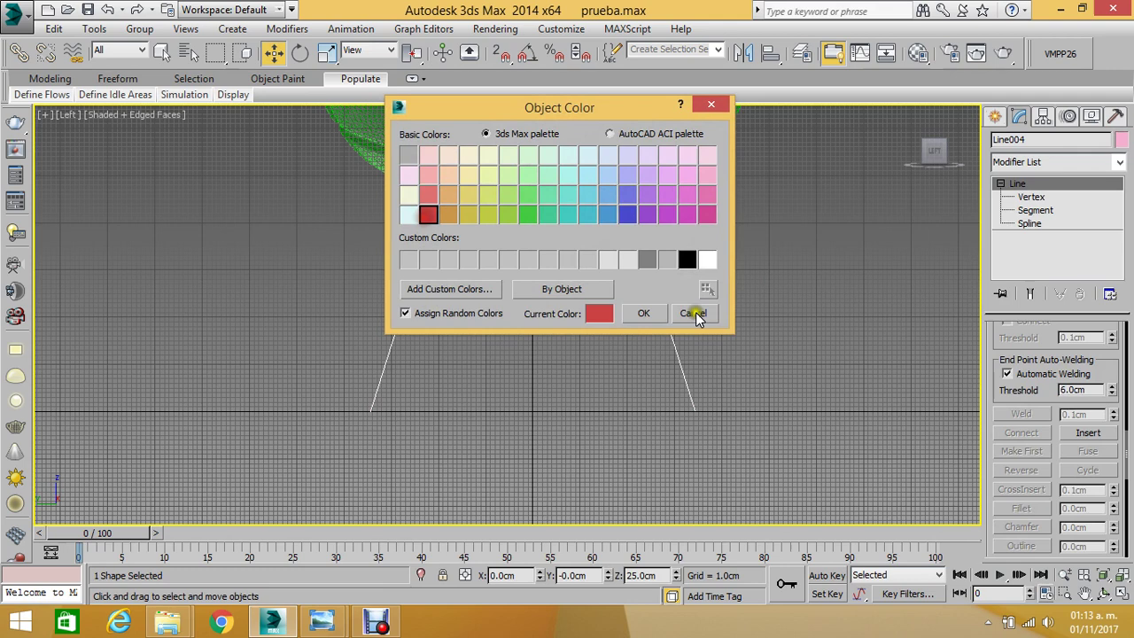
{"action": "left_click", "coordinate": [650, 313]}
- Set the line's interpolation Steps to 24 and check the smoother curves
{"action": "scroll", "coordinate": [1007, 342], "scroll_direction": "up", "scroll_amount": 3}
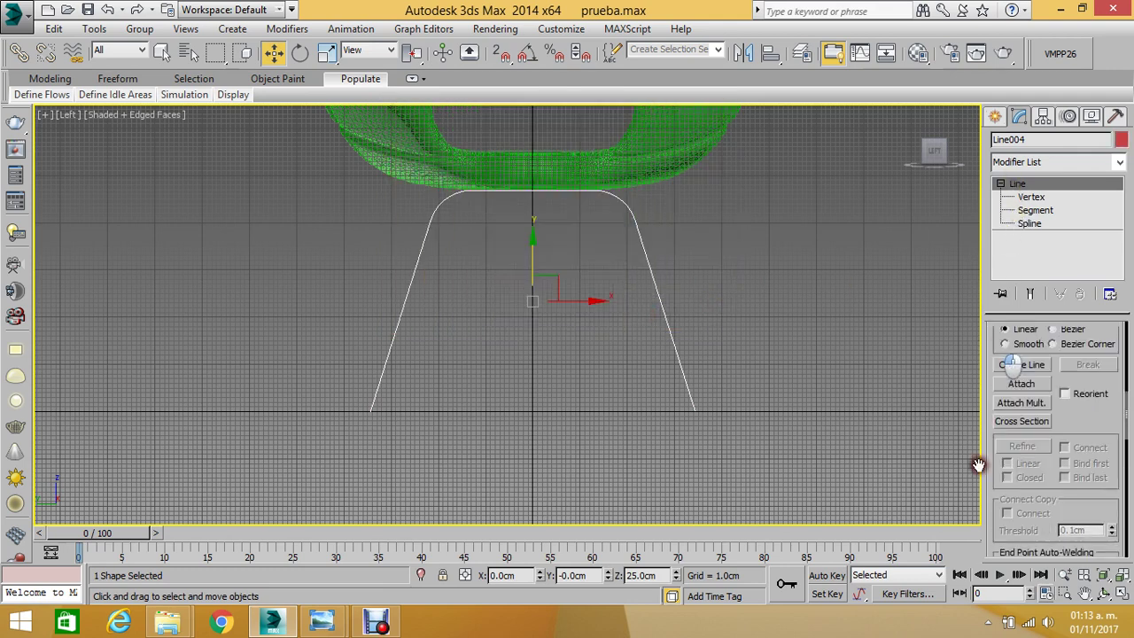
{"action": "scroll", "coordinate": [1019, 426], "scroll_direction": "up", "scroll_amount": 2}
{"action": "scroll", "coordinate": [1036, 399], "scroll_direction": "up", "scroll_amount": 2}
{"action": "scroll", "coordinate": [1054, 370], "scroll_direction": "up", "scroll_amount": 3}
{"action": "scroll", "coordinate": [1055, 370], "scroll_direction": "up", "scroll_amount": 2}
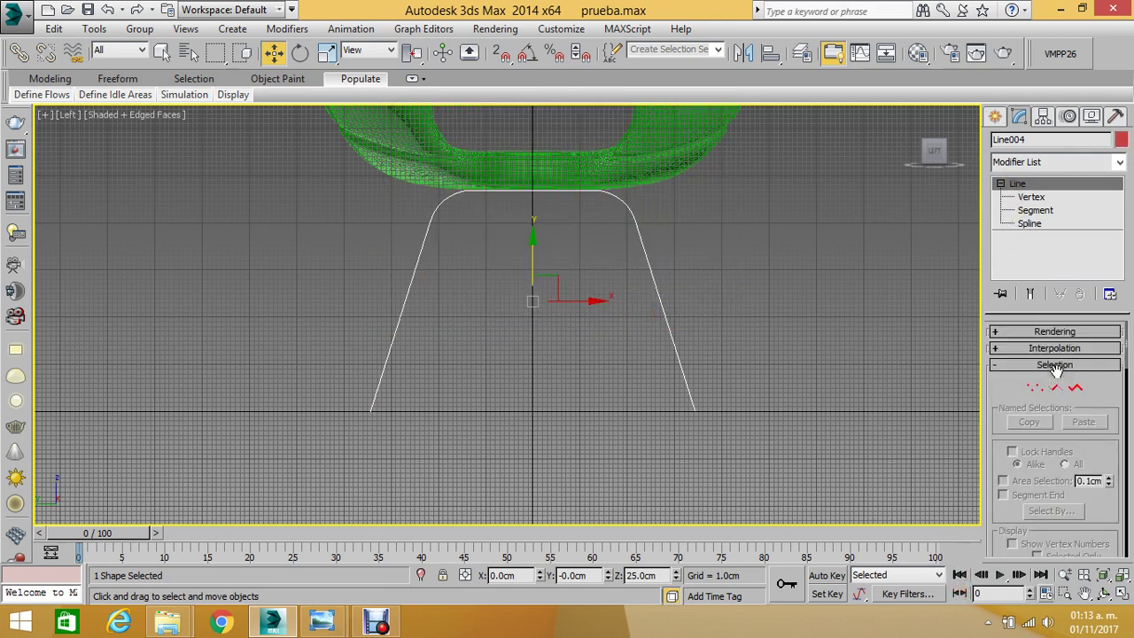
{"action": "left_click", "coordinate": [1054, 350]}
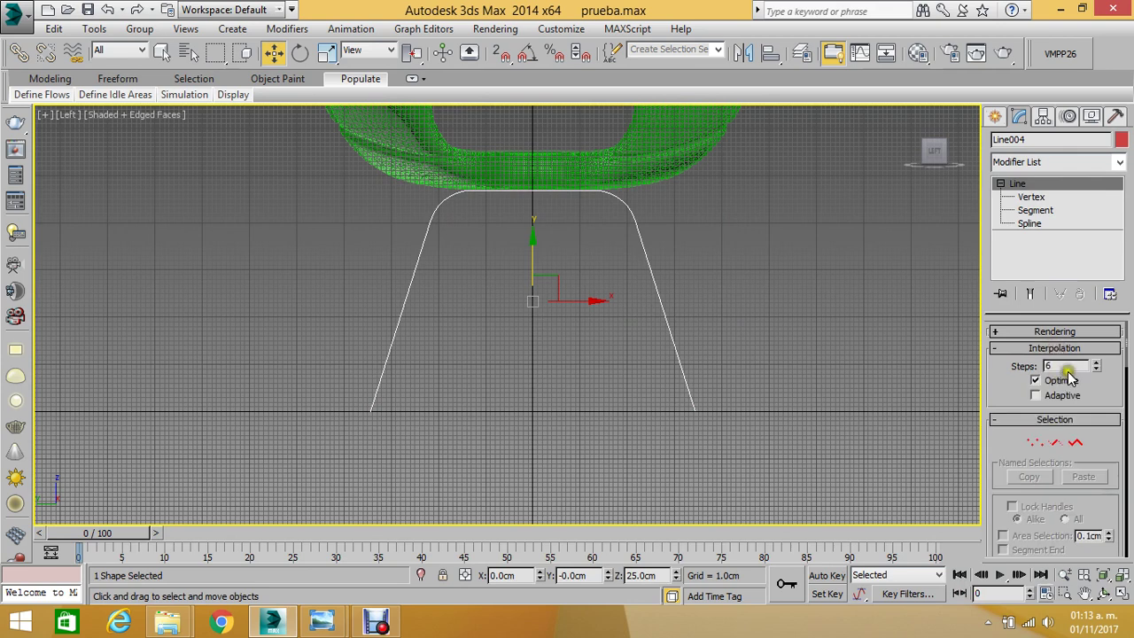
{"action": "double_click", "coordinate": [1059, 366]}
{"action": "type", "text": "2"}
{"action": "type", "text": "4"}
{"action": "left_click", "coordinate": [706, 324]}
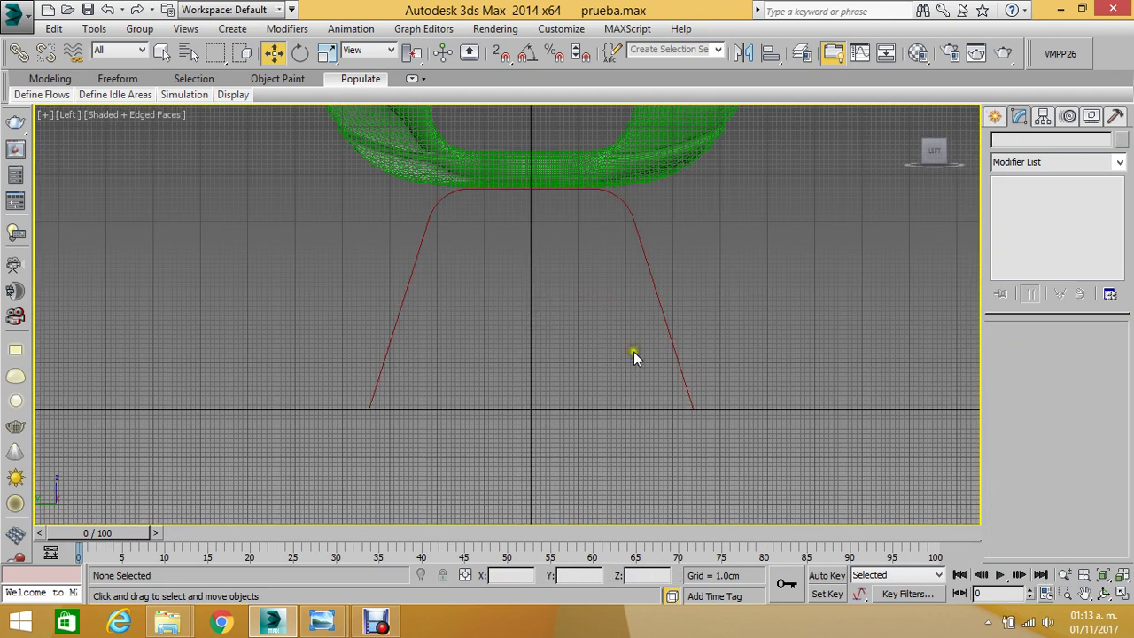
{"action": "middle_click_drag", "start_coordinate": [634, 352], "coordinate": [557, 317]}
{"action": "left_click", "coordinate": [583, 268]}
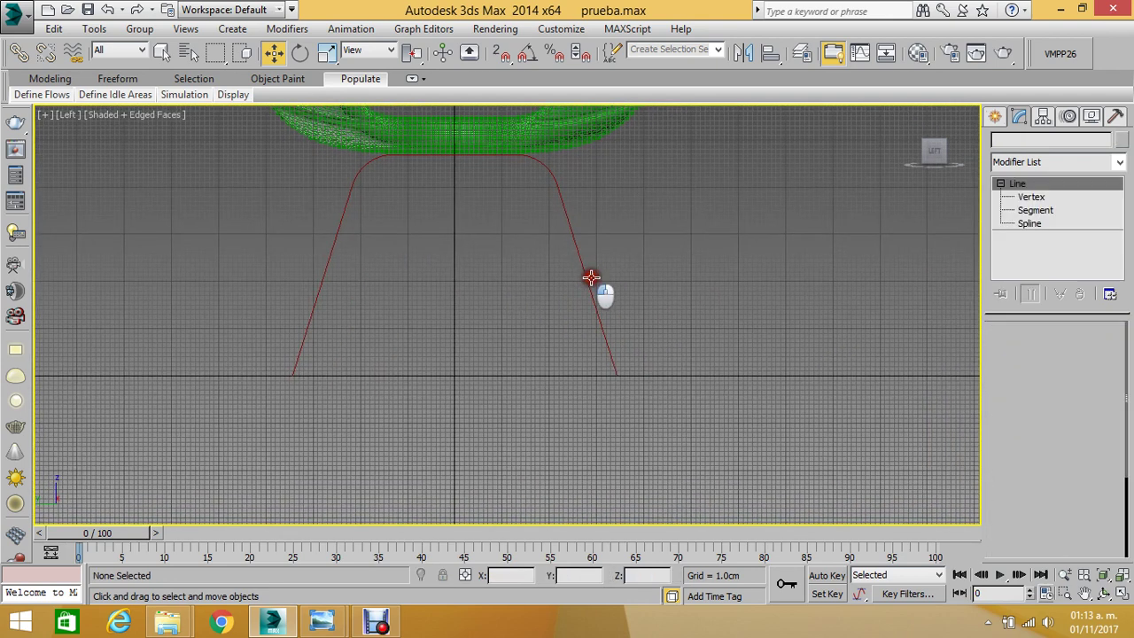
- Add a Sweep modifier to the line with a built-in Cylinder section
{"action": "left_click", "coordinate": [1079, 163]}
{"action": "left_click_drag", "start_coordinate": [1121, 212], "coordinate": [1128, 416]}
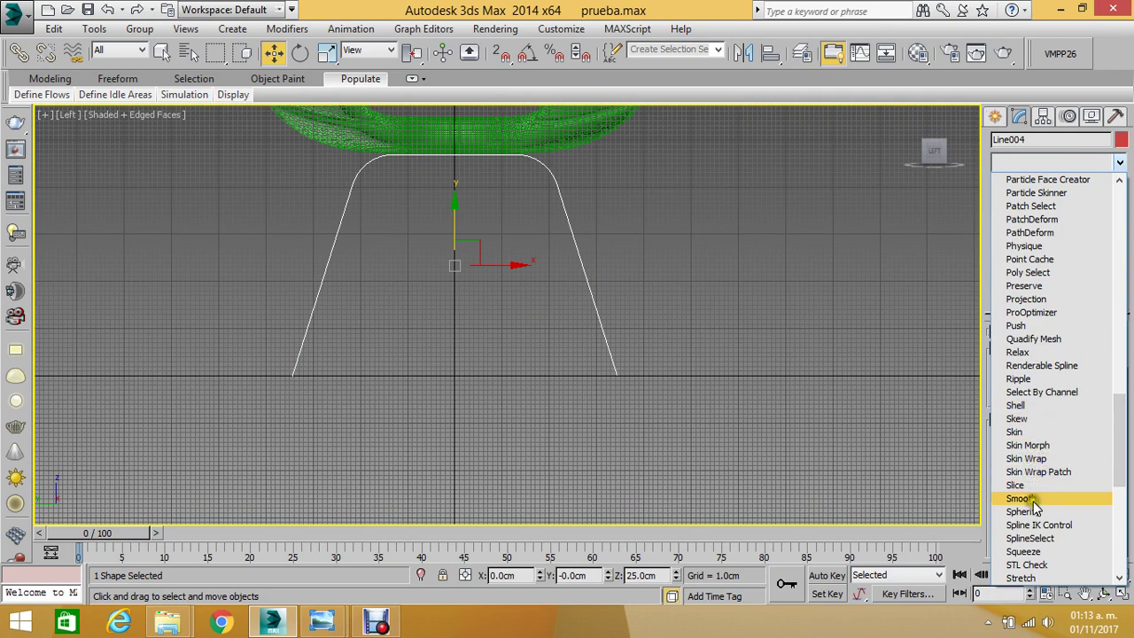
{"action": "scroll", "coordinate": [1035, 507], "scroll_direction": "down", "scroll_amount": 2}
{"action": "scroll", "coordinate": [1036, 509], "scroll_direction": "down", "scroll_amount": 2}
{"action": "scroll", "coordinate": [1039, 514], "scroll_direction": "down", "scroll_amount": 3}
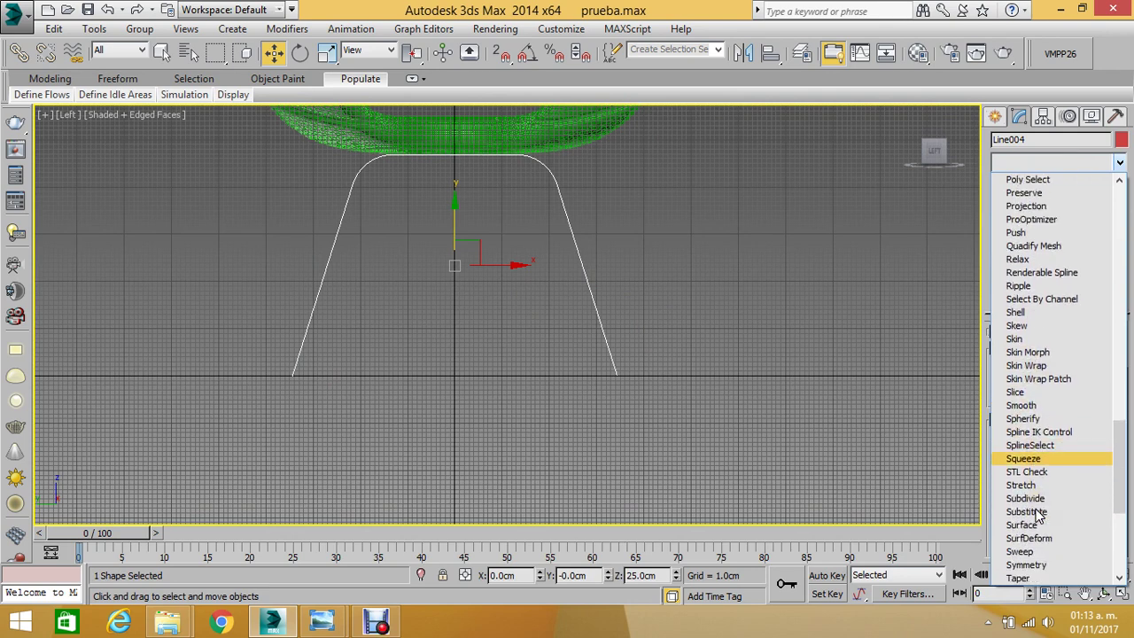
{"action": "scroll", "coordinate": [1037, 516], "scroll_direction": "down", "scroll_amount": 2}
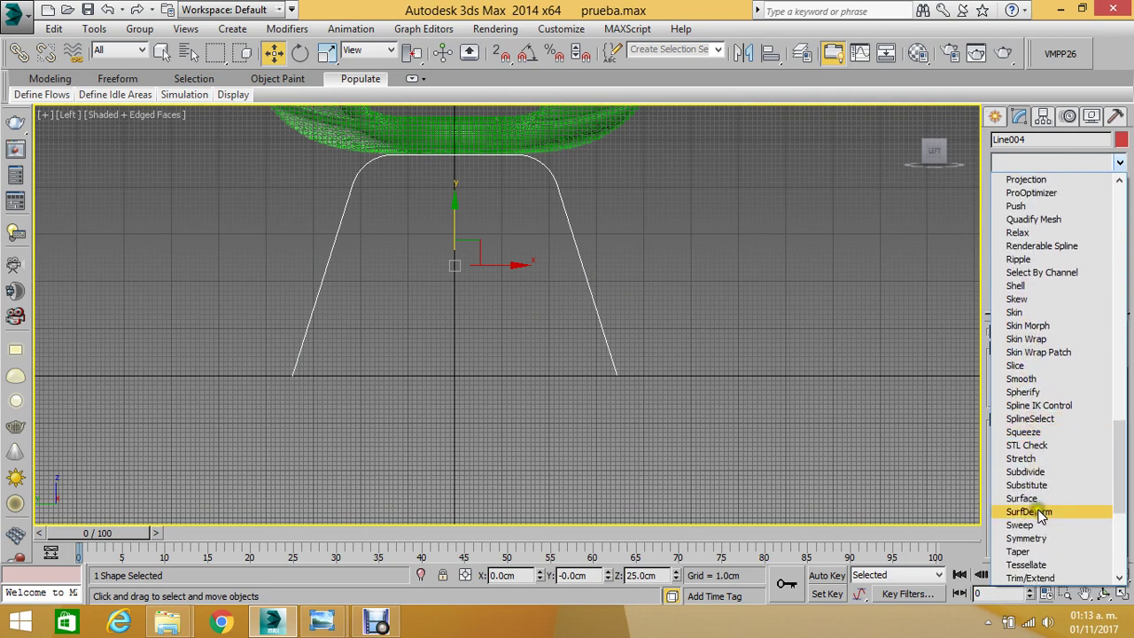
{"action": "left_click", "coordinate": [1019, 524]}
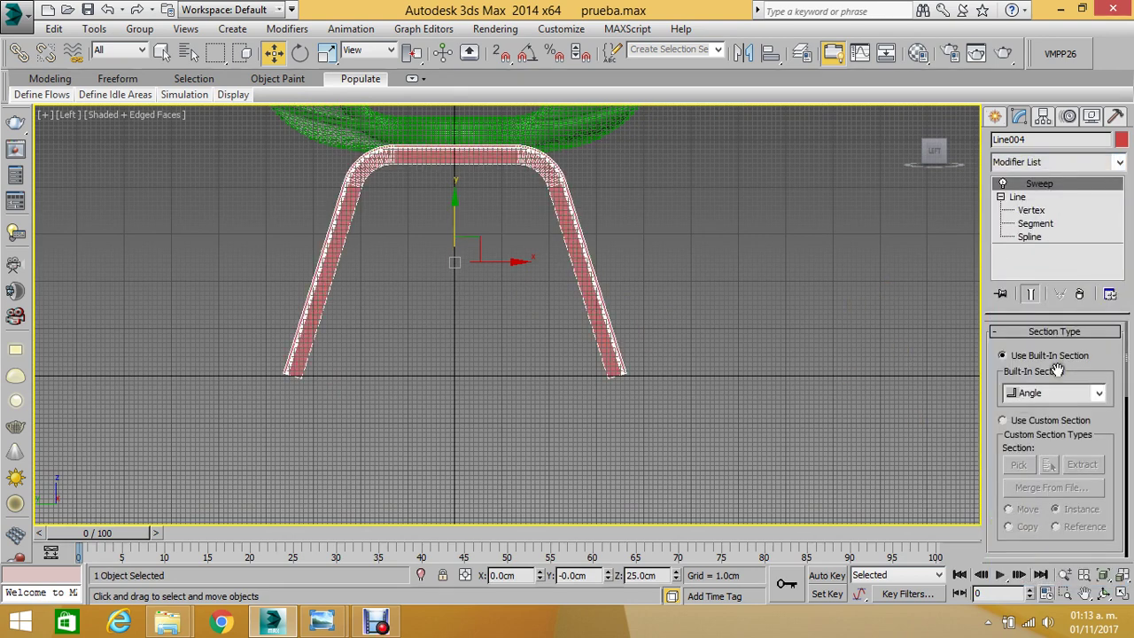
{"action": "left_click", "coordinate": [1100, 396]}
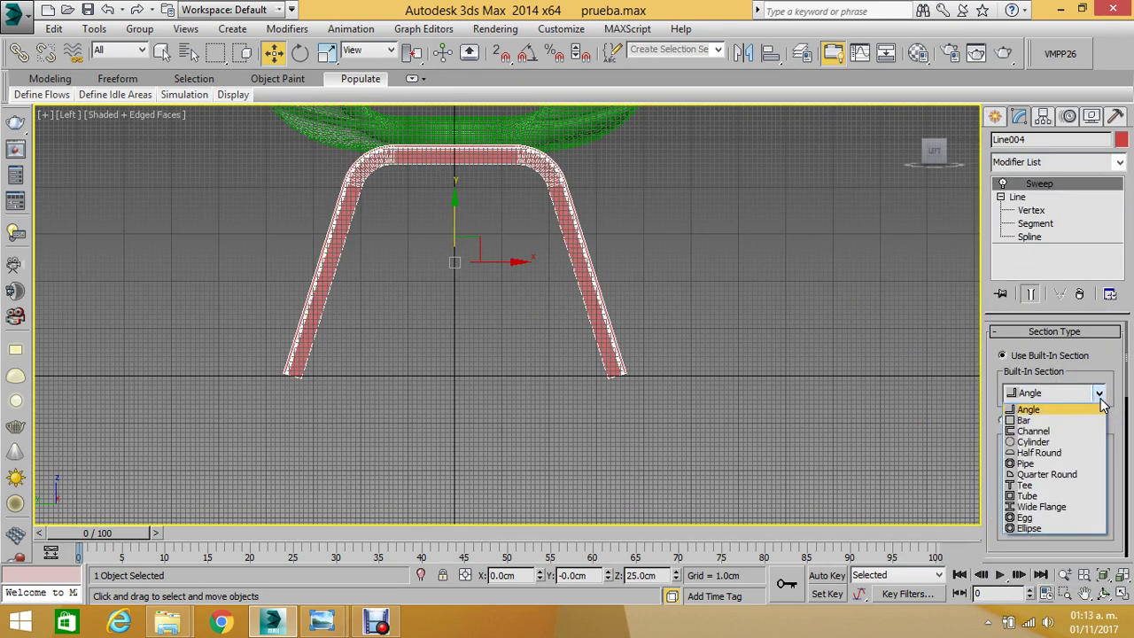
{"action": "left_click", "coordinate": [1045, 441]}
- Set the sweep's cylinder radius to 0.7 cm
{"action": "middle_click_drag", "start_coordinate": [631, 295], "coordinate": [680, 310]}
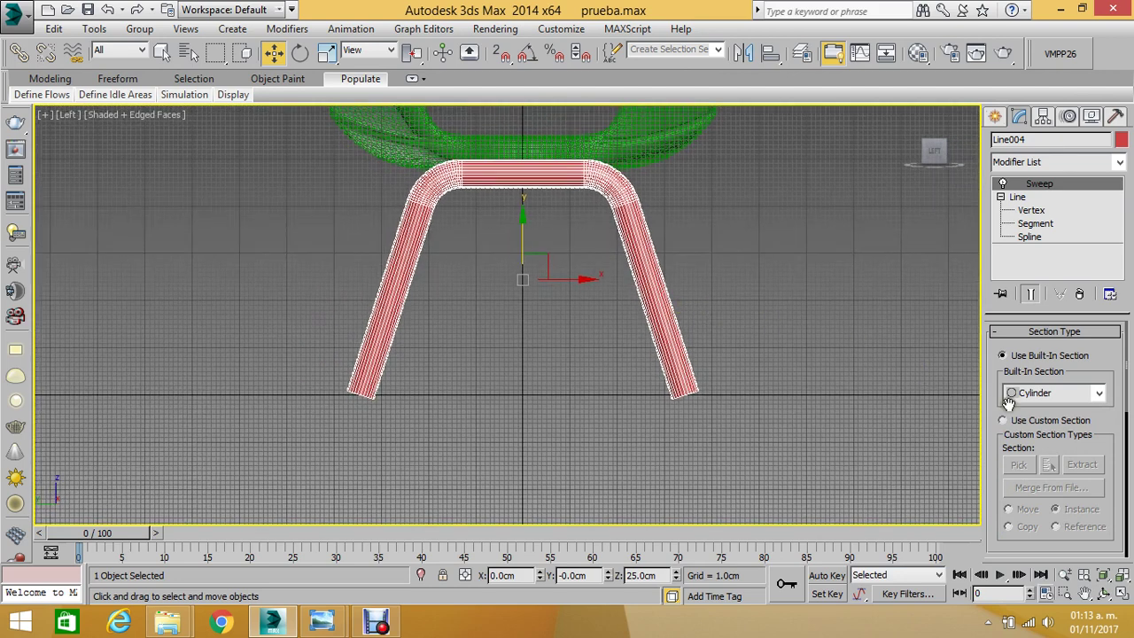
{"action": "scroll", "coordinate": [998, 430], "scroll_direction": "down", "scroll_amount": 2}
{"action": "scroll", "coordinate": [999, 431], "scroll_direction": "down", "scroll_amount": 2}
{"action": "scroll", "coordinate": [1003, 433], "scroll_direction": "down", "scroll_amount": 2}
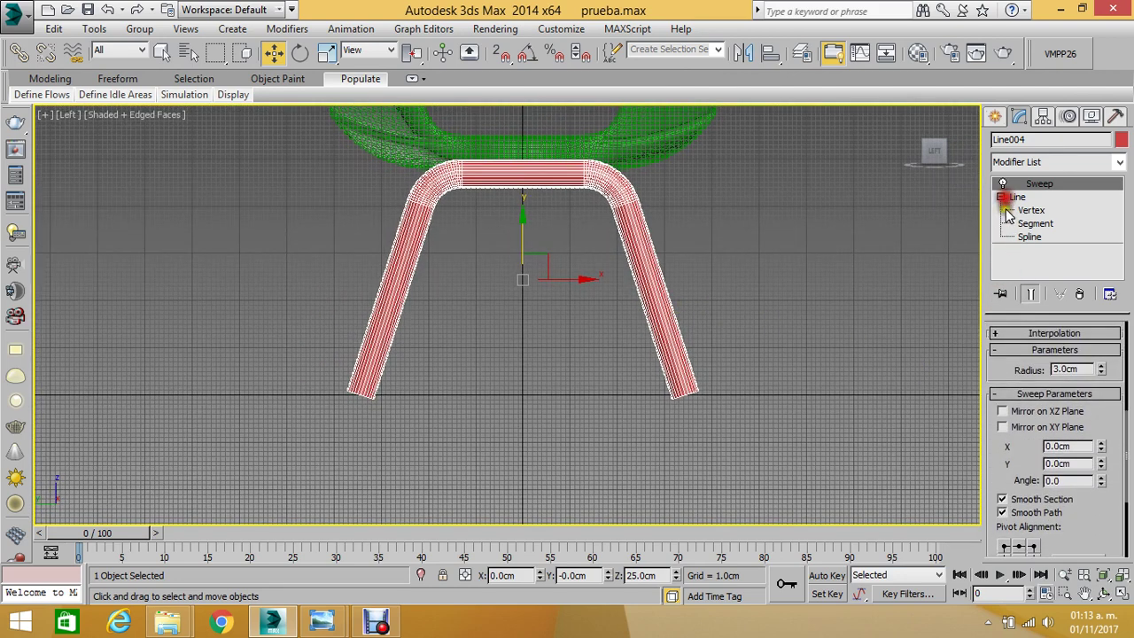
{"action": "scroll", "coordinate": [1009, 434], "scroll_direction": "down", "scroll_amount": 2}
{"action": "scroll", "coordinate": [1007, 434], "scroll_direction": "down", "scroll_amount": 2}
{"action": "scroll", "coordinate": [1002, 434], "scroll_direction": "down", "scroll_amount": 1}
{"action": "scroll", "coordinate": [995, 434], "scroll_direction": "up", "scroll_amount": 1}
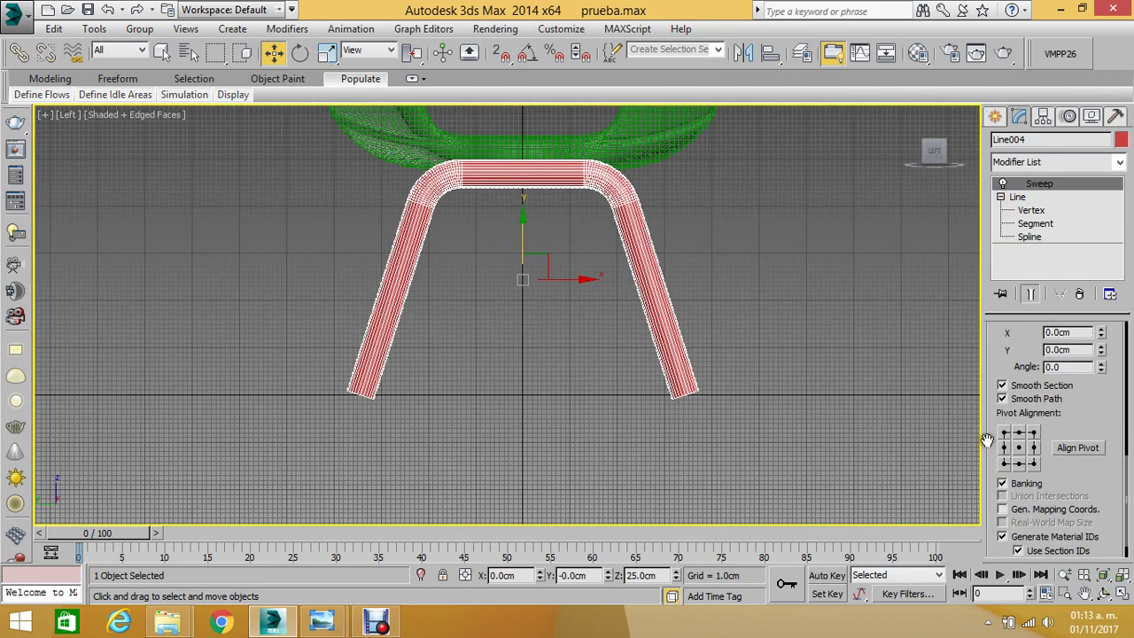
{"action": "scroll", "coordinate": [989, 432], "scroll_direction": "up", "scroll_amount": 3}
{"action": "scroll", "coordinate": [989, 433], "scroll_direction": "up", "scroll_amount": 3}
{"action": "left_click_drag", "start_coordinate": [1079, 431], "coordinate": [1017, 432]}
{"action": "type", "text": "1"}
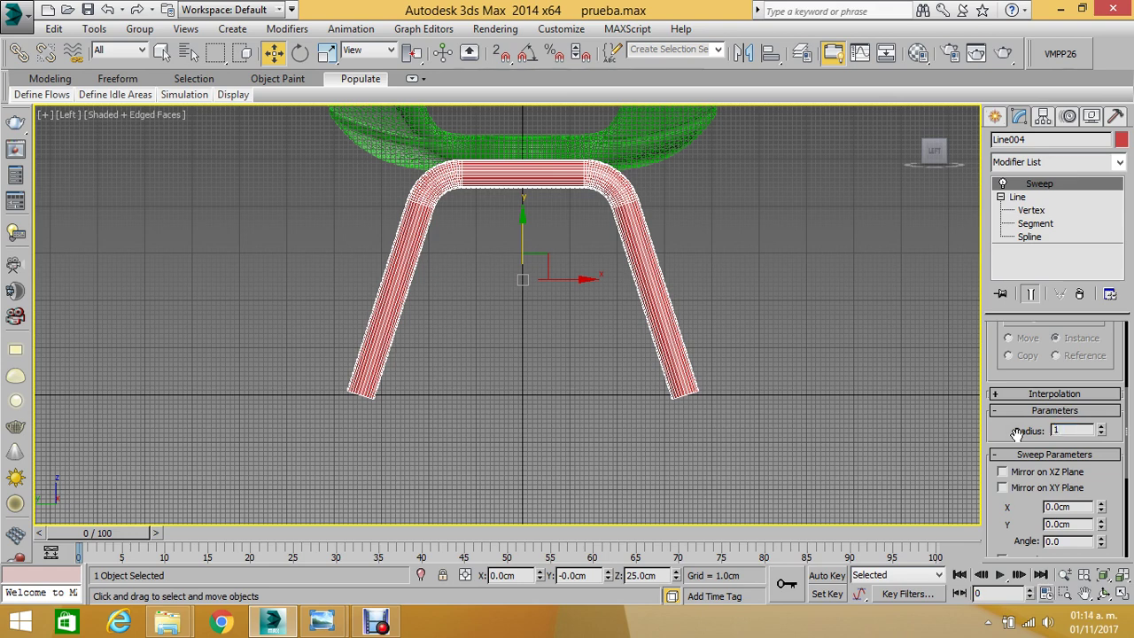
{"action": "type", "text": ".7"}
{"action": "key", "text": "Return"}
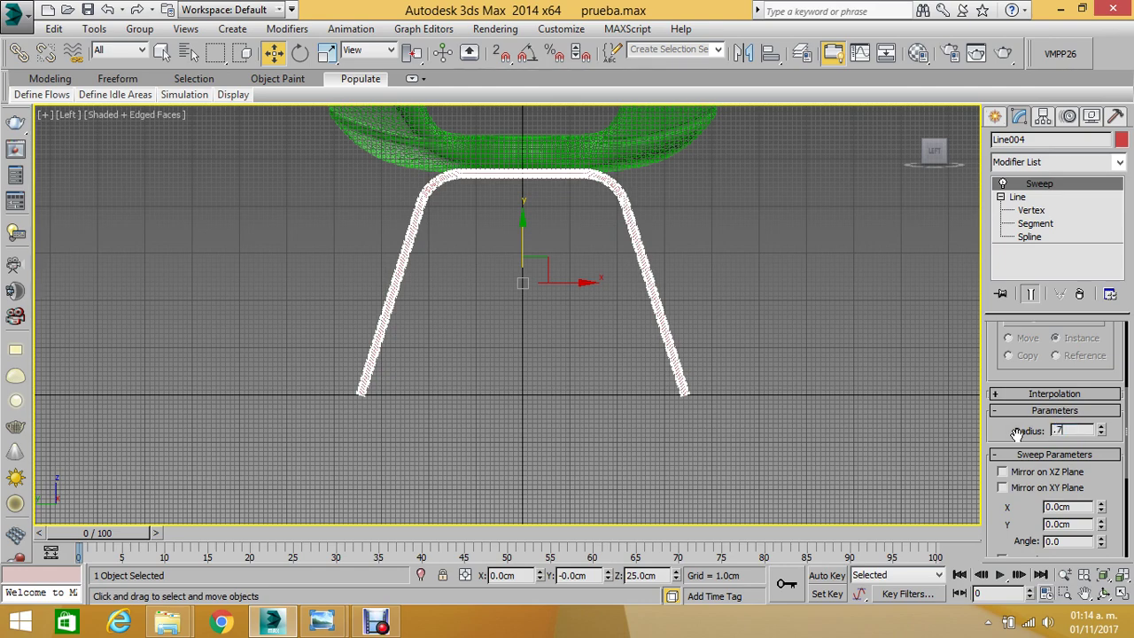
{"action": "key", "text": "Return"}
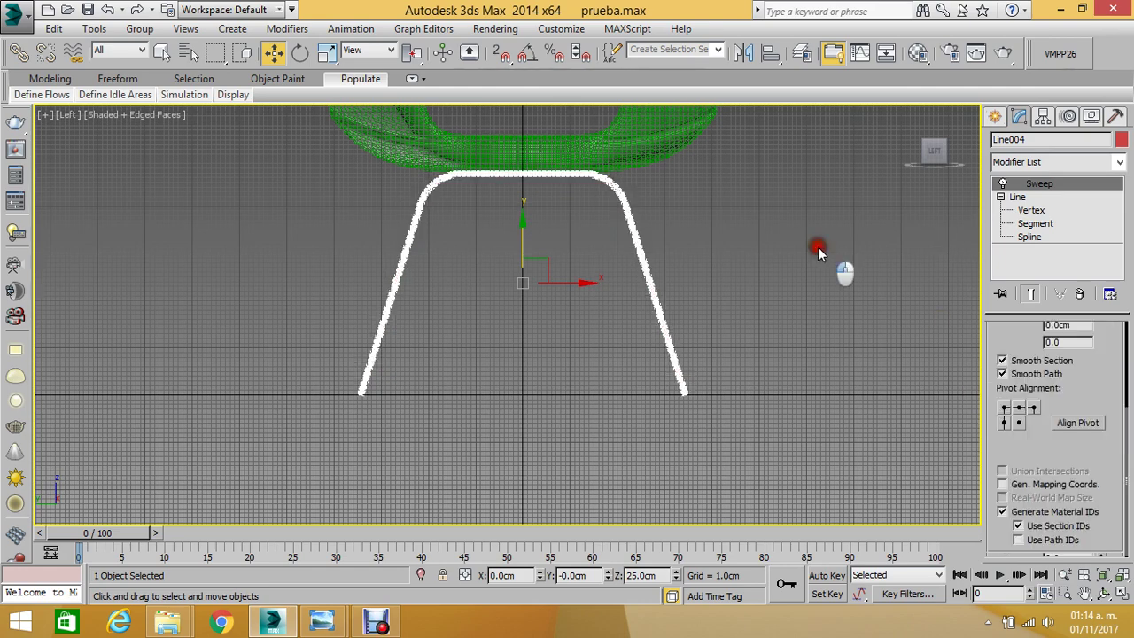
- Inspect the red tube and reselect it with both legs in view
{"action": "left_click", "coordinate": [818, 246]}
{"action": "scroll", "coordinate": [577, 256], "scroll_direction": "up", "scroll_amount": 3}
{"action": "scroll", "coordinate": [579, 192], "scroll_direction": "up", "scroll_amount": 3}
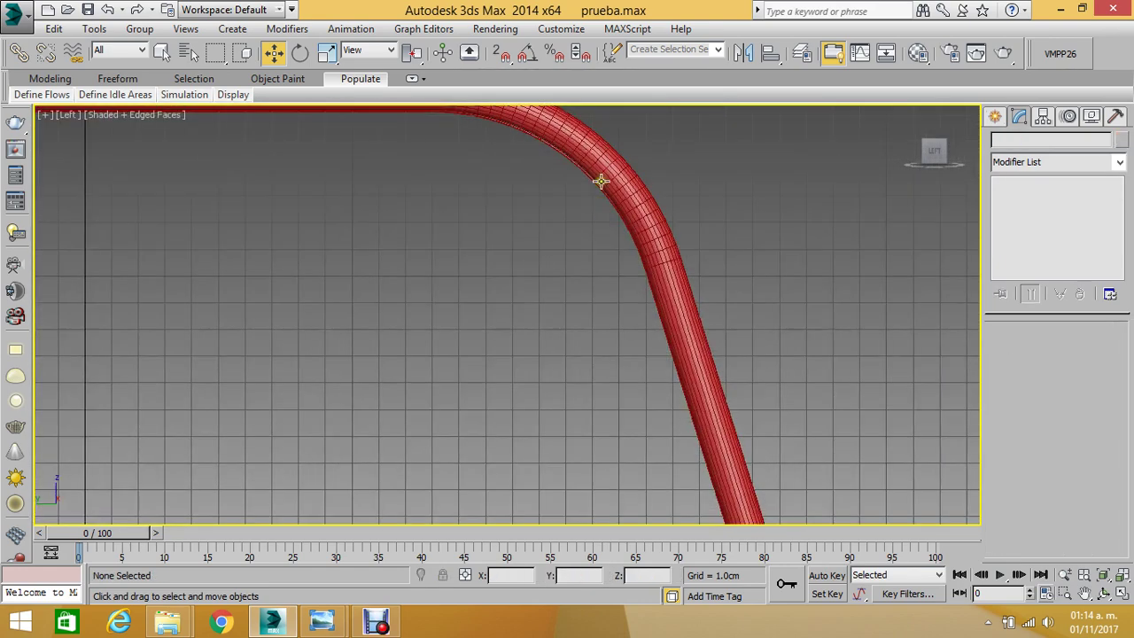
{"action": "scroll", "coordinate": [601, 187], "scroll_direction": "down", "scroll_amount": 5}
{"action": "left_click", "coordinate": [553, 165]}
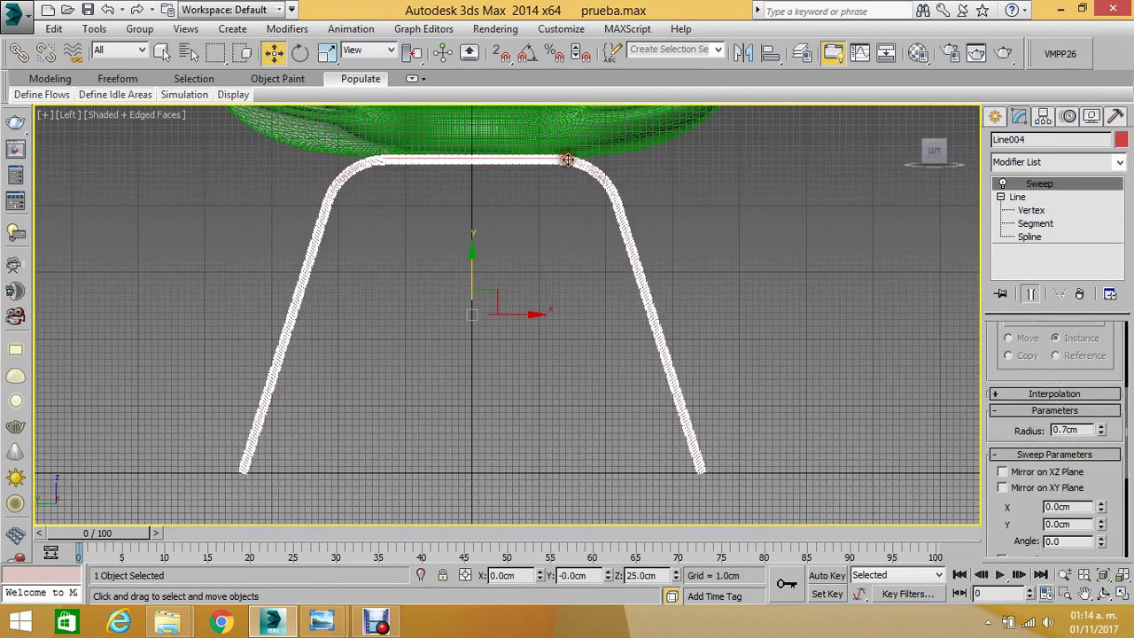
{"action": "scroll", "coordinate": [608, 360], "scroll_direction": "up", "scroll_amount": 3}
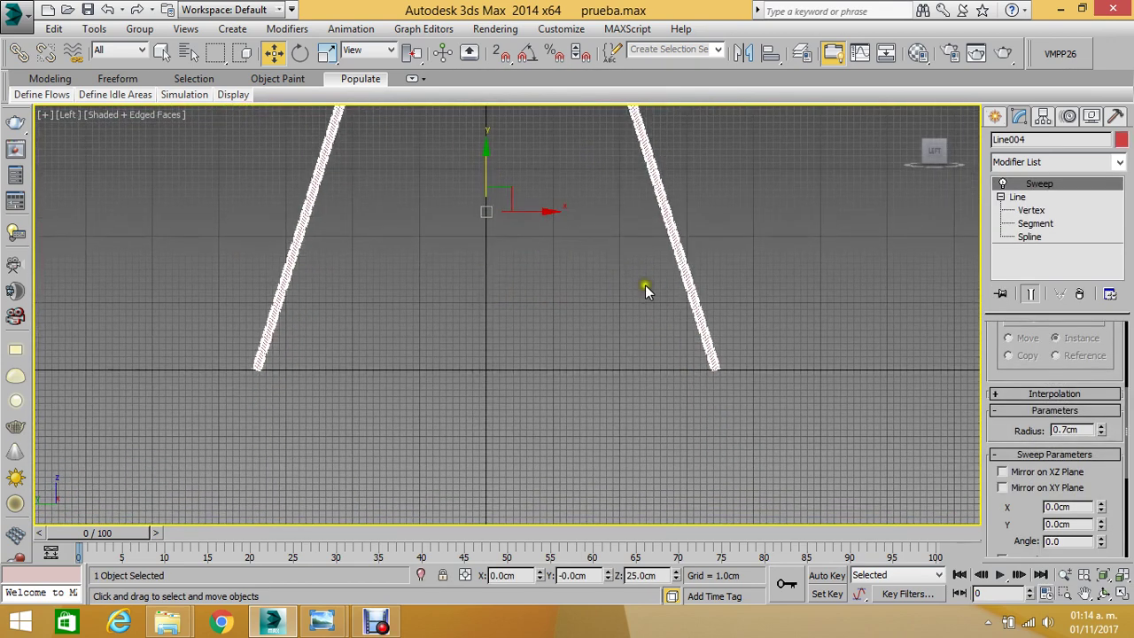
{"action": "scroll", "coordinate": [645, 286], "scroll_direction": "up", "scroll_amount": 3}
{"action": "scroll", "coordinate": [737, 381], "scroll_direction": "up", "scroll_amount": 2}
{"action": "scroll", "coordinate": [642, 399], "scroll_direction": "up", "scroll_amount": 3}
{"action": "scroll", "coordinate": [643, 397], "scroll_direction": "down", "scroll_amount": 3}
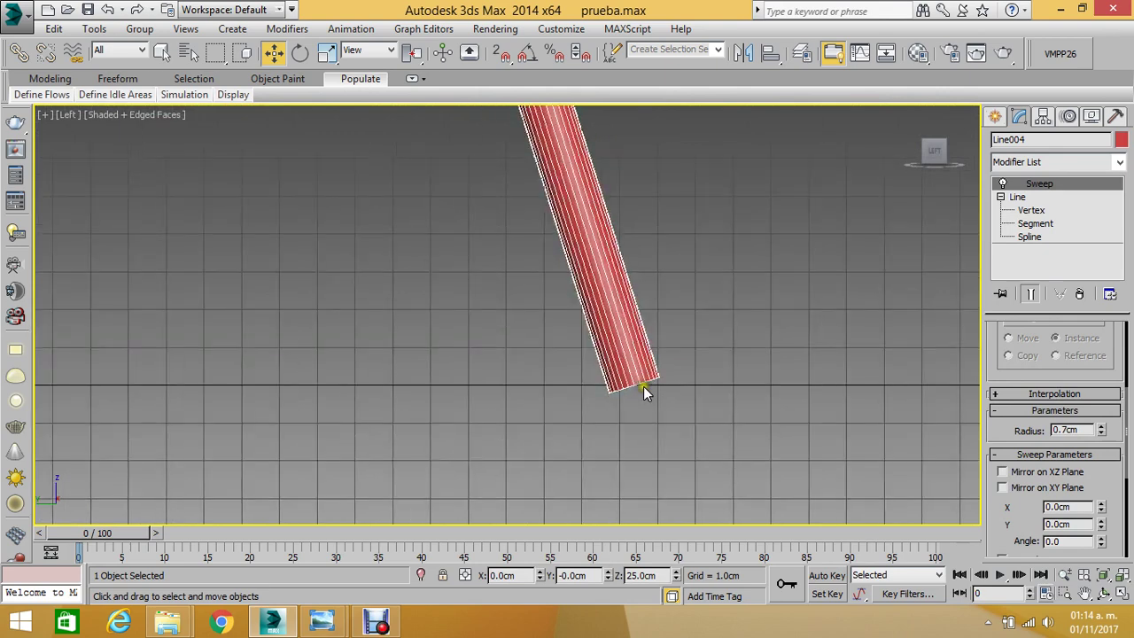
{"action": "scroll", "coordinate": [644, 390], "scroll_direction": "down", "scroll_amount": 2}
{"action": "middle_click_drag", "start_coordinate": [524, 393], "coordinate": [766, 372]}
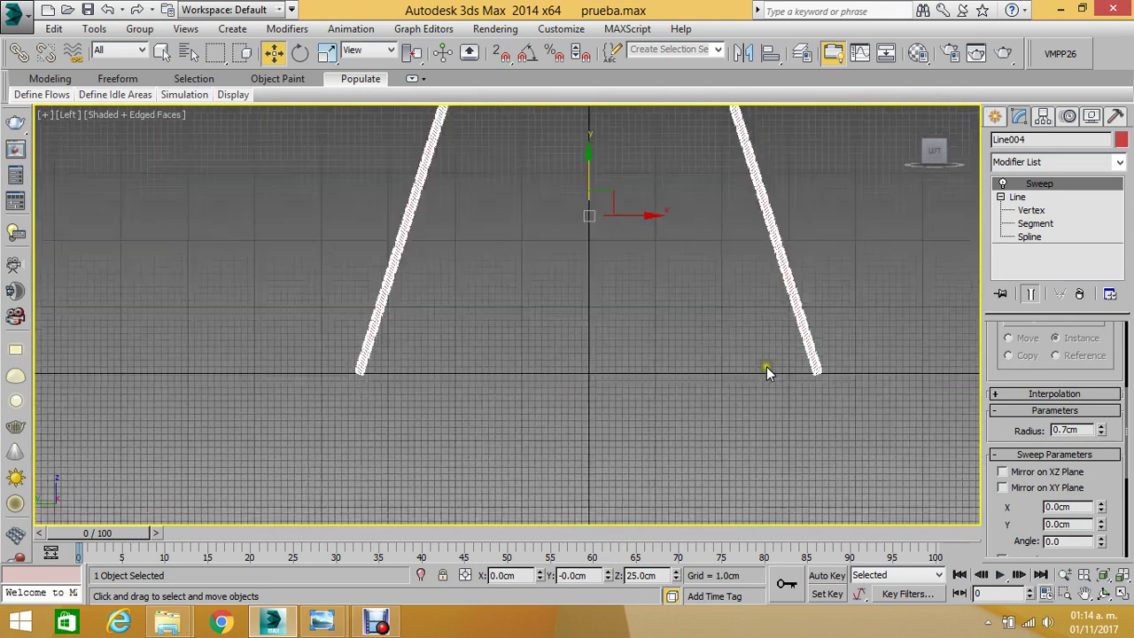
{"action": "mouse_move", "coordinate": [825, 312]}
{"action": "left_mouse_down"}
{"action": "mouse_move", "coordinate": [817, 294]}
{"action": "mouse_move", "coordinate": [764, 315]}
{"action": "left_mouse_up"}
- Change the leg tube's object colour to yellow
{"action": "left_click", "coordinate": [1121, 140]}
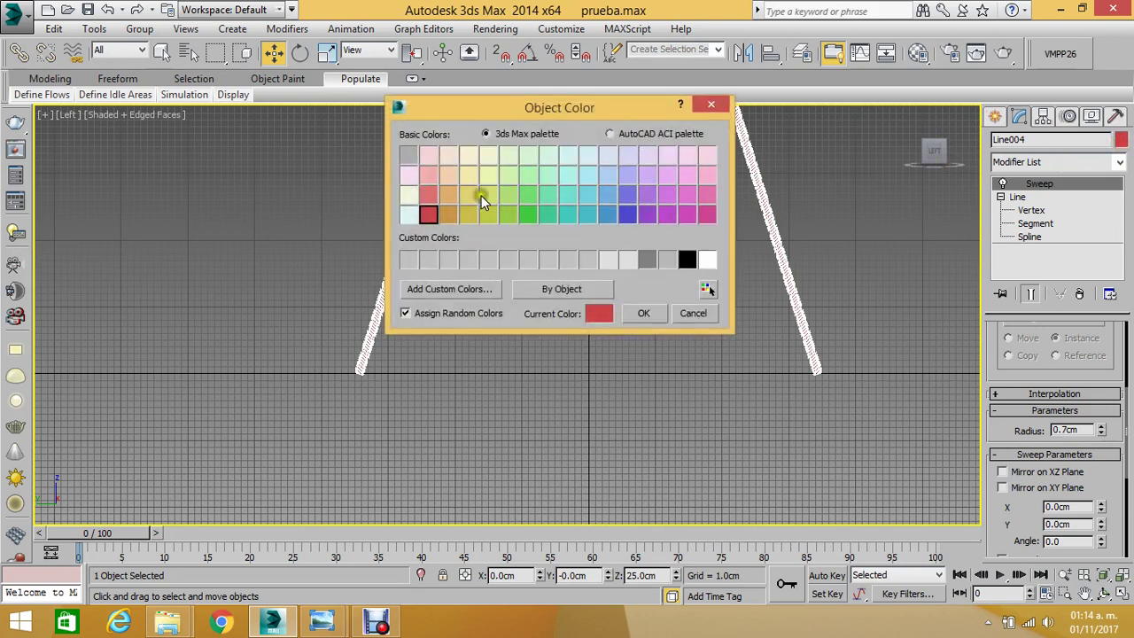
{"action": "left_click", "coordinate": [469, 215]}
{"action": "left_click", "coordinate": [643, 313]}
- Clear the selection, inspect the yellow leg, and select it again
{"action": "left_click", "coordinate": [570, 317]}
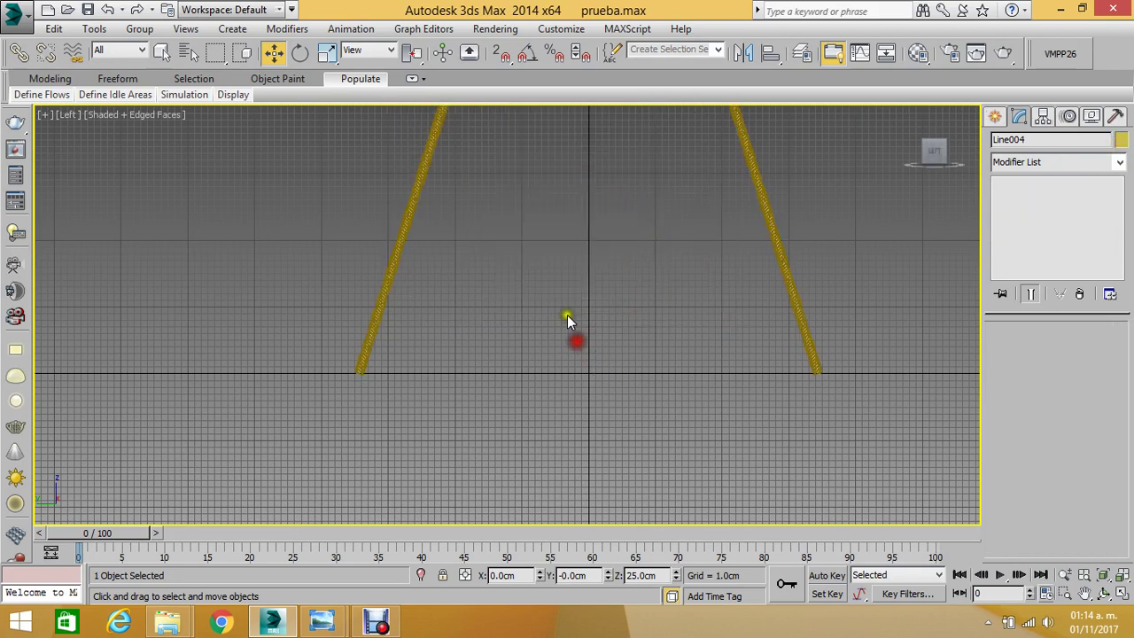
{"action": "scroll", "coordinate": [562, 310], "scroll_direction": "down", "scroll_amount": 2}
{"action": "scroll", "coordinate": [450, 315], "scroll_direction": "up", "scroll_amount": 2}
{"action": "scroll", "coordinate": [387, 436], "scroll_direction": "up", "scroll_amount": 3}
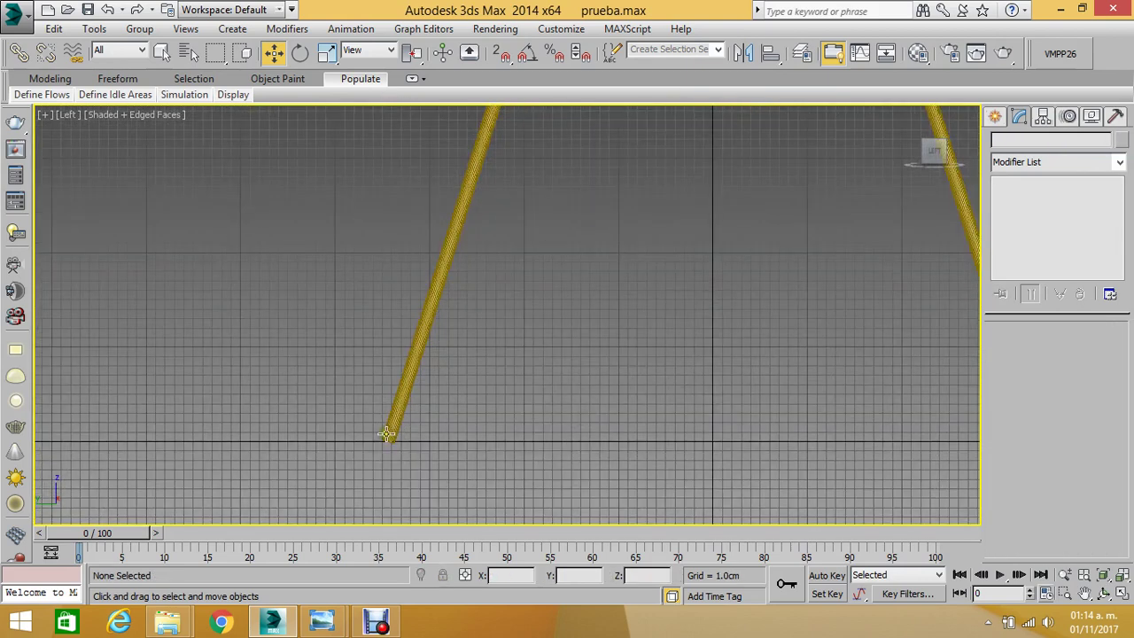
{"action": "scroll", "coordinate": [390, 445], "scroll_direction": "up", "scroll_amount": 3}
{"action": "scroll", "coordinate": [390, 445], "scroll_direction": "up", "scroll_amount": 2}
{"action": "scroll", "coordinate": [413, 317], "scroll_direction": "down", "scroll_amount": 2}
{"action": "left_click", "coordinate": [417, 292]}
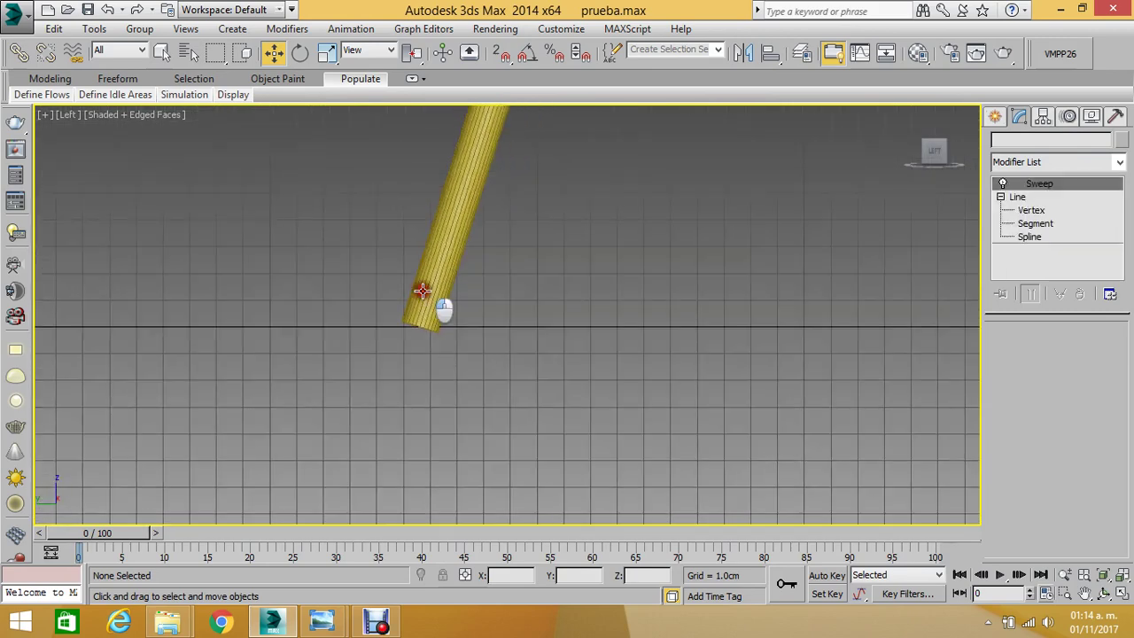
{"action": "scroll", "coordinate": [422, 293], "scroll_direction": "down", "scroll_amount": 5}
{"action": "scroll", "coordinate": [682, 240], "scroll_direction": "down", "scroll_amount": 2}
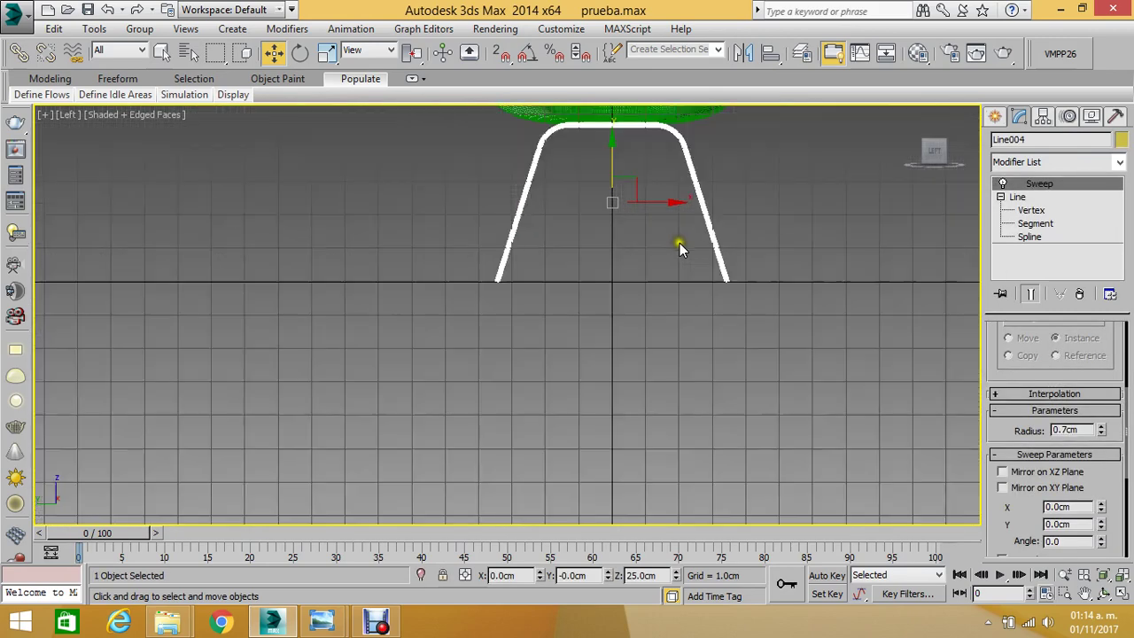
{"action": "scroll", "coordinate": [686, 255], "scroll_direction": "up", "scroll_amount": 4}
- Orbit the perspective view and convert the yellow leg to an Editable Poly
{"action": "key", "text": "p"}
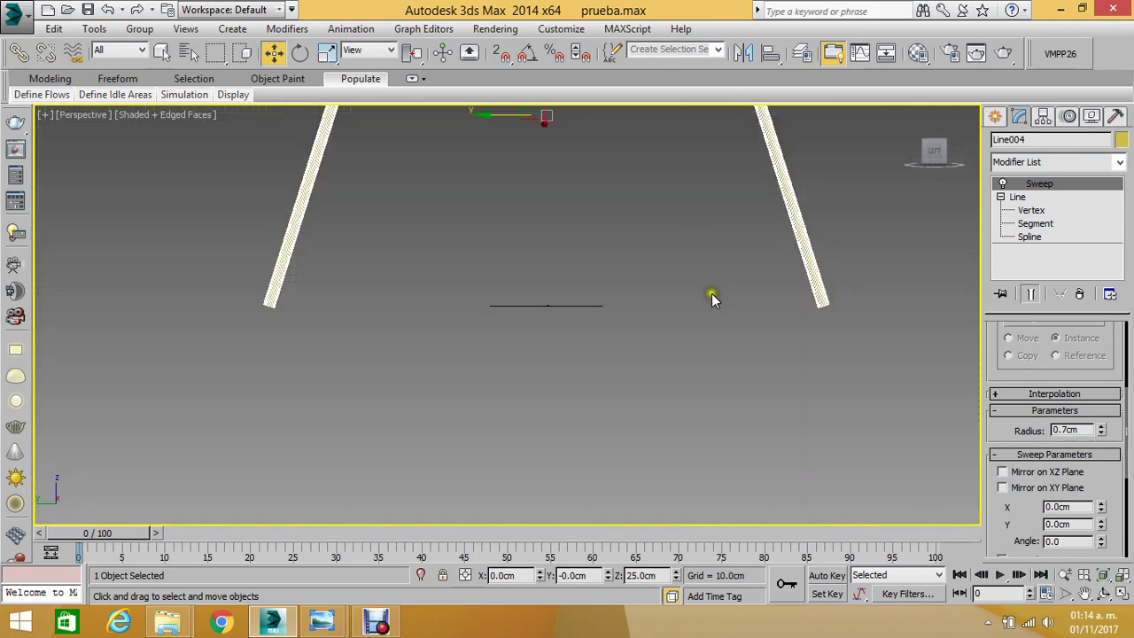
{"action": "left_click", "coordinate": [1099, 595]}
{"action": "left_click_drag", "start_coordinate": [435, 246], "coordinate": [328, 194]}
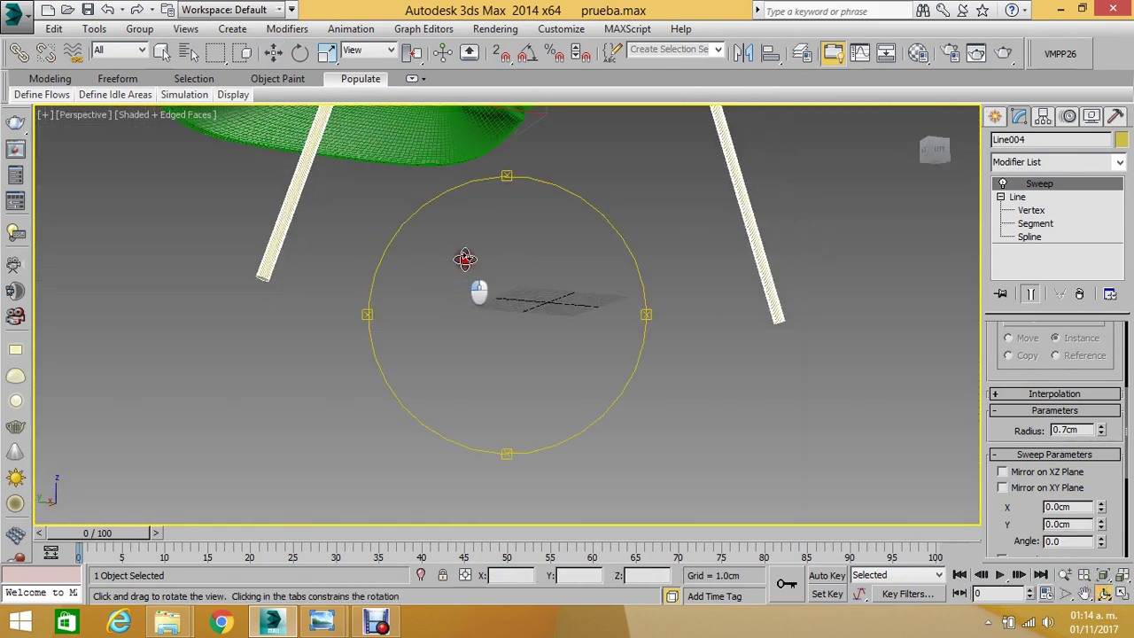
{"action": "left_click_drag", "start_coordinate": [487, 288], "coordinate": [568, 293]}
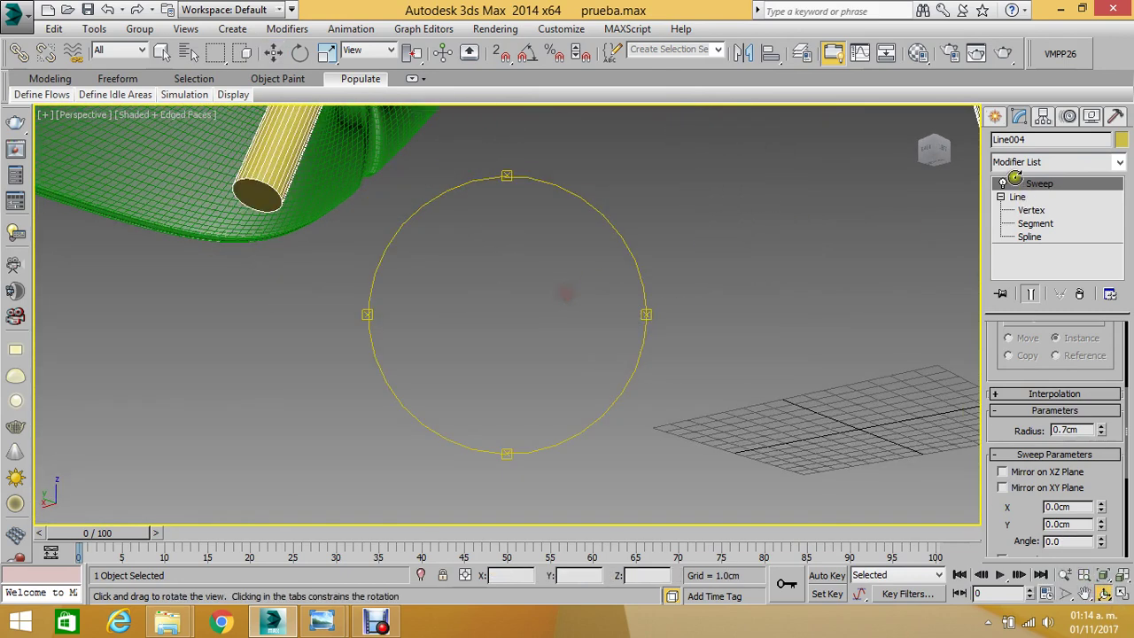
{"action": "left_click", "coordinate": [276, 54]}
{"action": "left_click", "coordinate": [397, 284]}
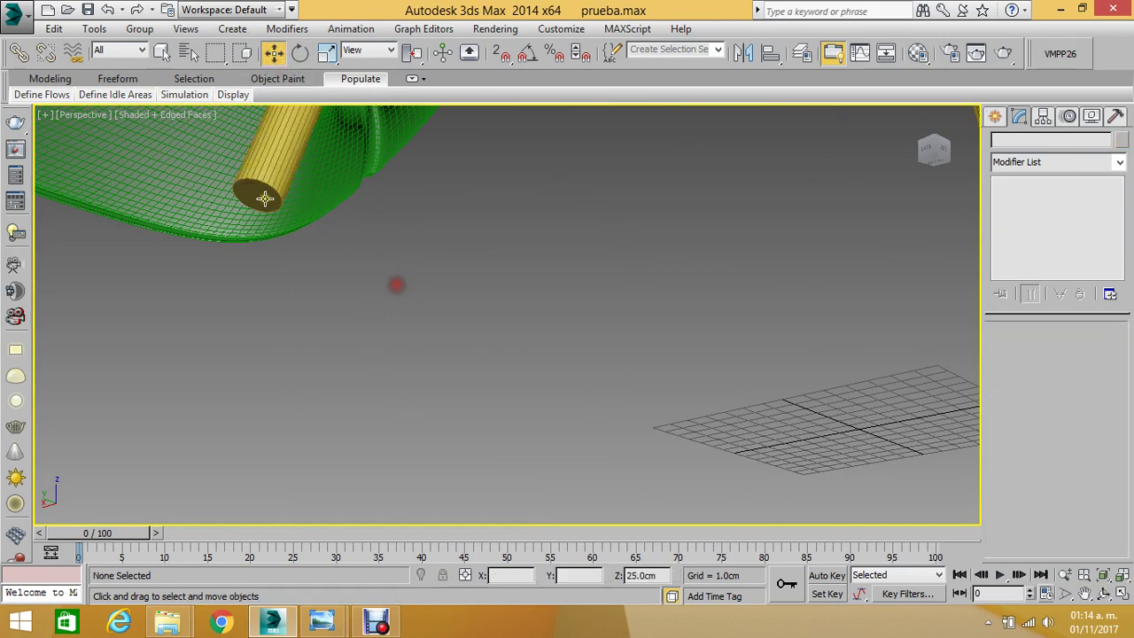
{"action": "left_click", "coordinate": [263, 195]}
{"action": "right_click", "coordinate": [272, 192]}
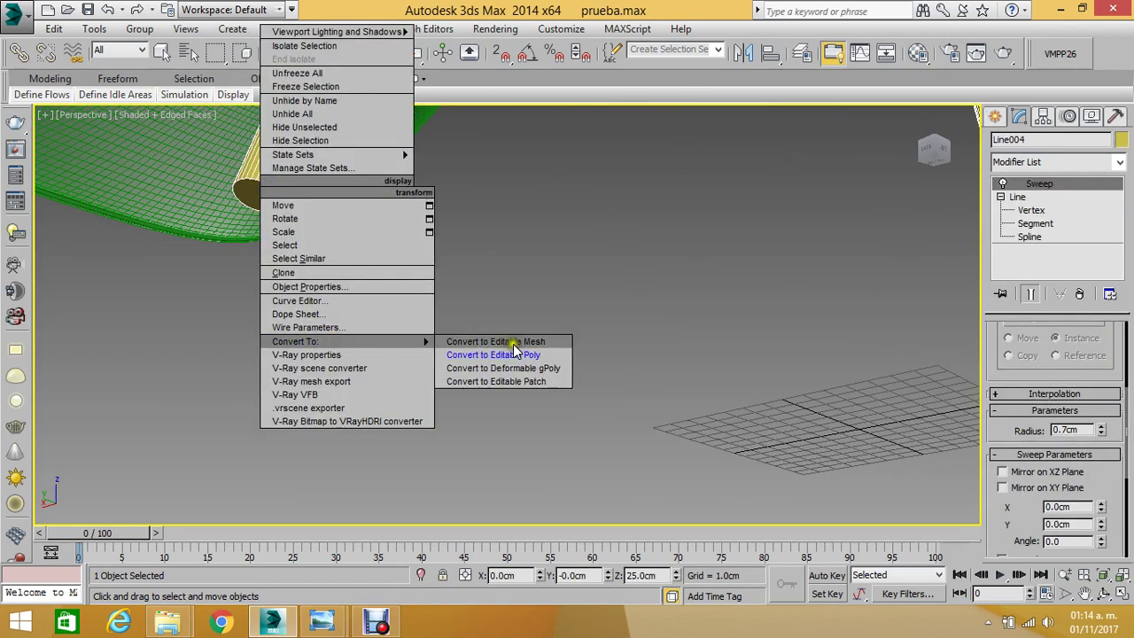
{"action": "left_click", "coordinate": [499, 355]}
- In Polygon mode, select the two polygons capping the leg's foot end
{"action": "left_click", "coordinate": [1035, 183]}
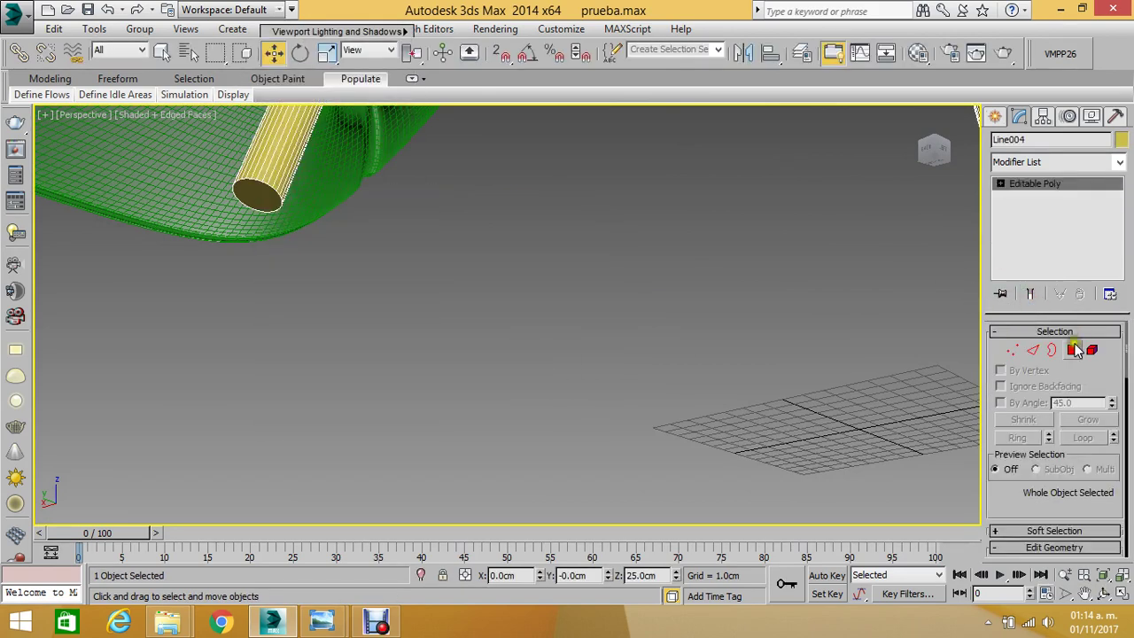
{"action": "left_click", "coordinate": [1073, 350]}
{"action": "left_click", "coordinate": [266, 202]}
{"action": "middle_click_drag", "start_coordinate": [266, 202], "coordinate": [498, 282], "text": "alt"}
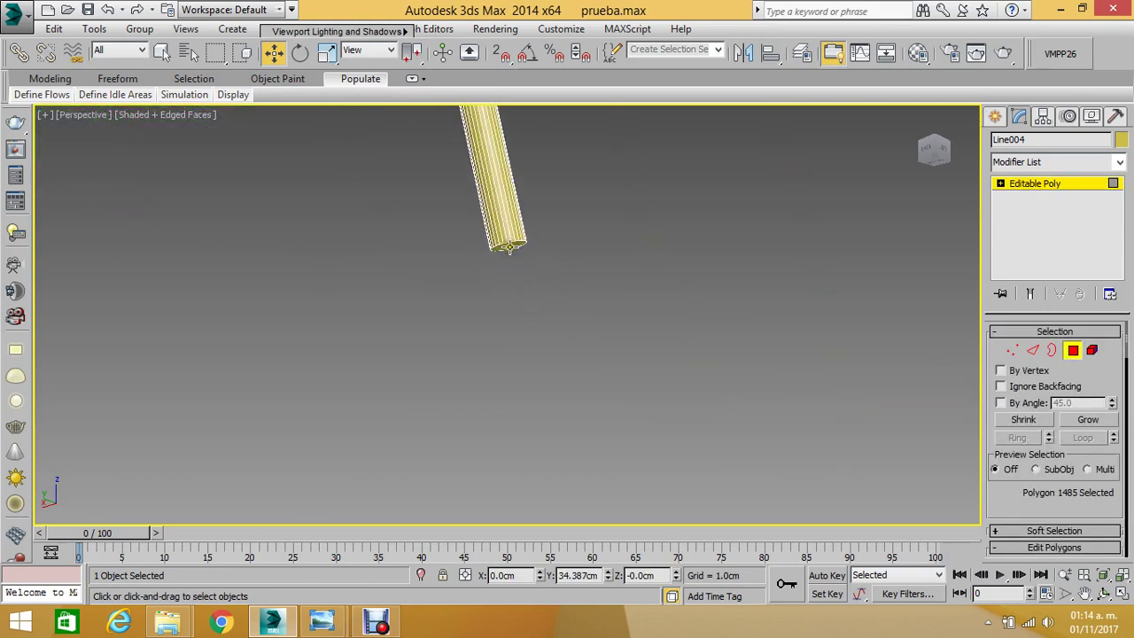
{"action": "left_click", "coordinate": [510, 246]}
{"action": "mouse_move", "coordinate": [556, 267]}
{"action": "middle_mouse_down", "text": "alt"}
{"action": "mouse_move", "coordinate": [436, 230]}
{"action": "mouse_move", "coordinate": [880, 433]}
{"action": "middle_mouse_up", "text": "alt"}
{"action": "left_click_drag", "start_coordinate": [1038, 504], "coordinate": [1028, 336]}
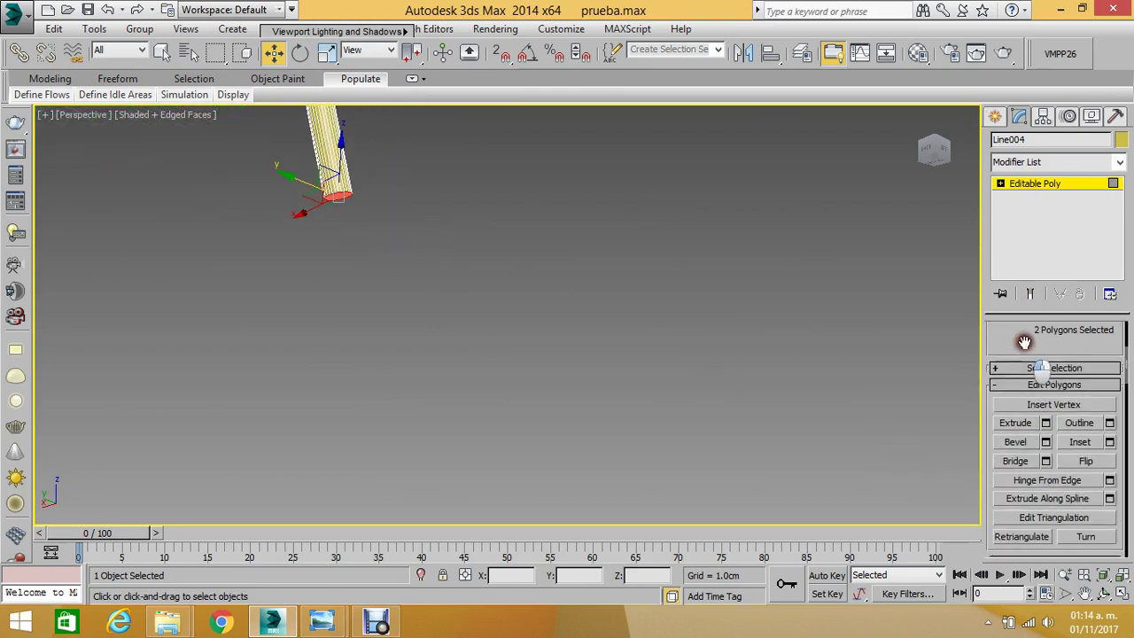
- Preview a 2 cm extrusion on the leg's end cap, then cancel it
{"action": "left_click", "coordinate": [1013, 423]}
{"action": "left_click", "coordinate": [1047, 423]}
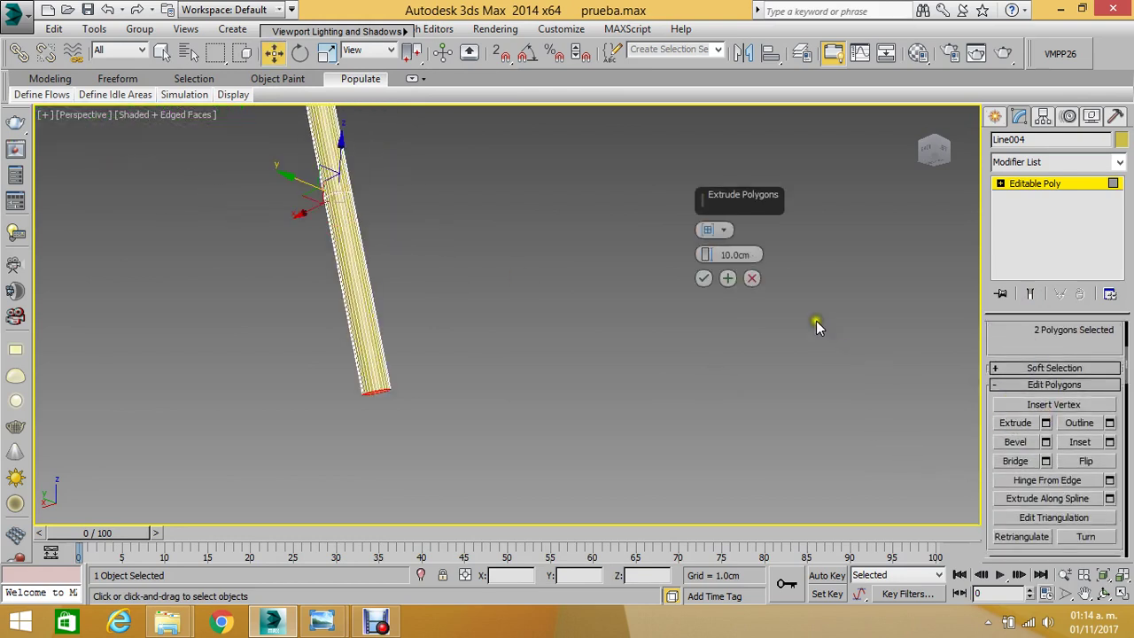
{"action": "left_click", "coordinate": [728, 255]}
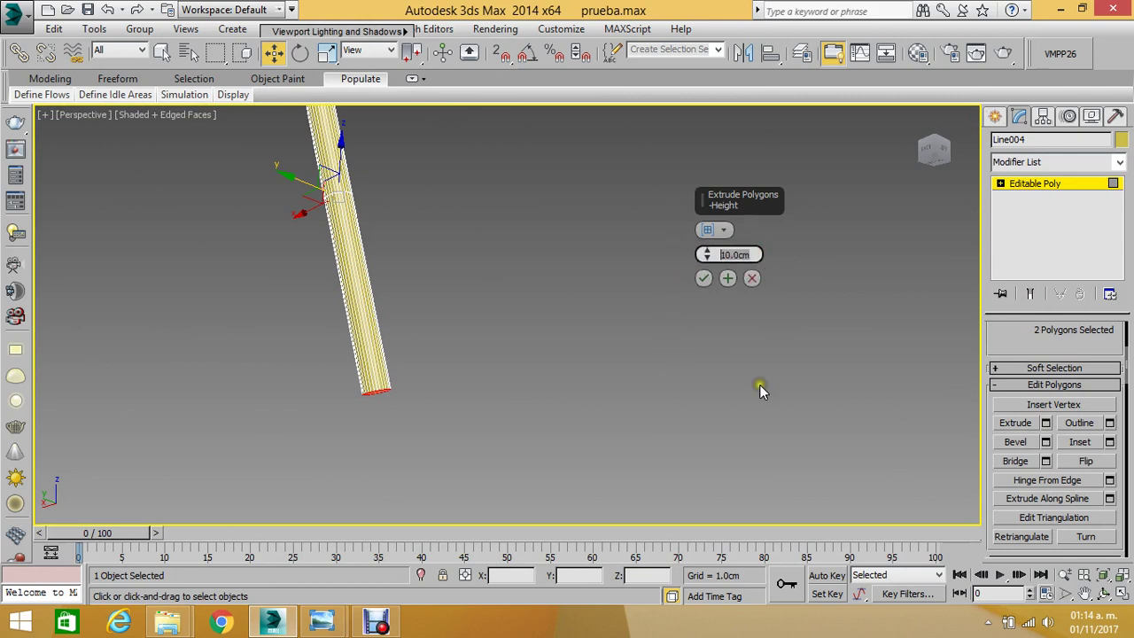
{"action": "type", "text": "2"}
{"action": "key", "text": "Return"}
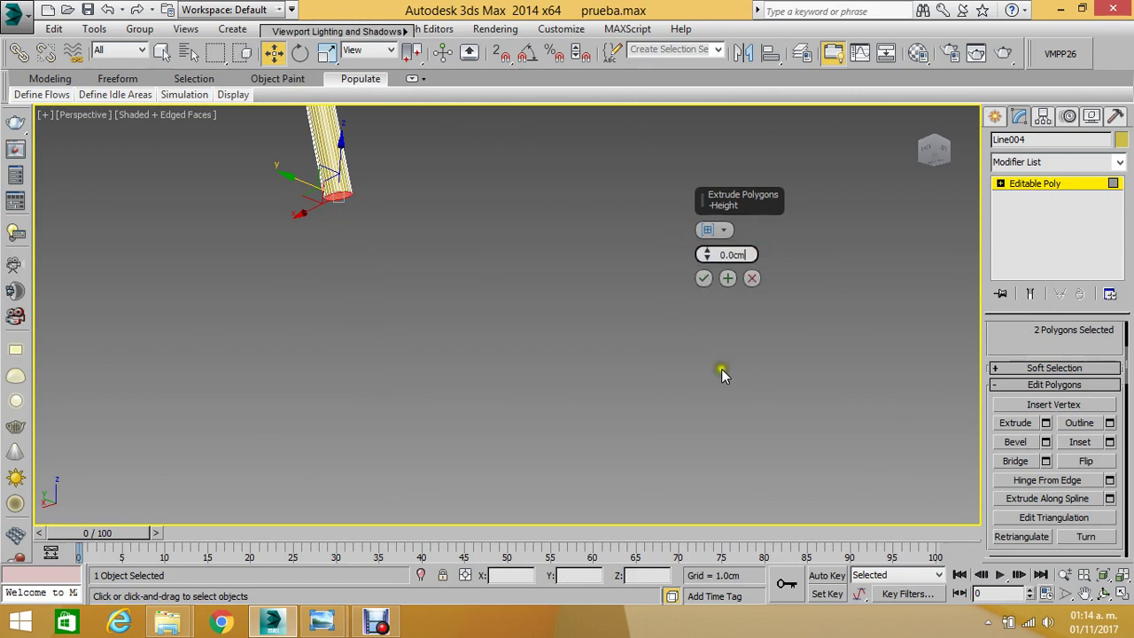
{"action": "middle_click_drag", "start_coordinate": [354, 271], "coordinate": [392, 293]}
{"action": "middle_click_drag", "start_coordinate": [629, 241], "coordinate": [592, 257]}
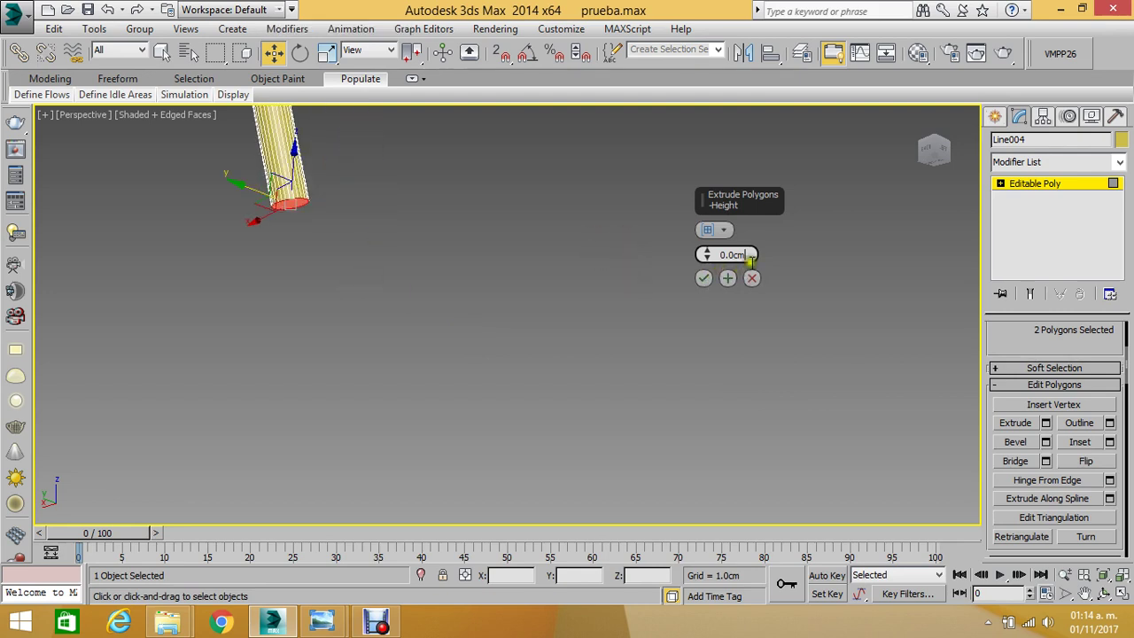
{"action": "left_click", "coordinate": [709, 254]}
{"action": "key", "text": "2"}
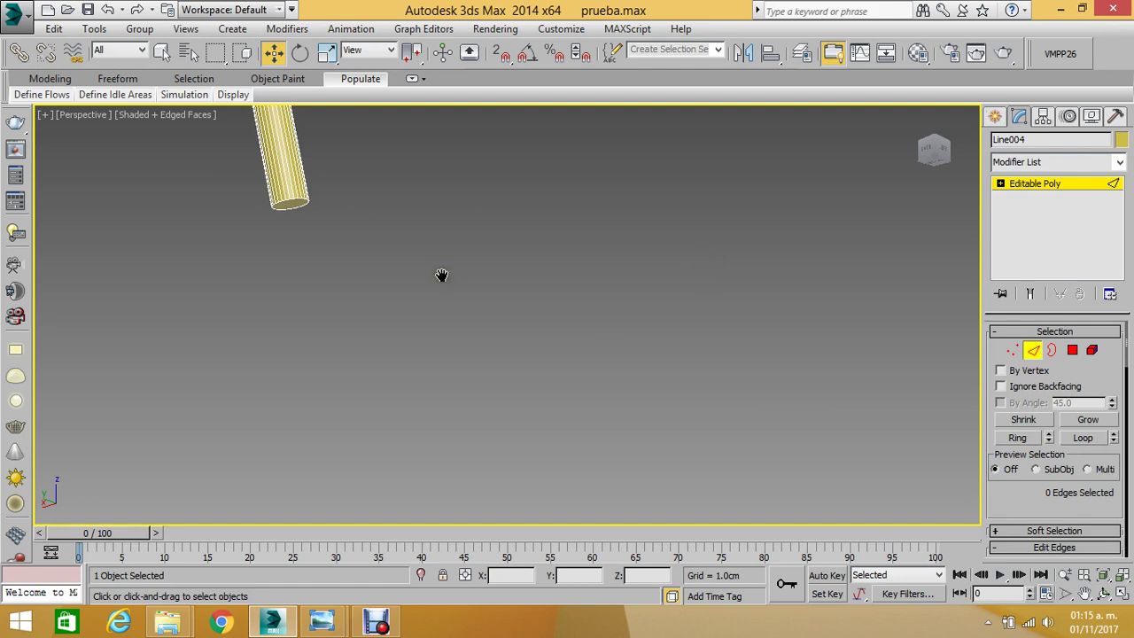
{"action": "middle_click_drag", "start_coordinate": [441, 275], "coordinate": [494, 257]}
- Extrude the reselected end cap polygons by 1.0 cm and accept it
{"action": "left_click", "coordinate": [1074, 349]}
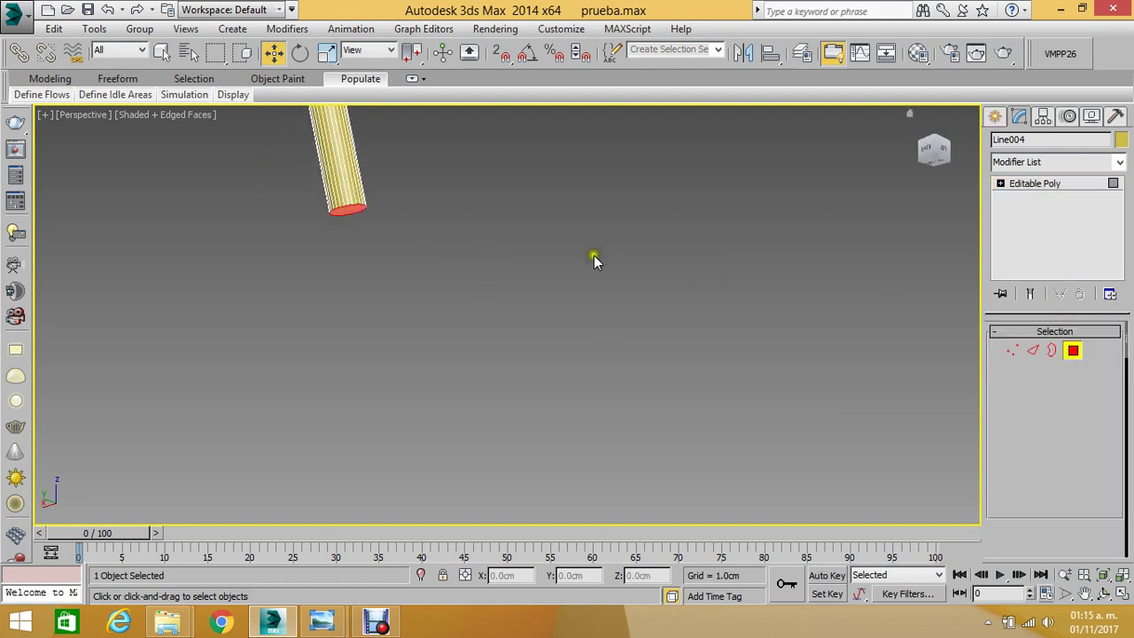
{"action": "middle_click_drag", "start_coordinate": [539, 287], "coordinate": [696, 328]}
{"action": "left_click_drag", "start_coordinate": [1007, 499], "coordinate": [1018, 372]}
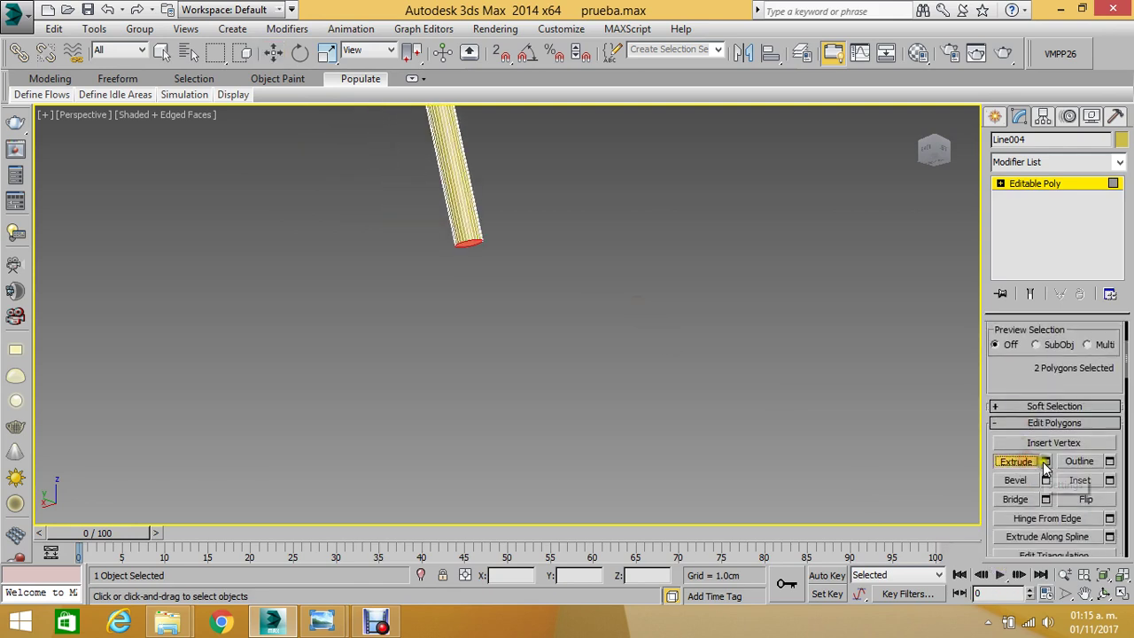
{"action": "left_click", "coordinate": [1047, 462]}
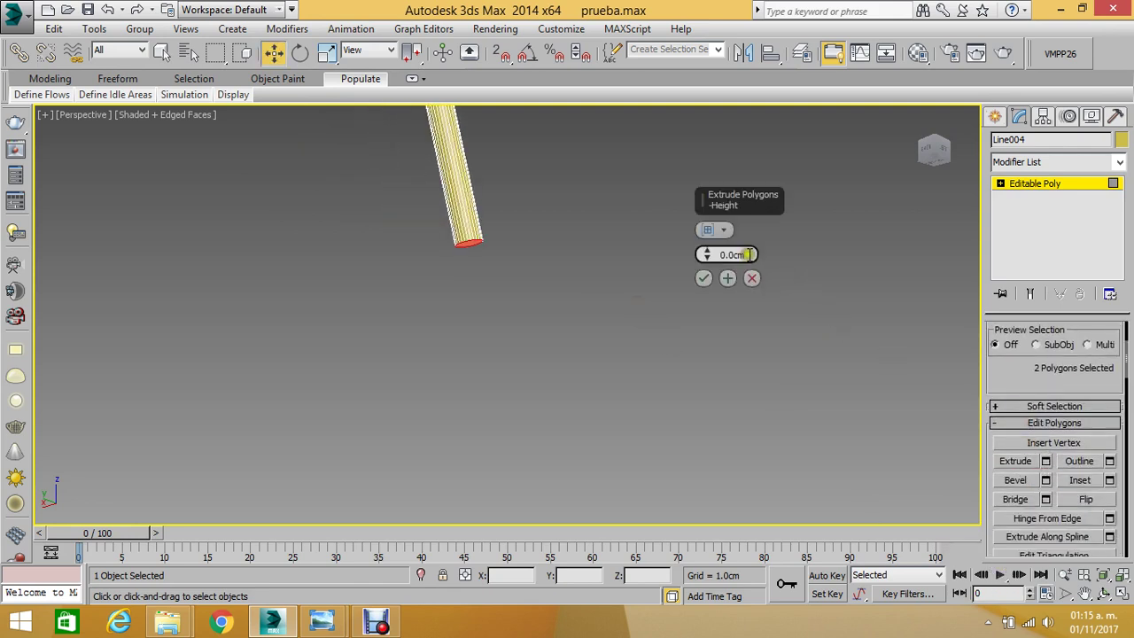
{"action": "left_click", "coordinate": [716, 256]}
{"action": "type", "text": "2"}
{"action": "key", "text": "Return"}
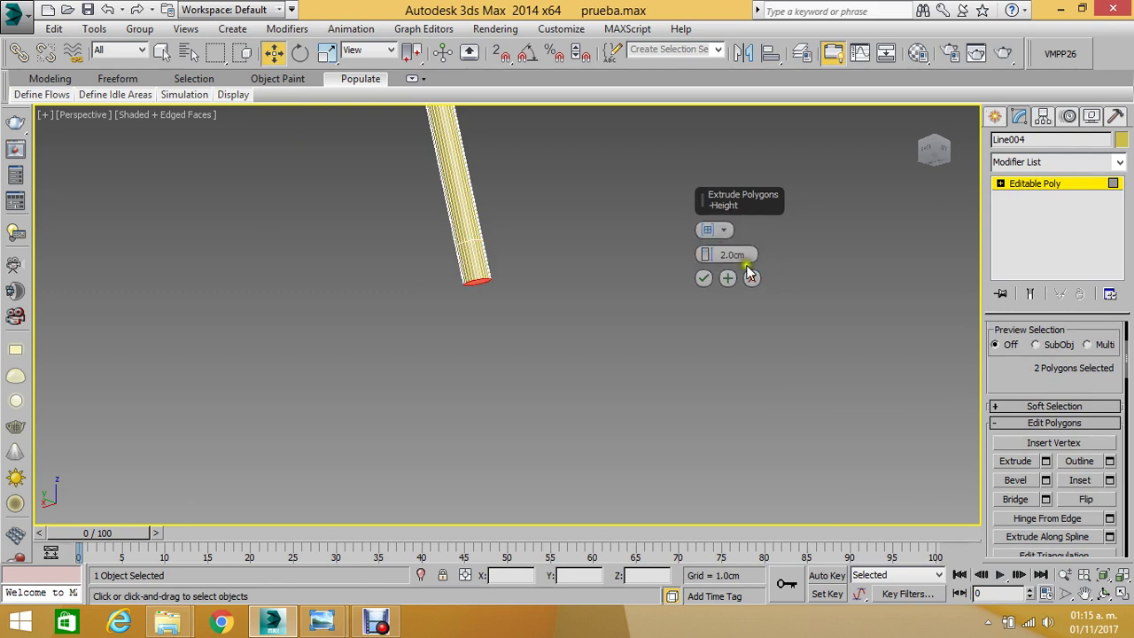
{"action": "left_click", "coordinate": [704, 256]}
{"action": "type", "text": "1"}
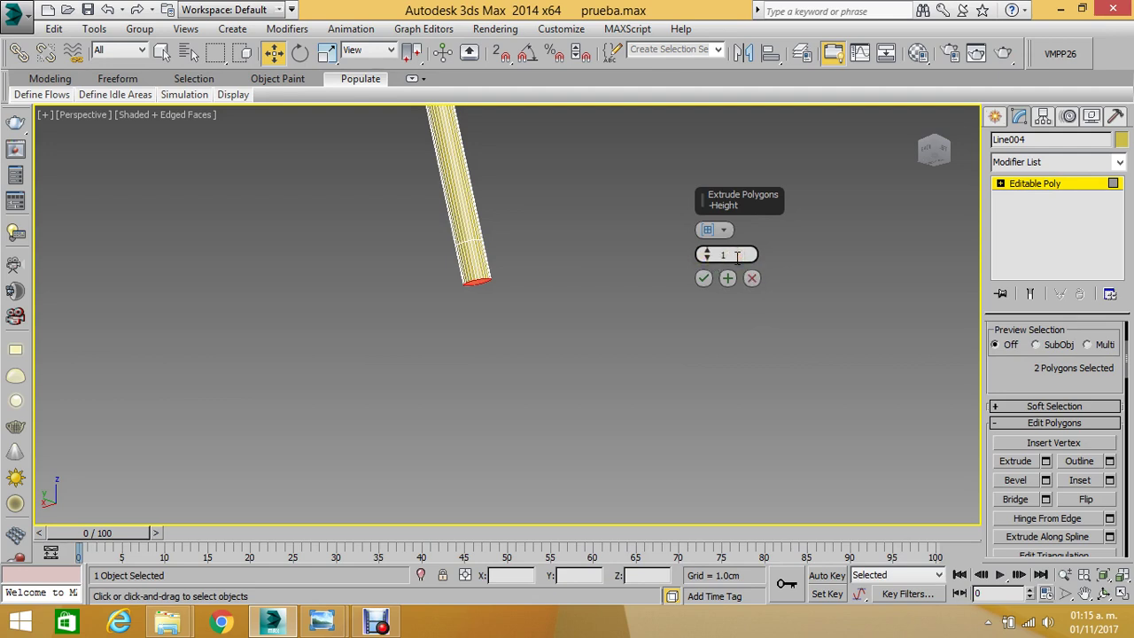
{"action": "key", "text": "Return"}
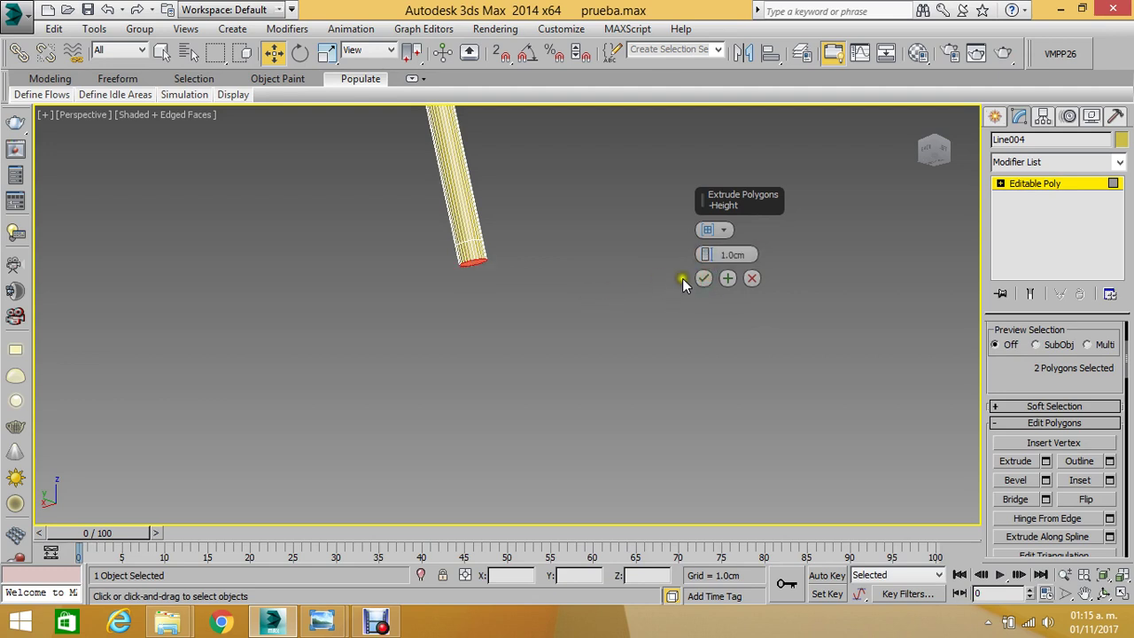
{"action": "left_click", "coordinate": [704, 280]}
- Switch to the Left view and box-select polygons around the leg's foot
{"action": "key", "text": "f"}
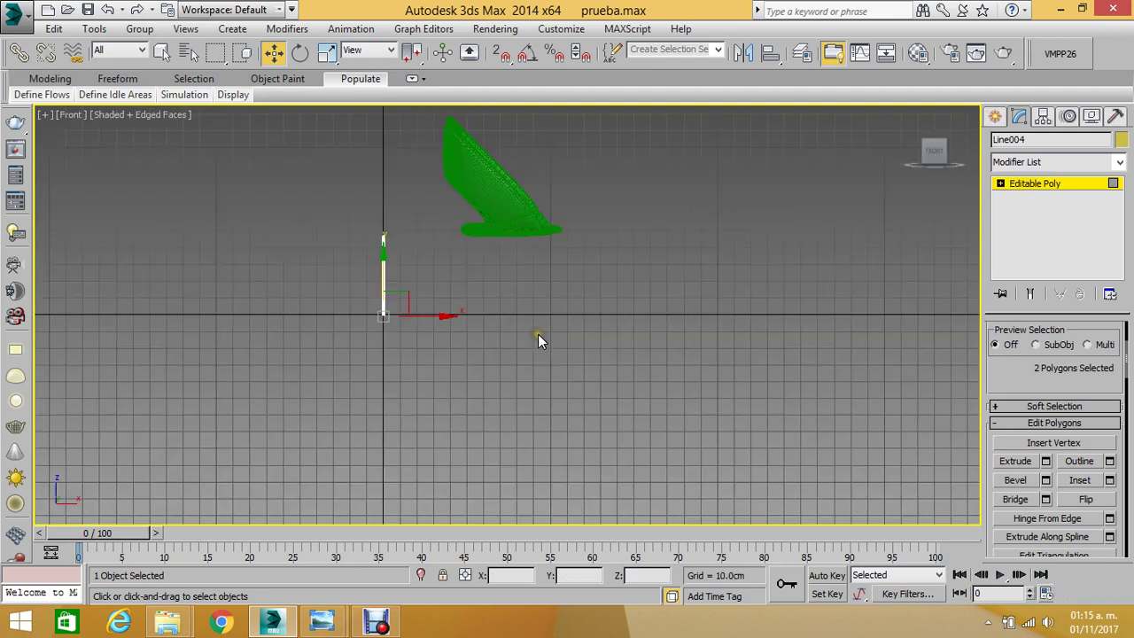
{"action": "key", "text": "l"}
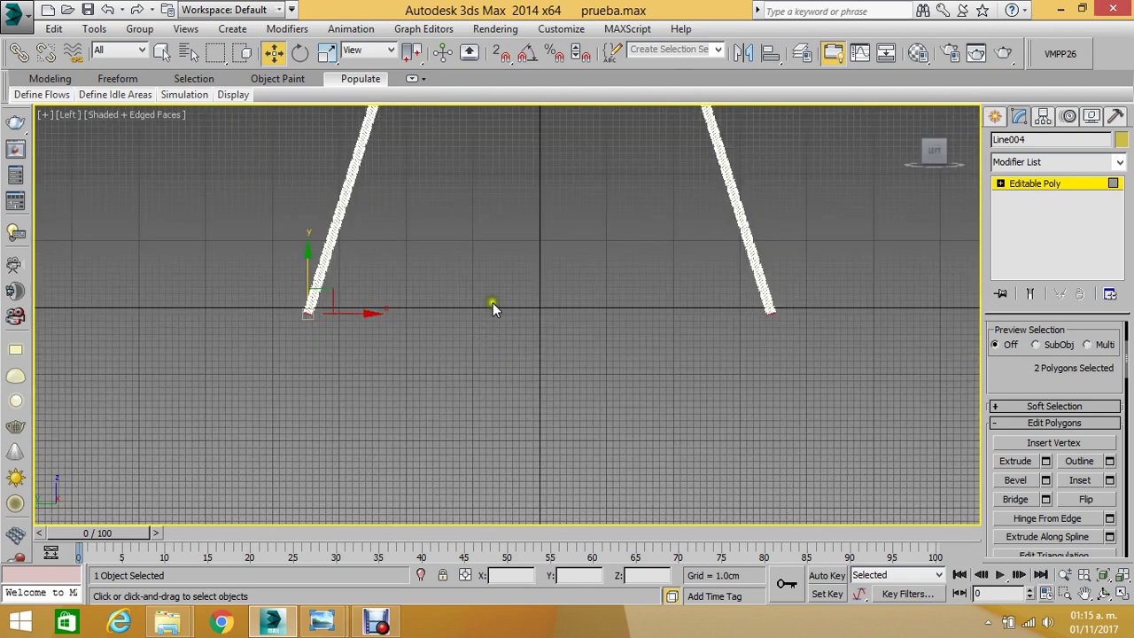
{"action": "scroll", "coordinate": [493, 302], "scroll_direction": "down", "scroll_amount": 2}
{"action": "scroll", "coordinate": [374, 318], "scroll_direction": "up", "scroll_amount": 4}
{"action": "scroll", "coordinate": [512, 335], "scroll_direction": "up", "scroll_amount": 3}
{"action": "scroll", "coordinate": [527, 276], "scroll_direction": "up", "scroll_amount": 2}
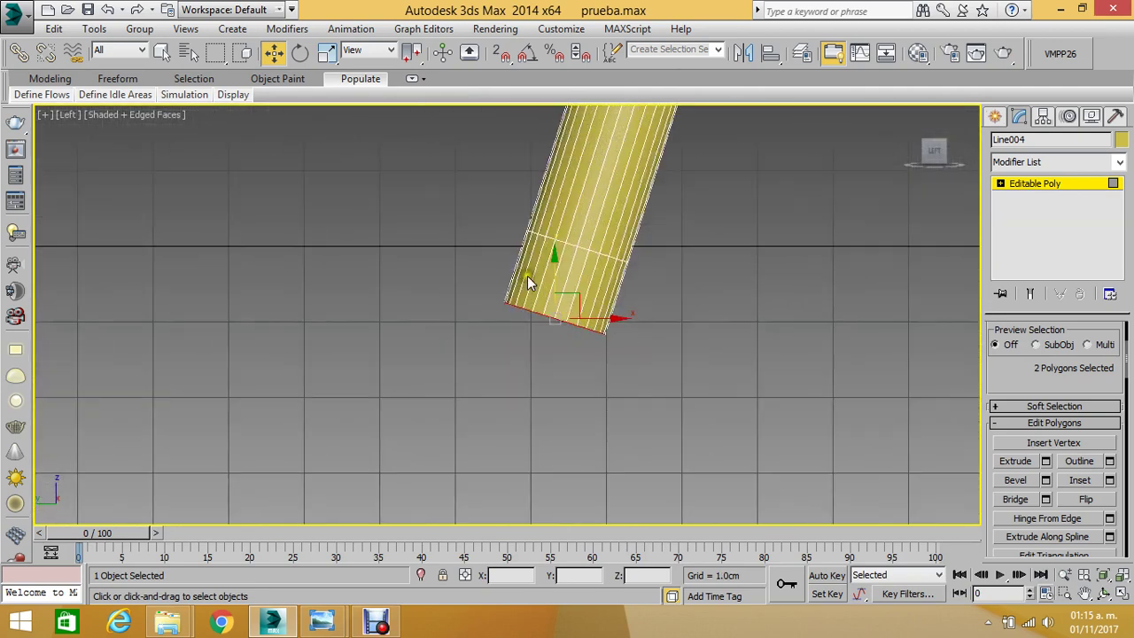
{"action": "left_click_drag", "start_coordinate": [646, 314], "coordinate": [527, 258]}
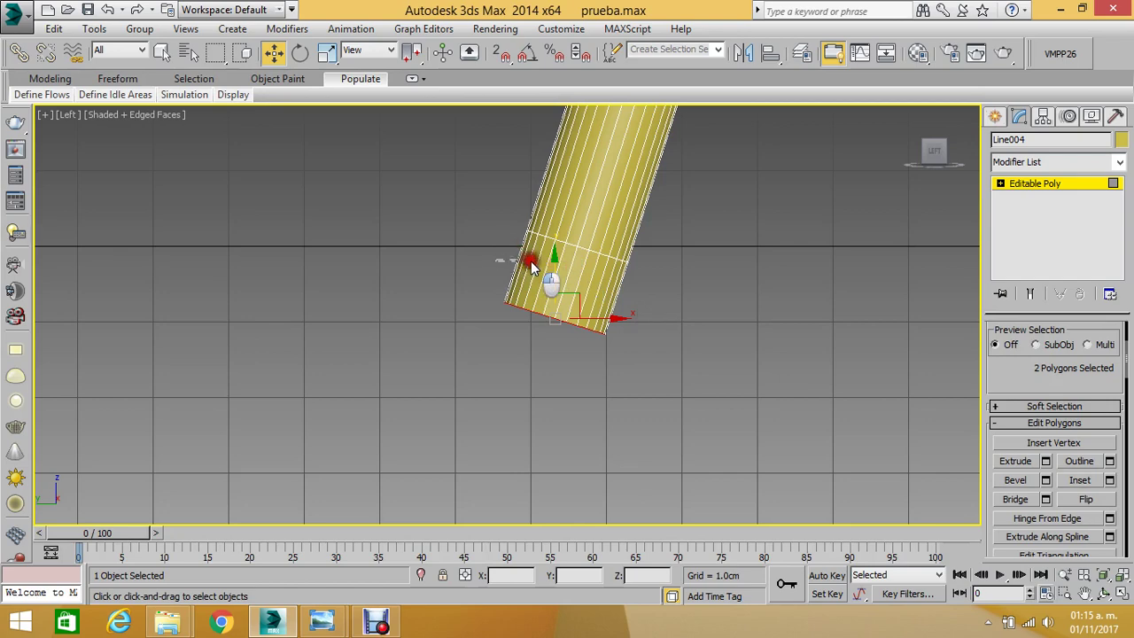
{"action": "scroll", "coordinate": [538, 267], "scroll_direction": "up", "scroll_amount": 1}
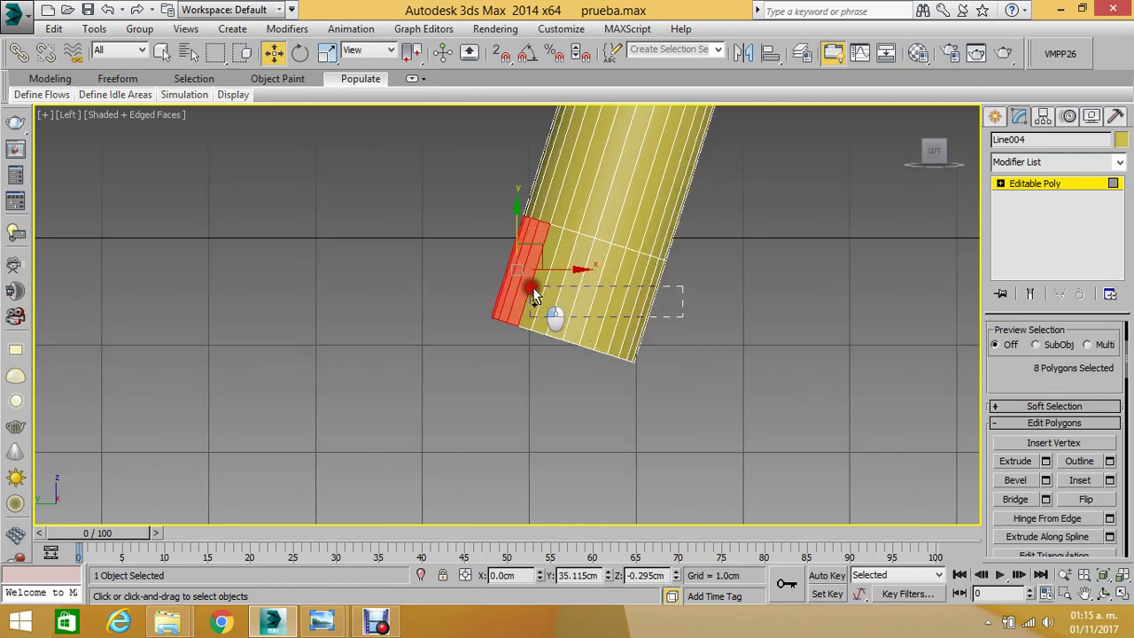
{"action": "left_click_drag", "start_coordinate": [646, 315], "coordinate": [533, 288]}
- Add the bottom end faces of both feet to the polygon selection
{"action": "scroll", "coordinate": [621, 292], "scroll_direction": "down", "scroll_amount": 2}
{"action": "scroll", "coordinate": [635, 293], "scroll_direction": "down", "scroll_amount": 2}
{"action": "scroll", "coordinate": [635, 293], "scroll_direction": "down", "scroll_amount": 2}
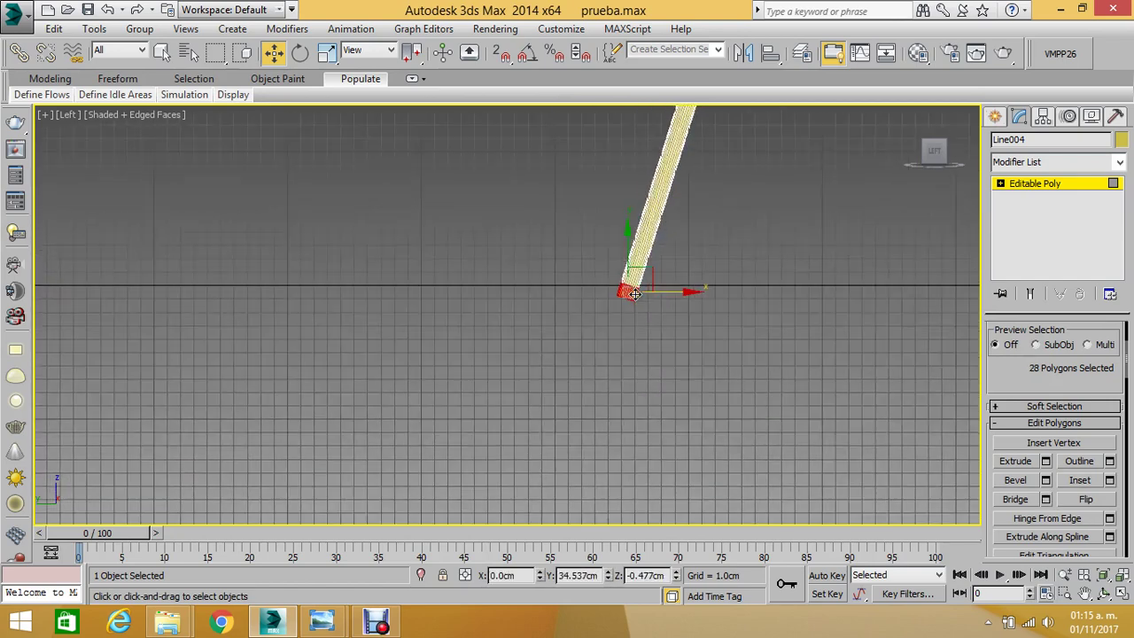
{"action": "scroll", "coordinate": [635, 293], "scroll_direction": "down", "scroll_amount": 2}
{"action": "scroll", "coordinate": [866, 293], "scroll_direction": "up", "scroll_amount": 2}
{"action": "scroll", "coordinate": [898, 329], "scroll_direction": "up", "scroll_amount": 2}
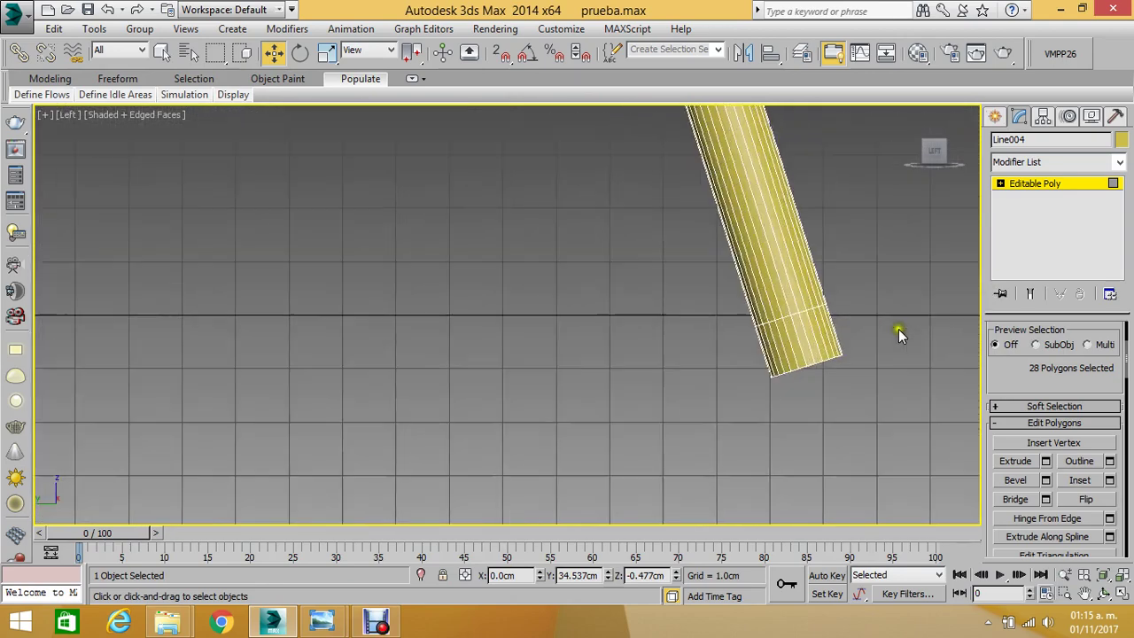
{"action": "scroll", "coordinate": [818, 345], "scroll_direction": "up", "scroll_amount": 2}
{"action": "left_click_drag", "start_coordinate": [667, 355], "coordinate": [666, 355]}
{"action": "left_click_drag", "start_coordinate": [514, 399], "coordinate": [648, 362], "text": "ctrl"}
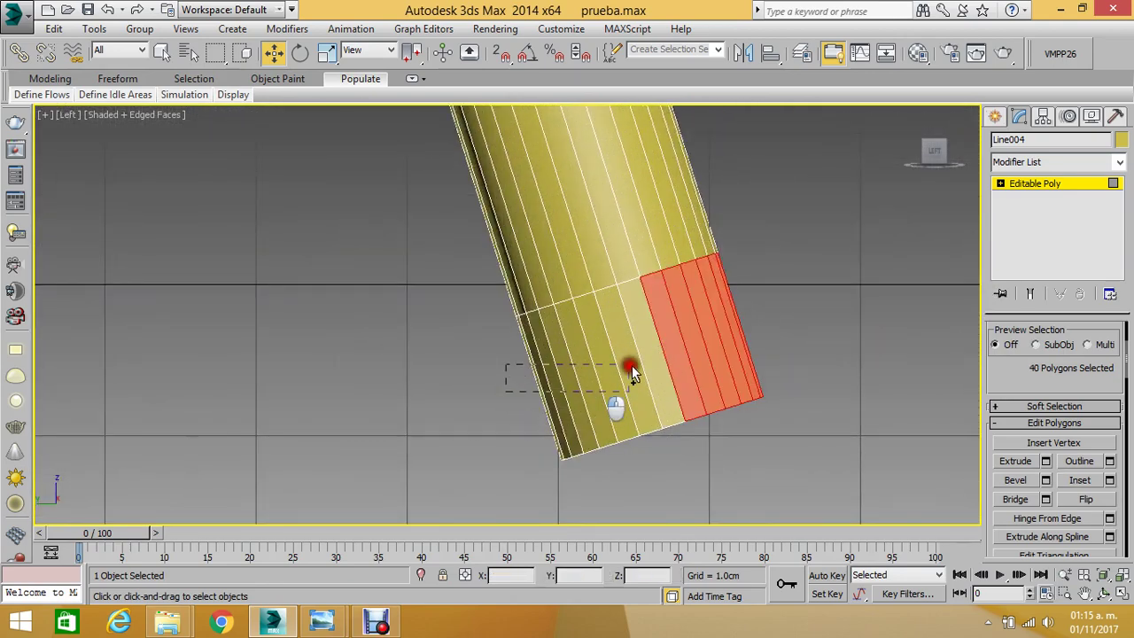
{"action": "scroll", "coordinate": [642, 354], "scroll_direction": "down", "scroll_amount": 3}
{"action": "scroll", "coordinate": [642, 353], "scroll_direction": "down", "scroll_amount": 2}
{"action": "scroll", "coordinate": [638, 354], "scroll_direction": "down", "scroll_amount": 3}
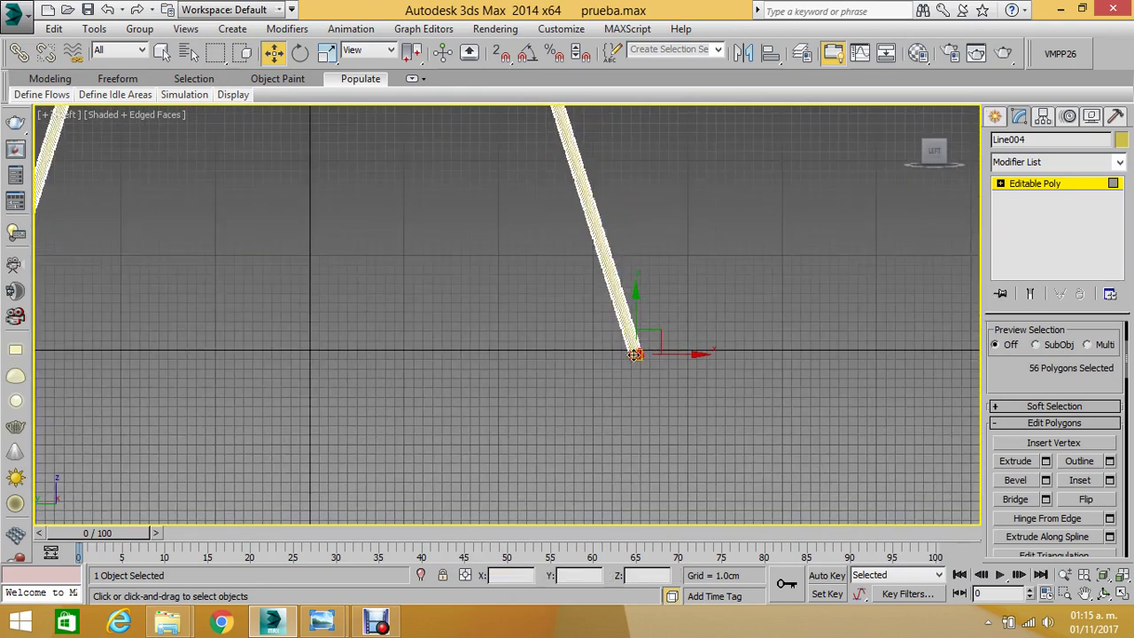
{"action": "scroll", "coordinate": [620, 357], "scroll_direction": "down", "scroll_amount": 2}
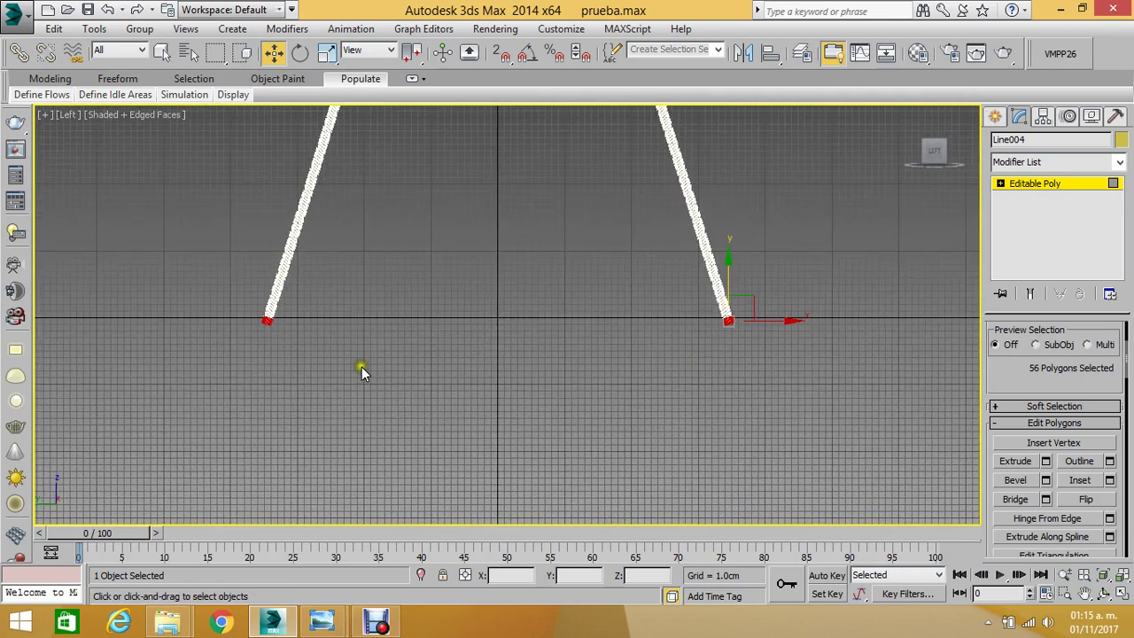
{"action": "scroll", "coordinate": [246, 324], "scroll_direction": "up", "scroll_amount": 3}
{"action": "scroll", "coordinate": [239, 295], "scroll_direction": "up", "scroll_amount": 2}
{"action": "scroll", "coordinate": [296, 286], "scroll_direction": "up", "scroll_amount": 2}
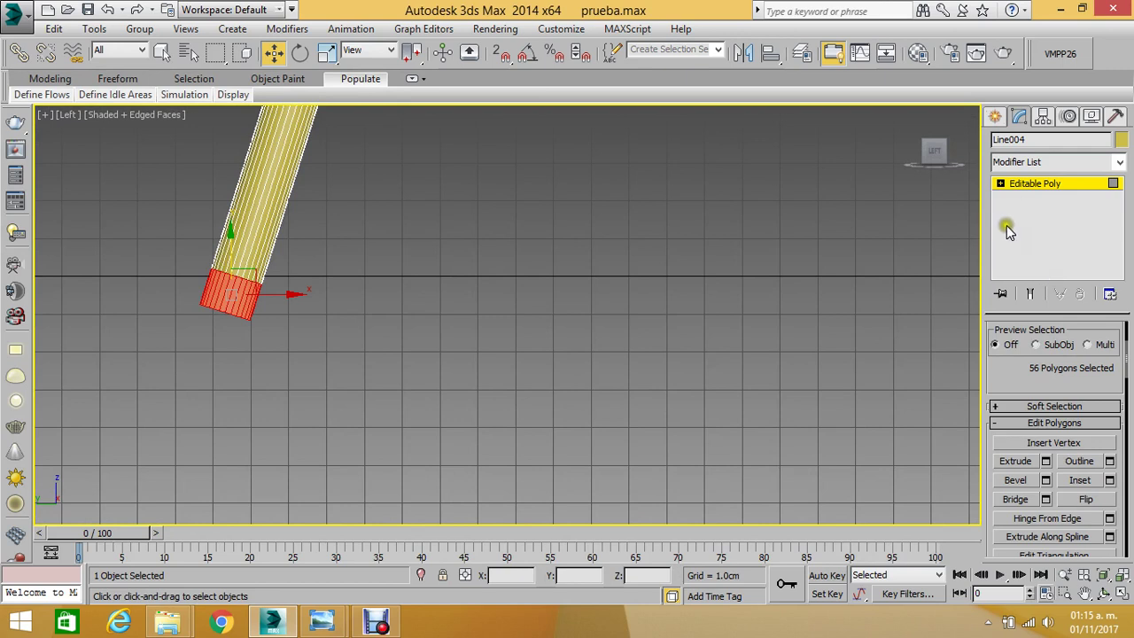
- Extrude the 56 foot polygons along Local Normal with a 0.4 cm height
{"action": "left_click", "coordinate": [1047, 461]}
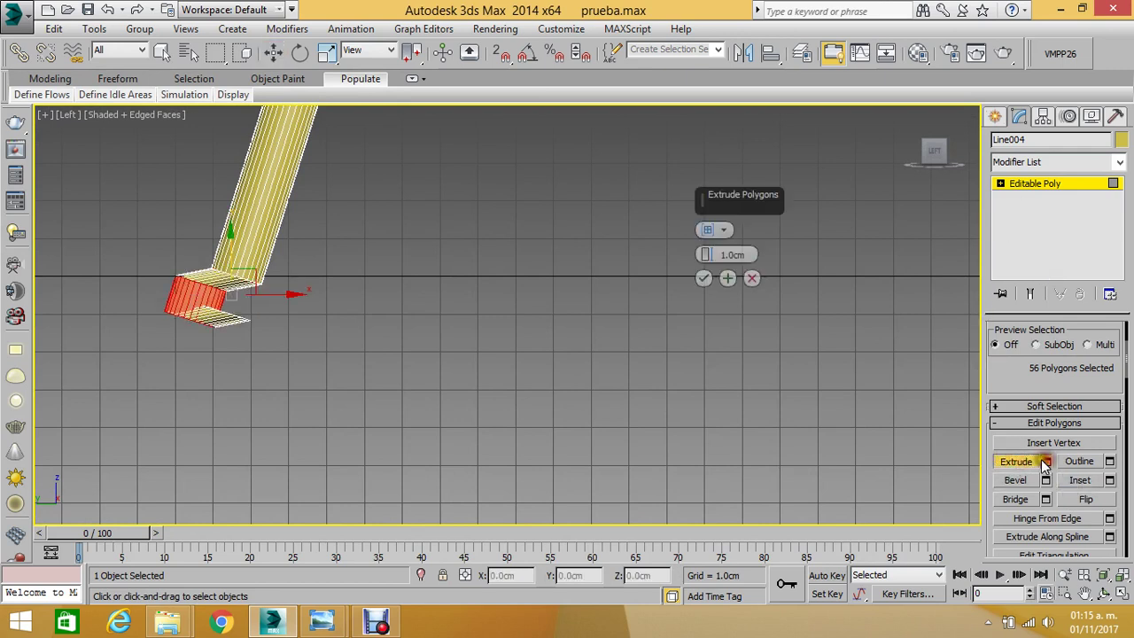
{"action": "left_click", "coordinate": [716, 229]}
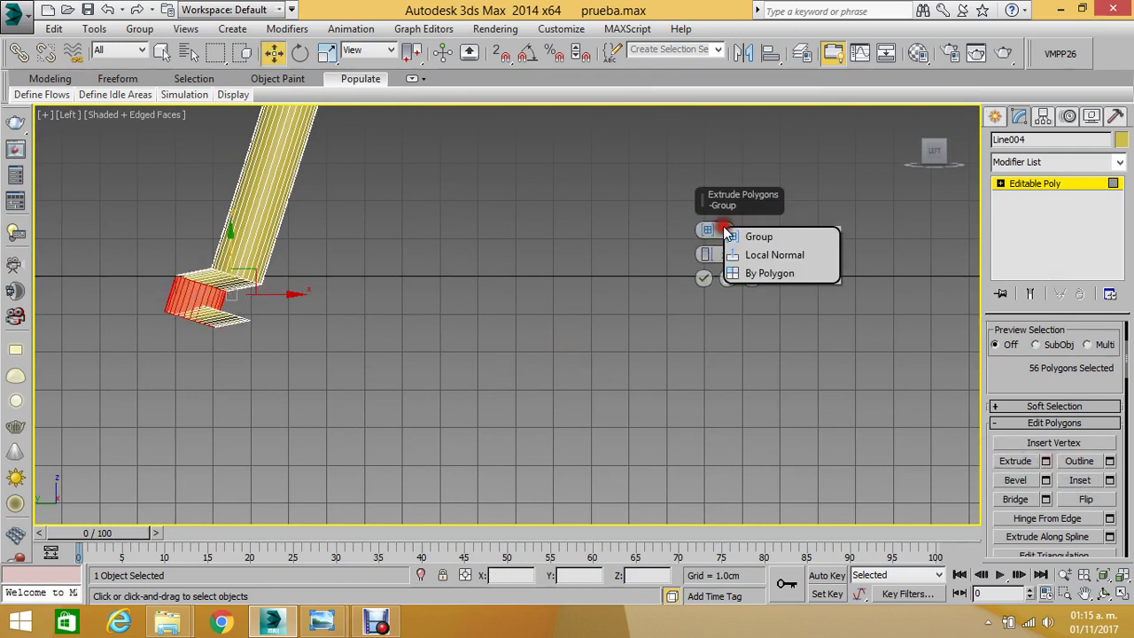
{"action": "left_click", "coordinate": [752, 256]}
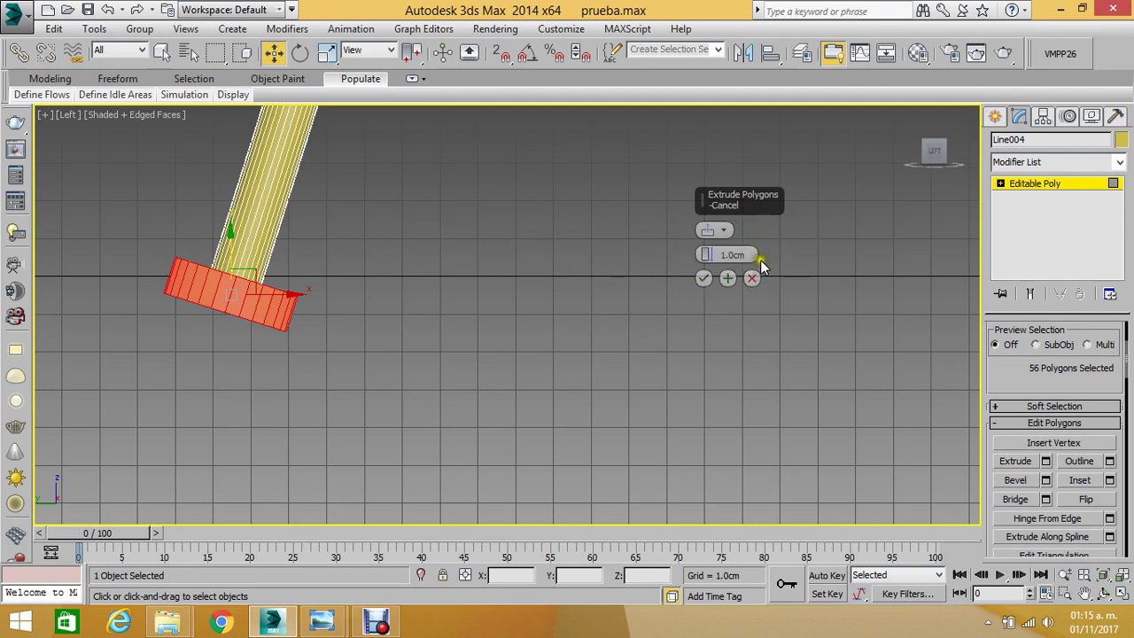
{"action": "double_click", "coordinate": [732, 255]}
{"action": "type", "text": "."}
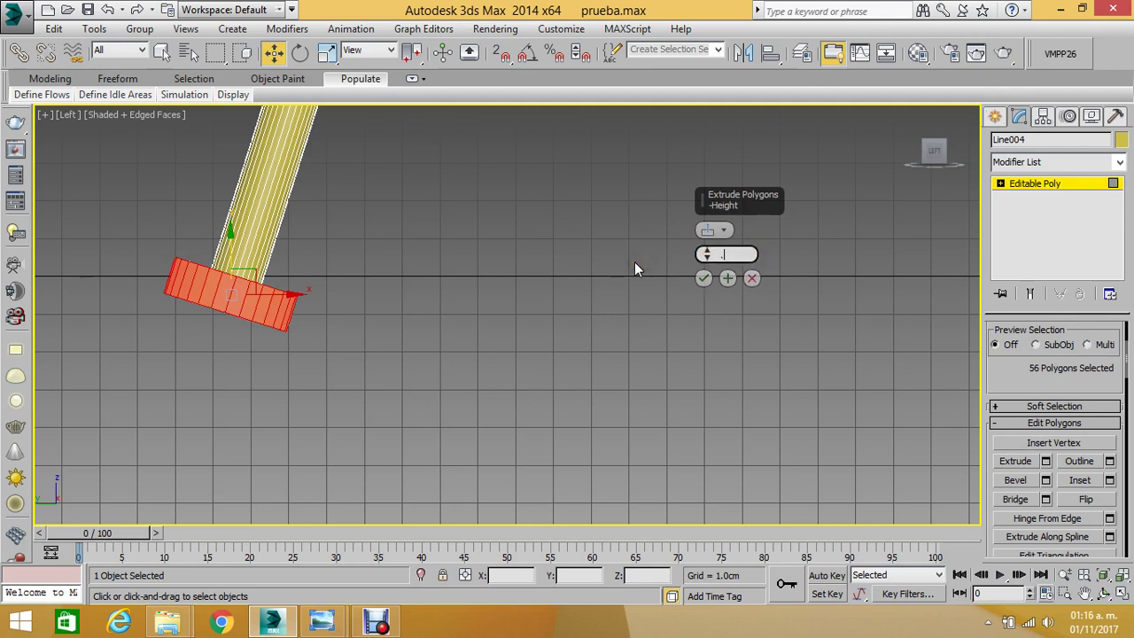
{"action": "type", "text": "5"}
{"action": "key", "text": "Return"}
{"action": "key", "text": "BackSpace"}
{"action": "key", "text": "BackSpace"}
{"action": "key", "text": "BackSpace"}
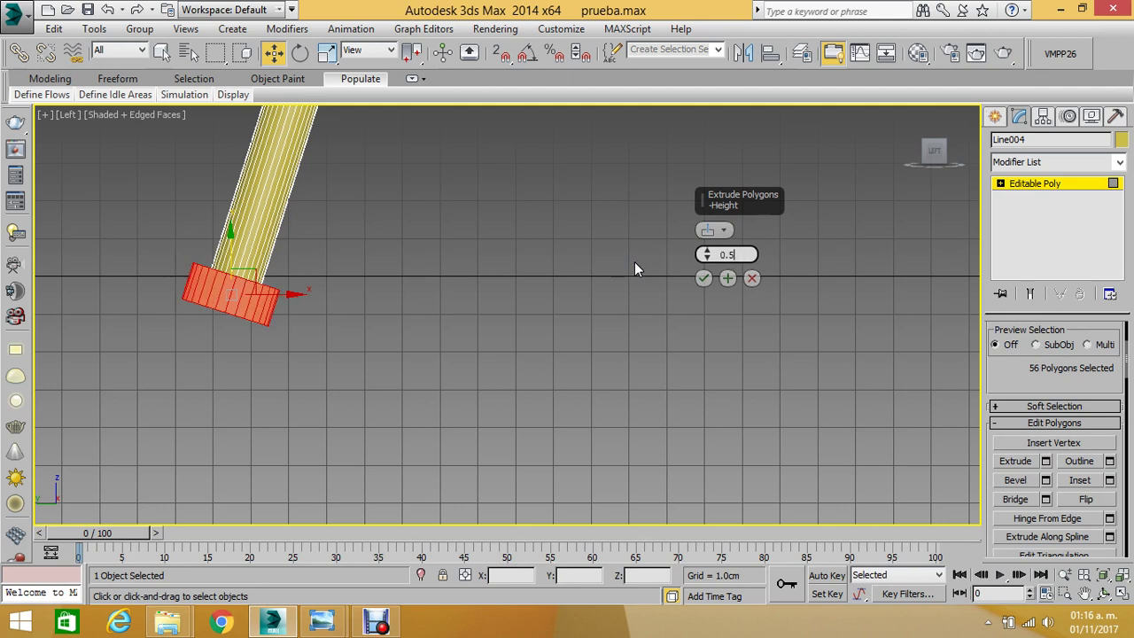
{"action": "type", "text": "3"}
{"action": "key", "text": "Return"}
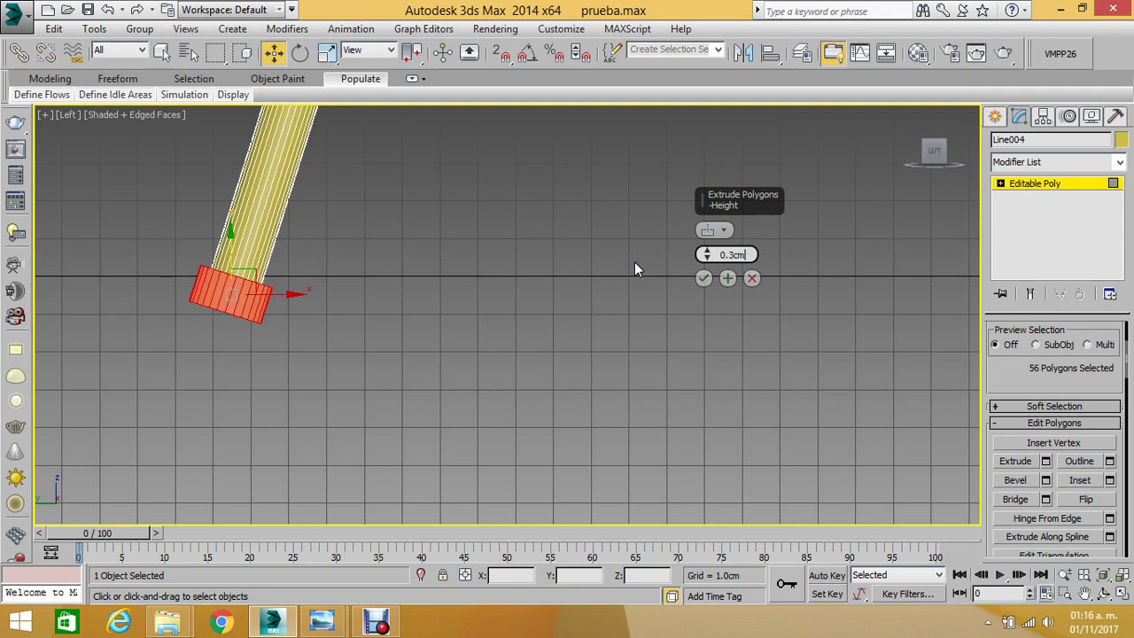
{"action": "key", "text": "BackSpace"}
{"action": "key", "text": "BackSpace"}
{"action": "key", "text": "BackSpace"}
{"action": "type", "text": "4"}
{"action": "key", "text": "Return"}
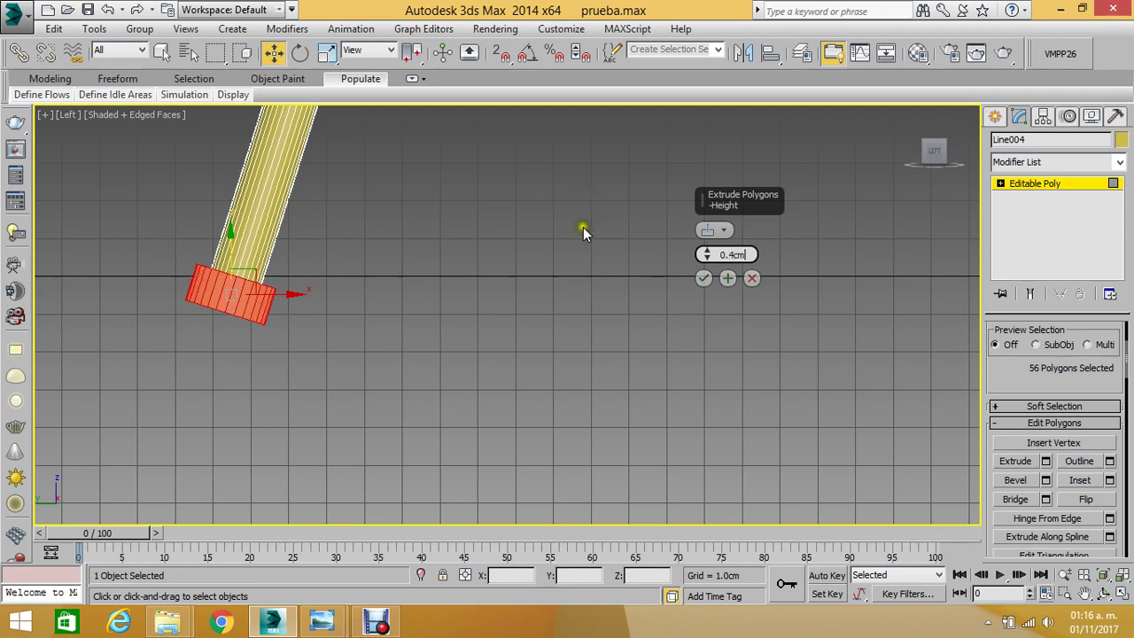
{"action": "left_click", "coordinate": [704, 277]}
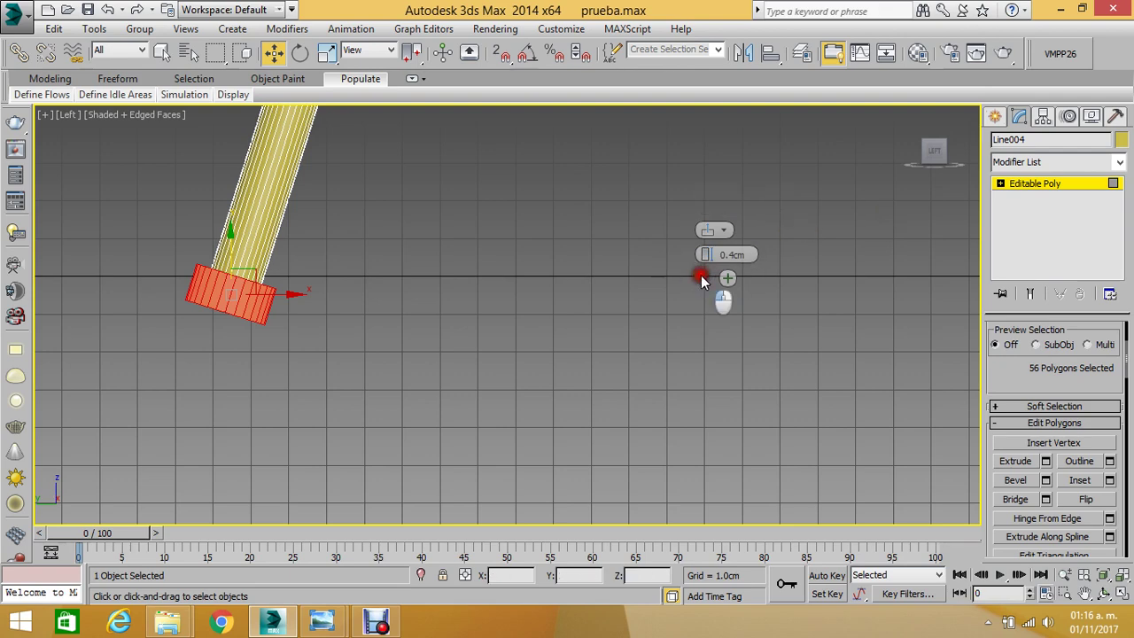
- At Vertex level, select one foot cap's vertices and rotate them level
{"action": "middle_click_drag", "start_coordinate": [382, 293], "coordinate": [346, 266]}
{"action": "scroll", "coordinate": [344, 248], "scroll_direction": "down", "scroll_amount": 2}
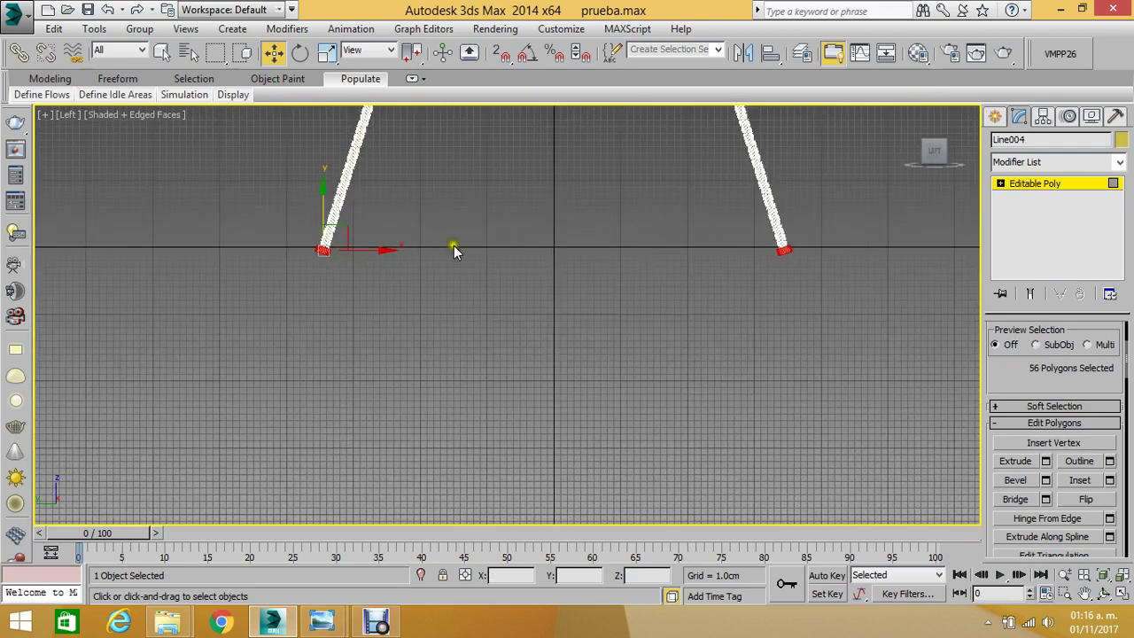
{"action": "scroll", "coordinate": [709, 257], "scroll_direction": "up", "scroll_amount": 4}
{"action": "scroll", "coordinate": [927, 252], "scroll_direction": "up", "scroll_amount": 1}
{"action": "scroll", "coordinate": [929, 239], "scroll_direction": "up", "scroll_amount": 3}
{"action": "scroll", "coordinate": [929, 239], "scroll_direction": "up", "scroll_amount": 2}
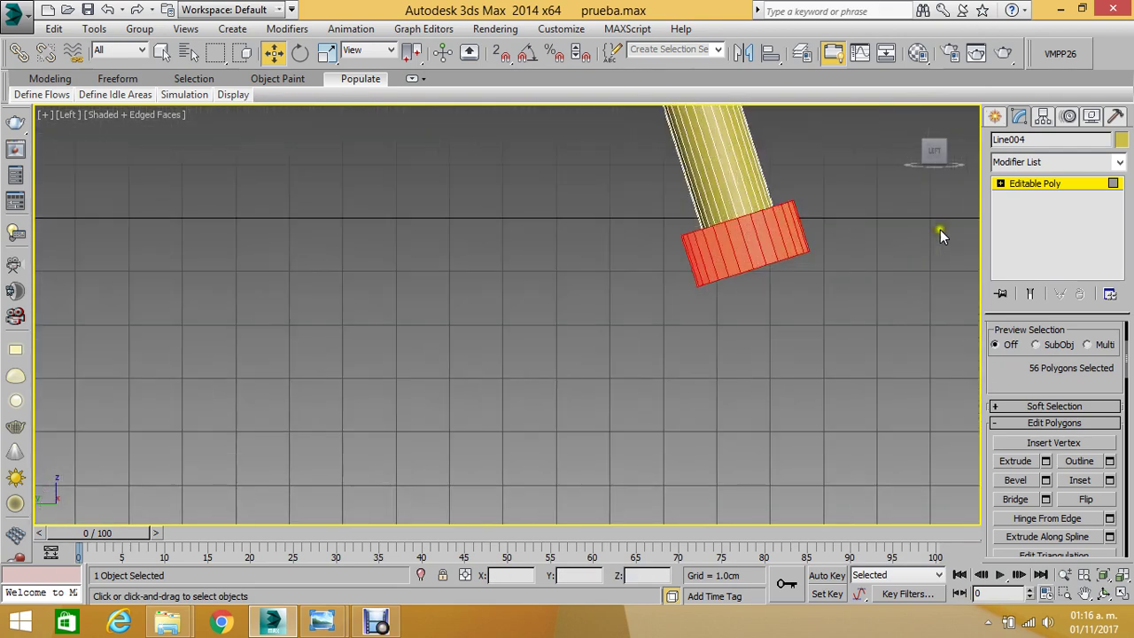
{"action": "left_click", "coordinate": [1002, 184]}
{"action": "left_click", "coordinate": [1030, 197]}
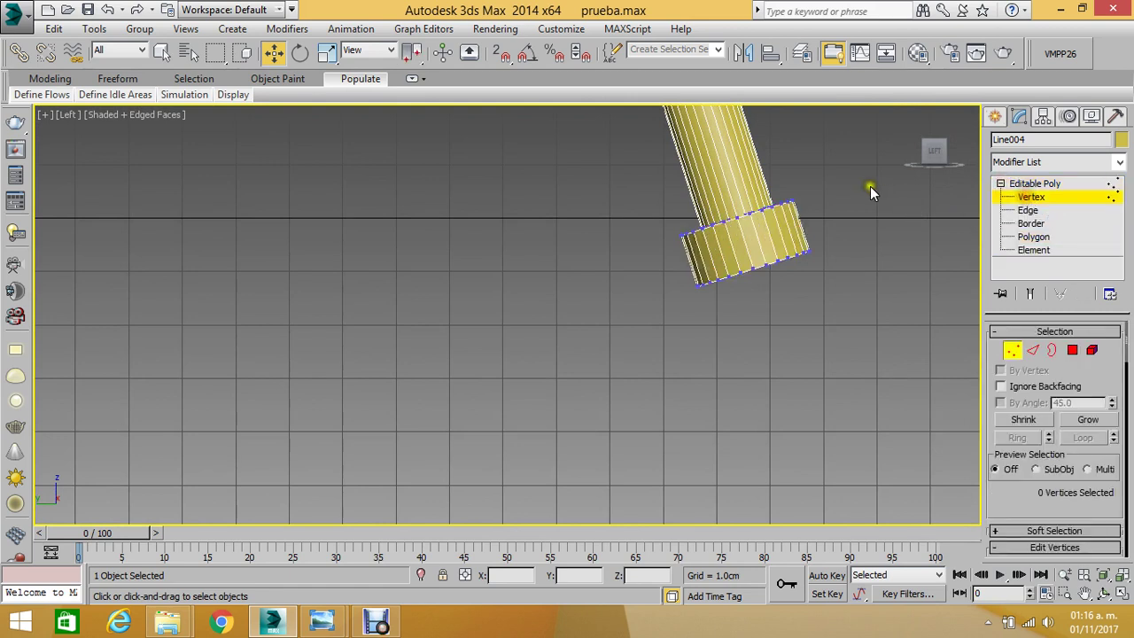
{"action": "left_click_drag", "start_coordinate": [867, 184], "coordinate": [669, 288]}
{"action": "middle_click_drag", "start_coordinate": [653, 260], "coordinate": [409, 128]}
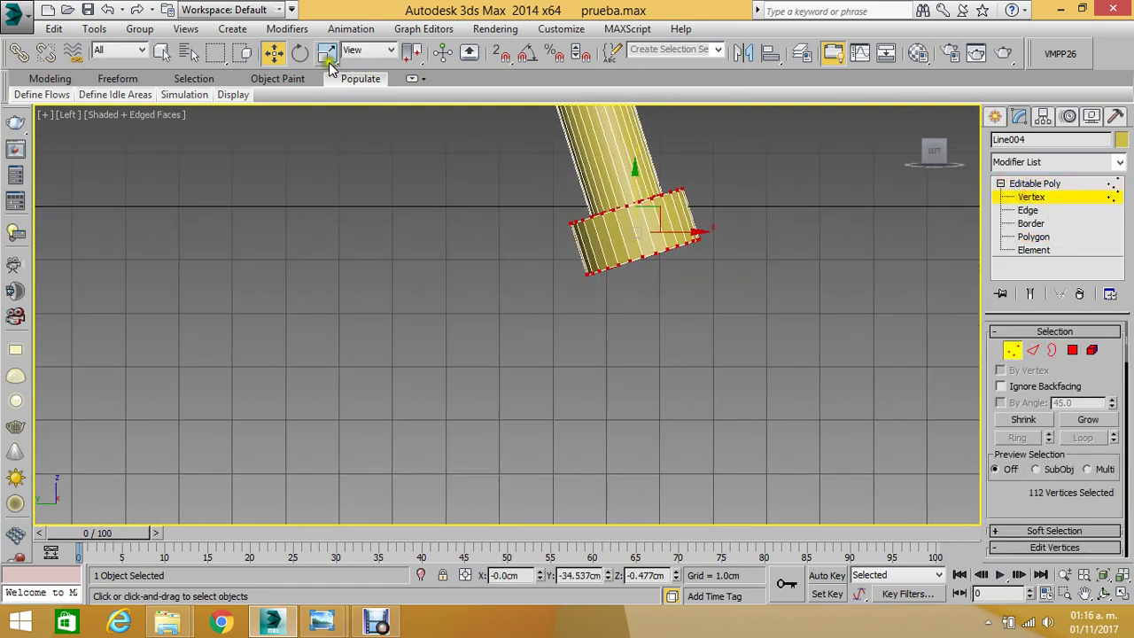
{"action": "left_click", "coordinate": [299, 53]}
{"action": "left_click_drag", "start_coordinate": [673, 185], "coordinate": [696, 198]}
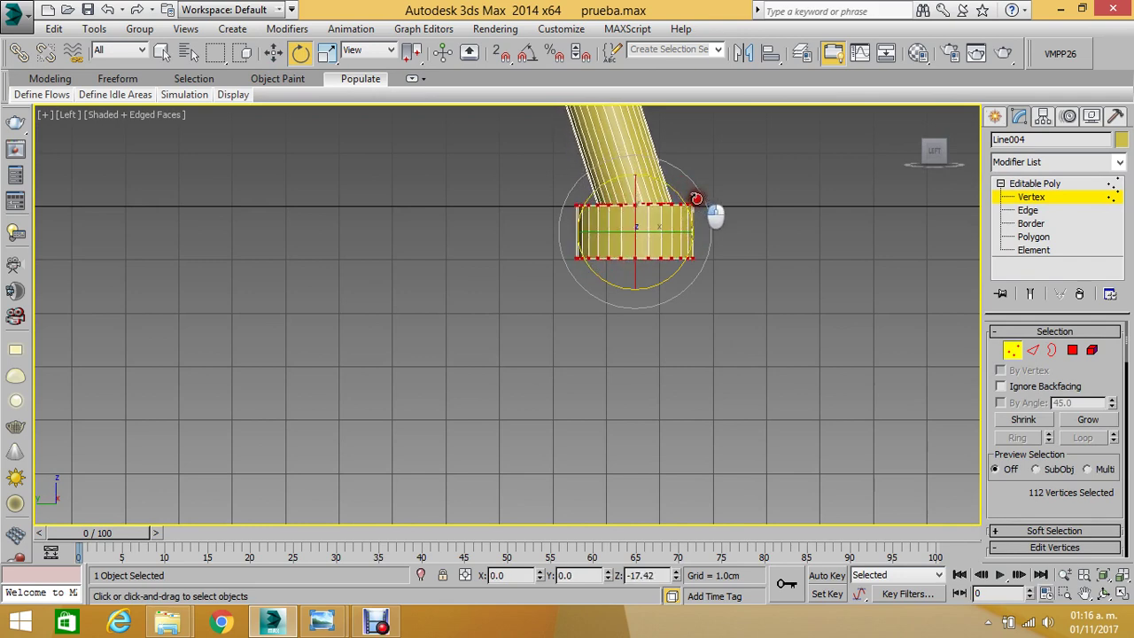
- Select the other foot cap's vertices and rotate them so it sits level
{"action": "scroll", "coordinate": [697, 199], "scroll_direction": "down", "scroll_amount": 3}
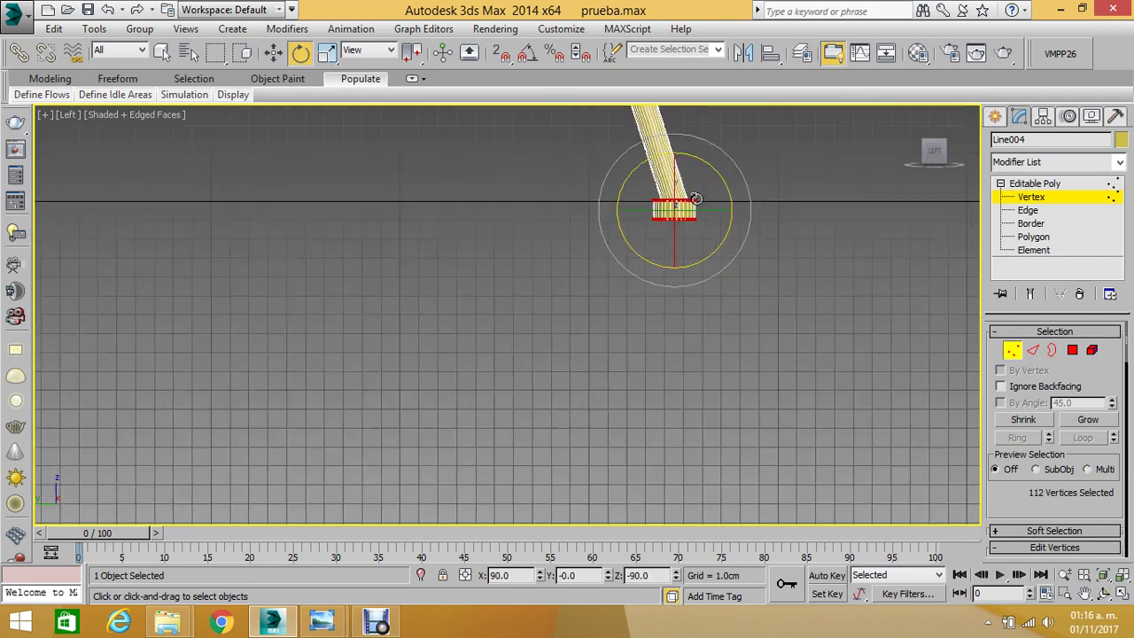
{"action": "scroll", "coordinate": [697, 199], "scroll_direction": "down", "scroll_amount": 2}
{"action": "scroll", "coordinate": [487, 220], "scroll_direction": "up", "scroll_amount": 3}
{"action": "scroll", "coordinate": [437, 183], "scroll_direction": "up", "scroll_amount": 2}
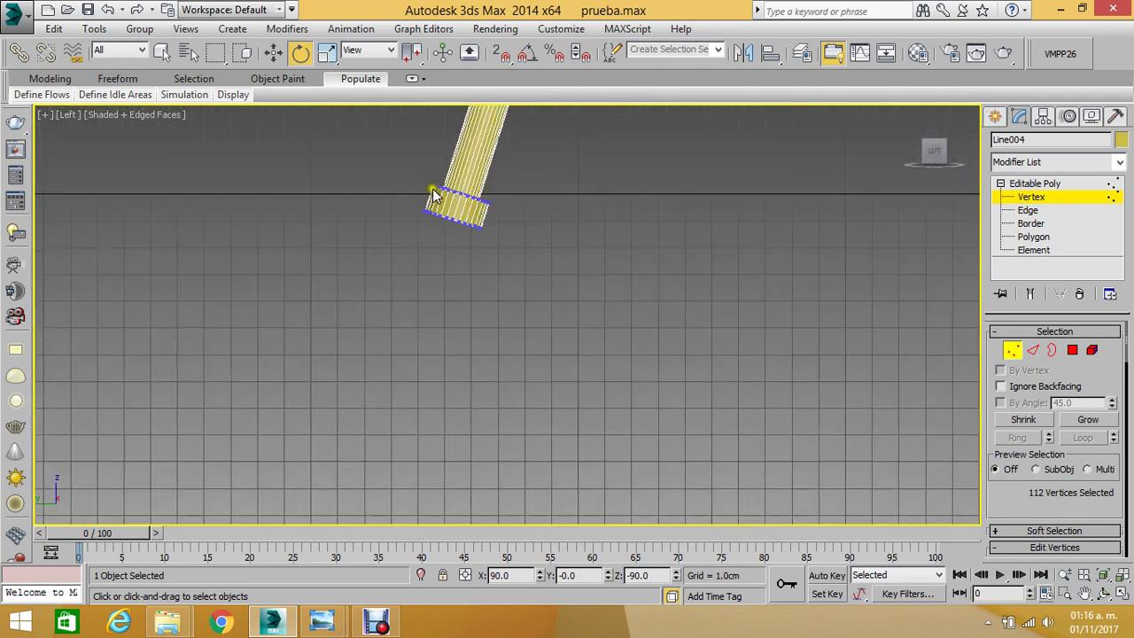
{"action": "left_click_drag", "start_coordinate": [541, 256], "coordinate": [542, 256]}
{"action": "scroll", "coordinate": [476, 177], "scroll_direction": "up", "scroll_amount": 2}
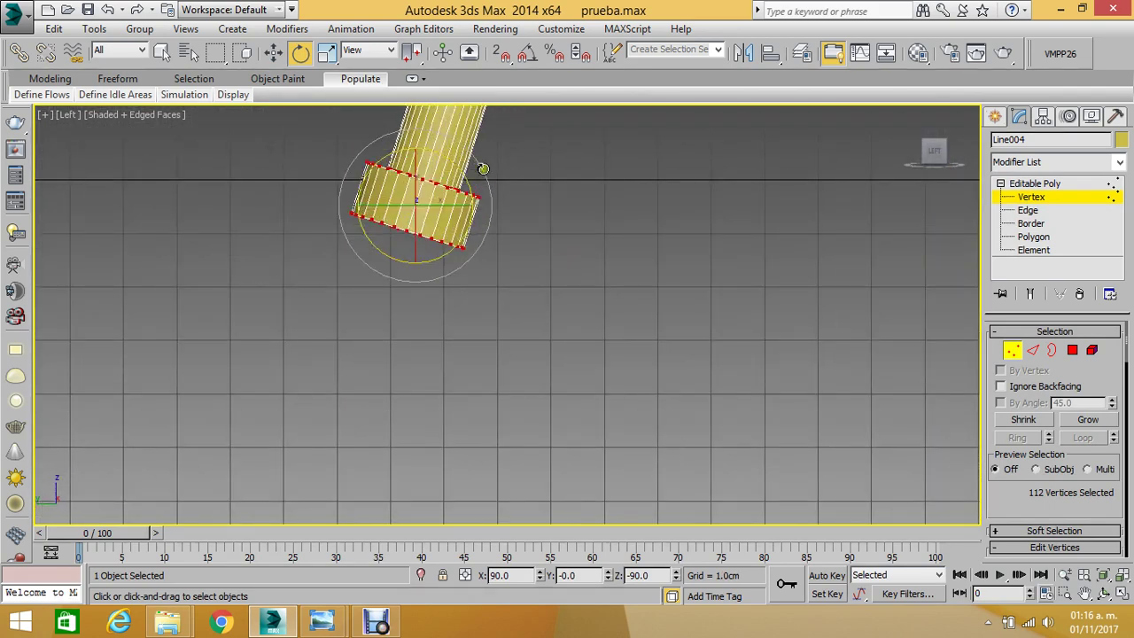
{"action": "left_click_drag", "start_coordinate": [461, 175], "coordinate": [448, 148]}
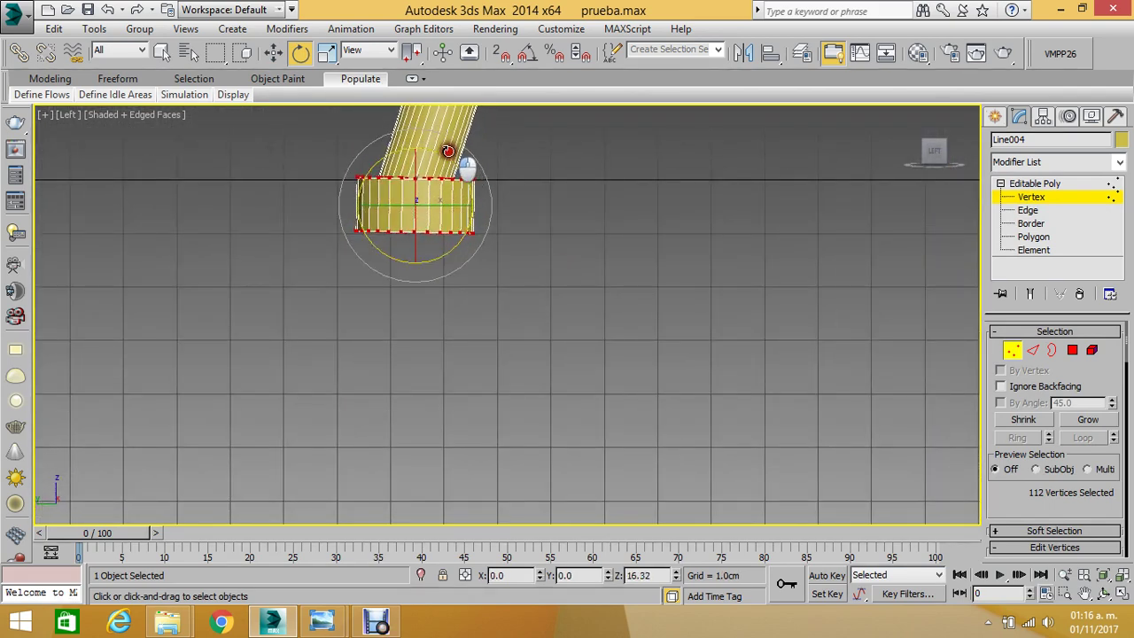
- Exit Vertex mode and reselect the leg frame Line004
{"action": "scroll", "coordinate": [501, 245], "scroll_direction": "down", "scroll_amount": 5}
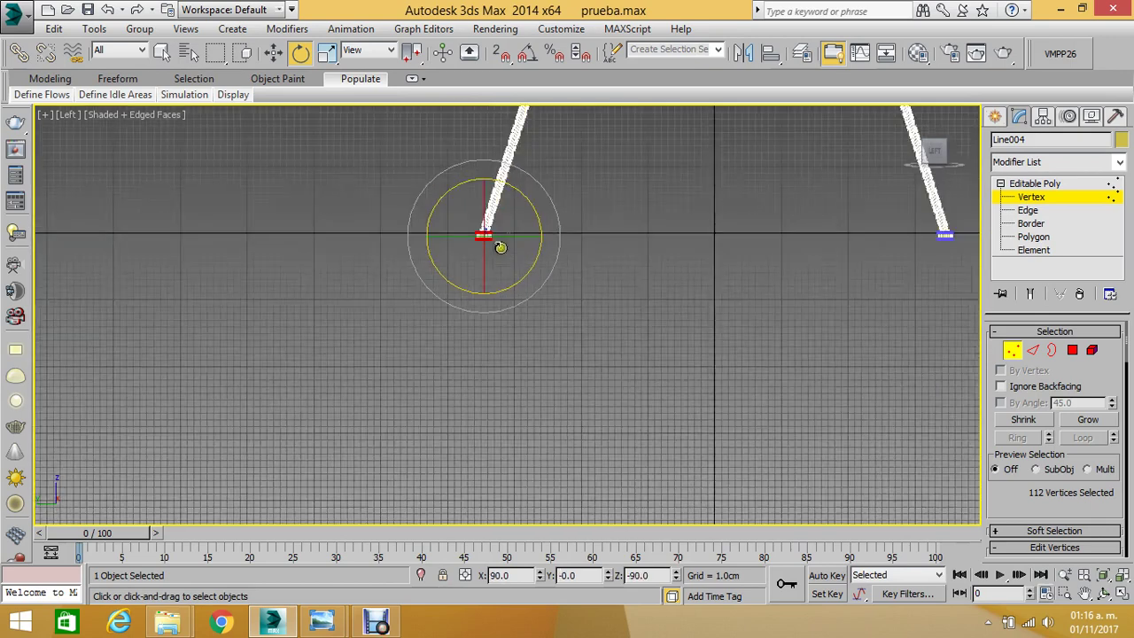
{"action": "scroll", "coordinate": [583, 172], "scroll_direction": "up", "scroll_amount": 2}
{"action": "scroll", "coordinate": [586, 170], "scroll_direction": "up", "scroll_amount": 3}
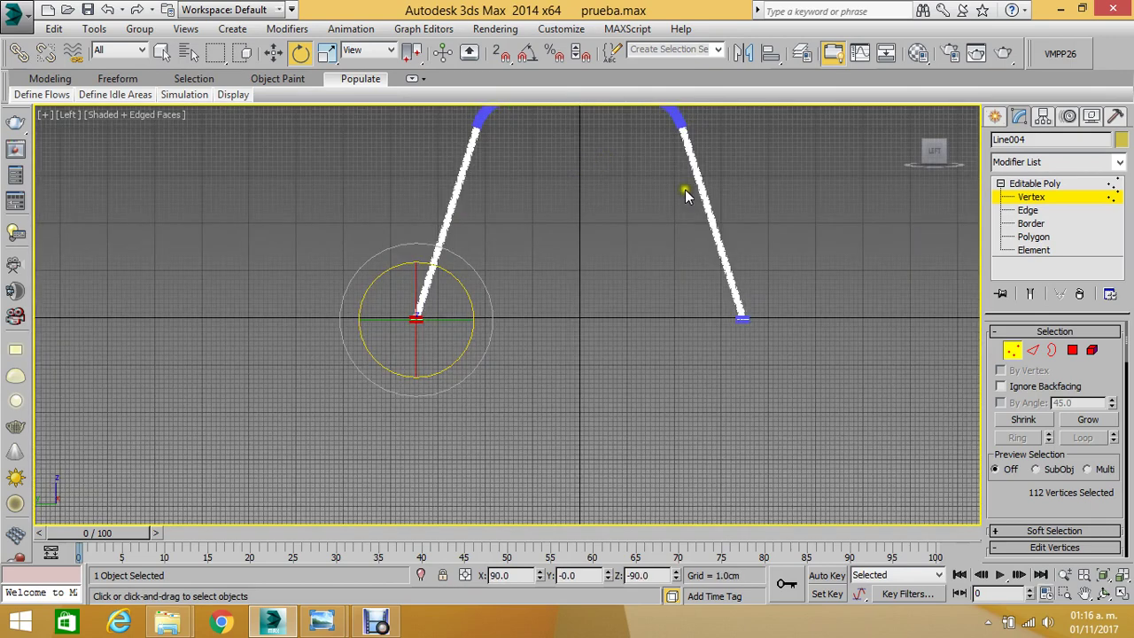
{"action": "left_click", "coordinate": [1028, 196]}
{"action": "left_click", "coordinate": [804, 296]}
{"action": "scroll", "coordinate": [425, 321], "scroll_direction": "up", "scroll_amount": 3}
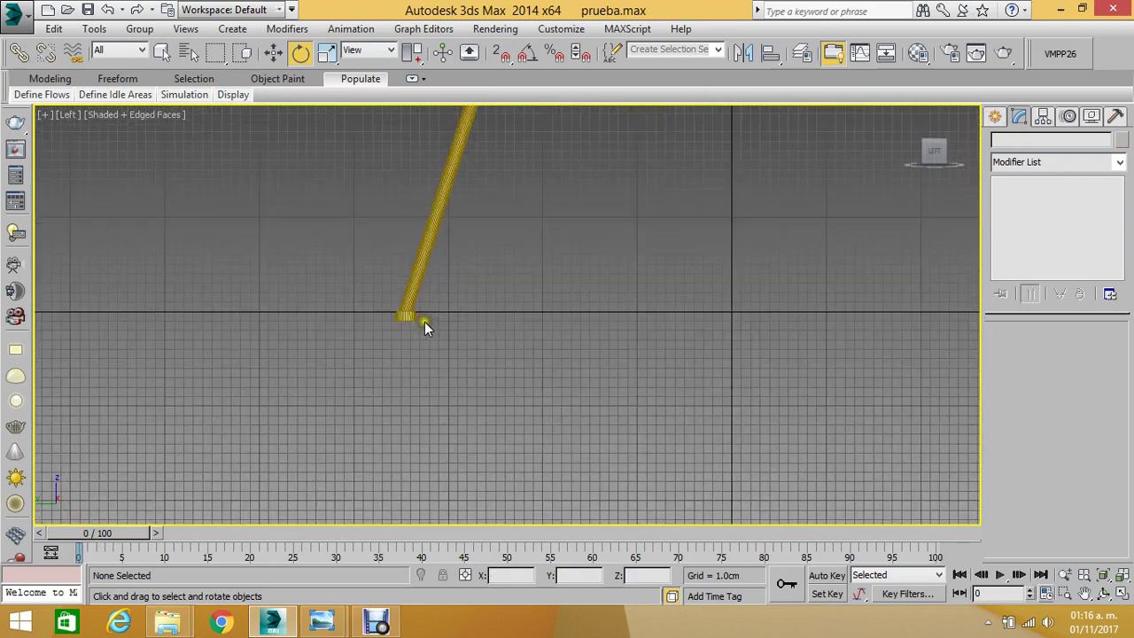
{"action": "left_click", "coordinate": [400, 319]}
{"action": "scroll", "coordinate": [401, 321], "scroll_direction": "down", "scroll_amount": 2}
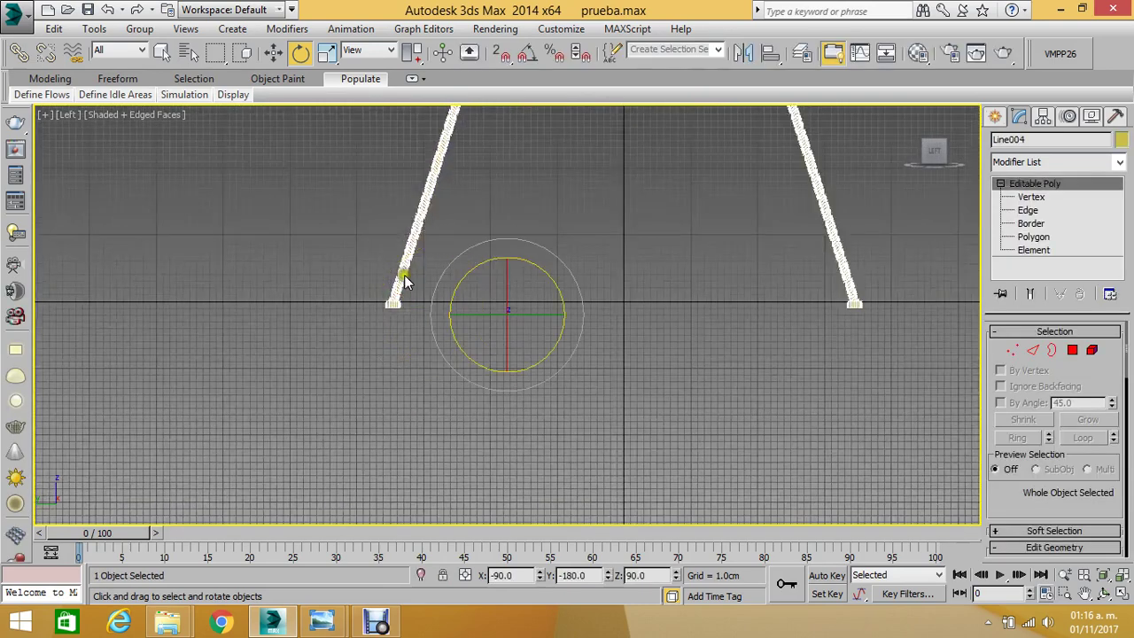
- With Use Selection Center, raise both selected legs about 0.98 cm in Y
{"action": "left_click", "coordinate": [273, 52]}
{"action": "middle_click_drag", "start_coordinate": [517, 236], "coordinate": [574, 416]}
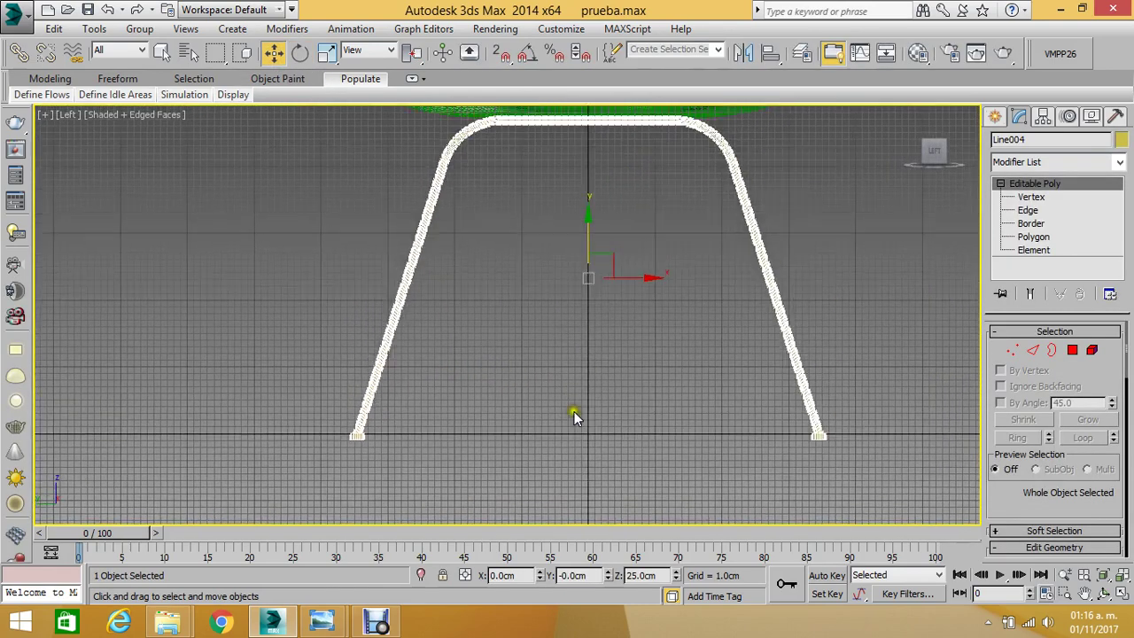
{"action": "left_click_drag", "start_coordinate": [529, 232], "coordinate": [625, 109]}
{"action": "middle_click_drag", "start_coordinate": [458, 366], "coordinate": [466, 354]}
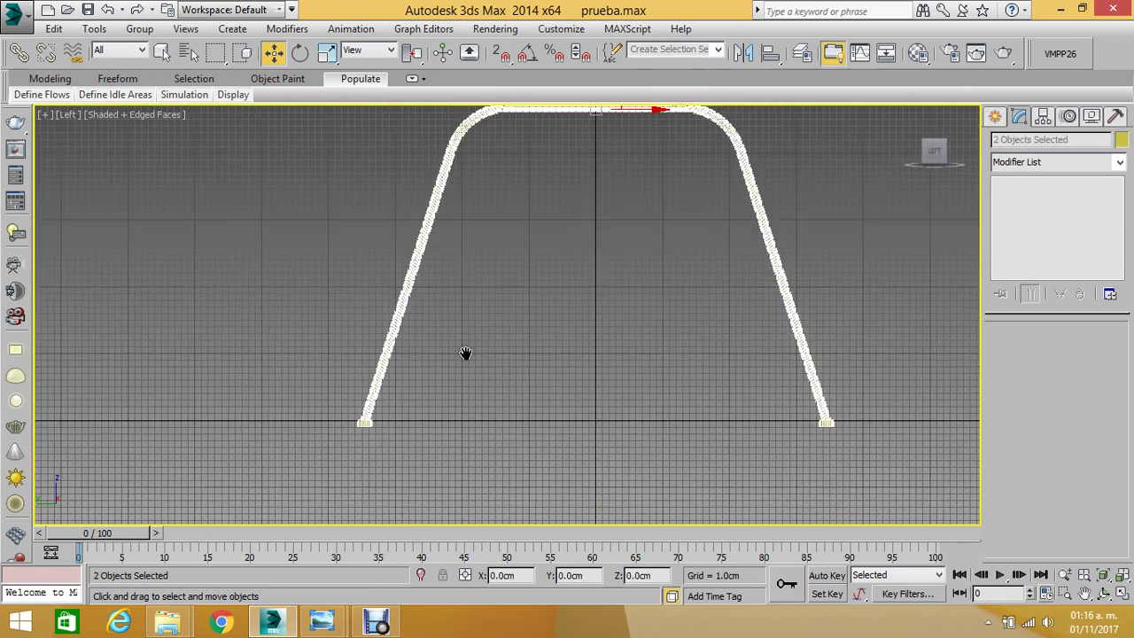
{"action": "scroll", "coordinate": [428, 342], "scroll_direction": "up", "scroll_amount": 1}
{"action": "scroll", "coordinate": [535, 272], "scroll_direction": "up", "scroll_amount": 3}
{"action": "scroll", "coordinate": [564, 149], "scroll_direction": "up", "scroll_amount": 2}
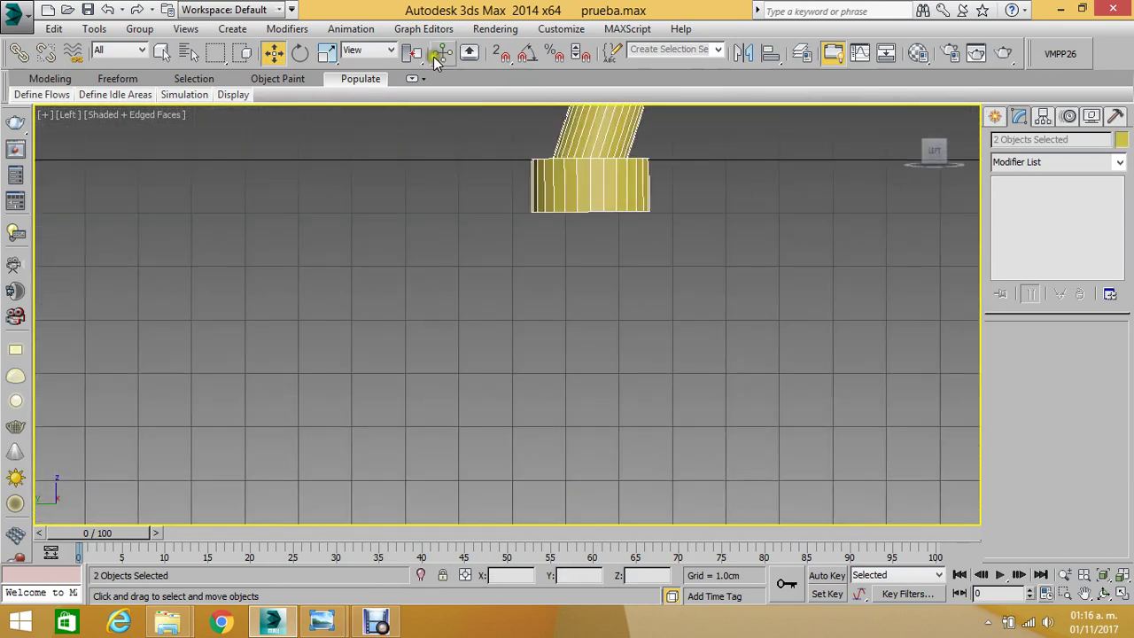
{"action": "left_click_drag", "start_coordinate": [412, 53], "coordinate": [409, 148]}
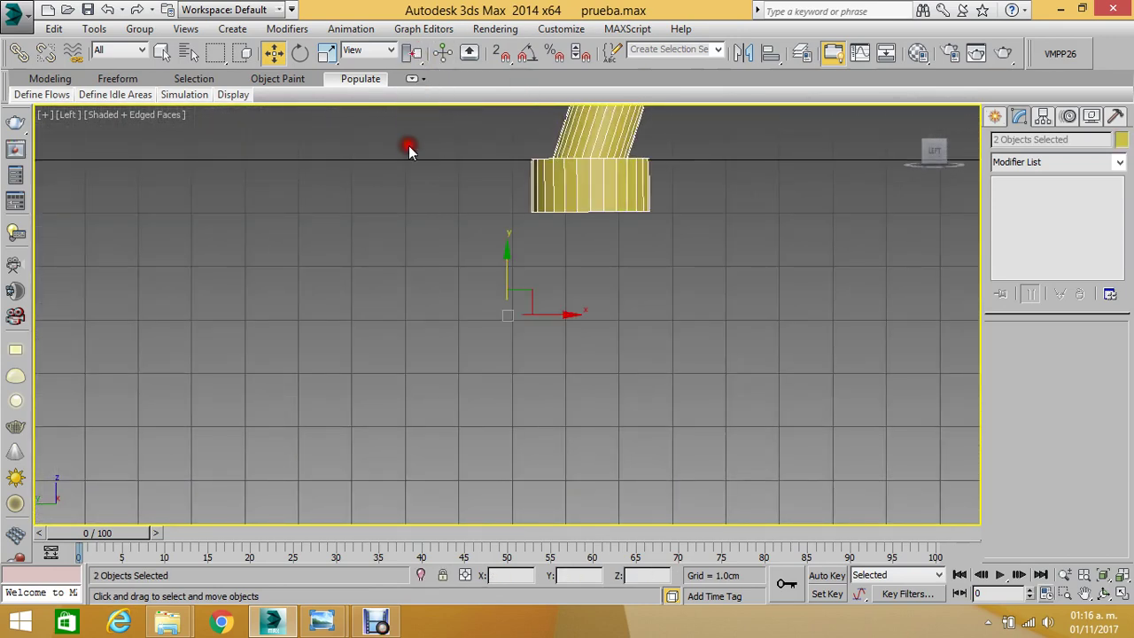
{"action": "middle_click_drag", "start_coordinate": [512, 250], "coordinate": [483, 295]}
{"action": "left_click_drag", "start_coordinate": [506, 286], "coordinate": [534, 232]}
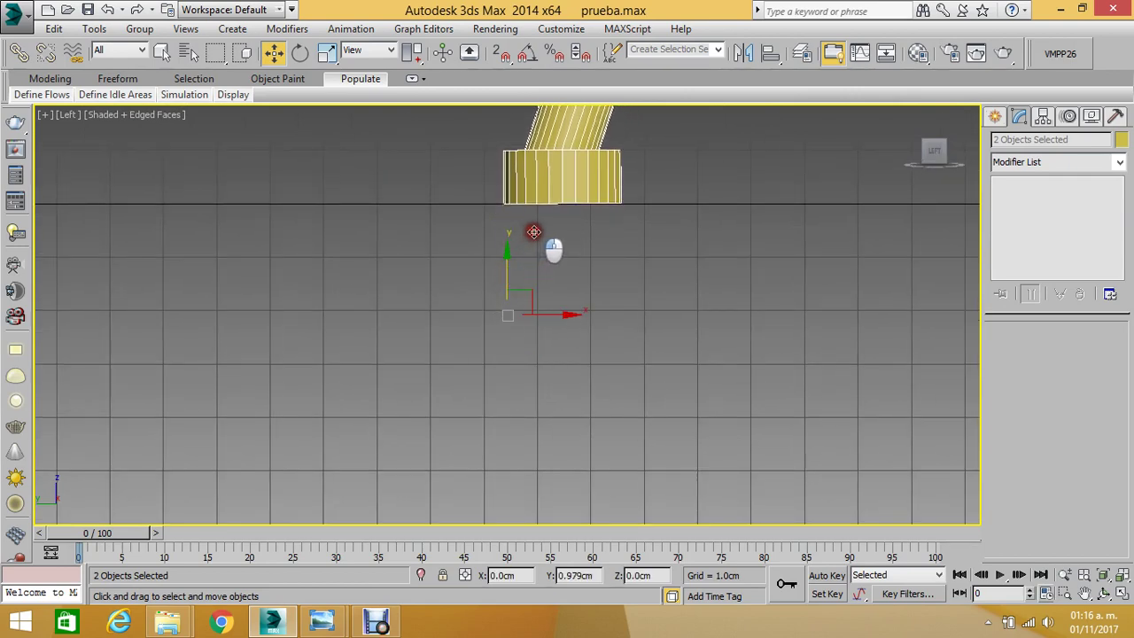
- Deselect the legs, select Line004 and frame its foot in the view
{"action": "scroll", "coordinate": [535, 232], "scroll_direction": "down", "scroll_amount": 3}
{"action": "scroll", "coordinate": [621, 233], "scroll_direction": "down", "scroll_amount": 2}
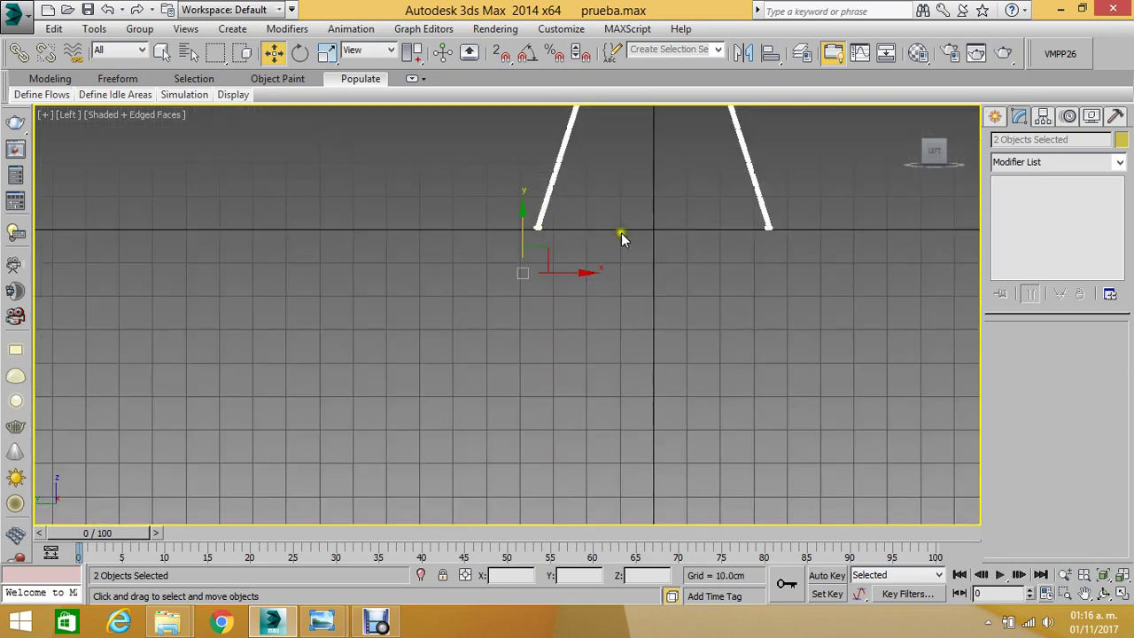
{"action": "left_click", "coordinate": [696, 233]}
{"action": "scroll", "coordinate": [765, 245], "scroll_direction": "up", "scroll_amount": 3}
{"action": "scroll", "coordinate": [765, 244], "scroll_direction": "up", "scroll_amount": 5}
{"action": "left_click", "coordinate": [708, 306]}
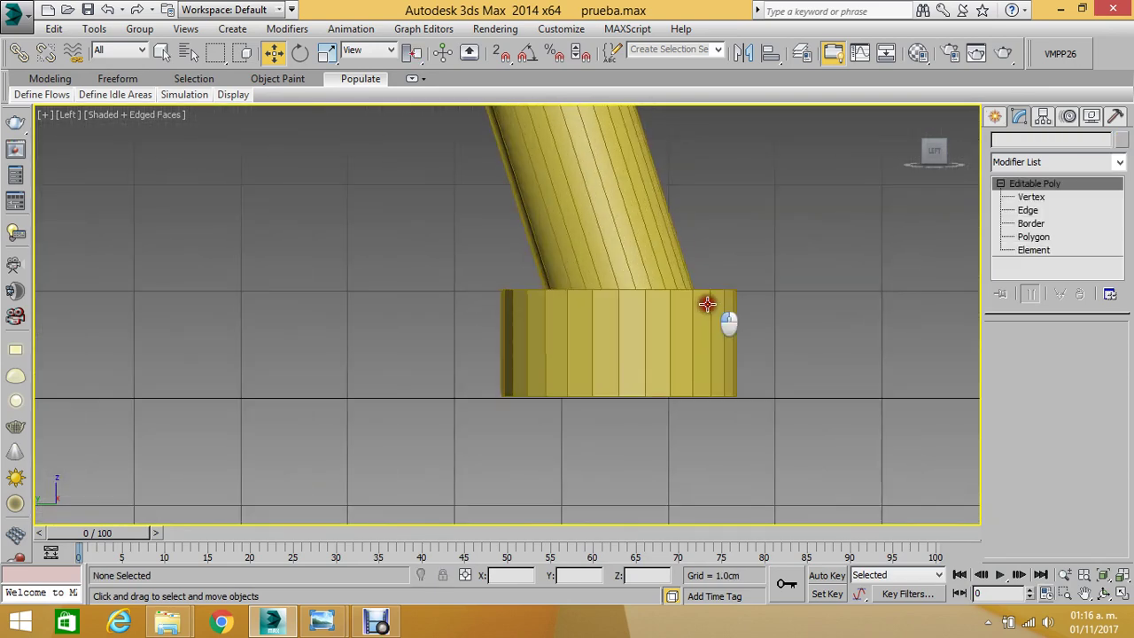
{"action": "middle_click_drag", "start_coordinate": [703, 307], "coordinate": [759, 275]}
- At Edge level, select the foot's top rim edge loop
{"action": "left_click", "coordinate": [1028, 210]}
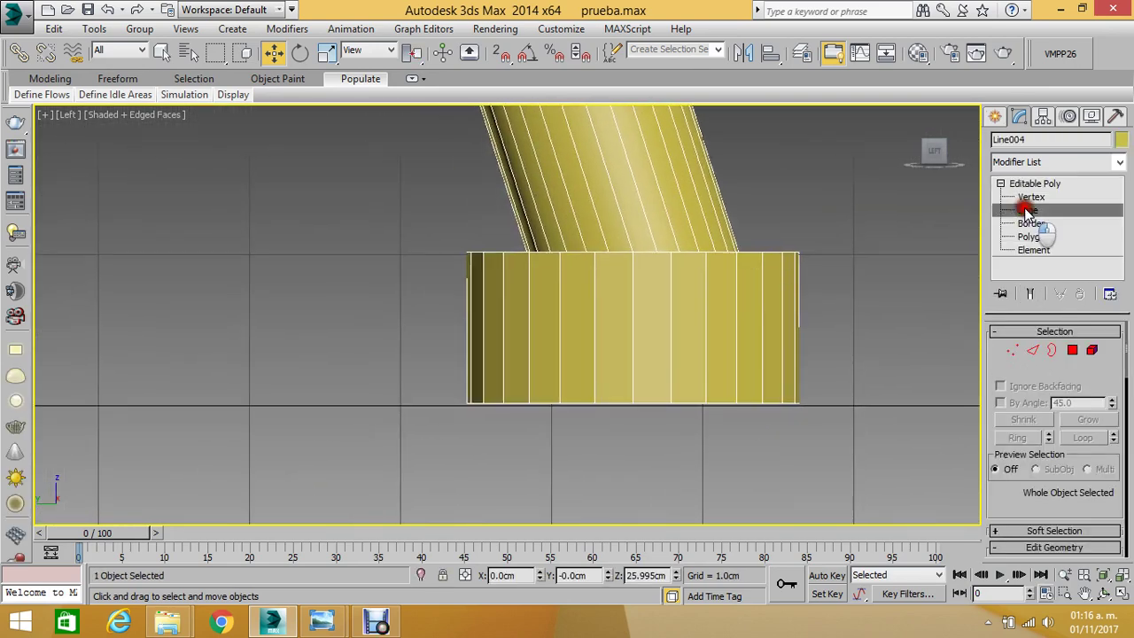
{"action": "left_click", "coordinate": [771, 252]}
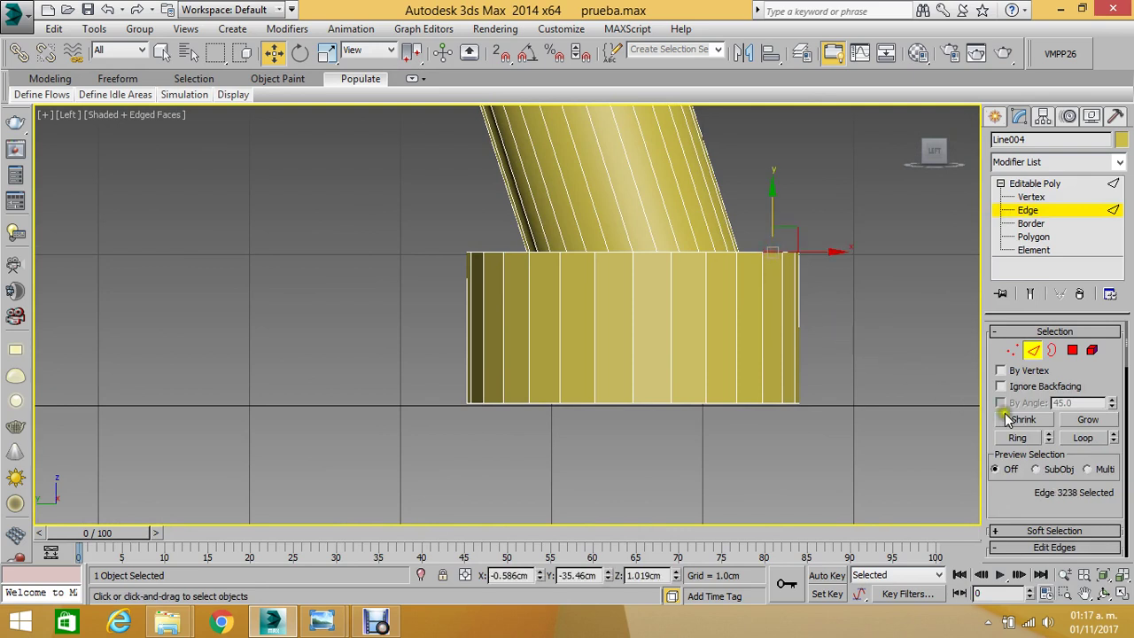
{"action": "left_click", "coordinate": [1018, 438]}
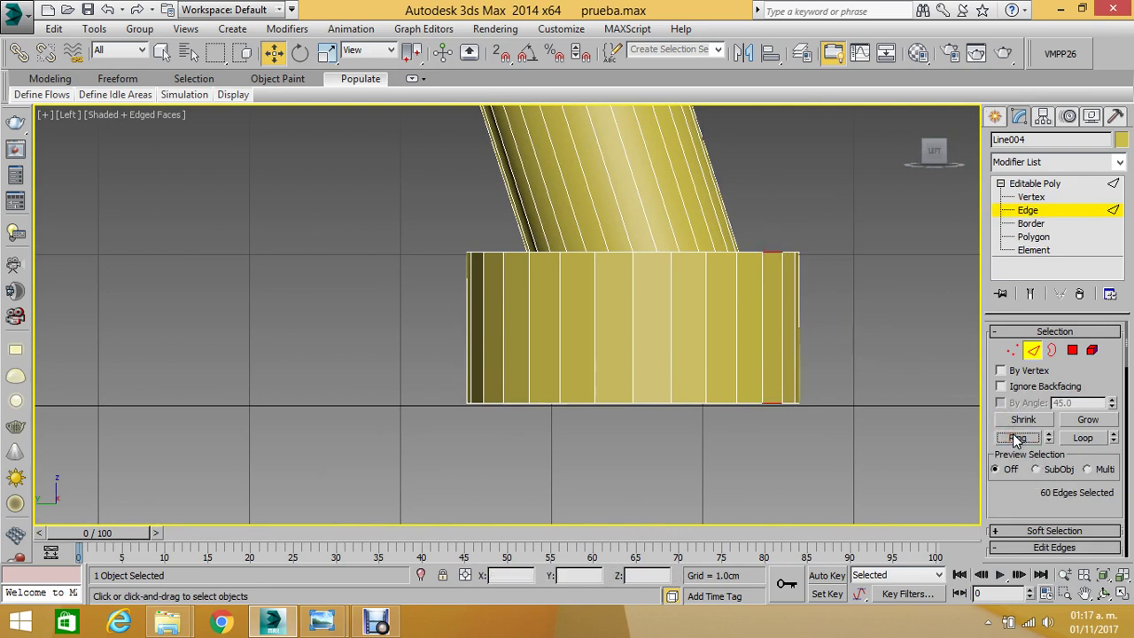
{"action": "left_click", "coordinate": [771, 254]}
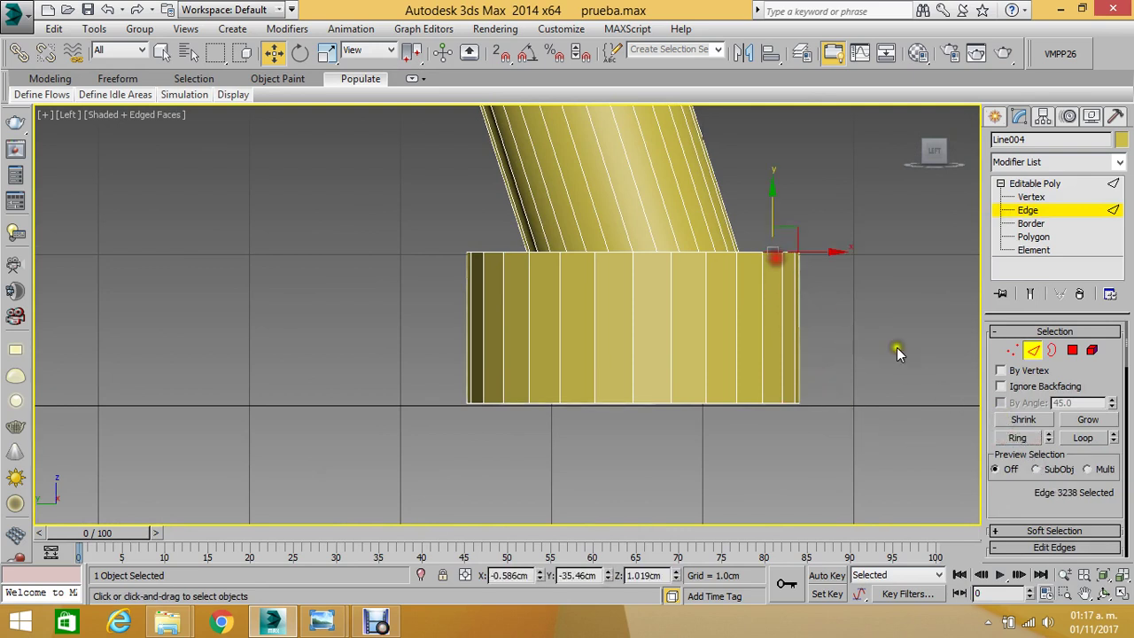
{"action": "left_click", "coordinate": [1081, 439]}
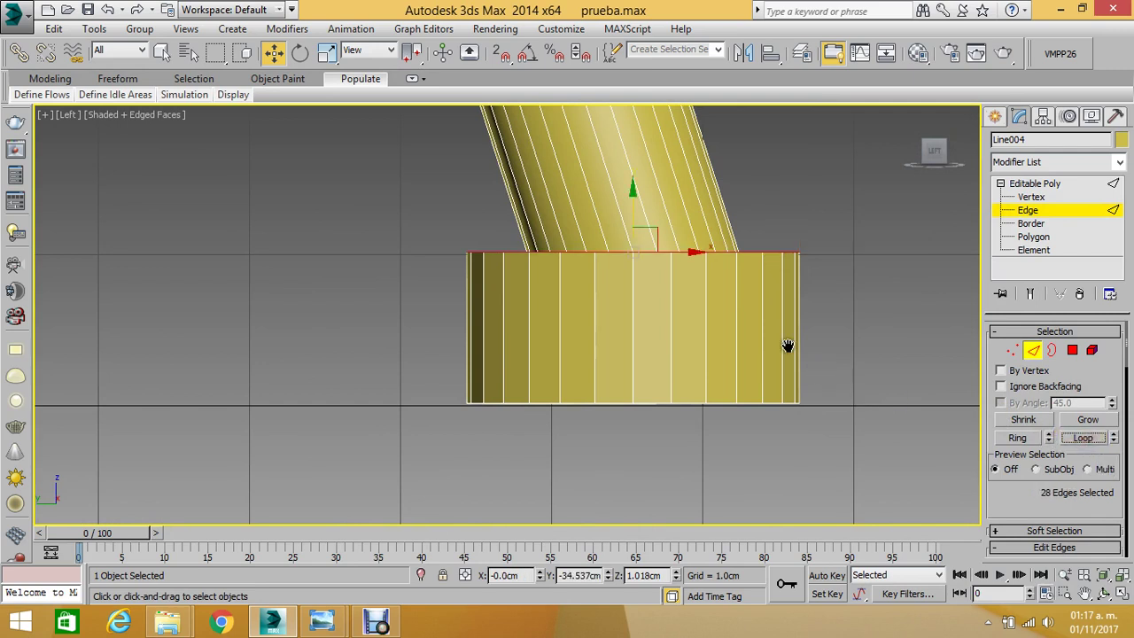
- Add the bottom rim edge loop, giving 56 selected edges
{"action": "middle_click_drag", "start_coordinate": [788, 346], "coordinate": [776, 292]}
{"action": "left_click", "coordinate": [675, 352], "text": "ctrl"}
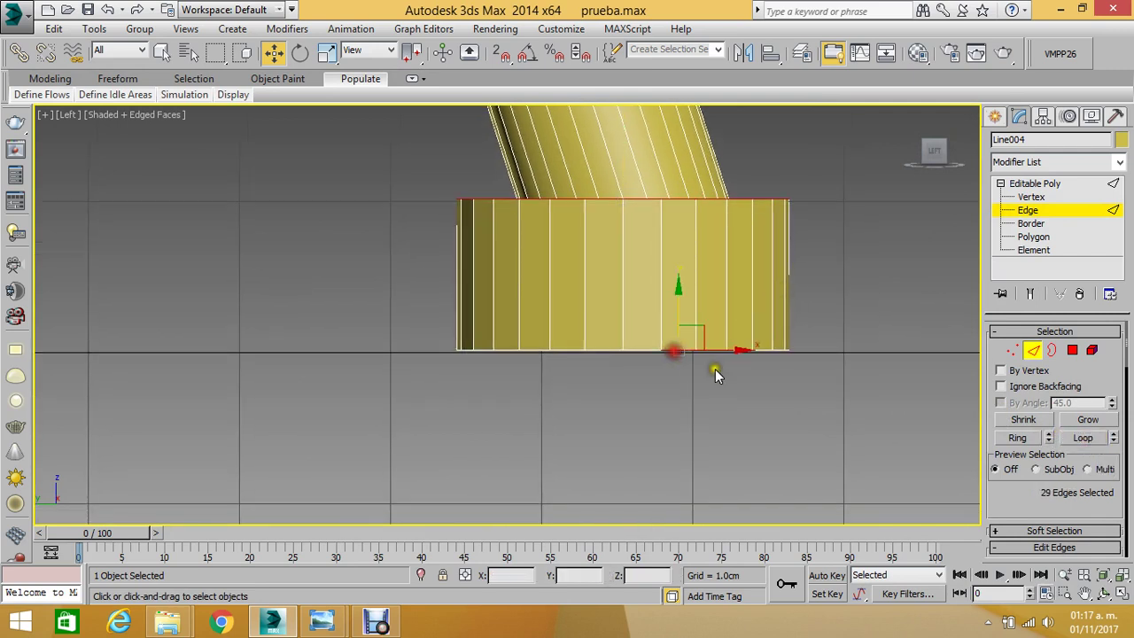
{"action": "left_click", "coordinate": [1082, 440]}
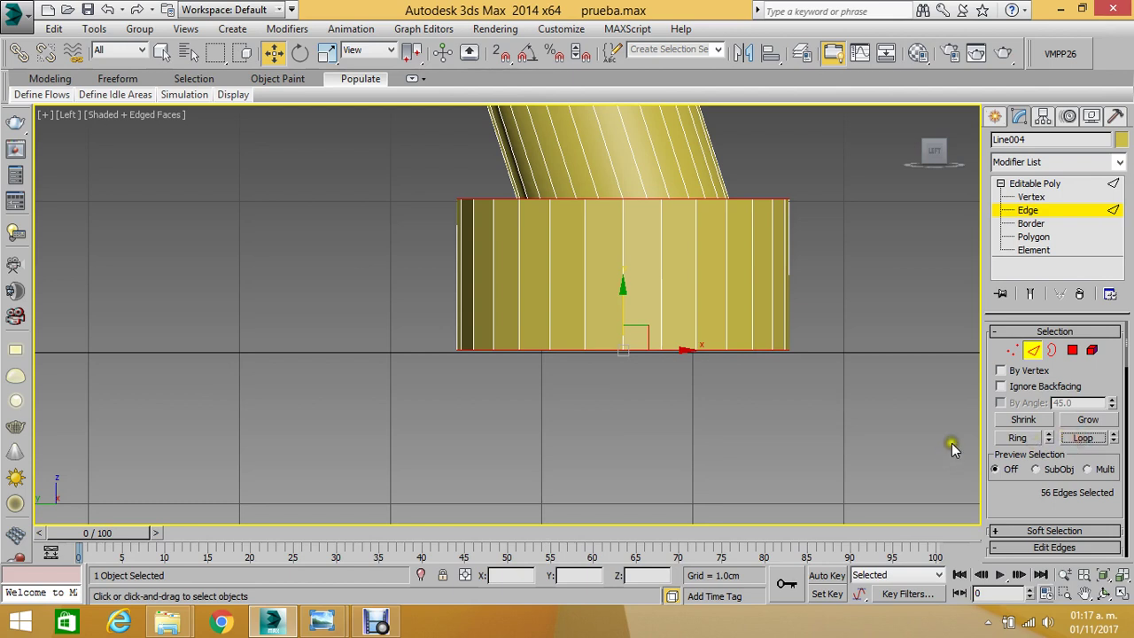
{"action": "left_click_drag", "start_coordinate": [1009, 497], "coordinate": [1029, 341]}
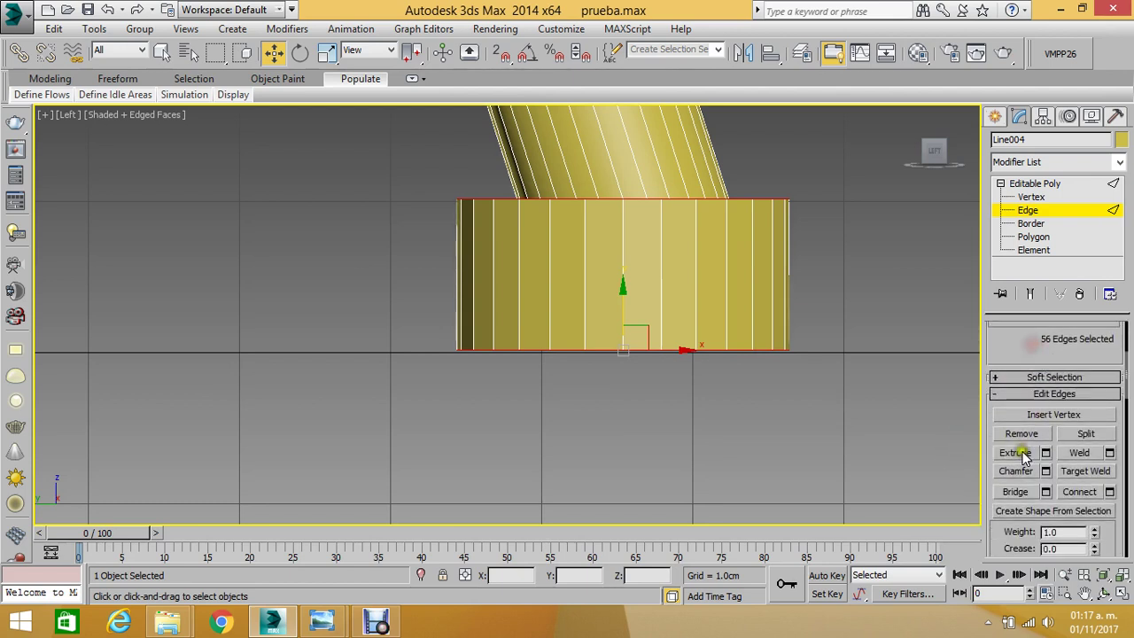
- Chamfer the selected edges at 0.2 cm with 6 segments and commit
{"action": "left_click", "coordinate": [1046, 470]}
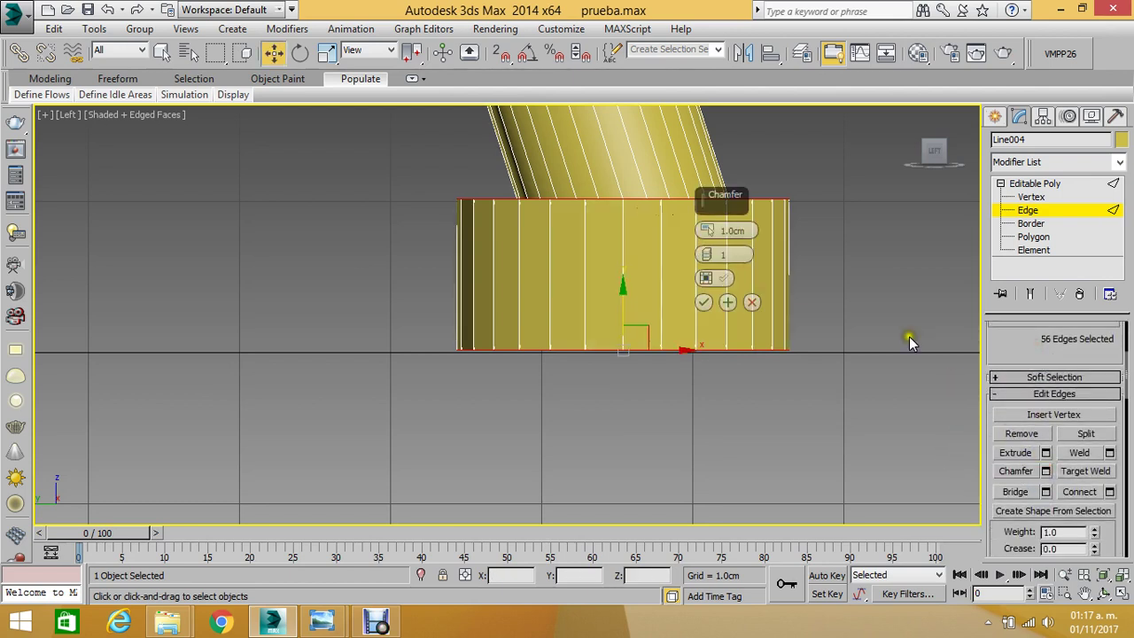
{"action": "left_click_drag", "start_coordinate": [742, 205], "coordinate": [869, 152]}
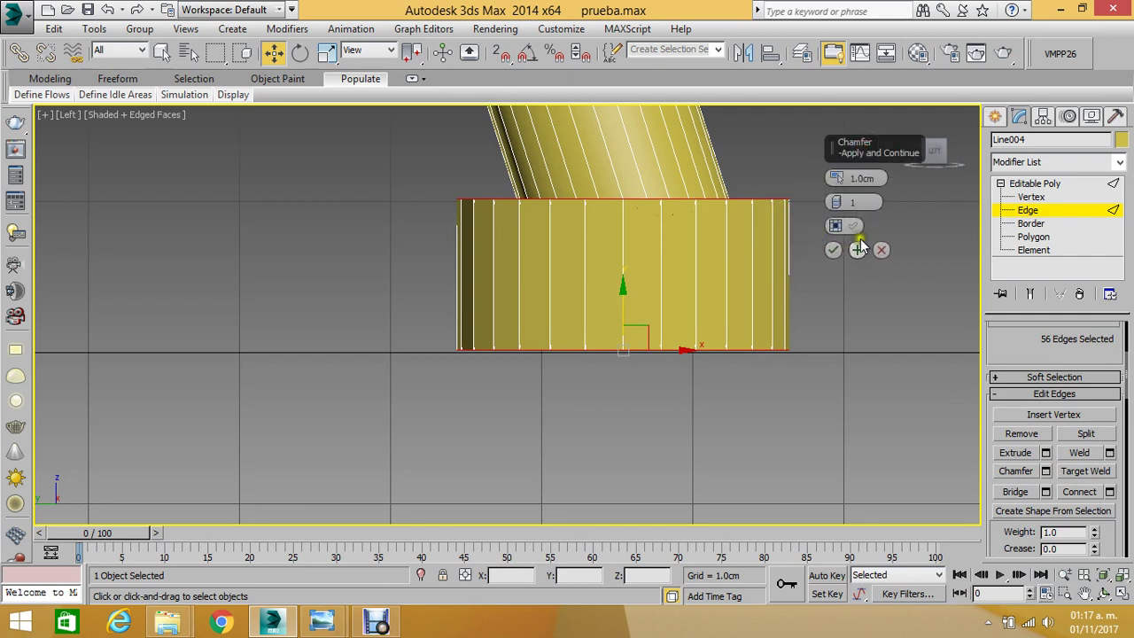
{"action": "left_click", "coordinate": [860, 178]}
{"action": "type", "text": ".3"}
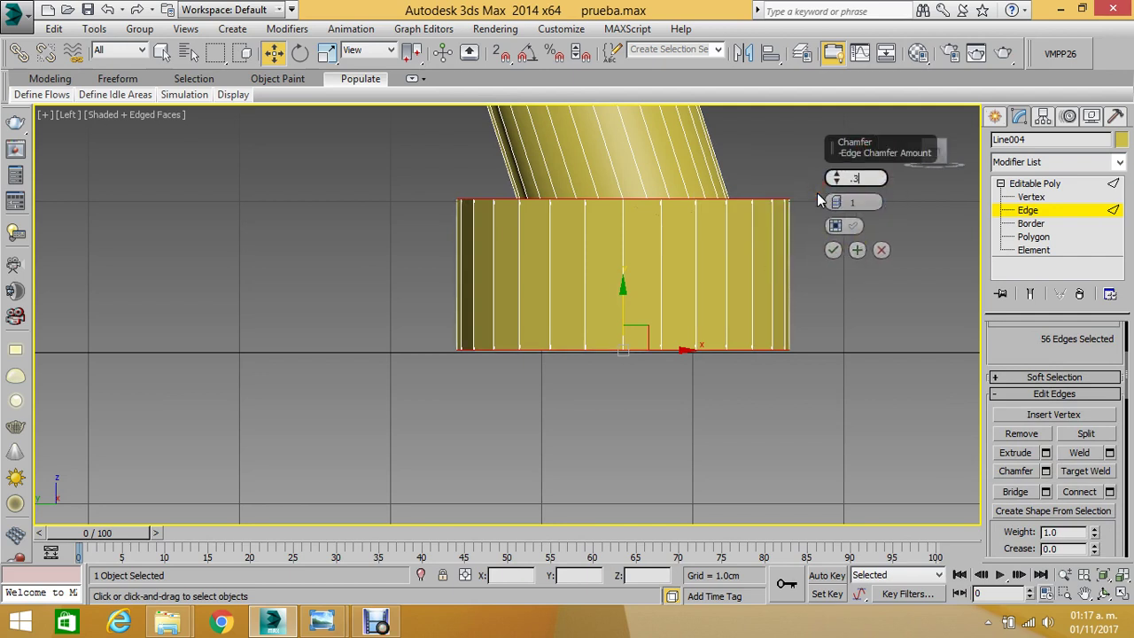
{"action": "key", "text": "Return"}
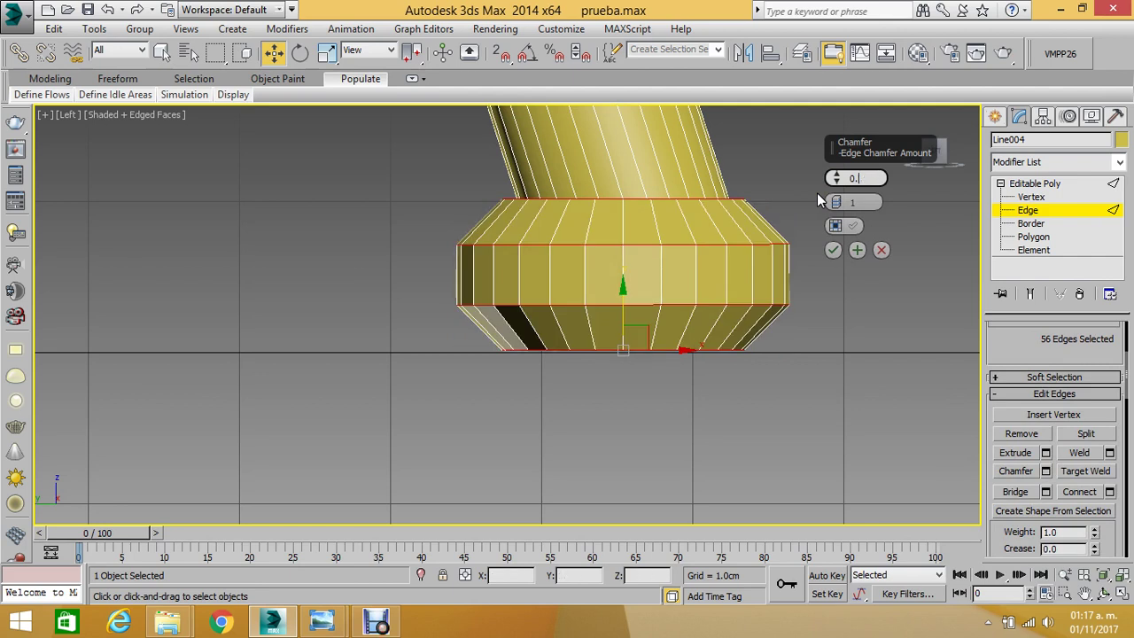
{"action": "type", "text": "2"}
{"action": "key", "text": "Return"}
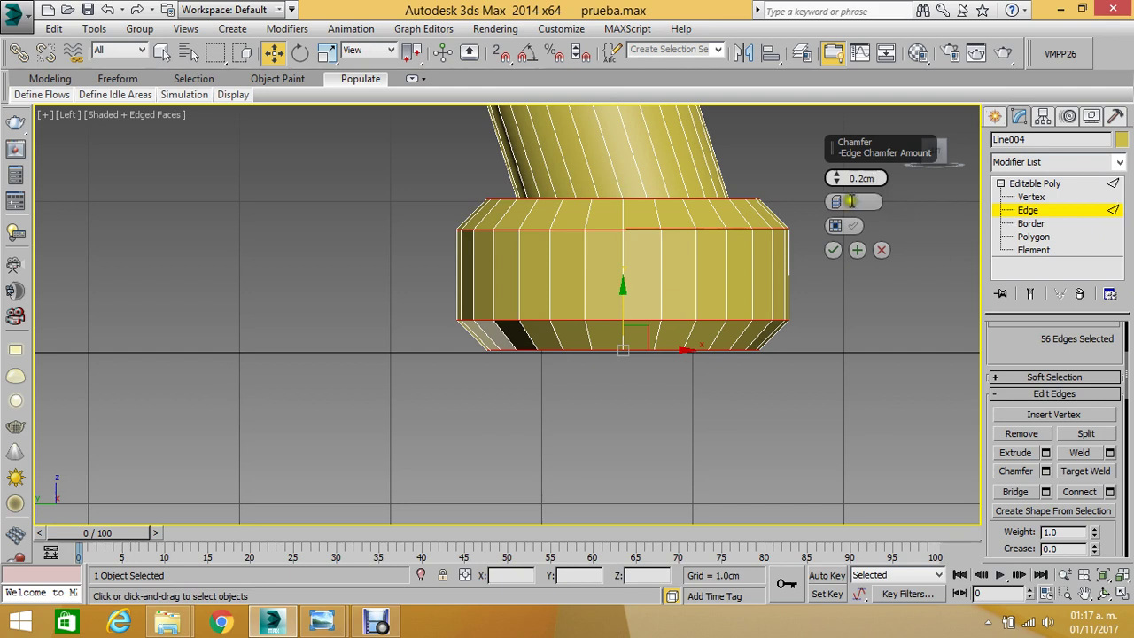
{"action": "left_click_drag", "start_coordinate": [834, 202], "coordinate": [835, 196]}
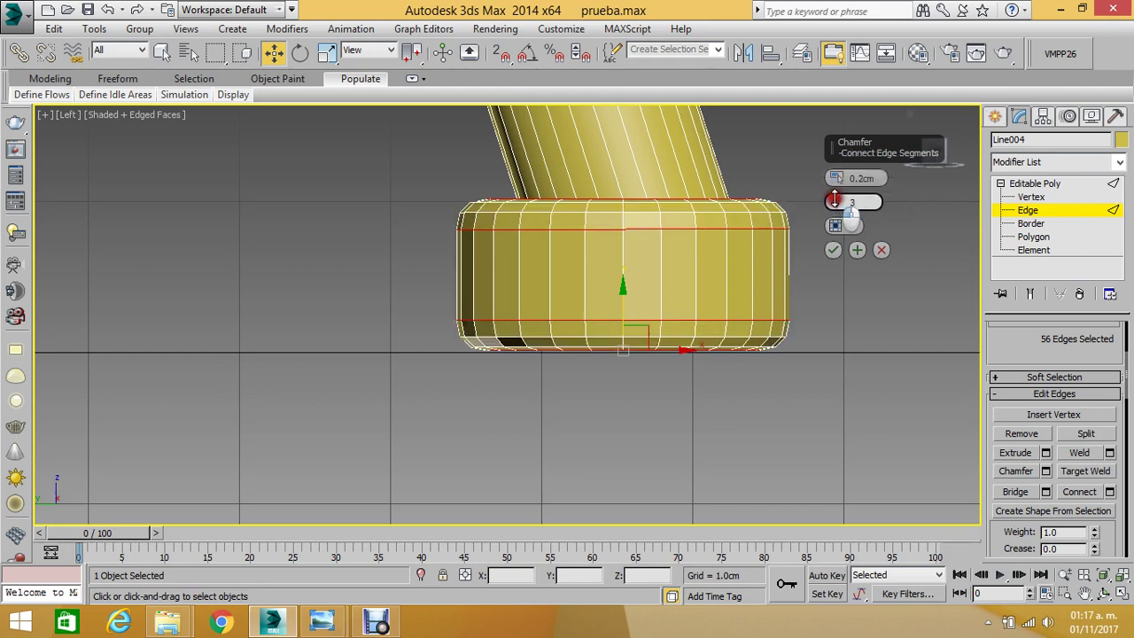
{"action": "left_click", "coordinate": [835, 197]}
{"action": "left_click", "coordinate": [834, 198]}
{"action": "left_click", "coordinate": [835, 197]}
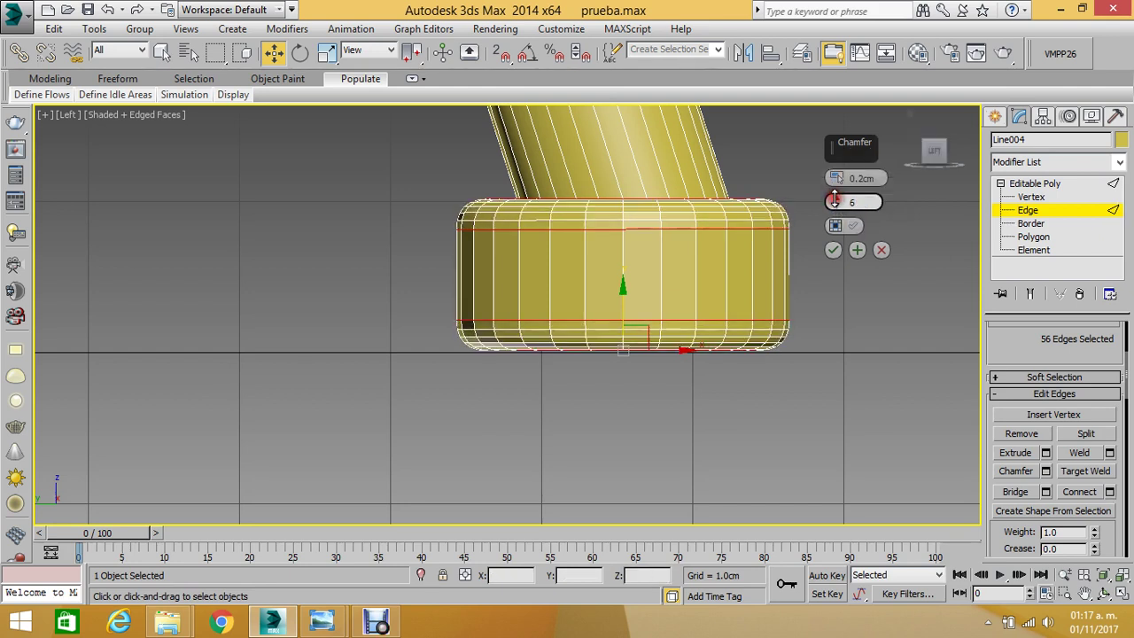
{"action": "left_click", "coordinate": [835, 252]}
- Clear the edge selection and frame the leg's foot in the view
{"action": "left_click", "coordinate": [874, 222]}
{"action": "scroll", "coordinate": [873, 222], "scroll_direction": "down", "scroll_amount": 3}
{"action": "scroll", "coordinate": [869, 221], "scroll_direction": "down", "scroll_amount": 3}
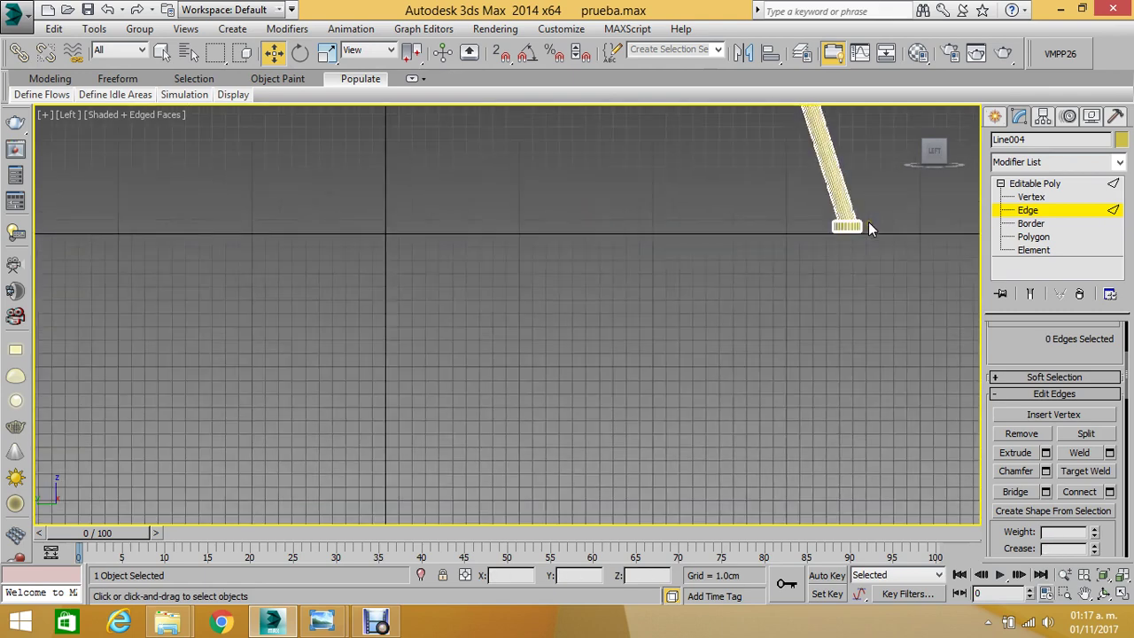
{"action": "middle_click_drag", "start_coordinate": [869, 227], "coordinate": [387, 215]}
{"action": "scroll", "coordinate": [387, 216], "scroll_direction": "up", "scroll_amount": 3}
{"action": "scroll", "coordinate": [358, 228], "scroll_direction": "up", "scroll_amount": 2}
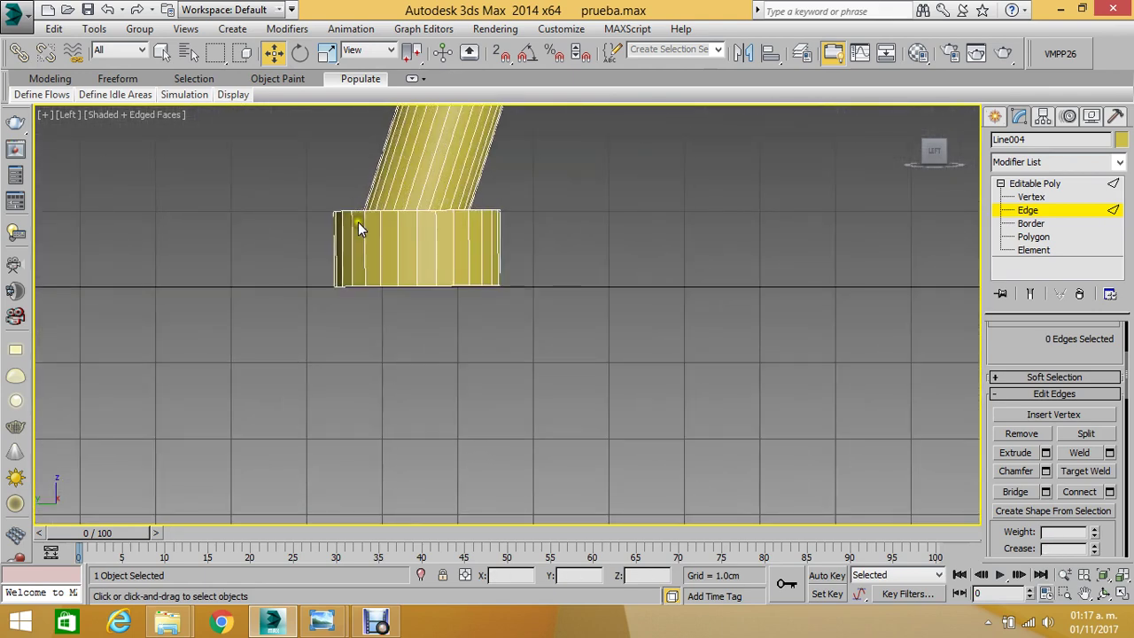
{"action": "scroll", "coordinate": [358, 226], "scroll_direction": "up", "scroll_amount": 2}
{"action": "scroll", "coordinate": [355, 215], "scroll_direction": "up", "scroll_amount": 3}
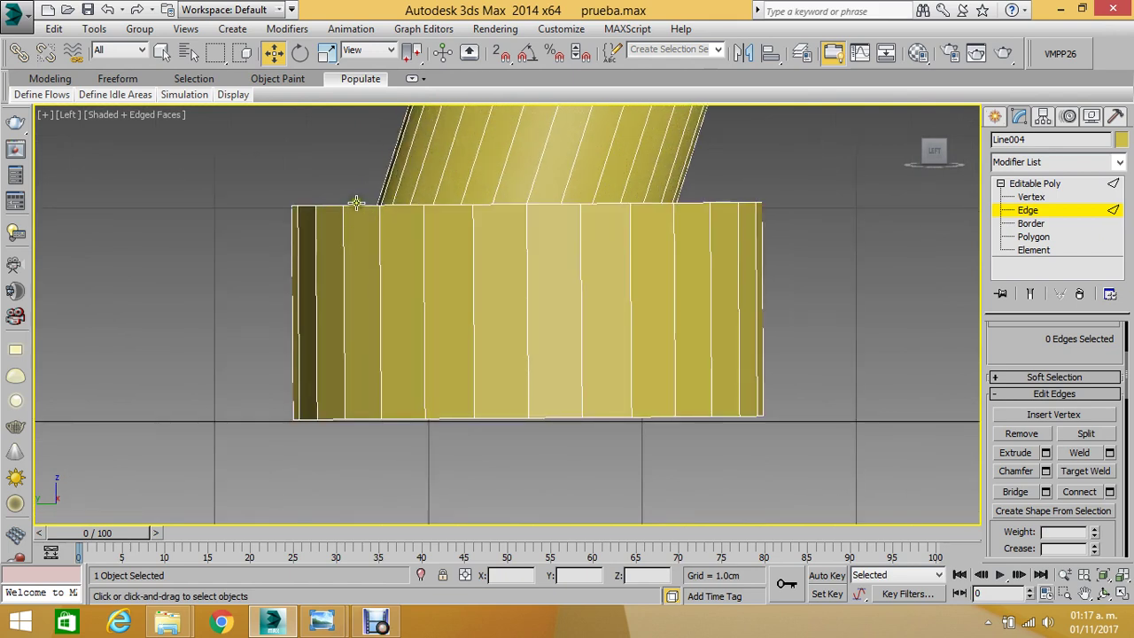
- Select the foot's full top and bottom rim edge loops
{"action": "left_click", "coordinate": [355, 204]}
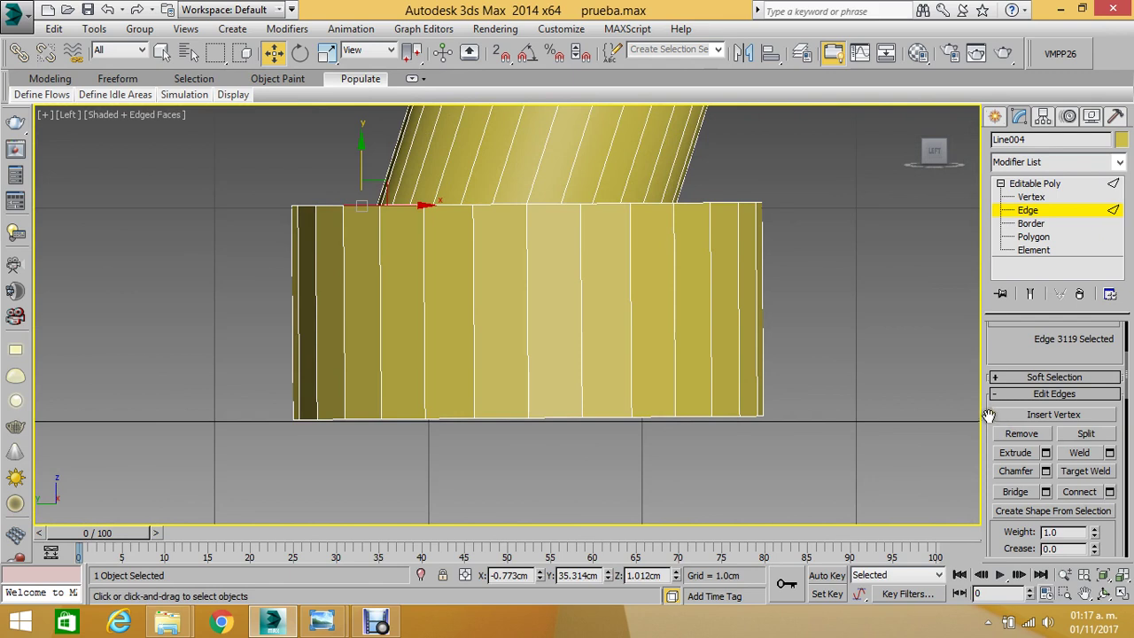
{"action": "left_click_drag", "start_coordinate": [988, 416], "coordinate": [973, 537]}
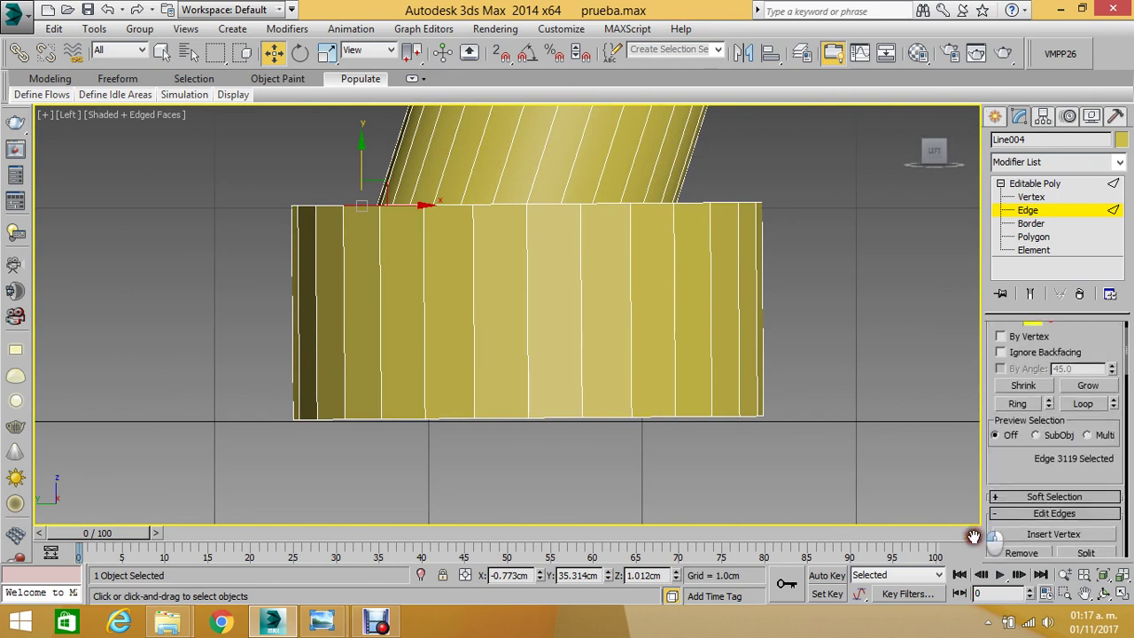
{"action": "left_click", "coordinate": [1082, 405]}
{"action": "middle_click_drag", "start_coordinate": [682, 368], "coordinate": [672, 328]}
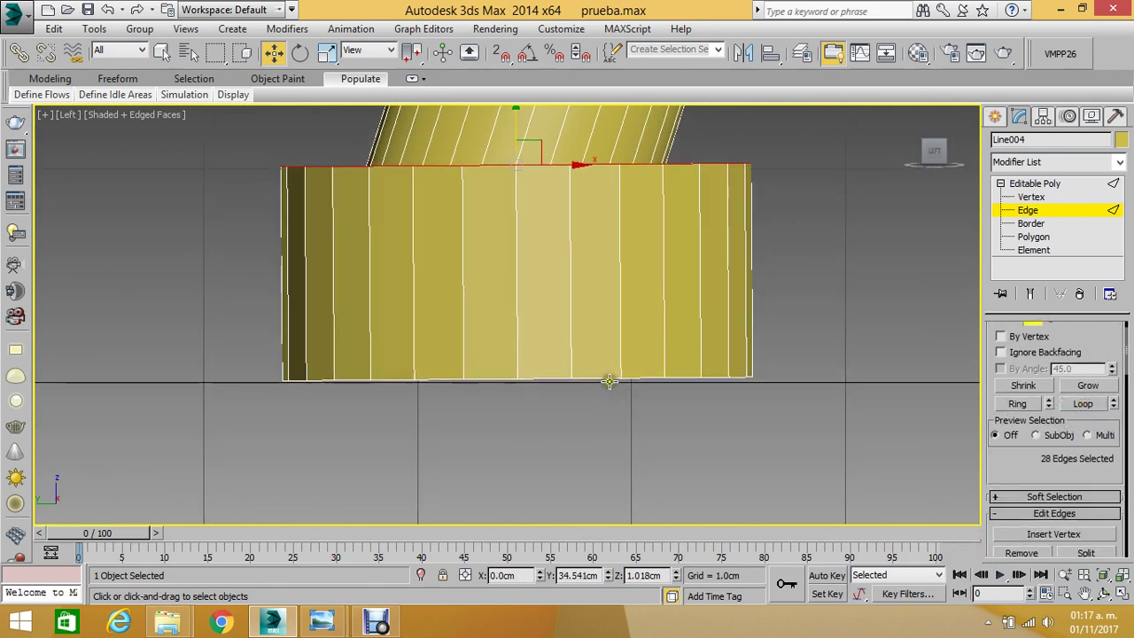
{"action": "left_click", "coordinate": [608, 381], "text": "ctrl"}
{"action": "left_click", "coordinate": [1084, 405]}
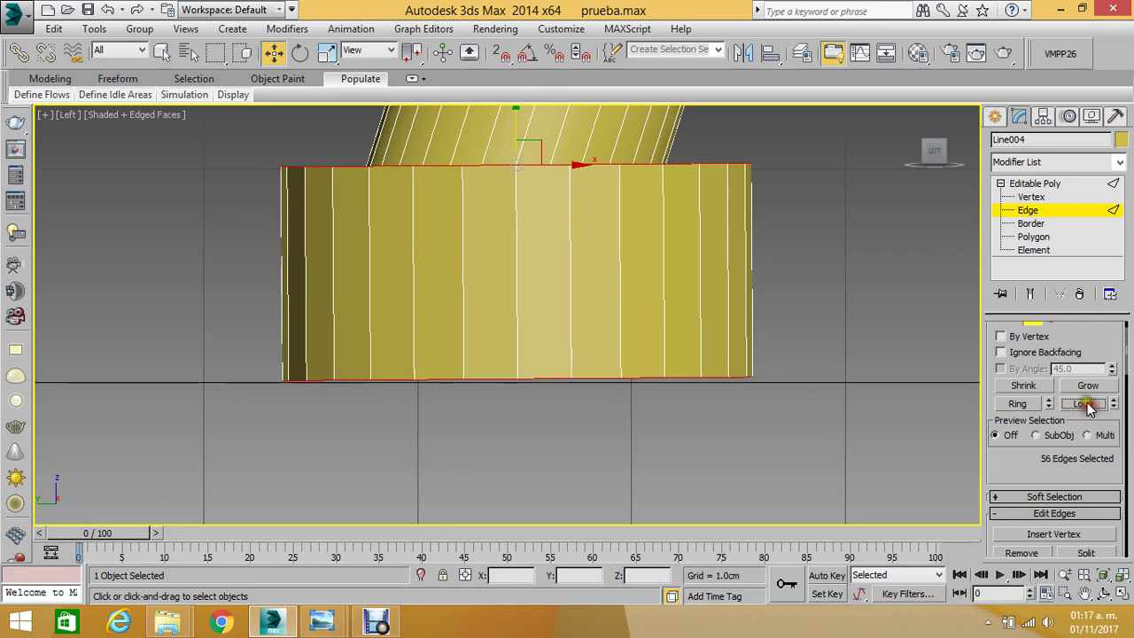
{"action": "left_click_drag", "start_coordinate": [996, 466], "coordinate": [1019, 327]}
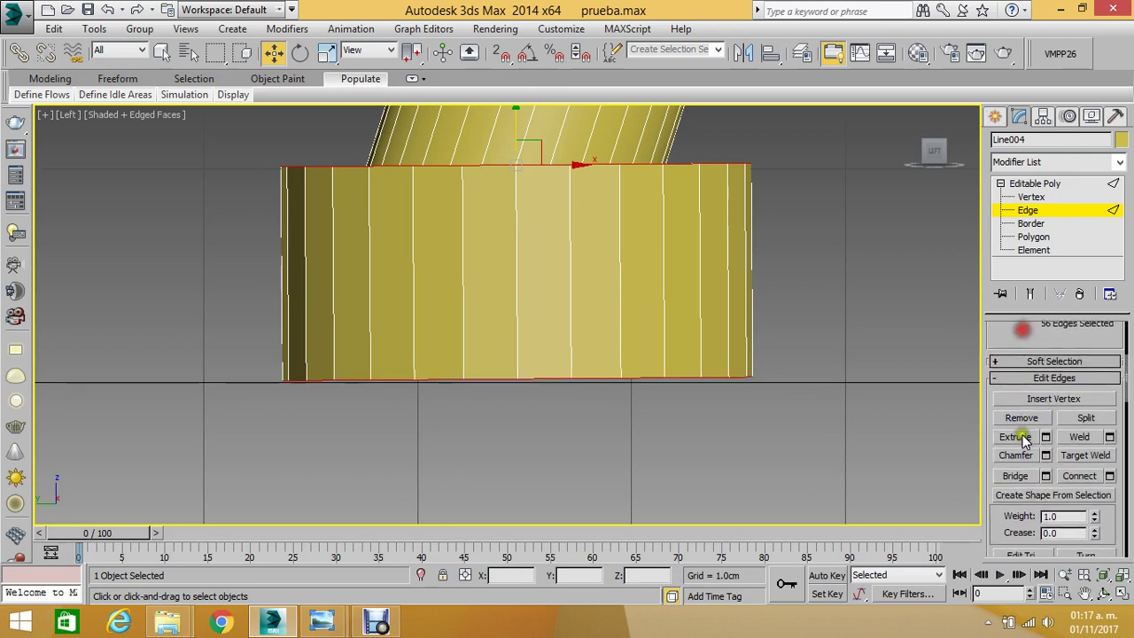
- Chamfer both rim loops at 0.2 cm with 6 segments and exit Edge level
{"action": "left_click", "coordinate": [1028, 455]}
{"action": "left_click", "coordinate": [1046, 455]}
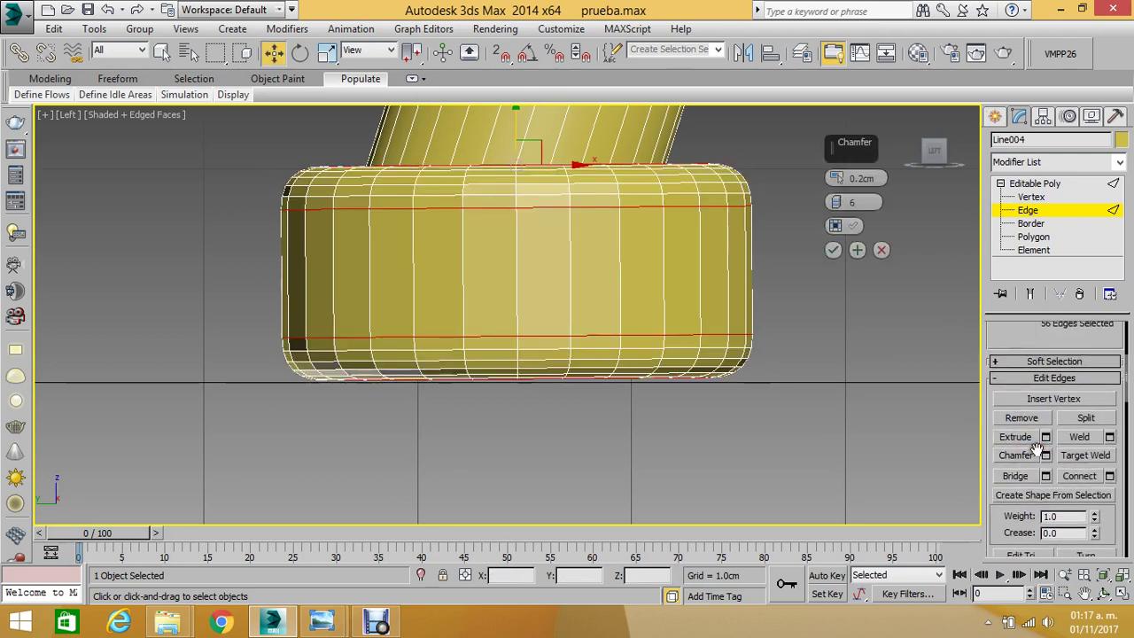
{"action": "left_click", "coordinate": [833, 249]}
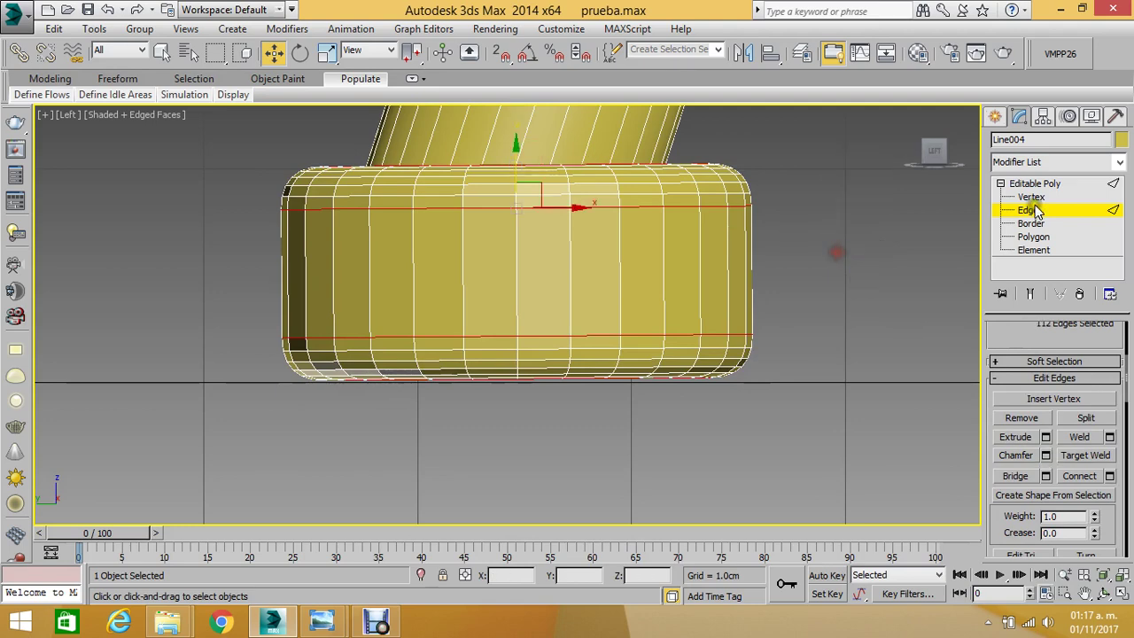
{"action": "left_click", "coordinate": [997, 222]}
{"action": "scroll", "coordinate": [797, 284], "scroll_direction": "down", "scroll_amount": 5}
- In the Top view, clone the leg tube as a copy to its left
{"action": "scroll", "coordinate": [699, 324], "scroll_direction": "down", "scroll_amount": 8}
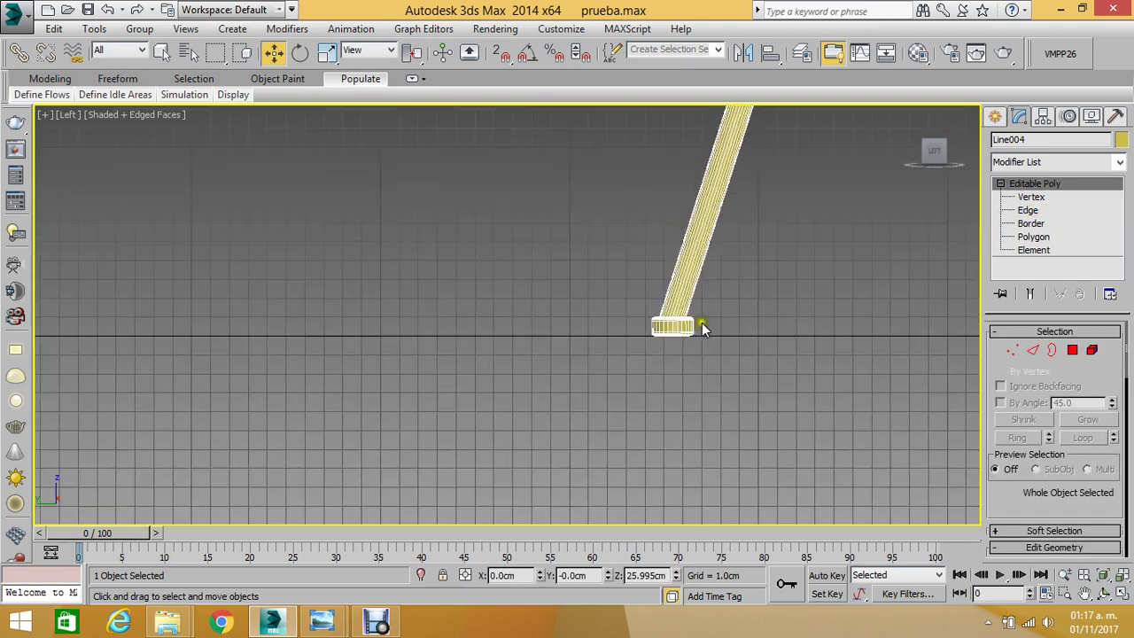
{"action": "scroll", "coordinate": [702, 323], "scroll_direction": "down", "scroll_amount": 6}
{"action": "scroll", "coordinate": [727, 312], "scroll_direction": "down", "scroll_amount": 5}
{"action": "key", "text": "t"}
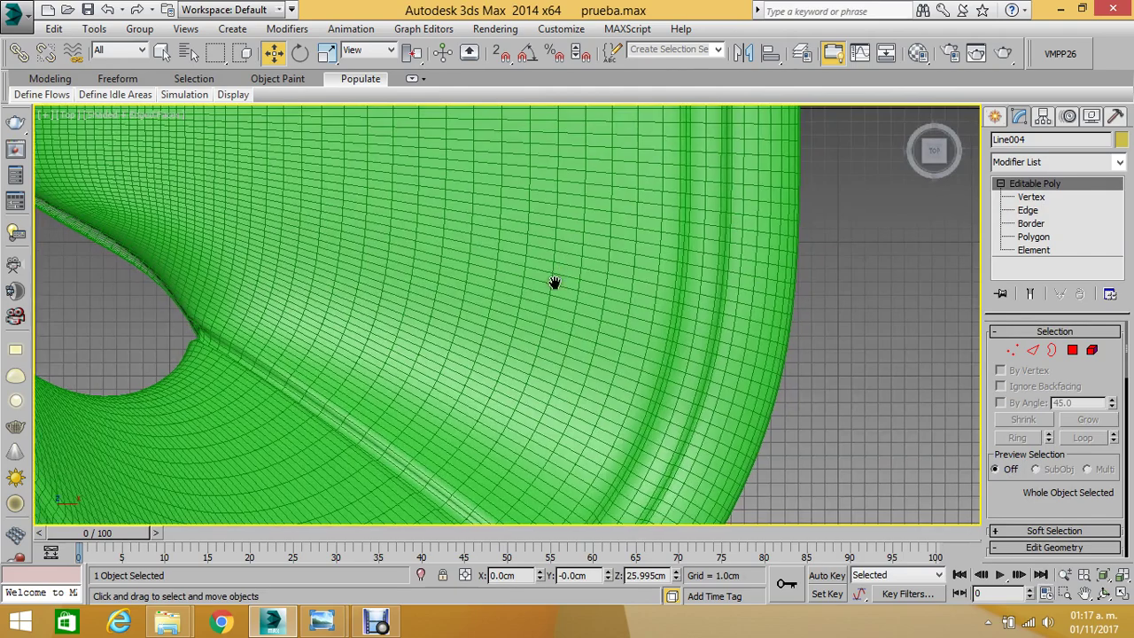
{"action": "scroll", "coordinate": [576, 279], "scroll_direction": "down", "scroll_amount": 4}
{"action": "scroll", "coordinate": [610, 273], "scroll_direction": "down", "scroll_amount": 2}
{"action": "scroll", "coordinate": [337, 189], "scroll_direction": "up", "scroll_amount": 2}
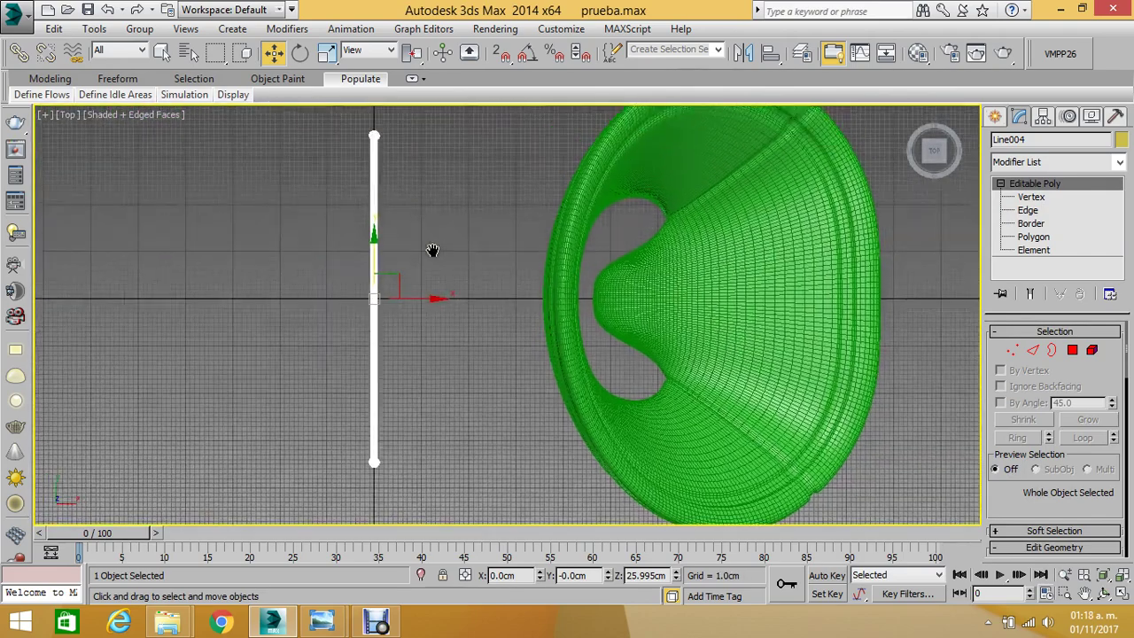
{"action": "middle_click_drag", "start_coordinate": [433, 250], "coordinate": [450, 258]}
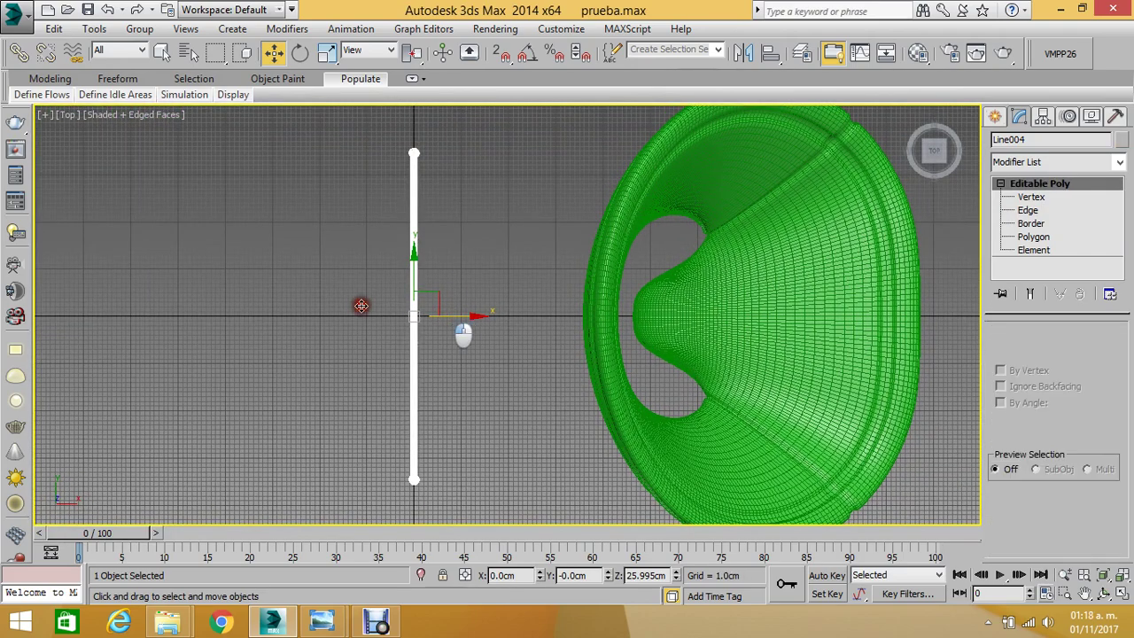
{"action": "left_click_drag", "start_coordinate": [456, 316], "coordinate": [249, 316], "text": "shift"}
{"action": "left_click", "coordinate": [567, 381]}
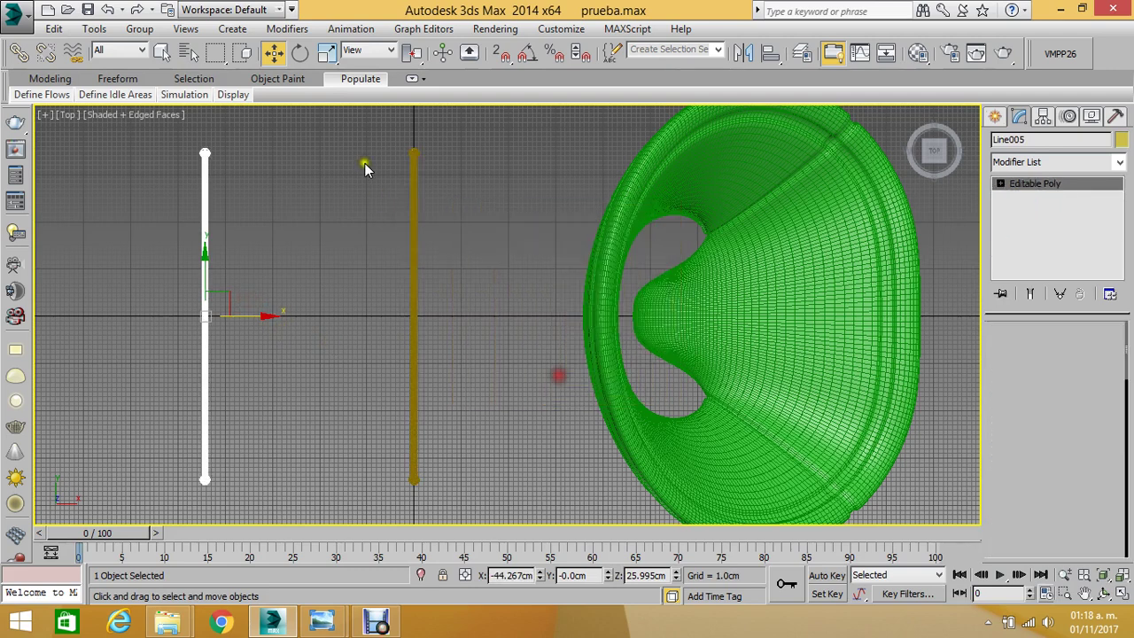
- Rotate the copied tube 90° by entering a rotation value so it lies horizontal
{"action": "left_click", "coordinate": [301, 53]}
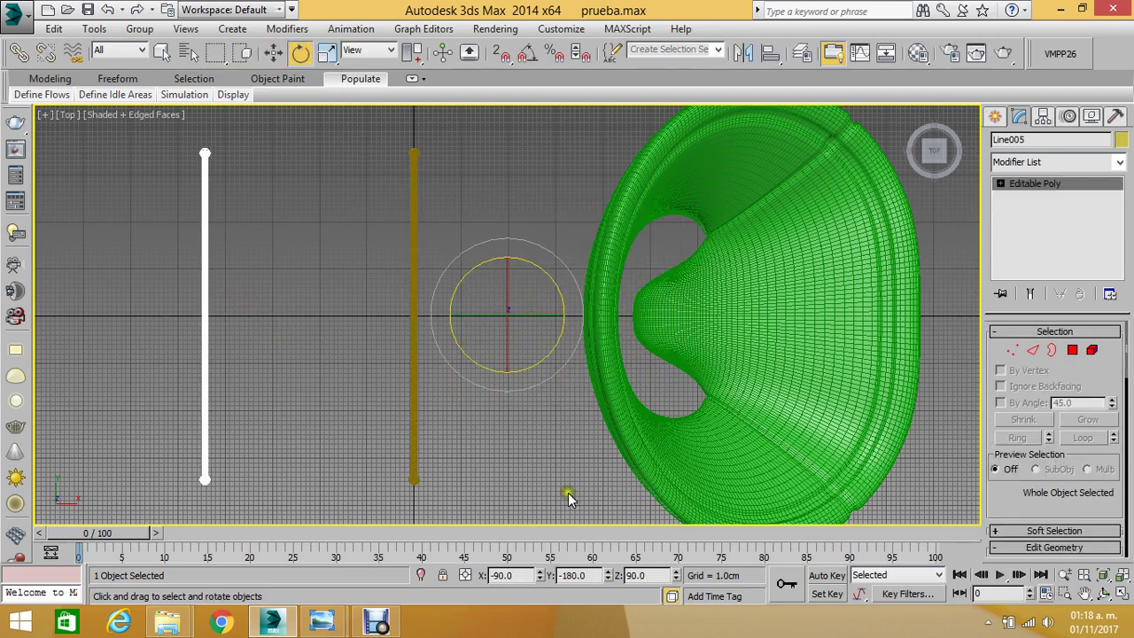
{"action": "double_click", "coordinate": [650, 577]}
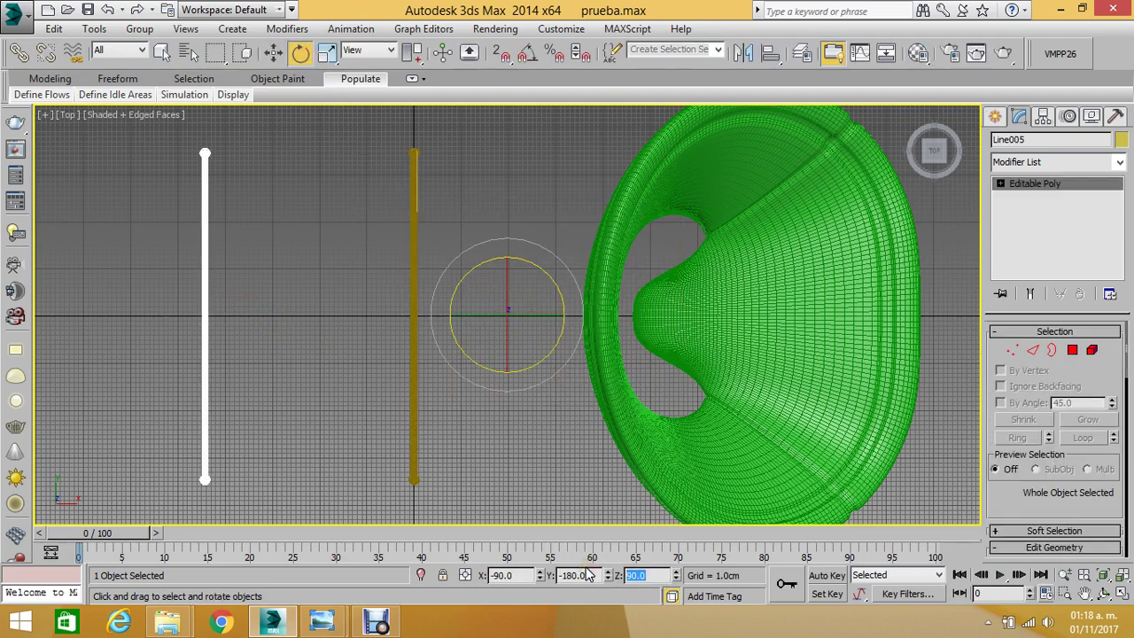
{"action": "type", "text": "0"}
{"action": "key", "text": "Return"}
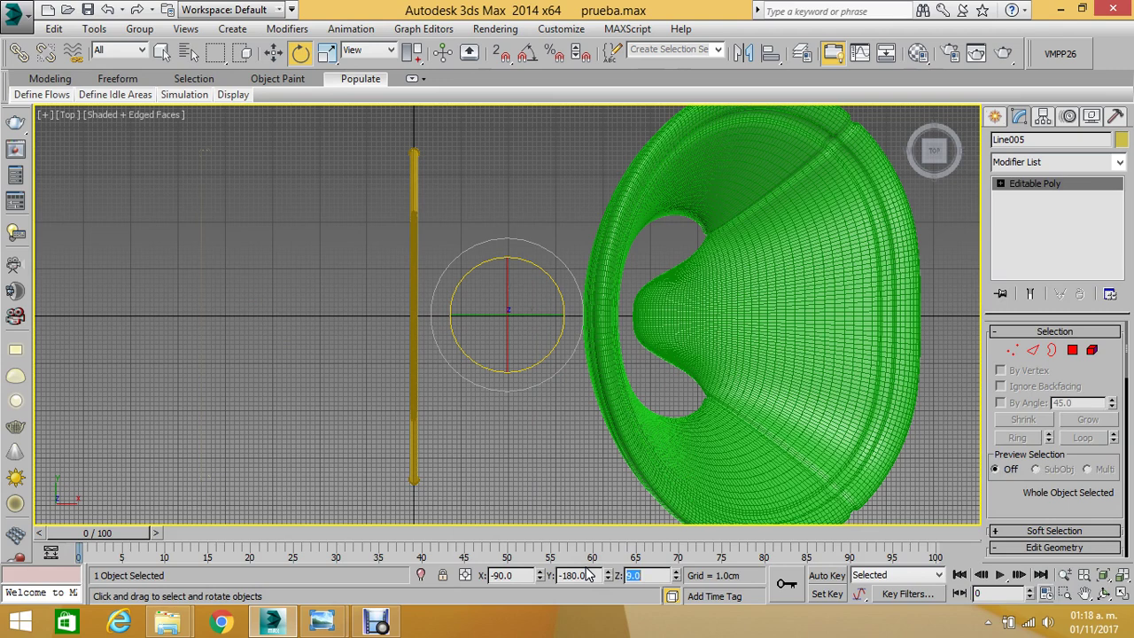
{"action": "middle_click_drag", "start_coordinate": [520, 493], "coordinate": [554, 446]}
{"action": "key", "text": "ctrl+z"}
{"action": "type", "text": "90"}
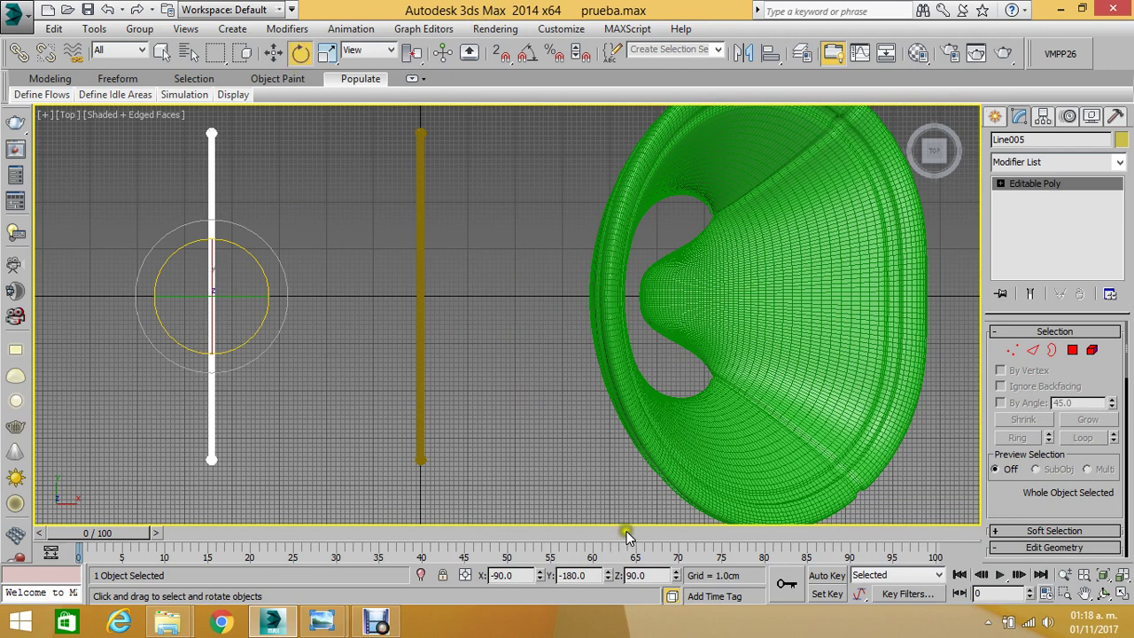
{"action": "double_click", "coordinate": [647, 575]}
{"action": "type", "text": "0"}
{"action": "key", "text": "Return"}
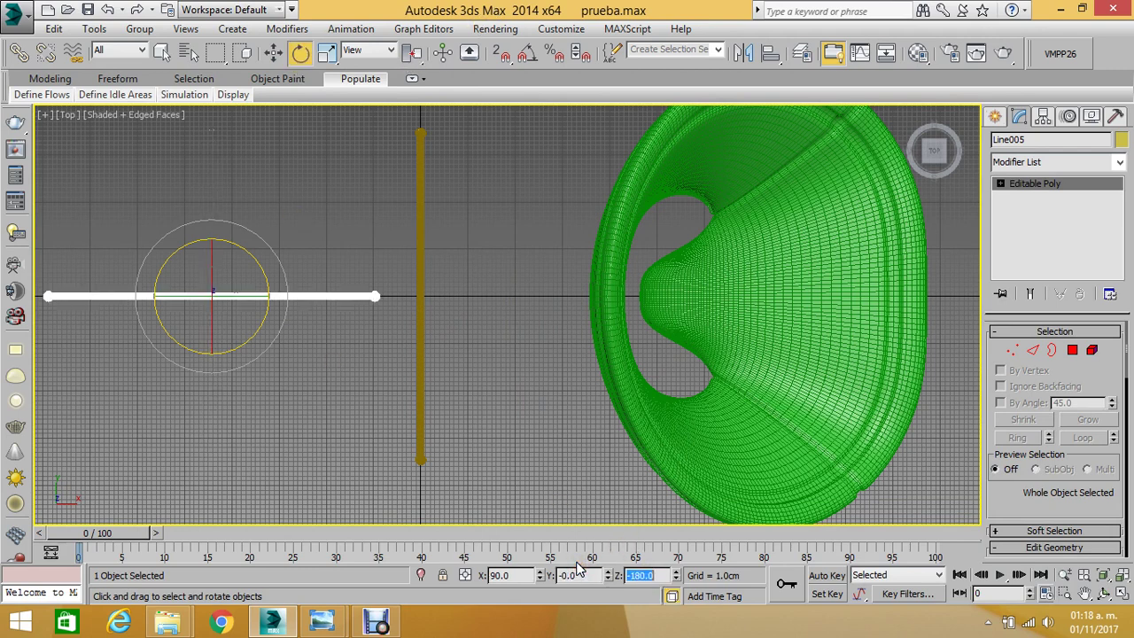
- Align the copy to the yellow leg with Center to Center
{"action": "left_click", "coordinate": [770, 53]}
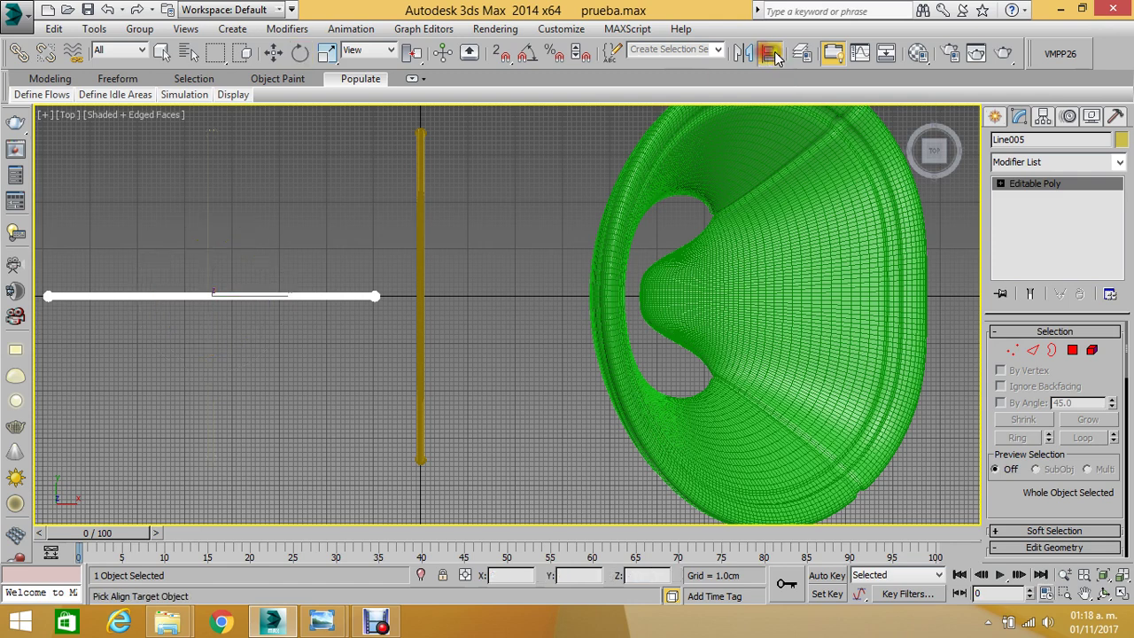
{"action": "left_click", "coordinate": [422, 176]}
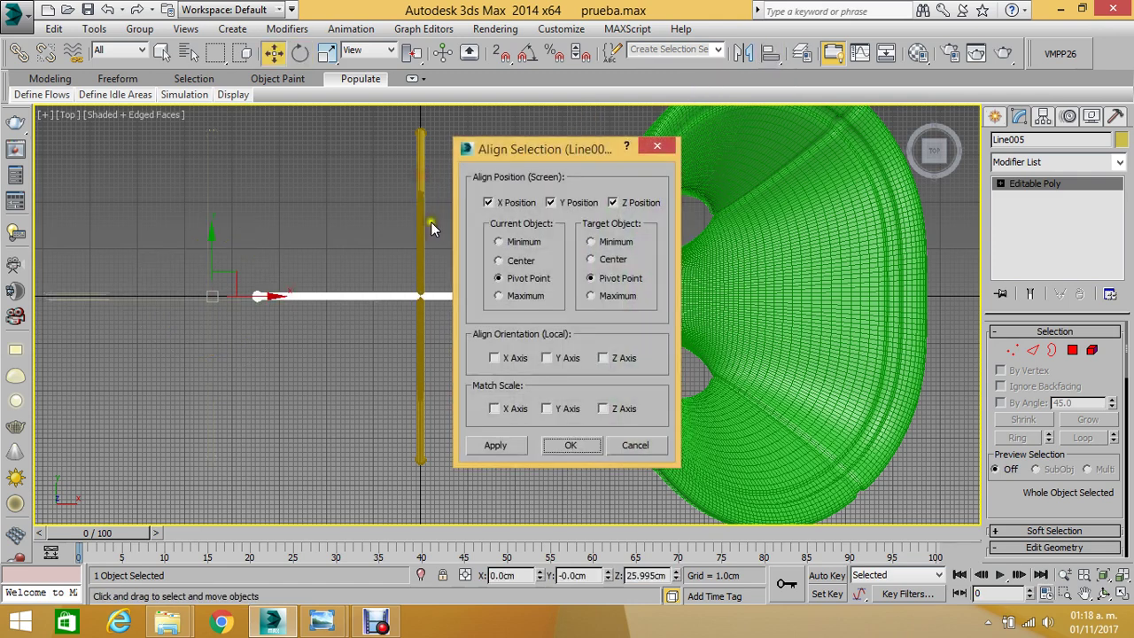
{"action": "left_click", "coordinate": [590, 259]}
{"action": "left_click", "coordinate": [498, 260]}
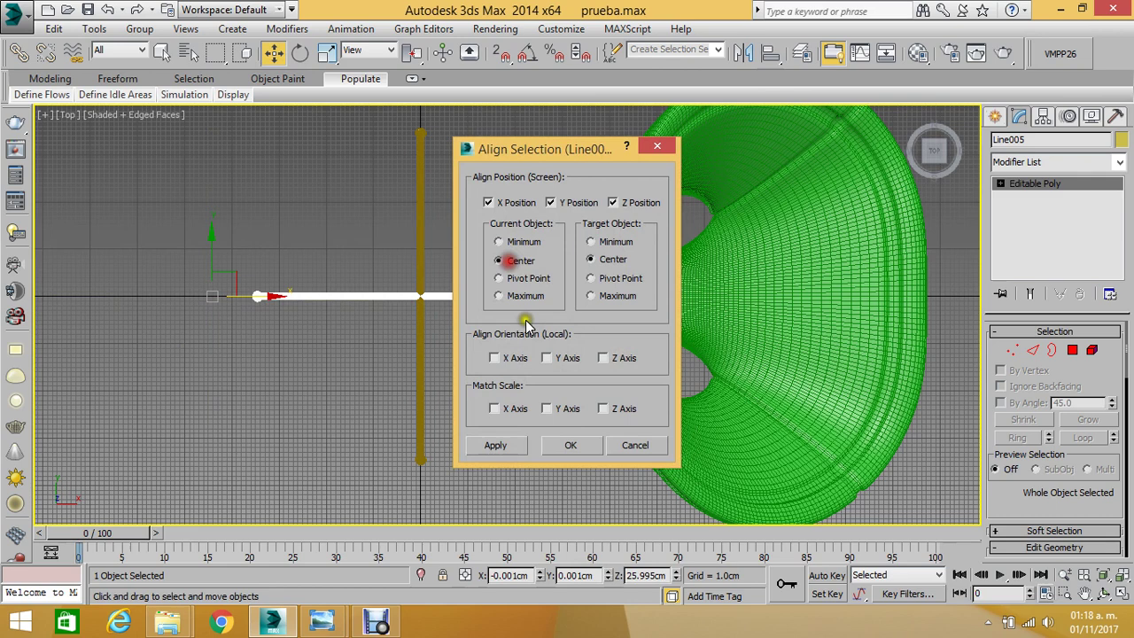
{"action": "left_click", "coordinate": [572, 444]}
- Orbit the Perspective view to inspect the crossed four-leg frame, then deselect
{"action": "key", "text": "p"}
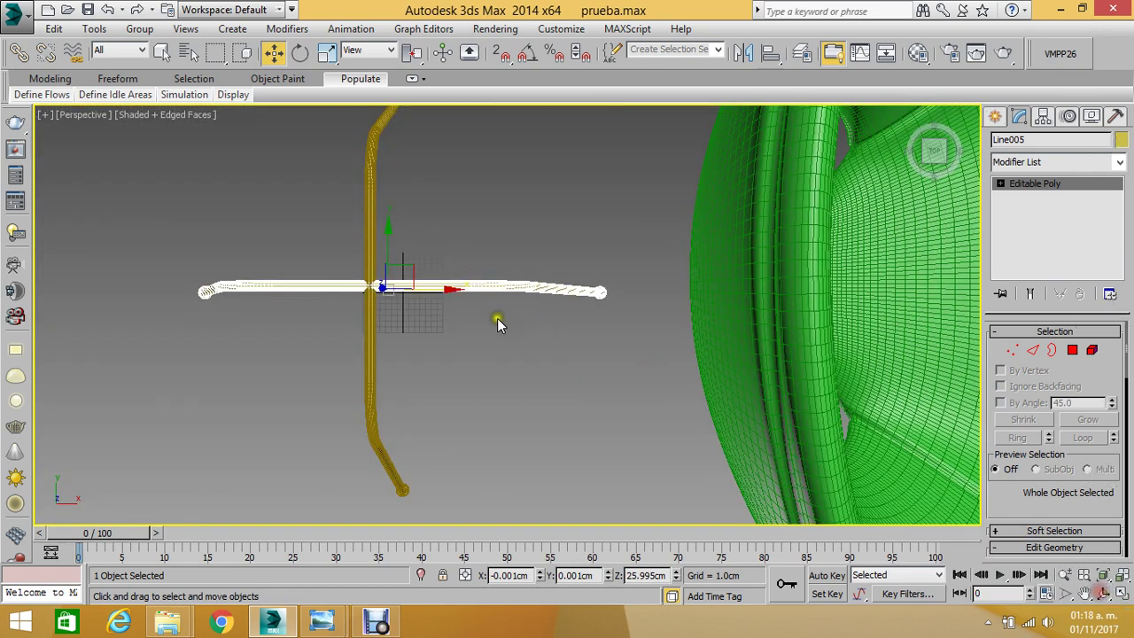
{"action": "left_click", "coordinate": [1104, 596]}
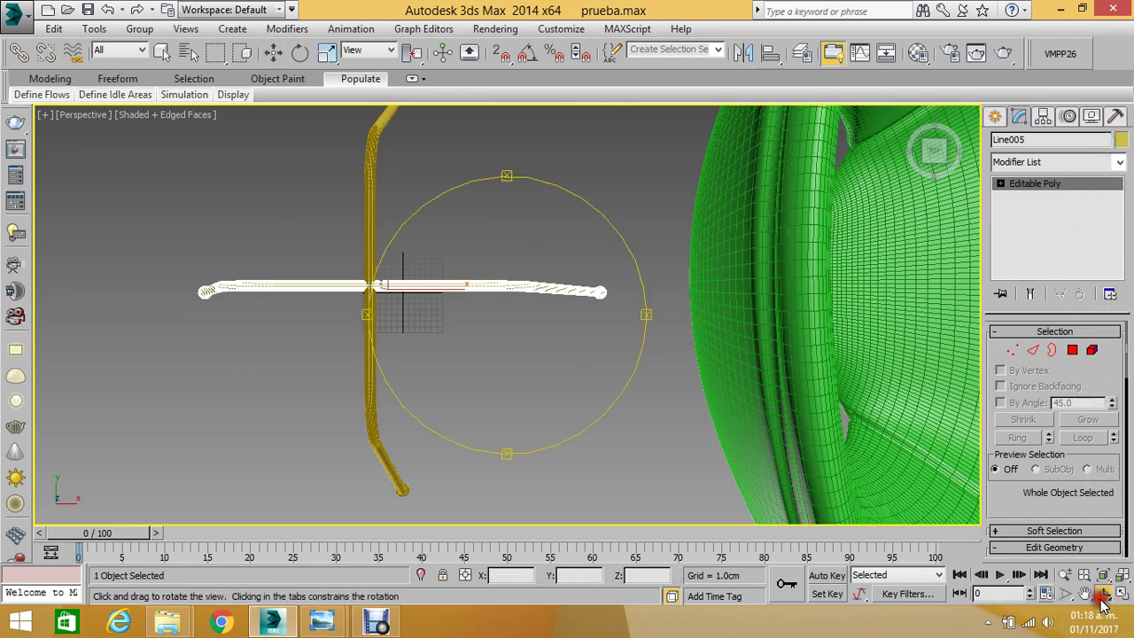
{"action": "mouse_move", "coordinate": [617, 365]}
{"action": "left_mouse_down"}
{"action": "mouse_move", "coordinate": [534, 337]}
{"action": "mouse_move", "coordinate": [532, 192]}
{"action": "left_mouse_up"}
{"action": "scroll", "coordinate": [532, 192], "scroll_direction": "up", "scroll_amount": 4}
{"action": "scroll", "coordinate": [502, 233], "scroll_direction": "up", "scroll_amount": 3}
{"action": "scroll", "coordinate": [527, 253], "scroll_direction": "down", "scroll_amount": 3}
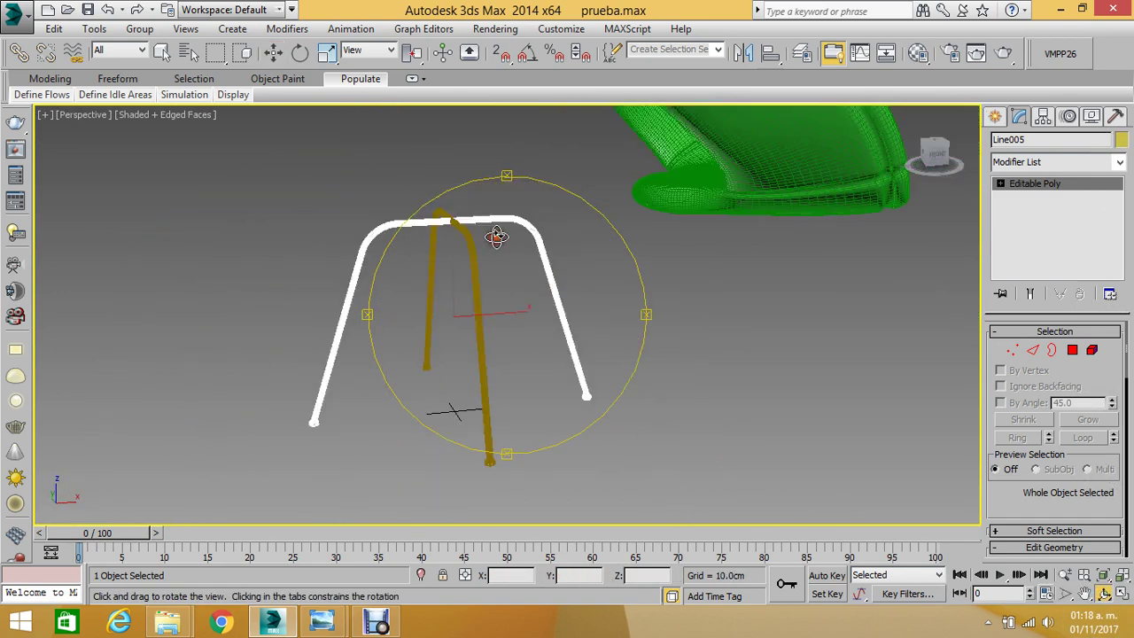
{"action": "left_click", "coordinate": [273, 52]}
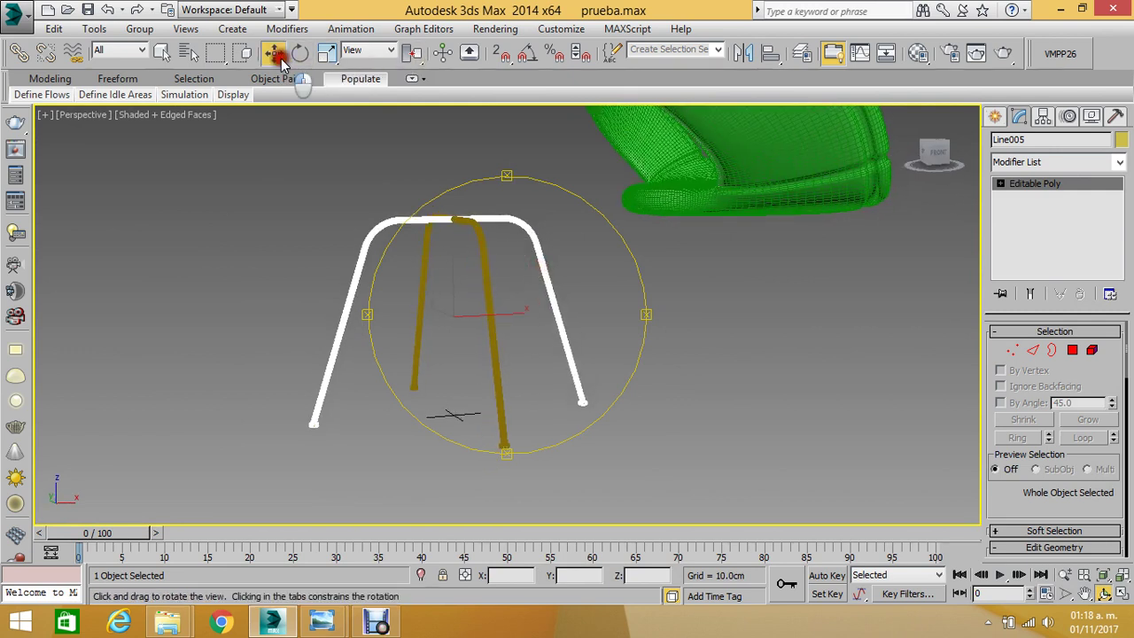
{"action": "left_click", "coordinate": [559, 181]}
- Group both leg pieces as 'Pata'
{"action": "left_click_drag", "start_coordinate": [511, 170], "coordinate": [405, 281]}
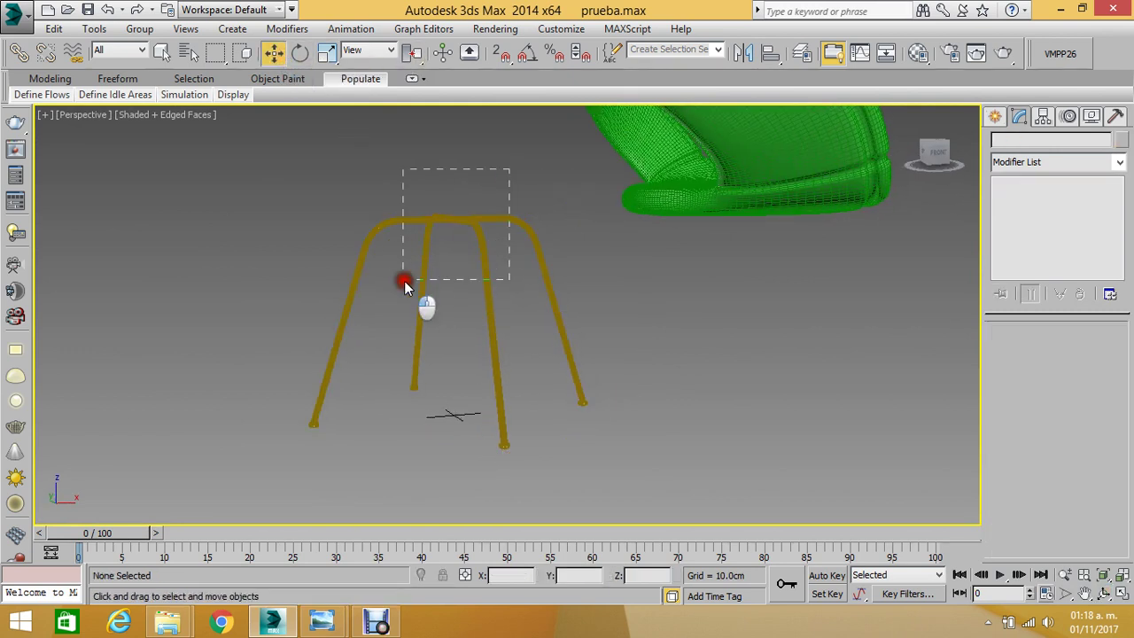
{"action": "left_click", "coordinate": [139, 29]}
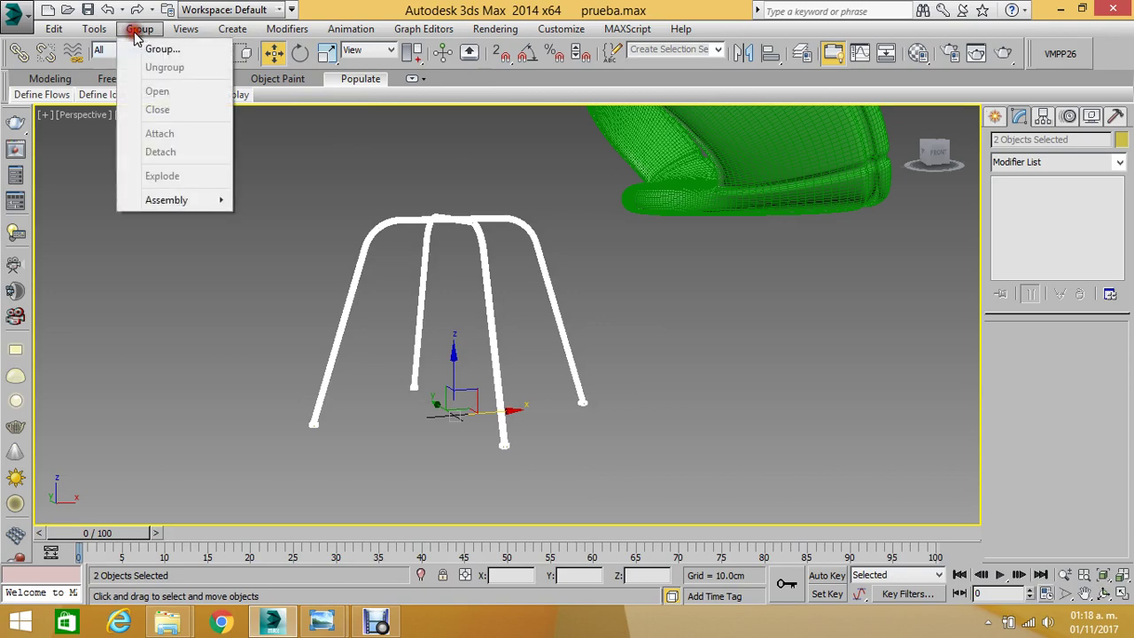
{"action": "left_click", "coordinate": [160, 51]}
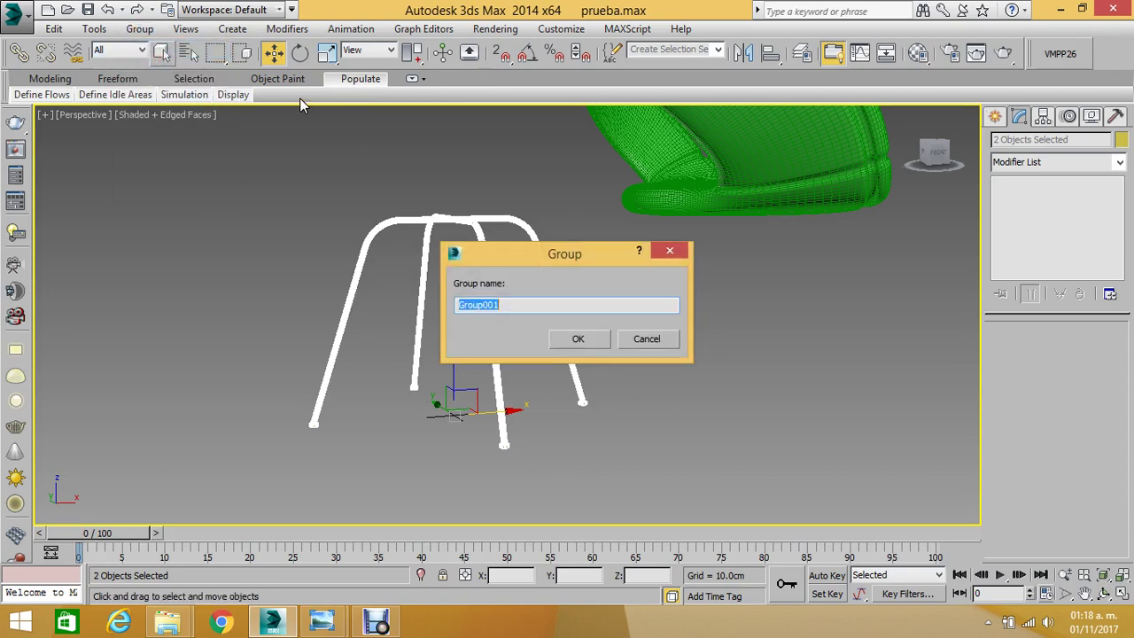
{"action": "type", "text": "Pata"}
{"action": "key", "text": "Return"}
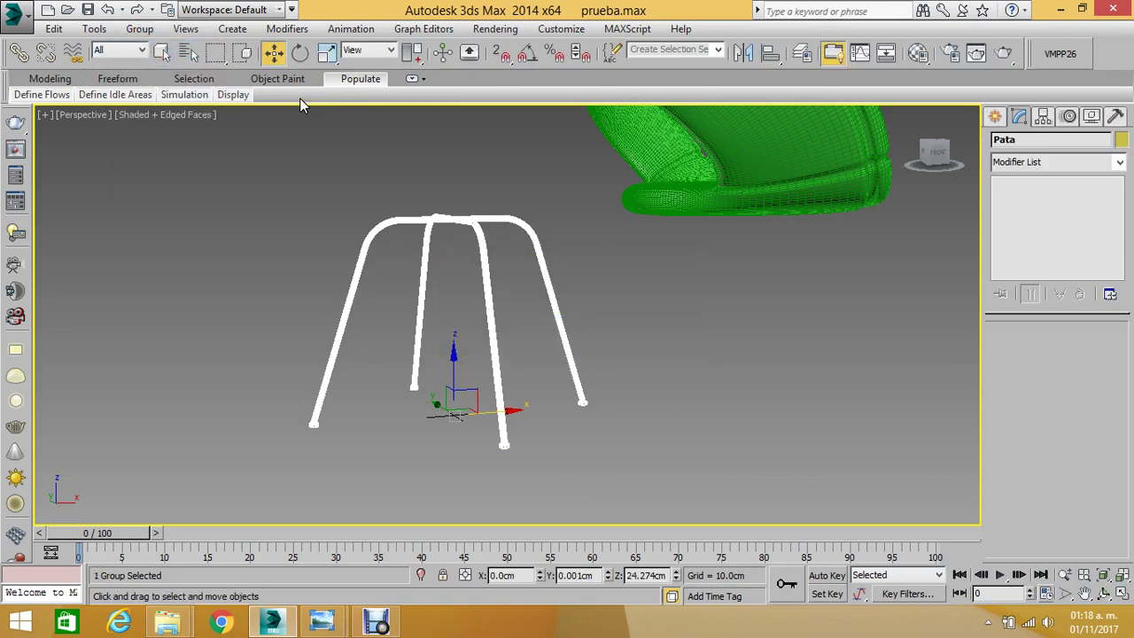
- In the Front view, slide the Pata group along X under the seat
{"action": "key", "text": "f"}
{"action": "middle_click_drag", "start_coordinate": [473, 205], "coordinate": [405, 261]}
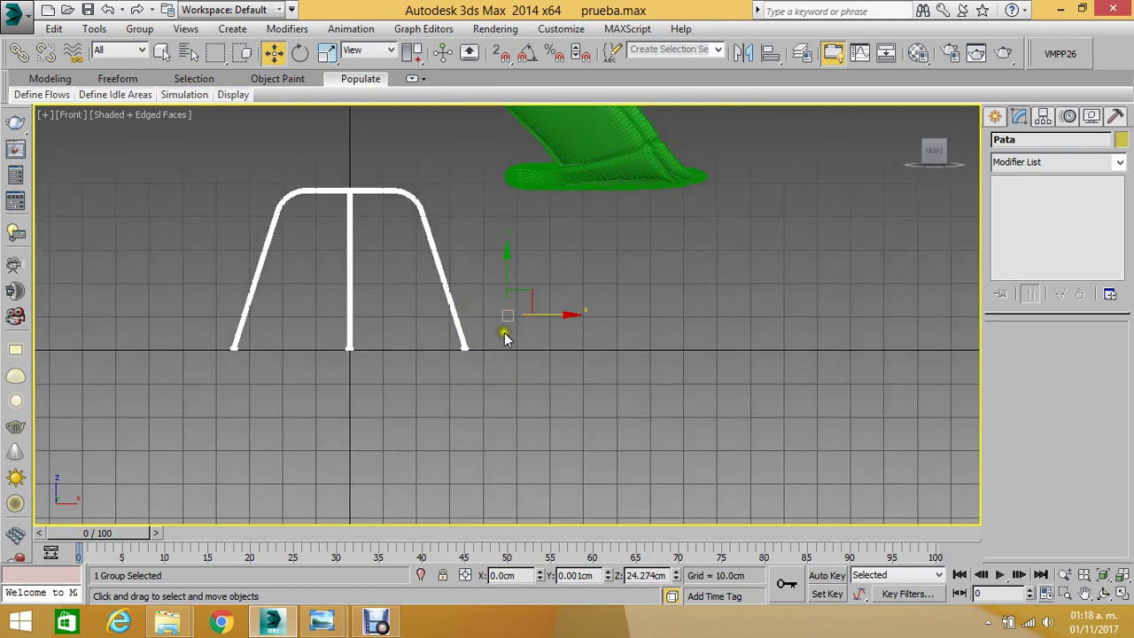
{"action": "left_click_drag", "start_coordinate": [543, 319], "coordinate": [805, 292]}
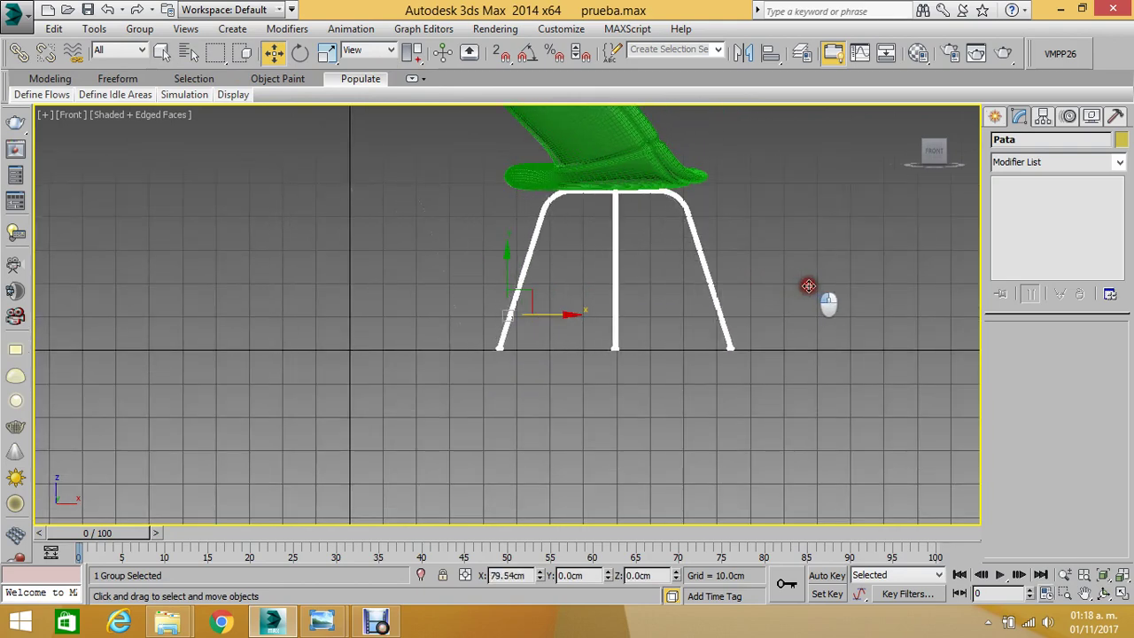
- Inspect the chair from the Perspective, Front and Left views
{"action": "key", "text": "p"}
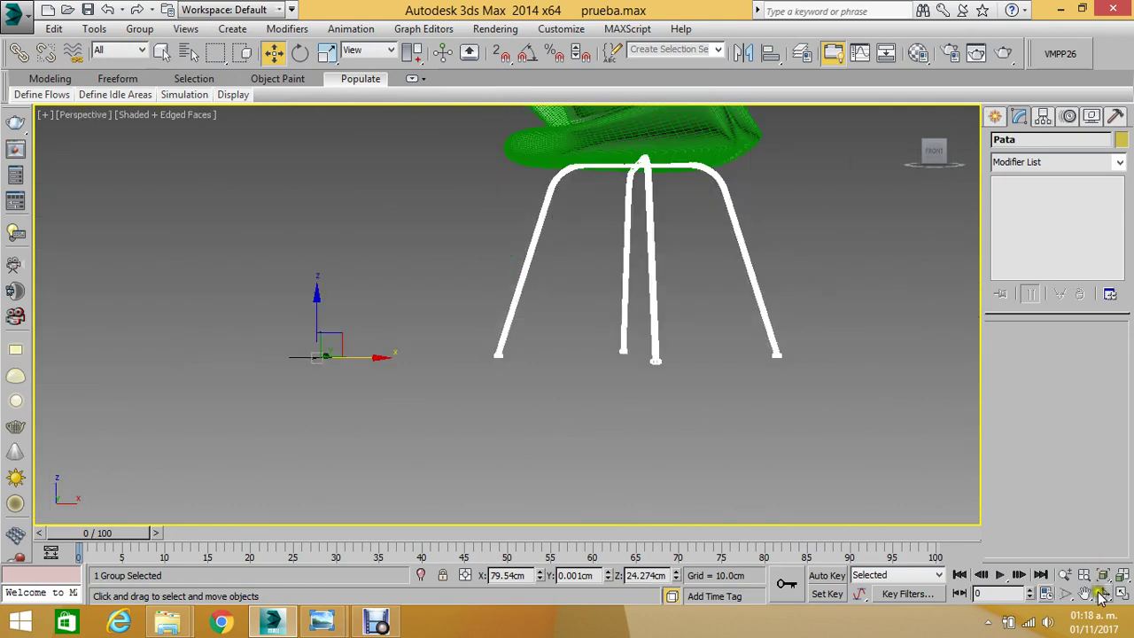
{"action": "left_click", "coordinate": [1100, 593]}
{"action": "mouse_move", "coordinate": [605, 270]}
{"action": "left_mouse_down"}
{"action": "mouse_move", "coordinate": [600, 284]}
{"action": "mouse_move", "coordinate": [481, 296]}
{"action": "mouse_move", "coordinate": [570, 308]}
{"action": "mouse_move", "coordinate": [488, 284]}
{"action": "left_mouse_up"}
{"action": "key", "text": "f"}
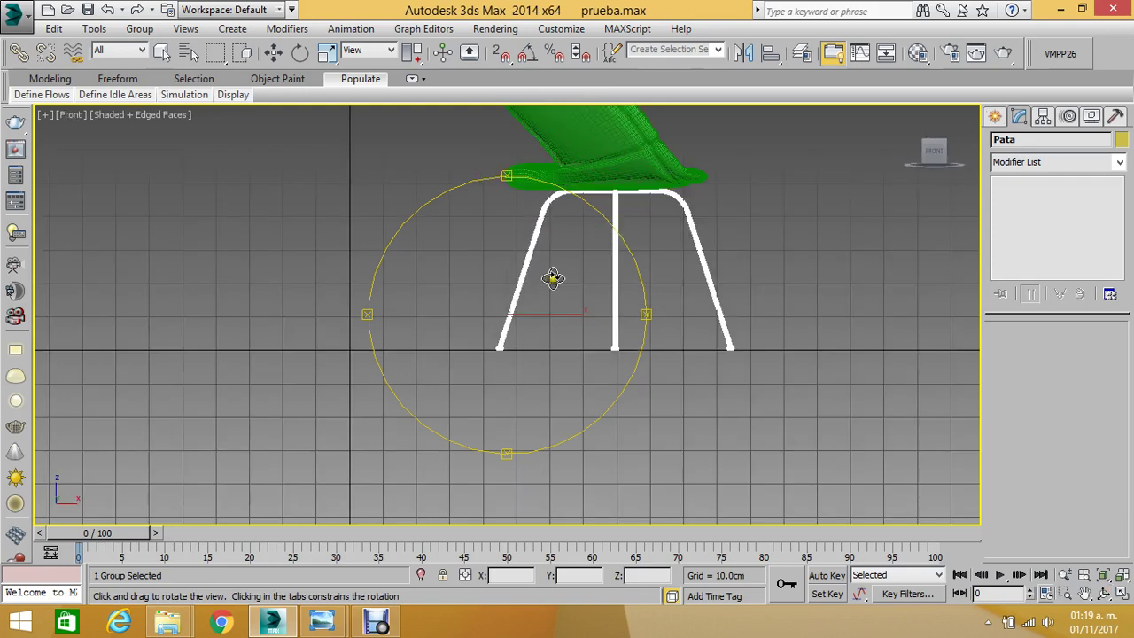
{"action": "middle_click_drag", "start_coordinate": [584, 270], "coordinate": [556, 279]}
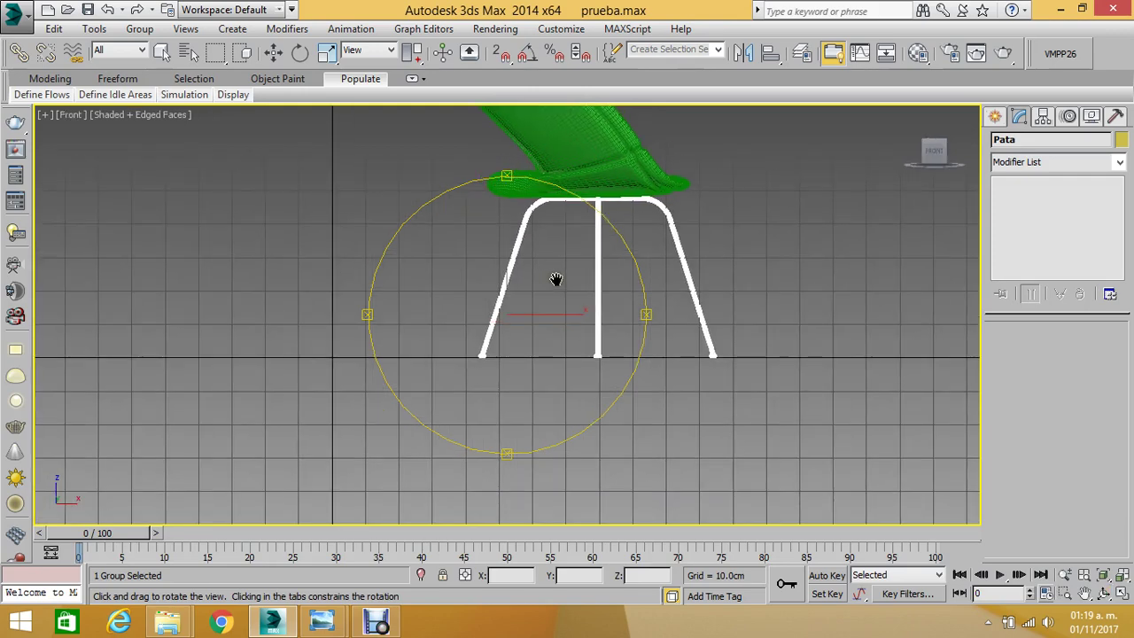
{"action": "left_click_drag", "start_coordinate": [556, 279], "coordinate": [805, 218]}
{"action": "key", "text": "l"}
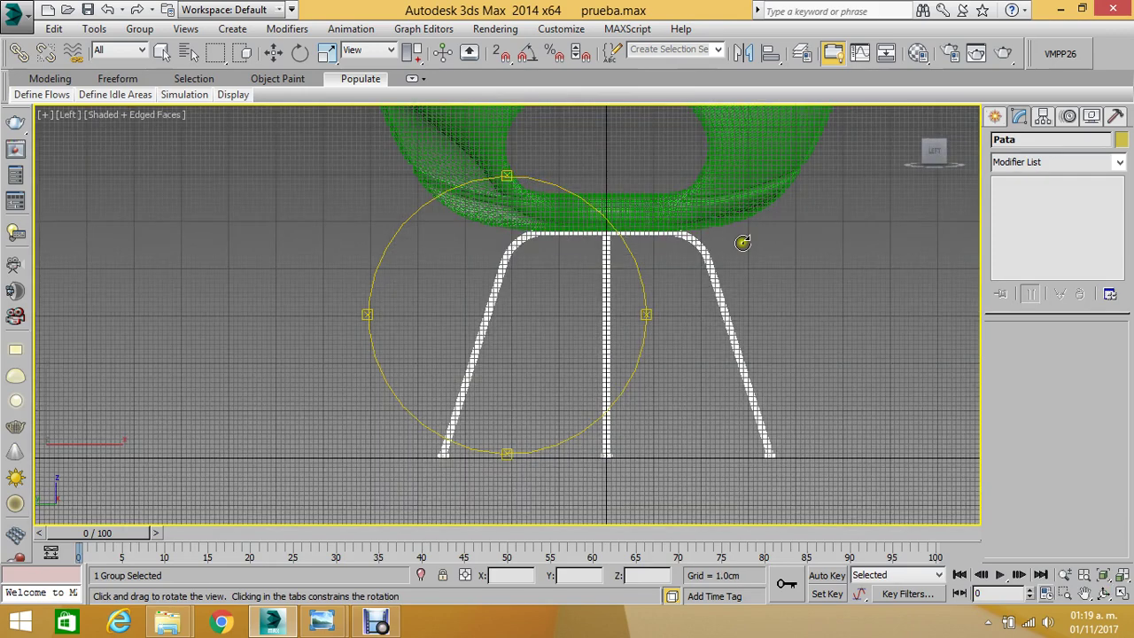
{"action": "middle_click_drag", "start_coordinate": [742, 242], "coordinate": [660, 217]}
- Scale the green seat to 90 percent and lower it onto the leg frame
{"action": "left_click", "coordinate": [326, 52]}
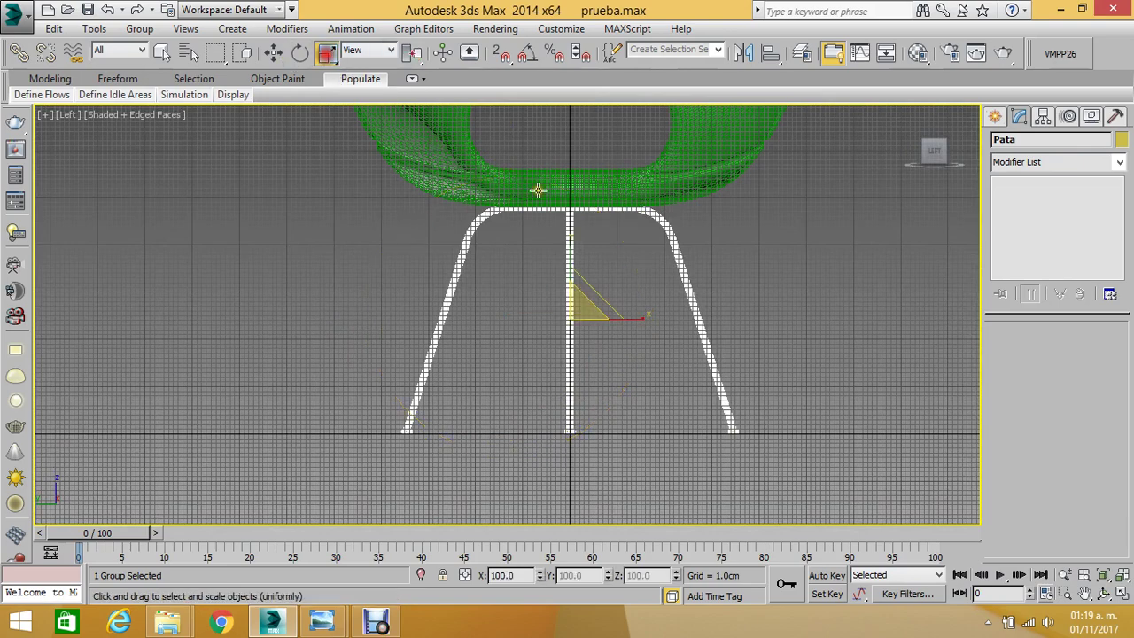
{"action": "left_click", "coordinate": [538, 190]}
{"action": "scroll", "coordinate": [577, 185], "scroll_direction": "down", "scroll_amount": 5}
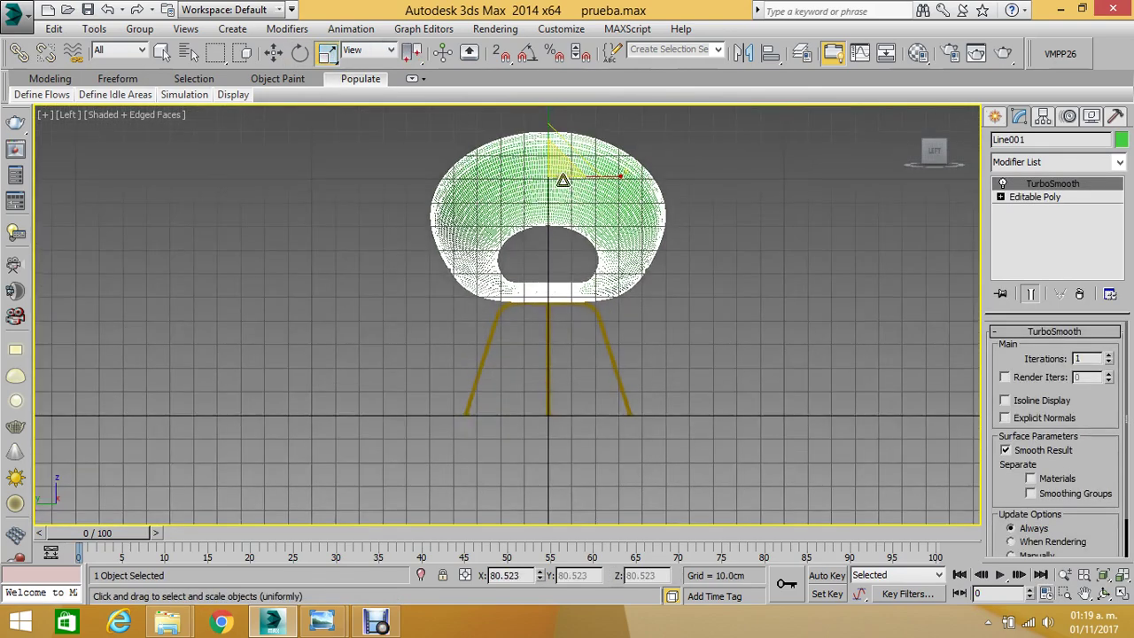
{"action": "scroll", "coordinate": [564, 180], "scroll_direction": "up", "scroll_amount": 2}
{"action": "left_click_drag", "start_coordinate": [563, 177], "coordinate": [567, 177]}
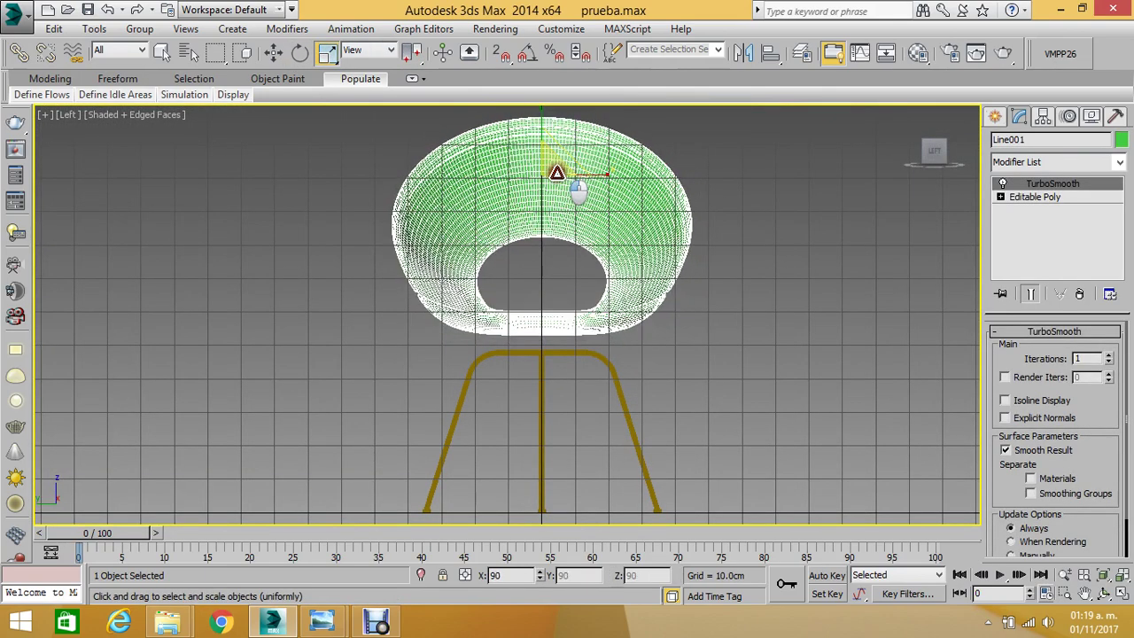
{"action": "left_click", "coordinate": [272, 52]}
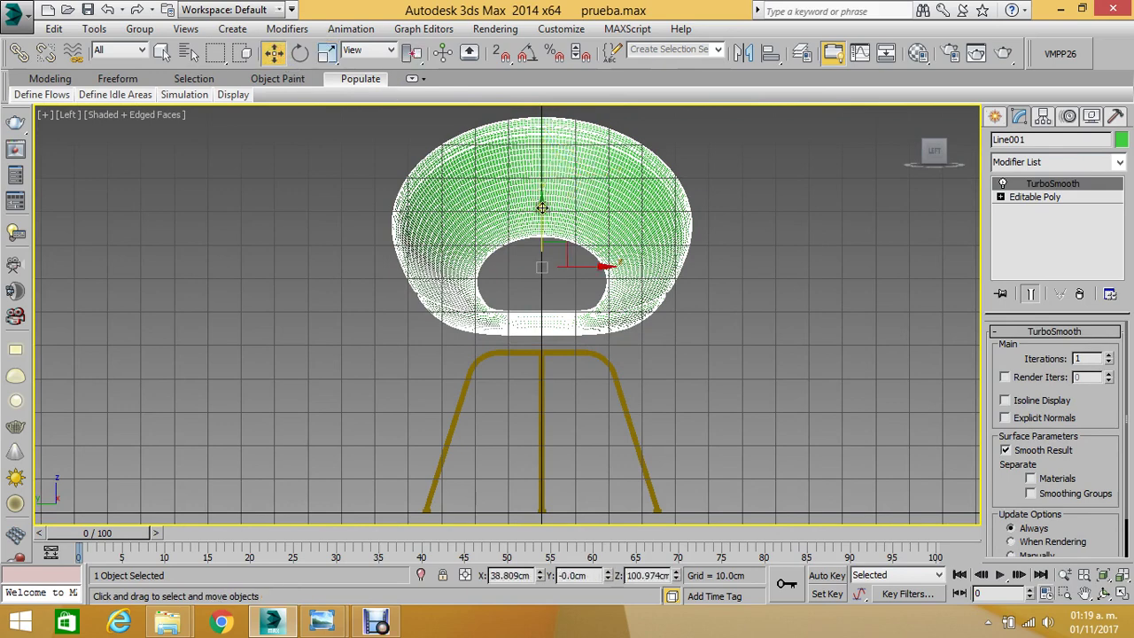
{"action": "left_click_drag", "start_coordinate": [539, 228], "coordinate": [541, 242]}
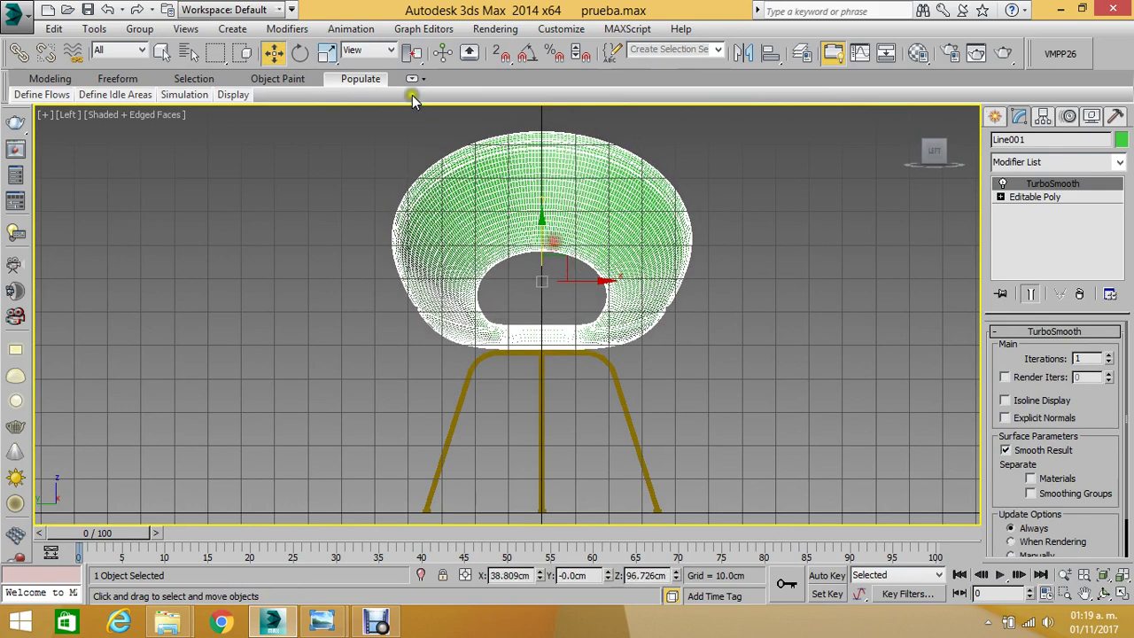
- Narrow the seat with a non-uniform scale and reselect it
{"action": "left_click", "coordinate": [327, 52]}
{"action": "left_click_drag", "start_coordinate": [611, 209], "coordinate": [583, 193]}
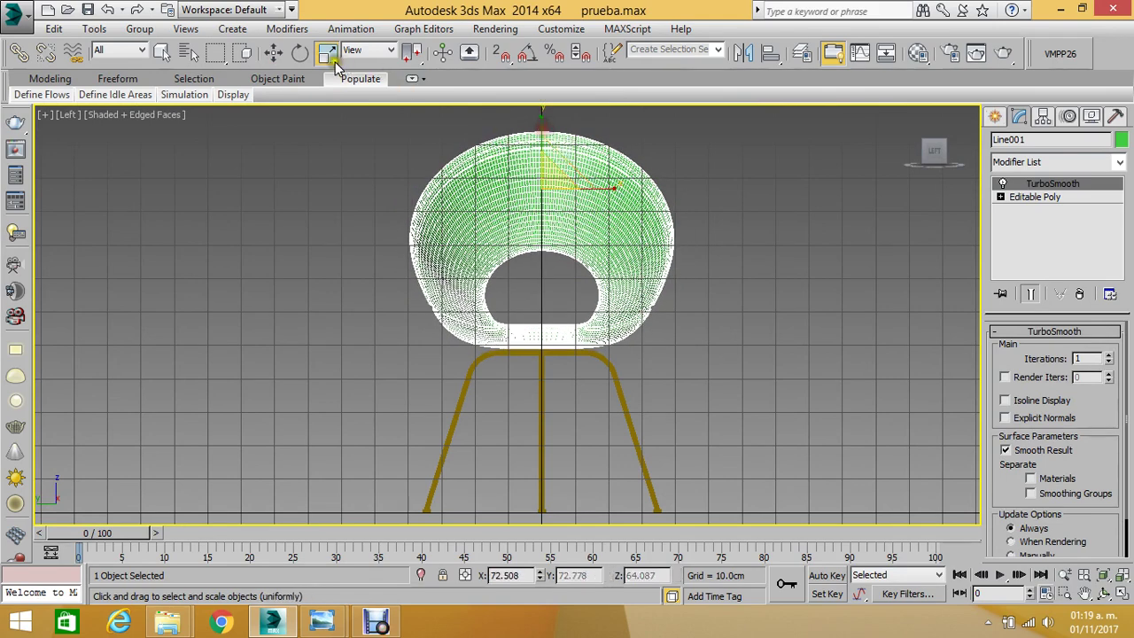
{"action": "left_click", "coordinate": [273, 55]}
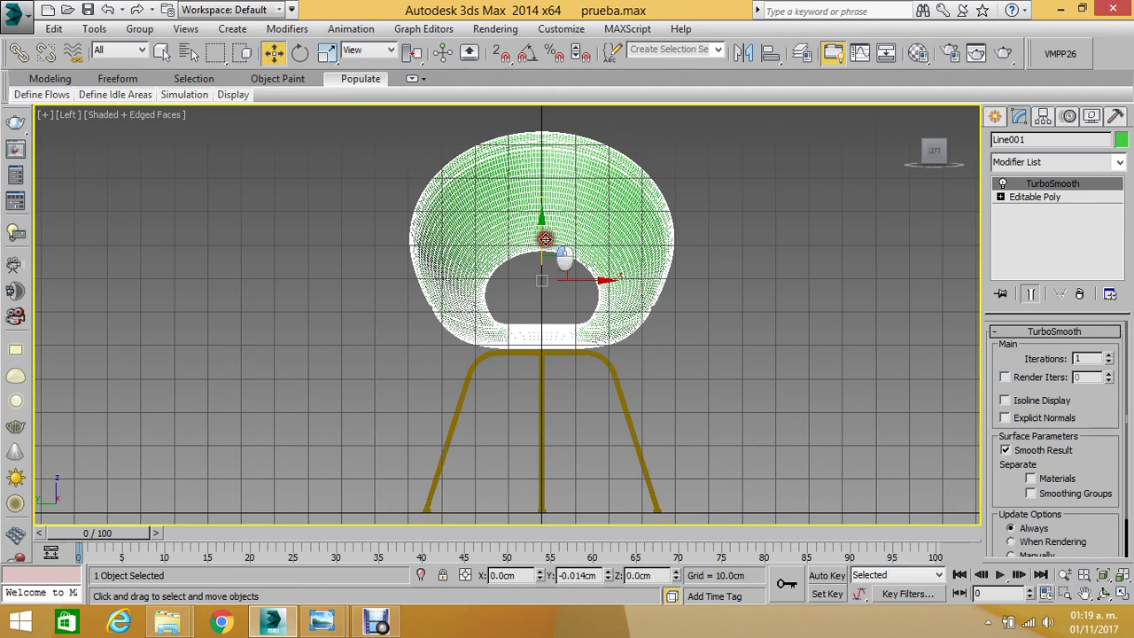
{"action": "left_click", "coordinate": [739, 198]}
{"action": "scroll", "coordinate": [626, 259], "scroll_direction": "up", "scroll_amount": 3}
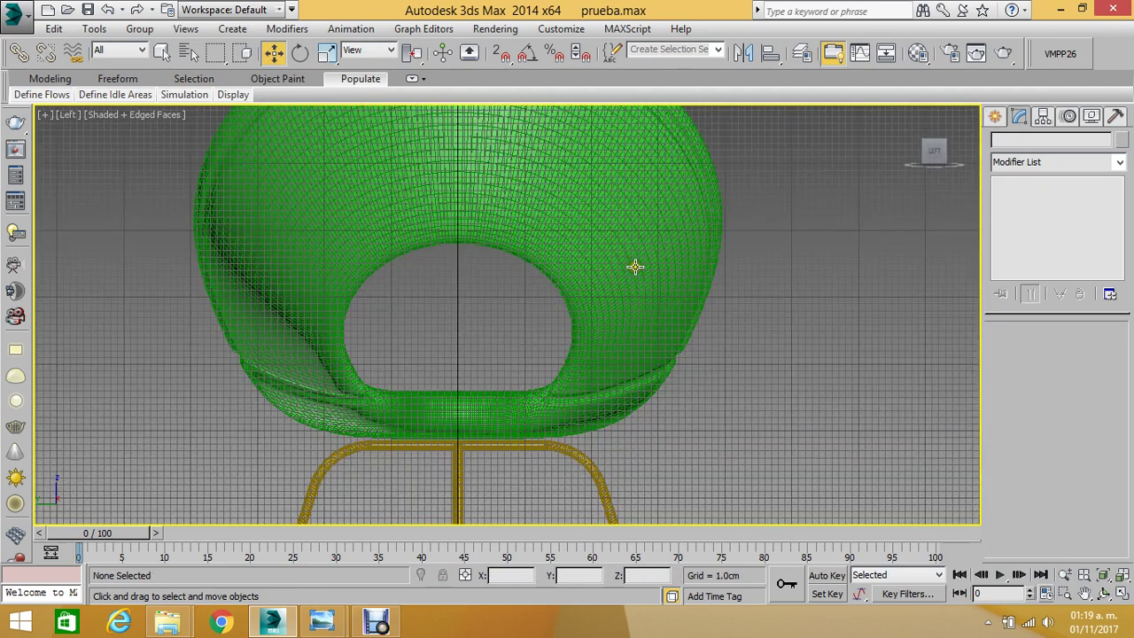
{"action": "left_click", "coordinate": [638, 263]}
{"action": "scroll", "coordinate": [641, 264], "scroll_direction": "down", "scroll_amount": 3}
- Replace a trial FFD 2x2x2 with an FFD 3x3x3 modifier on the seat
{"action": "left_click", "coordinate": [1054, 162]}
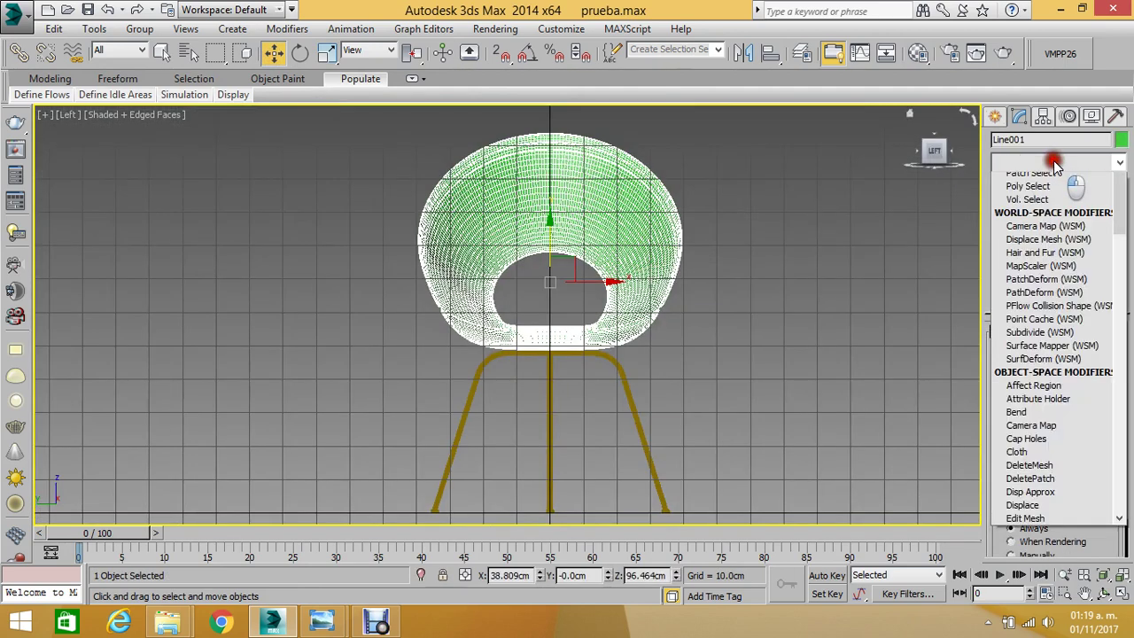
{"action": "mouse_move", "coordinate": [1117, 233]}
{"action": "left_mouse_down"}
{"action": "mouse_move", "coordinate": [1113, 381]}
{"action": "mouse_move", "coordinate": [1115, 319]}
{"action": "left_mouse_up"}
{"action": "scroll", "coordinate": [1046, 407], "scroll_direction": "up", "scroll_amount": 1}
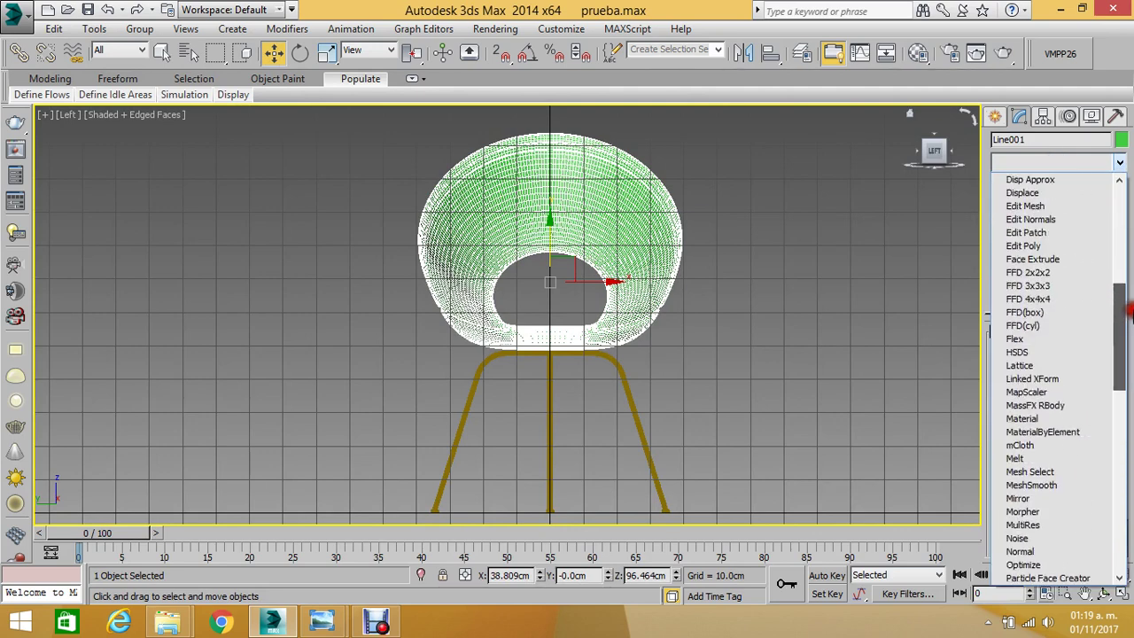
{"action": "left_click", "coordinate": [1042, 276]}
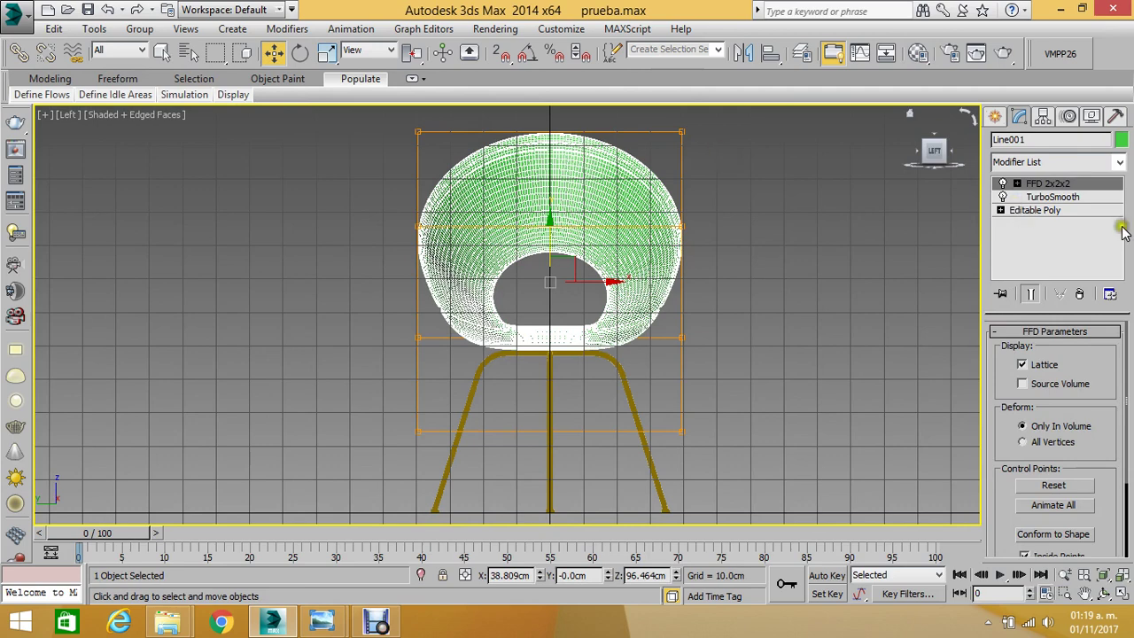
{"action": "left_click", "coordinate": [1081, 296]}
{"action": "left_click", "coordinate": [1062, 162]}
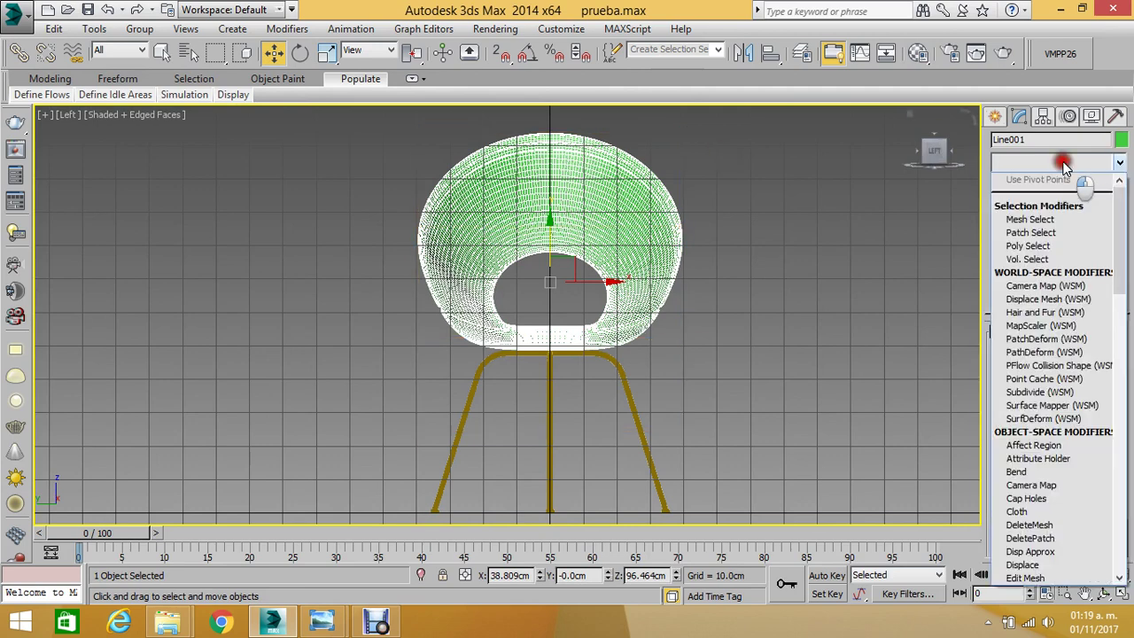
{"action": "scroll", "coordinate": [1059, 302], "scroll_direction": "down", "scroll_amount": 1}
{"action": "scroll", "coordinate": [1058, 391], "scroll_direction": "down", "scroll_amount": 2}
{"action": "scroll", "coordinate": [1058, 398], "scroll_direction": "down", "scroll_amount": 1}
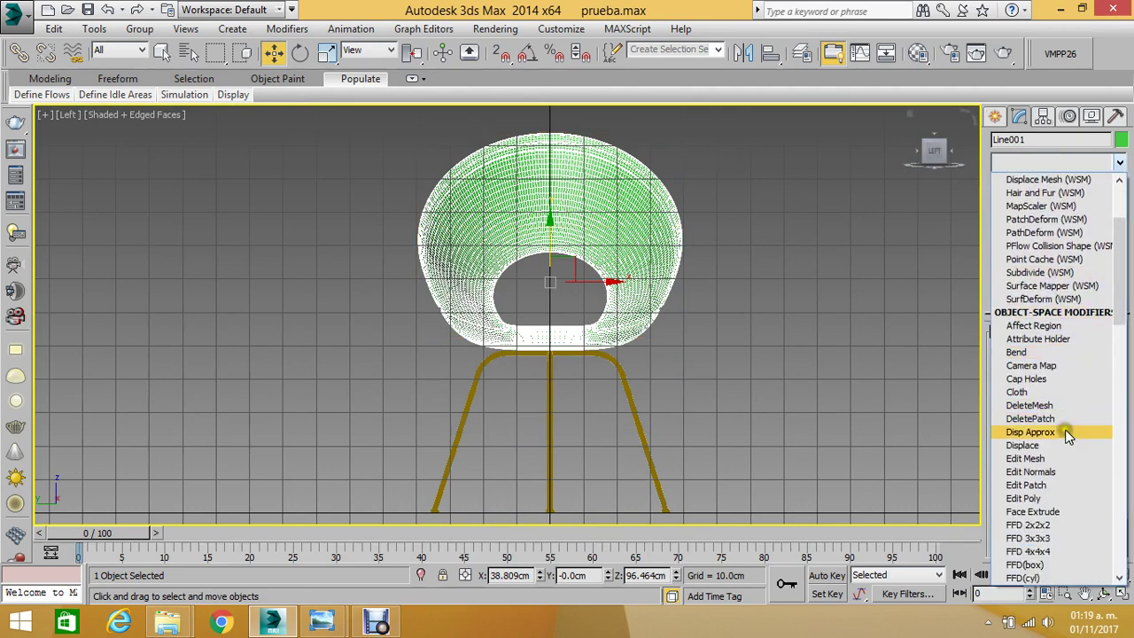
{"action": "left_click", "coordinate": [1061, 538]}
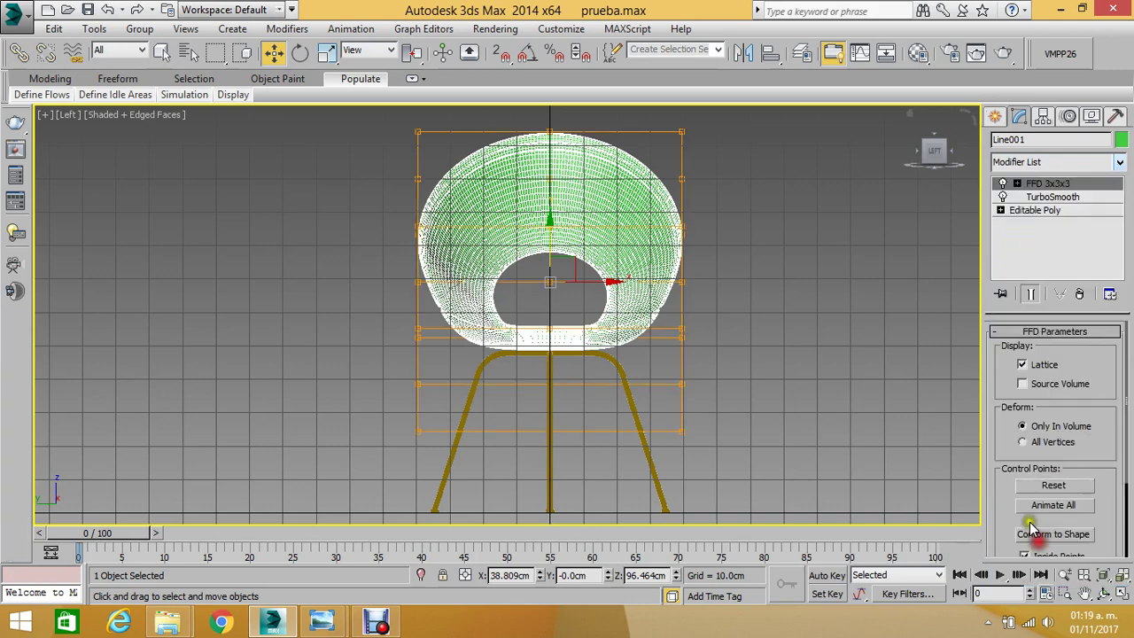
- Move the lower FFD control points down slightly to reshape the seat
{"action": "left_click", "coordinate": [1017, 183]}
{"action": "left_click", "coordinate": [1033, 196]}
{"action": "left_click_drag", "start_coordinate": [325, 115], "coordinate": [726, 172]}
{"action": "left_click_drag", "start_coordinate": [559, 110], "coordinate": [568, 135]}
{"action": "mouse_move", "coordinate": [384, 313]}
{"action": "left_mouse_down"}
{"action": "mouse_move", "coordinate": [772, 436]}
{"action": "mouse_move", "coordinate": [836, 469]}
{"action": "left_mouse_up"}
{"action": "left_click_drag", "start_coordinate": [550, 319], "coordinate": [556, 321]}
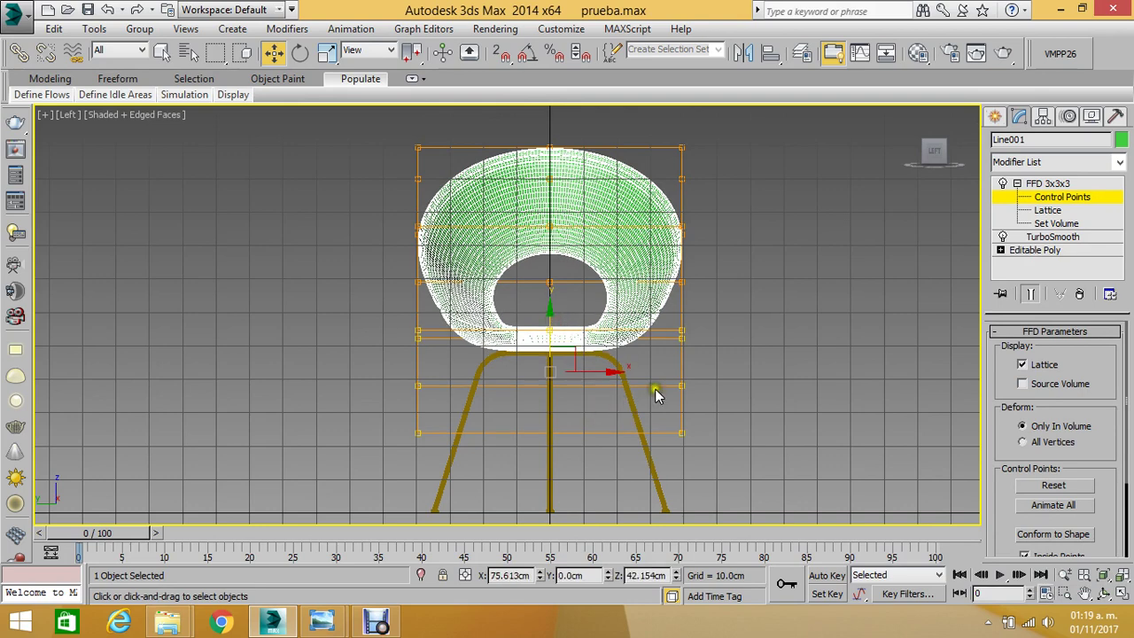
{"action": "left_click", "coordinate": [1043, 199]}
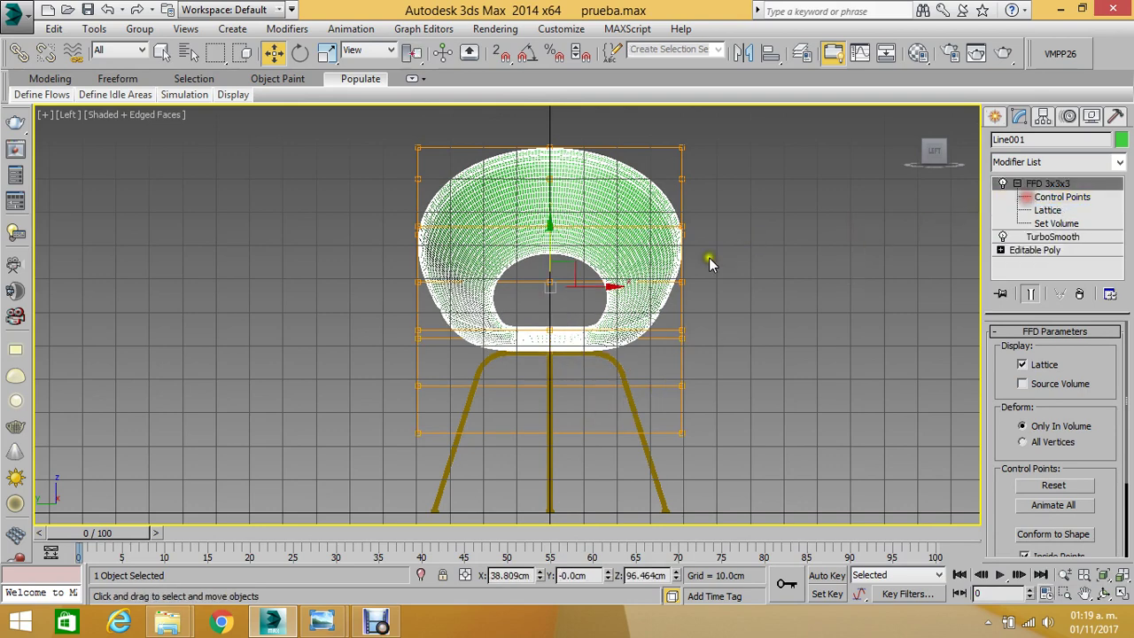
{"action": "left_click", "coordinate": [725, 263]}
- Orbit the Perspective view and compare the chair with the Ring Chair 1 photo
{"action": "key", "text": "p"}
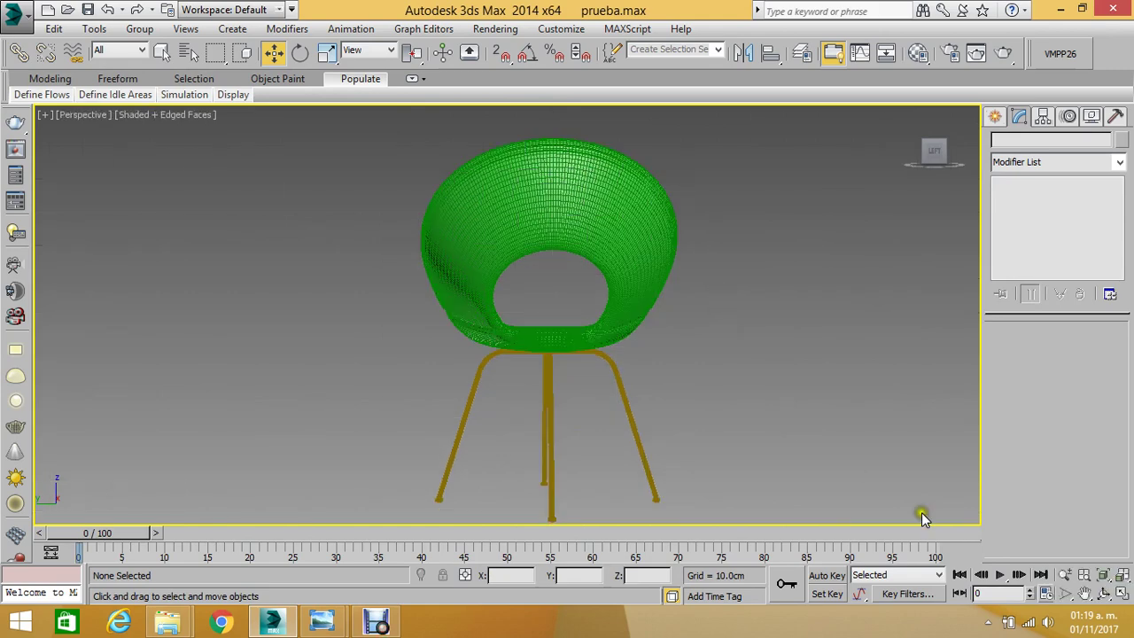
{"action": "left_click", "coordinate": [1104, 593]}
{"action": "mouse_move", "coordinate": [829, 390]}
{"action": "left_mouse_down"}
{"action": "mouse_move", "coordinate": [552, 283]}
{"action": "mouse_move", "coordinate": [611, 276]}
{"action": "mouse_move", "coordinate": [671, 291]}
{"action": "mouse_move", "coordinate": [582, 254]}
{"action": "mouse_move", "coordinate": [583, 324]}
{"action": "mouse_move", "coordinate": [683, 301]}
{"action": "mouse_move", "coordinate": [558, 264]}
{"action": "mouse_move", "coordinate": [618, 296]}
{"action": "mouse_move", "coordinate": [587, 307]}
{"action": "mouse_move", "coordinate": [481, 236]}
{"action": "mouse_move", "coordinate": [468, 357]}
{"action": "left_mouse_up"}
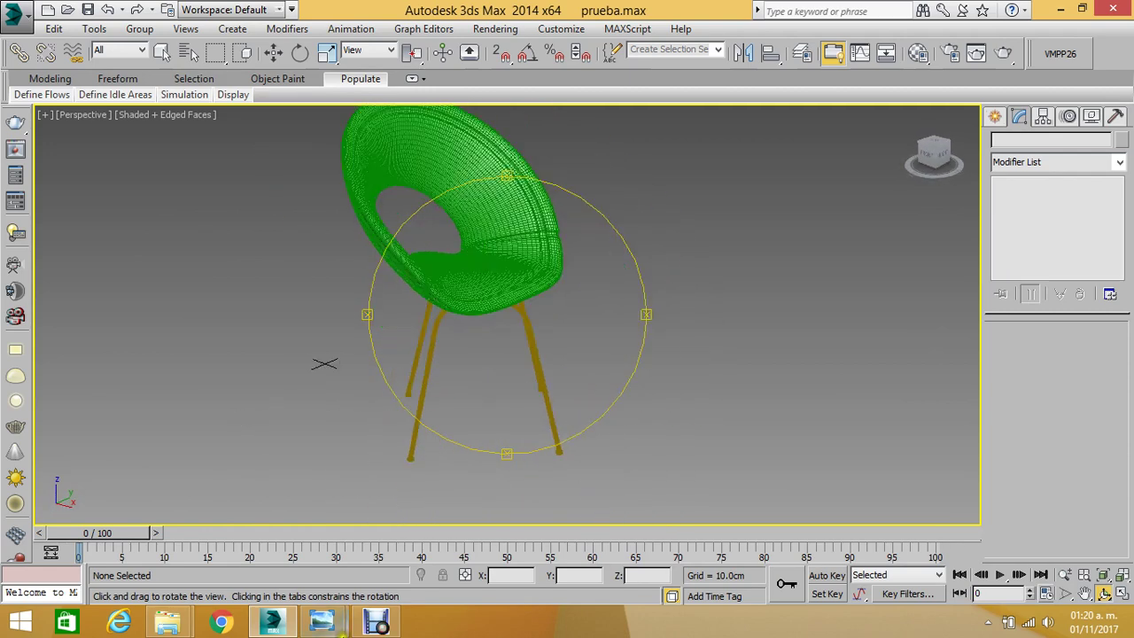
{"action": "mouse_move", "coordinate": [321, 621]}
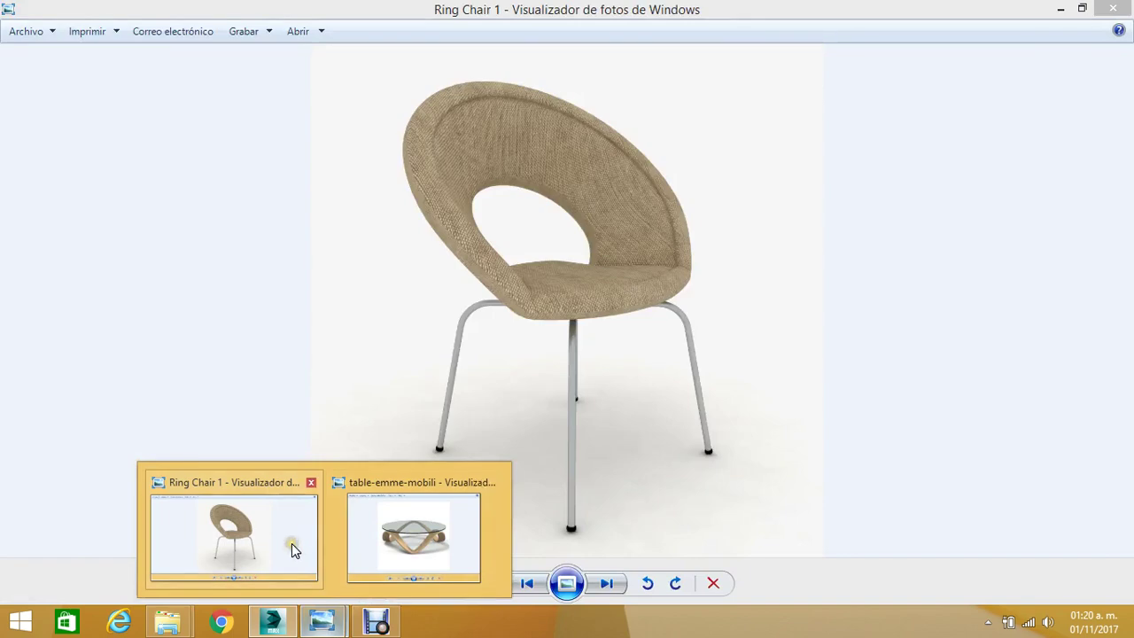
{"action": "left_click", "coordinate": [294, 547]}
{"action": "left_click", "coordinate": [275, 621]}
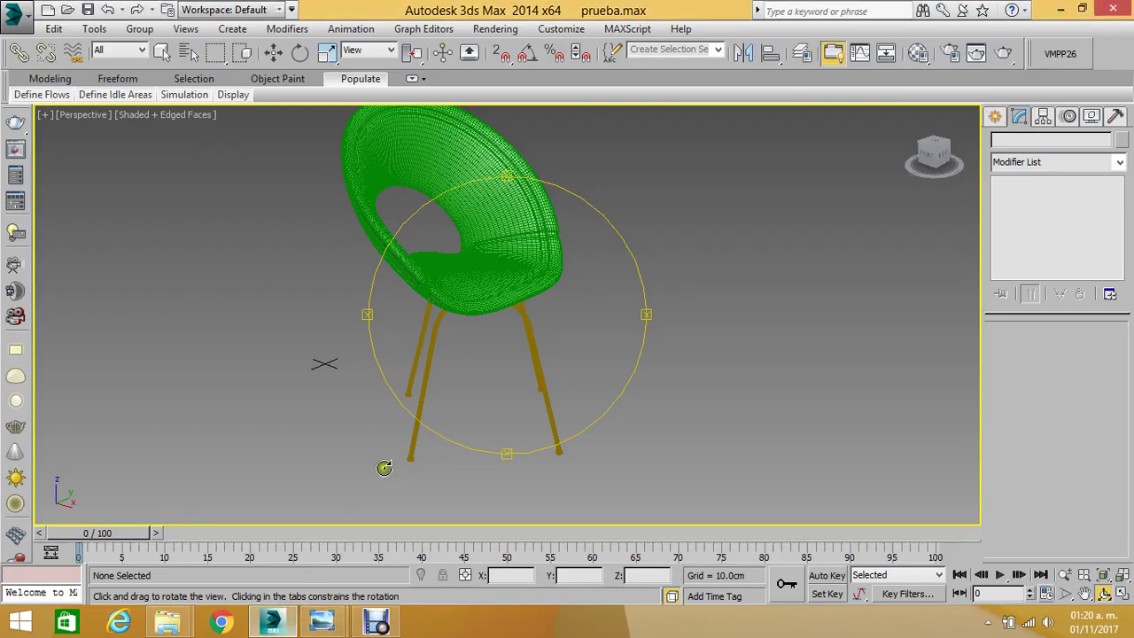
{"action": "mouse_move", "coordinate": [380, 466]}
{"action": "left_mouse_down"}
{"action": "mouse_move", "coordinate": [465, 366]}
{"action": "mouse_move", "coordinate": [405, 325]}
{"action": "mouse_move", "coordinate": [395, 269]}
{"action": "mouse_move", "coordinate": [416, 263]}
{"action": "left_mouse_up"}
- In a wireframe Top view, rotate the Pata leg group 45 degrees
{"action": "key", "text": "t"}
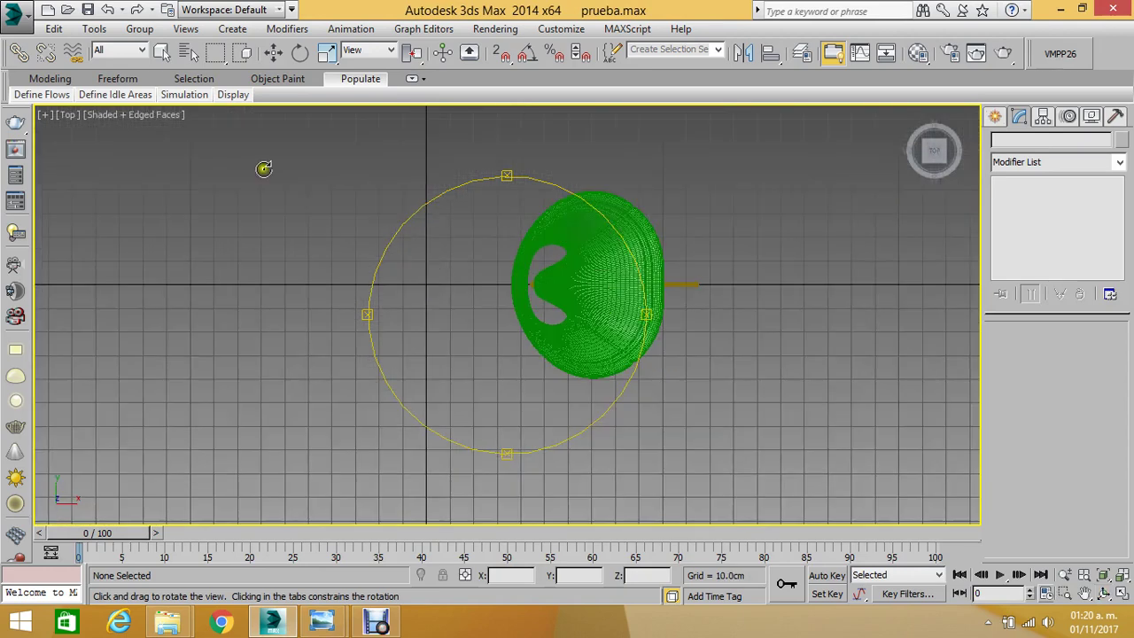
{"action": "left_click", "coordinate": [160, 116]}
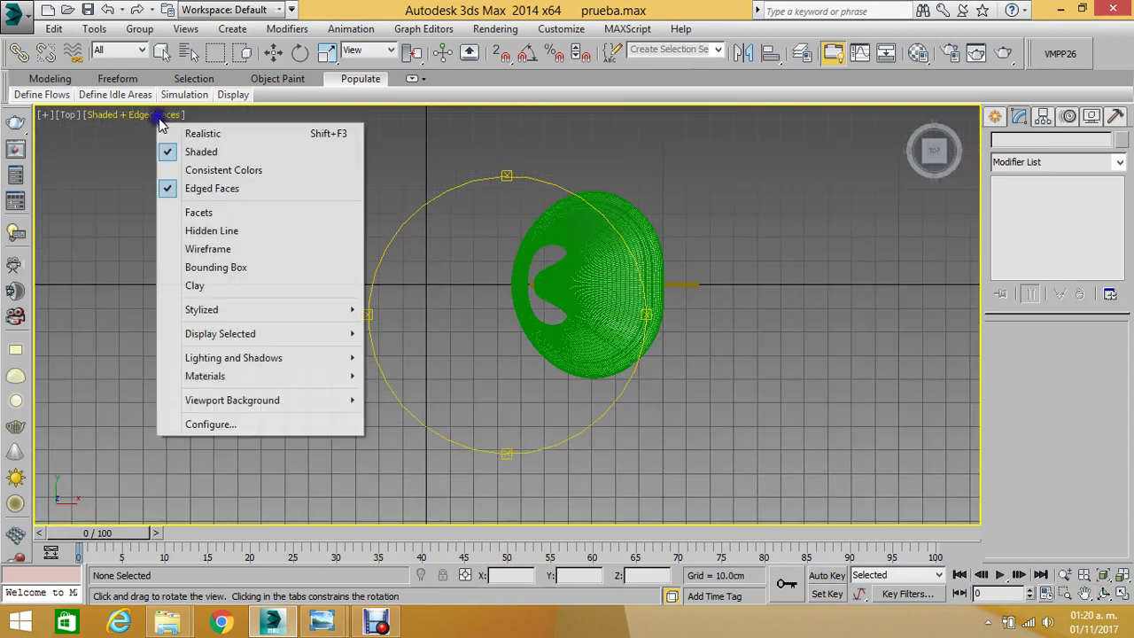
{"action": "left_click", "coordinate": [217, 249]}
{"action": "left_click", "coordinate": [275, 53]}
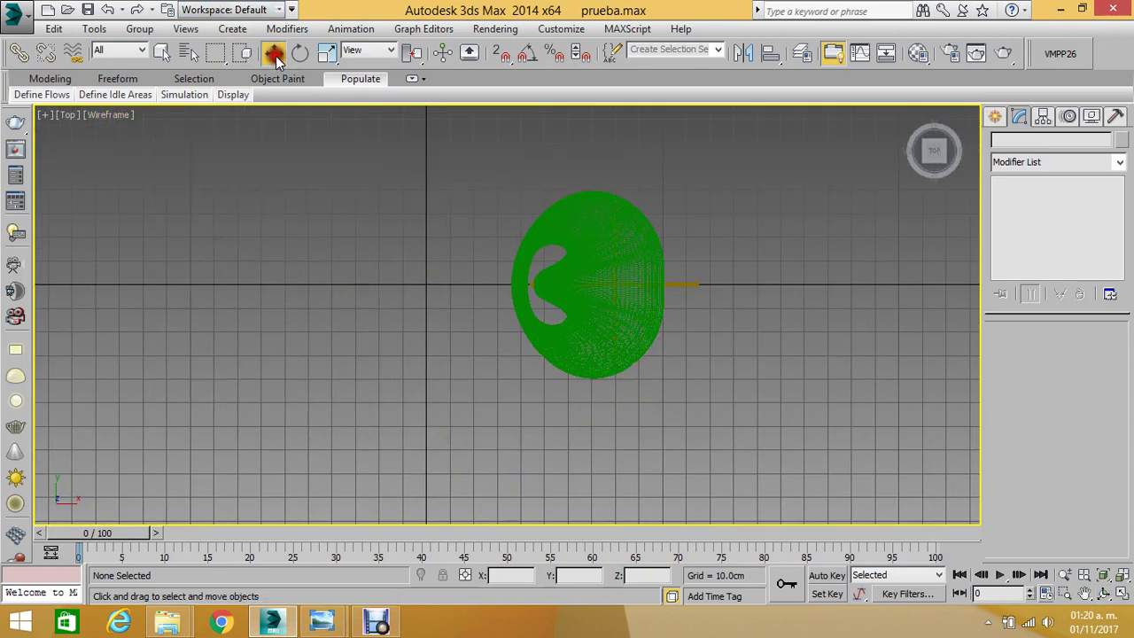
{"action": "left_click", "coordinate": [680, 284]}
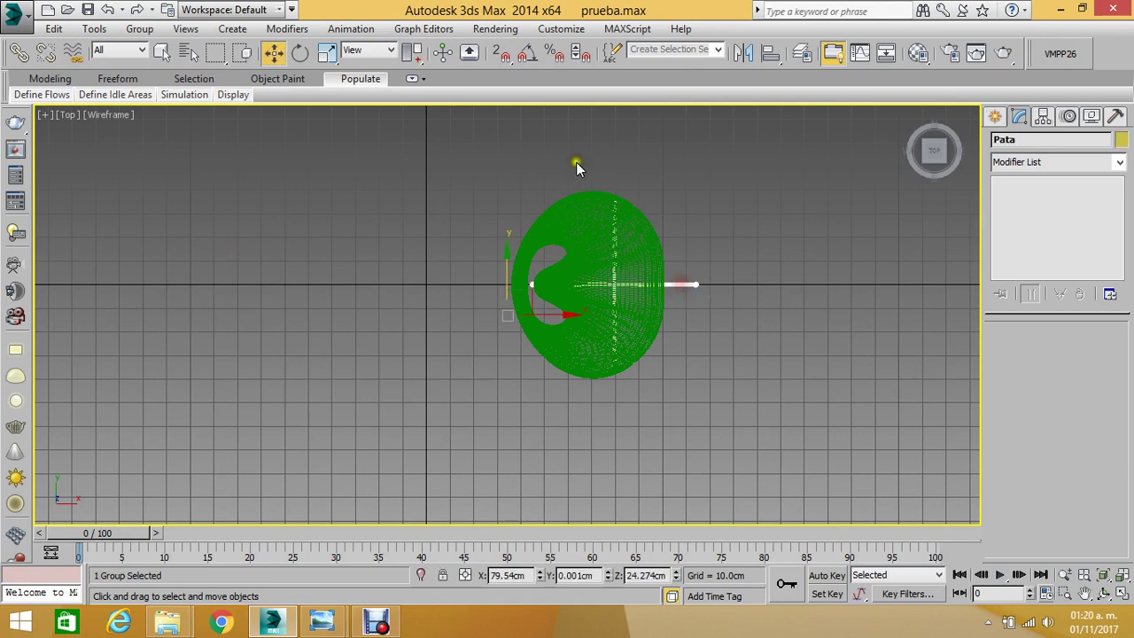
{"action": "left_click", "coordinate": [299, 55]}
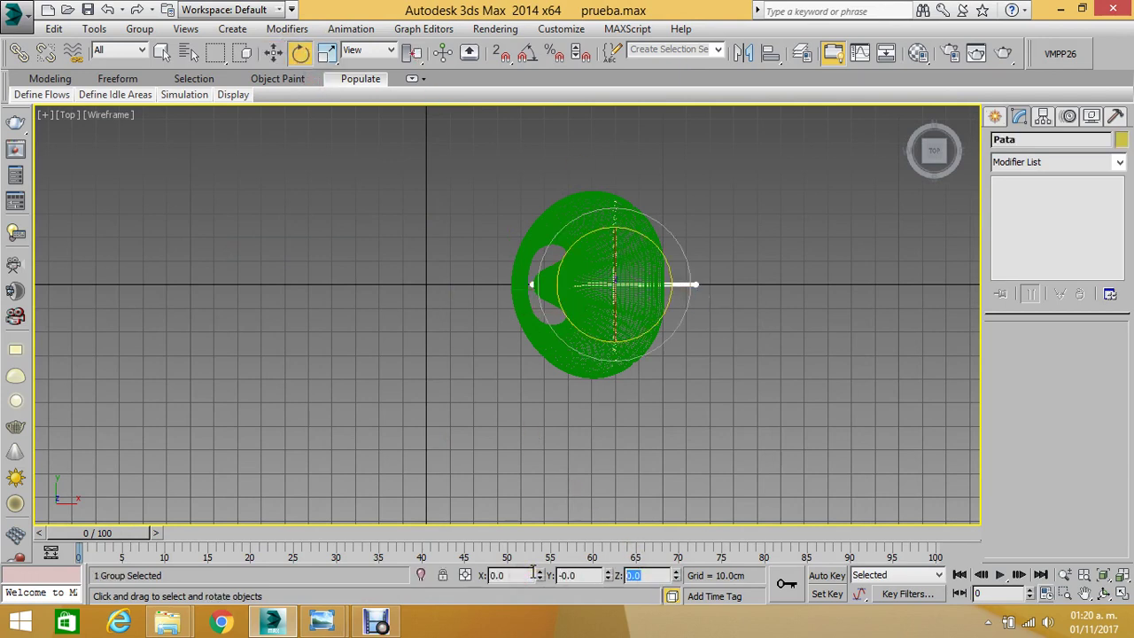
{"action": "type", "text": "45"}
{"action": "key", "text": "Return"}
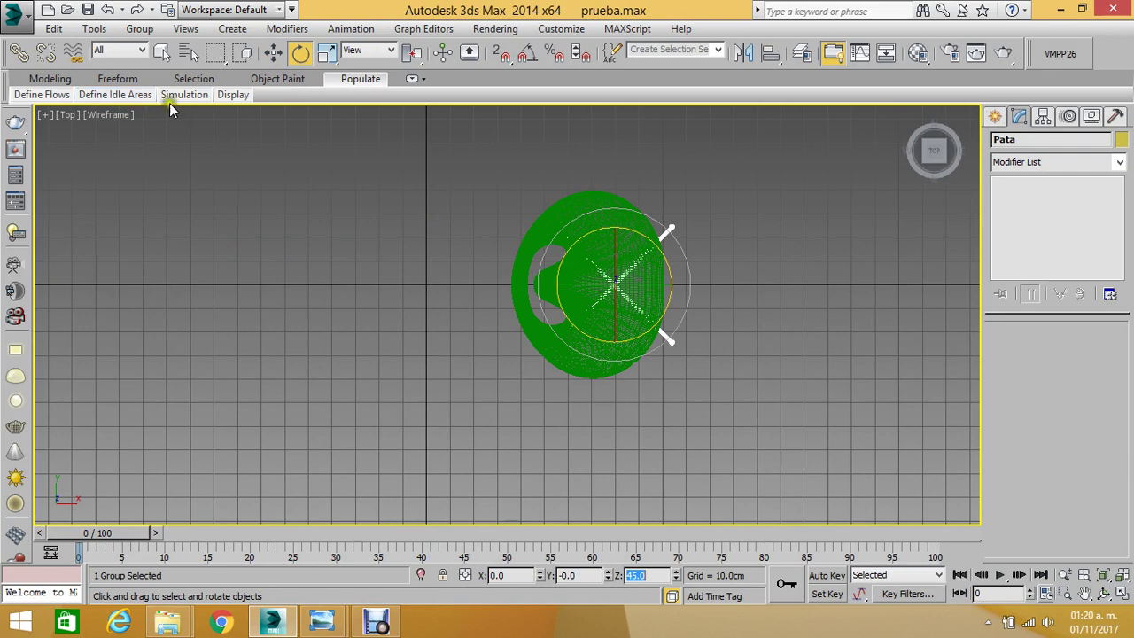
- Move the seat aside, then move the X-shaped legs under it about their centre
{"action": "left_click", "coordinate": [264, 54]}
{"action": "left_click", "coordinate": [575, 258]}
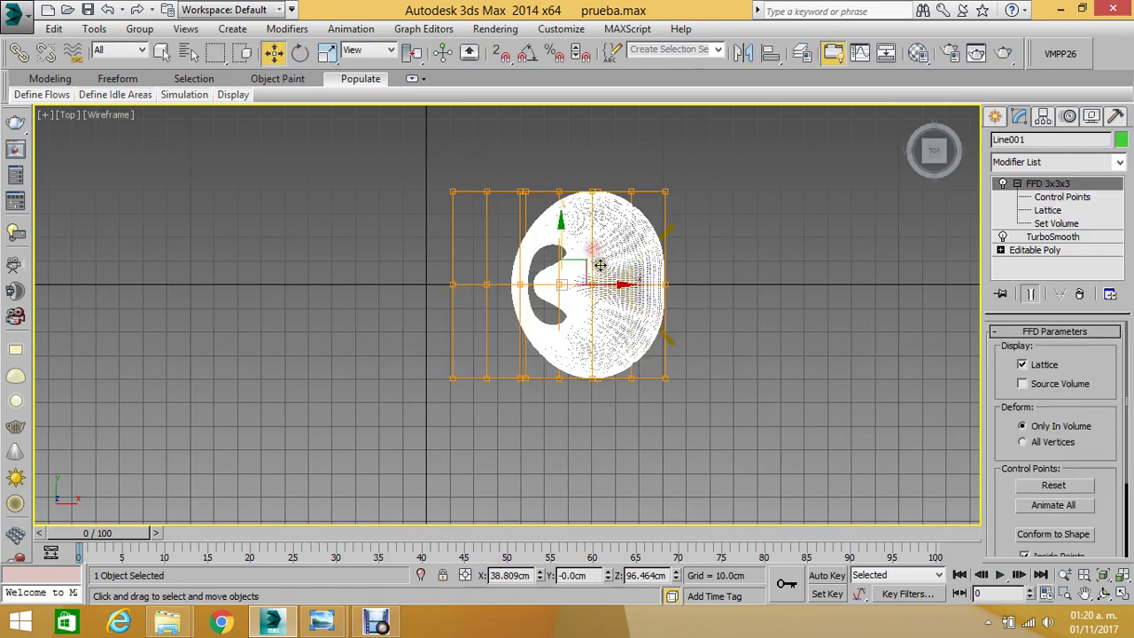
{"action": "left_click_drag", "start_coordinate": [608, 285], "coordinate": [475, 307]}
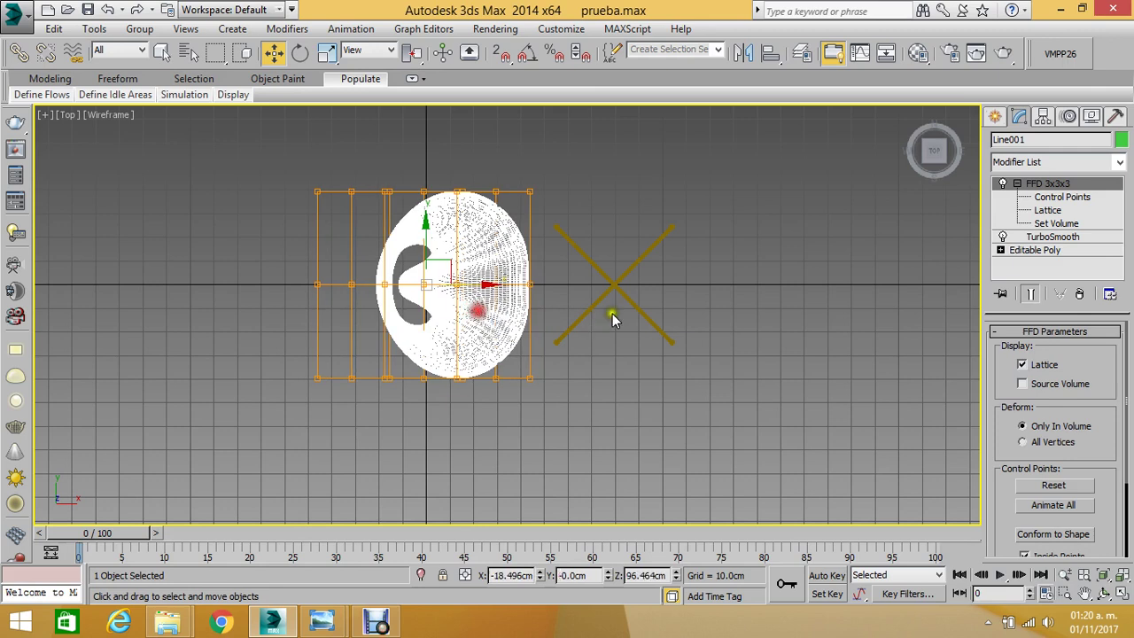
{"action": "left_click", "coordinate": [628, 297]}
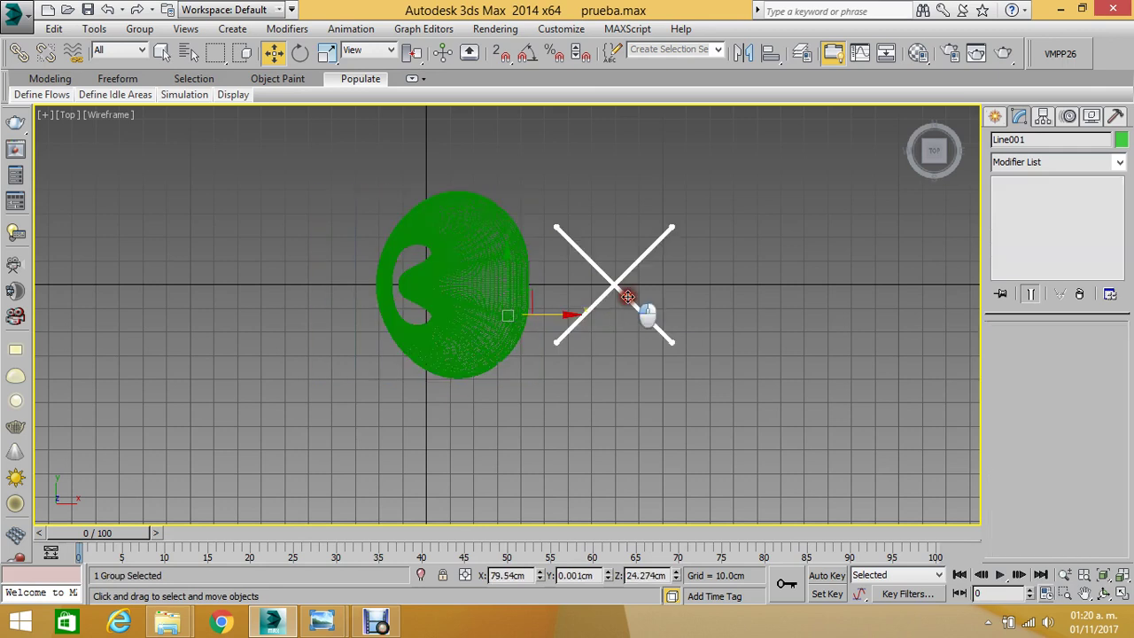
{"action": "left_click", "coordinate": [420, 55]}
{"action": "left_click_drag", "start_coordinate": [422, 57], "coordinate": [418, 105]}
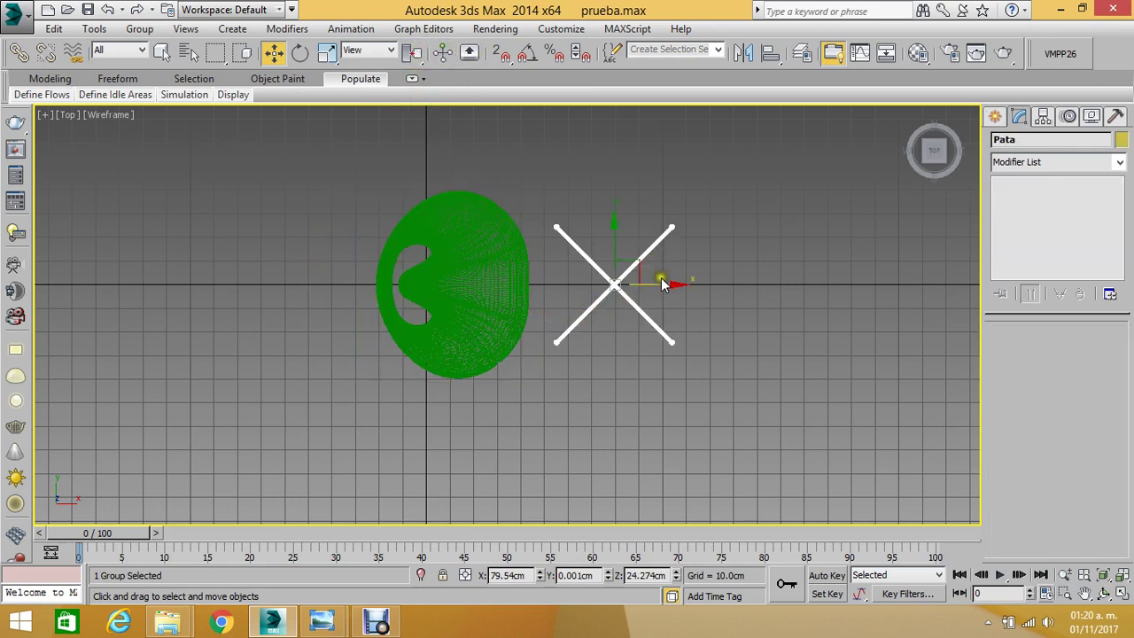
{"action": "left_click_drag", "start_coordinate": [656, 284], "coordinate": [502, 285]}
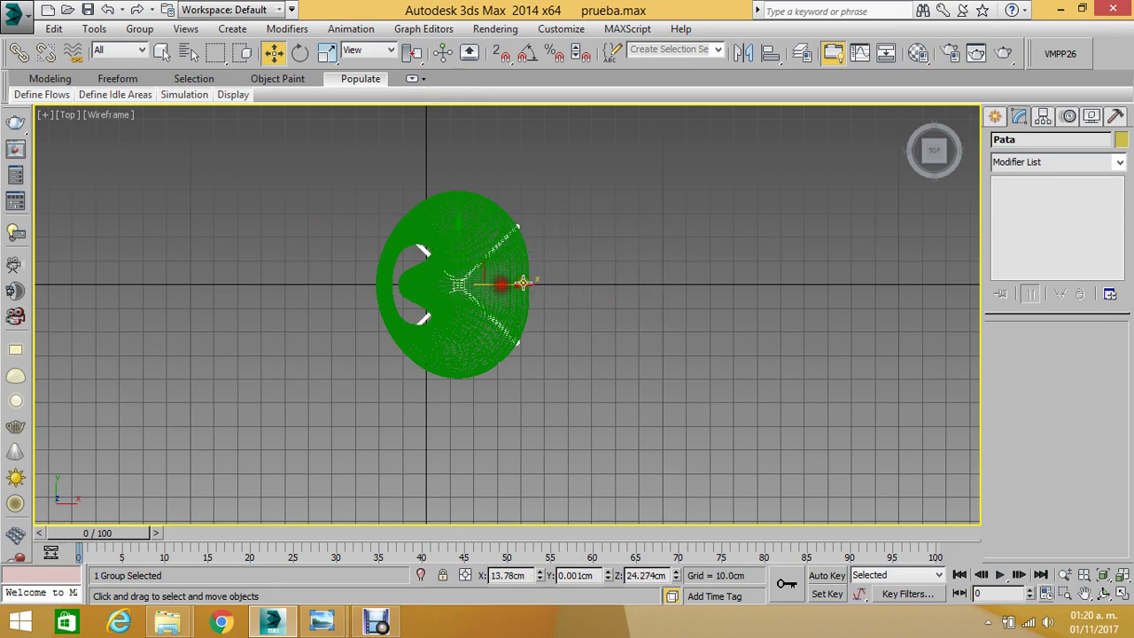
- Centre-align the leg group to the green seat along X Position only
{"action": "left_click", "coordinate": [770, 53]}
{"action": "left_click", "coordinate": [483, 252]}
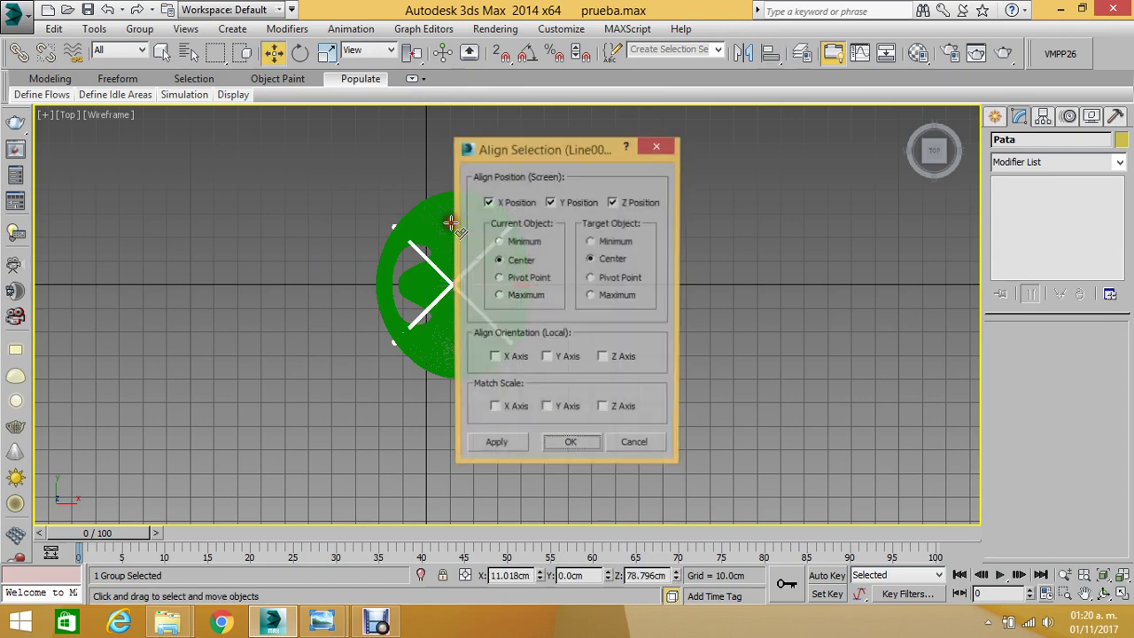
{"action": "left_click", "coordinate": [558, 203]}
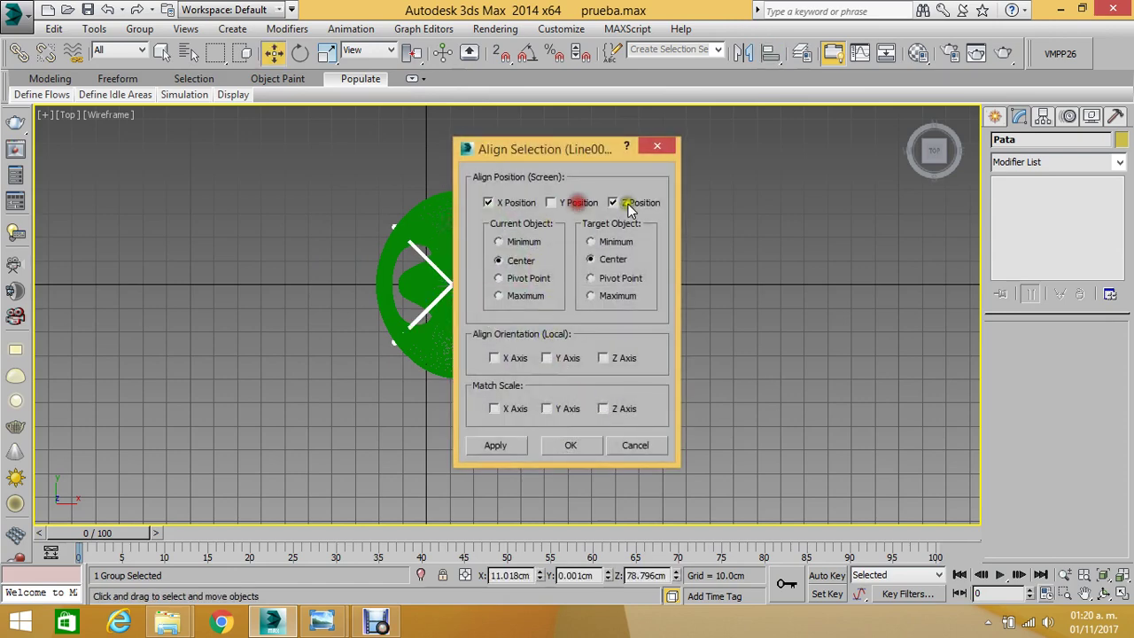
{"action": "left_click", "coordinate": [624, 203]}
{"action": "left_click", "coordinate": [571, 445]}
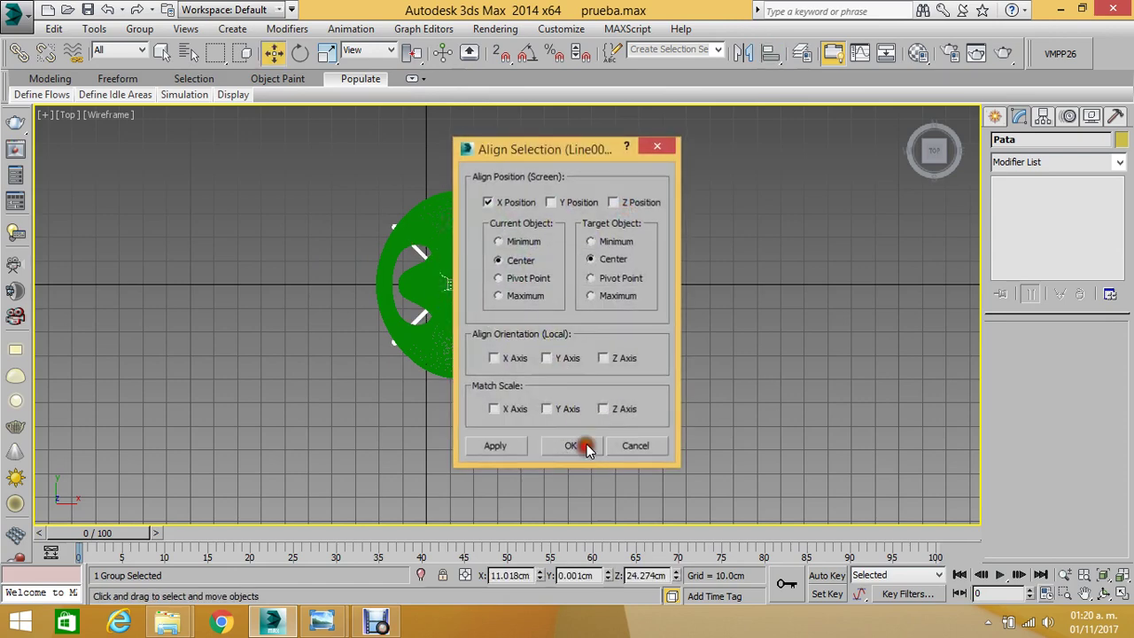
- In the Perspective view, select the Pata leg group and Shift-drag a copy to the chair's right
{"action": "key", "text": "p"}
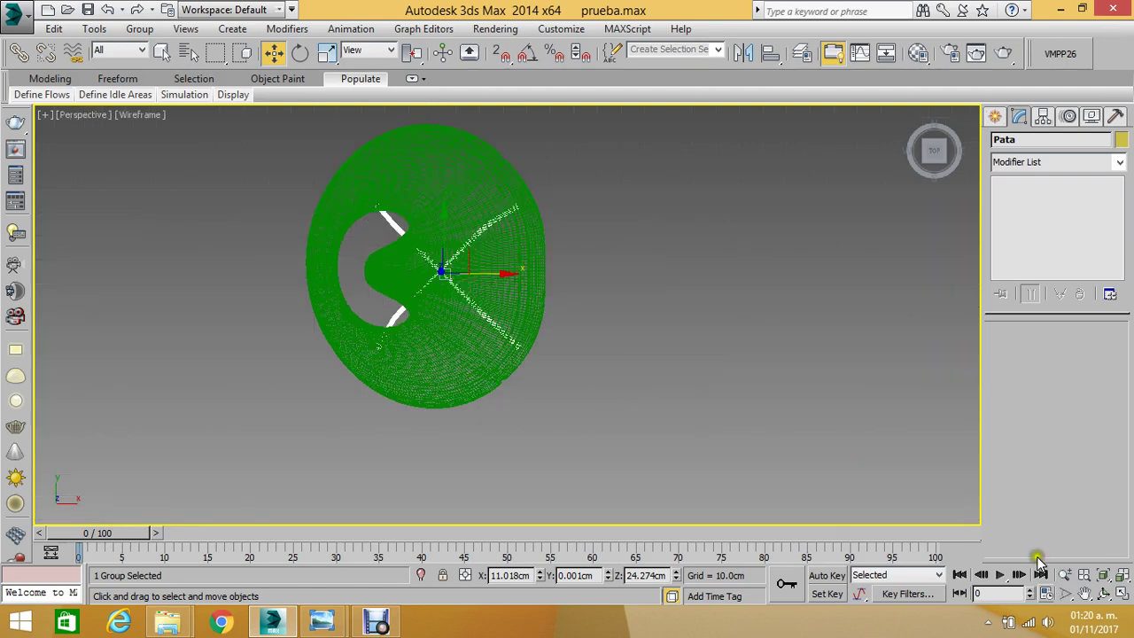
{"action": "left_click", "coordinate": [1099, 592]}
{"action": "mouse_move", "coordinate": [466, 322]}
{"action": "left_mouse_down"}
{"action": "mouse_move", "coordinate": [471, 274]}
{"action": "mouse_move", "coordinate": [512, 277]}
{"action": "mouse_move", "coordinate": [478, 262]}
{"action": "mouse_move", "coordinate": [468, 278]}
{"action": "mouse_move", "coordinate": [477, 297]}
{"action": "left_mouse_up"}
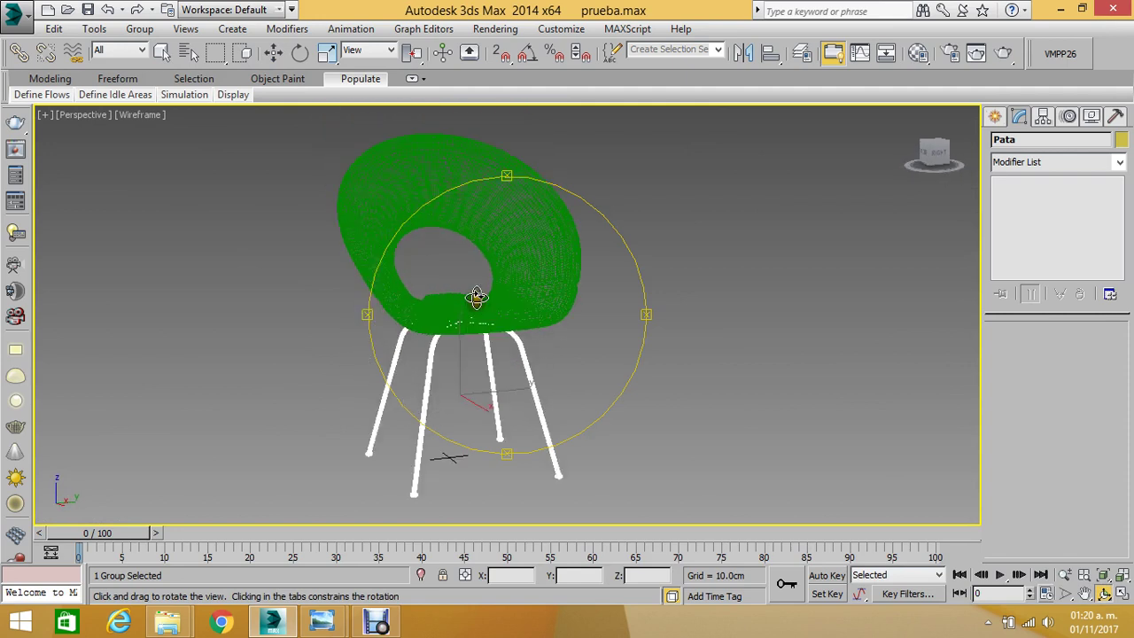
{"action": "left_click", "coordinate": [273, 52]}
{"action": "left_click", "coordinate": [612, 345]}
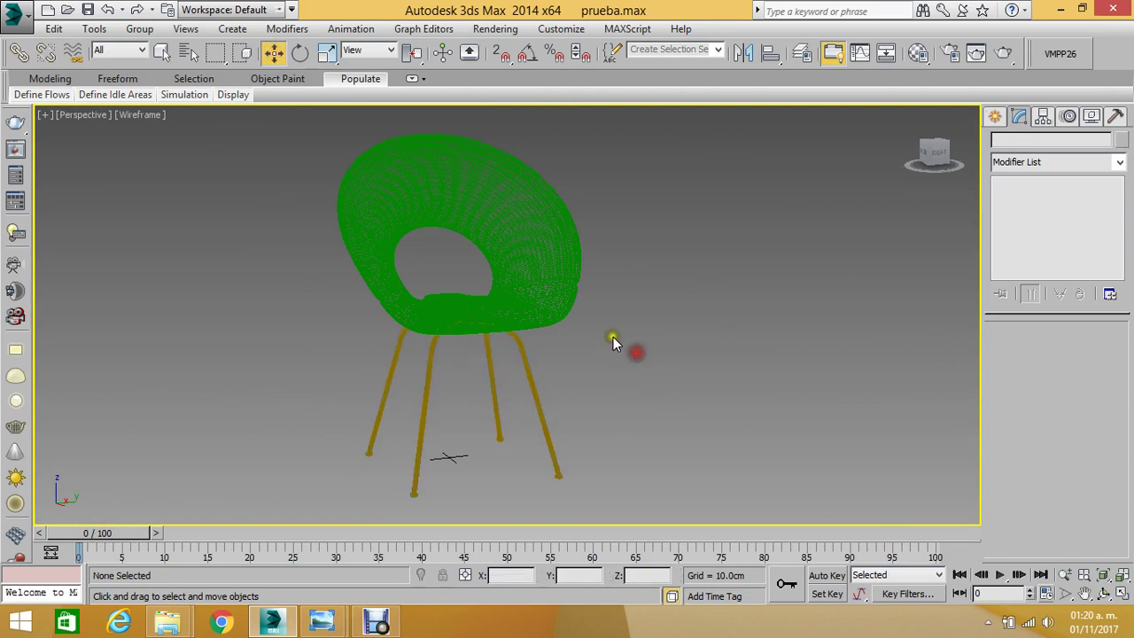
{"action": "scroll", "coordinate": [611, 342], "scroll_direction": "down", "scroll_amount": 3}
{"action": "scroll", "coordinate": [610, 339], "scroll_direction": "up", "scroll_amount": 3}
{"action": "scroll", "coordinate": [589, 340], "scroll_direction": "up", "scroll_amount": 3}
{"action": "left_click", "coordinate": [558, 361]}
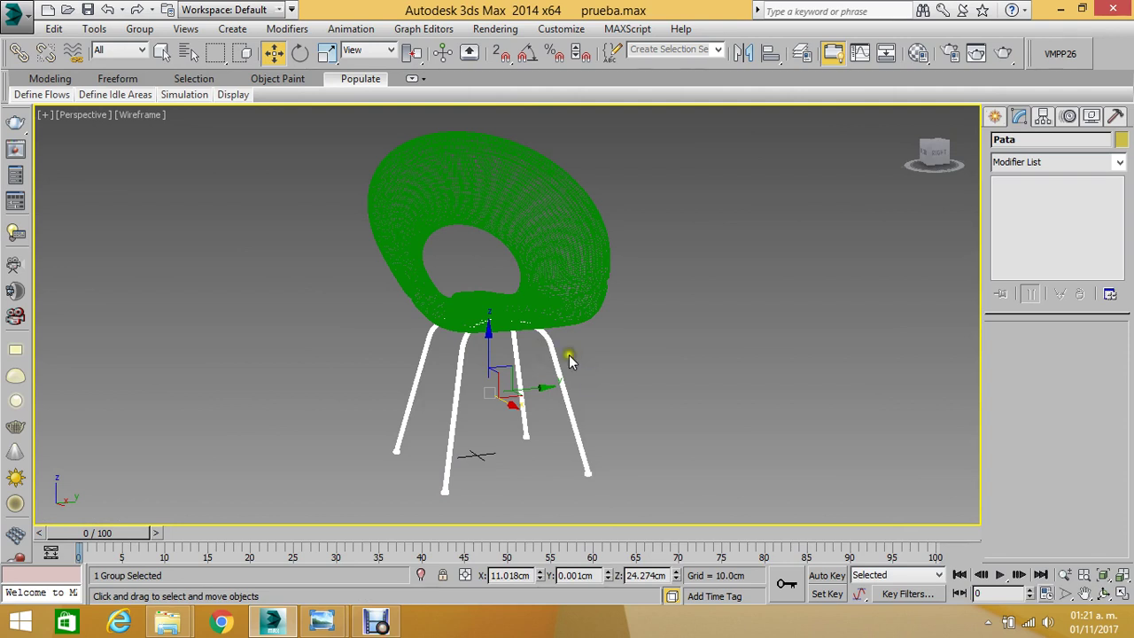
{"action": "left_click", "coordinate": [568, 356]}
{"action": "left_click", "coordinate": [561, 355]}
{"action": "left_click_drag", "start_coordinate": [532, 388], "coordinate": [798, 362], "text": "shift"}
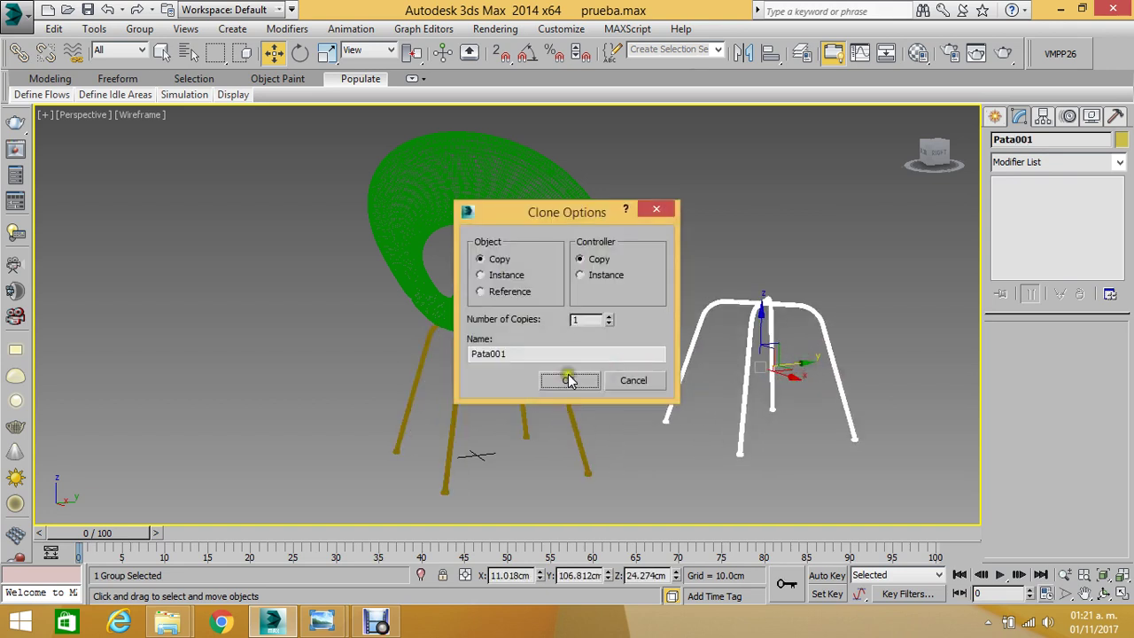
- Confirm the Pata001 copy, ungroup it and delete its outer leg frame Line006
{"action": "left_click", "coordinate": [569, 379]}
{"action": "left_click", "coordinate": [139, 28]}
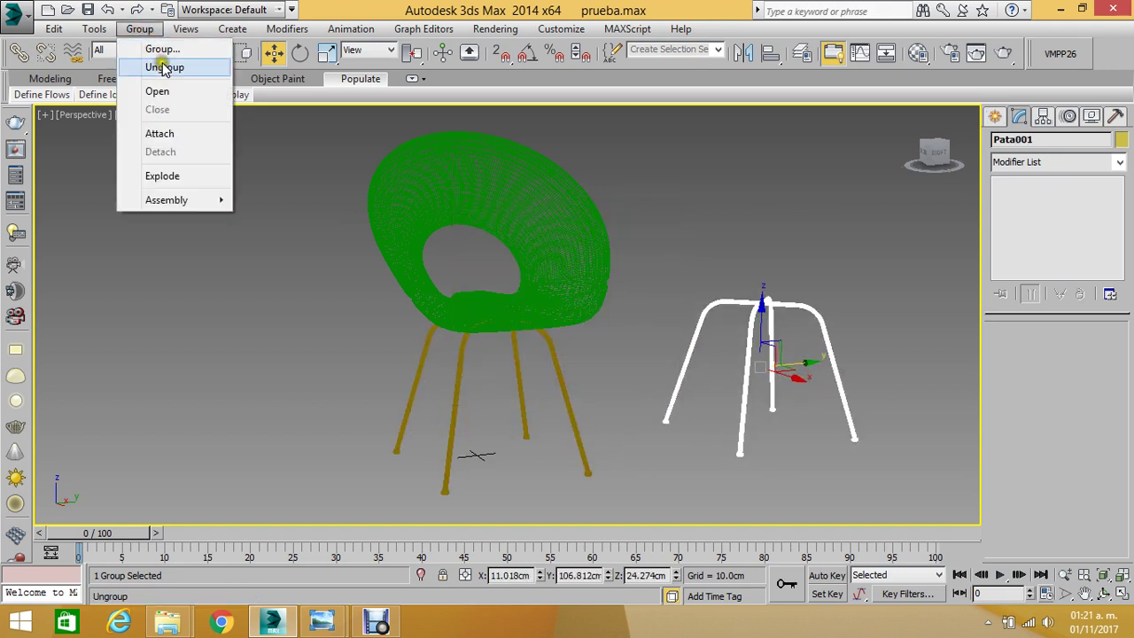
{"action": "left_click", "coordinate": [162, 68]}
{"action": "left_click", "coordinate": [727, 211]}
{"action": "left_click", "coordinate": [741, 304]}
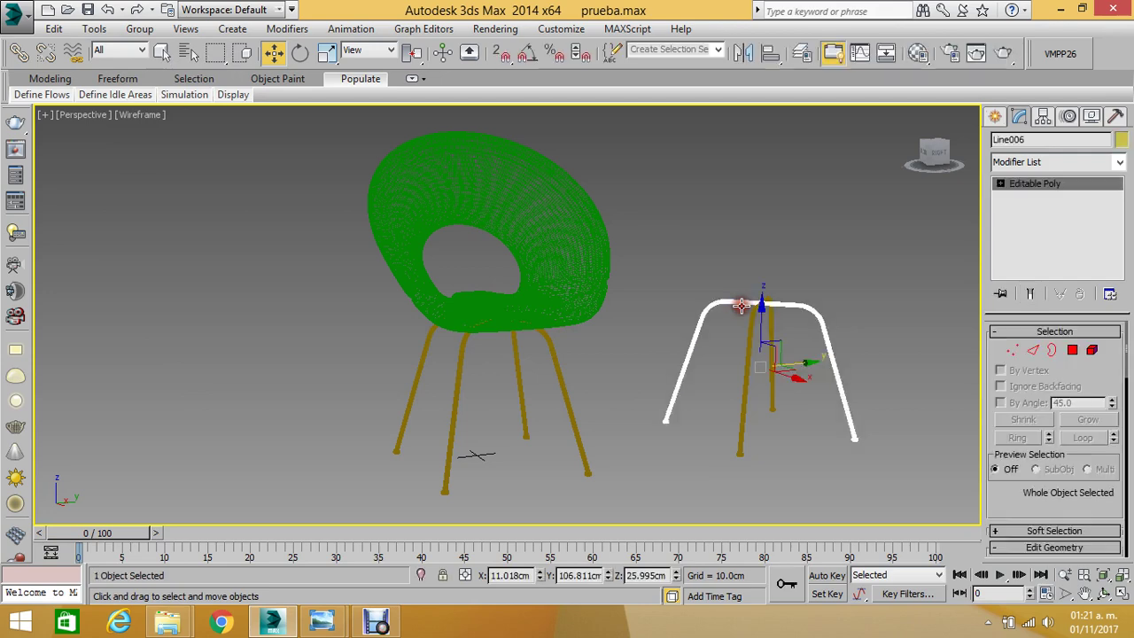
{"action": "key", "text": "Delete"}
- Rotate the remaining copied leg Line007 and view it in the Front view
{"action": "left_click", "coordinate": [769, 330]}
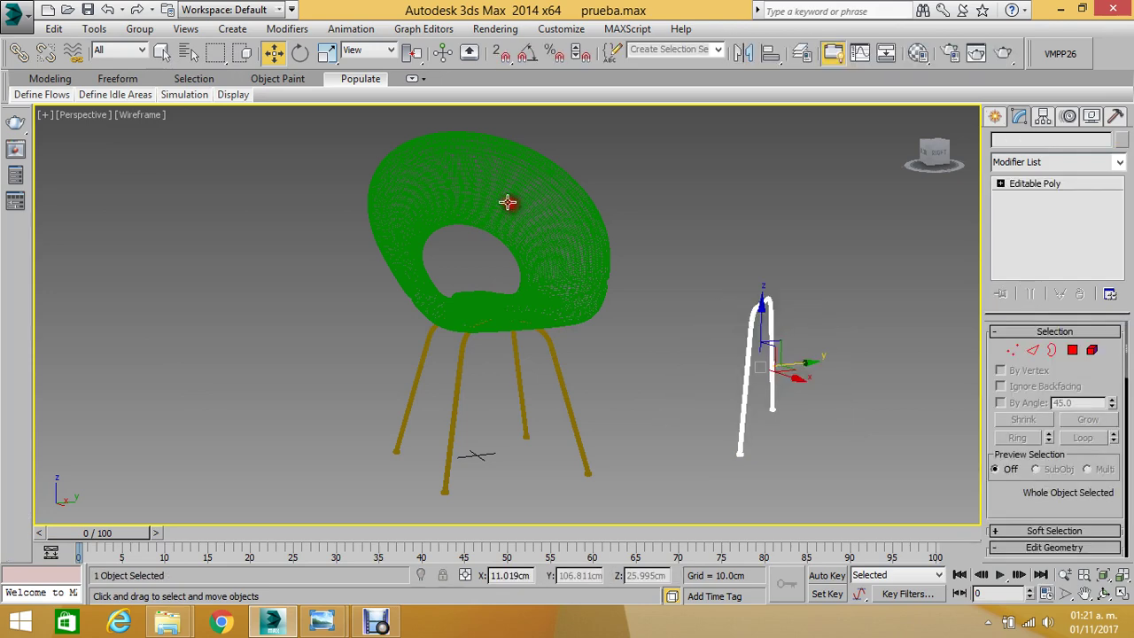
{"action": "left_click", "coordinate": [299, 53]}
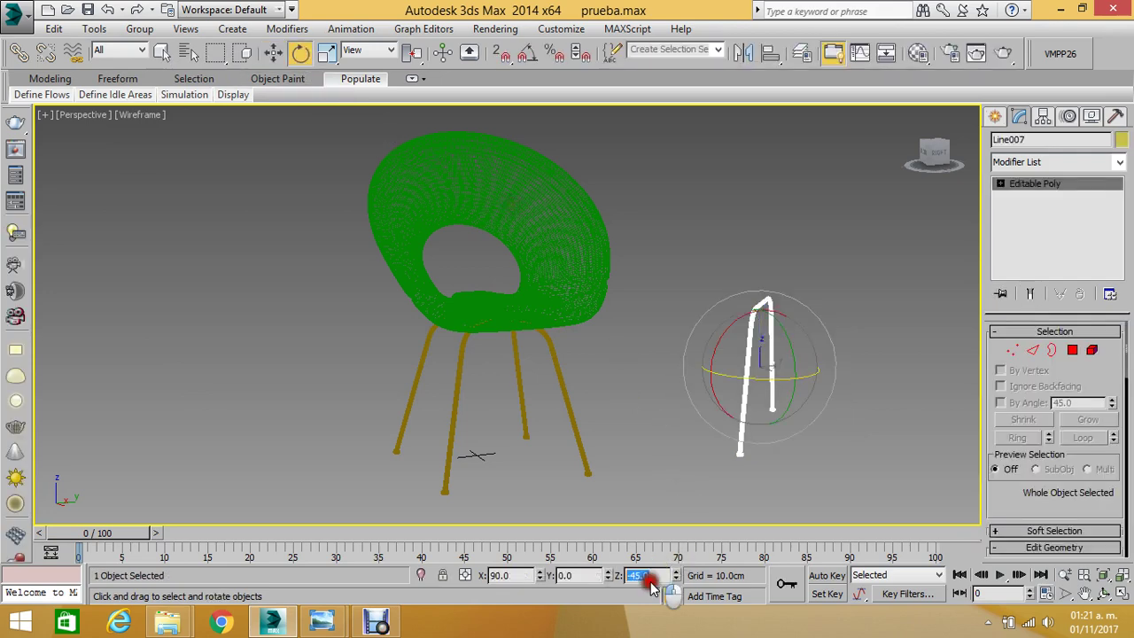
{"action": "key", "text": "Return"}
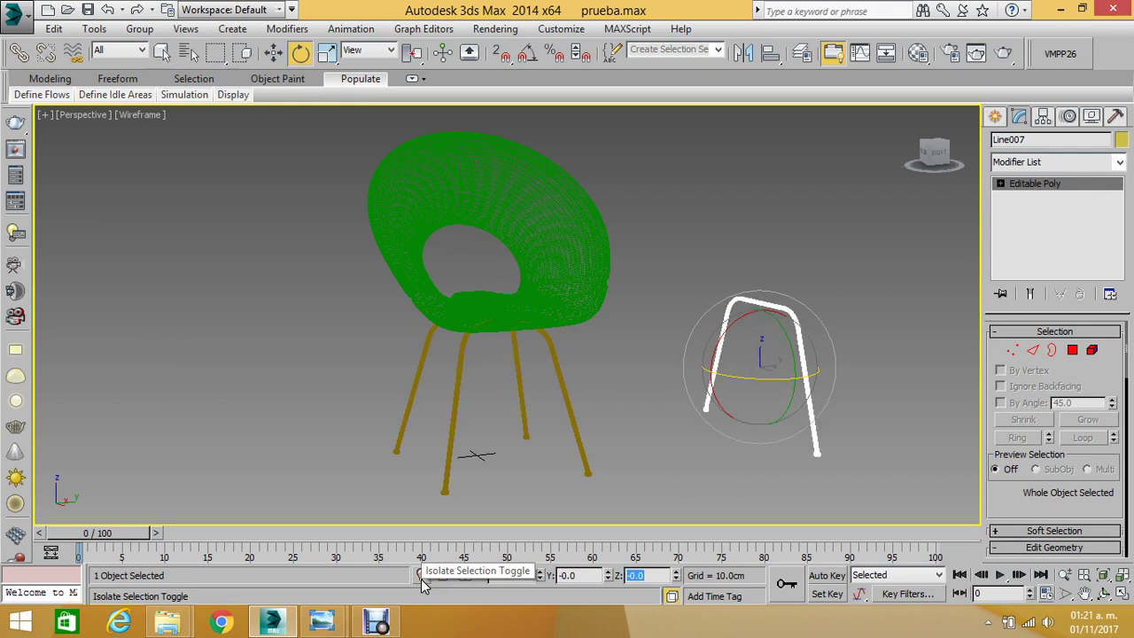
{"action": "key", "text": "1"}
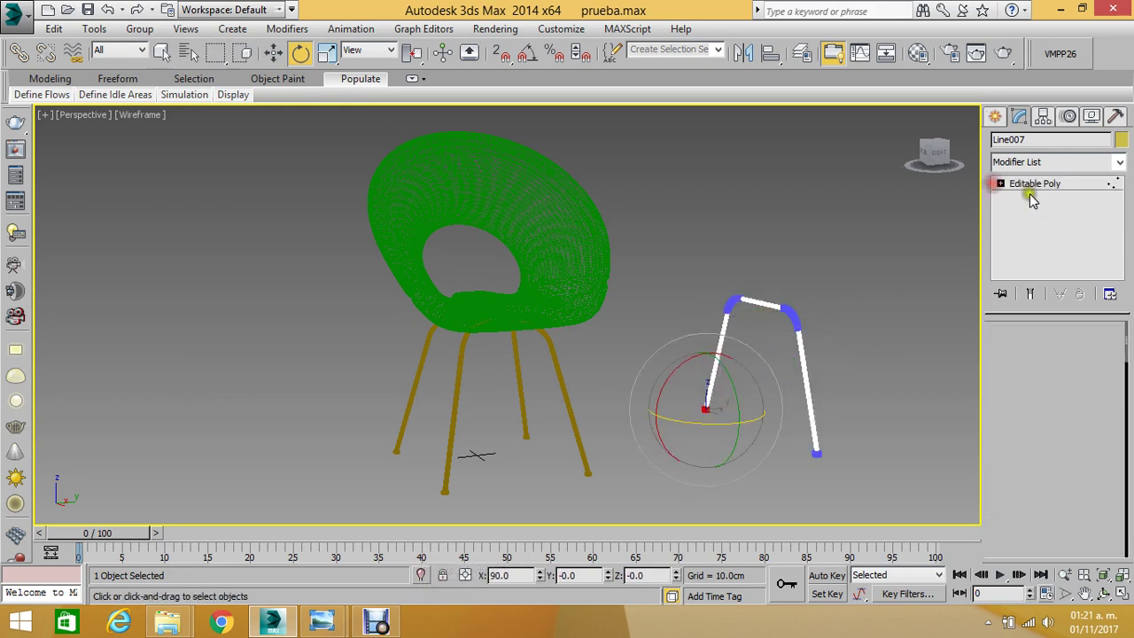
{"action": "left_click", "coordinate": [886, 237]}
{"action": "middle_click_drag", "start_coordinate": [816, 278], "coordinate": [789, 260]}
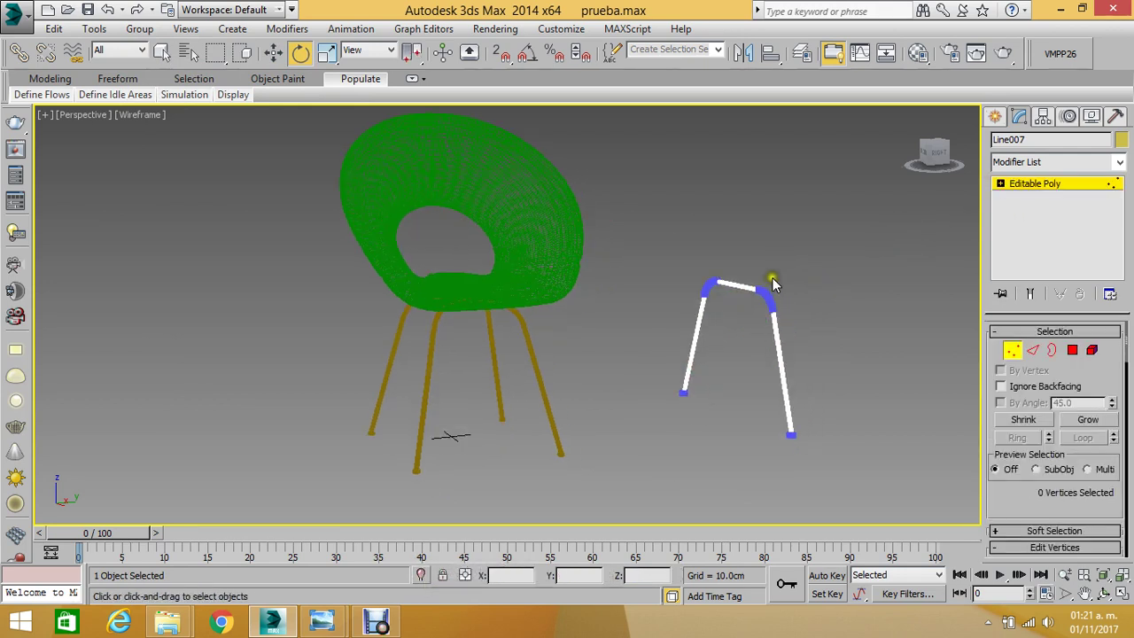
{"action": "key", "text": "f"}
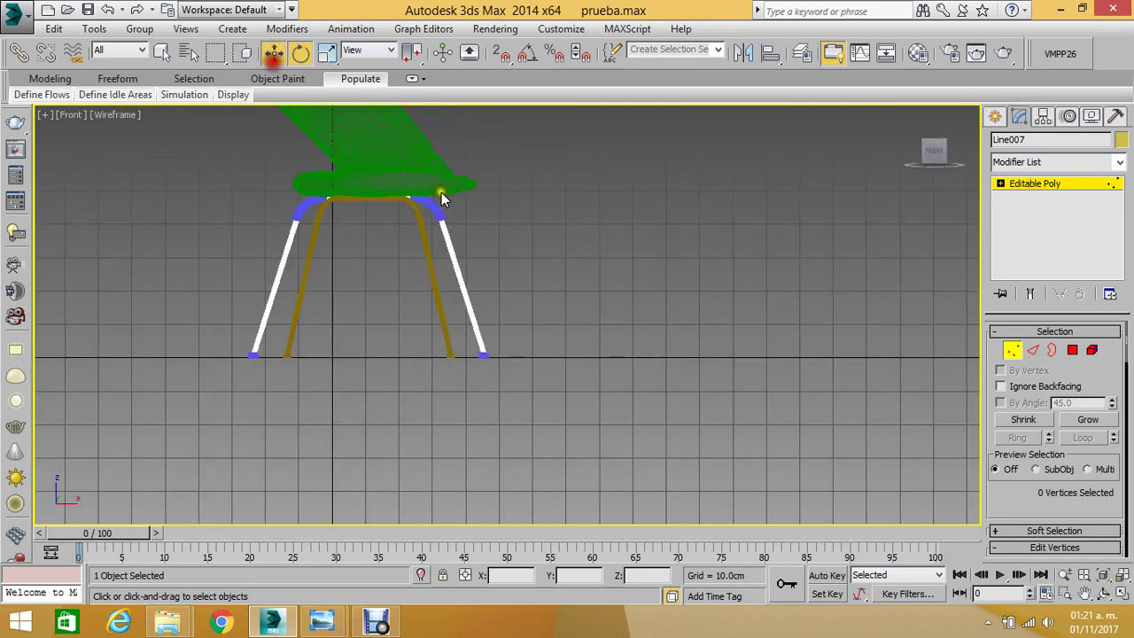
{"action": "key", "text": "w"}
- Move the copied leg right of the chair and push its right-side vertices outward
{"action": "left_click", "coordinate": [1010, 346]}
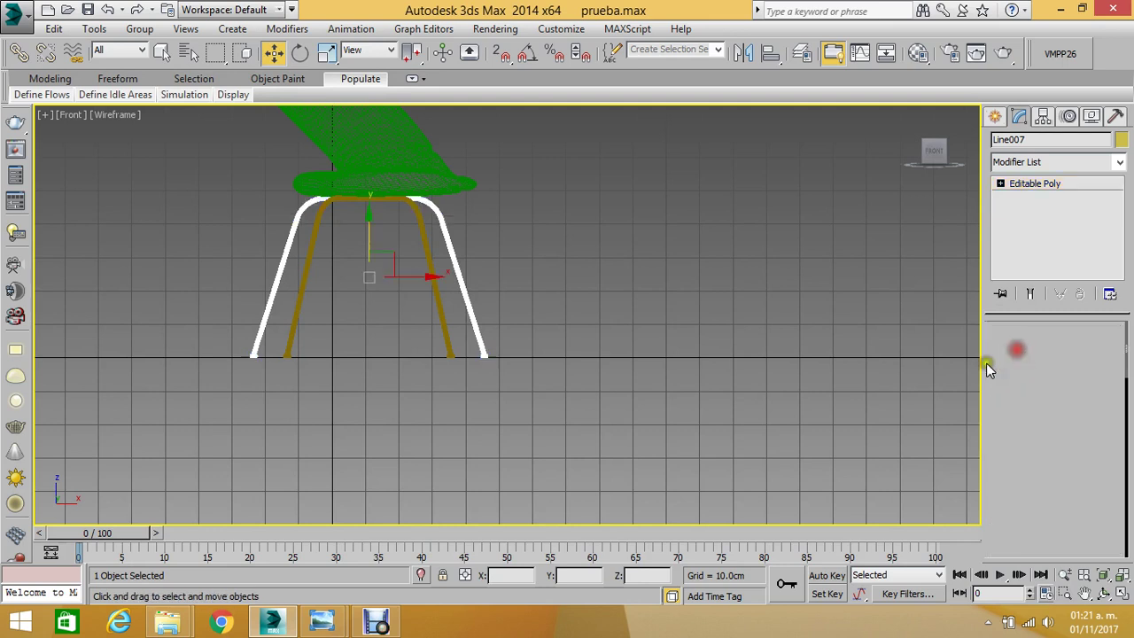
{"action": "left_click", "coordinate": [496, 261]}
{"action": "left_click_drag", "start_coordinate": [438, 248], "coordinate": [696, 299]}
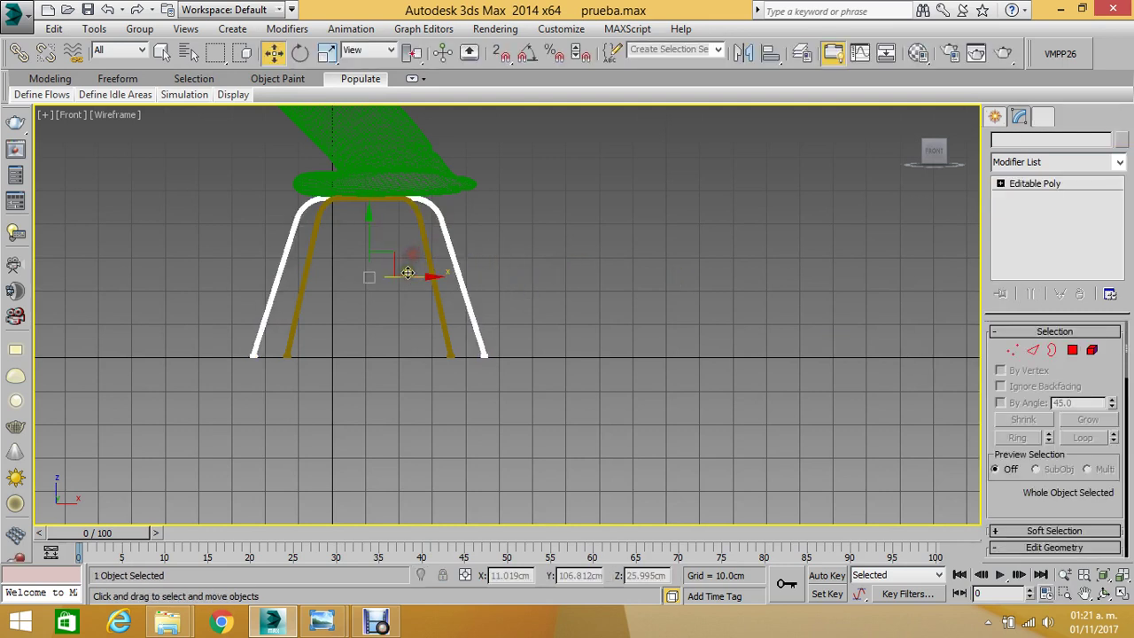
{"action": "left_click", "coordinate": [1002, 183]}
{"action": "left_click", "coordinate": [1030, 197]}
{"action": "left_click_drag", "start_coordinate": [666, 159], "coordinate": [855, 387]}
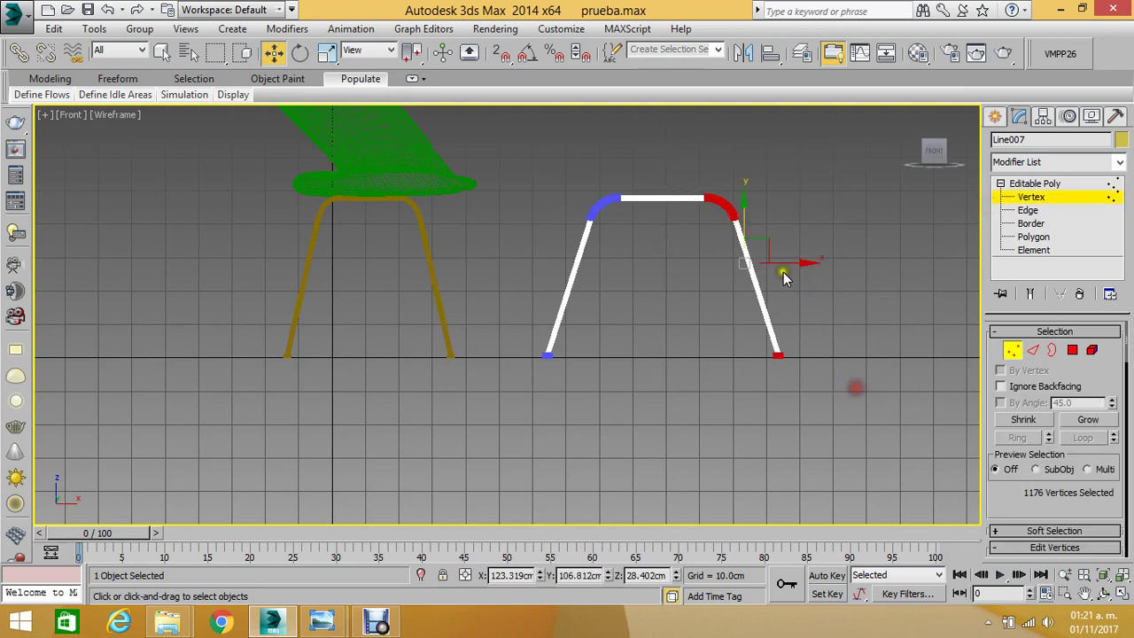
{"action": "left_click_drag", "start_coordinate": [784, 263], "coordinate": [811, 264]}
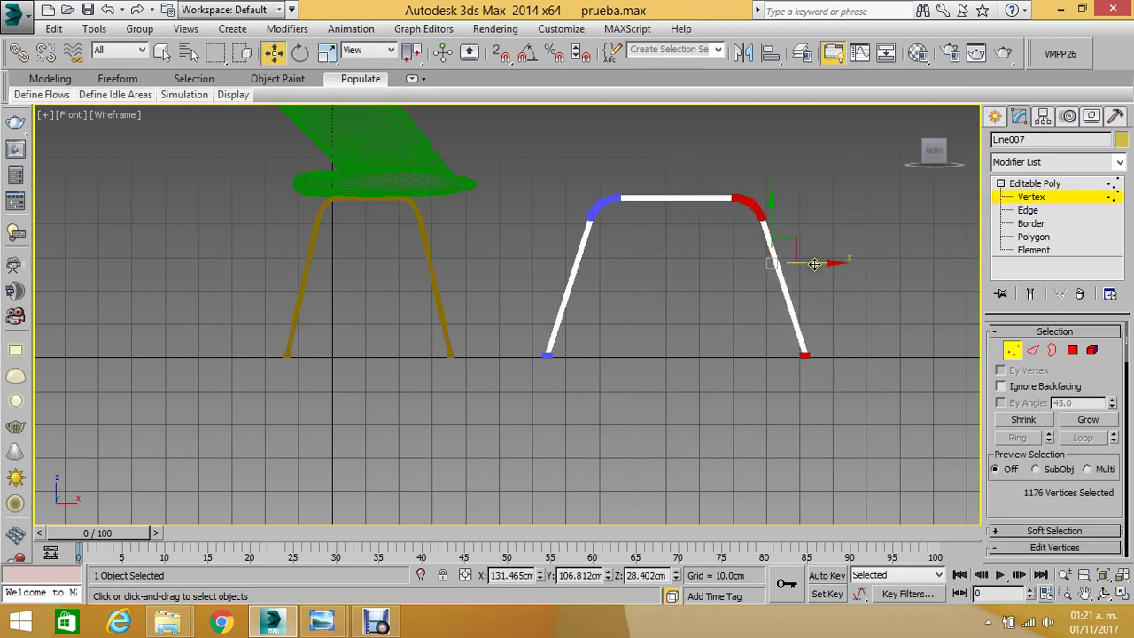
- Delete the reshaped leg, orbit to an angled view, and show the table-emme-mobili reference photo
{"action": "left_click", "coordinate": [1048, 183]}
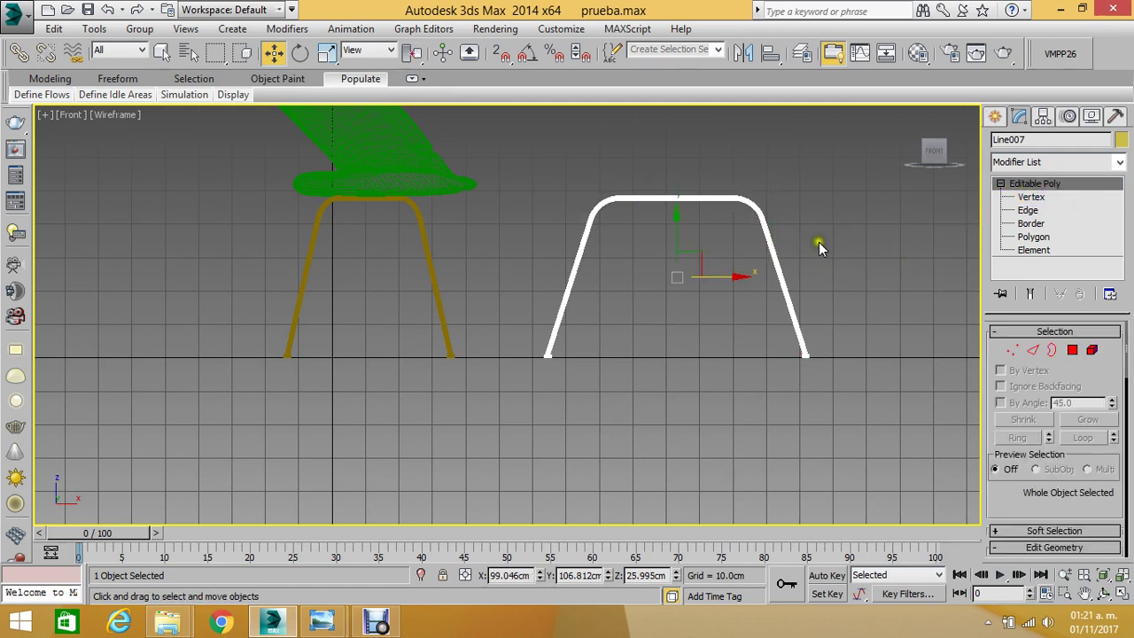
{"action": "left_click", "coordinate": [816, 244]}
{"action": "left_click", "coordinate": [772, 251]}
{"action": "key", "text": "Delete"}
{"action": "left_click", "coordinate": [1105, 594]}
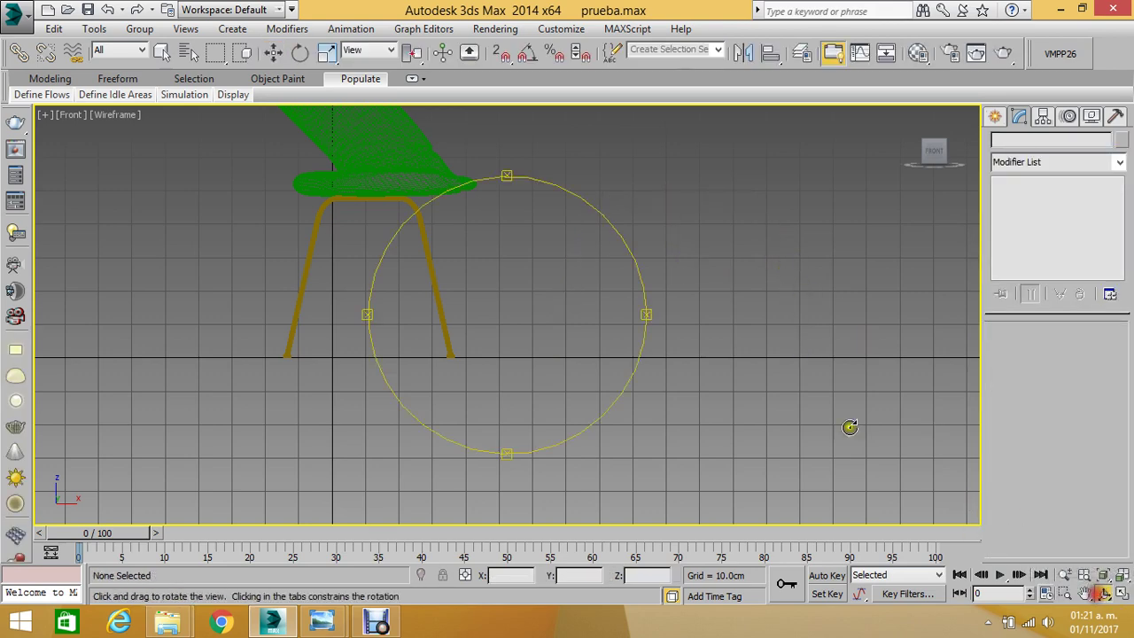
{"action": "mouse_move", "coordinate": [850, 427]}
{"action": "left_mouse_down"}
{"action": "mouse_move", "coordinate": [474, 326]}
{"action": "mouse_move", "coordinate": [531, 346]}
{"action": "mouse_move", "coordinate": [501, 298]}
{"action": "mouse_move", "coordinate": [514, 319]}
{"action": "left_mouse_up"}
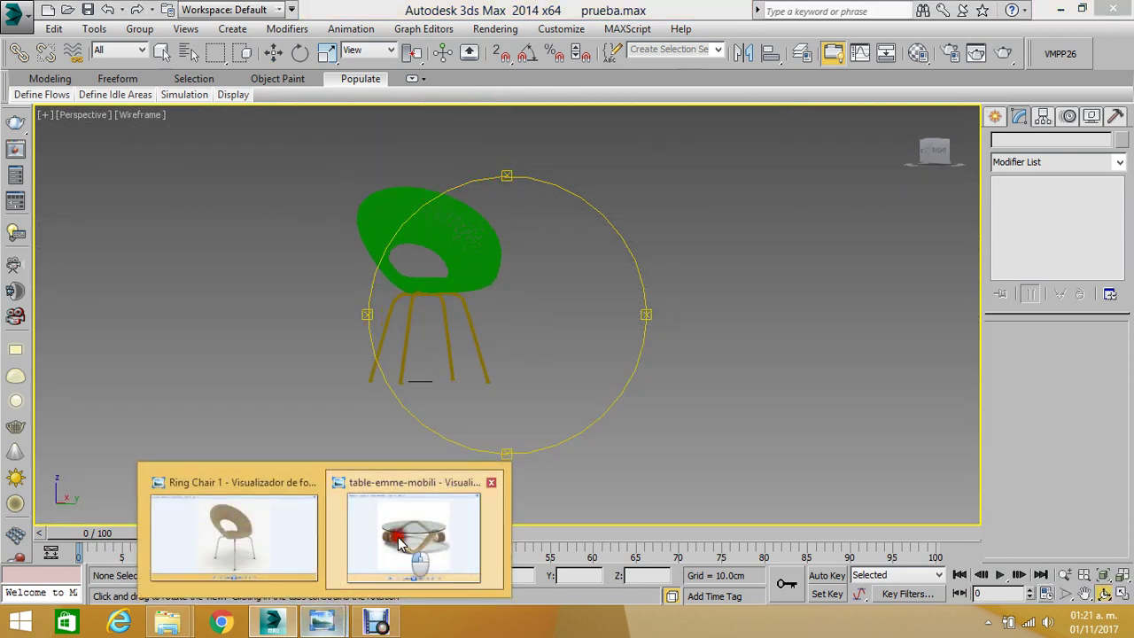
{"action": "left_click", "coordinate": [398, 537]}
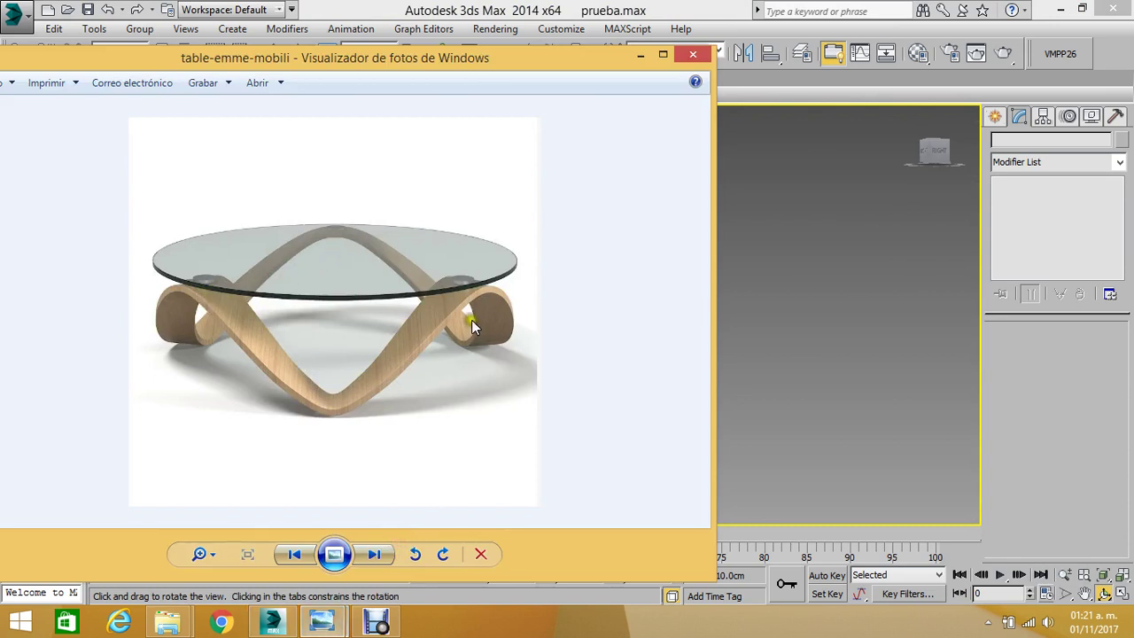
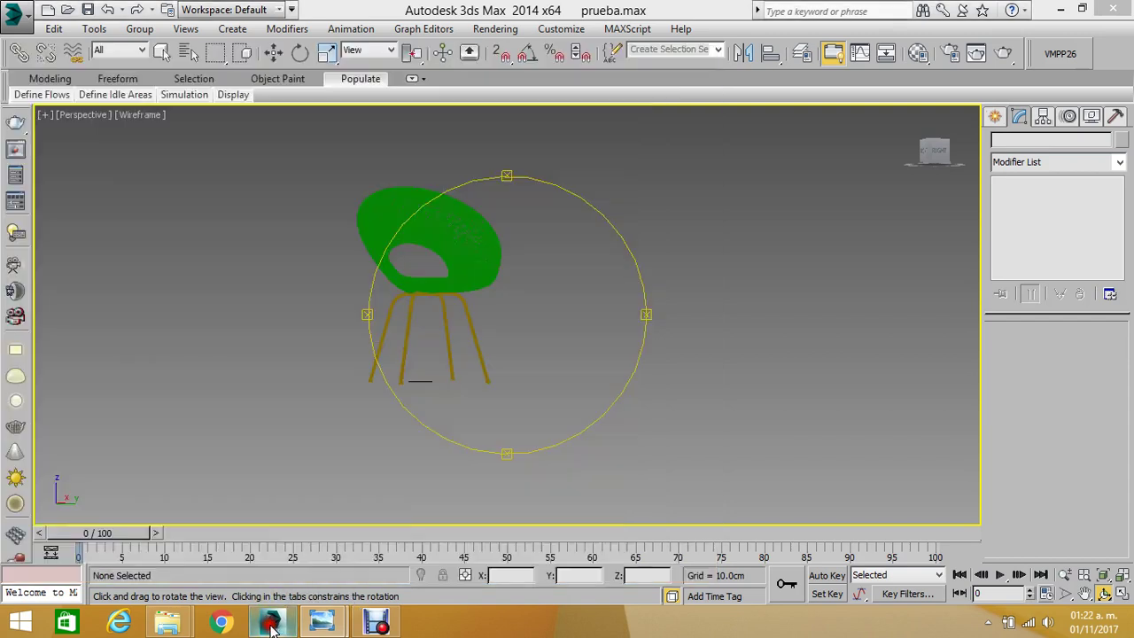
- Close the wavy-table reference photo so the 3ds Max chair scene is in front
{"action": "left_click", "coordinate": [272, 622]}
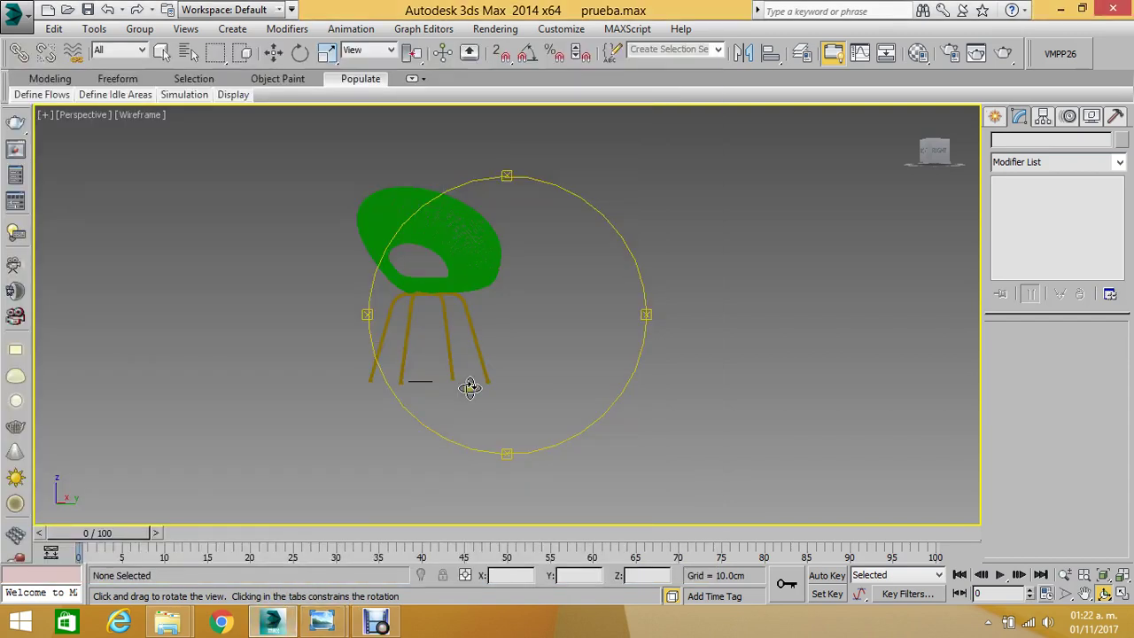
- In the Top view, draw an NGon hexagon beside the chair
{"action": "key", "text": "t"}
{"action": "middle_click_drag", "start_coordinate": [602, 332], "coordinate": [443, 329]}
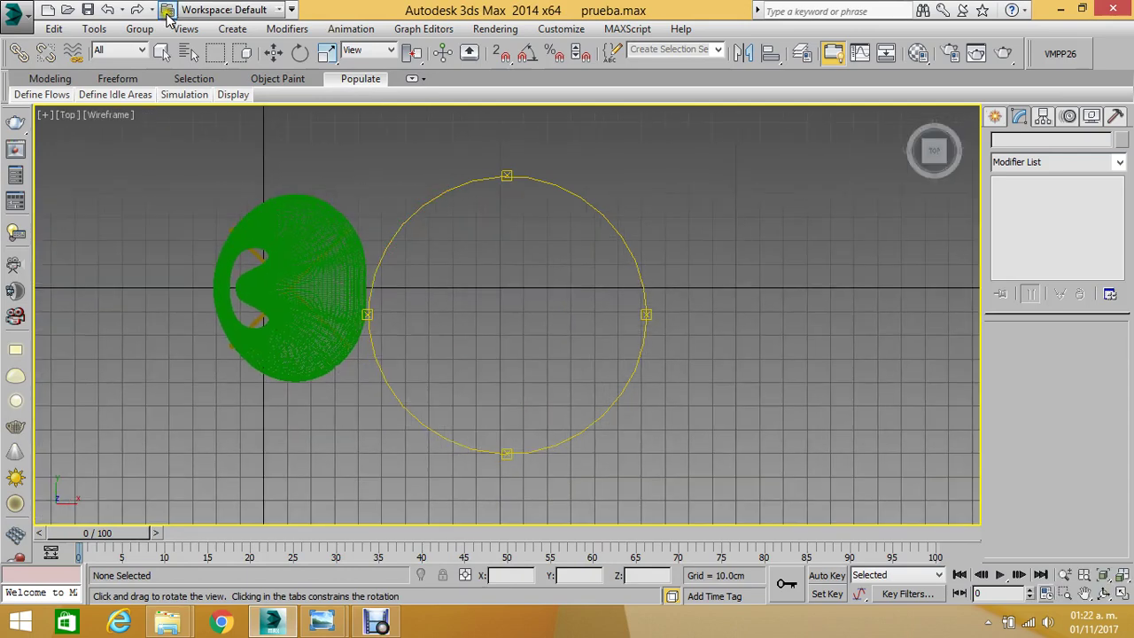
{"action": "left_click", "coordinate": [273, 52]}
{"action": "left_click", "coordinate": [995, 116]}
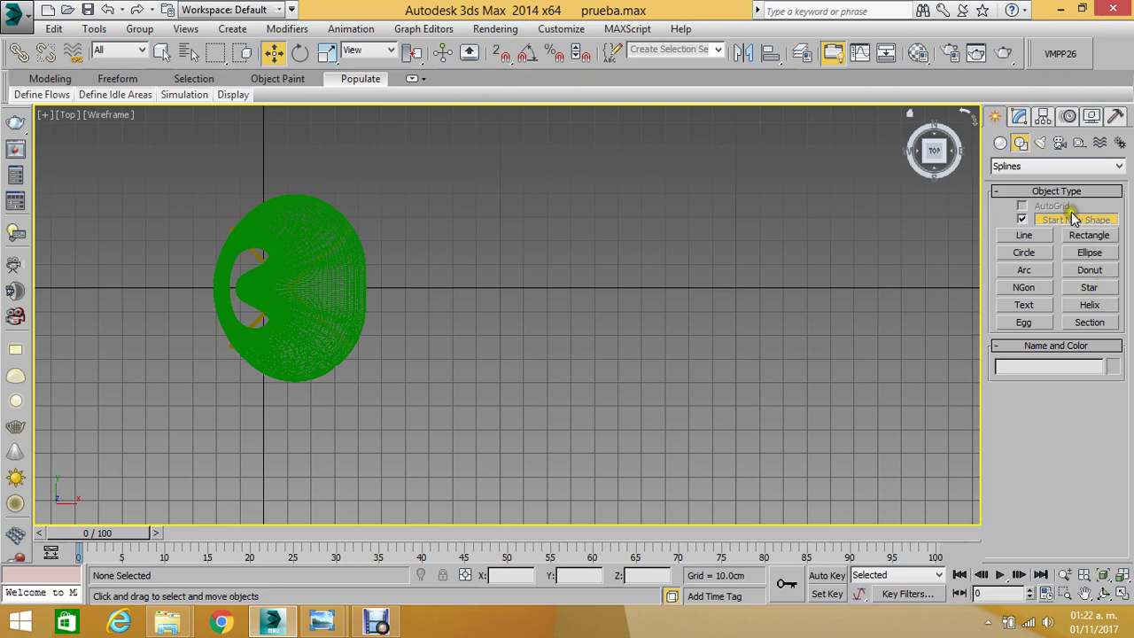
{"action": "left_click", "coordinate": [1024, 165]}
{"action": "left_click", "coordinate": [1024, 165]}
{"action": "left_click", "coordinate": [1024, 287]}
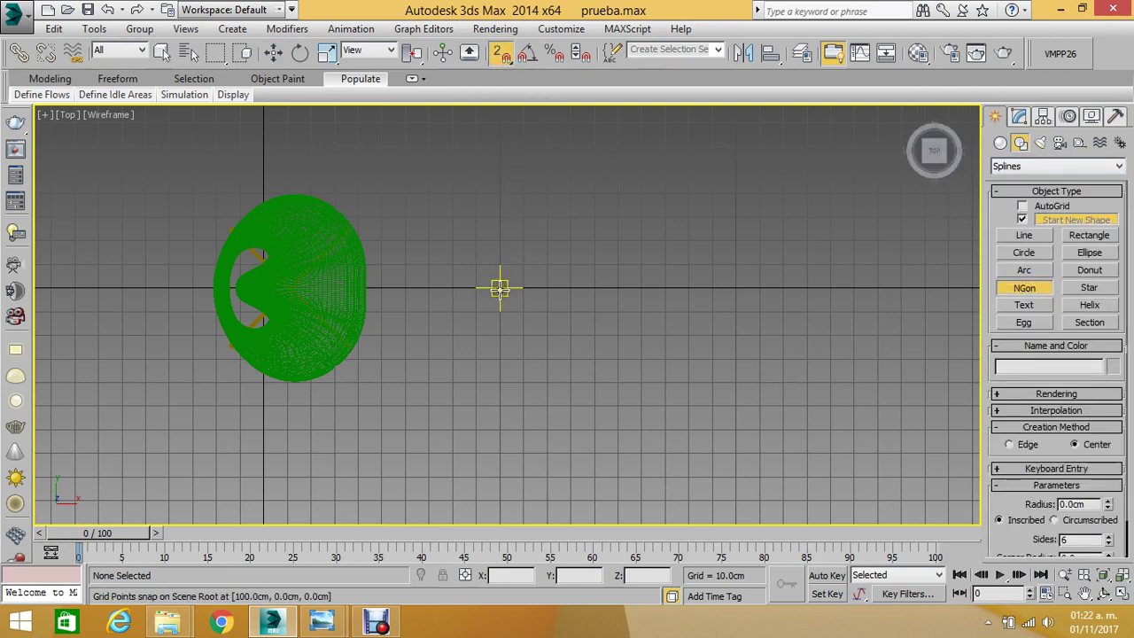
{"action": "left_click_drag", "start_coordinate": [500, 288], "coordinate": [500, 159]}
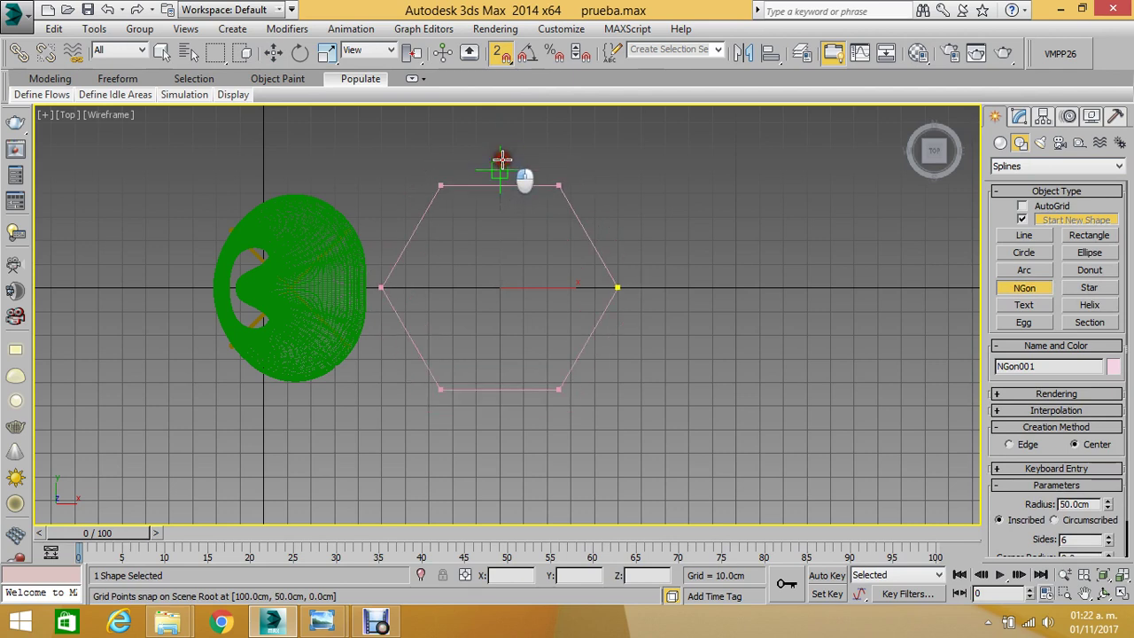
- Move the hexagon further right of the chair and set its Radius to 40 cm
{"action": "left_click", "coordinate": [1019, 117]}
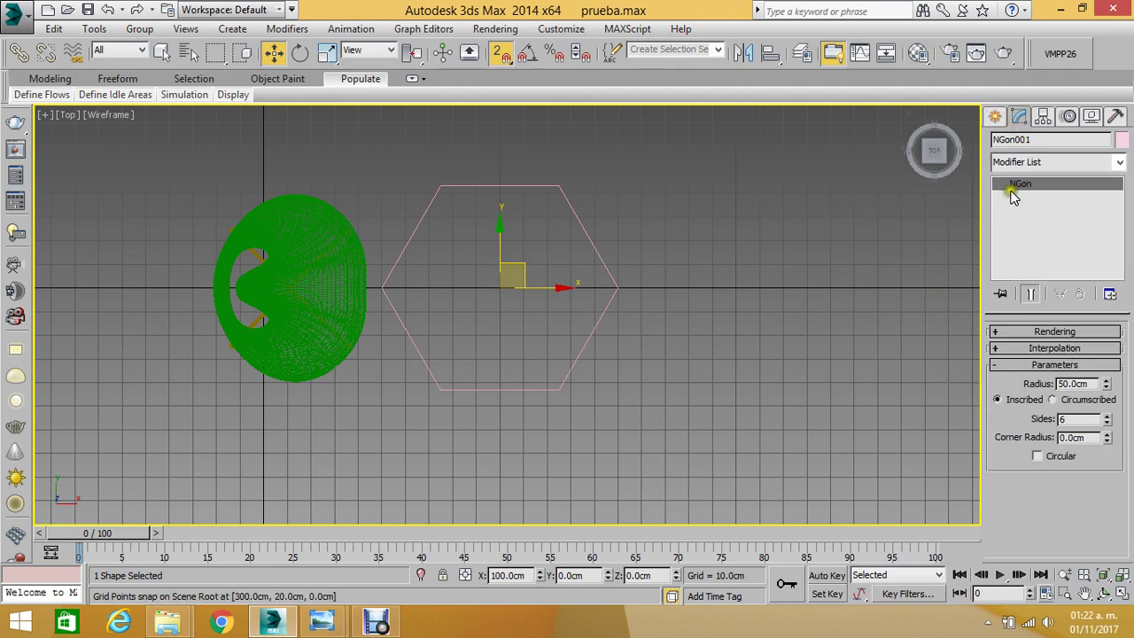
{"action": "left_click", "coordinate": [643, 191]}
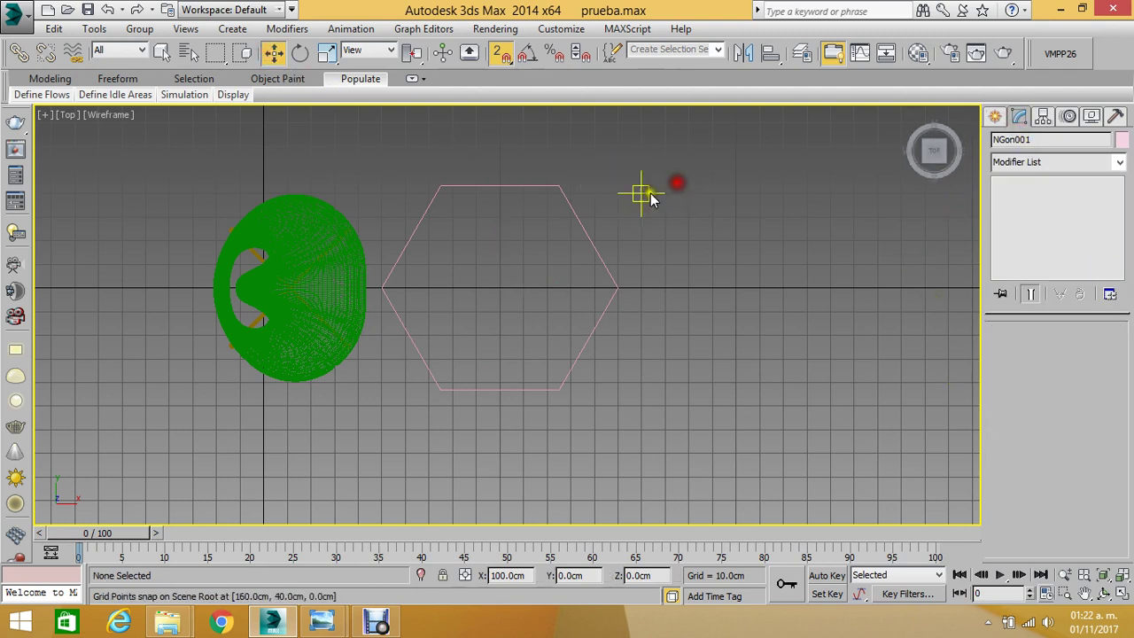
{"action": "left_click", "coordinate": [580, 231]}
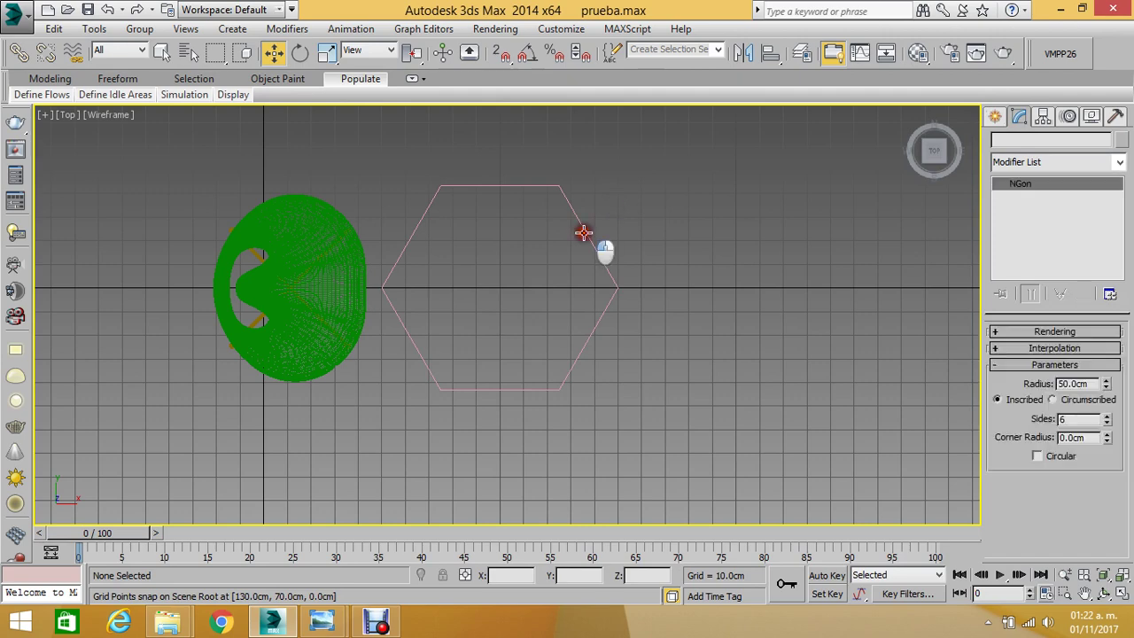
{"action": "scroll", "coordinate": [582, 234], "scroll_direction": "down", "scroll_amount": 3}
{"action": "scroll", "coordinate": [591, 256], "scroll_direction": "up", "scroll_amount": 3}
{"action": "left_click_drag", "start_coordinate": [564, 269], "coordinate": [624, 267]}
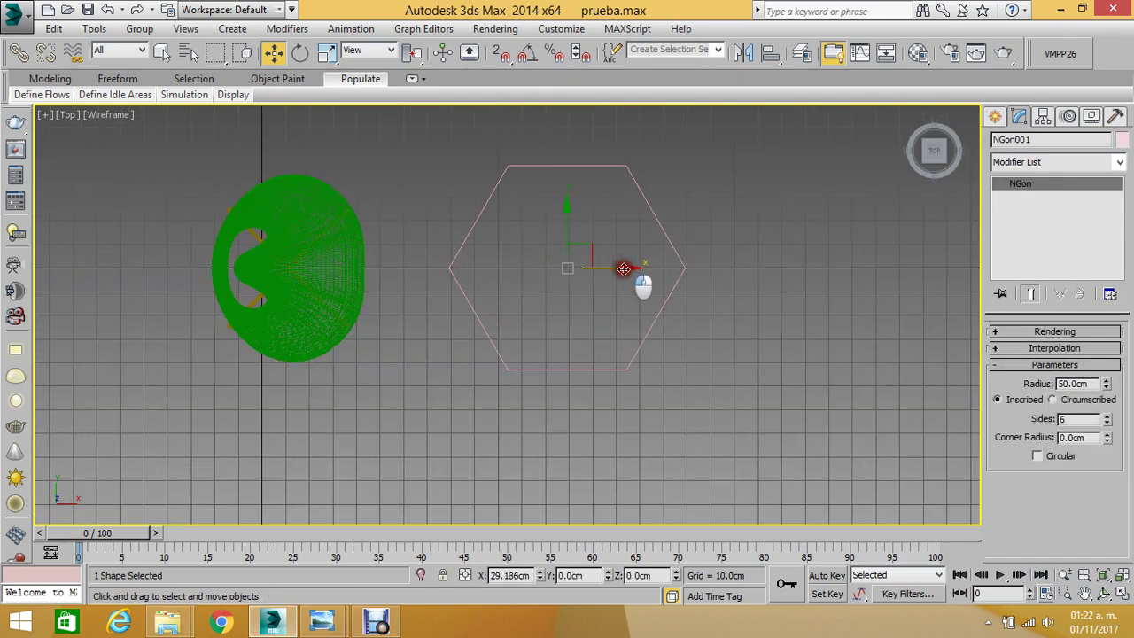
{"action": "left_click_drag", "start_coordinate": [624, 269], "coordinate": [626, 267]}
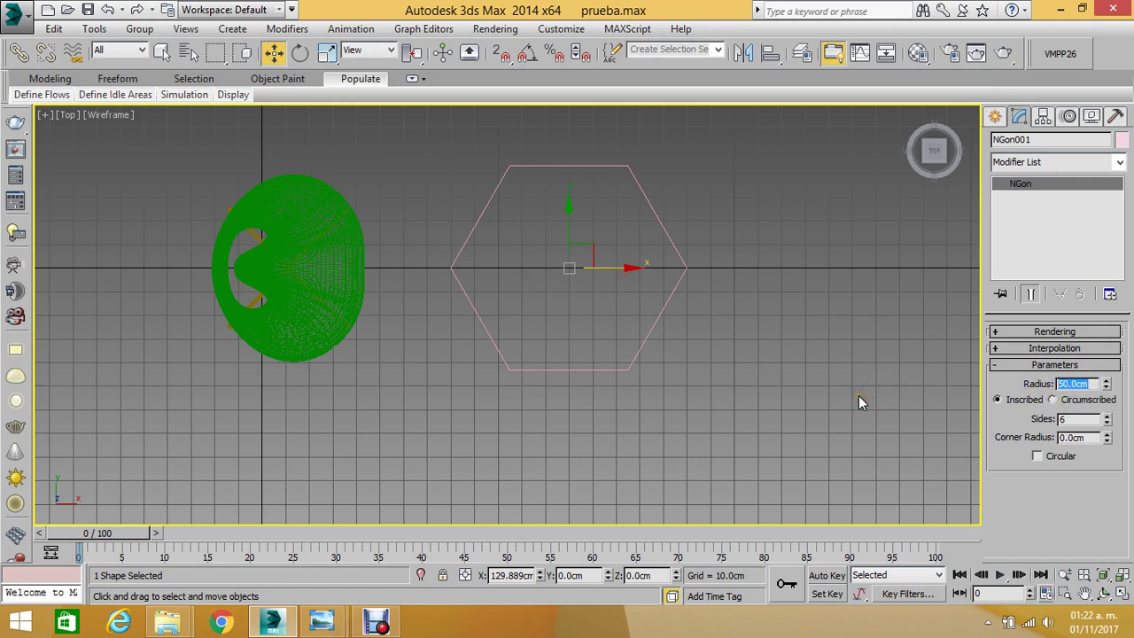
{"action": "type", "text": "40"}
{"action": "key", "text": "Return"}
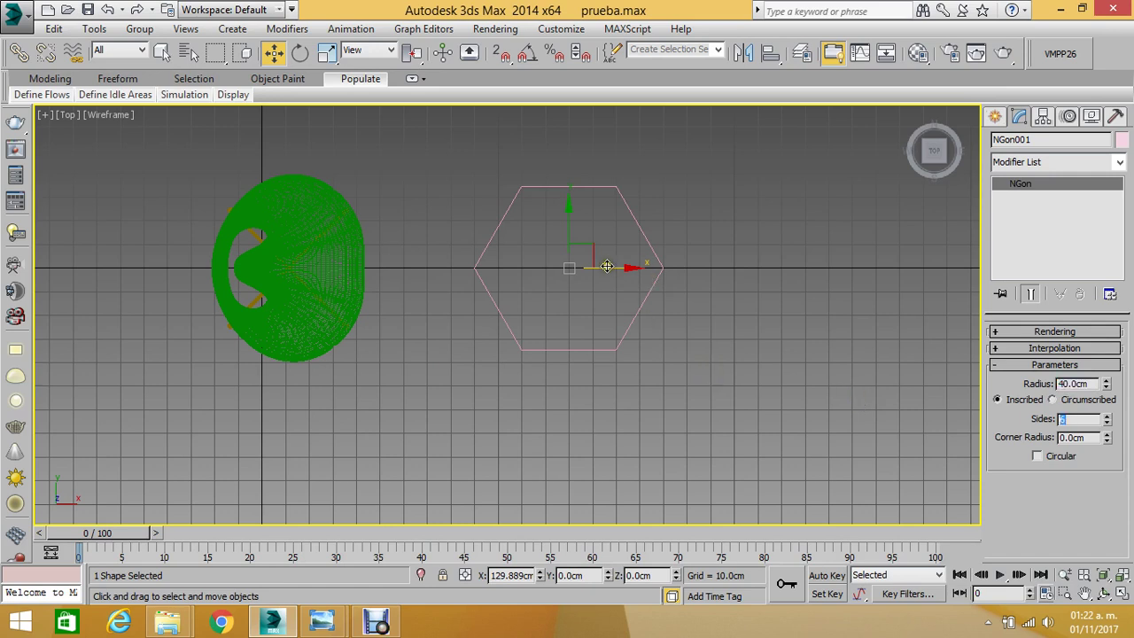
{"action": "left_click", "coordinate": [661, 253]}
{"action": "left_click", "coordinate": [656, 254]}
- Convert the hexagon to an Editable Spline and select three of its vertices
{"action": "right_click", "coordinate": [657, 254]}
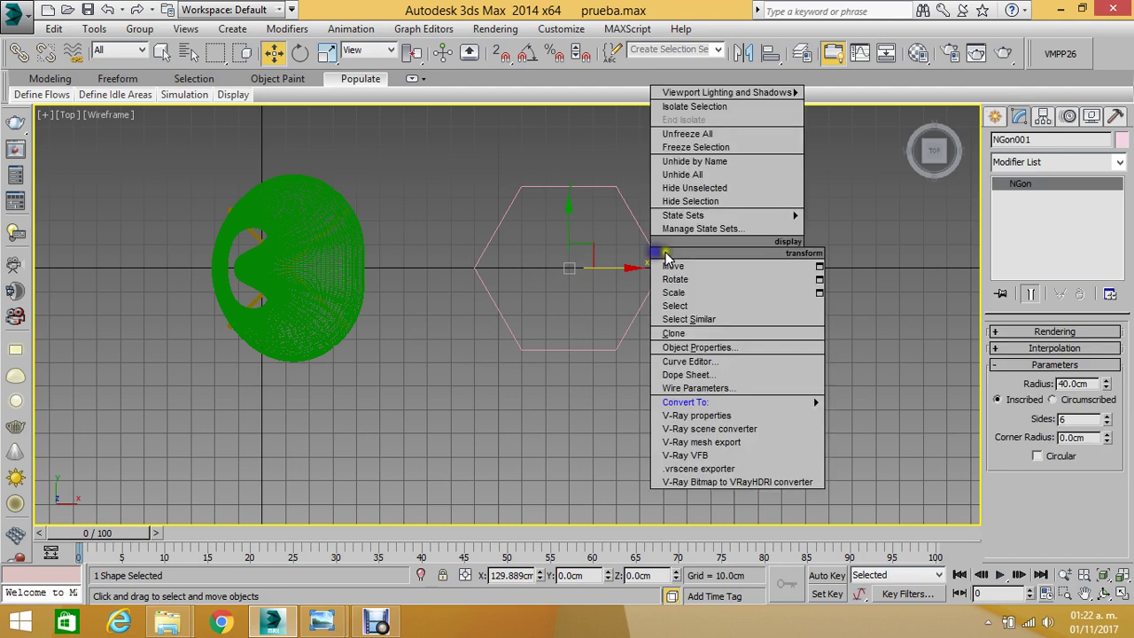
{"action": "mouse_move", "coordinate": [686, 402]}
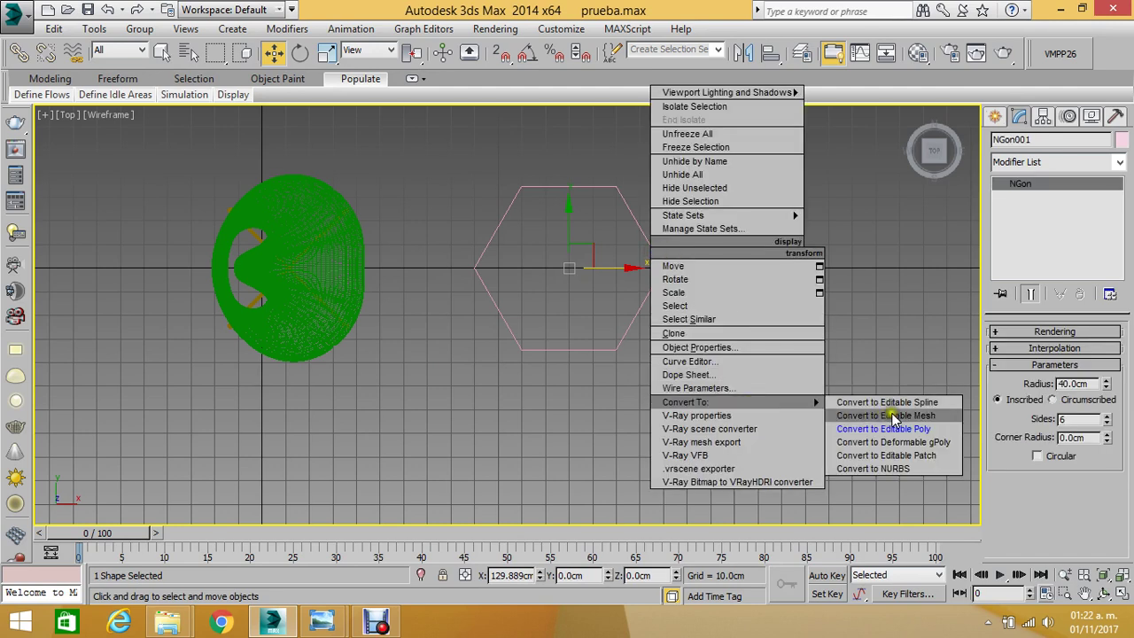
{"action": "left_click", "coordinate": [886, 402]}
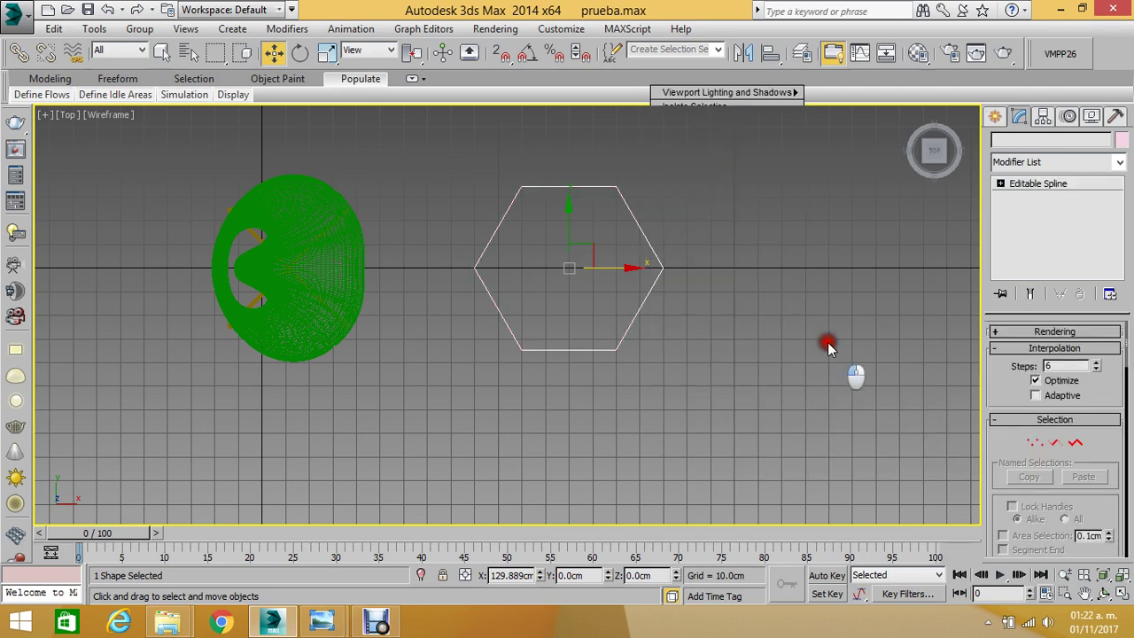
{"action": "left_click", "coordinate": [999, 184]}
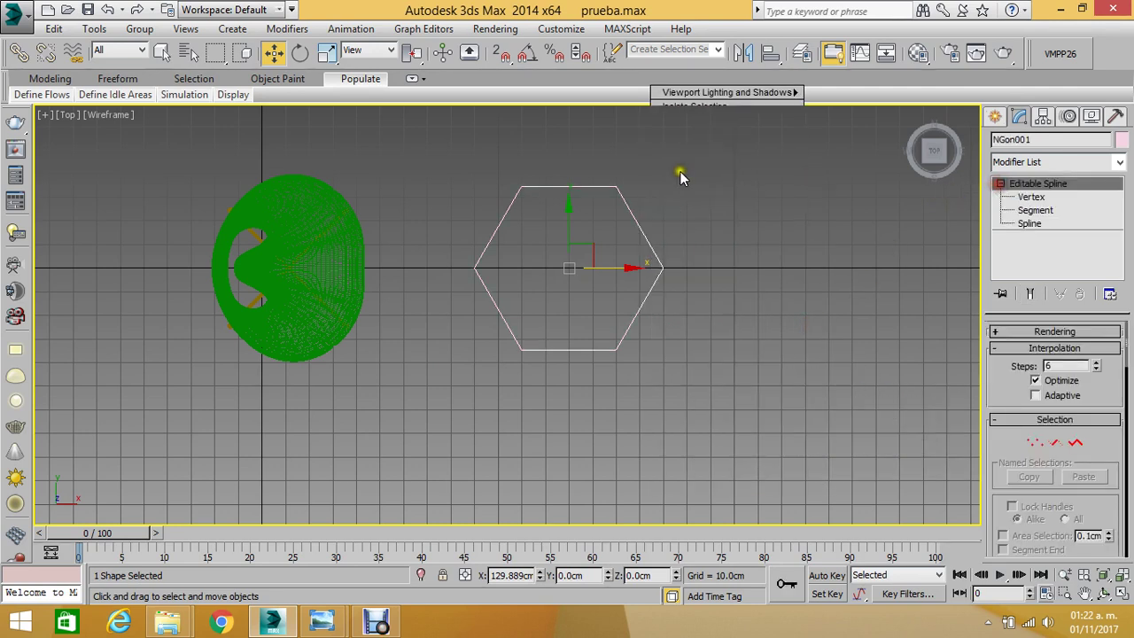
{"action": "left_click", "coordinate": [1030, 196]}
{"action": "left_click_drag", "start_coordinate": [546, 217], "coordinate": [546, 216]}
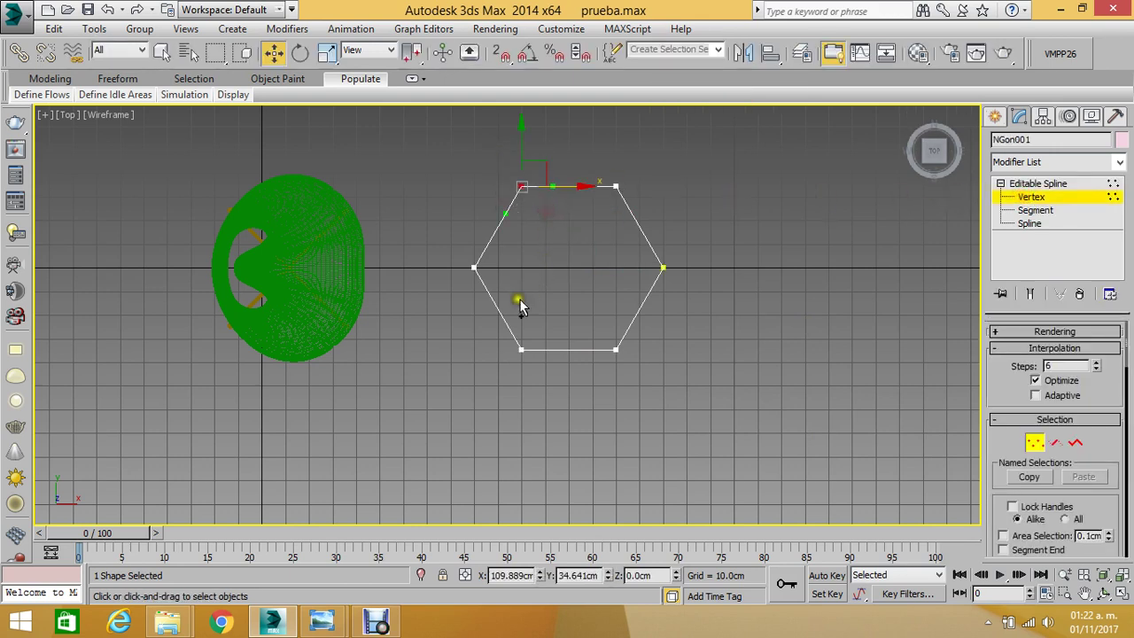
{"action": "left_click_drag", "start_coordinate": [541, 333], "coordinate": [492, 377], "text": "ctrl"}
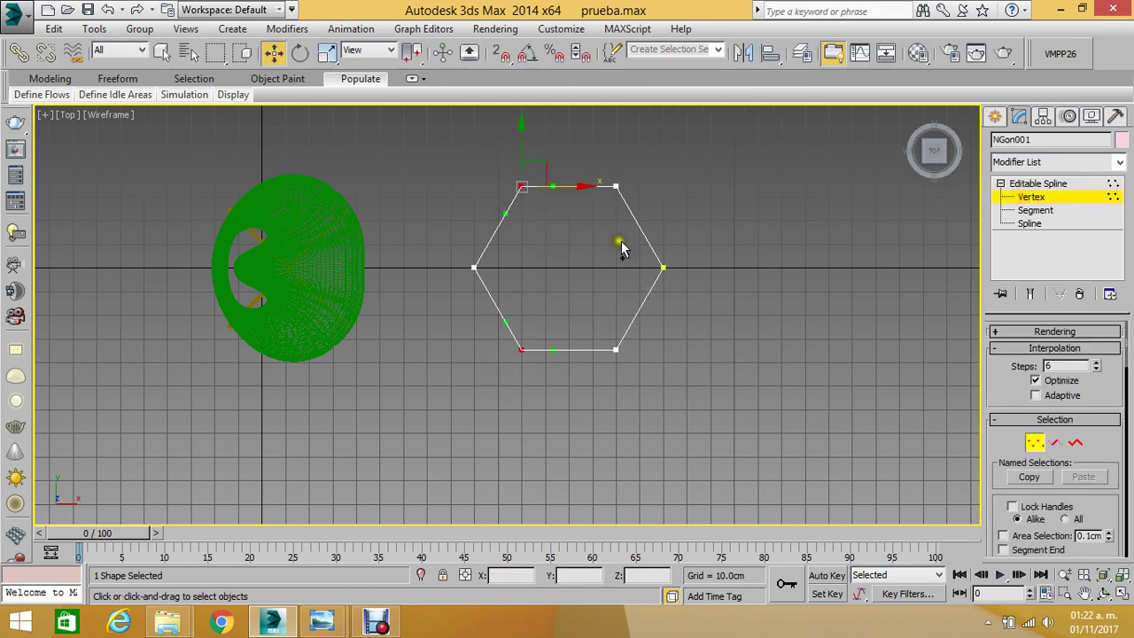
{"action": "left_click", "coordinate": [663, 267], "text": "ctrl"}
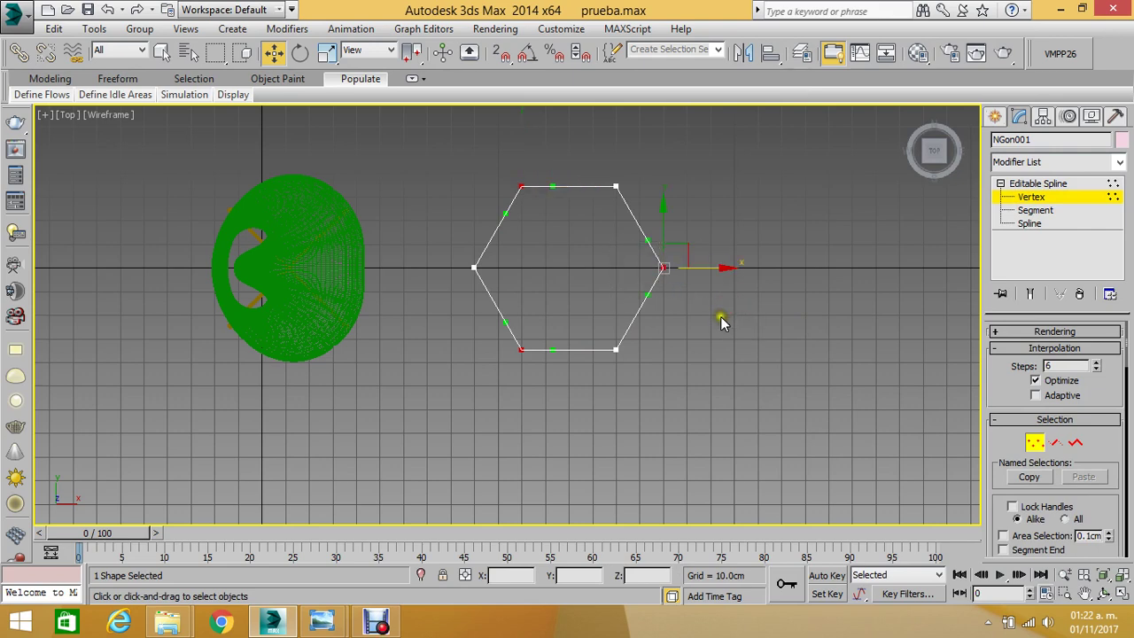
- Test-raise the selected vertices in the Front view, then undo the move
{"action": "key", "text": "p"}
{"action": "left_click", "coordinate": [1103, 592]}
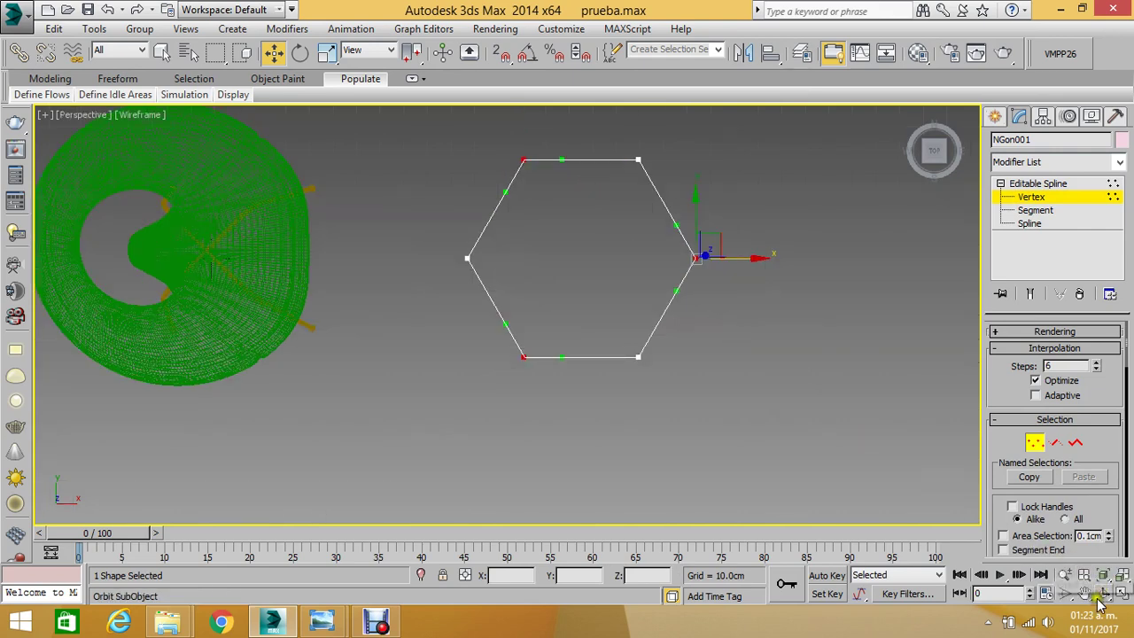
{"action": "mouse_move", "coordinate": [553, 310]}
{"action": "left_mouse_down"}
{"action": "mouse_move", "coordinate": [463, 245]}
{"action": "mouse_move", "coordinate": [456, 217]}
{"action": "left_mouse_up"}
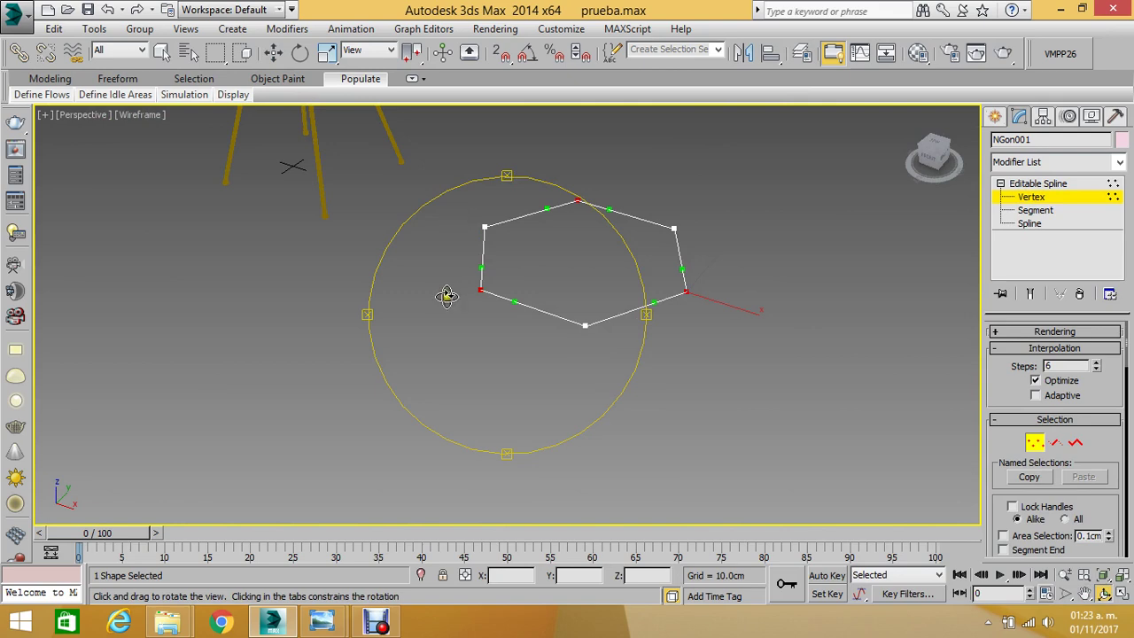
{"action": "key", "text": "f"}
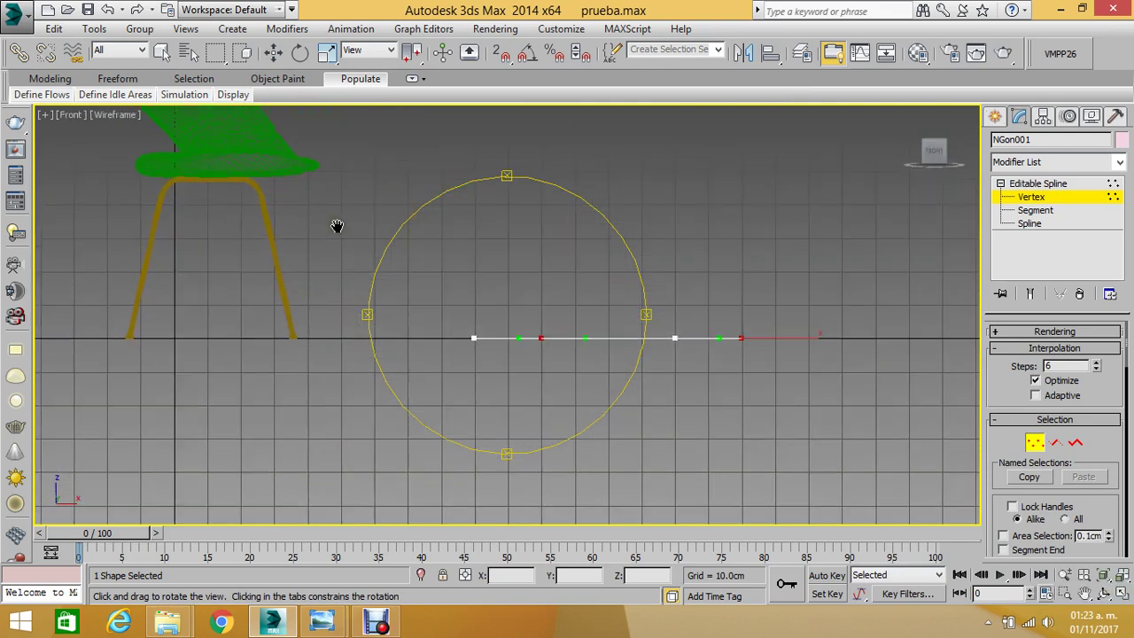
{"action": "left_click", "coordinate": [274, 52]}
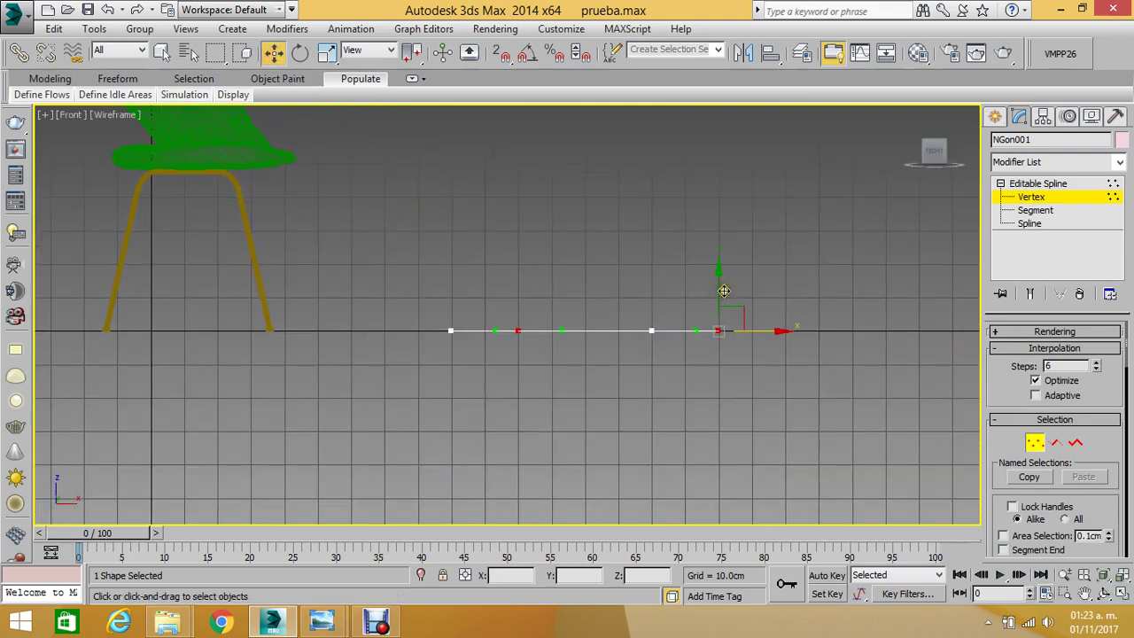
{"action": "left_click_drag", "start_coordinate": [724, 290], "coordinate": [722, 216]}
{"action": "key", "text": "ctrl+z"}
- Make all hexagon segments straight lines and reset the vertices' tangent handles
{"action": "left_click", "coordinate": [1035, 210]}
{"action": "left_click_drag", "start_coordinate": [418, 207], "coordinate": [885, 430]}
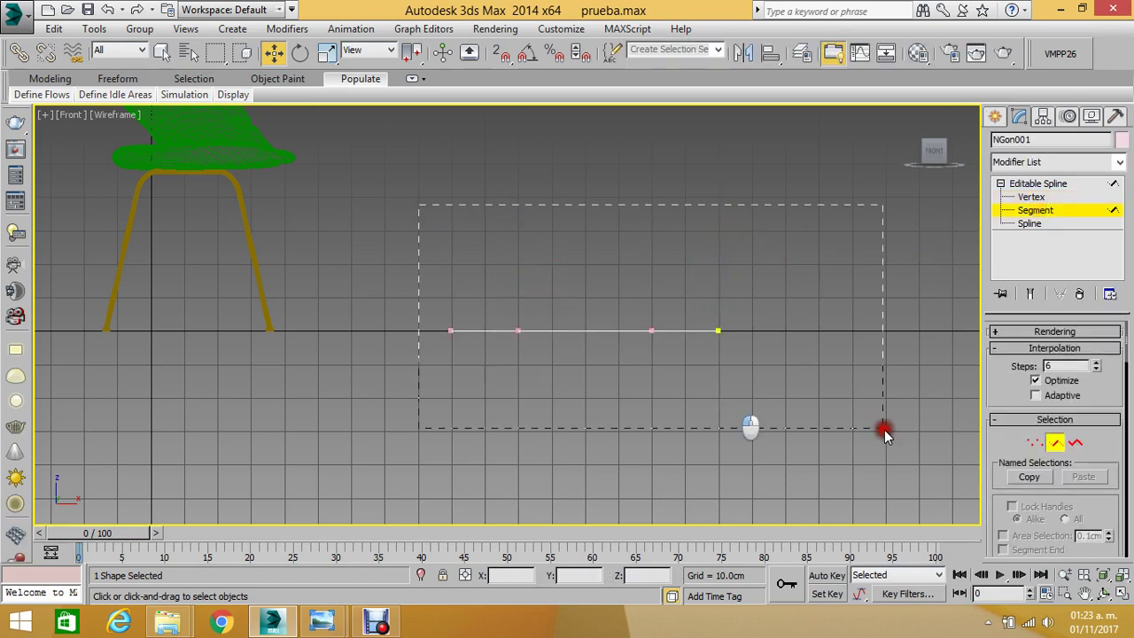
{"action": "right_click", "coordinate": [681, 332]}
{"action": "mouse_move", "coordinate": [710, 295]}
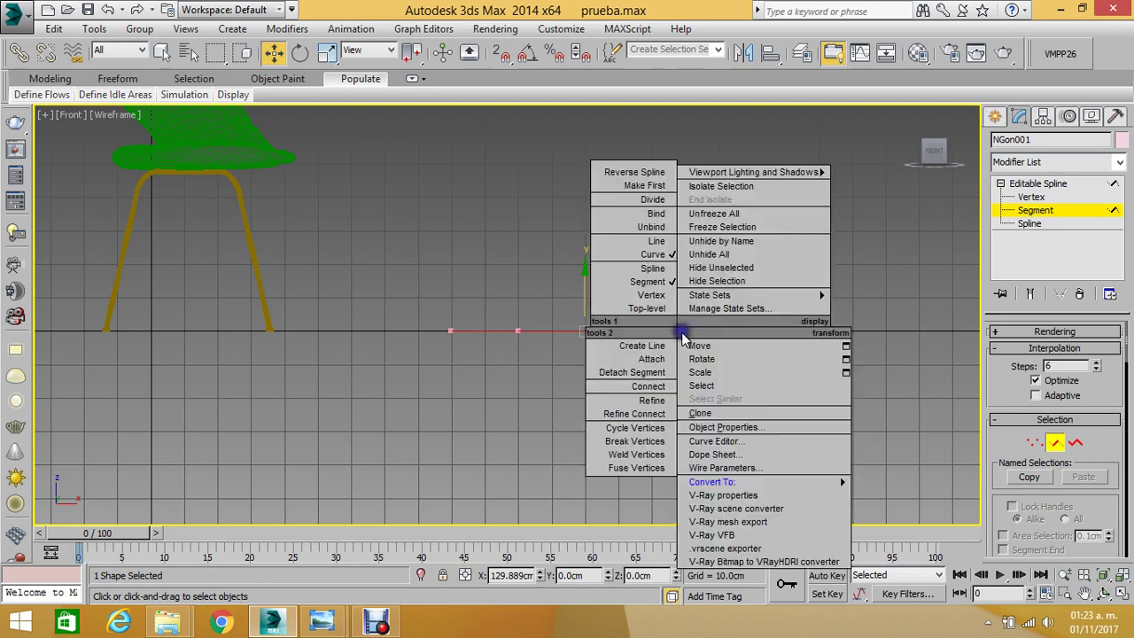
{"action": "left_click", "coordinate": [656, 242]}
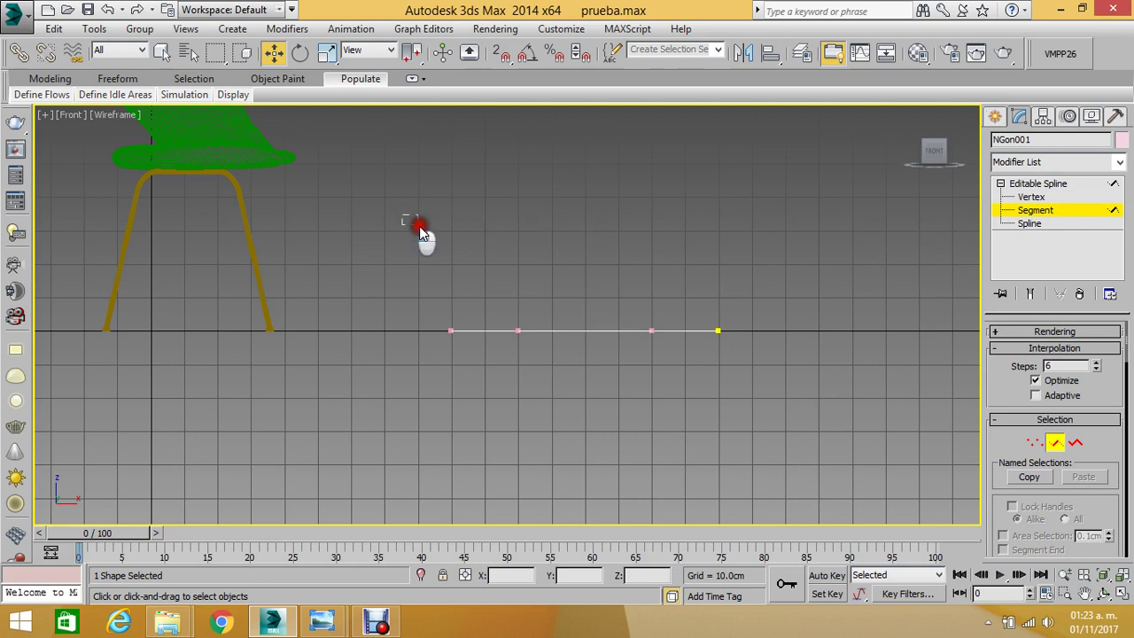
{"action": "left_click_drag", "start_coordinate": [419, 226], "coordinate": [818, 404]}
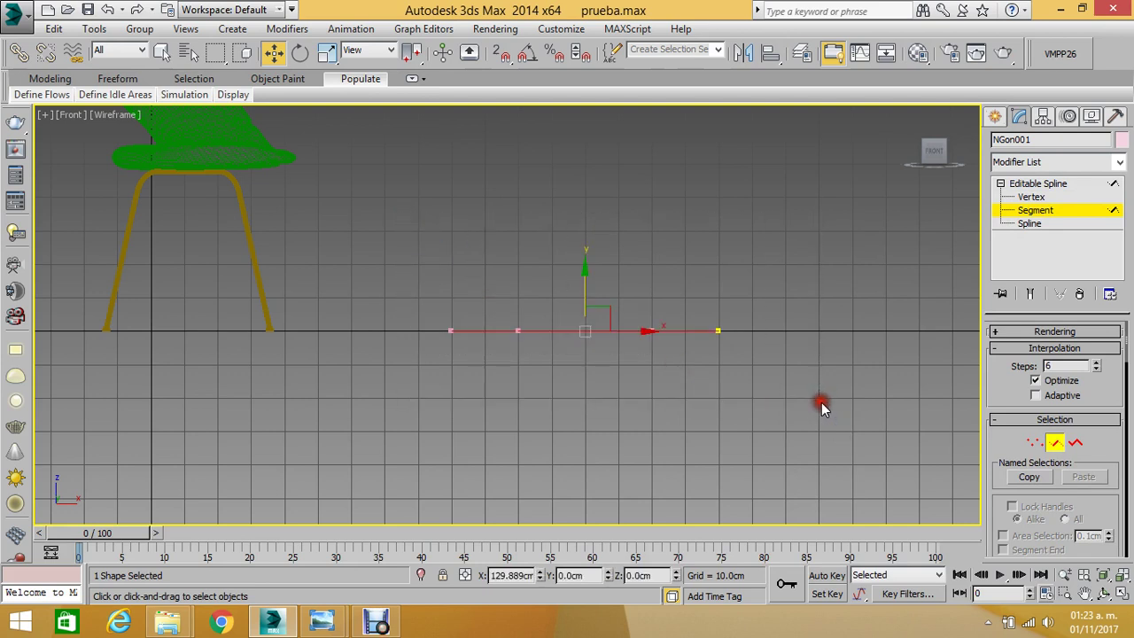
{"action": "right_click", "coordinate": [591, 335]}
{"action": "left_click", "coordinate": [575, 252]}
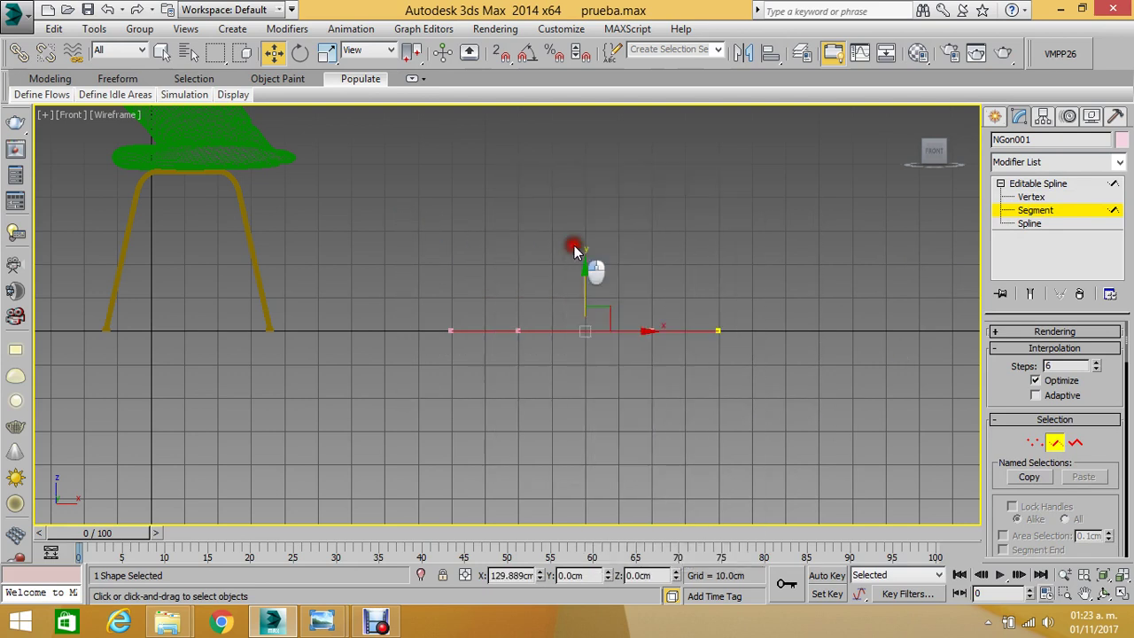
{"action": "left_click", "coordinate": [1020, 198]}
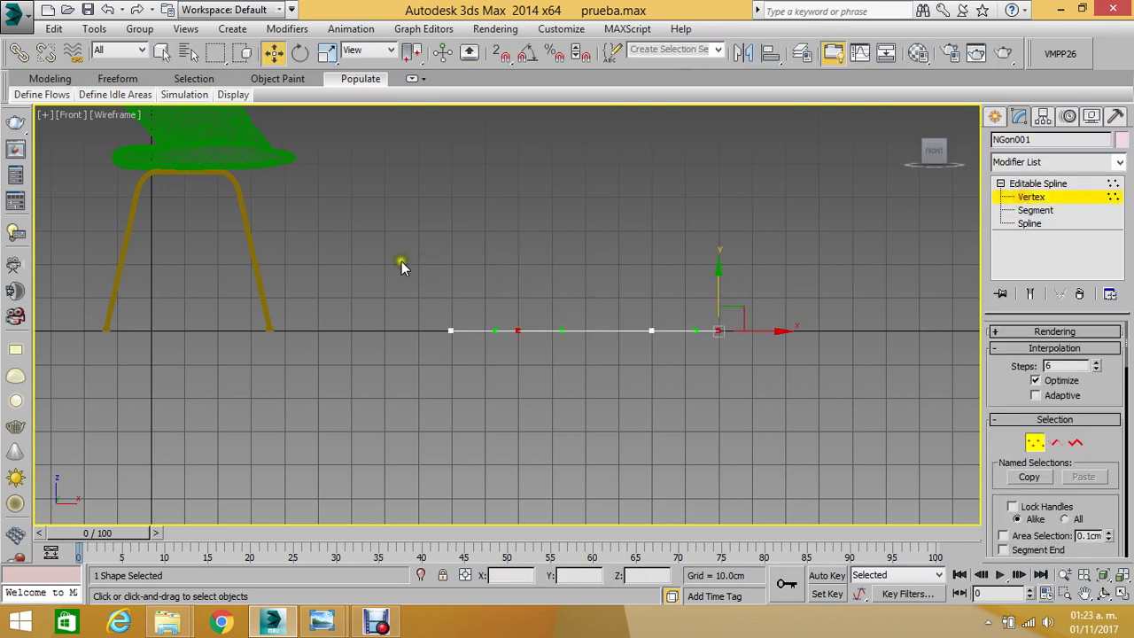
{"action": "left_click_drag", "start_coordinate": [401, 267], "coordinate": [905, 399]}
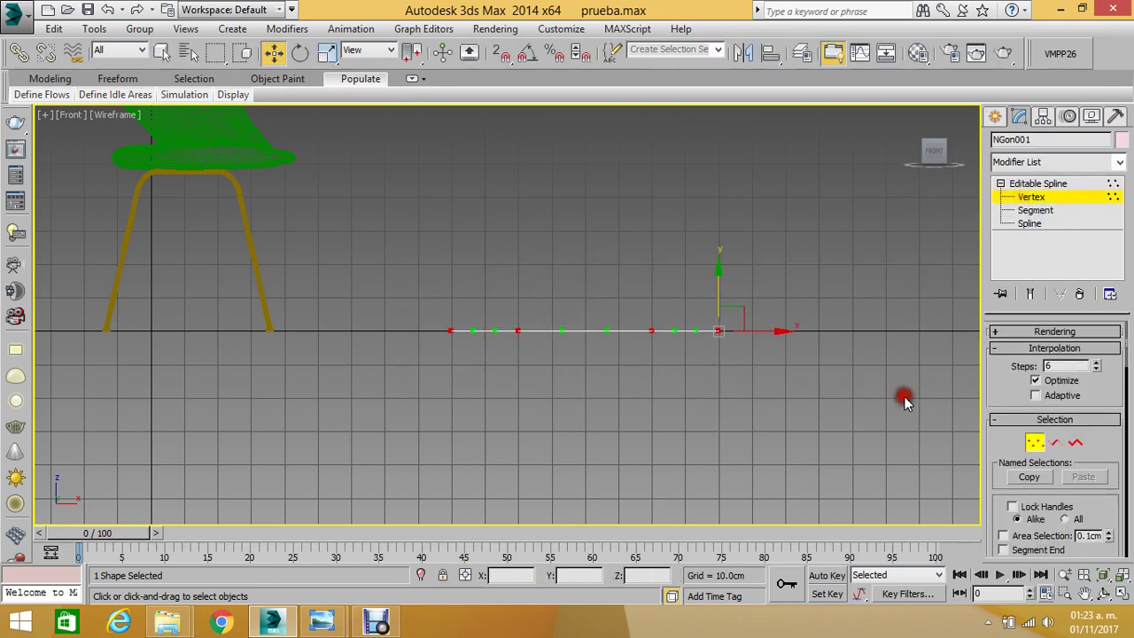
{"action": "right_click", "coordinate": [657, 332]}
{"action": "left_click", "coordinate": [642, 233]}
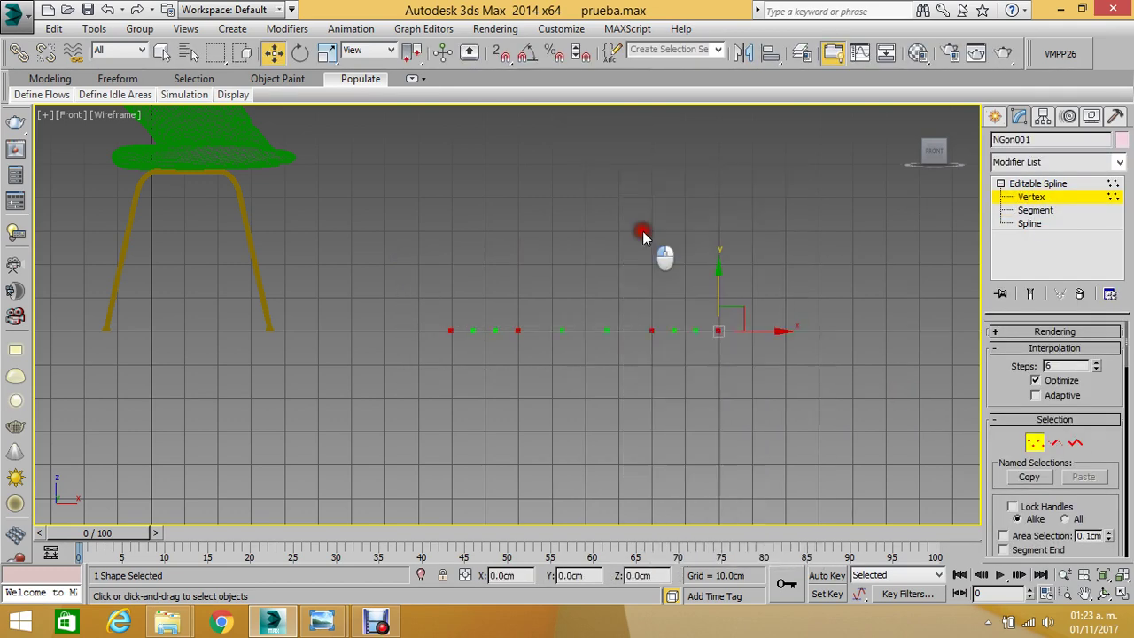
- Select hexagon vertices in Top view and raise them in Front view into a zigzag
{"action": "key", "text": "t"}
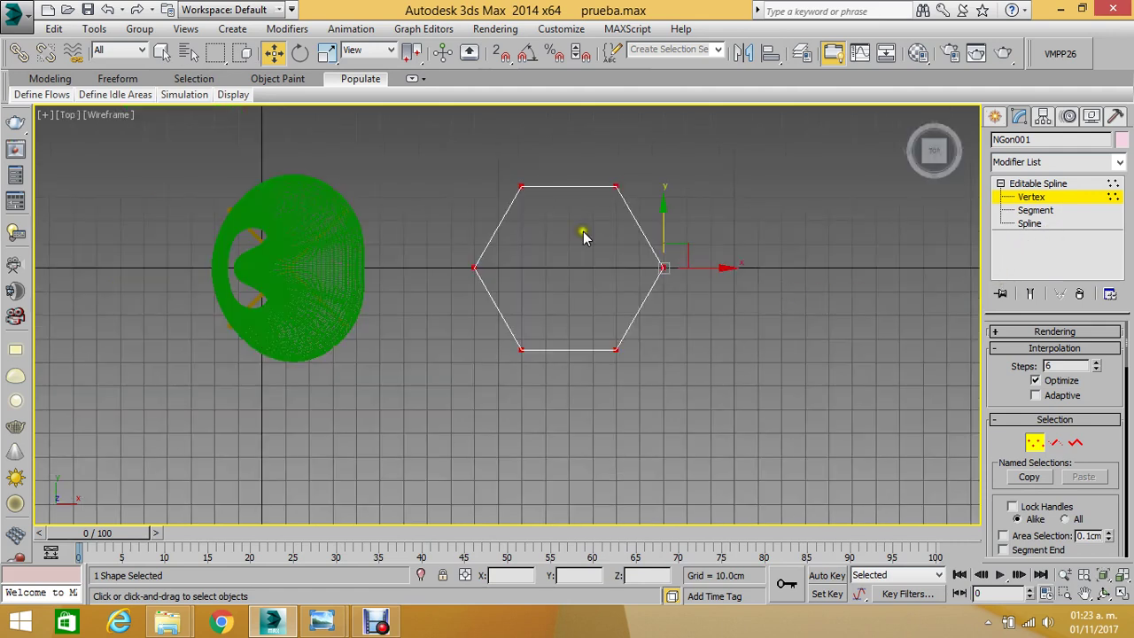
{"action": "left_click", "coordinate": [523, 187]}
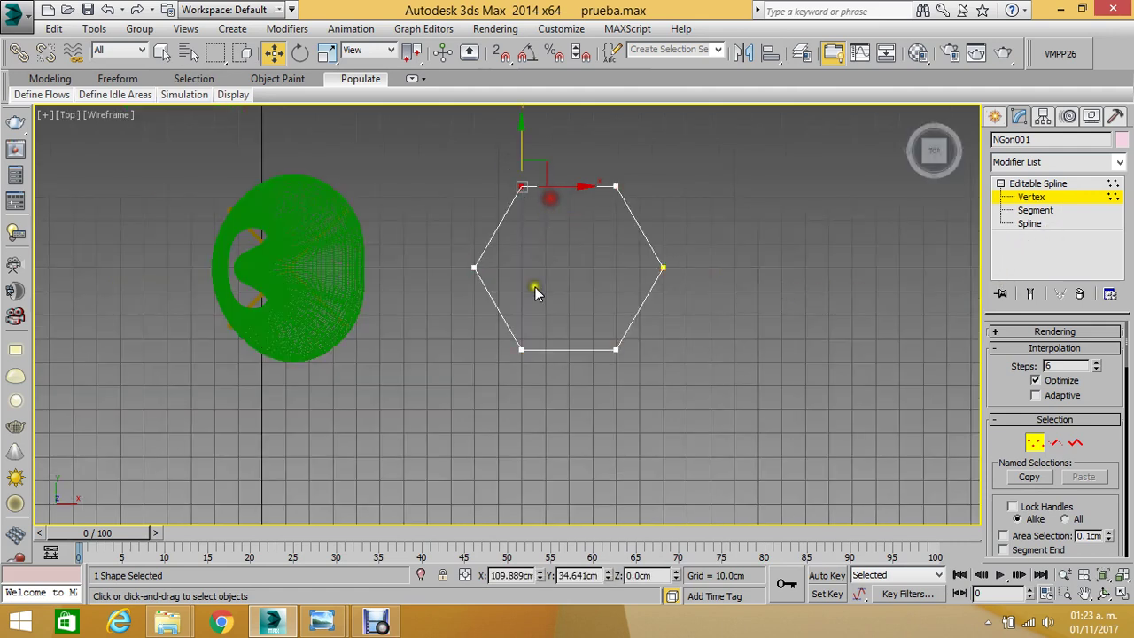
{"action": "left_click", "coordinate": [682, 270]}
{"action": "left_click", "coordinate": [523, 186]}
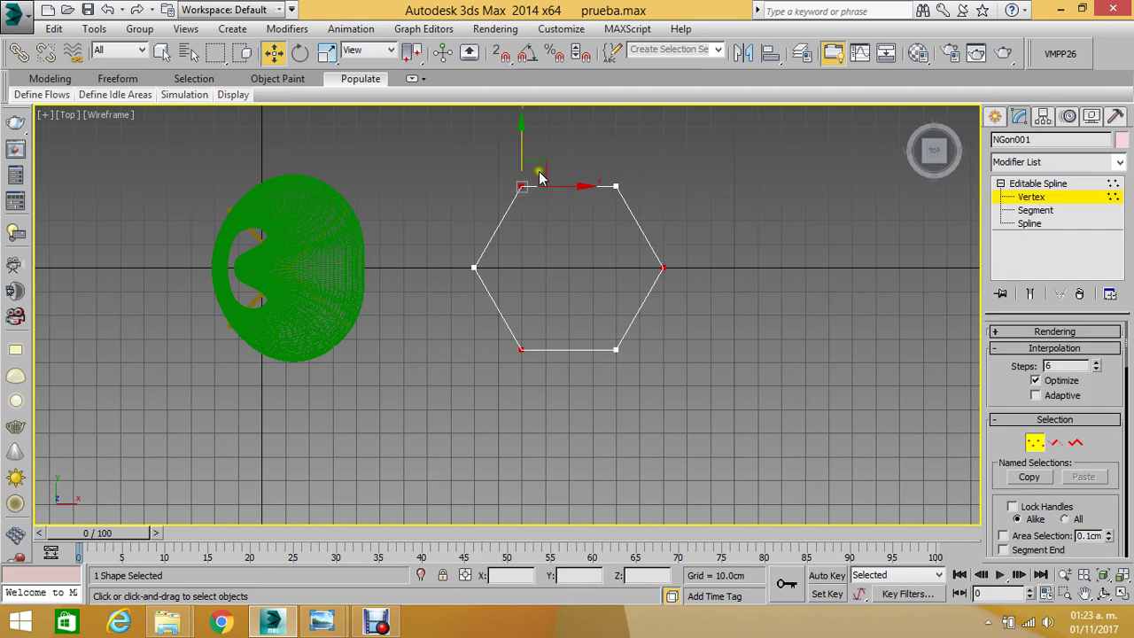
{"action": "left_click", "coordinate": [522, 350]}
{"action": "key", "text": "p"}
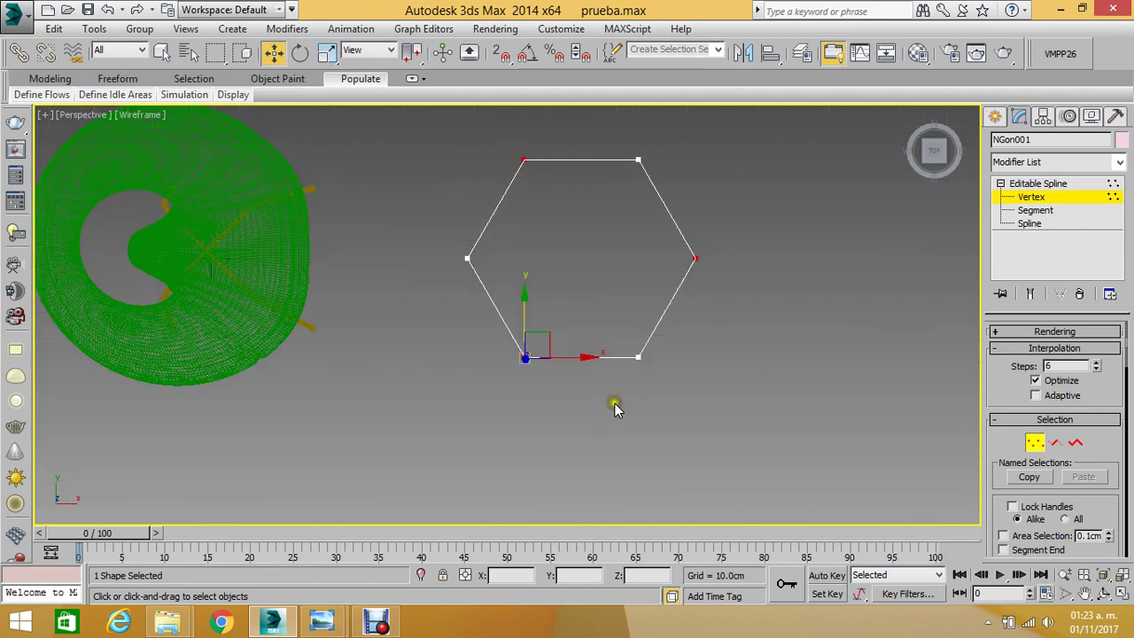
{"action": "key", "text": "f"}
{"action": "middle_click_drag", "start_coordinate": [603, 311], "coordinate": [405, 373]}
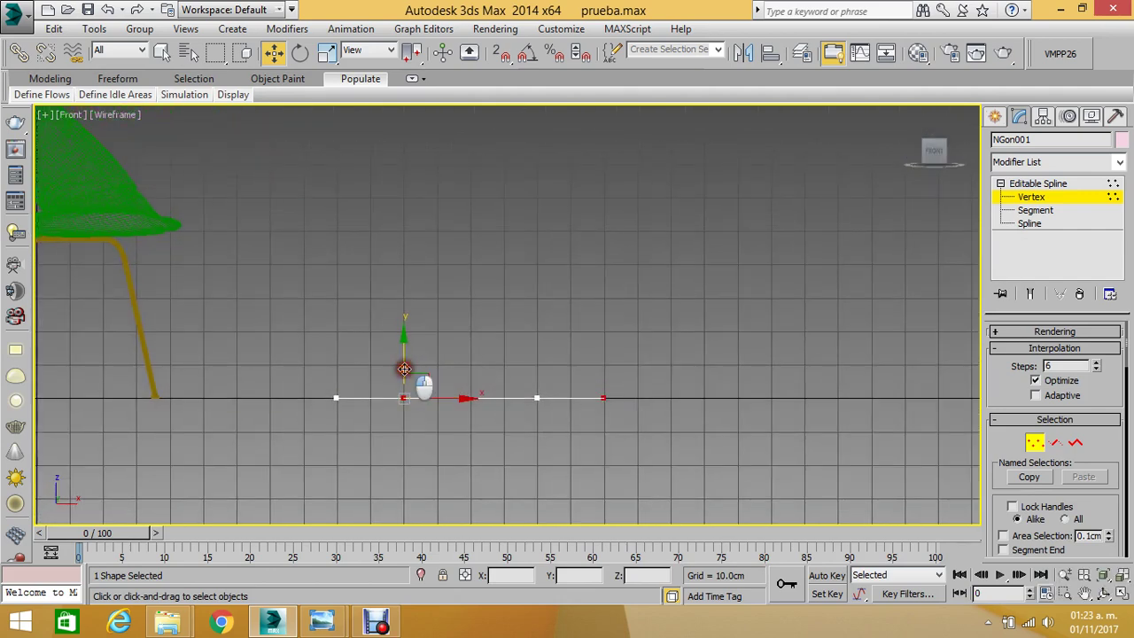
{"action": "left_click_drag", "start_coordinate": [404, 368], "coordinate": [432, 244]}
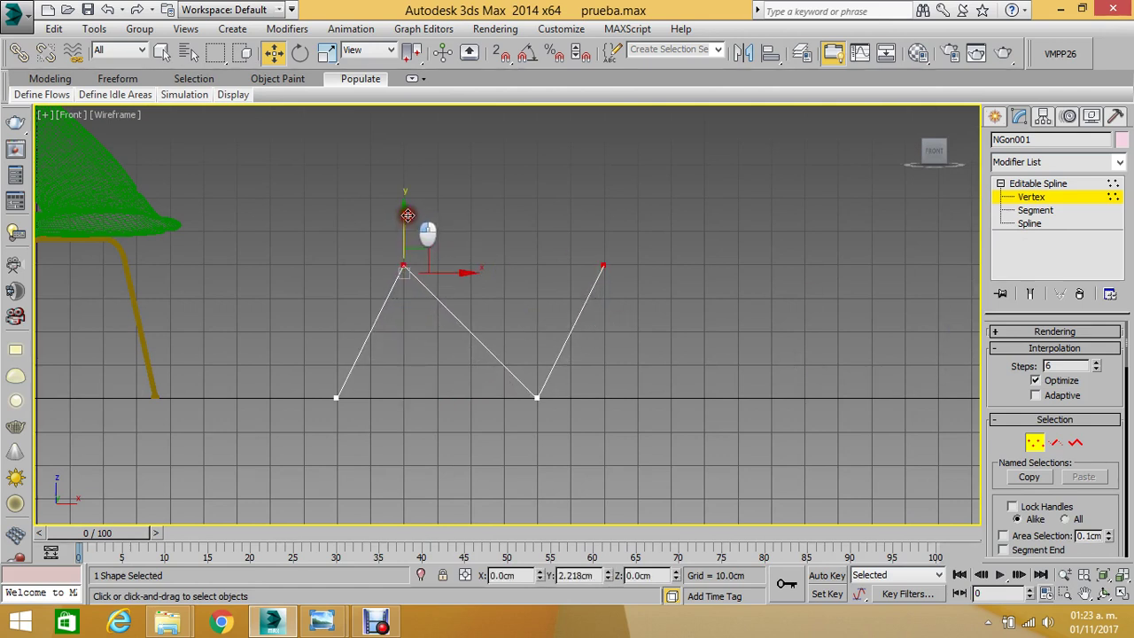
- Inspect the zigzag in Perspective, then raise the top-left vertex a bit higher
{"action": "key", "text": "p"}
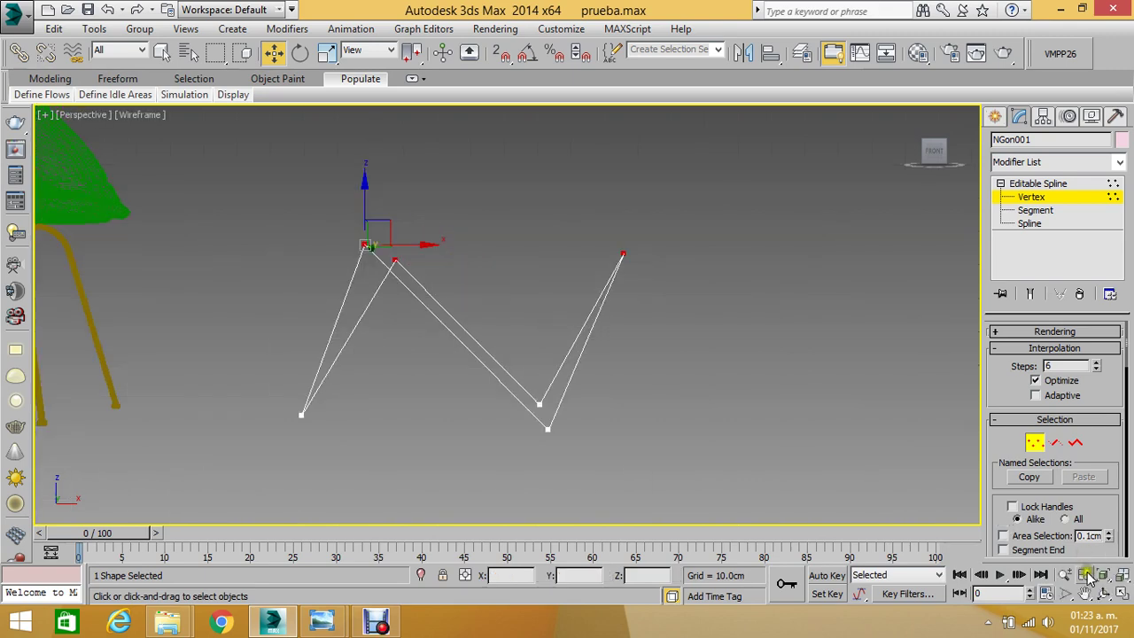
{"action": "left_click", "coordinate": [1104, 593]}
{"action": "mouse_move", "coordinate": [521, 315]}
{"action": "left_mouse_down"}
{"action": "mouse_move", "coordinate": [457, 328]}
{"action": "mouse_move", "coordinate": [470, 310]}
{"action": "mouse_move", "coordinate": [489, 309]}
{"action": "mouse_move", "coordinate": [493, 325]}
{"action": "left_mouse_up"}
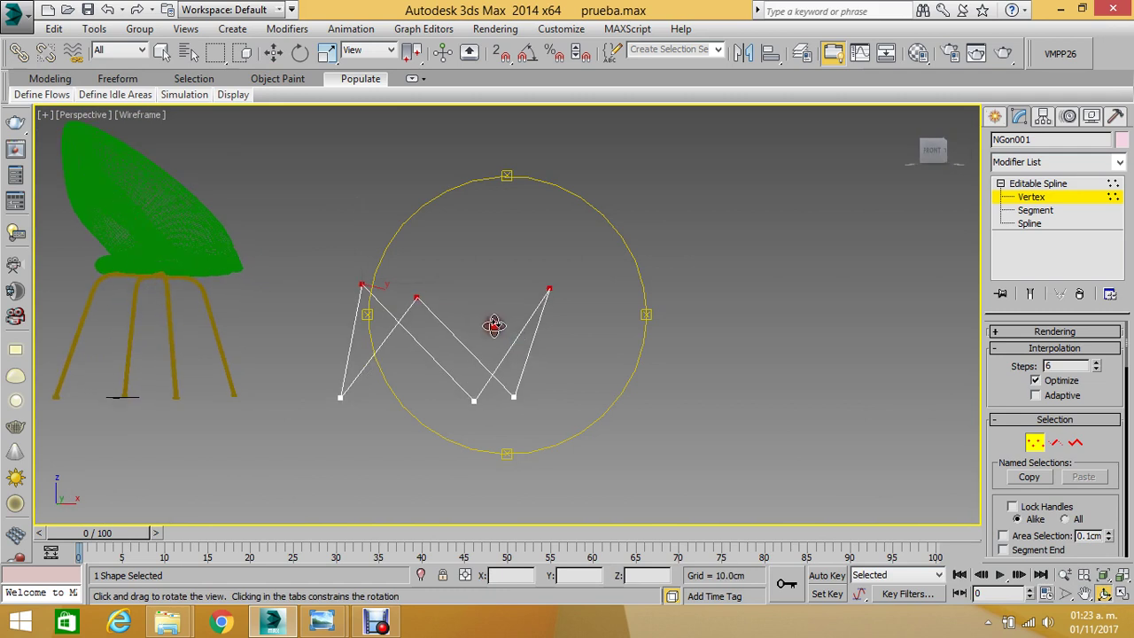
{"action": "key", "text": "f"}
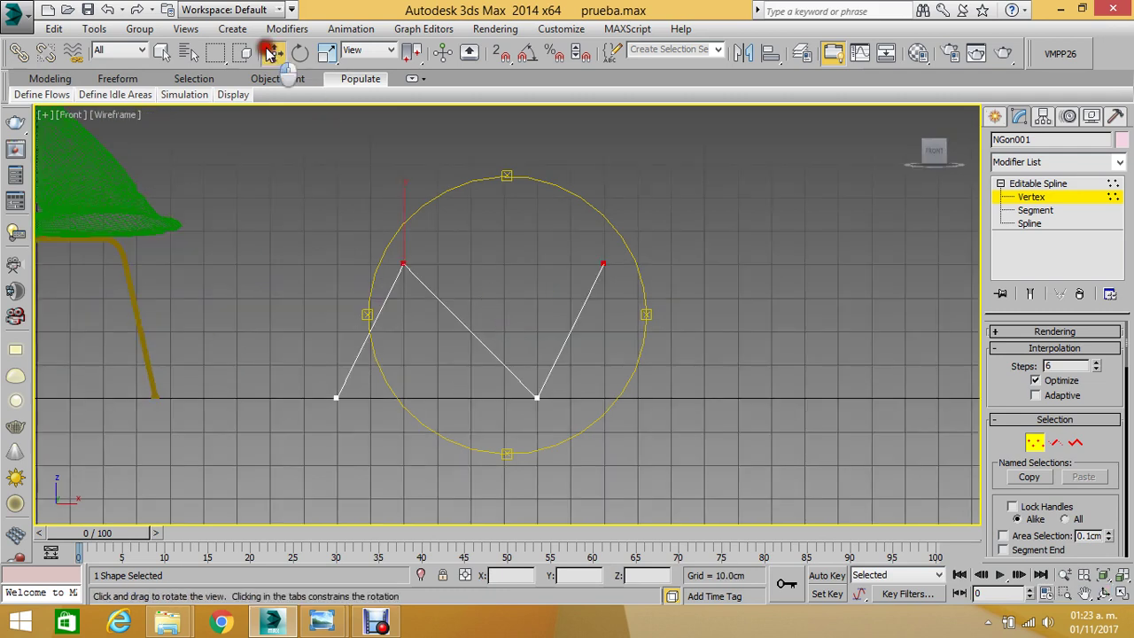
{"action": "left_click", "coordinate": [273, 52]}
{"action": "left_click_drag", "start_coordinate": [425, 246], "coordinate": [434, 210]}
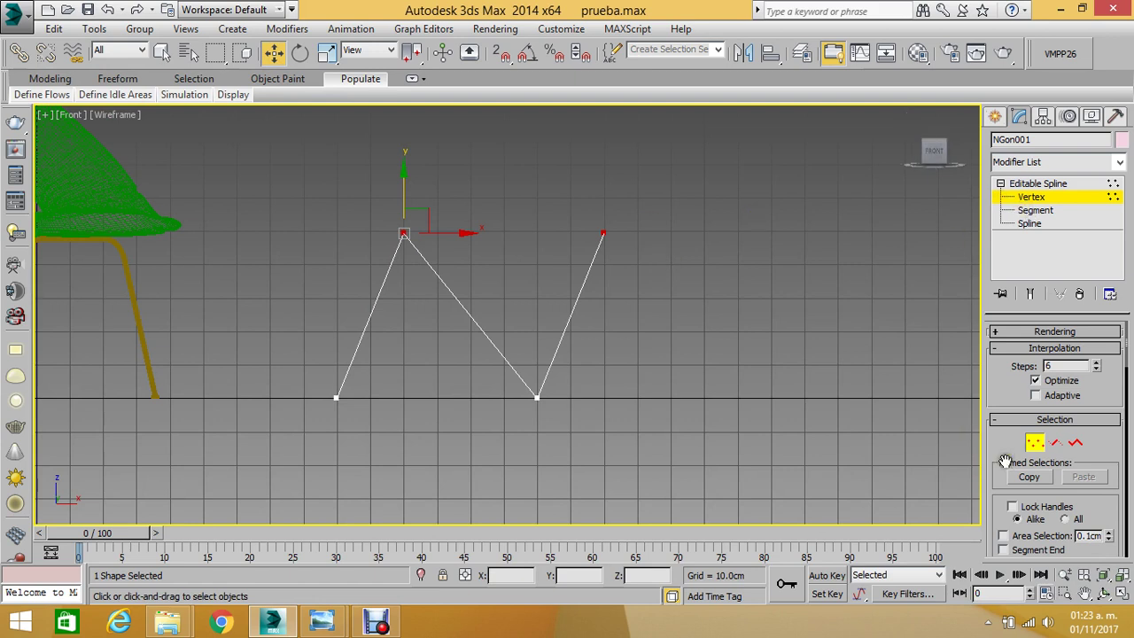
- Try filleting the spline corners, including an 18 cm fillet, and undo each attempt
{"action": "scroll", "coordinate": [1028, 283], "scroll_direction": "down", "scroll_amount": 2}
{"action": "scroll", "coordinate": [1028, 283], "scroll_direction": "down", "scroll_amount": 2}
{"action": "scroll", "coordinate": [1028, 283], "scroll_direction": "down", "scroll_amount": 2}
{"action": "scroll", "coordinate": [1058, 435], "scroll_direction": "down", "scroll_amount": 2}
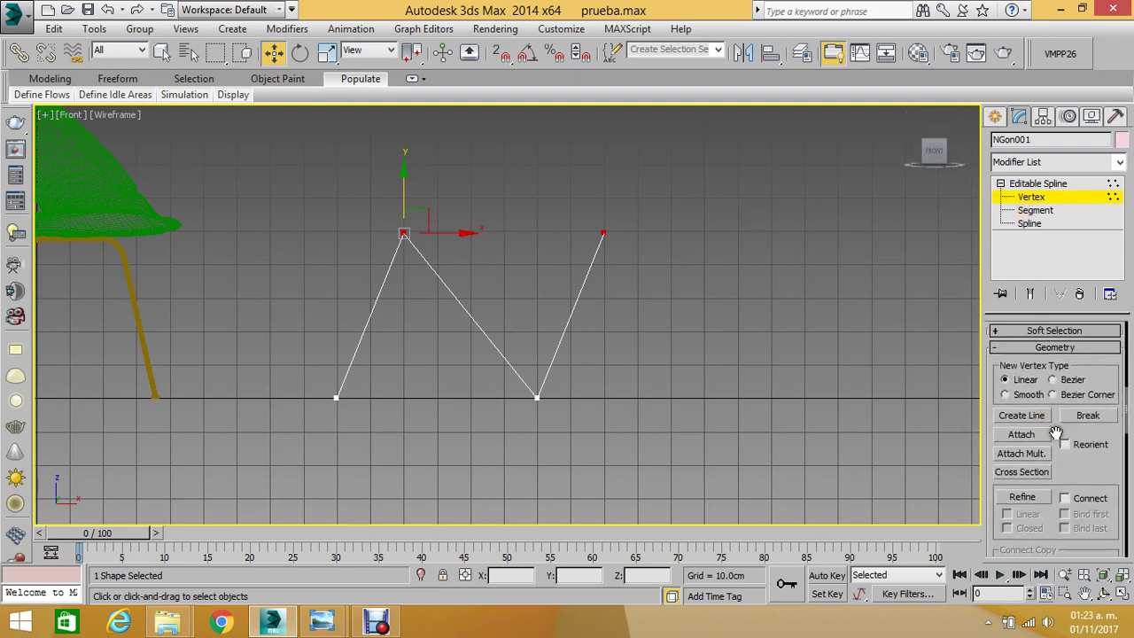
{"action": "scroll", "coordinate": [1061, 447], "scroll_direction": "down", "scroll_amount": 3}
{"action": "scroll", "coordinate": [1061, 448], "scroll_direction": "up", "scroll_amount": 2}
{"action": "scroll", "coordinate": [1060, 448], "scroll_direction": "down", "scroll_amount": 3}
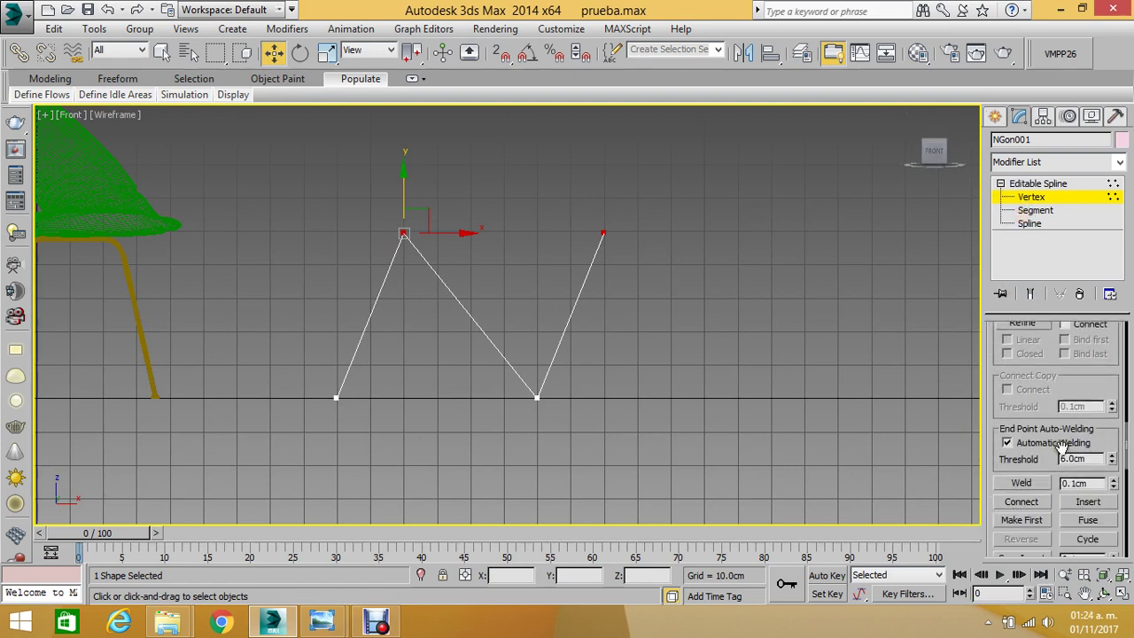
{"action": "scroll", "coordinate": [1060, 452], "scroll_direction": "down", "scroll_amount": 1}
{"action": "scroll", "coordinate": [1057, 483], "scroll_direction": "down", "scroll_amount": 1}
{"action": "left_click", "coordinate": [1031, 505]}
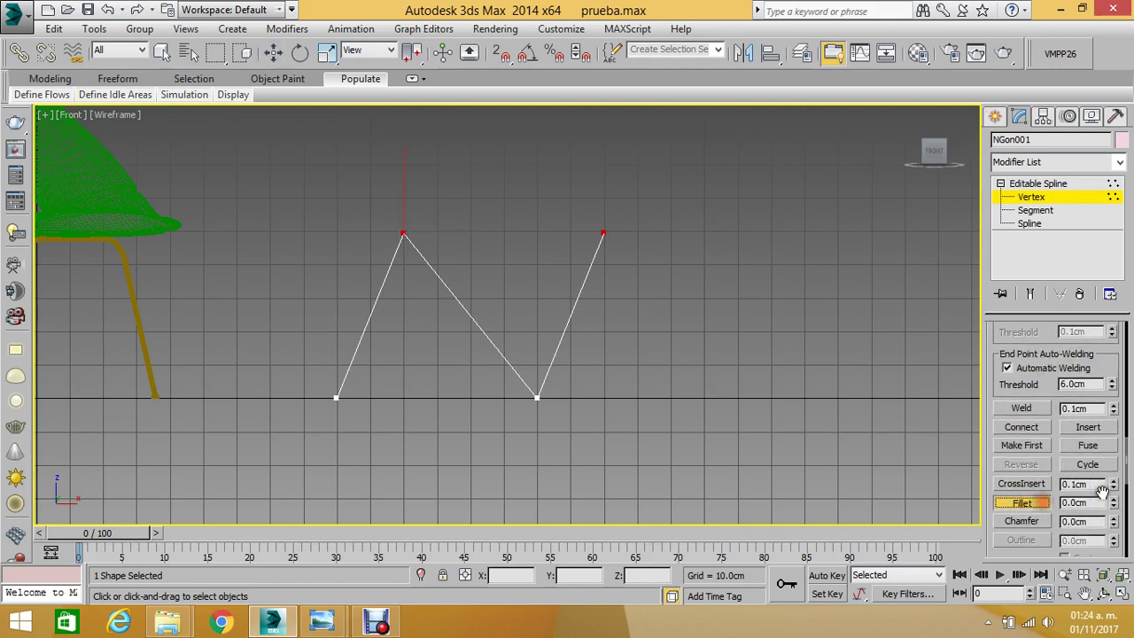
{"action": "left_click_drag", "start_coordinate": [1114, 502], "coordinate": [1113, 478]}
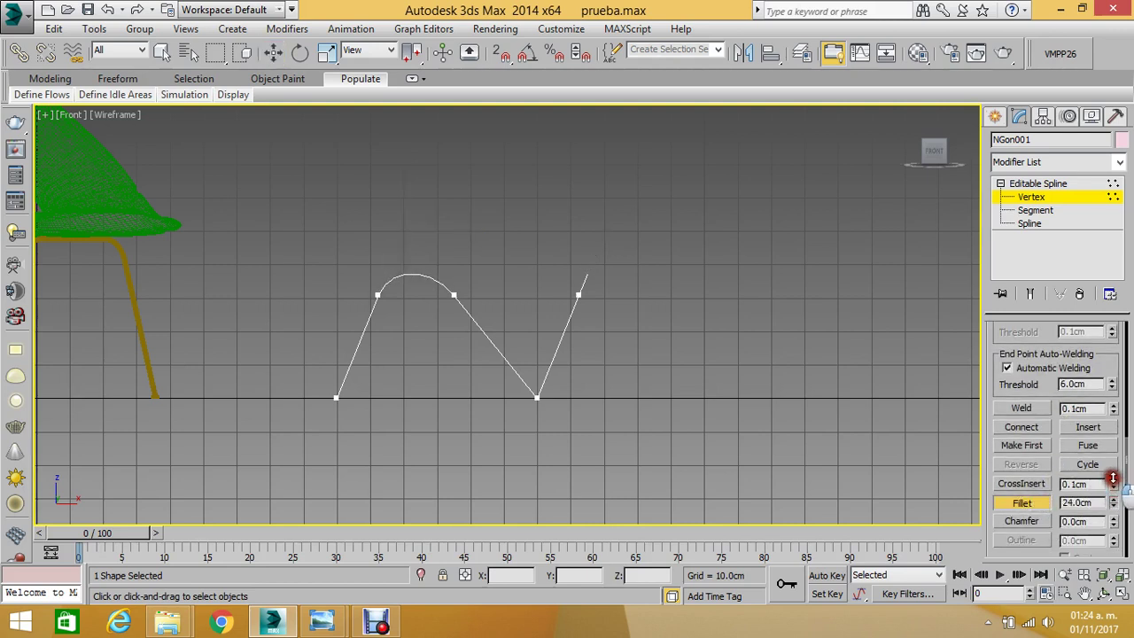
{"action": "key", "text": "ctrl+z"}
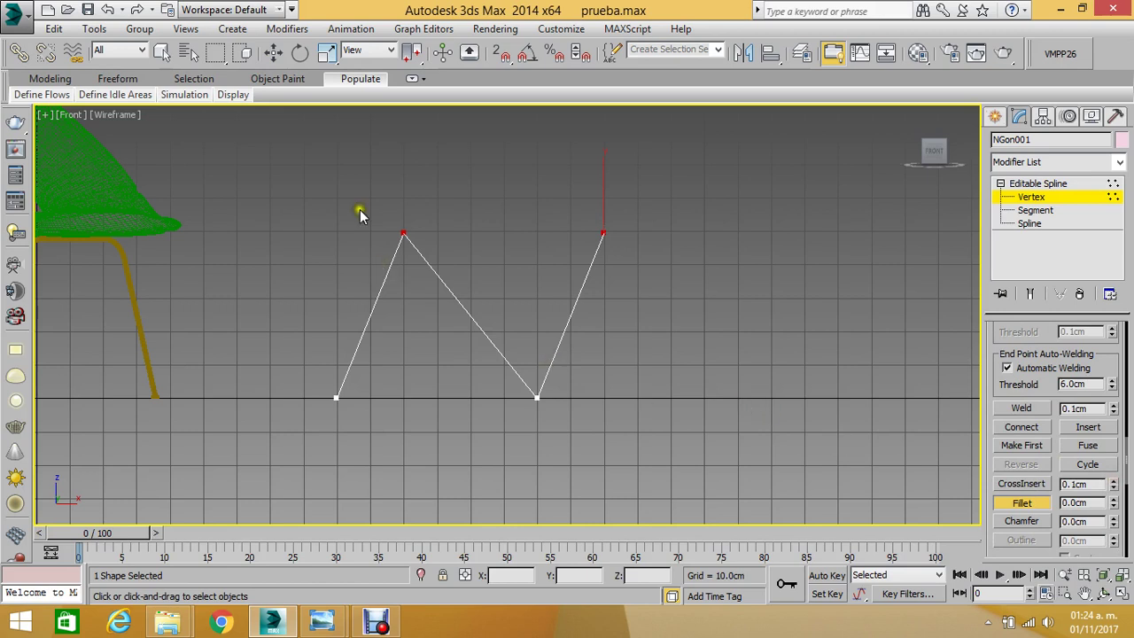
{"action": "left_click_drag", "start_coordinate": [662, 410], "coordinate": [665, 412]}
{"action": "left_click_drag", "start_coordinate": [1116, 504], "coordinate": [1113, 484]}
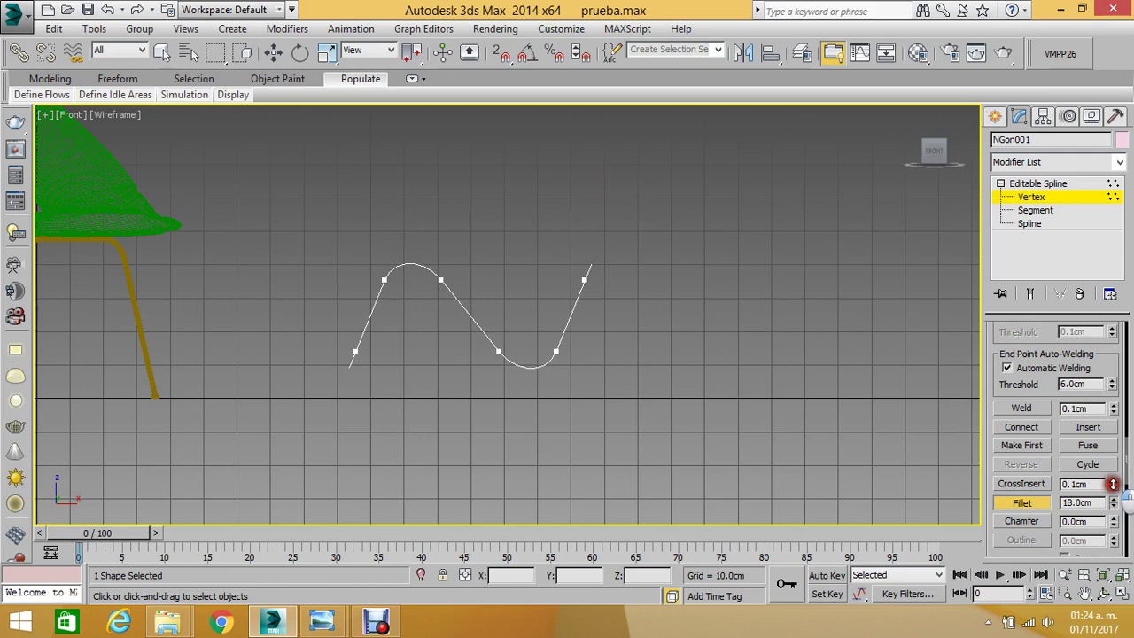
{"action": "key", "text": "ctrl+z"}
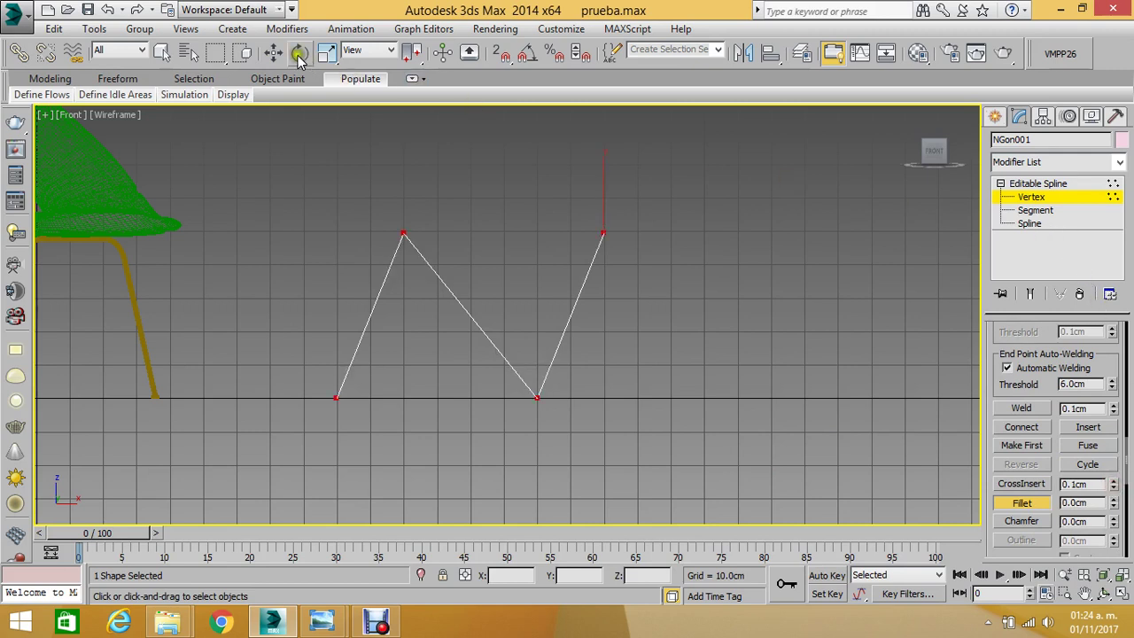
- Select the two top vertices and raise them higher
{"action": "left_click", "coordinate": [273, 53]}
{"action": "left_click_drag", "start_coordinate": [605, 199], "coordinate": [610, 176]}
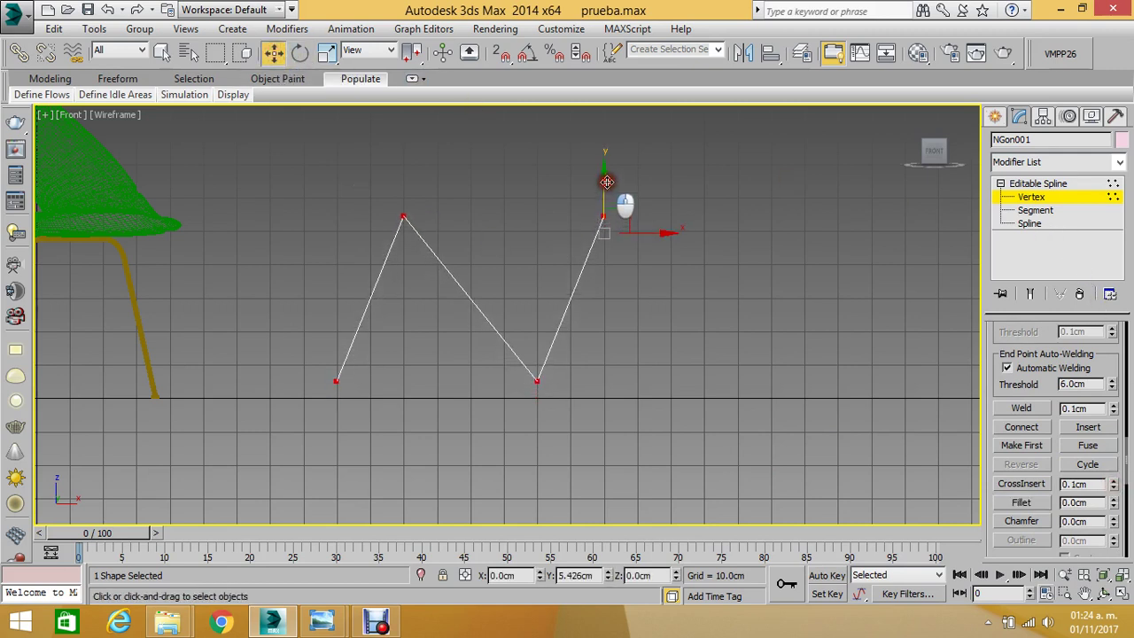
{"action": "right_click", "coordinate": [601, 192]}
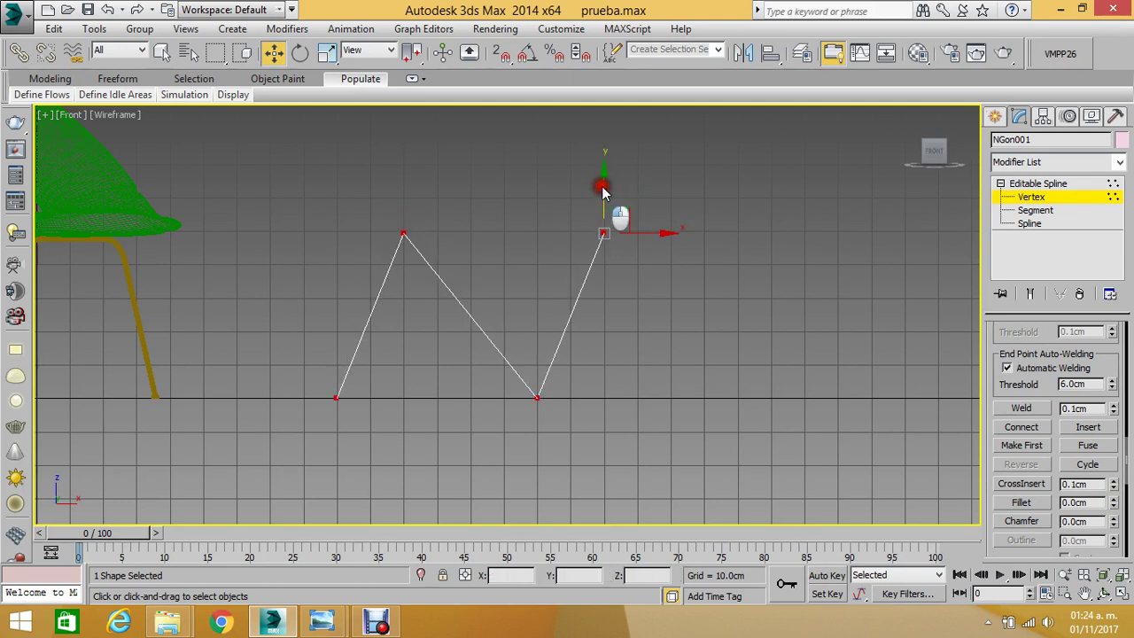
{"action": "left_click", "coordinate": [580, 189]}
{"action": "left_click_drag", "start_coordinate": [345, 177], "coordinate": [739, 262]}
{"action": "left_click_drag", "start_coordinate": [604, 183], "coordinate": [628, 150]}
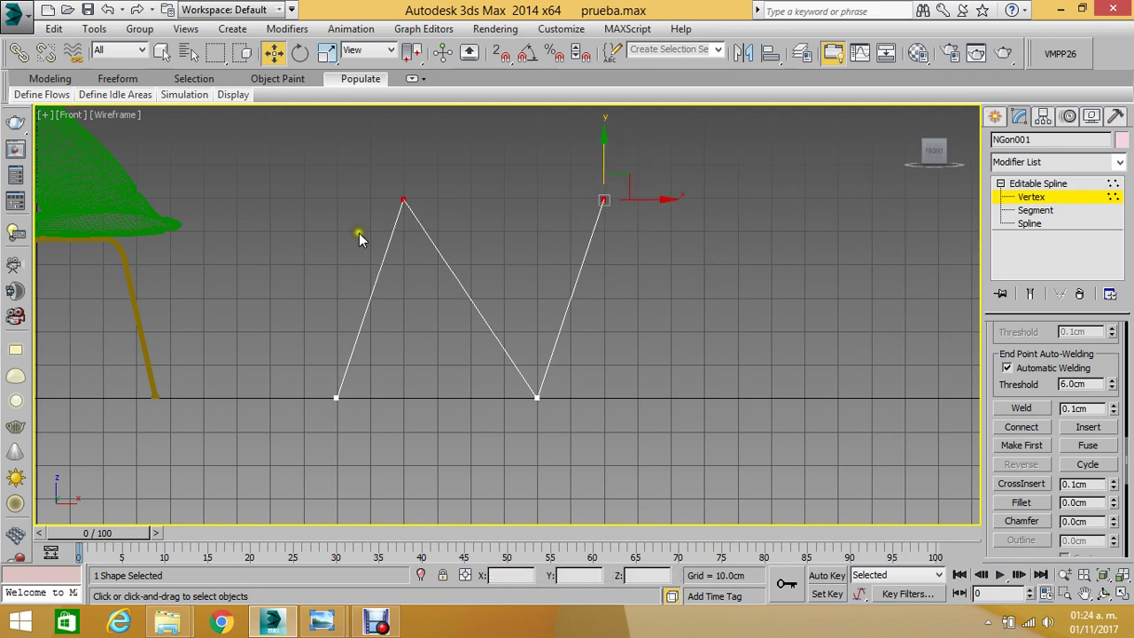
- Fillet all four vertices by 14 cm, then move the whole spline down slightly
{"action": "left_click_drag", "start_coordinate": [237, 167], "coordinate": [939, 505]}
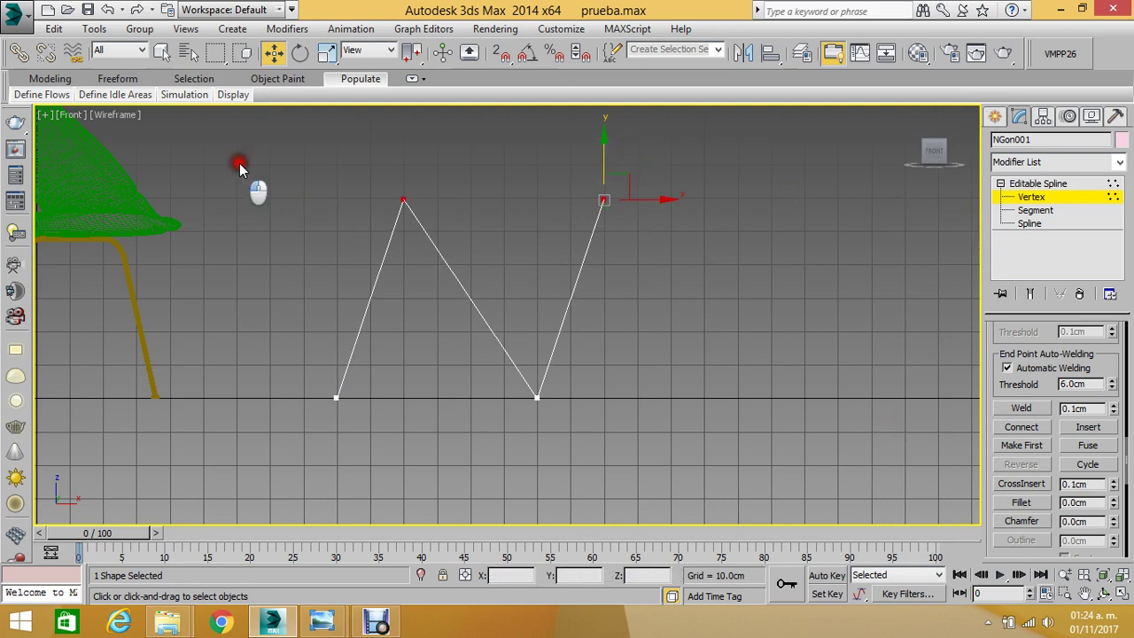
{"action": "left_click", "coordinate": [1017, 503]}
{"action": "left_click_drag", "start_coordinate": [1114, 503], "coordinate": [1119, 484]}
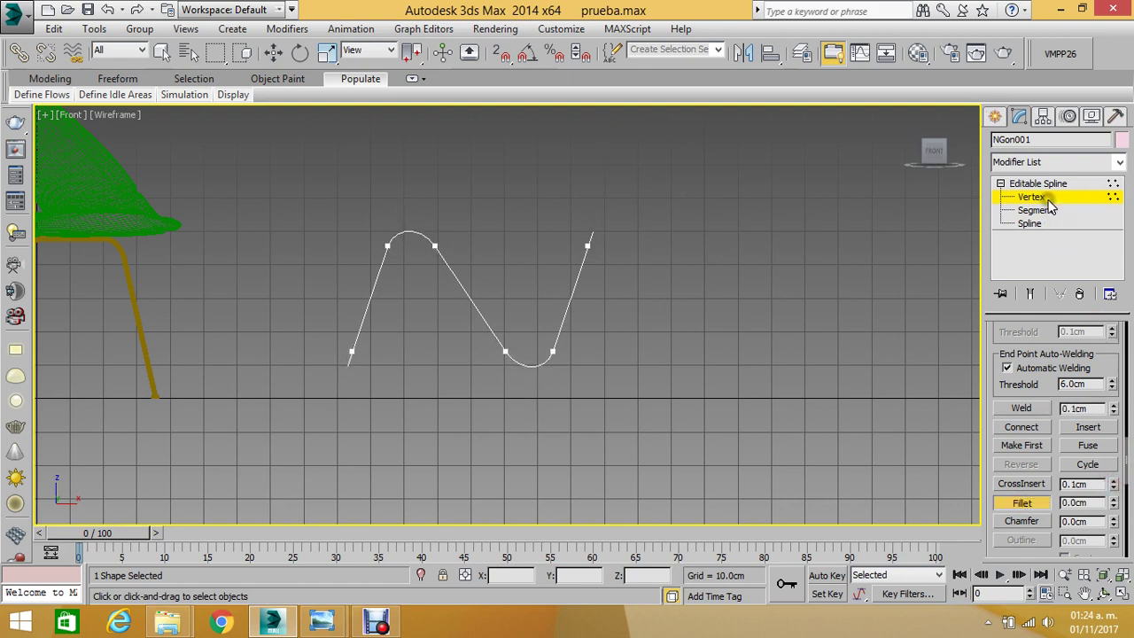
{"action": "left_click", "coordinate": [1004, 199]}
{"action": "left_click_drag", "start_coordinate": [489, 262], "coordinate": [489, 292]}
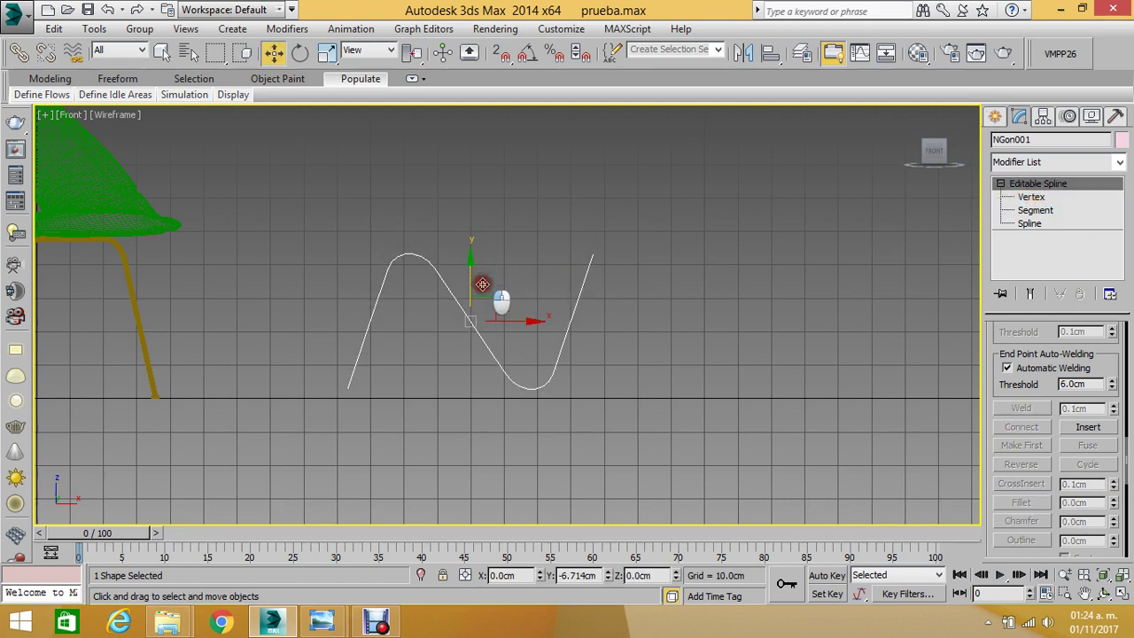
- Uniformly scale NGon001 to 108.707% in the Top view
{"action": "key", "text": "p"}
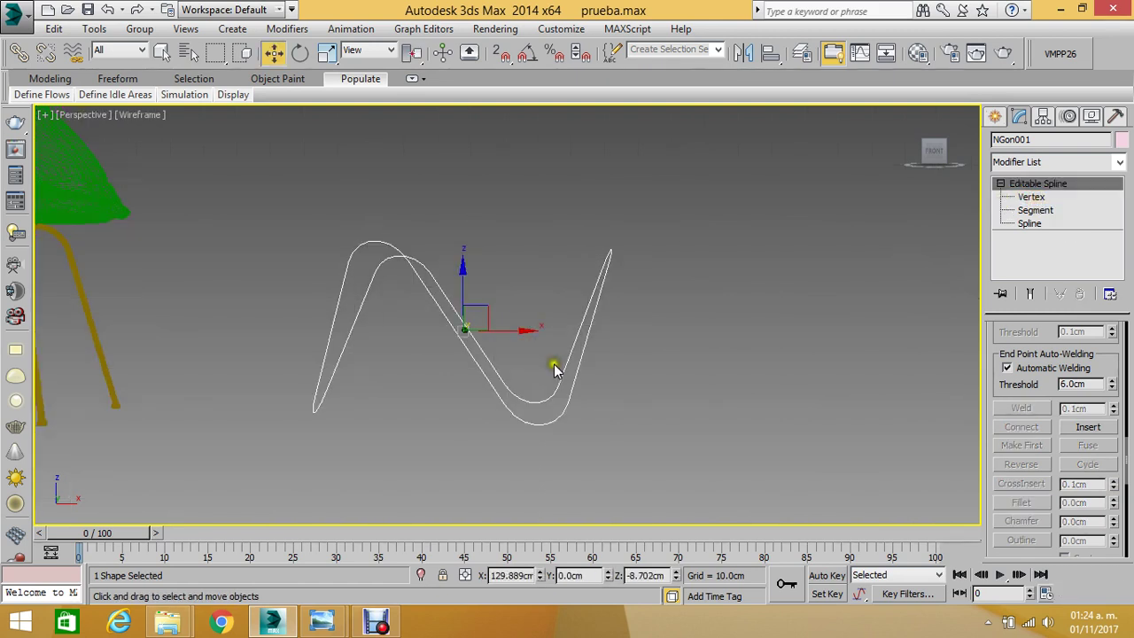
{"action": "left_click", "coordinate": [1103, 593]}
{"action": "mouse_move", "coordinate": [586, 326]}
{"action": "left_mouse_down"}
{"action": "mouse_move", "coordinate": [577, 367]}
{"action": "mouse_move", "coordinate": [523, 368]}
{"action": "mouse_move", "coordinate": [536, 374]}
{"action": "mouse_move", "coordinate": [469, 334]}
{"action": "left_mouse_up"}
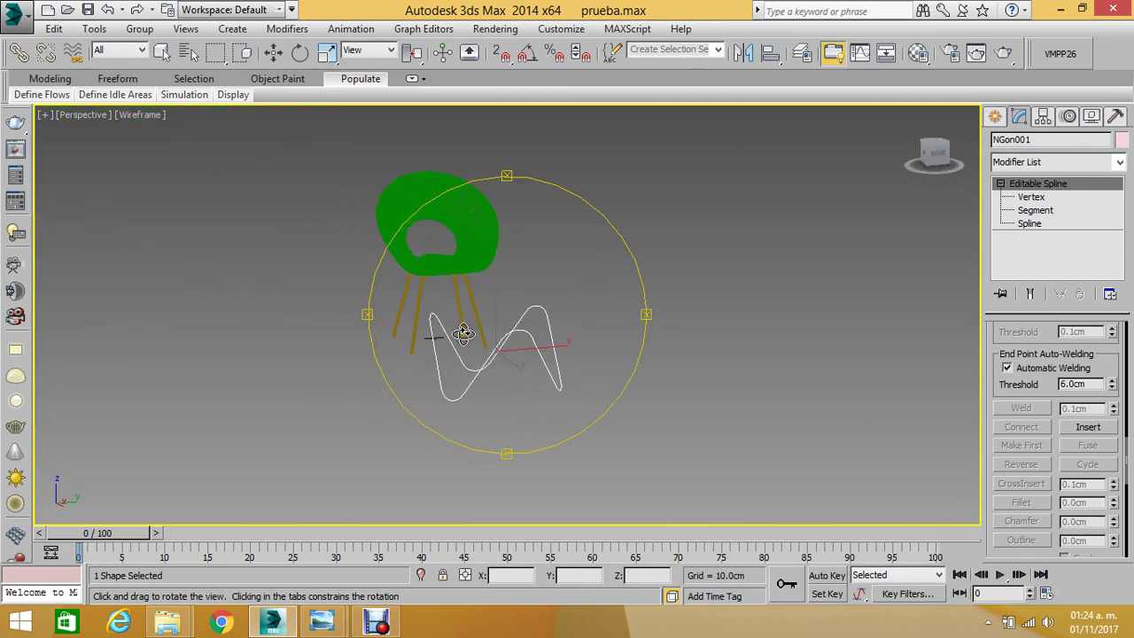
{"action": "key", "text": "t"}
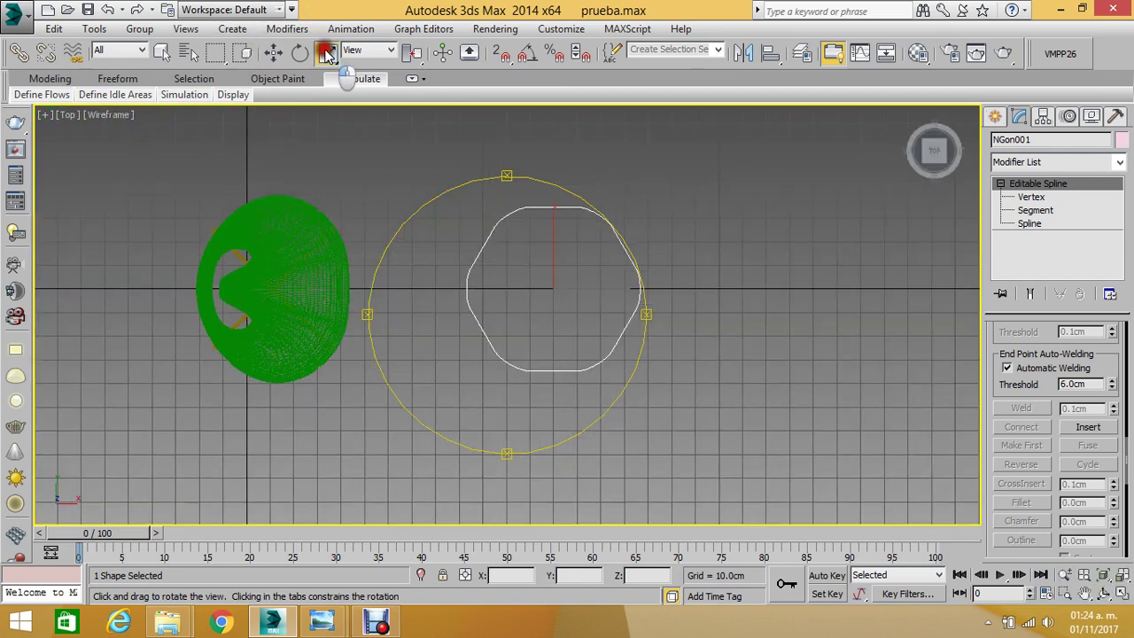
{"action": "left_click", "coordinate": [327, 52]}
{"action": "left_click_drag", "start_coordinate": [560, 282], "coordinate": [567, 272]}
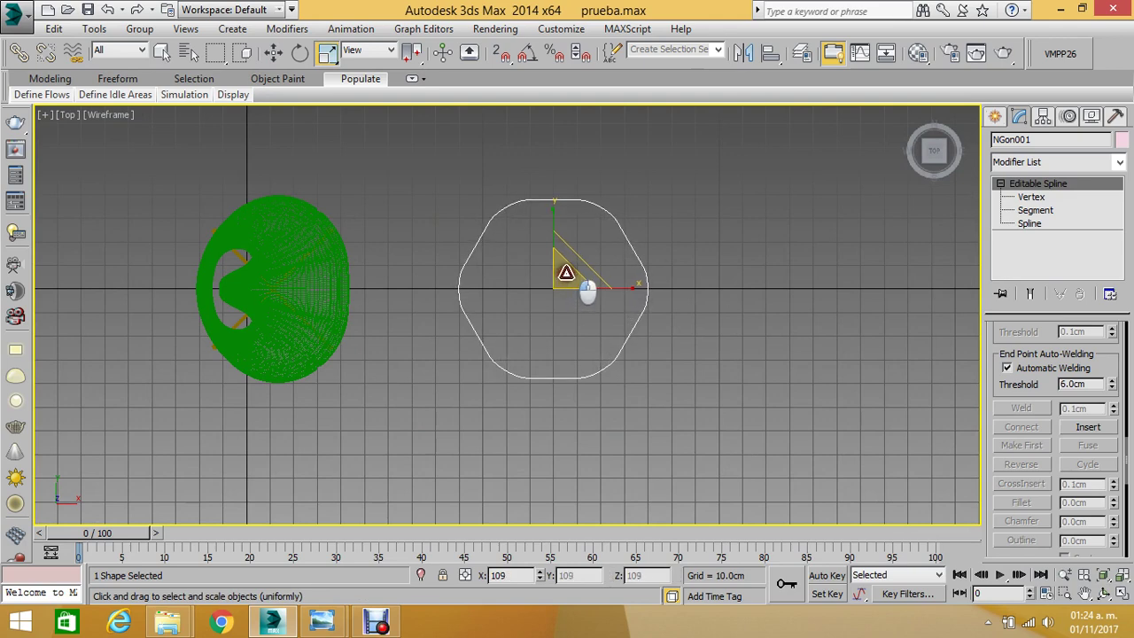
{"action": "key", "text": "f"}
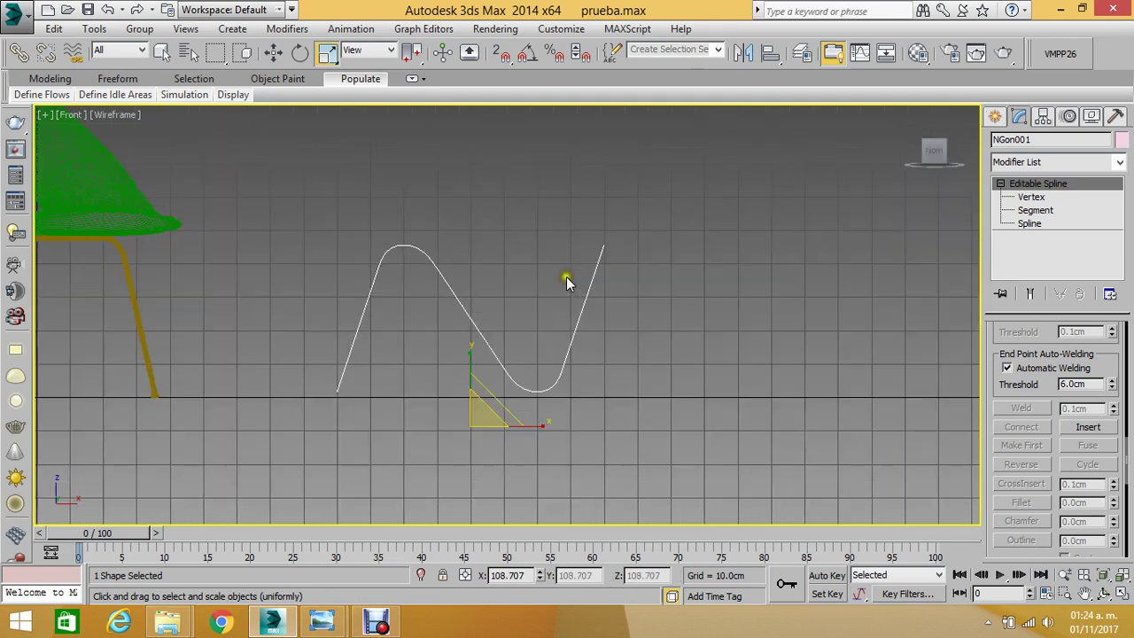
- Add a Sweep modifier to the wavy spline using the built-in Bar section
{"action": "left_click", "coordinate": [1062, 162]}
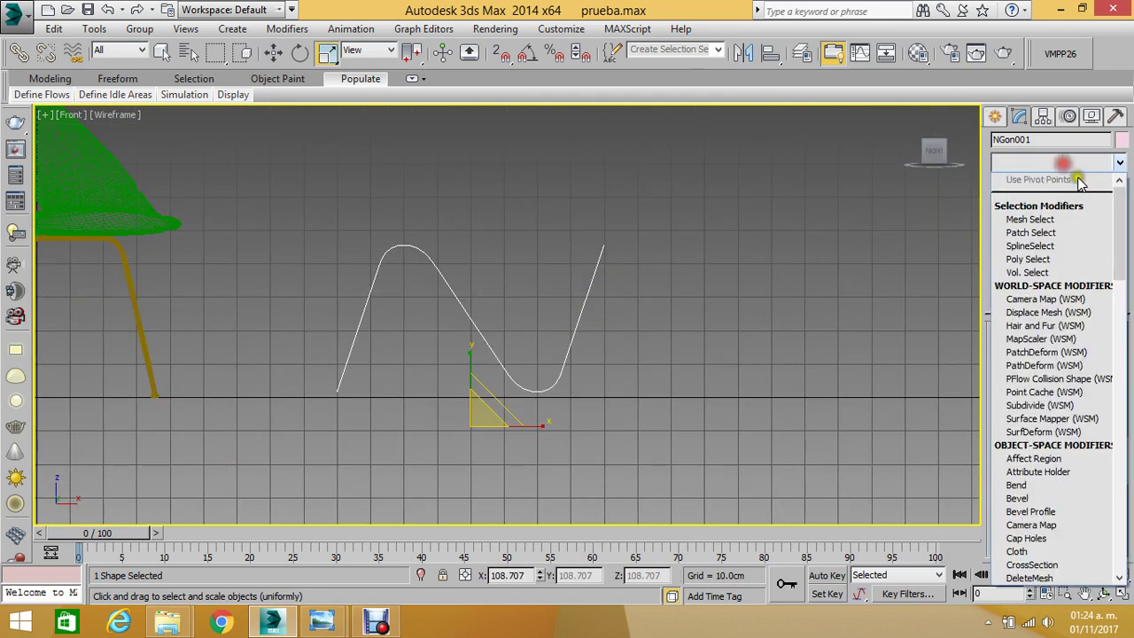
{"action": "left_click_drag", "start_coordinate": [1120, 206], "coordinate": [1121, 474]}
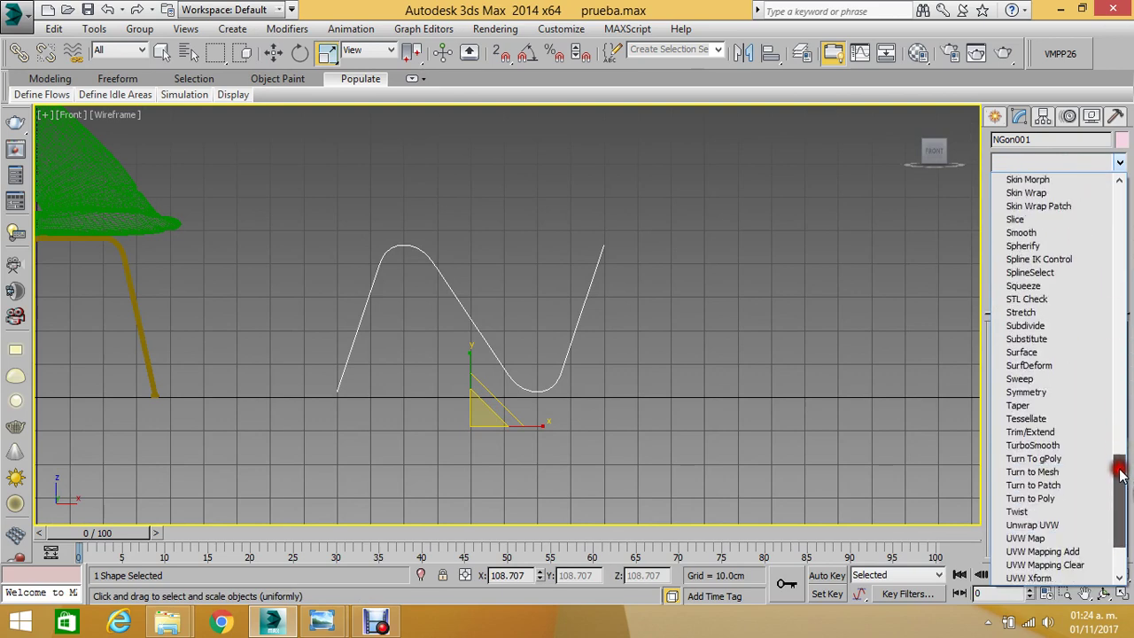
{"action": "left_click", "coordinate": [1028, 379]}
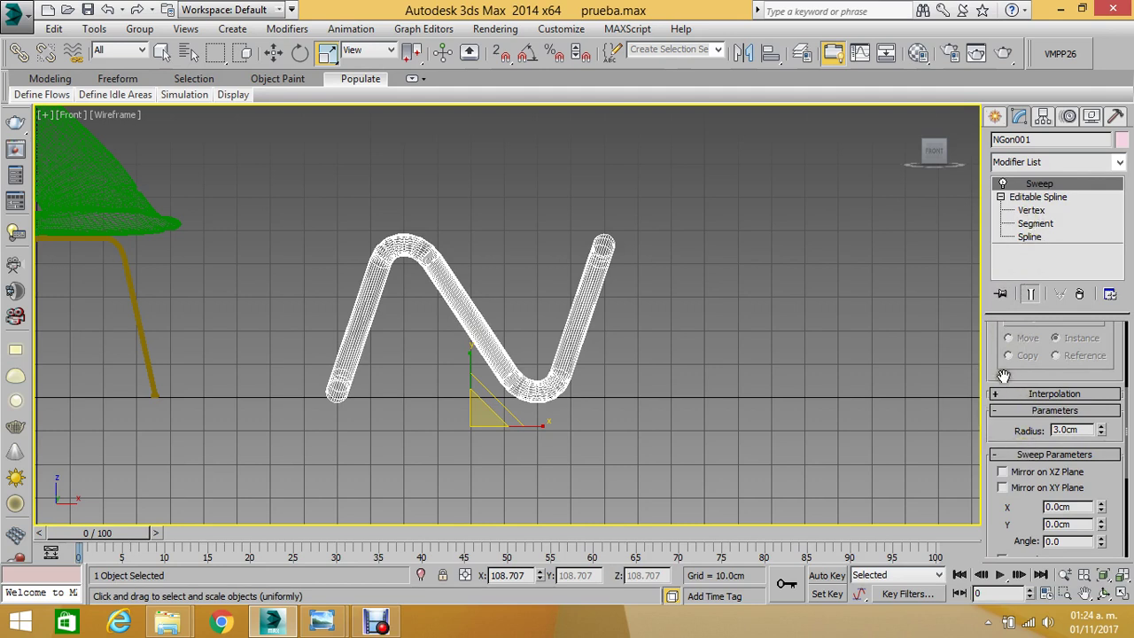
{"action": "scroll", "coordinate": [1004, 376], "scroll_direction": "up", "scroll_amount": 5}
{"action": "left_click", "coordinate": [1098, 396]}
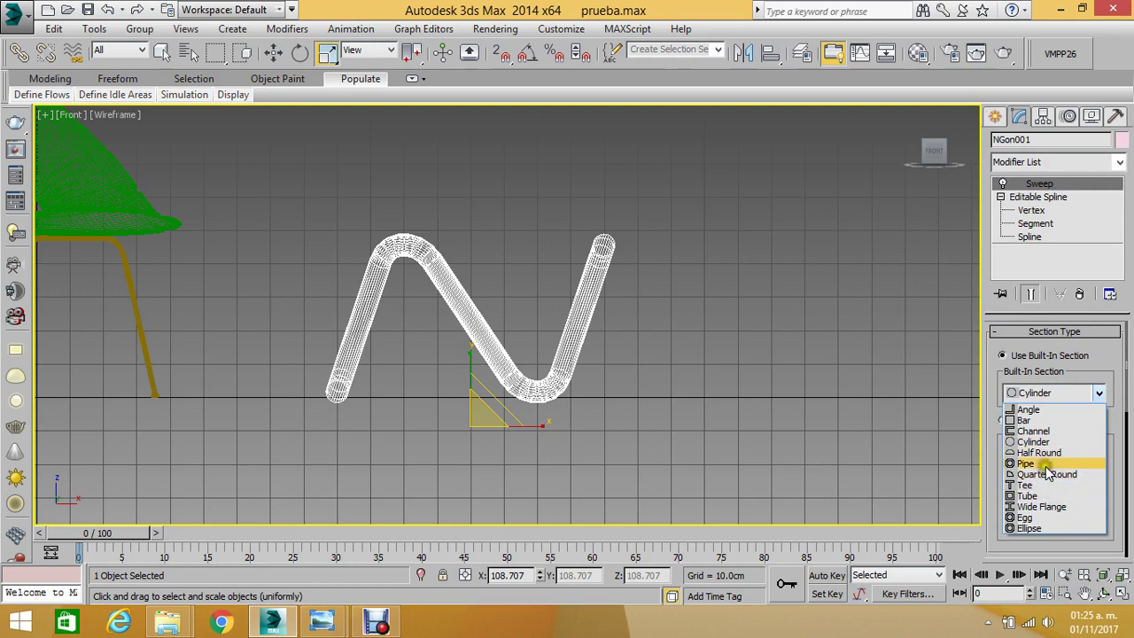
{"action": "left_click", "coordinate": [1051, 422]}
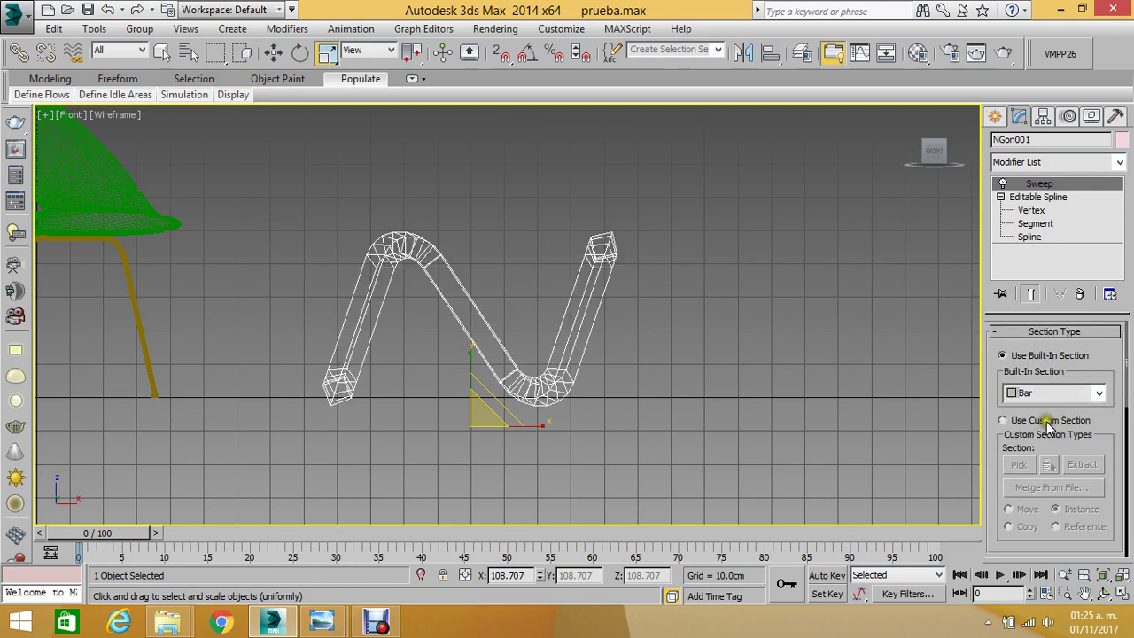
- Switch the sweep's built-in section from Bar to Tube
{"action": "left_click", "coordinate": [1092, 398]}
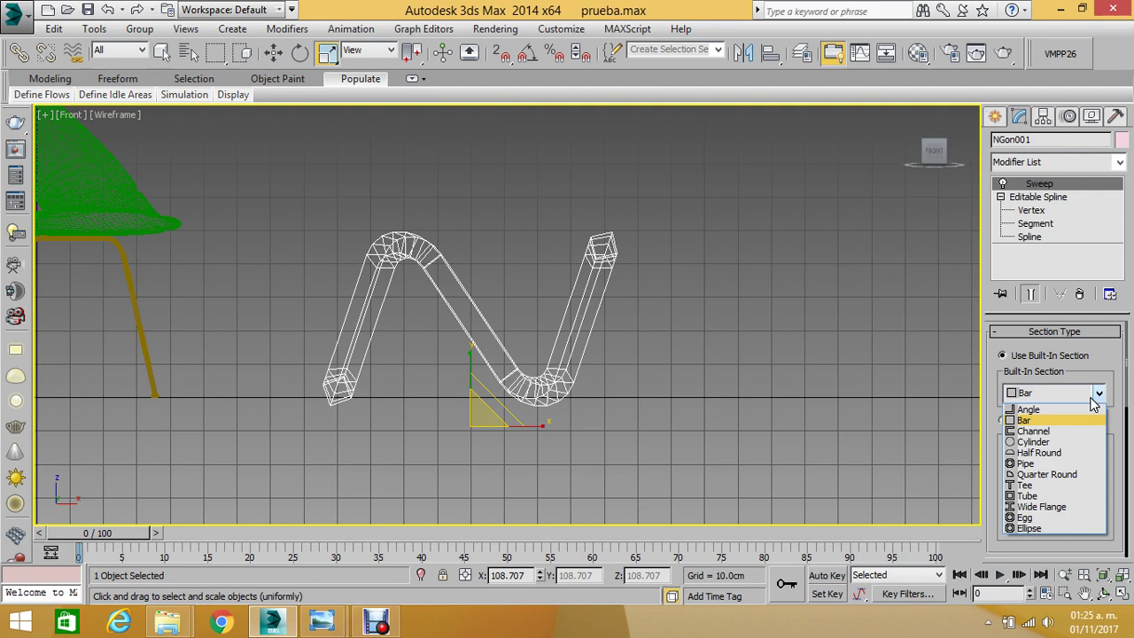
{"action": "left_click", "coordinate": [1046, 497]}
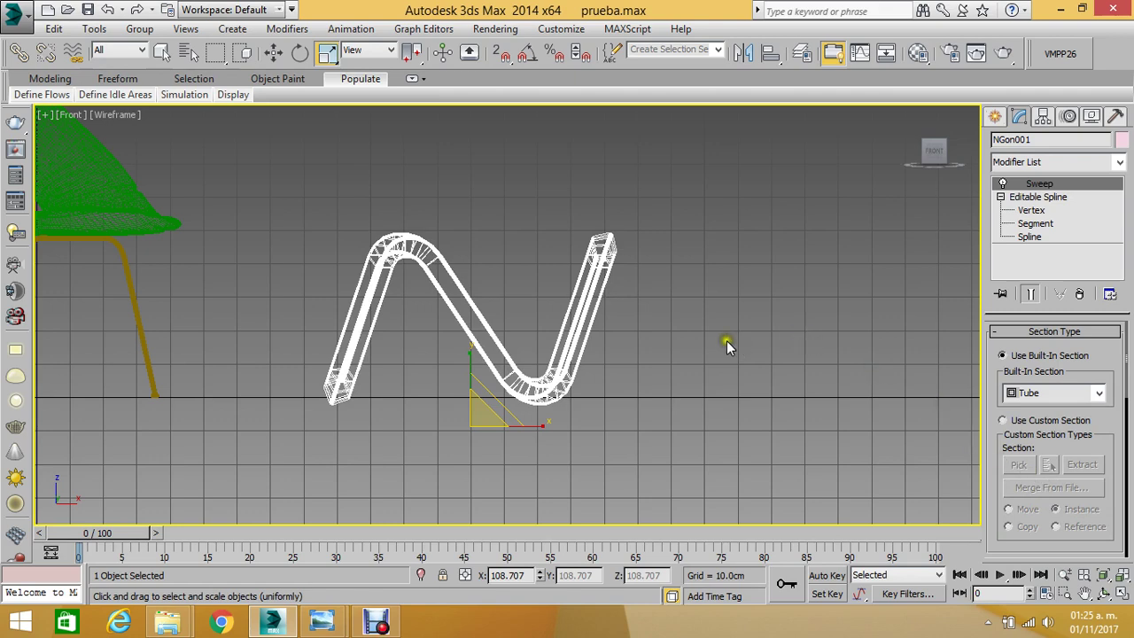
{"action": "middle_click_drag", "start_coordinate": [727, 342], "coordinate": [663, 324]}
{"action": "scroll", "coordinate": [539, 347], "scroll_direction": "up", "scroll_amount": 3}
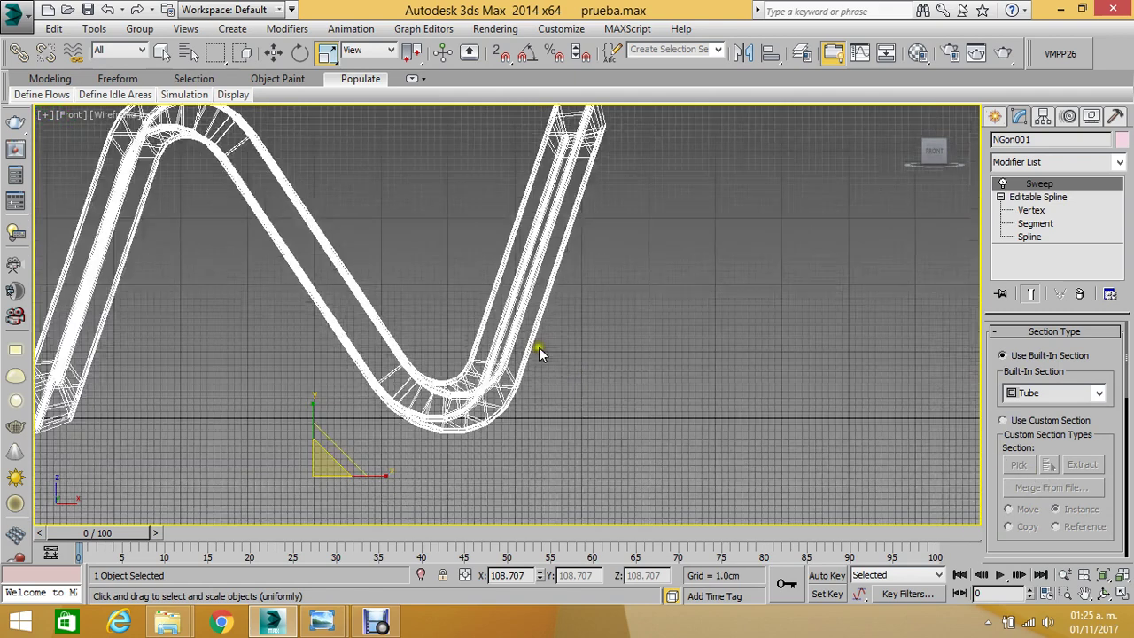
{"action": "left_click", "coordinate": [273, 52]}
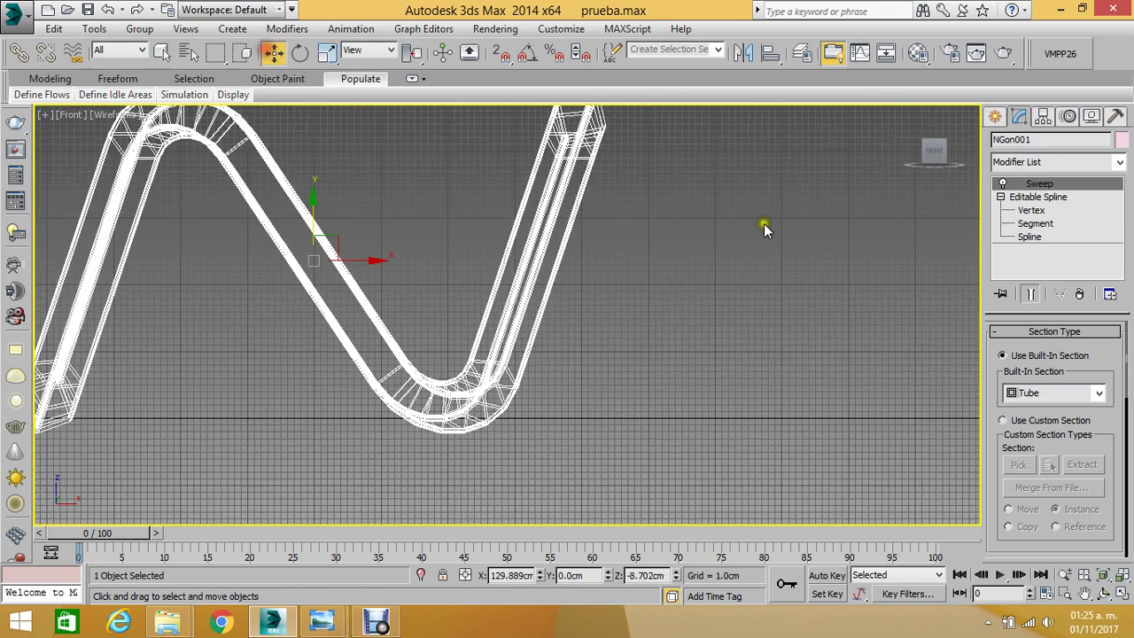
- Remove the Sweep modifier and draw a new rectangle with grid snapping on
{"action": "left_click", "coordinate": [1080, 294]}
{"action": "left_click", "coordinate": [624, 261]}
{"action": "middle_click_drag", "start_coordinate": [523, 232], "coordinate": [494, 216]}
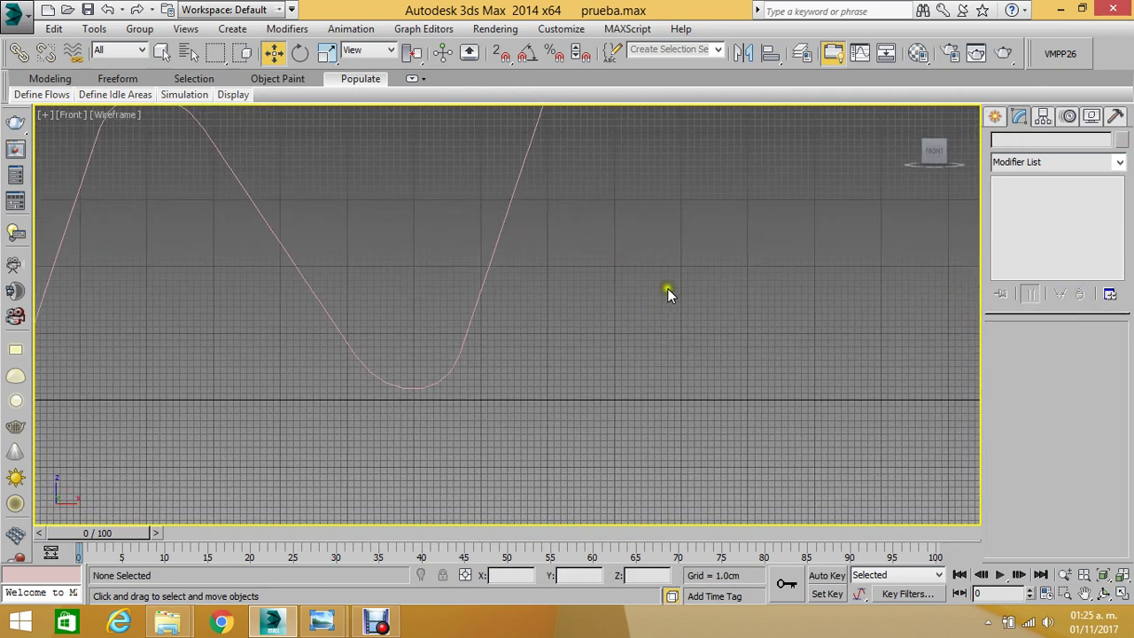
{"action": "left_click", "coordinate": [996, 117]}
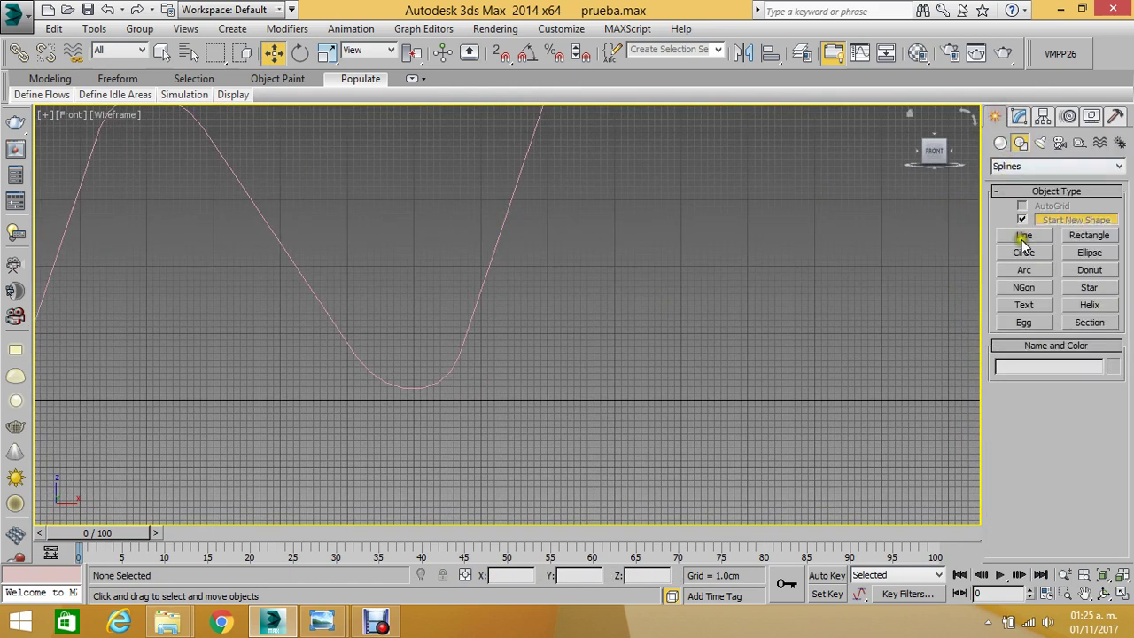
{"action": "left_click", "coordinate": [1090, 235]}
{"action": "middle_click_drag", "start_coordinate": [584, 155], "coordinate": [562, 258]}
{"action": "scroll", "coordinate": [550, 232], "scroll_direction": "up", "scroll_amount": 2}
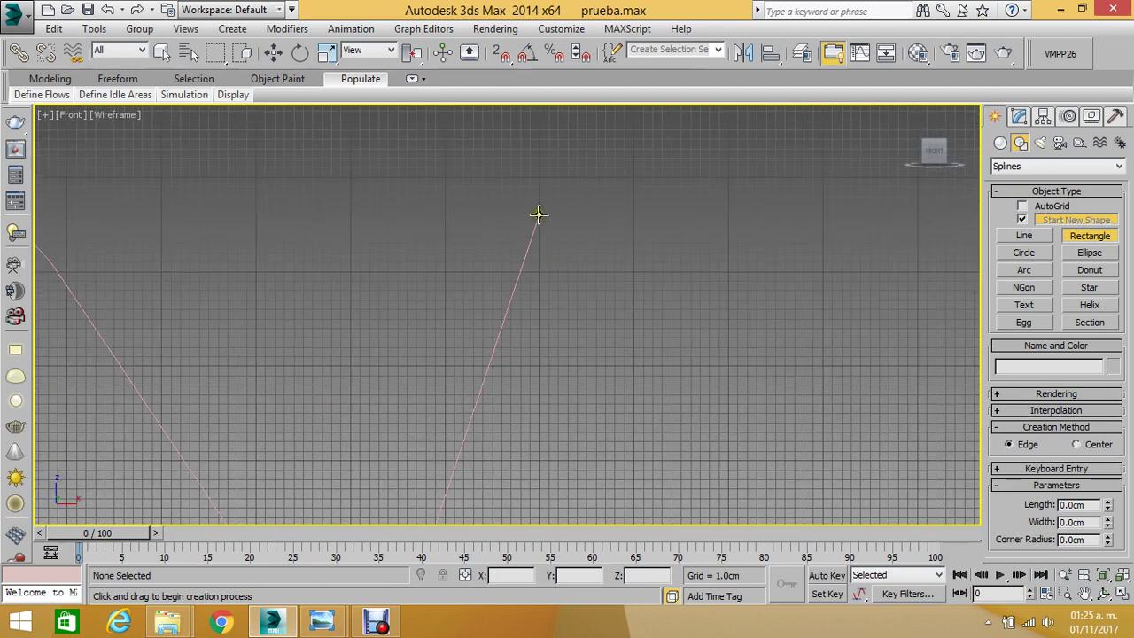
{"action": "left_click", "coordinate": [501, 51]}
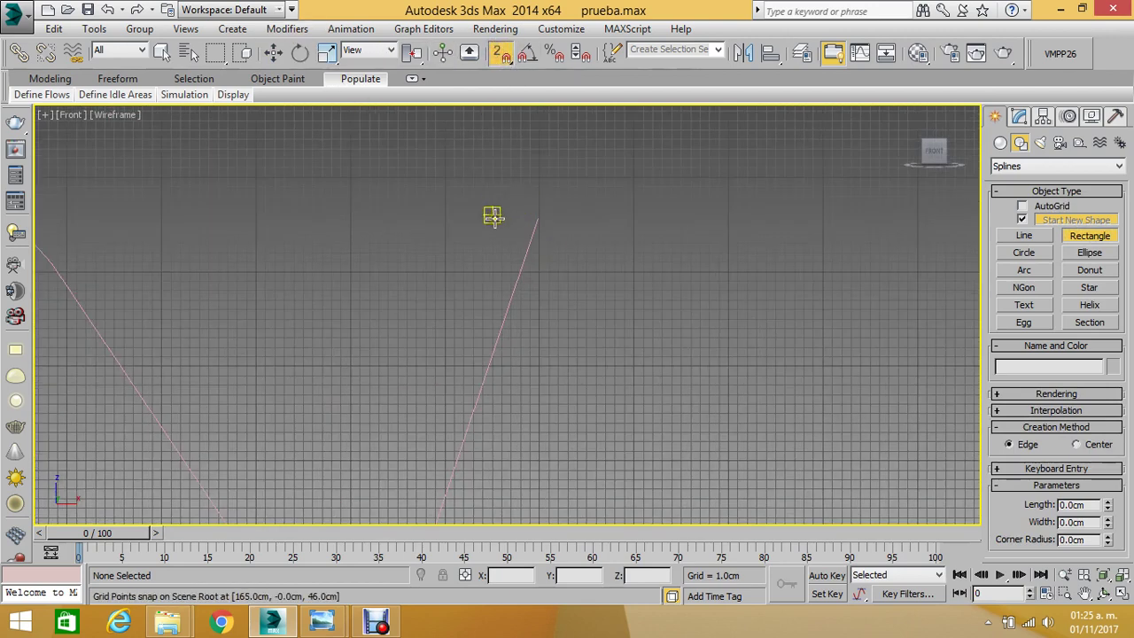
{"action": "left_click_drag", "start_coordinate": [500, 216], "coordinate": [620, 233]}
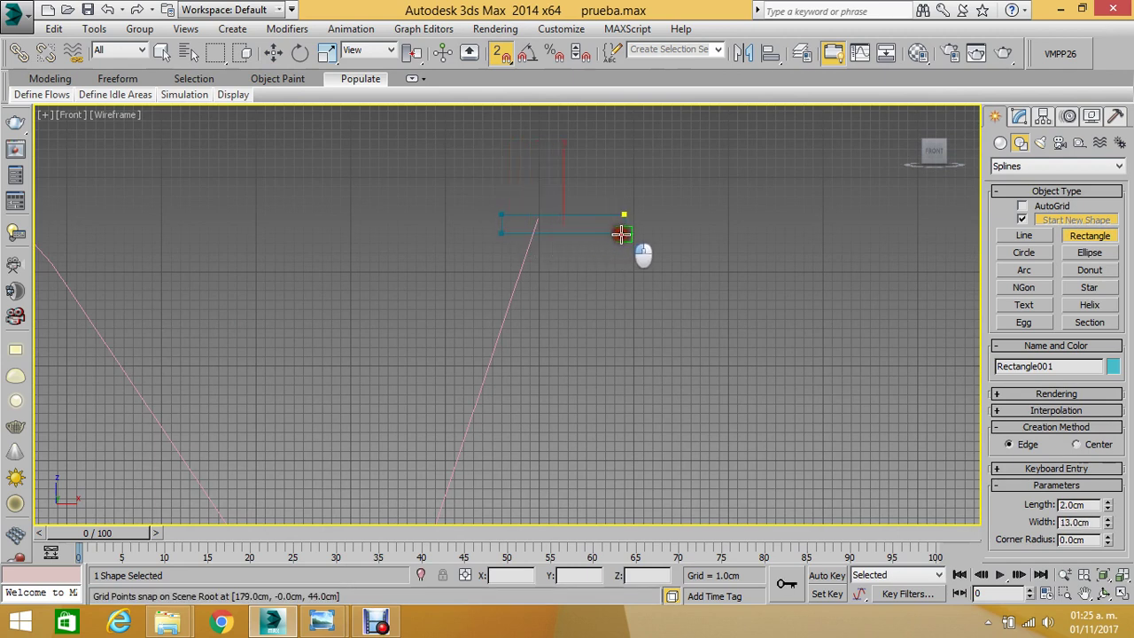
{"action": "left_click_drag", "start_coordinate": [621, 233], "coordinate": [643, 234]}
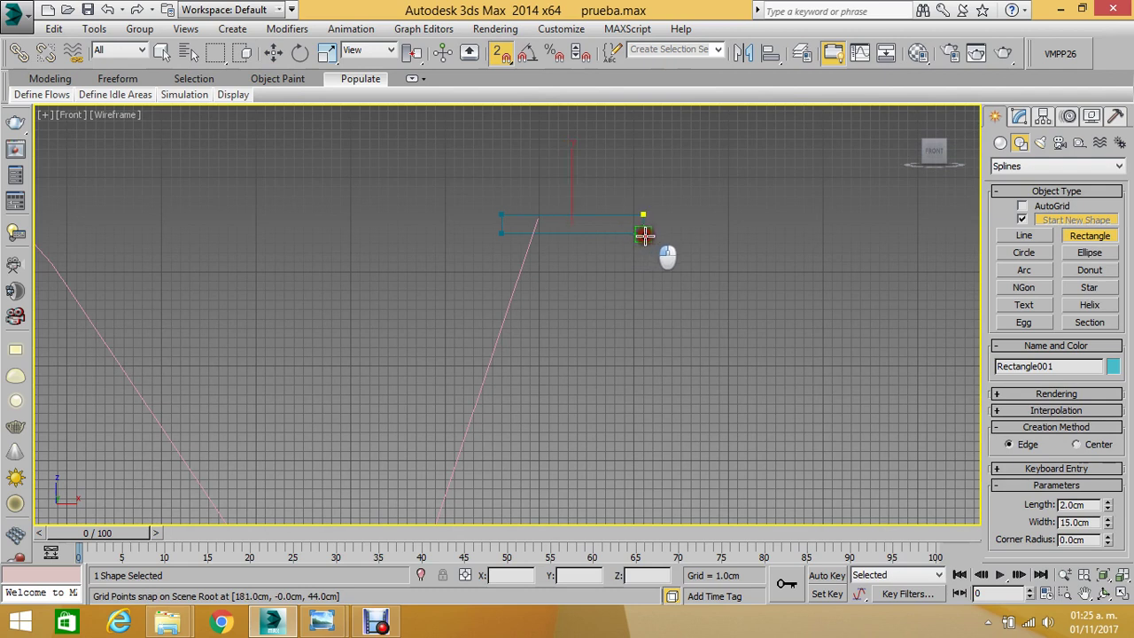
- Set the rectangle's length to 2.5 cm and colour it blue
{"action": "double_click", "coordinate": [1074, 504]}
{"action": "type", "text": "5"}
{"action": "key", "text": "Return"}
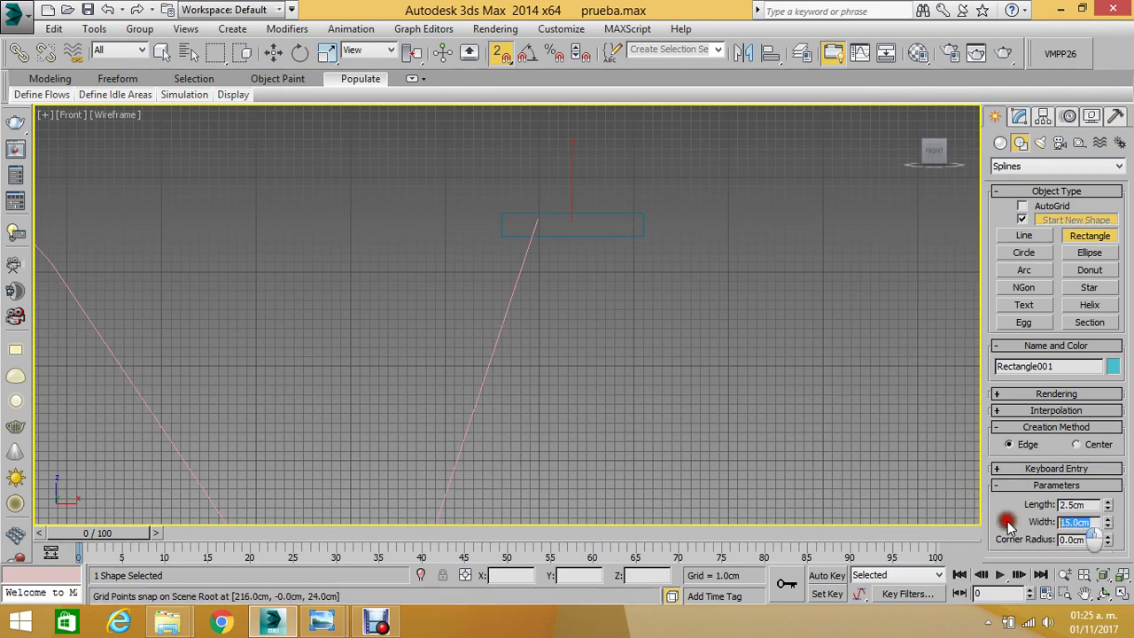
{"action": "left_click", "coordinate": [1113, 366]}
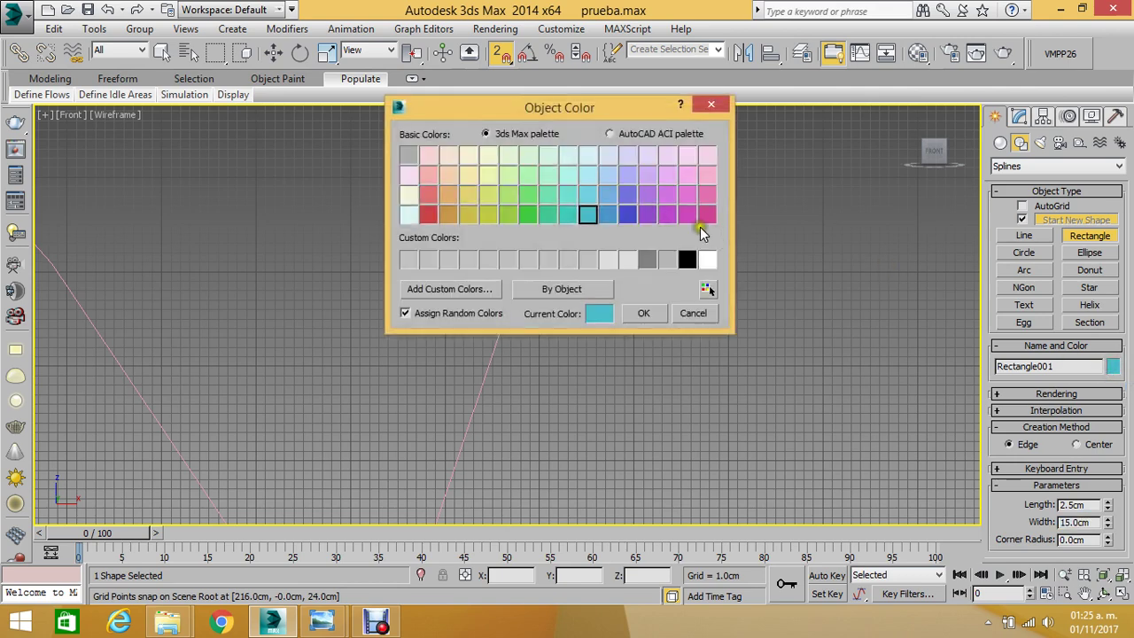
{"action": "left_click", "coordinate": [627, 214]}
{"action": "left_click", "coordinate": [643, 313]}
{"action": "left_click", "coordinate": [274, 52]}
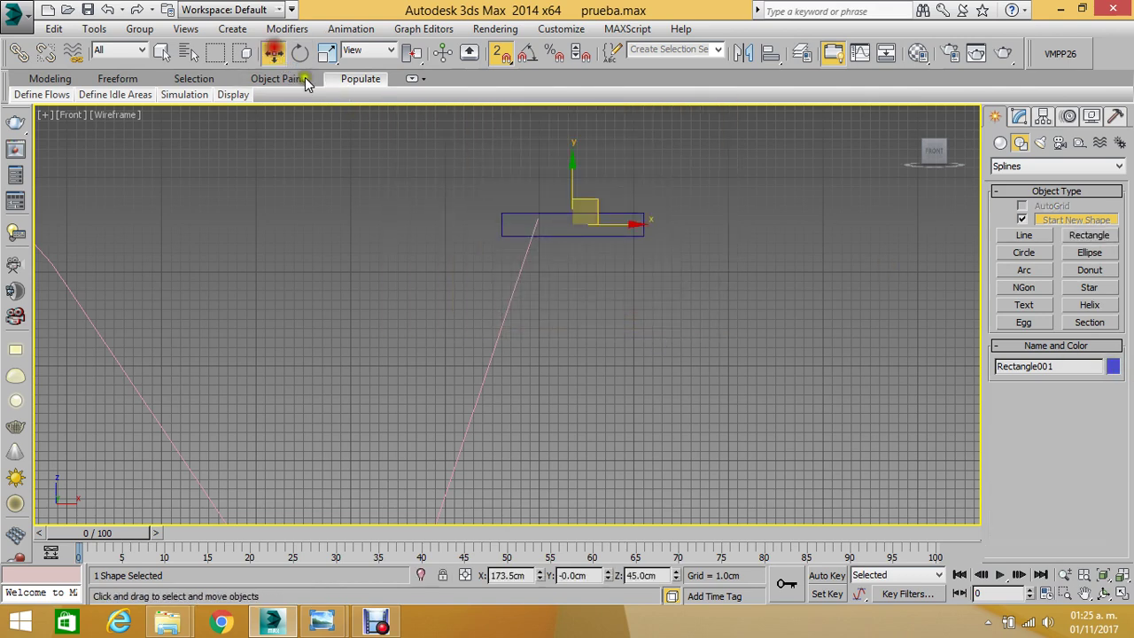
- Give the rectangle a 1.2 cm corner radius, turn off snapping and move it right
{"action": "left_click", "coordinate": [1019, 116]}
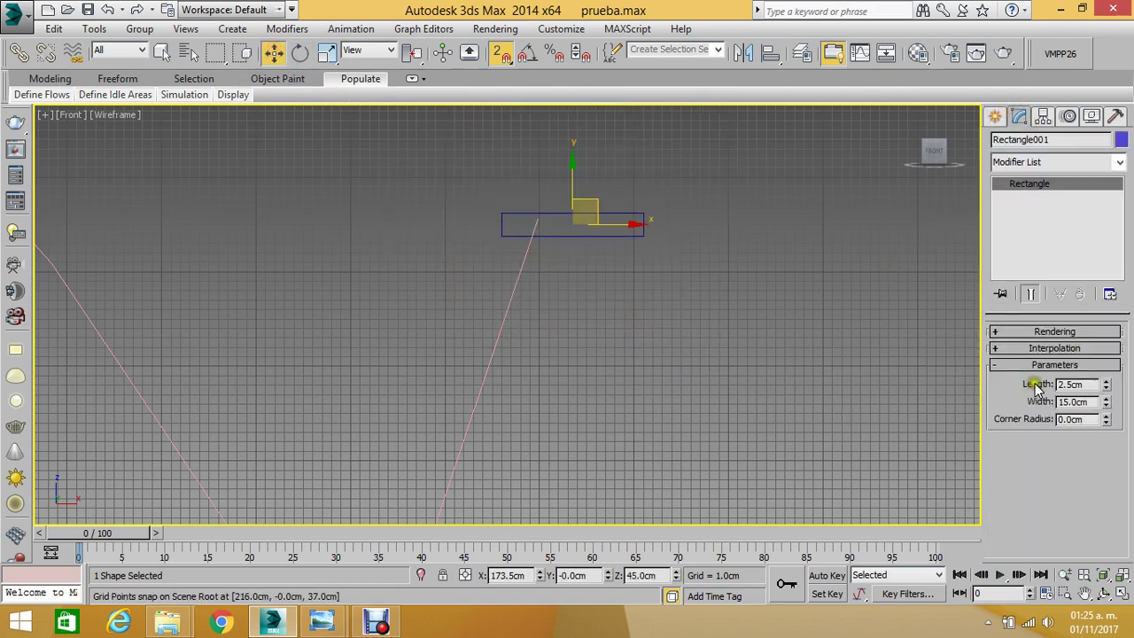
{"action": "left_click", "coordinate": [1095, 419]}
{"action": "type", "text": "1"}
{"action": "key", "text": "Return"}
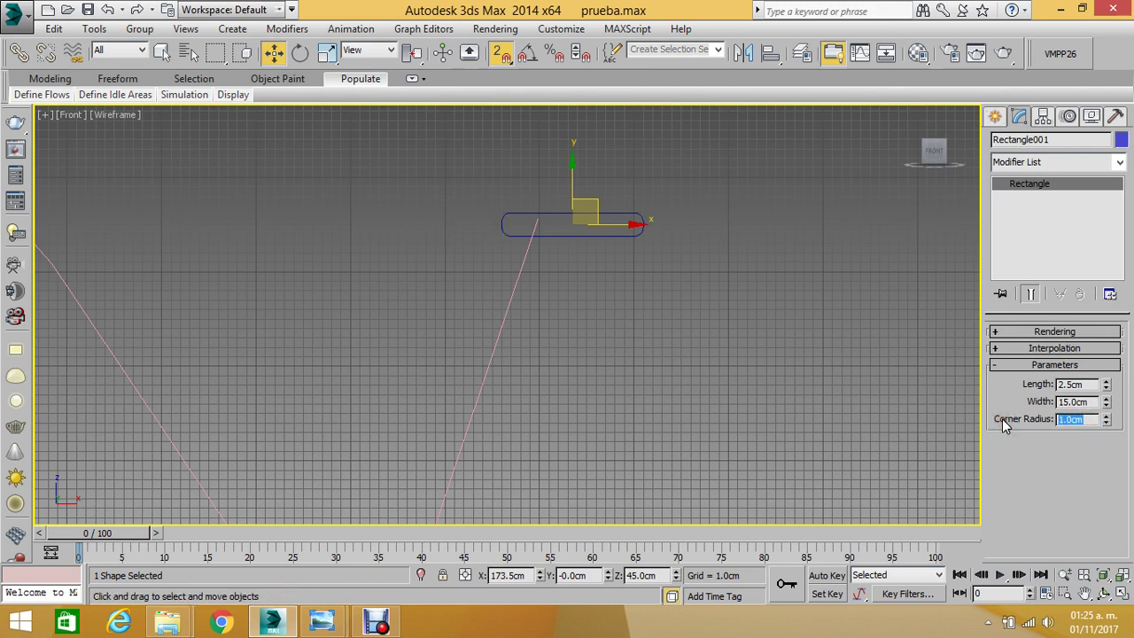
{"action": "type", "text": "1.2"}
{"action": "key", "text": "Return"}
{"action": "left_click", "coordinate": [1074, 402]}
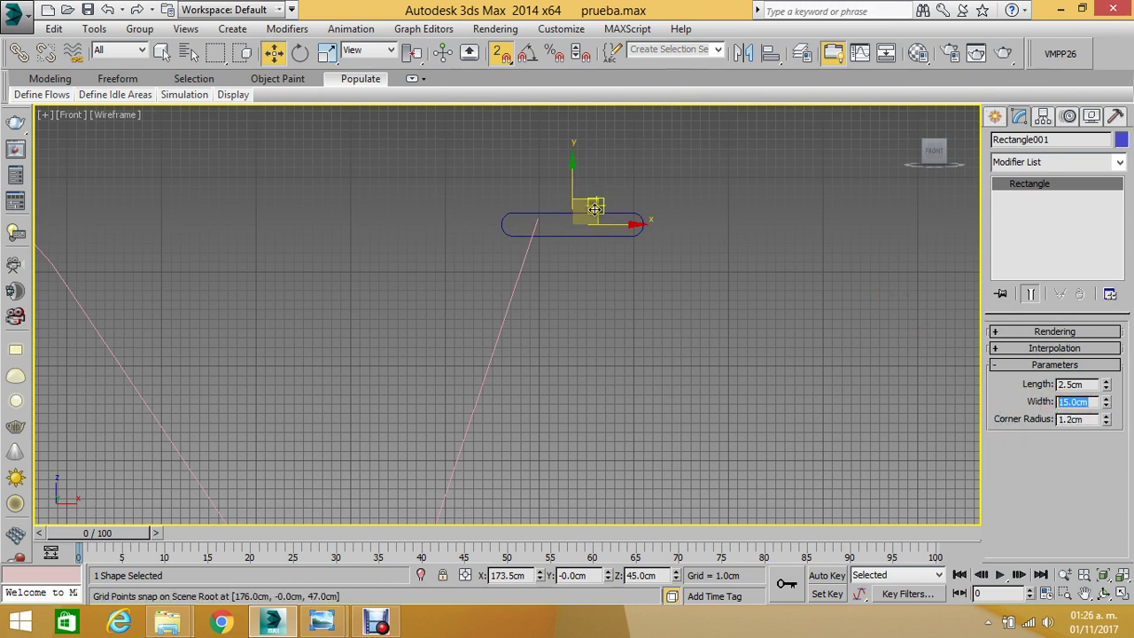
{"action": "left_click", "coordinate": [497, 51]}
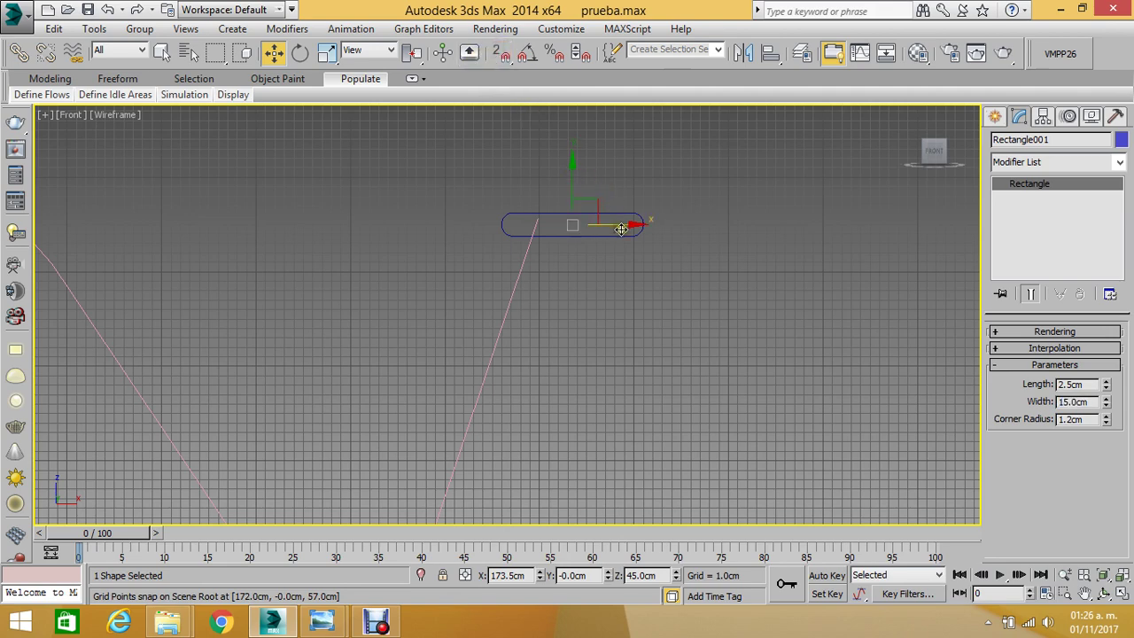
{"action": "left_click_drag", "start_coordinate": [603, 225], "coordinate": [685, 224]}
{"action": "left_click", "coordinate": [532, 262]}
- Apply a Sweep modifier to the pink wavy line NGon001
{"action": "left_click", "coordinate": [524, 257]}
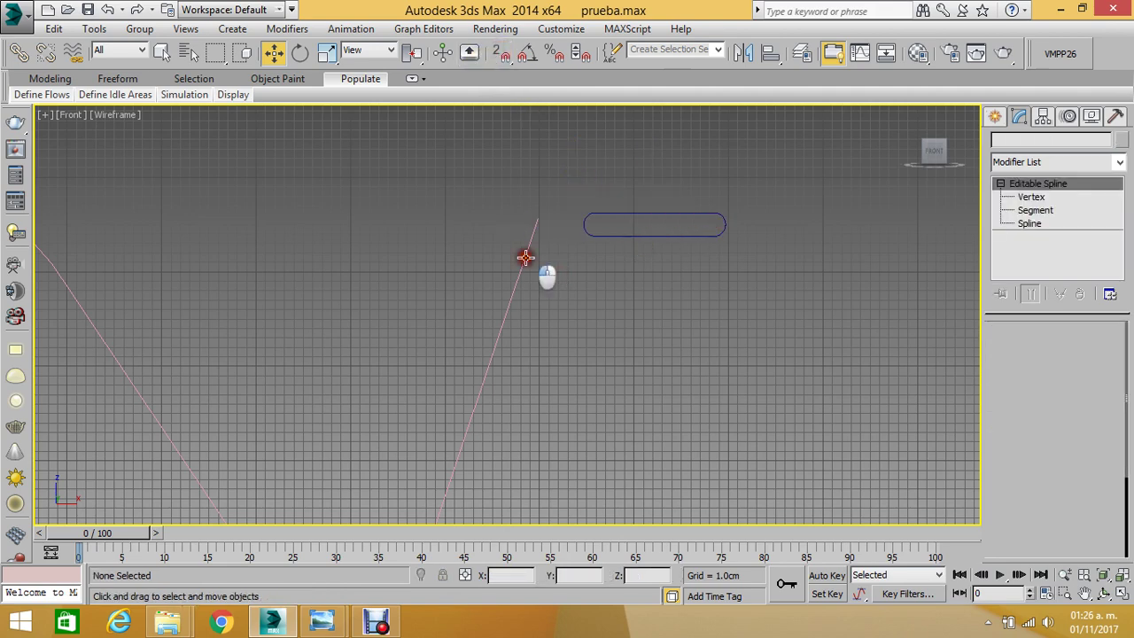
{"action": "left_click", "coordinate": [1120, 162]}
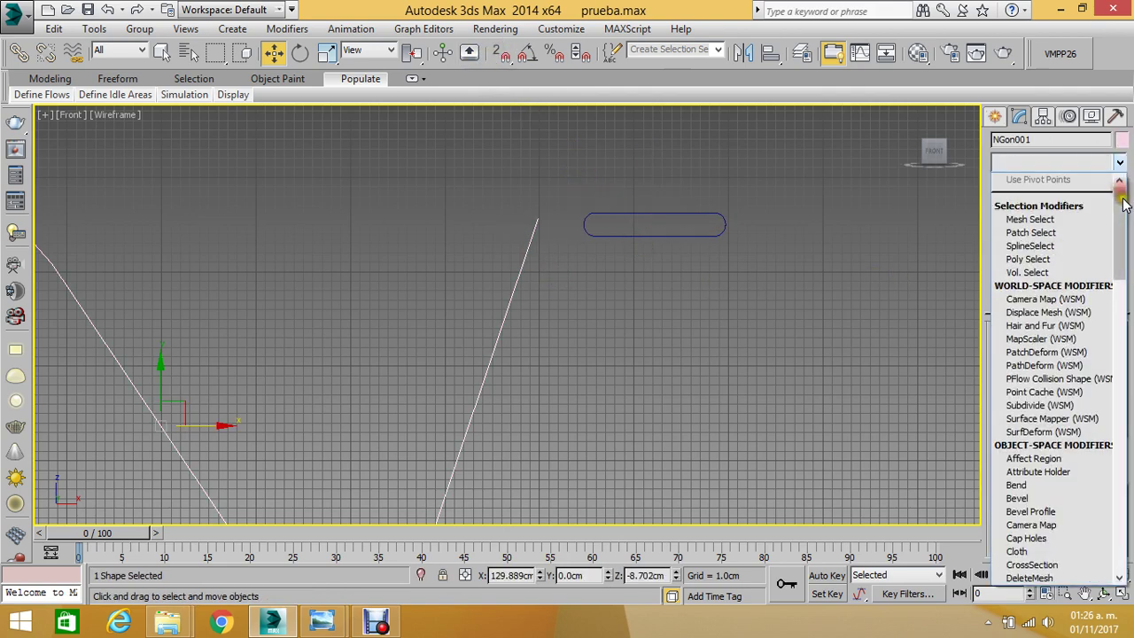
{"action": "left_click_drag", "start_coordinate": [1119, 229], "coordinate": [1130, 456]}
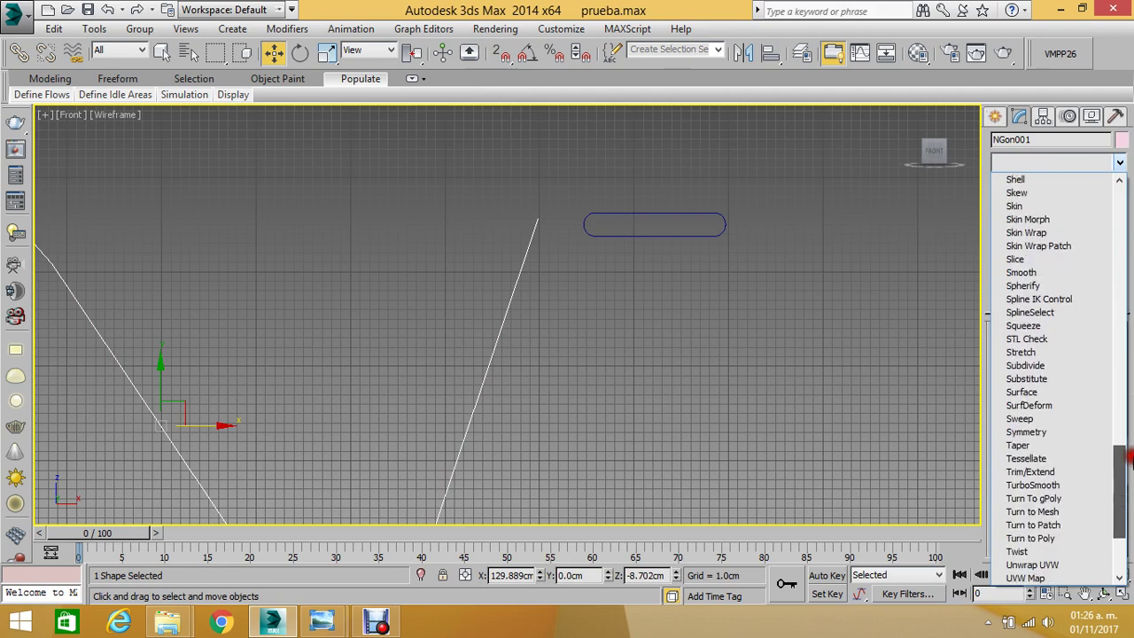
{"action": "left_click", "coordinate": [1024, 418]}
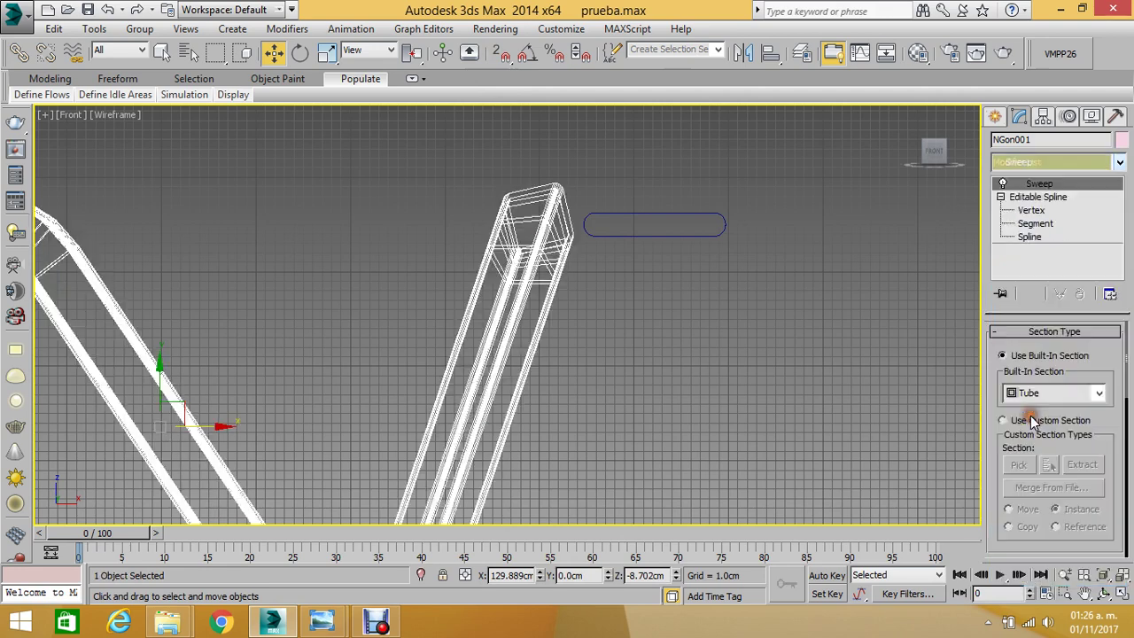
- Raise the Sweep's interpolation Steps from 6 to 24
{"action": "scroll", "coordinate": [997, 442], "scroll_direction": "down", "scroll_amount": 4}
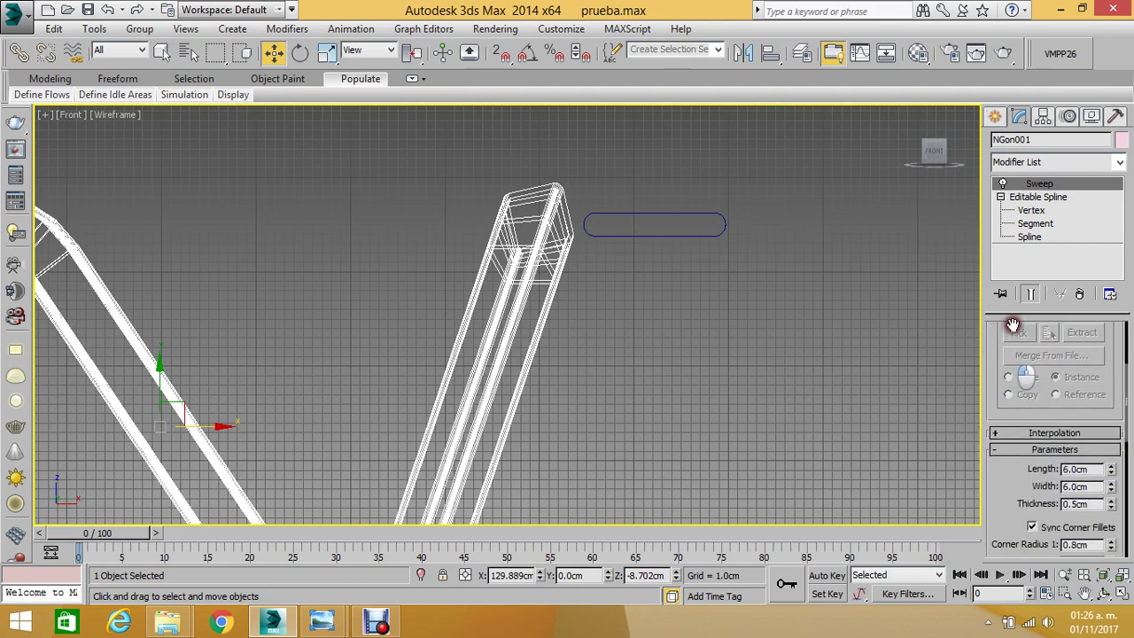
{"action": "scroll", "coordinate": [998, 441], "scroll_direction": "down", "scroll_amount": 2}
{"action": "scroll", "coordinate": [1001, 440], "scroll_direction": "up", "scroll_amount": 2}
{"action": "scroll", "coordinate": [1002, 441], "scroll_direction": "down", "scroll_amount": 3}
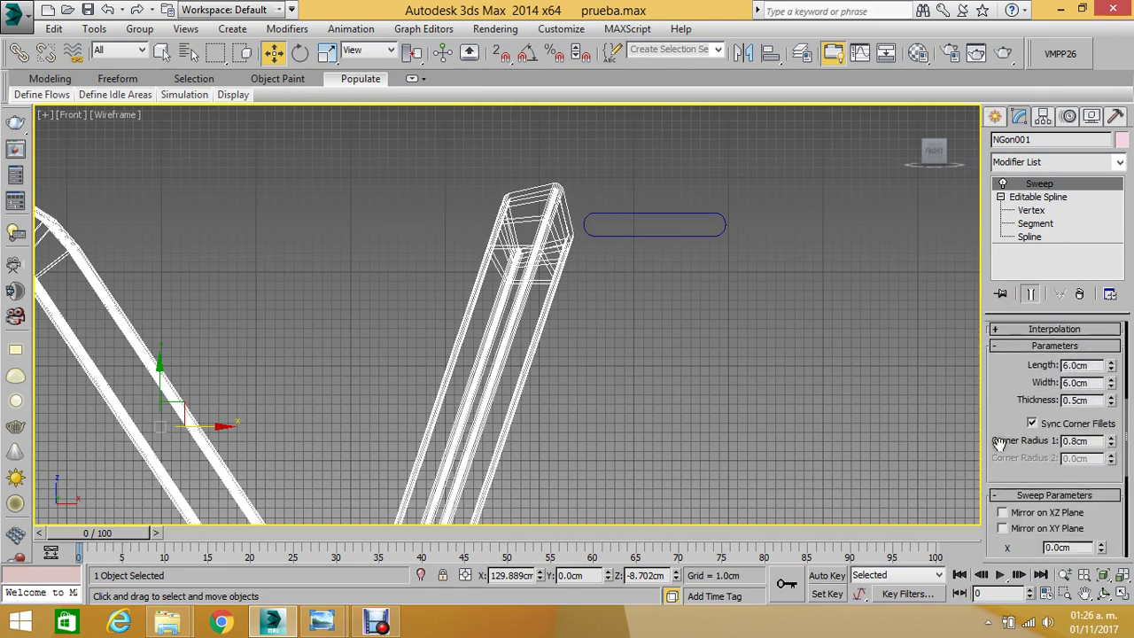
{"action": "scroll", "coordinate": [1001, 442], "scroll_direction": "down", "scroll_amount": 2}
{"action": "scroll", "coordinate": [1001, 443], "scroll_direction": "down", "scroll_amount": 3}
{"action": "scroll", "coordinate": [999, 445], "scroll_direction": "down", "scroll_amount": 2}
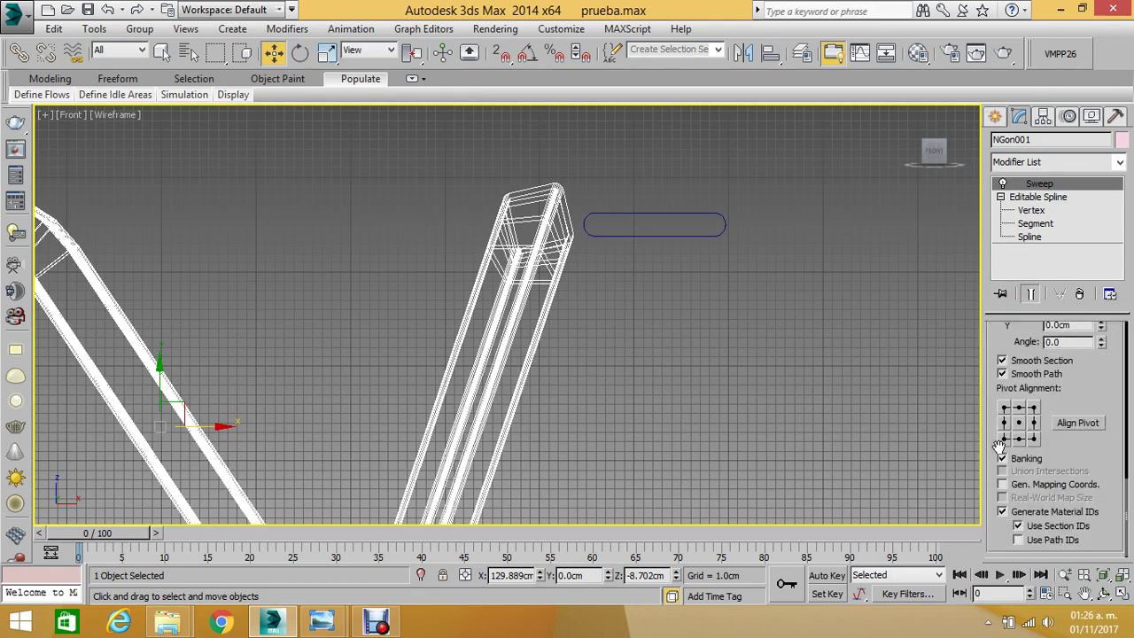
{"action": "scroll", "coordinate": [1000, 445], "scroll_direction": "up", "scroll_amount": 3}
{"action": "scroll", "coordinate": [999, 446], "scroll_direction": "up", "scroll_amount": 3}
{"action": "scroll", "coordinate": [999, 446], "scroll_direction": "up", "scroll_amount": 3}
{"action": "scroll", "coordinate": [999, 447], "scroll_direction": "up", "scroll_amount": 2}
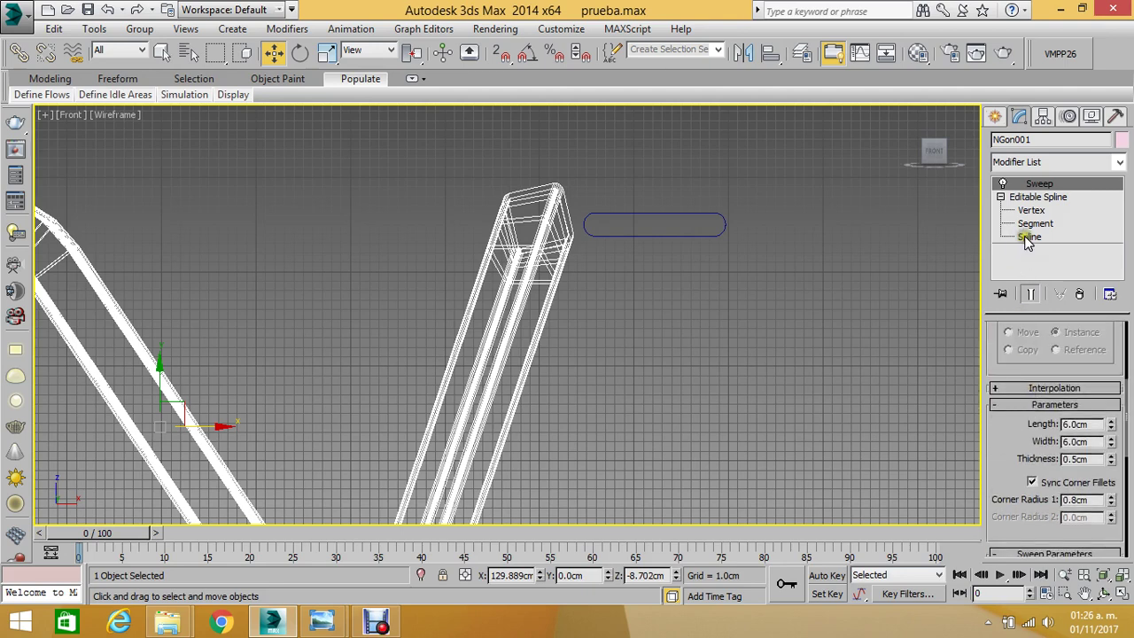
{"action": "left_click", "coordinate": [1015, 388]}
{"action": "scroll", "coordinate": [995, 398], "scroll_direction": "down", "scroll_amount": 1}
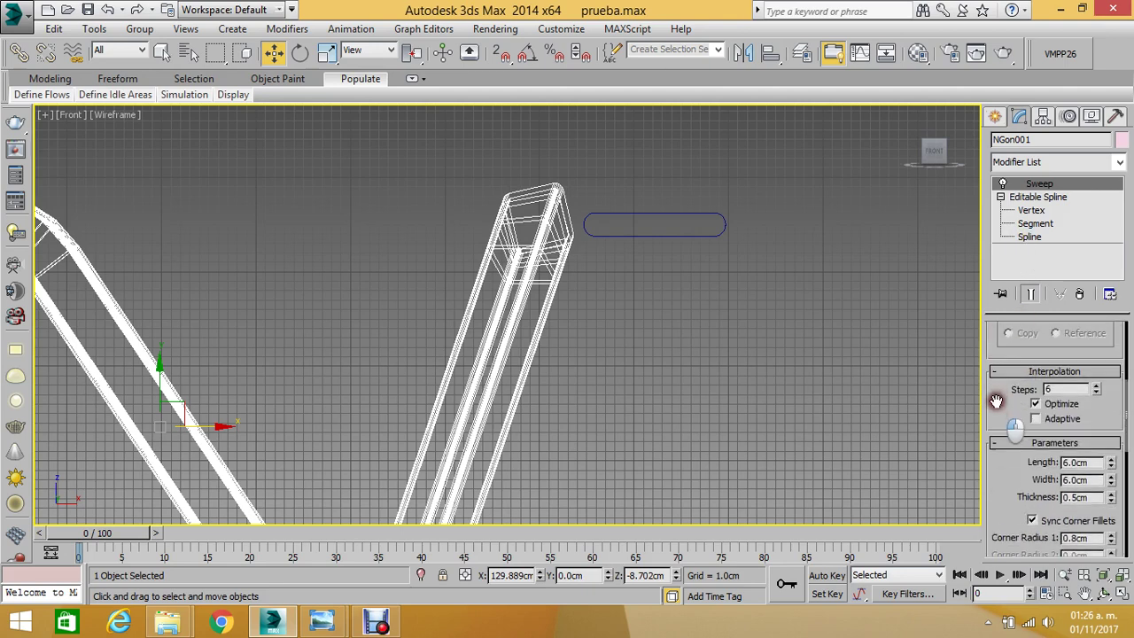
{"action": "left_click", "coordinate": [1053, 380]}
{"action": "type", "text": "24"}
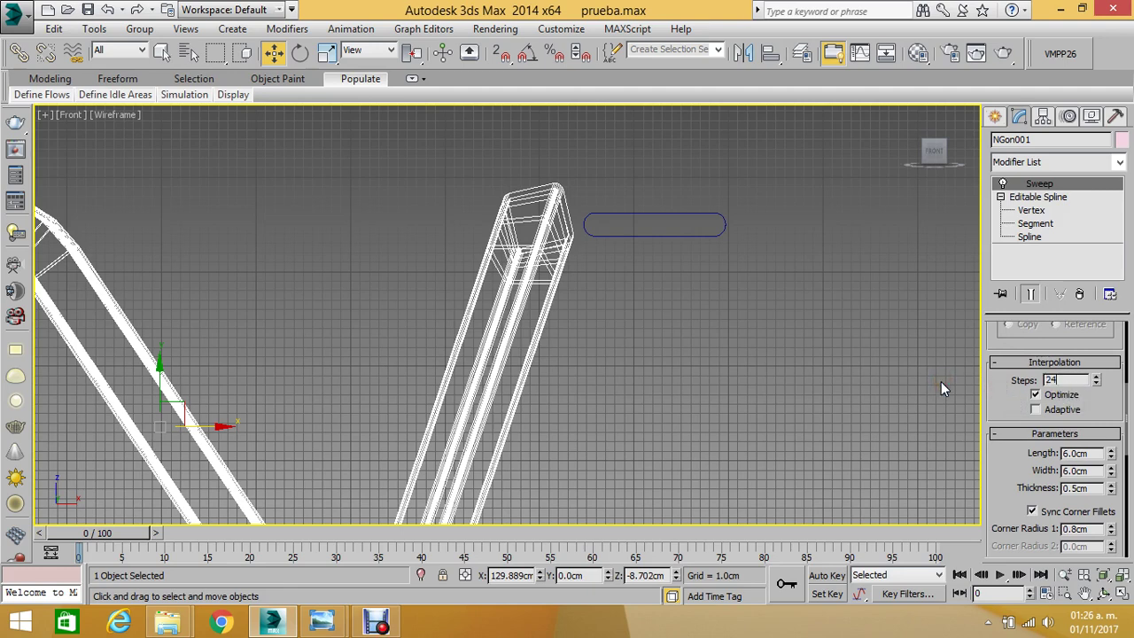
{"action": "key", "text": "Return"}
- Review the Sweep's Built-In Section shape list
{"action": "scroll", "coordinate": [984, 479], "scroll_direction": "up", "scroll_amount": 5}
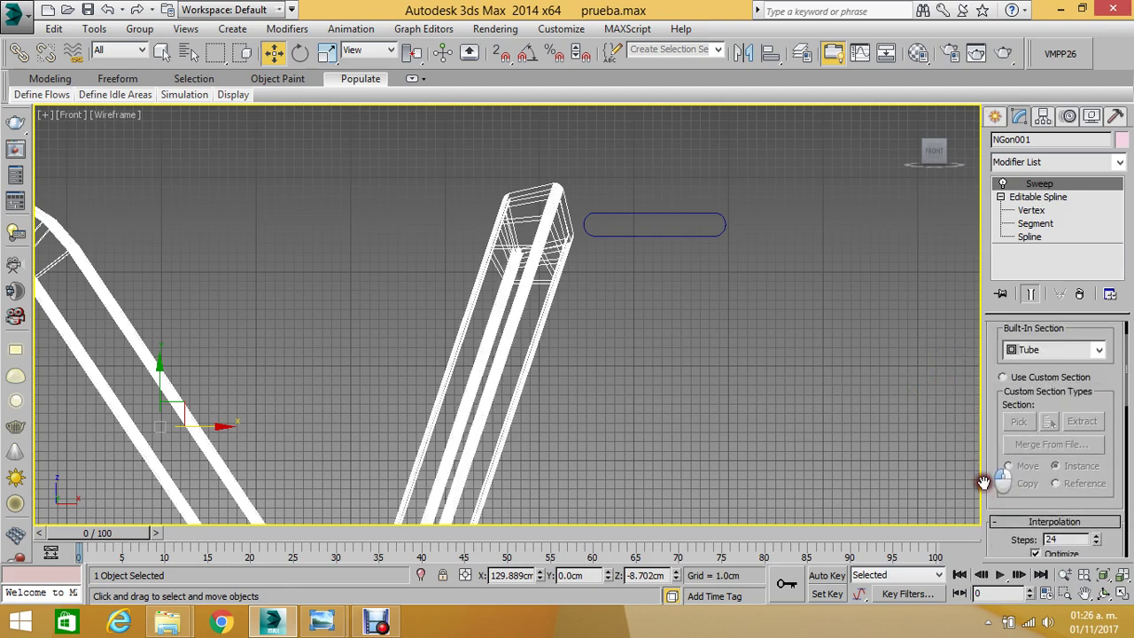
{"action": "scroll", "coordinate": [984, 479], "scroll_direction": "up", "scroll_amount": 3}
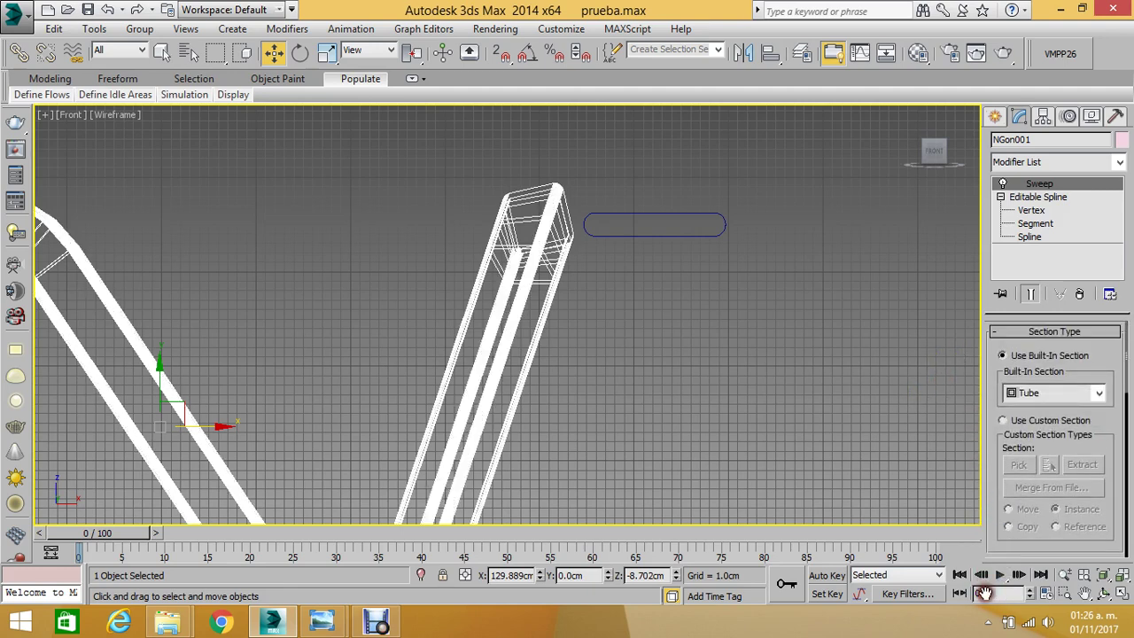
{"action": "left_click", "coordinate": [1099, 396]}
{"action": "left_click", "coordinate": [1099, 396]}
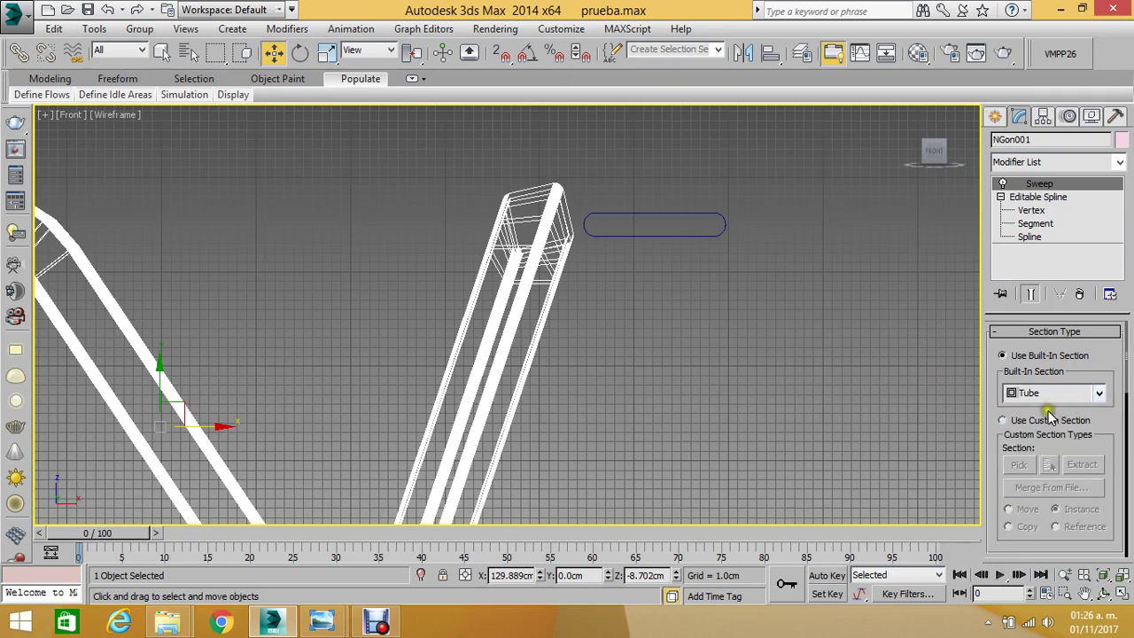
- Switch the Sweep to a custom section using Rectangle001 as the profile
{"action": "left_click", "coordinate": [1004, 421]}
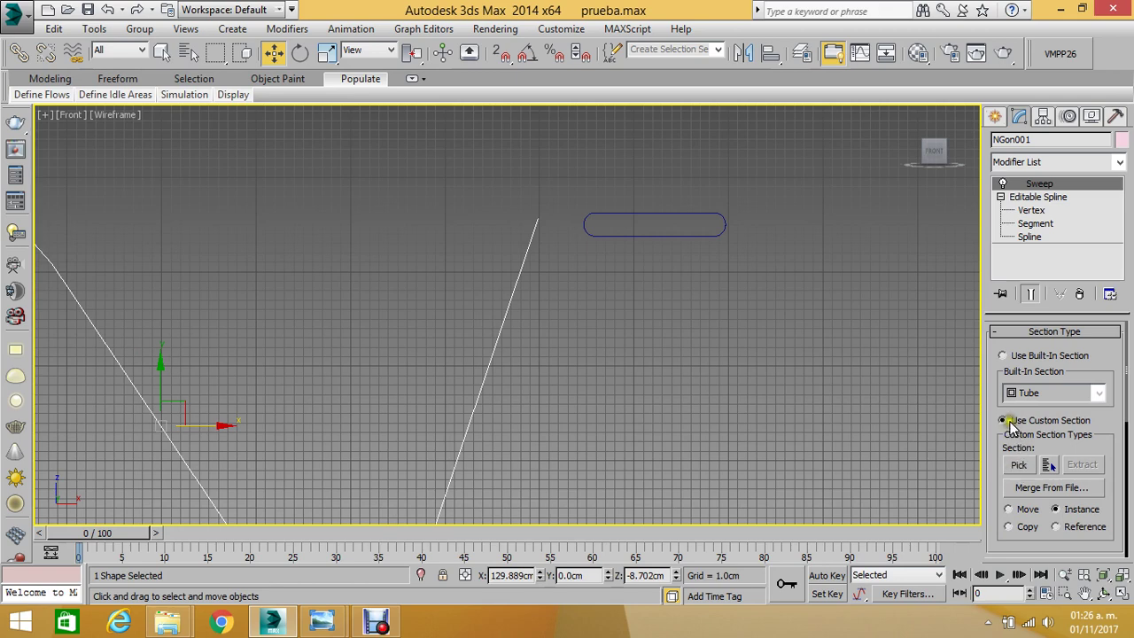
{"action": "left_click", "coordinate": [1019, 466]}
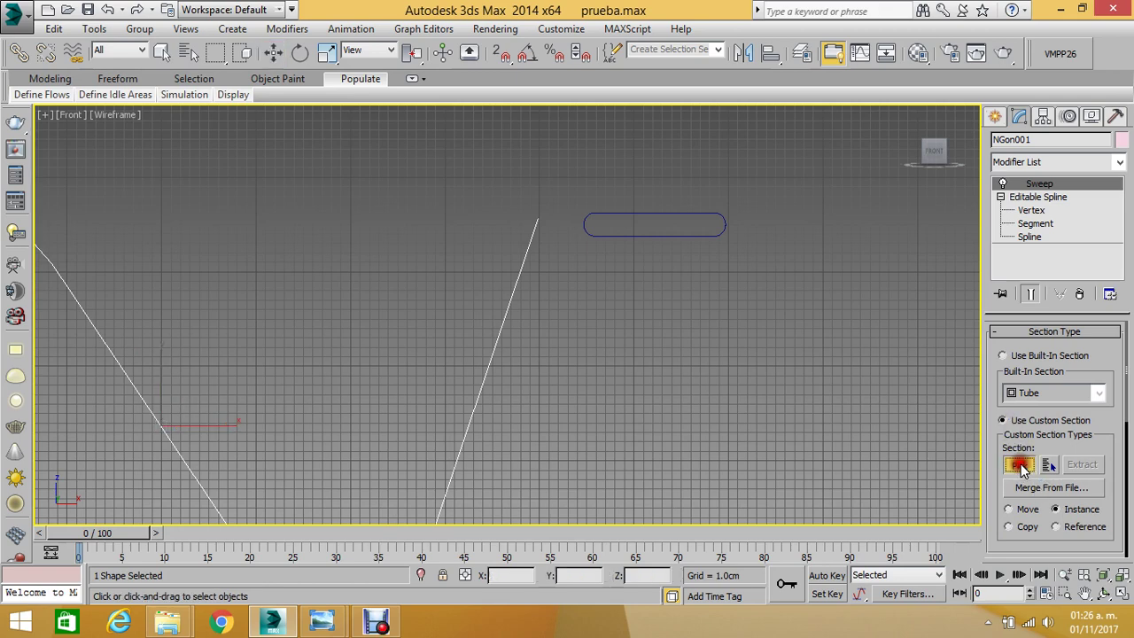
{"action": "left_click", "coordinate": [723, 232]}
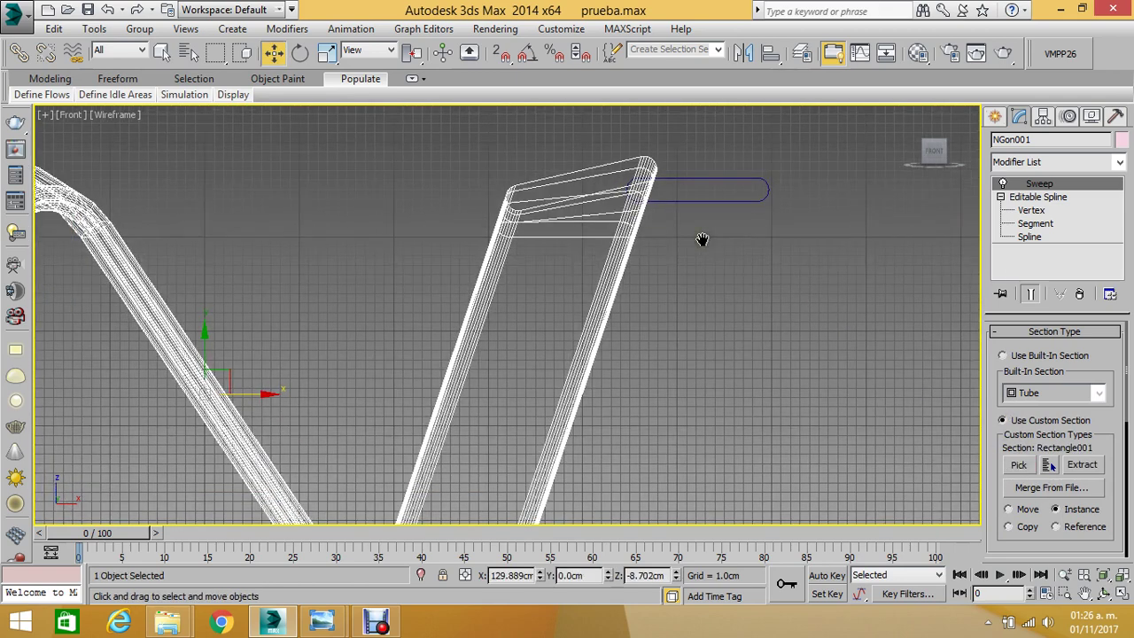
{"action": "scroll", "coordinate": [714, 228], "scroll_direction": "down", "scroll_amount": 4}
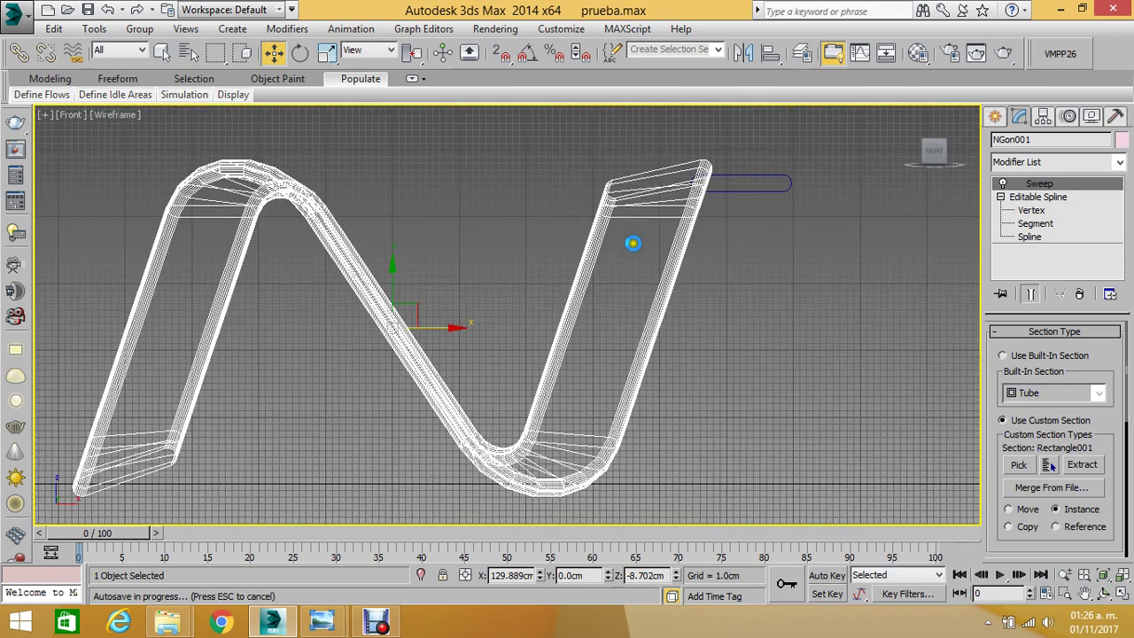
{"action": "scroll", "coordinate": [629, 253], "scroll_direction": "down", "scroll_amount": 3}
{"action": "scroll", "coordinate": [611, 255], "scroll_direction": "down", "scroll_amount": 1}
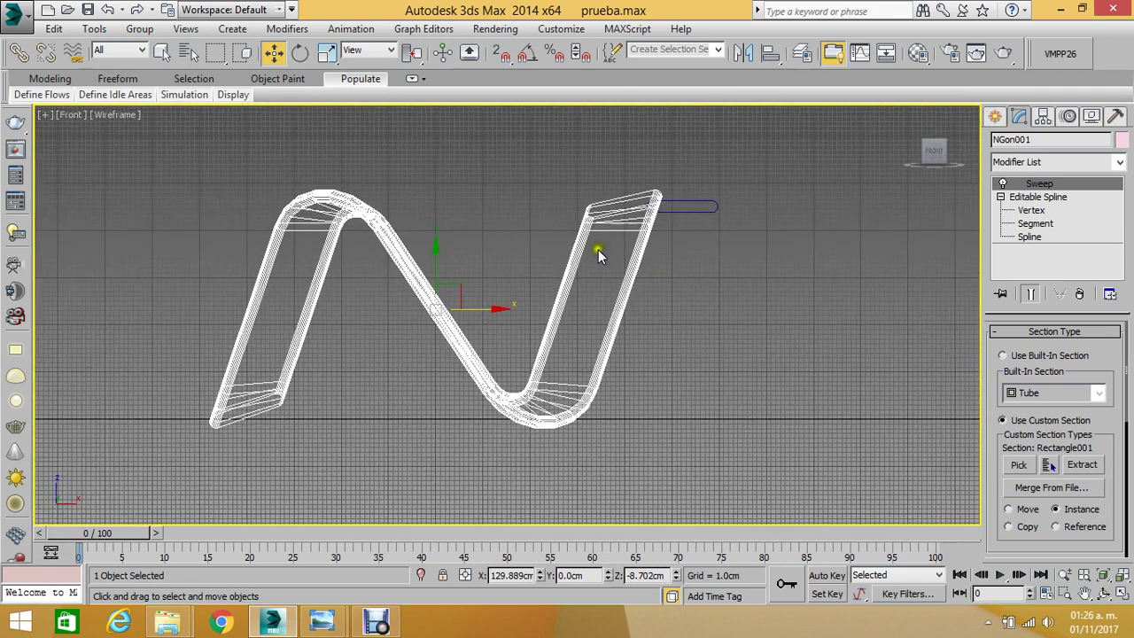
- Show Shaded + Edged Faces, orbit the Perspective view, then undo the custom profile
{"action": "left_click", "coordinate": [127, 116]}
{"action": "left_click", "coordinate": [183, 150]}
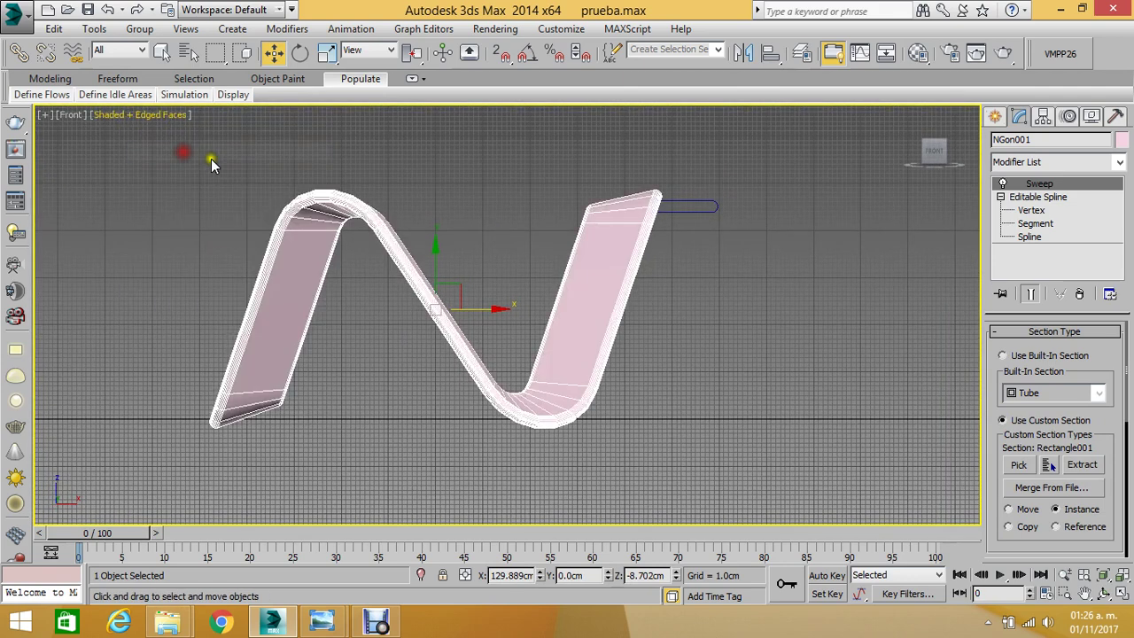
{"action": "left_click", "coordinate": [1103, 593]}
{"action": "mouse_move", "coordinate": [514, 288]}
{"action": "left_mouse_down"}
{"action": "mouse_move", "coordinate": [506, 317]}
{"action": "mouse_move", "coordinate": [479, 314]}
{"action": "left_mouse_up"}
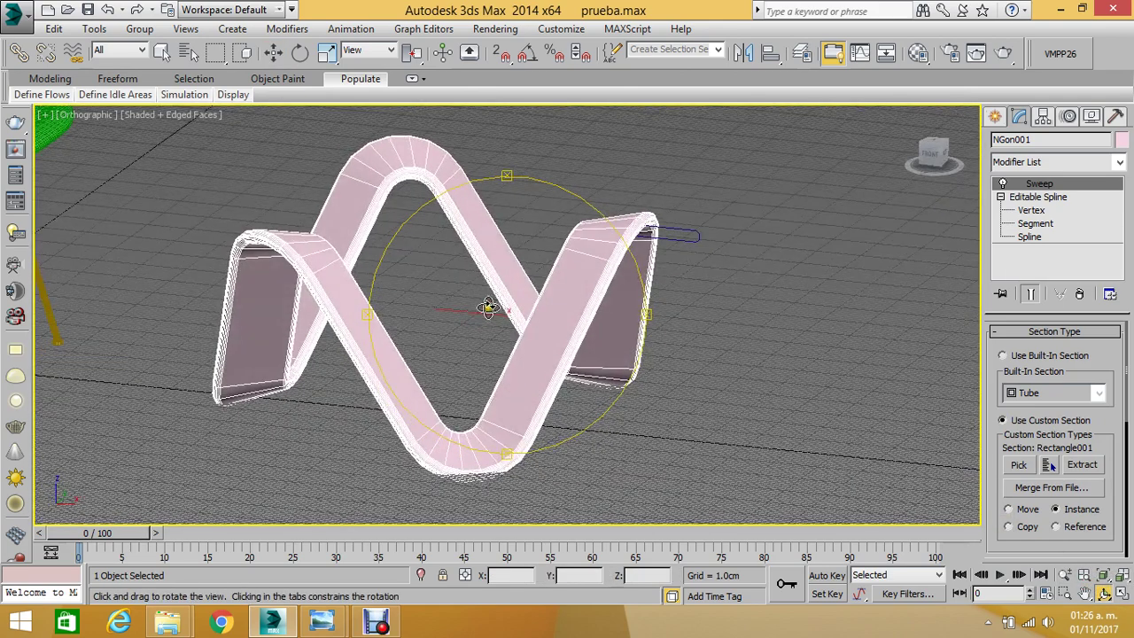
{"action": "key", "text": "p"}
{"action": "mouse_move", "coordinate": [534, 271]}
{"action": "left_mouse_down"}
{"action": "mouse_move", "coordinate": [521, 307]}
{"action": "mouse_move", "coordinate": [339, 322]}
{"action": "mouse_move", "coordinate": [324, 367]}
{"action": "mouse_move", "coordinate": [504, 363]}
{"action": "mouse_move", "coordinate": [552, 278]}
{"action": "mouse_move", "coordinate": [592, 249]}
{"action": "mouse_move", "coordinate": [565, 257]}
{"action": "left_mouse_up"}
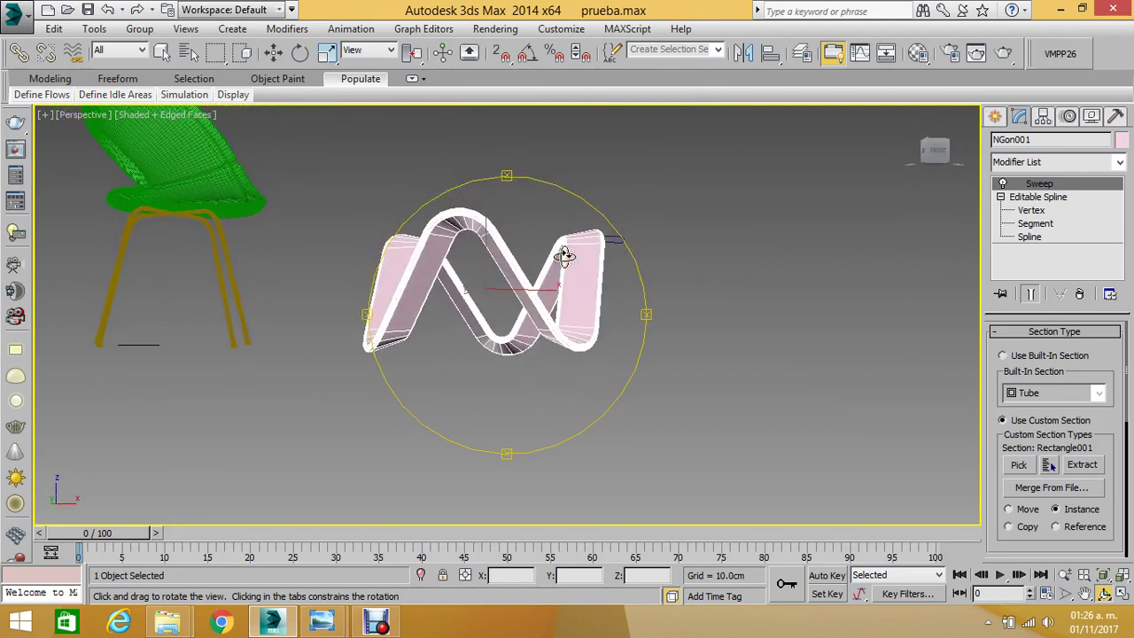
{"action": "key", "text": "ctrl+z"}
- In Top view, uniformly enlarge the wavy NGon path and shift it left
{"action": "left_click", "coordinate": [273, 52]}
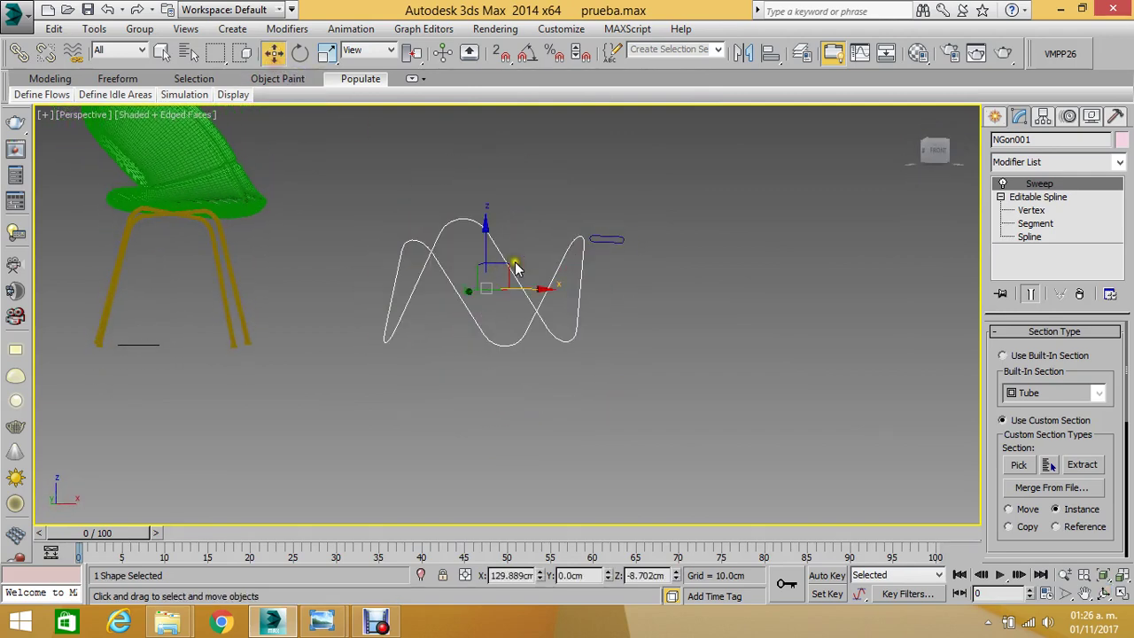
{"action": "key", "text": "t"}
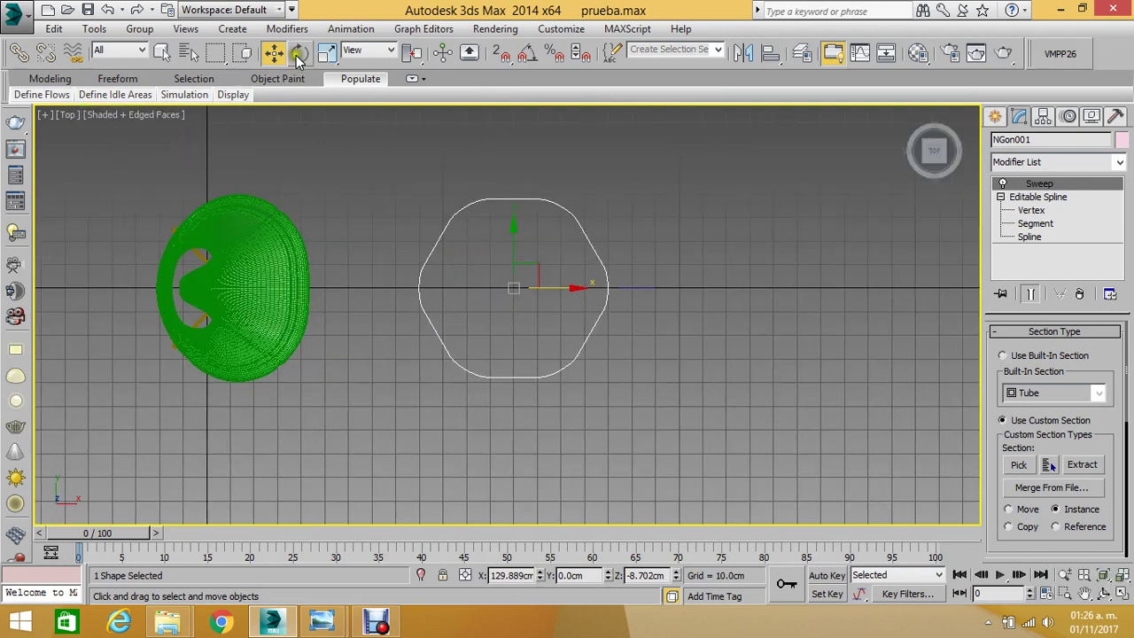
{"action": "left_click", "coordinate": [327, 52]}
{"action": "left_click_drag", "start_coordinate": [528, 277], "coordinate": [567, 274]}
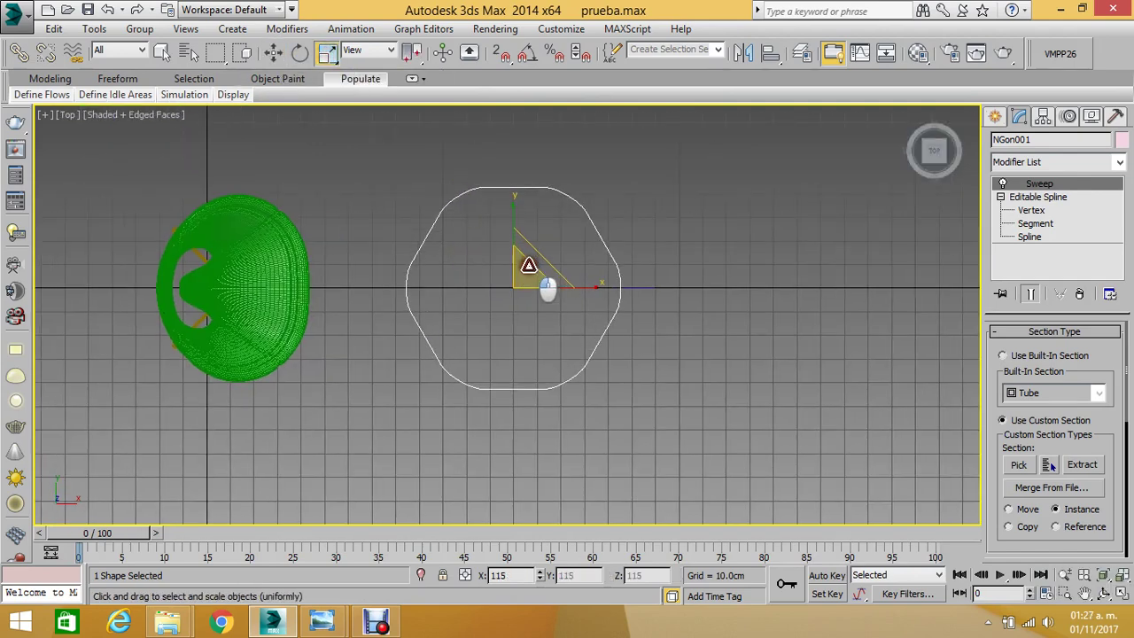
{"action": "left_click", "coordinate": [273, 52]}
{"action": "left_click_drag", "start_coordinate": [567, 286], "coordinate": [523, 286]}
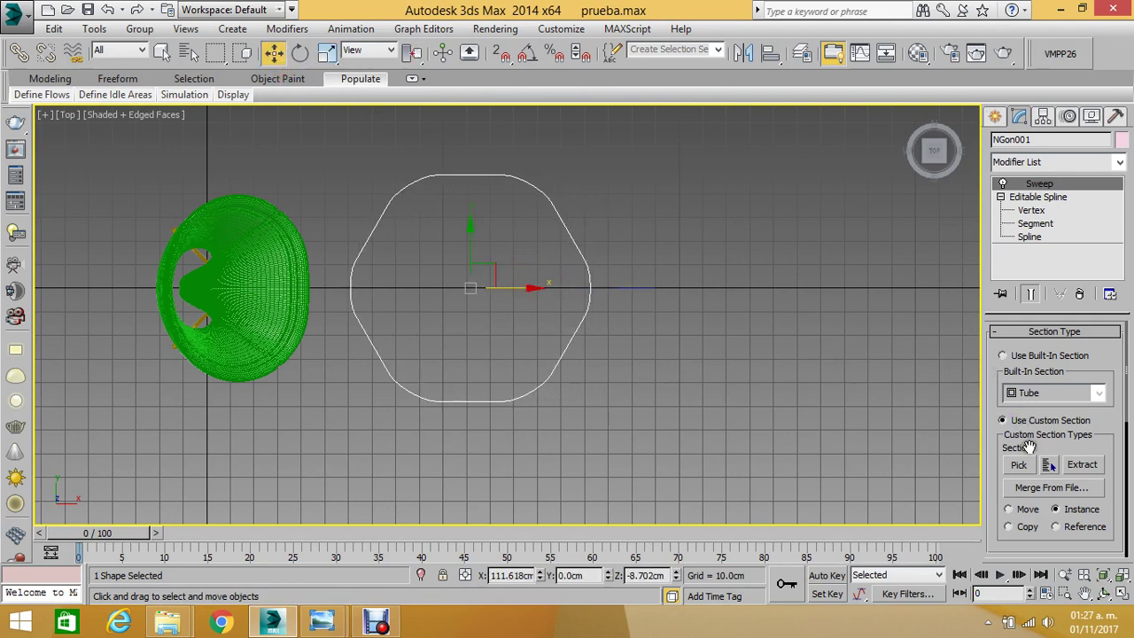
- Pick Rectangle001 again as the Sweep's custom section and orbit the Perspective view
{"action": "left_click", "coordinate": [1021, 465]}
{"action": "left_click", "coordinate": [634, 287]}
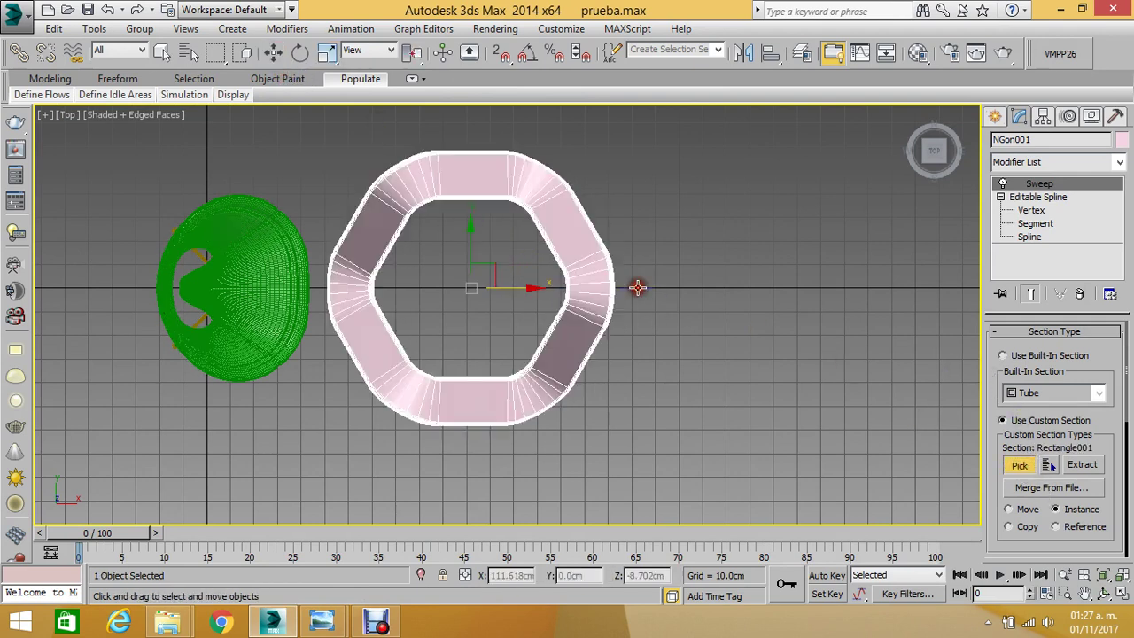
{"action": "key", "text": "p"}
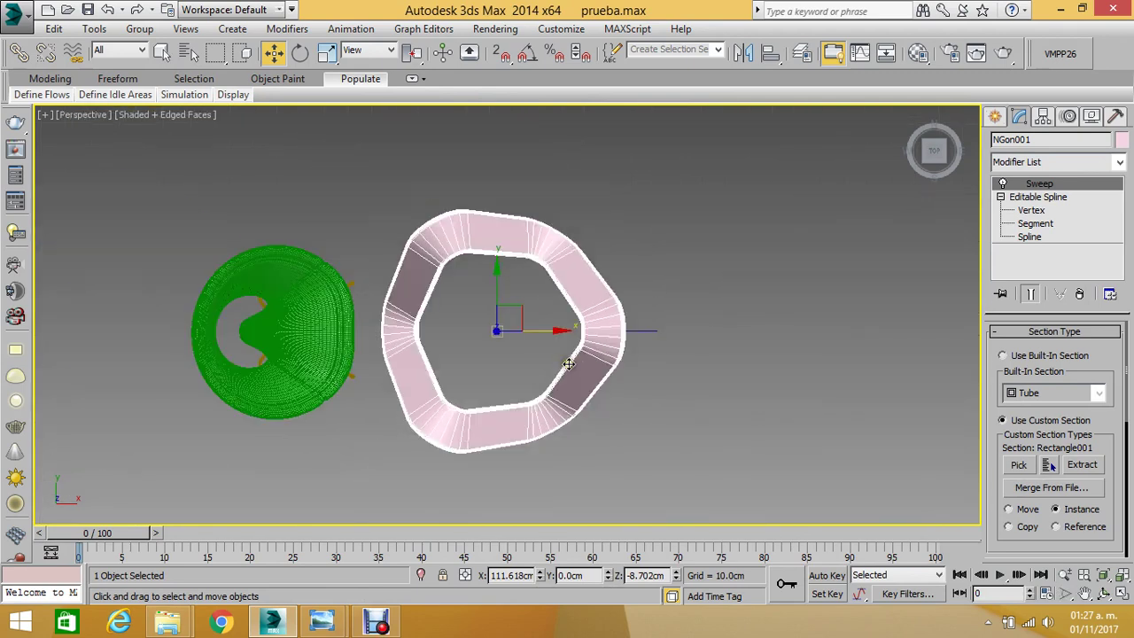
{"action": "left_click", "coordinate": [1099, 592]}
{"action": "mouse_move", "coordinate": [569, 335]}
{"action": "left_mouse_down"}
{"action": "mouse_move", "coordinate": [583, 264]}
{"action": "mouse_move", "coordinate": [590, 311]}
{"action": "mouse_move", "coordinate": [567, 291]}
{"action": "left_mouse_up"}
- Set Rectangle001's width to 12 cm and orbit around the narrower band
{"action": "left_click", "coordinate": [273, 53]}
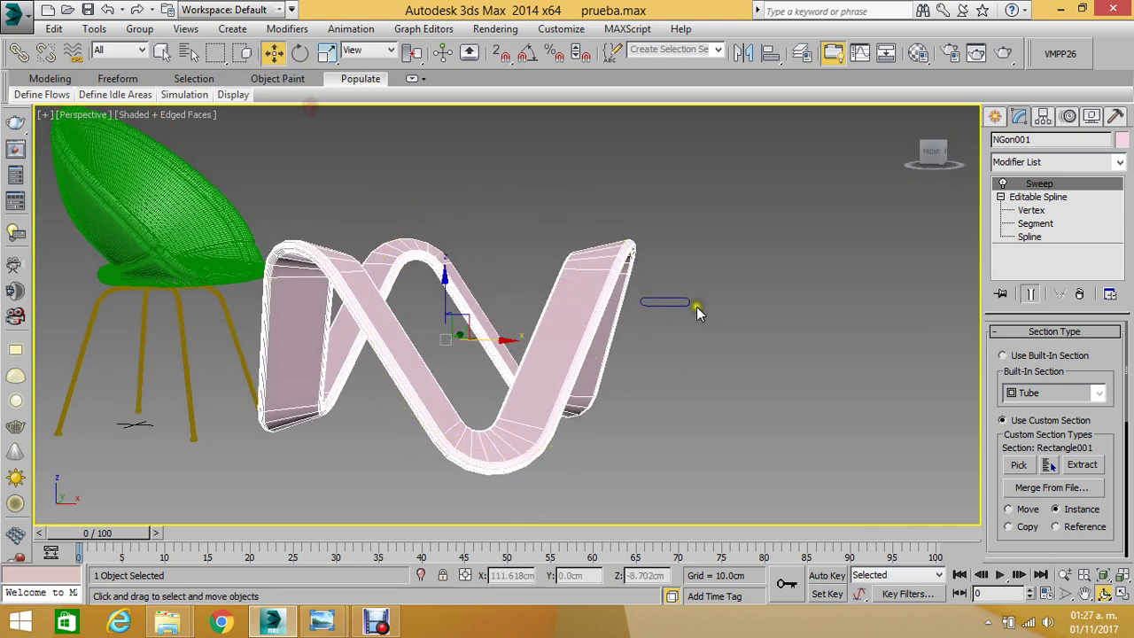
{"action": "left_click", "coordinate": [687, 304]}
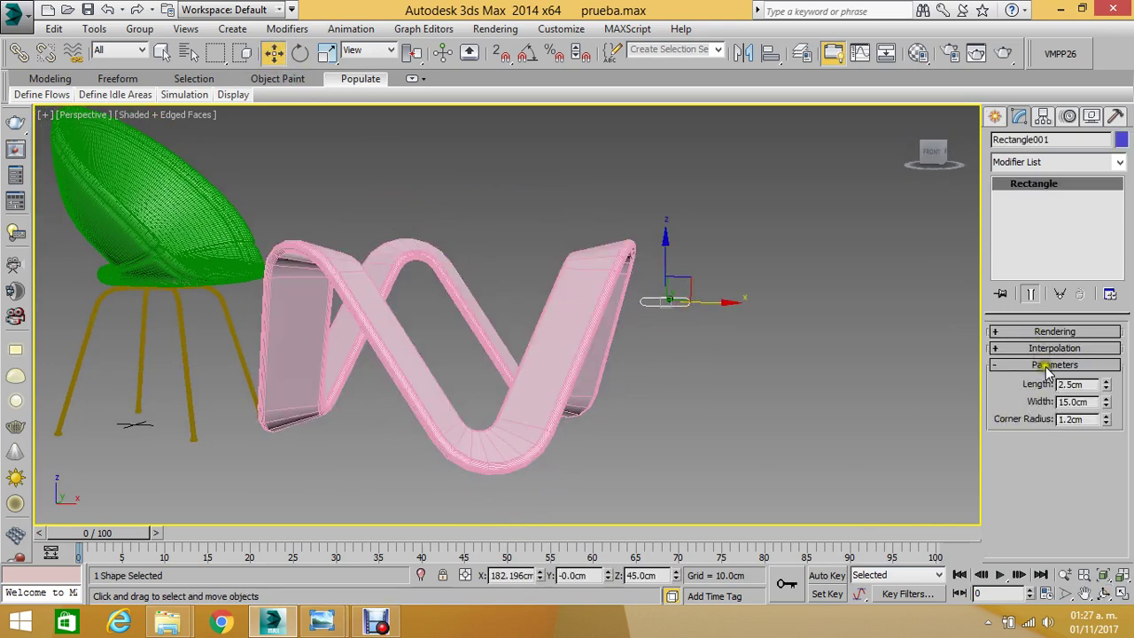
{"action": "double_click", "coordinate": [1086, 401]}
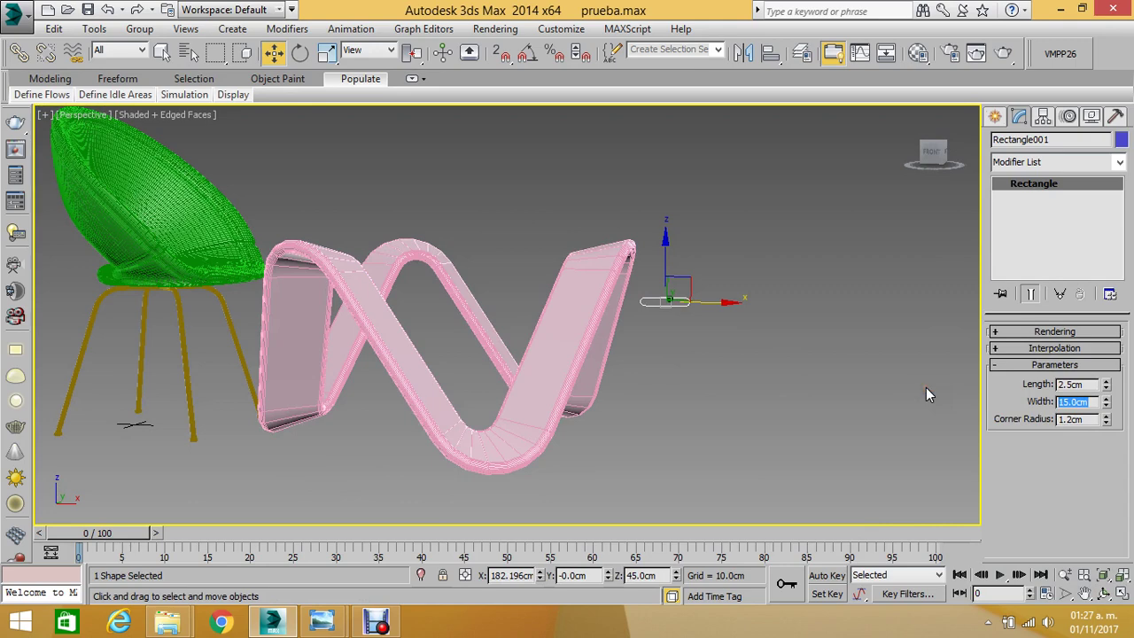
{"action": "type", "text": "12"}
{"action": "key", "text": "Return"}
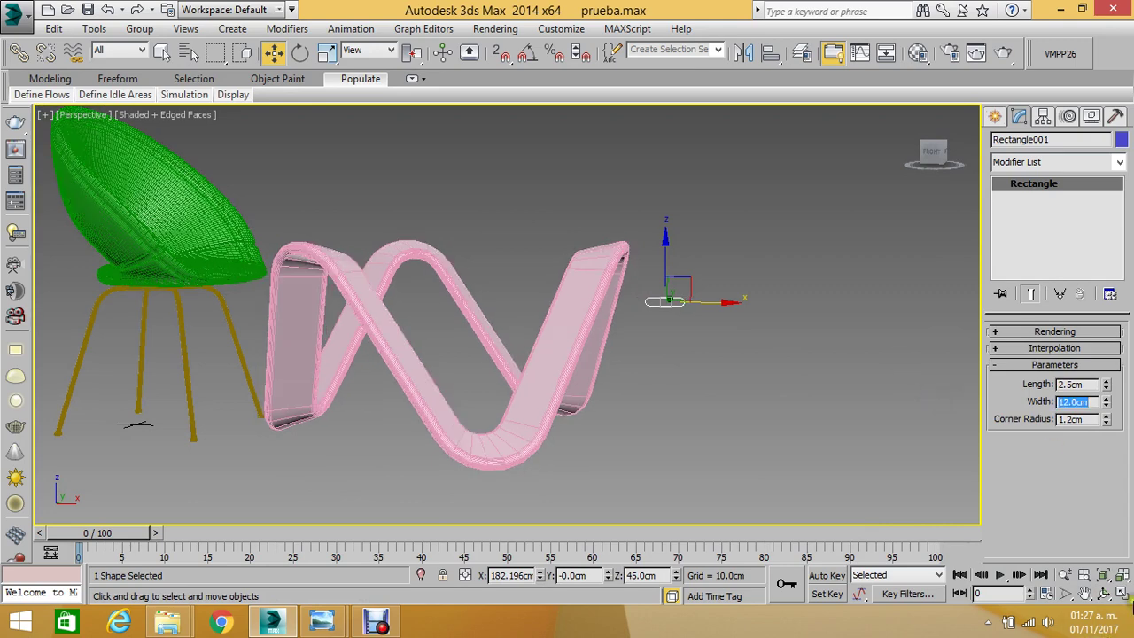
{"action": "left_click", "coordinate": [1104, 593]}
{"action": "mouse_move", "coordinate": [621, 377]}
{"action": "left_mouse_down"}
{"action": "mouse_move", "coordinate": [499, 380]}
{"action": "mouse_move", "coordinate": [513, 380]}
{"action": "left_mouse_up"}
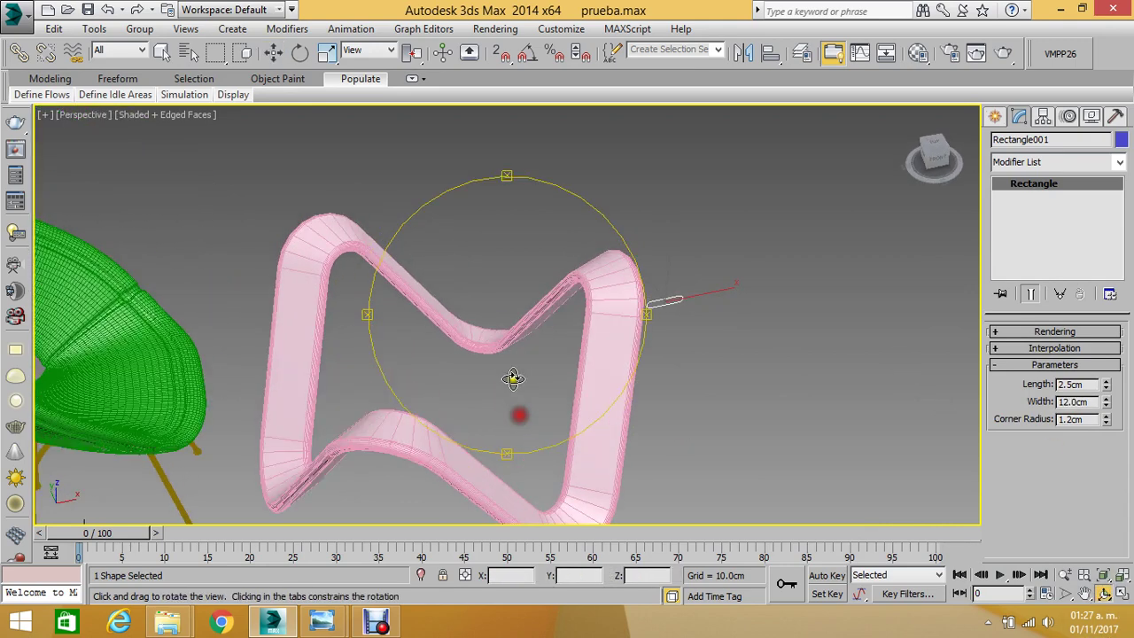
{"action": "scroll", "coordinate": [523, 390], "scroll_direction": "down", "scroll_amount": 5}
- In Top view, move the rectangle and the pink ring right, away from the chair
{"action": "key", "text": "t"}
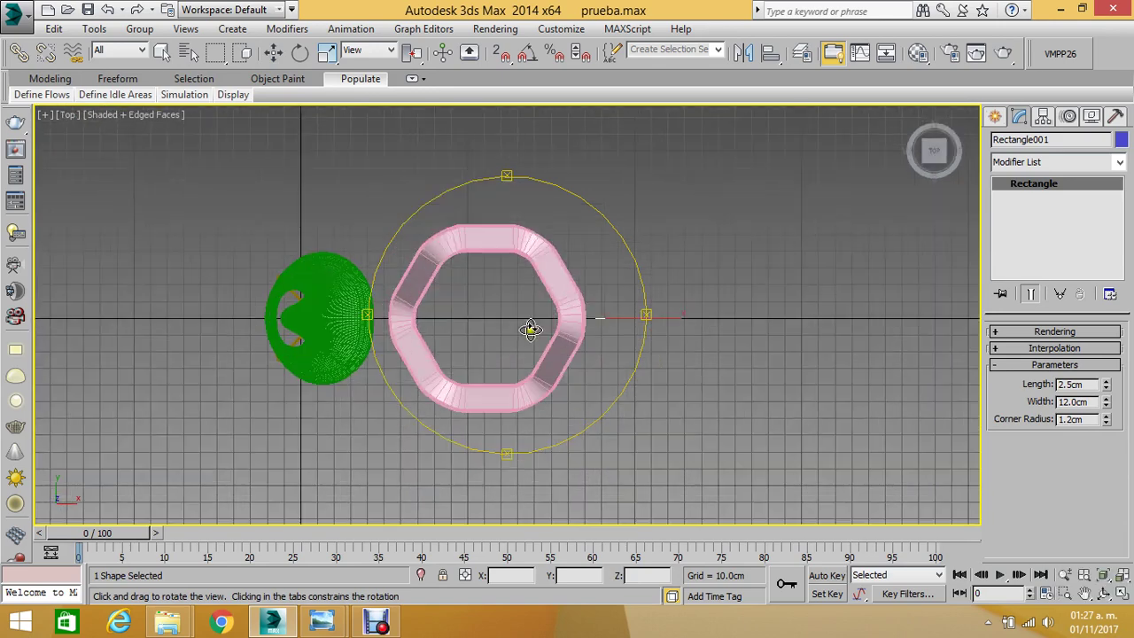
{"action": "left_click", "coordinate": [273, 52]}
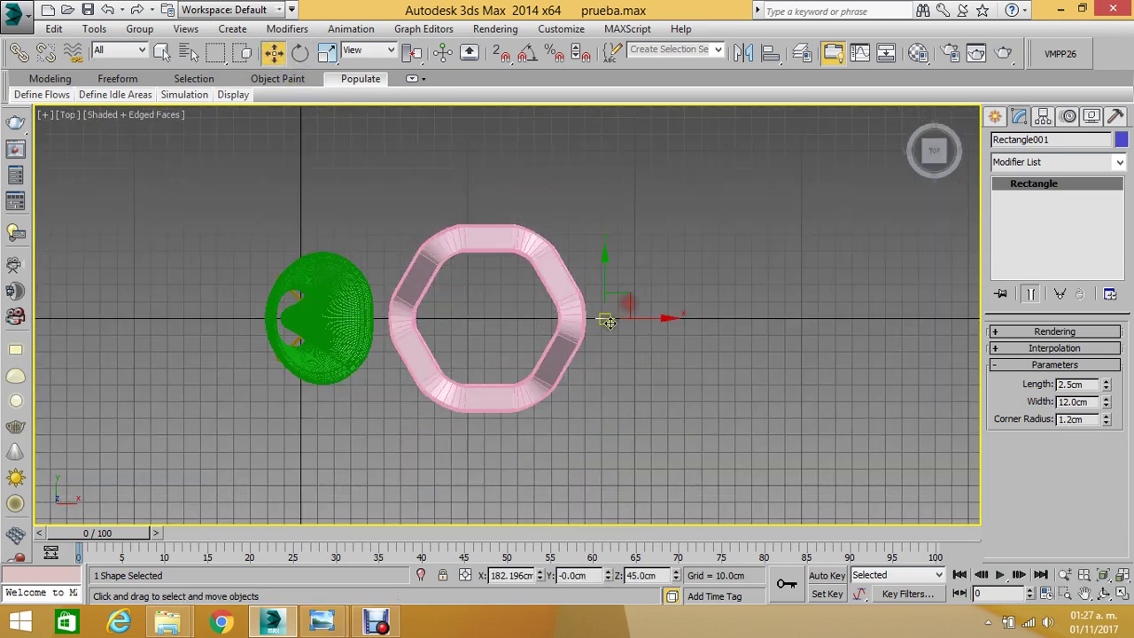
{"action": "left_click_drag", "start_coordinate": [609, 322], "coordinate": [765, 317]}
{"action": "left_click", "coordinate": [556, 310]}
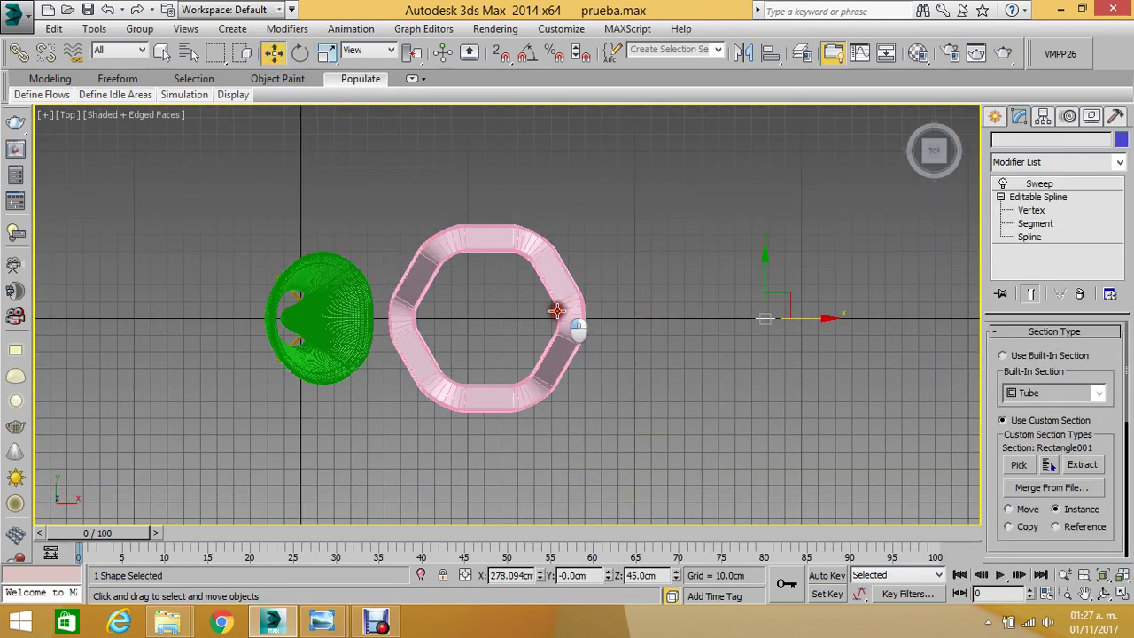
{"action": "left_click_drag", "start_coordinate": [544, 316], "coordinate": [689, 316]}
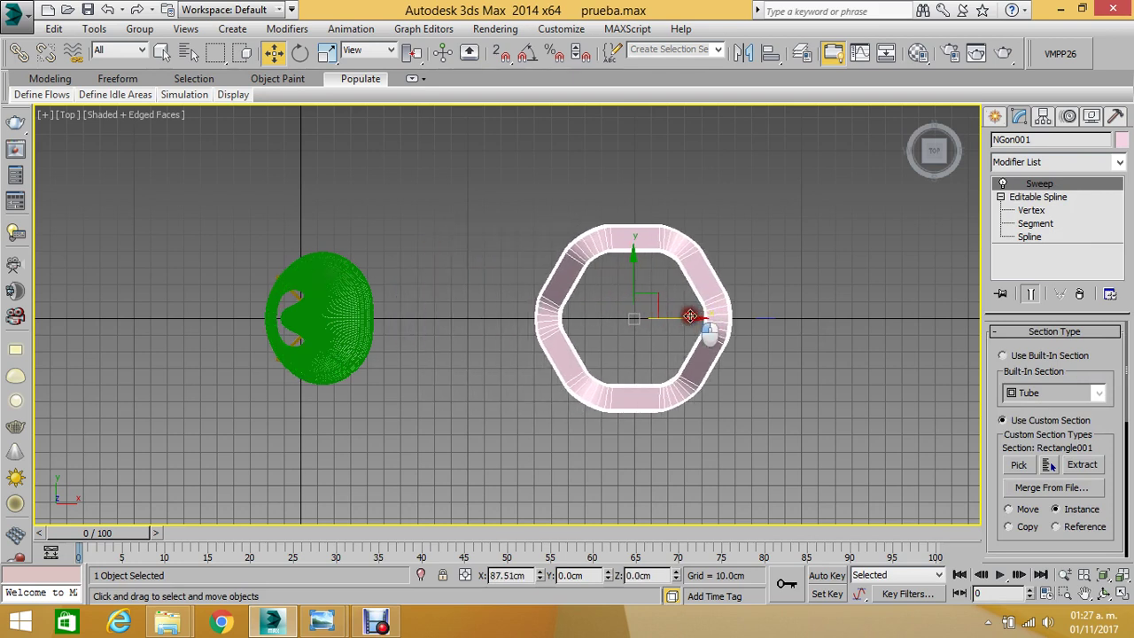
{"action": "left_click", "coordinate": [859, 261]}
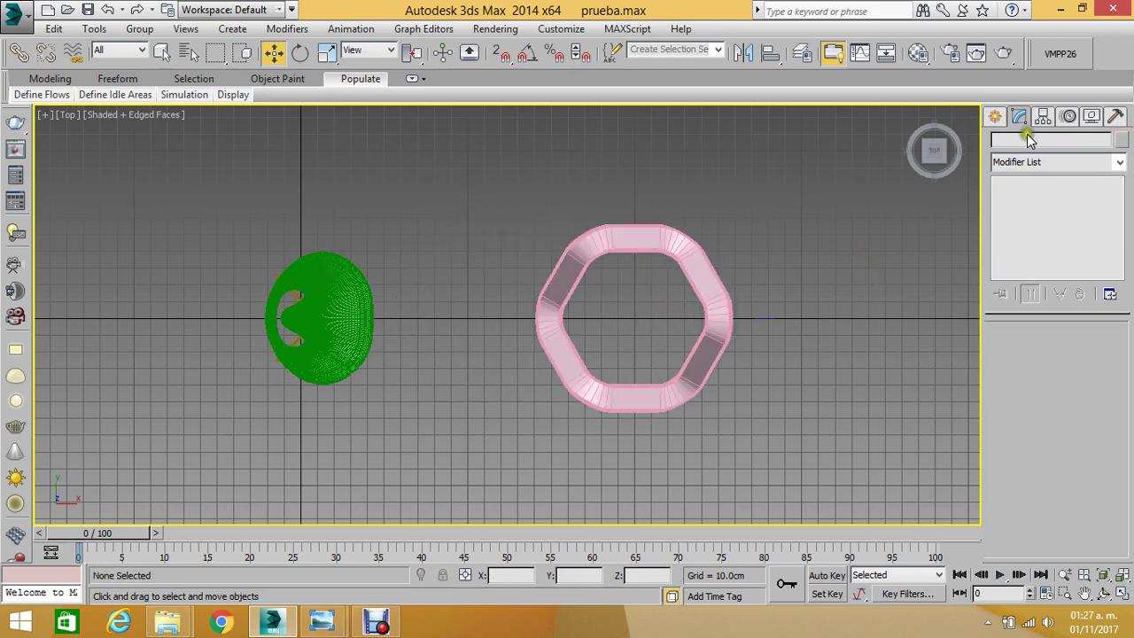
- Draw a standard-primitive cylinder centred on the pink ring with grid snapping on
{"action": "left_click", "coordinate": [994, 118]}
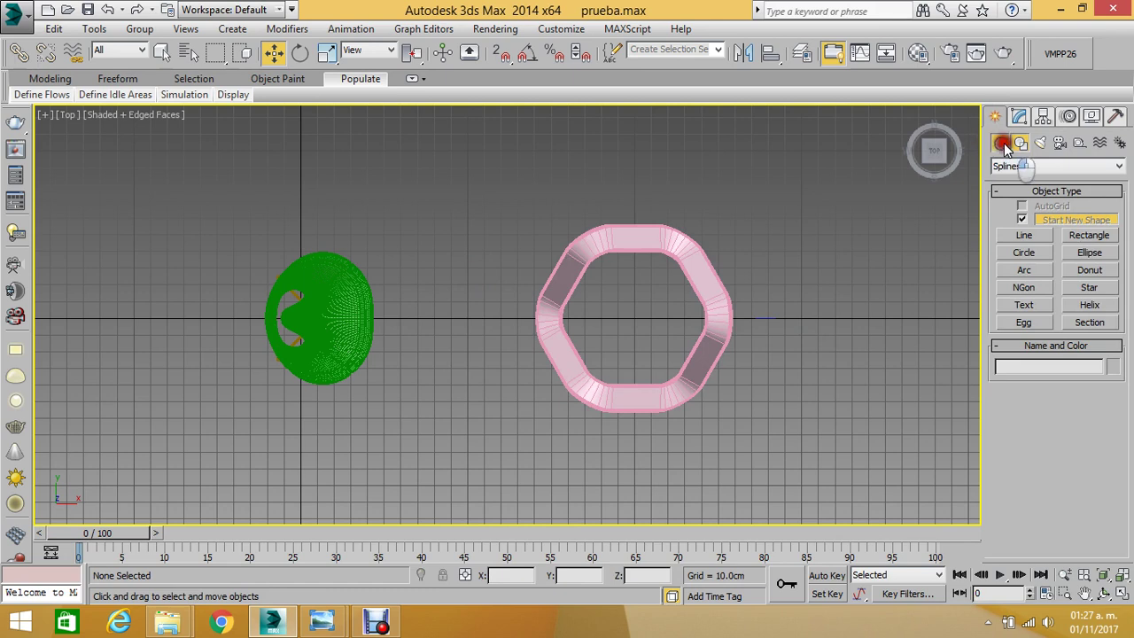
{"action": "left_click", "coordinate": [1000, 143]}
{"action": "left_click", "coordinate": [1025, 257]}
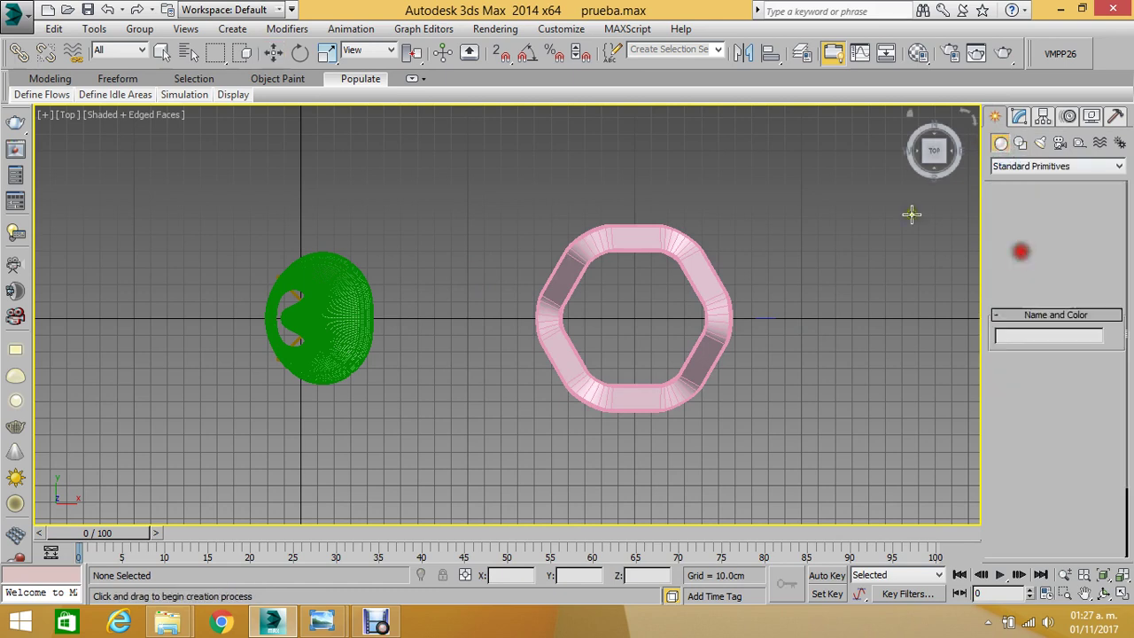
{"action": "left_click", "coordinate": [503, 53]}
{"action": "left_click_drag", "start_coordinate": [634, 314], "coordinate": [633, 210]}
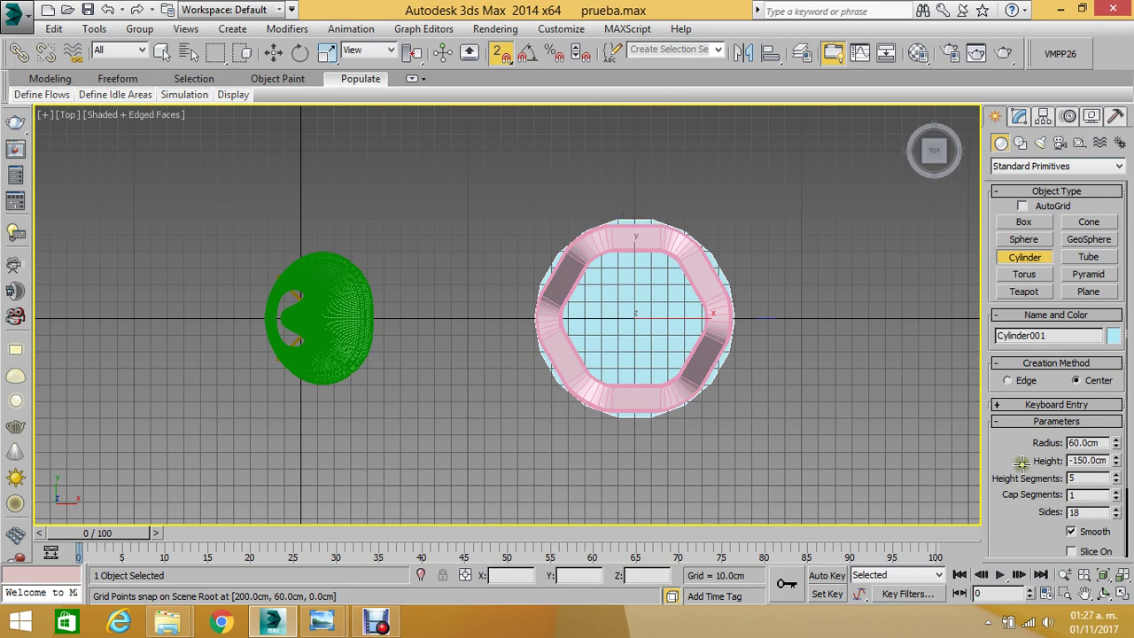
- Set the cylinder's radius to 55 cm, after first trying 50 cm
{"action": "double_click", "coordinate": [1085, 442]}
{"action": "type", "text": "50"}
{"action": "key", "text": "Return"}
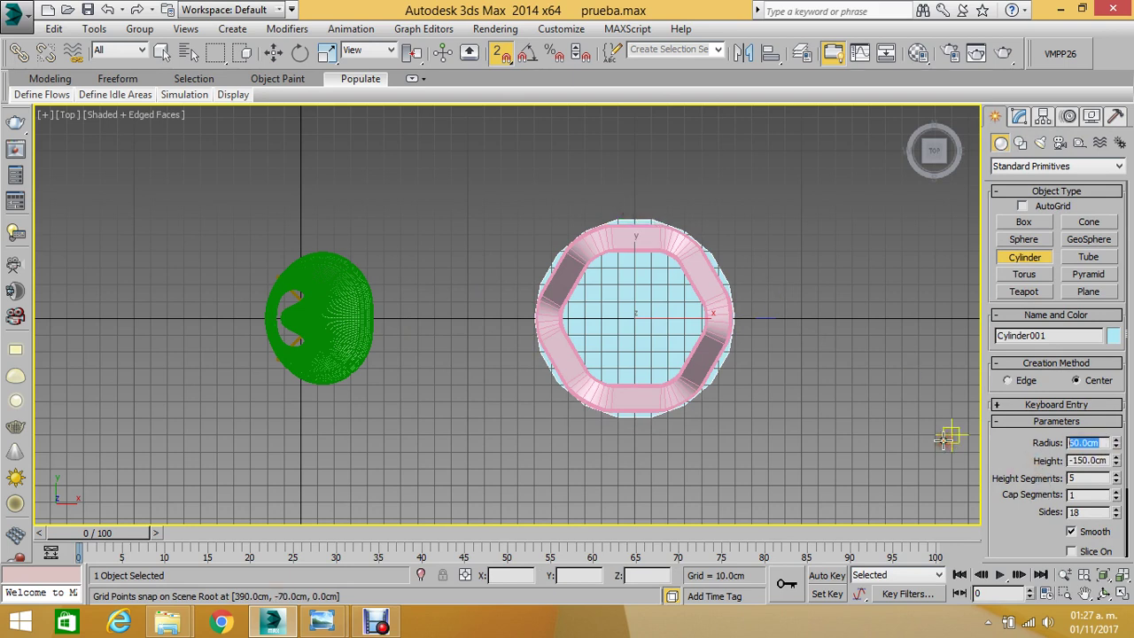
{"action": "type", "text": "55"}
{"action": "key", "text": "Return"}
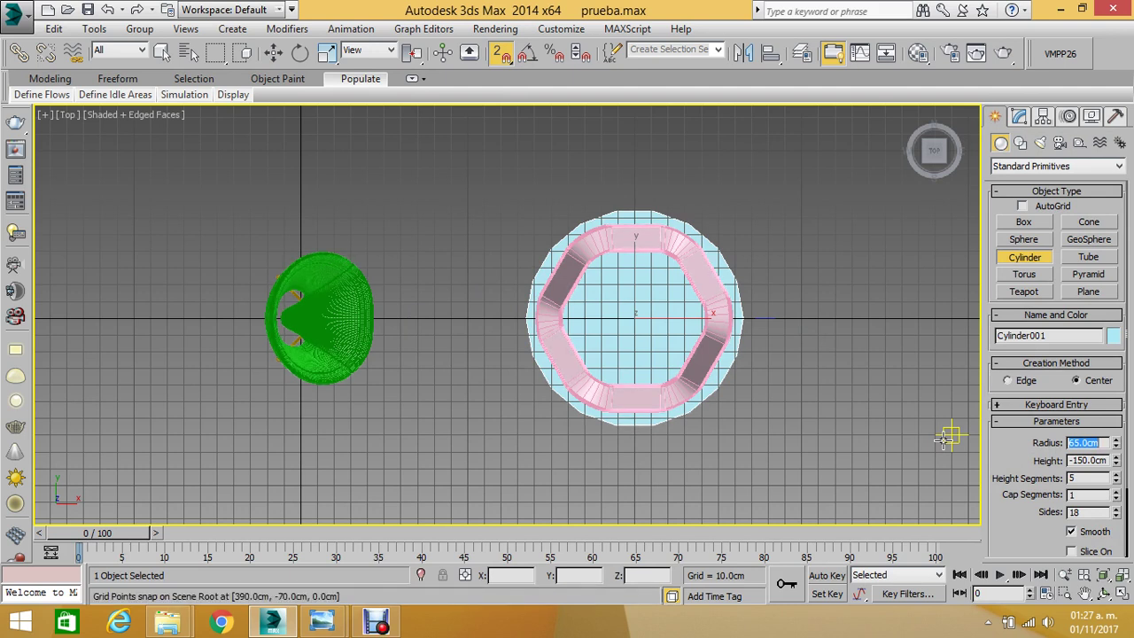
{"action": "key", "text": "Tab"}
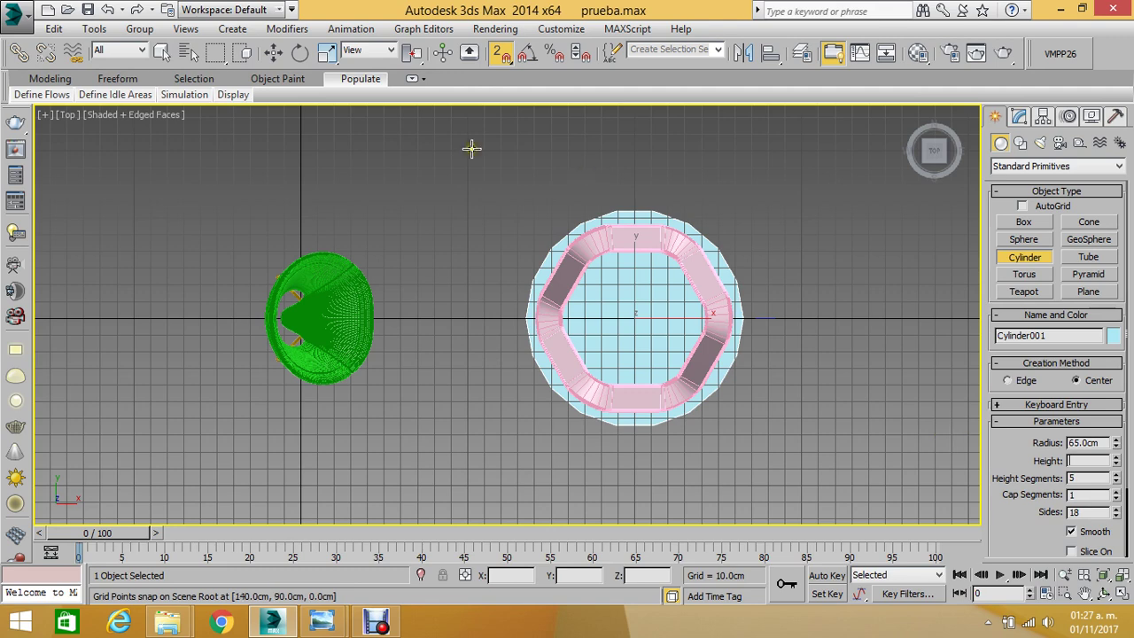
- Select the cyan cylinder and delete it
{"action": "left_click", "coordinate": [274, 53]}
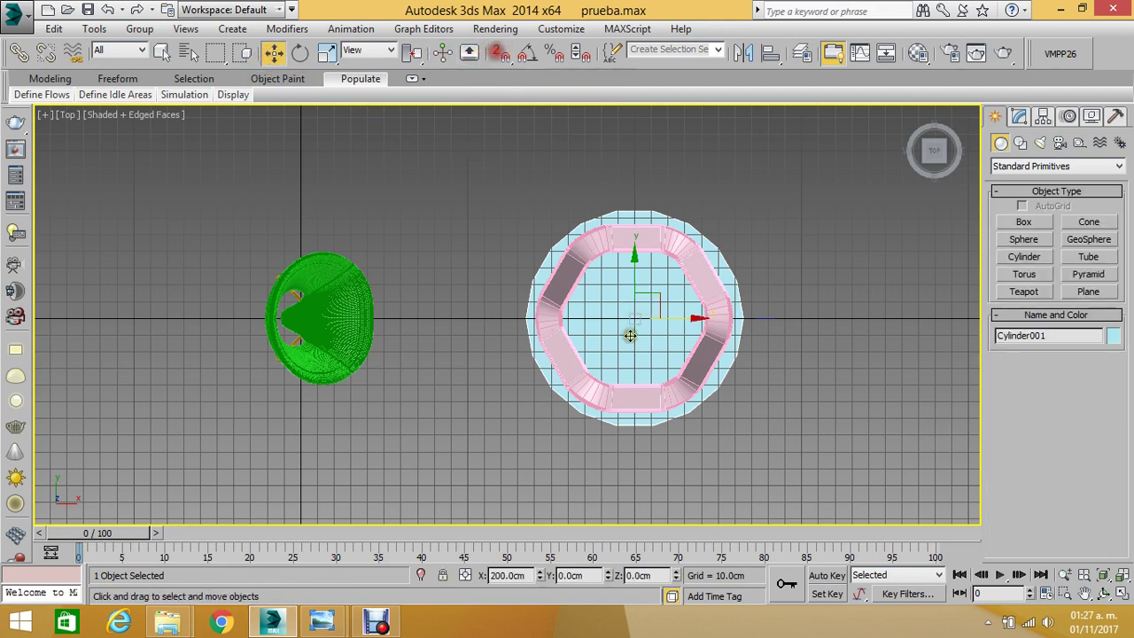
{"action": "middle_click_drag", "start_coordinate": [632, 333], "coordinate": [600, 340]}
{"action": "key", "text": "Delete"}
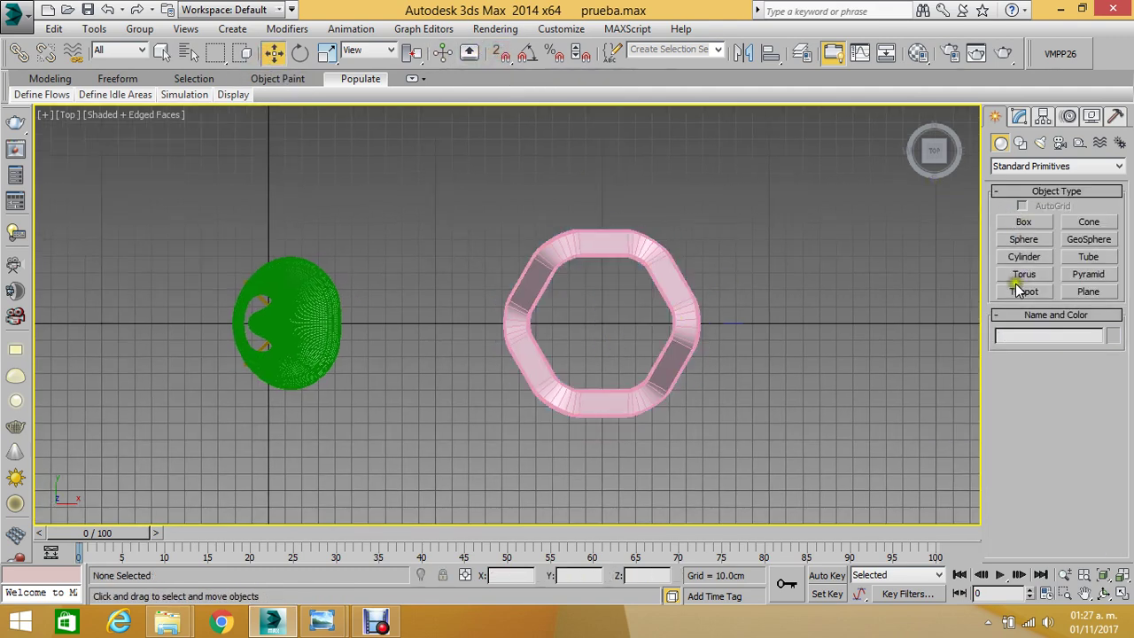
- Create a cone centred in the frame with 30 cm top radius and 1.2 cm height
{"action": "left_click", "coordinate": [1090, 221]}
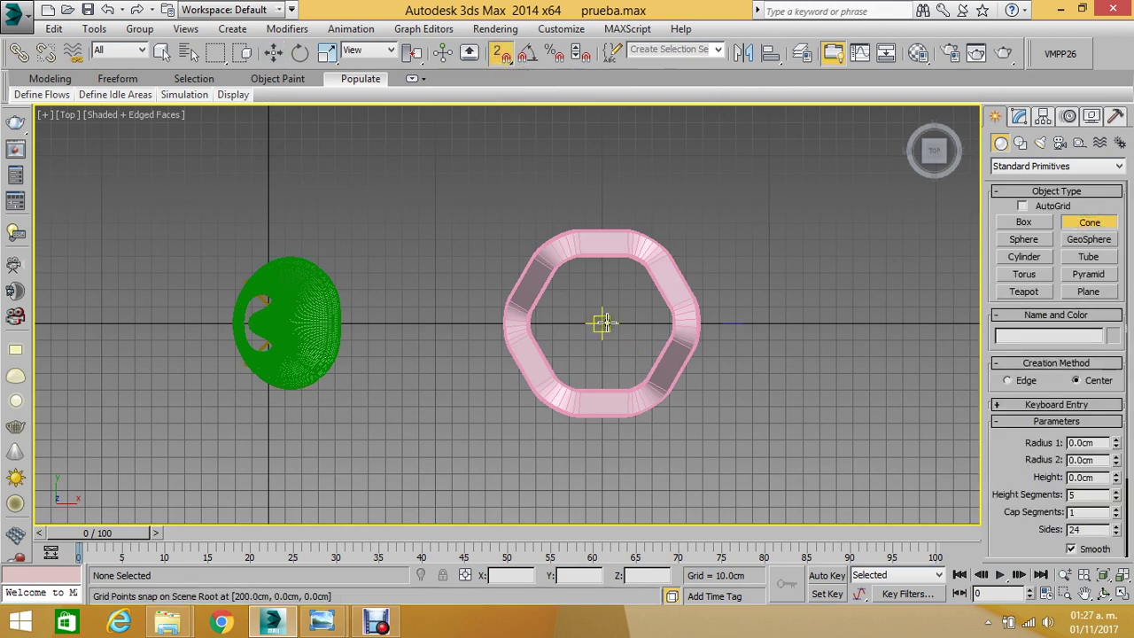
{"action": "mouse_move", "coordinate": [603, 324]}
{"action": "left_mouse_down"}
{"action": "mouse_move", "coordinate": [615, 248]}
{"action": "mouse_move", "coordinate": [600, 208]}
{"action": "left_mouse_up"}
{"action": "left_click", "coordinate": [903, 430]}
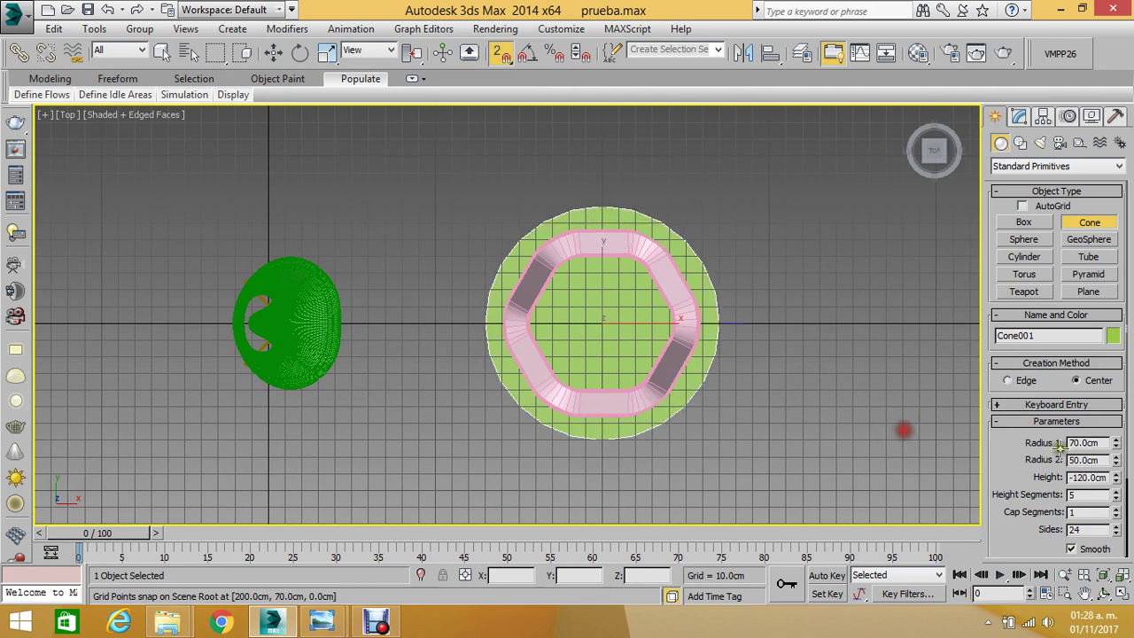
{"action": "double_click", "coordinate": [1086, 460]}
{"action": "type", "text": "30"}
{"action": "left_click", "coordinate": [1105, 476]}
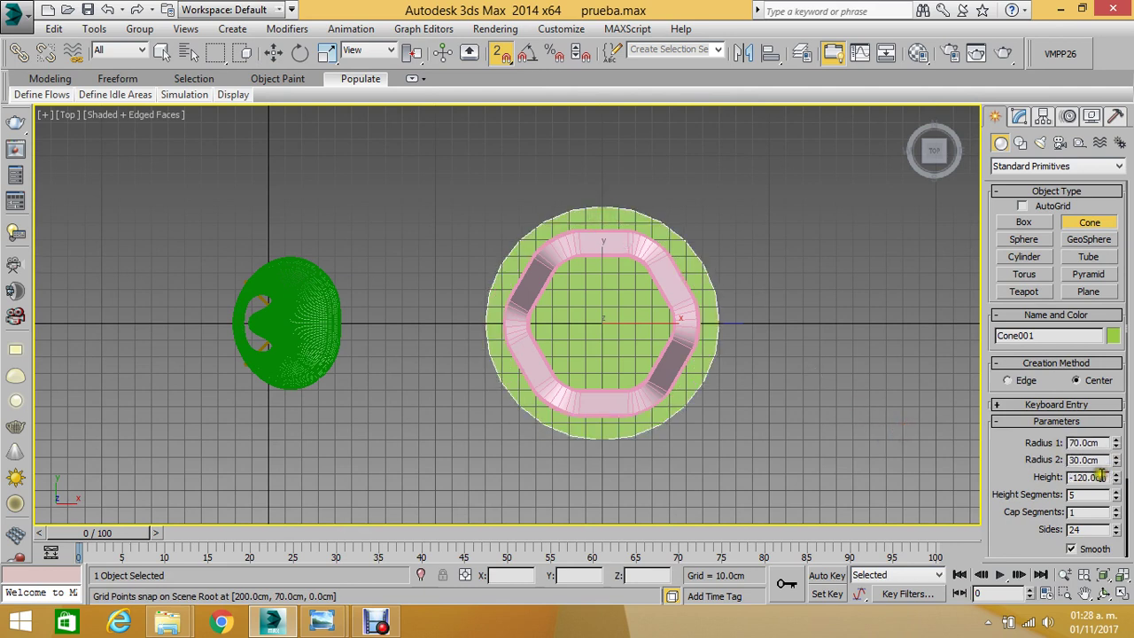
{"action": "double_click", "coordinate": [1088, 477]}
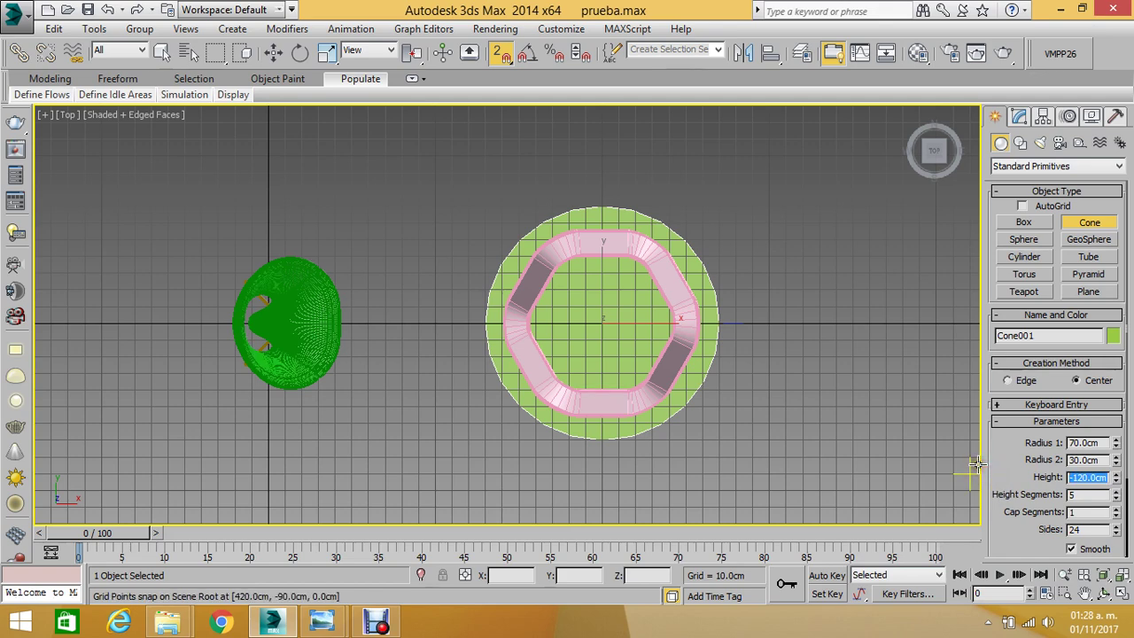
{"action": "type", "text": "1.2"}
{"action": "key", "text": "Return"}
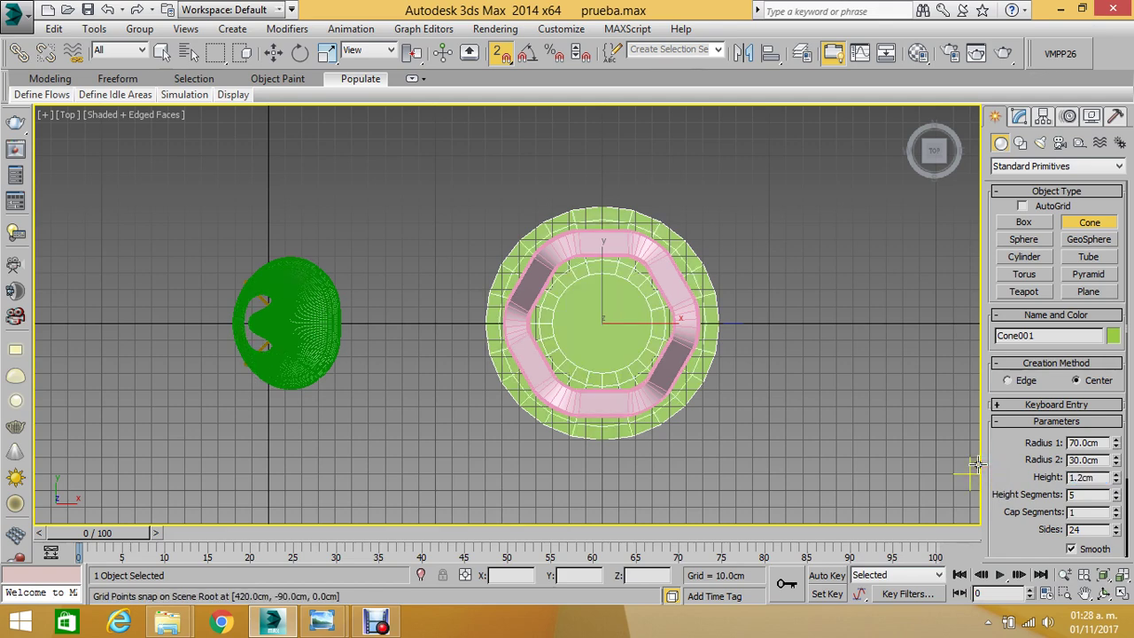
- In Front view, turn off grid snapping and raise the cone above the pink frame
{"action": "key", "text": "f"}
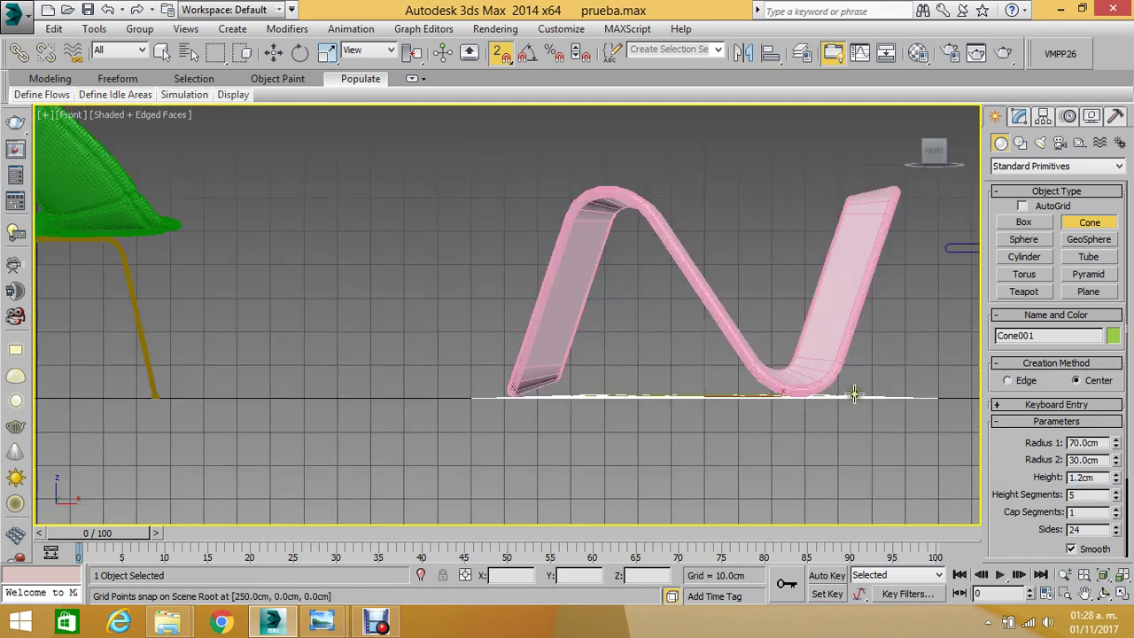
{"action": "left_click", "coordinate": [274, 53]}
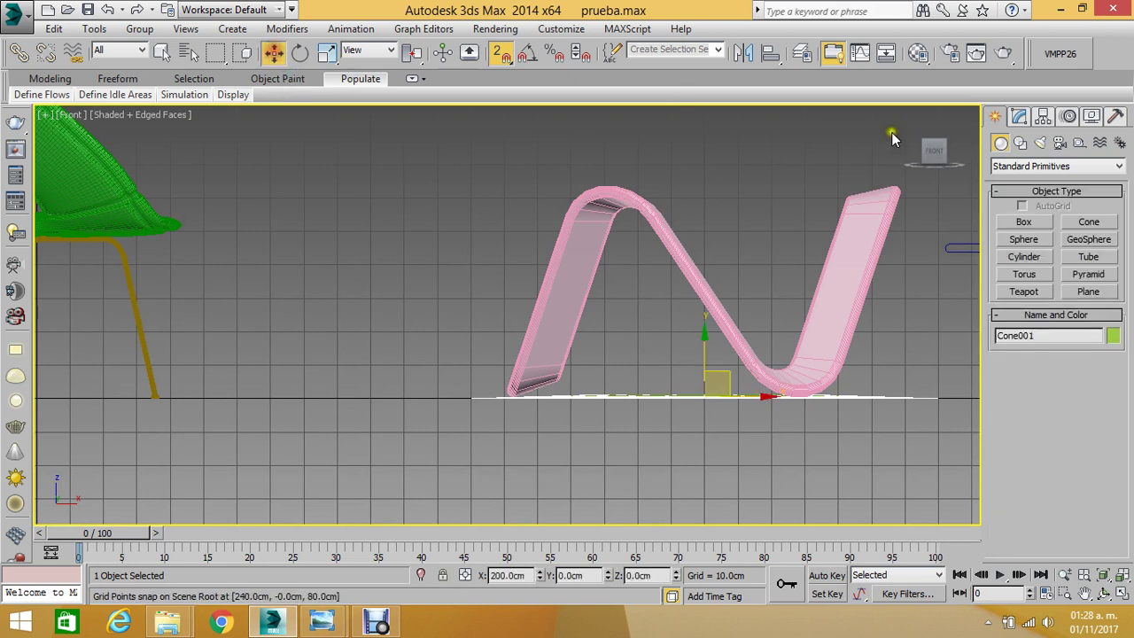
{"action": "left_click", "coordinate": [1019, 116]}
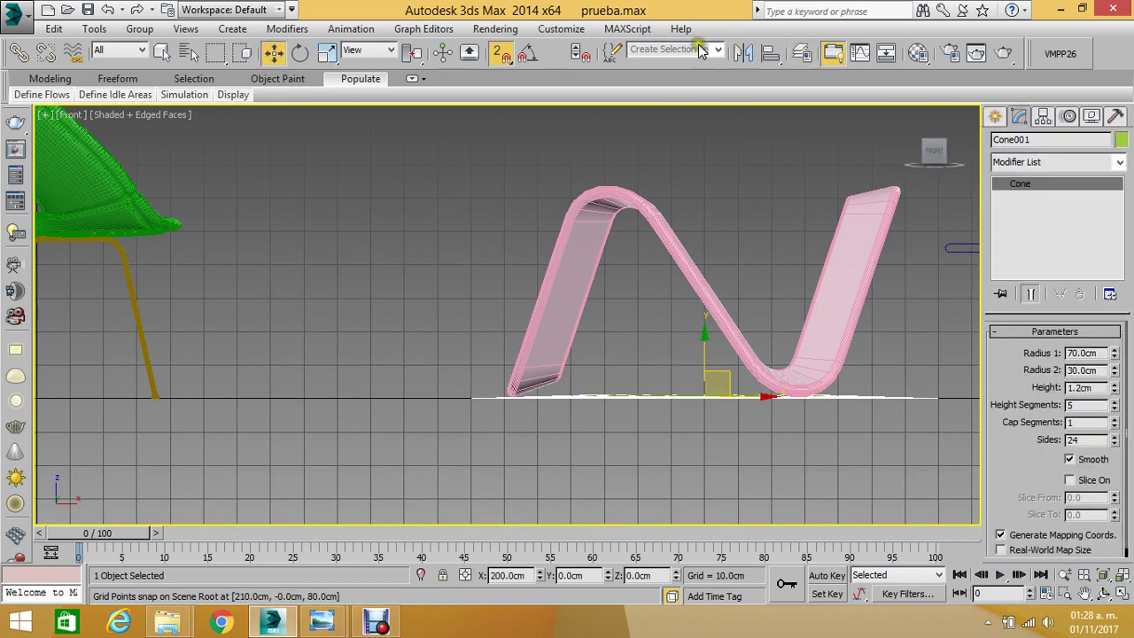
{"action": "left_click", "coordinate": [502, 51]}
{"action": "left_click_drag", "start_coordinate": [706, 355], "coordinate": [714, 140]}
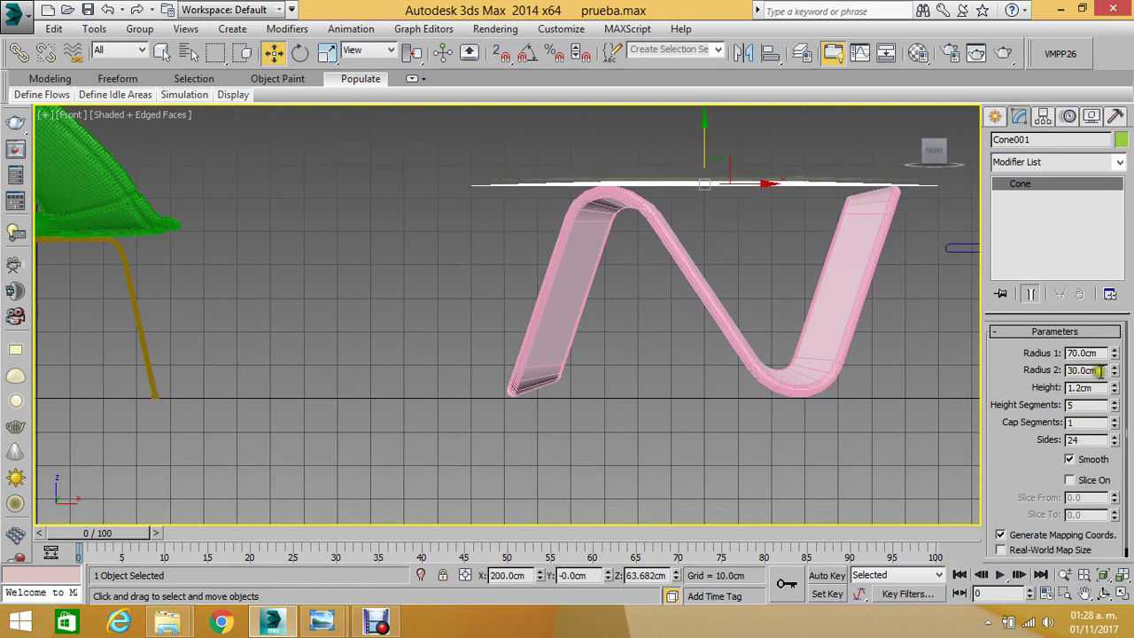
- Change the cone's top radius to 67 cm and pan to the tabletop
{"action": "left_click_drag", "start_coordinate": [1105, 371], "coordinate": [1059, 368]}
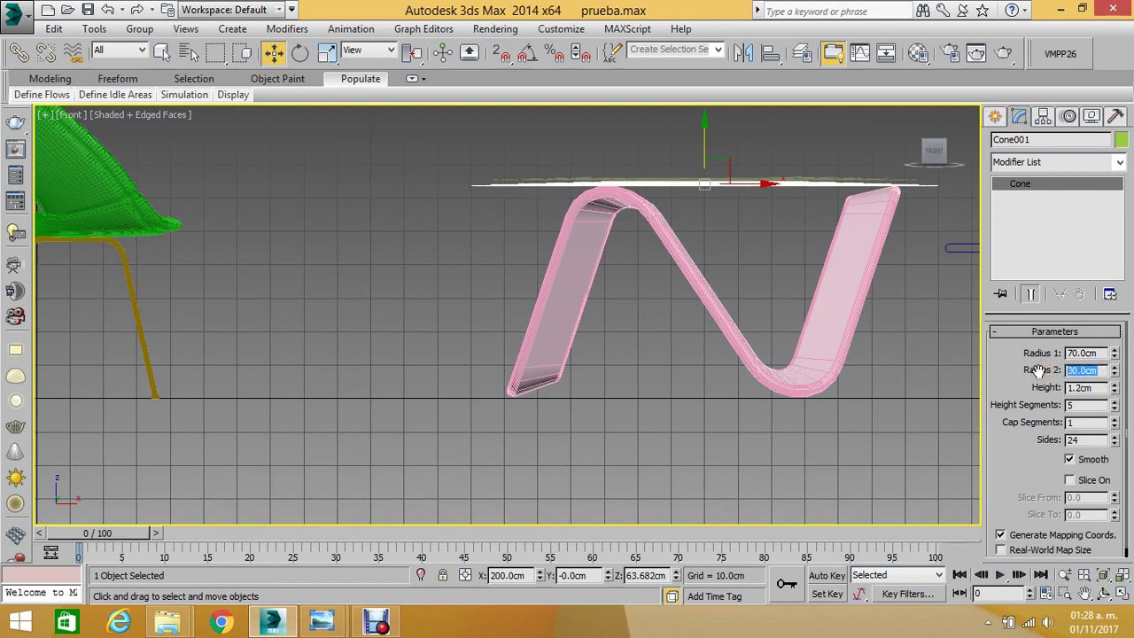
{"action": "type", "text": "67"}
{"action": "key", "text": "Return"}
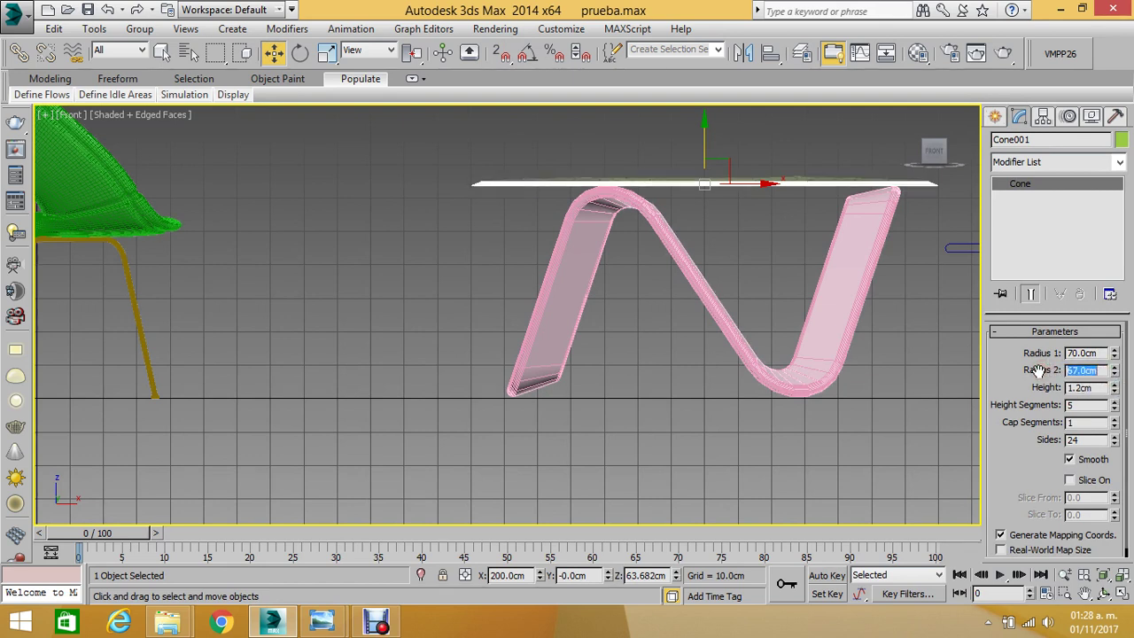
{"action": "scroll", "coordinate": [458, 185], "scroll_direction": "up", "scroll_amount": 5}
{"action": "scroll", "coordinate": [481, 189], "scroll_direction": "up", "scroll_amount": 5}
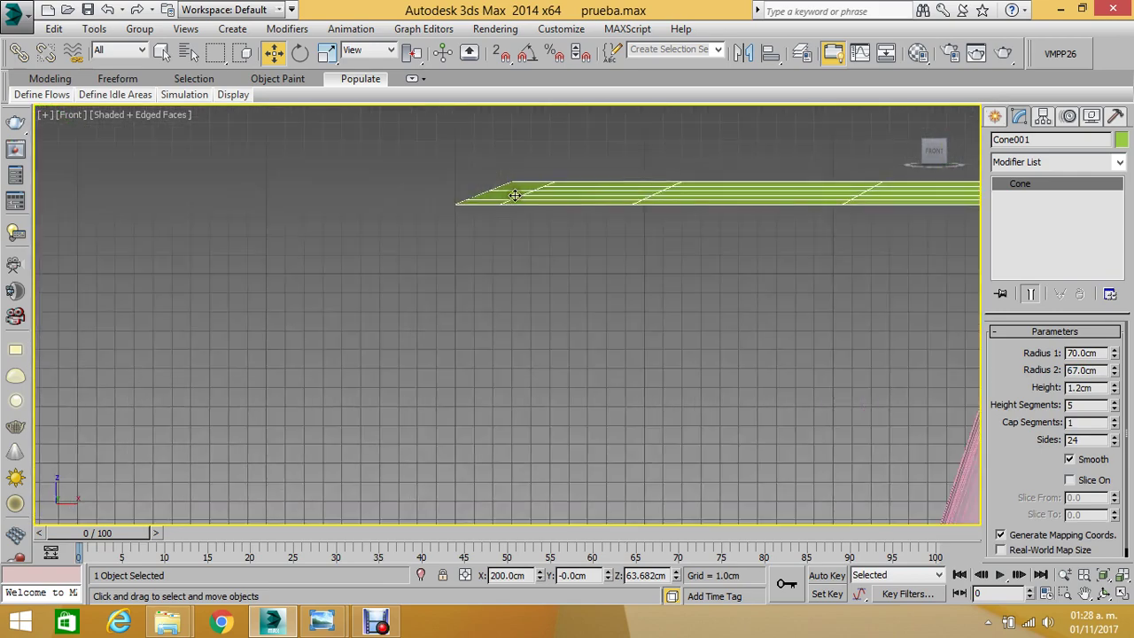
{"action": "scroll", "coordinate": [514, 189], "scroll_direction": "up", "scroll_amount": 3}
{"action": "scroll", "coordinate": [734, 322], "scroll_direction": "down", "scroll_amount": 1}
{"action": "scroll", "coordinate": [542, 340], "scroll_direction": "down", "scroll_amount": 3}
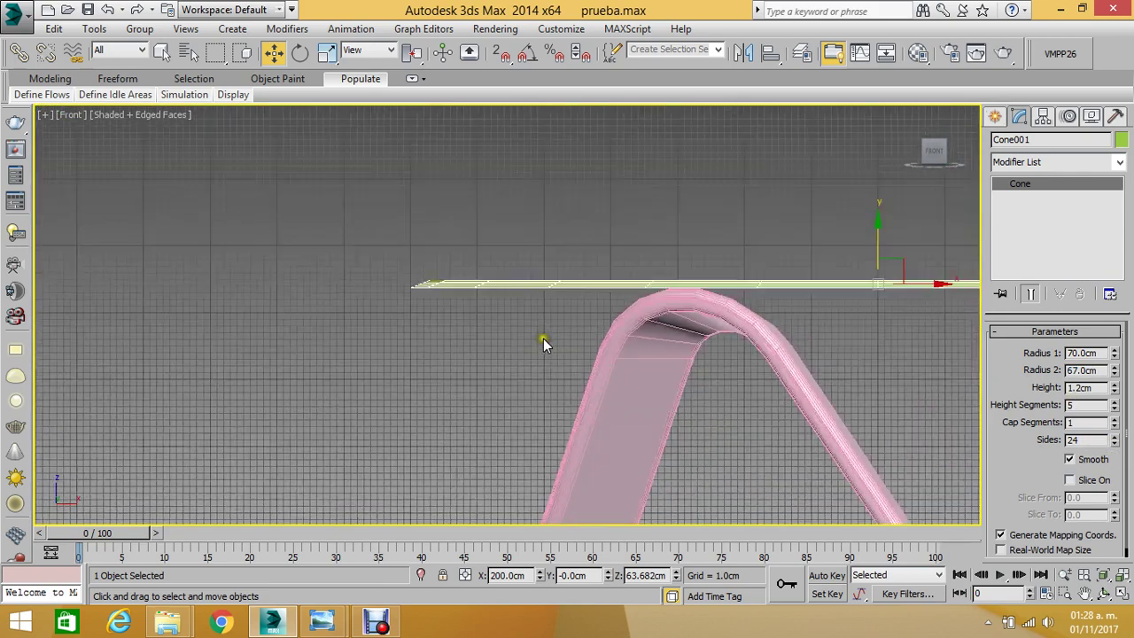
{"action": "scroll", "coordinate": [543, 339], "scroll_direction": "down", "scroll_amount": 2}
{"action": "middle_click_drag", "start_coordinate": [689, 336], "coordinate": [499, 340]}
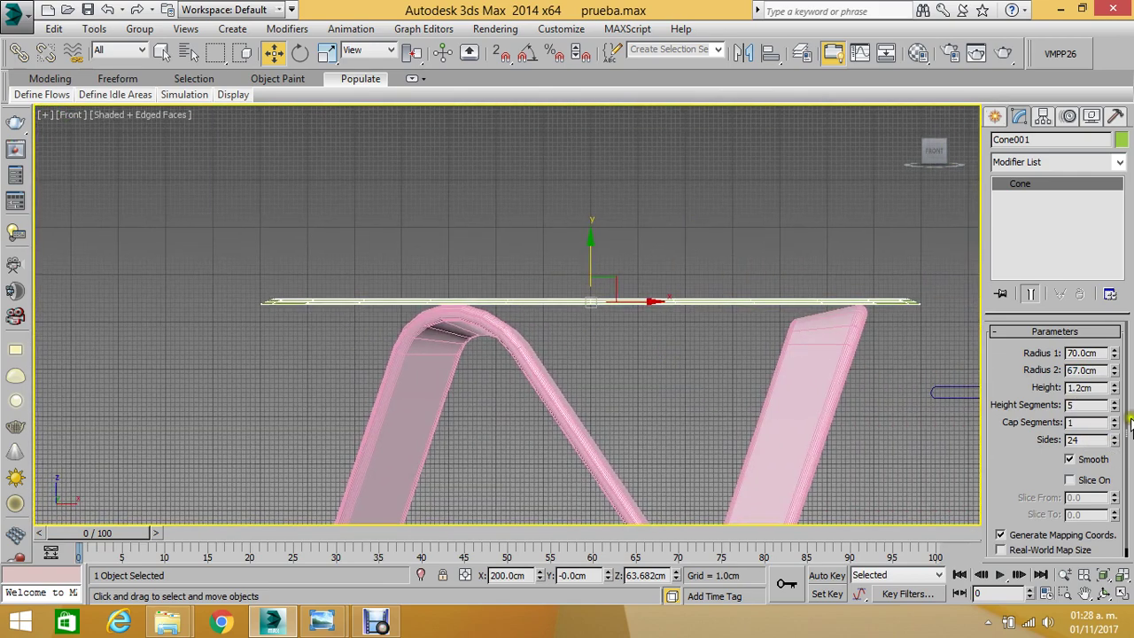
- Set the cone's top radius to 0 and its height to 50 cm
{"action": "double_click", "coordinate": [1101, 372]}
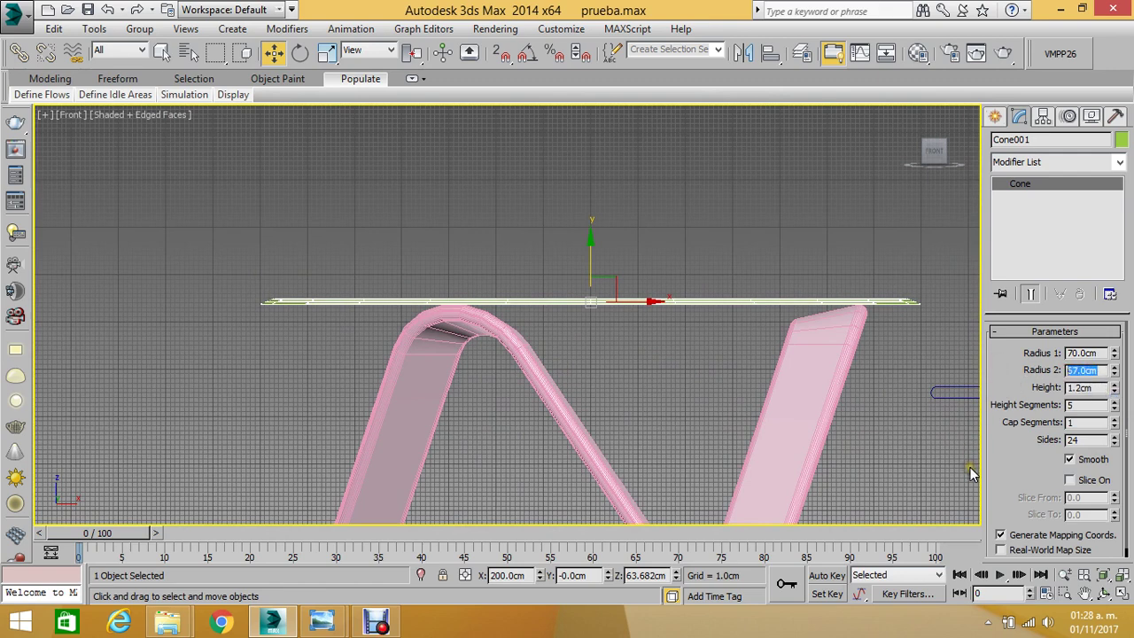
{"action": "type", "text": "0"}
{"action": "key", "text": "Return"}
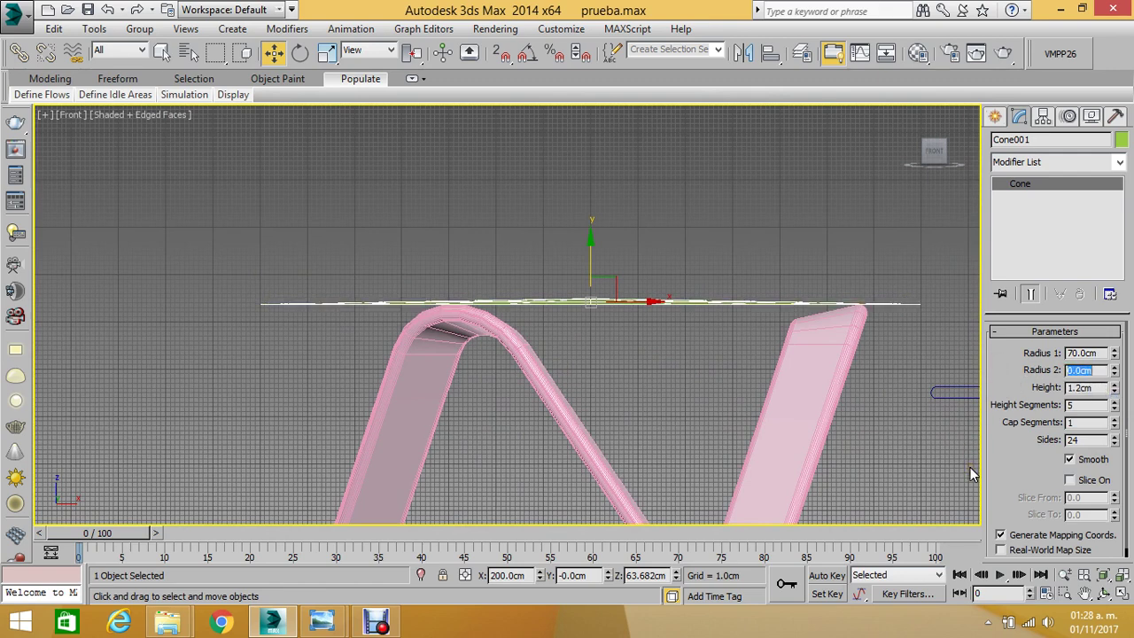
{"action": "key", "text": "Tab"}
{"action": "type", "text": "0"}
{"action": "key", "text": "Return"}
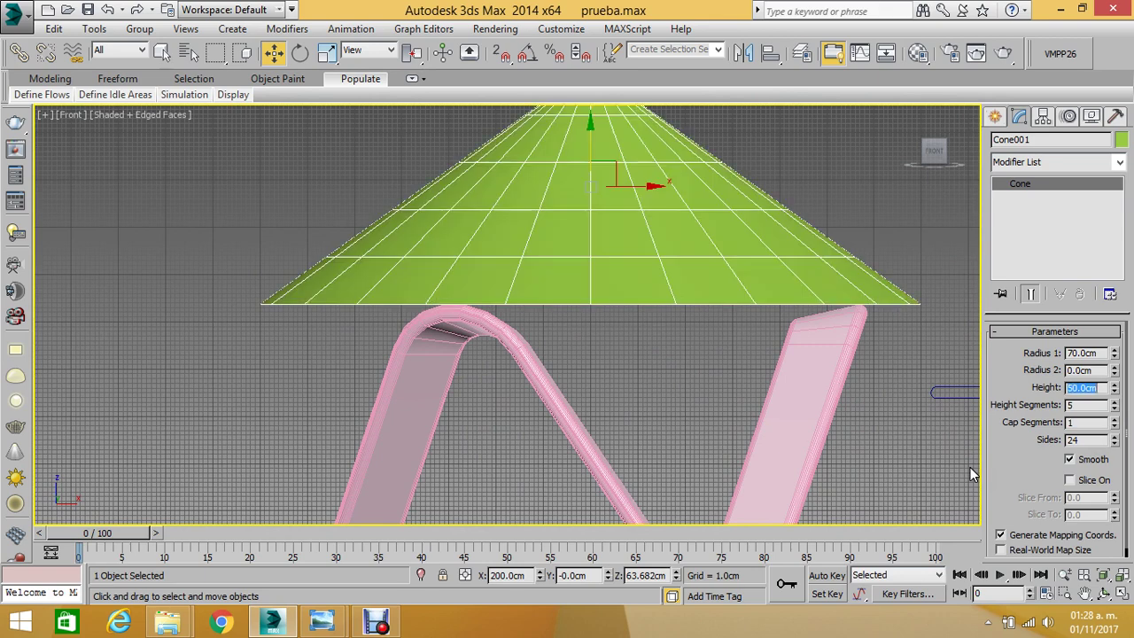
{"action": "middle_click_drag", "start_coordinate": [736, 350], "coordinate": [673, 418]}
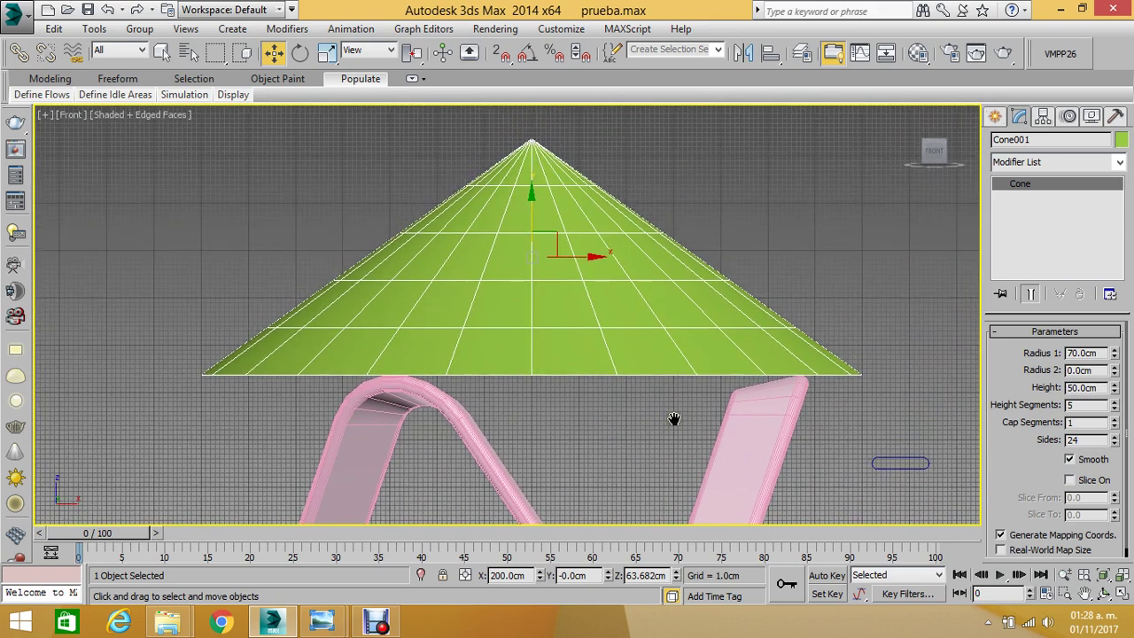
- Set the cone's height to 1.5 cm, briefly trying 2 cm
{"action": "double_click", "coordinate": [1092, 388]}
{"action": "type", "text": "1.5"}
{"action": "key", "text": "Return"}
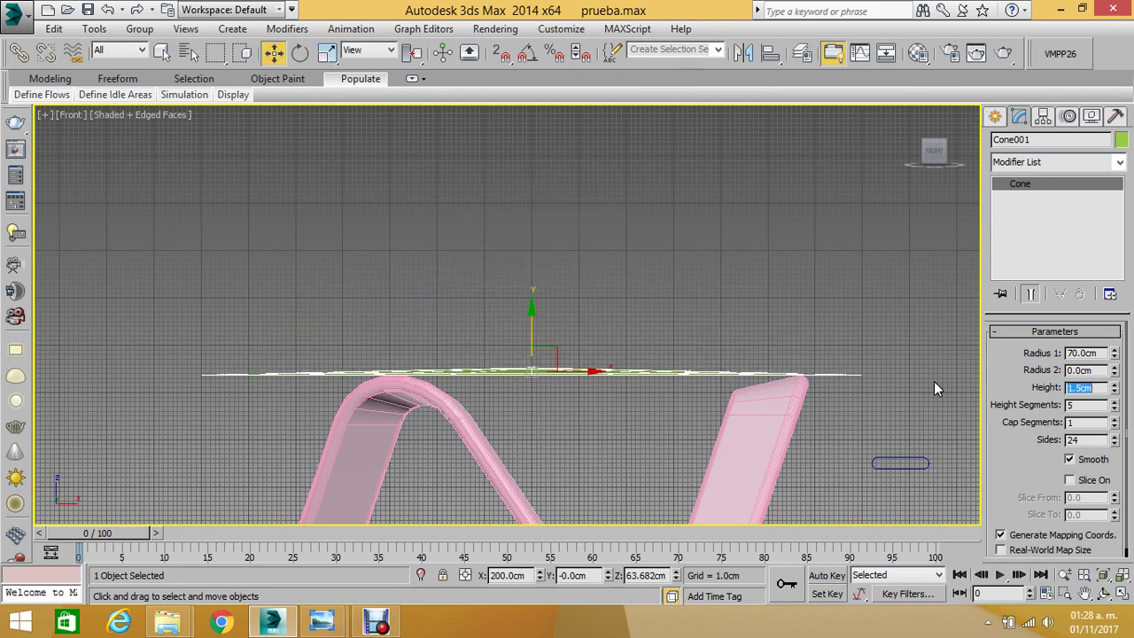
{"action": "type", "text": "2"}
{"action": "key", "text": "Return"}
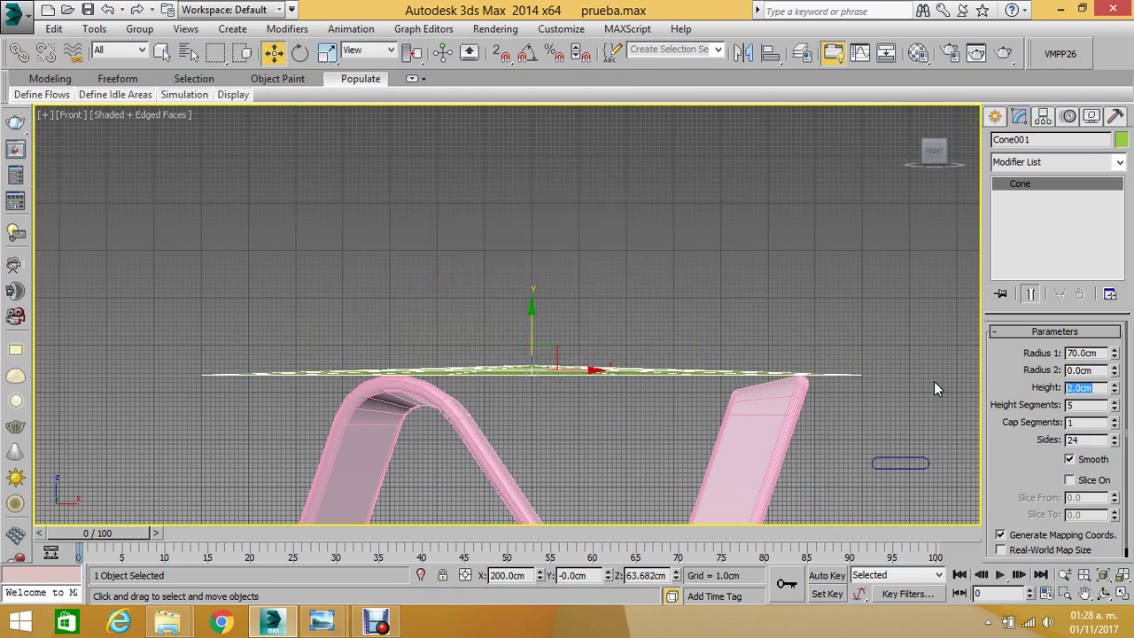
{"action": "type", "text": "1.5"}
{"action": "key", "text": "Return"}
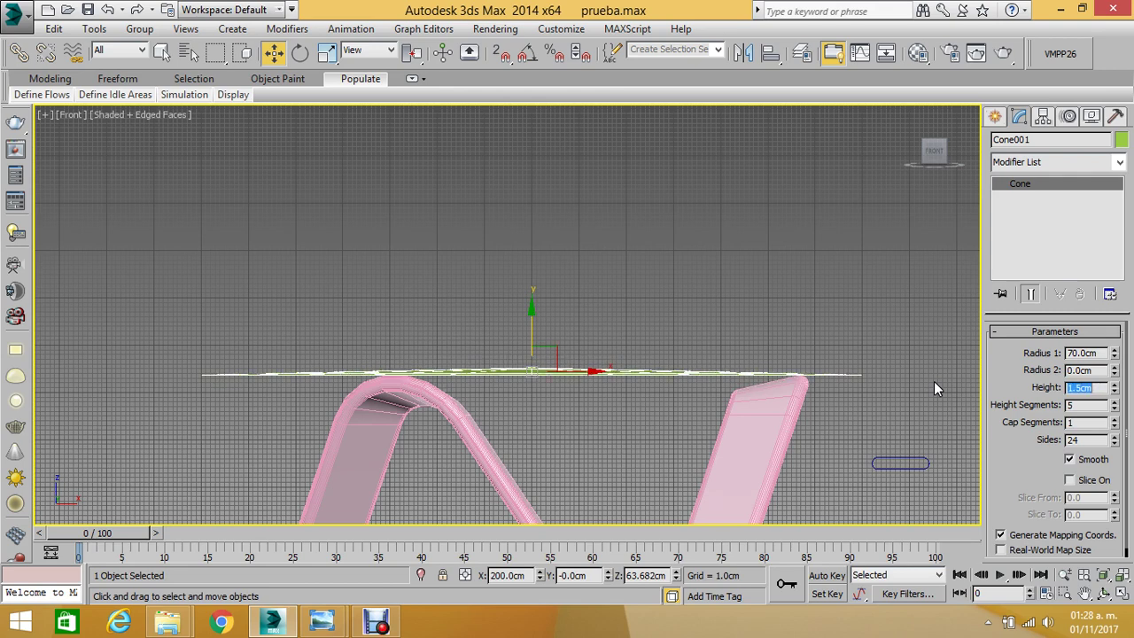
- Set the cone's bottom radius to 60 cm and top radius to 58 cm
{"action": "key", "text": "shift+Tab"}
{"action": "key", "text": "shift+Tab"}
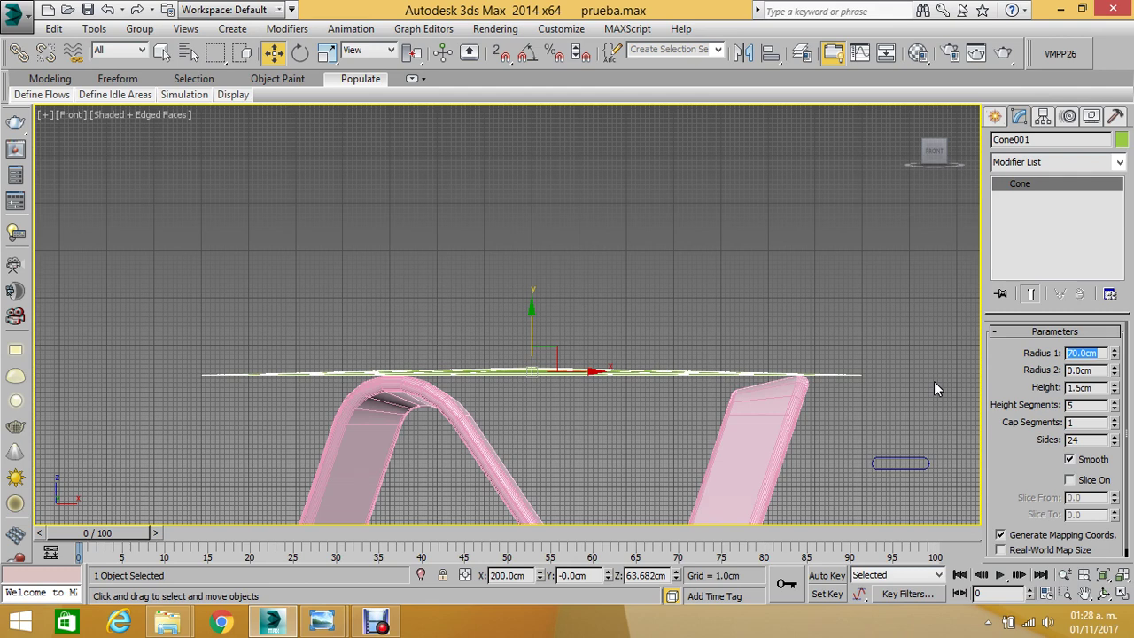
{"action": "type", "text": "60"}
{"action": "key", "text": "Return"}
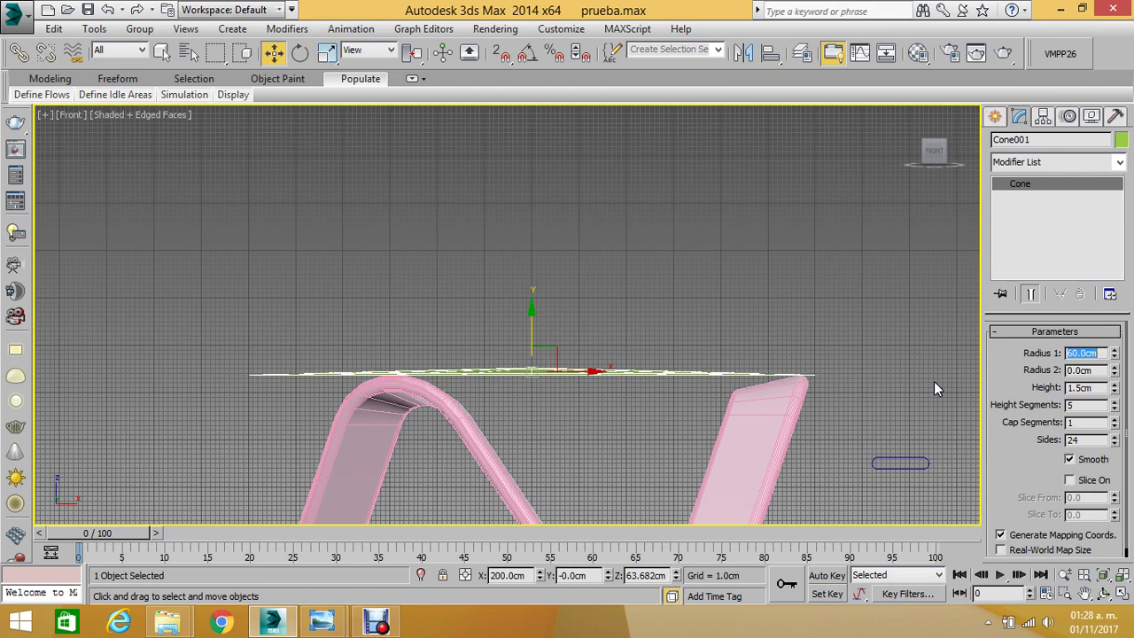
{"action": "key", "text": "Tab"}
{"action": "type", "text": "58"}
{"action": "key", "text": "Return"}
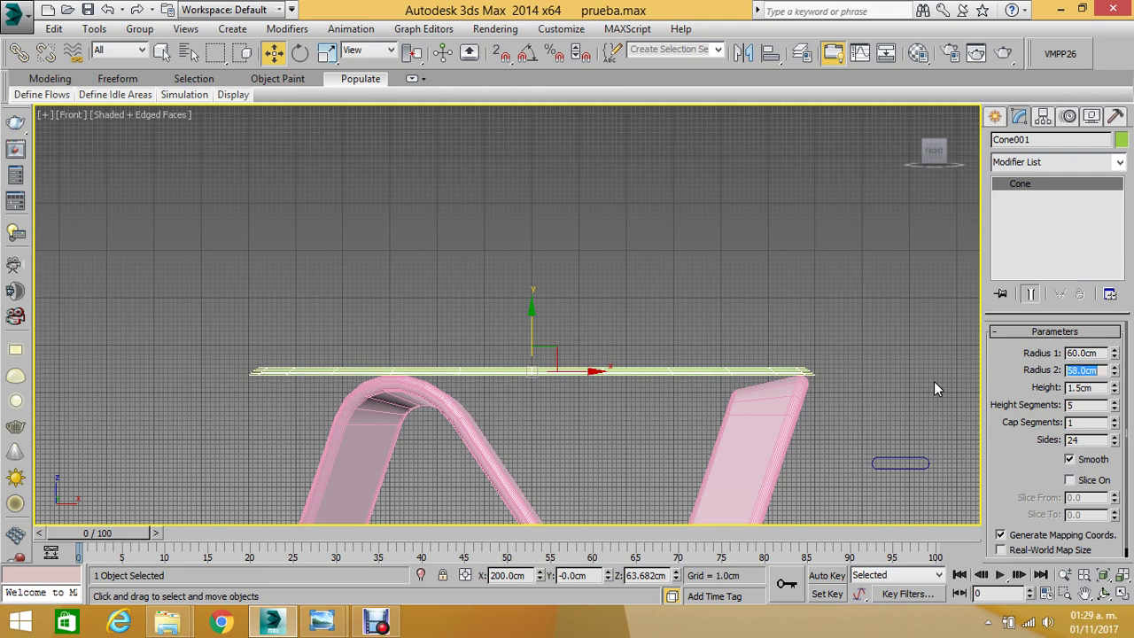
{"action": "scroll", "coordinate": [706, 297], "scroll_direction": "down", "scroll_amount": 2}
{"action": "scroll", "coordinate": [645, 246], "scroll_direction": "down", "scroll_amount": 1}
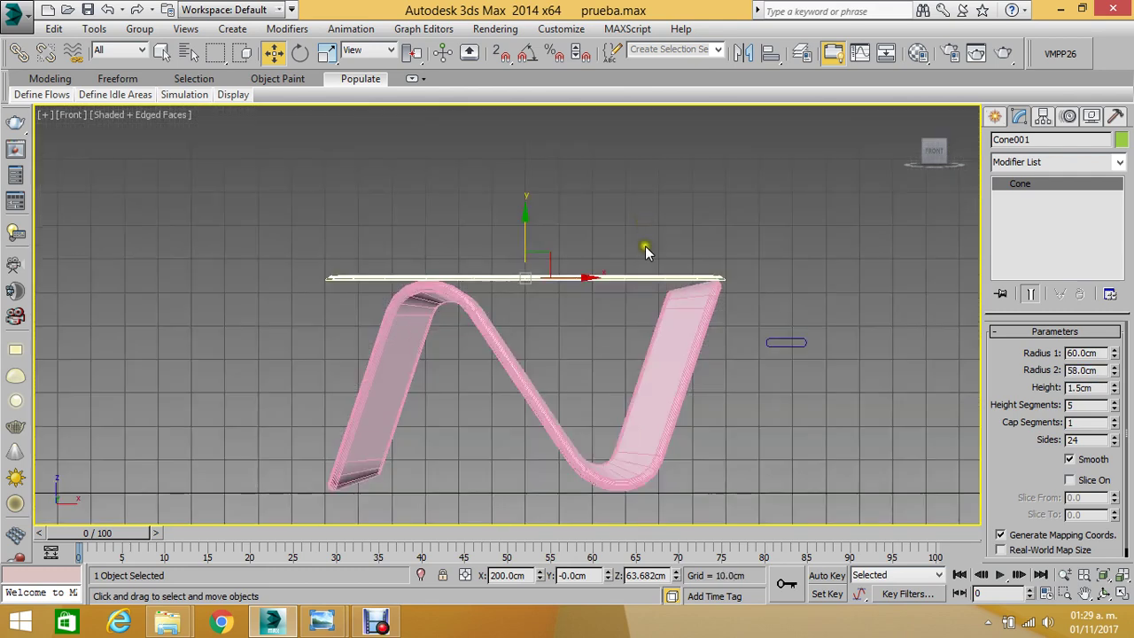
- Make a first Align attempt against the pink frame, then deselect everything
{"action": "left_click", "coordinate": [769, 52]}
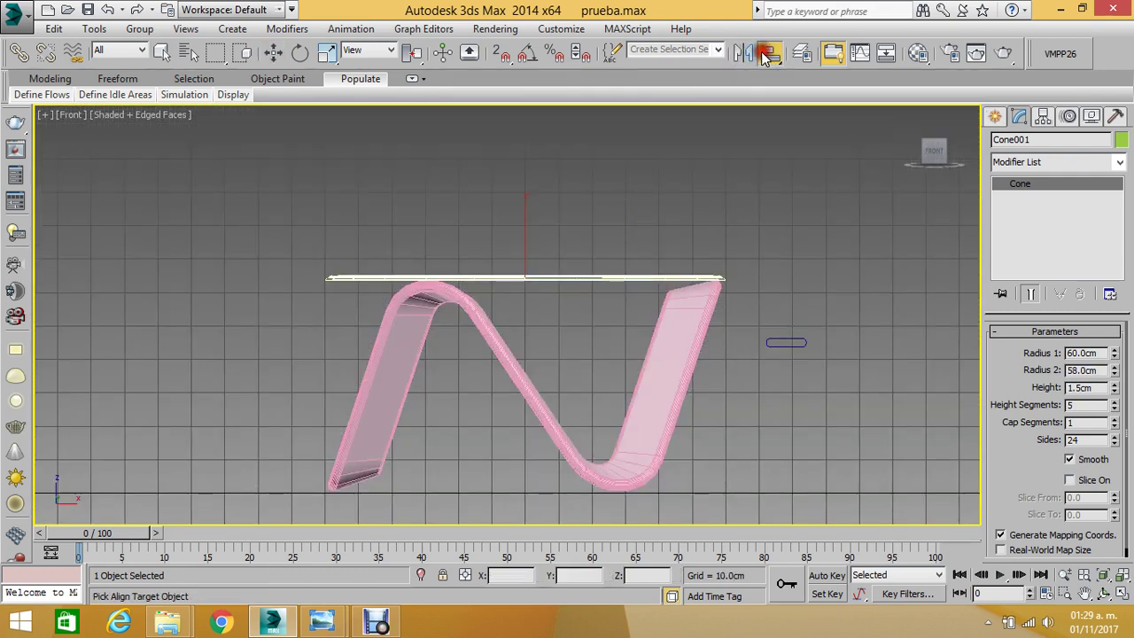
{"action": "left_click", "coordinate": [503, 363]}
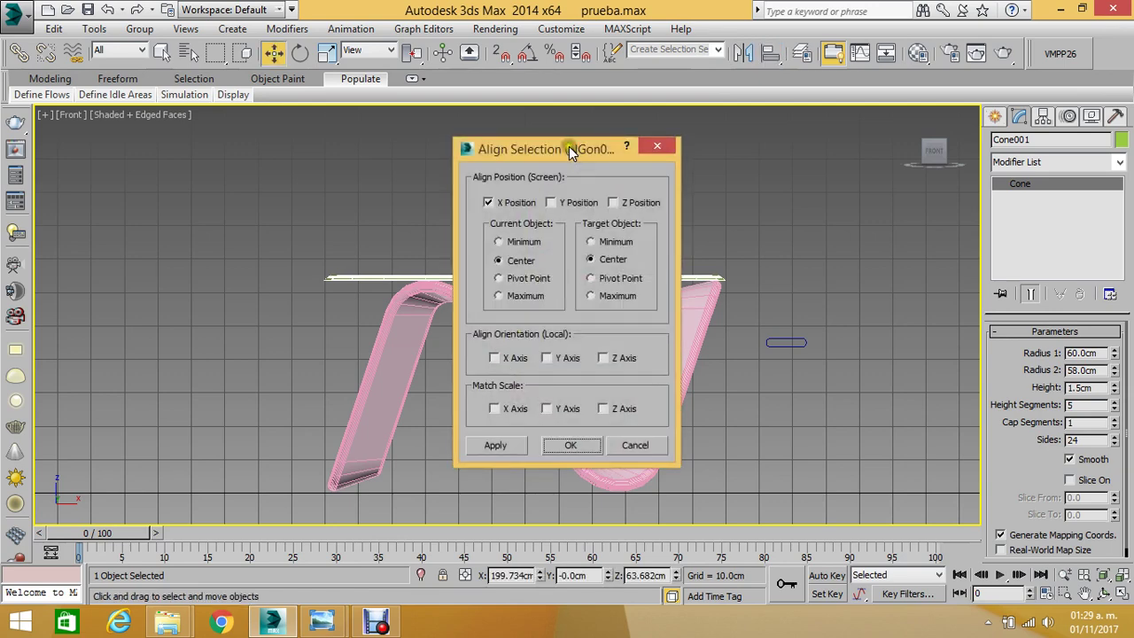
{"action": "left_click_drag", "start_coordinate": [569, 149], "coordinate": [843, 122]}
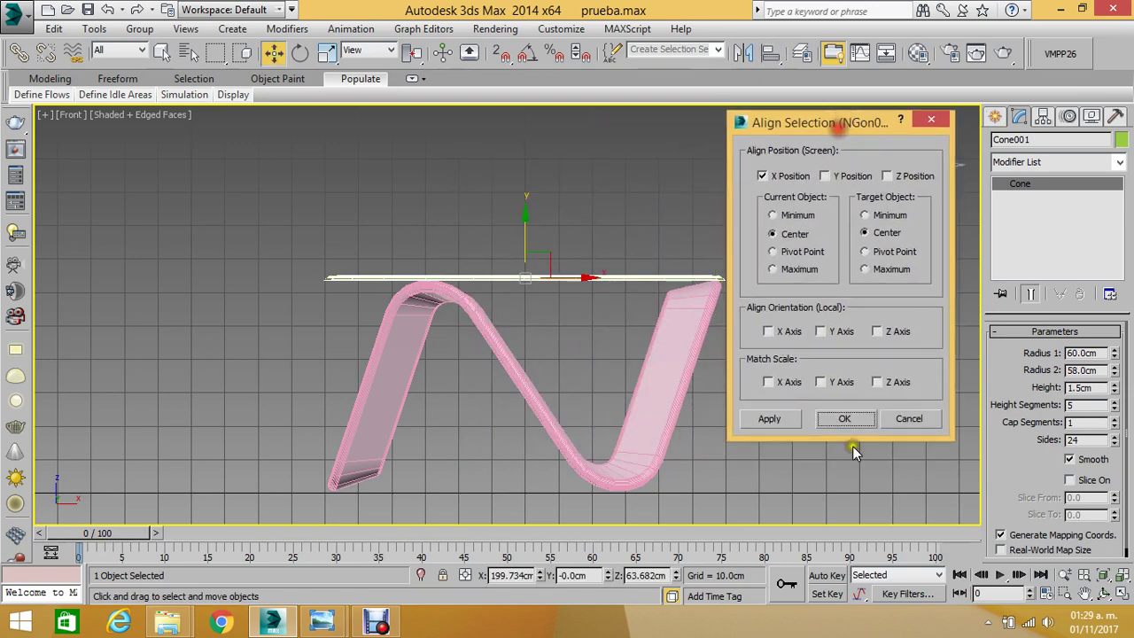
{"action": "left_click", "coordinate": [904, 415]}
{"action": "left_click", "coordinate": [642, 252]}
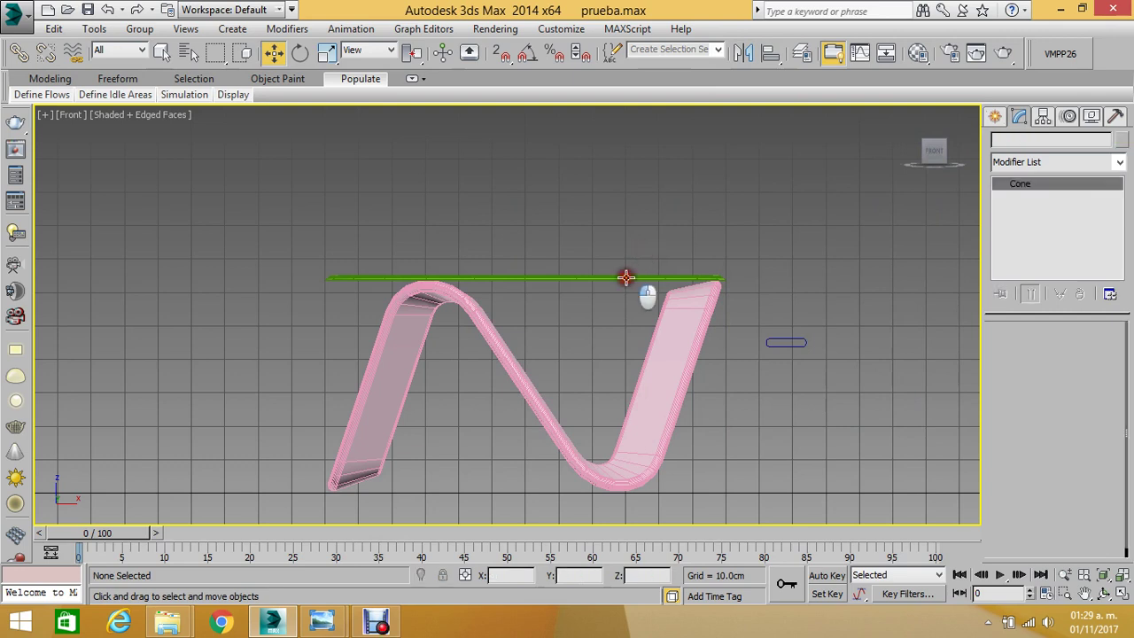
- Align Cone001's X, Y, Z centres to NGon001 and raise it onto the frame top
{"action": "left_click", "coordinate": [626, 278]}
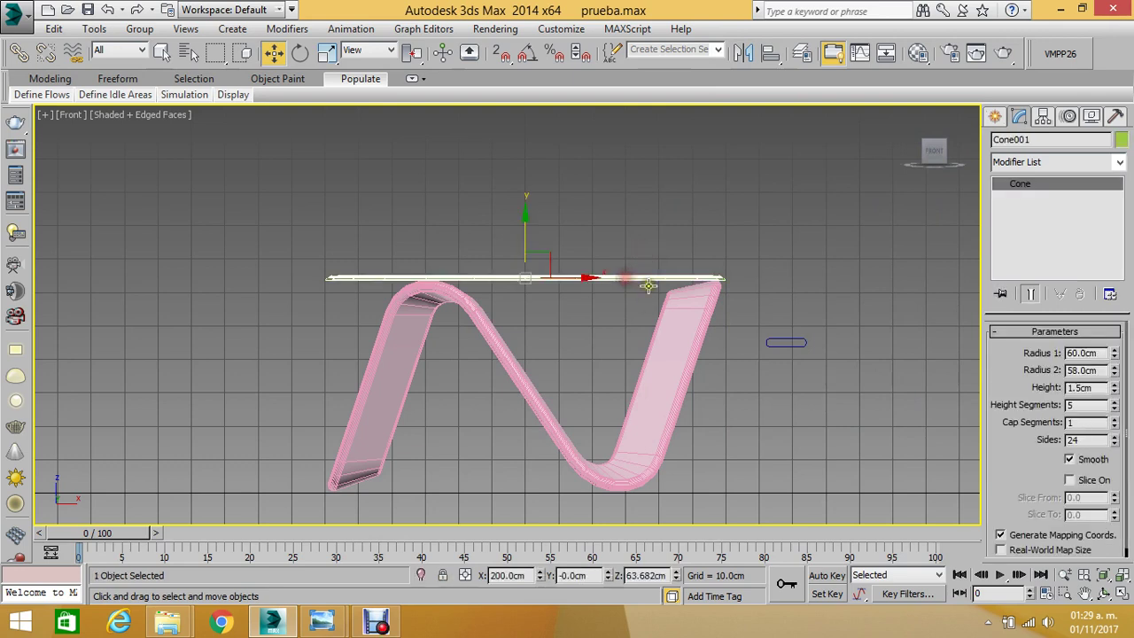
{"action": "left_click", "coordinate": [780, 54]}
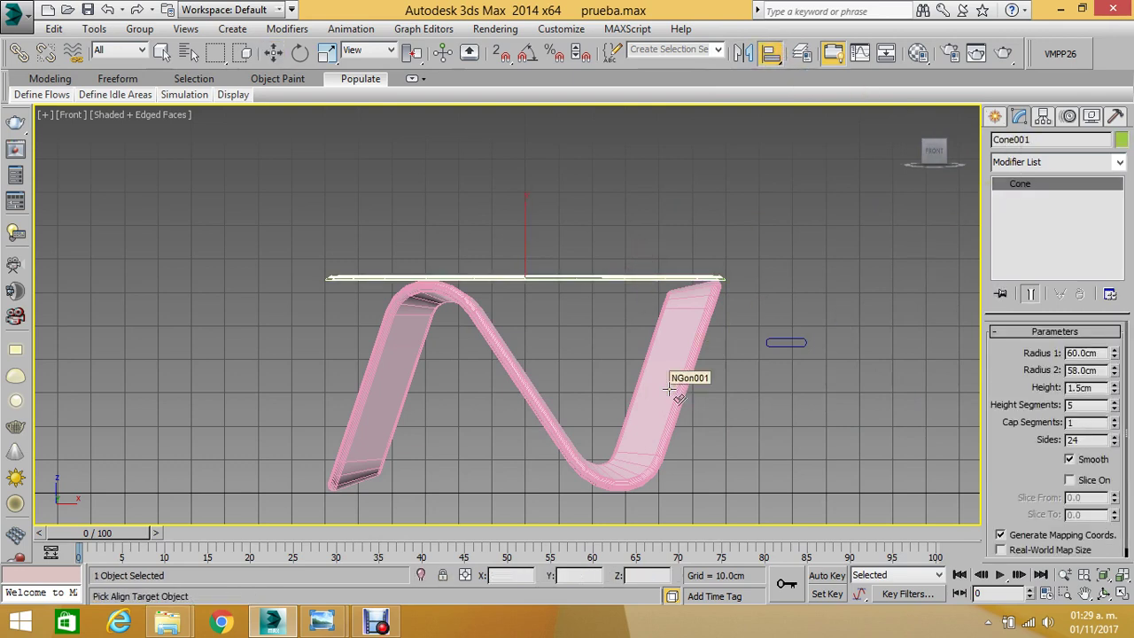
{"action": "left_click", "coordinate": [671, 390]}
{"action": "left_click", "coordinate": [840, 177]}
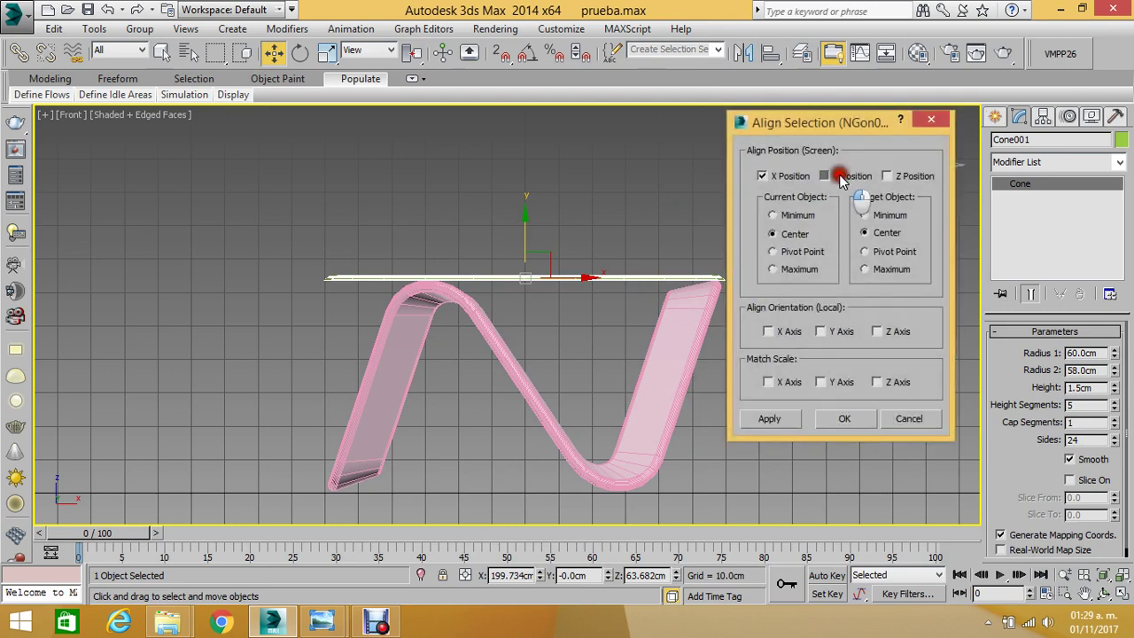
{"action": "left_click", "coordinate": [913, 176]}
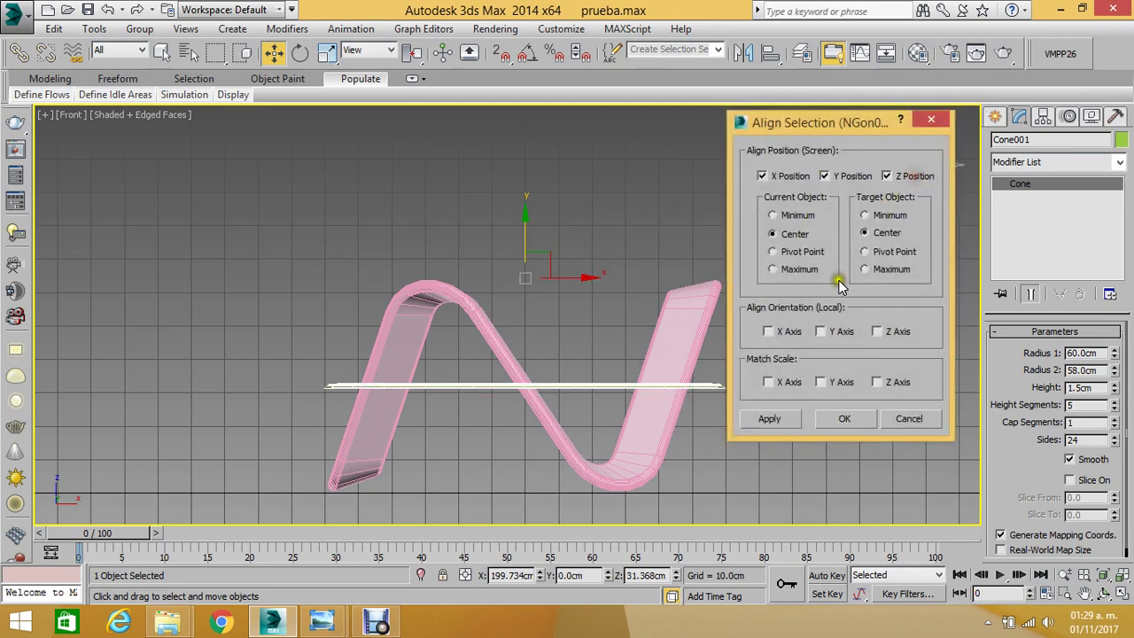
{"action": "left_click", "coordinate": [839, 419]}
{"action": "left_click_drag", "start_coordinate": [527, 337], "coordinate": [537, 234]}
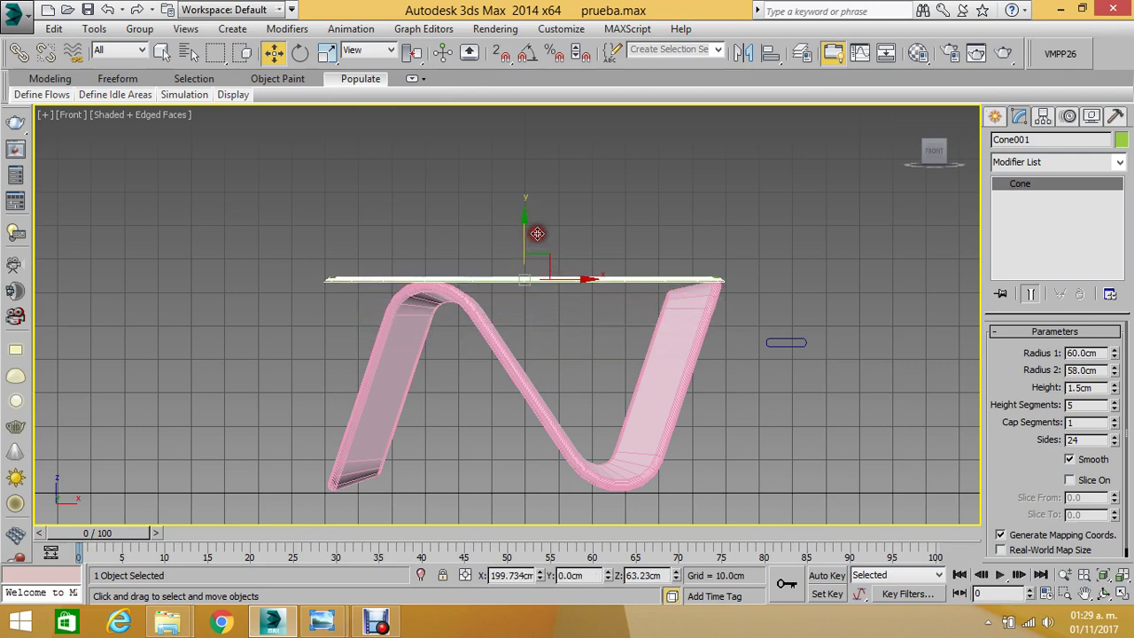
- Switch to the Top view and display it as Wireframe
{"action": "key", "text": "t"}
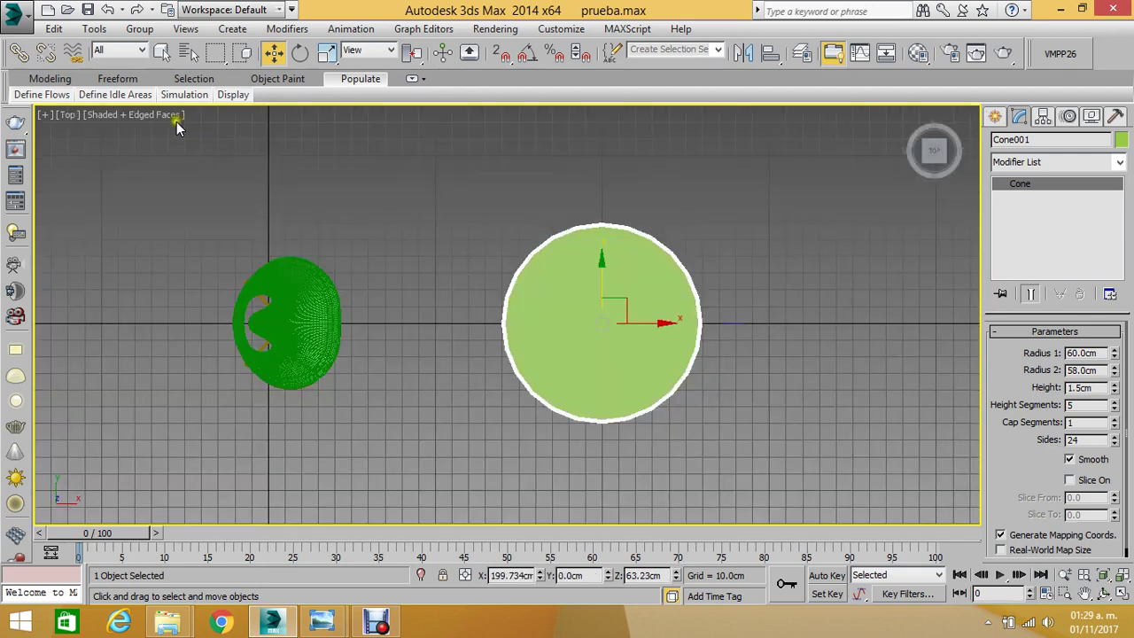
{"action": "right_click", "coordinate": [172, 158]}
{"action": "left_click", "coordinate": [185, 116]}
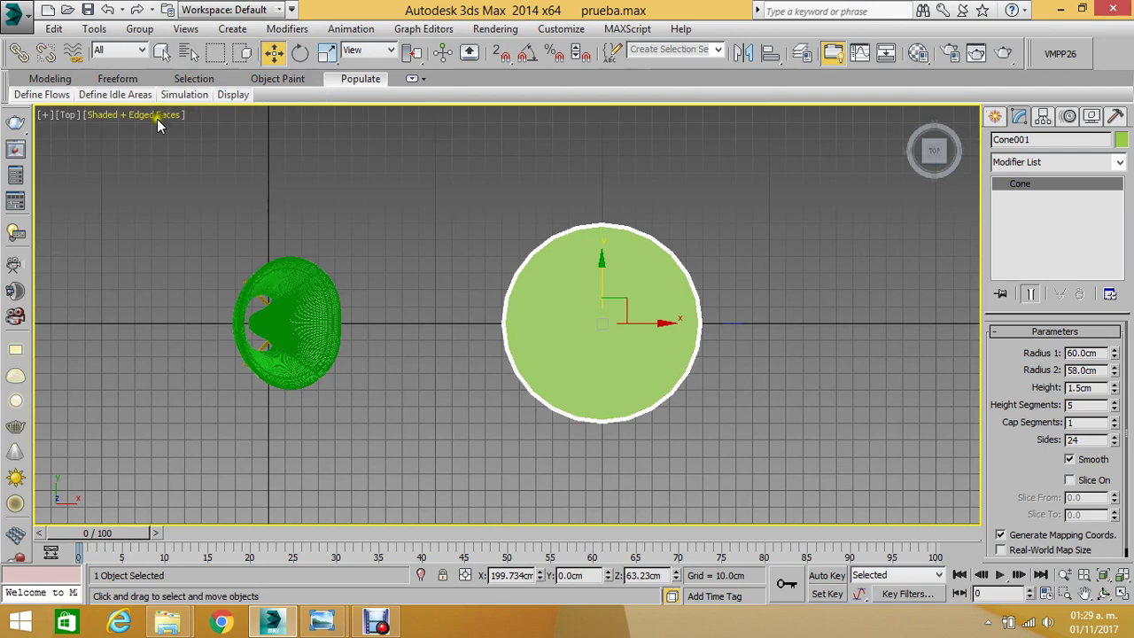
{"action": "left_click", "coordinate": [157, 124]}
{"action": "left_click", "coordinate": [211, 254]}
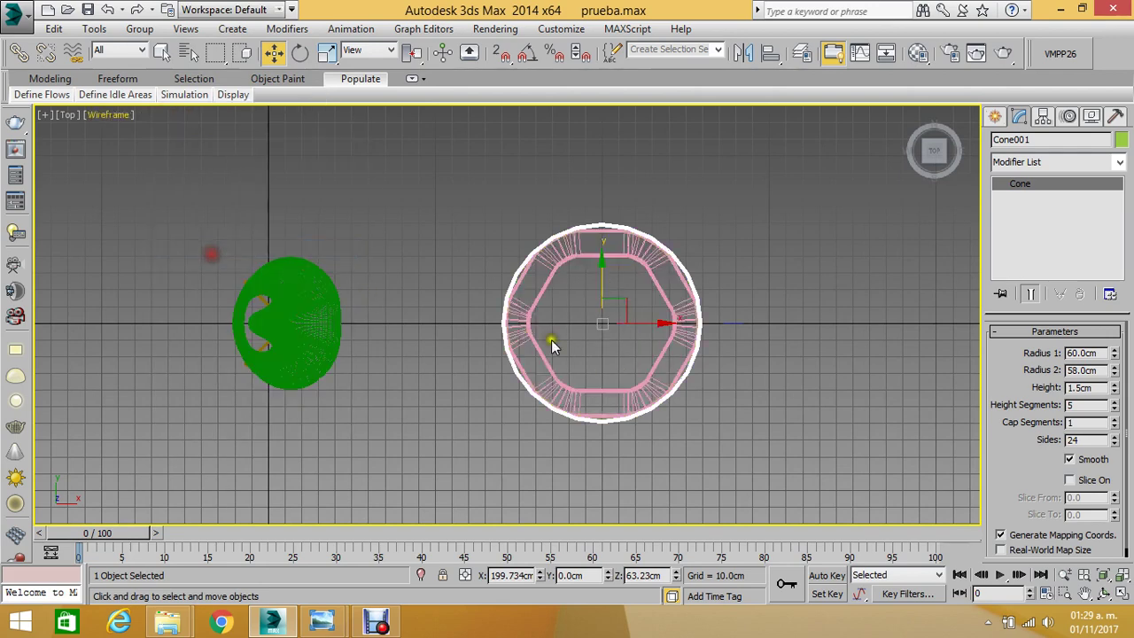
{"action": "scroll", "coordinate": [635, 332], "scroll_direction": "up", "scroll_amount": 1}
{"action": "scroll", "coordinate": [607, 330], "scroll_direction": "up", "scroll_amount": 3}
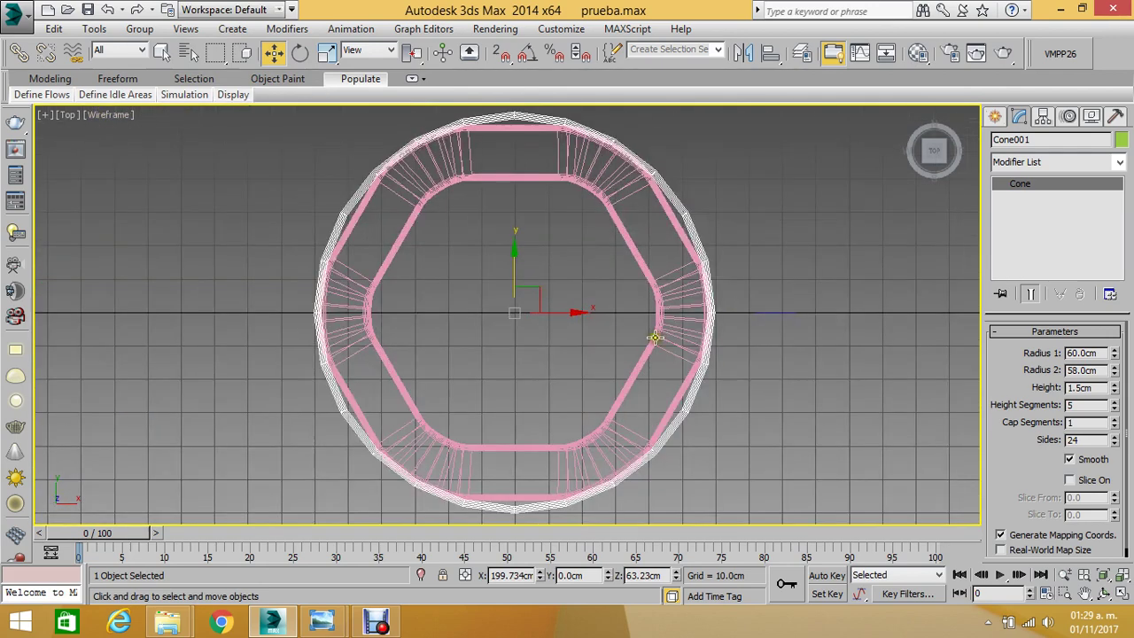
- Give the disc tabletop Radius 1 of 65 cm, Radius 2 of 63 cm and 80 sides
{"action": "left_click_drag", "start_coordinate": [1099, 356], "coordinate": [1035, 356]}
{"action": "key", "text": "Return"}
{"action": "key", "text": "Tab"}
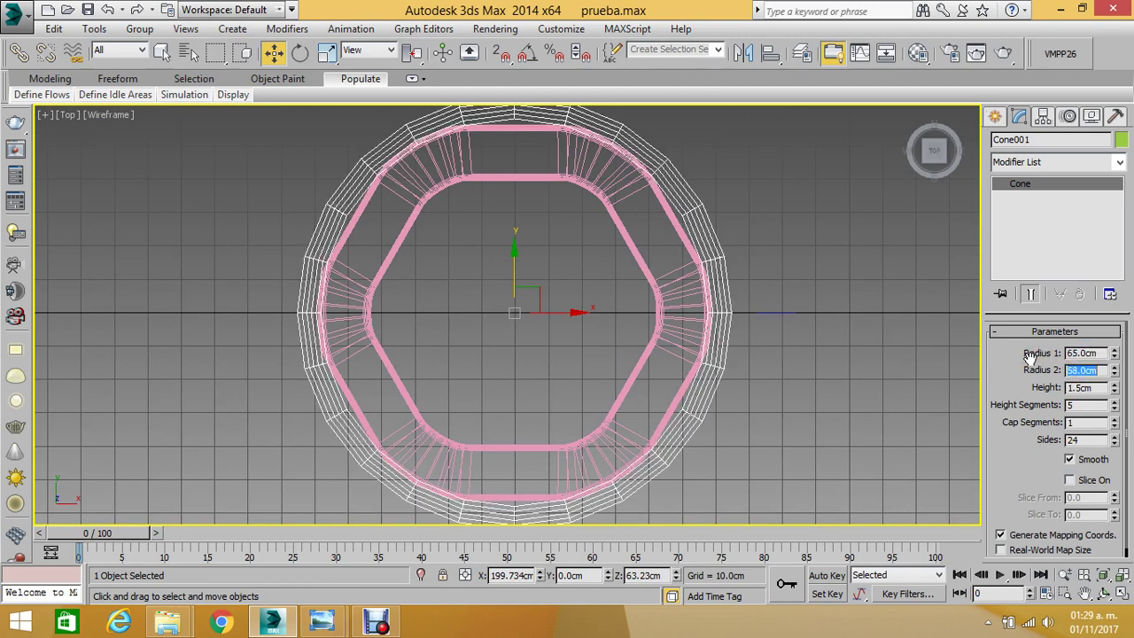
{"action": "type", "text": "3"}
{"action": "key", "text": "Return"}
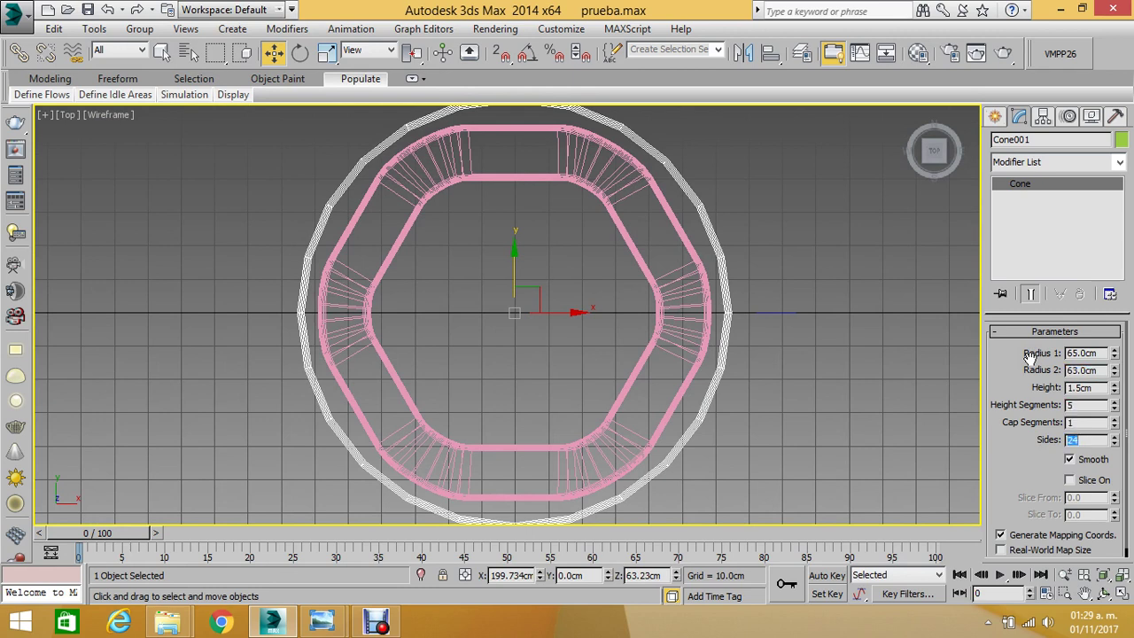
{"action": "type", "text": "64"}
{"action": "key", "text": "Return"}
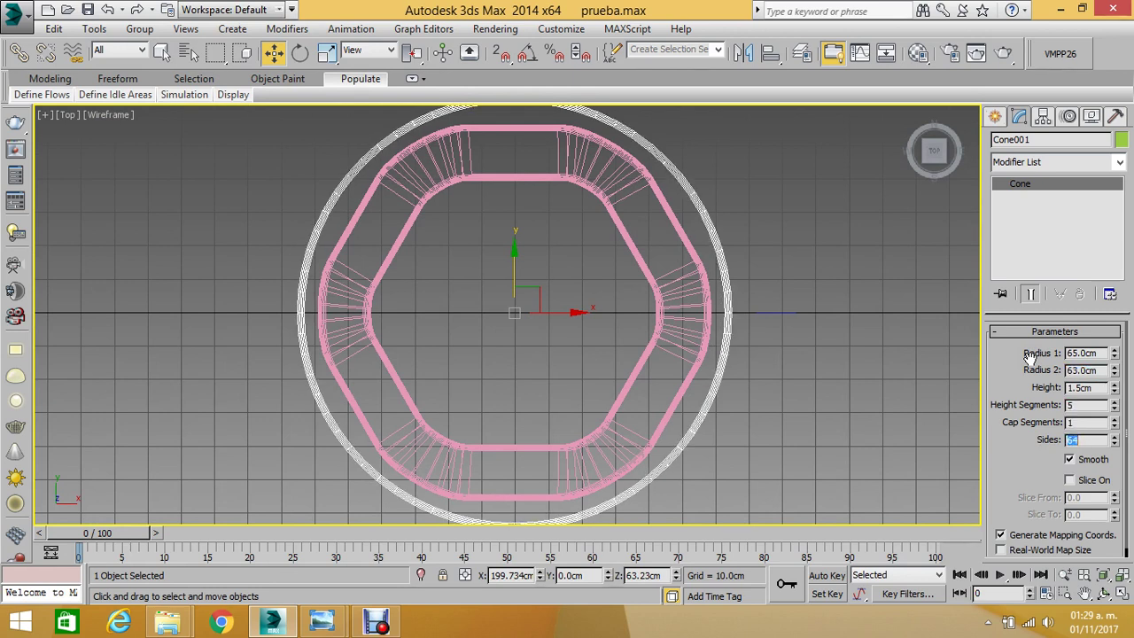
{"action": "key", "text": "Return"}
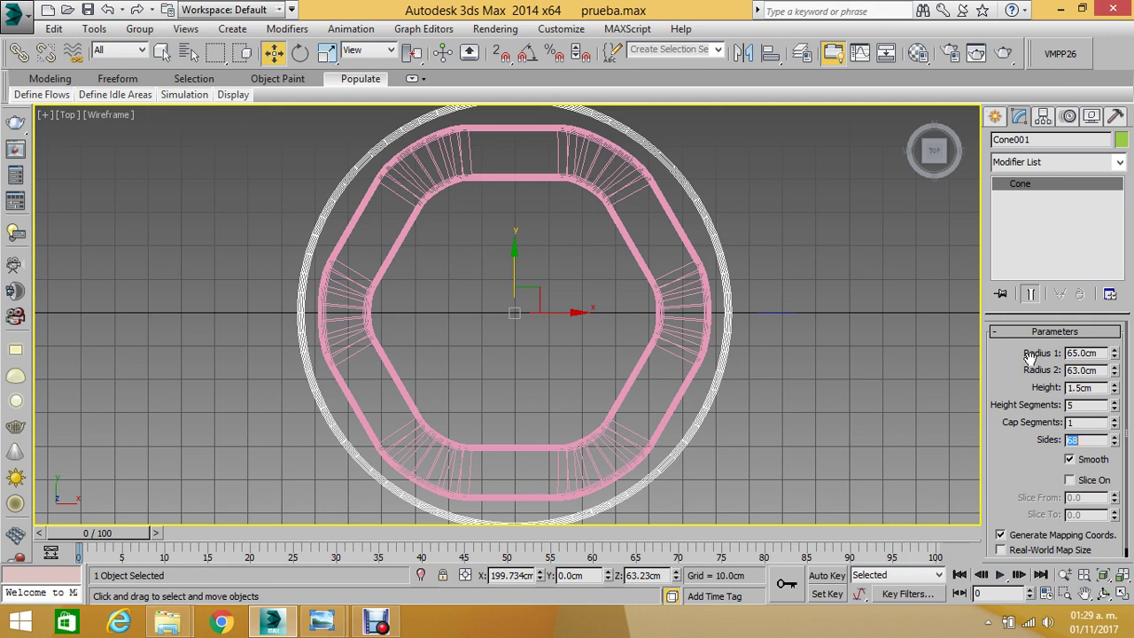
{"action": "type", "text": "0"}
{"action": "key", "text": "Return"}
- Return to the Perspective view with Shaded + Edged Faces display
{"action": "key", "text": "p"}
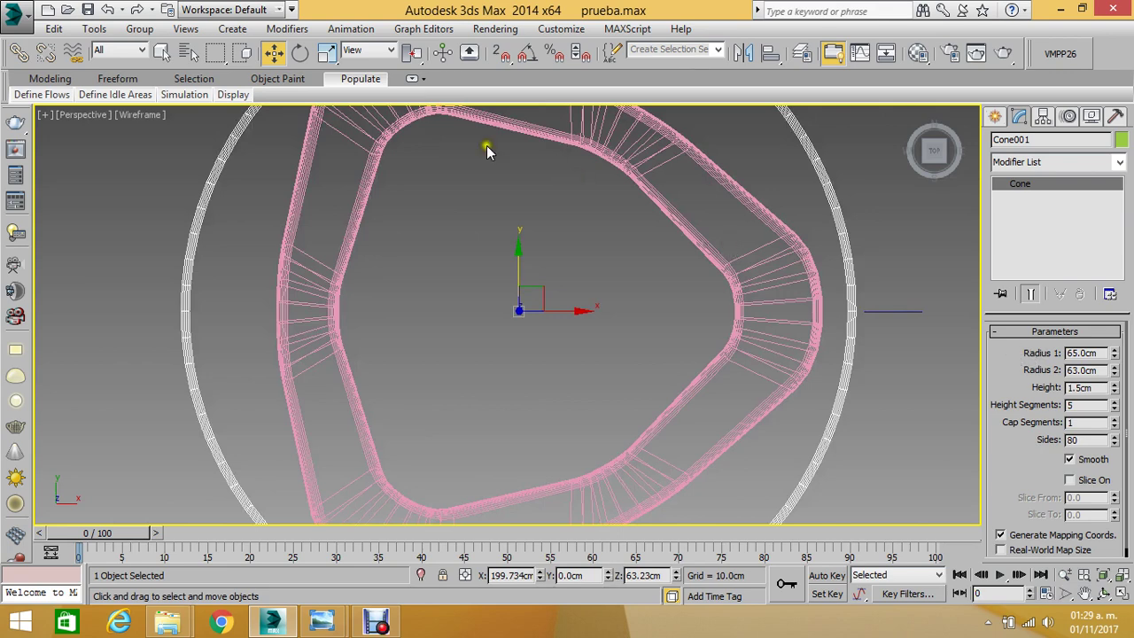
{"action": "left_click", "coordinate": [136, 116]}
{"action": "left_click", "coordinate": [164, 153]}
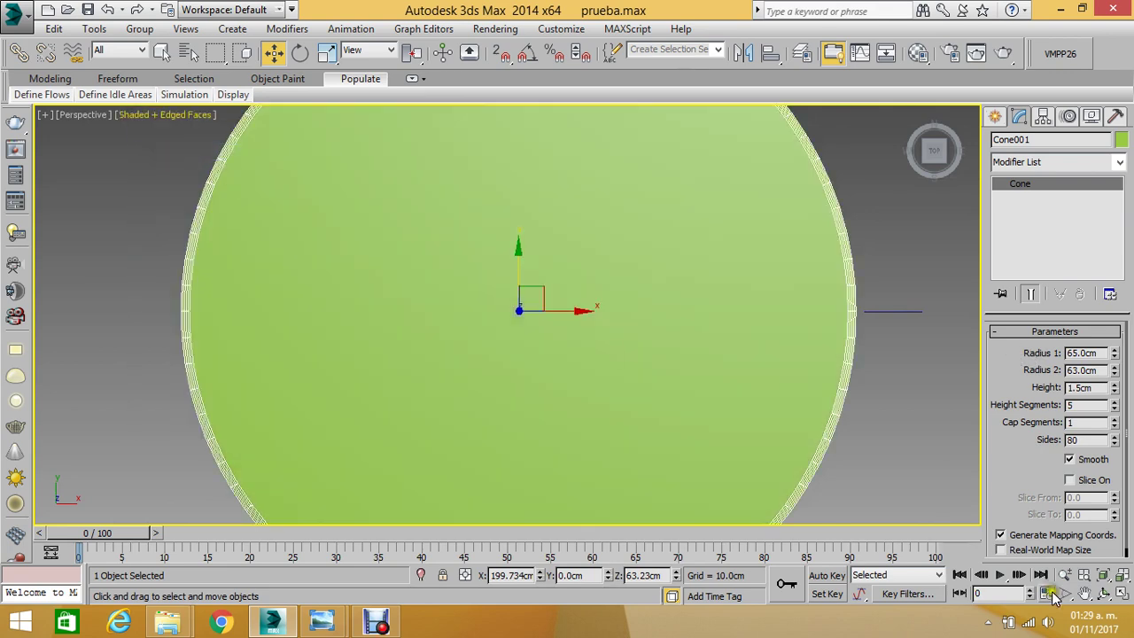
{"action": "left_click", "coordinate": [1103, 593]}
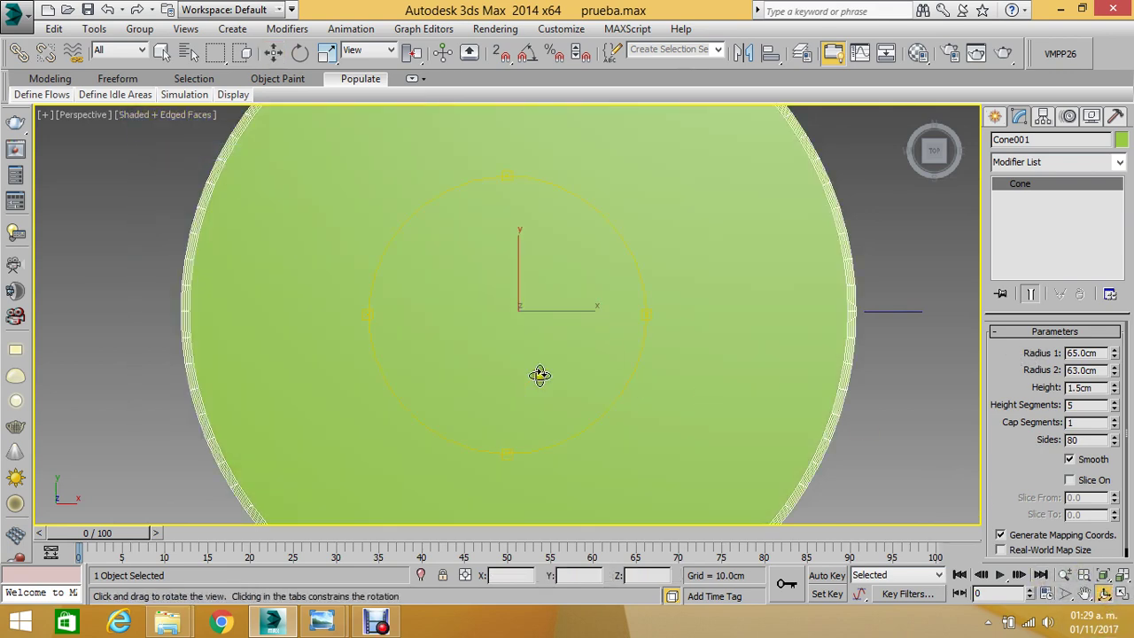
{"action": "mouse_move", "coordinate": [539, 375]}
{"action": "left_mouse_down"}
{"action": "mouse_move", "coordinate": [580, 240]}
{"action": "mouse_move", "coordinate": [127, 258]}
{"action": "mouse_move", "coordinate": [147, 292]}
{"action": "mouse_move", "coordinate": [337, 301]}
{"action": "mouse_move", "coordinate": [441, 274]}
{"action": "left_mouse_up"}
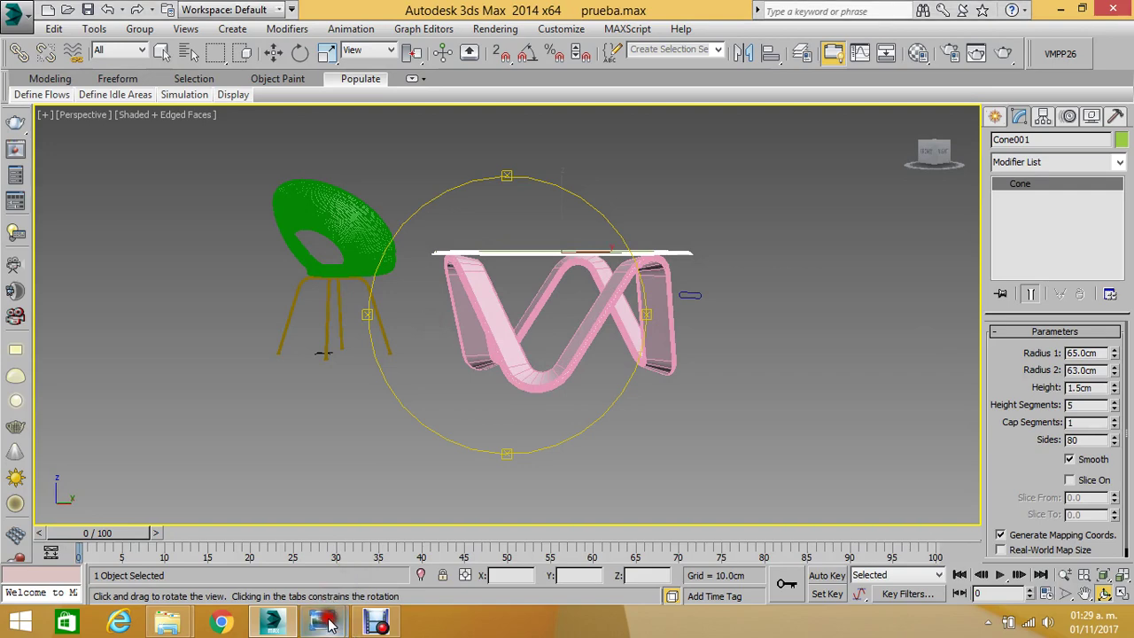
{"action": "left_click", "coordinate": [470, 565]}
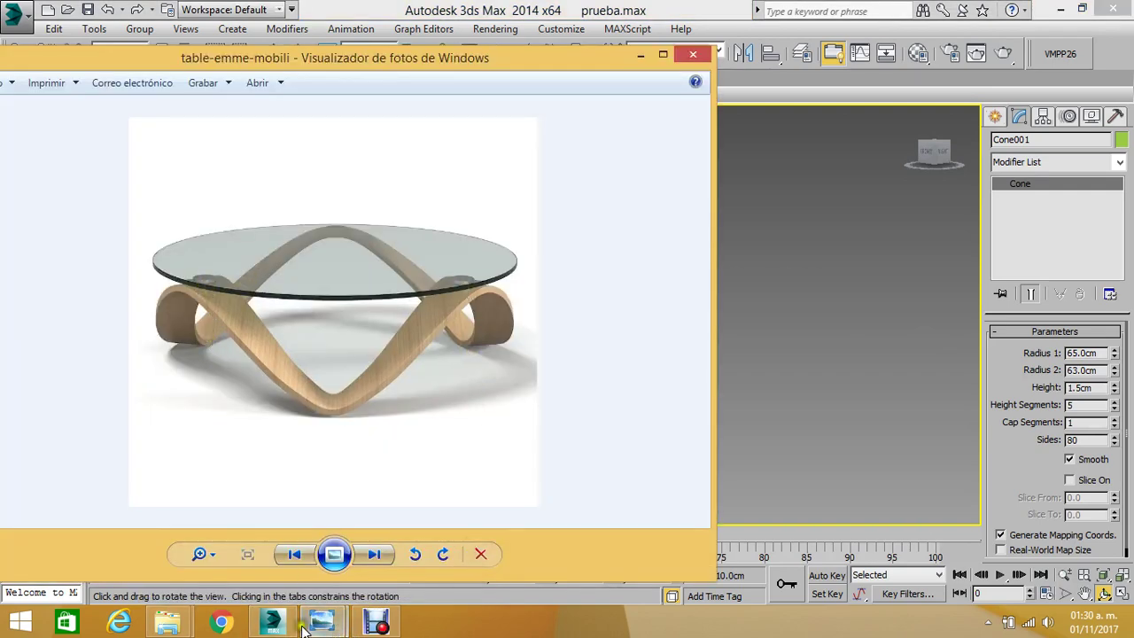
{"action": "left_click", "coordinate": [271, 622]}
{"action": "left_click_drag", "start_coordinate": [477, 299], "coordinate": [512, 121]}
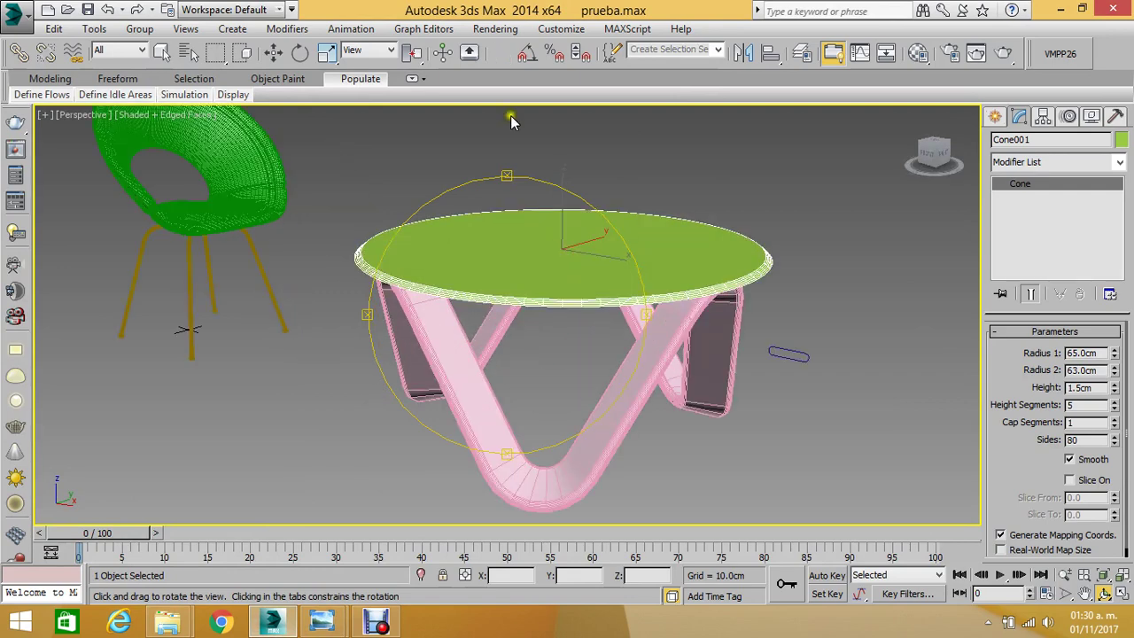
{"action": "left_click", "coordinate": [273, 52]}
- Raise the tabletop disc in the Front view to about 64.9 cm
{"action": "key", "text": "f"}
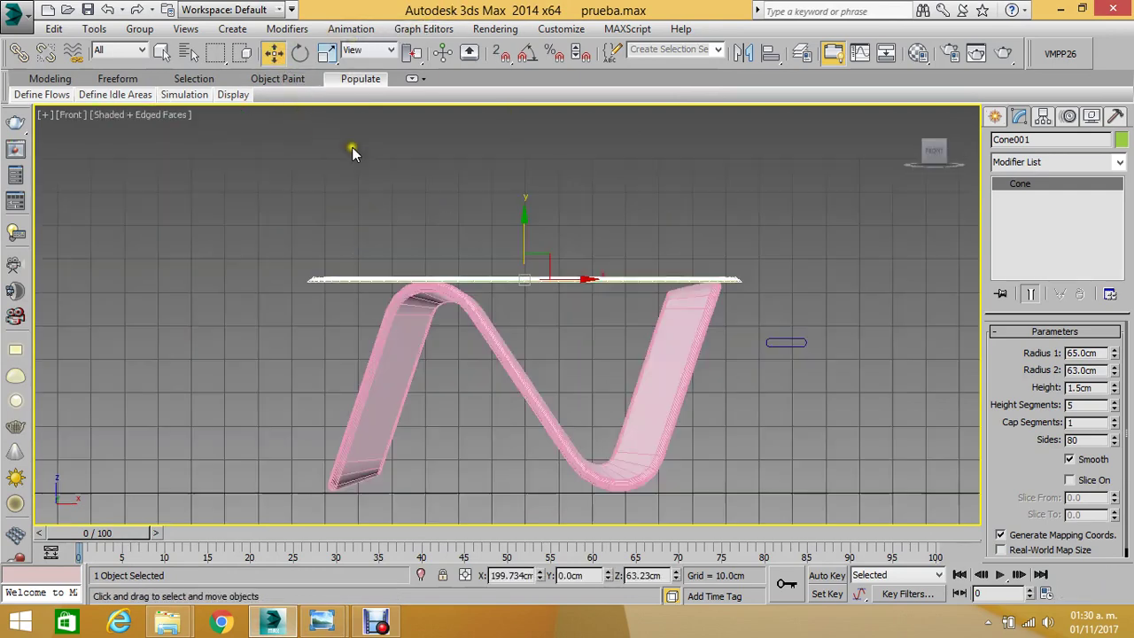
{"action": "scroll", "coordinate": [486, 235], "scroll_direction": "up", "scroll_amount": 3}
{"action": "scroll", "coordinate": [549, 262], "scroll_direction": "up", "scroll_amount": 2}
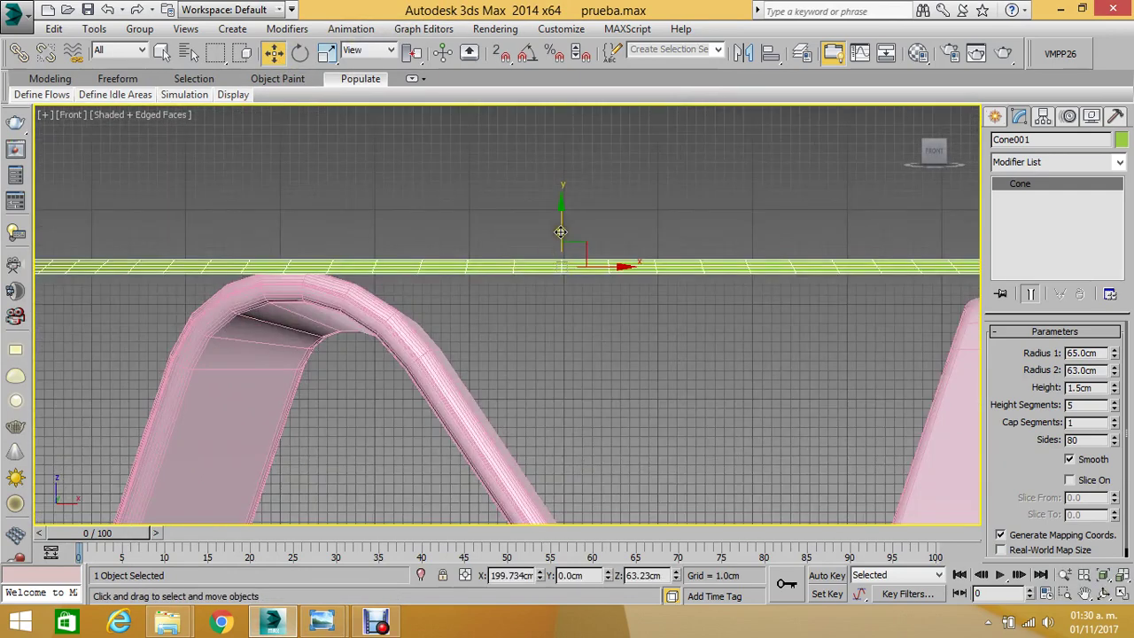
{"action": "left_click_drag", "start_coordinate": [561, 233], "coordinate": [556, 210]}
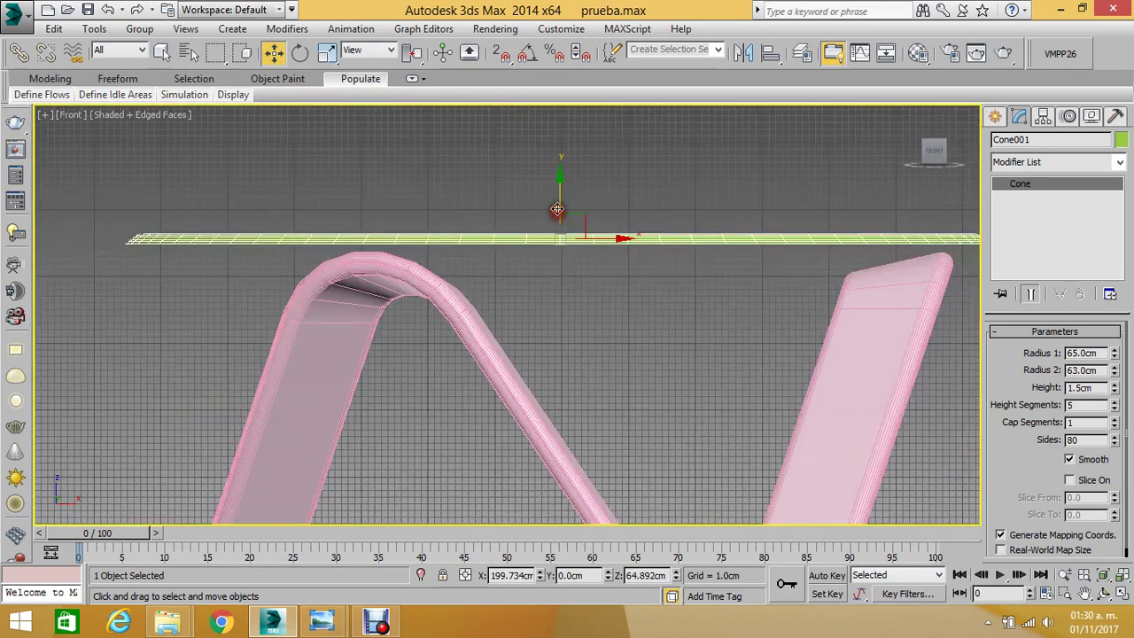
{"action": "scroll", "coordinate": [697, 291], "scroll_direction": "down", "scroll_amount": 4}
{"action": "scroll", "coordinate": [662, 253], "scroll_direction": "up", "scroll_amount": 4}
- Select the pink wavy frame NGon001
{"action": "middle_click_drag", "start_coordinate": [168, 319], "coordinate": [506, 299]}
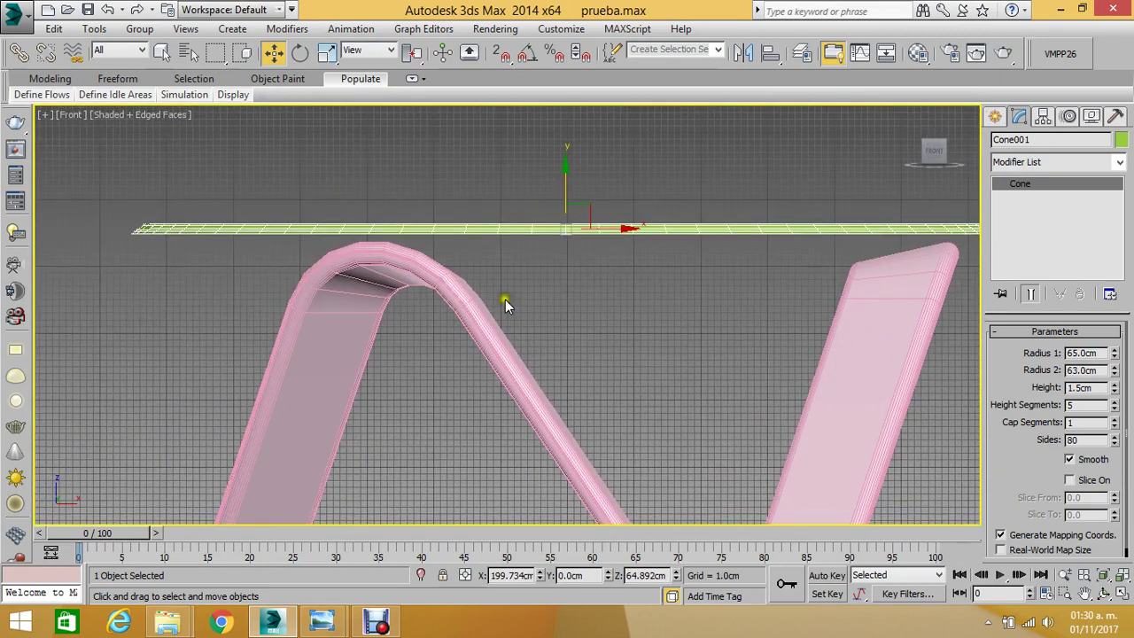
{"action": "scroll", "coordinate": [443, 235], "scroll_direction": "up", "scroll_amount": 2}
{"action": "left_click", "coordinate": [464, 239]}
{"action": "scroll", "coordinate": [464, 238], "scroll_direction": "up", "scroll_amount": 1}
{"action": "scroll", "coordinate": [464, 238], "scroll_direction": "down", "scroll_amount": 1}
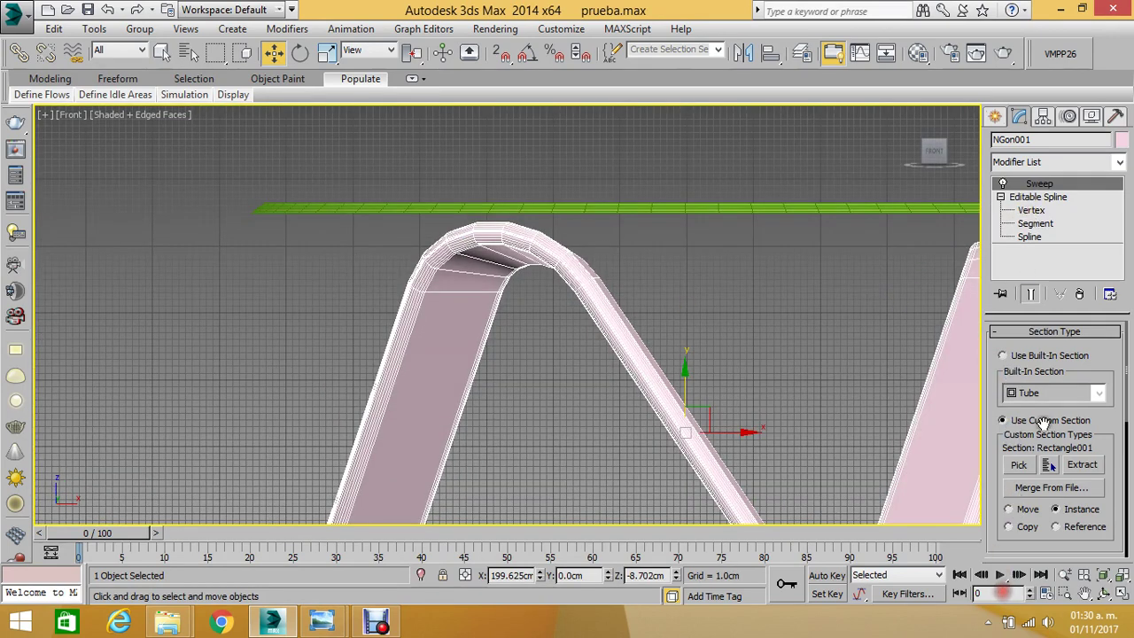
- Set the frame spline's interpolation steps to 32 for smoother bends
{"action": "left_click", "coordinate": [1044, 197]}
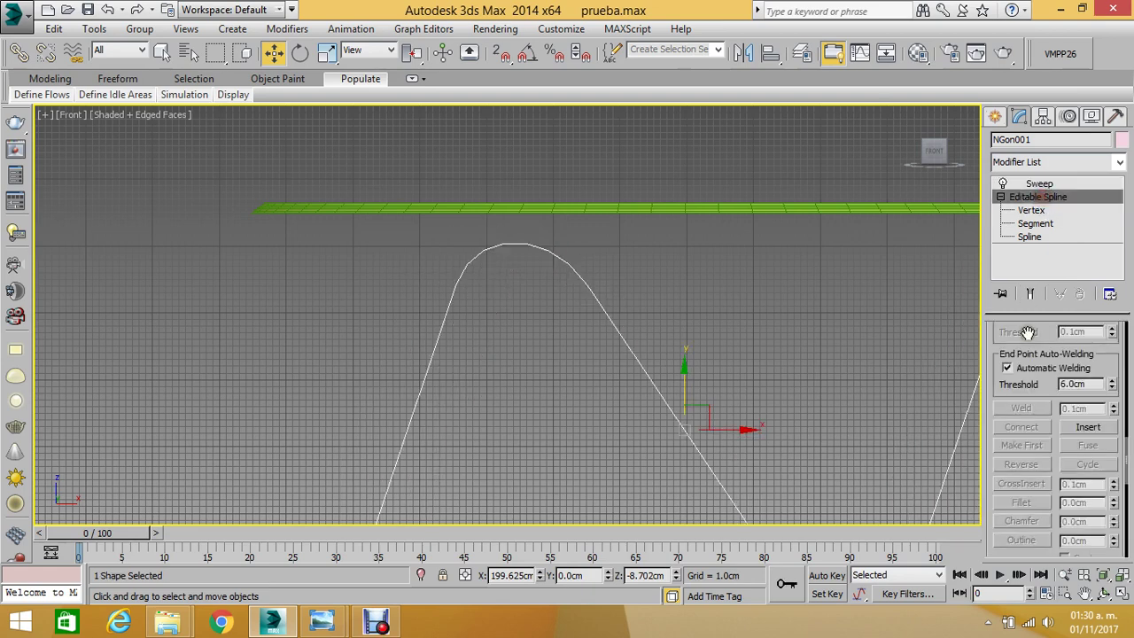
{"action": "scroll", "coordinate": [1017, 333], "scroll_direction": "up", "scroll_amount": 3}
{"action": "scroll", "coordinate": [1028, 354], "scroll_direction": "up", "scroll_amount": 3}
{"action": "scroll", "coordinate": [1046, 381], "scroll_direction": "up", "scroll_amount": 3}
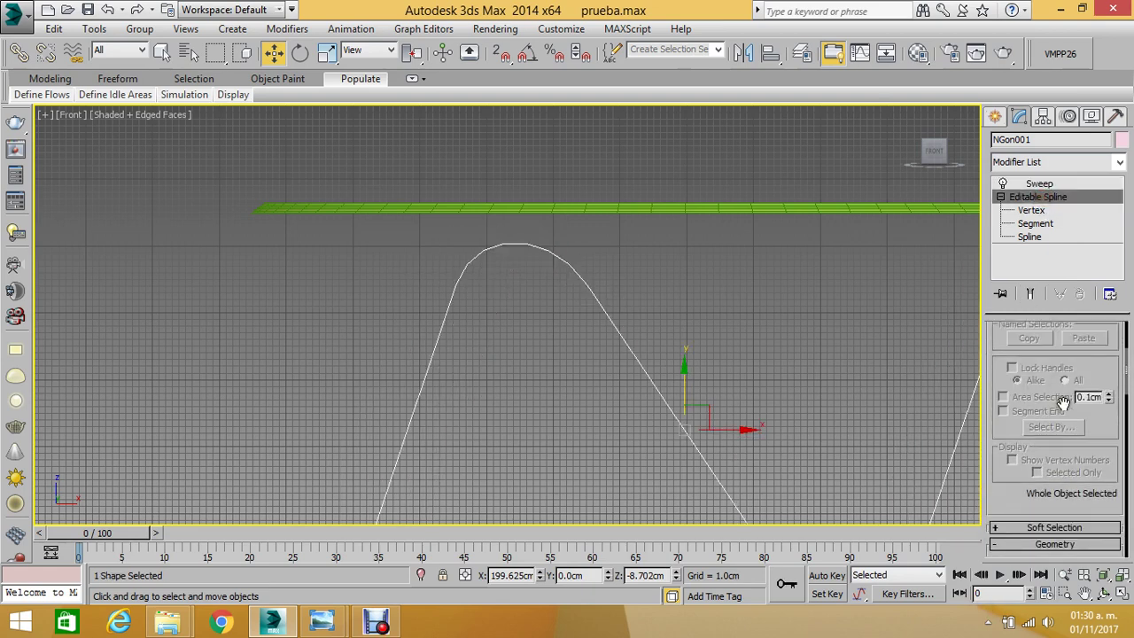
{"action": "scroll", "coordinate": [1063, 401], "scroll_direction": "up", "scroll_amount": 5}
{"action": "double_click", "coordinate": [1063, 366]}
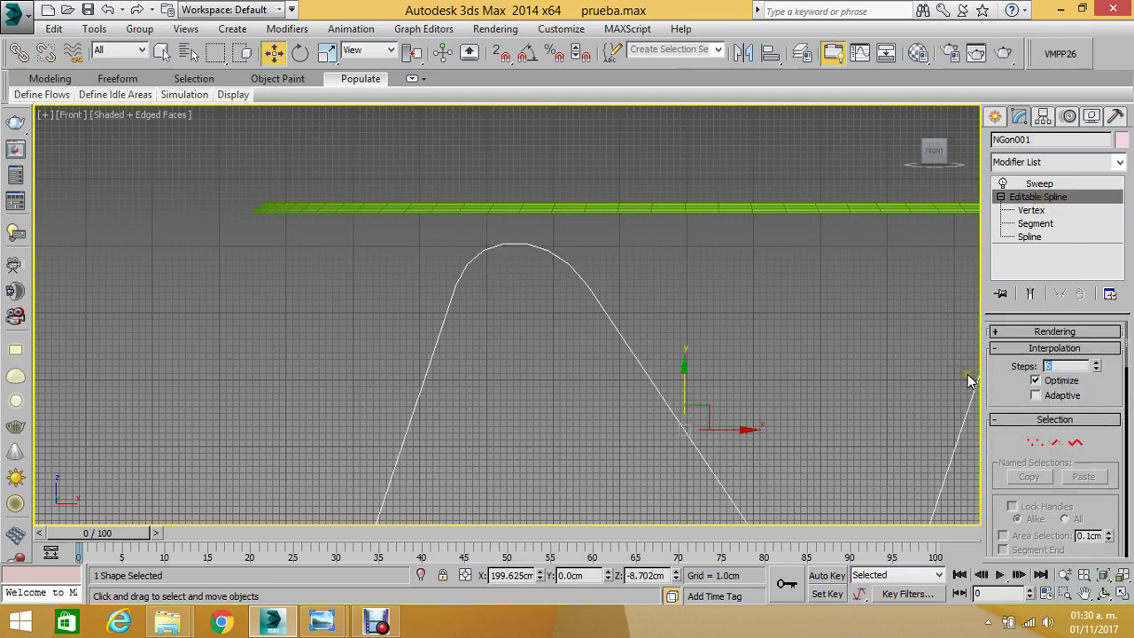
{"action": "type", "text": "32"}
{"action": "key", "text": "Return"}
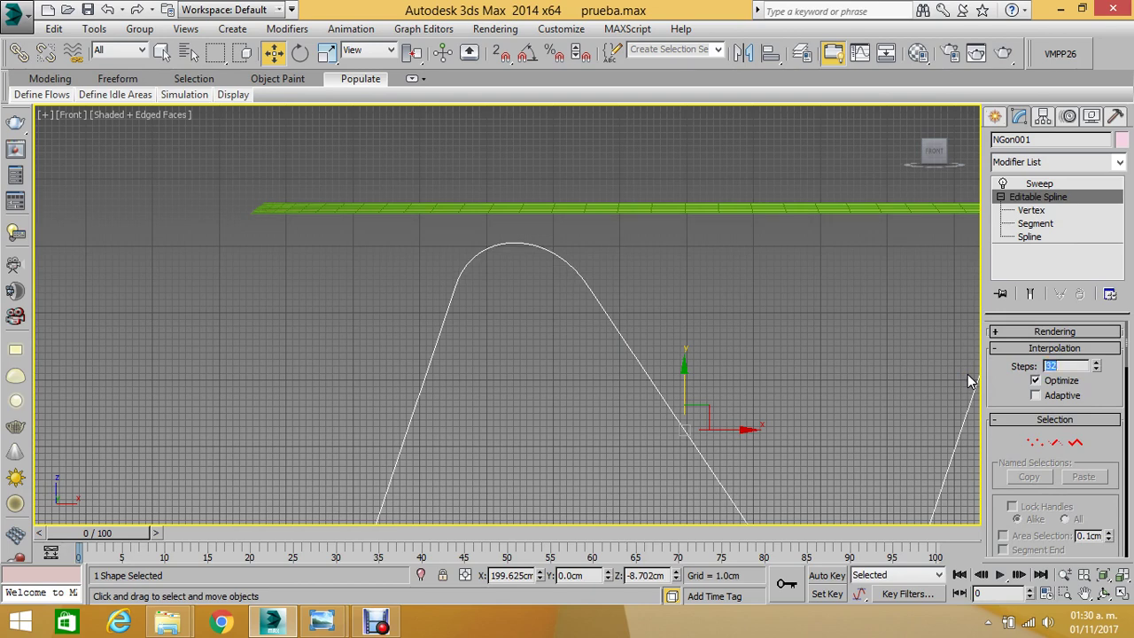
- Re-enable the Sweep with the Rectangle001 profile so the pink band shows
{"action": "left_click", "coordinate": [1041, 183]}
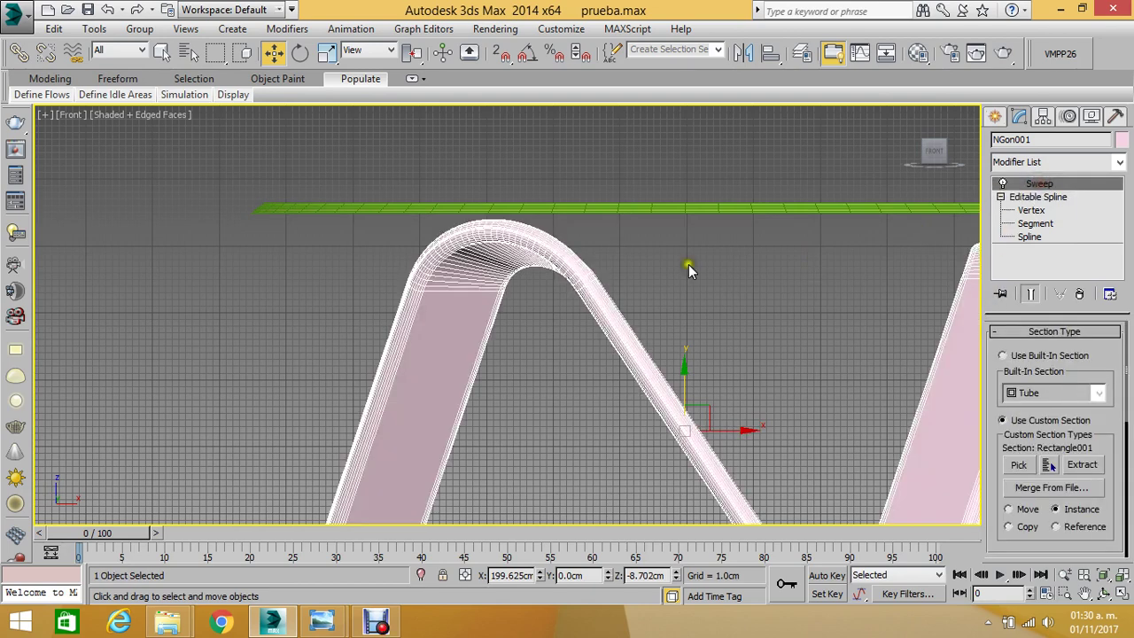
{"action": "scroll", "coordinate": [689, 265], "scroll_direction": "up", "scroll_amount": 2}
{"action": "middle_click_drag", "start_coordinate": [610, 225], "coordinate": [360, 212]}
{"action": "scroll", "coordinate": [360, 212], "scroll_direction": "down", "scroll_amount": 2}
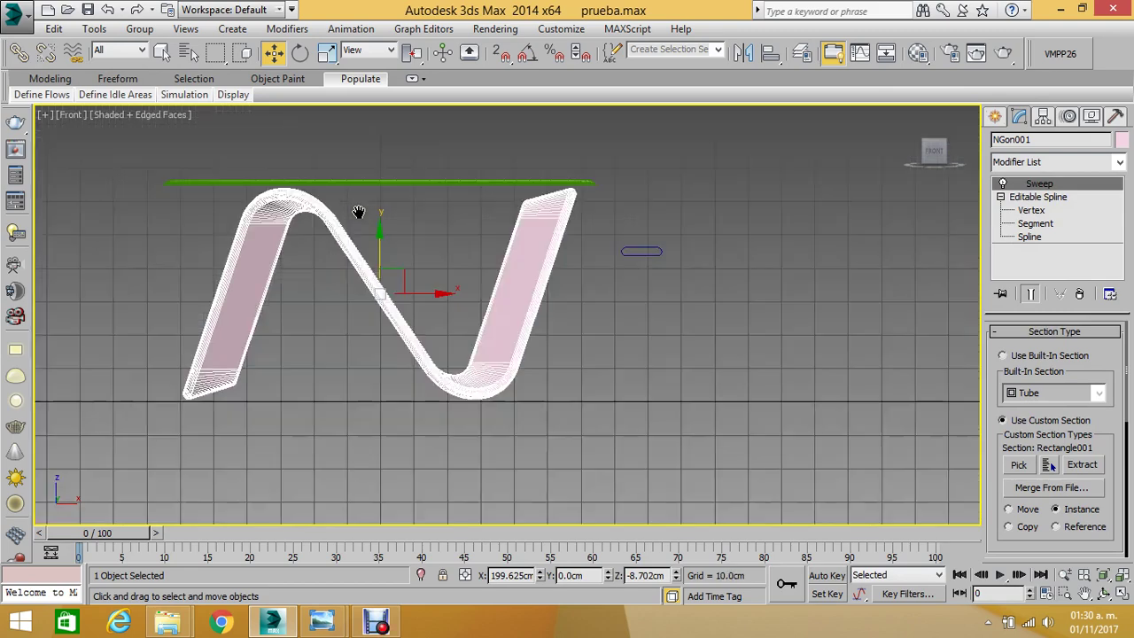
{"action": "scroll", "coordinate": [360, 213], "scroll_direction": "down", "scroll_amount": 1}
{"action": "scroll", "coordinate": [361, 222], "scroll_direction": "up", "scroll_amount": 2}
{"action": "scroll", "coordinate": [252, 141], "scroll_direction": "up", "scroll_amount": 3}
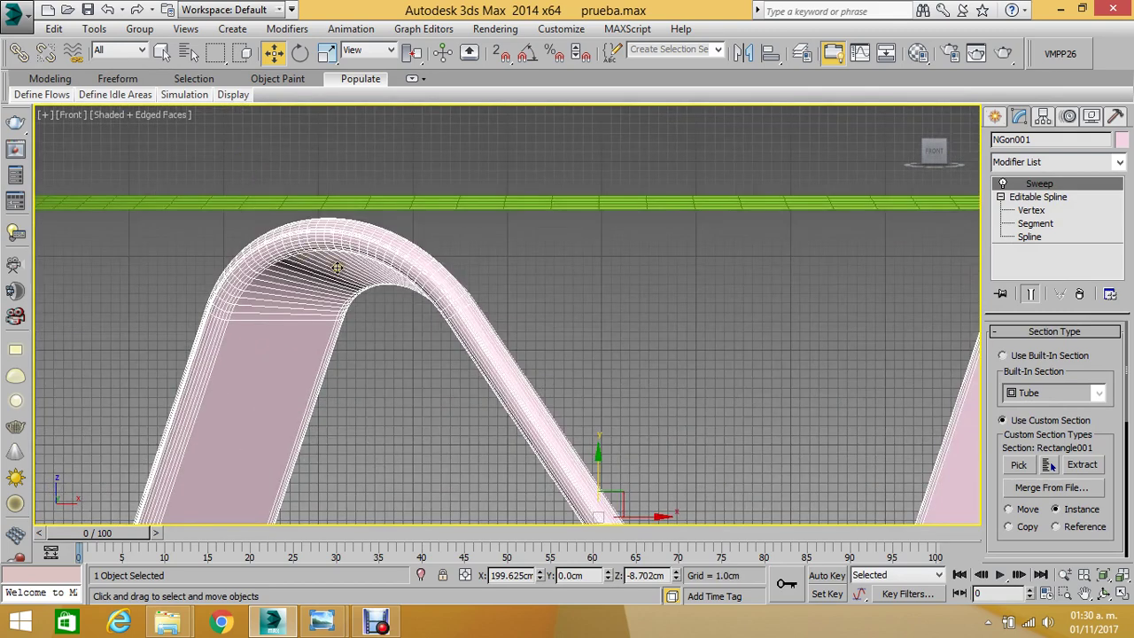
- Select the green tabletop disc Cone001
{"action": "left_click", "coordinate": [441, 210]}
{"action": "scroll", "coordinate": [447, 210], "scroll_direction": "down", "scroll_amount": 3}
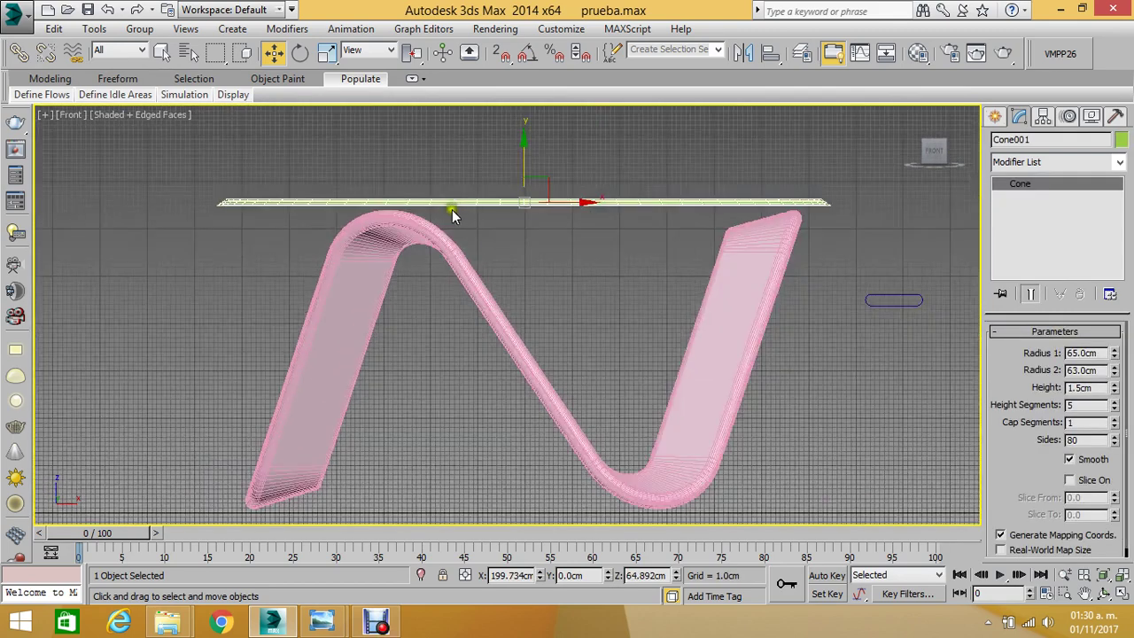
{"action": "scroll", "coordinate": [503, 255], "scroll_direction": "up", "scroll_amount": 3}
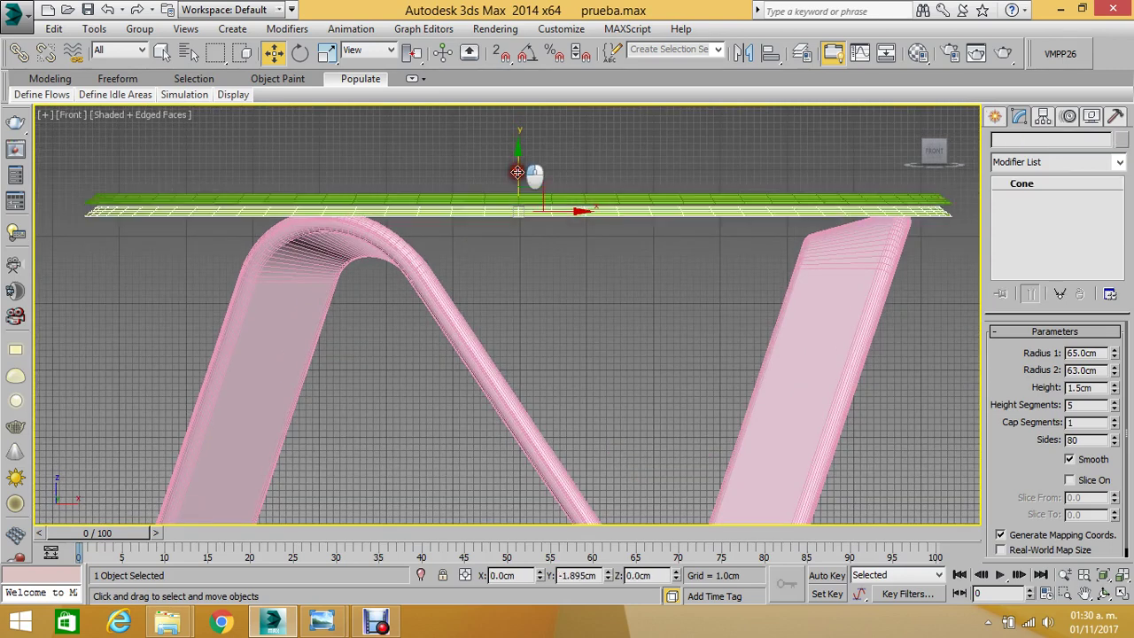
- Clone the tabletop downward as Cone002 and color it red
{"action": "left_click_drag", "start_coordinate": [517, 161], "coordinate": [518, 198], "text": "shift"}
{"action": "left_click", "coordinate": [587, 381]}
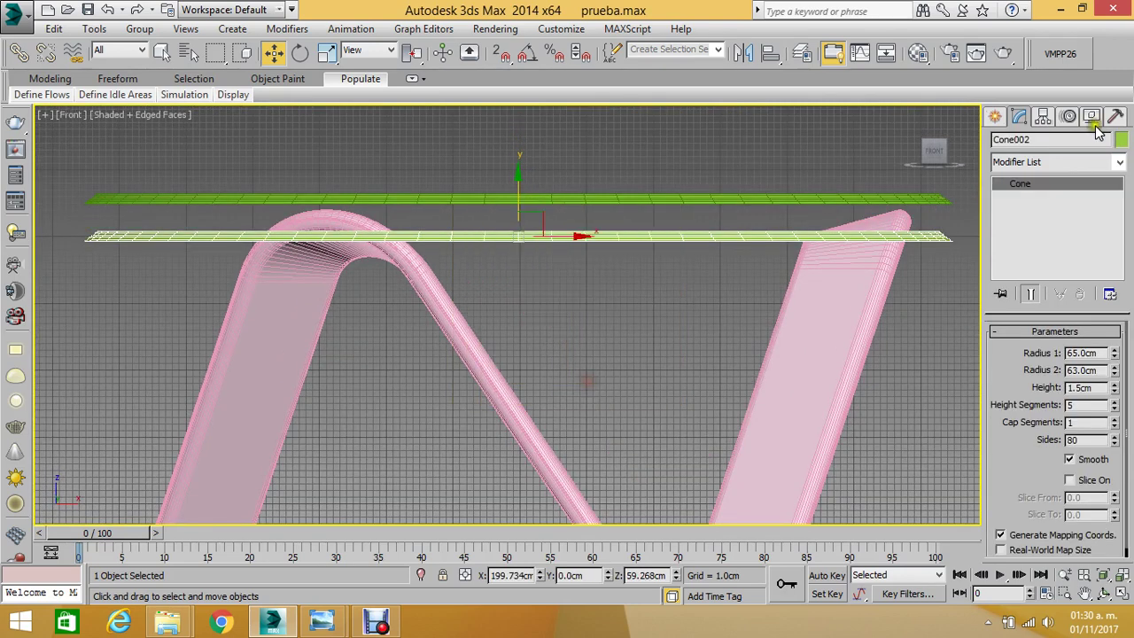
{"action": "left_click", "coordinate": [1120, 142]}
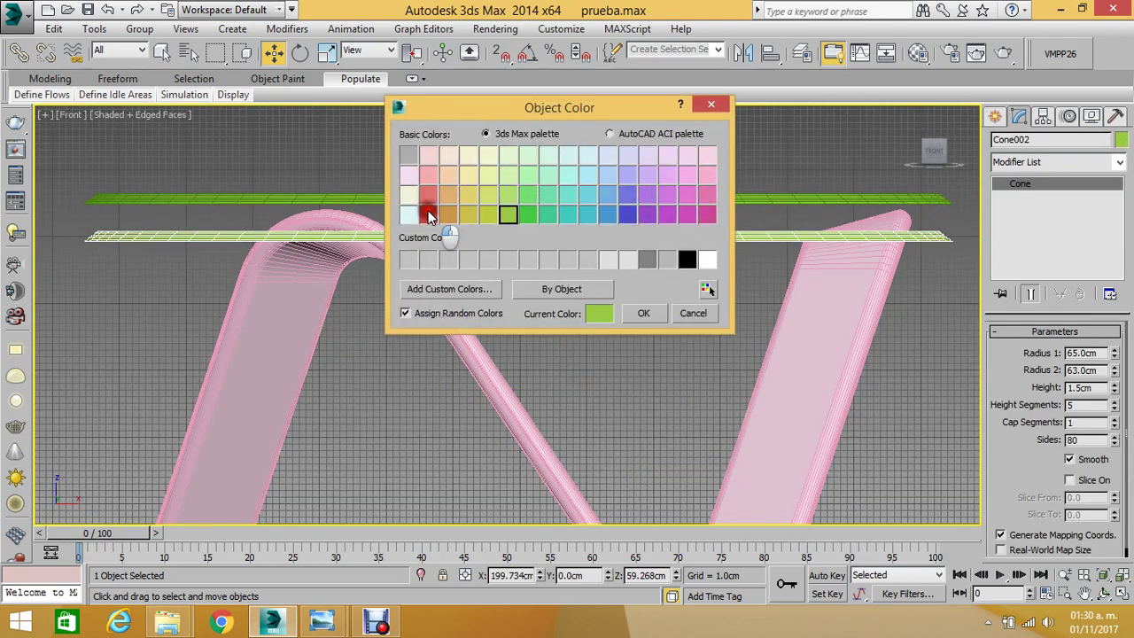
{"action": "left_click", "coordinate": [429, 216]}
{"action": "left_click", "coordinate": [643, 313]}
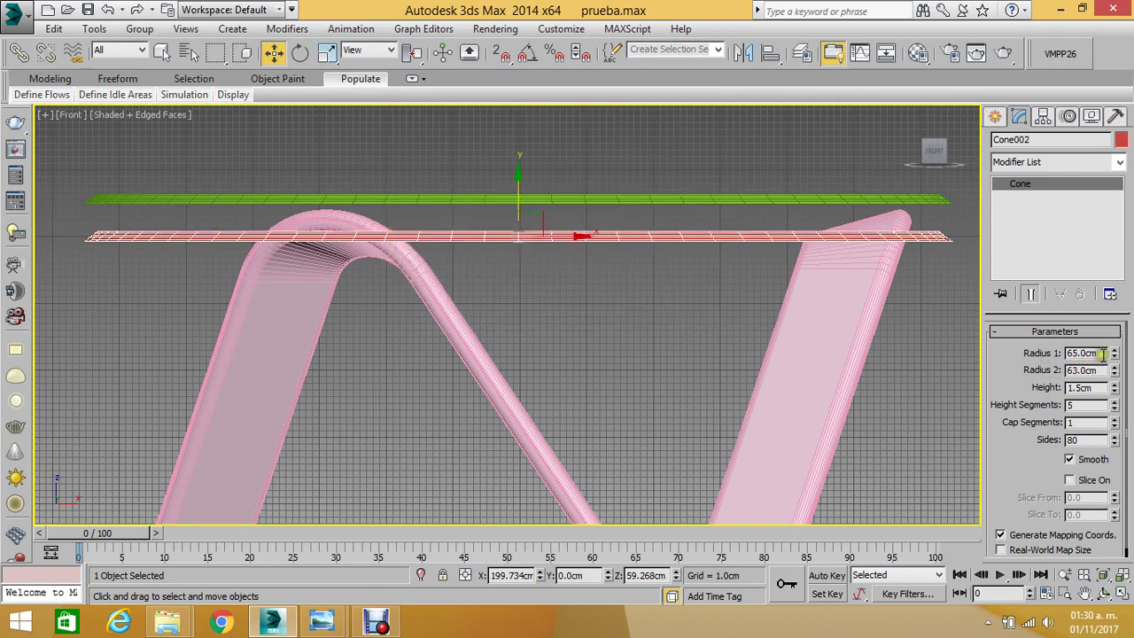
- Shrink the red copy to 1.5 cm radii, 3 cm height, 24 sides, over the arch
{"action": "left_click_drag", "start_coordinate": [1103, 353], "coordinate": [1012, 348]}
{"action": "type", "text": "1.5"}
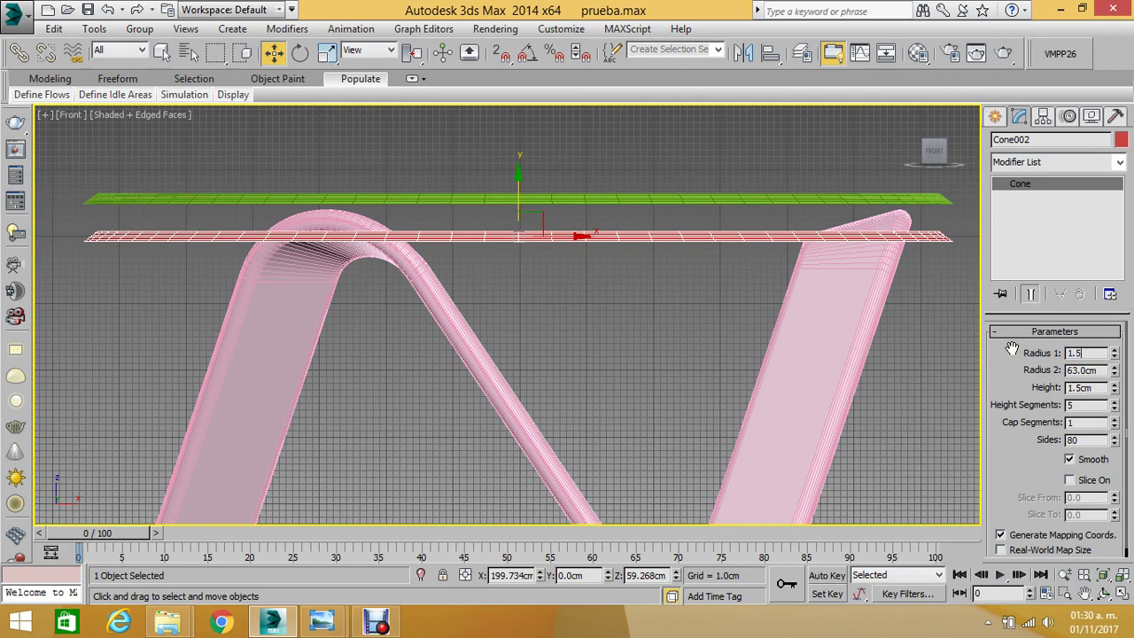
{"action": "key", "text": "Return"}
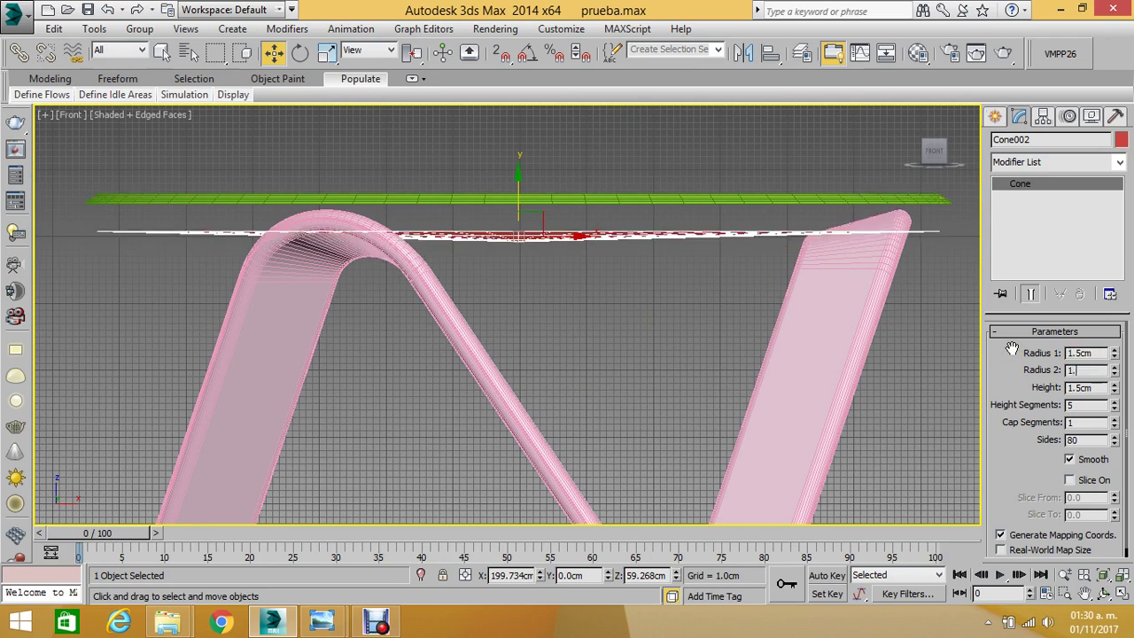
{"action": "type", "text": "5"}
{"action": "key", "text": "Return"}
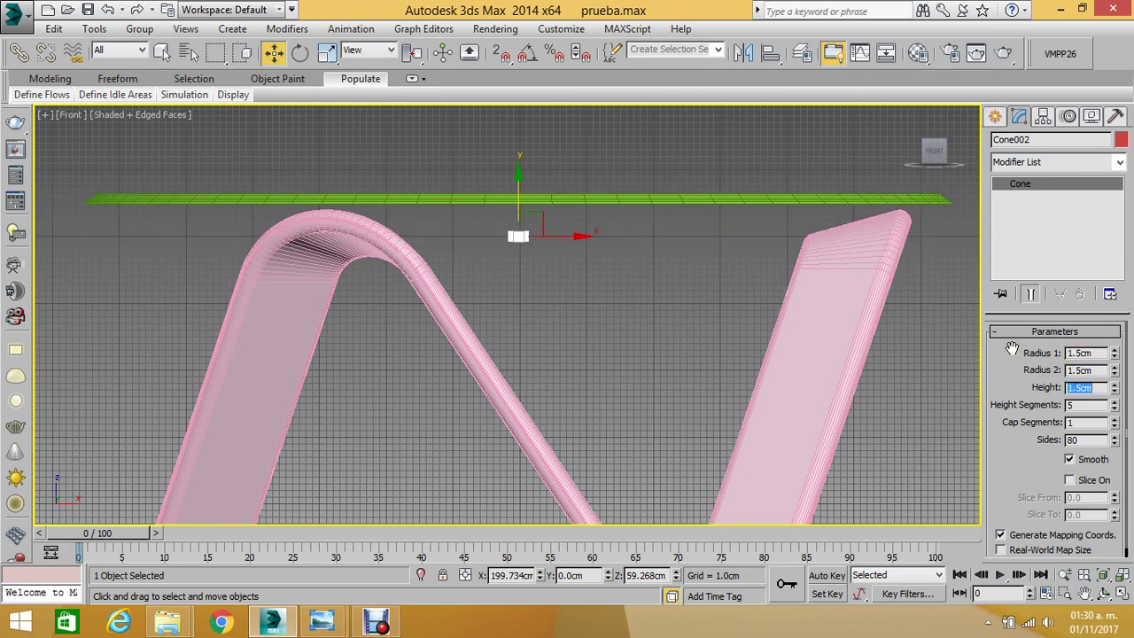
{"action": "type", "text": "3"}
{"action": "key", "text": "Return"}
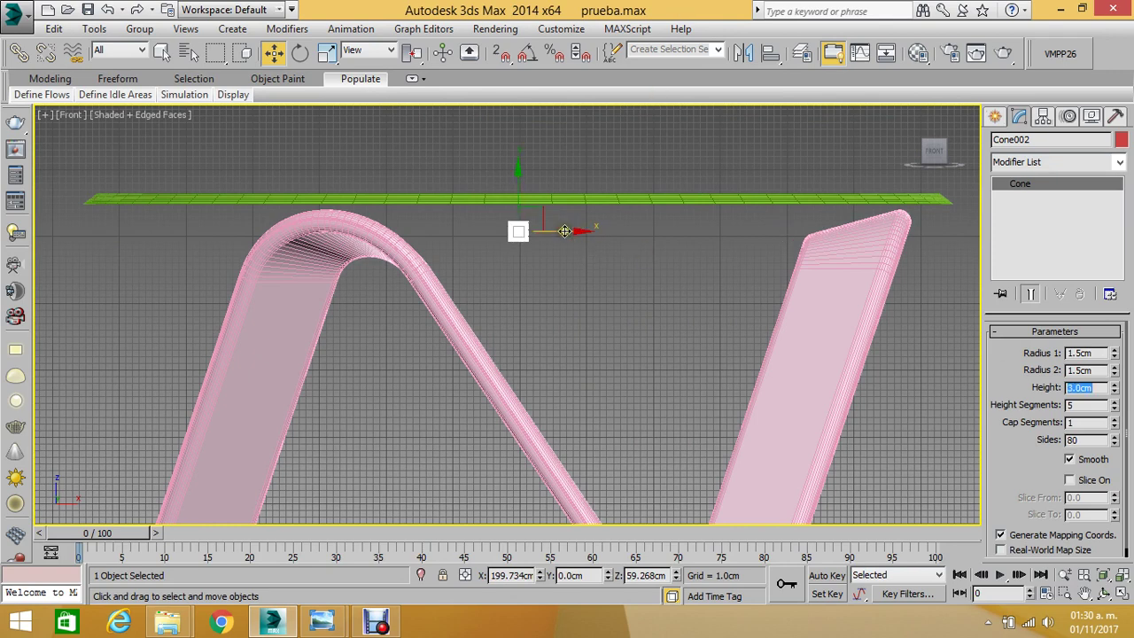
{"action": "mouse_move", "coordinate": [564, 231]}
{"action": "left_mouse_down"}
{"action": "mouse_move", "coordinate": [329, 187]}
{"action": "mouse_move", "coordinate": [329, 166]}
{"action": "left_mouse_up"}
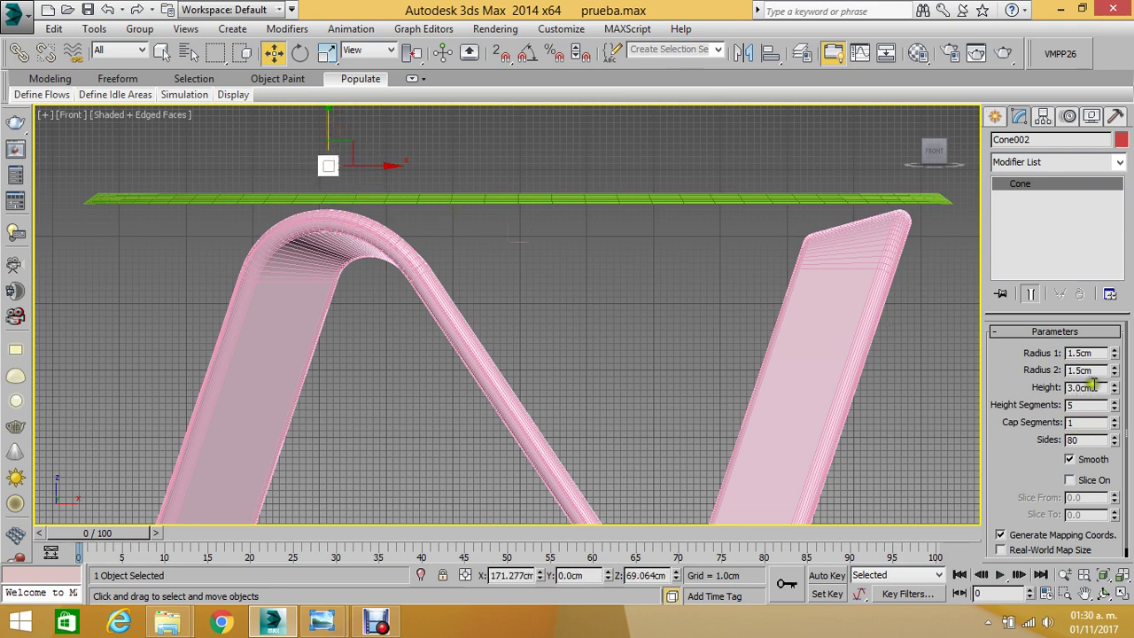
{"action": "double_click", "coordinate": [1083, 444]}
{"action": "type", "text": "24"}
{"action": "scroll", "coordinate": [716, 361], "scroll_direction": "up", "scroll_amount": 2}
{"action": "scroll", "coordinate": [379, 165], "scroll_direction": "up", "scroll_amount": 2}
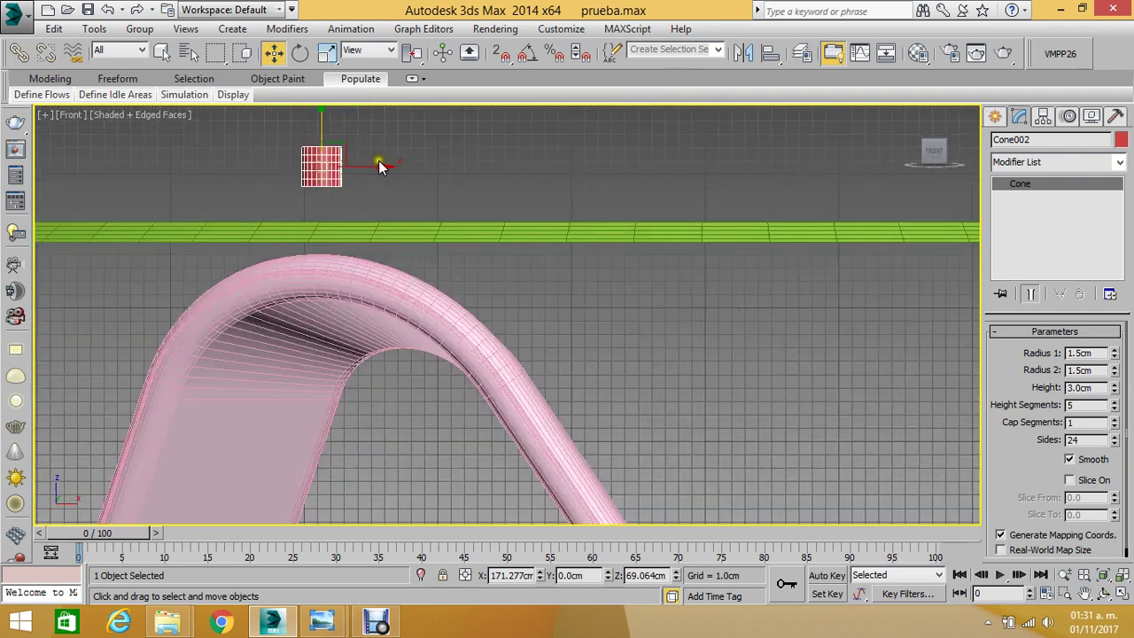
{"action": "scroll", "coordinate": [316, 126], "scroll_direction": "up", "scroll_amount": 2}
- Lower the red spacer toward the arch and show the Top view as Wireframe
{"action": "left_click_drag", "start_coordinate": [324, 142], "coordinate": [332, 273]}
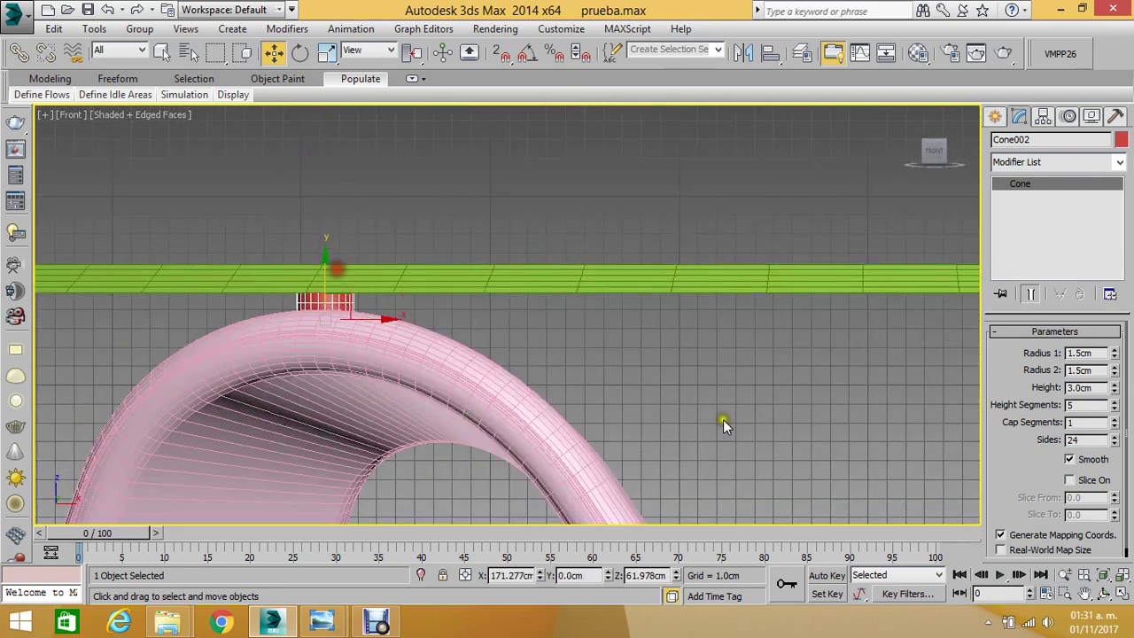
{"action": "key", "text": "p"}
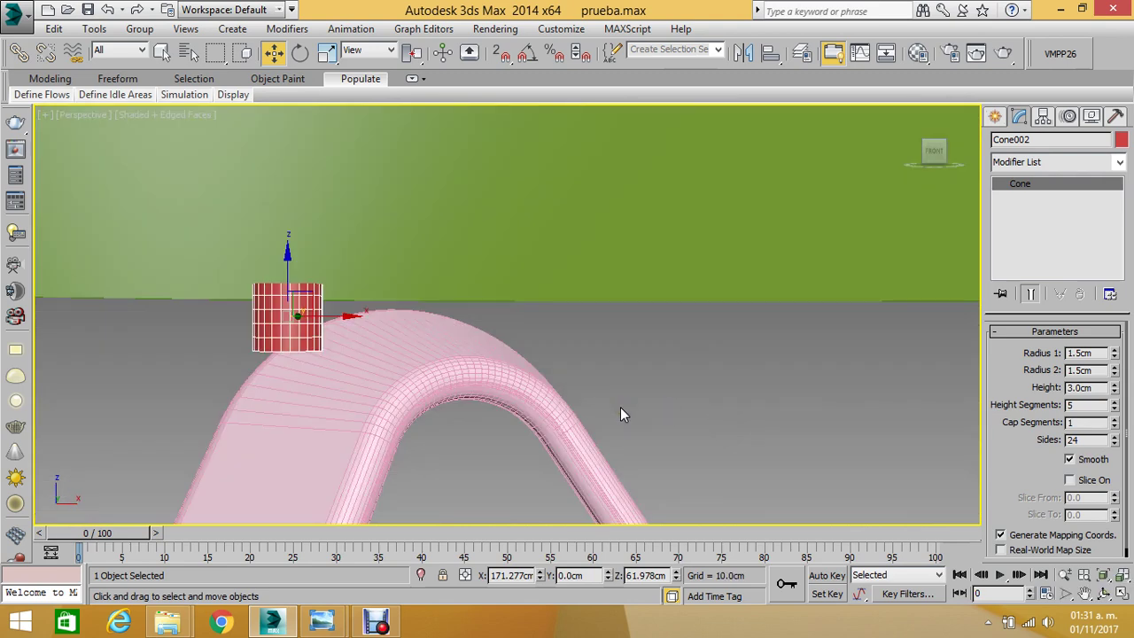
{"action": "key", "text": "t"}
{"action": "left_click", "coordinate": [110, 115]}
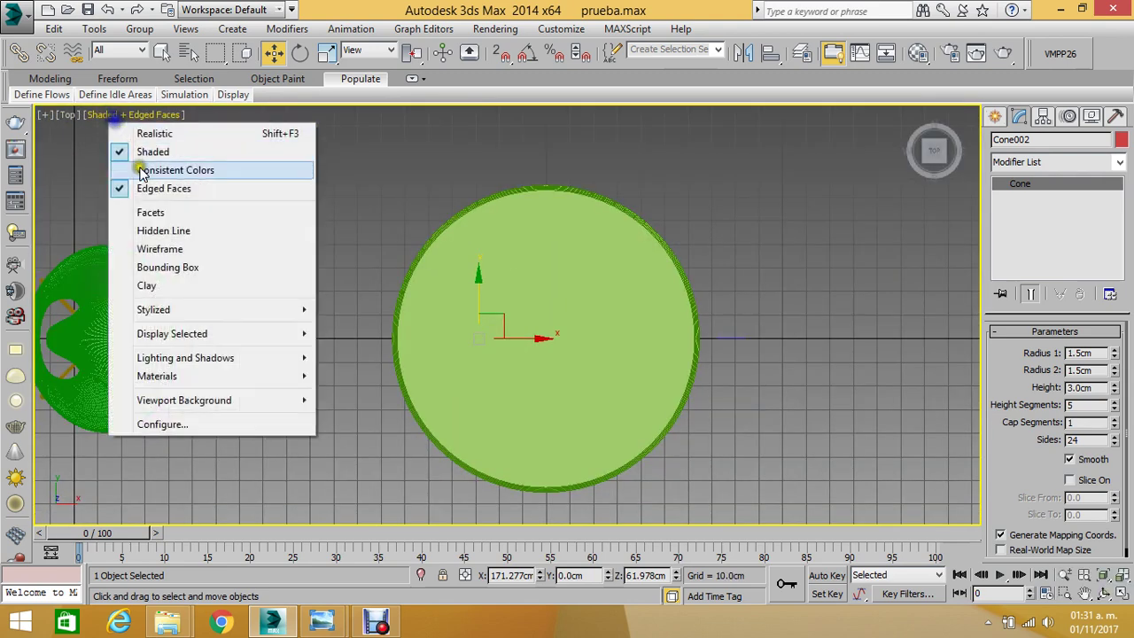
{"action": "left_click", "coordinate": [157, 247]}
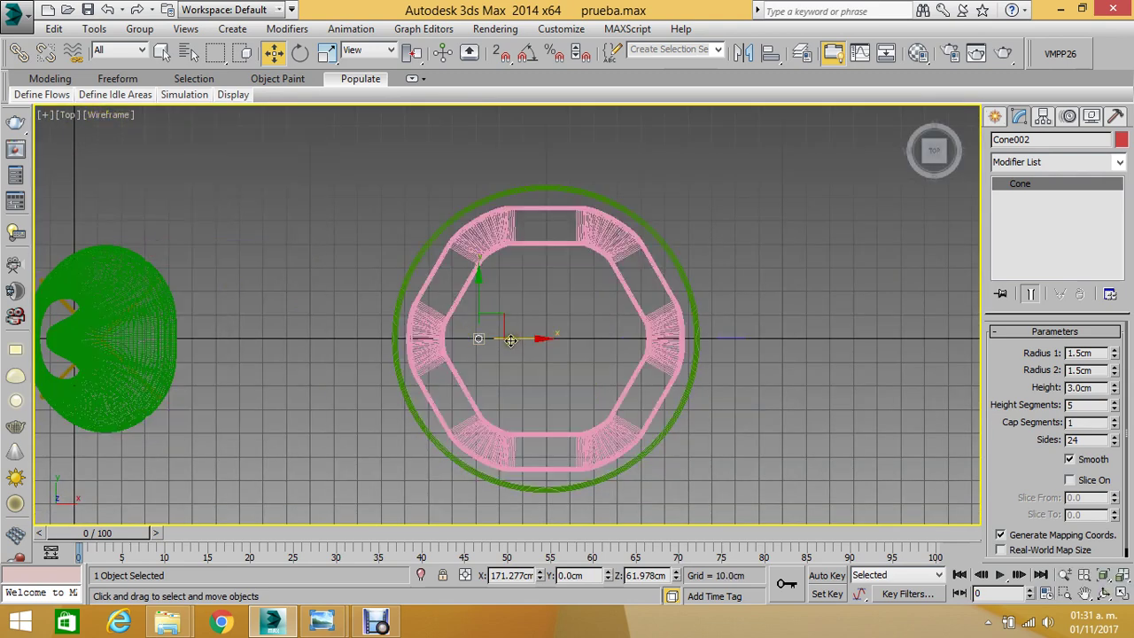
- In the Front view, slide the spacer right onto the arch top
{"action": "key", "text": "f"}
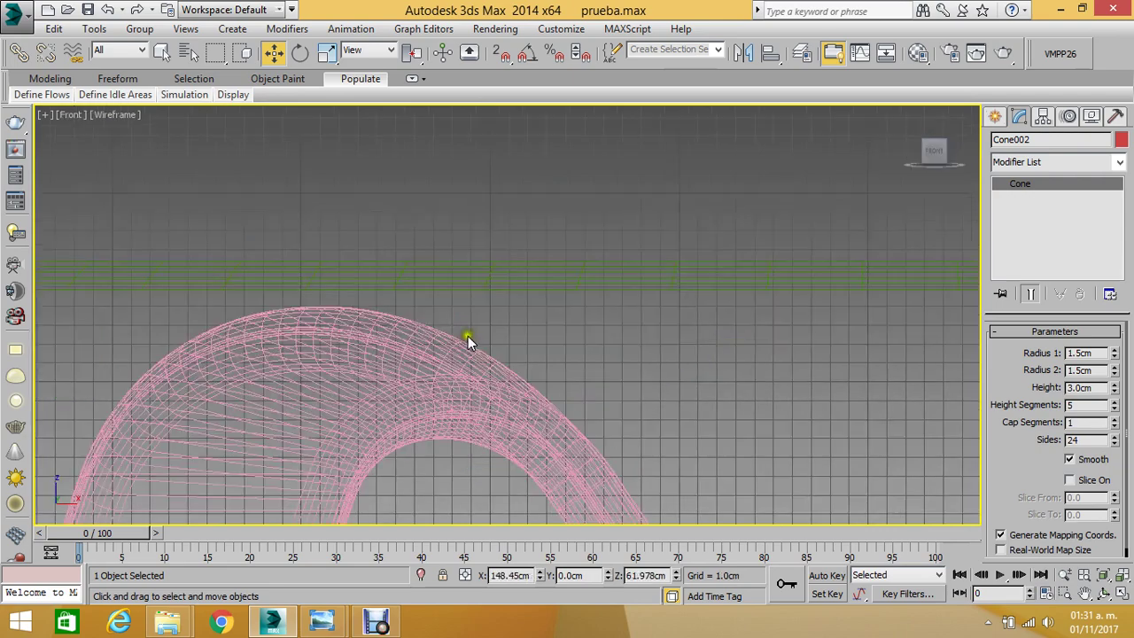
{"action": "scroll", "coordinate": [468, 342], "scroll_direction": "down", "scroll_amount": 2}
{"action": "scroll", "coordinate": [426, 319], "scroll_direction": "up", "scroll_amount": 3}
{"action": "scroll", "coordinate": [360, 342], "scroll_direction": "down", "scroll_amount": 1}
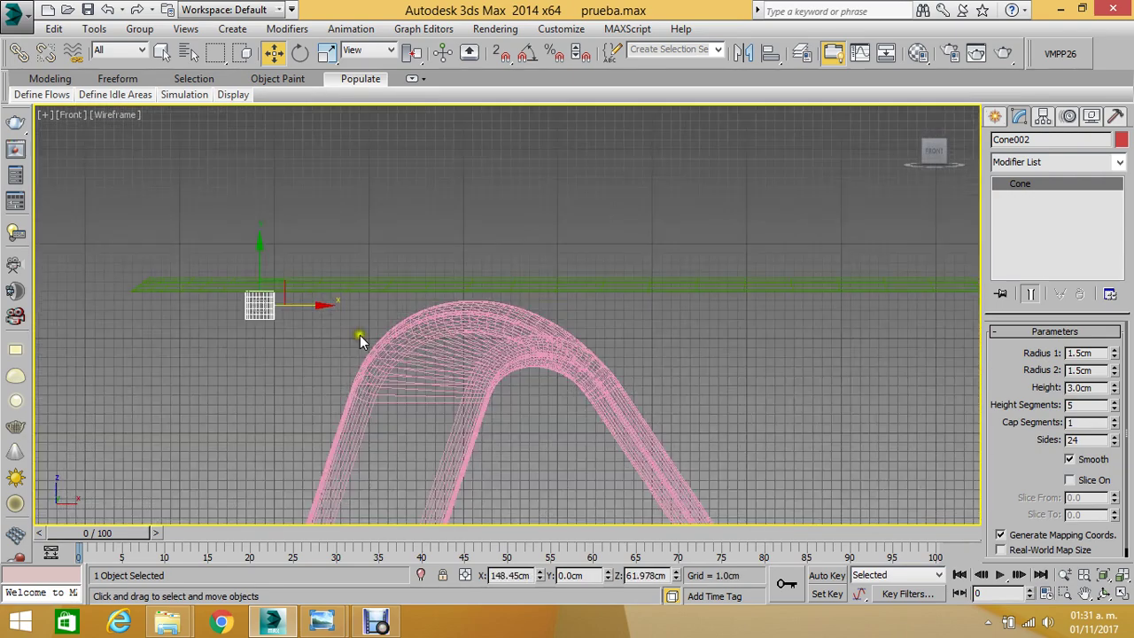
{"action": "left_click_drag", "start_coordinate": [295, 309], "coordinate": [524, 301]}
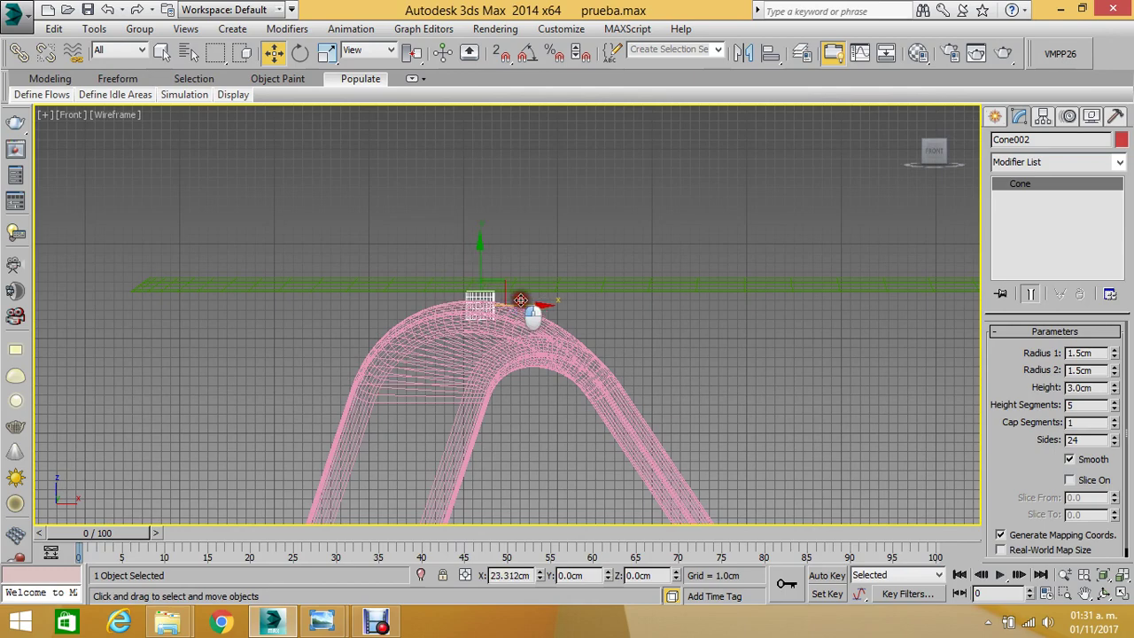
{"action": "scroll", "coordinate": [524, 300], "scroll_direction": "down", "scroll_amount": 5}
{"action": "scroll", "coordinate": [524, 309], "scroll_direction": "up", "scroll_amount": 4}
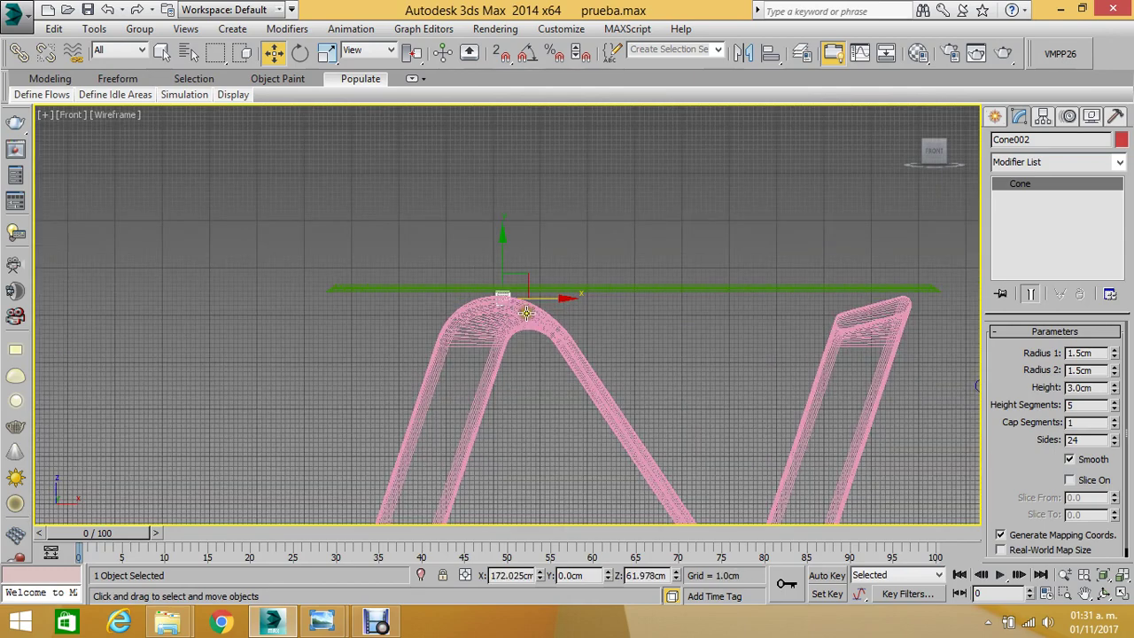
- In the Top view, place the spacer on the ring's band and Shift-drag a copy upward
{"action": "key", "text": "t"}
{"action": "scroll", "coordinate": [542, 316], "scroll_direction": "down", "scroll_amount": 2}
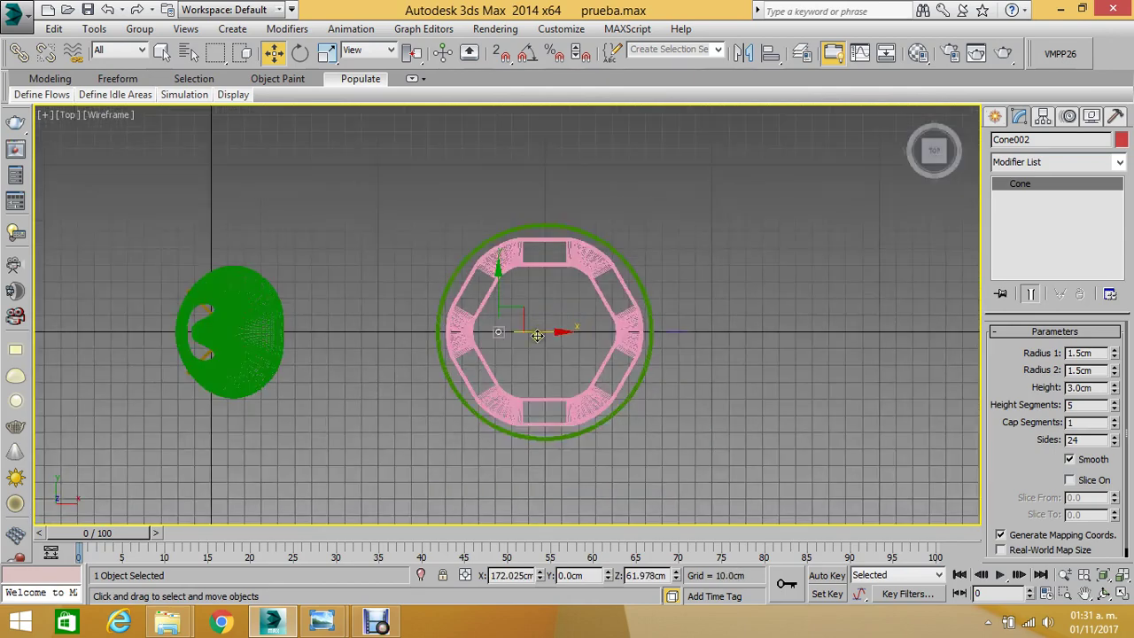
{"action": "scroll", "coordinate": [515, 339], "scroll_direction": "up", "scroll_amount": 5}
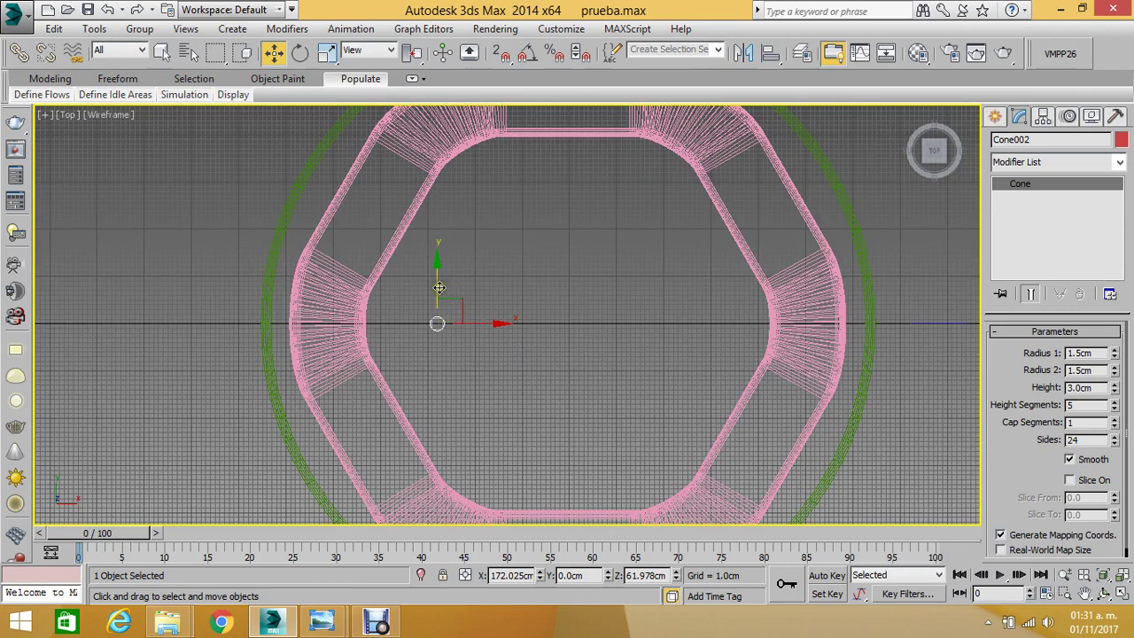
{"action": "left_click_drag", "start_coordinate": [450, 288], "coordinate": [446, 481]}
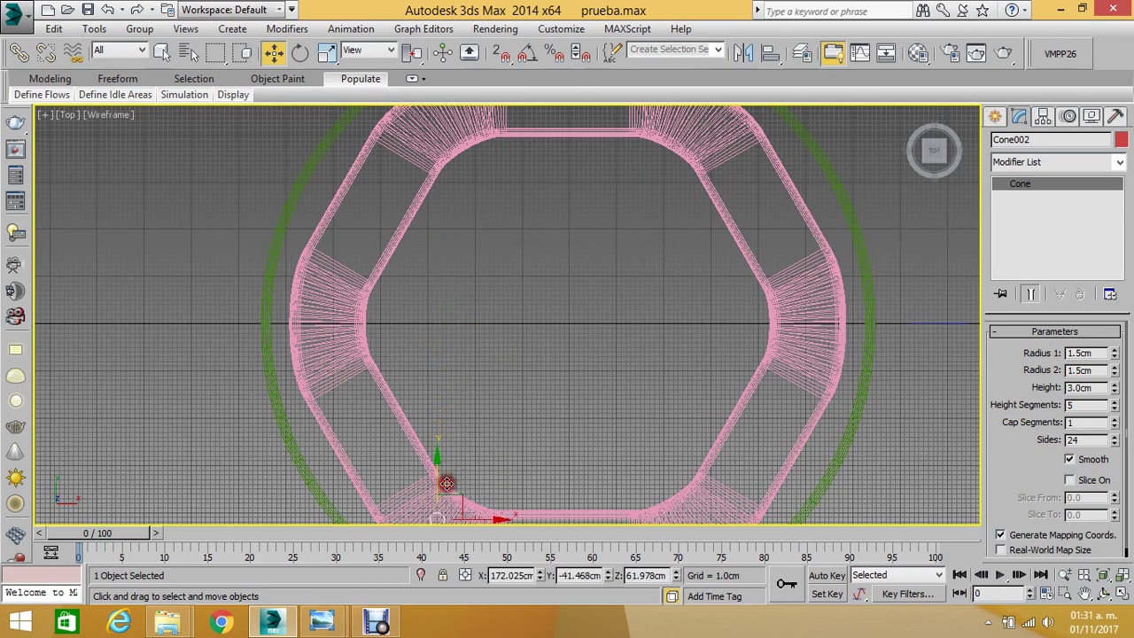
{"action": "middle_click_drag", "start_coordinate": [446, 481], "coordinate": [482, 350]}
{"action": "scroll", "coordinate": [481, 350], "scroll_direction": "up", "scroll_amount": 2}
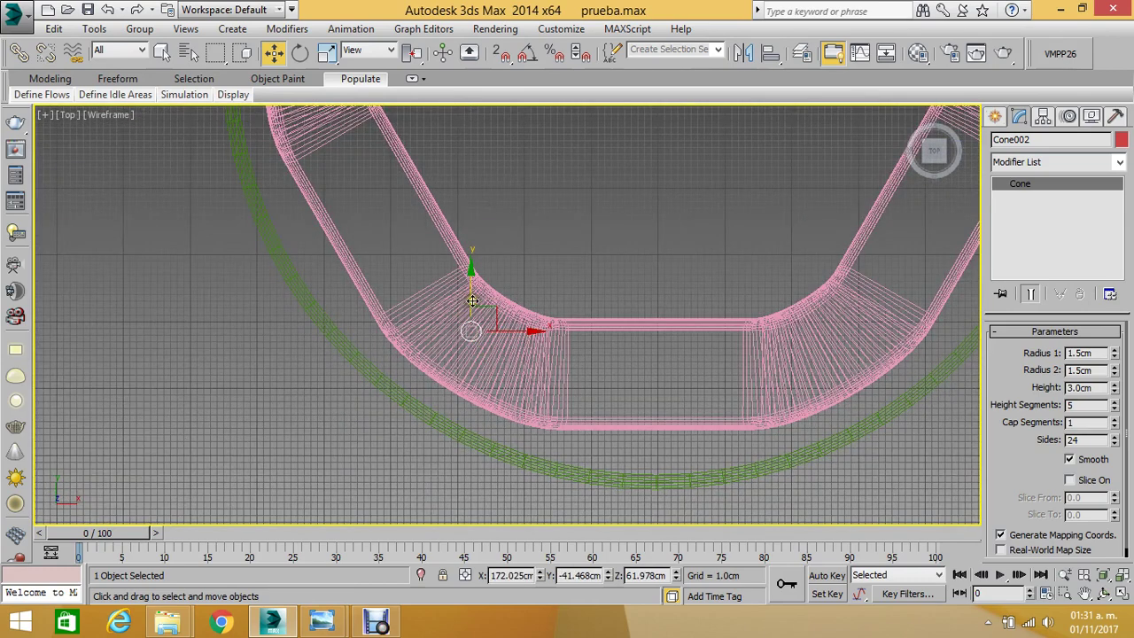
{"action": "left_click_drag", "start_coordinate": [472, 302], "coordinate": [497, 321]}
{"action": "scroll", "coordinate": [495, 312], "scroll_direction": "down", "scroll_amount": 5}
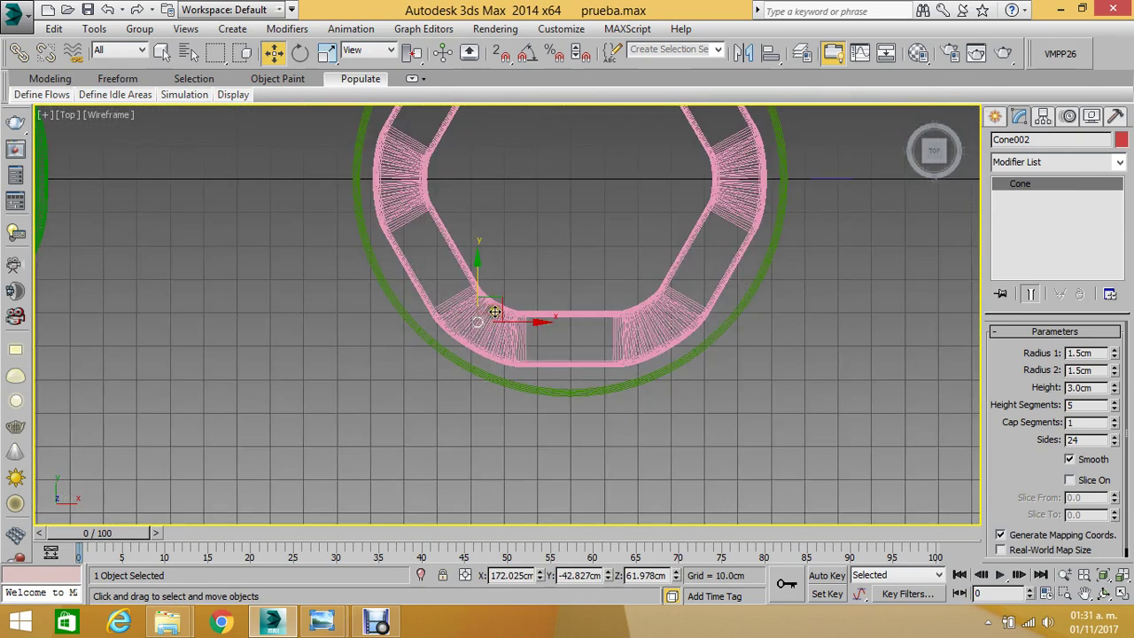
{"action": "mouse_move", "coordinate": [486, 284]}
{"action": "left_mouse_down"}
{"action": "mouse_move", "coordinate": [488, 195]}
{"action": "mouse_move", "coordinate": [508, 139]}
{"action": "left_mouse_up"}
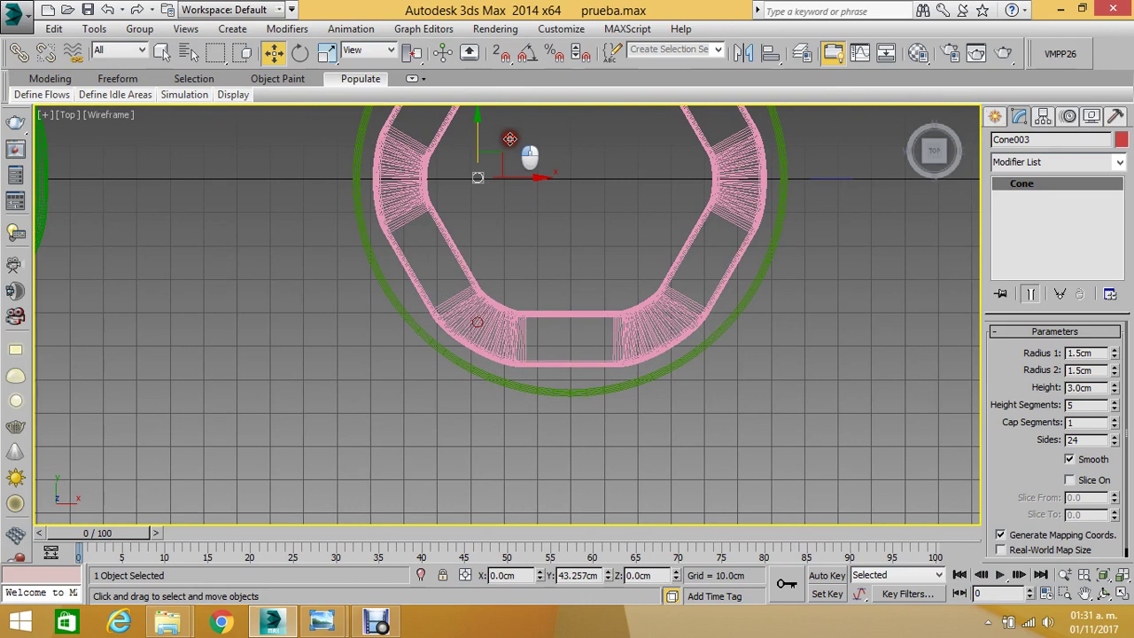
- Confirm the spacer copy Cone003 and slide it to the ring's right side
{"action": "left_click_drag", "start_coordinate": [513, 139], "coordinate": [519, 143], "text": "shift"}
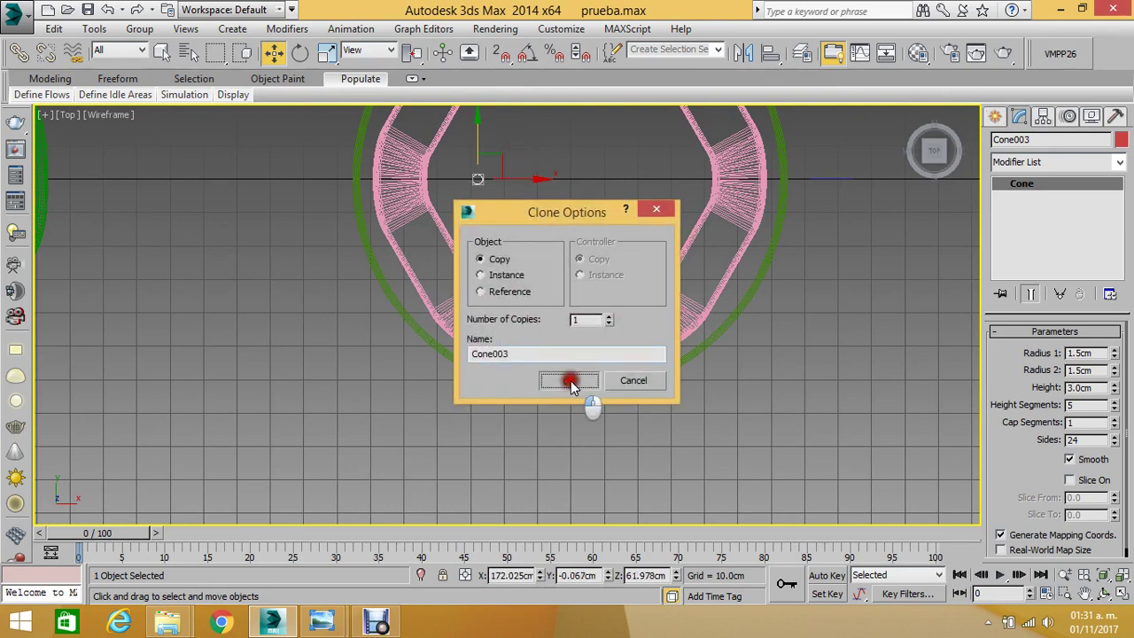
{"action": "left_click", "coordinate": [571, 381]}
{"action": "middle_click_drag", "start_coordinate": [547, 253], "coordinate": [490, 338]}
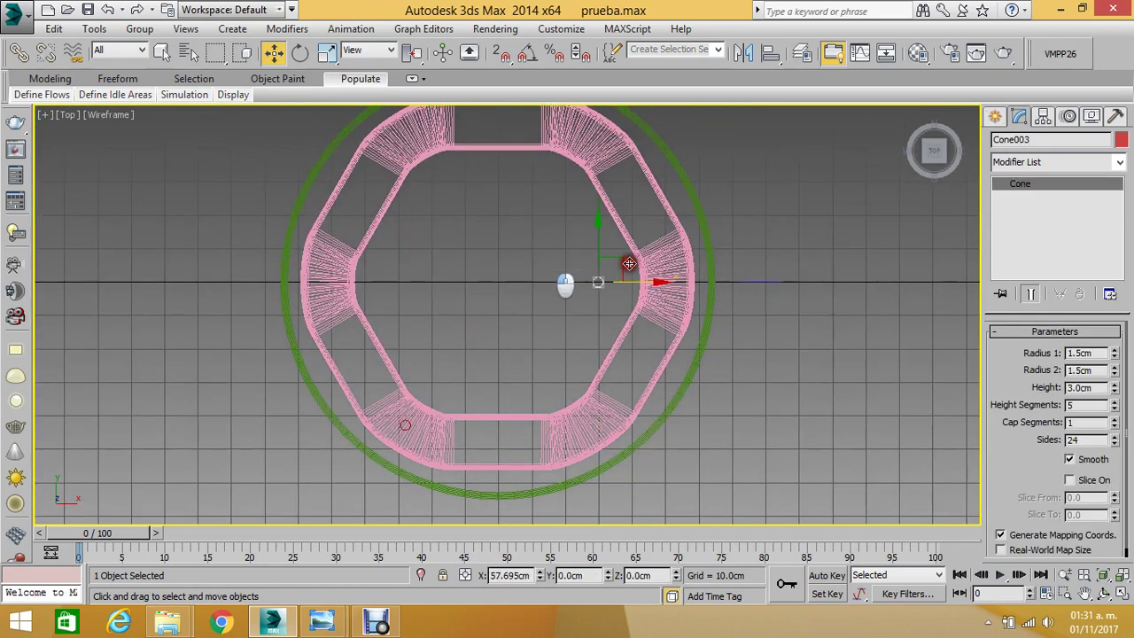
{"action": "left_click_drag", "start_coordinate": [565, 284], "coordinate": [718, 280]}
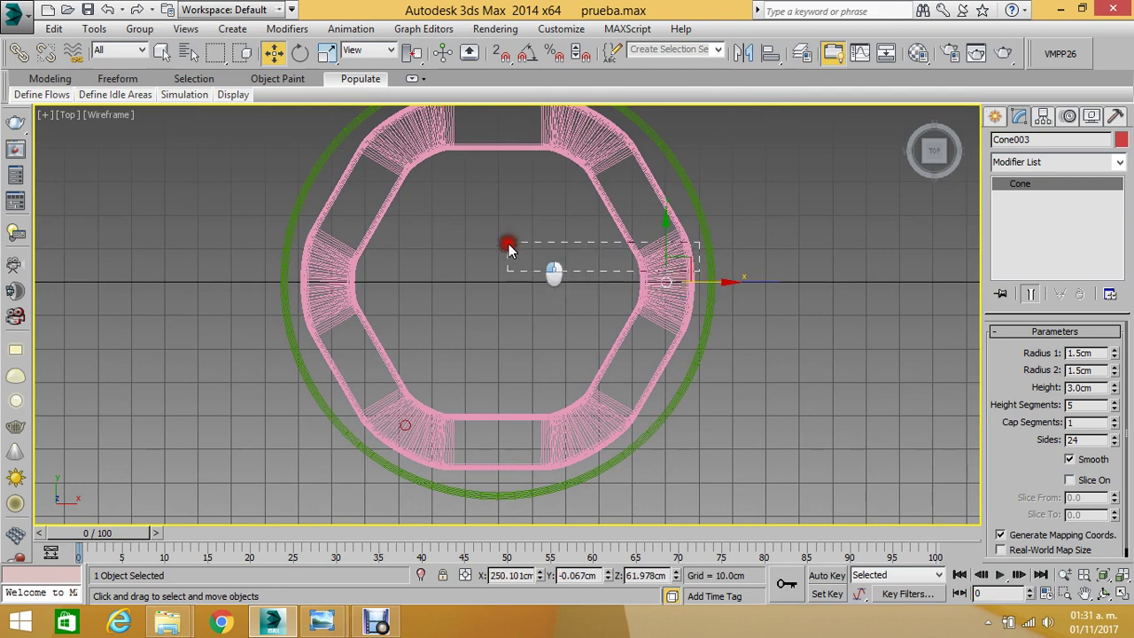
- Copy the bottom spacer to the ring's top as an independent Cone004
{"action": "left_click_drag", "start_coordinate": [702, 280], "coordinate": [502, 245]}
{"action": "left_click", "coordinate": [494, 331]}
{"action": "scroll", "coordinate": [424, 421], "scroll_direction": "up", "scroll_amount": 5}
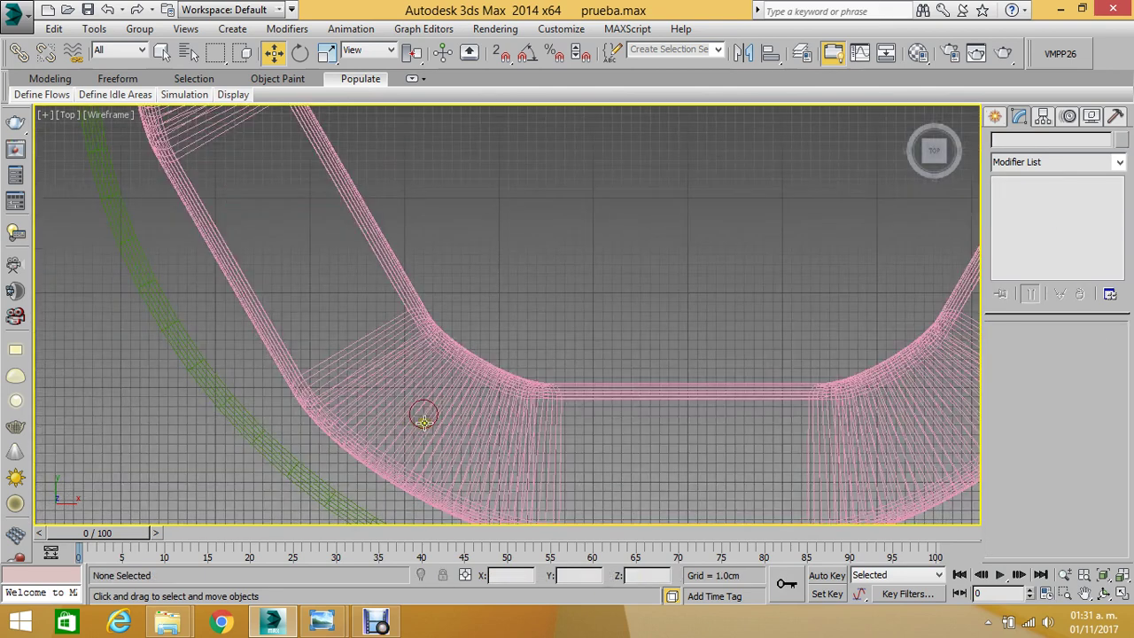
{"action": "left_click", "coordinate": [424, 416]}
{"action": "scroll", "coordinate": [425, 412], "scroll_direction": "down", "scroll_amount": 4}
{"action": "scroll", "coordinate": [425, 399], "scroll_direction": "down", "scroll_amount": 2}
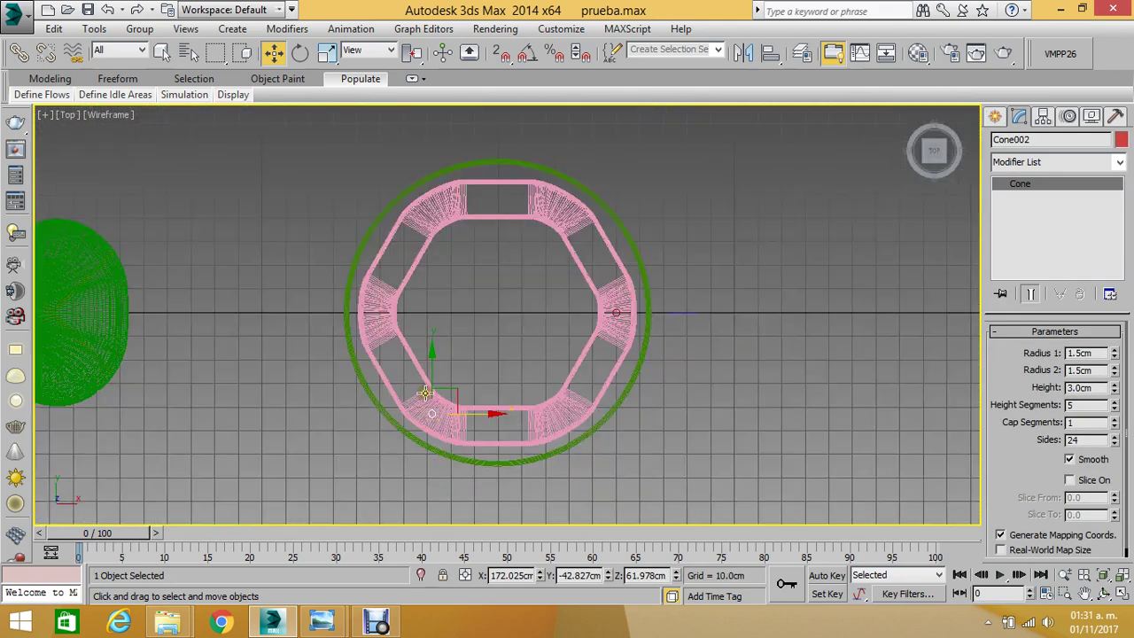
{"action": "left_click_drag", "start_coordinate": [431, 375], "coordinate": [472, 175], "text": "shift"}
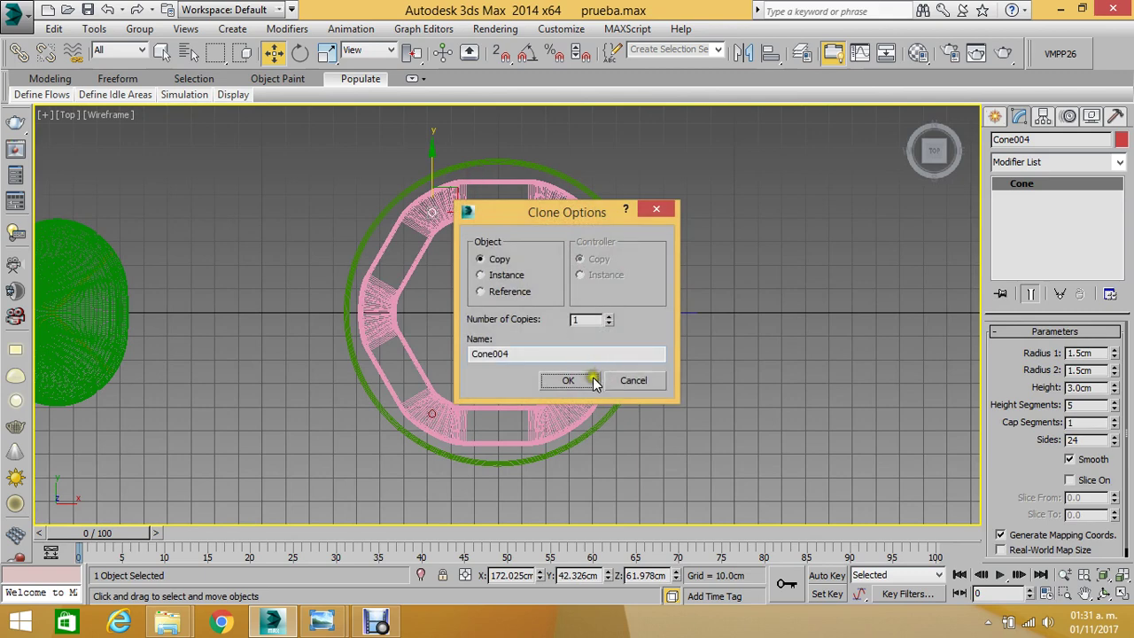
{"action": "left_click", "coordinate": [587, 383]}
- Show the Perspective view as Shaded + Edged Faces and orbit to inspect the table
{"action": "key", "text": "p"}
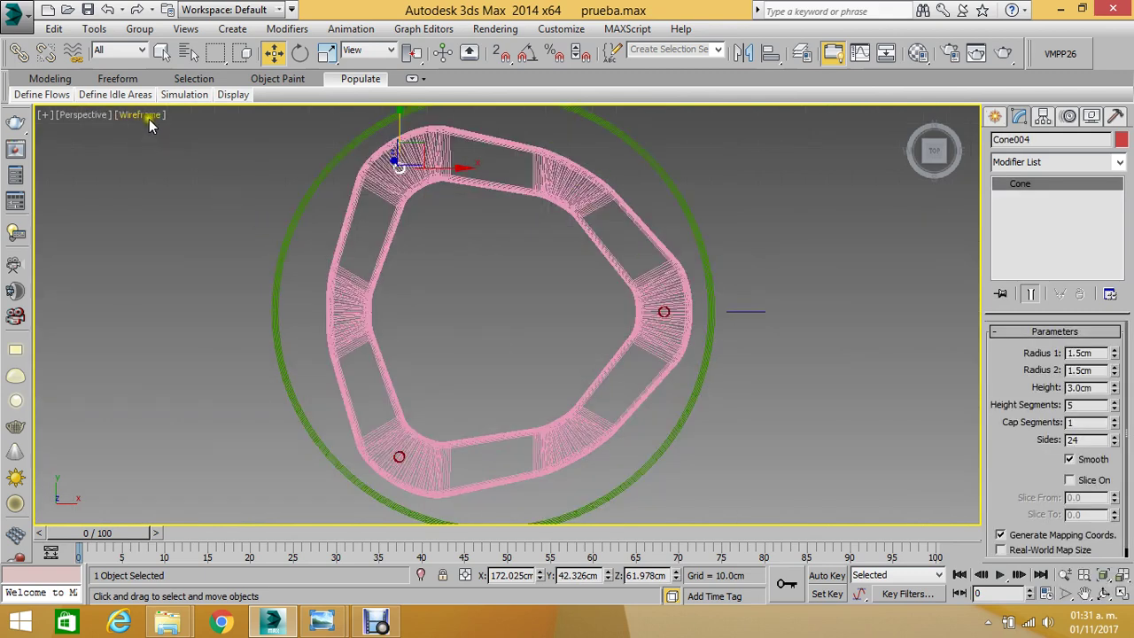
{"action": "left_click", "coordinate": [149, 121]}
{"action": "left_click", "coordinate": [189, 150]}
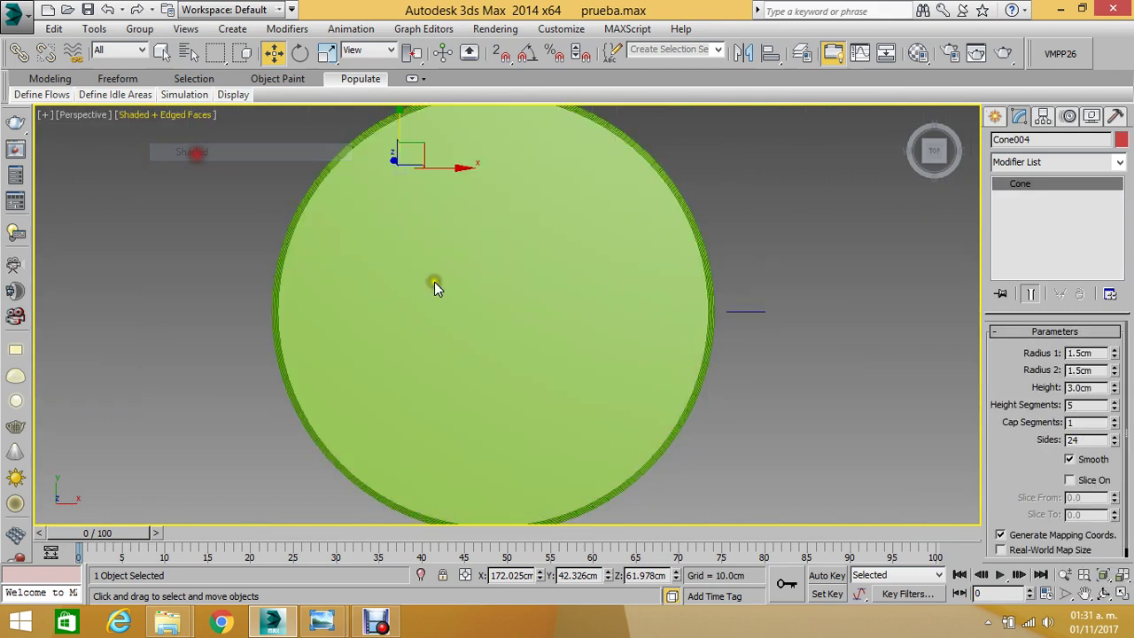
{"action": "left_click", "coordinate": [1105, 594]}
{"action": "mouse_move", "coordinate": [574, 378]}
{"action": "left_mouse_down"}
{"action": "mouse_move", "coordinate": [539, 322]}
{"action": "mouse_move", "coordinate": [518, 218]}
{"action": "mouse_move", "coordinate": [464, 232]}
{"action": "mouse_move", "coordinate": [467, 245]}
{"action": "mouse_move", "coordinate": [590, 246]}
{"action": "mouse_move", "coordinate": [540, 271]}
{"action": "mouse_move", "coordinate": [576, 262]}
{"action": "left_mouse_up"}
{"action": "scroll", "coordinate": [585, 250], "scroll_direction": "down", "scroll_amount": 3}
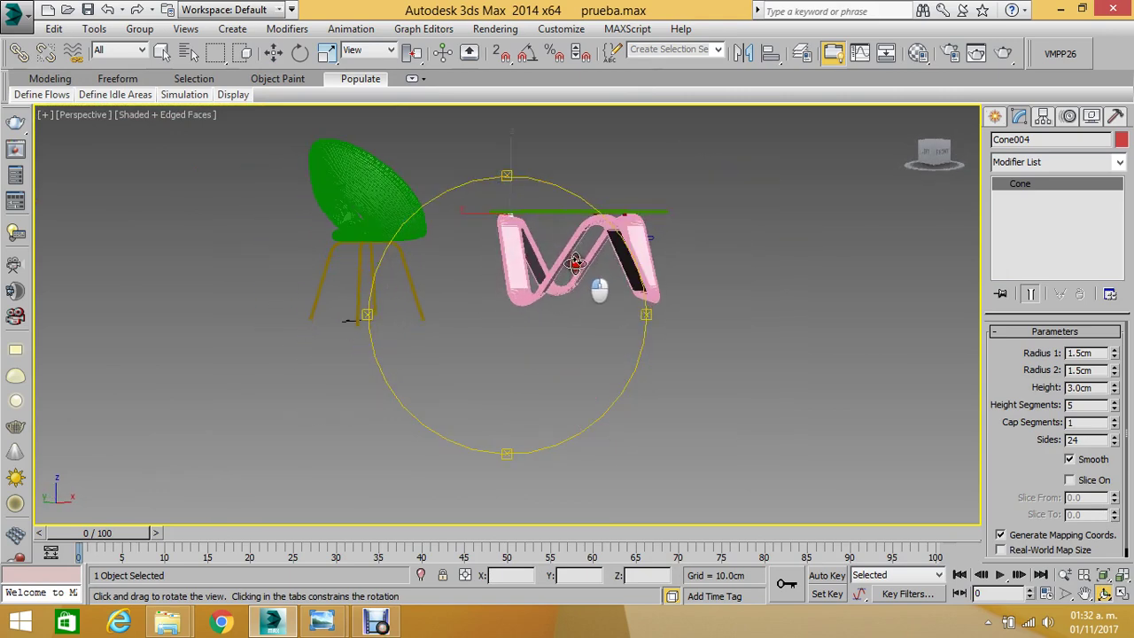
{"action": "scroll", "coordinate": [569, 277], "scroll_direction": "up", "scroll_amount": 2}
{"action": "scroll", "coordinate": [507, 324], "scroll_direction": "up", "scroll_amount": 3}
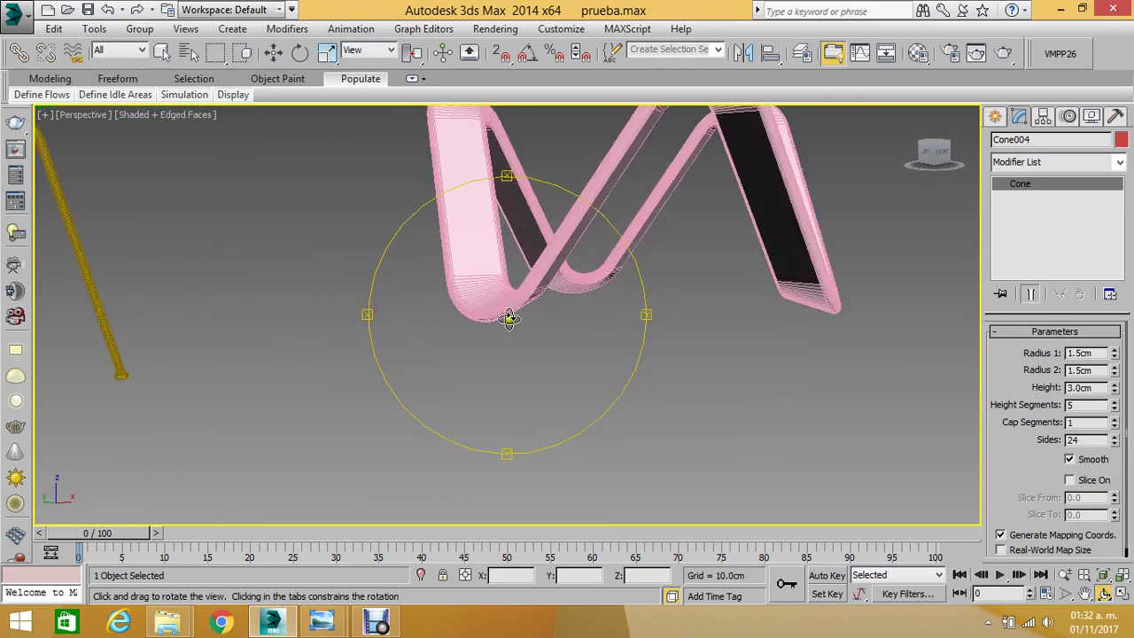
{"action": "left_click_drag", "start_coordinate": [508, 314], "coordinate": [499, 298]}
- Go to the Front view with Select and Move, framing the left leg's lower end
{"action": "key", "text": "f"}
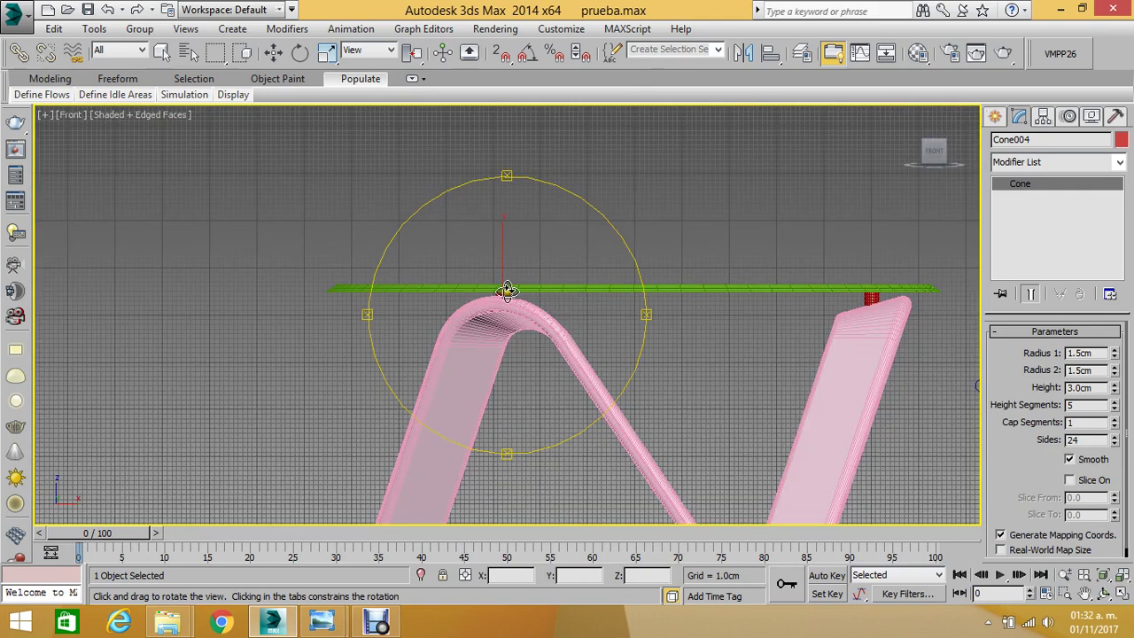
{"action": "scroll", "coordinate": [512, 314], "scroll_direction": "down", "scroll_amount": 2}
{"action": "scroll", "coordinate": [567, 389], "scroll_direction": "up", "scroll_amount": 4}
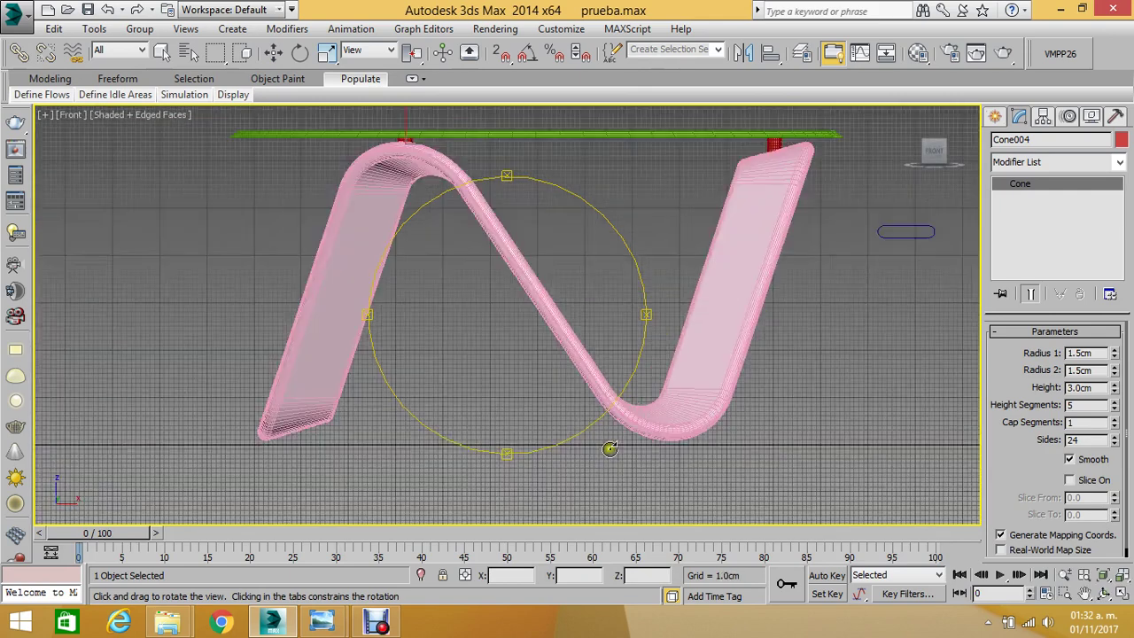
{"action": "left_click", "coordinate": [277, 55]}
{"action": "middle_click_drag", "start_coordinate": [401, 319], "coordinate": [395, 351]}
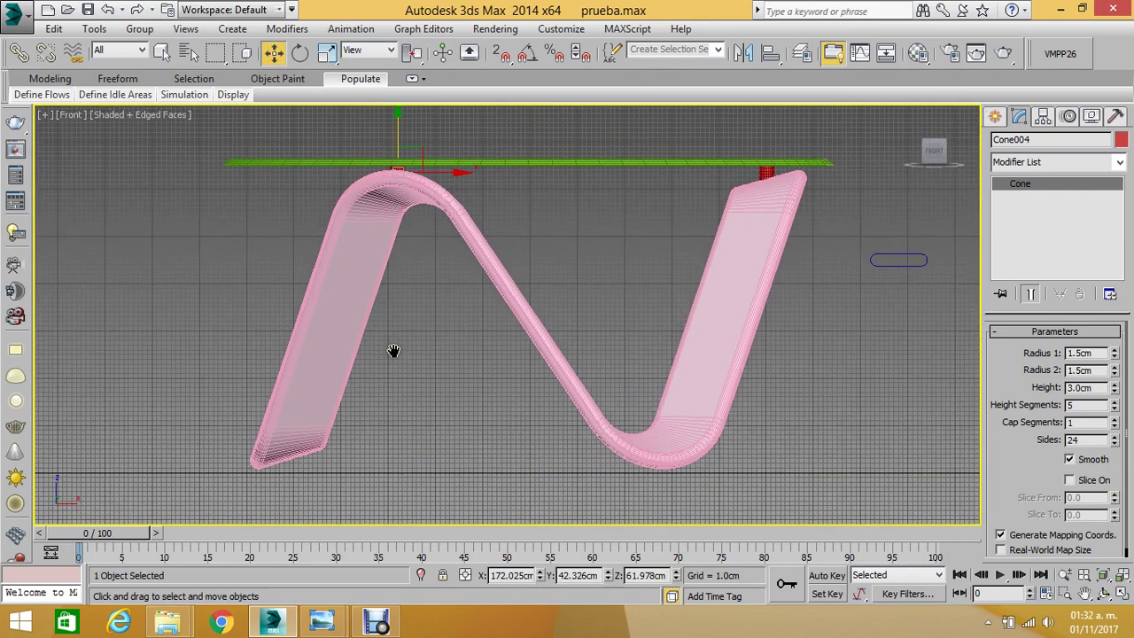
{"action": "scroll", "coordinate": [395, 364], "scroll_direction": "down", "scroll_amount": 1}
{"action": "scroll", "coordinate": [292, 425], "scroll_direction": "up", "scroll_amount": 2}
{"action": "scroll", "coordinate": [335, 449], "scroll_direction": "up", "scroll_amount": 3}
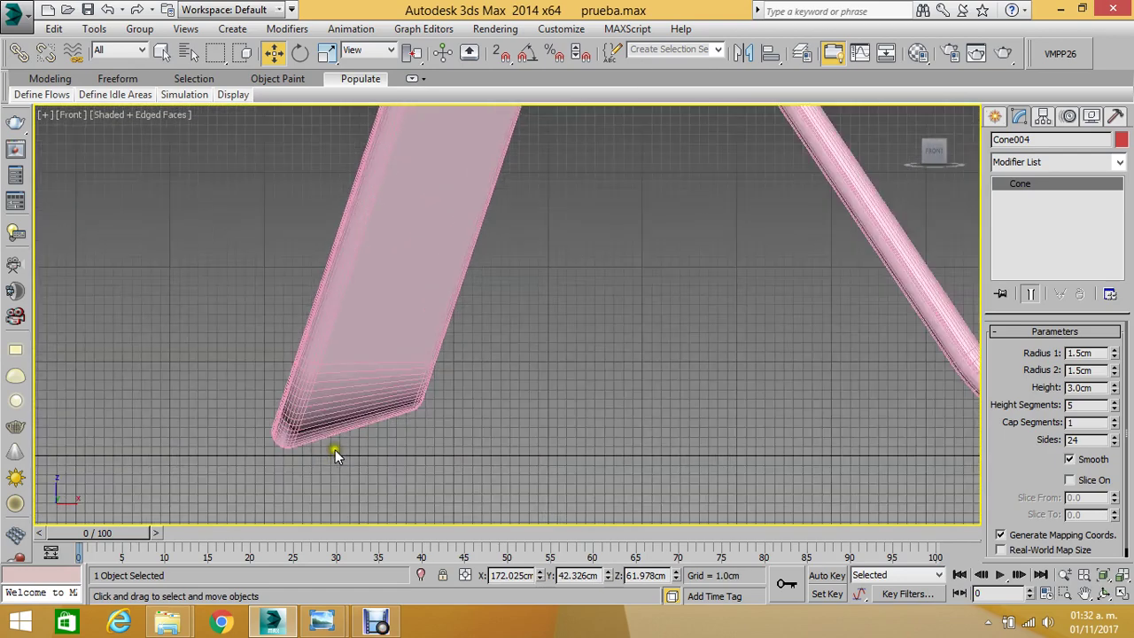
- Convert the pink sweep frame NGon001 to an Editable Poly via the right-click menu
{"action": "left_click", "coordinate": [421, 410]}
{"action": "scroll", "coordinate": [424, 405], "scroll_direction": "down", "scroll_amount": 3}
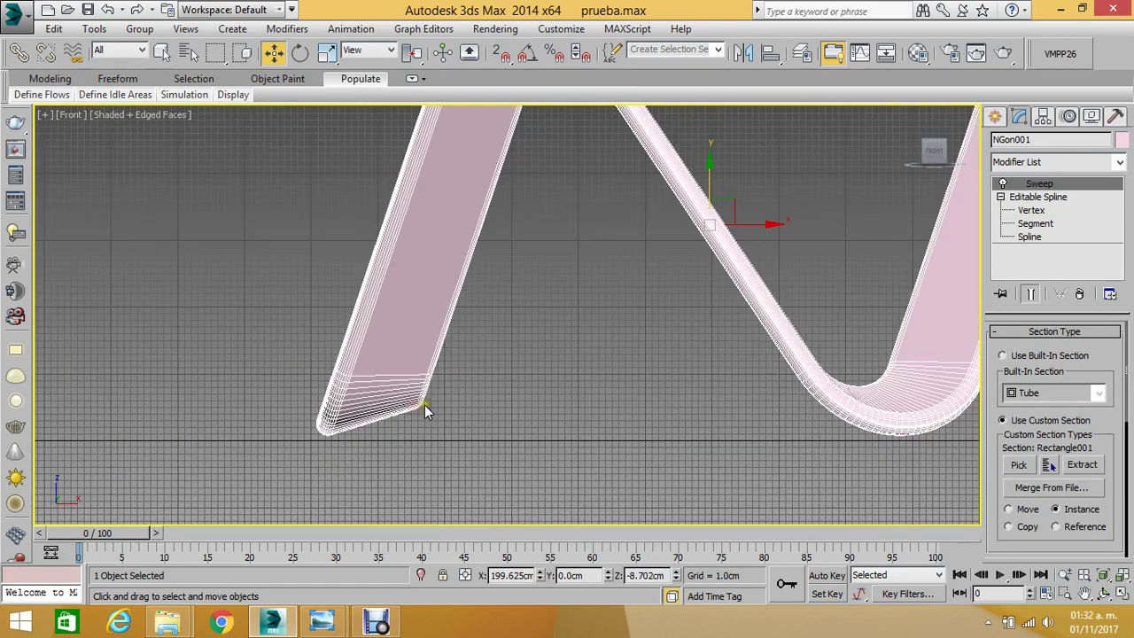
{"action": "scroll", "coordinate": [533, 386], "scroll_direction": "down", "scroll_amount": 1}
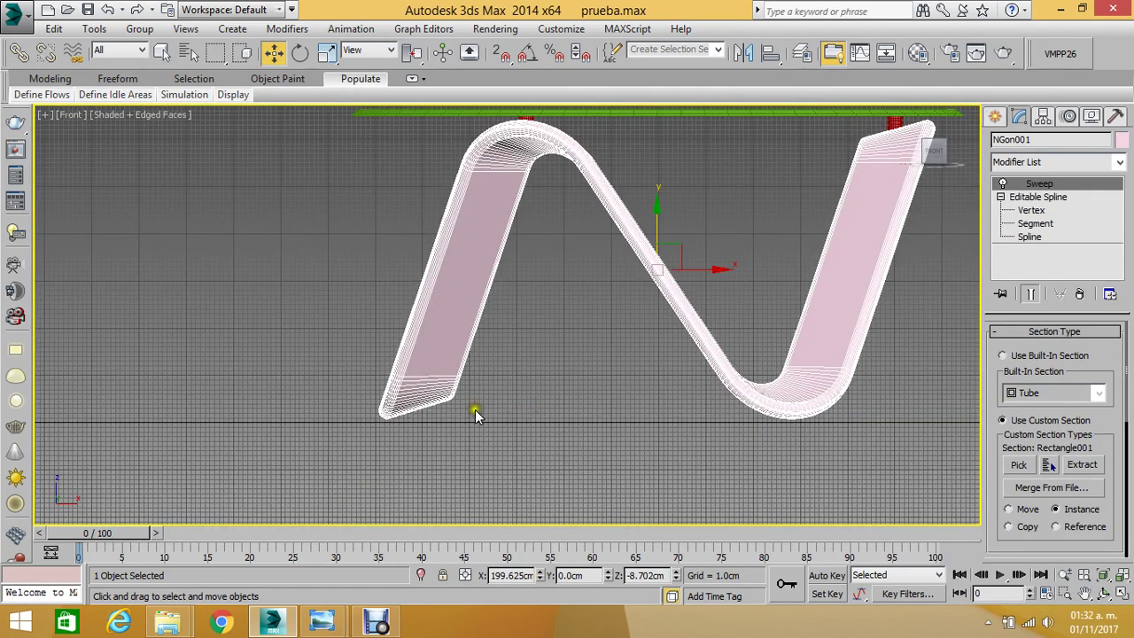
{"action": "scroll", "coordinate": [476, 409], "scroll_direction": "up", "scroll_amount": 2}
{"action": "right_click", "coordinate": [398, 364]}
{"action": "mouse_move", "coordinate": [429, 518]}
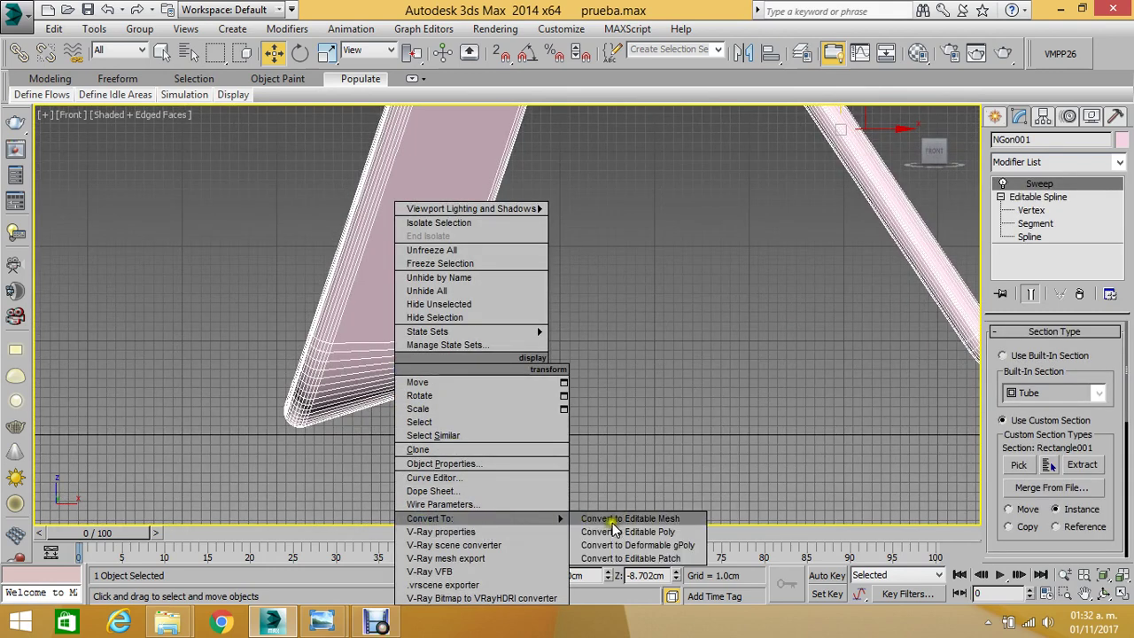
{"action": "left_click", "coordinate": [620, 532]}
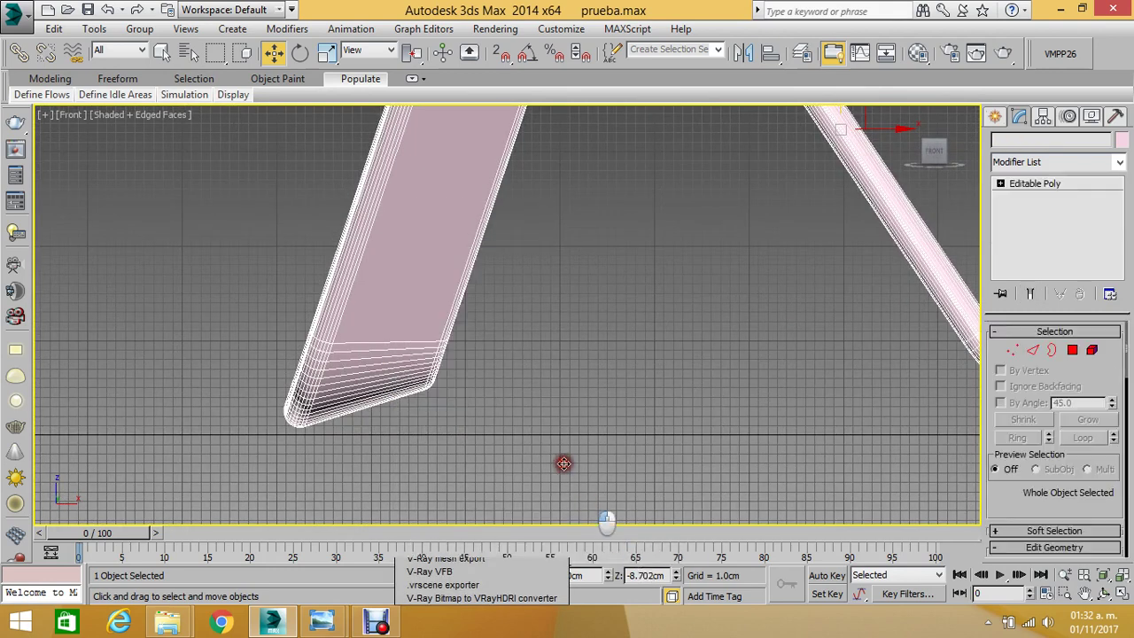
- Enter Vertex level and move the leg-end vertices slightly down in the Front view
{"action": "left_click", "coordinate": [1001, 183]}
{"action": "left_click", "coordinate": [1030, 197]}
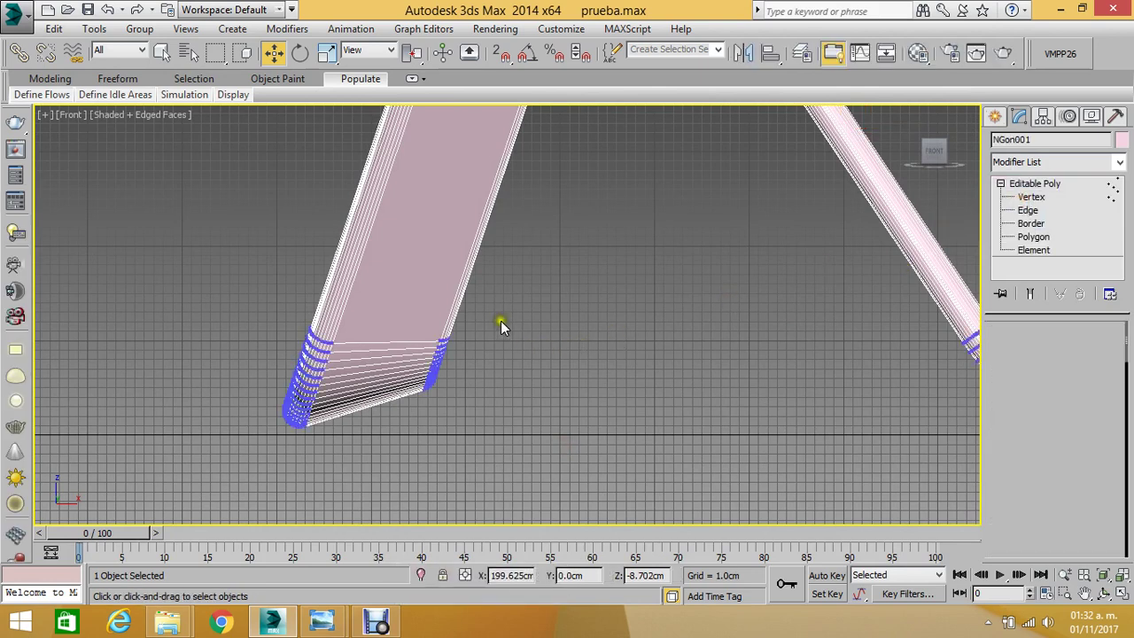
{"action": "left_click_drag", "start_coordinate": [496, 319], "coordinate": [394, 427]}
{"action": "left_click_drag", "start_coordinate": [435, 329], "coordinate": [452, 363]}
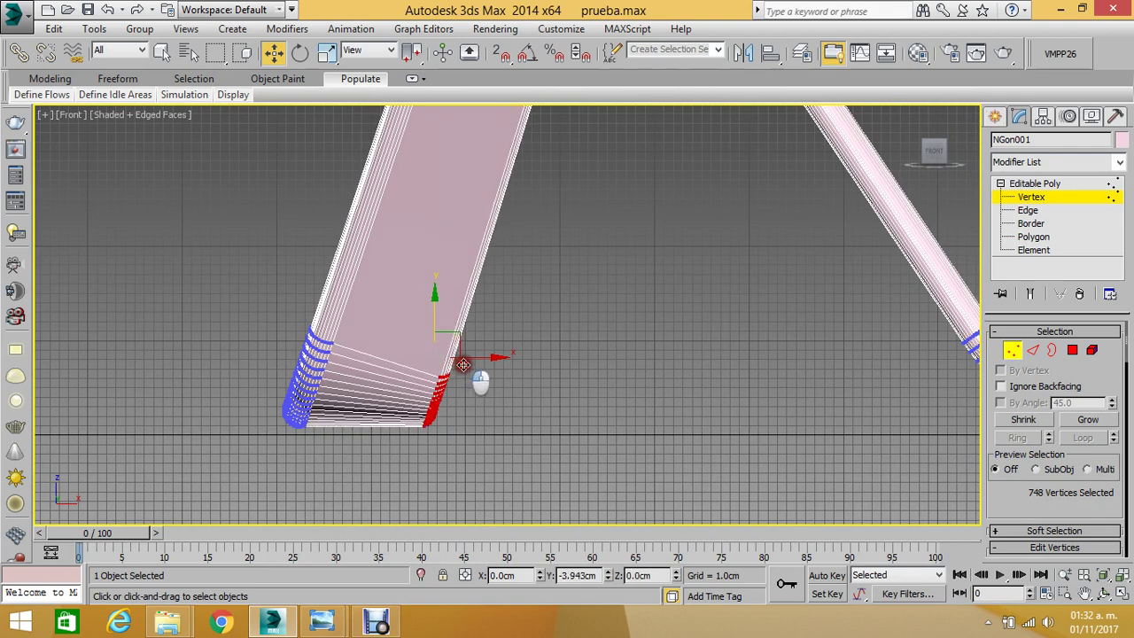
{"action": "scroll", "coordinate": [471, 363], "scroll_direction": "down", "scroll_amount": 5}
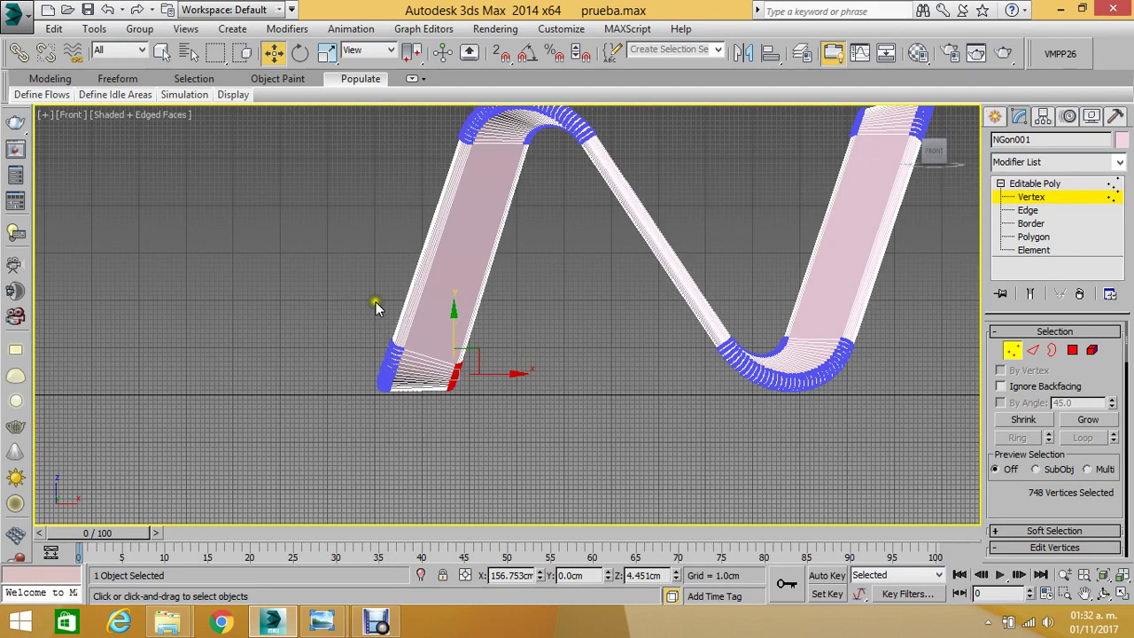
{"action": "scroll", "coordinate": [375, 303], "scroll_direction": "up", "scroll_amount": 3}
{"action": "scroll", "coordinate": [308, 282], "scroll_direction": "down", "scroll_amount": 5}
{"action": "scroll", "coordinate": [691, 354], "scroll_direction": "up", "scroll_amount": 5}
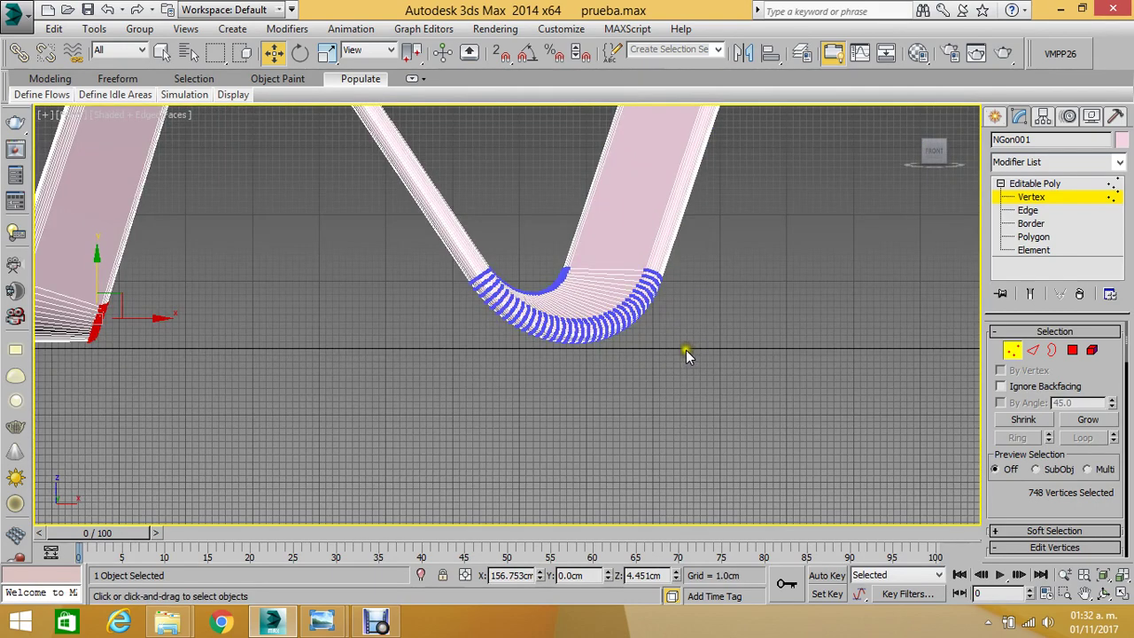
{"action": "scroll", "coordinate": [684, 351], "scroll_direction": "down", "scroll_amount": 5}
{"action": "scroll", "coordinate": [678, 352], "scroll_direction": "up", "scroll_amount": 5}
- In the Left view, lower the left bottom-bend vertices down and slightly right
{"action": "key", "text": "l"}
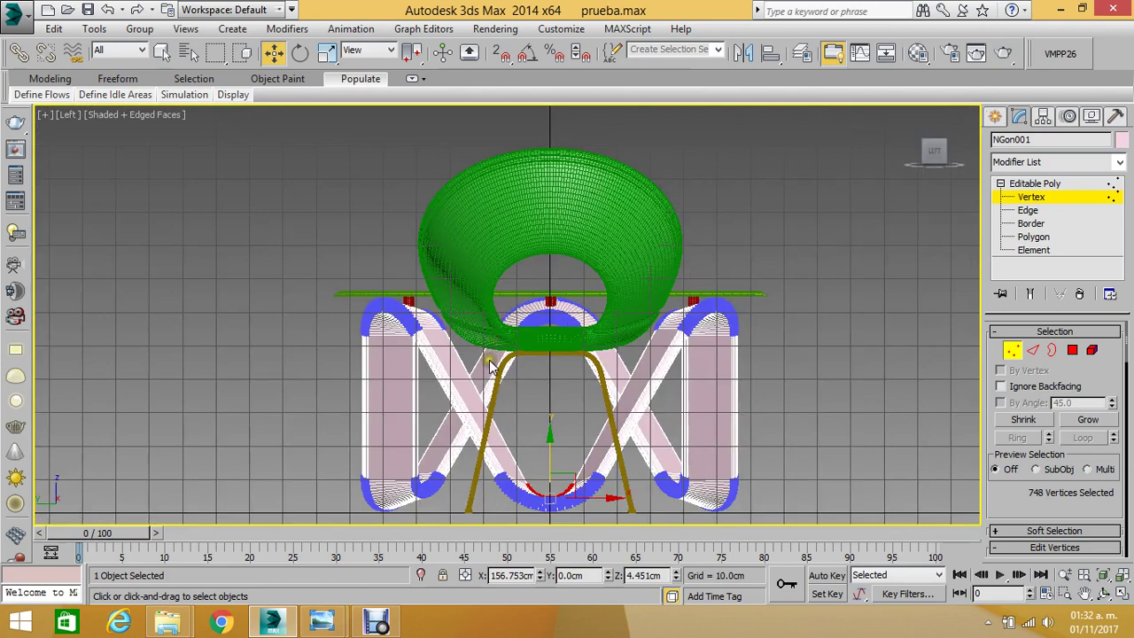
{"action": "scroll", "coordinate": [417, 324], "scroll_direction": "up", "scroll_amount": 1}
{"action": "scroll", "coordinate": [430, 354], "scroll_direction": "up", "scroll_amount": 2}
{"action": "scroll", "coordinate": [438, 387], "scroll_direction": "up", "scroll_amount": 3}
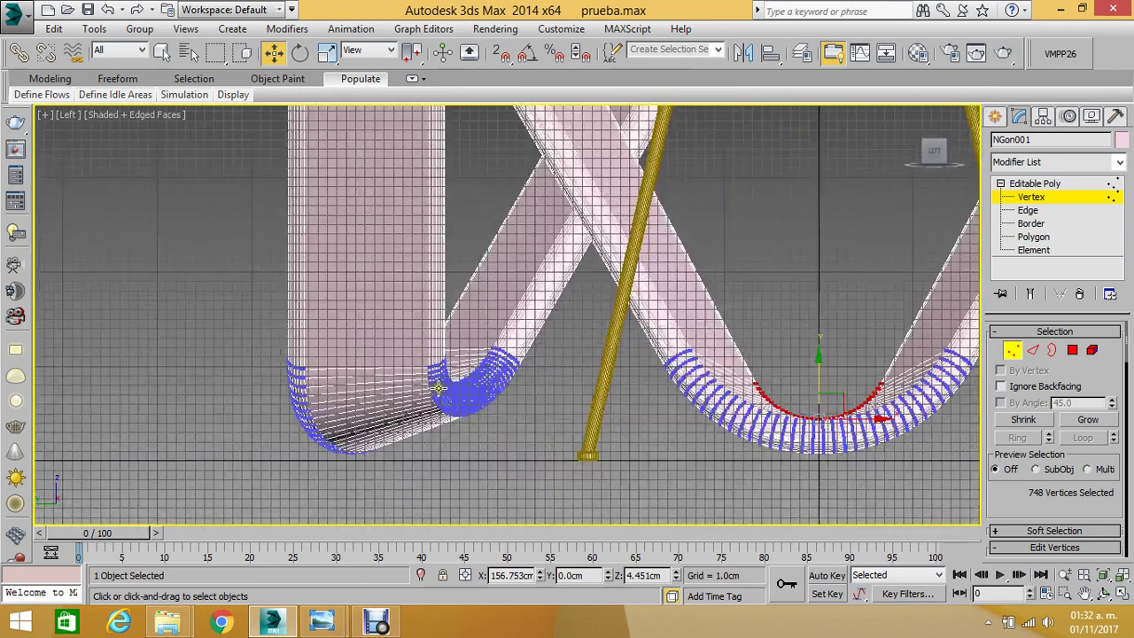
{"action": "left_click_drag", "start_coordinate": [423, 335], "coordinate": [538, 437]}
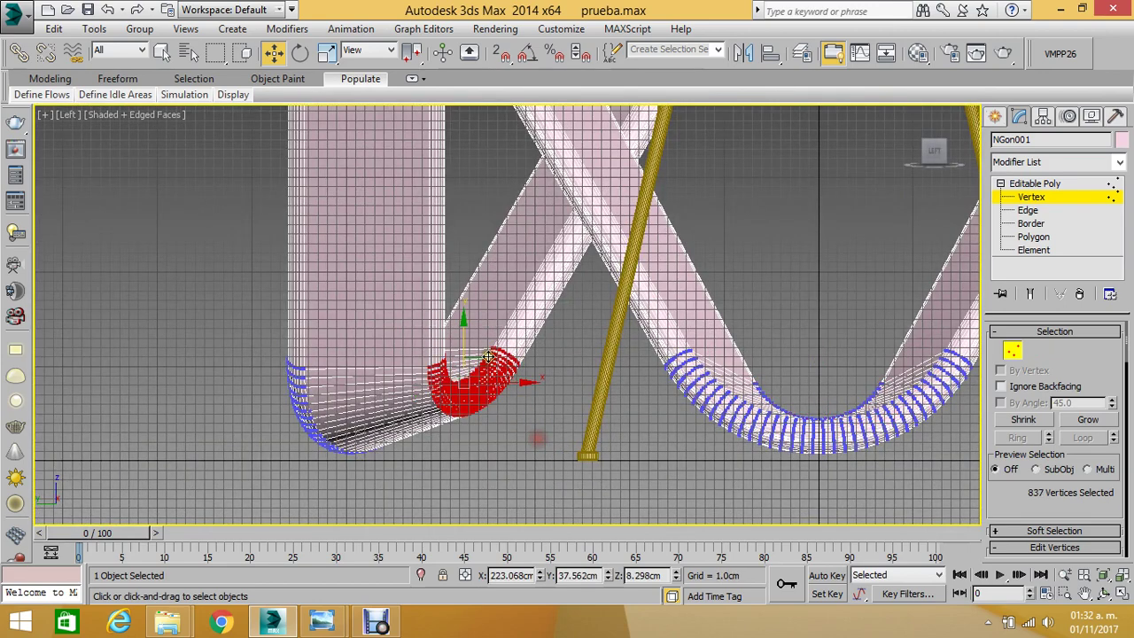
{"action": "left_click_drag", "start_coordinate": [465, 336], "coordinate": [481, 369]}
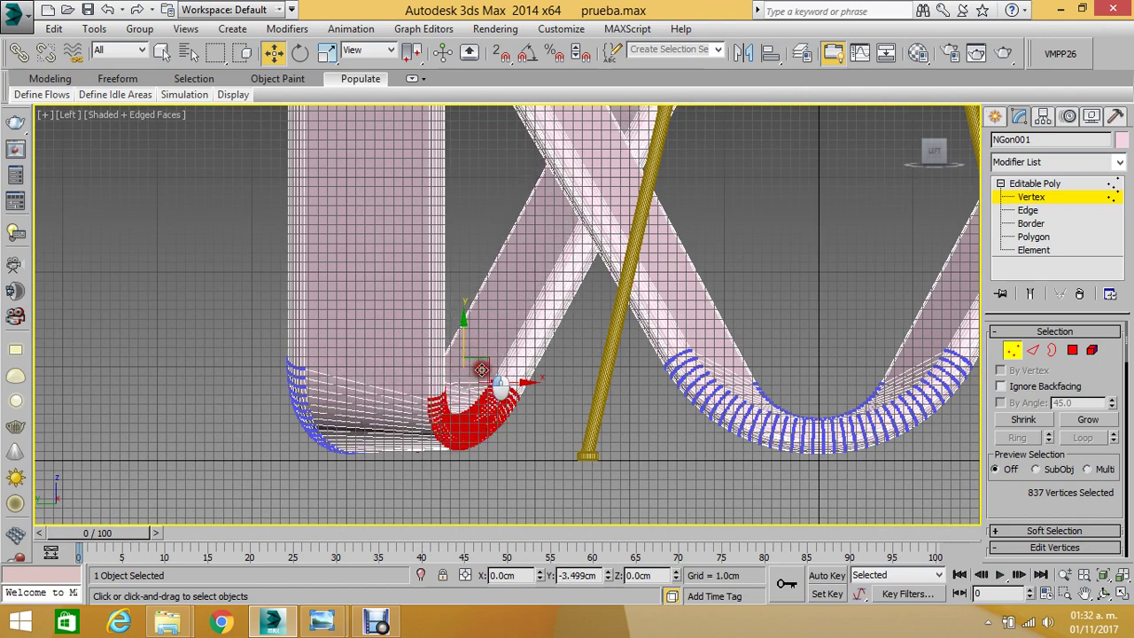
{"action": "left_click_drag", "start_coordinate": [483, 369], "coordinate": [494, 385]}
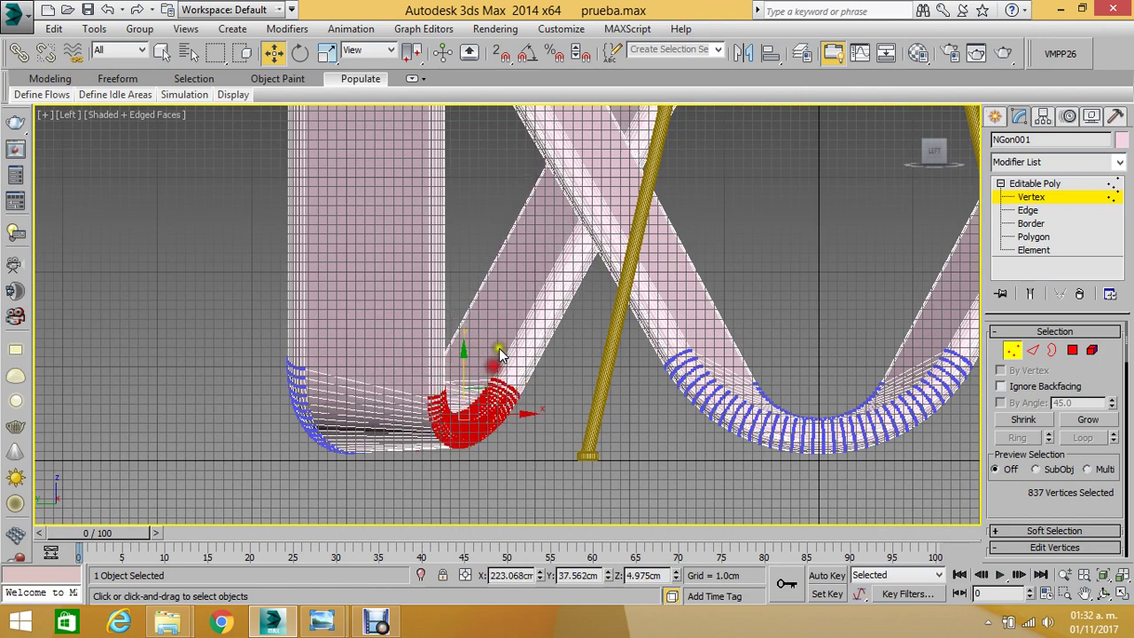
{"action": "scroll", "coordinate": [594, 394], "scroll_direction": "down", "scroll_amount": 6}
- Select the right lower-bend vertices and move them downward
{"action": "left_click", "coordinate": [720, 410]}
{"action": "scroll", "coordinate": [762, 378], "scroll_direction": "up", "scroll_amount": 5}
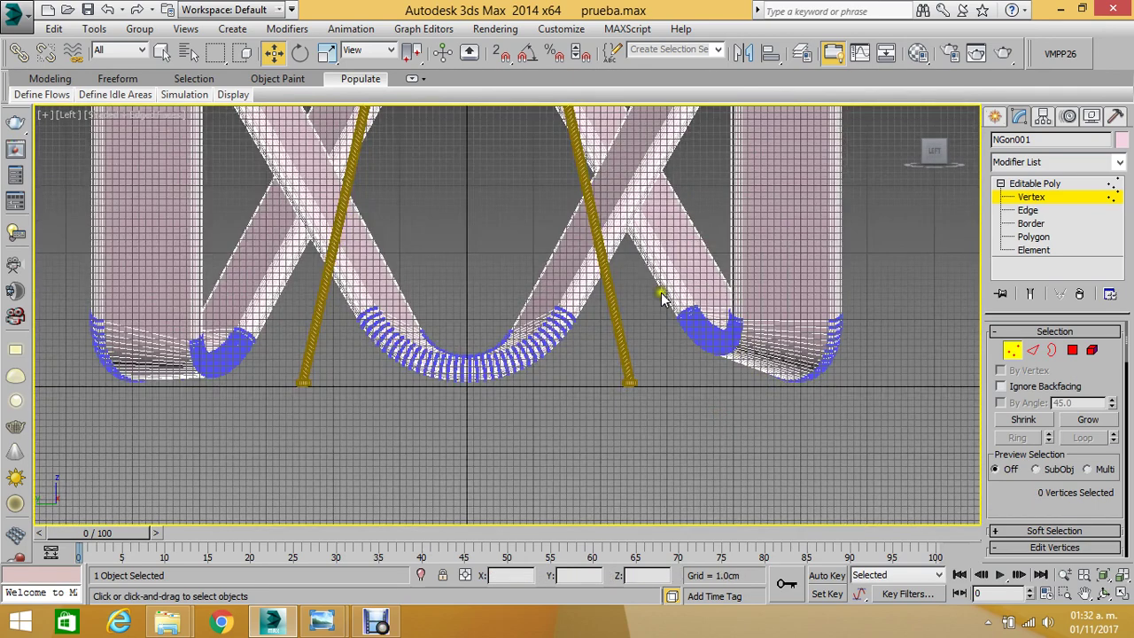
{"action": "left_click_drag", "start_coordinate": [662, 300], "coordinate": [746, 364]}
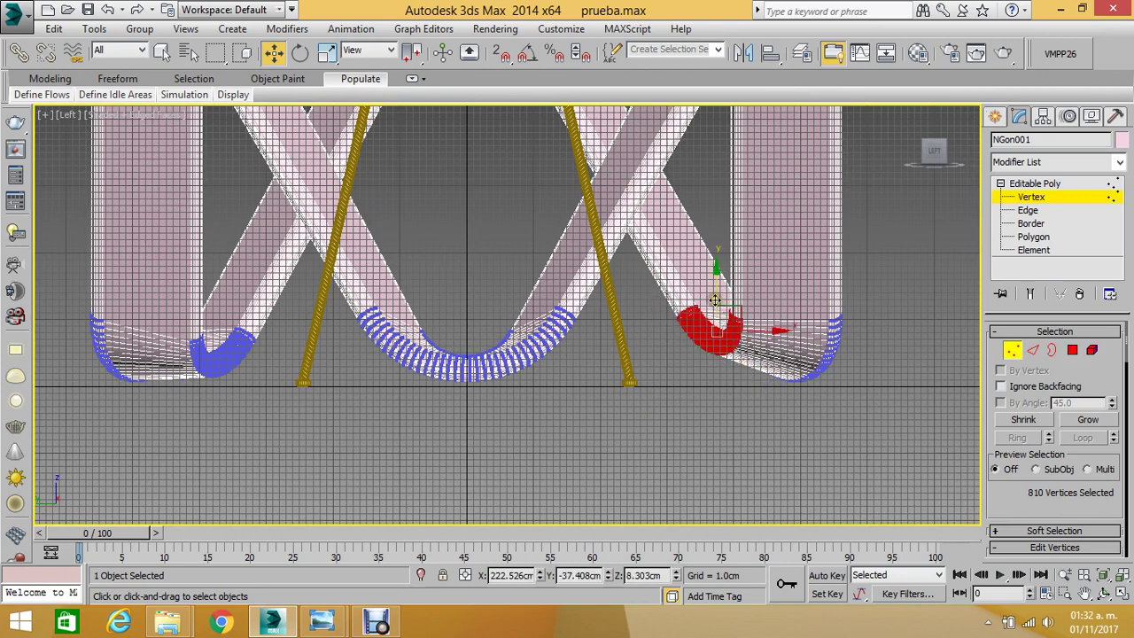
{"action": "left_click_drag", "start_coordinate": [717, 317], "coordinate": [718, 341]}
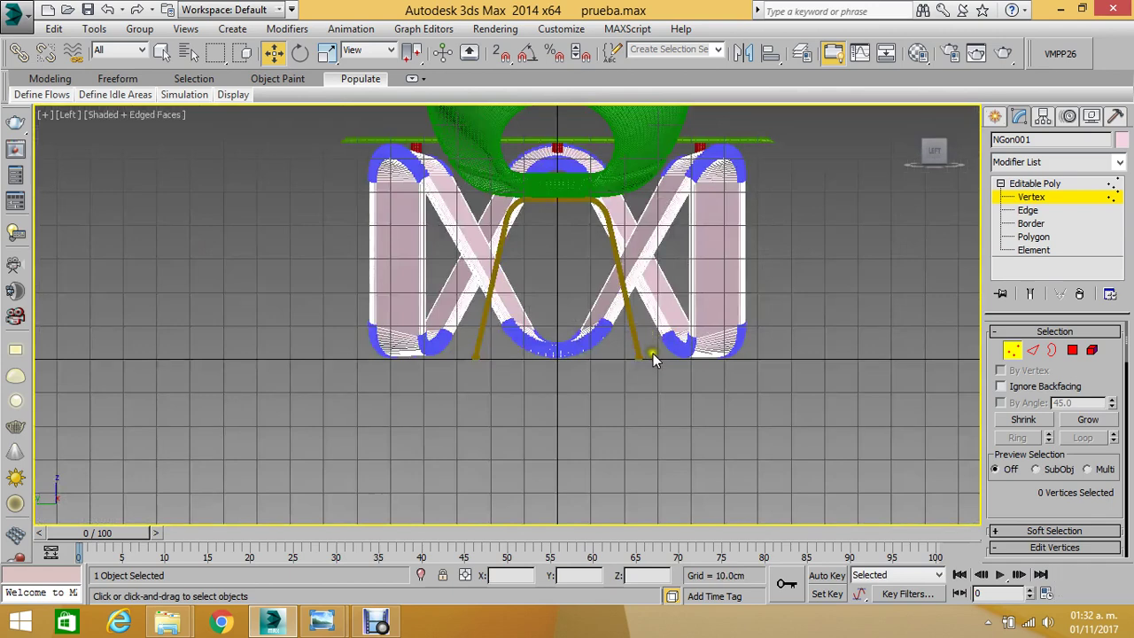
- Orbit the Perspective view to inspect the frame's legs from another angle
{"action": "key", "text": "p"}
{"action": "left_click", "coordinate": [1104, 594]}
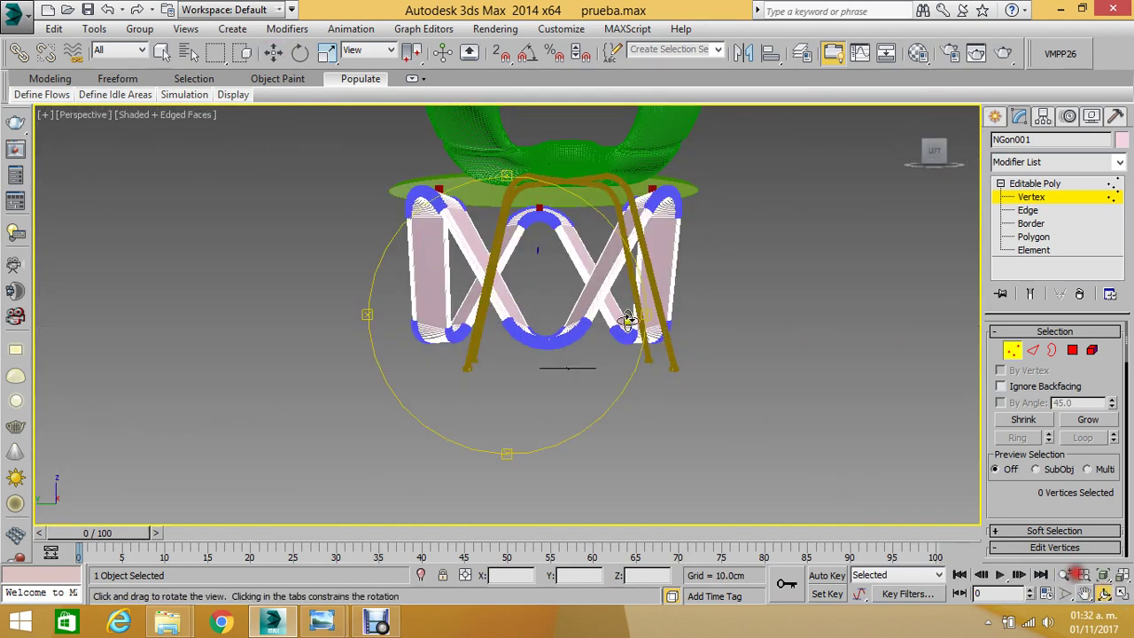
{"action": "mouse_move", "coordinate": [628, 321]}
{"action": "left_mouse_down"}
{"action": "mouse_move", "coordinate": [644, 359]}
{"action": "mouse_move", "coordinate": [716, 417]}
{"action": "mouse_move", "coordinate": [611, 346]}
{"action": "mouse_move", "coordinate": [511, 354]}
{"action": "left_mouse_up"}
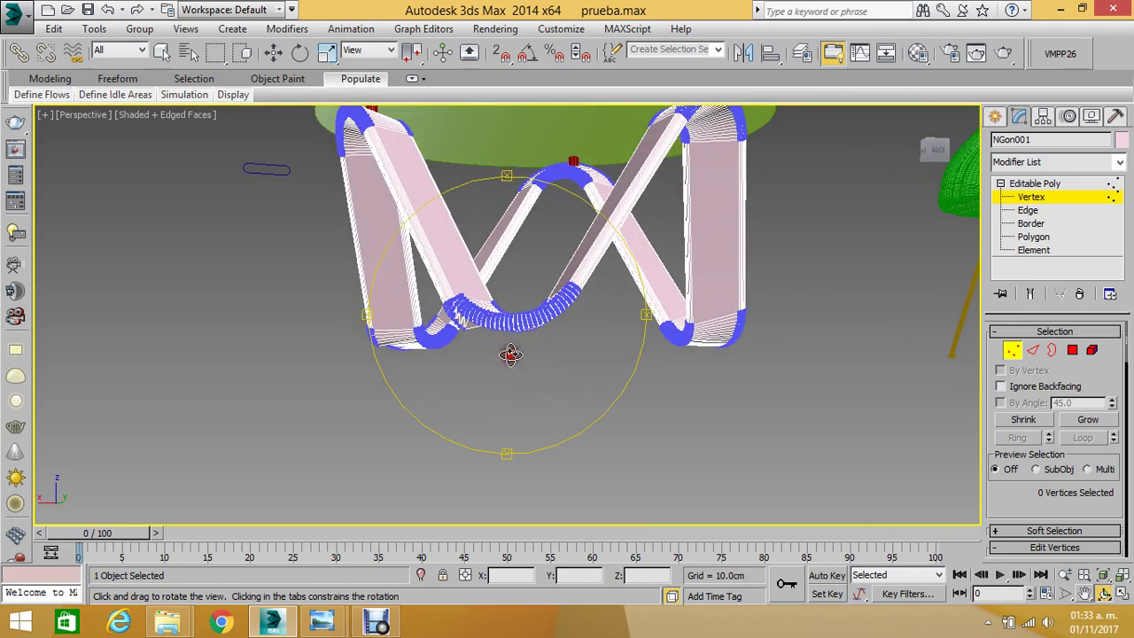
{"action": "key", "text": "ctrl+z"}
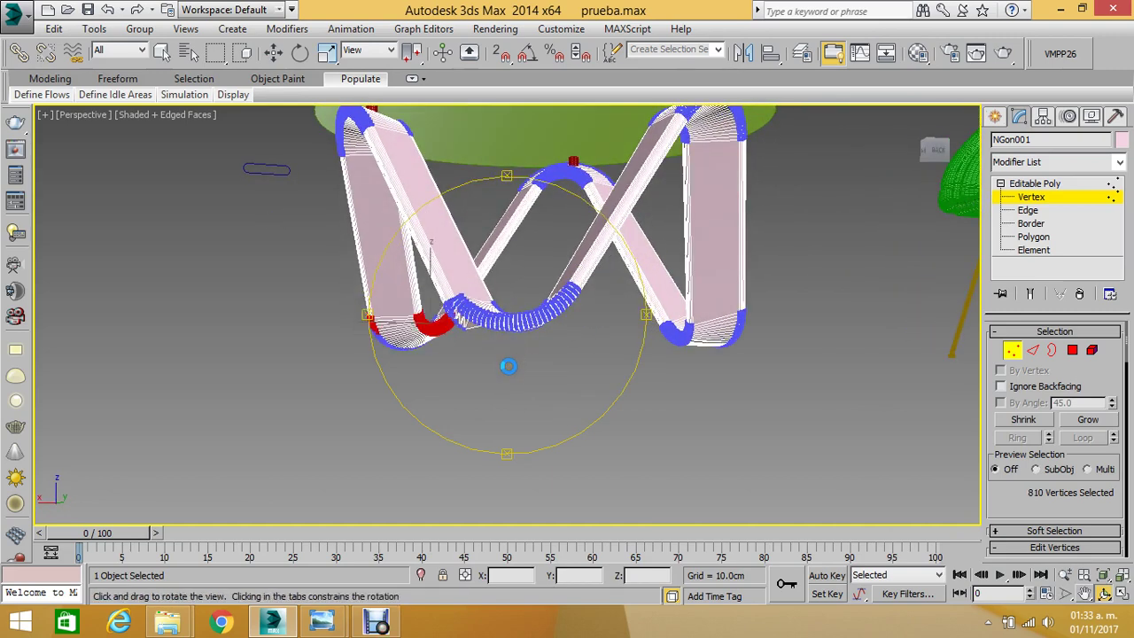
{"action": "mouse_move", "coordinate": [531, 369]}
{"action": "left_mouse_down"}
{"action": "mouse_move", "coordinate": [612, 387]}
{"action": "mouse_move", "coordinate": [519, 384]}
{"action": "left_mouse_up"}
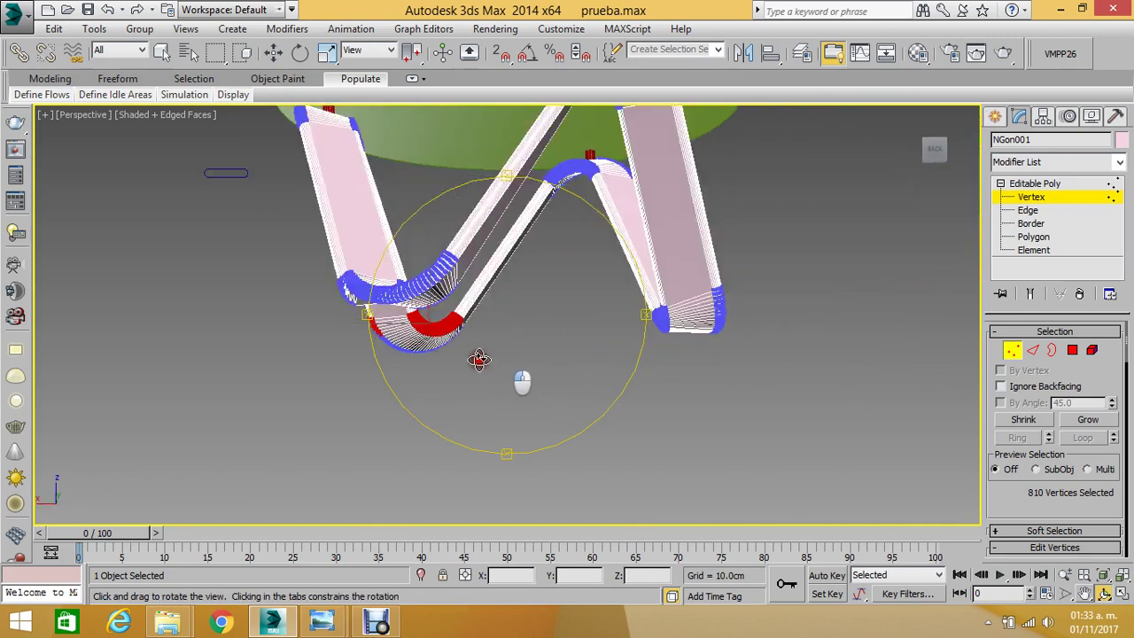
{"action": "right_click", "coordinate": [227, 222]}
{"action": "left_click", "coordinate": [286, 329]}
- Examine the lower bends in the Front view, panning the left leg into view
{"action": "key", "text": "f"}
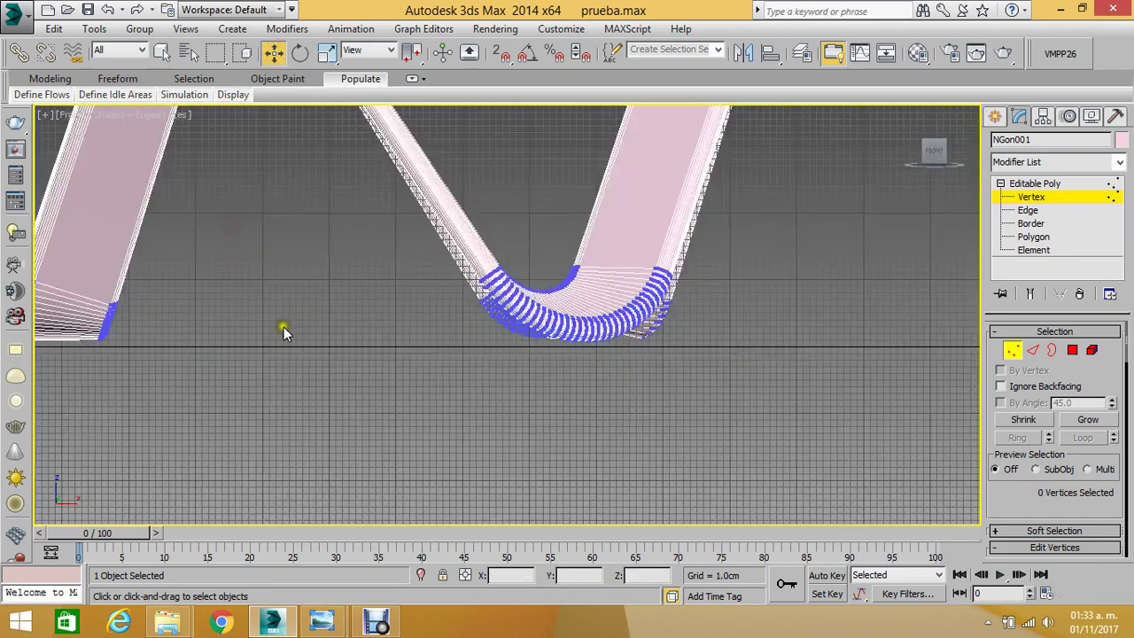
{"action": "scroll", "coordinate": [286, 329], "scroll_direction": "down", "scroll_amount": 3}
{"action": "scroll", "coordinate": [391, 356], "scroll_direction": "up", "scroll_amount": 3}
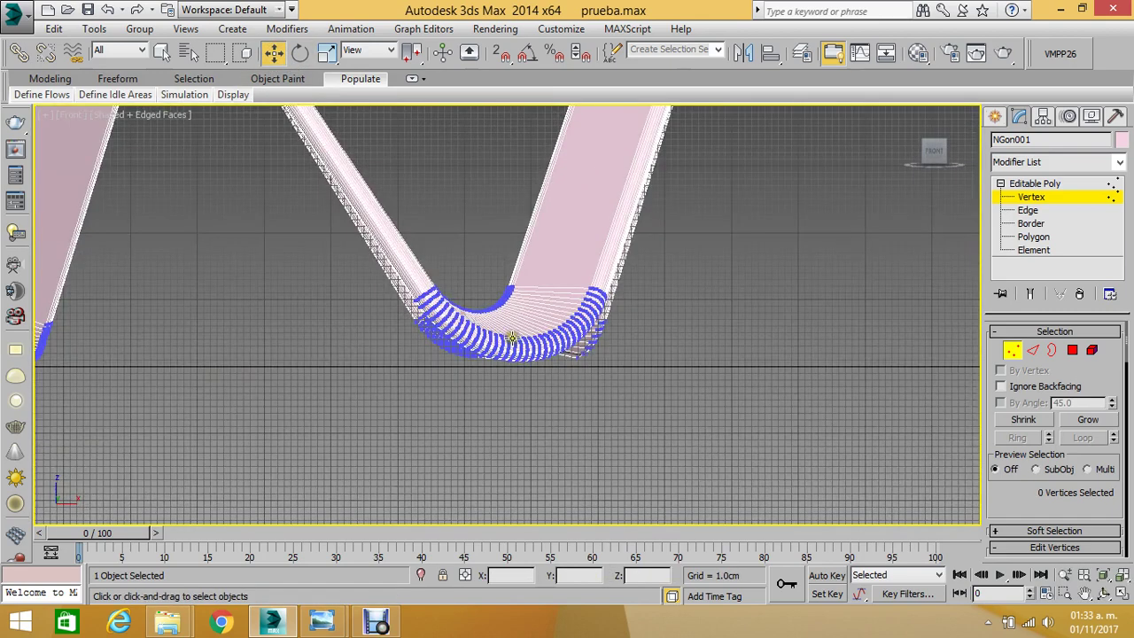
{"action": "key", "text": "ctrl+z"}
{"action": "key", "text": "ctrl+z"}
{"action": "key", "text": "ctrl+z"}
{"action": "key", "text": "ctrl+z"}
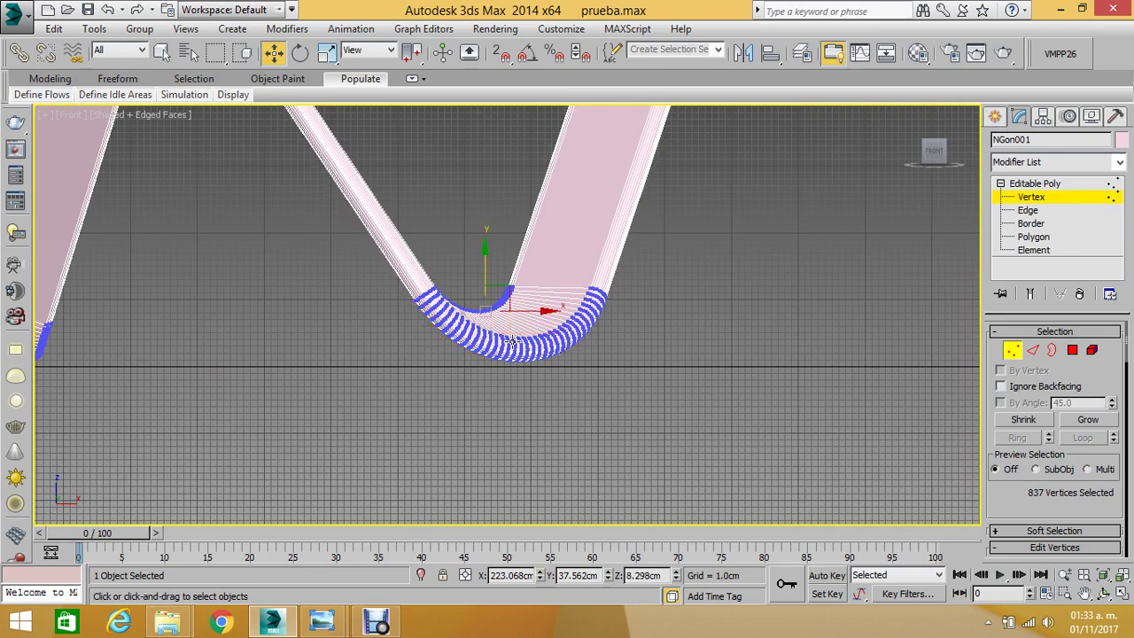
{"action": "scroll", "coordinate": [480, 348], "scroll_direction": "down", "scroll_amount": 2}
{"action": "scroll", "coordinate": [384, 386], "scroll_direction": "down", "scroll_amount": 2}
{"action": "scroll", "coordinate": [550, 368], "scroll_direction": "up", "scroll_amount": 4}
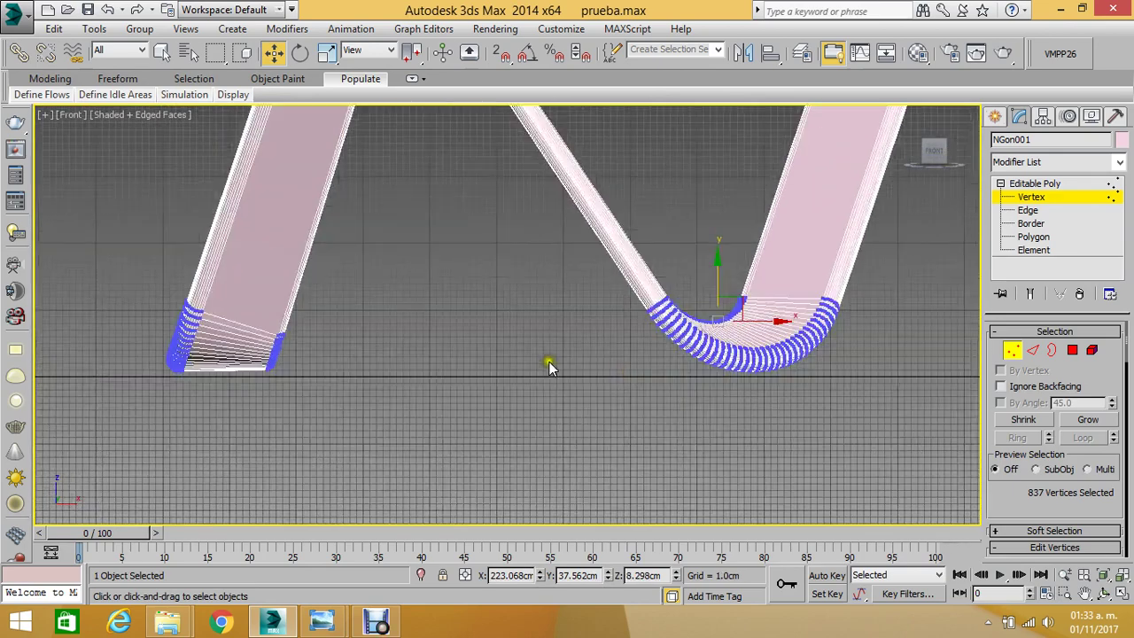
{"action": "middle_click_drag", "start_coordinate": [541, 385], "coordinate": [511, 387]}
{"action": "scroll", "coordinate": [511, 387], "scroll_direction": "down", "scroll_amount": 3}
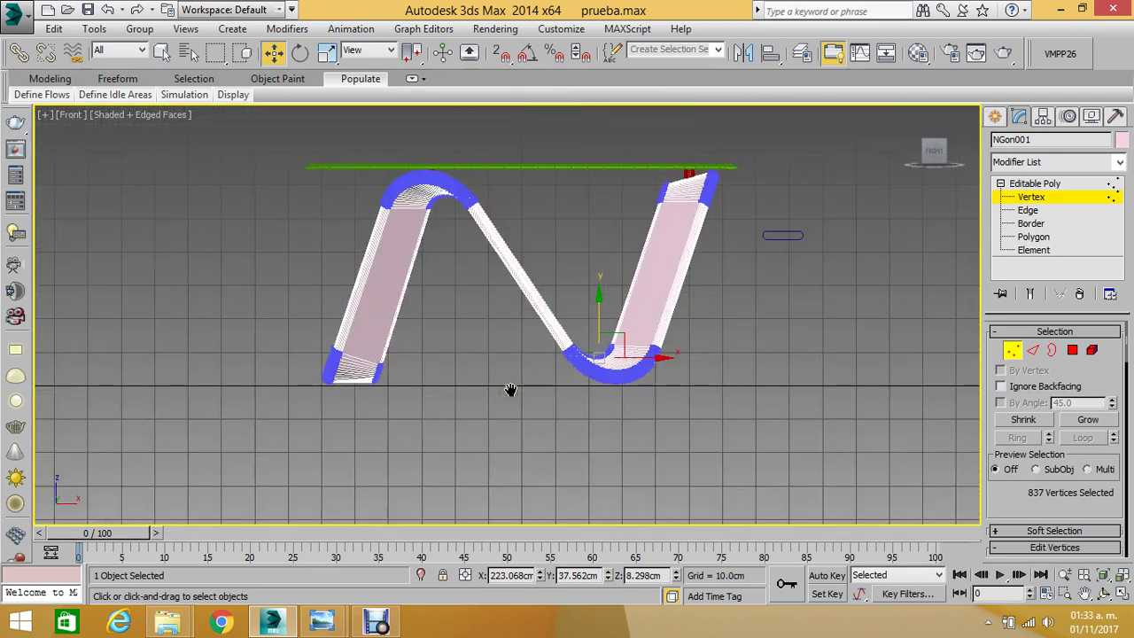
- Switch to the Left view and display it as Wireframe
{"action": "key", "text": "l"}
{"action": "scroll", "coordinate": [426, 345], "scroll_direction": "up", "scroll_amount": 3}
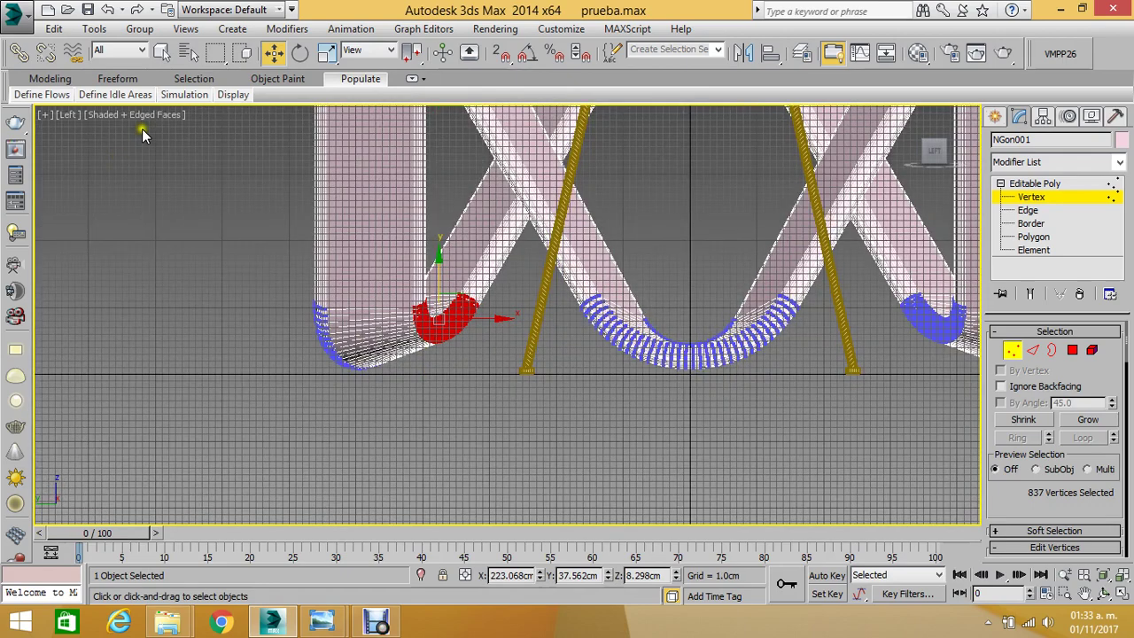
{"action": "left_click", "coordinate": [143, 119]}
{"action": "left_click", "coordinate": [204, 252]}
- Clear the selection and orbit the Perspective view around the frame's bottom bends
{"action": "left_click", "coordinate": [218, 317]}
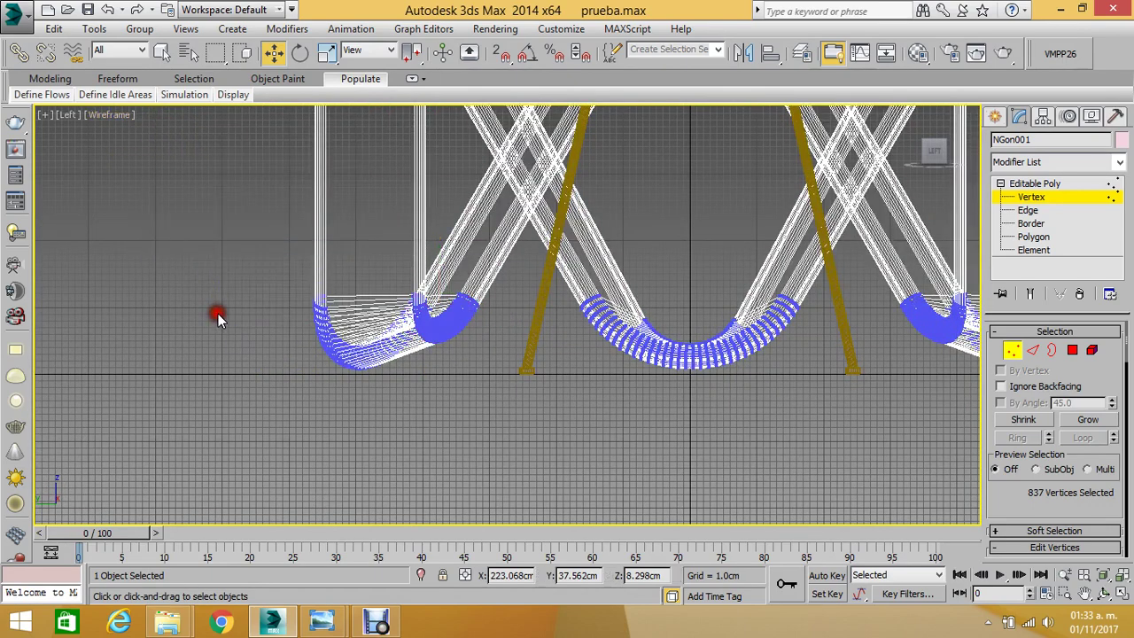
{"action": "scroll", "coordinate": [509, 359], "scroll_direction": "up", "scroll_amount": 2}
{"action": "scroll", "coordinate": [509, 358], "scroll_direction": "up", "scroll_amount": 1}
{"action": "scroll", "coordinate": [451, 328], "scroll_direction": "up", "scroll_amount": 1}
{"action": "scroll", "coordinate": [458, 332], "scroll_direction": "up", "scroll_amount": 2}
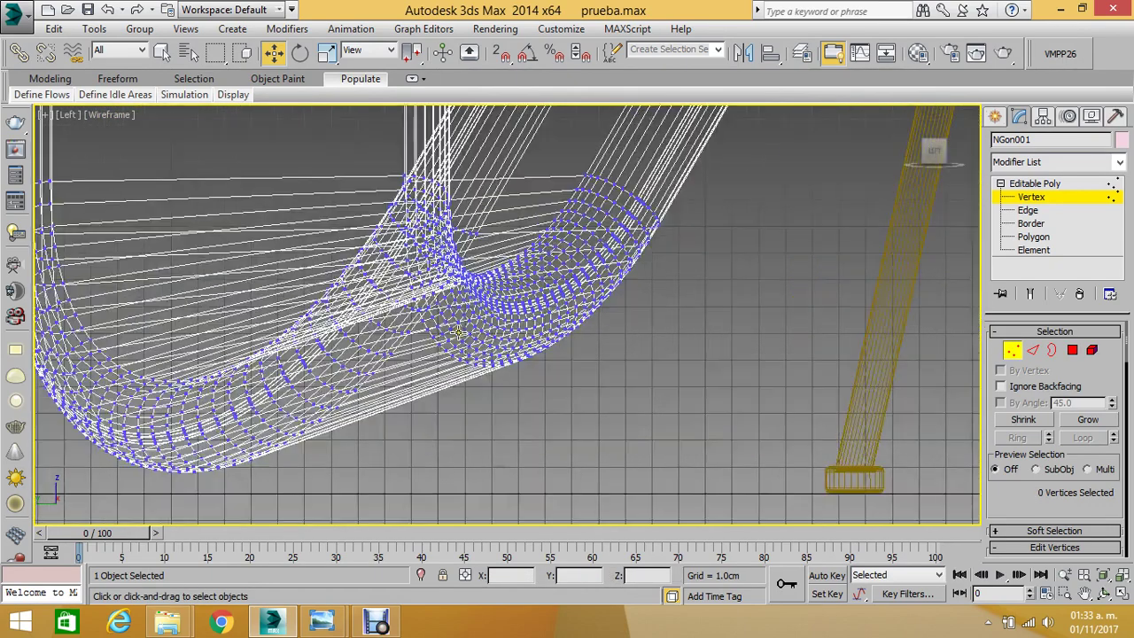
{"action": "scroll", "coordinate": [459, 333], "scroll_direction": "up", "scroll_amount": 2}
{"action": "key", "text": "p"}
{"action": "mouse_move", "coordinate": [459, 334]}
{"action": "middle_mouse_down", "text": "alt"}
{"action": "mouse_move", "coordinate": [489, 347]}
{"action": "mouse_move", "coordinate": [483, 306]}
{"action": "middle_mouse_up", "text": "alt"}
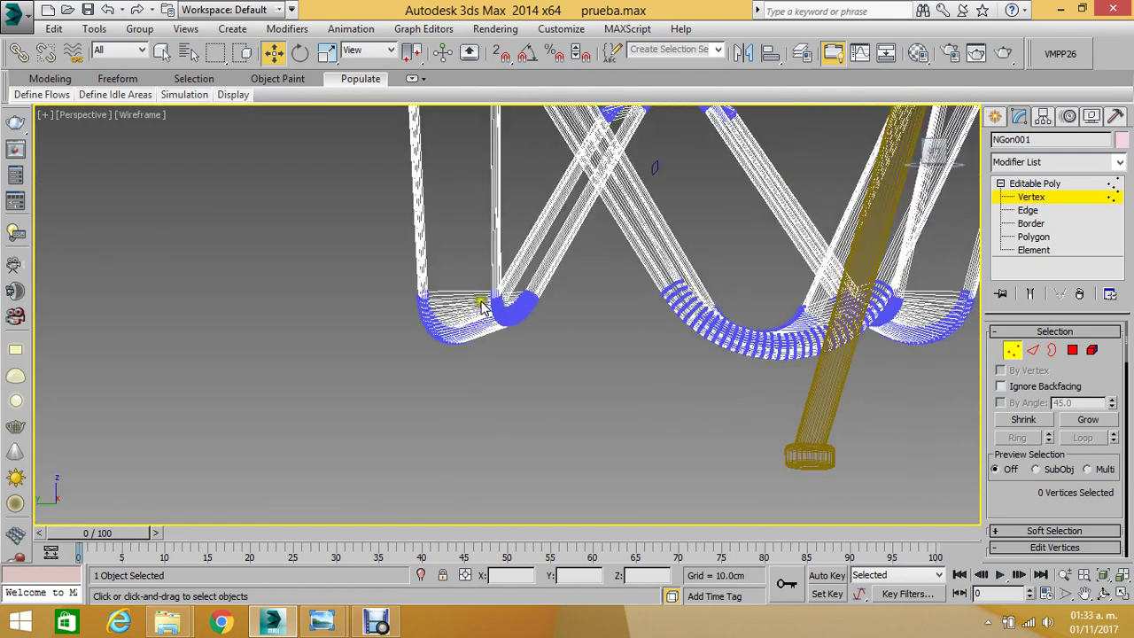
{"action": "left_click", "coordinate": [1103, 594]}
{"action": "mouse_move", "coordinate": [530, 336]}
{"action": "left_mouse_down"}
{"action": "mouse_move", "coordinate": [548, 364]}
{"action": "mouse_move", "coordinate": [510, 306]}
{"action": "left_mouse_up"}
{"action": "right_click", "coordinate": [280, 131]}
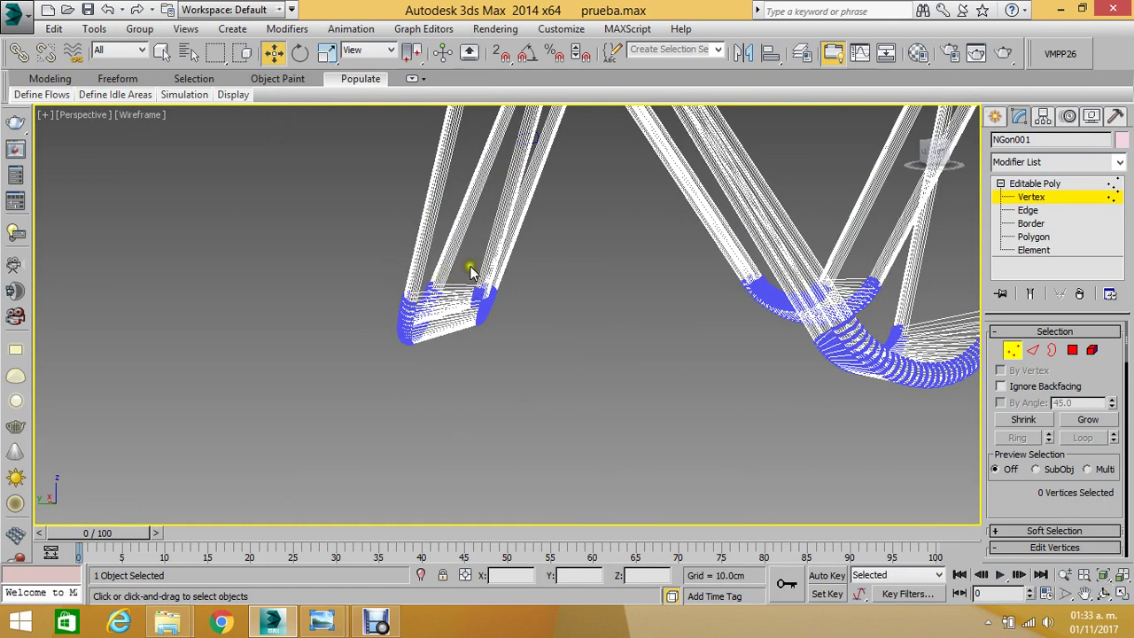
- Select the left bottom bend's vertices and lower them about 4 cm in the Left view
{"action": "left_click_drag", "start_coordinate": [562, 357], "coordinate": [556, 366]}
{"action": "key", "text": "f"}
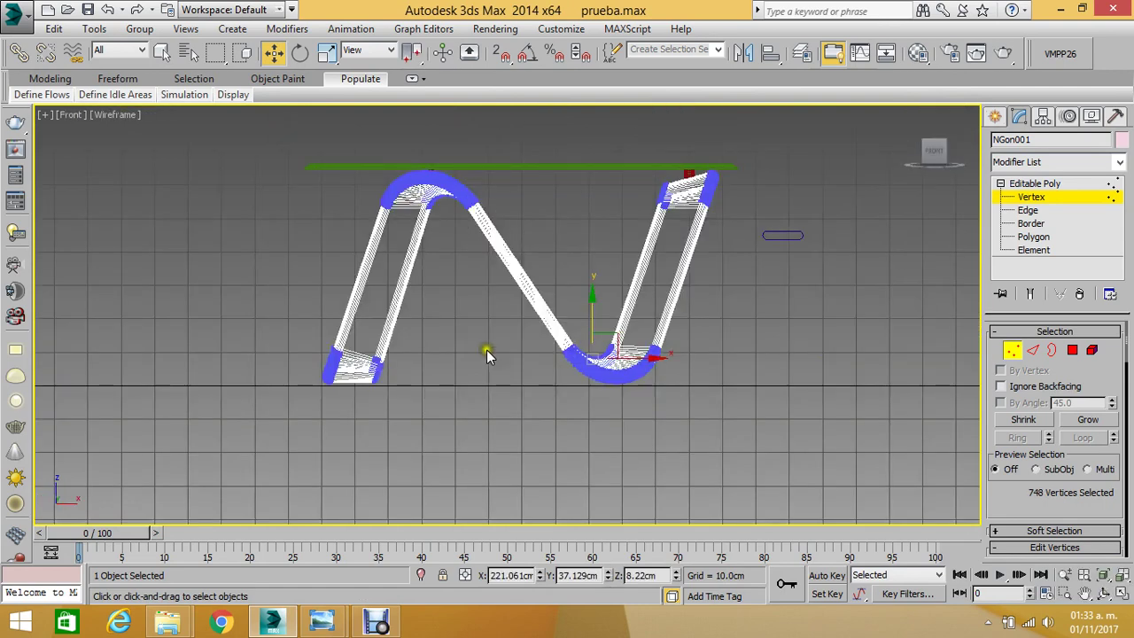
{"action": "key", "text": "z"}
{"action": "key", "text": "l"}
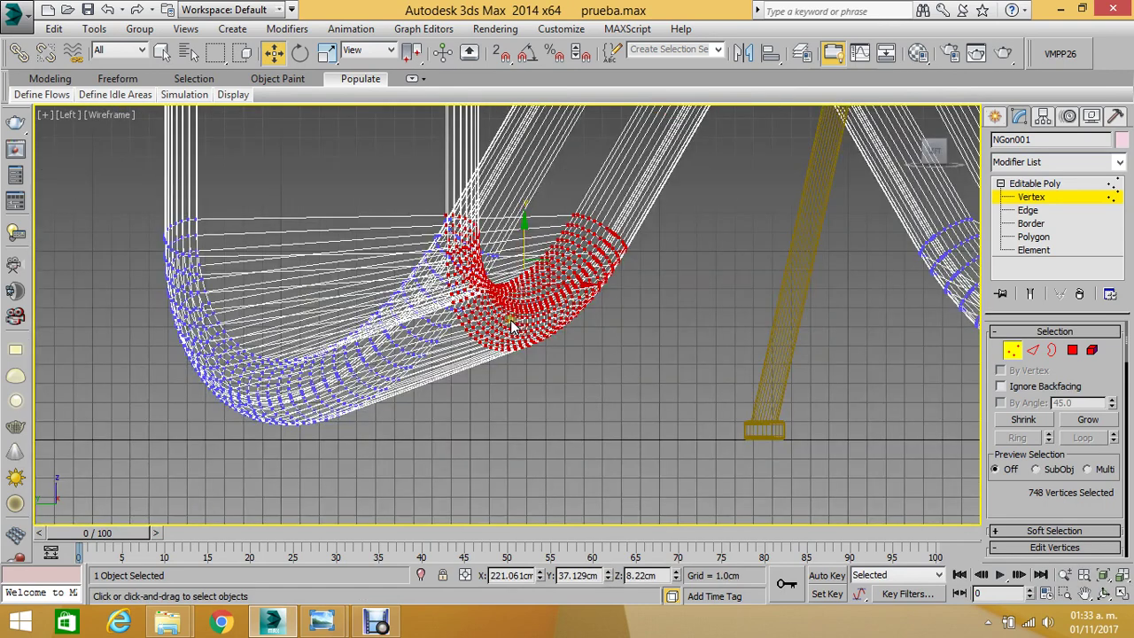
{"action": "scroll", "coordinate": [510, 277], "scroll_direction": "down", "scroll_amount": 2}
{"action": "left_click_drag", "start_coordinate": [518, 249], "coordinate": [544, 298]}
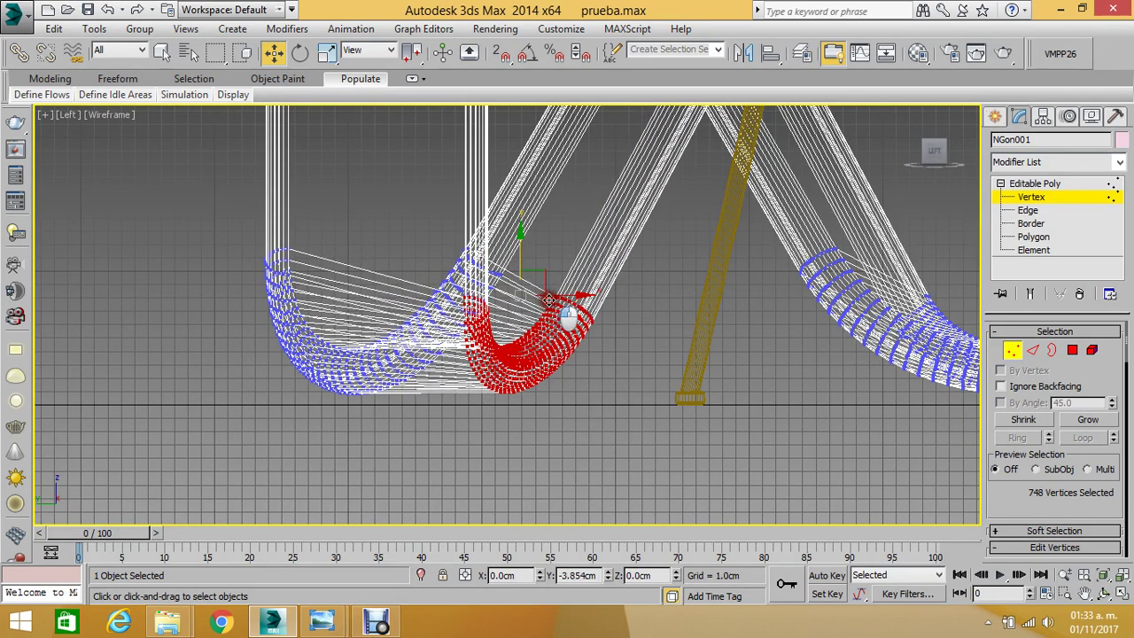
{"action": "left_click_drag", "start_coordinate": [543, 297], "coordinate": [534, 303]}
{"action": "scroll", "coordinate": [532, 308], "scroll_direction": "down", "scroll_amount": 5}
{"action": "scroll", "coordinate": [533, 308], "scroll_direction": "up", "scroll_amount": 2}
{"action": "scroll", "coordinate": [638, 292], "scroll_direction": "up", "scroll_amount": 2}
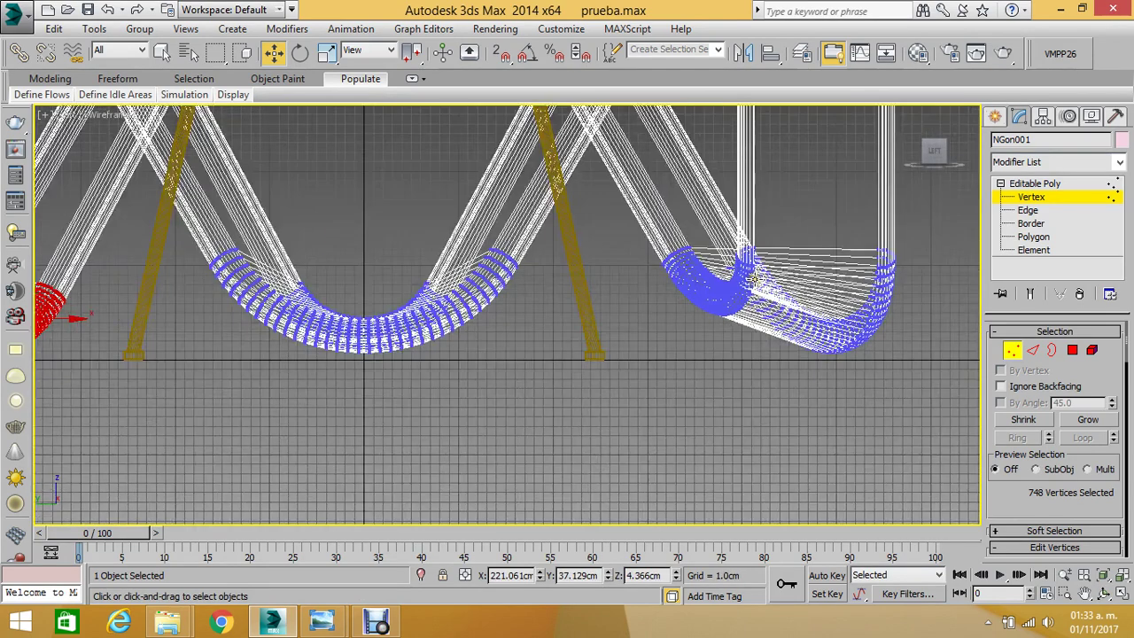
{"action": "scroll", "coordinate": [749, 282], "scroll_direction": "up", "scroll_amount": 2}
- Select the right bottom bend's vertices and lower them about 4 cm in the Left view
{"action": "key", "text": "p"}
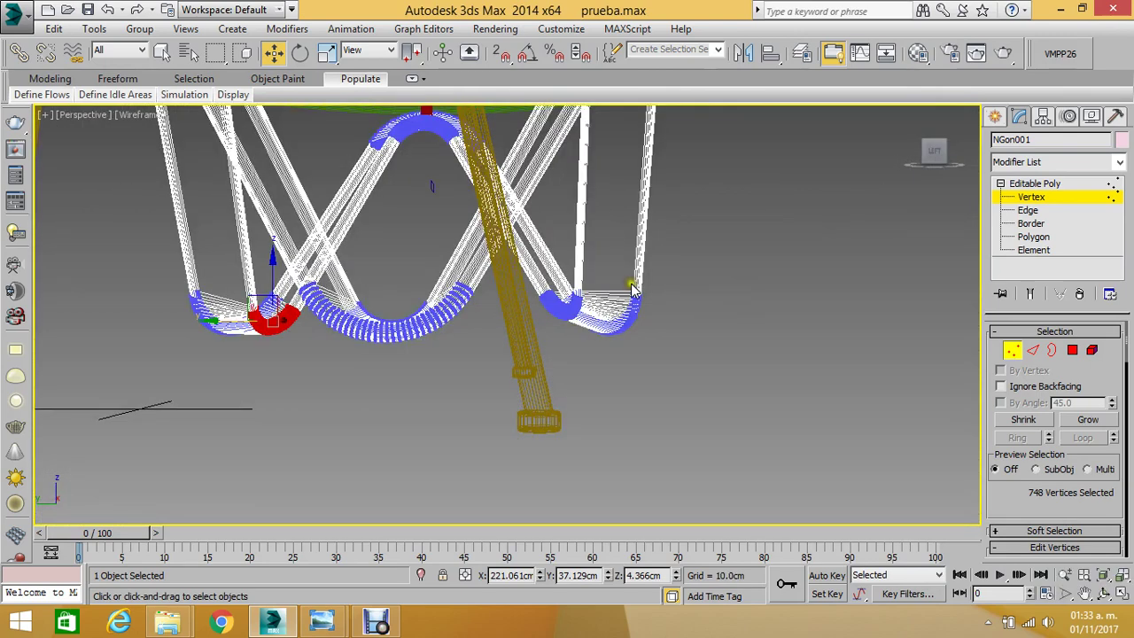
{"action": "middle_click_drag", "start_coordinate": [632, 288], "coordinate": [1090, 529], "text": "alt"}
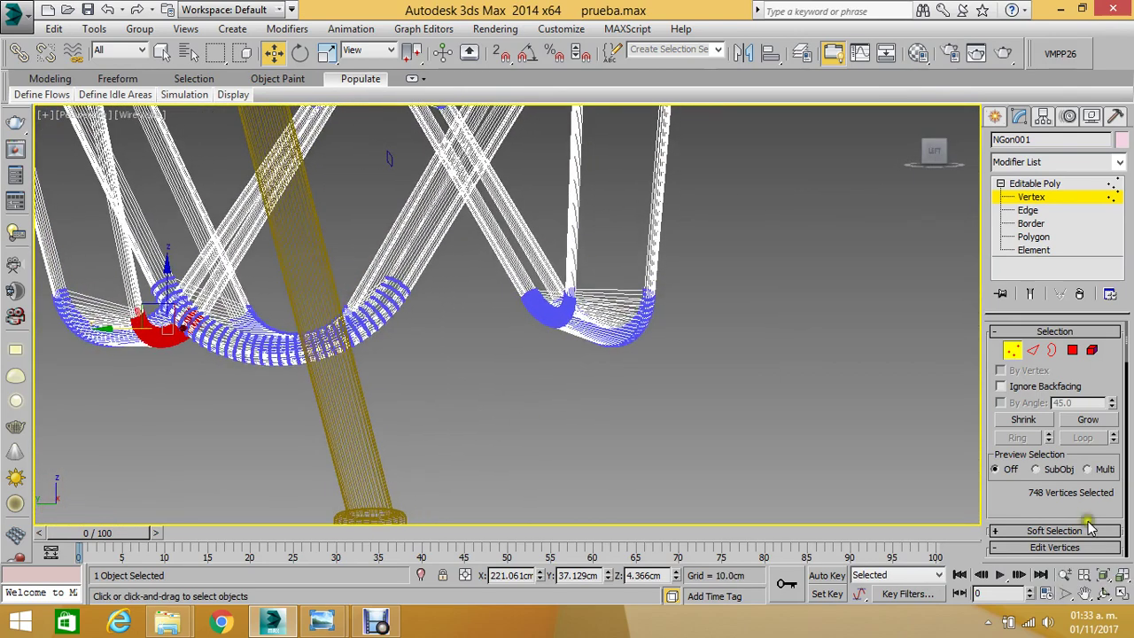
{"action": "left_click", "coordinate": [1104, 593]}
{"action": "left_click_drag", "start_coordinate": [727, 357], "coordinate": [312, 135]}
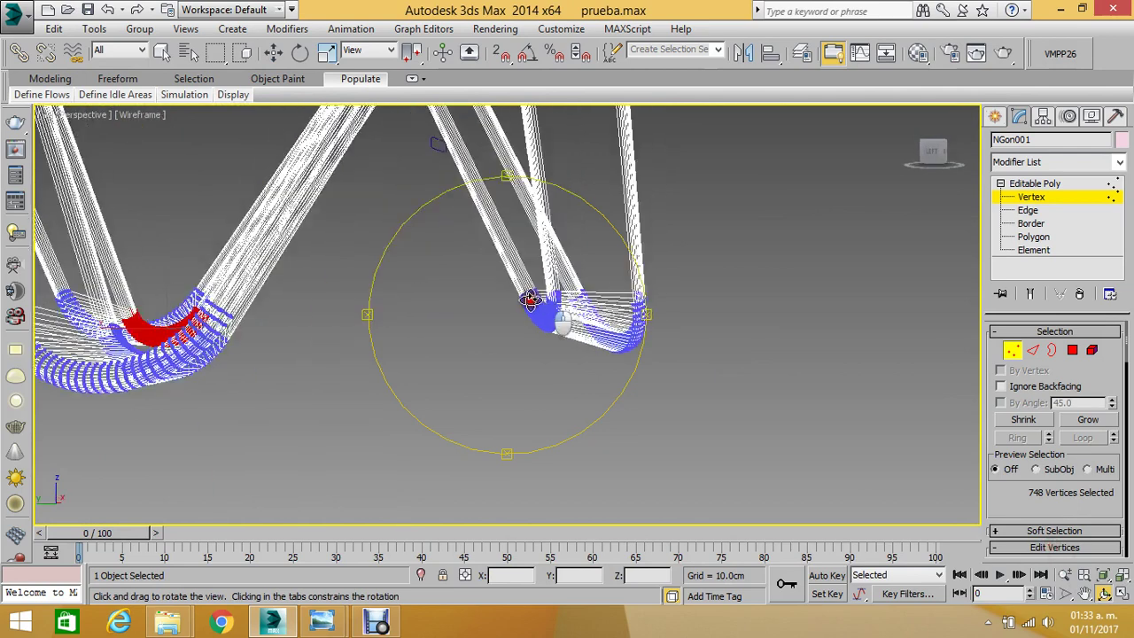
{"action": "left_click", "coordinate": [274, 51]}
{"action": "left_click", "coordinate": [464, 280]}
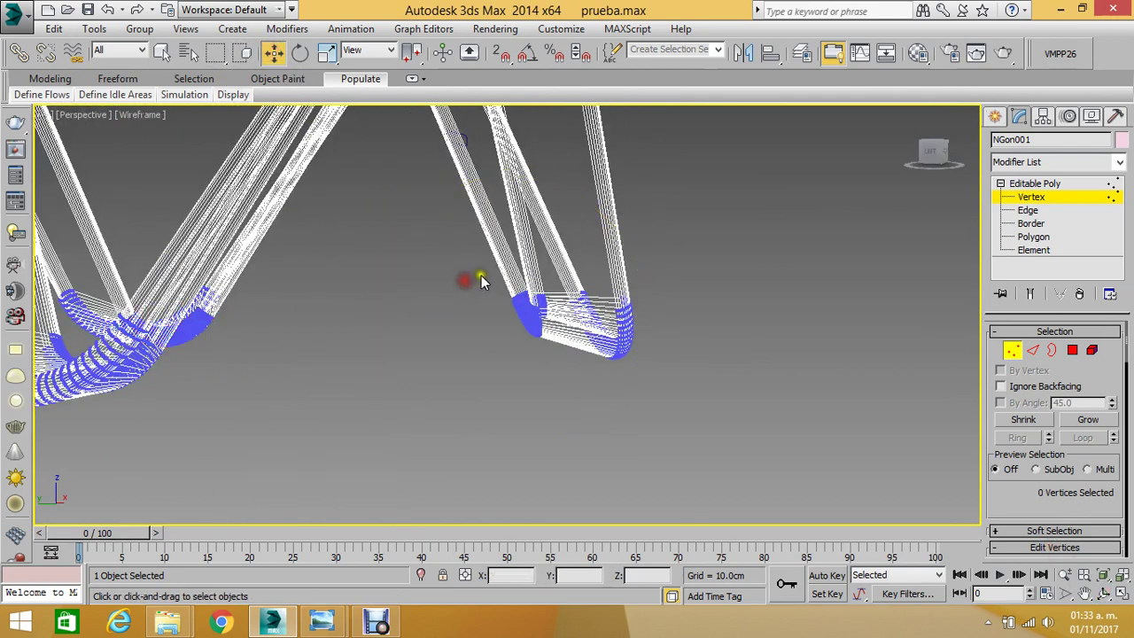
{"action": "left_click_drag", "start_coordinate": [557, 338], "coordinate": [555, 342]}
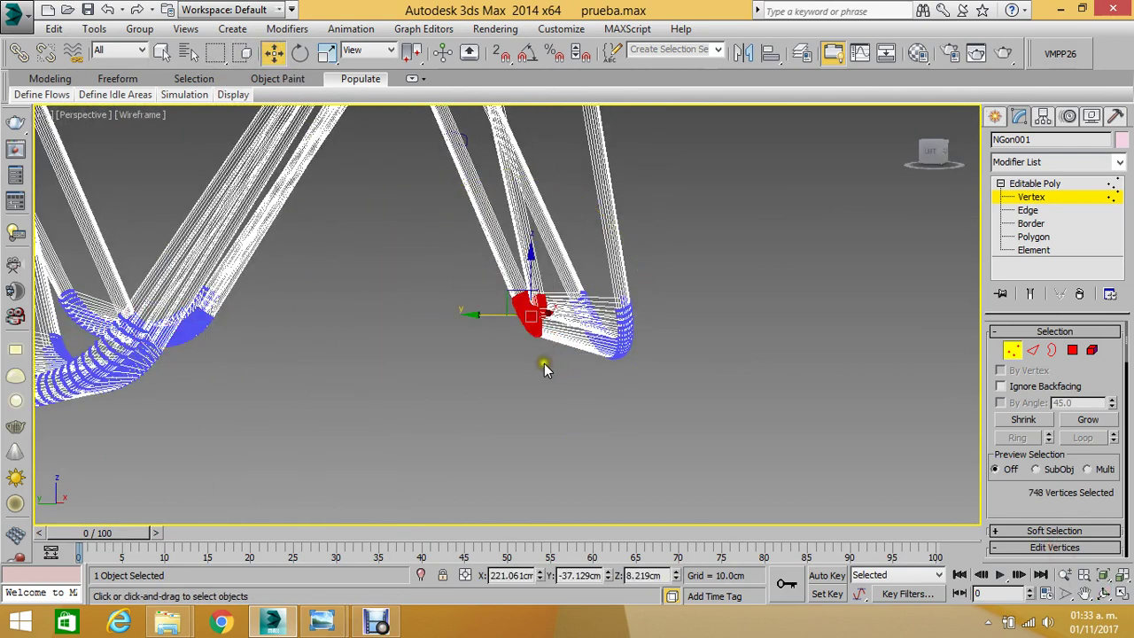
{"action": "key", "text": "f"}
{"action": "key", "text": "l"}
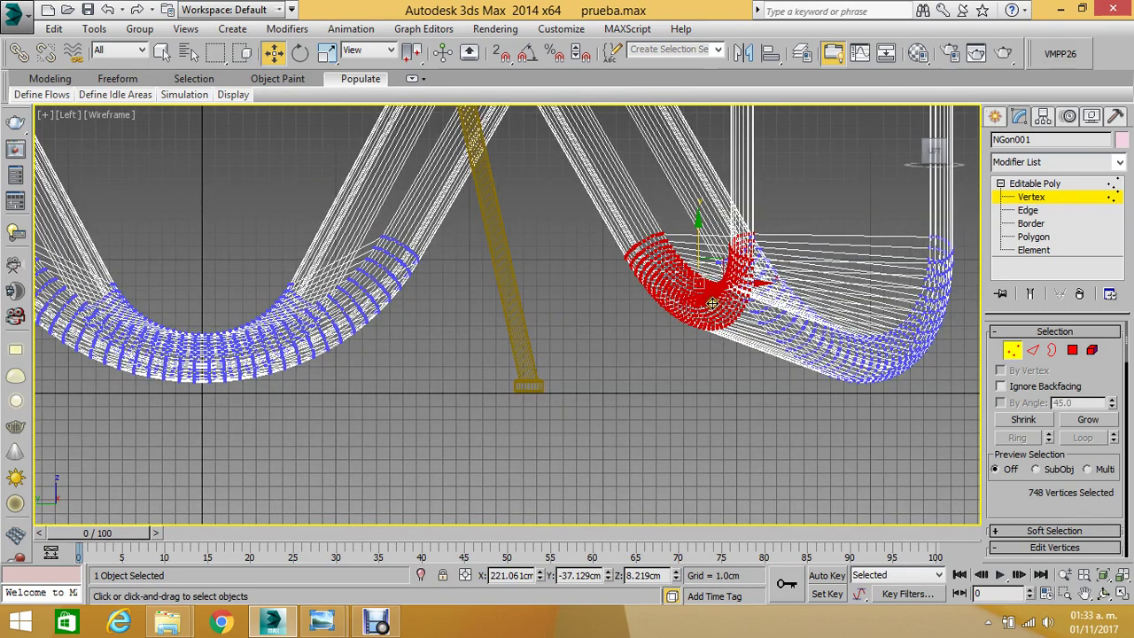
{"action": "left_click_drag", "start_coordinate": [697, 256], "coordinate": [708, 312]}
- Exit Vertex level and deselect everything
{"action": "left_click", "coordinate": [1055, 200]}
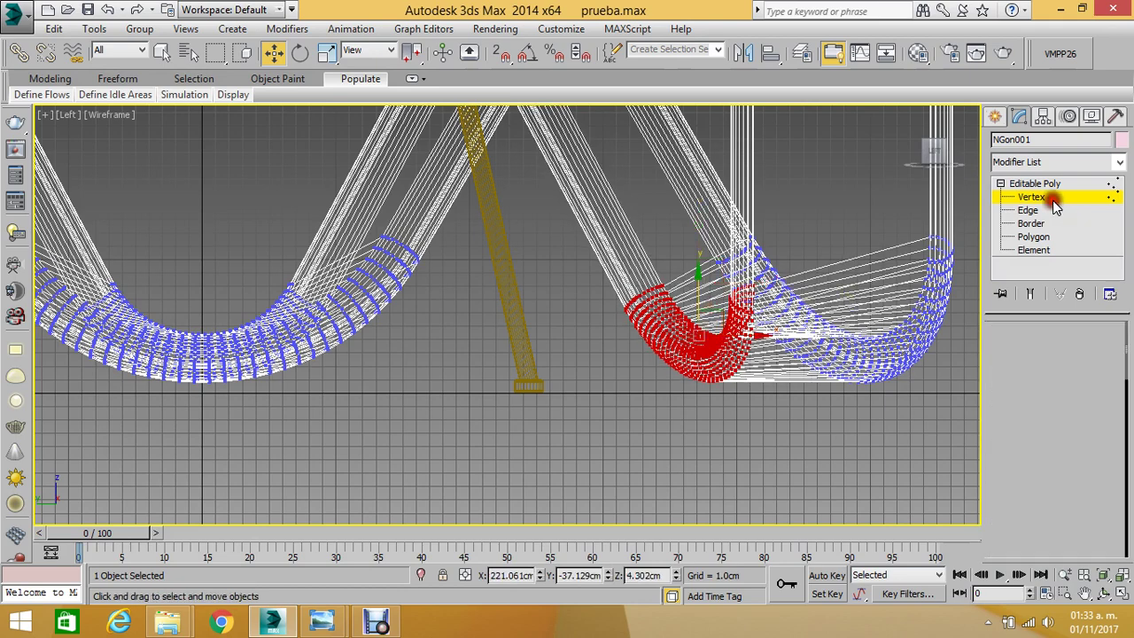
{"action": "left_click", "coordinate": [853, 205]}
{"action": "scroll", "coordinate": [747, 317], "scroll_direction": "down", "scroll_amount": 3}
{"action": "scroll", "coordinate": [747, 317], "scroll_direction": "down", "scroll_amount": 2}
- Switch to a shaded Perspective view, orbited to show the pink table beside the green chair
{"action": "middle_click_drag", "start_coordinate": [769, 291], "coordinate": [734, 344]}
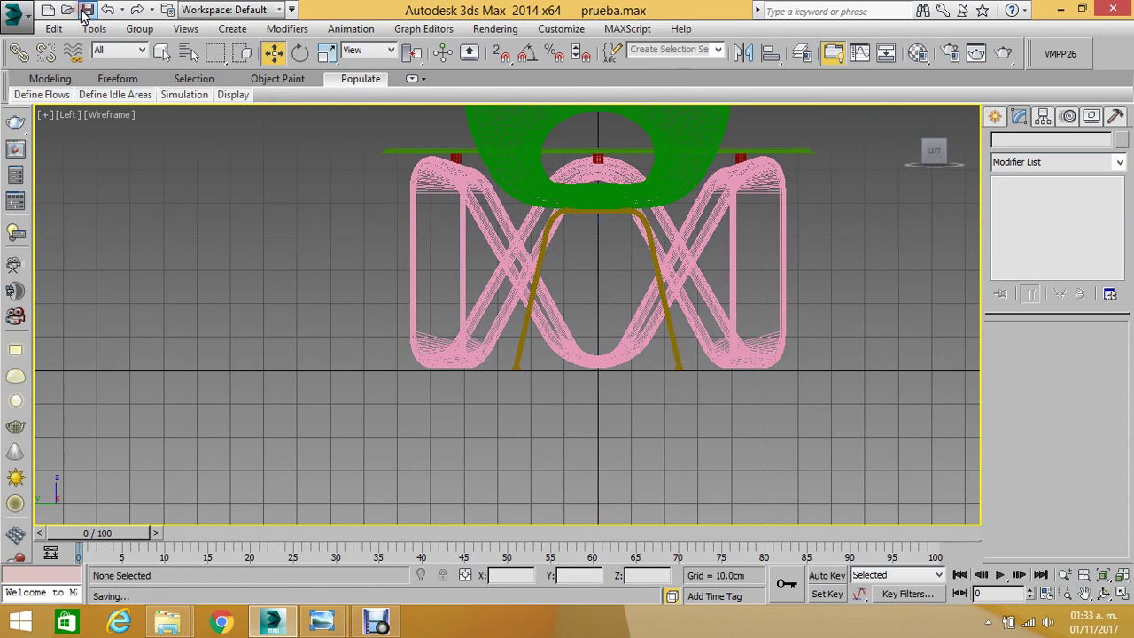
{"action": "left_click", "coordinate": [123, 114]}
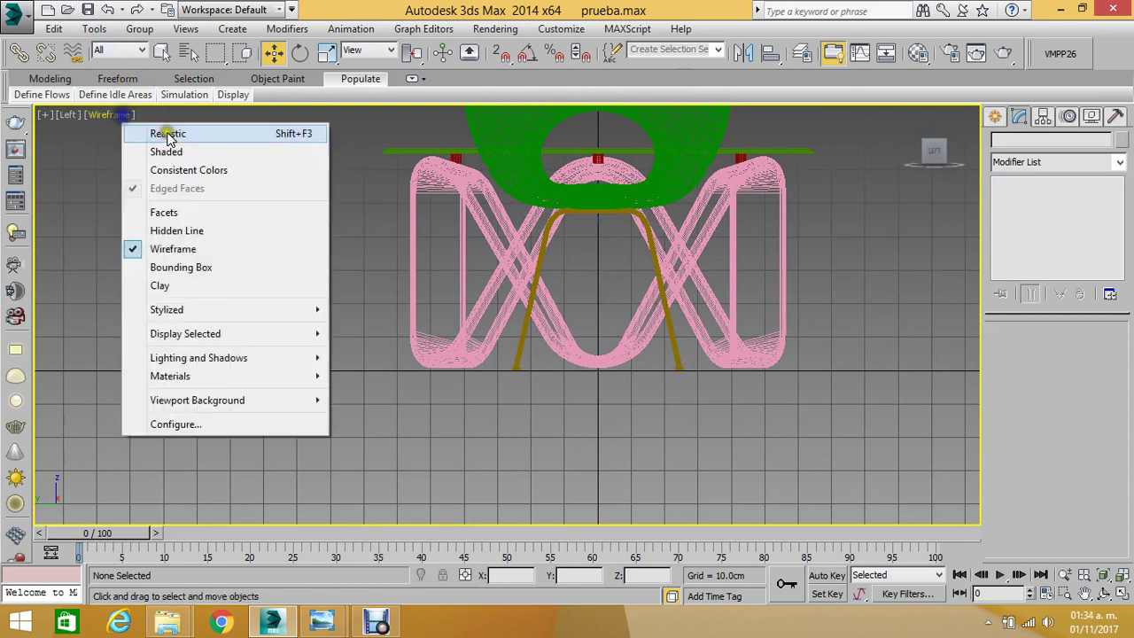
{"action": "left_click", "coordinate": [191, 148]}
{"action": "key", "text": "p"}
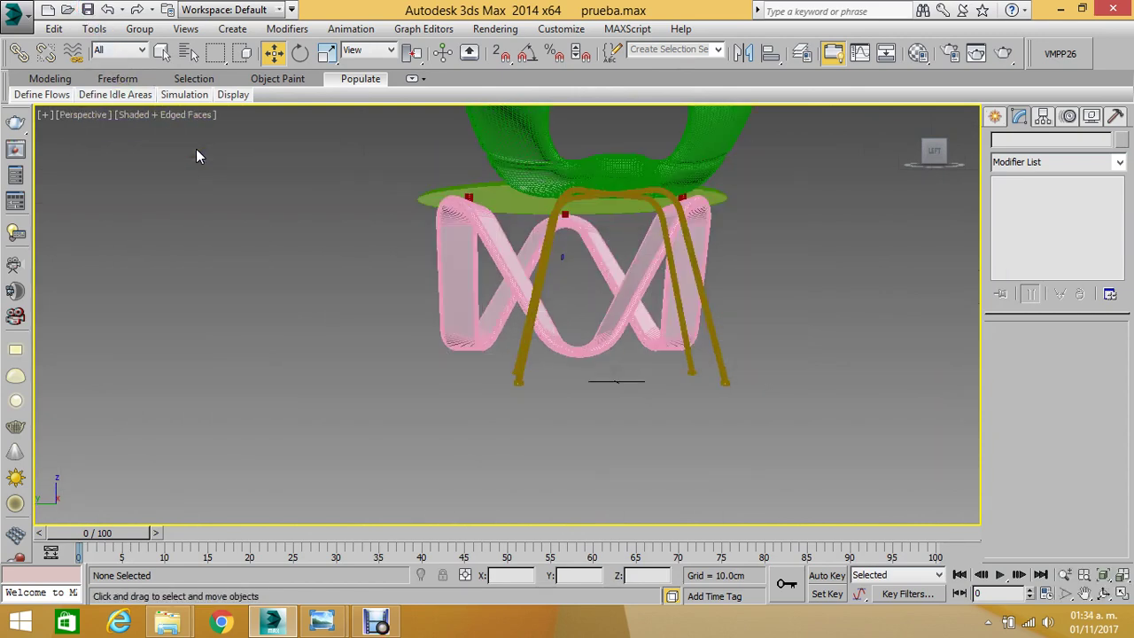
{"action": "left_click", "coordinate": [1104, 594]}
{"action": "mouse_move", "coordinate": [608, 229]}
{"action": "left_mouse_down"}
{"action": "mouse_move", "coordinate": [530, 267]}
{"action": "mouse_move", "coordinate": [530, 285]}
{"action": "mouse_move", "coordinate": [612, 256]}
{"action": "mouse_move", "coordinate": [431, 286]}
{"action": "left_mouse_up"}
{"action": "scroll", "coordinate": [469, 278], "scroll_direction": "up", "scroll_amount": 4}
{"action": "scroll", "coordinate": [470, 264], "scroll_direction": "up", "scroll_amount": 2}
{"action": "scroll", "coordinate": [471, 265], "scroll_direction": "down", "scroll_amount": 5}
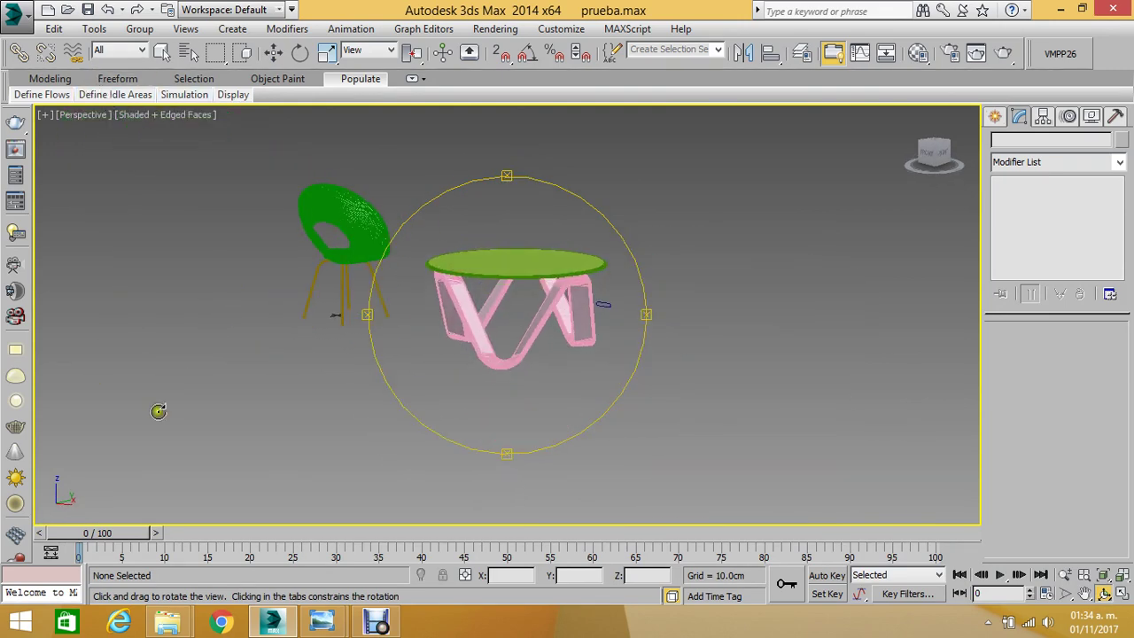
{"action": "left_click", "coordinate": [378, 623]}
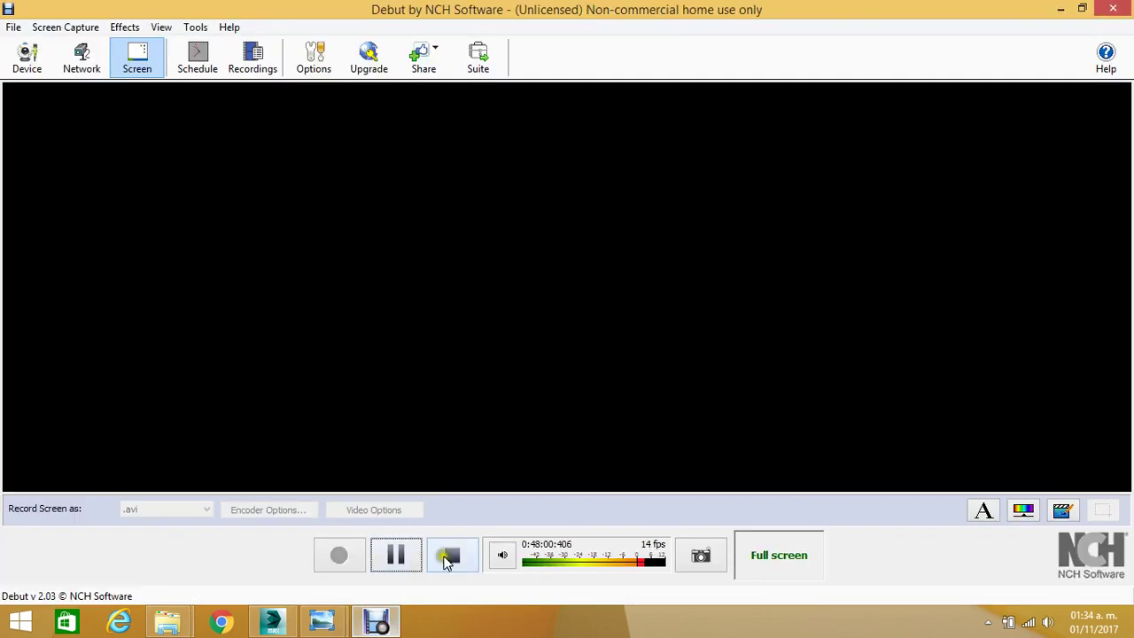